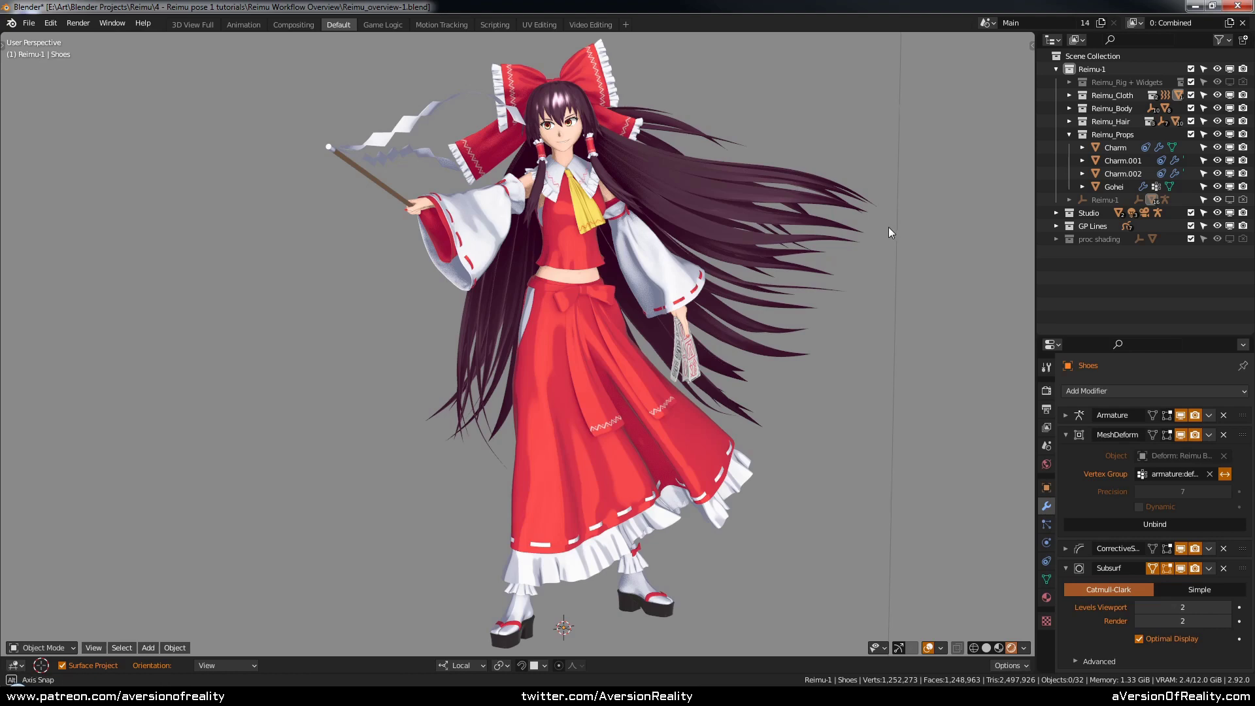
- Select the front paper charm in the character's hand and, in camera view, place an unlinked duplicate beside it over the hair
middle_drag(888, 226, 734, 307)
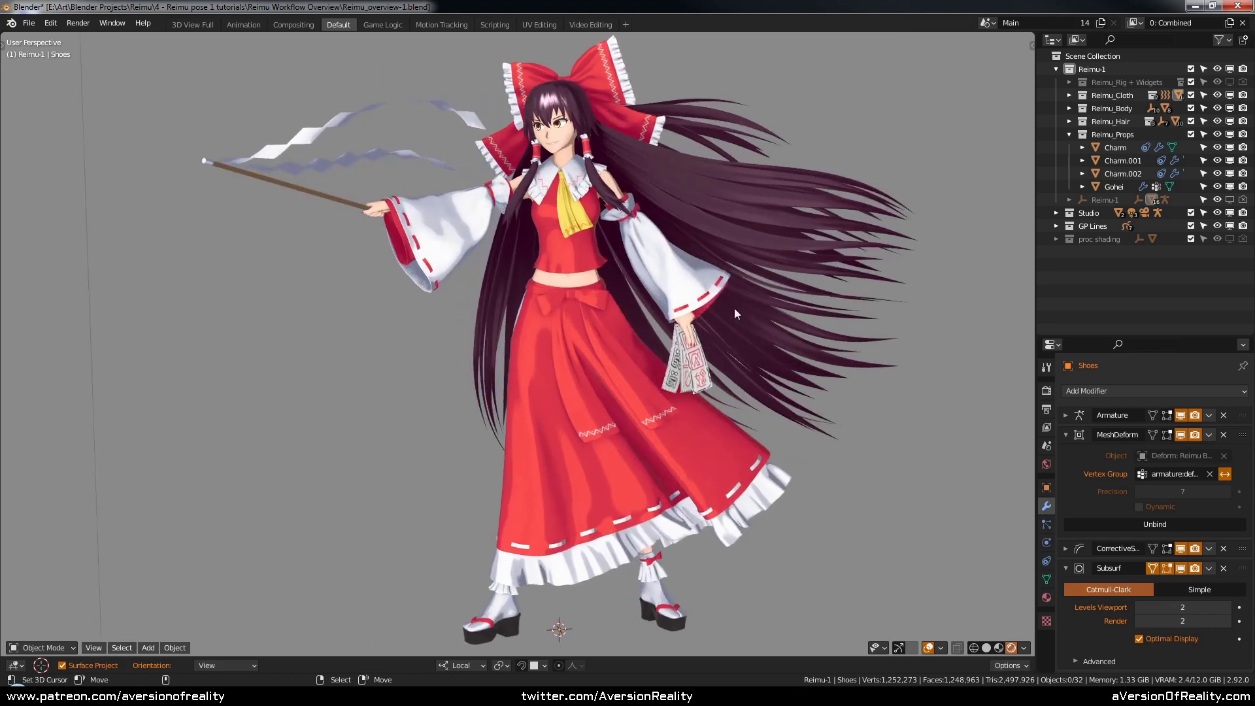
click(702, 375)
middle_drag(837, 240, 811, 246)
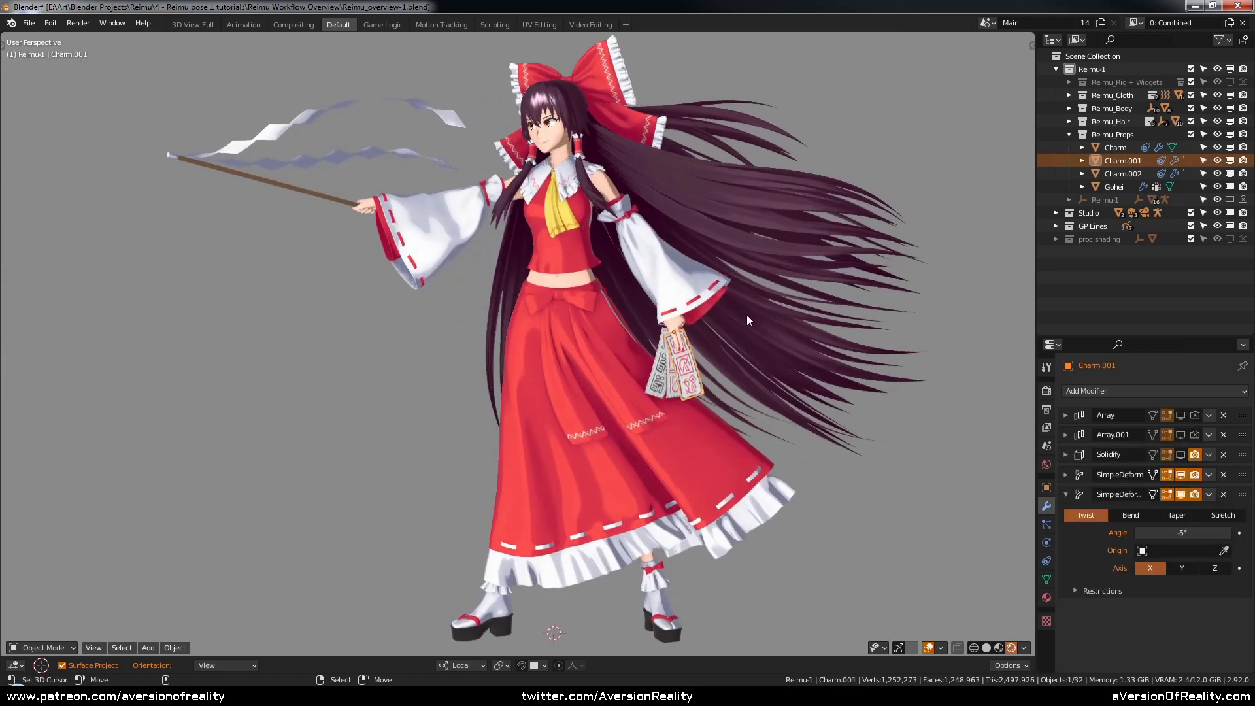
key(KP_0)
scroll(688, 361, up, 8)
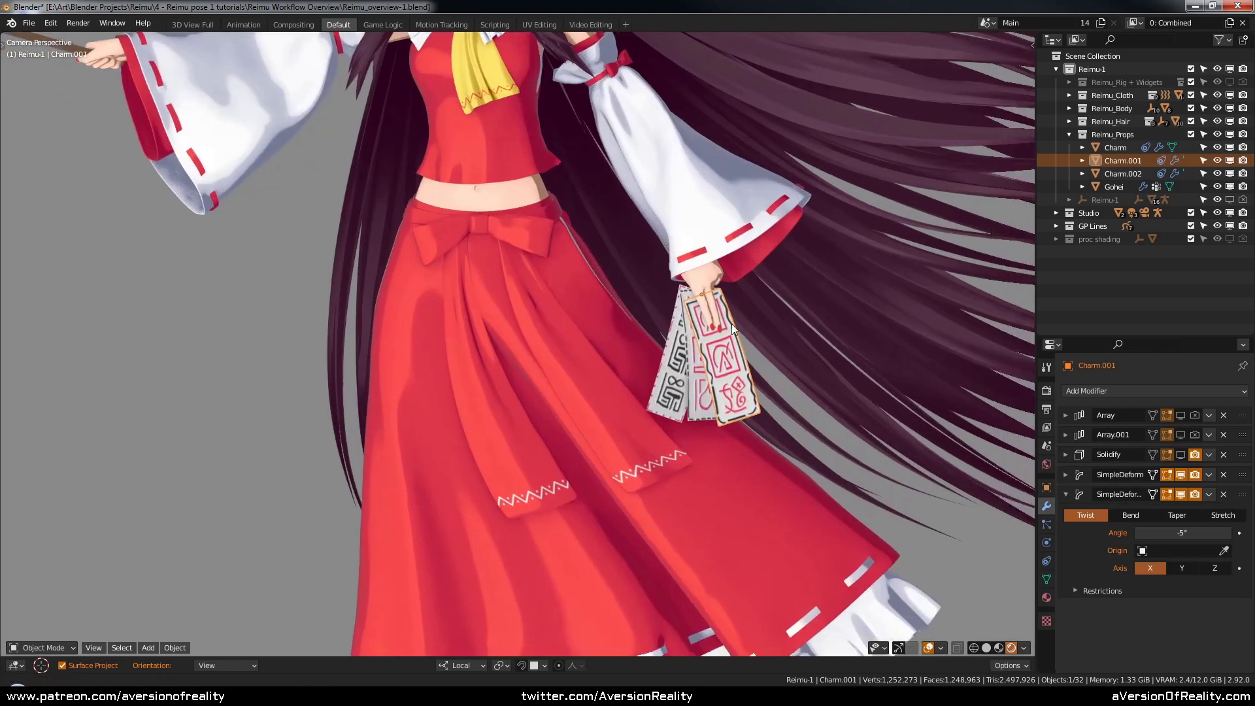
scroll(732, 324, up, 5)
scroll(614, 309, up, 3)
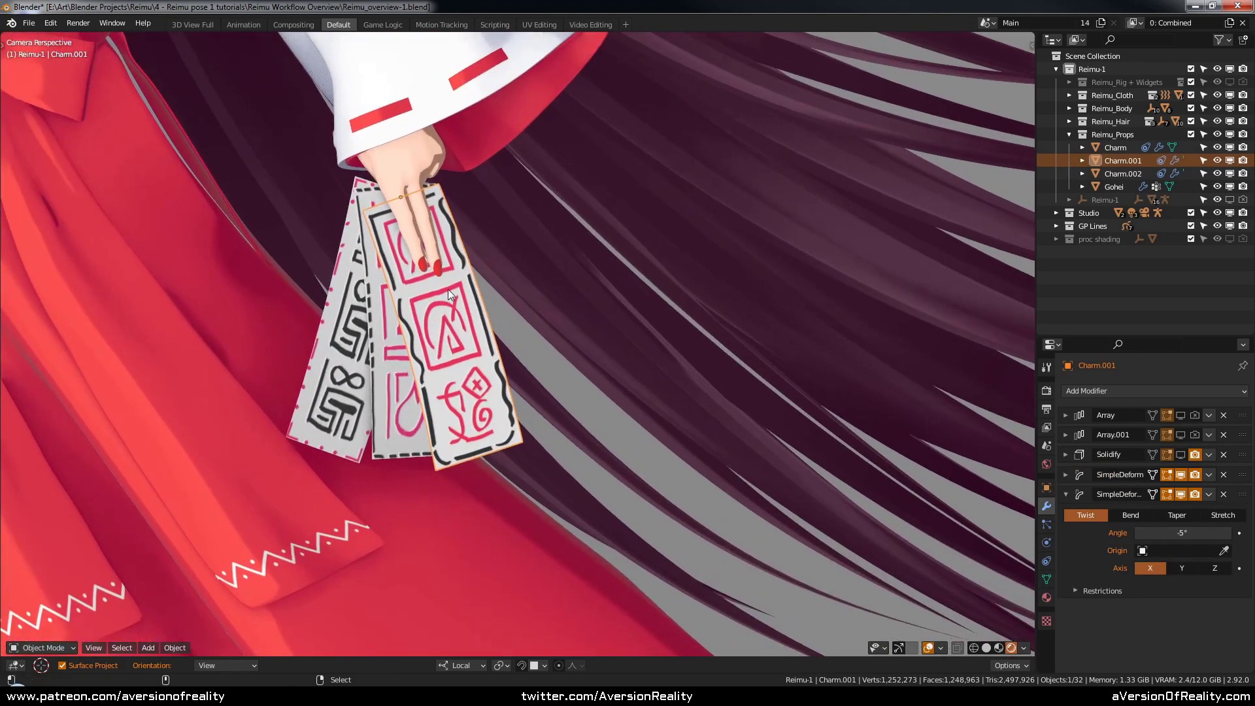
key(shift+d)
click(578, 295)
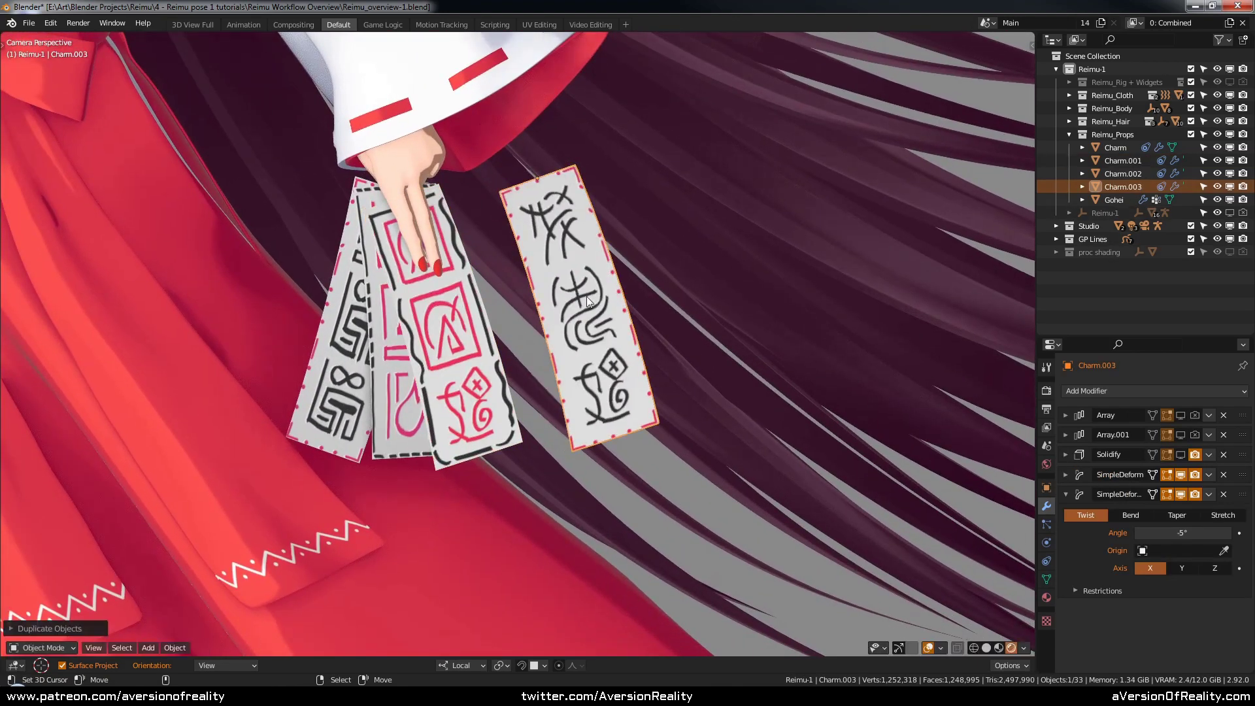
- Make another unlinked duplicate of the newest charm and place it further along the row away from the hand
shift+middle_drag(589, 300, 519, 229)
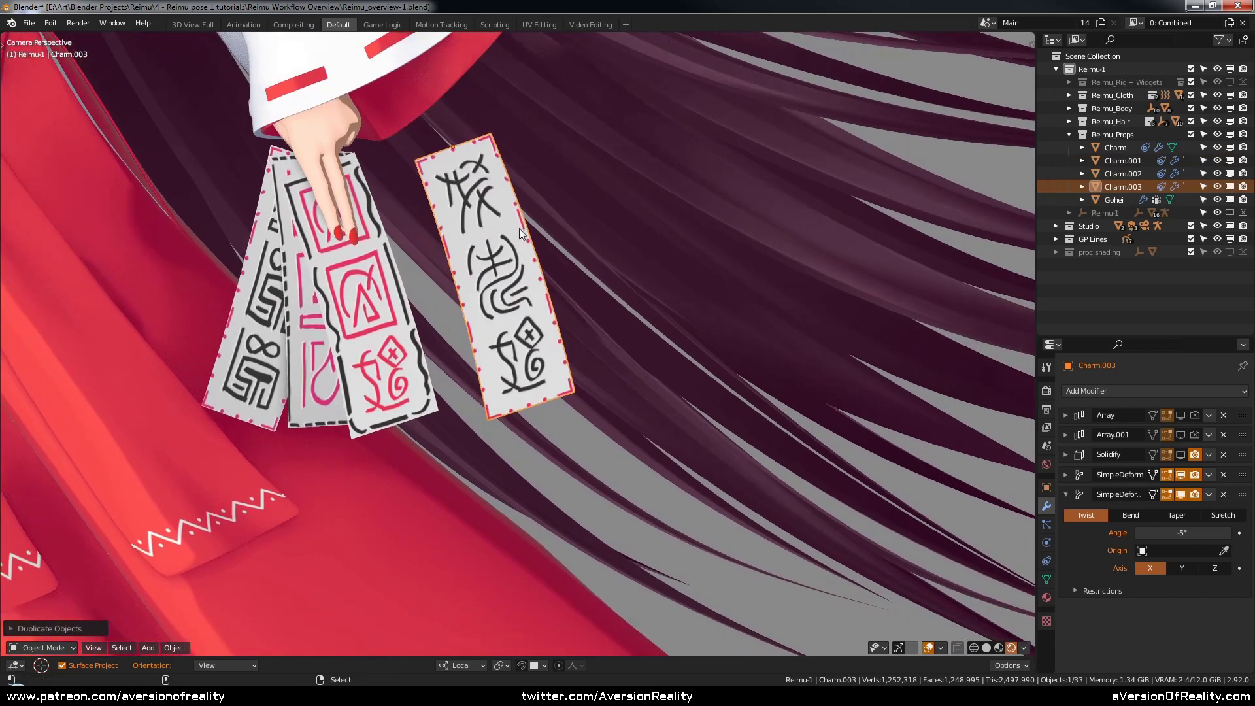
key(shift+d)
click(630, 206)
shift+middle_drag(630, 206, 566, 221)
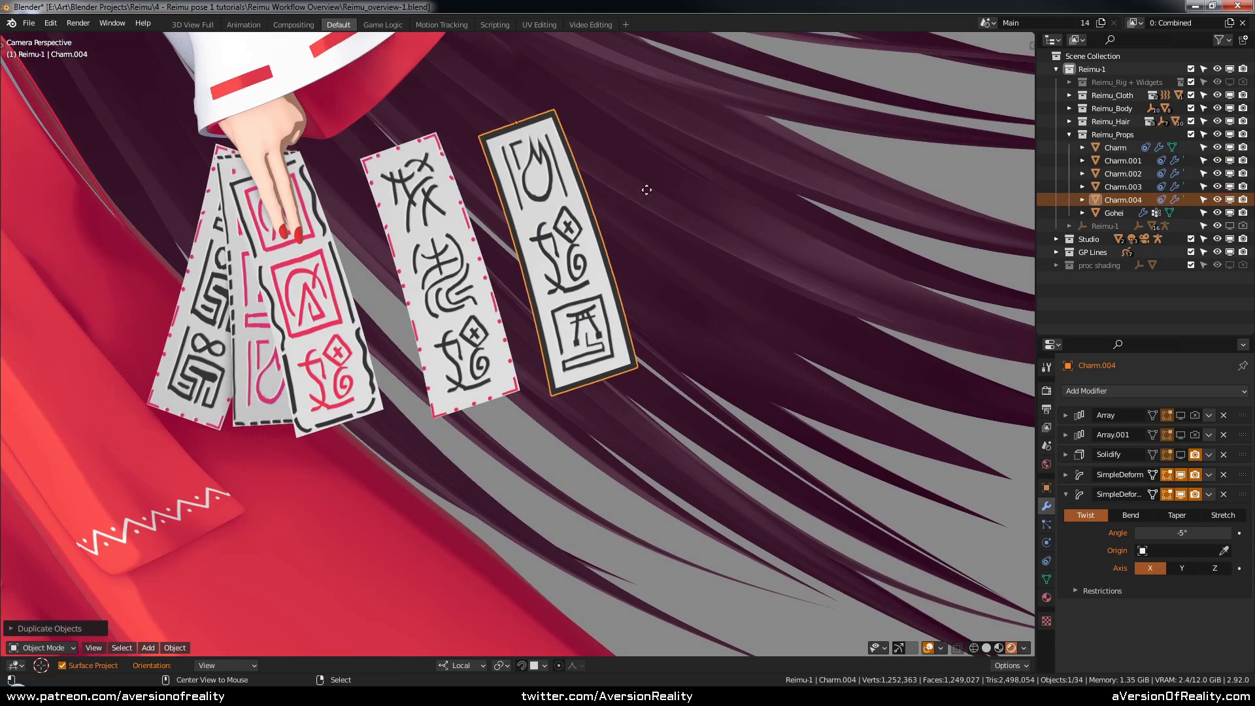
- Add three linked duplicates of the charm, continuing the row with two and placing the third about 0.21 below the last one
key(alt+d)
click(665, 164)
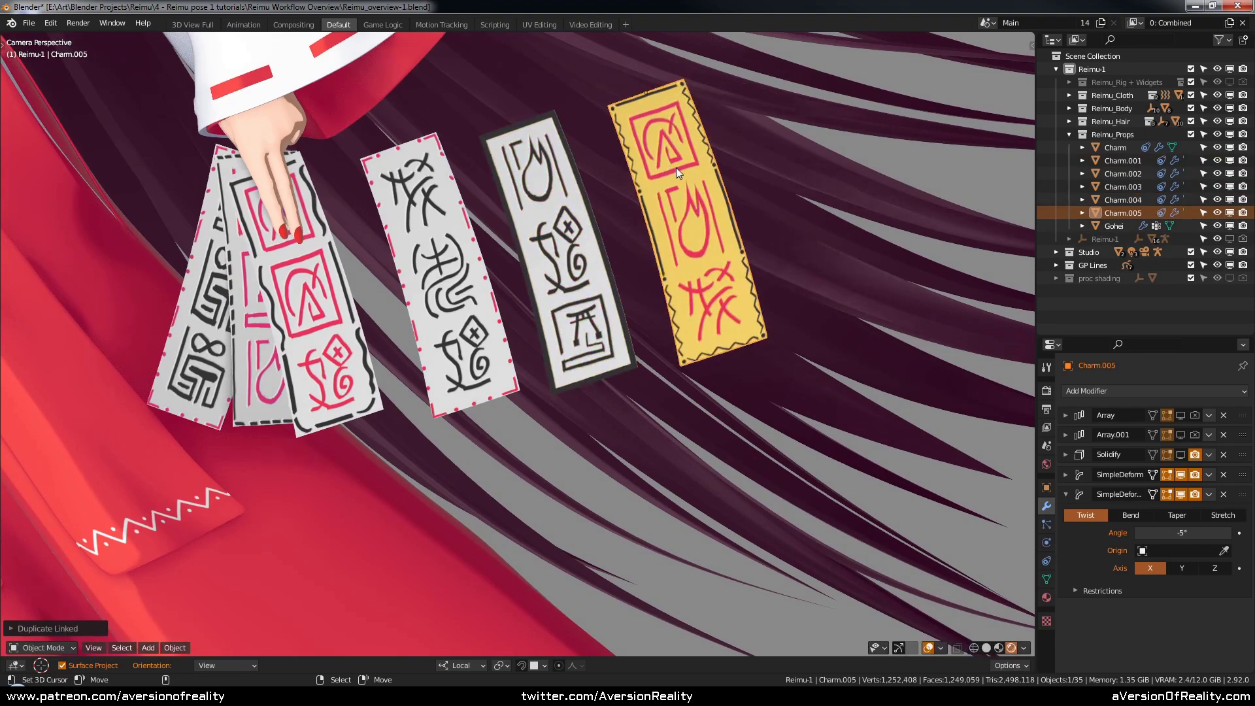
shift+middle_drag(676, 167, 624, 193)
key(alt+d)
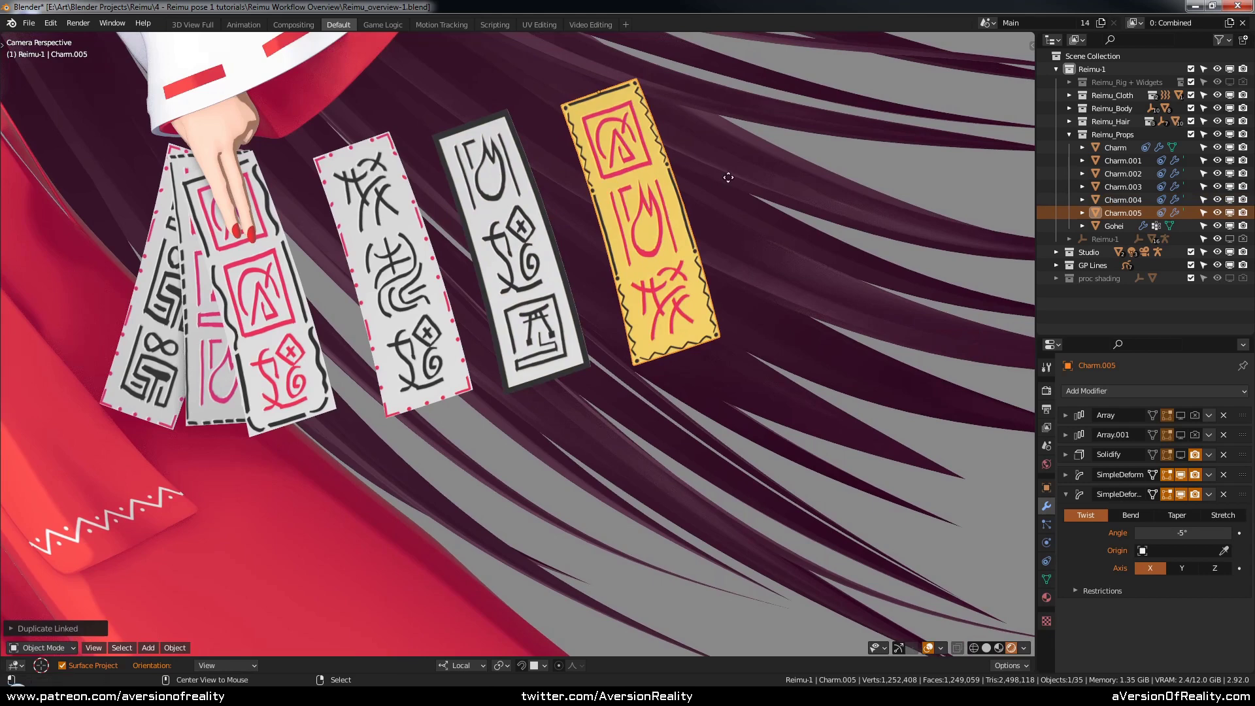
click(783, 157)
key(alt+d)
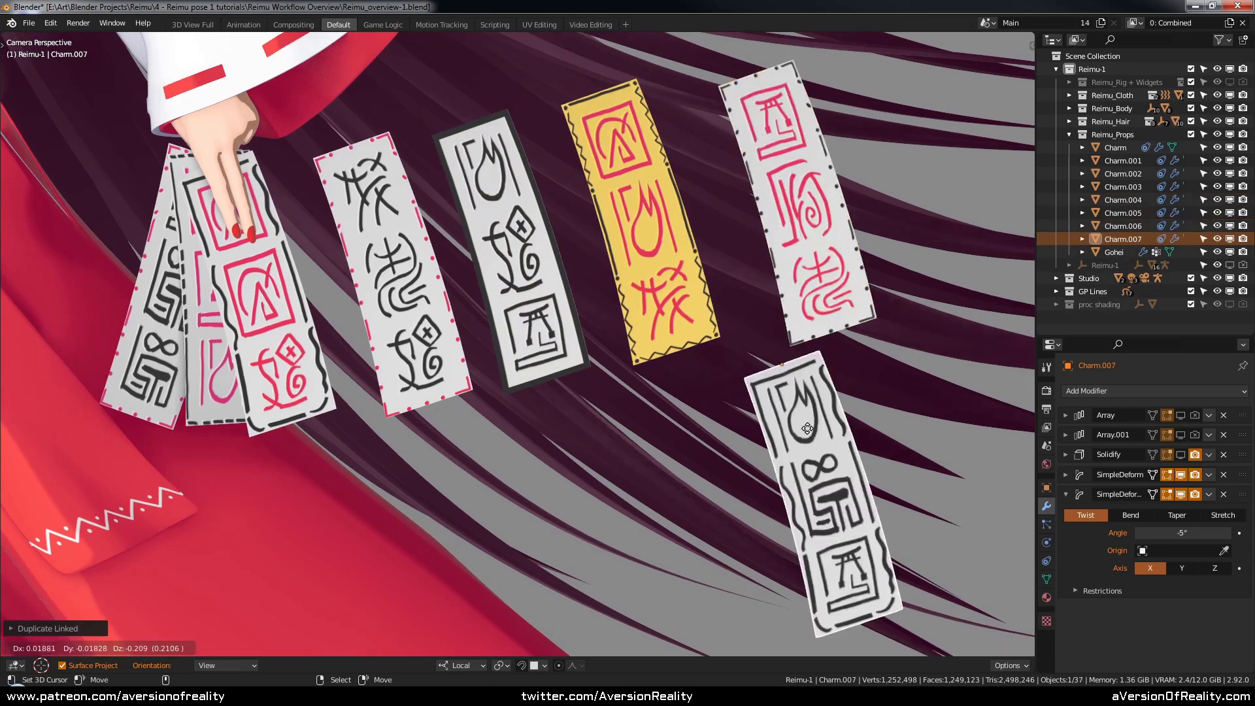
click(809, 434)
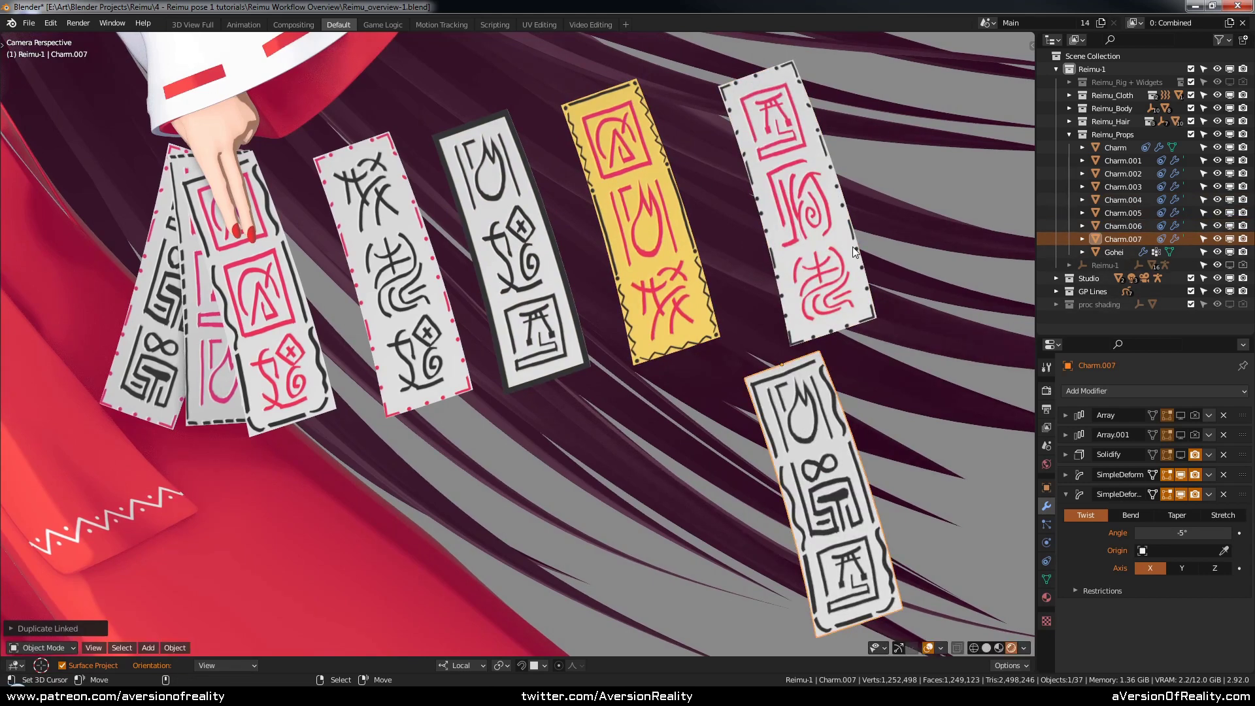
- Examine the duplicated charms and their randomized textures up close, both in a free view and in camera view
scroll(852, 245, down, 3)
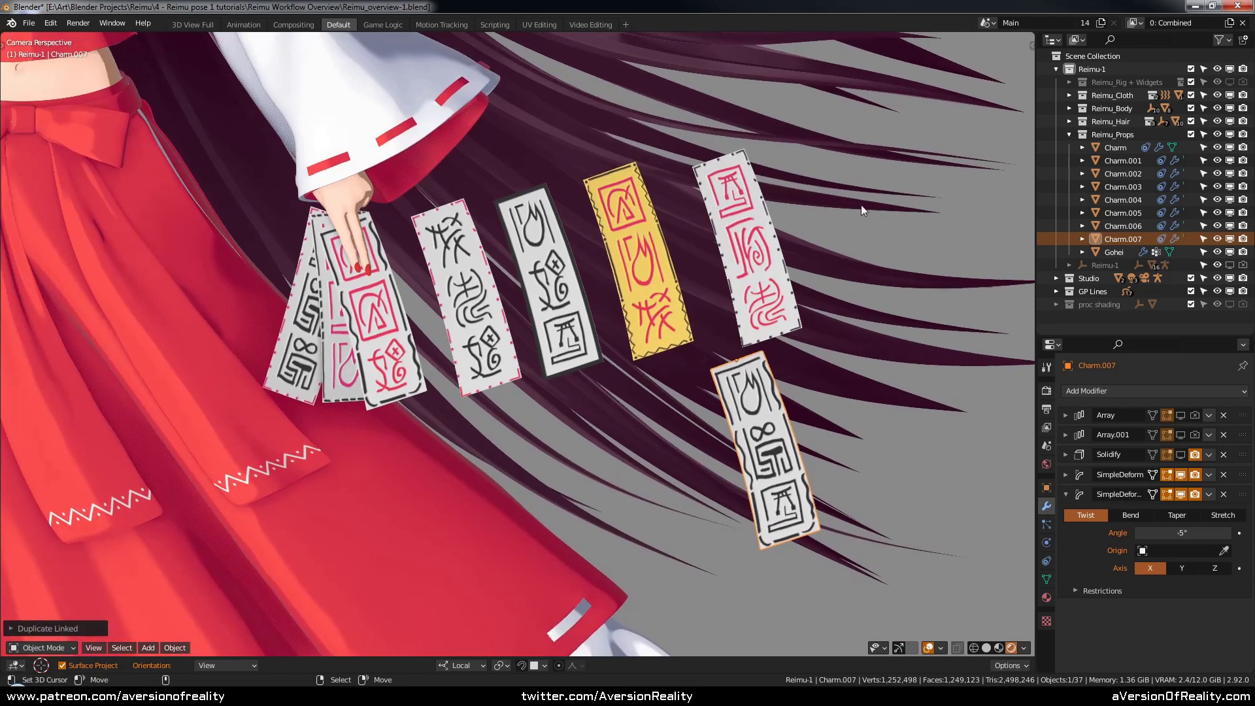
middle_drag(861, 206, 842, 247)
scroll(853, 213, up, 3)
scroll(784, 209, up, 1)
scroll(842, 248, up, 2)
key(KP_0)
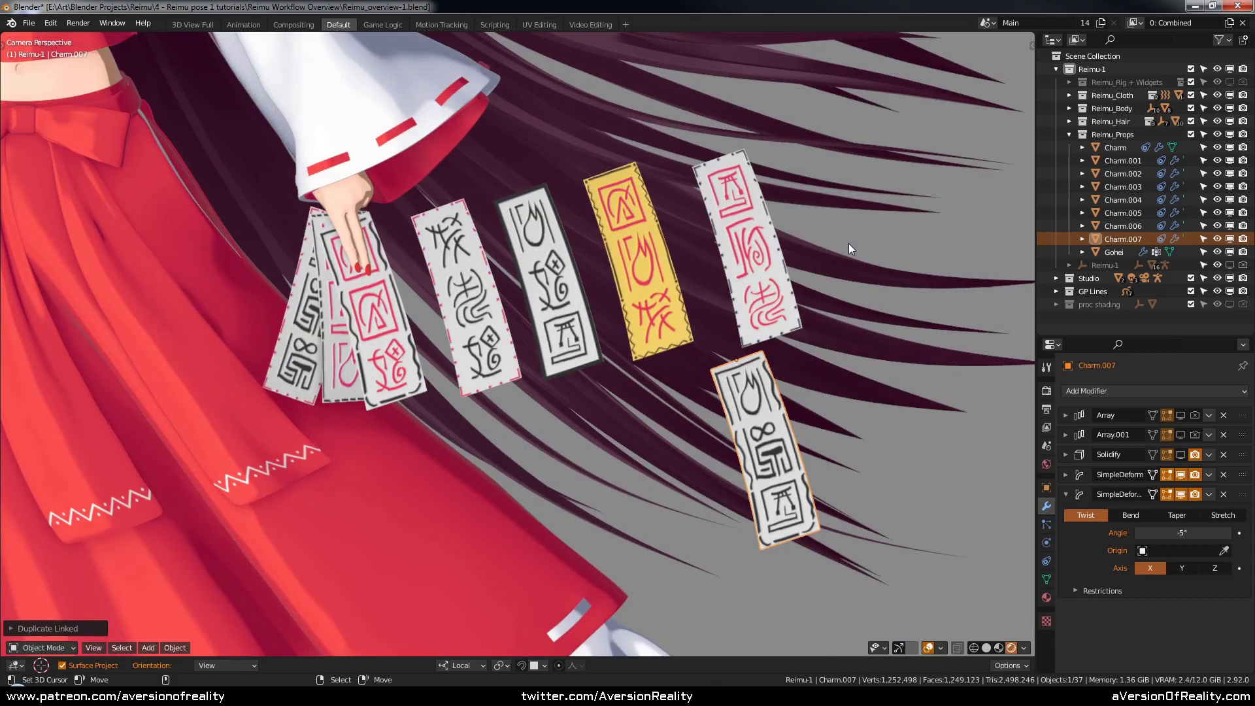
shift+middle_drag(868, 345, 894, 320)
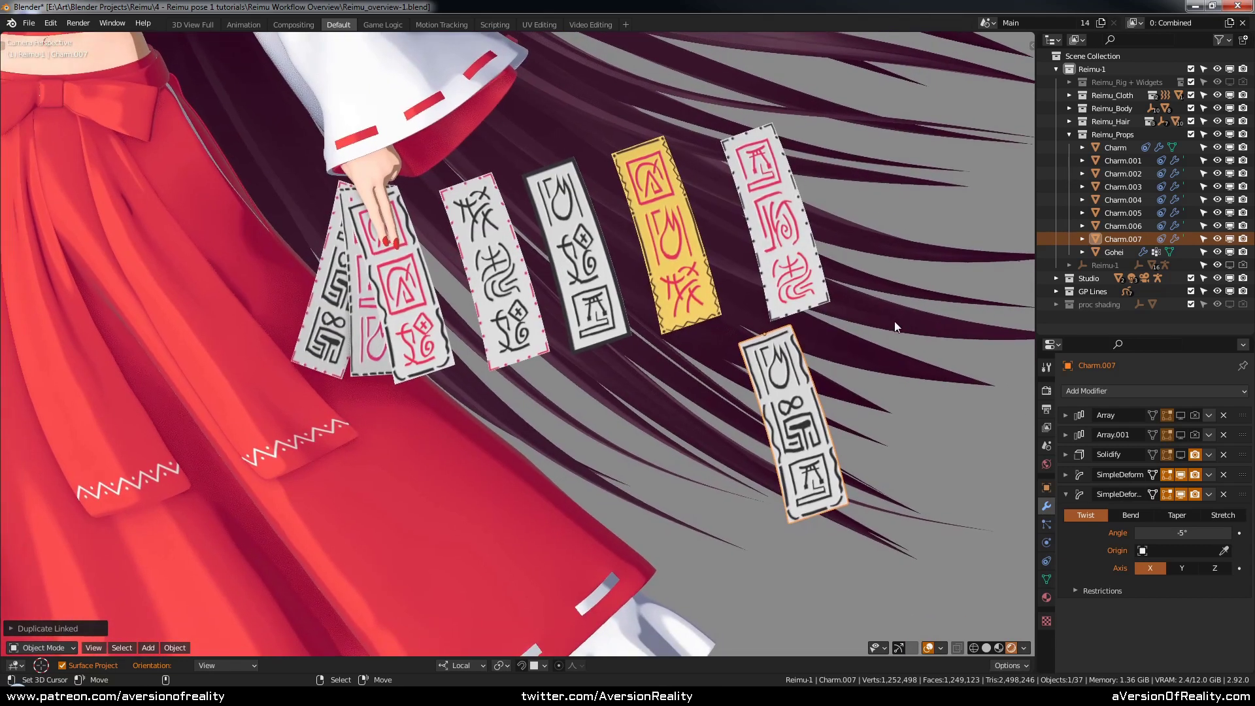
scroll(894, 321, up, 1)
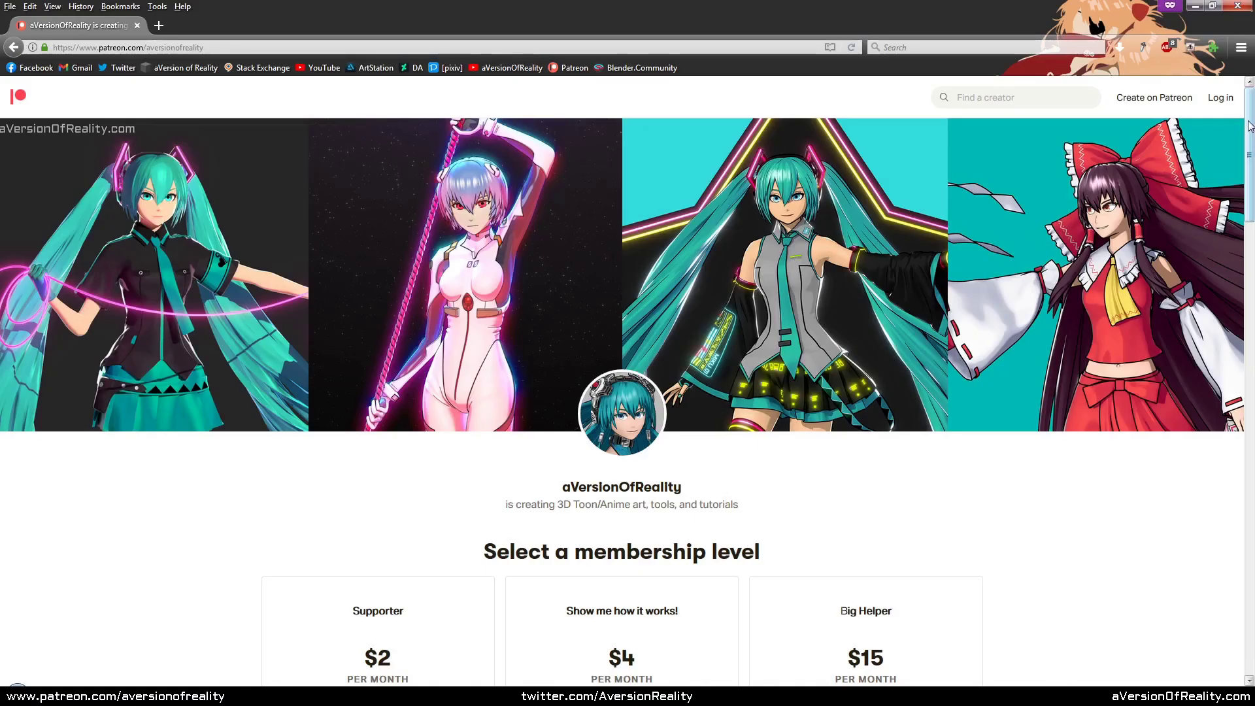
- Switch to the browser and review the $4 Patreon membership tier and the Random Modular Texture Nodes product page on Gumroad
scroll(1247, 163, down, 3)
scroll(1247, 163, down, 2)
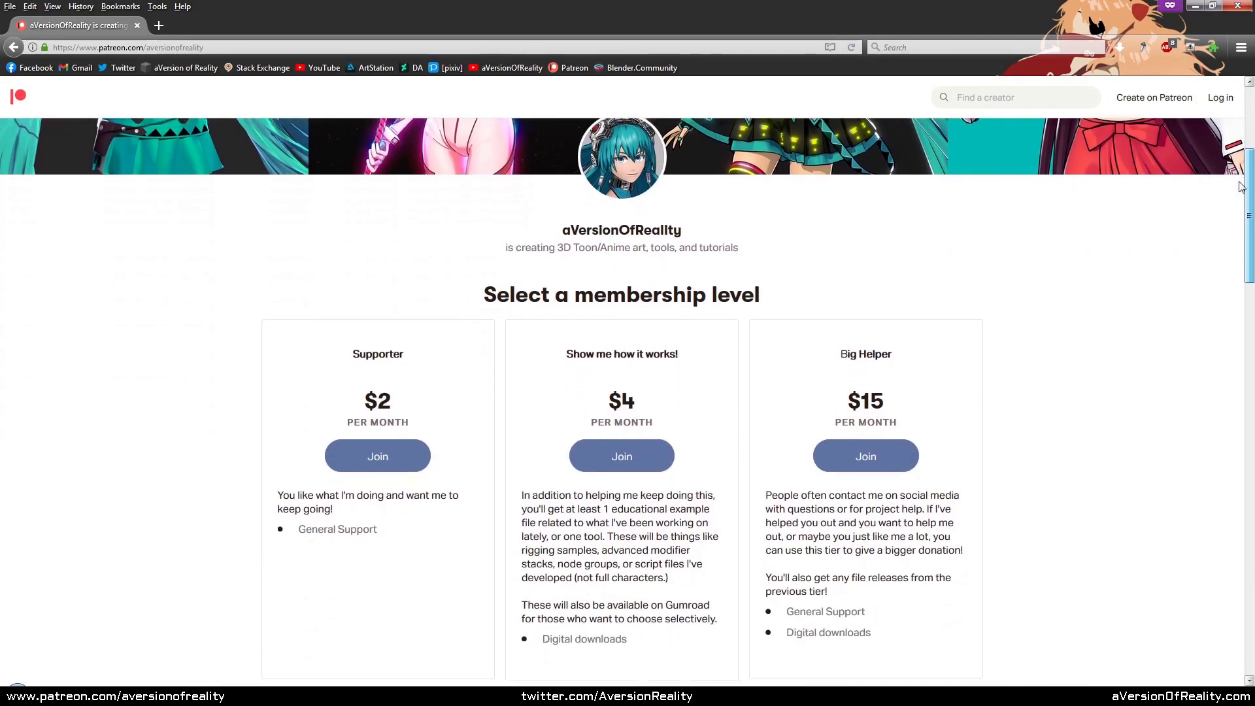
drag(521, 488, 731, 643)
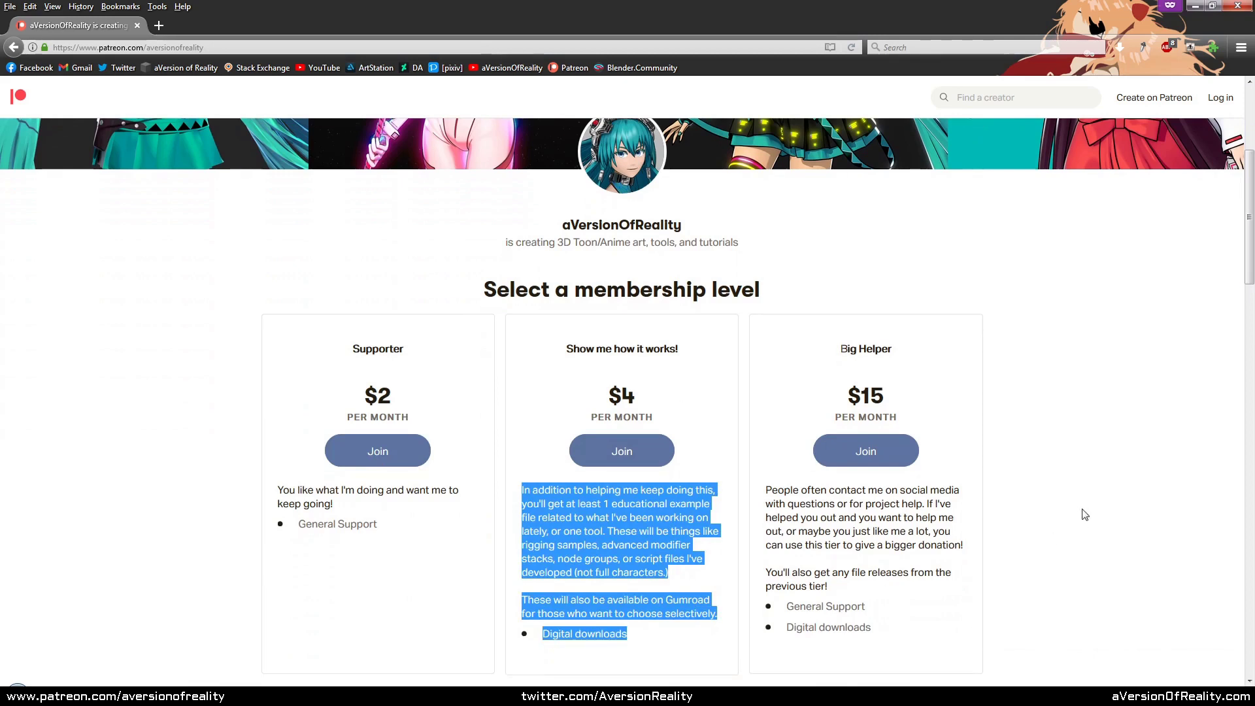
click(1085, 514)
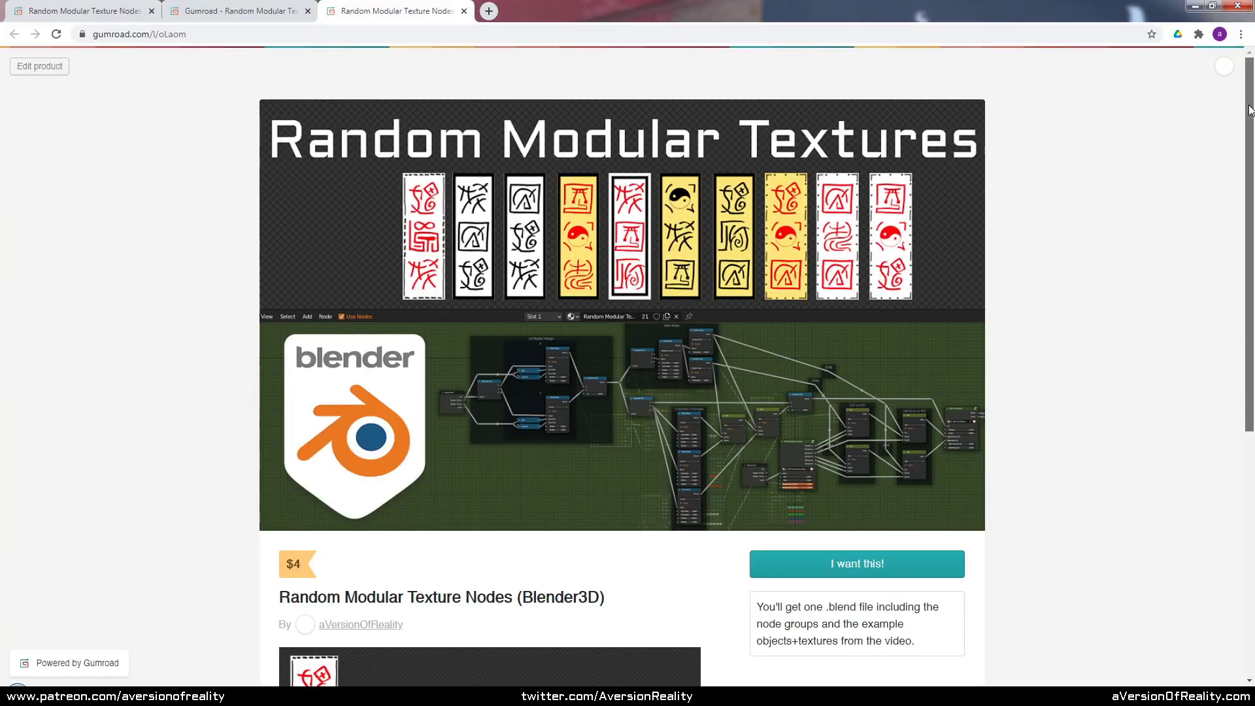
drag(1250, 109, 1222, 324)
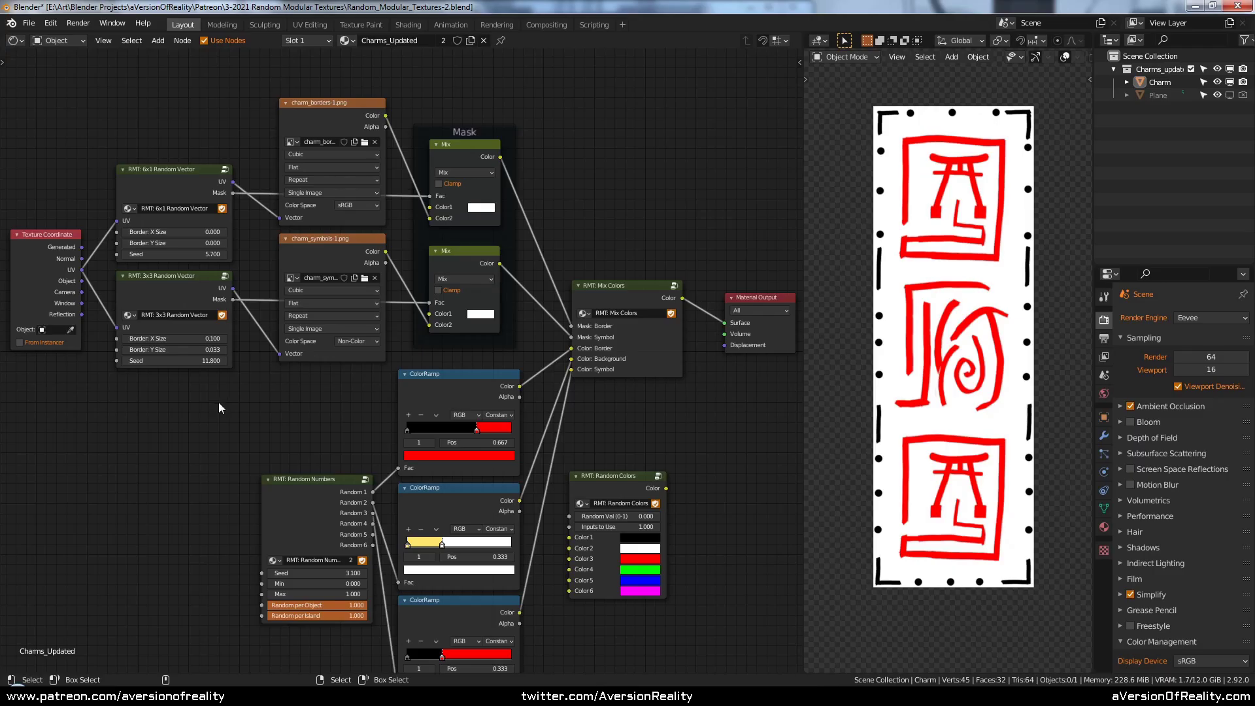
- View charm_symbols-1.png in place of charm_borders-1.png in the separate image window, and return to the material node setup
middle_drag(426, 434, 442, 405)
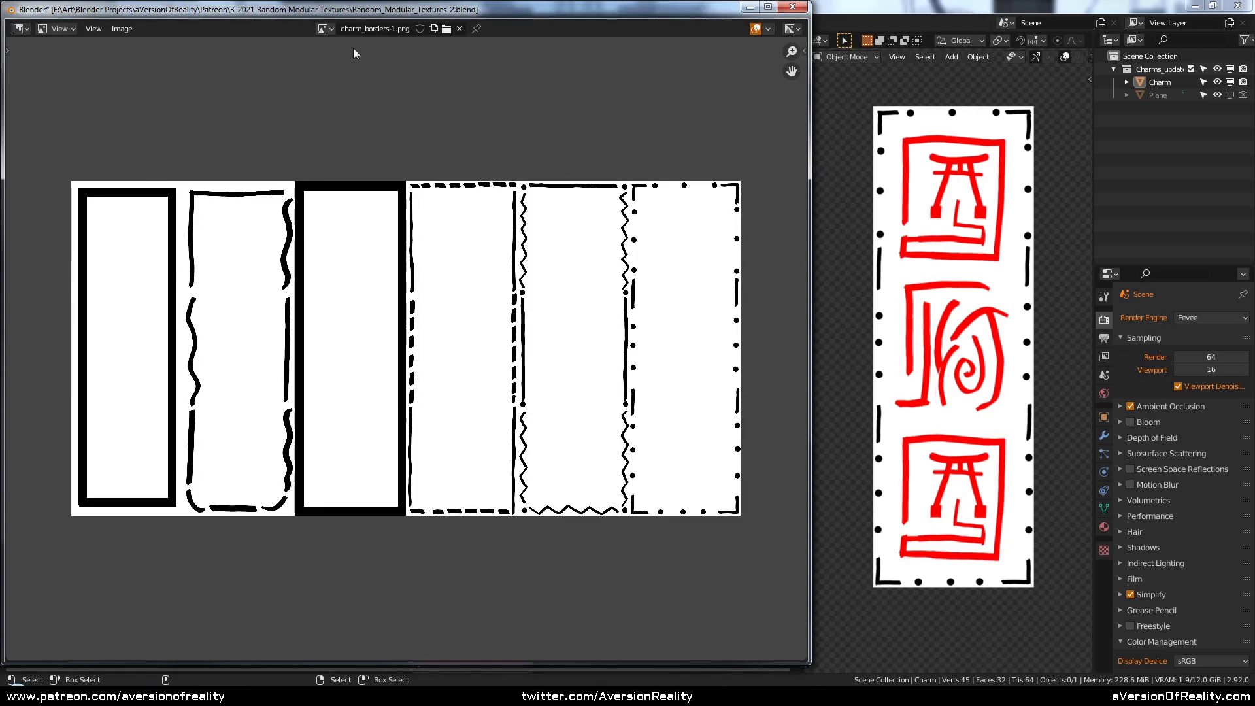
click(325, 28)
click(366, 59)
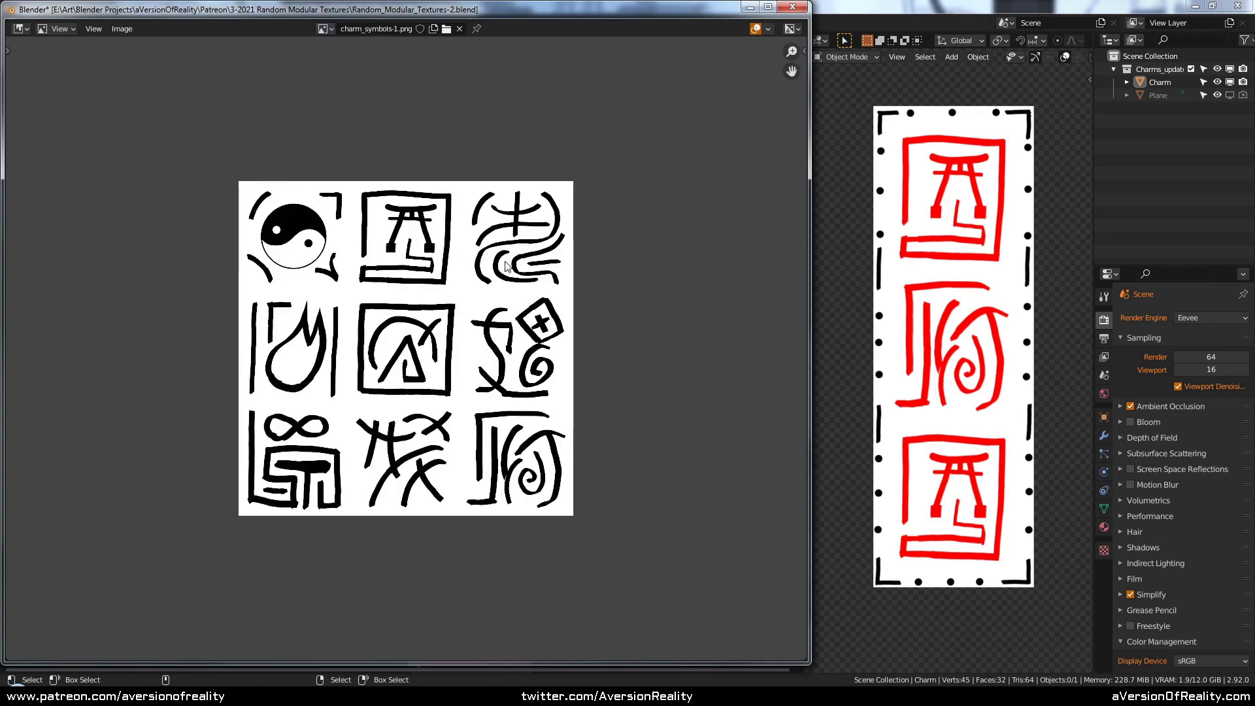
click(904, 6)
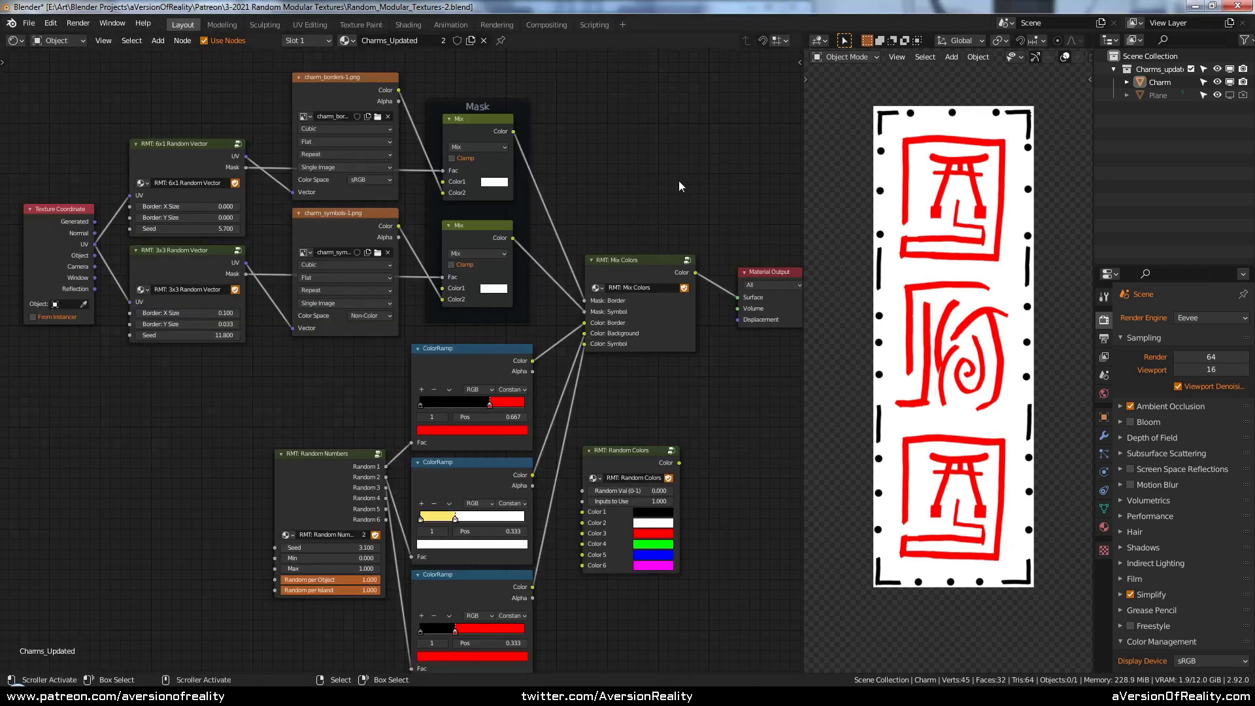
- Duplicate the Charm object twice in the 3D view, placing one unlinked copy on each side of the original
click(207, 263)
mouse_move(315, 371)
middle_down()
mouse_move(280, 340)
mouse_move(313, 346)
middle_up()
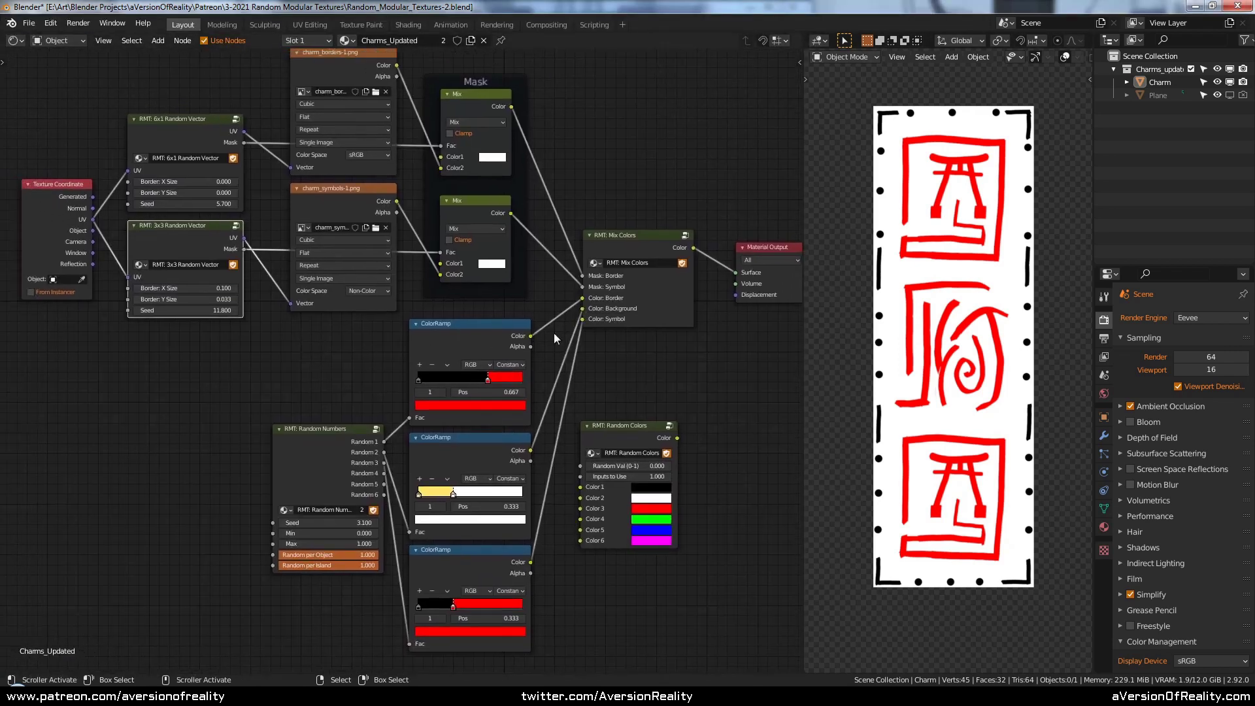
scroll(953, 307, down, 4)
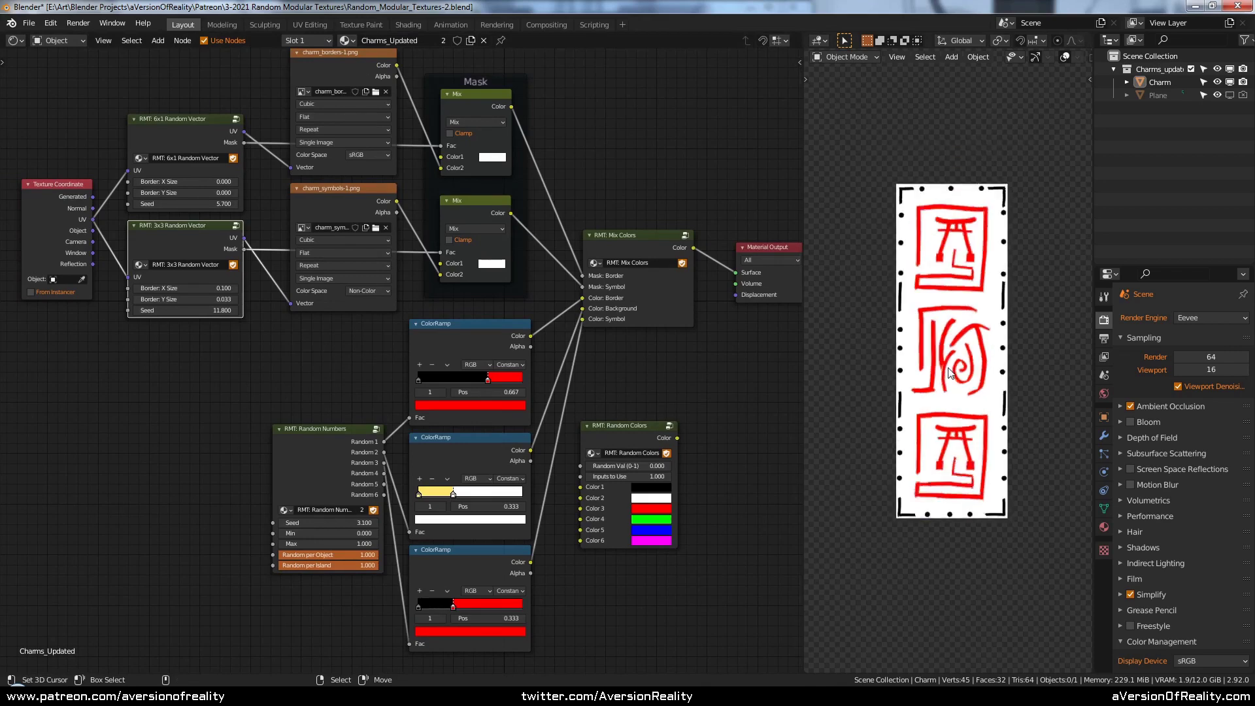
click(925, 302)
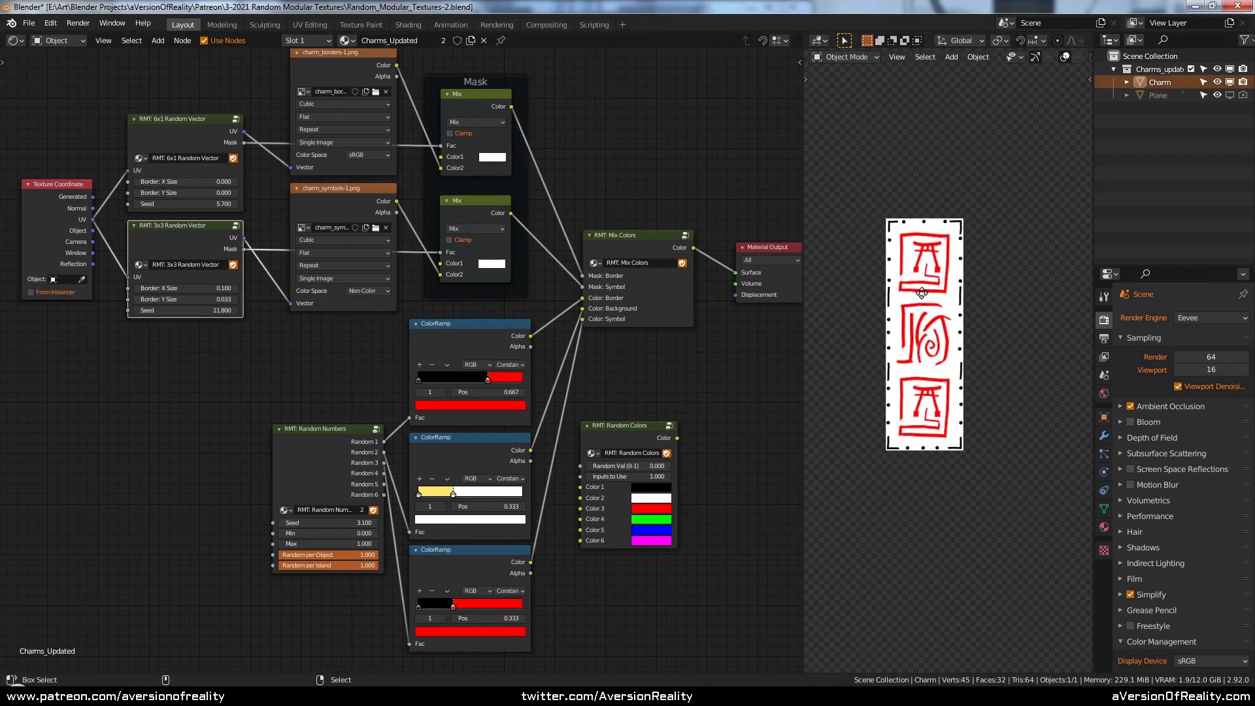
key(shift+d)
click(1018, 294)
key(shift+d)
click(836, 282)
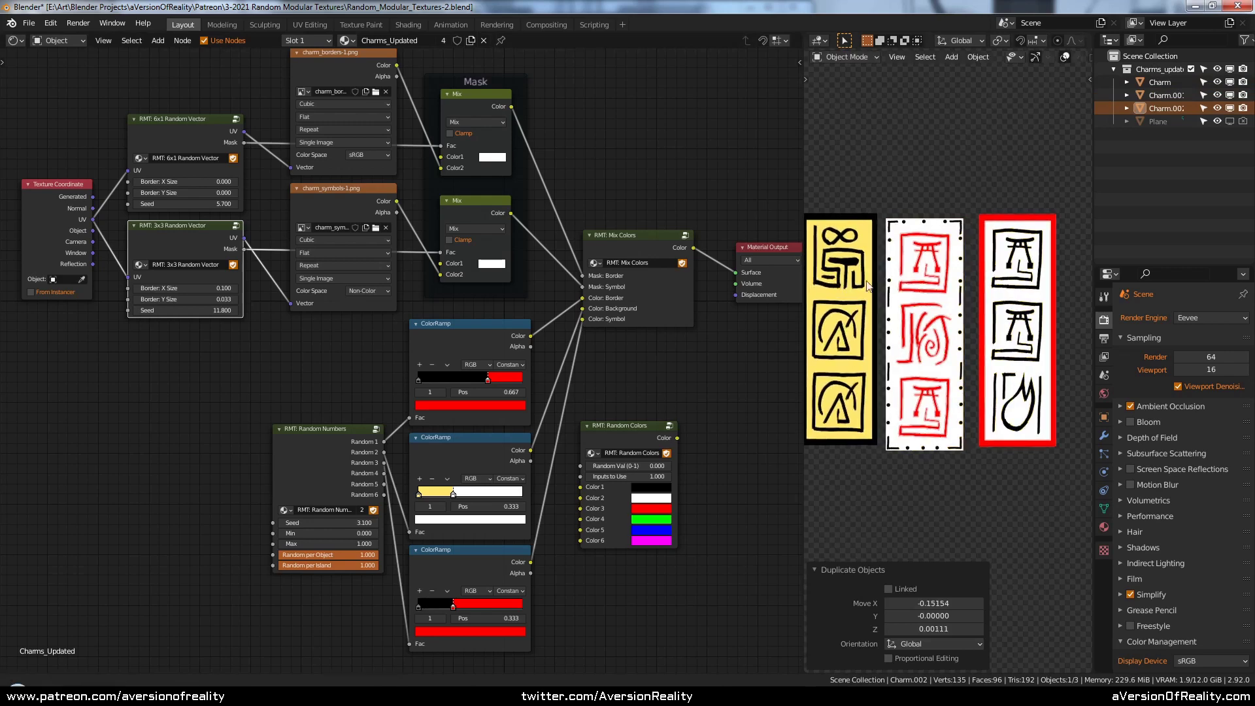
shift+middle_drag(836, 281, 880, 286)
- Open the RMT: 3x3 Random Vector node group and look through its UV Border, Area Mask and Y Location sections
click(682, 225)
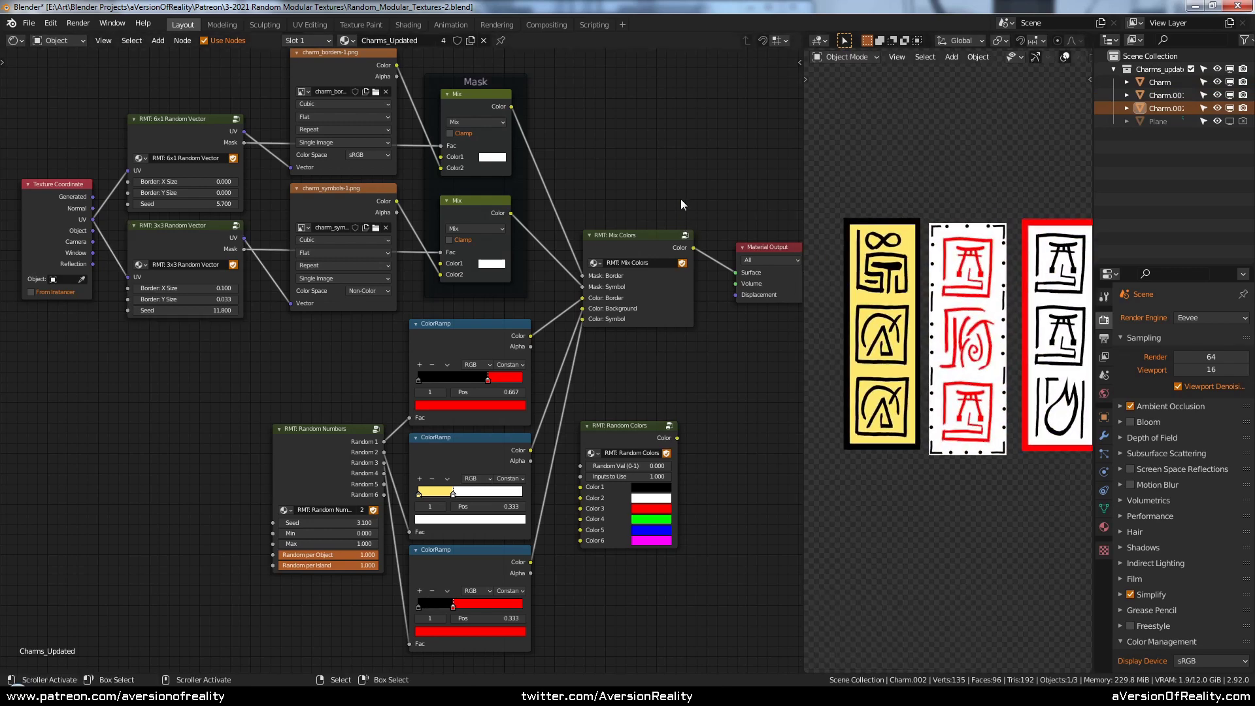
click(234, 243)
key(Tab)
click(653, 378)
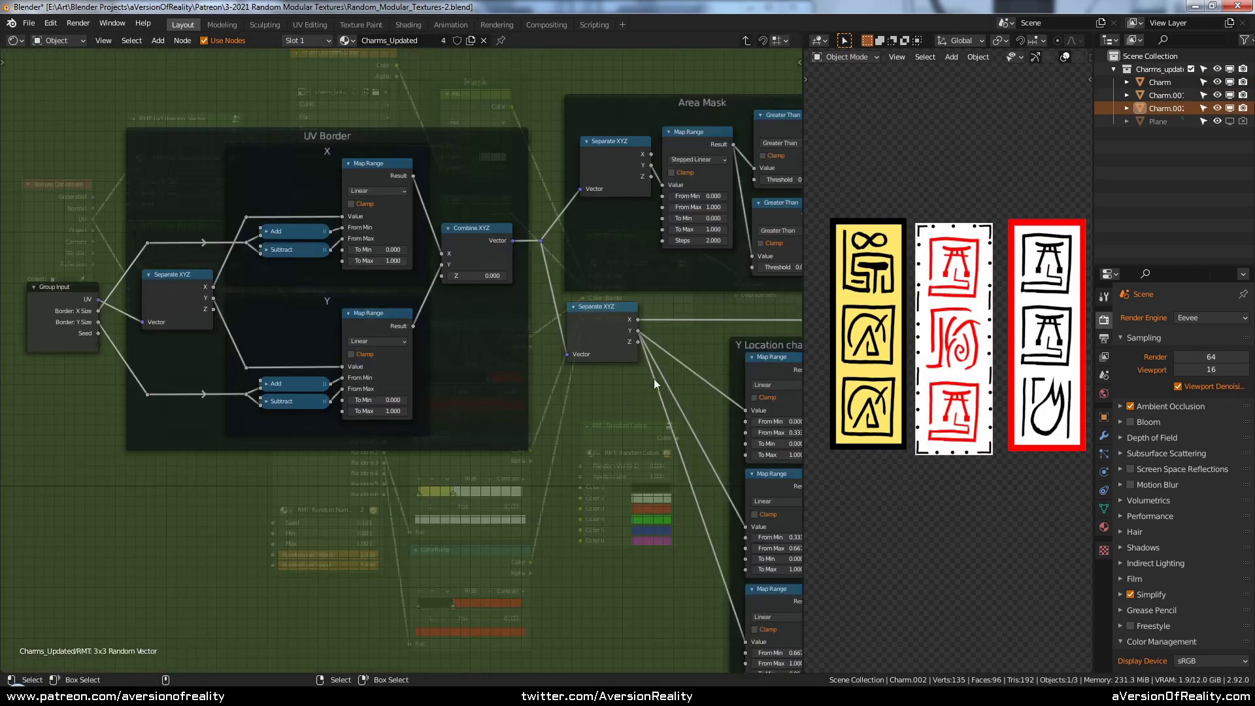
middle_drag(653, 378, 138, 378)
middle_drag(693, 366, 222, 360)
scroll(564, 343, up, 2)
- Open the nested RMT: Get Texture group and examine its rotate and scale, texture area selection and masking sections
click(566, 348)
middle_drag(566, 348, 449, 270)
key(Tab)
key(Home)
middle_drag(239, 272, 387, 270)
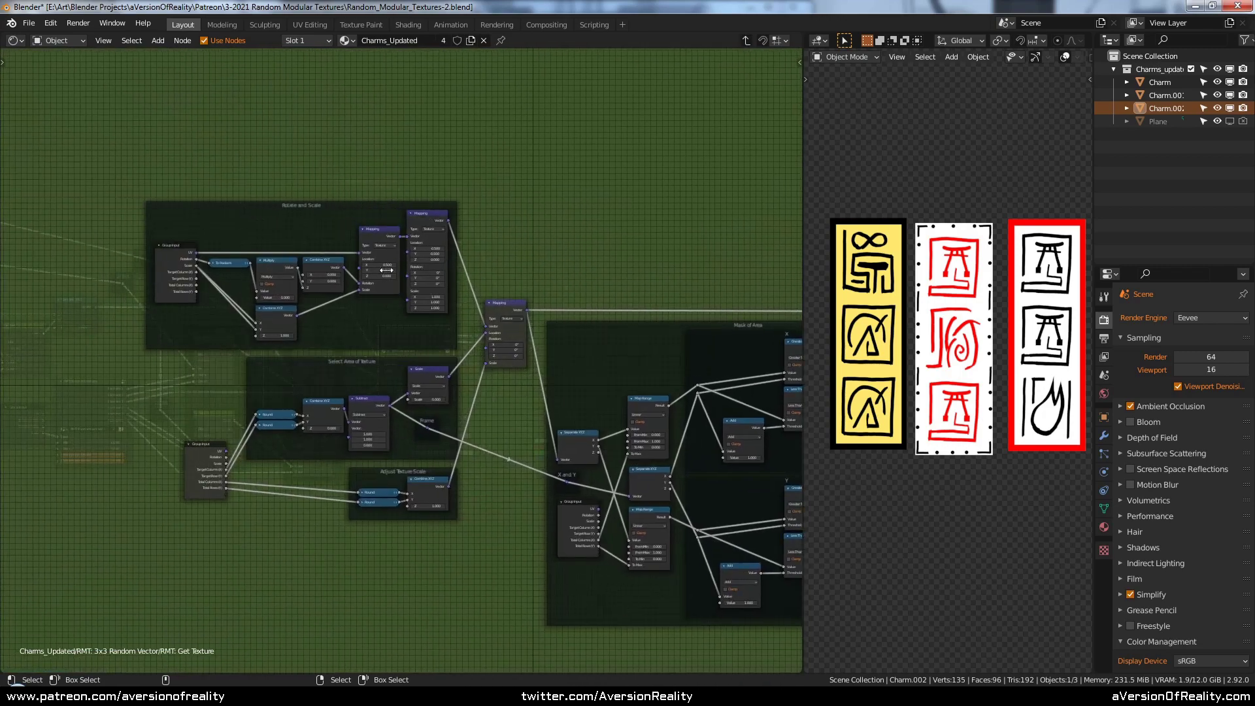
middle_drag(671, 295, 458, 261)
scroll(678, 243, up, 2)
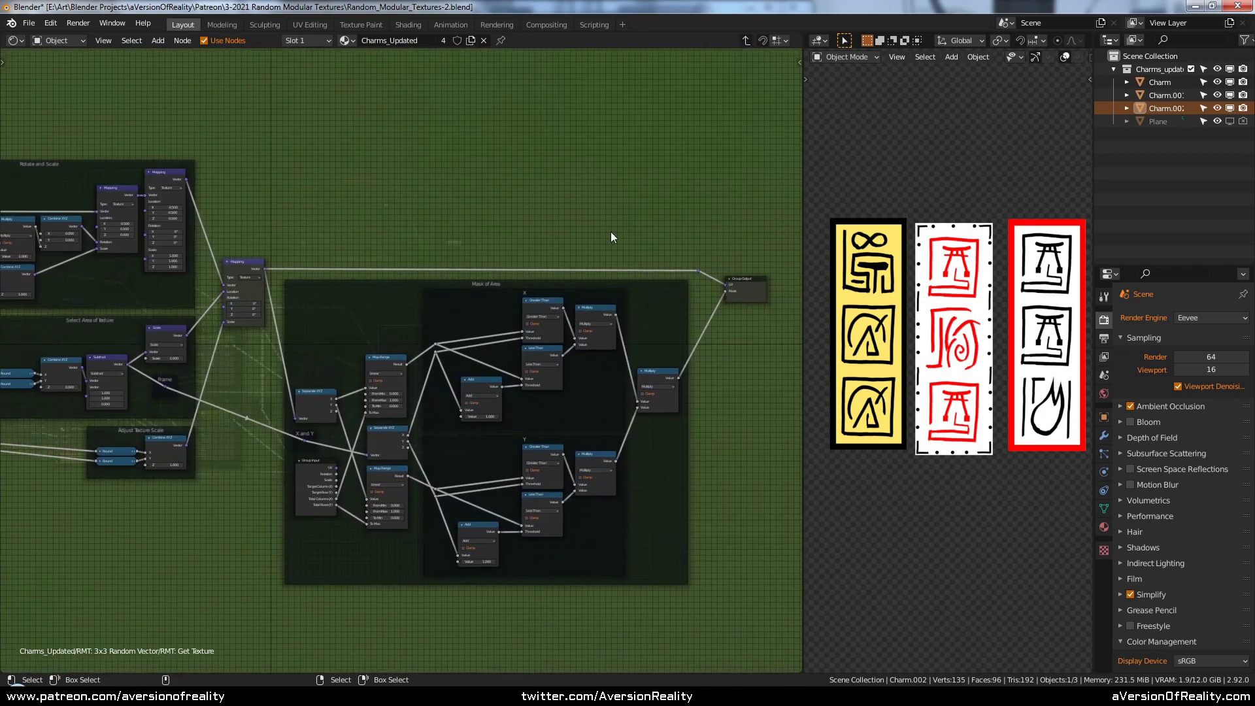
middle_drag(366, 212, 562, 225)
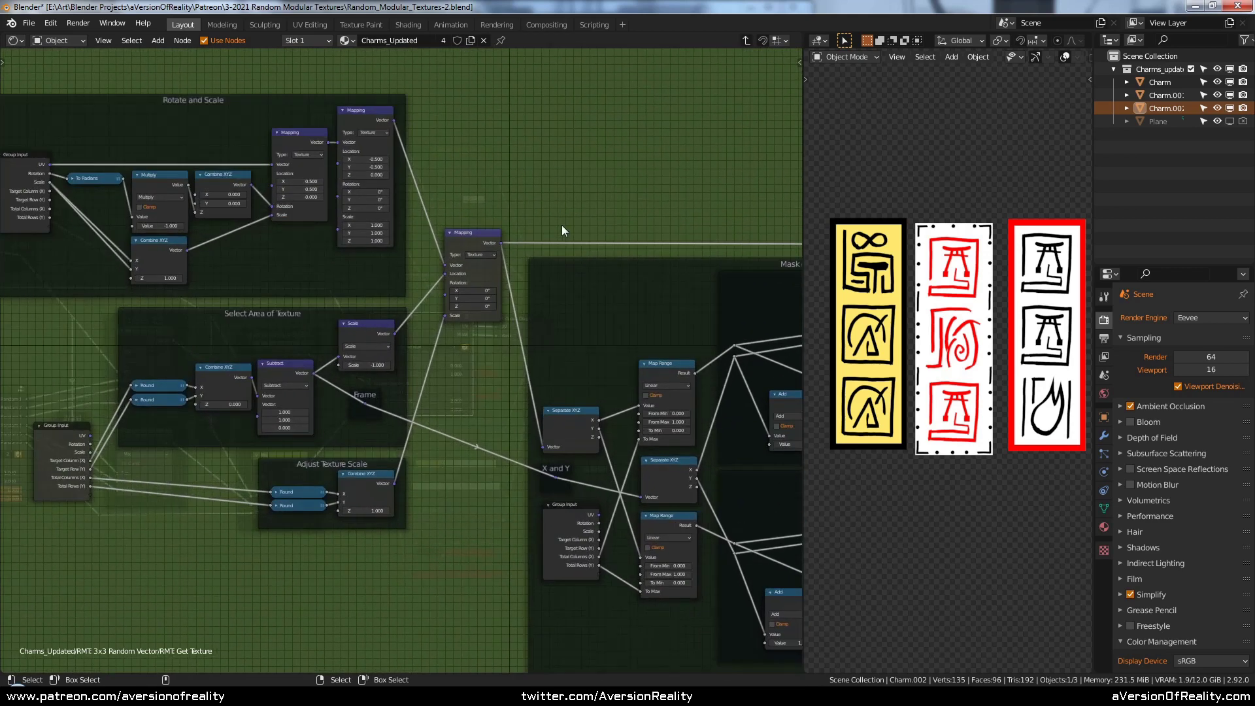
- Return to the 3x3 Random Vector group, inspect the Get Texture node's inputs, and select the UV Border frame
key(Tab)
scroll(523, 240, up, 4)
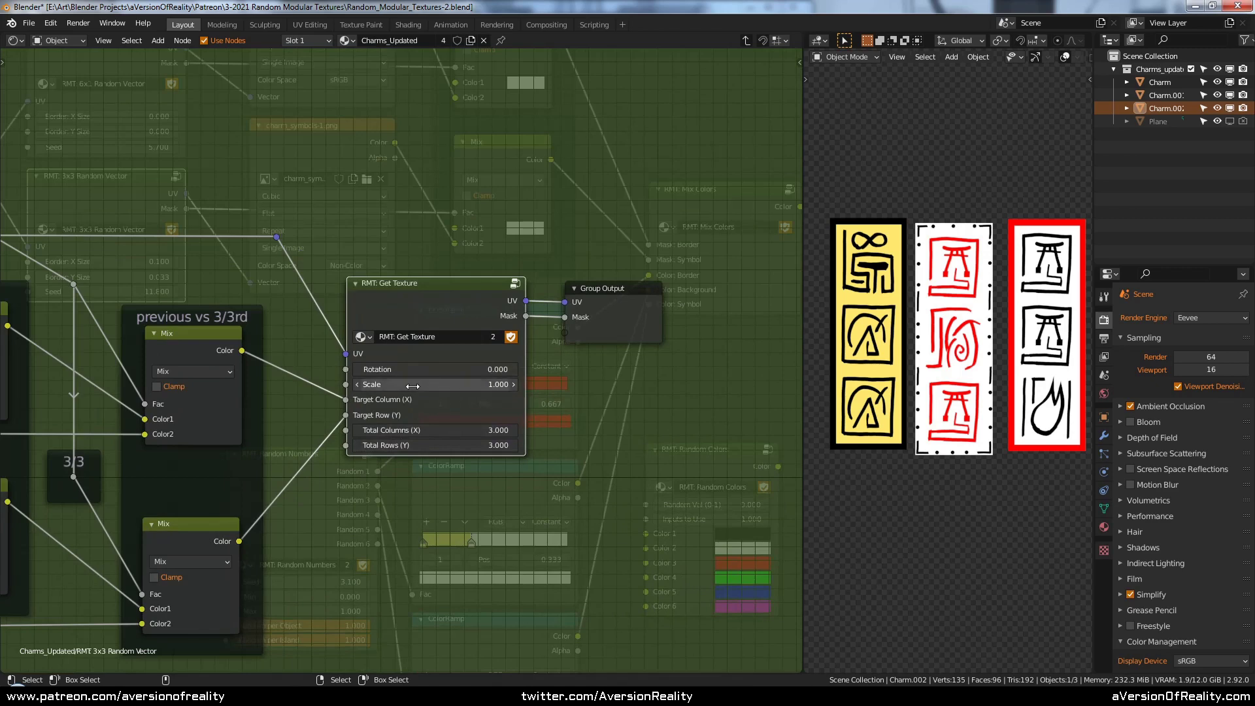
scroll(408, 362, down, 2)
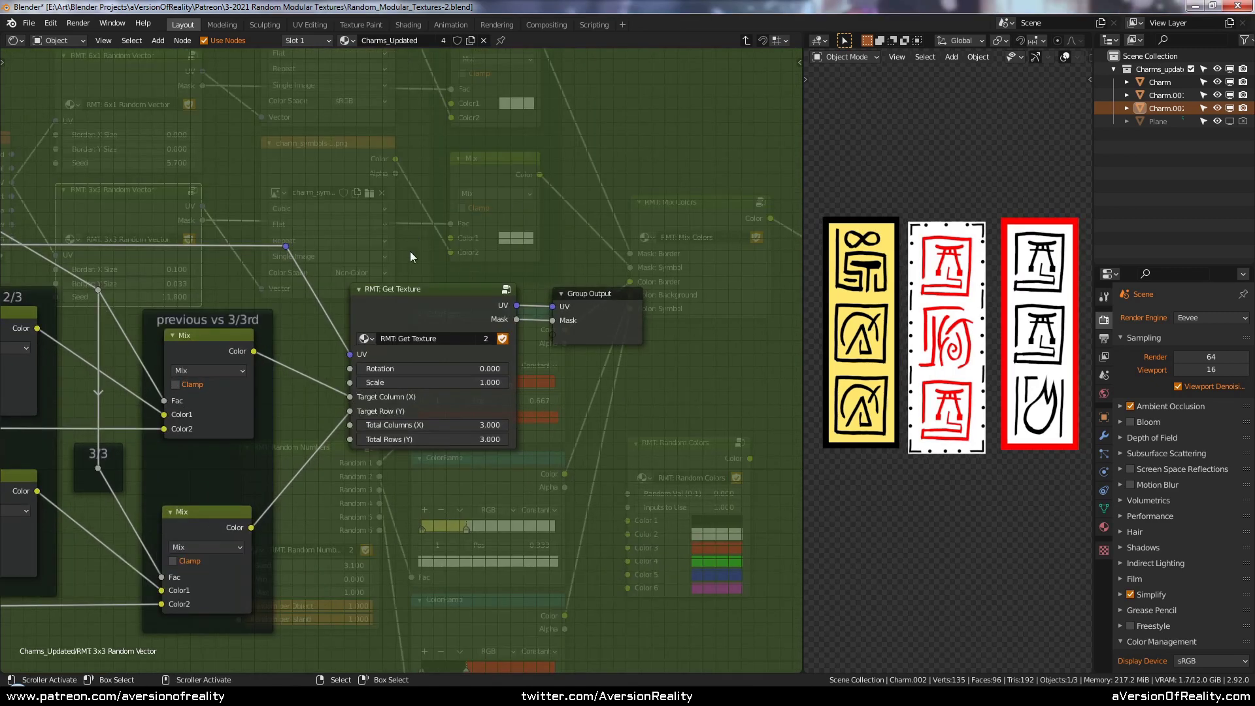
middle_drag(410, 251, 491, 258)
scroll(491, 258, down, 7)
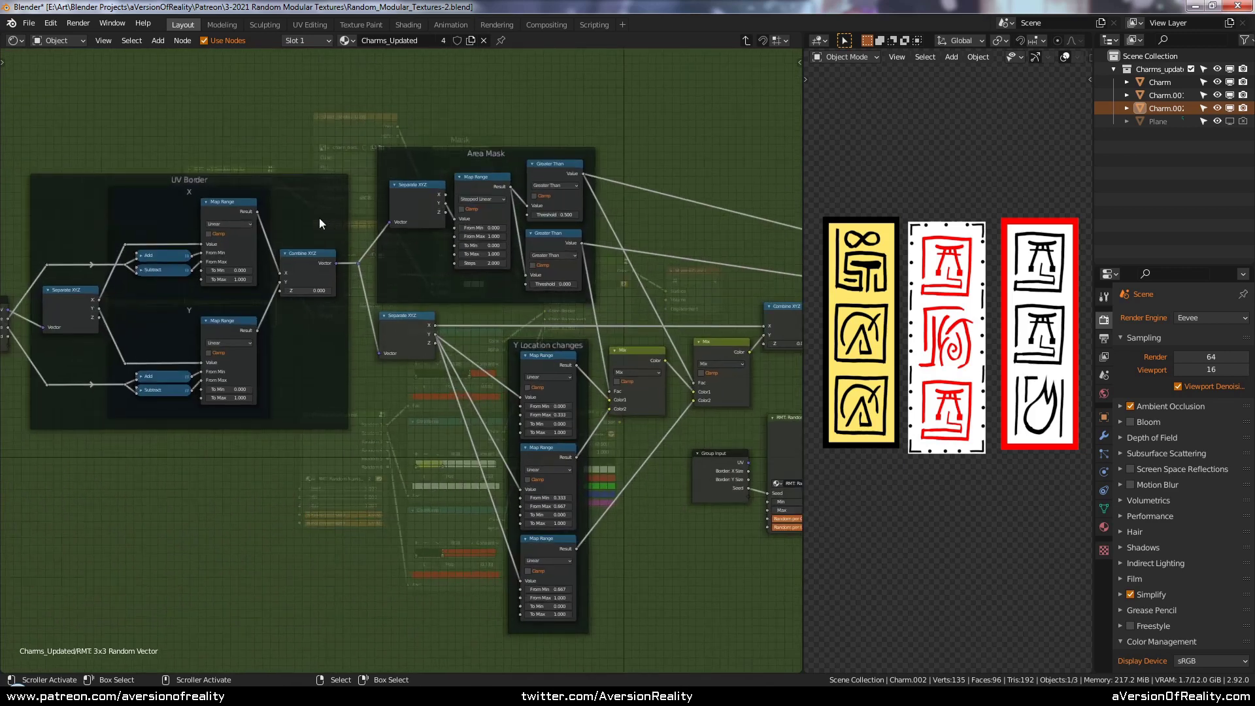
click(296, 193)
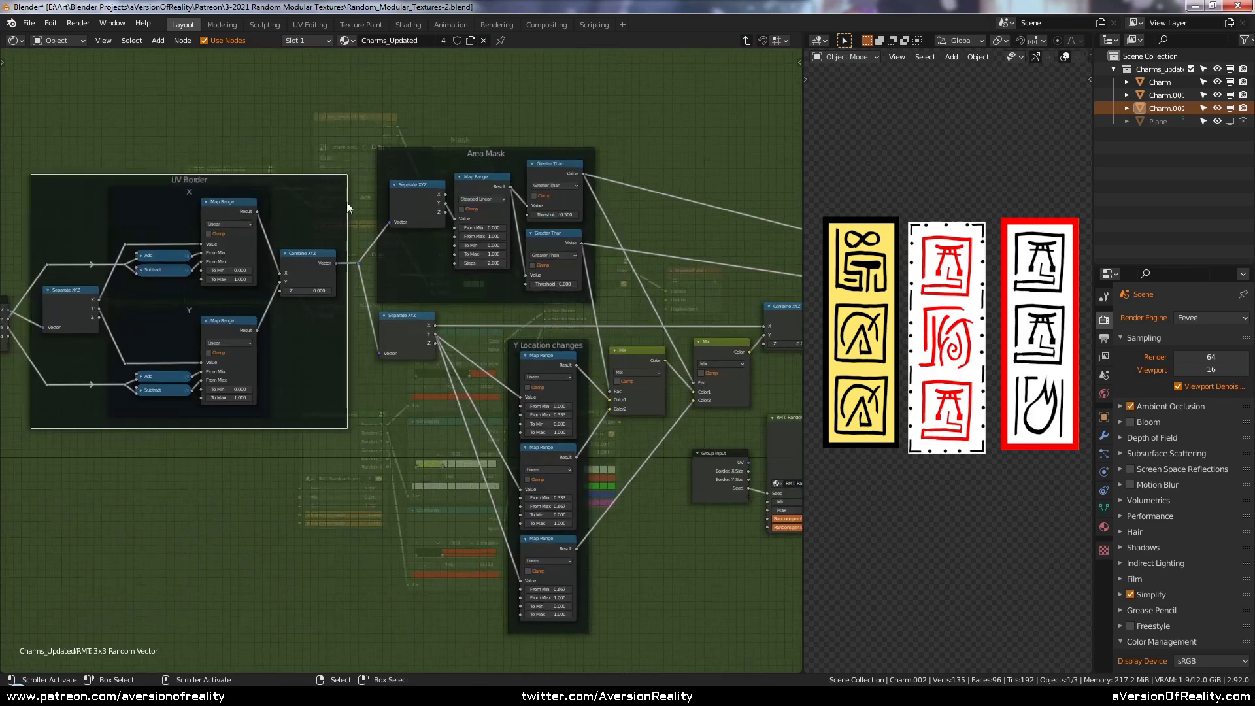
- Examine the 3x3 Random Vector group's Area Mask, Y location changes, mask mixing frames and the nested RMT: Random Numbers node
click(696, 237)
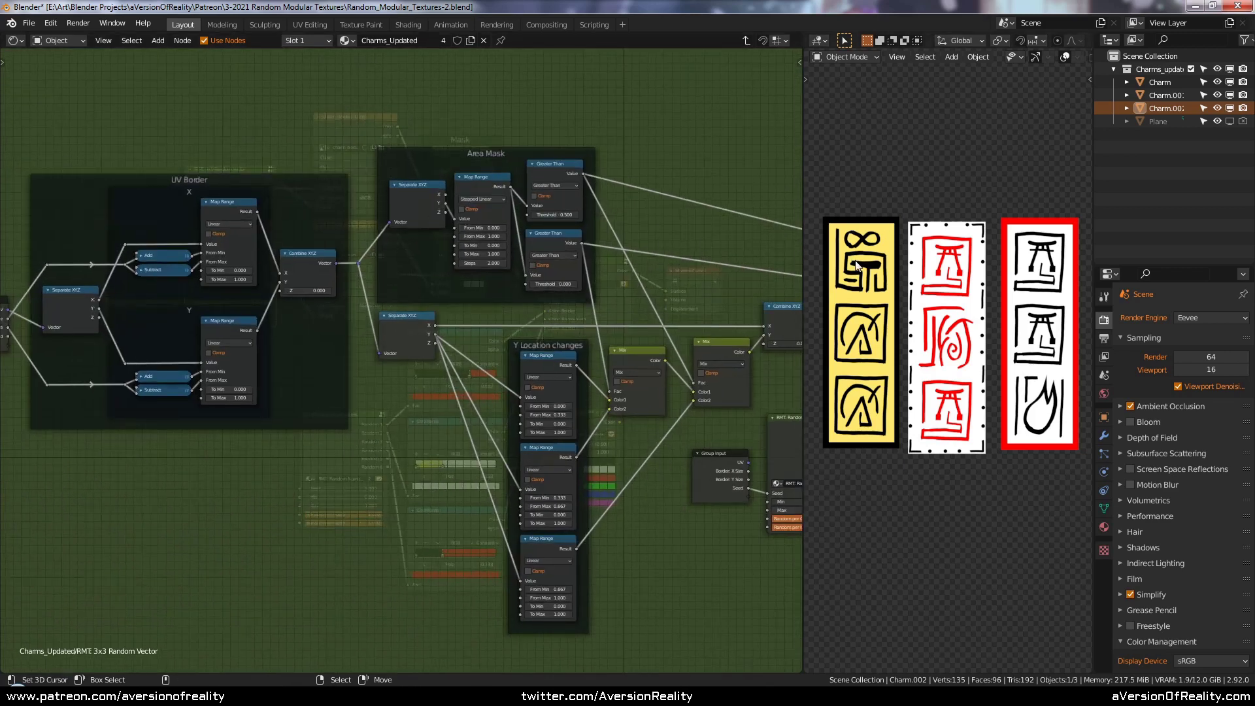
middle_drag(716, 187, 366, 151)
click(185, 264)
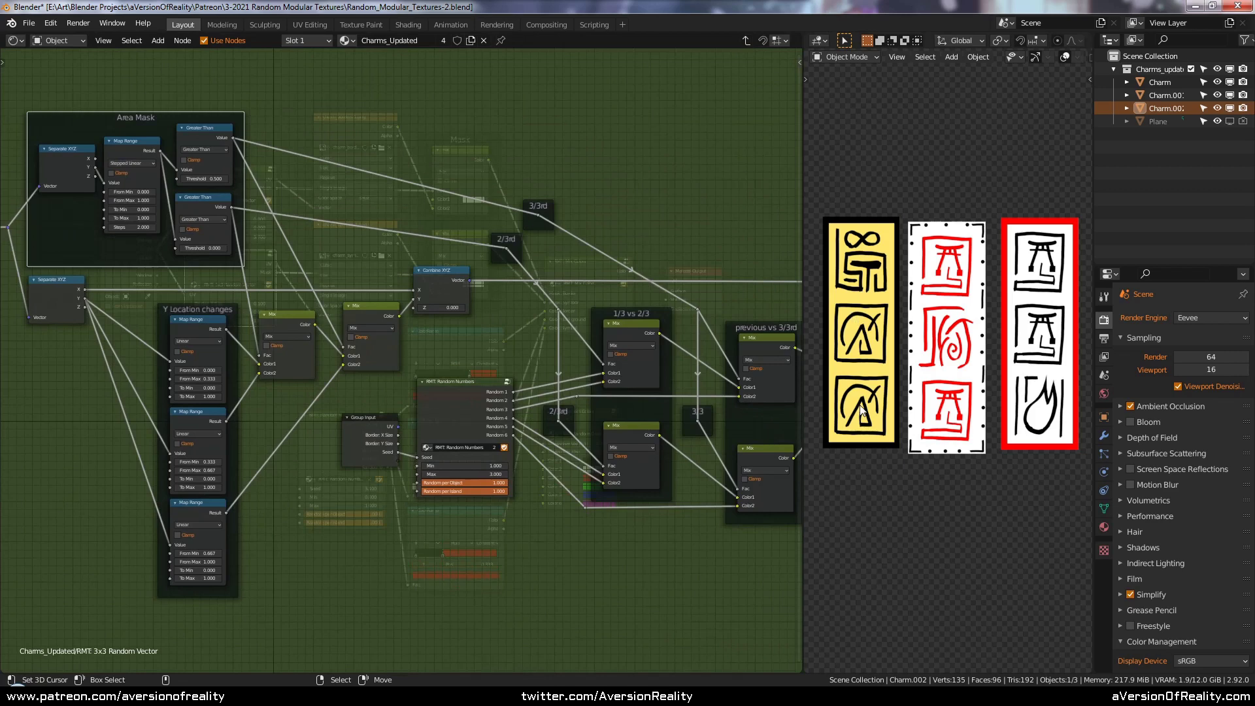
middle_drag(694, 256, 599, 228)
scroll(599, 229, up, 1)
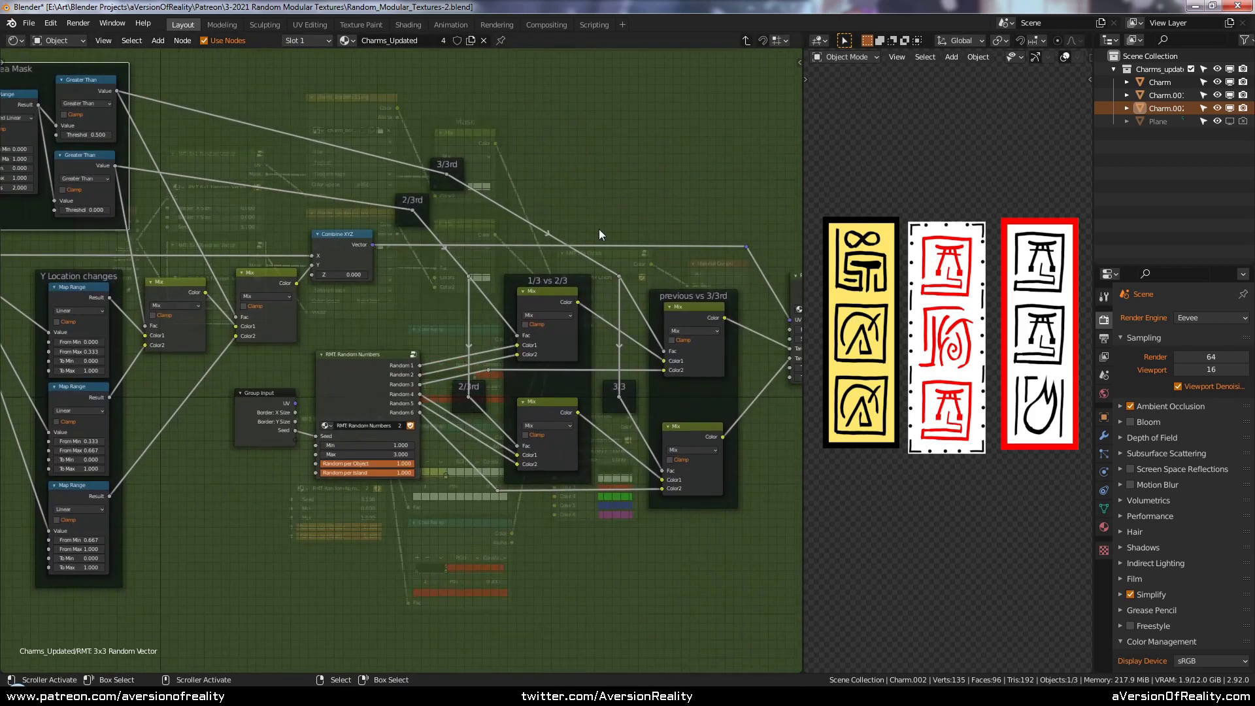
scroll(352, 375, up, 2)
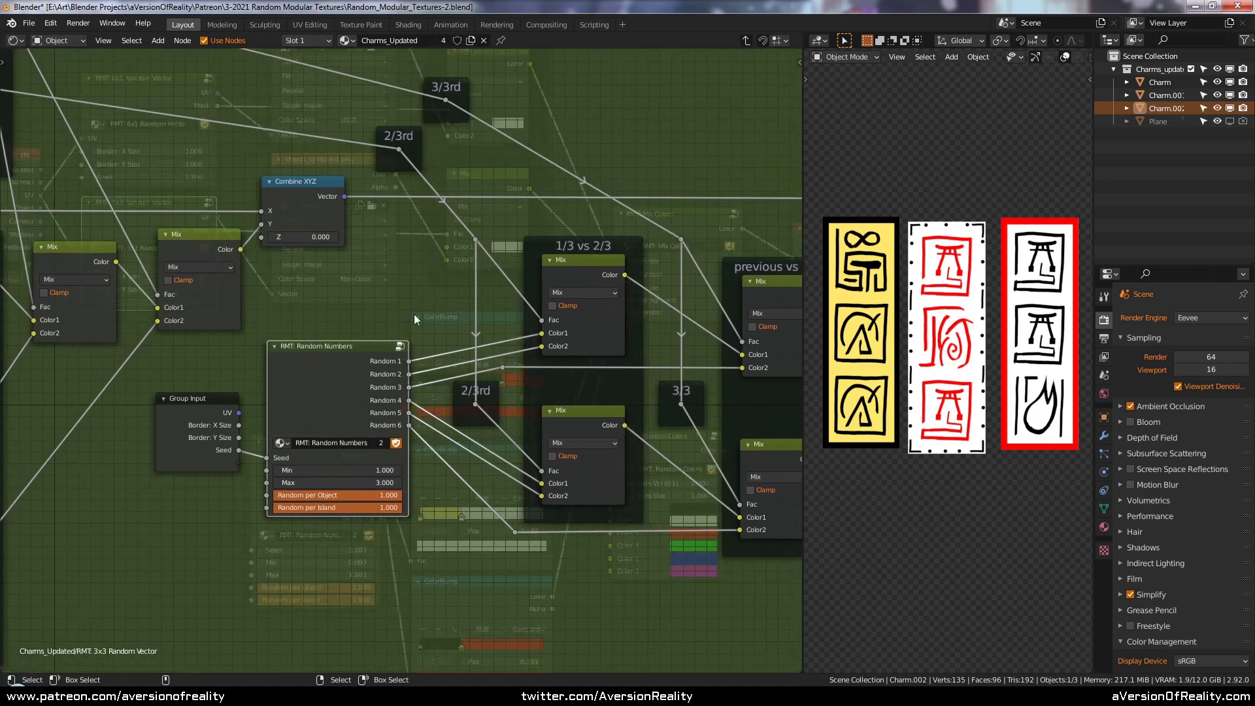
scroll(392, 346, up, 1)
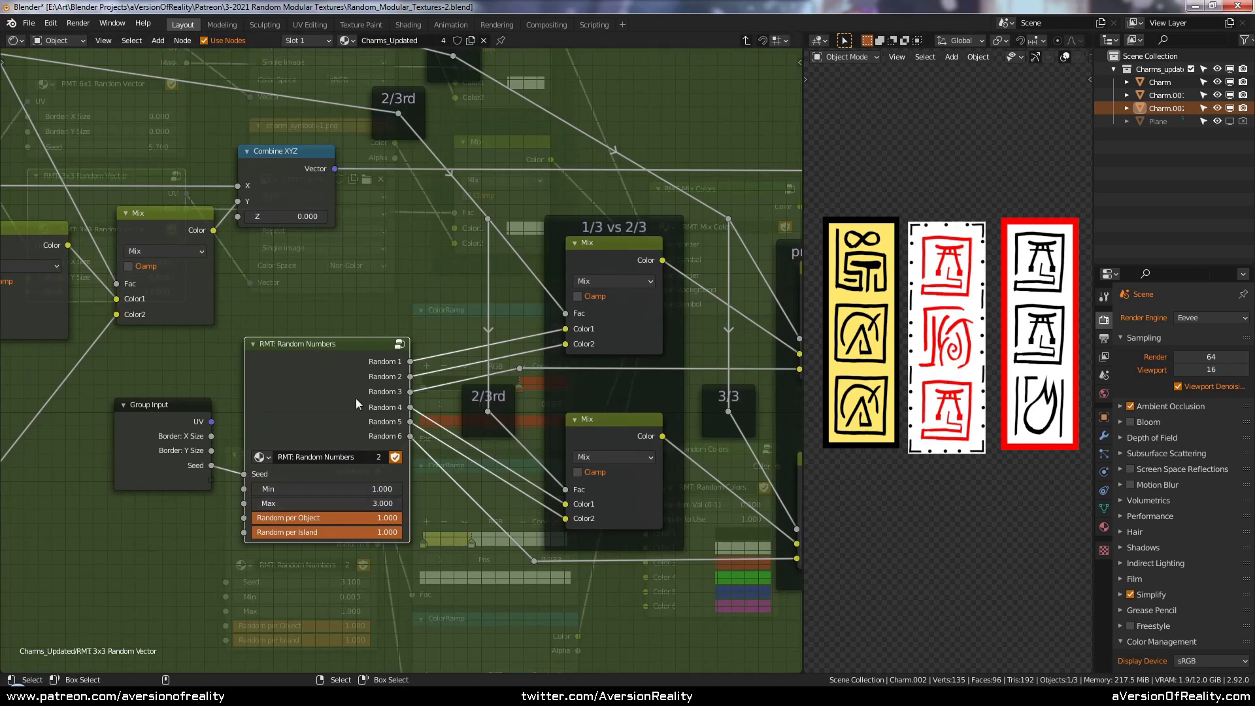
- Open the nested RMT: Random Numbers group and inspect its Randomize by Object + Island, Randomize Sub-Seeds and Define Range sections
key(Tab)
middle_drag(357, 397, 662, 362)
scroll(663, 362, down, 1)
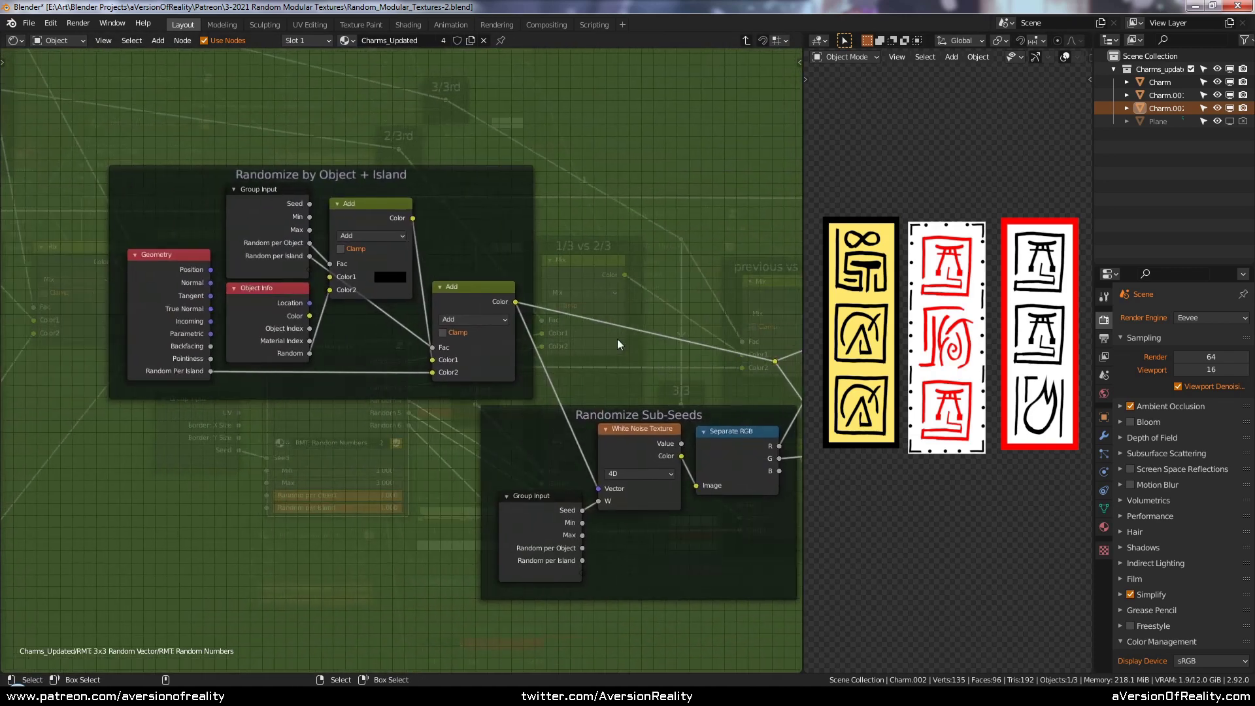
click(189, 374)
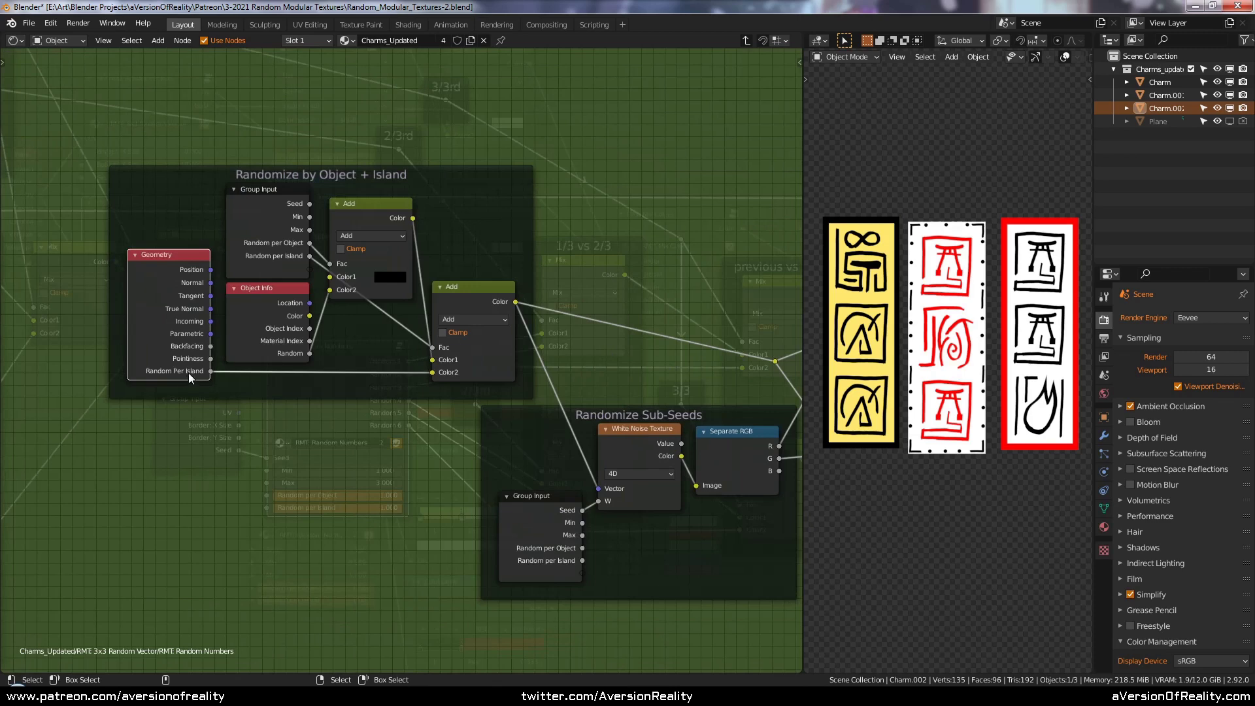
click(229, 459)
scroll(639, 368, down, 1)
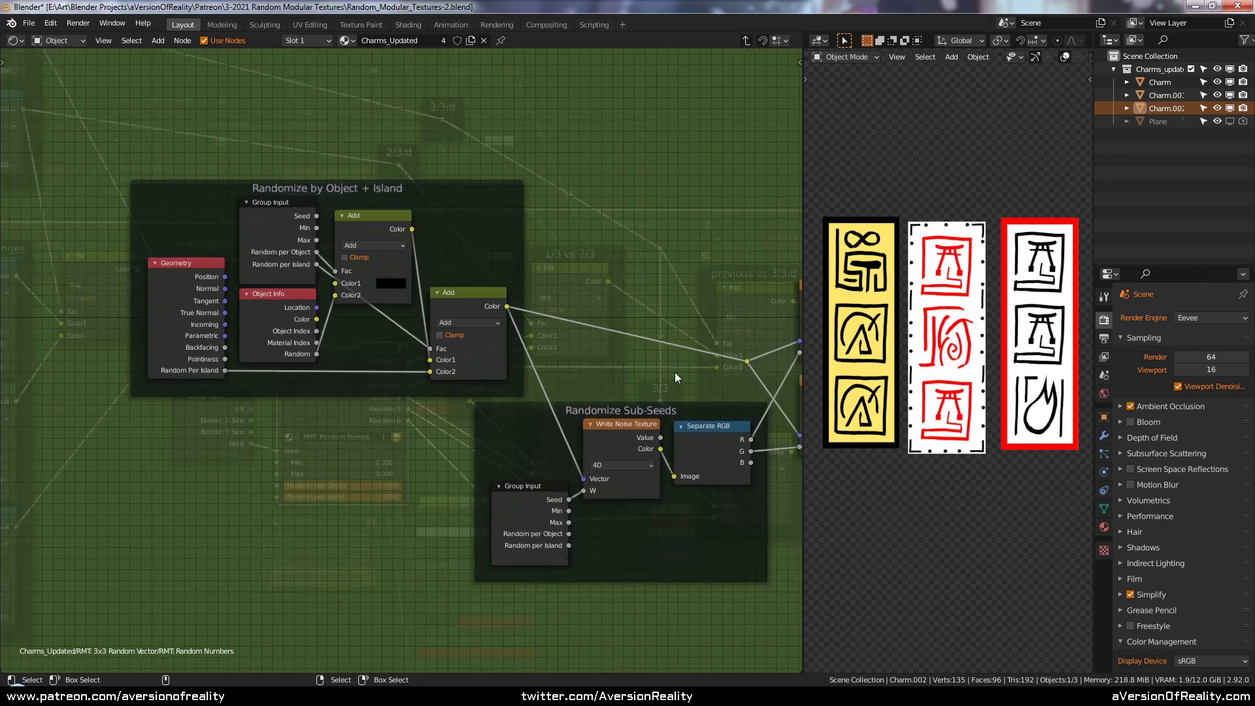
middle_drag(673, 374, 105, 334)
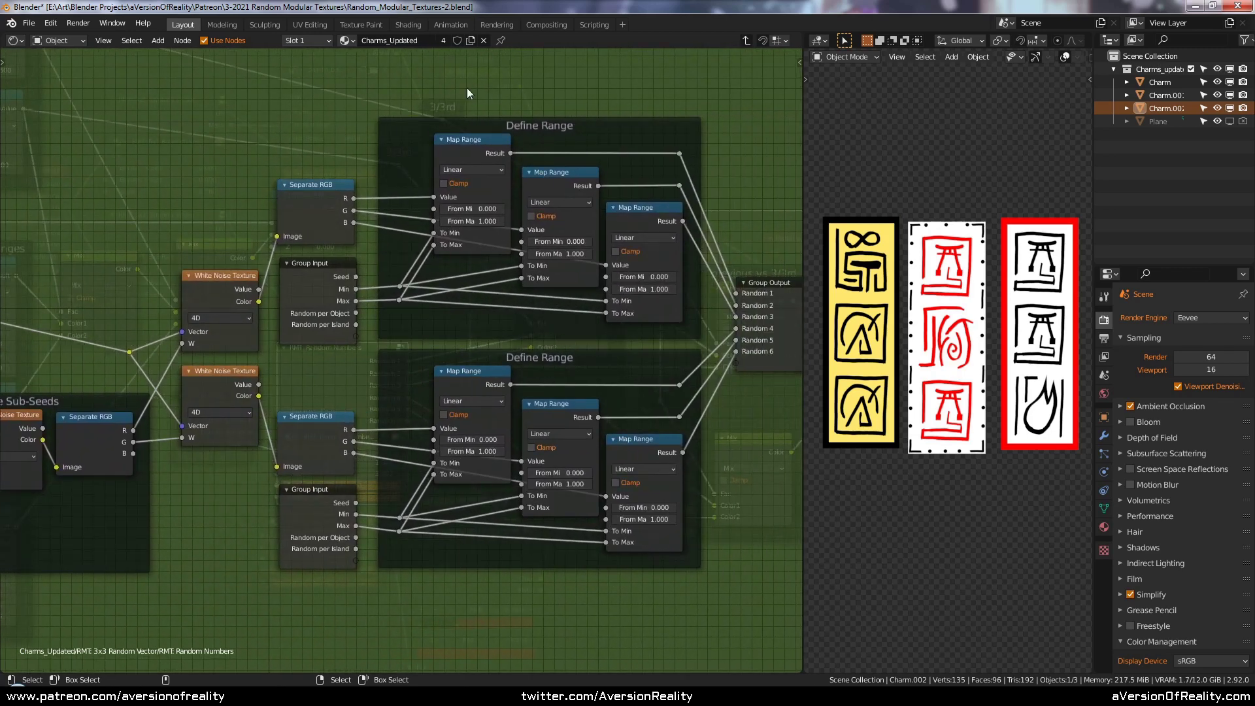
- Return to the top level of the Charms_Updated material and look over its Random Numbers, ColorRamp and color mixing nodes
key(Tab)
click(230, 400)
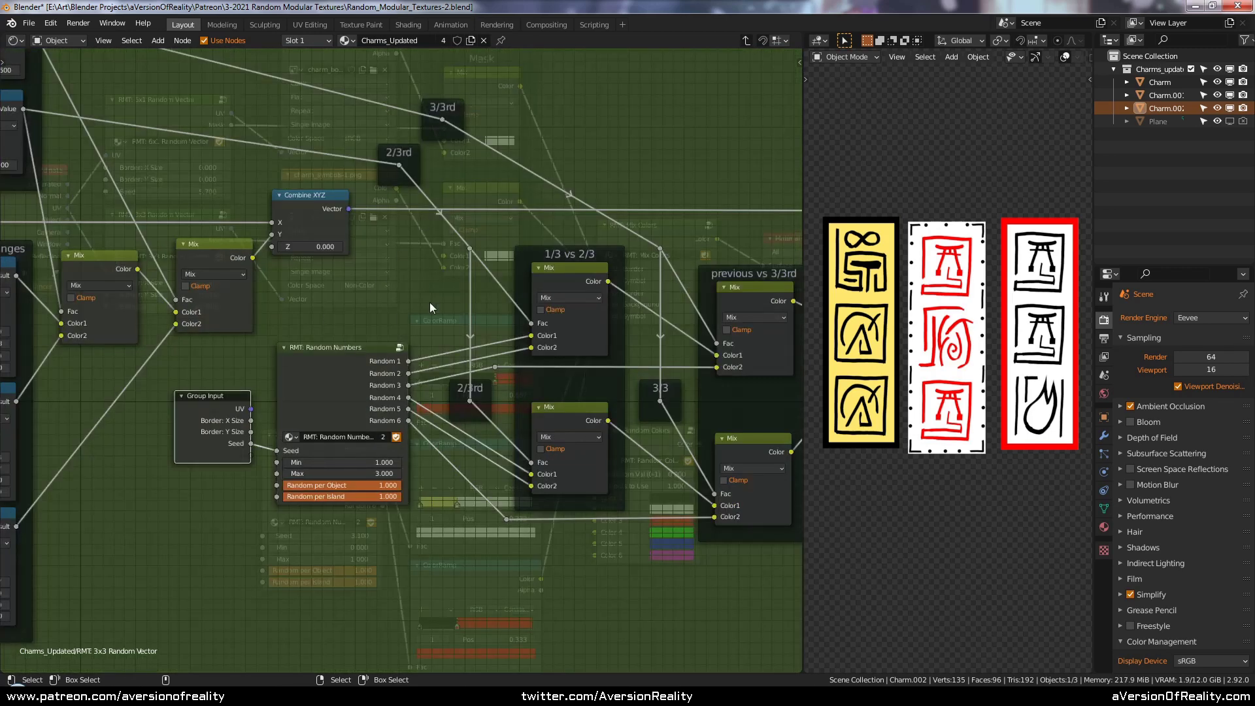
key(Tab)
click(187, 119)
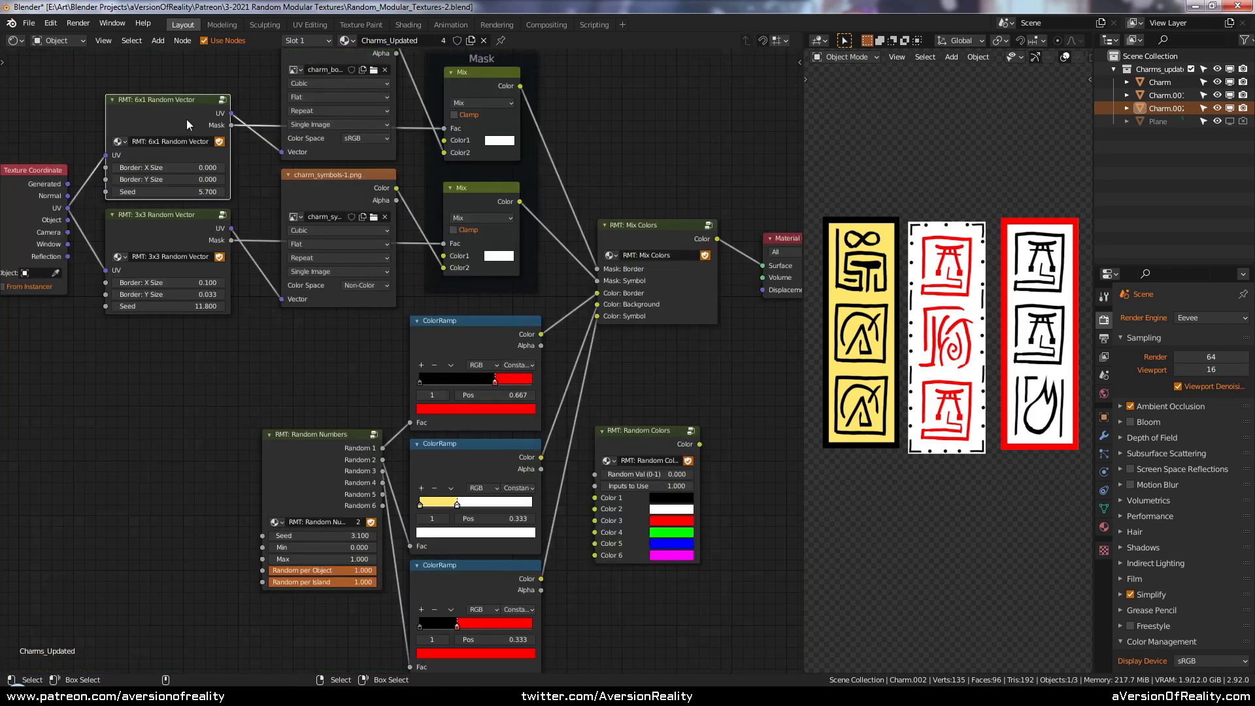
click(307, 383)
middle_drag(307, 383, 262, 350)
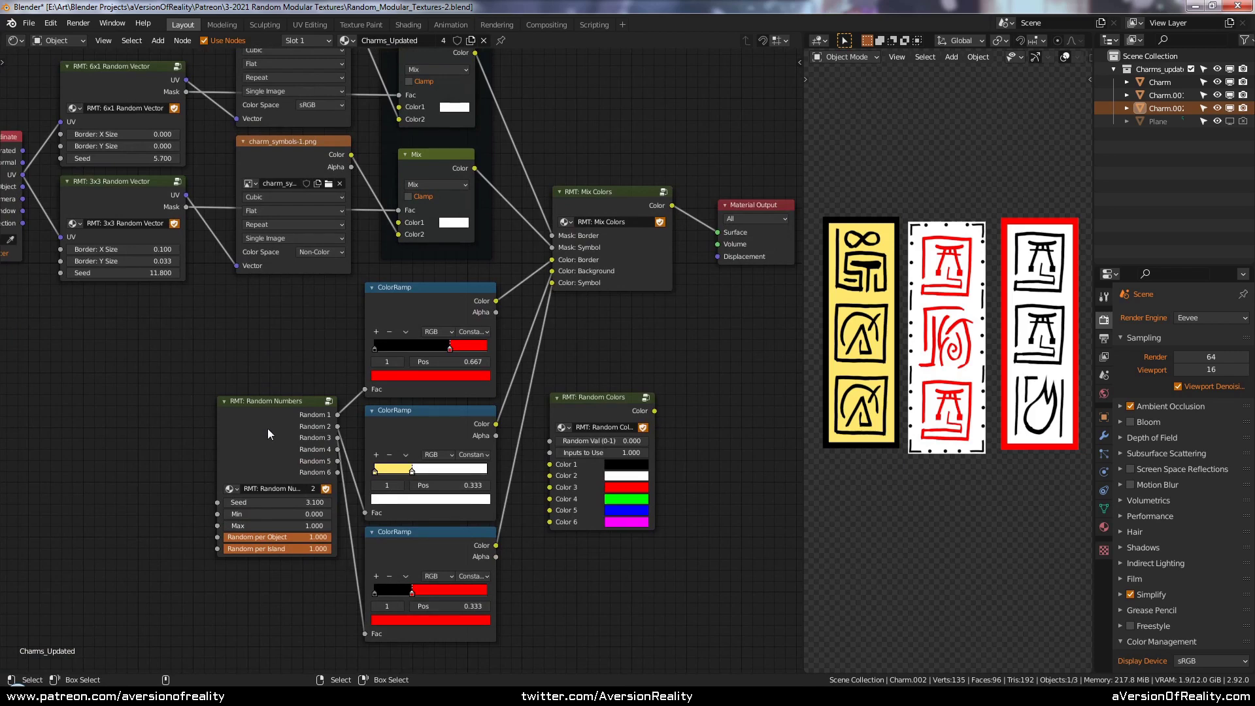
middle_drag(430, 504, 444, 557)
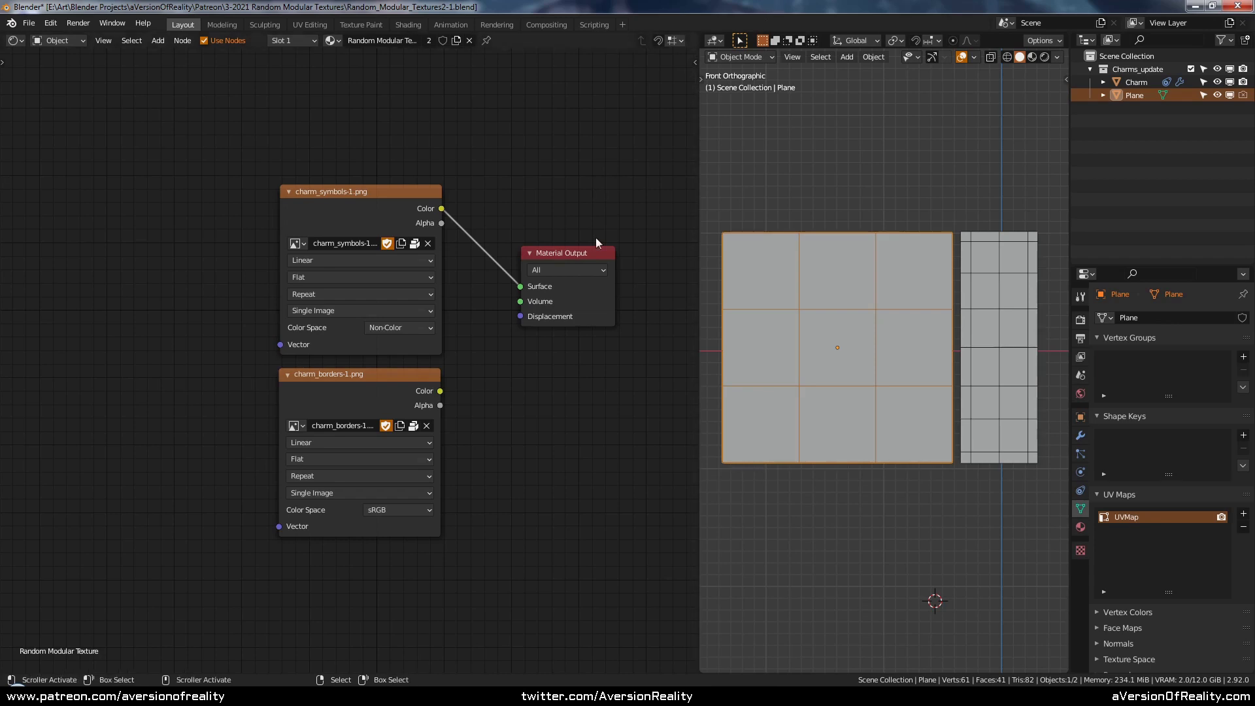
- Show the viewport in rendered shading, preview charm_borders-1.png through the Material Output, and reconnect charm_symbols-1.png to Surface
key(z)
click(911, 188)
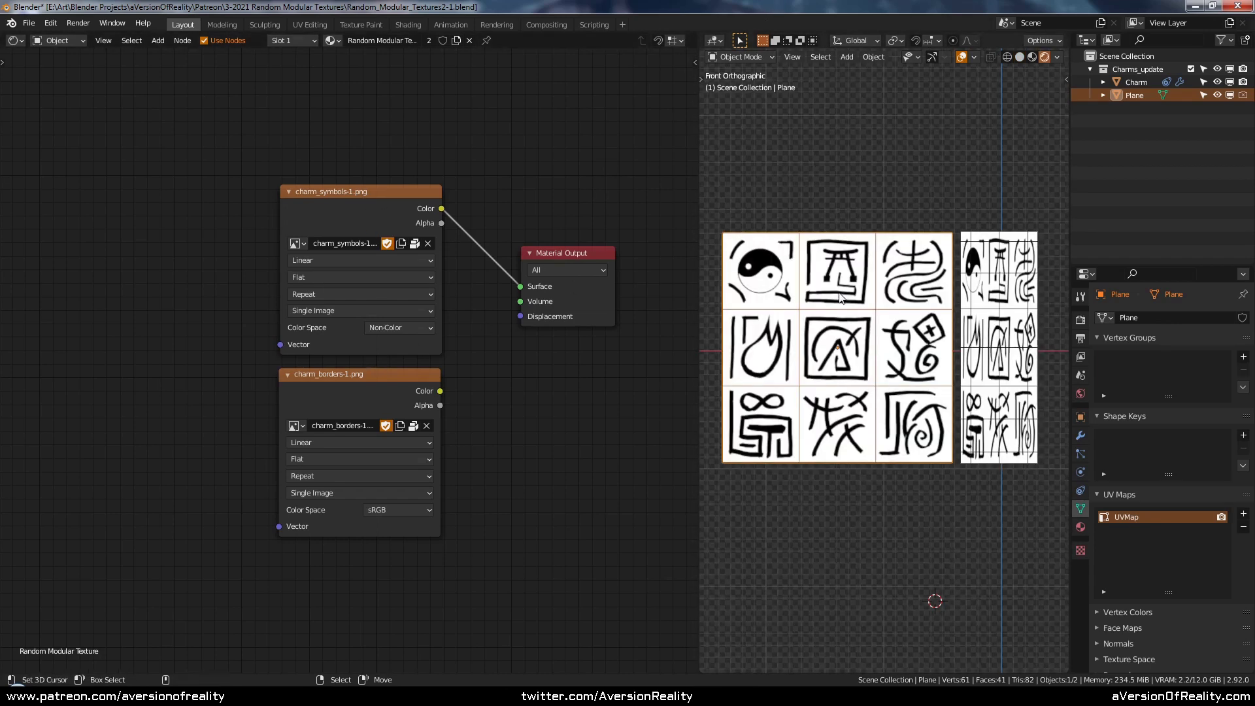
drag(440, 391, 520, 289)
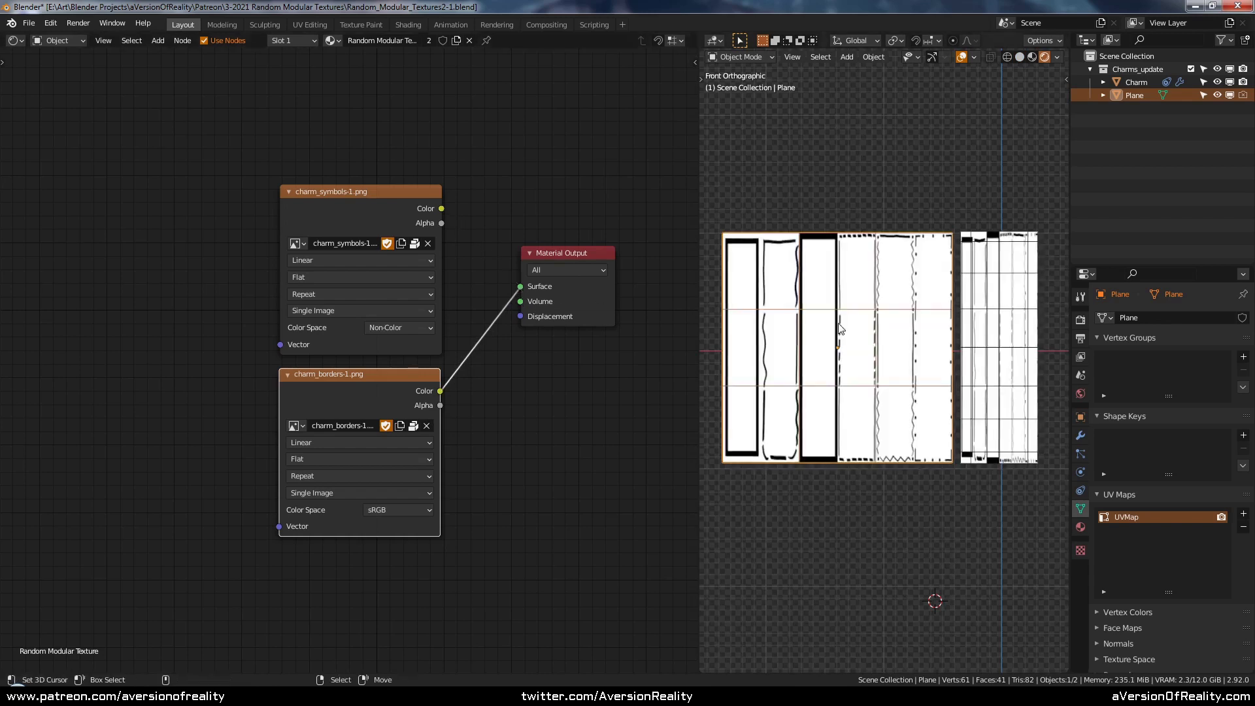
drag(441, 210, 505, 281)
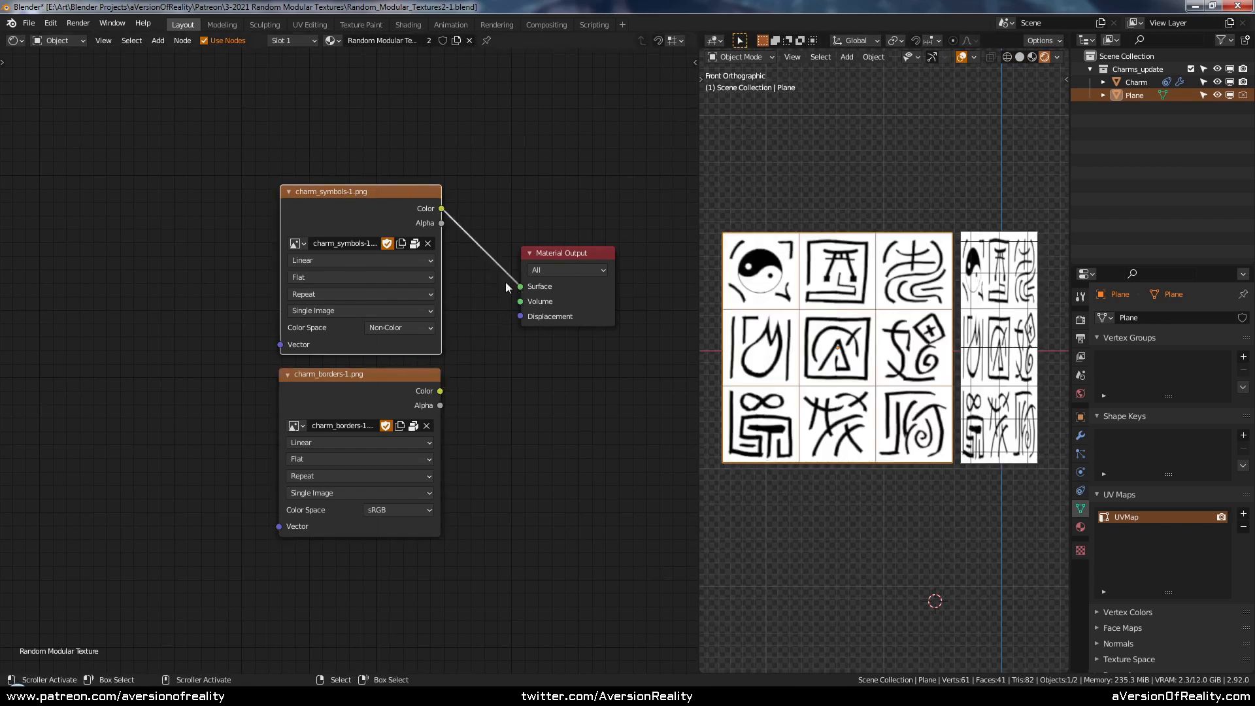
- Switch the node area to the UV Editor and view the Plane's full UV layout over charm_symbols-1.png in Edit Mode
click(16, 41)
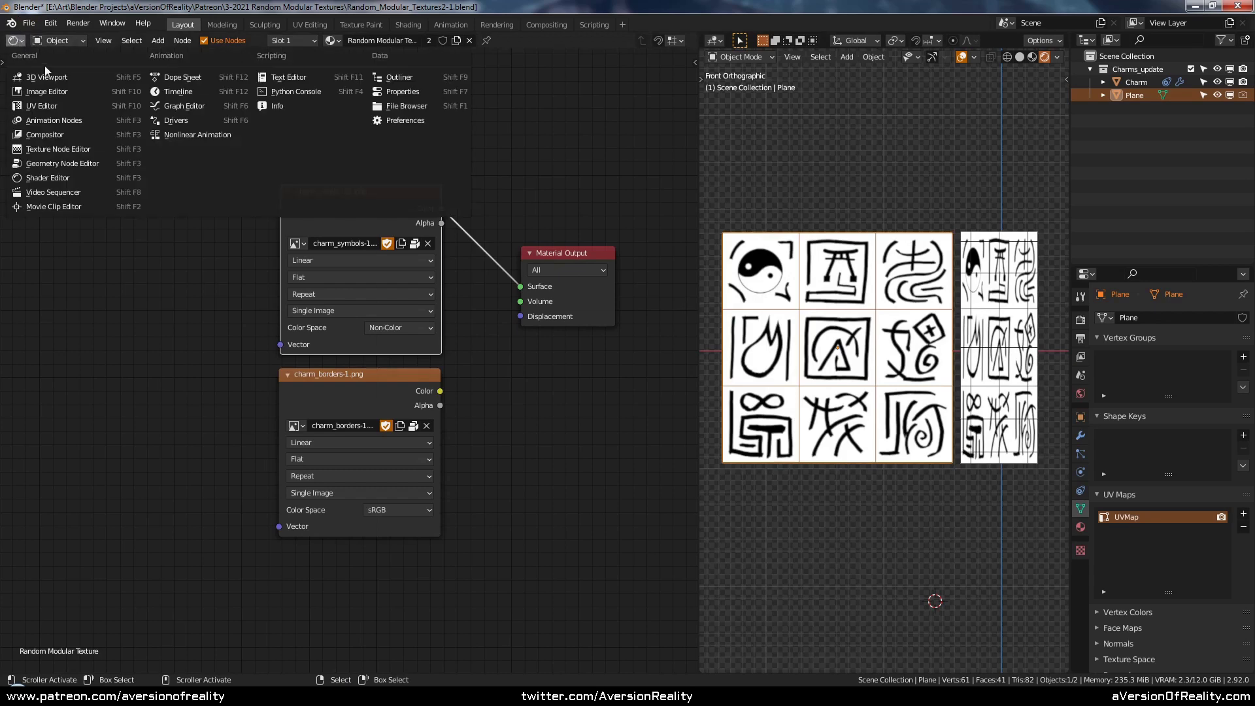
click(66, 107)
key(Tab)
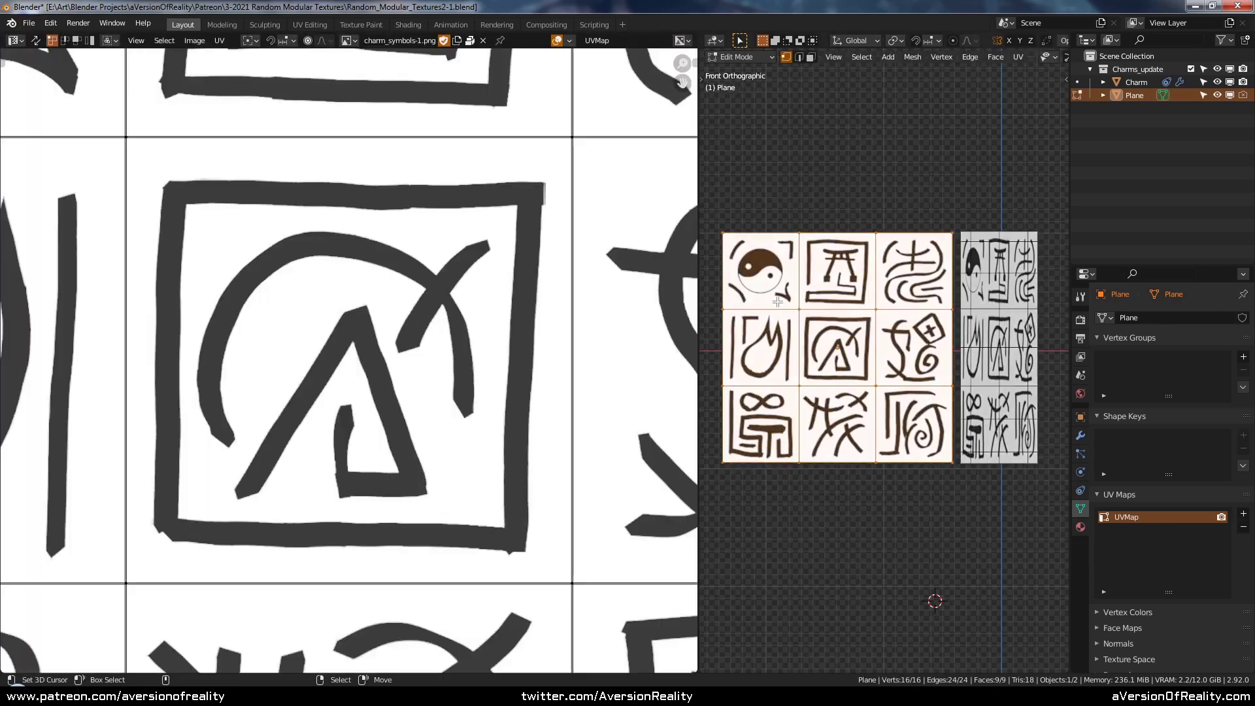
scroll(549, 282, down, 6)
scroll(548, 282, up, 3)
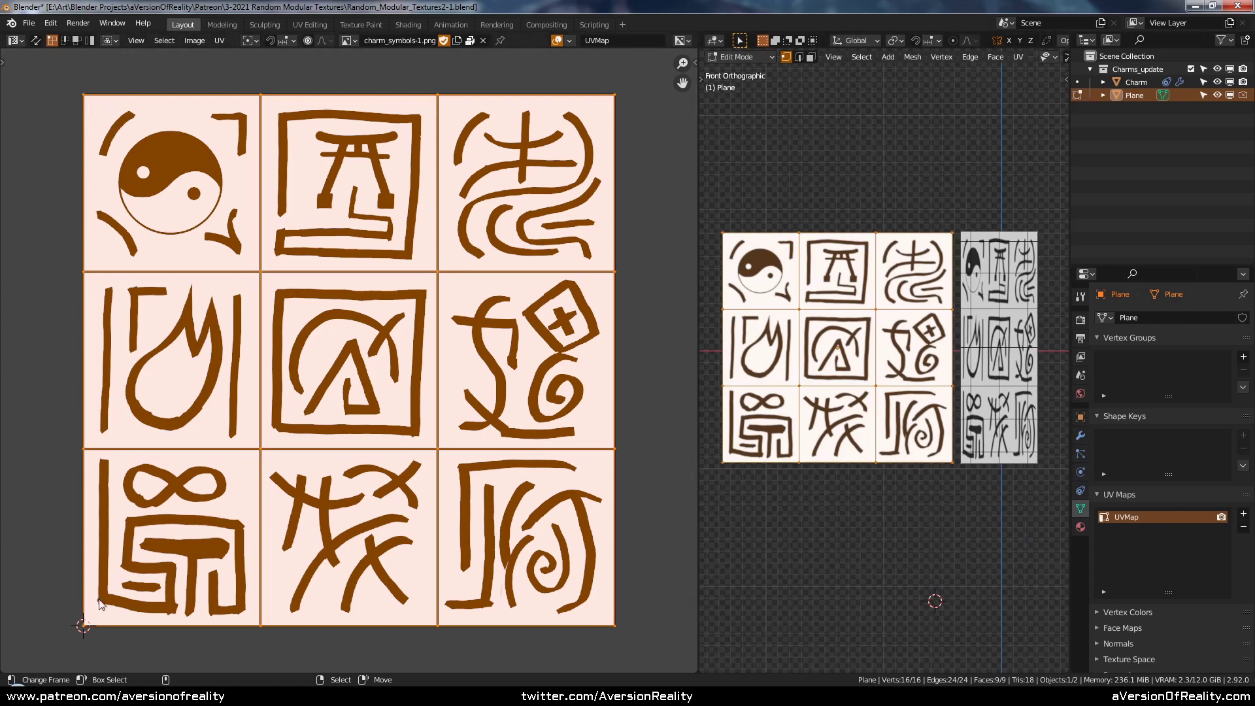
- Select all of the Charm object's UVs in Edit Mode and scale them to about 0.33 along X over the middle symbol column
key(Tab)
click(1002, 288)
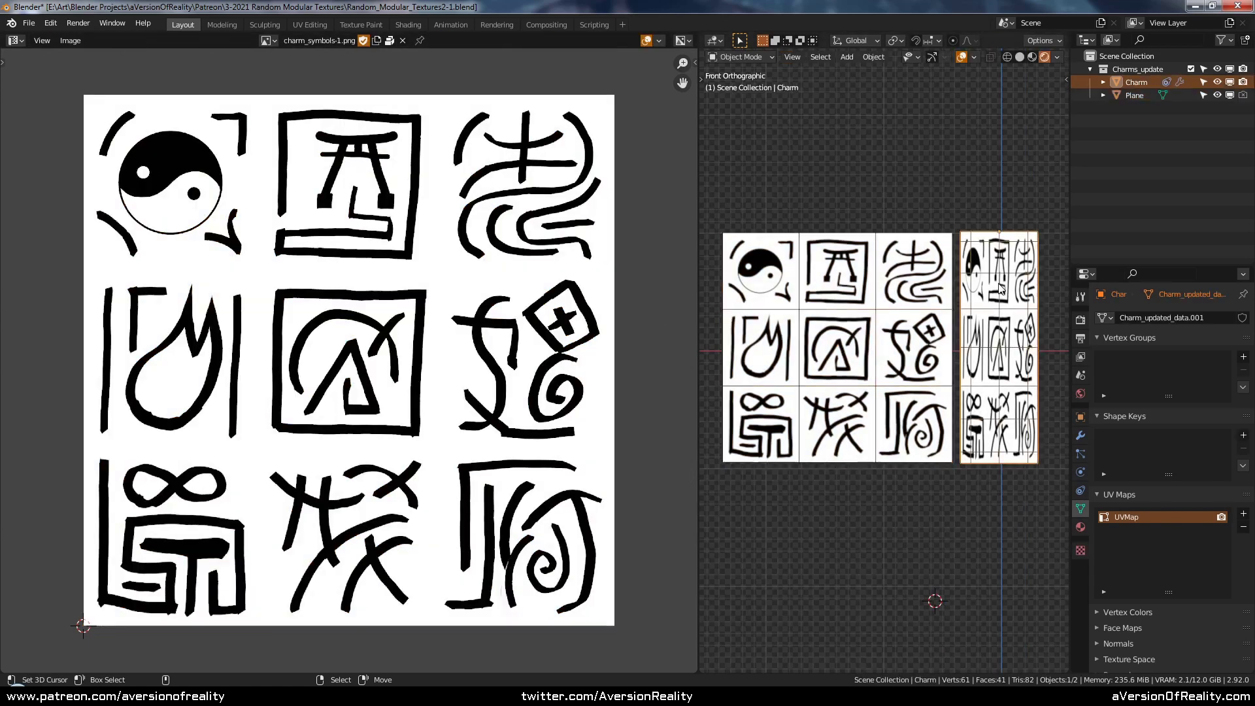
key(Tab)
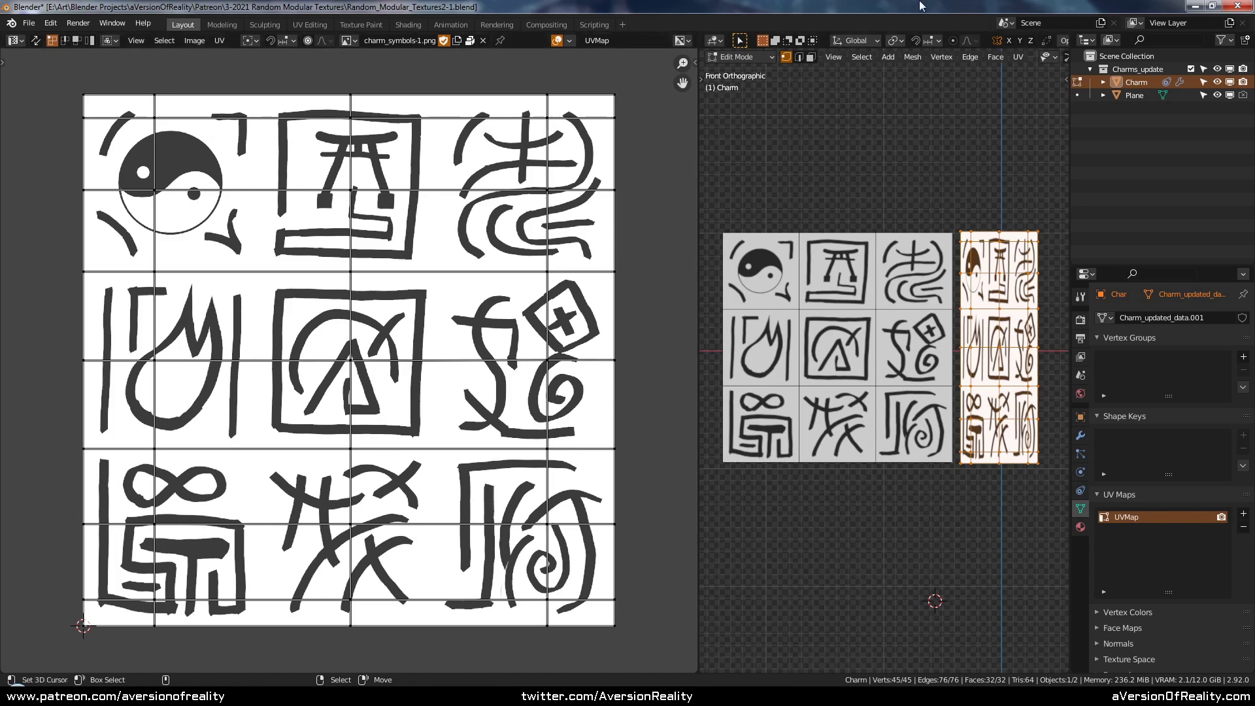
key(l)
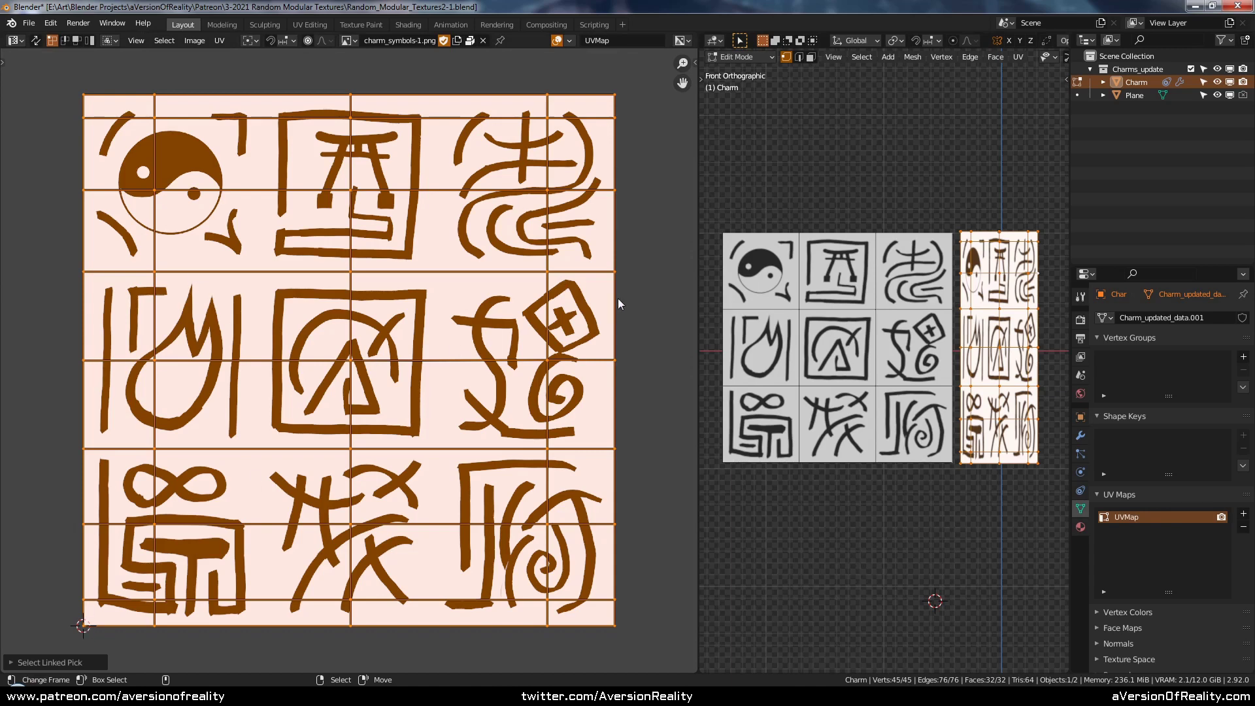
key(s)
key(x)
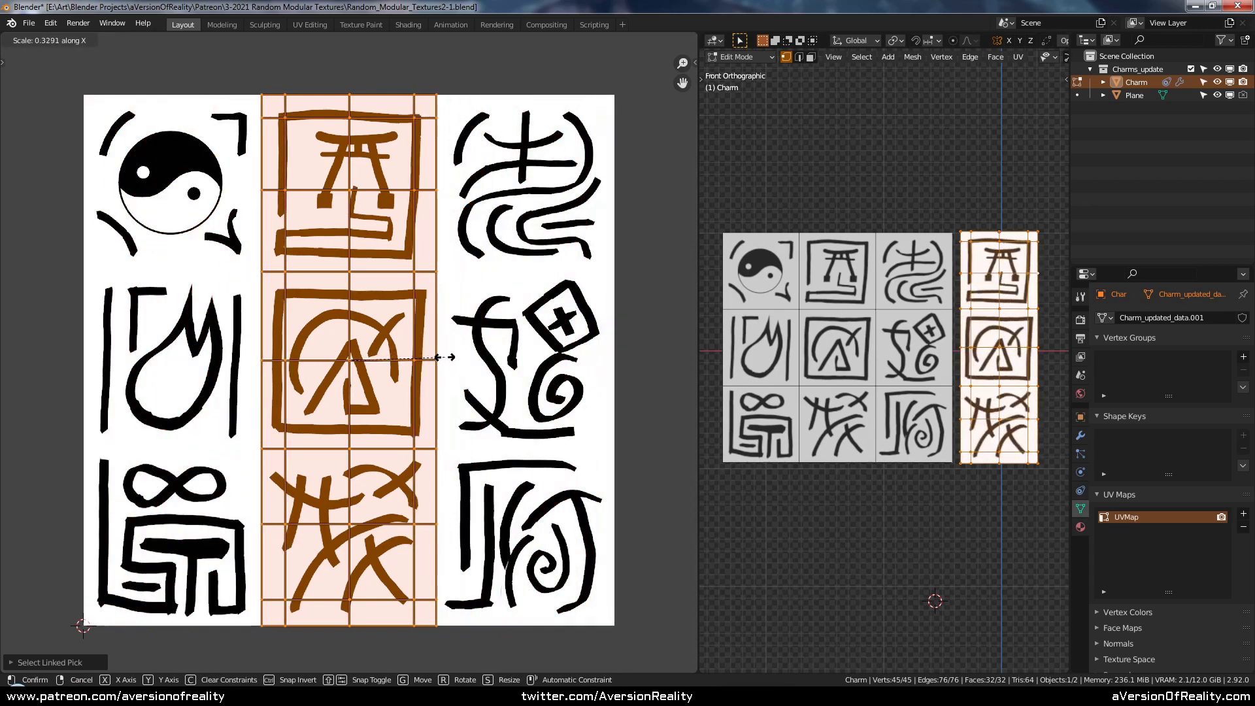
click(444, 357)
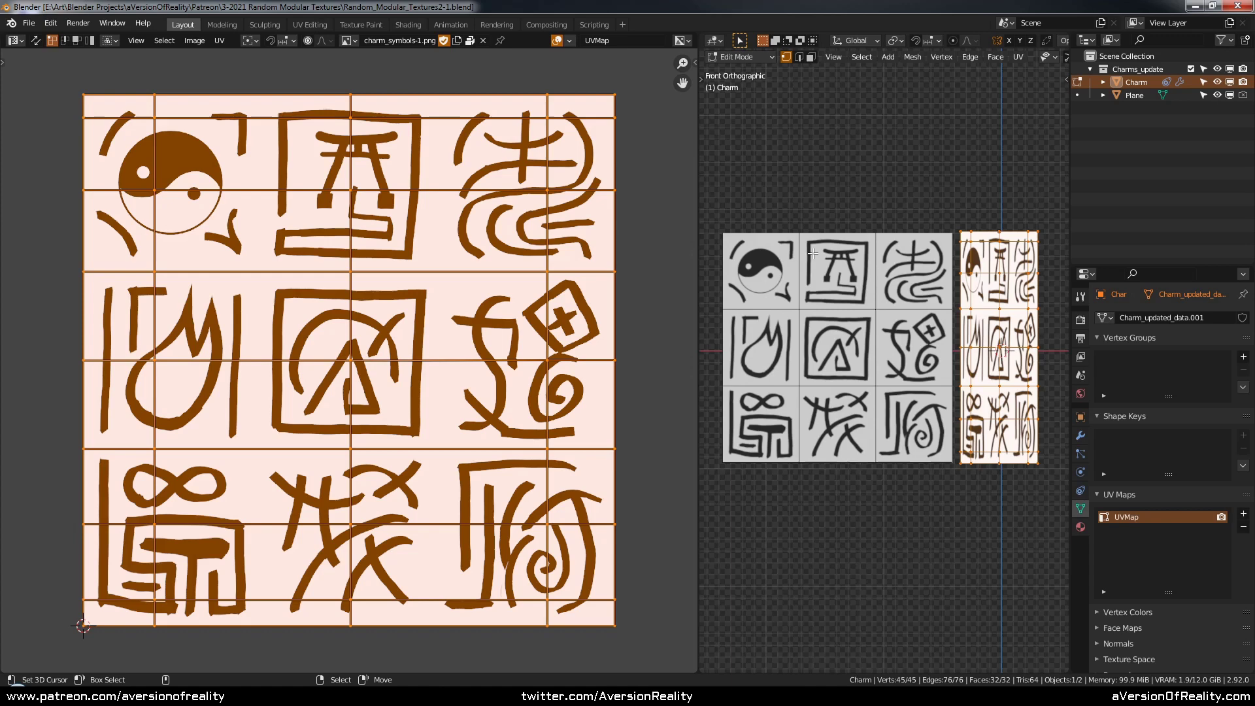
- Switch editing to the Plane, set the UV pivot to the 2D cursor, and scale its UVs to about 0.33 over one symbol
key(alt+q)
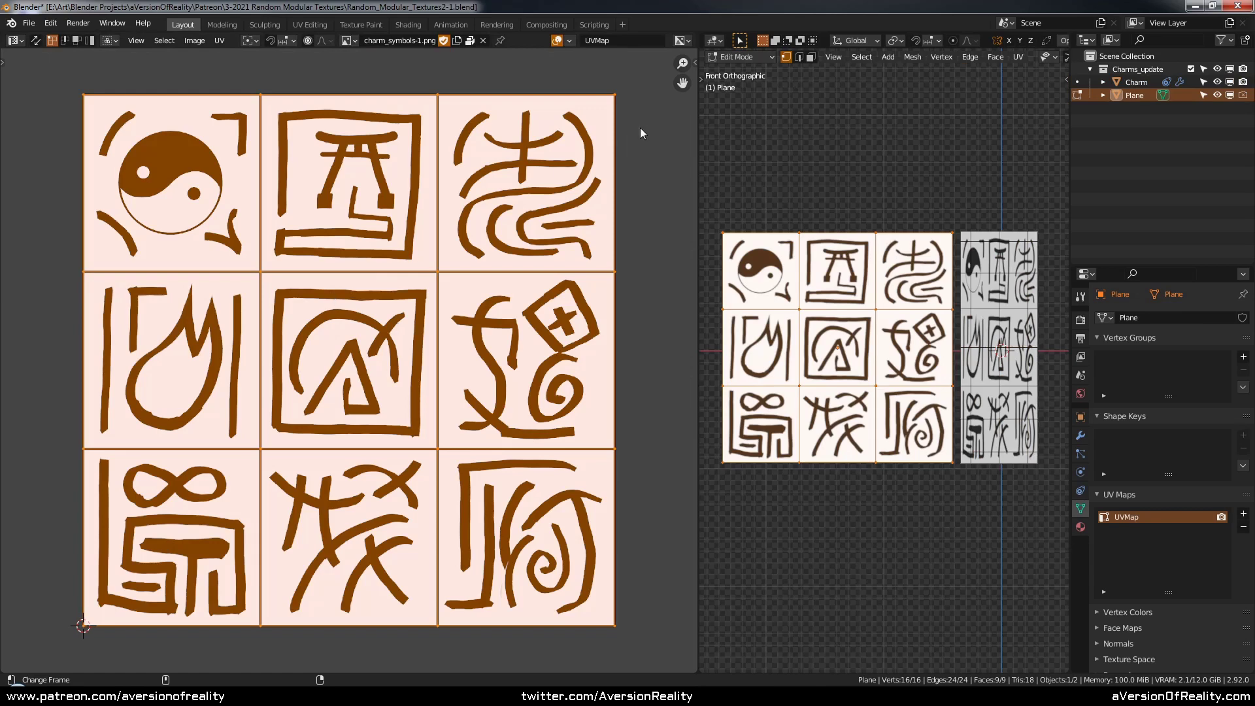
key(s)
key(Escape)
key(period)
click(638, 173)
key(s)
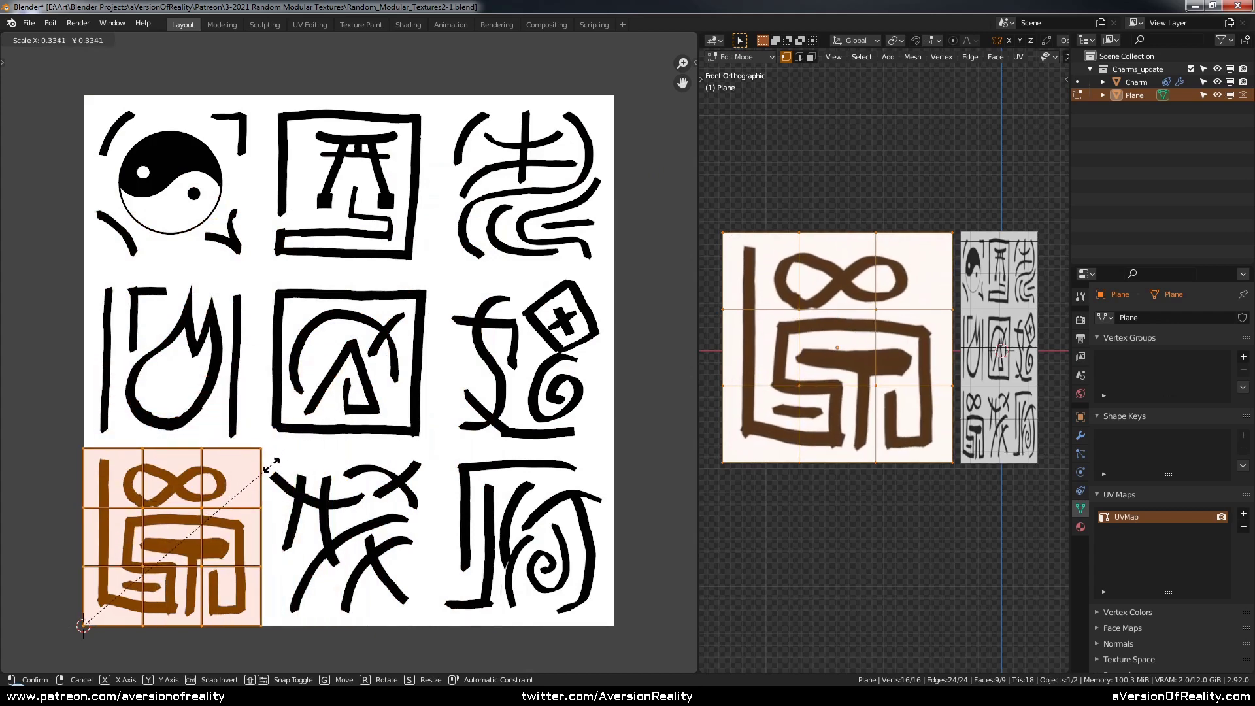
click(271, 466)
- Try moving the shrunken Plane UVs across the other symbols, cancel the move, and undo the UV scaling
key(g)
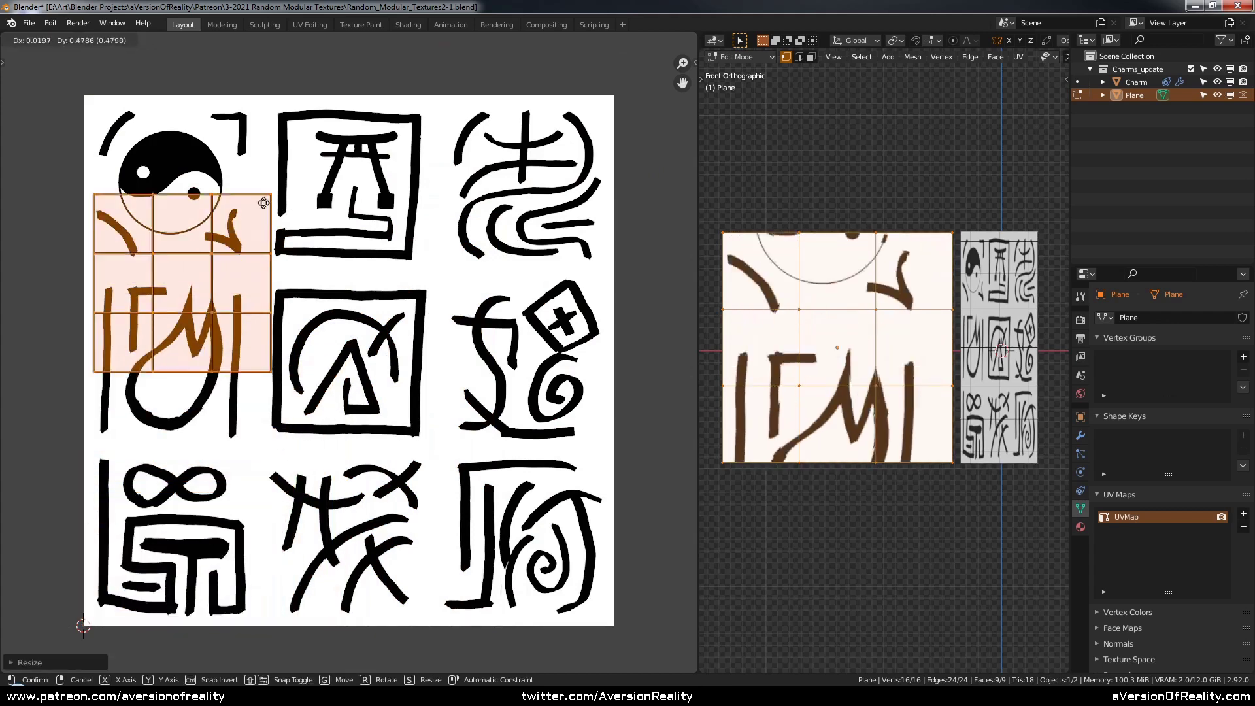
right_click(442, 173)
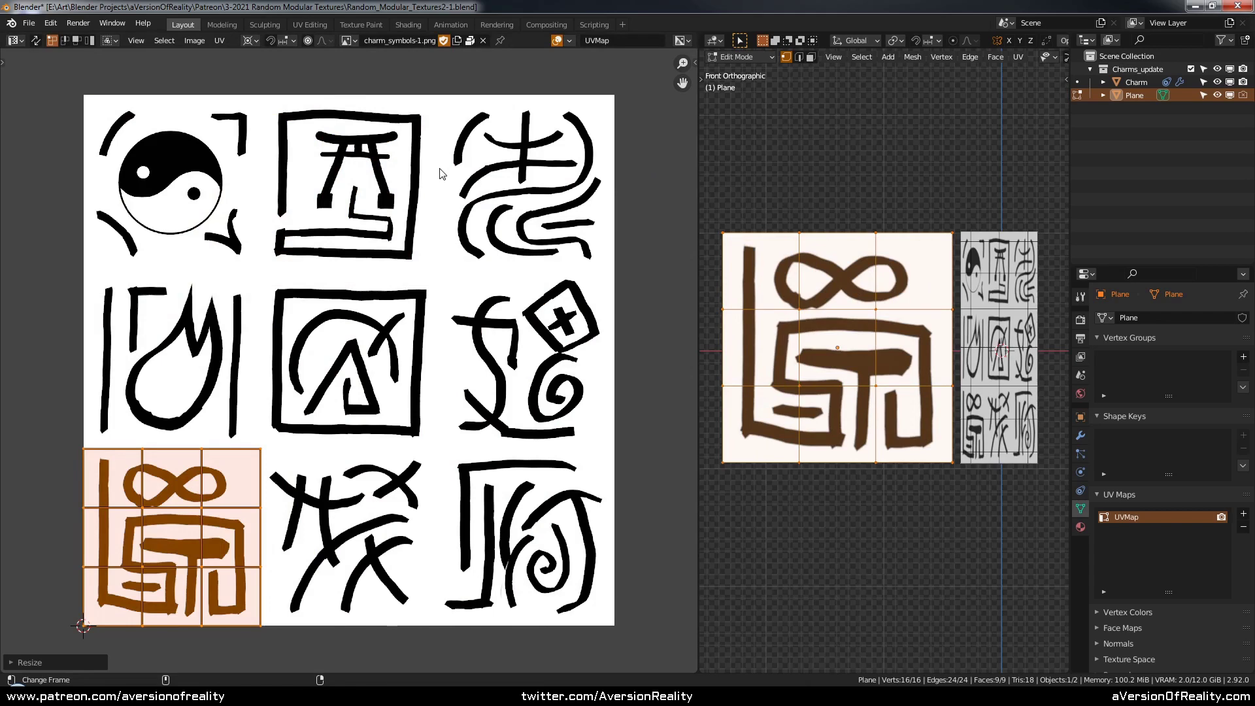
key(ctrl+z)
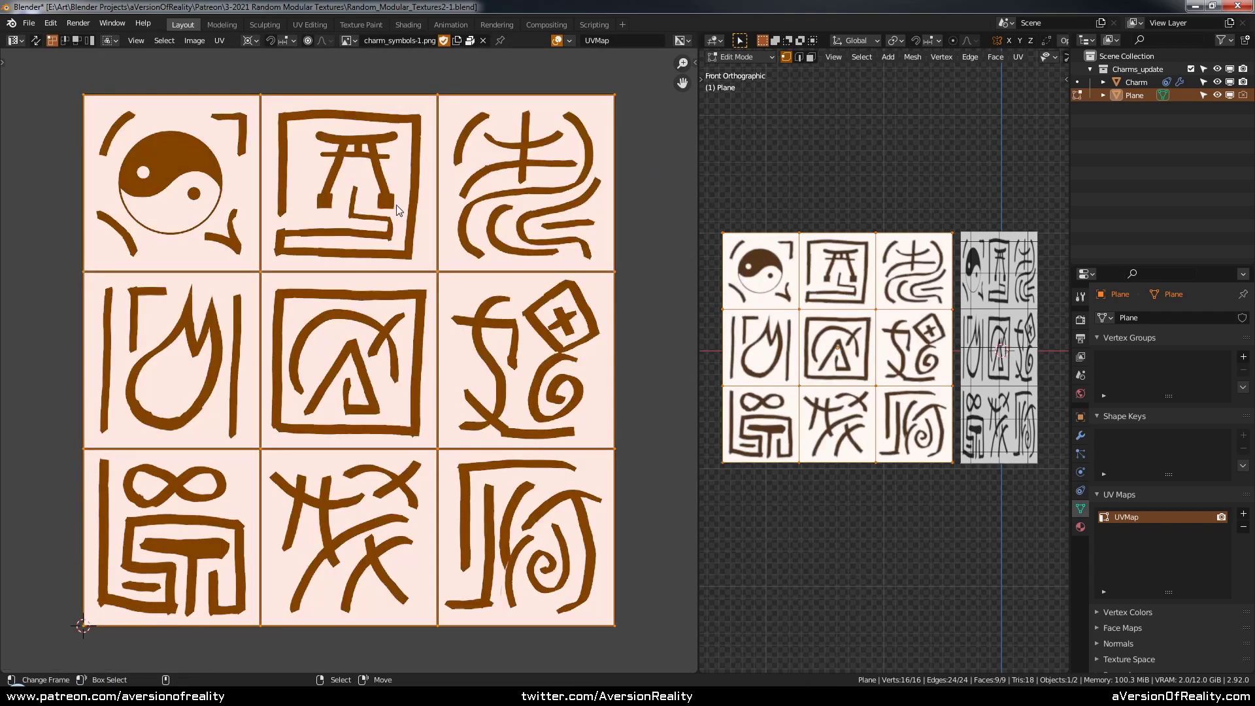
- Leave Edit Mode, restore the Shader Editor, disable the Charm object in the viewport, and frame the Plane
key(Tab)
click(13, 41)
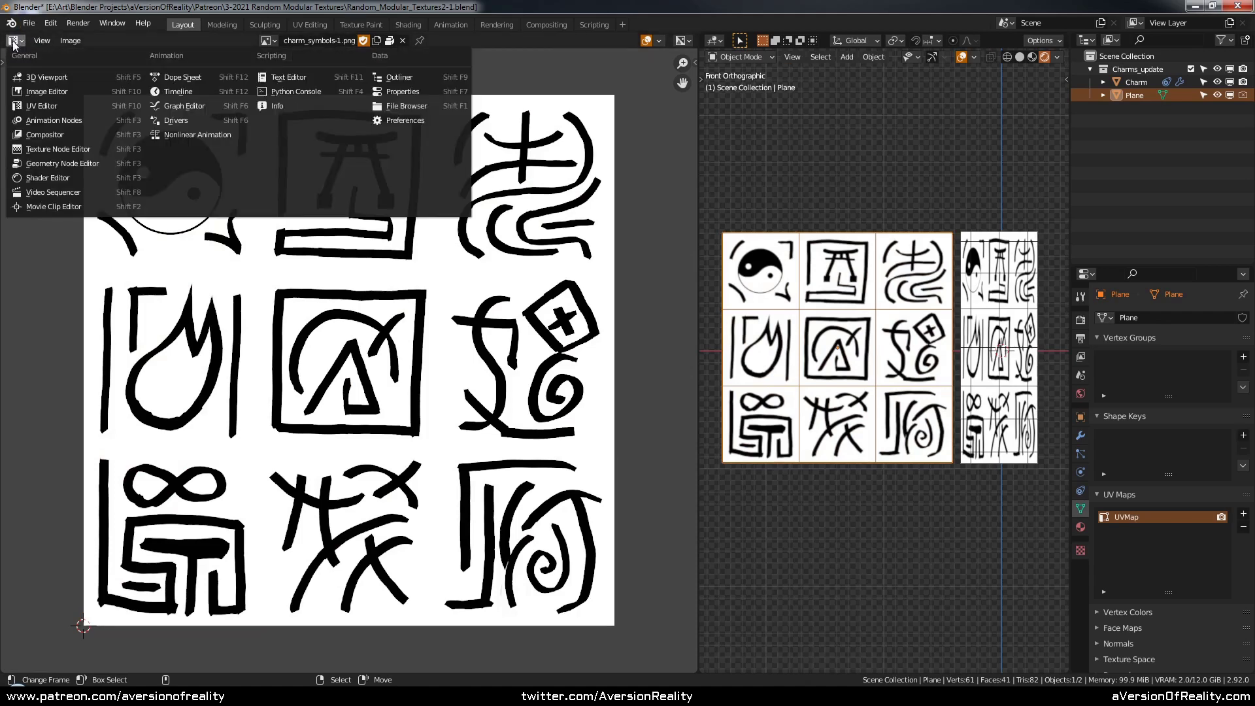
click(66, 177)
click(1230, 82)
key(KP_Decimal)
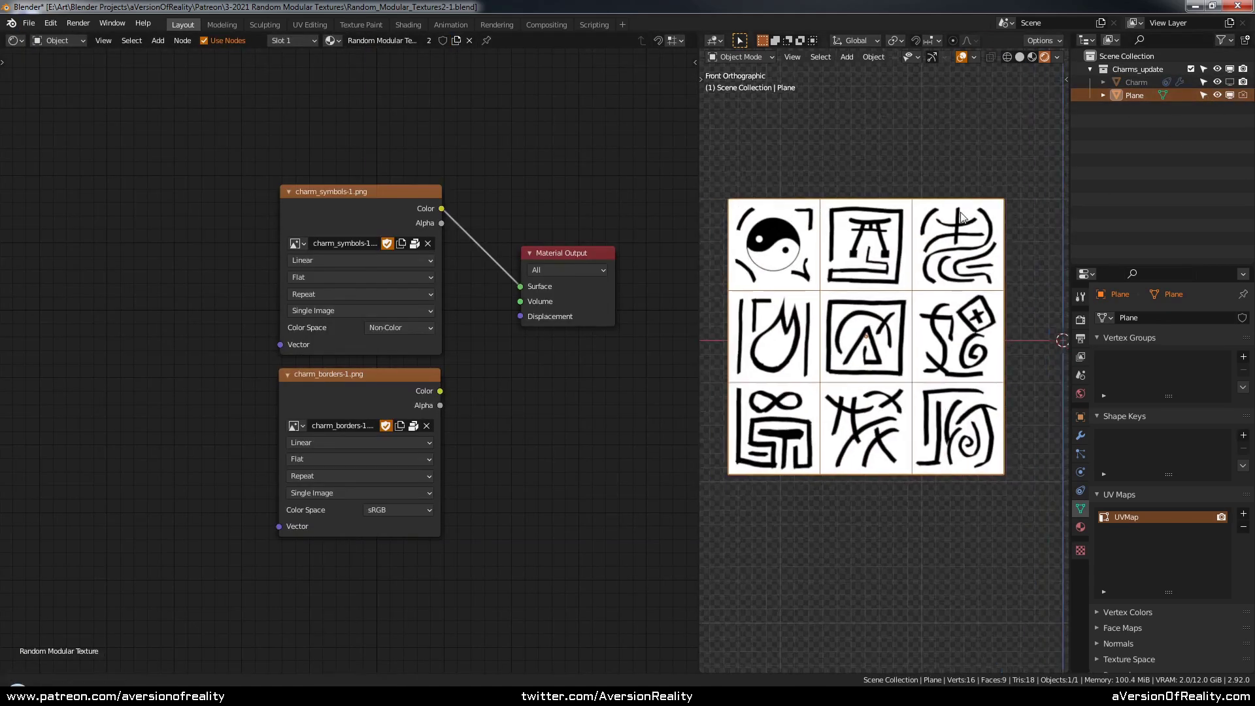
- Move the charm_borders-1.png texture node well below and aside from the other nodes
middle_drag(192, 166, 271, 175)
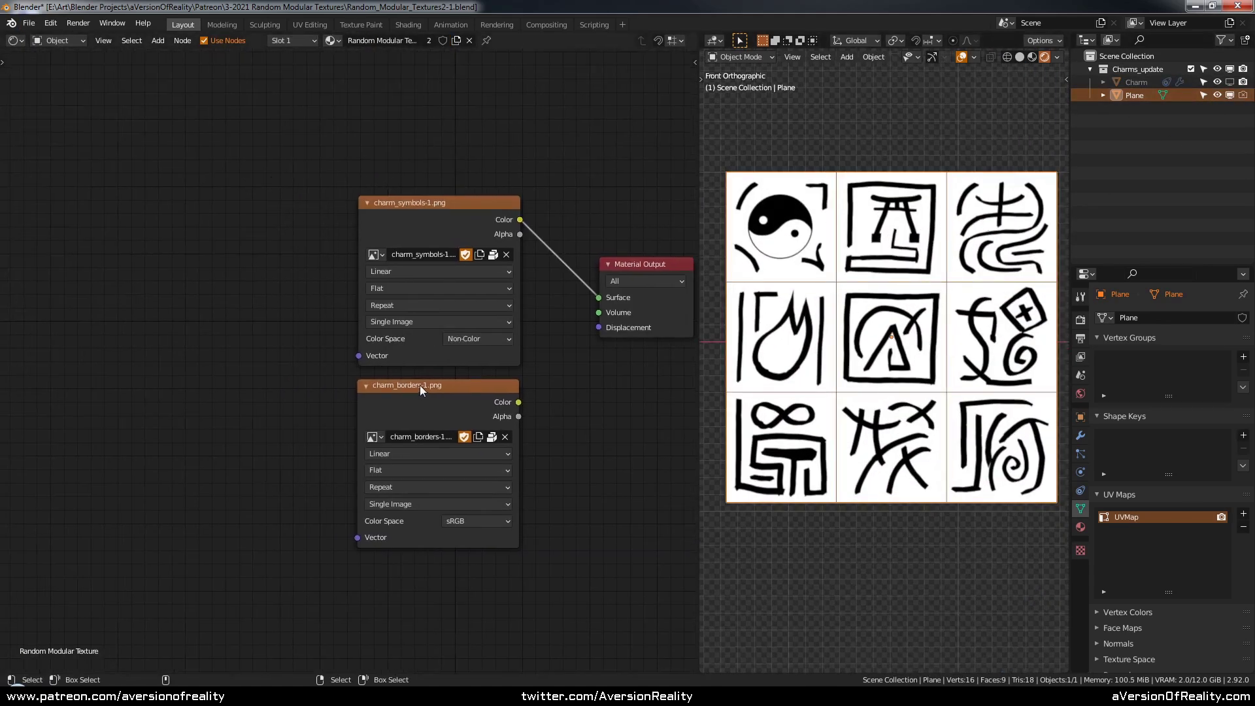
scroll(420, 385, down, 3)
drag(390, 373, 601, 550)
click(425, 398)
drag(424, 394, 645, 557)
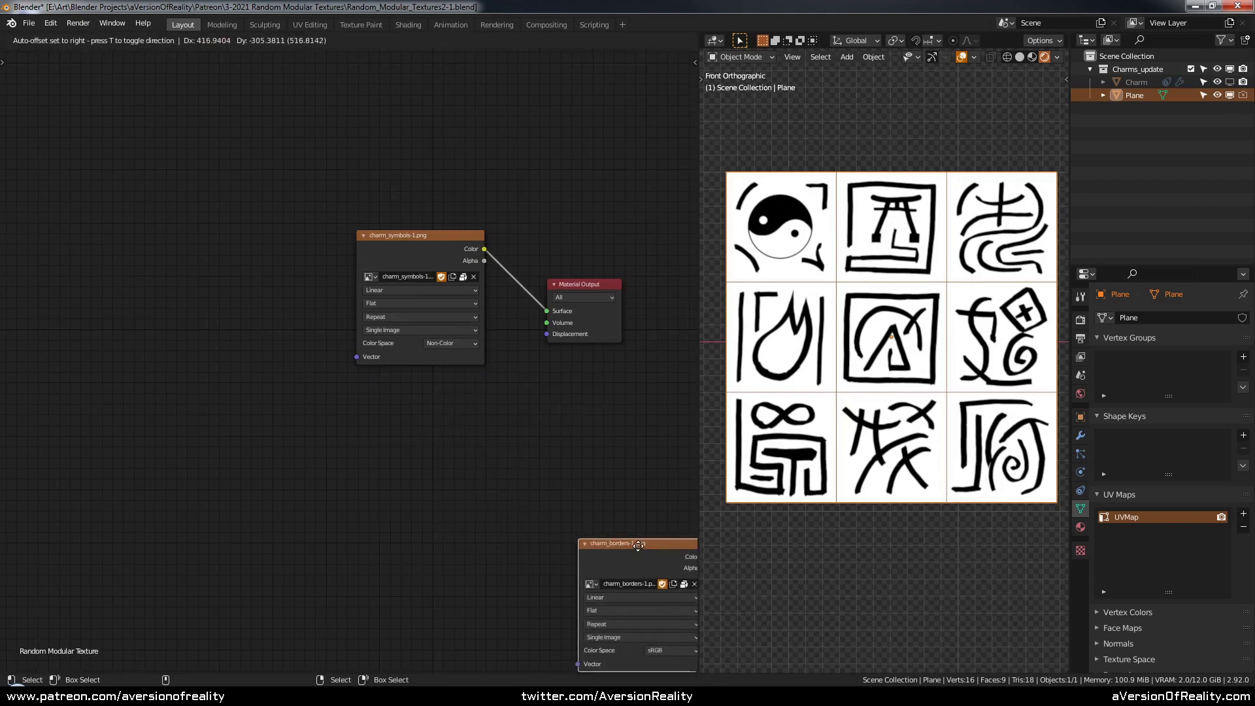
middle_drag(423, 389, 563, 398)
- Place the charm_symbols-1.png texture node closer to the Material Output, leaving free space before its Vector input
scroll(562, 399, up, 3)
drag(563, 219, 587, 258)
middle_drag(584, 259, 408, 250)
drag(408, 250, 425, 254)
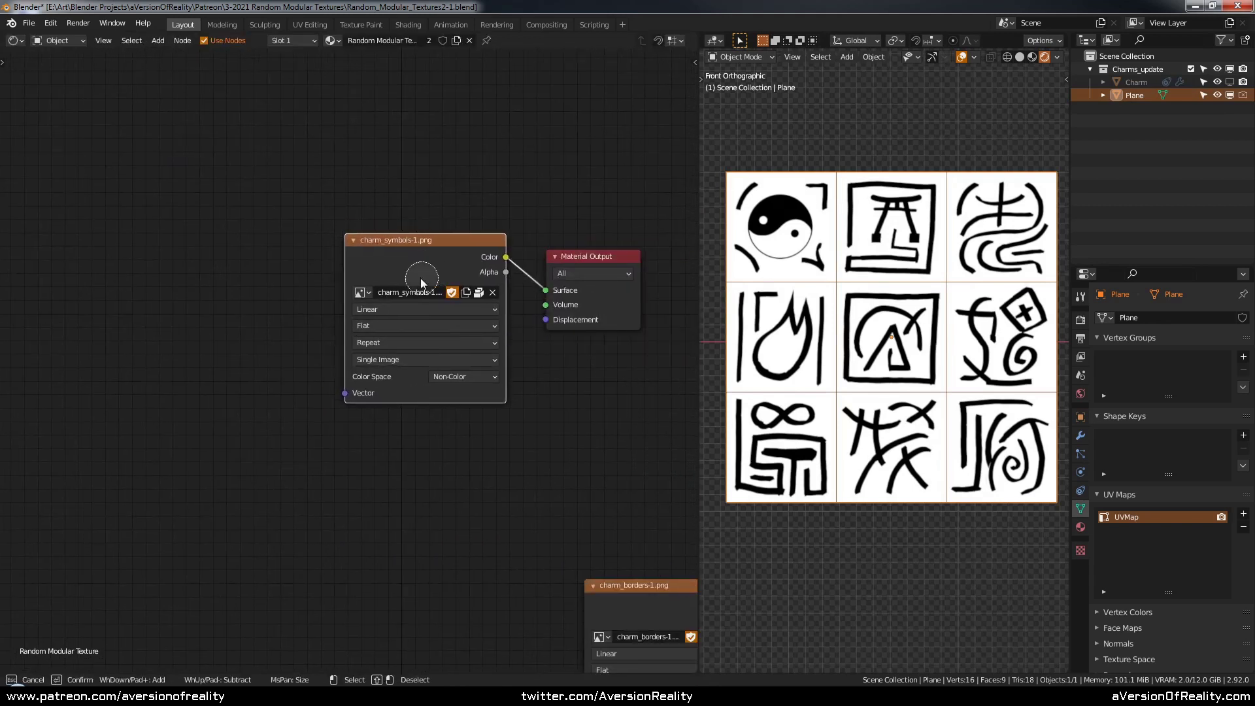
shift+drag(566, 257, 550, 367)
middle_drag(364, 306, 457, 273)
click(374, 284)
scroll(373, 289, up, 1)
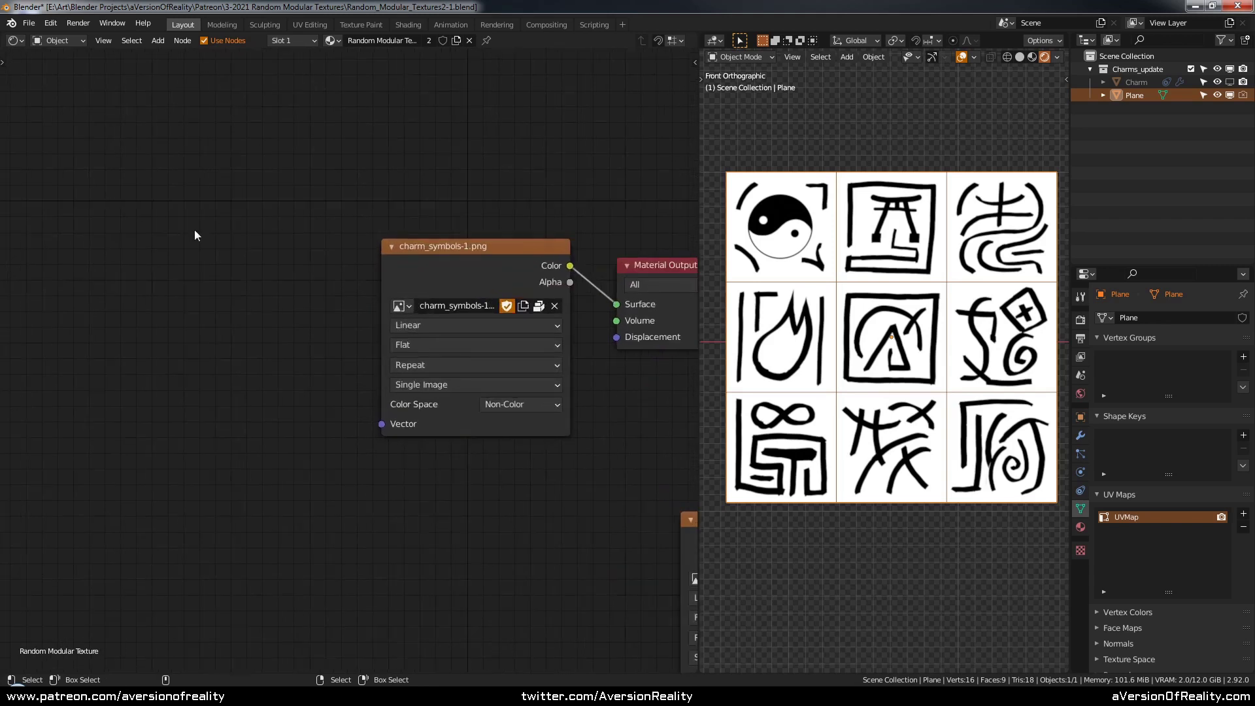
- Add a Mapping node before the charm_symbols-1.png texture node
key(shift+a)
mouse_move(155, 234)
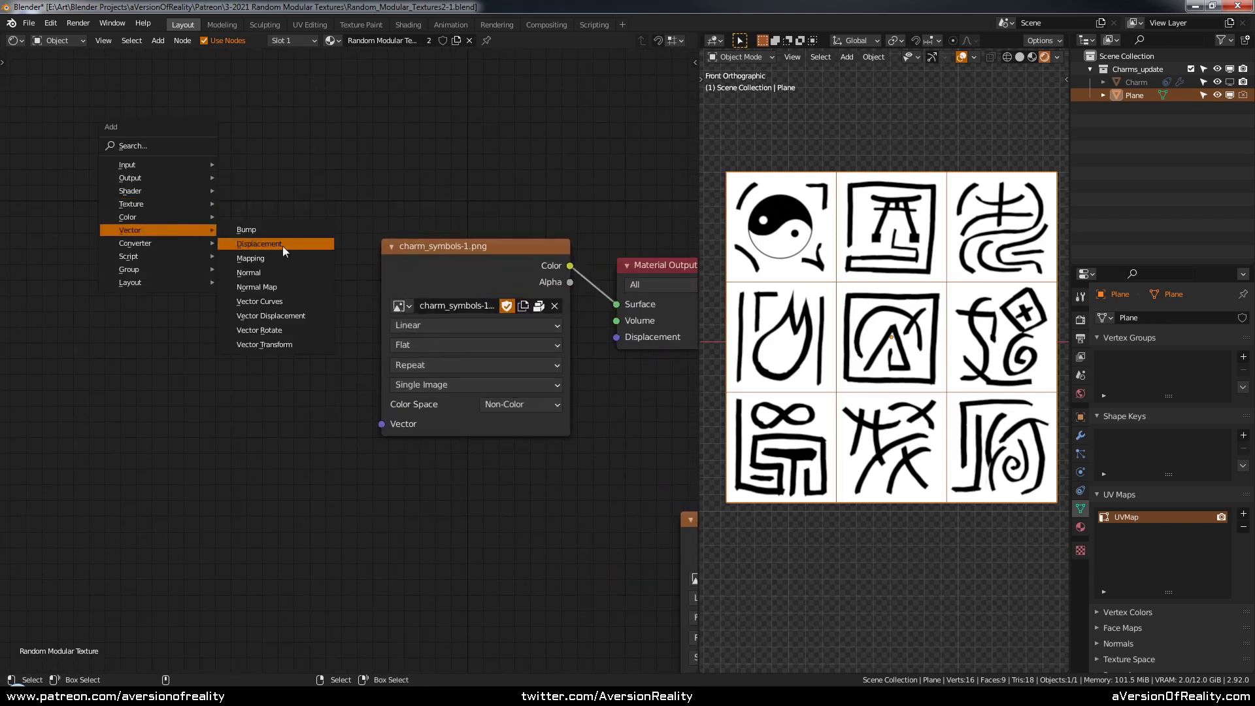
click(266, 258)
click(183, 226)
- Add a Texture Coordinate node before the Mapping node and connect its UV output to the Mapping Vector input
middle_drag(42, 234, 150, 213)
key(shift+a)
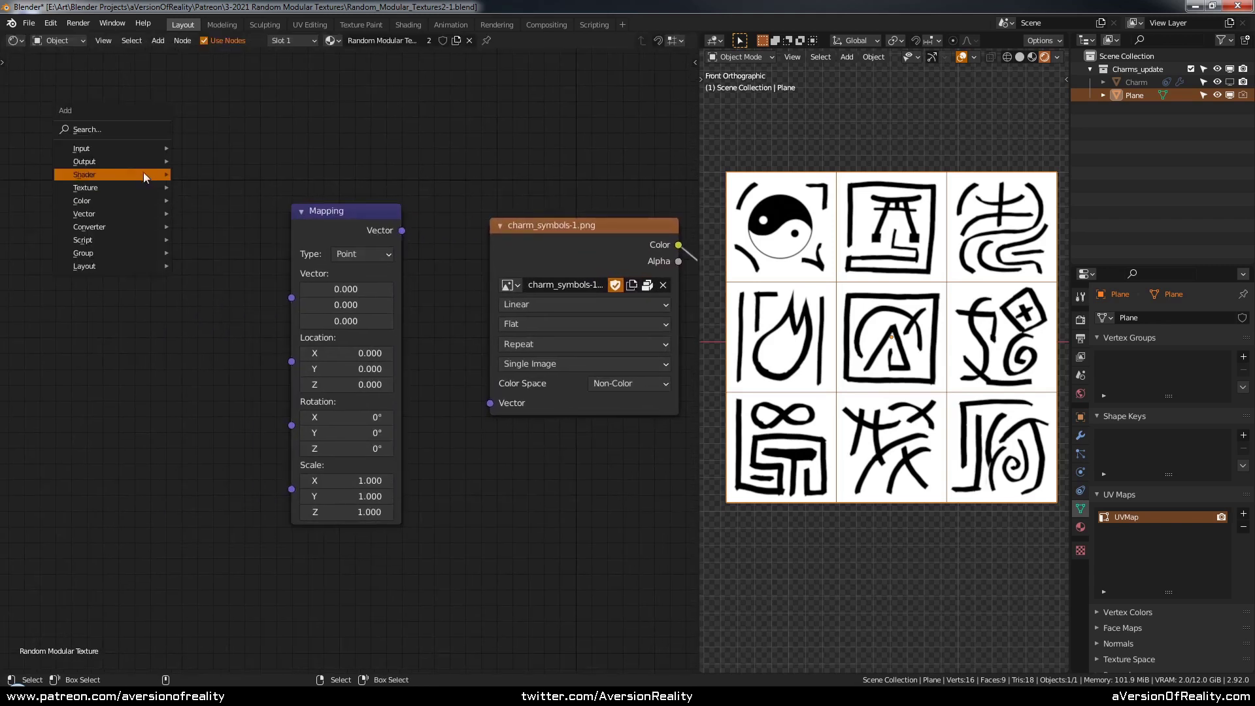
mouse_move(143, 173)
click(231, 351)
click(95, 298)
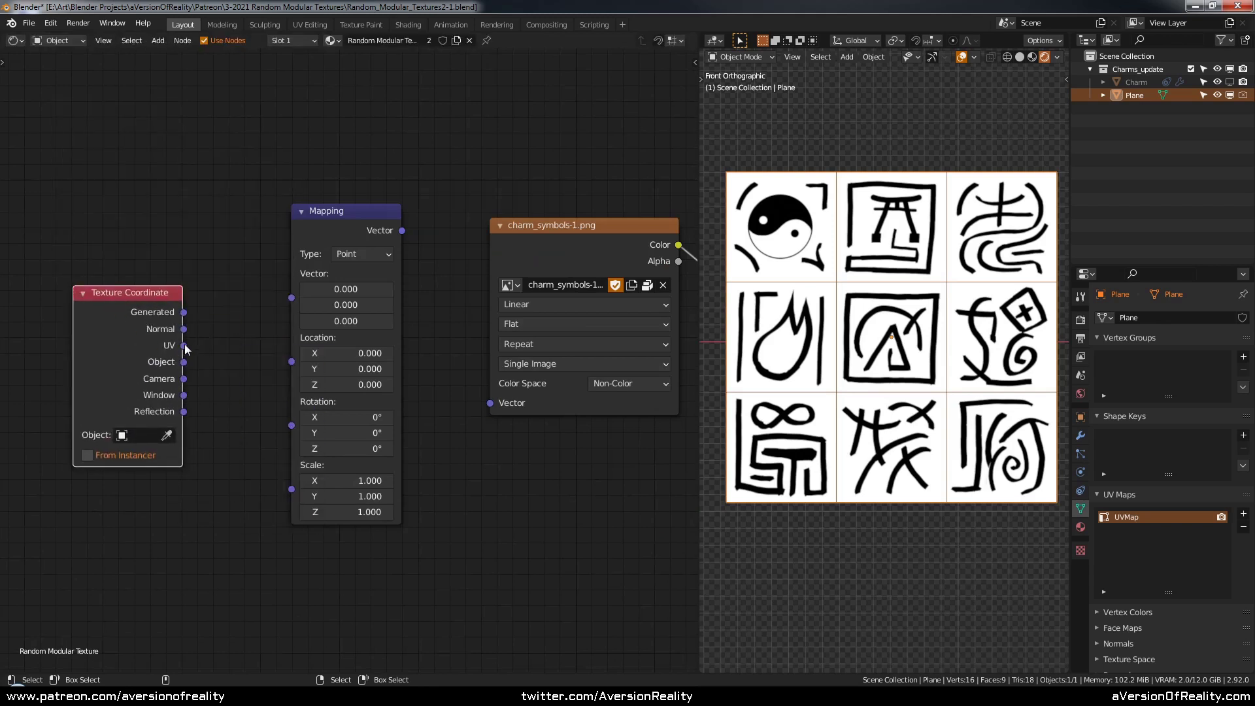
drag(185, 345, 291, 297)
- Set the Mapping type to Texture, connect its Vector output to the charm_symbols-1.png Vector input, and save the file
middle_drag(451, 214, 373, 209)
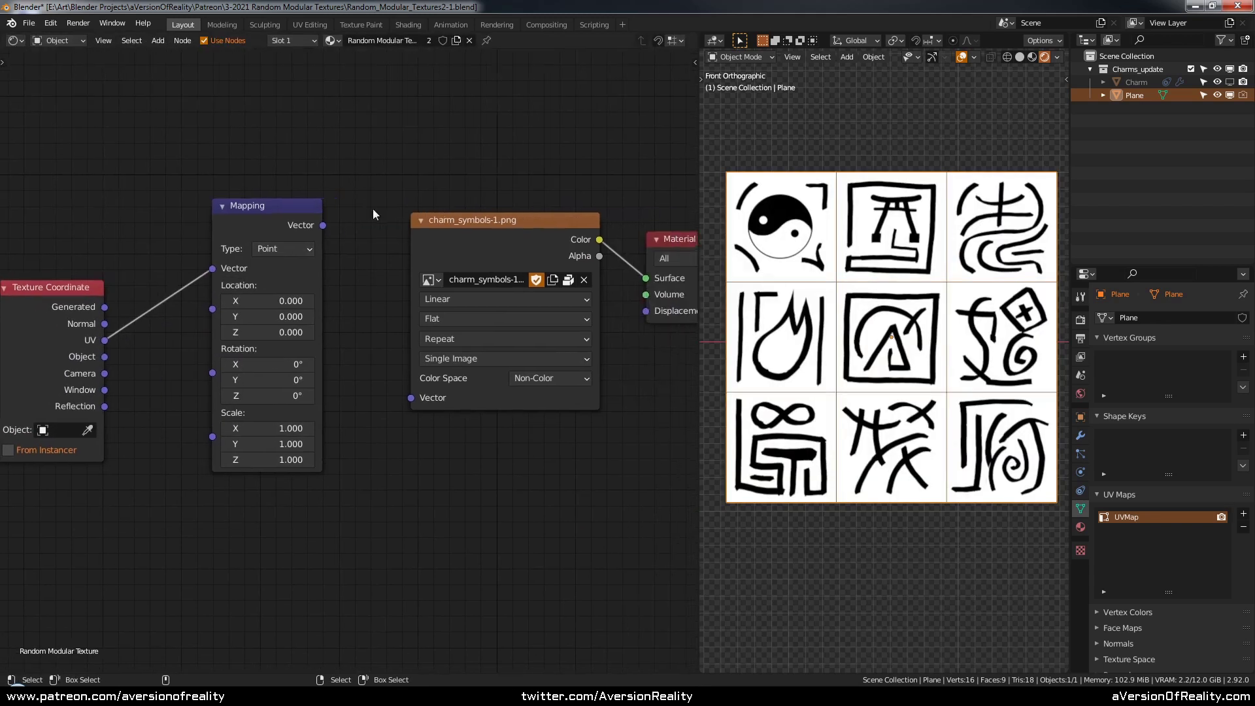
scroll(373, 214, up, 1)
click(279, 240)
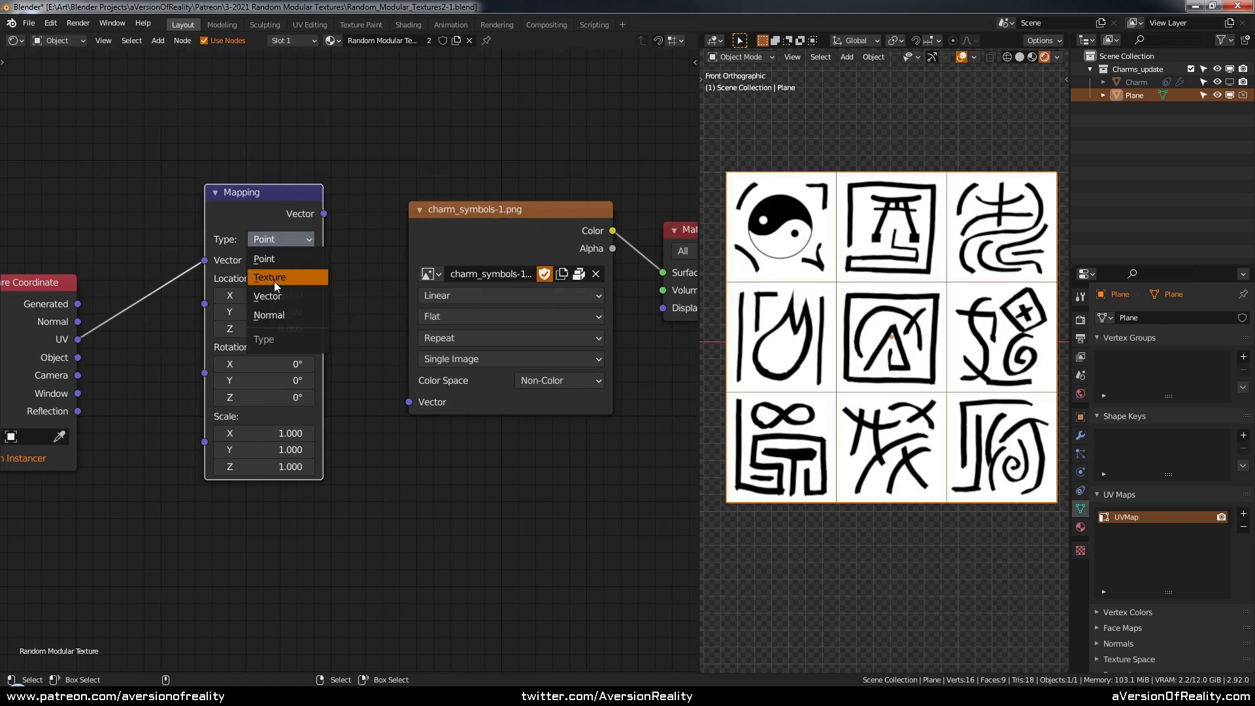
click(273, 281)
click(281, 238)
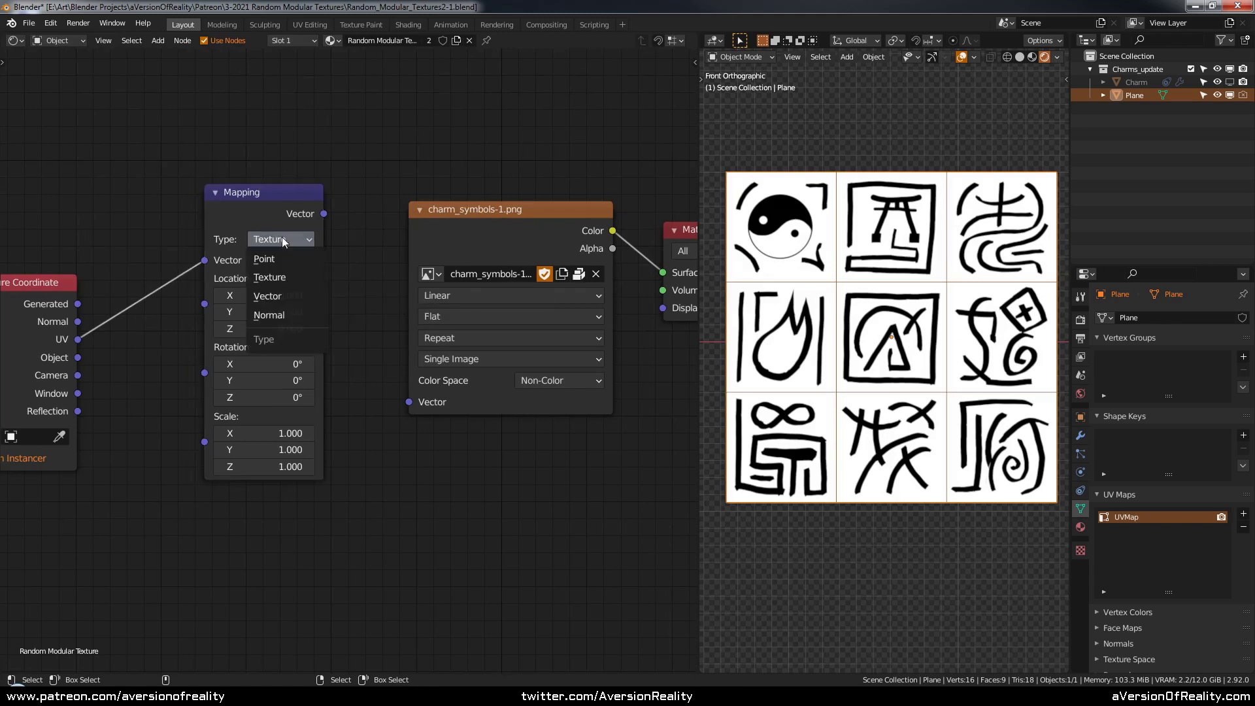
drag(324, 214, 409, 402)
key(ctrl+s)
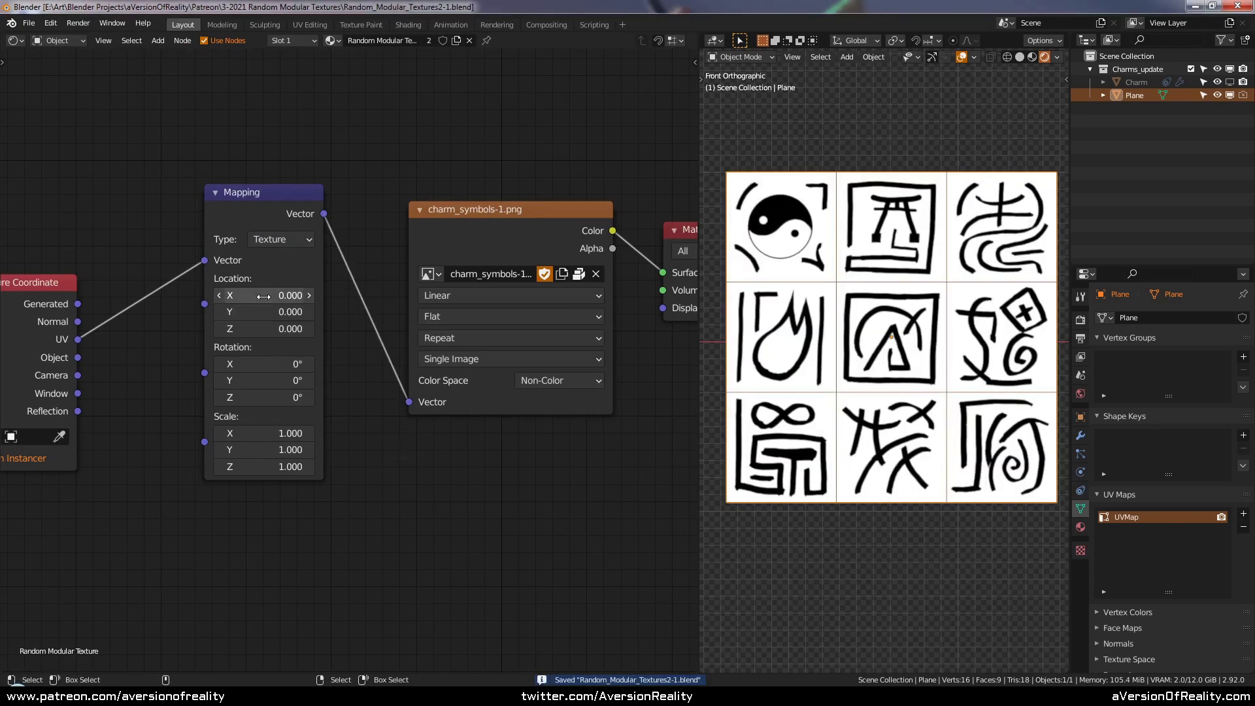
- Try shifting the Mapping location along X, Y and Z, and reset each value to 0
mouse_move(264, 297)
mouse_down()
mouse_move(276, 296)
mouse_move(245, 296)
mouse_up()
key(Escape)
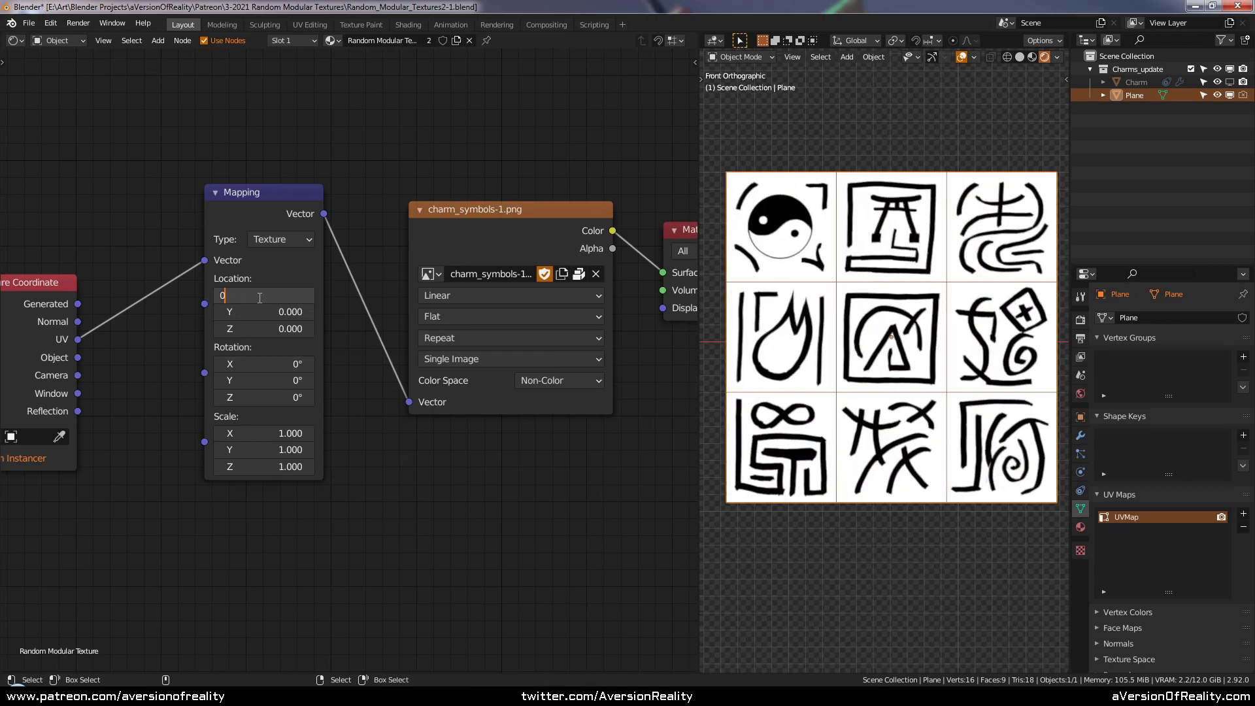
drag(261, 312, 269, 312)
click(260, 328)
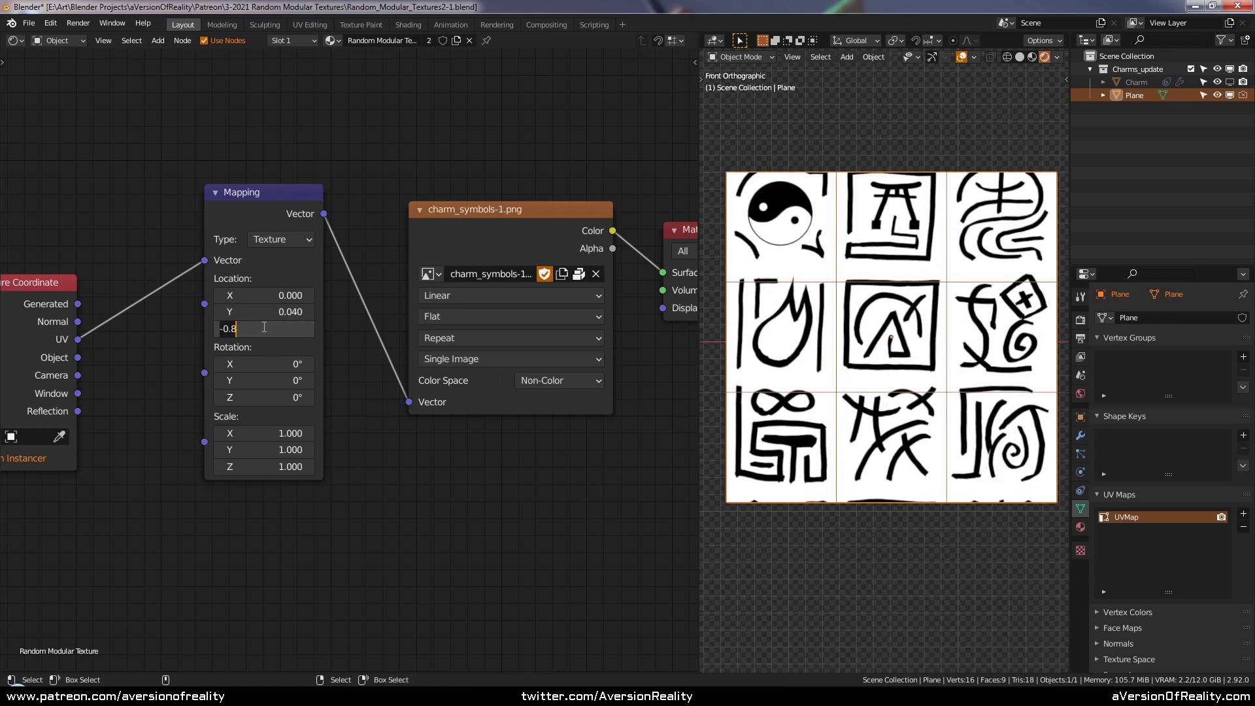
text(0)
key(Return)
click(267, 312)
text(0)
key(Return)
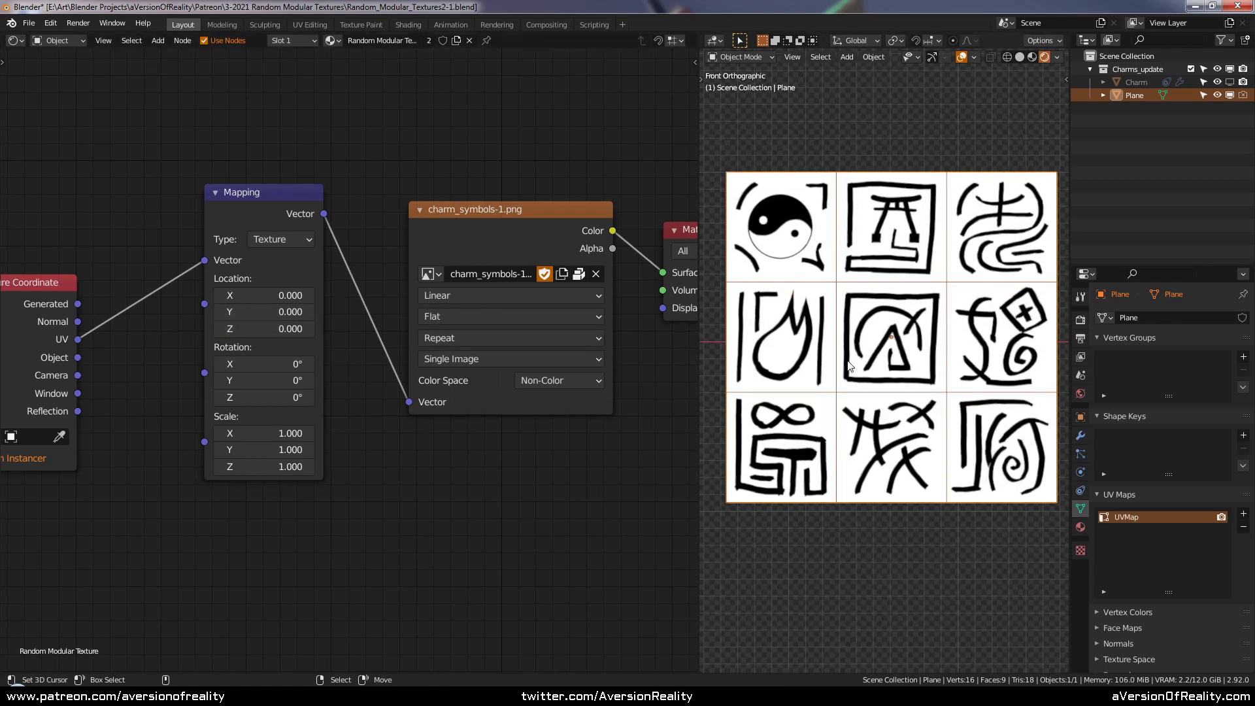
- Try rotating the texture around X, Y and Z in the Mapping node, and reset the rotations to 0
middle_drag(410, 402, 436, 394)
drag(321, 222, 311, 220)
drag(278, 354, 283, 353)
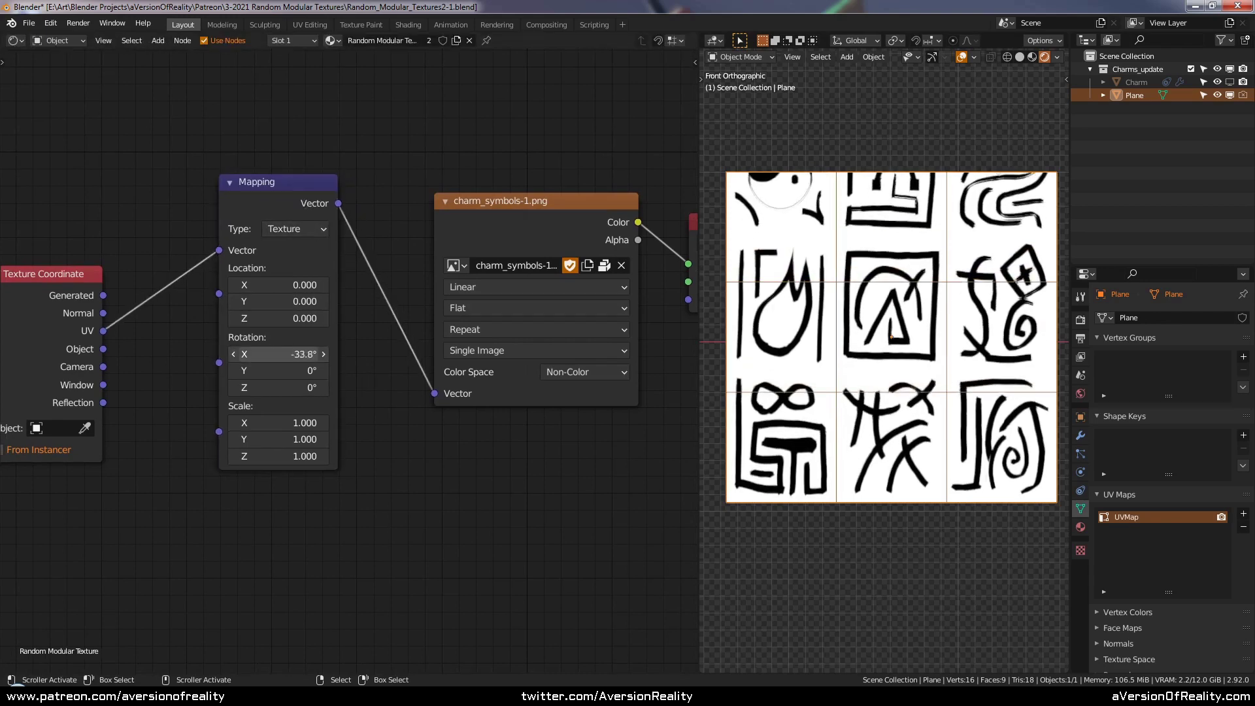
mouse_move(283, 354)
mouse_down()
mouse_move(307, 354)
mouse_move(268, 371)
mouse_up()
key(BackSpace)
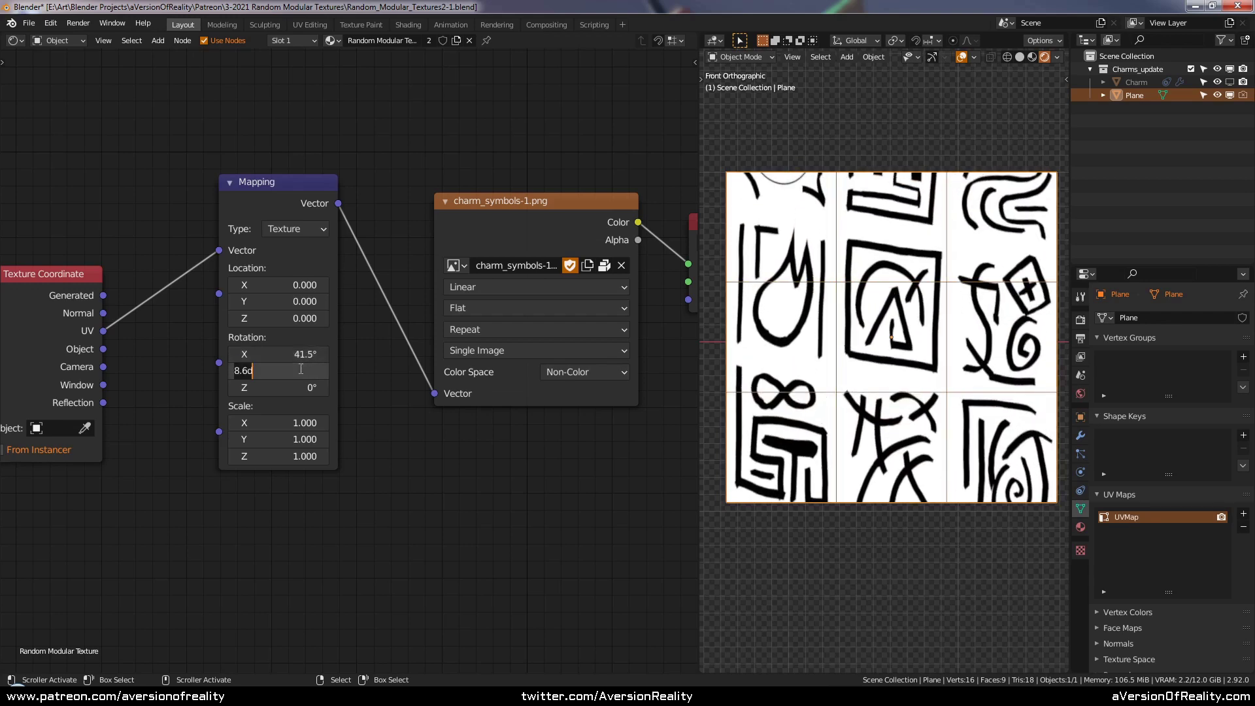
click(302, 354)
text(0)
key(Return)
mouse_move(278, 388)
mouse_down()
mouse_move(289, 388)
mouse_move(277, 388)
mouse_up()
click(274, 387)
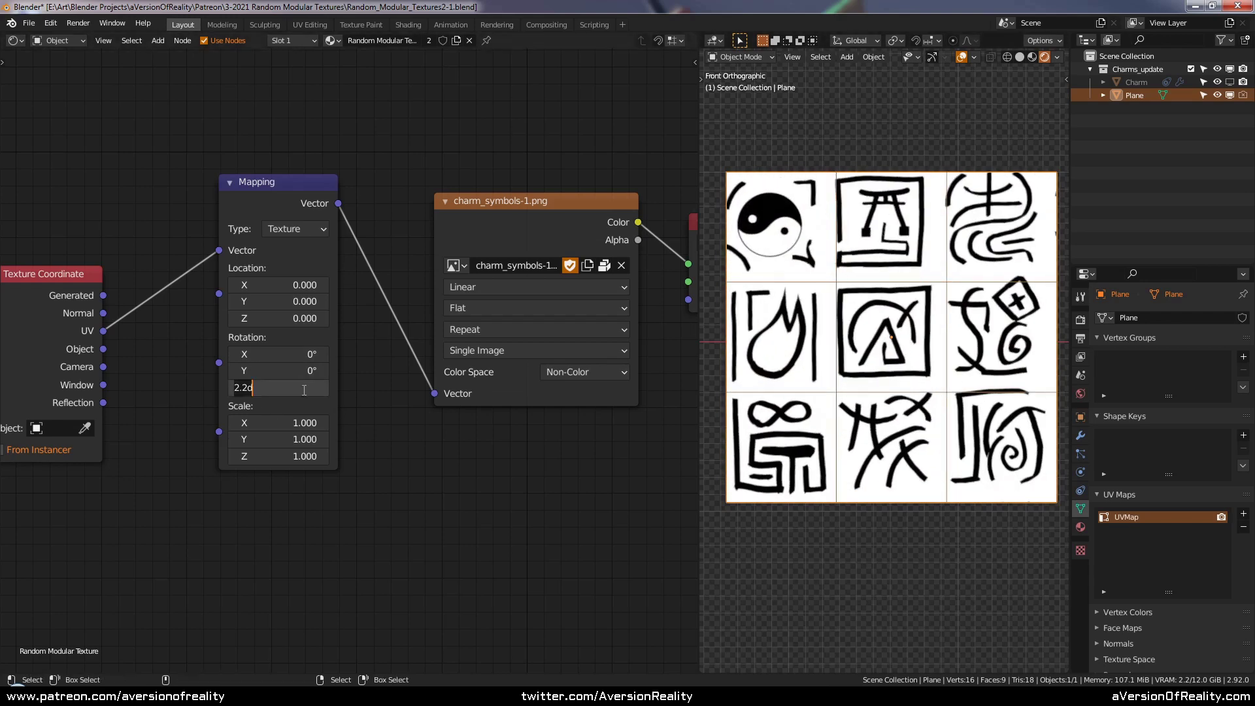
text(0)
key(Return)
- Try a Mapping X scale of 0.3 and undo the change
mouse_move(278, 423)
mouse_down()
mouse_move(307, 422)
mouse_move(278, 421)
mouse_up()
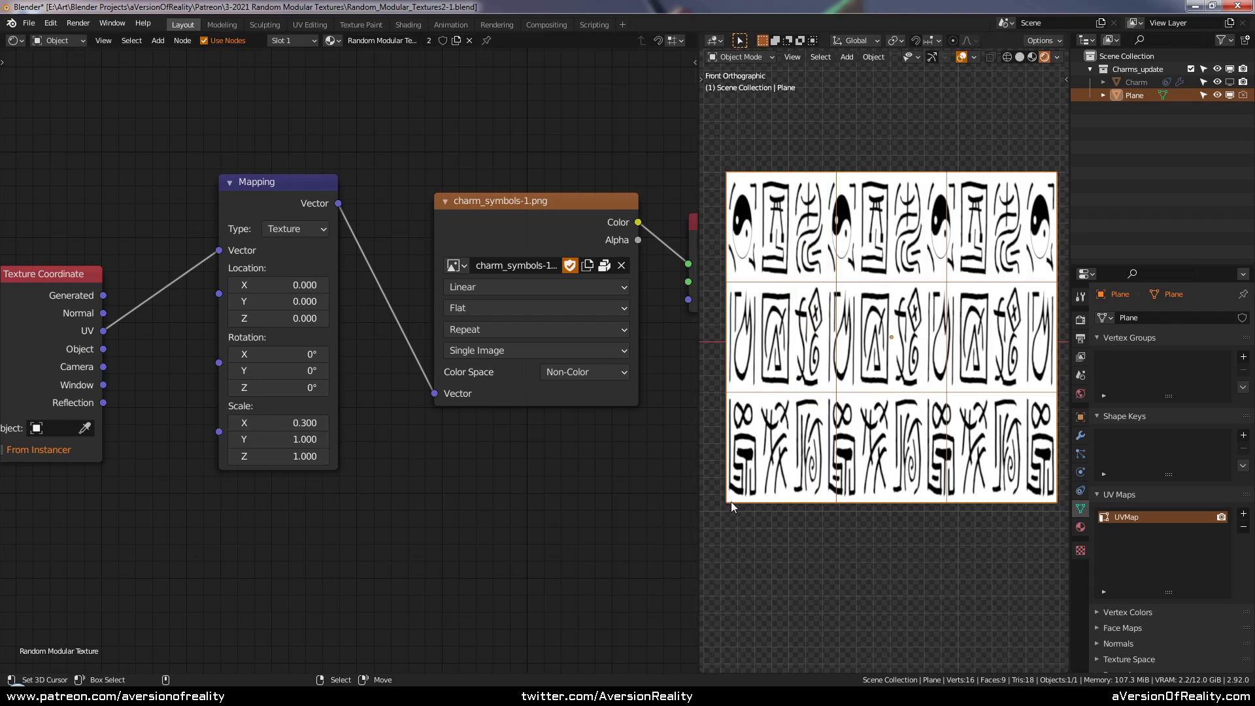
key(ctrl+z)
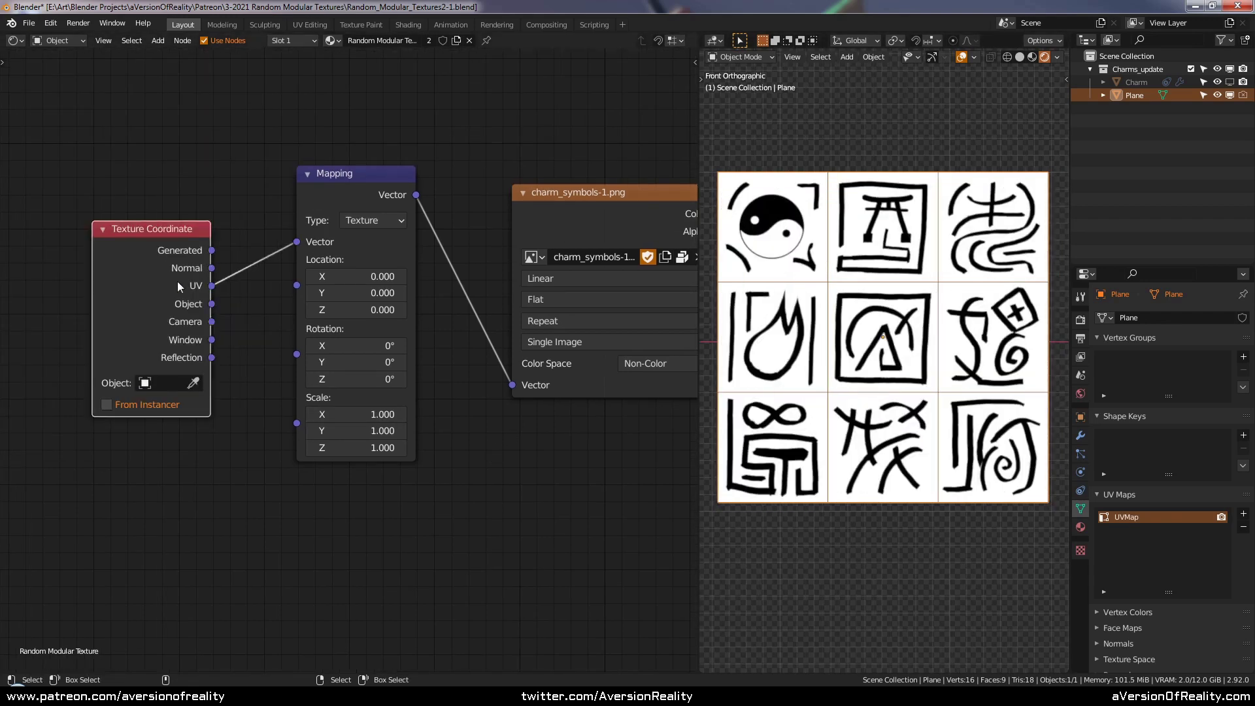
key(ctrl+z)
- Add a Value node set to 1 below the Texture Coordinate node and connect it to the Mapping Scale input
key(shift+a)
click(229, 400)
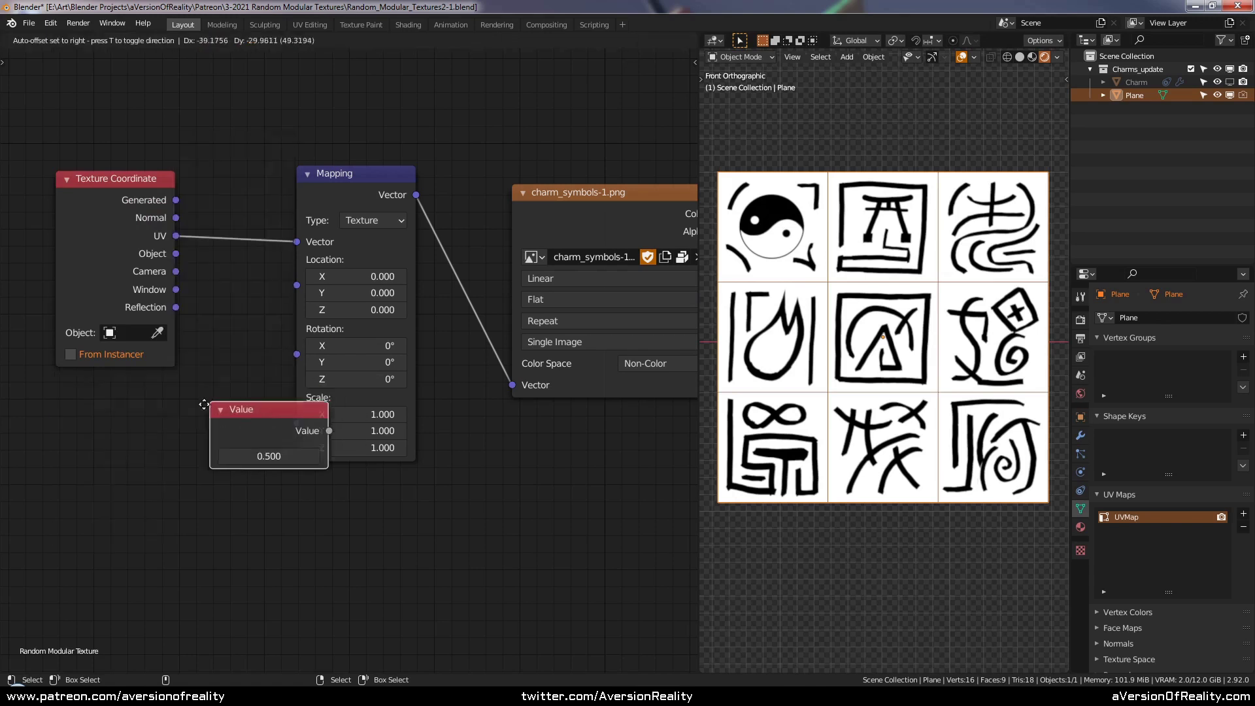
click(141, 453)
click(141, 453)
text(1)
key(Return)
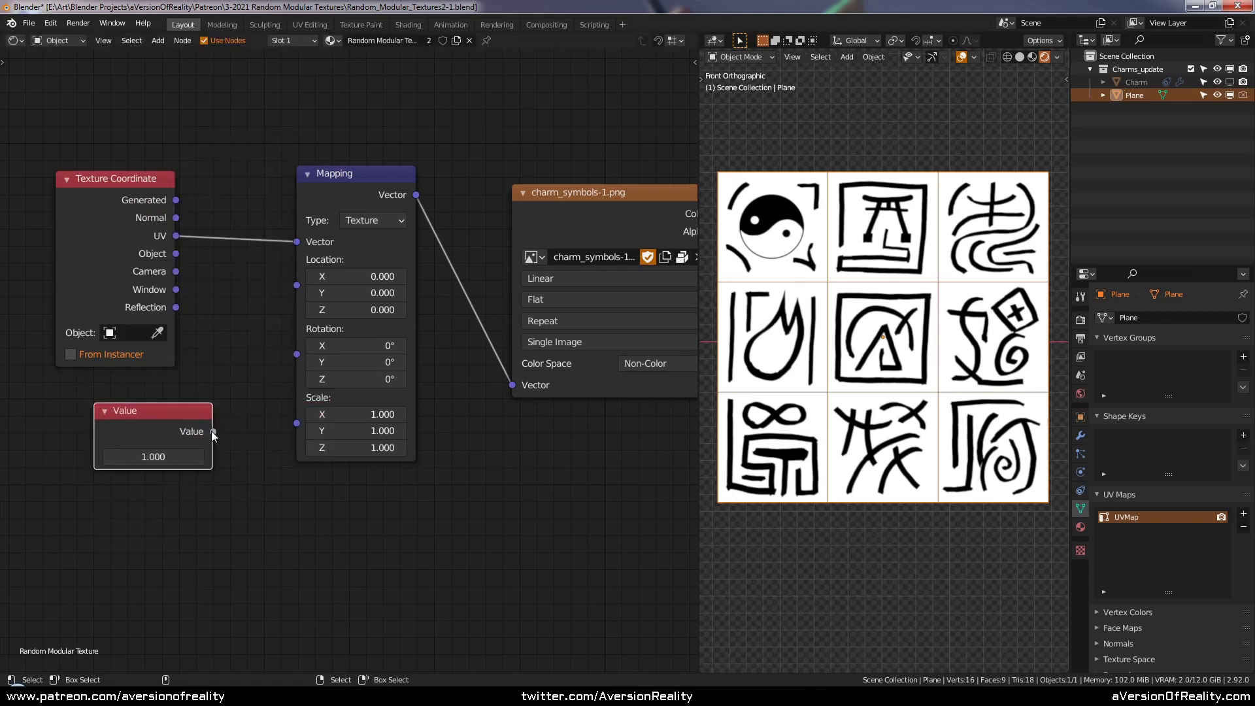
drag(213, 432, 295, 422)
drag(156, 426, 169, 418)
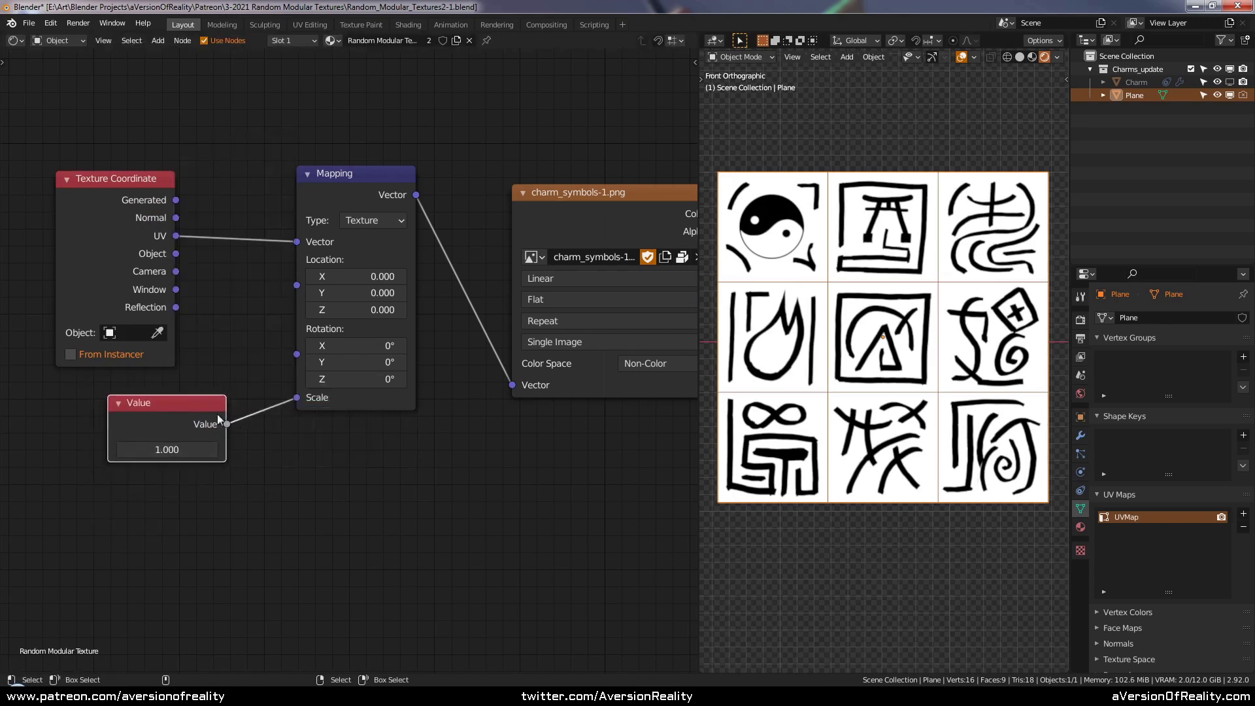
- Raise the Value node gradually to enlarge the symbol, and set it to exactly 3
click(212, 450)
click(212, 451)
click(212, 451)
click(212, 450)
click(212, 450)
click(212, 450)
click(212, 450)
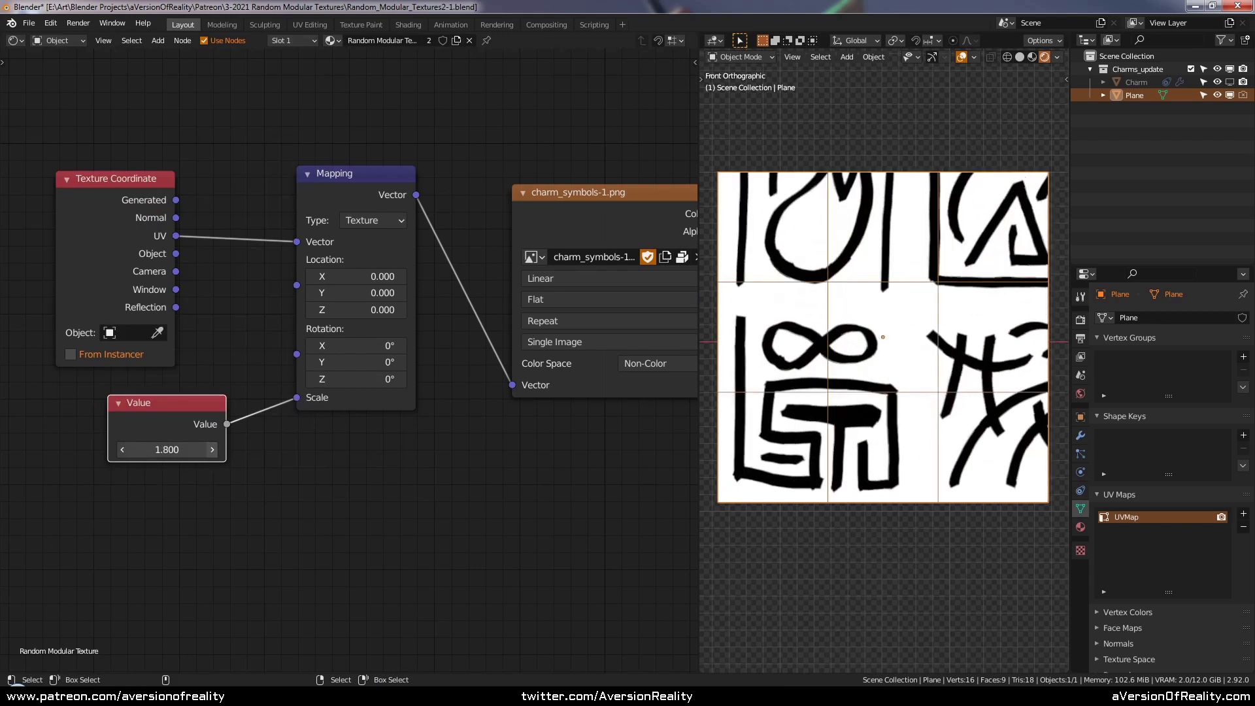
click(212, 450)
click(211, 450)
click(212, 450)
click(212, 450)
click(212, 450)
click(212, 450)
click(212, 450)
click(212, 451)
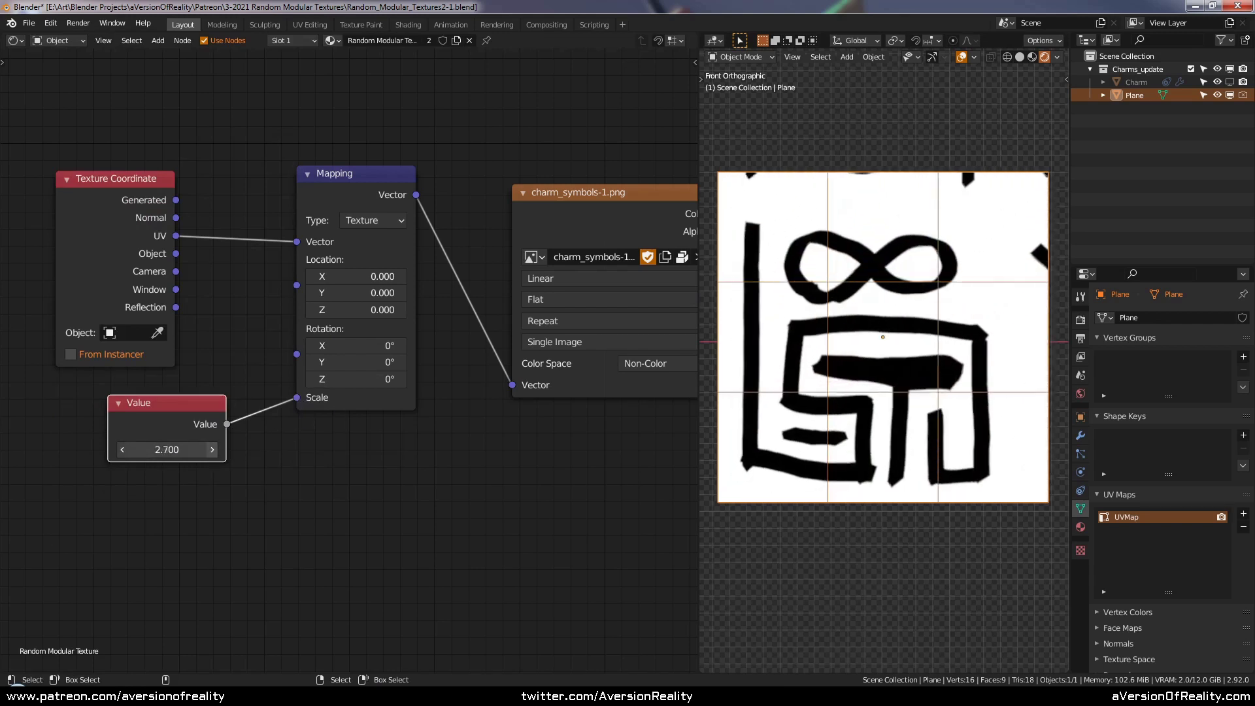
click(211, 451)
click(212, 451)
click(212, 451)
click(140, 450)
text(3)
key(Return)
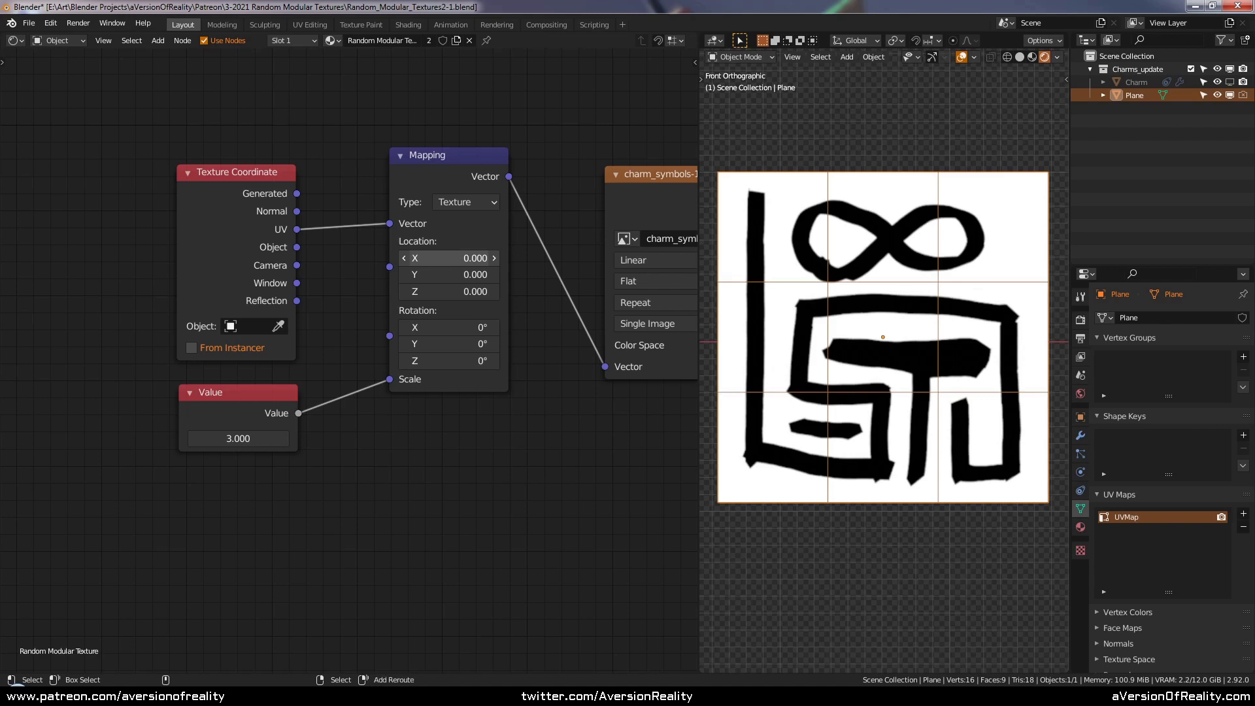
- Set the Mapping location to -1 on X and -1 on Y to frame the center symbol
drag(451, 258, 310, 258)
click(473, 259)
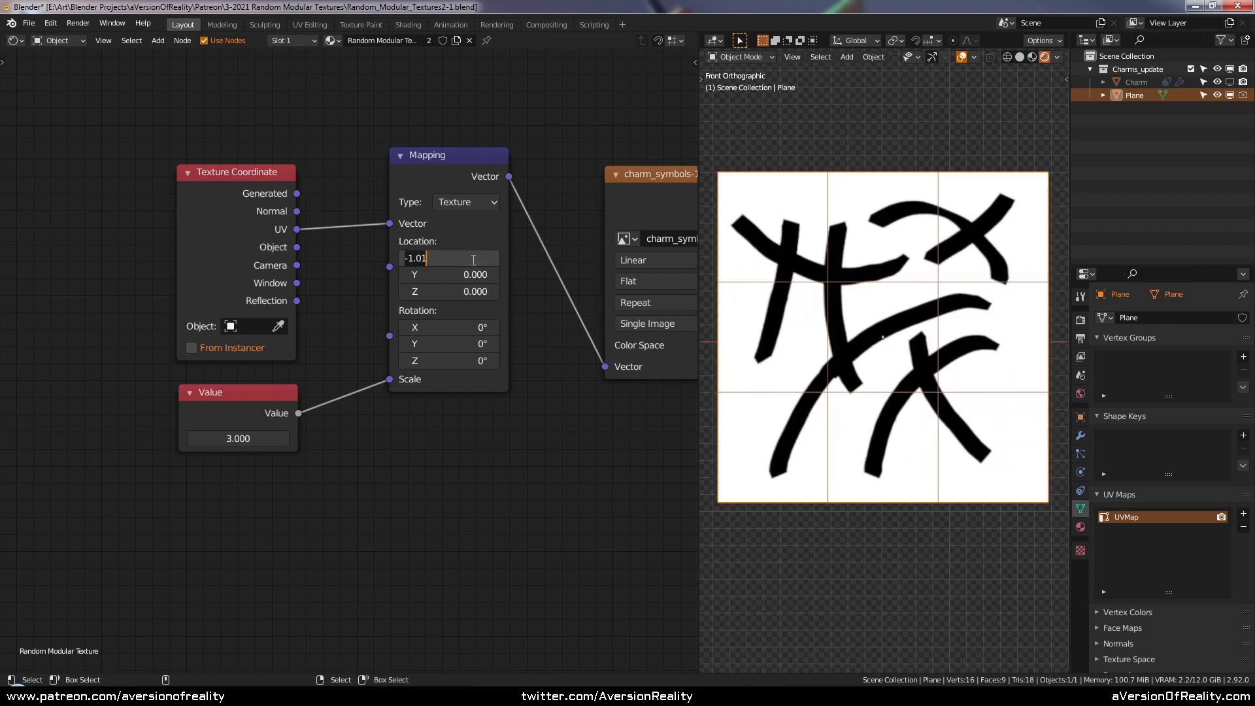
key(BackSpace)
key(Return)
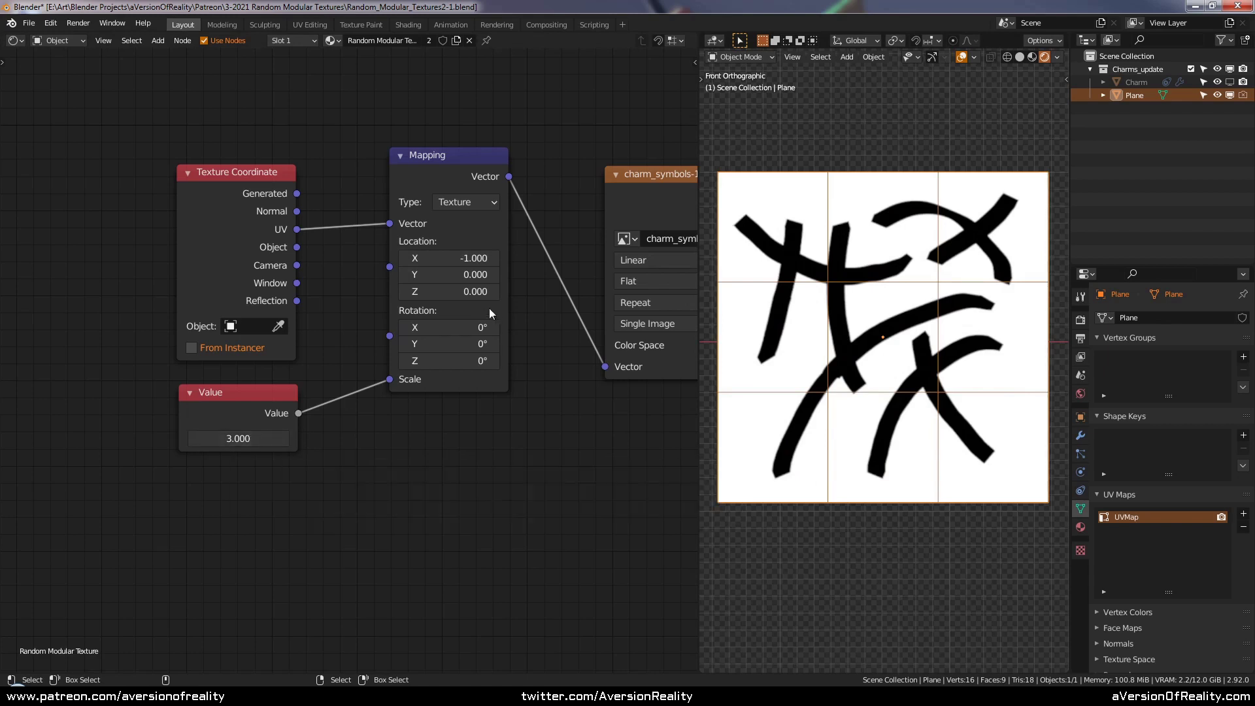
drag(457, 274, 392, 275)
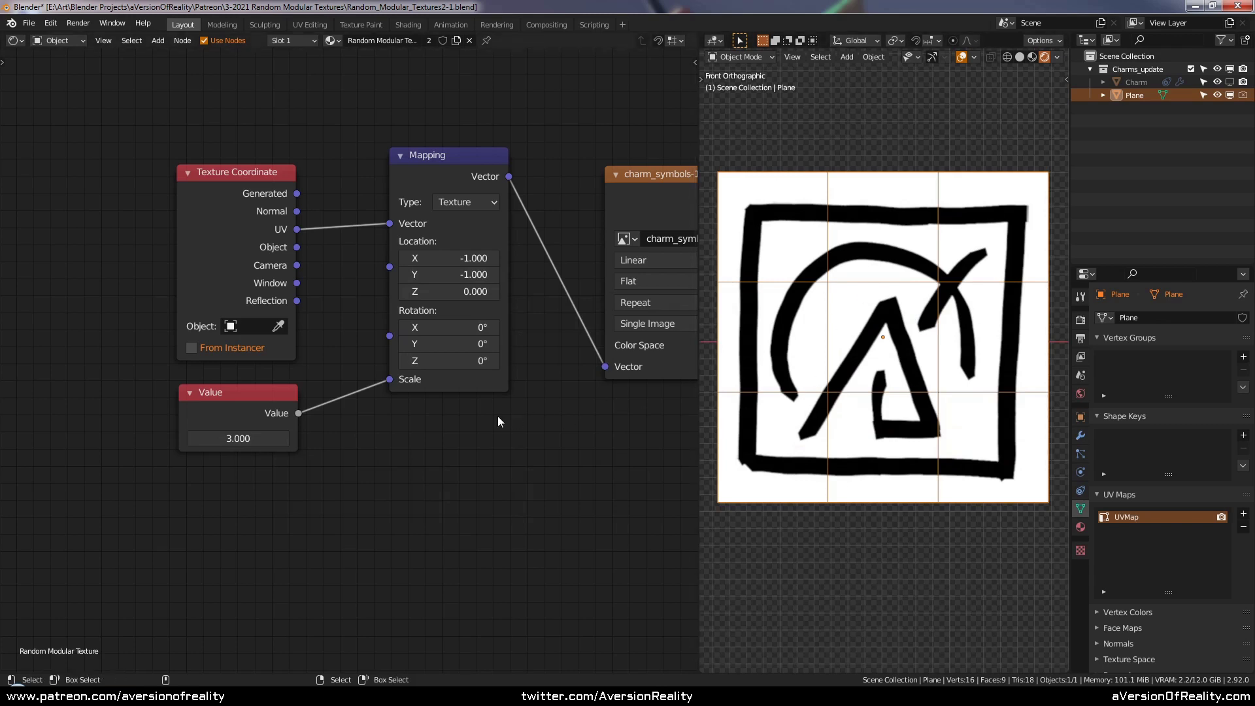
- Put the Mapping node in a node group and cut its Scale, Location and Rotation links from the Group Input
click(454, 177)
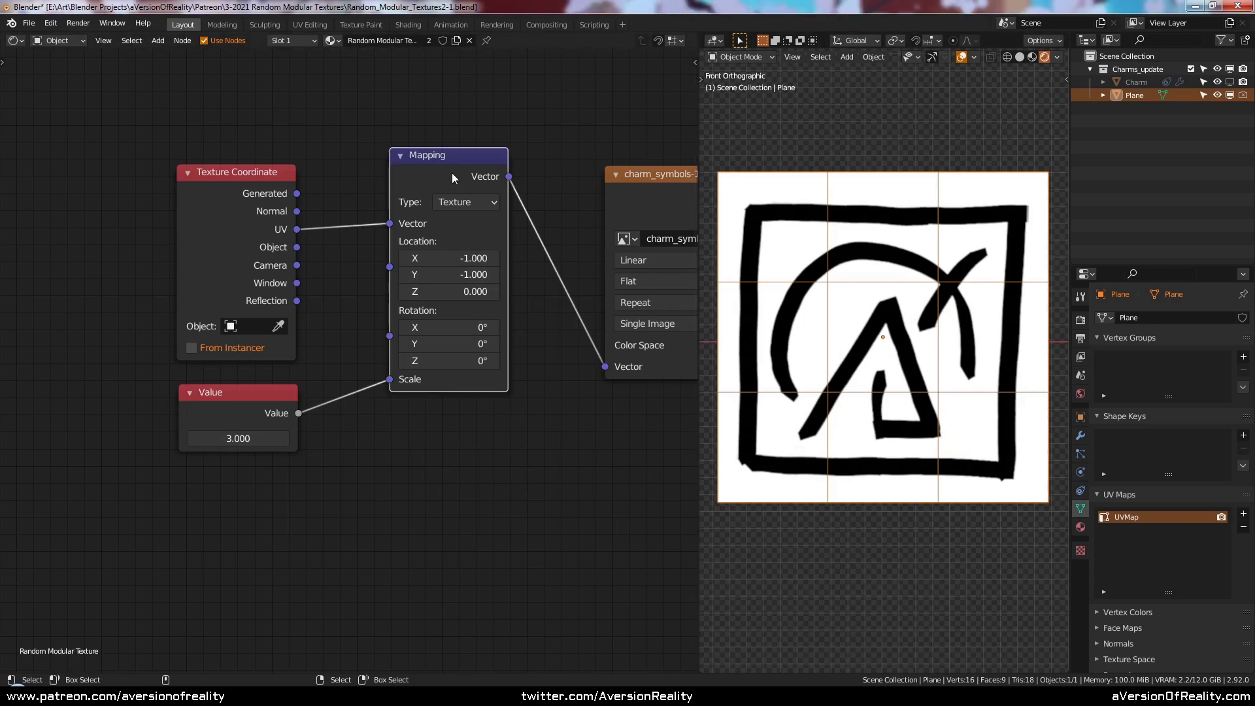
key(ctrl+g)
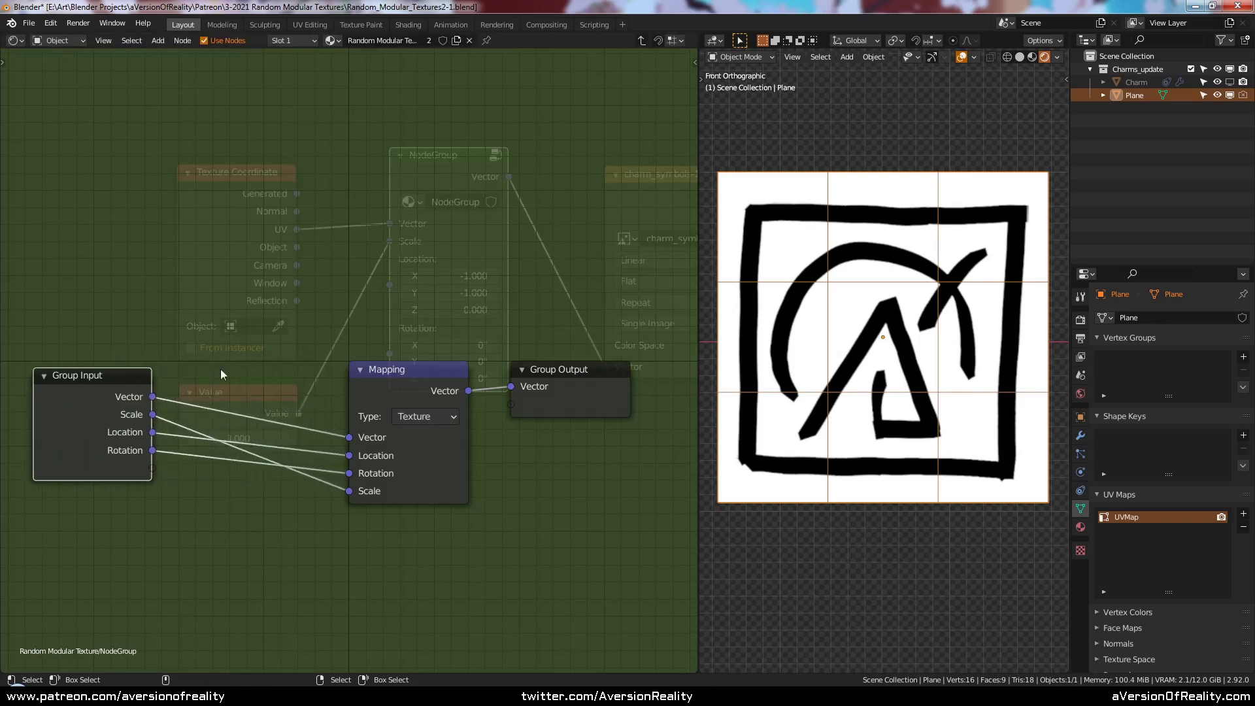
drag(555, 371, 591, 367)
middle_drag(373, 345, 400, 305)
ctrl+right_drag(264, 390, 259, 460)
- Move the Group Input node up and farther from the Mapping node to free space for new nodes
drag(124, 362, 72, 371)
middle_drag(72, 372, 140, 303)
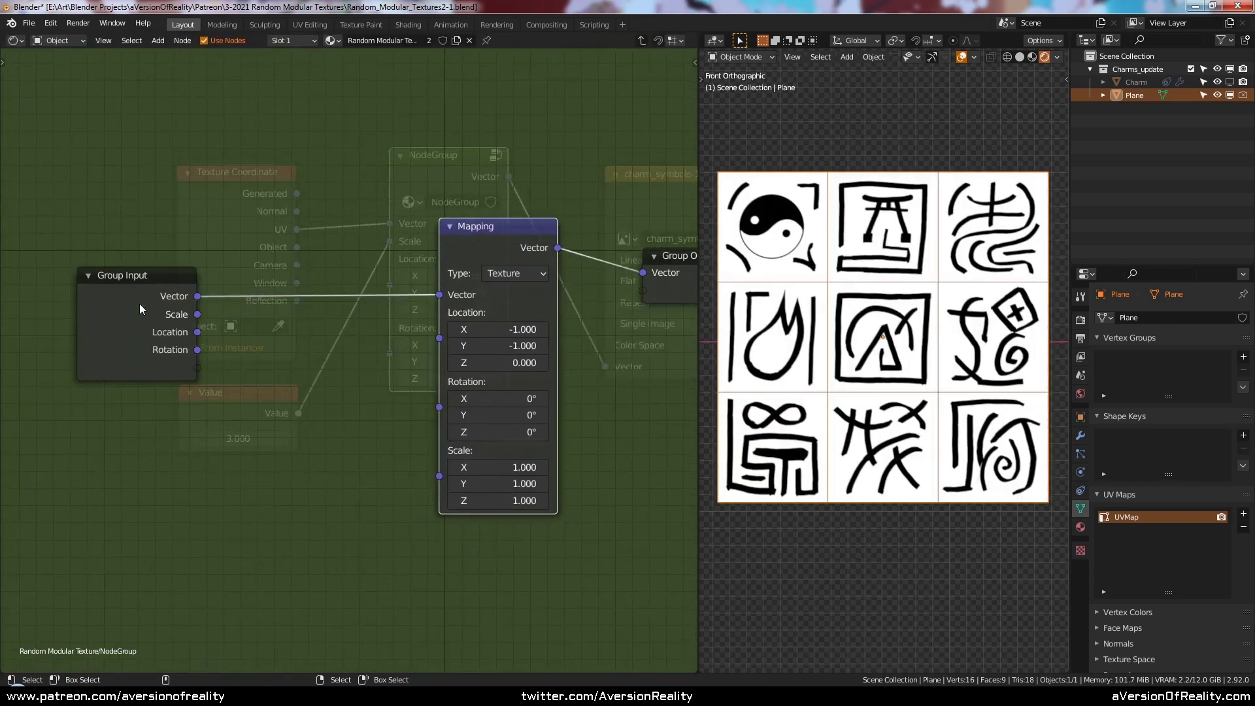
drag(139, 303, 129, 263)
middle_drag(130, 262, 208, 195)
drag(212, 218, 206, 201)
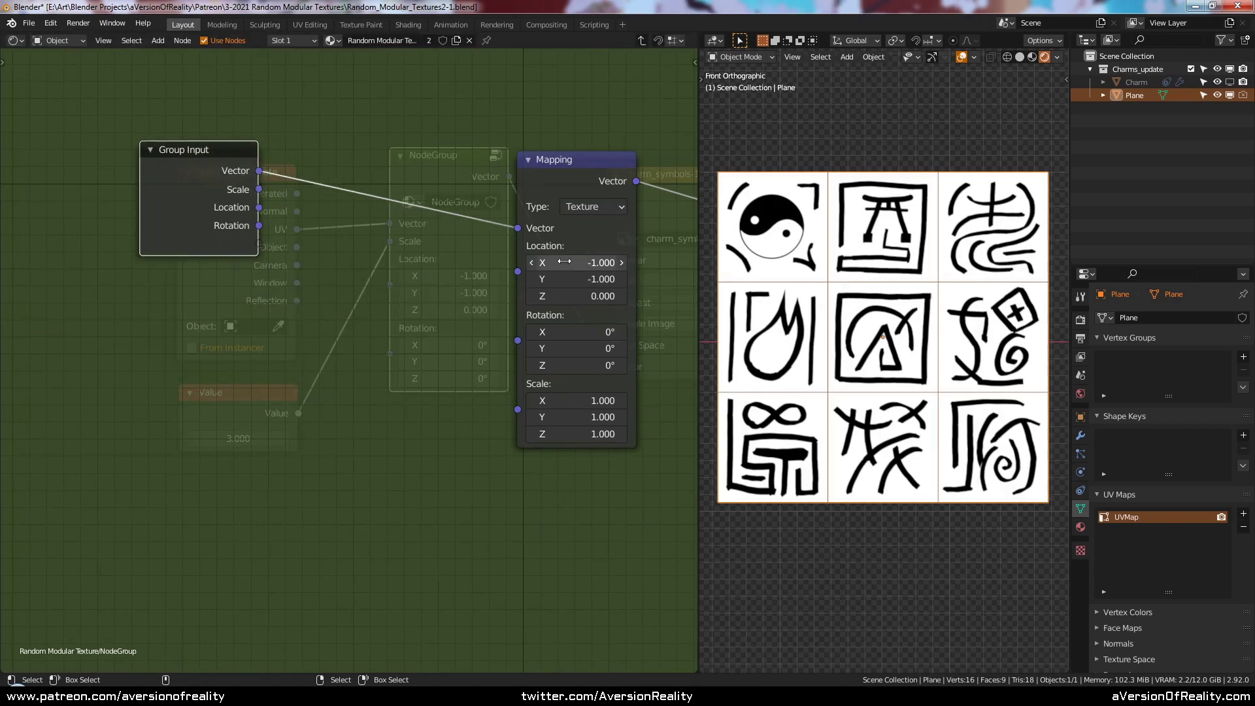
click(346, 465)
- Add a Combine XYZ node inside the group and connect its Vector output to the Mapping Location input
middle_drag(347, 465, 318, 433)
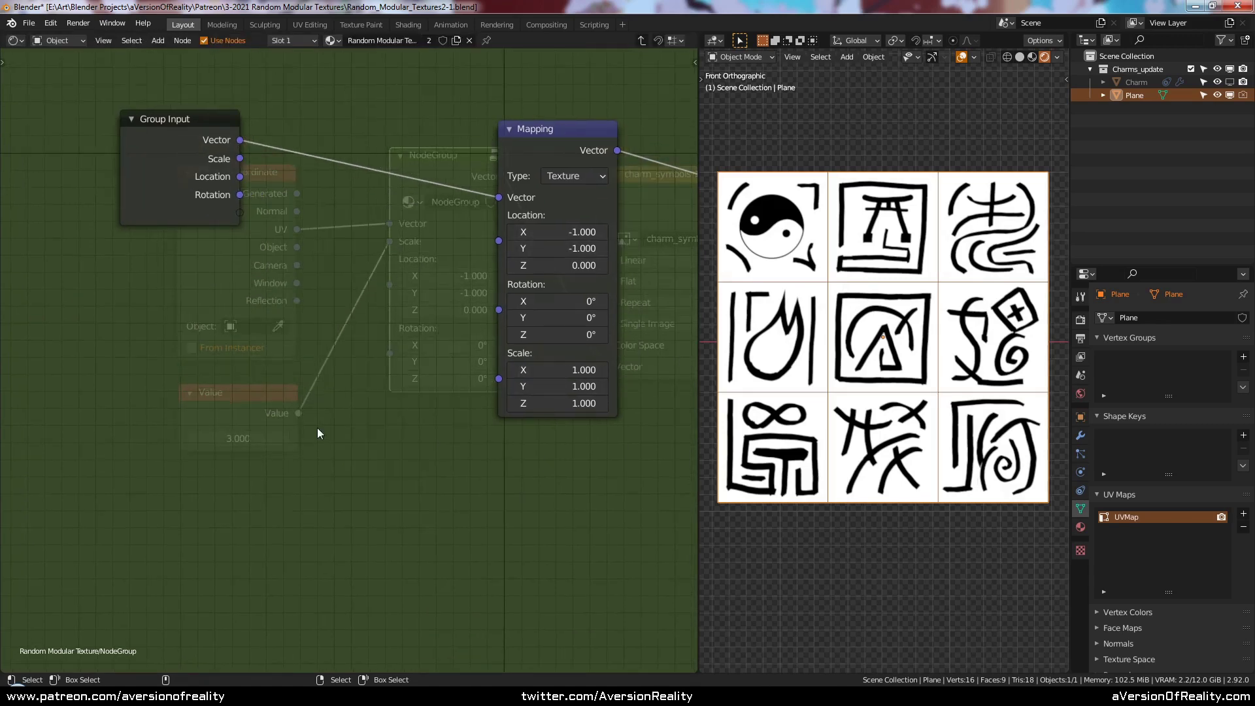
key(shift+a)
mouse_move(201, 473)
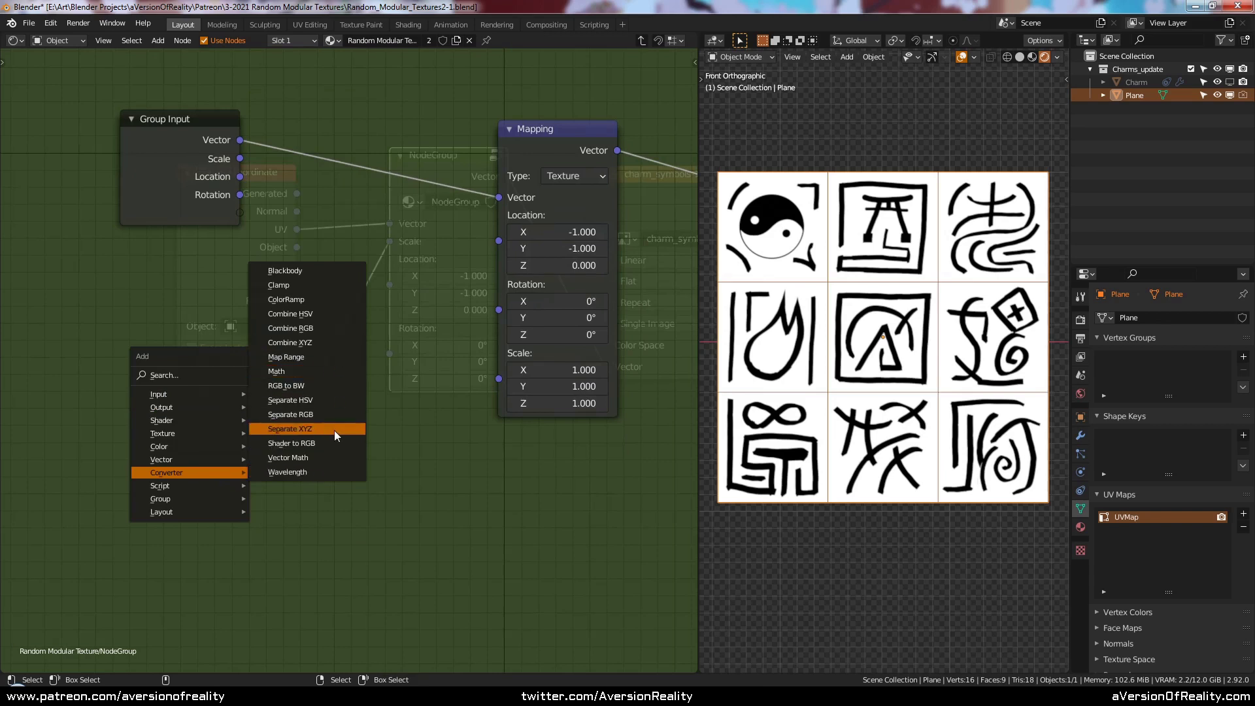
click(341, 343)
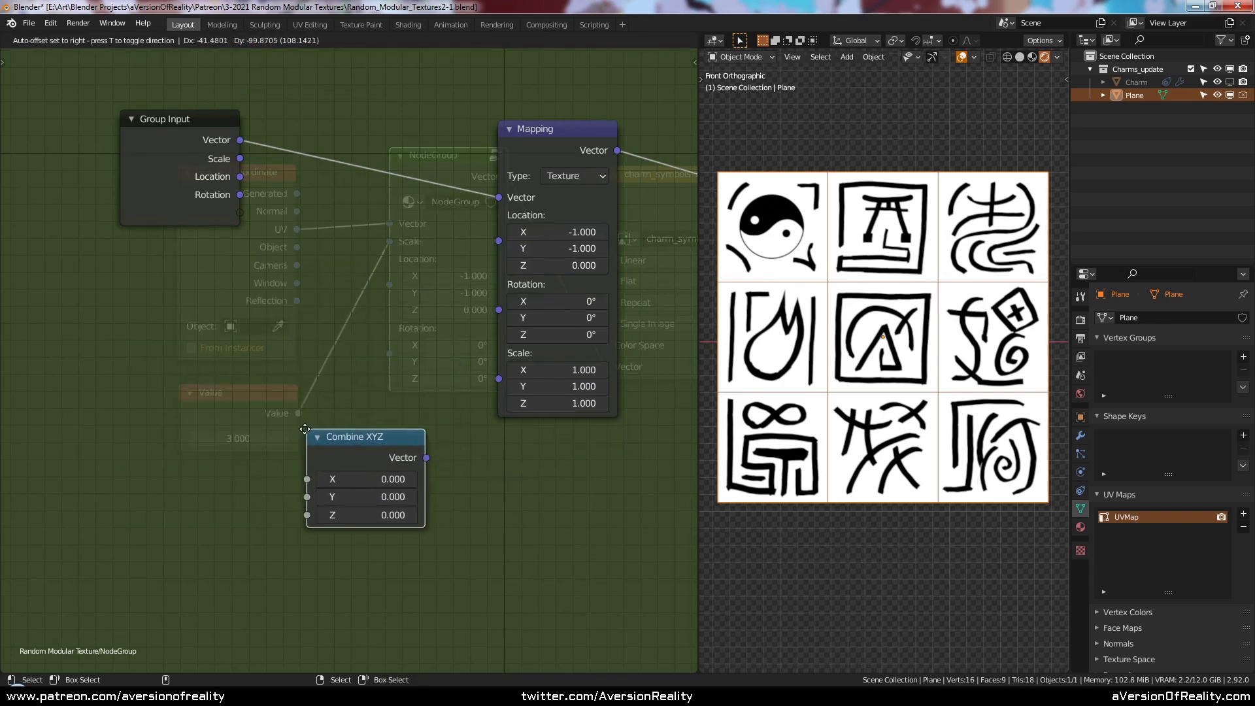
click(296, 434)
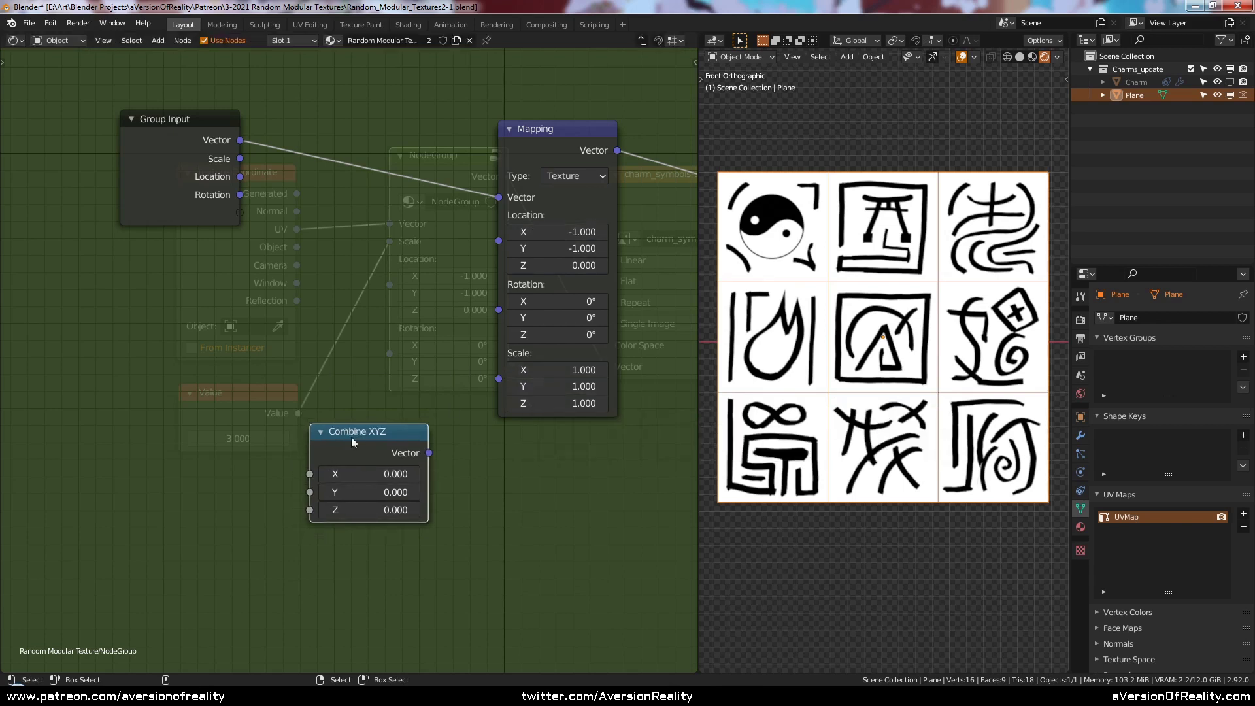
drag(363, 432, 498, 241)
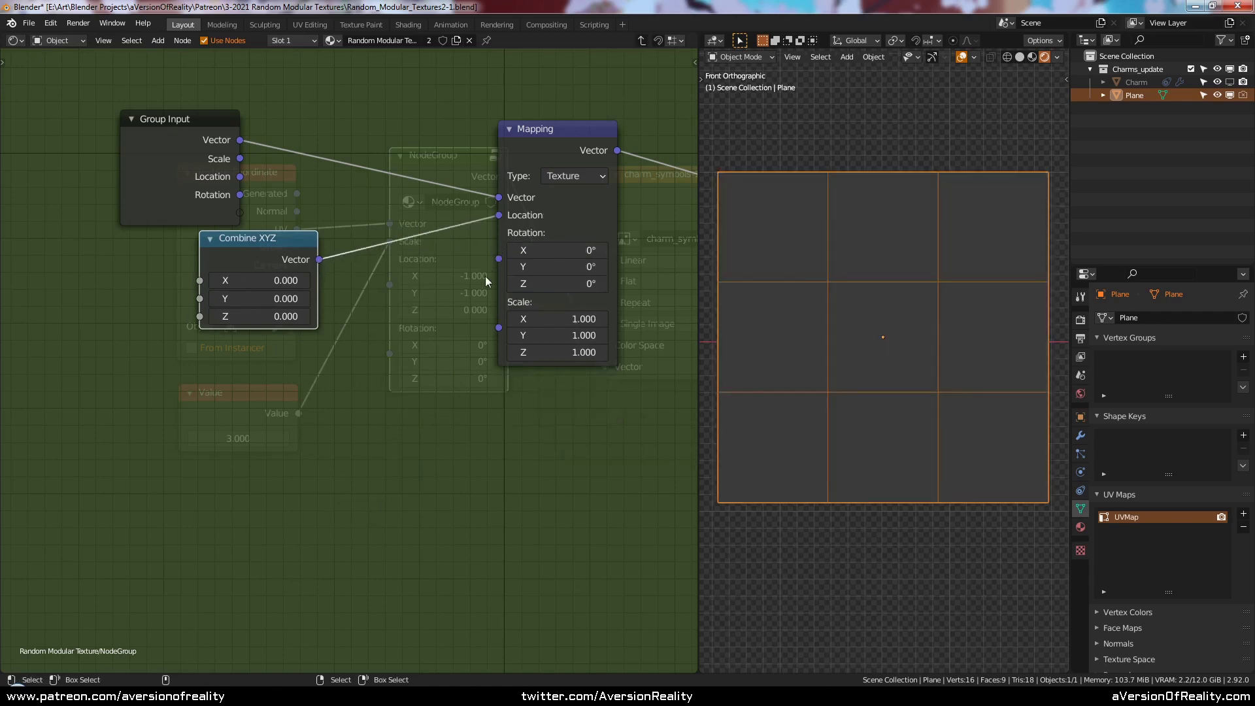
- Set the Combine XYZ node's X and Y to 0.3, try changing Z, and reset Z to 0
drag(307, 279, 366, 280)
drag(262, 298, 419, 315)
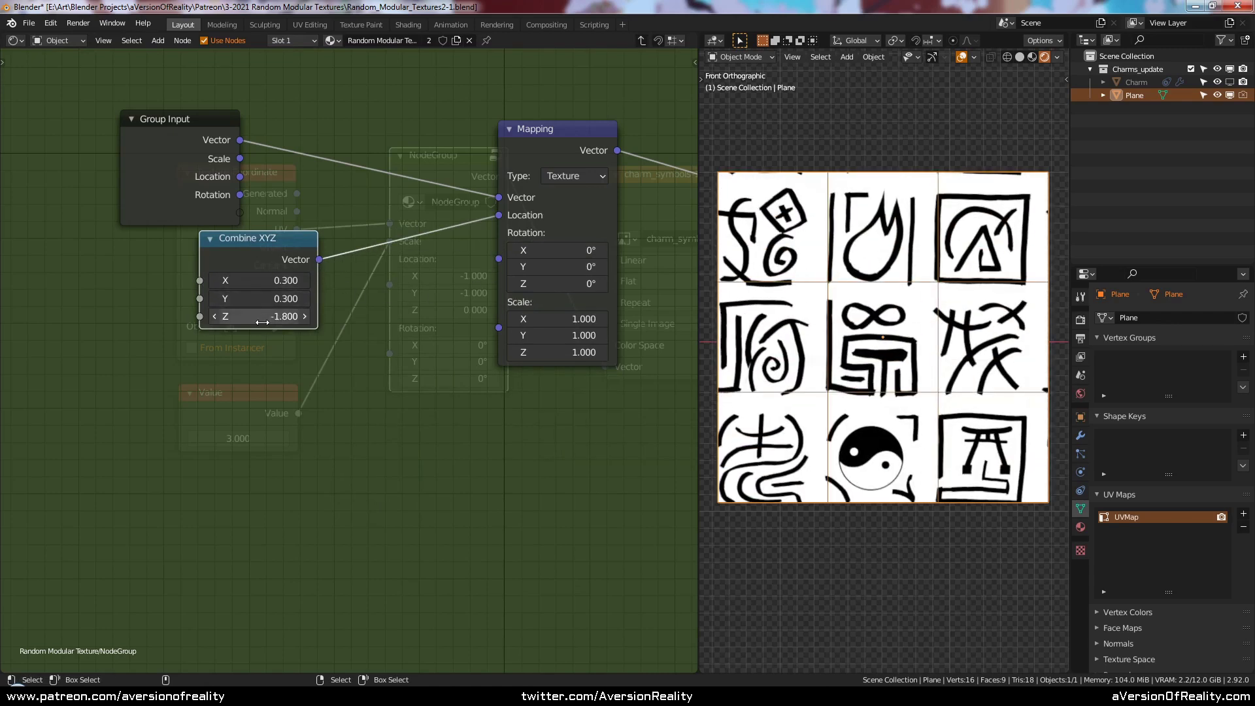
key(BackSpace)
- Duplicate the Combine XYZ node, place the copy below the original, and set the copy's X, Y and Z to 1
drag(265, 253, 298, 225)
key(shift+d)
click(289, 369)
click(293, 396)
text(1)
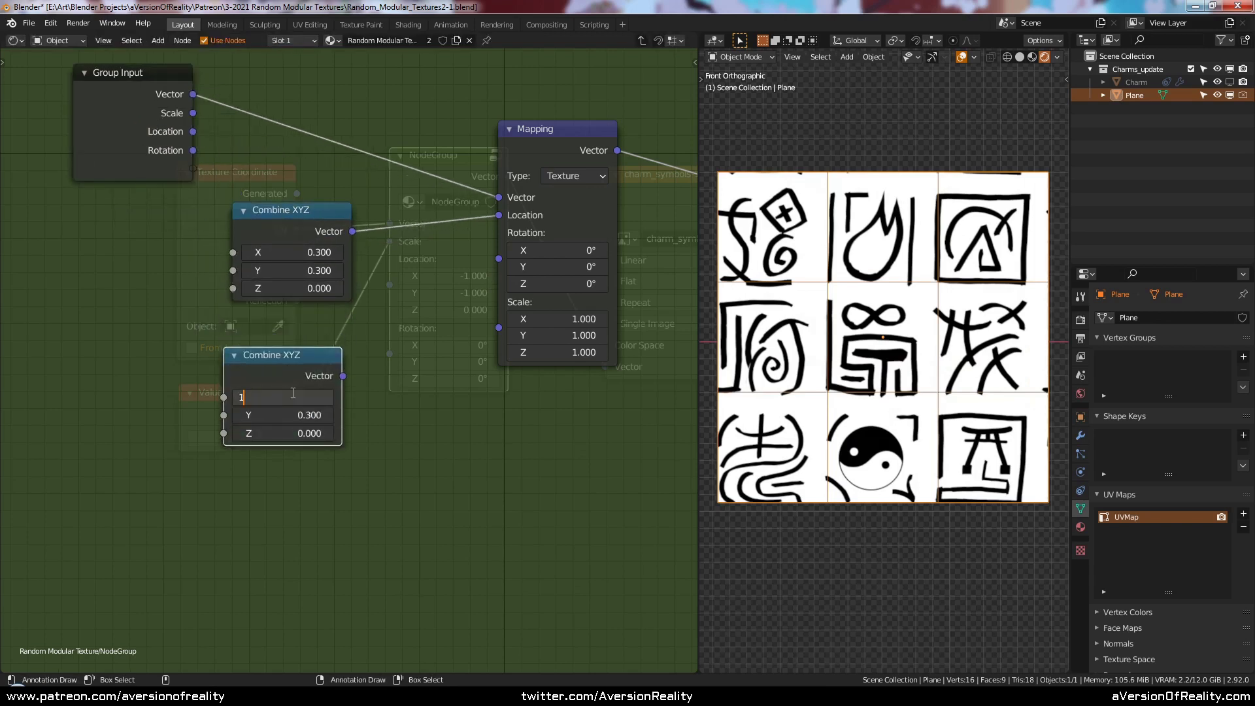
text(.0)
key(Return)
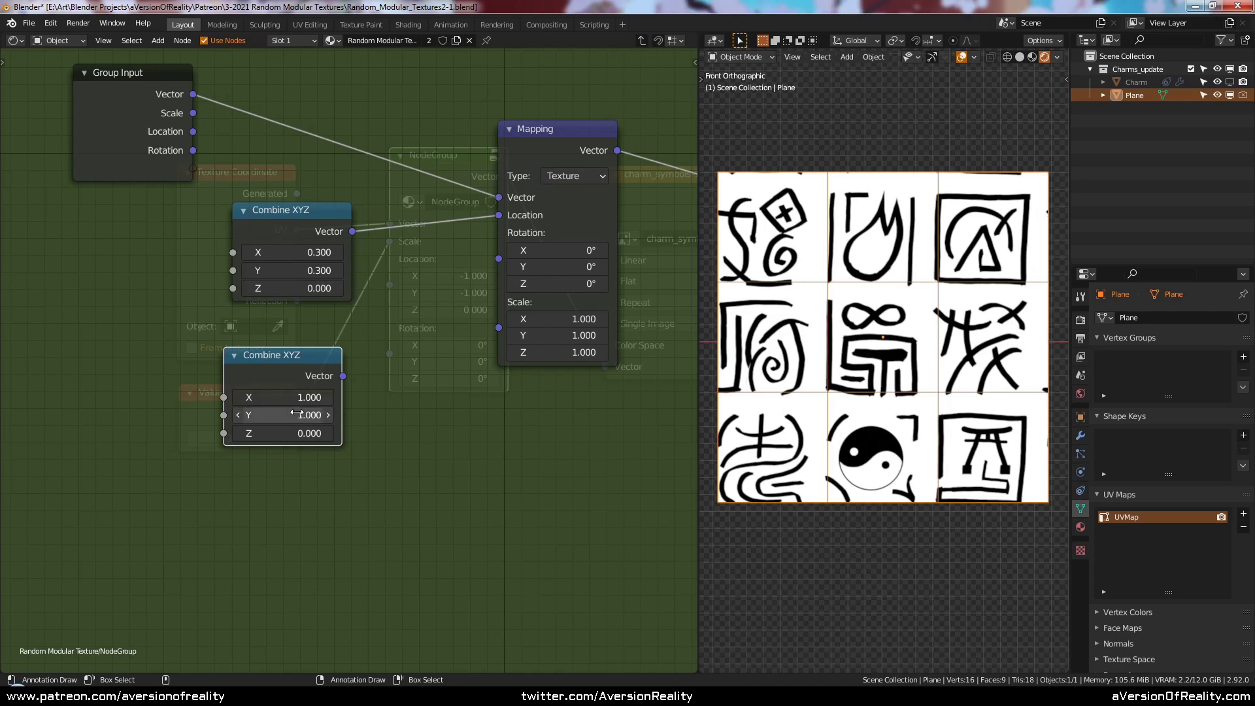
double_click(298, 433)
text(1)
key(Return)
- Connect the lower Combine XYZ node's Vector output to the Mapping Scale input and align the two Combine XYZ nodes
drag(319, 374, 457, 343)
click(392, 362)
drag(296, 226, 306, 245)
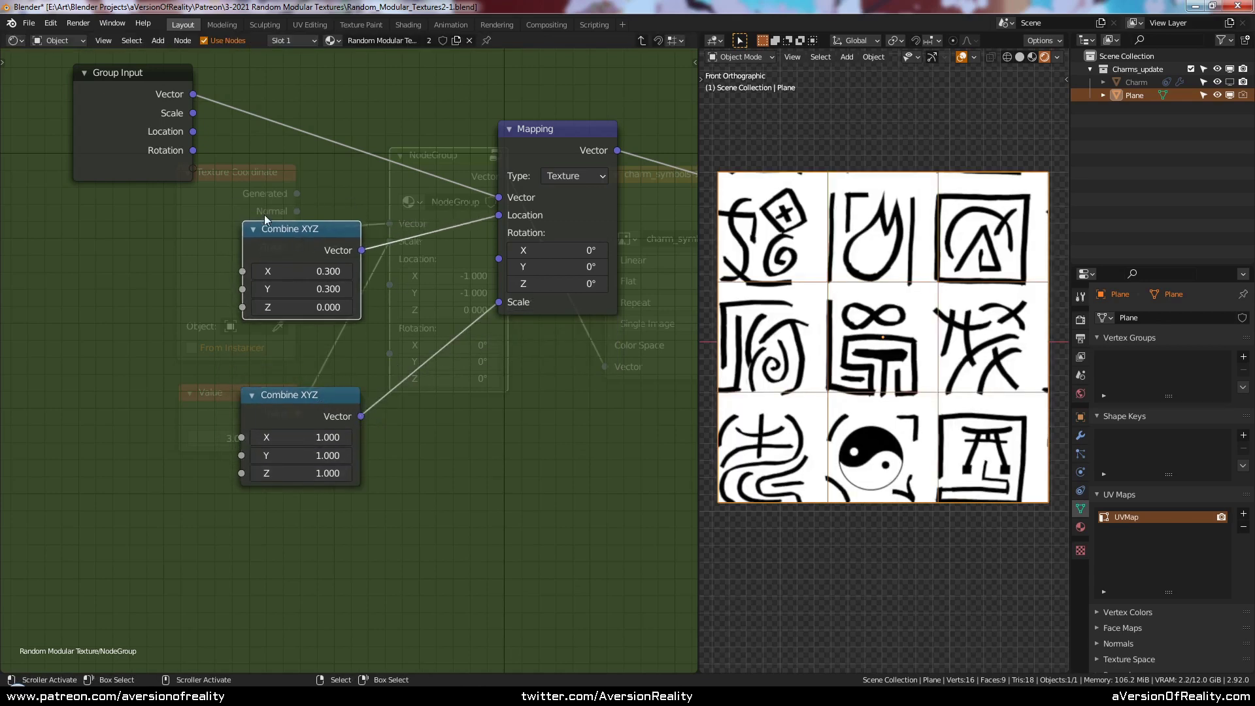
- Set X and Y of the Combine XYZ node feeding Mapping Location to 0
double_click(303, 269)
text(0)
key(Return)
key(BackSpace)
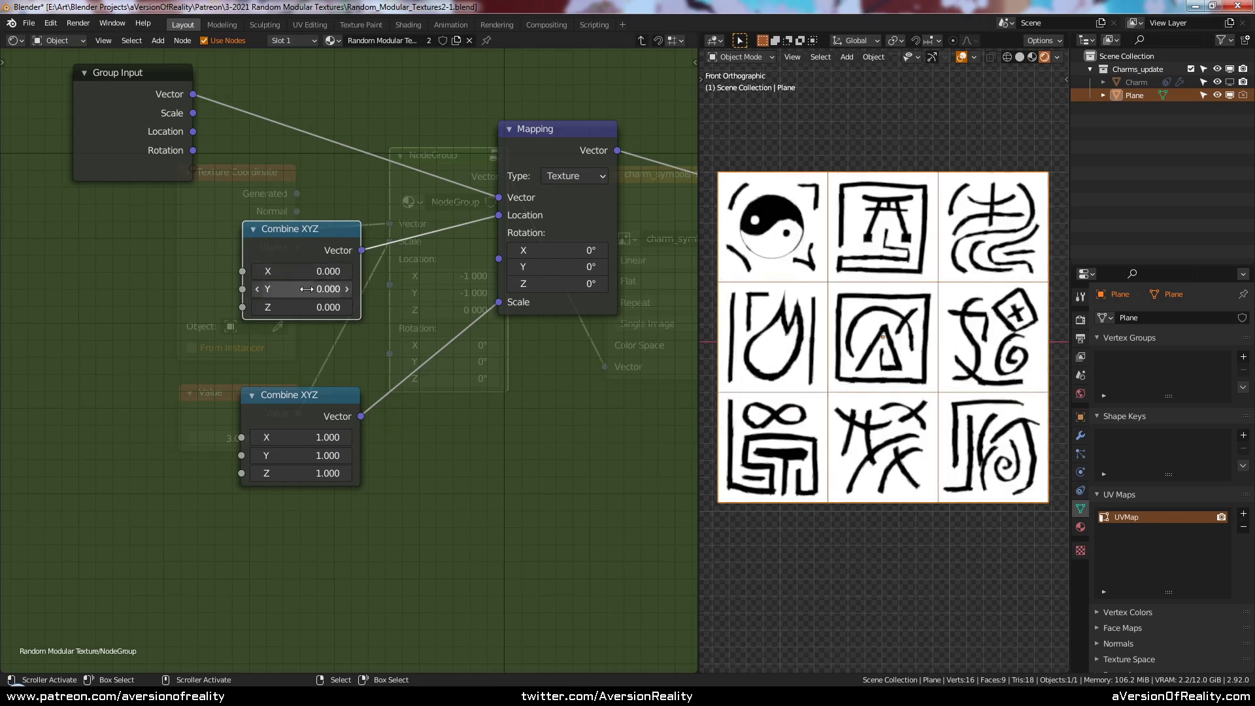
- Rearrange the Group Input and both Combine XYZ nodes to leave room for links between them
drag(172, 139, 133, 198)
middle_drag(248, 226, 366, 281)
drag(263, 284, 264, 301)
drag(404, 461, 412, 428)
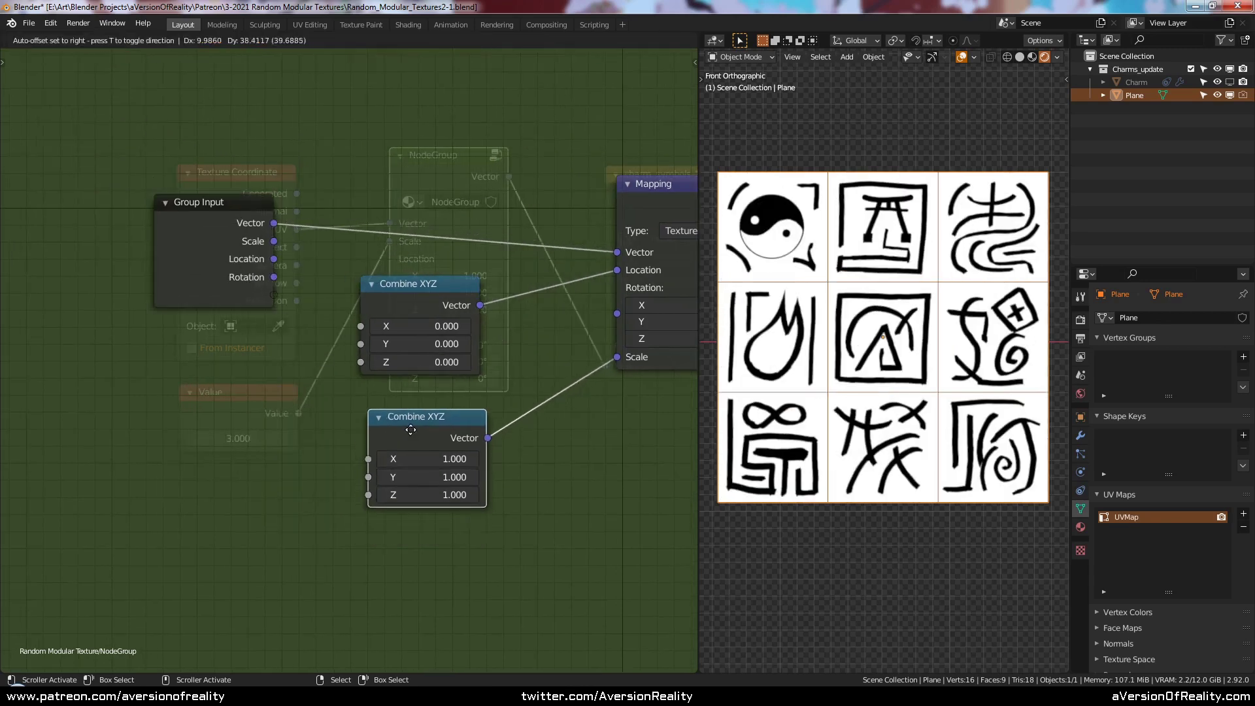
- Wire Target Column (X) and Target Row (Y) into the location Combine XYZ, and Total Columns (X) and Total Rows (Y) into the scale one
click(320, 392)
drag(251, 262, 249, 277)
click(273, 334)
middle_drag(268, 304, 216, 310)
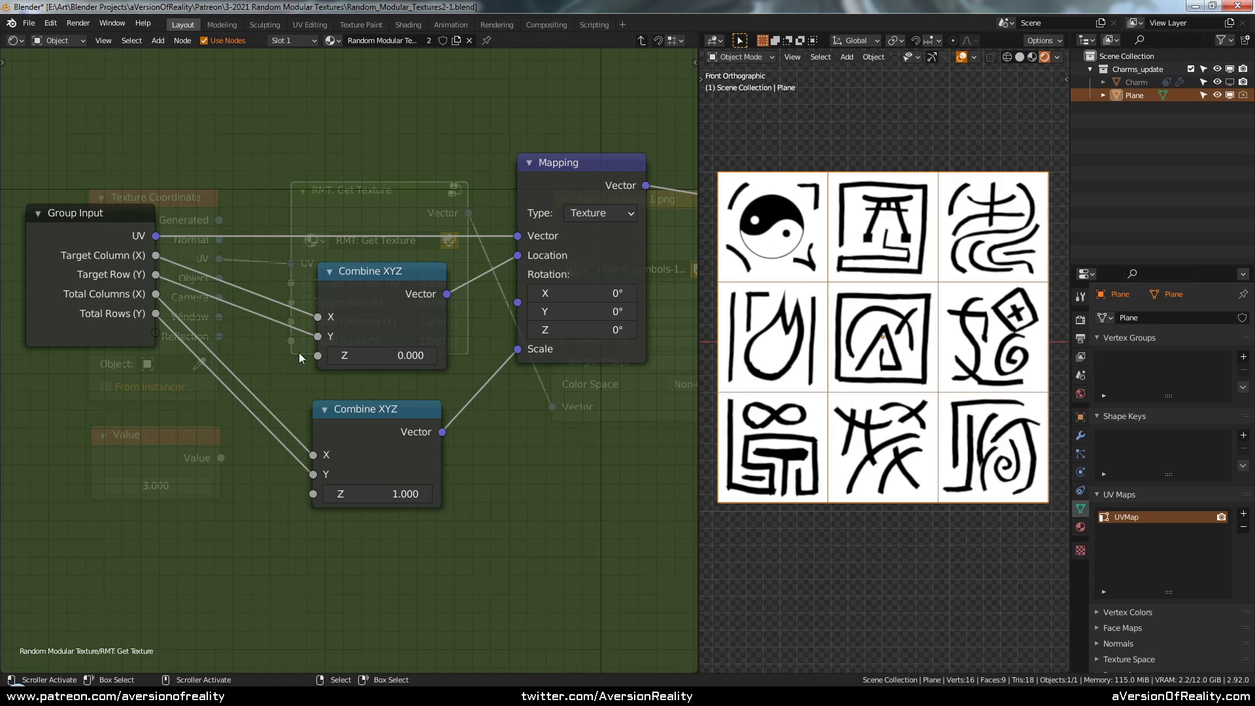
- Leave the node group and set Total Columns (X) and Total Rows (Y) on RMT: Get Texture to 3
key(Tab)
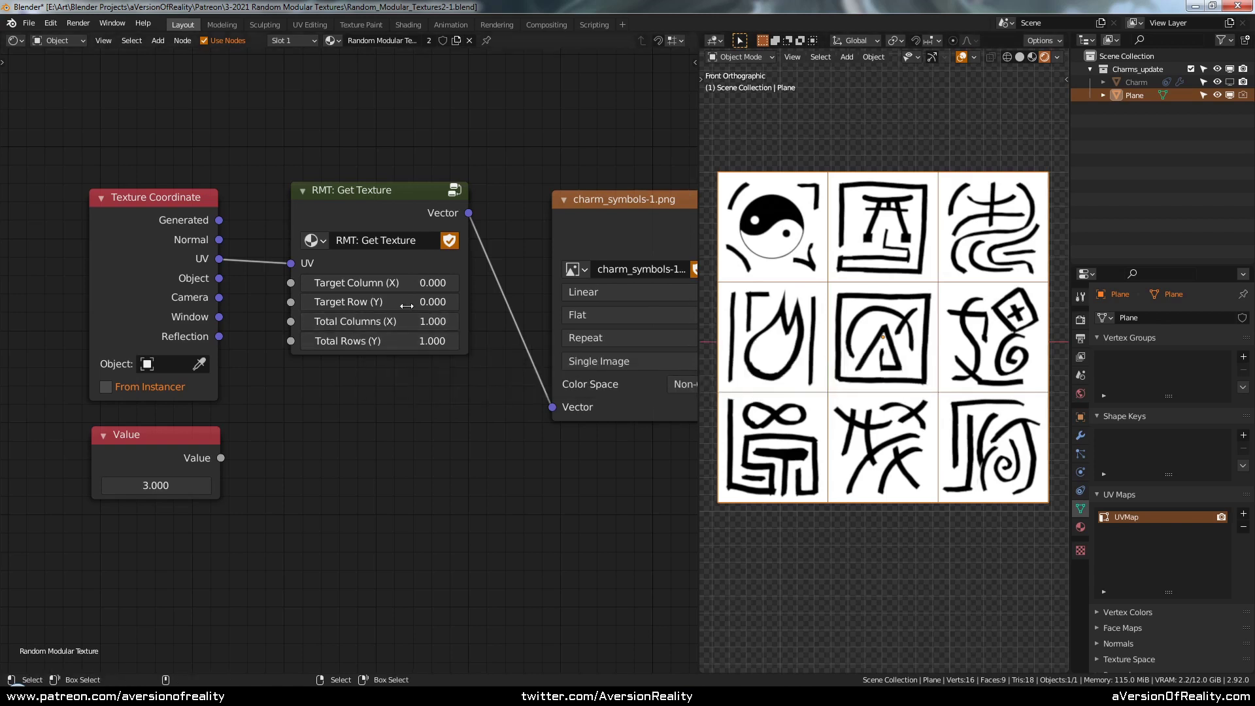
click(385, 321)
text(3)
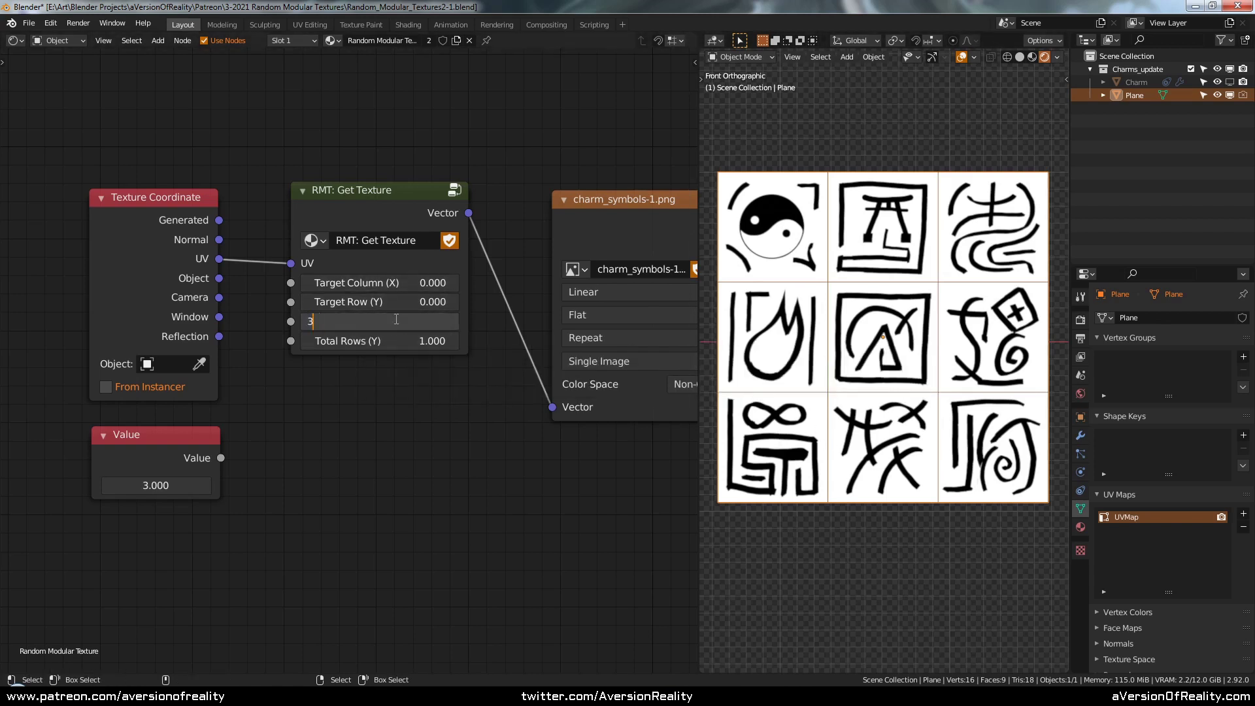
key(Return)
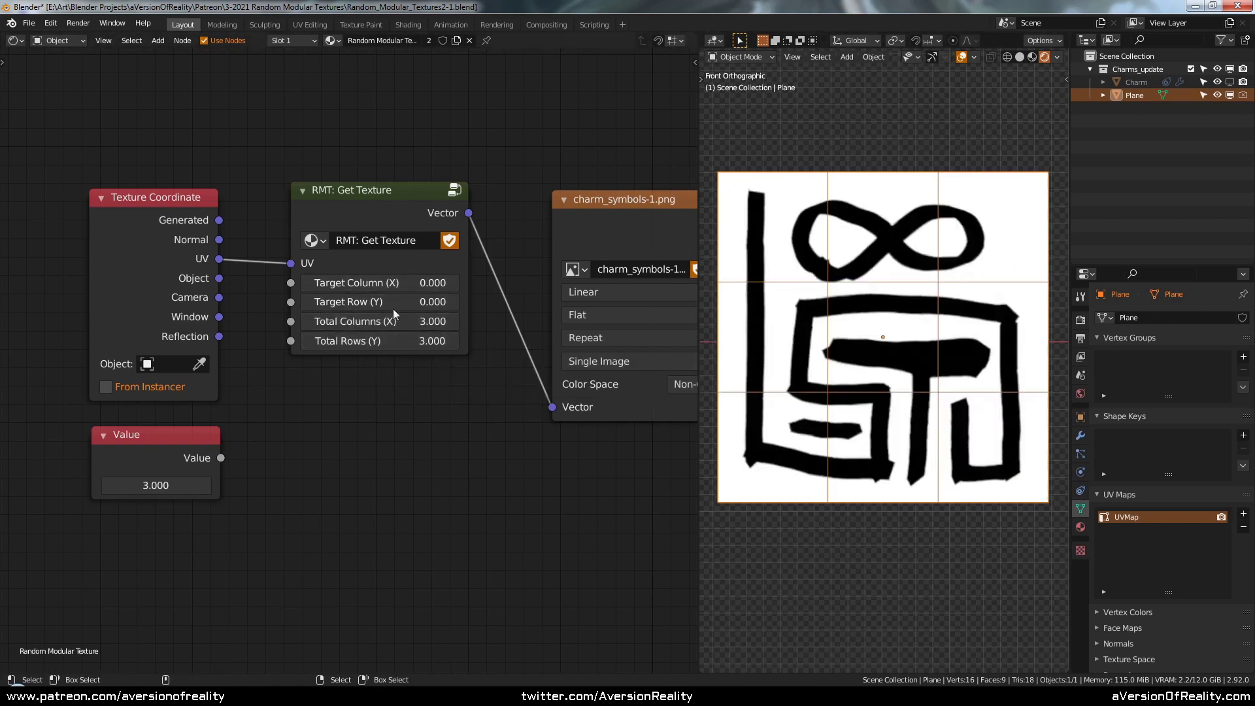
- Paste the charm_borders-1.png image texture node and place it beneath the charm_symbols-1.png node
key(ctrl+v)
scroll(484, 163, down, 3)
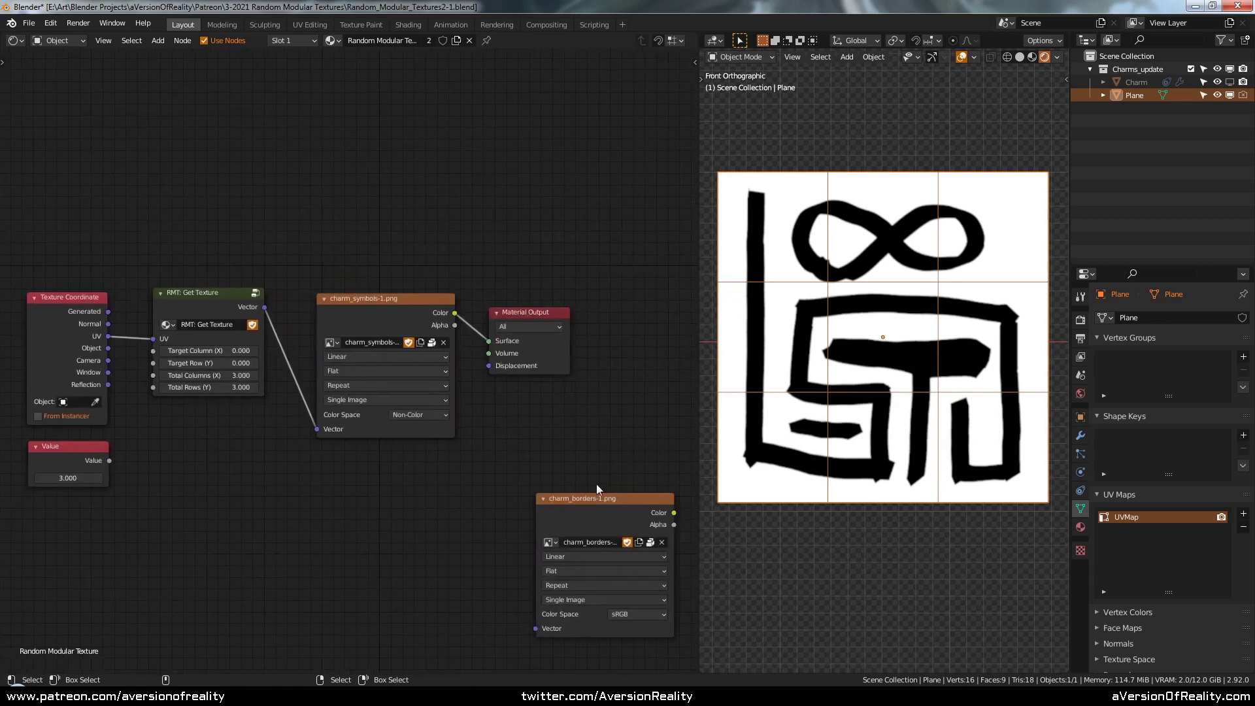
drag(605, 501, 377, 456)
drag(362, 332, 362, 191)
click(353, 476)
drag(354, 476, 344, 353)
- Connect the RMT: Get Texture Vector to the borders texture, and the borders Color to the Material Output Surface
scroll(344, 352, up, 1)
drag(244, 293, 310, 495)
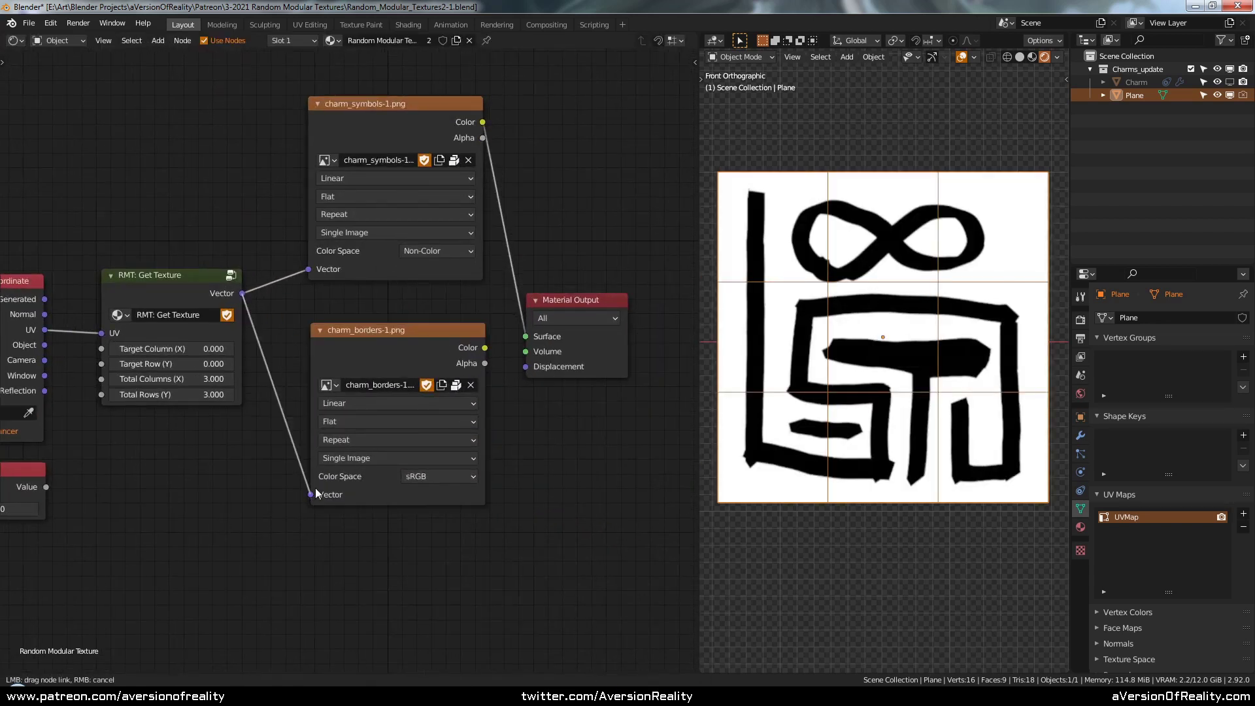
drag(485, 347, 527, 336)
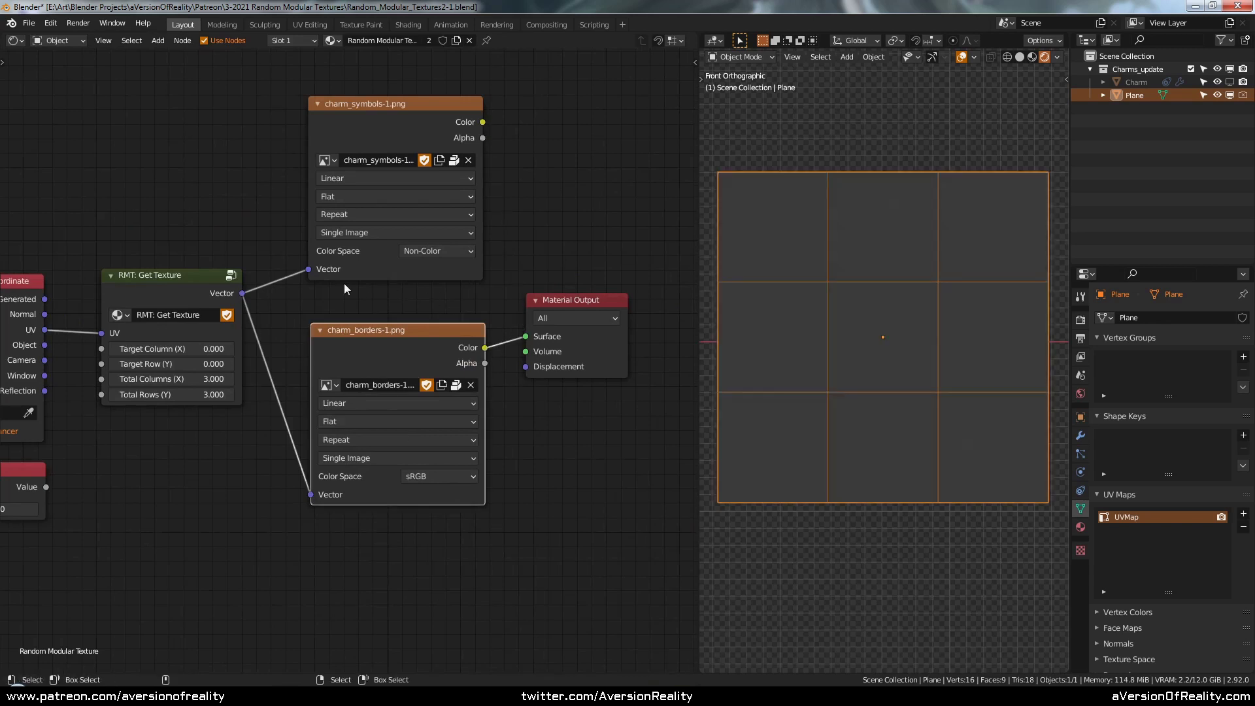
middle_drag(299, 300, 357, 294)
scroll(357, 294, up, 1)
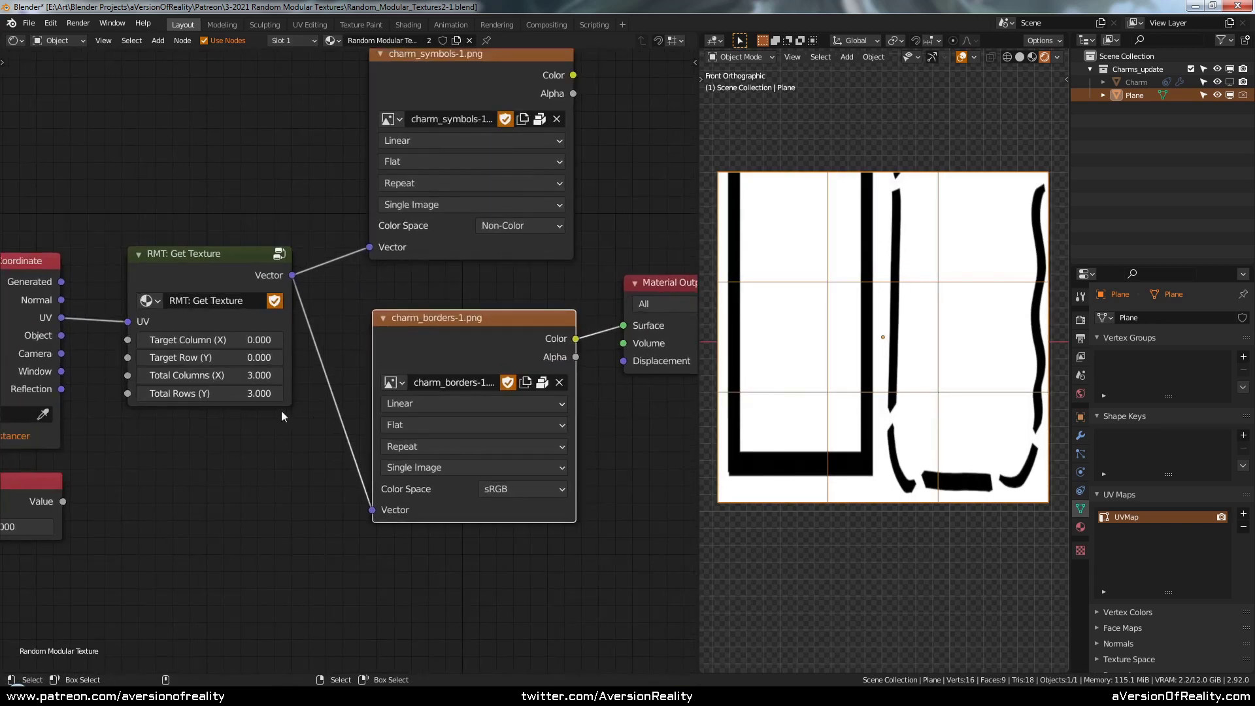
- Set Total Columns (X) to 6 and Total Rows (Y) to 1 for the borders texture
click(237, 375)
text(6)
key(Tab)
click(236, 390)
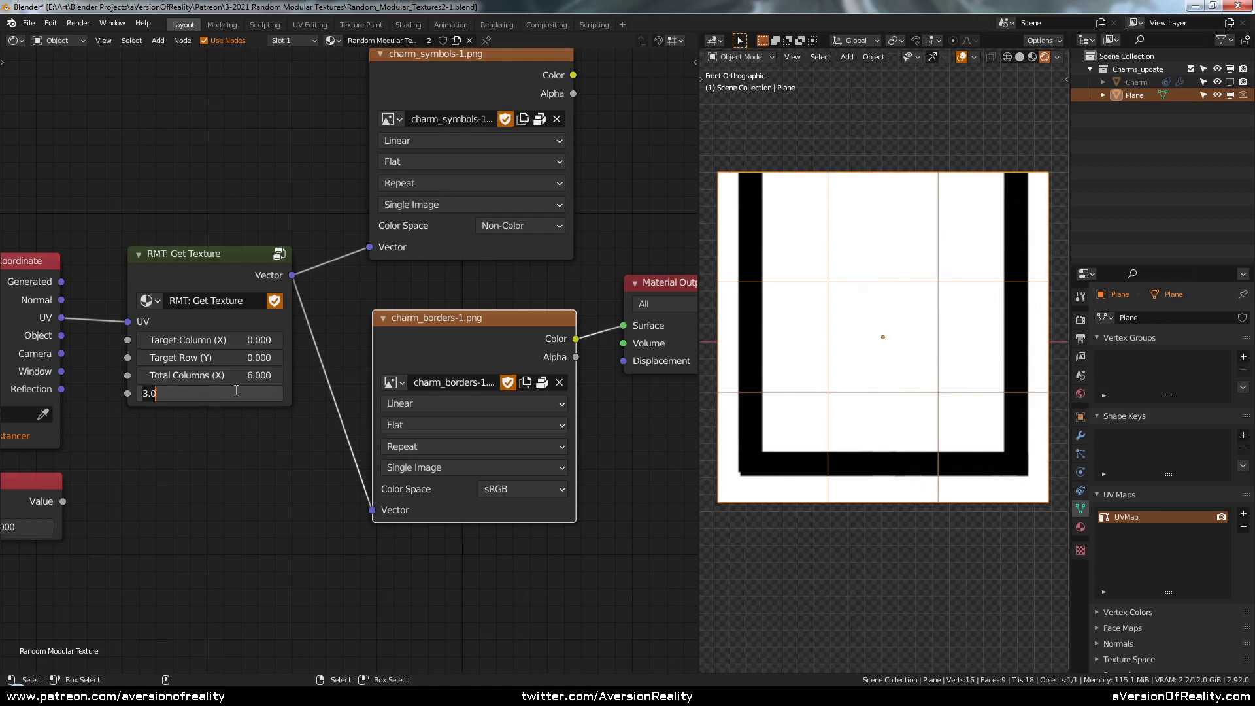
text(1)
key(Return)
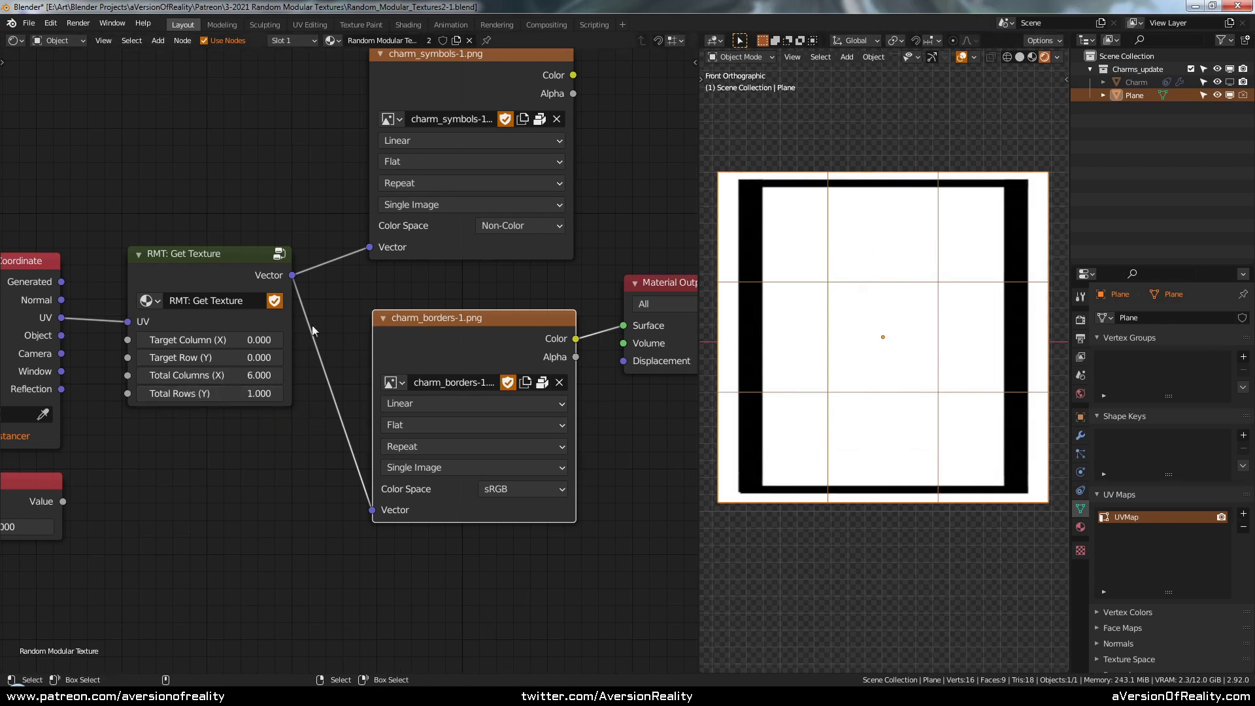
- Try different Target Column (X) values on the borders texture, such as 0.1, 2.5 and 3, and return it to 0
click(277, 340)
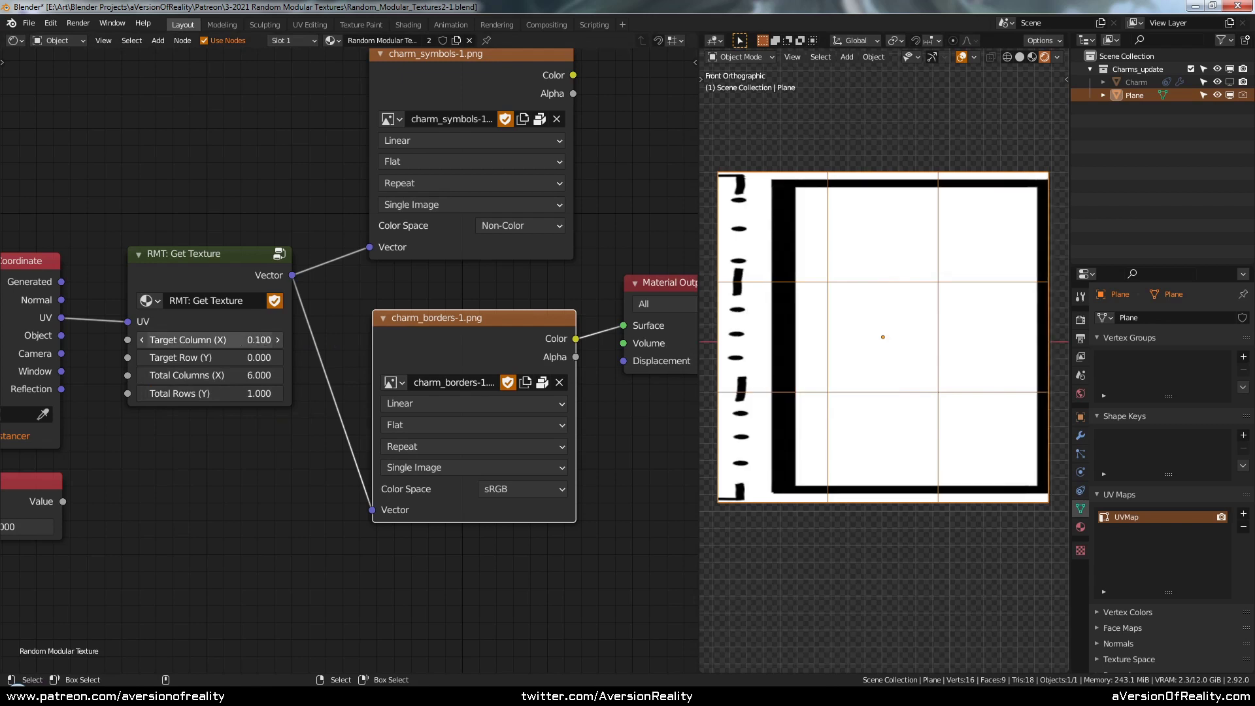
drag(215, 340, 209, 340)
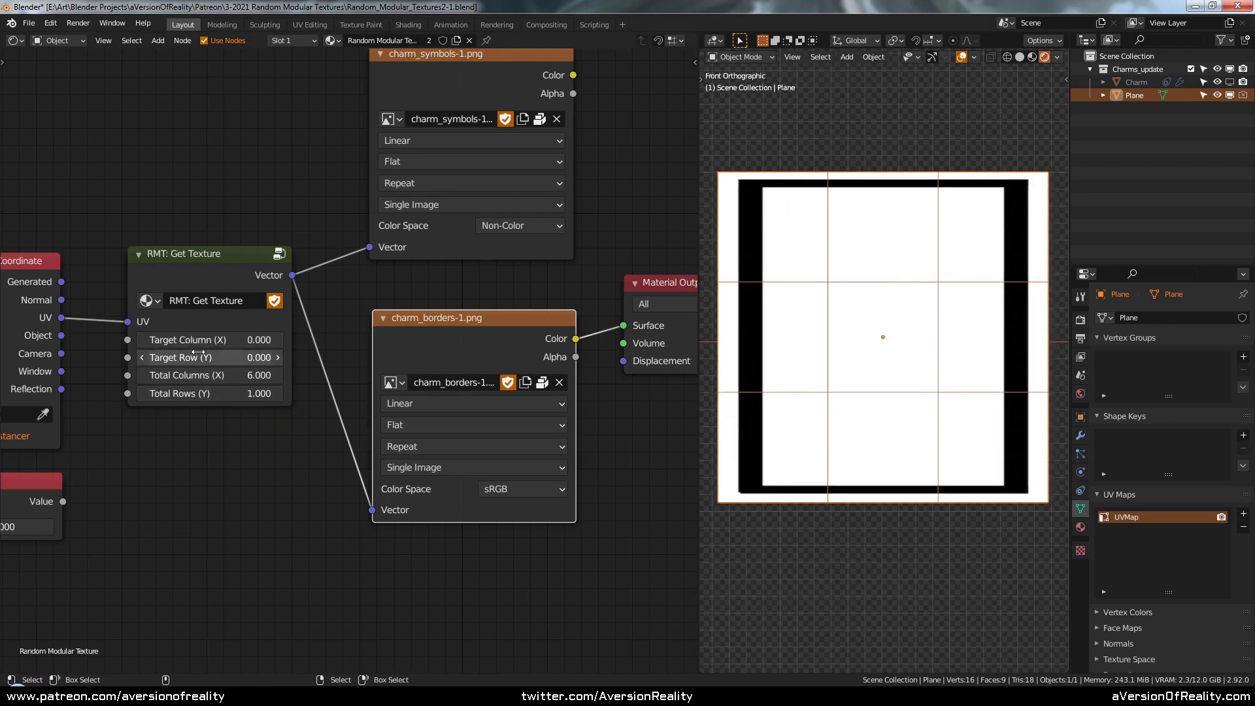
drag(217, 339, 283, 346)
click(233, 341)
text(2.5)
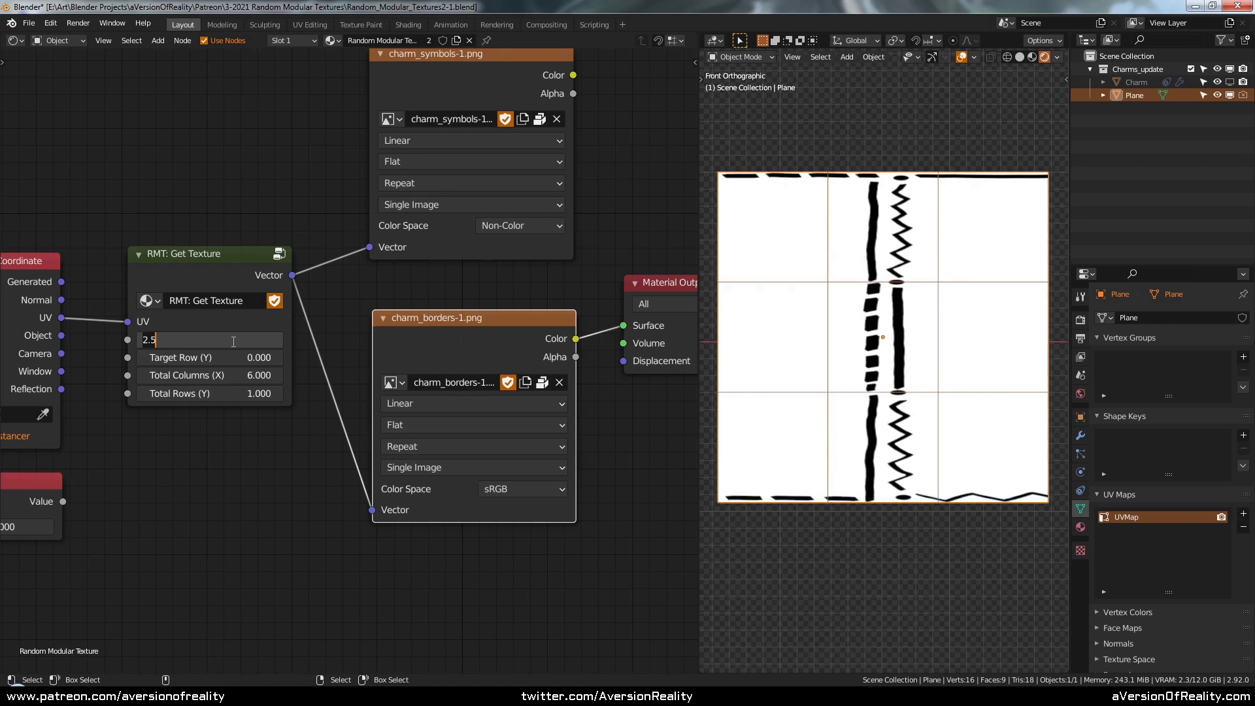
text(3)
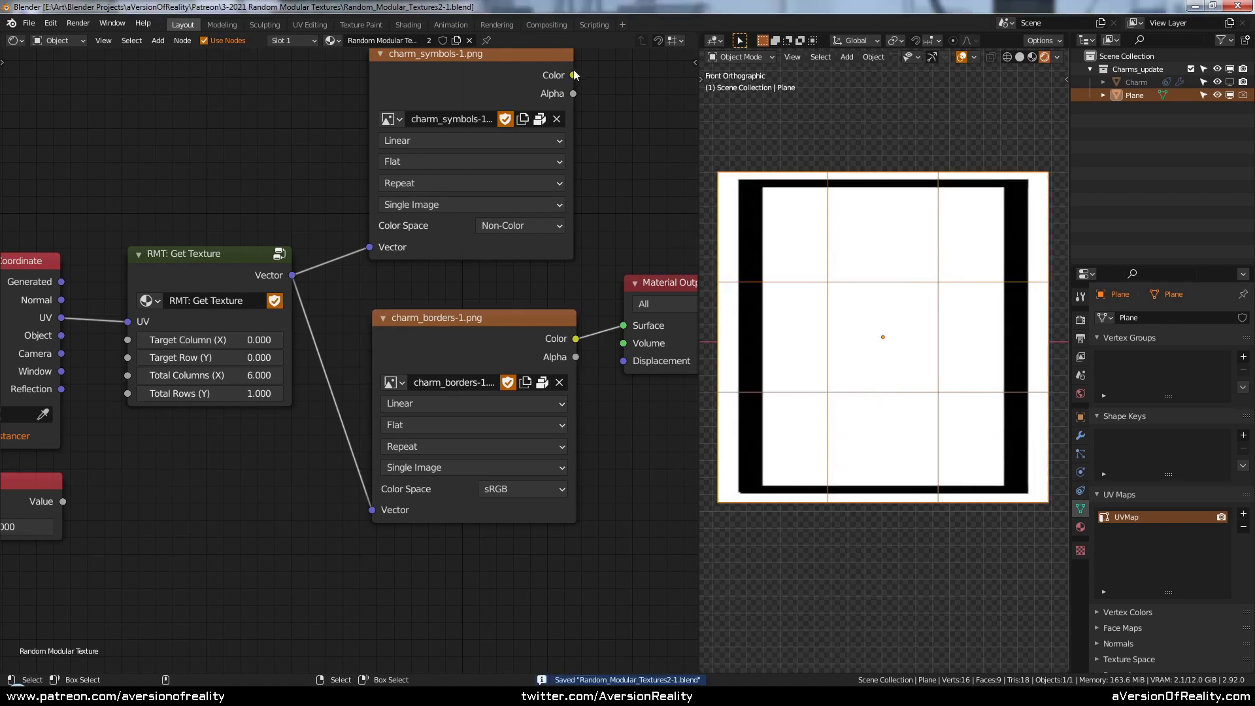
- Reconnect the charm_symbols-1.png Color to the Material Output Surface and move the borders texture node farther down
drag(573, 75, 615, 329)
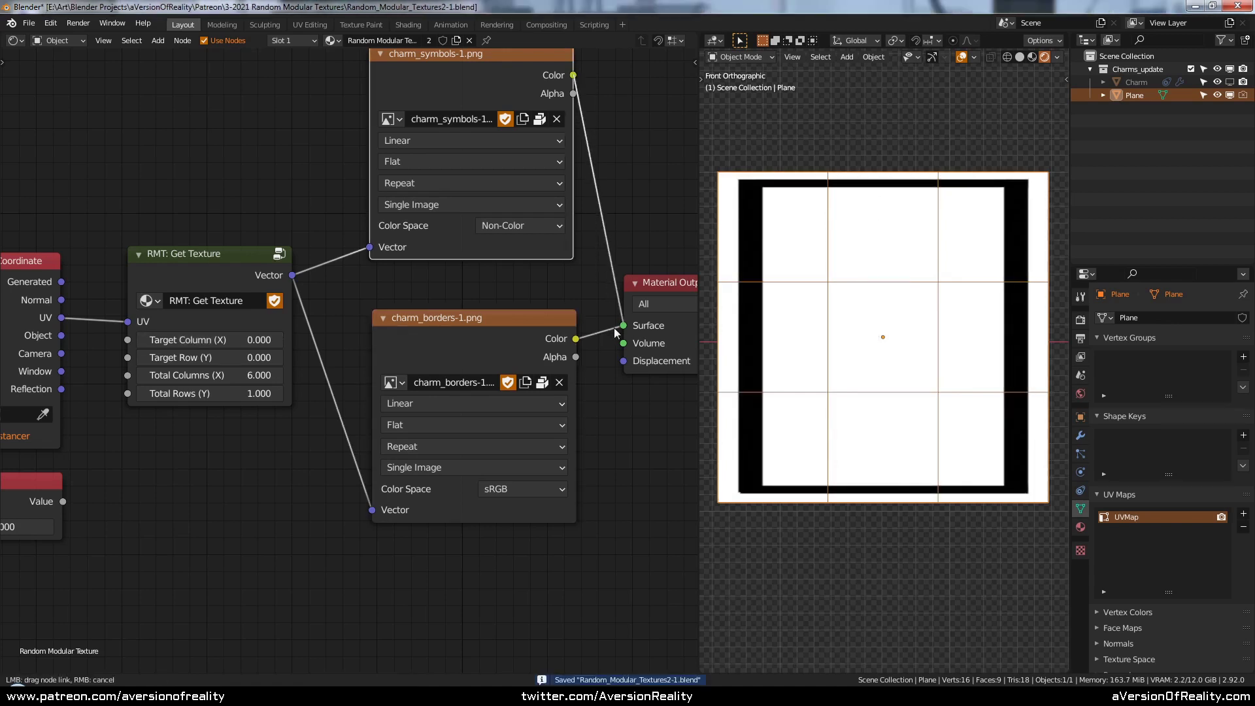
click(513, 323)
key(g)
click(503, 334)
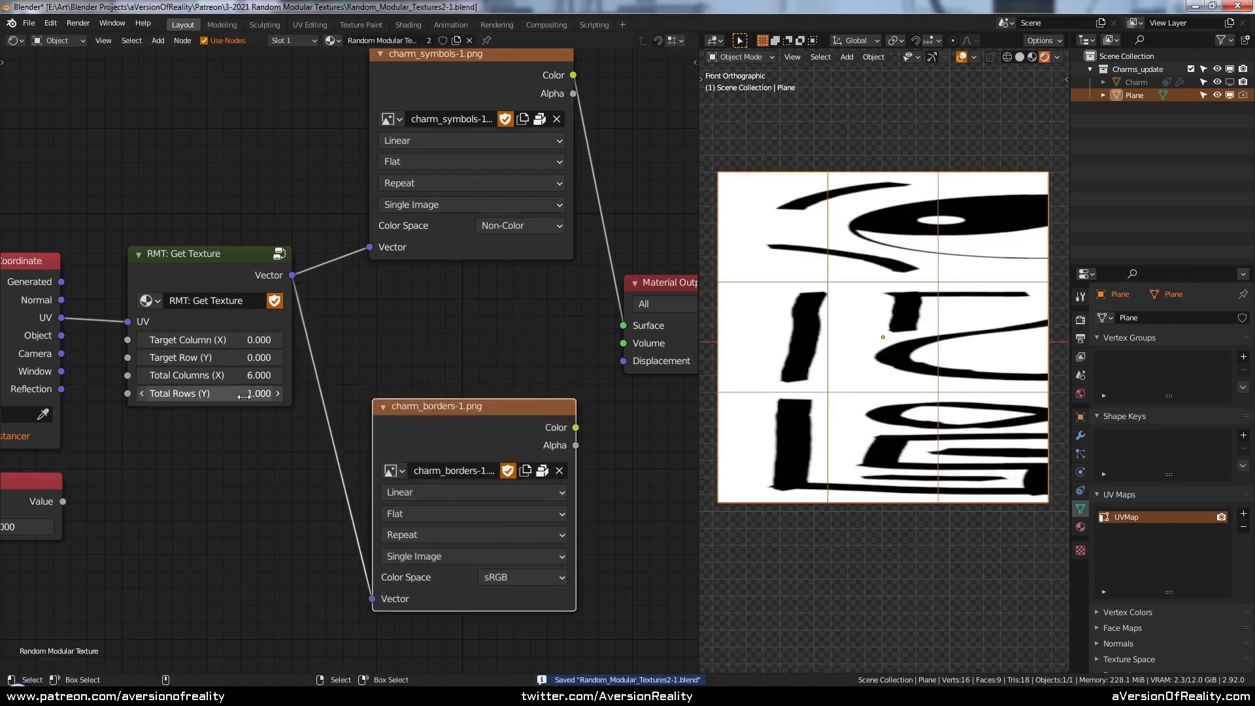
- Set Total Rows (Y) and Total Columns (X) on RMT: Get Texture back to 3 for the symbols texture
click(243, 396)
text(3)
key(Return)
click(241, 376)
text(3)
key(Return)
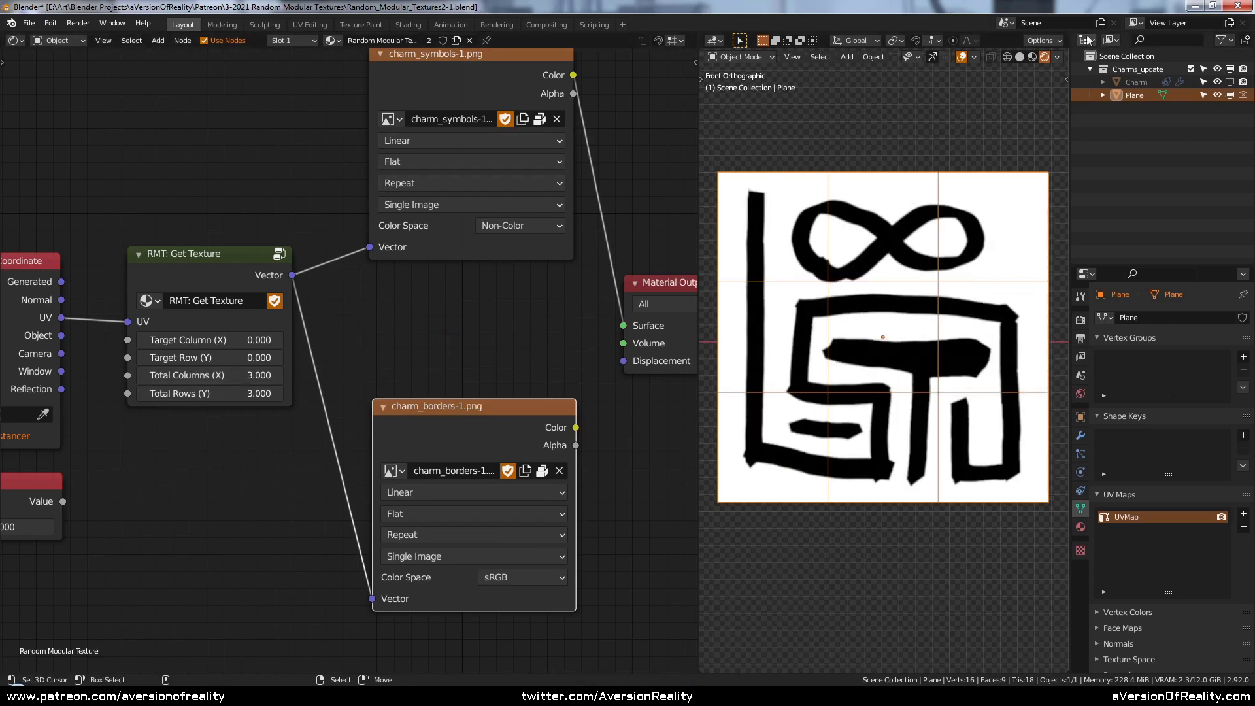
- Split the 3D viewport, make the upper area an Image Editor showing all of charm_symbols-1.png, and enlarge that area
drag(1068, 49, 896, 255)
click(715, 41)
click(790, 90)
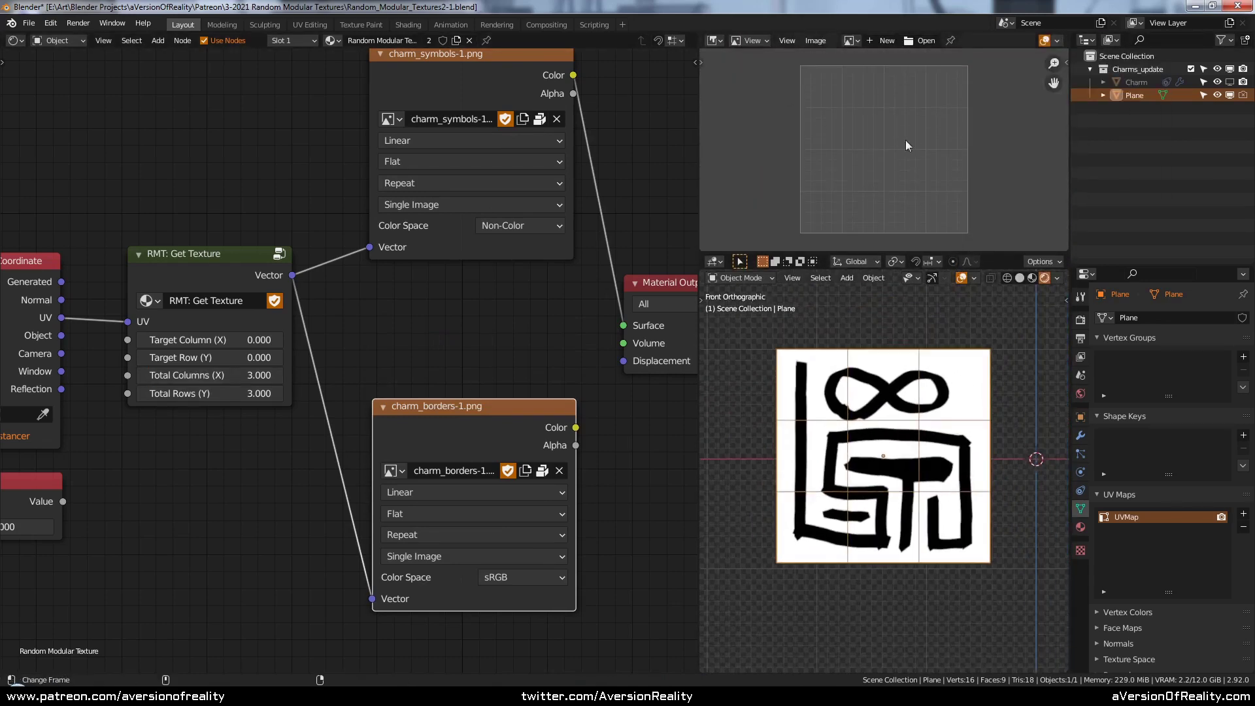
click(850, 41)
click(889, 59)
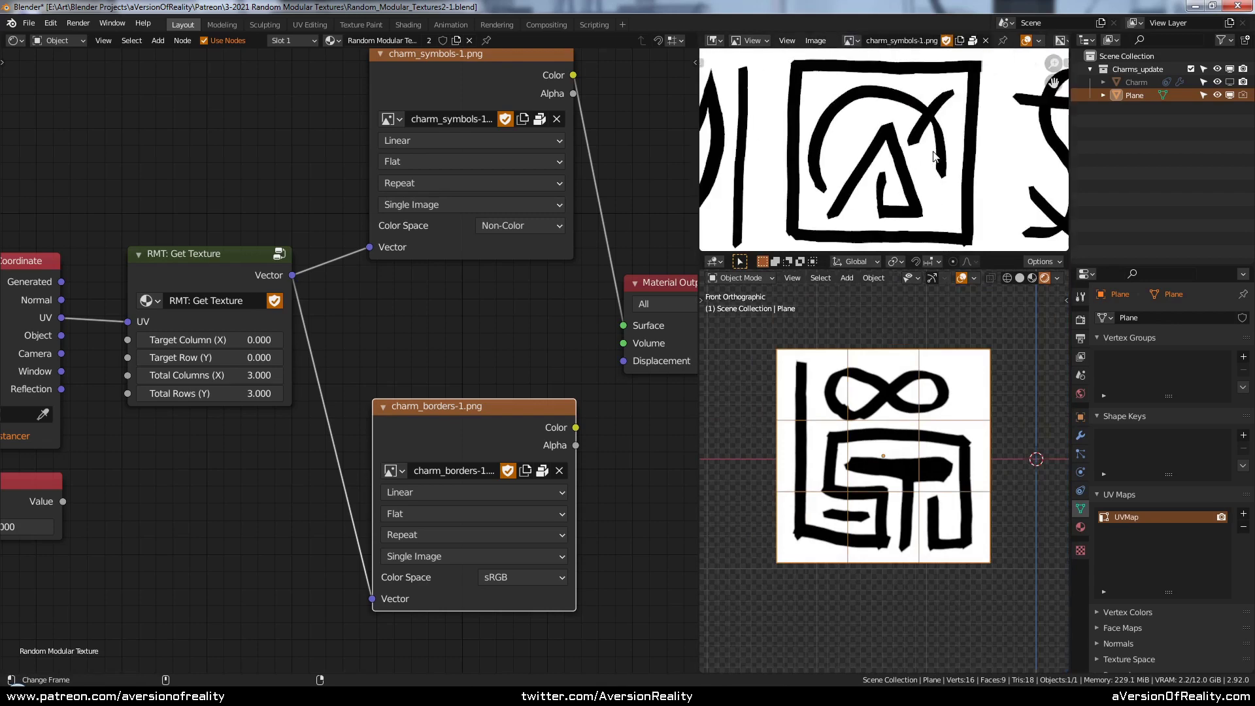
scroll(933, 156, down, 3)
drag(913, 255, 913, 330)
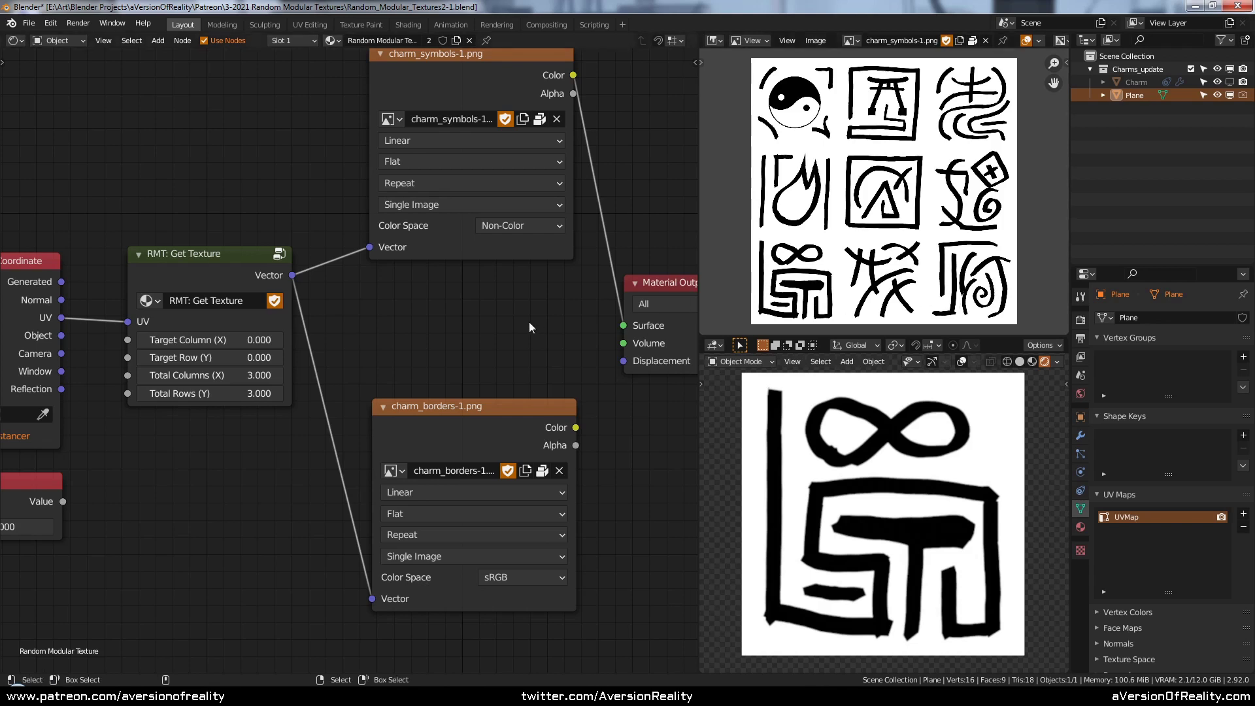
- Set Target Column (X) and Target Row (Y) to 1 on RMT: Get Texture and save the file
middle_drag(431, 309, 394, 319)
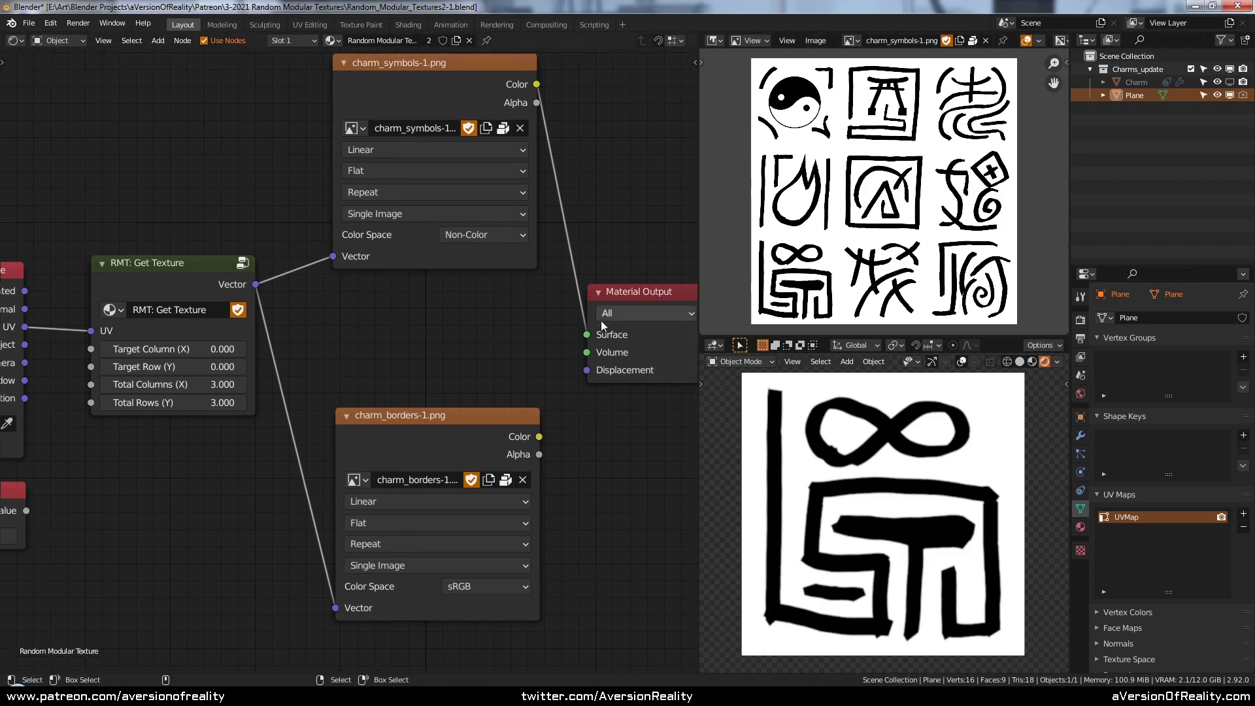
drag(630, 325, 629, 321)
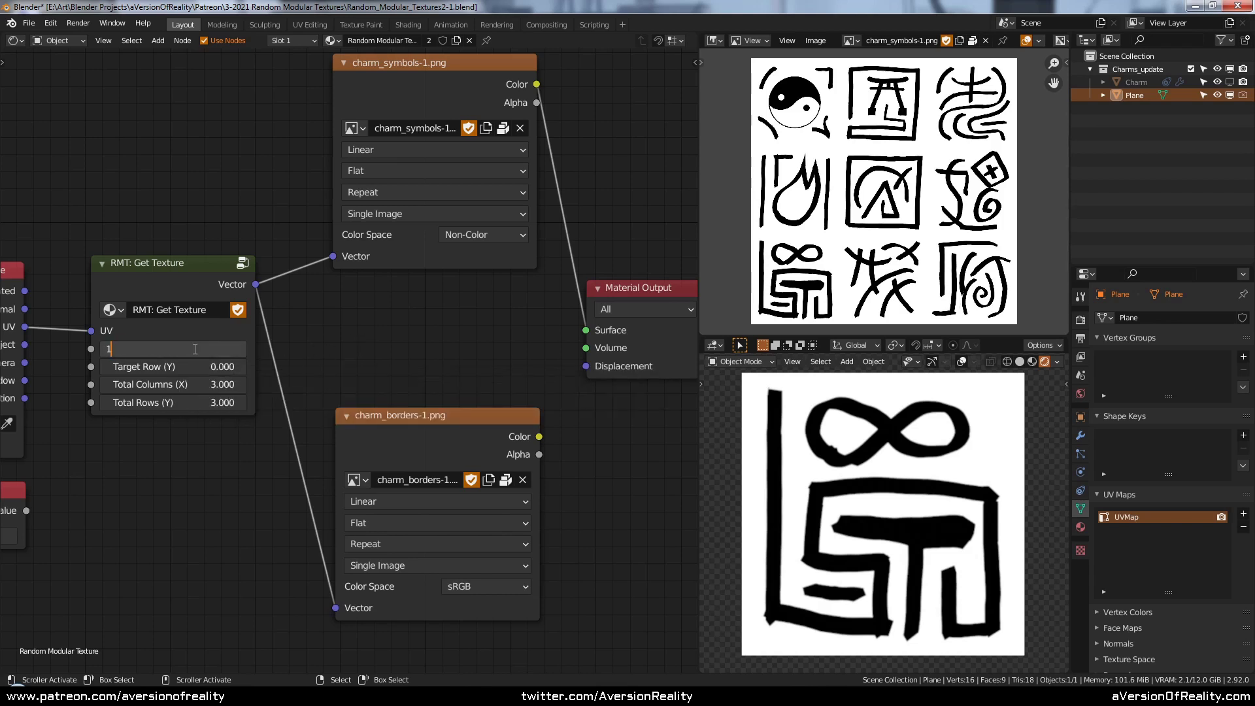
ctrl+scroll(194, 349, up, 1)
ctrl+scroll(196, 364, up, 1)
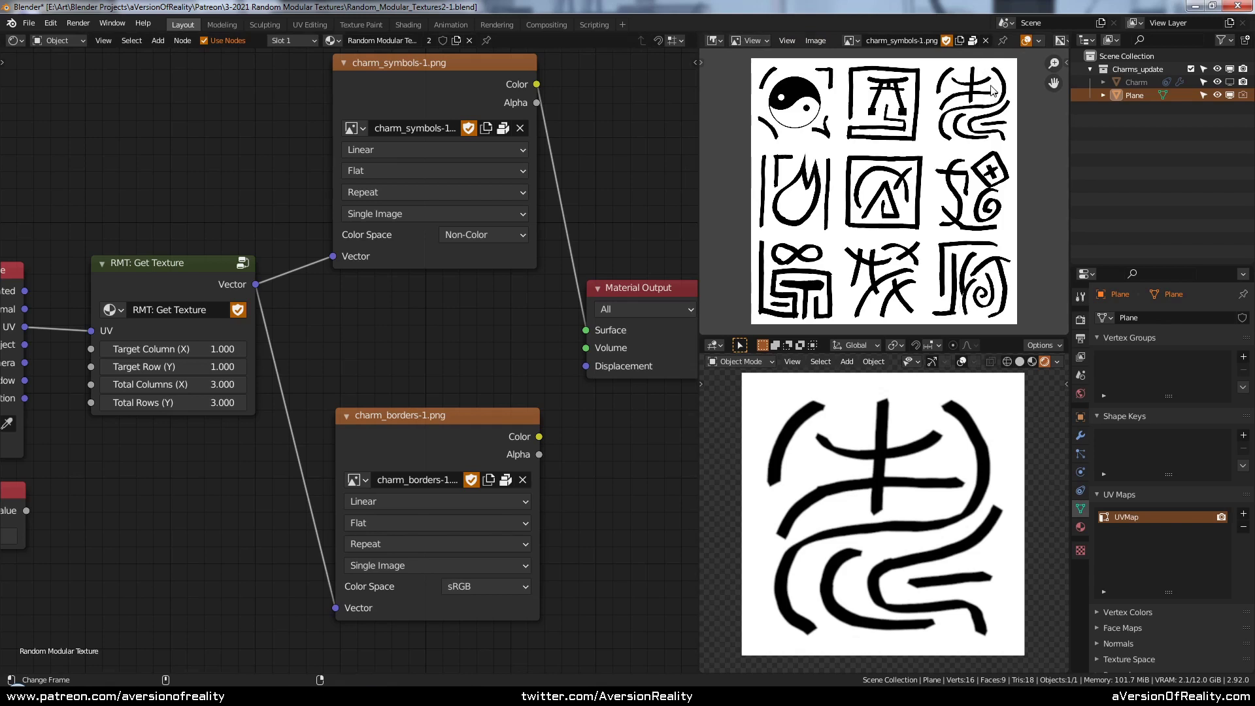
key(ctrl+s)
- Open the RMT: Get Texture group and move the Group Input and both Combine XYZ nodes farther from the Mapping node
click(165, 297)
key(Tab)
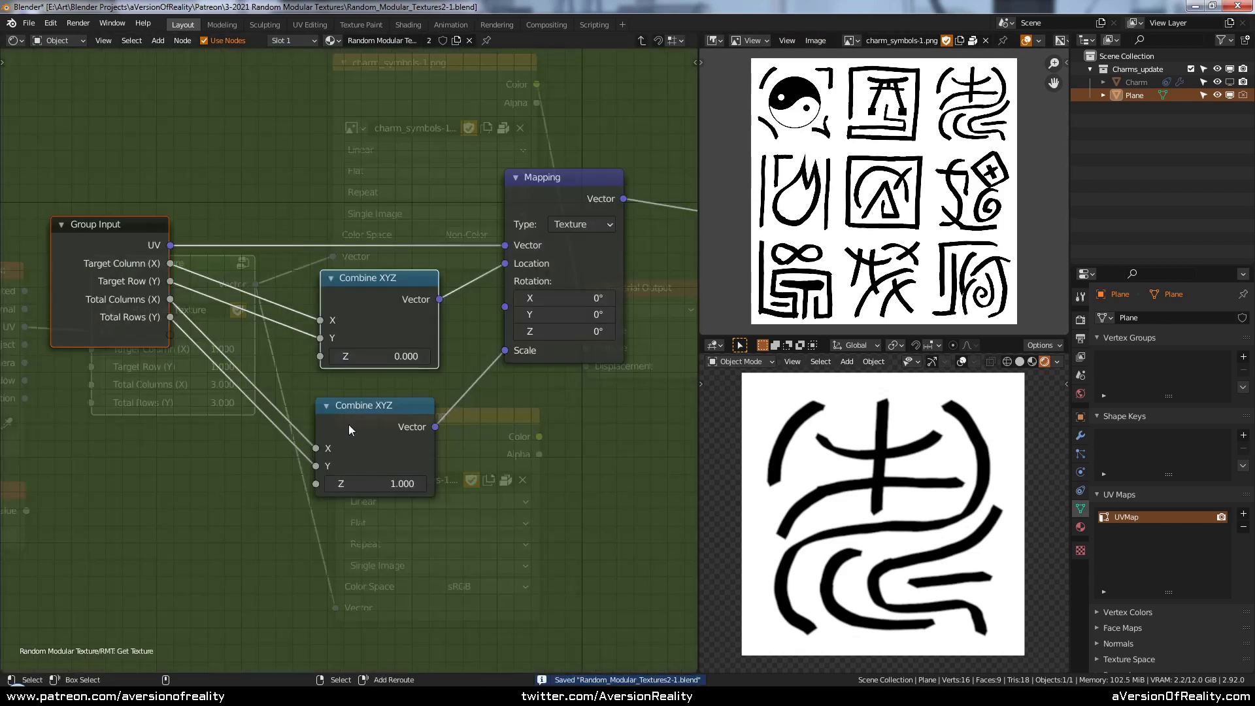
shift+click(349, 430)
key(g)
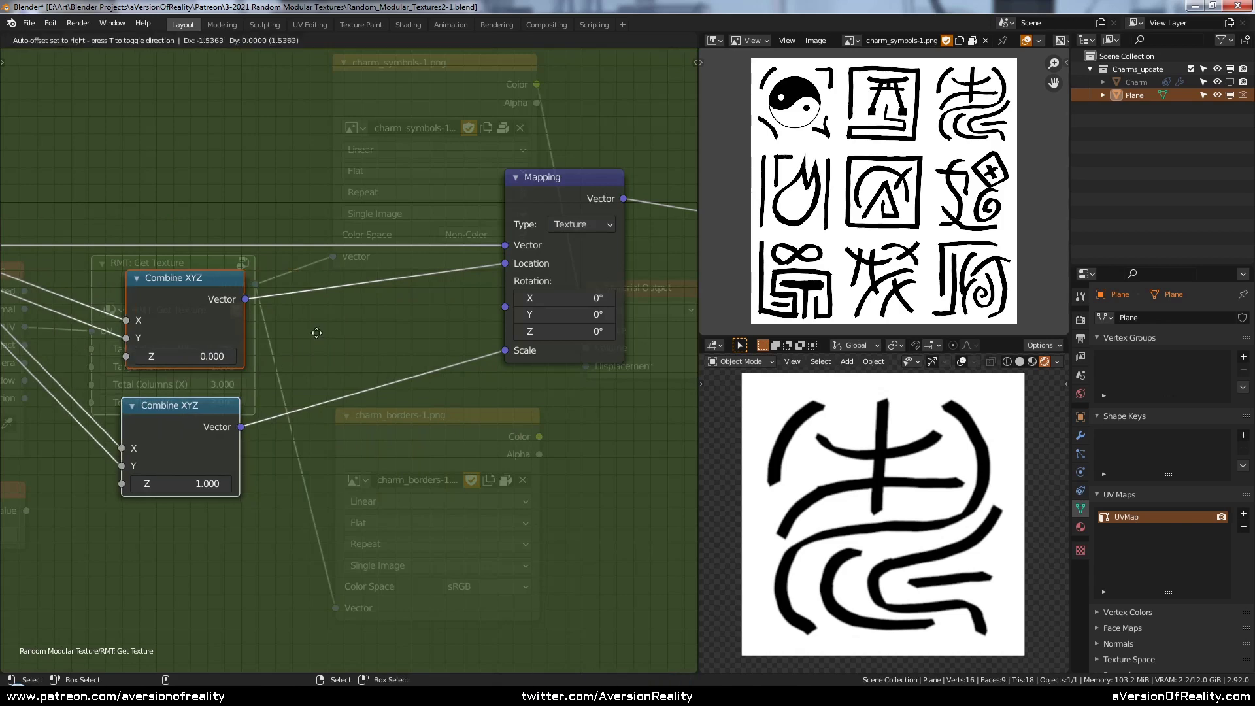
click(281, 349)
middle_drag(281, 349, 370, 323)
- Add a Vector Math node inside the group and set its operation to Scale
key(shift+a)
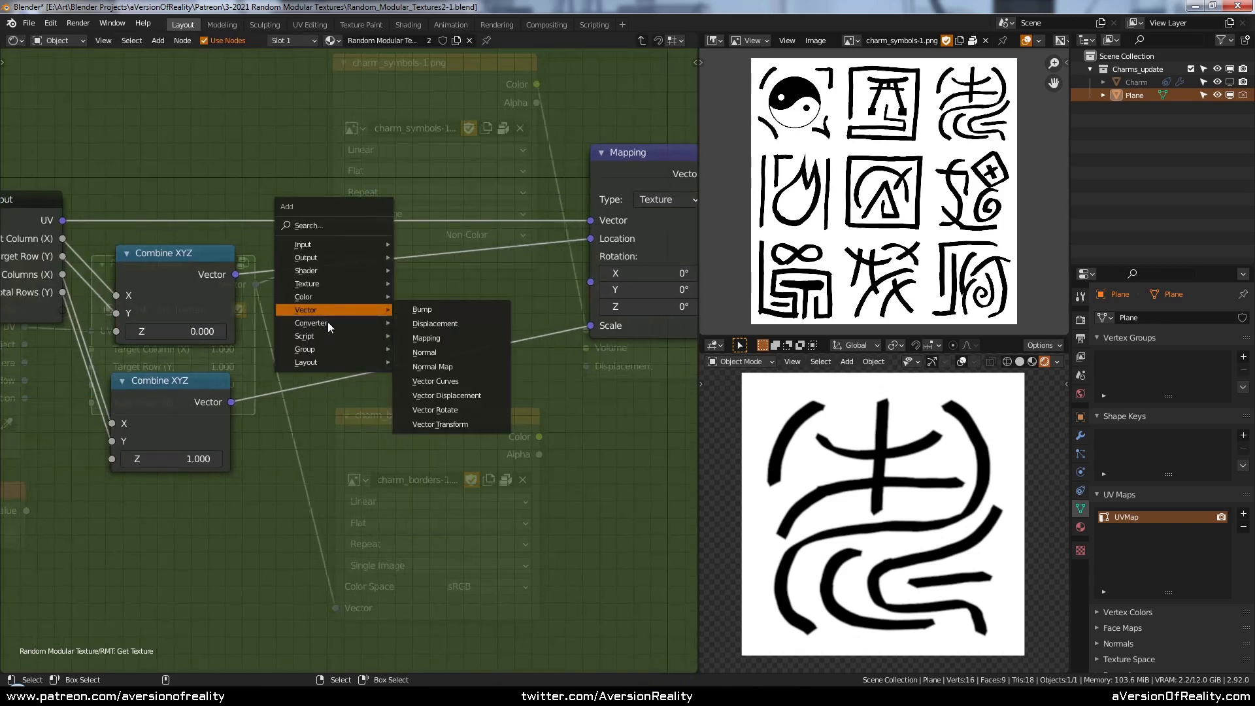
mouse_move(327, 321)
click(469, 523)
click(452, 451)
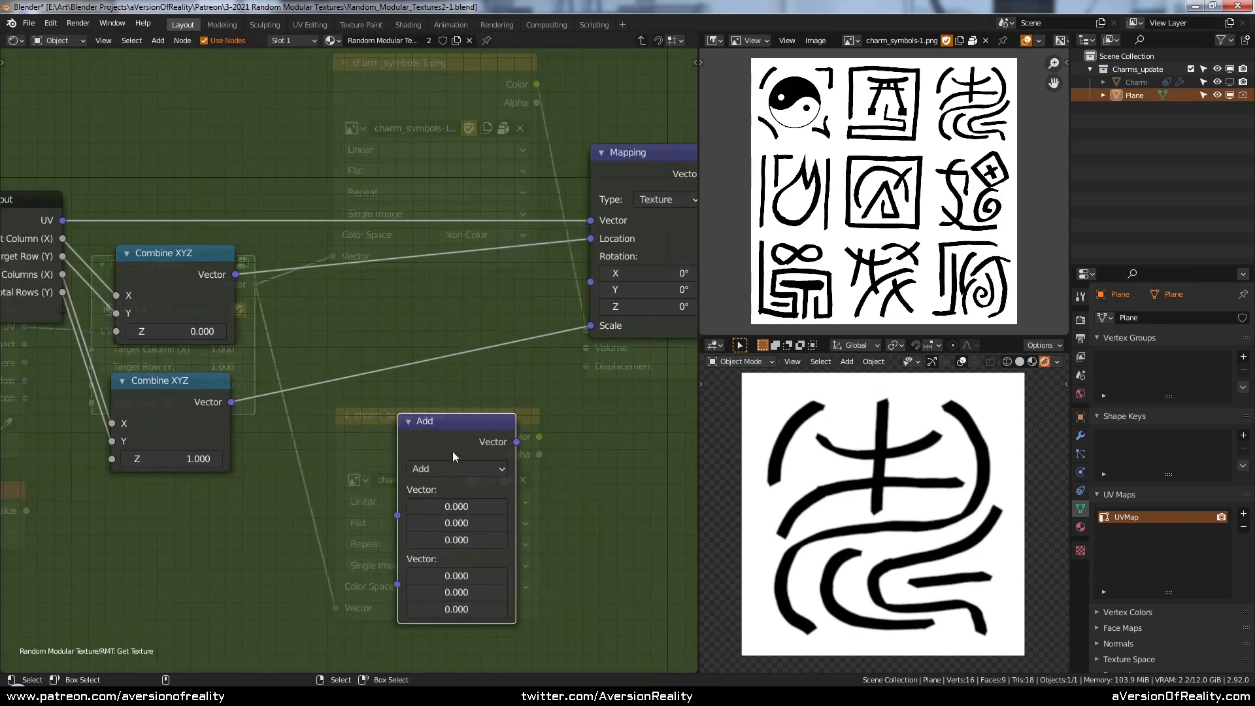
click(451, 468)
click(457, 255)
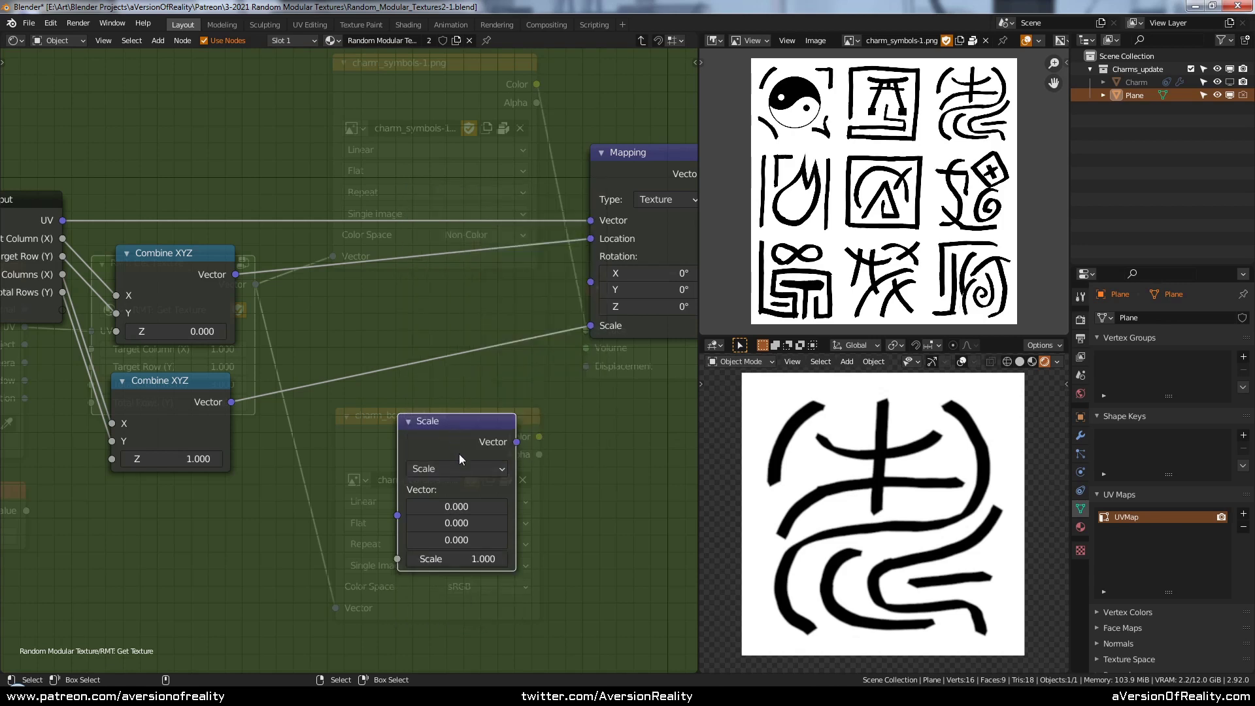
- Insert the Scale node between the upper Combine XYZ and Mapping Location, shift the lower Combine XYZ down, and set Scale to -1
drag(459, 454, 462, 267)
drag(197, 382, 218, 446)
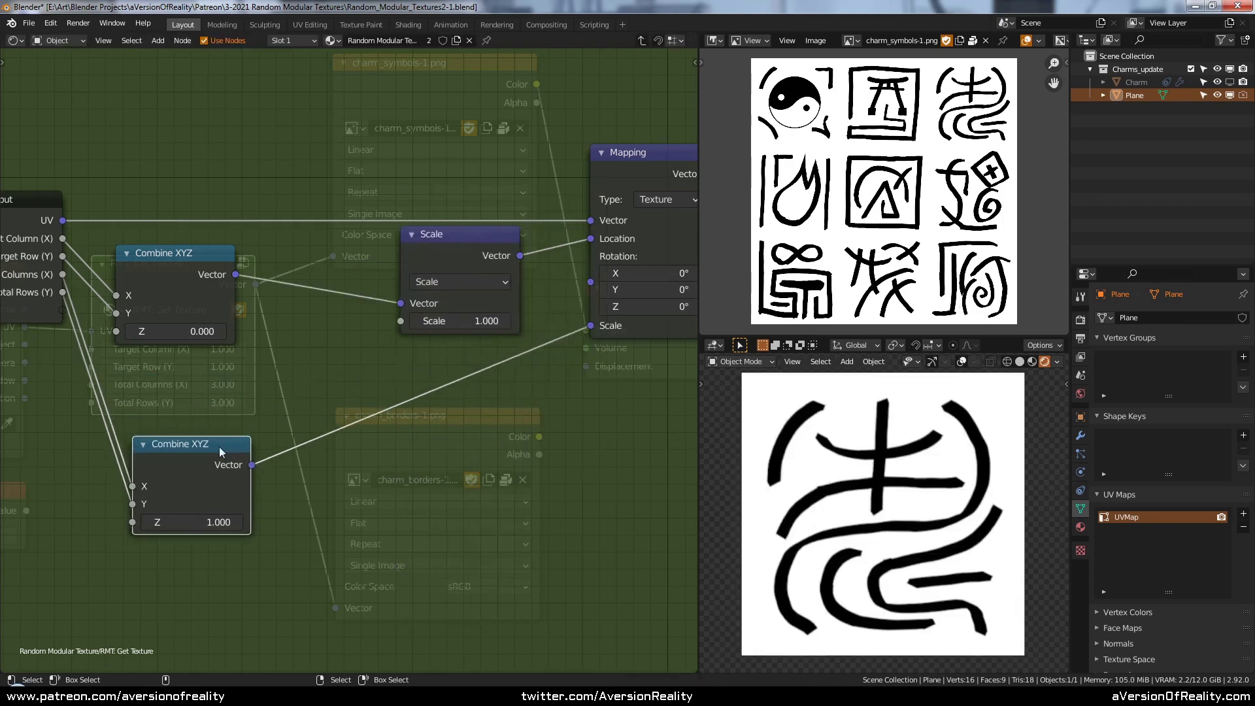
click(453, 321)
text(1.0)
key(Return)
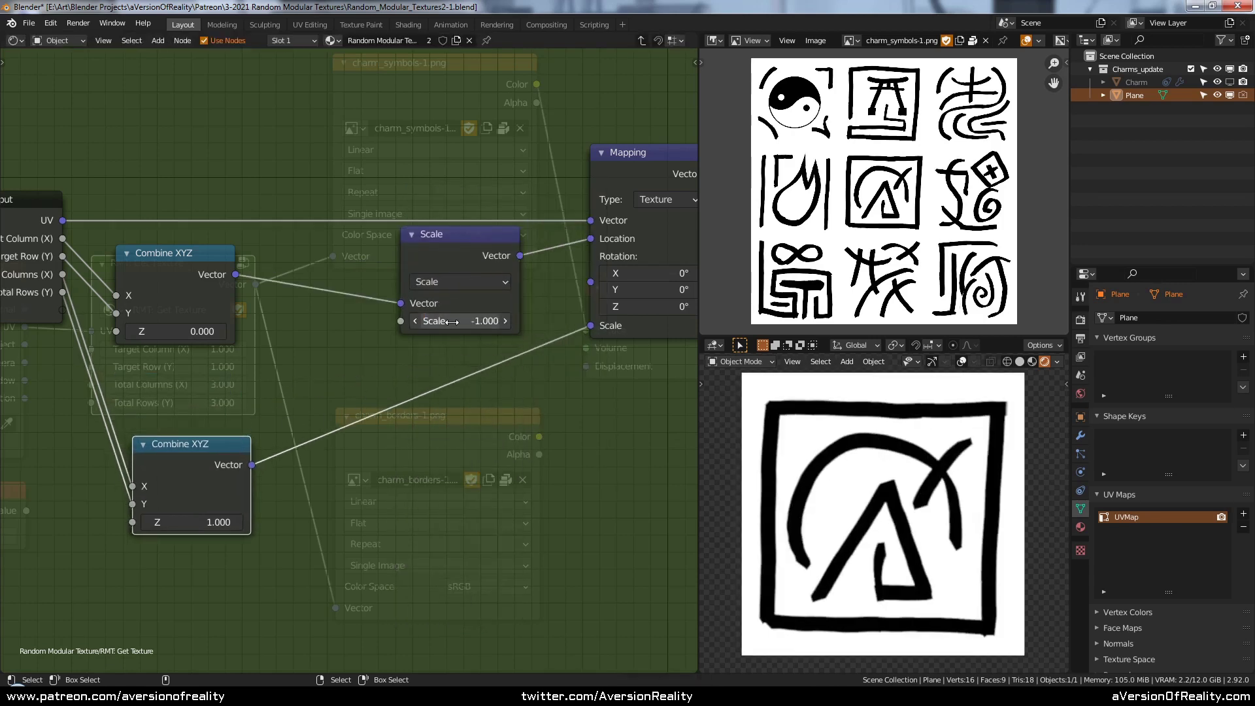
- Re-enter -1 as the Scale node's factor and leave the node group
click(472, 320)
text(-1.0)
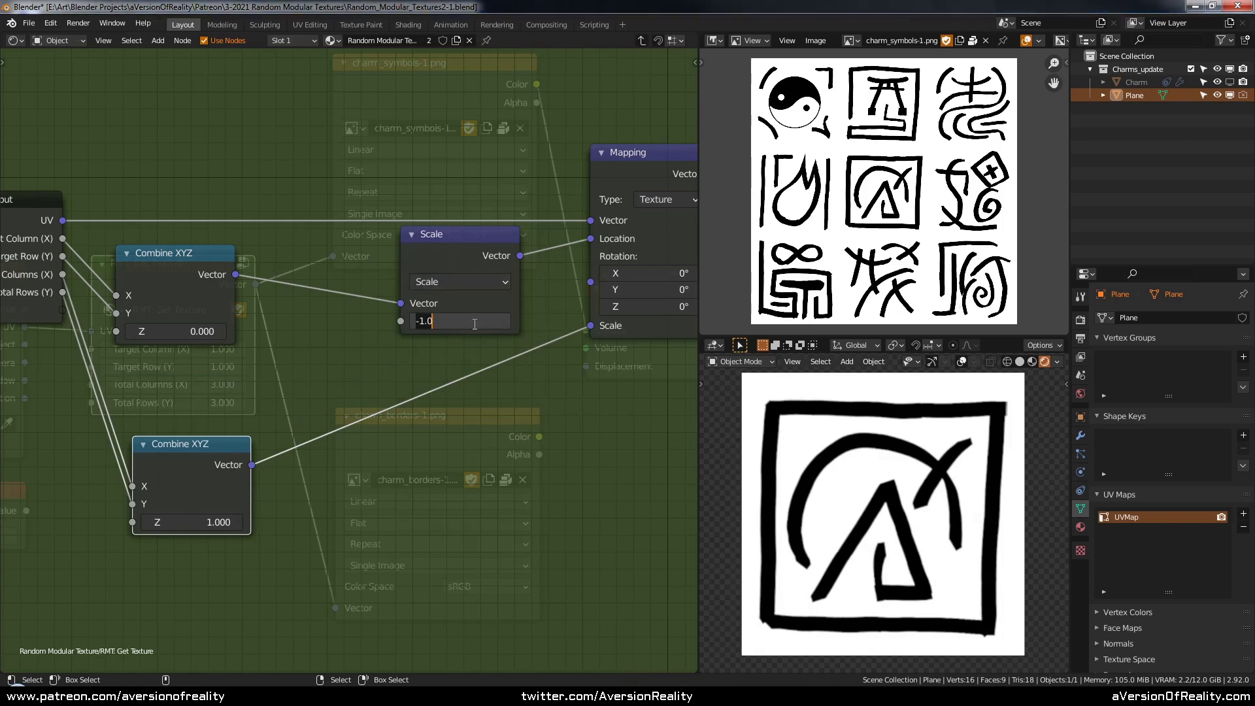
key(Return)
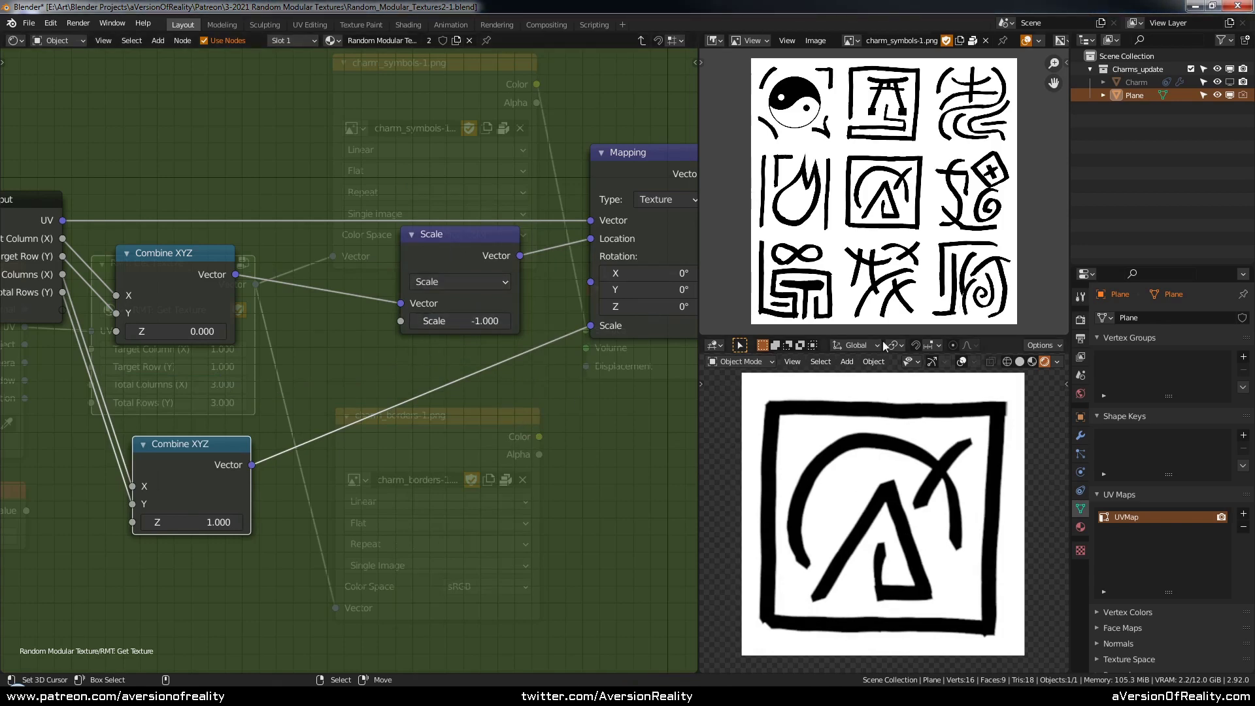
click(342, 339)
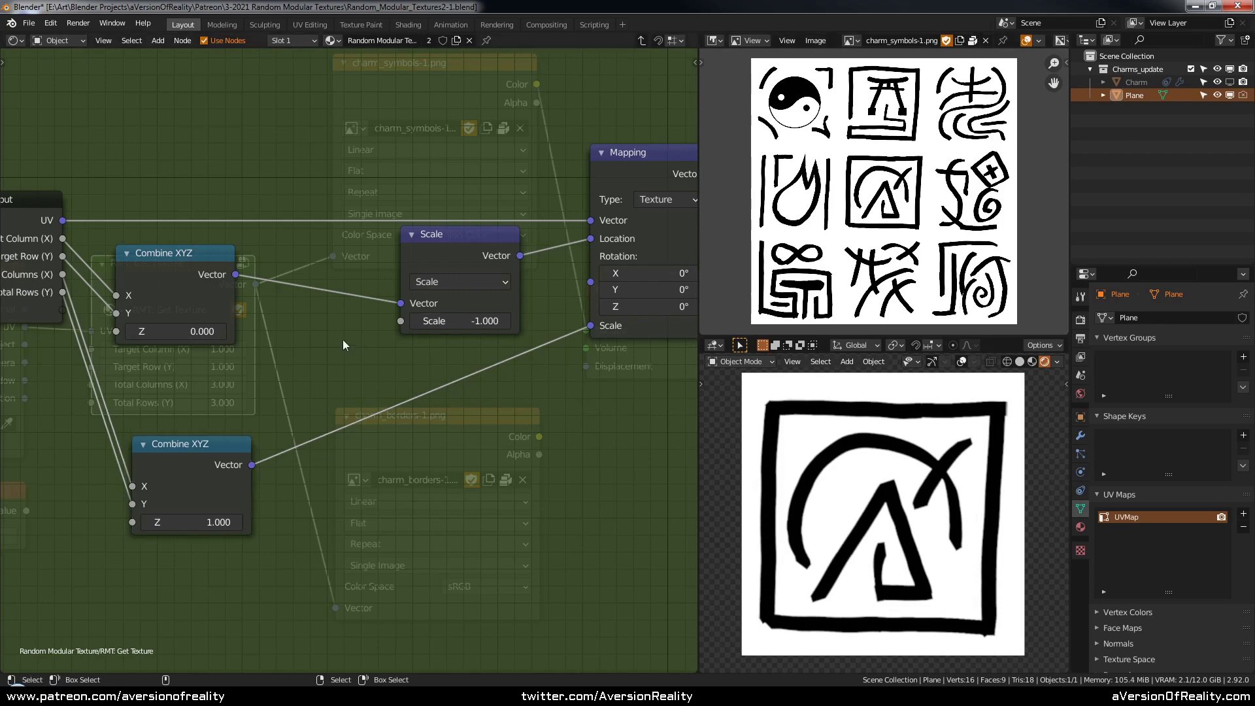
middle_drag(253, 281, 320, 285)
click(107, 257)
key(Tab)
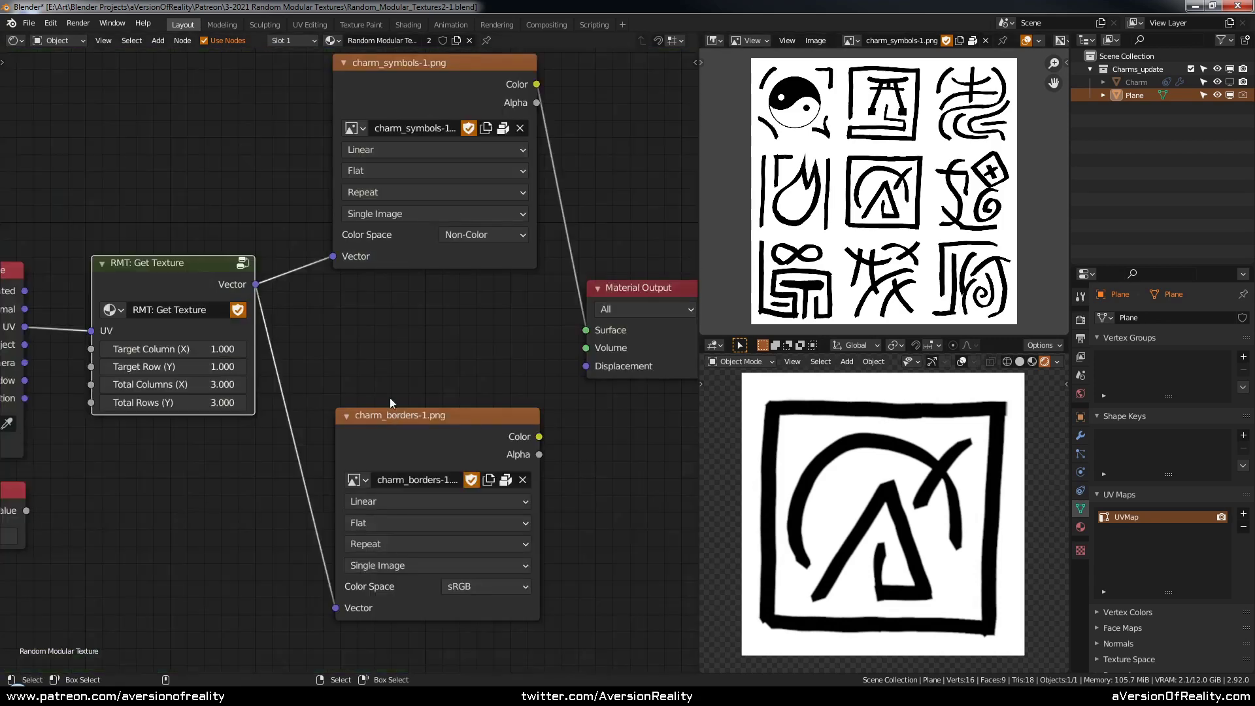
- Set Target Column (X) and Target Row (Y) to 0 on the RMT: Get Texture node
click(189, 349)
text(0)
key(Return)
click(193, 366)
text(0)
key(Return)
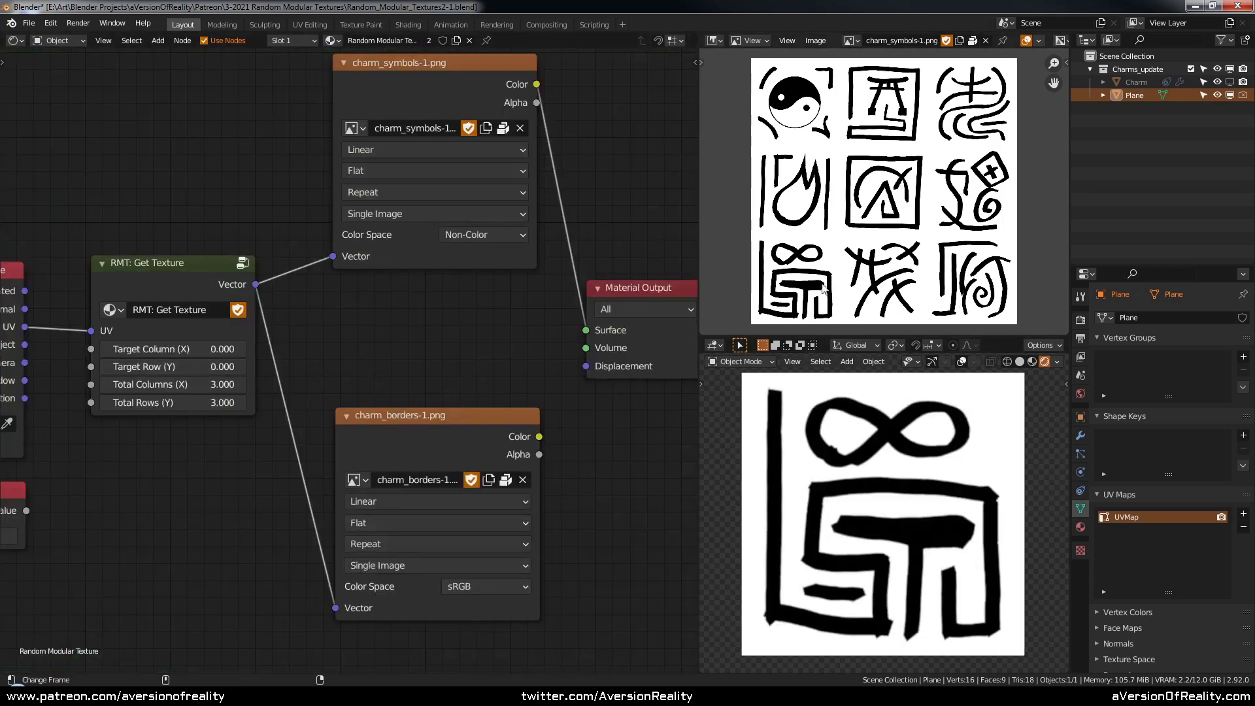
- Set Target Column (X) and Target Row (Y) to 1 on RMT: Get Texture and save the file
click(238, 349)
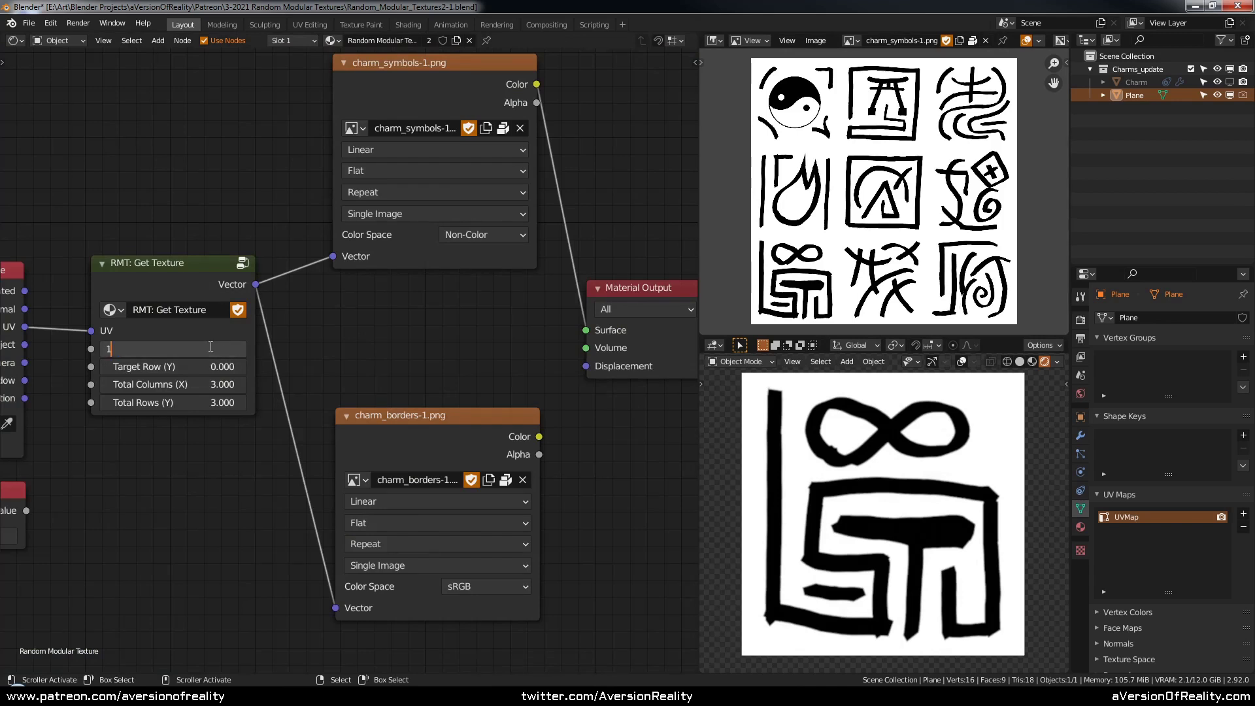
click(209, 362)
text(1)
key(Return)
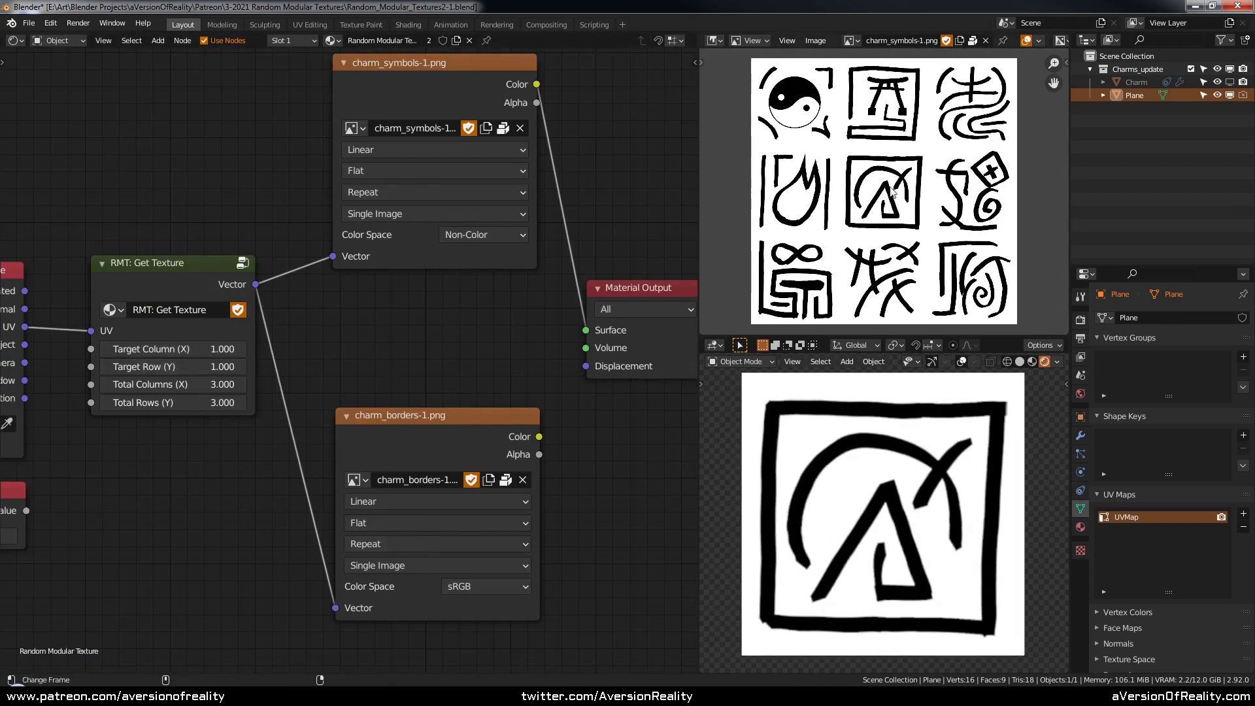
key(ctrl+s)
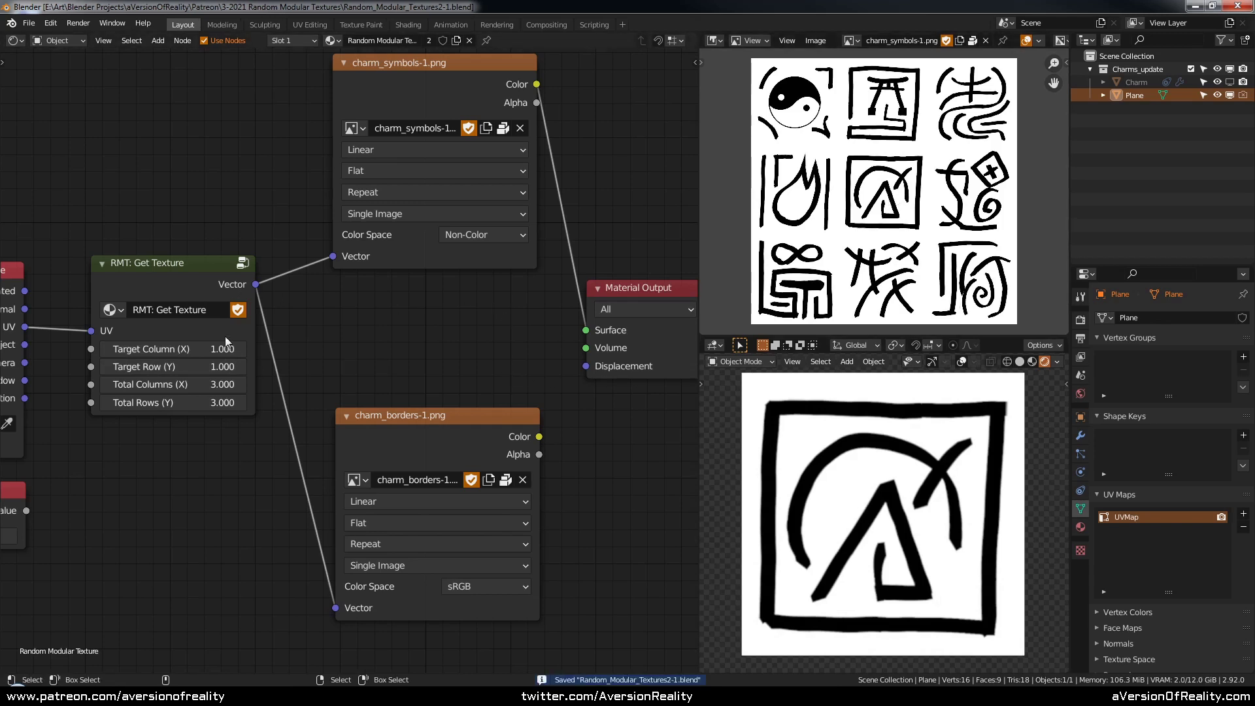
- Lower Target Column (X) in small steps to 0.2 to test fractional values, and reset it to 1
click(105, 348)
click(105, 348)
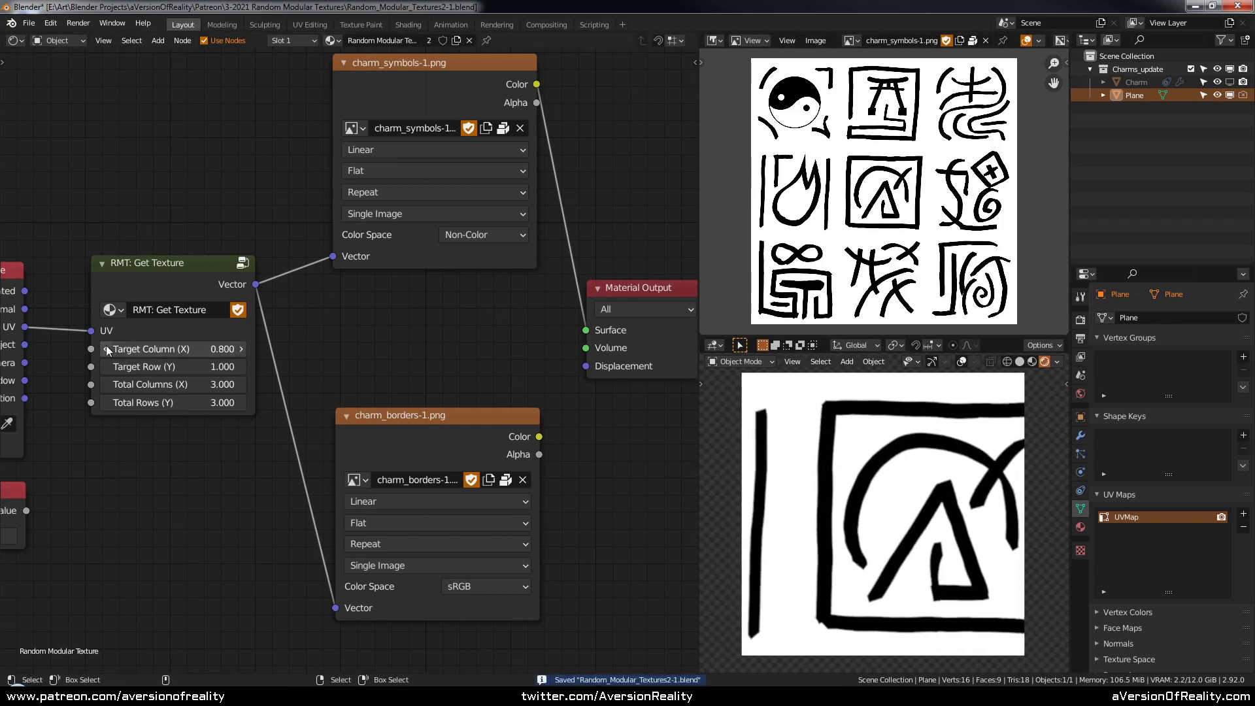
click(105, 348)
click(105, 348)
click(105, 349)
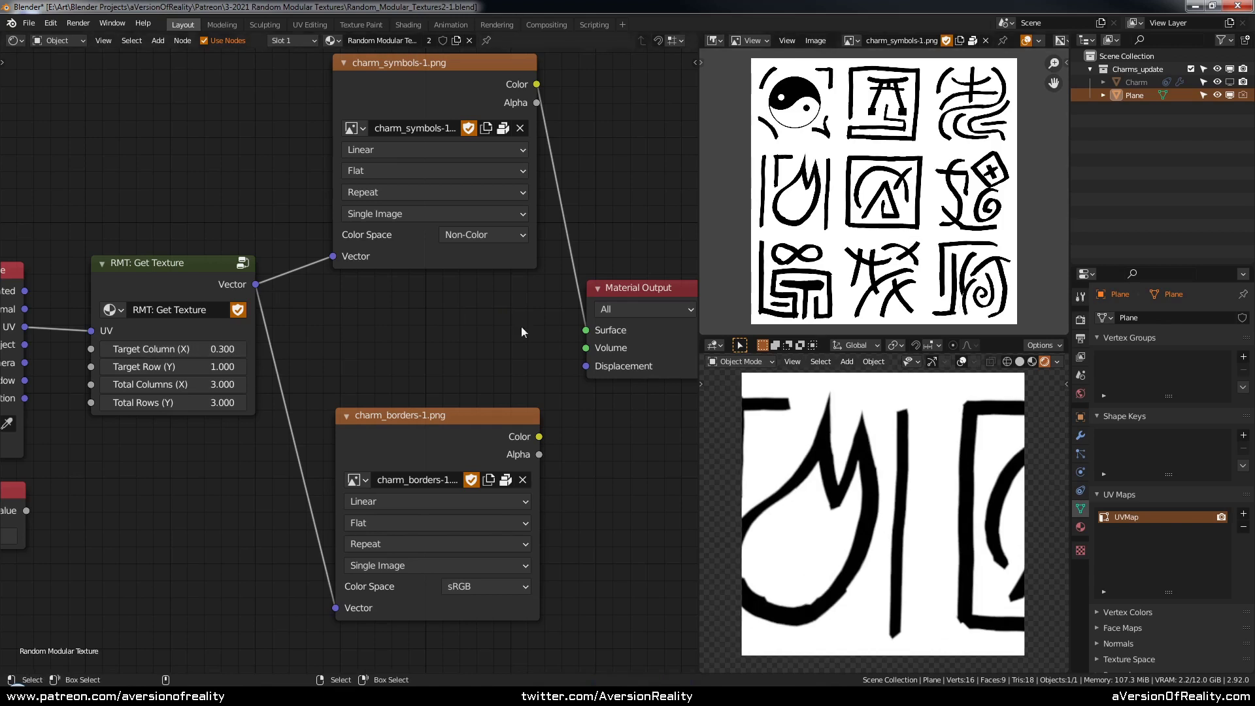
click(105, 348)
click(106, 348)
click(106, 349)
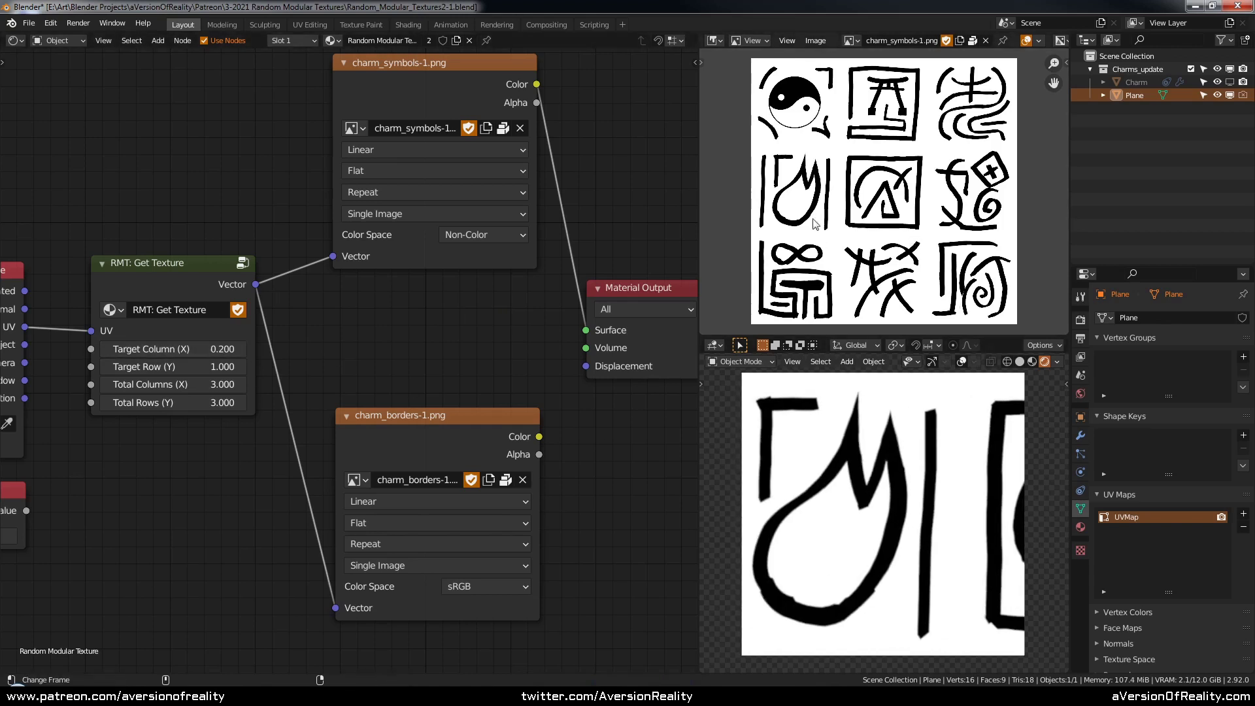
click(217, 349)
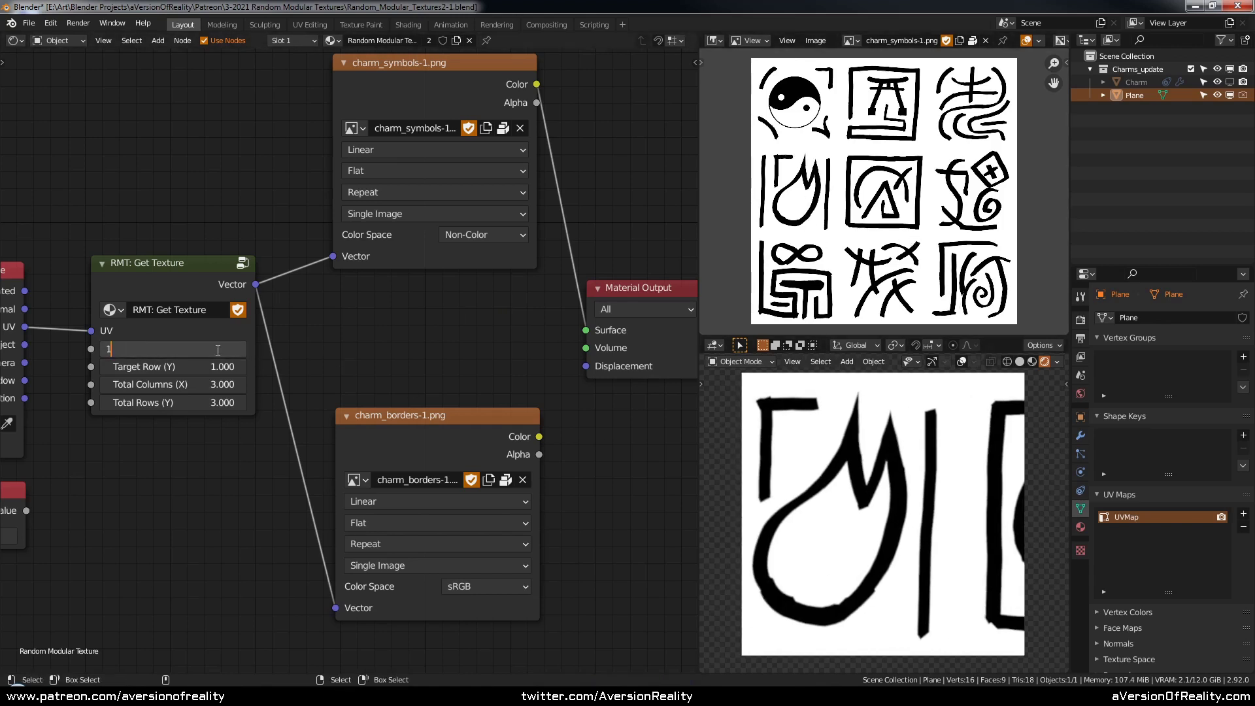
text(1)
key(Return)
- Open the RMT: Get Texture group and spread the Scale node and both Combine XYZ nodes apart
click(214, 284)
key(Tab)
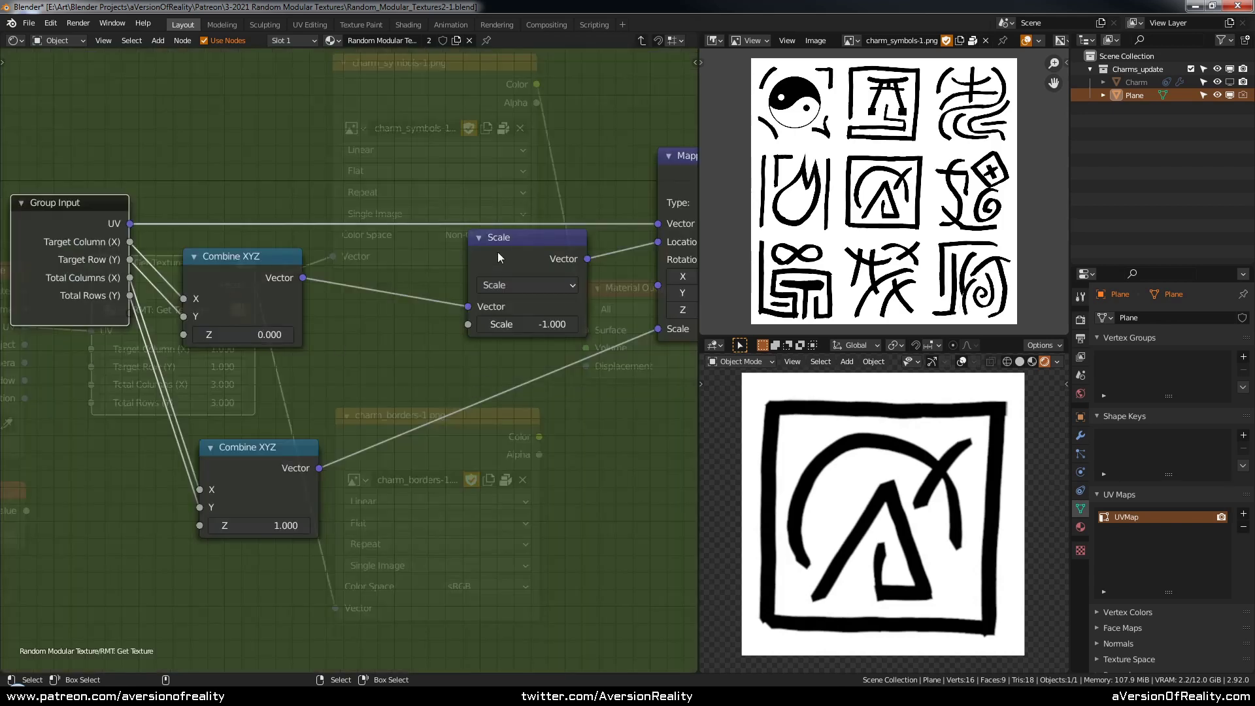
drag(498, 256, 528, 259)
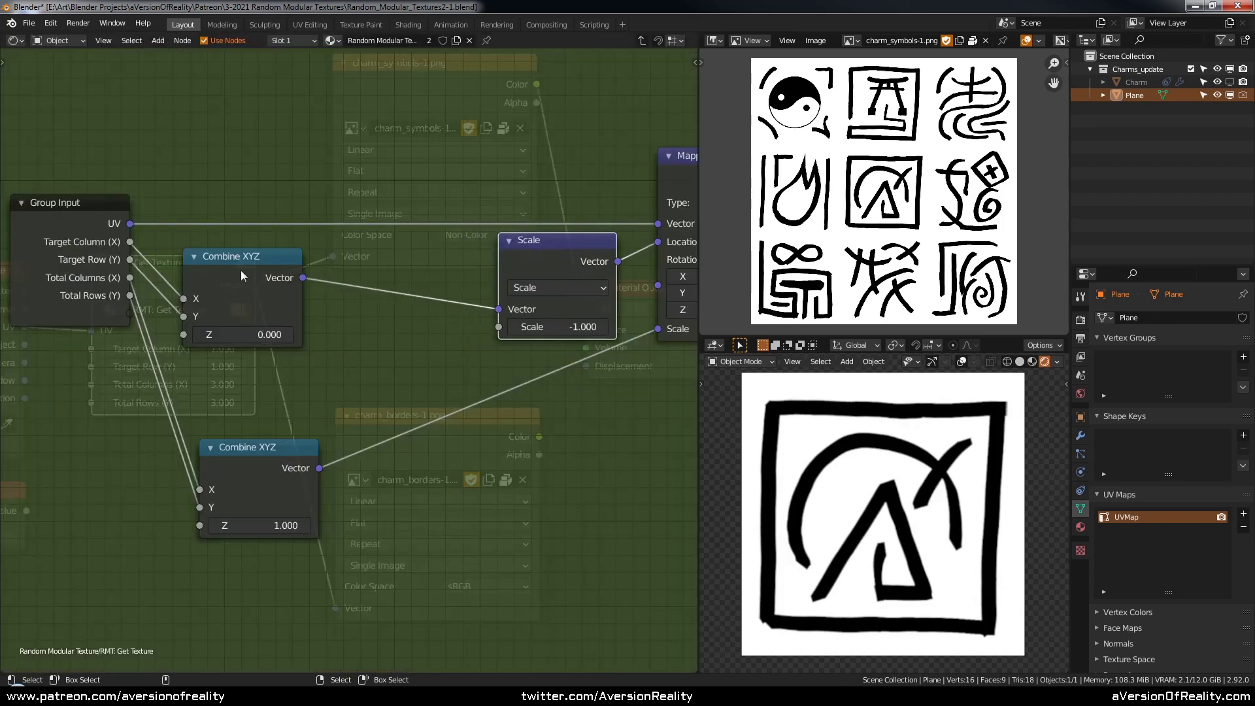
drag(240, 274, 234, 264)
drag(250, 454, 222, 461)
- Duplicate the Scale node, set the copy to Subtract, and insert it between the upper Combine XYZ and Scale
click(535, 264)
key(shift+d)
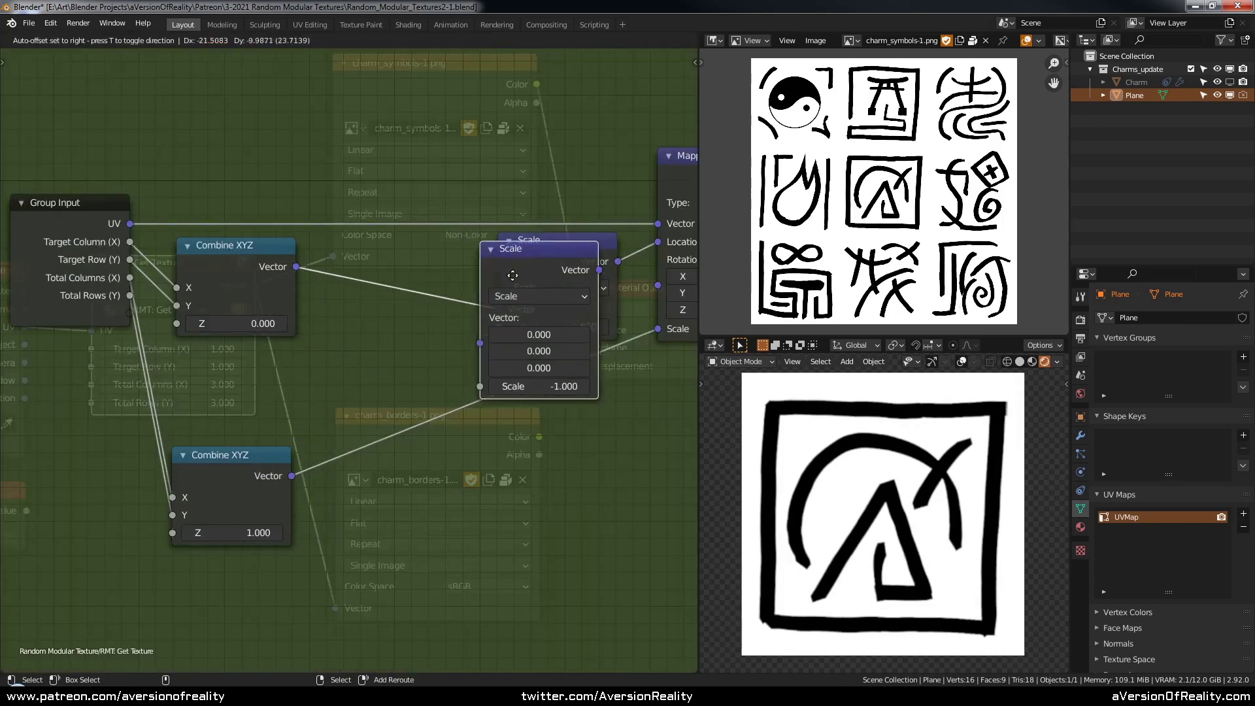
click(480, 492)
click(505, 514)
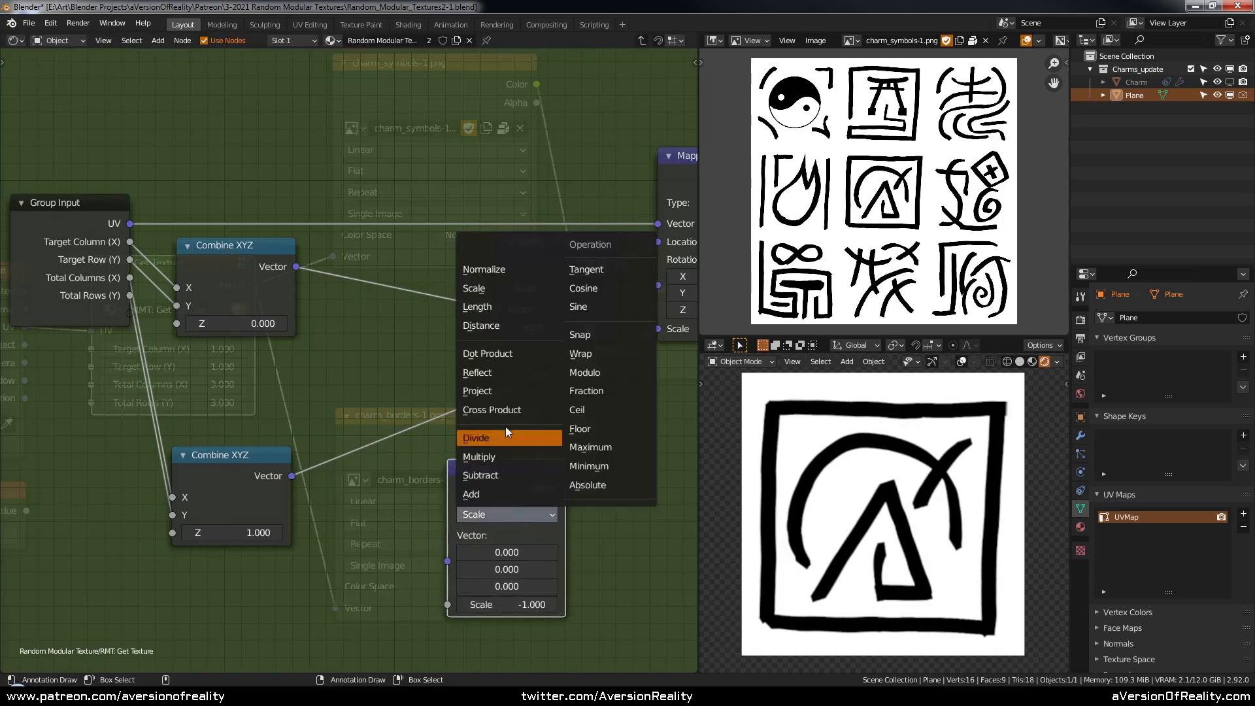
click(512, 475)
drag(503, 480, 401, 235)
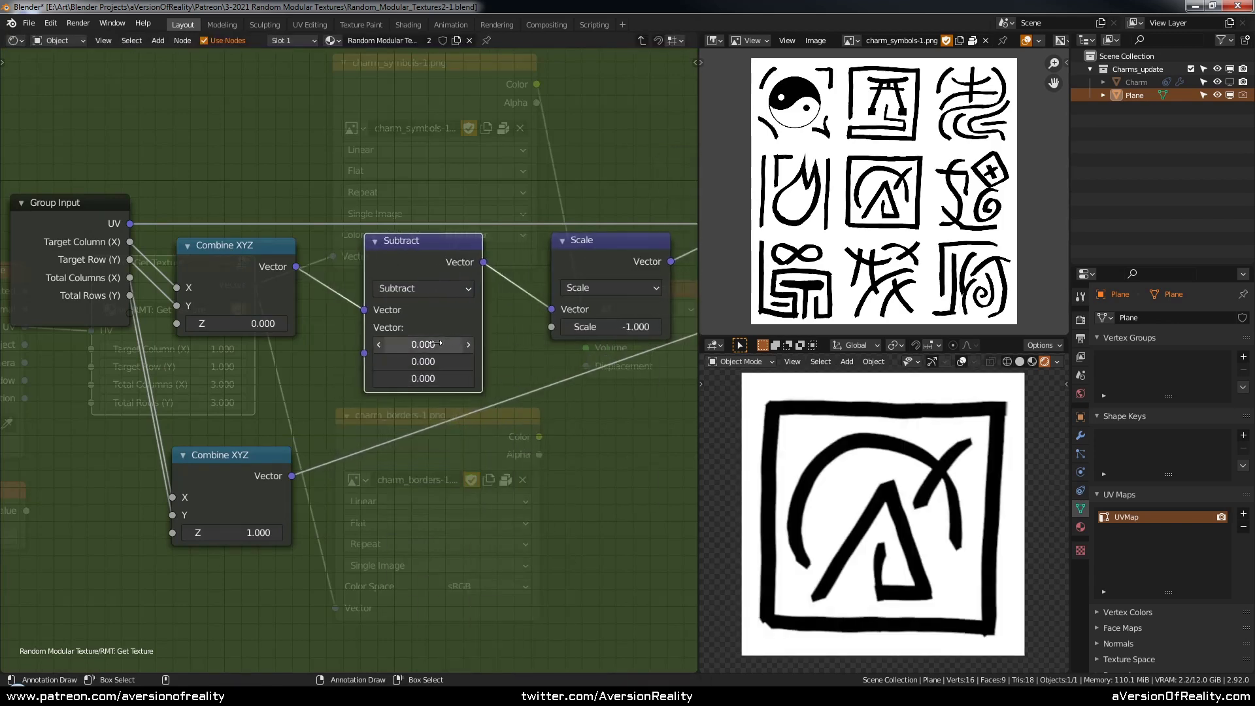
- Set the Subtract node's X and Y values to 1
click(436, 344)
text(1)
key(Return)
click(434, 361)
text(1)
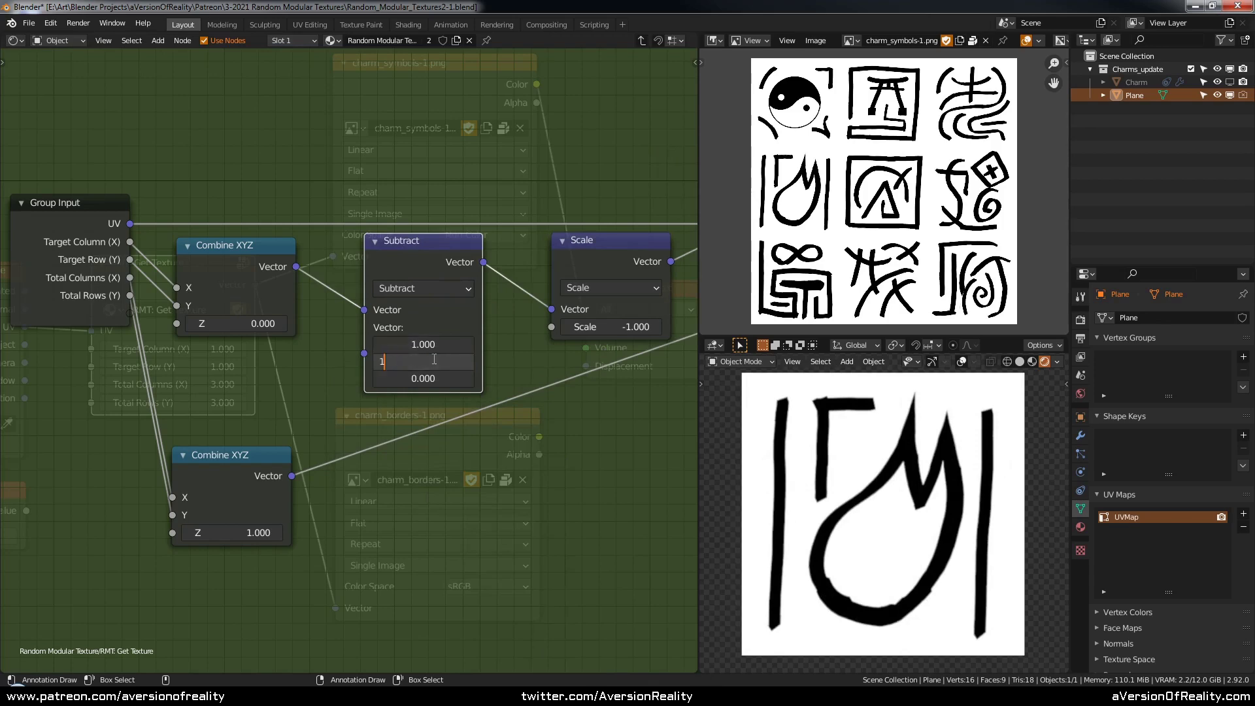
key(Return)
- Move Subtract closer to the upper Combine XYZ and shift the lower Combine XYZ toward the Mapping node
drag(438, 270, 405, 269)
drag(243, 455, 330, 477)
scroll(441, 383, down, 2)
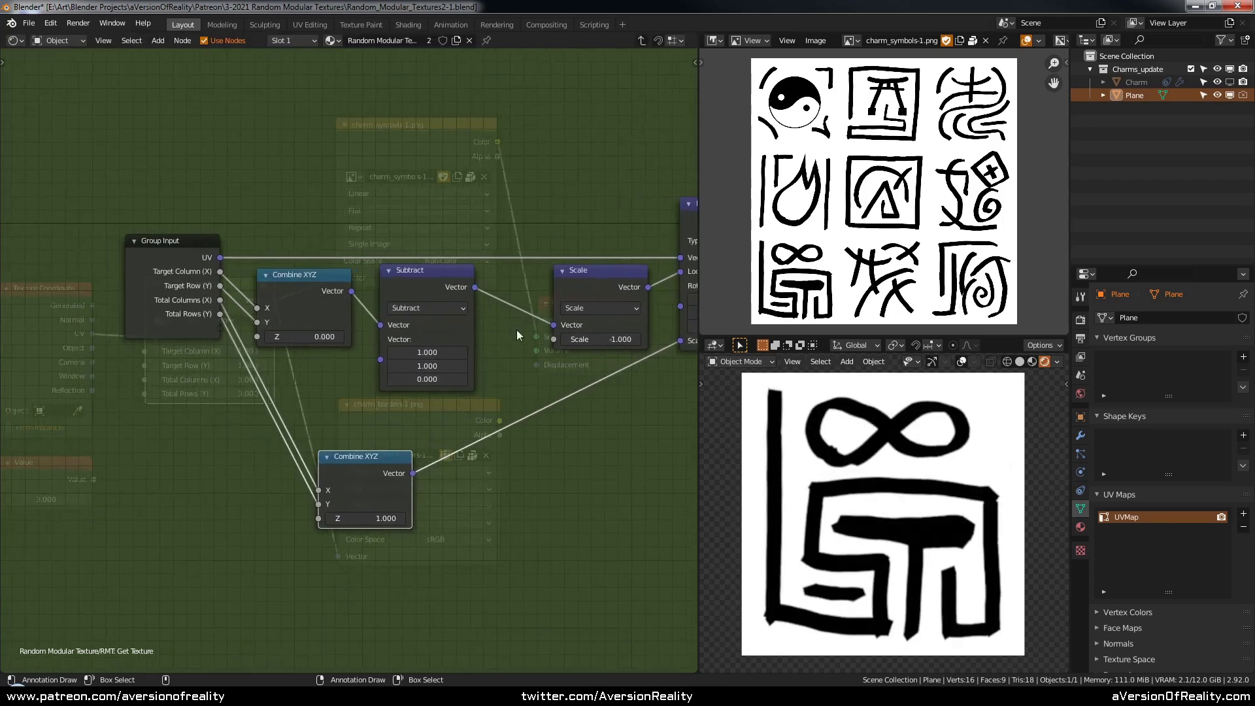
middle_drag(516, 334, 328, 301)
middle_drag(373, 374, 536, 422)
- Duplicate Group Input above the nodes, link its UV to Mapping Vector, and tidy the original Group Input and Scale positions
key(shift+d)
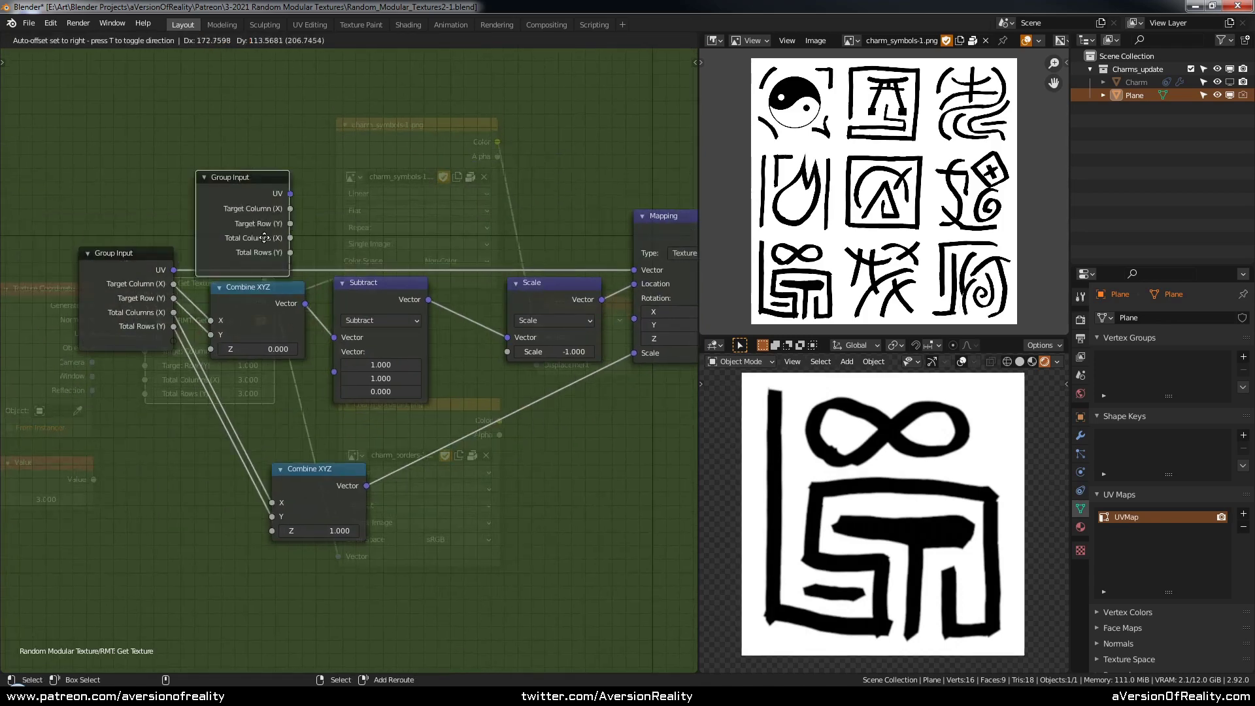
click(456, 105)
drag(504, 100, 633, 269)
drag(131, 254, 101, 388)
drag(535, 292, 482, 298)
drag(481, 178, 486, 155)
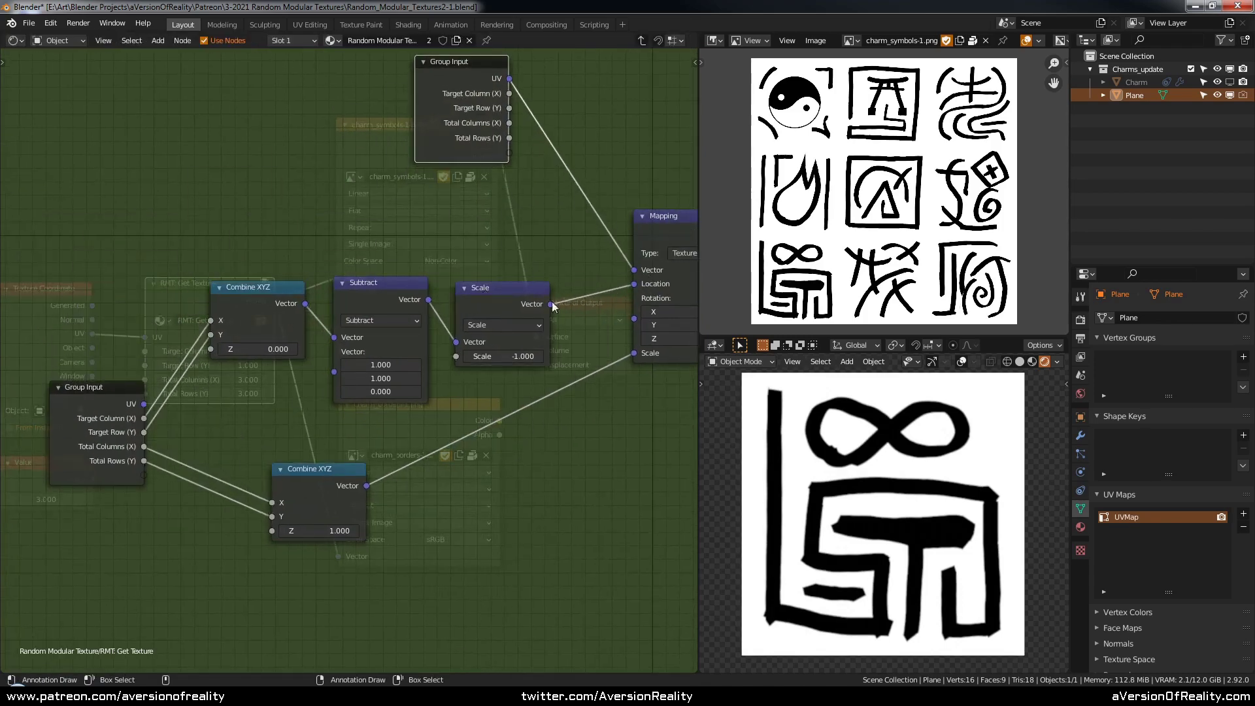
- Leave the group and set Target Column (X) and Target Row (Y) to 2 on RMT: Get Texture
middle_drag(335, 358, 293, 334)
key(Tab)
scroll(297, 448, up, 1)
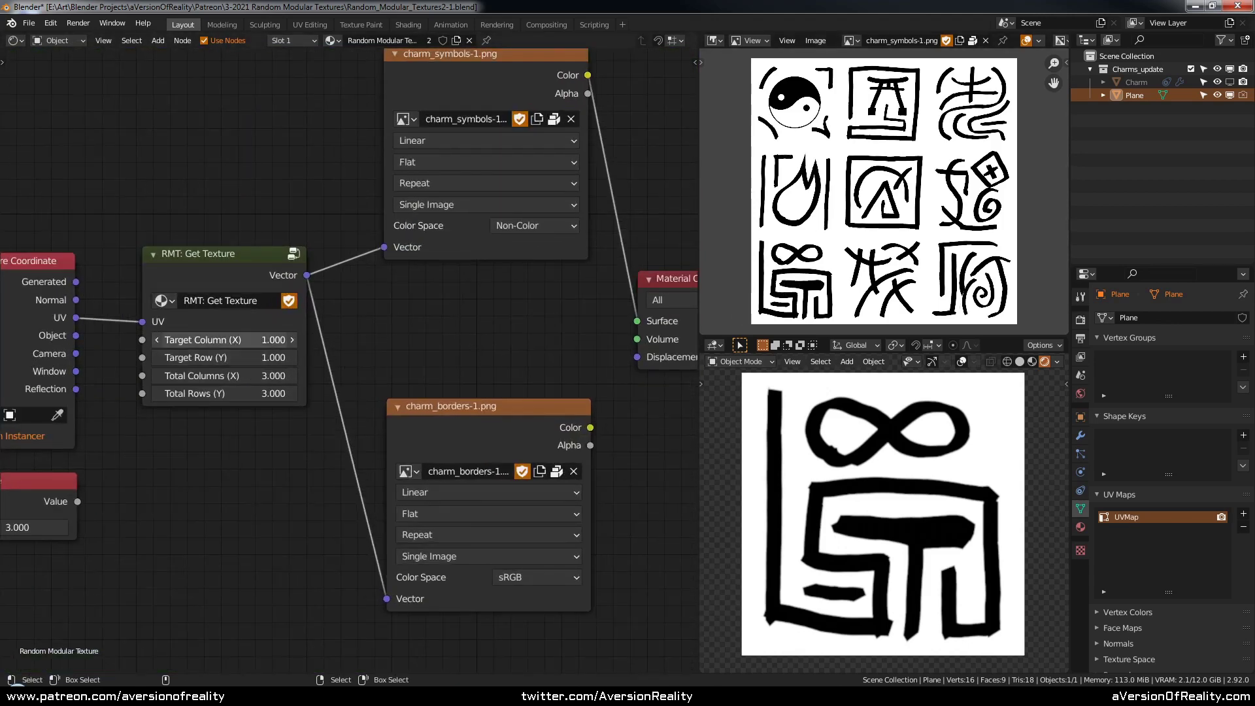
click(253, 340)
text(2)
key(Return)
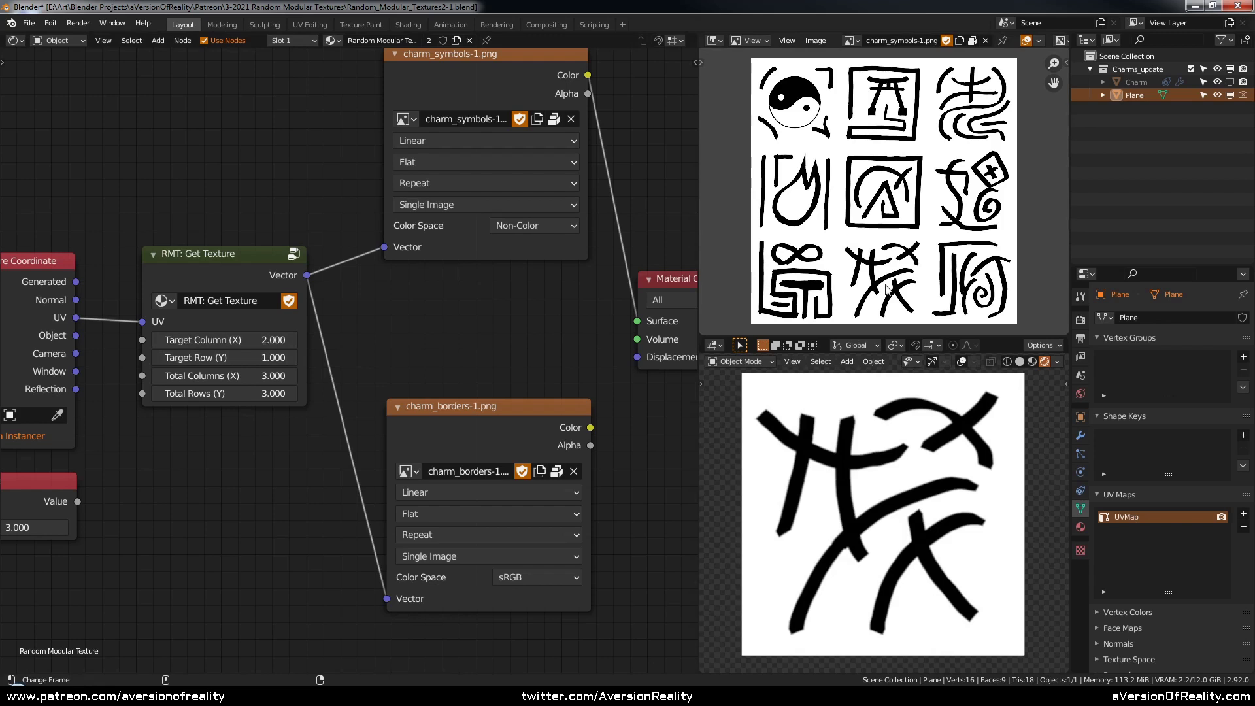
click(253, 358)
text(2)
key(Return)
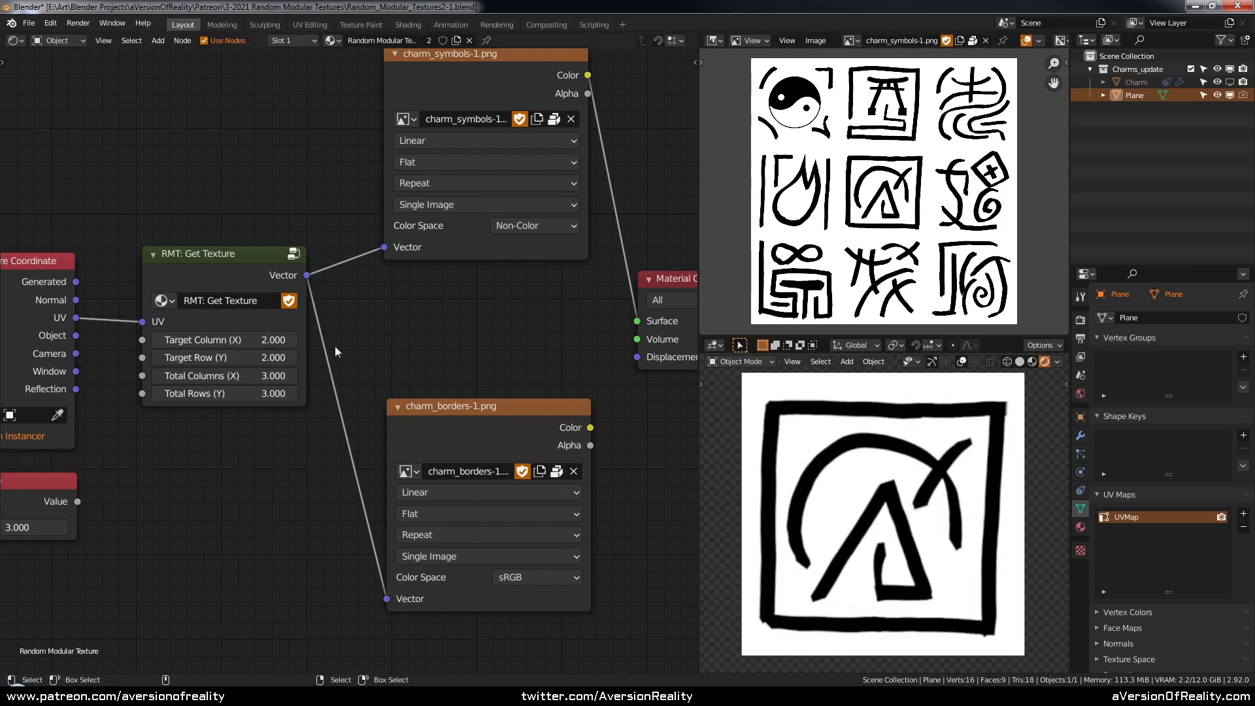
- Set Target Column (X) to 3 and adjust it in small steps to a fractional 3.3
click(262, 339)
text(3)
key(Return)
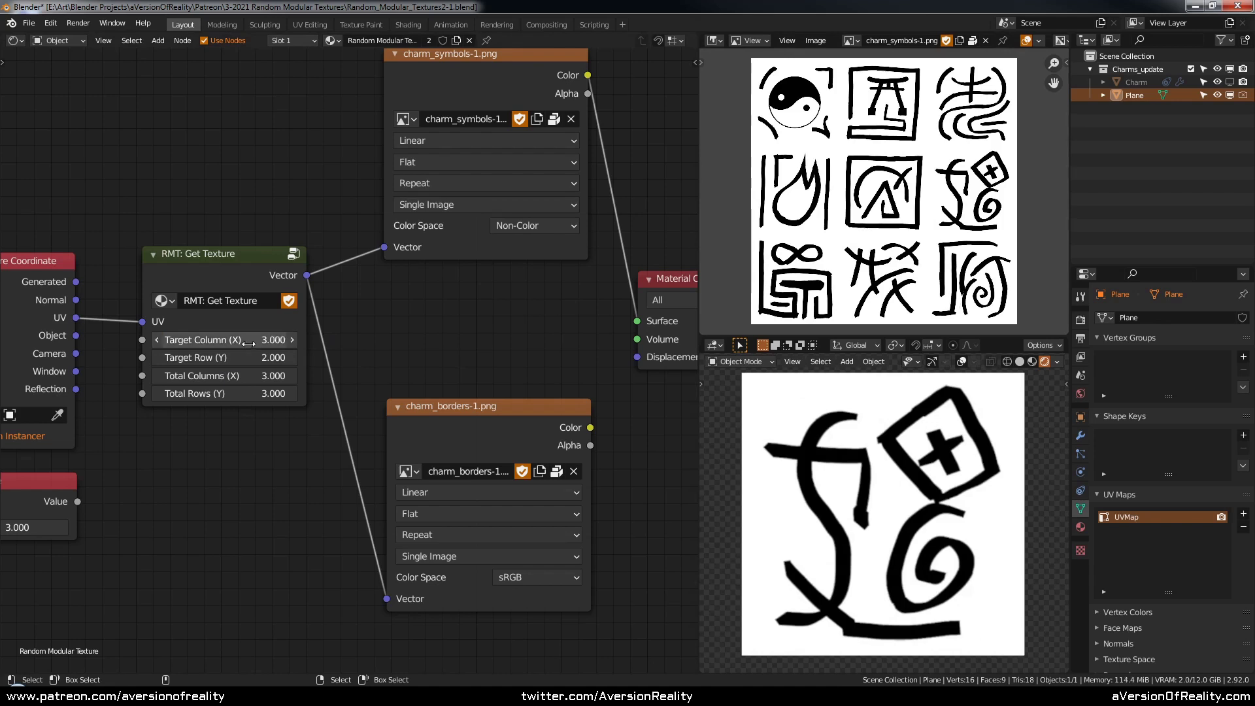
click(293, 339)
click(293, 340)
click(293, 340)
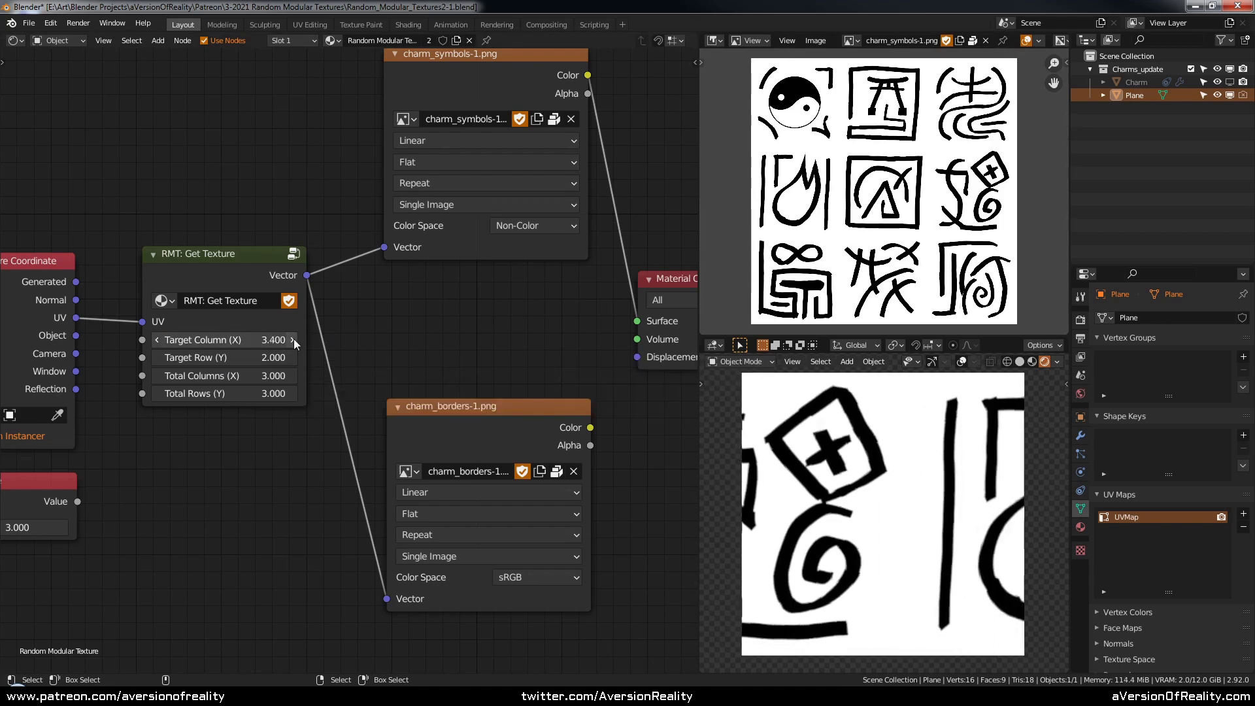
click(292, 340)
click(157, 341)
click(157, 340)
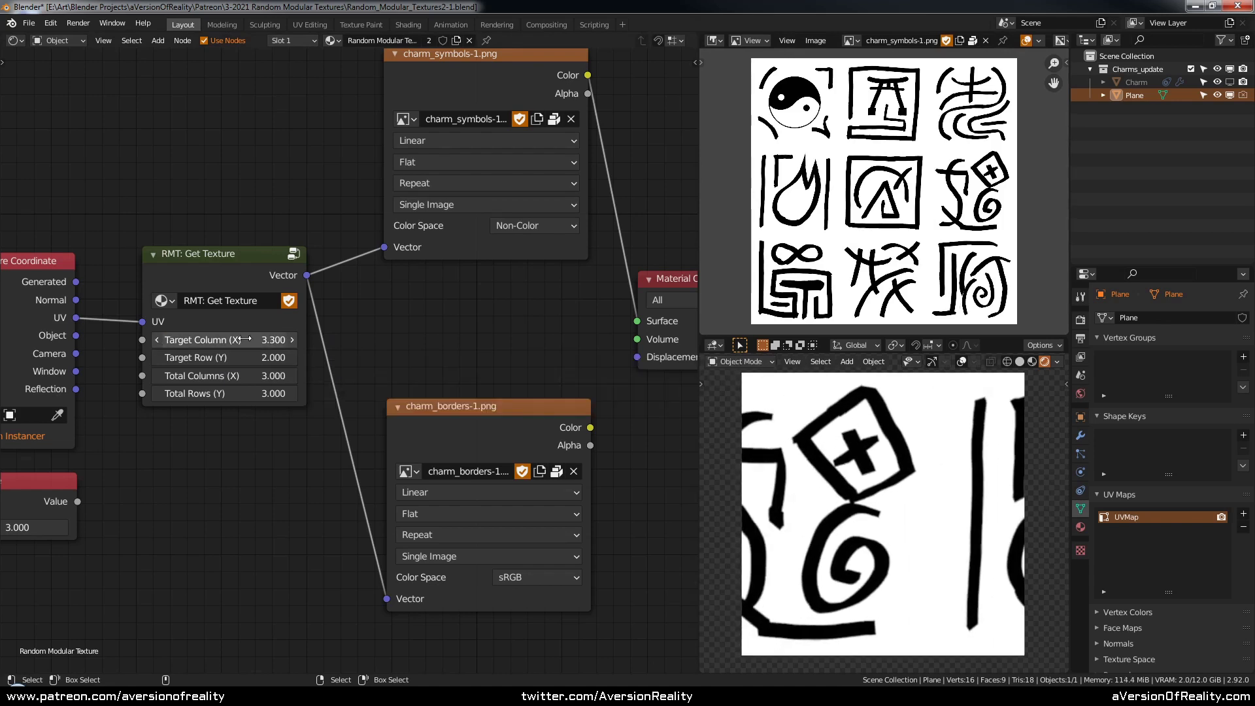
- Open the RMT: Get Texture group and move the original Group Input farther from the Combine XYZ nodes
click(268, 262)
key(Tab)
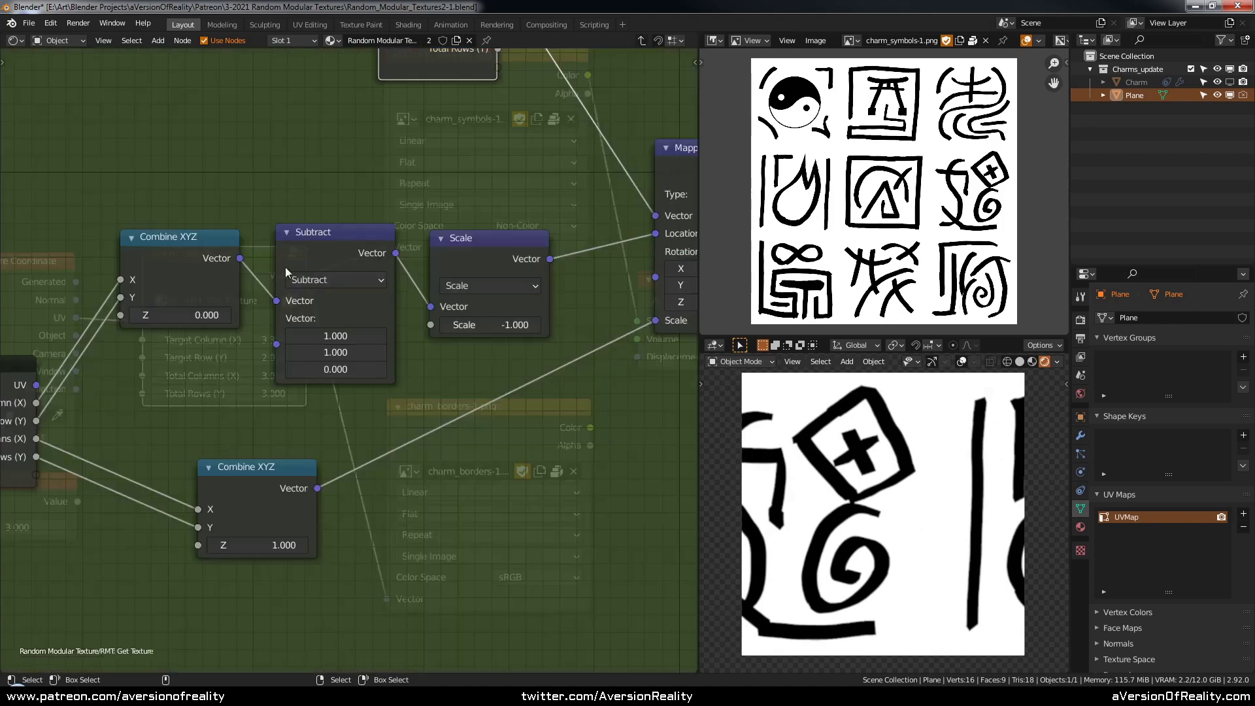
scroll(277, 187, down, 2)
middle_drag(79, 335, 302, 335)
drag(266, 372, 119, 337)
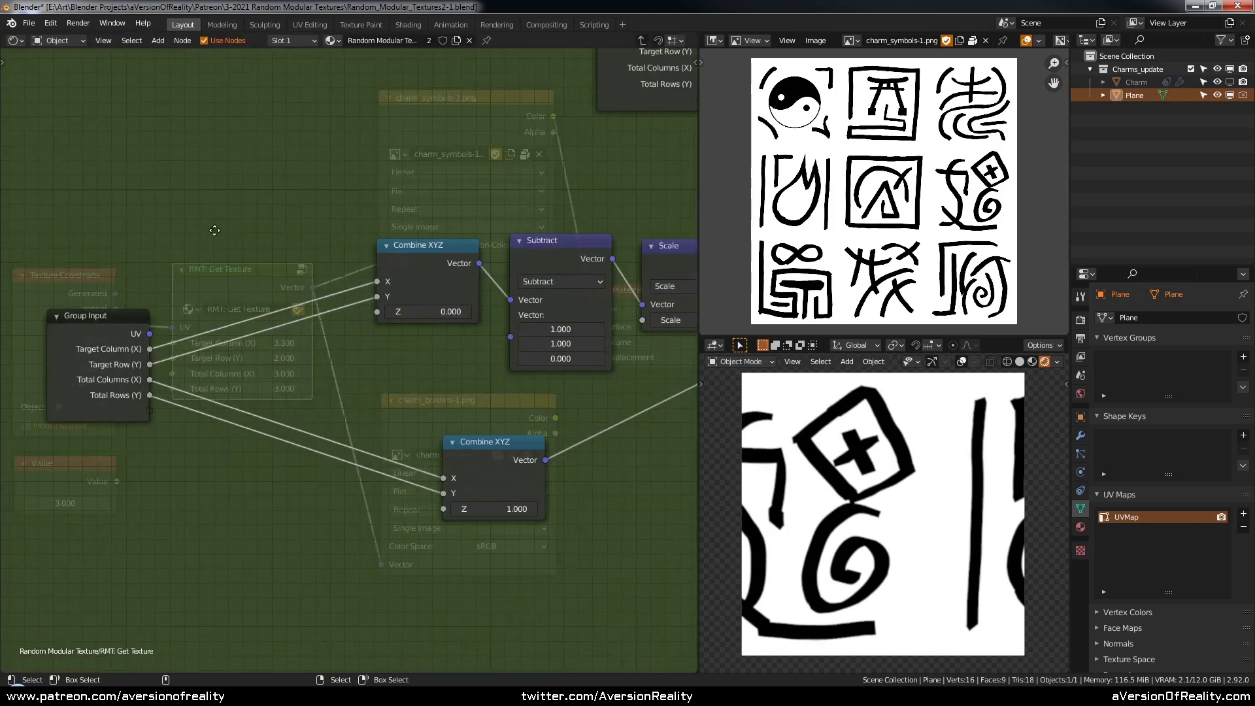
middle_drag(153, 150, 212, 163)
- Add a Math node near the Group Input, set its operation to Round, and place it before the upper Combine XYZ
key(shift+a)
mouse_move(213, 165)
click(274, 263)
click(235, 137)
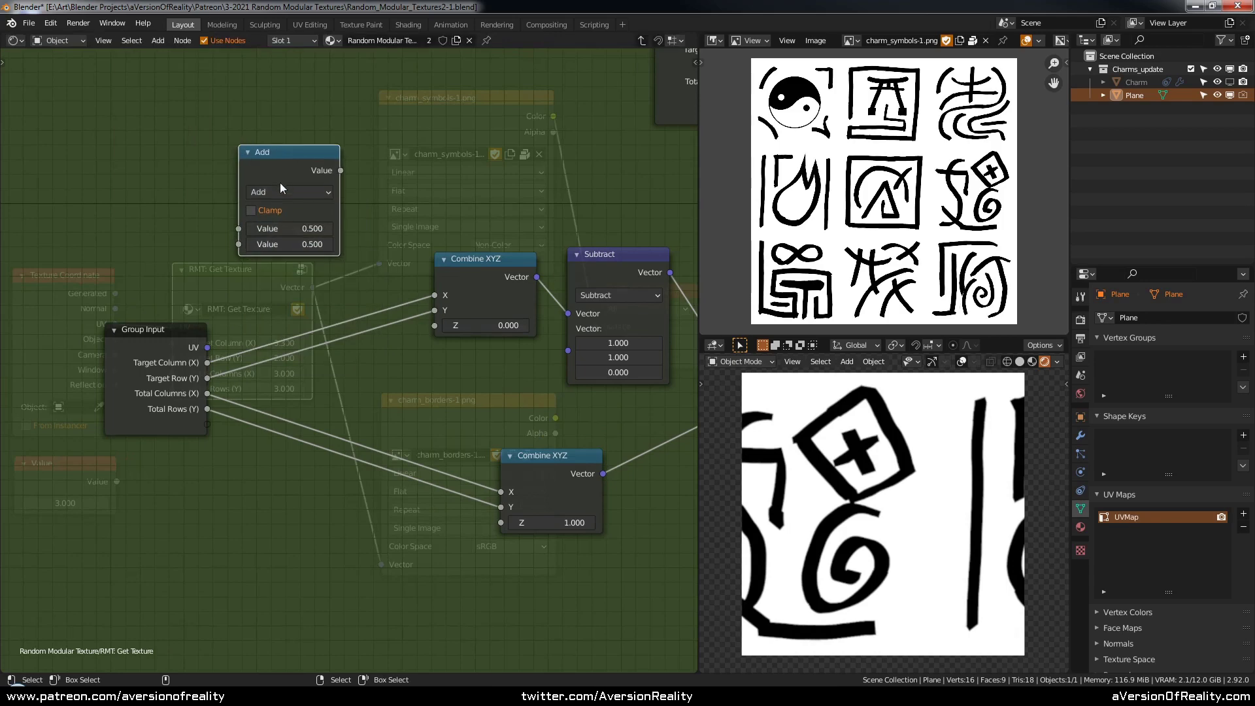
click(281, 191)
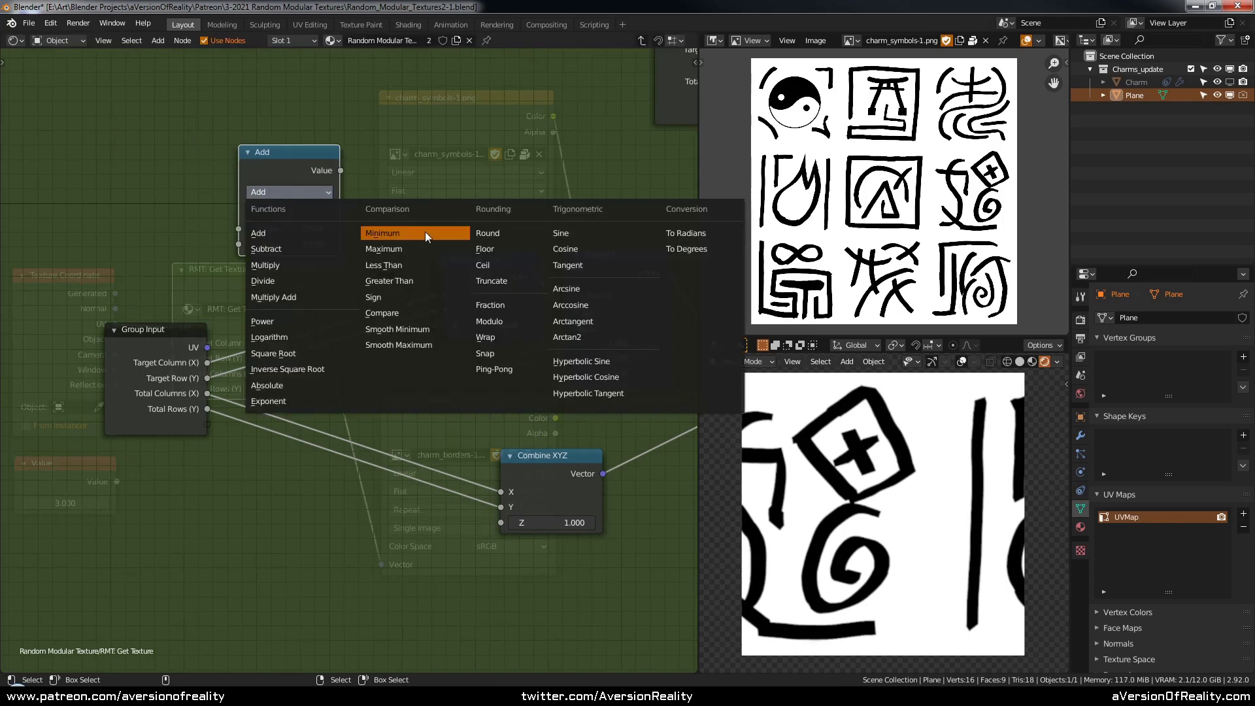
click(485, 233)
drag(291, 153, 322, 198)
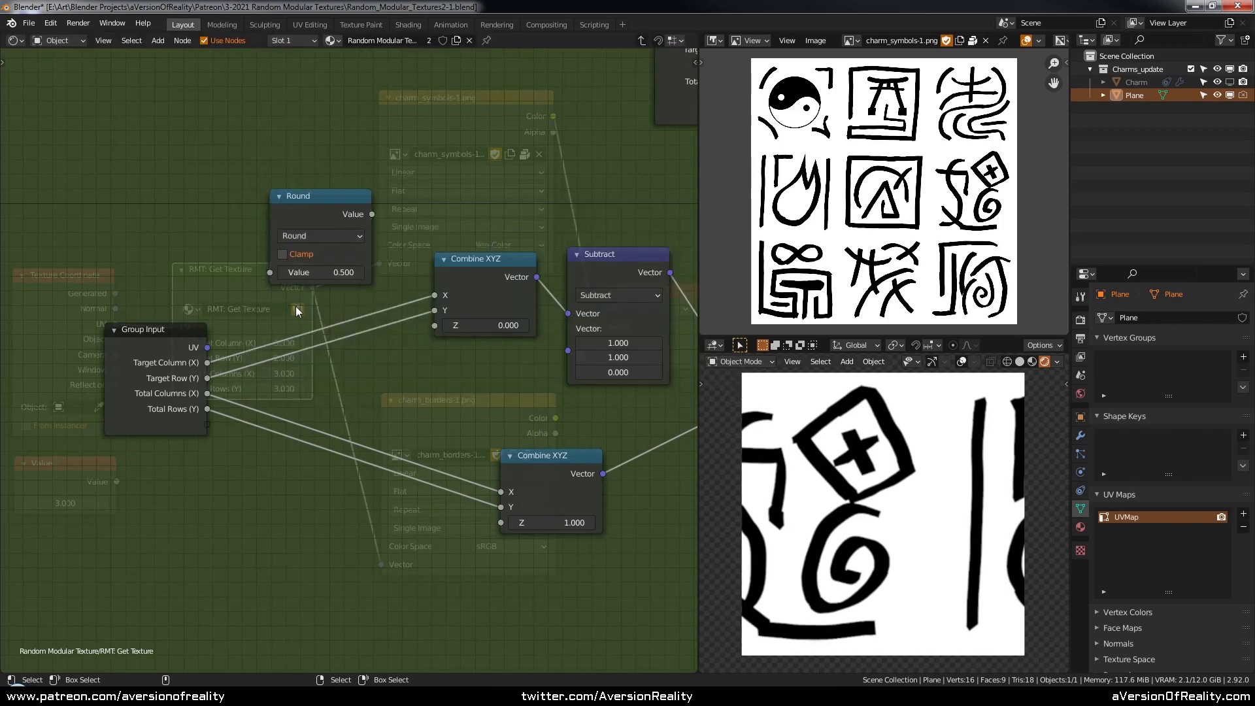
- Insert the collapsed Round node between Target Column and Combine XYZ X, and a duplicate between Target Row and Y, aligned beneath it
scroll(297, 307, up, 1)
middle_drag(280, 302, 278, 300)
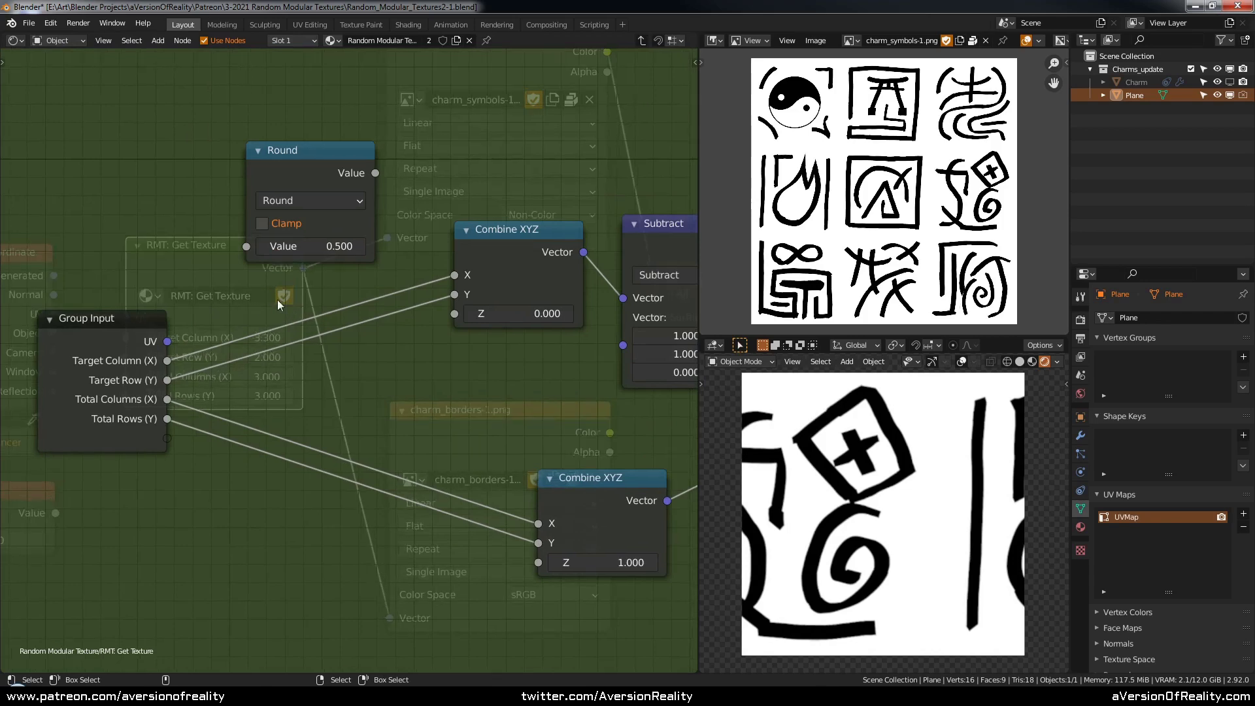
drag(308, 160, 390, 246)
key(h)
key(shift+d)
click(367, 289)
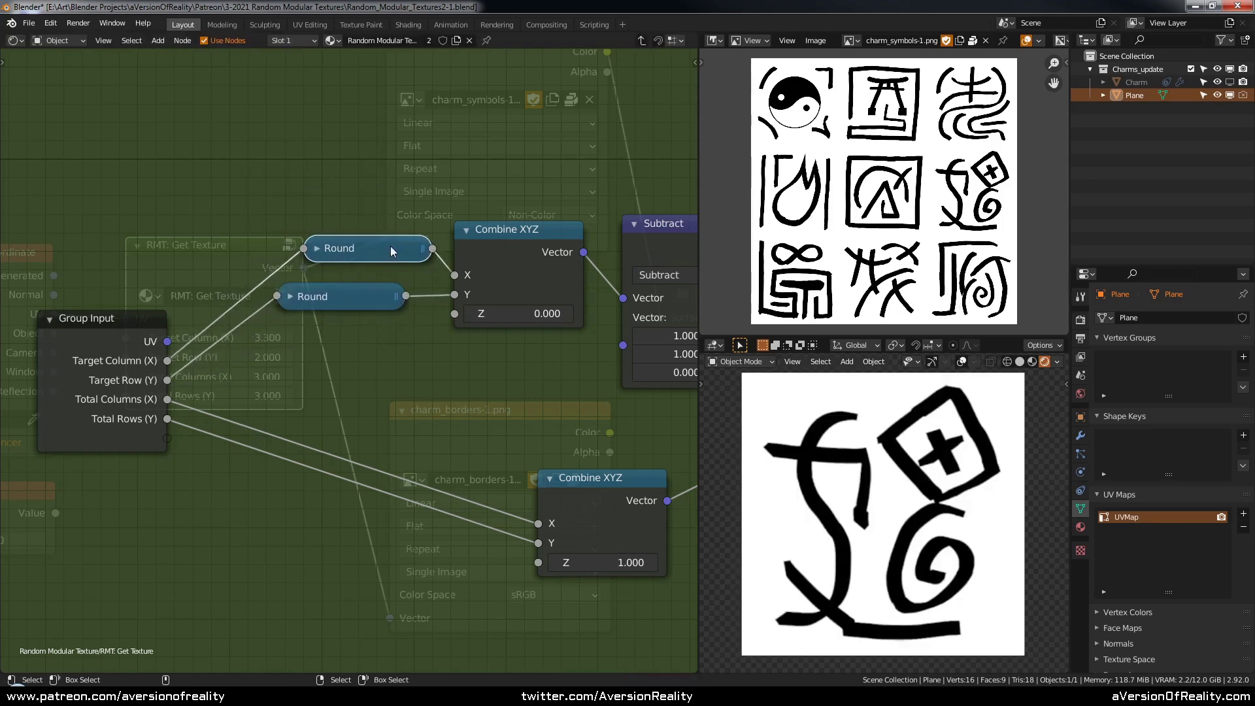
drag(361, 303, 383, 288)
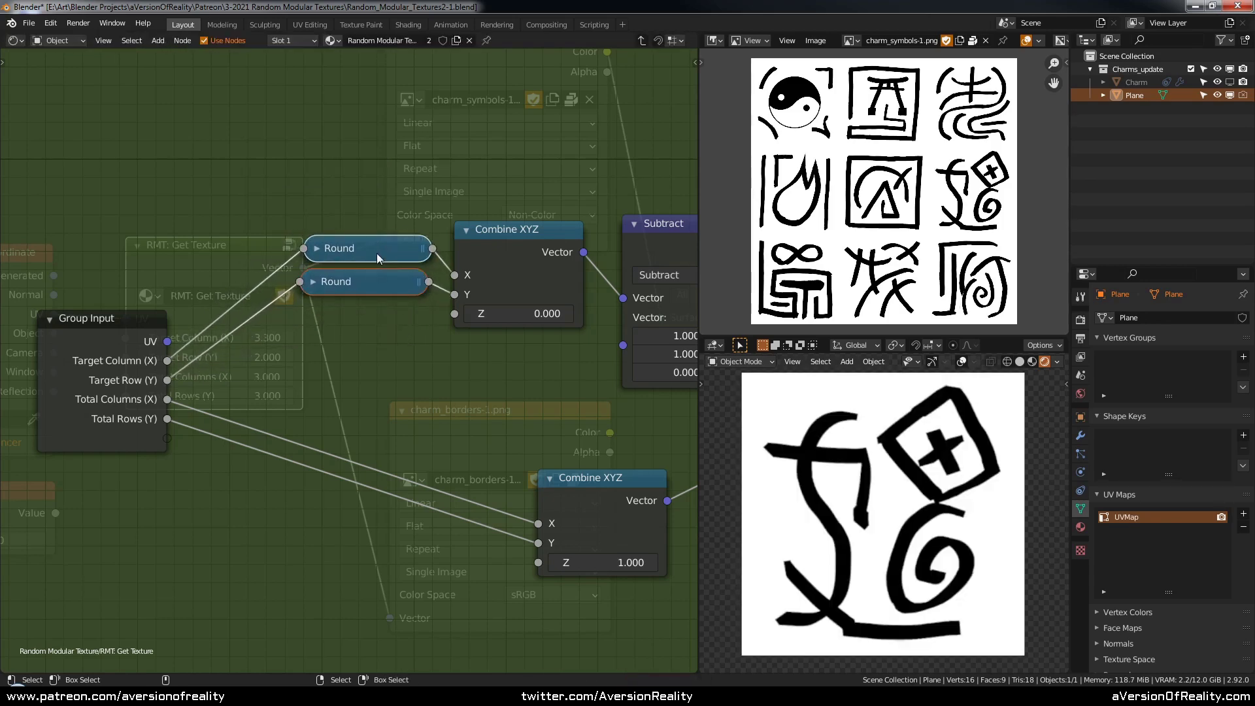
- Align the two Round nodes in a vertical column before the upper Combine XYZ
key(s)
key(x)
key(0)
key(Return)
middle_drag(376, 254, 355, 218)
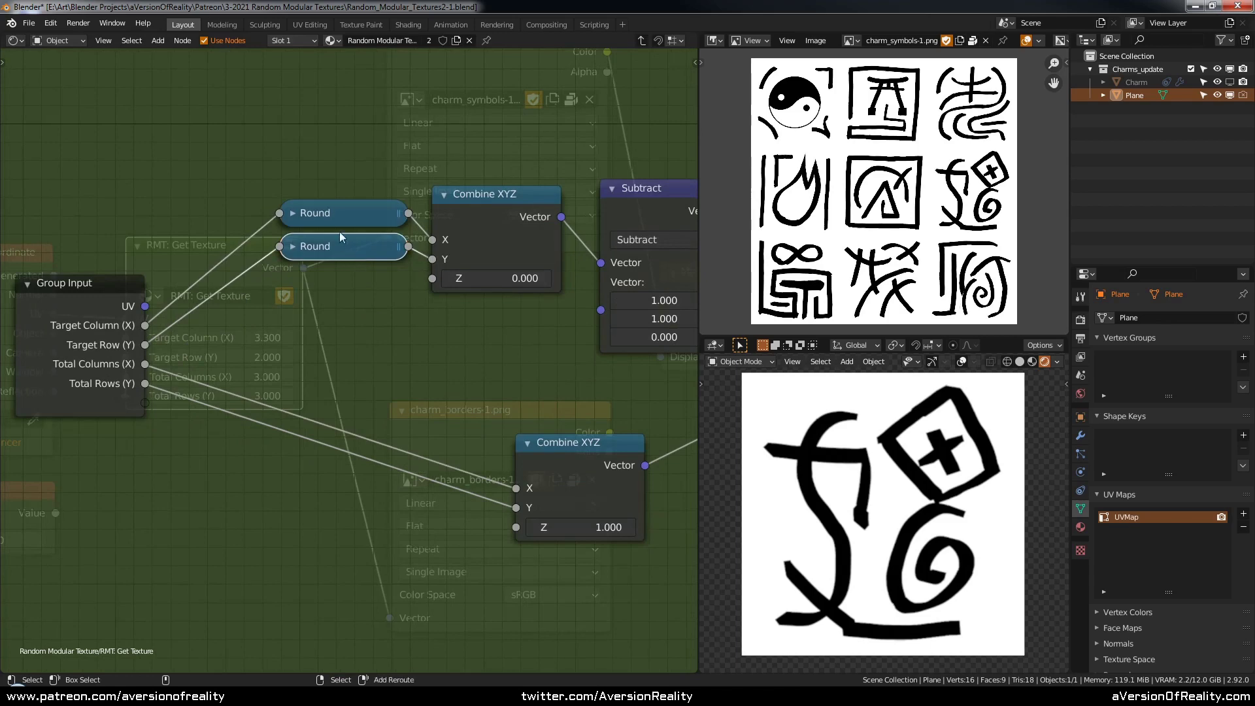
- Insert duplicate Round nodes between Total Columns (X), Total Rows (Y) and the lower Combine XYZ's X and Y inputs
key(shift+d)
click(420, 415)
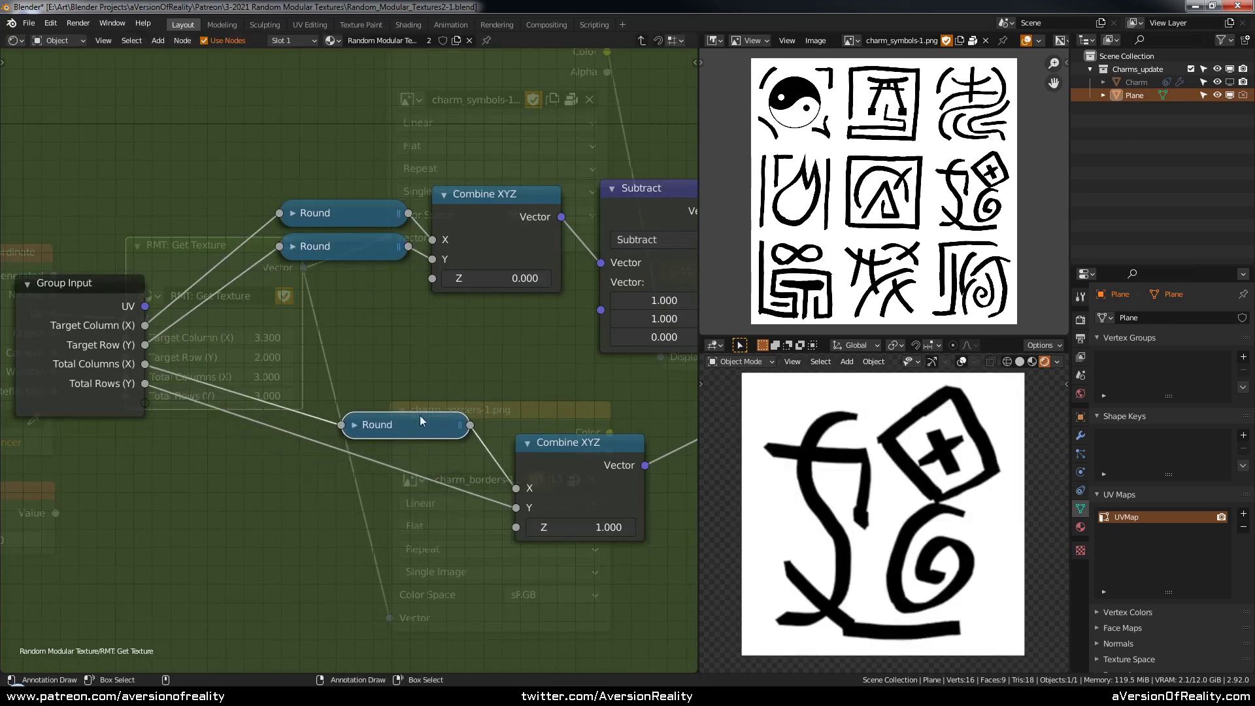
key(shift+d)
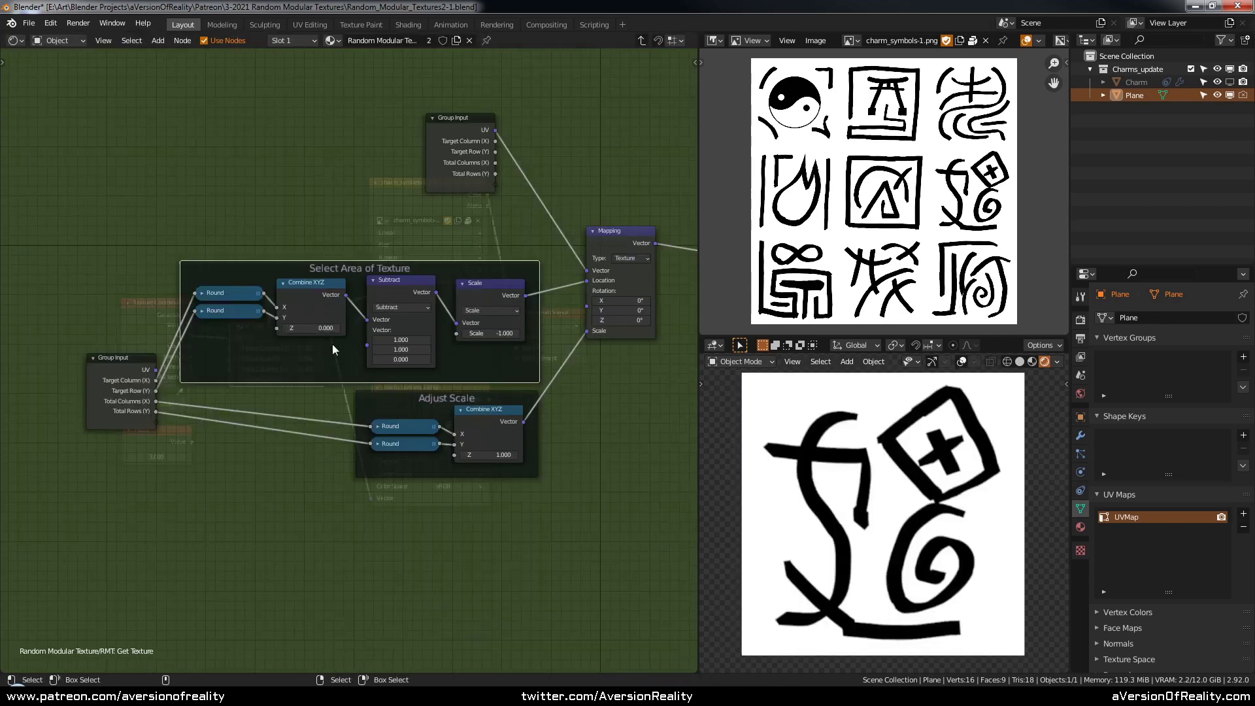
scroll(332, 343, up, 1)
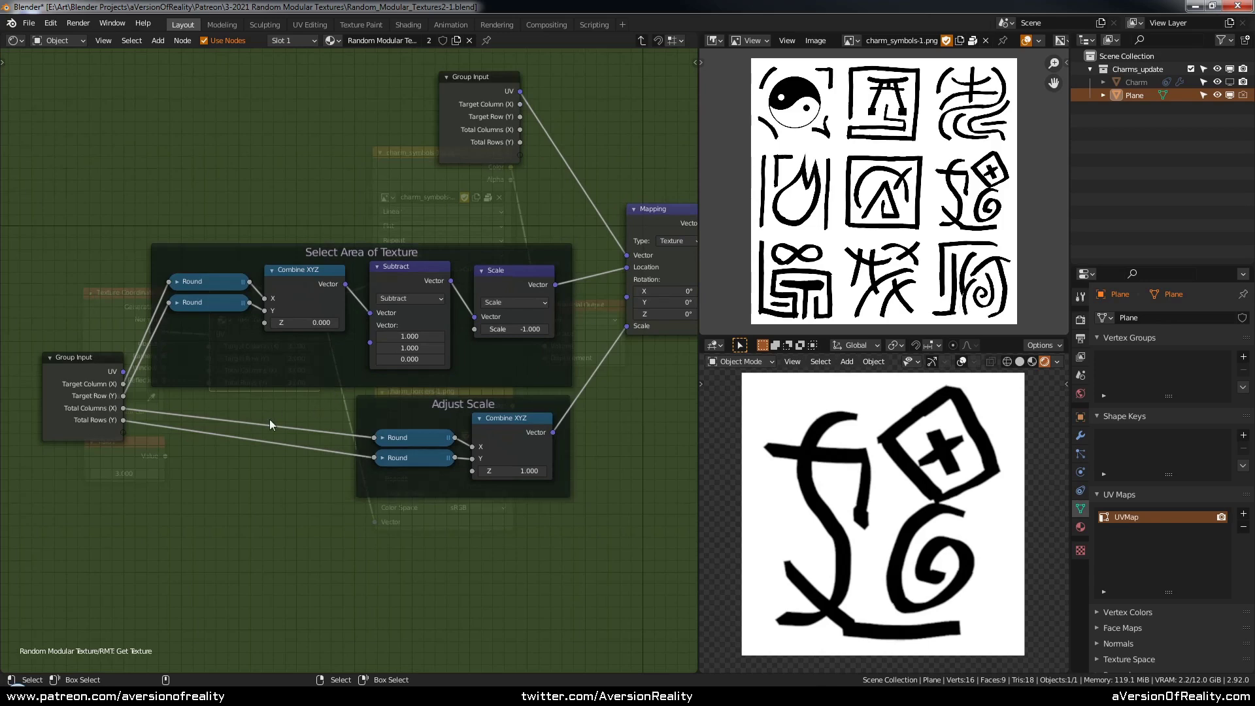
- Leave the RMT: Get Texture group and delete the unused Value node below Texture Coordinate
key(Tab)
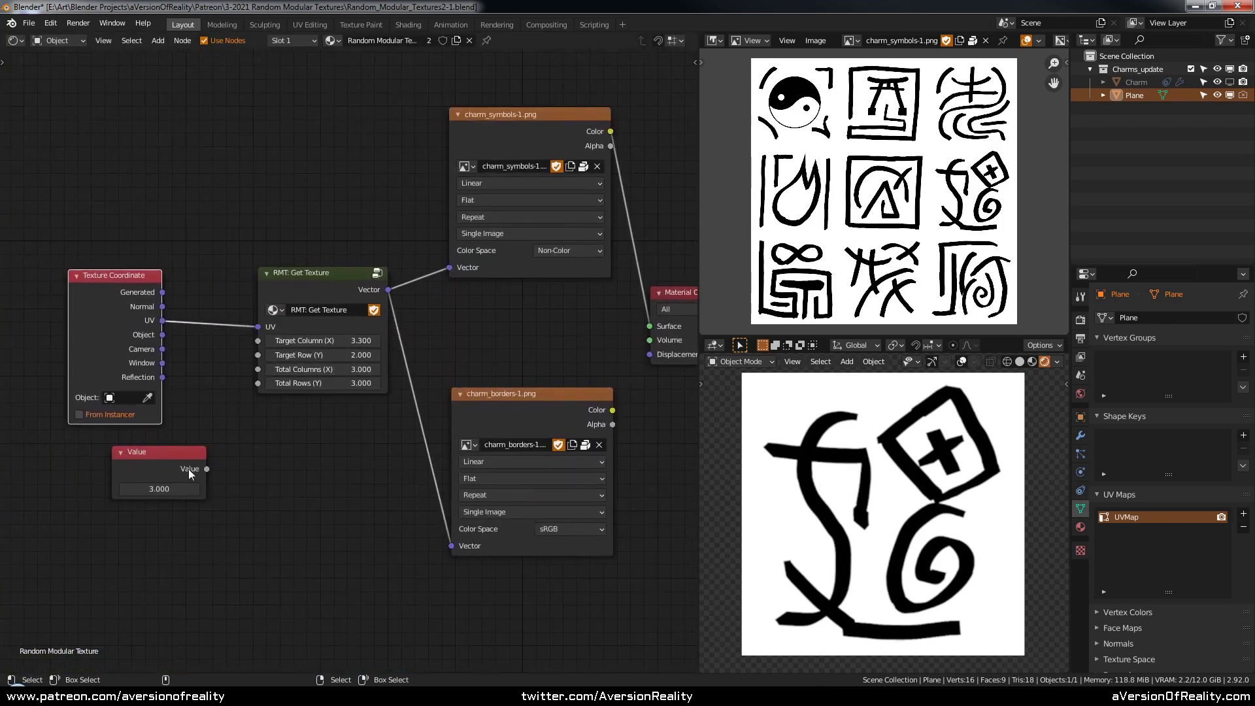
click(190, 471)
key(x)
scroll(275, 442, up, 1)
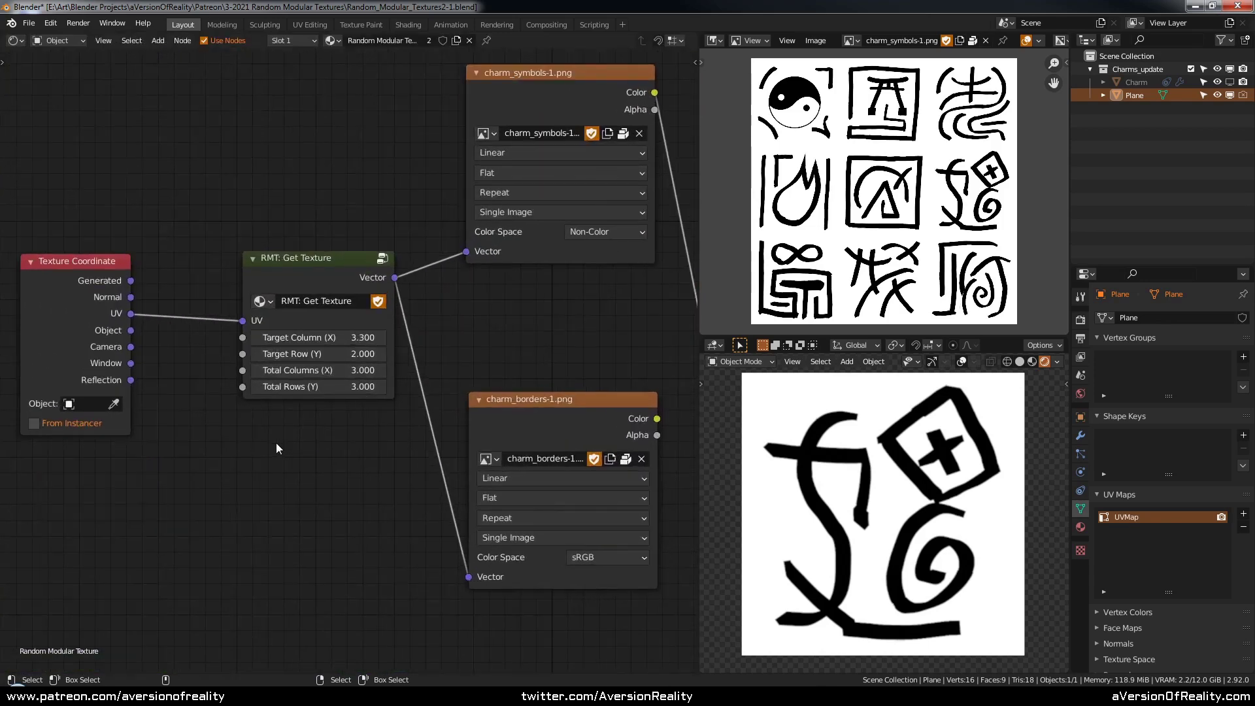
- Lower Target Column (X) on the RMT: Get Texture node in small steps to 2.4
click(260, 338)
click(259, 339)
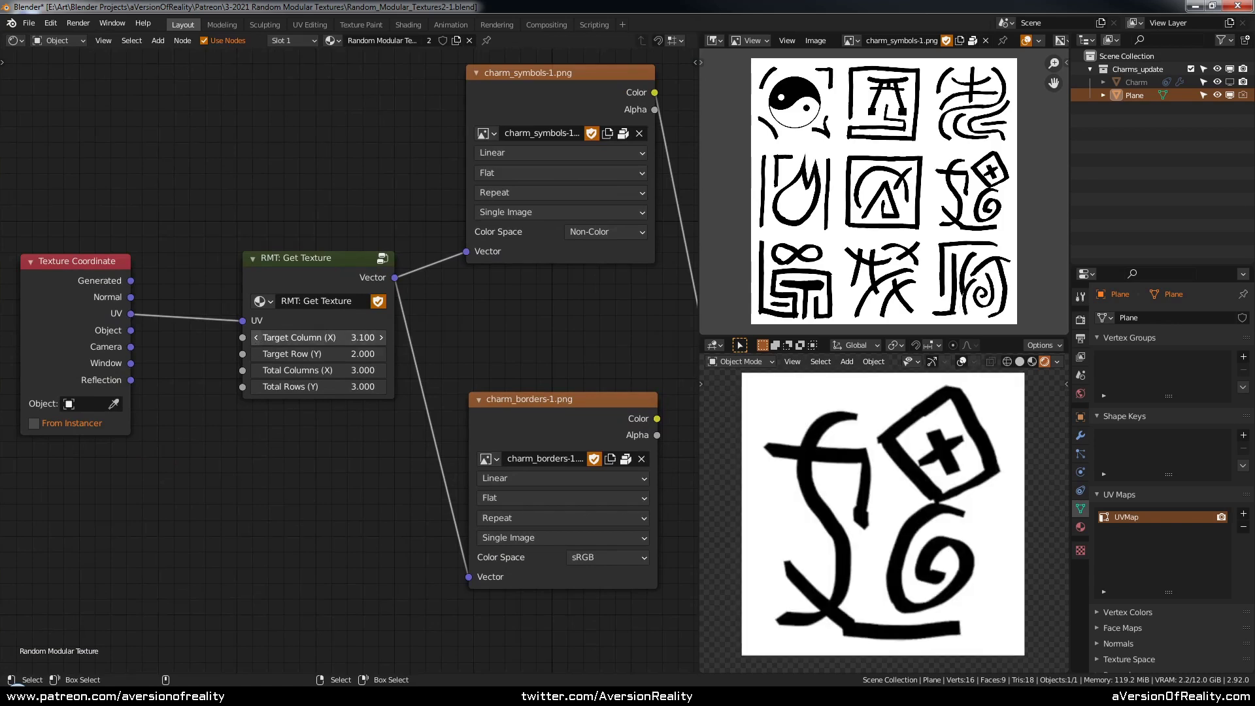
click(259, 338)
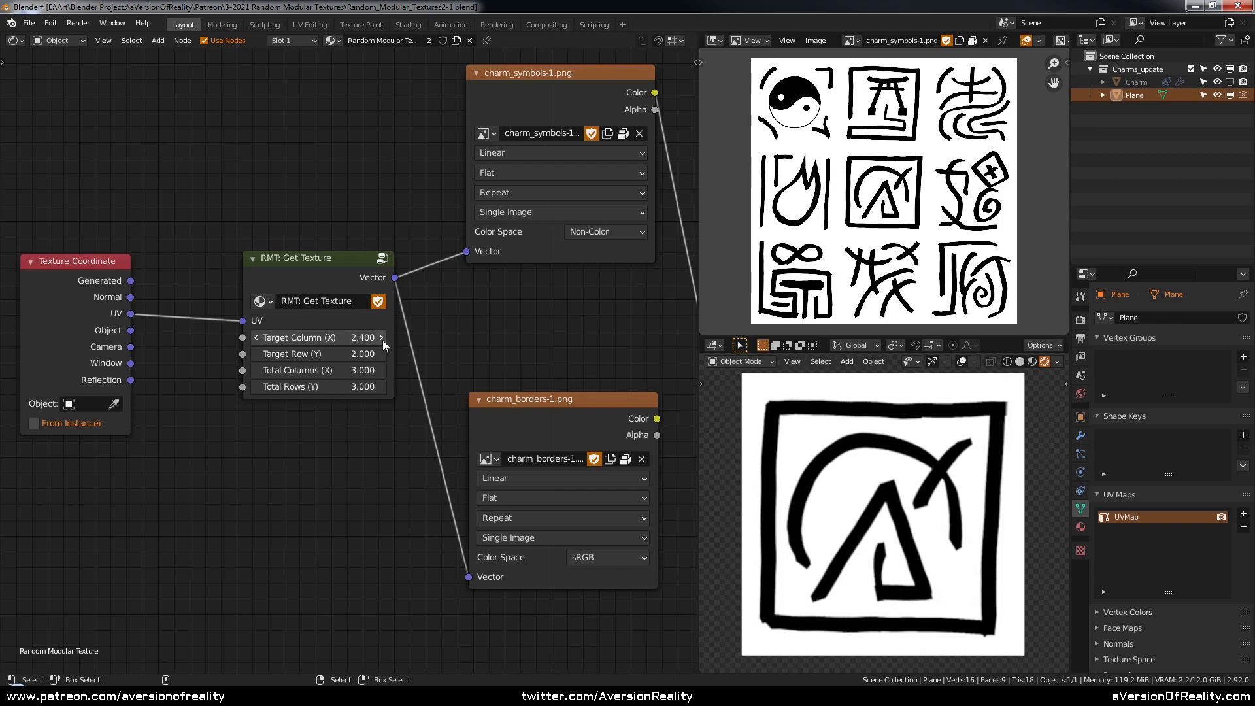
click(383, 339)
click(257, 338)
- Set Target Column (X) on the RMT: Get Texture node to 2.5
click(329, 338)
key(Return)
click(353, 337)
text(2.5)
key(Return)
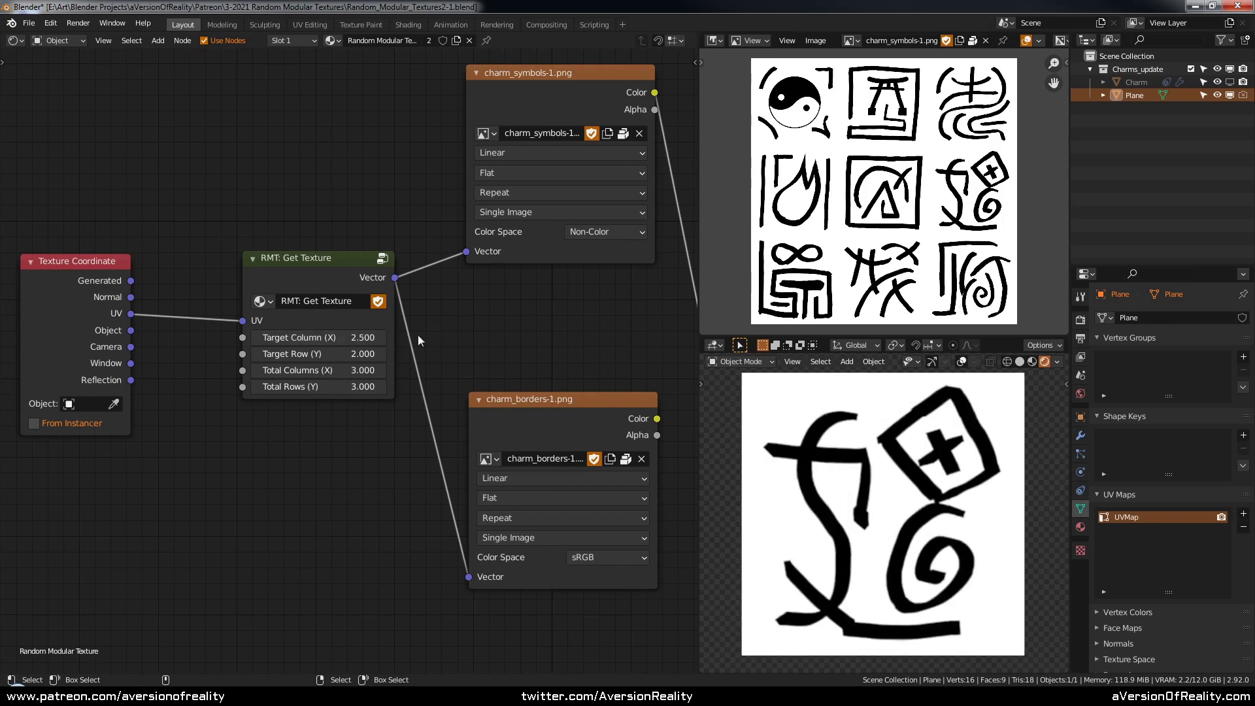
- Set Target Column (X) to 1 and raise it gradually to 1.7
click(350, 337)
text(1)
key(Return)
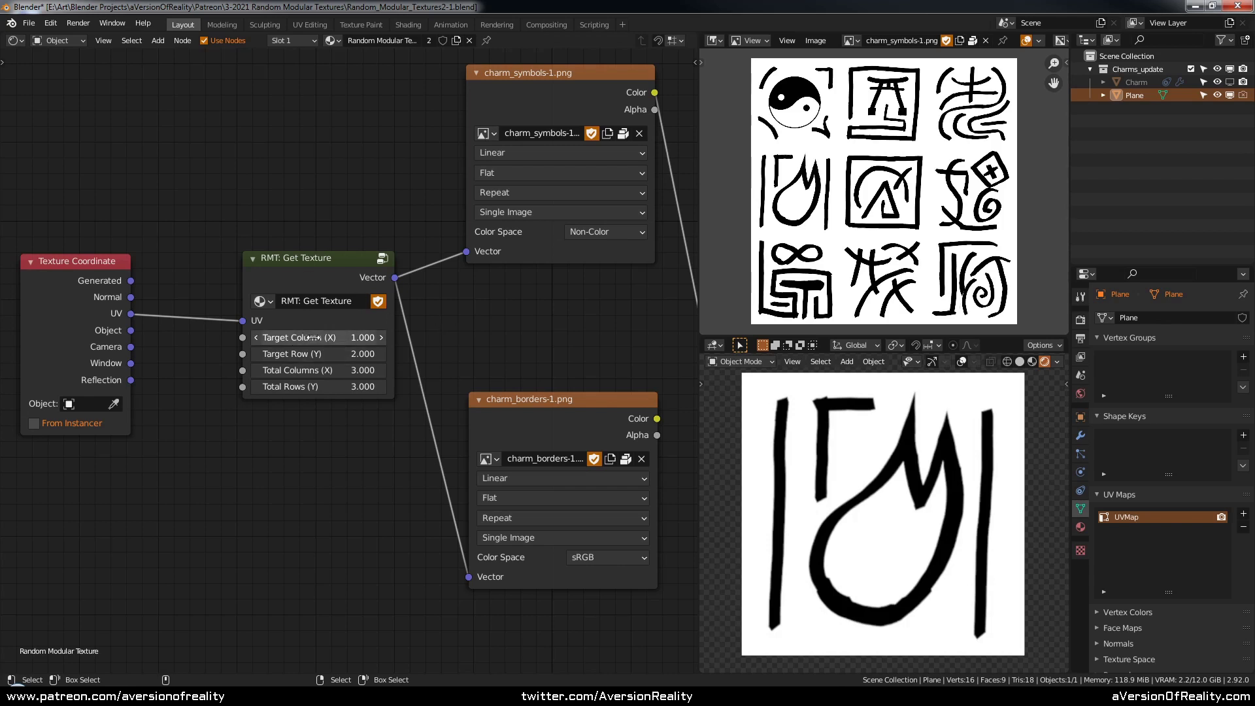
click(381, 338)
mouse_move(345, 338)
mouse_down()
mouse_move(444, 338)
mouse_move(366, 338)
mouse_up()
- Open the RMT: Get Texture group and set the minimum of its Target Column (X) and Target Row (Y) inputs to 1
key(Tab)
key(n)
click(690, 65)
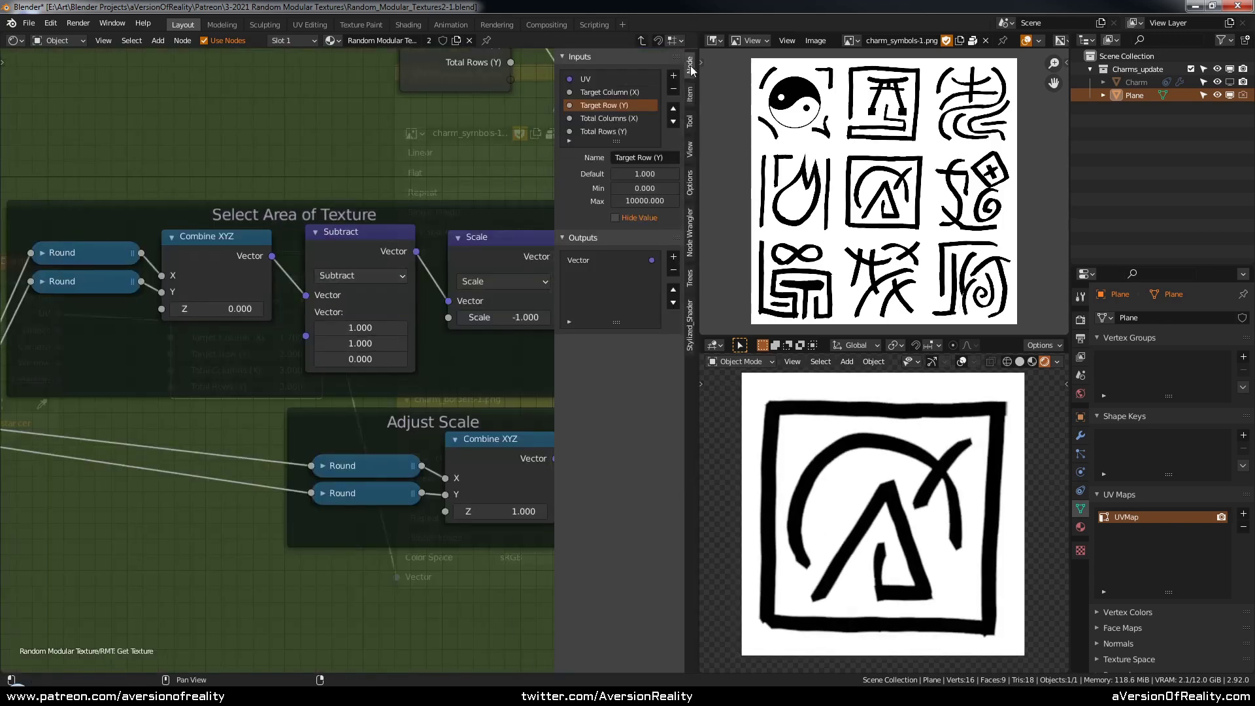
click(615, 93)
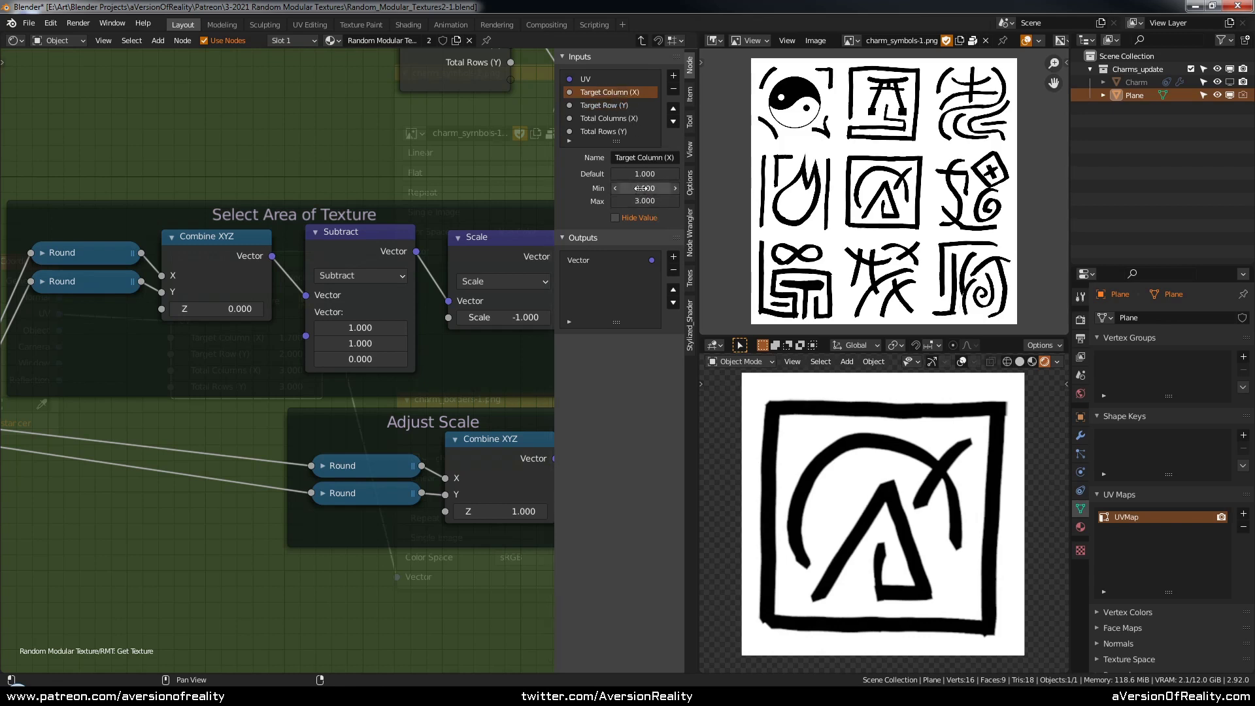
click(620, 105)
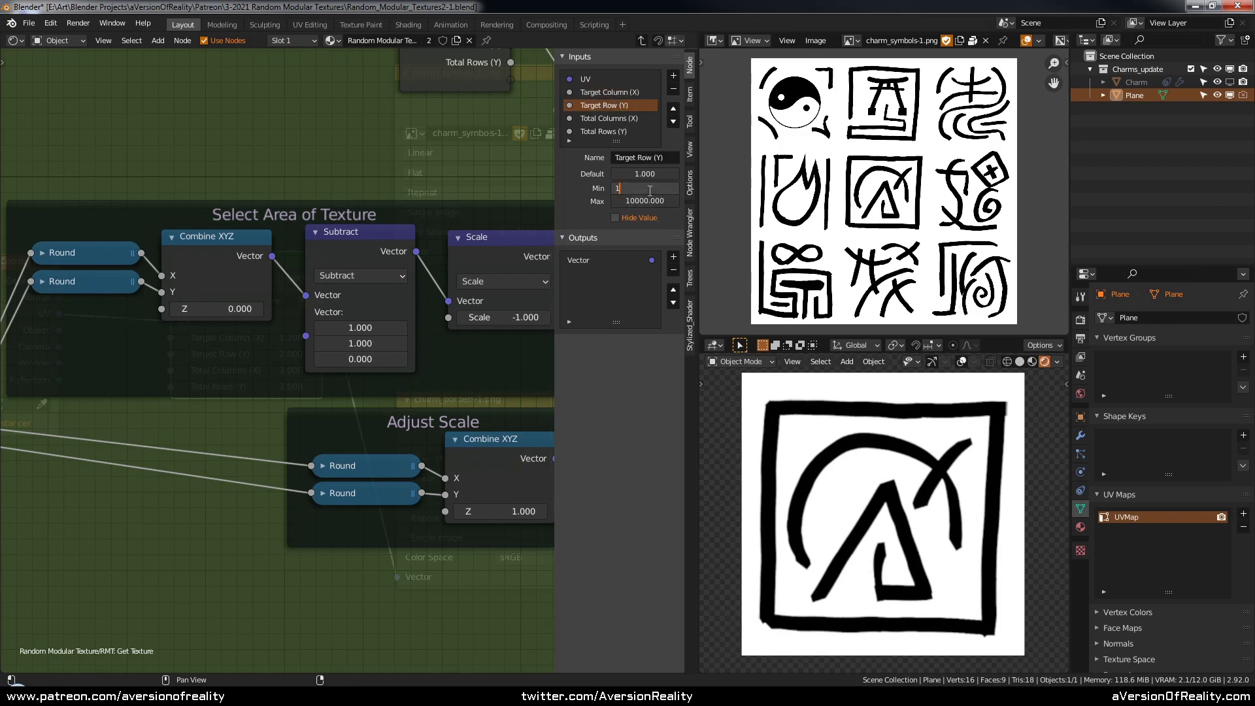
key(Tab)
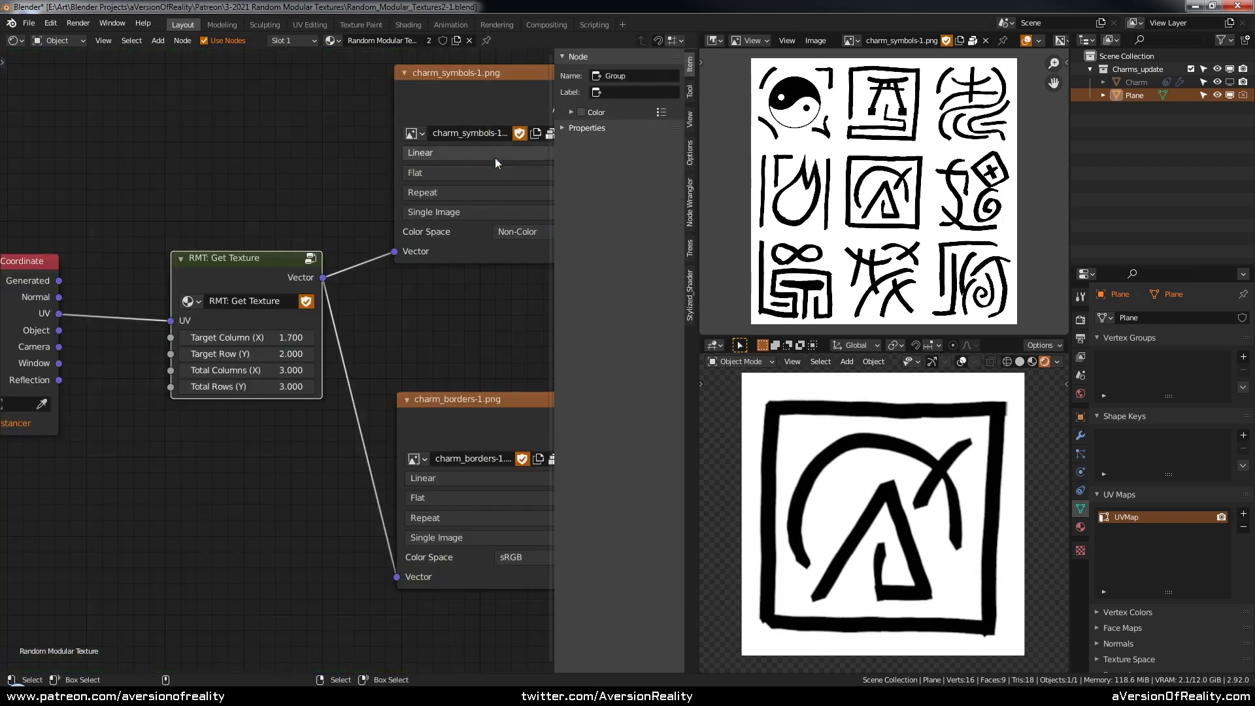
- Try Target Column (X) 1 with Target Row (Y) 3 outside the group and vary both values
drag(275, 337, 308, 354)
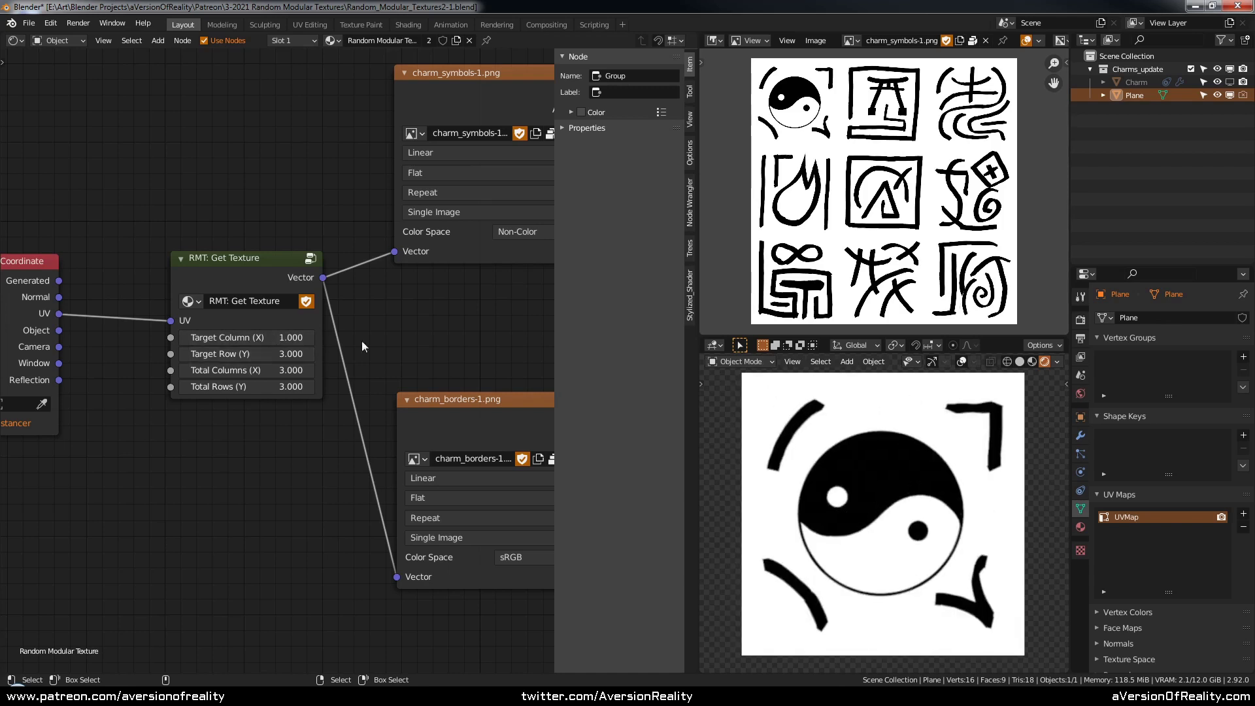
click(264, 278)
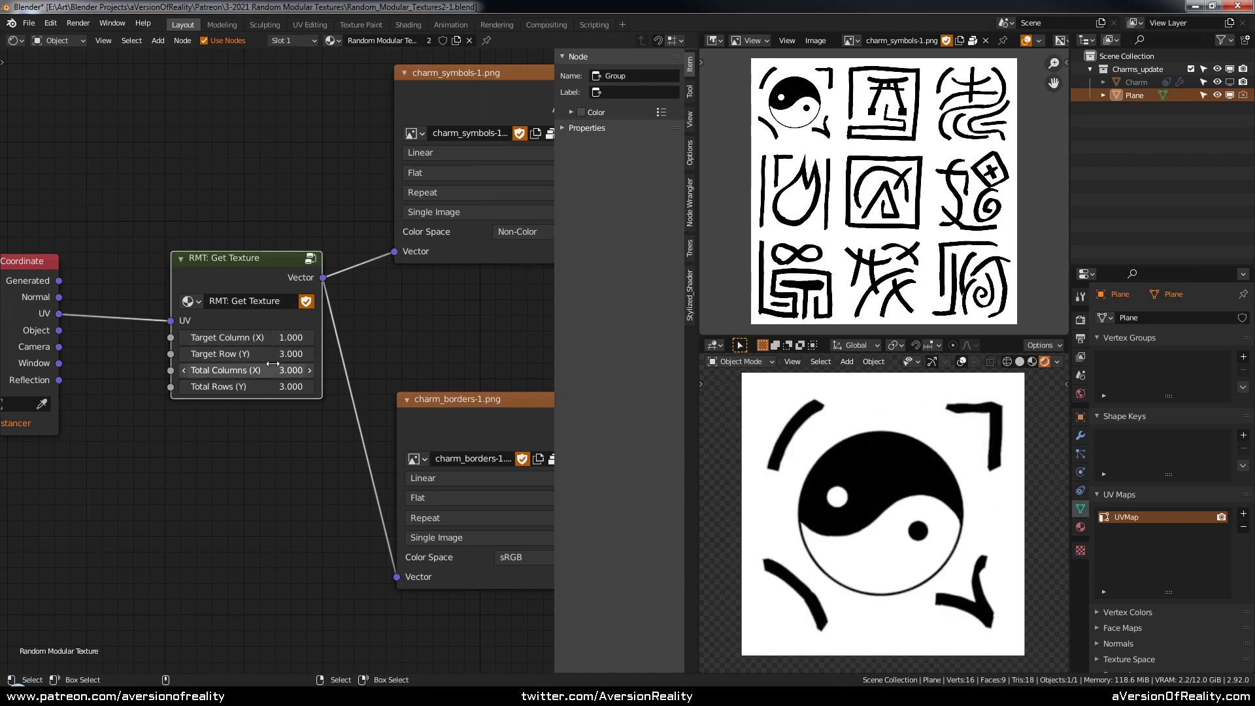
click(308, 342)
click(309, 343)
drag(261, 338, 229, 354)
- Set Target Column (X) to 1 and Target Row (Y) to 2
click(263, 338)
text(1)
key(Return)
click(266, 353)
text(2)
key(Return)
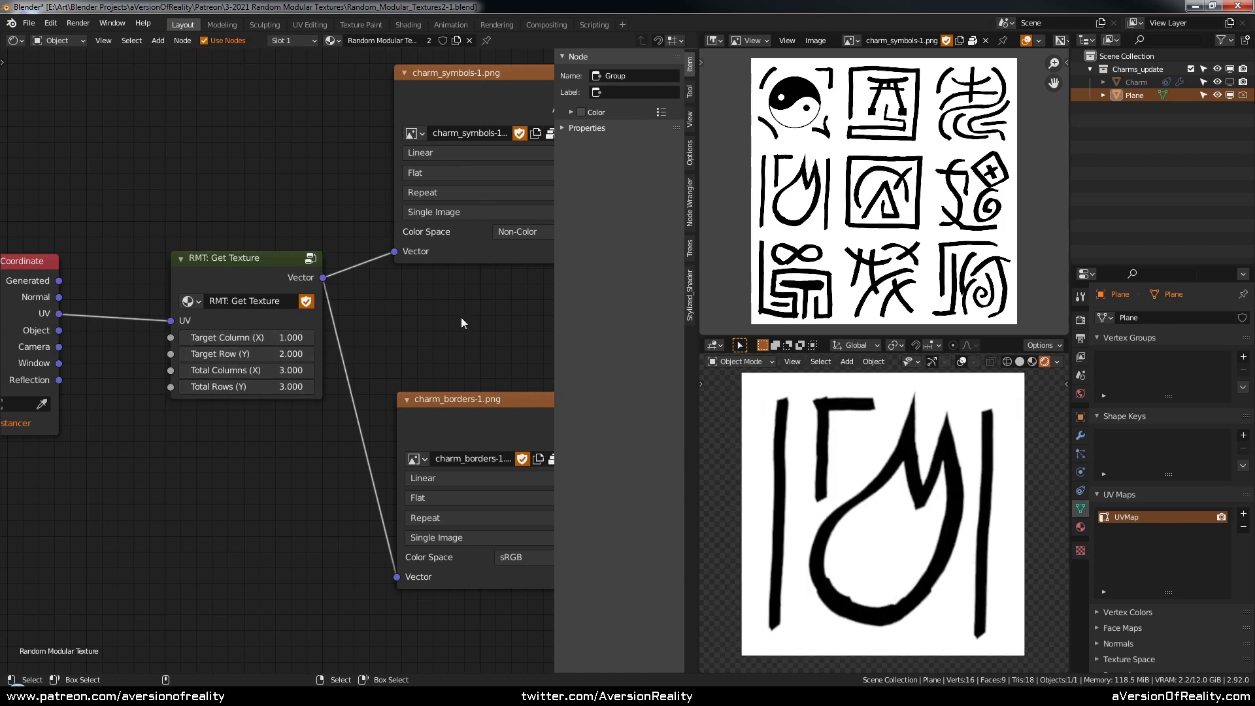
- Hide the node editor's sidebar and move the Texture Coordinate node closer to RMT: Get Texture
scroll(457, 319, down, 1)
key(n)
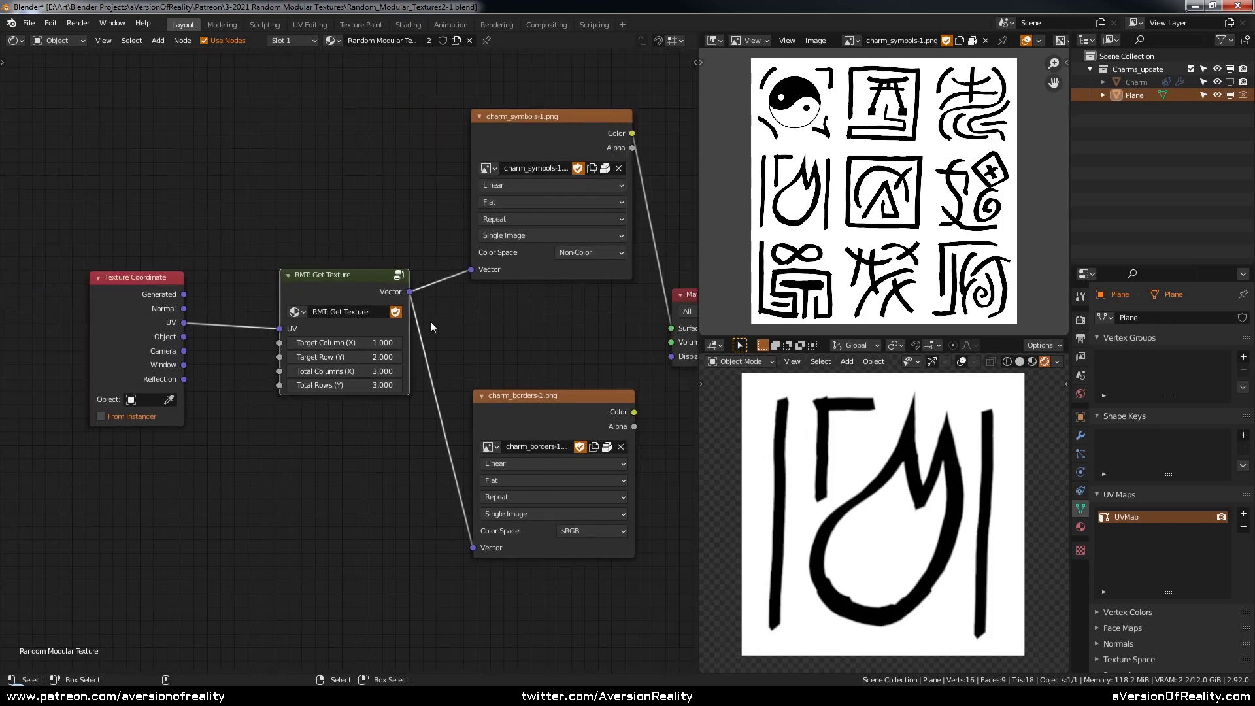
scroll(396, 324, up, 1)
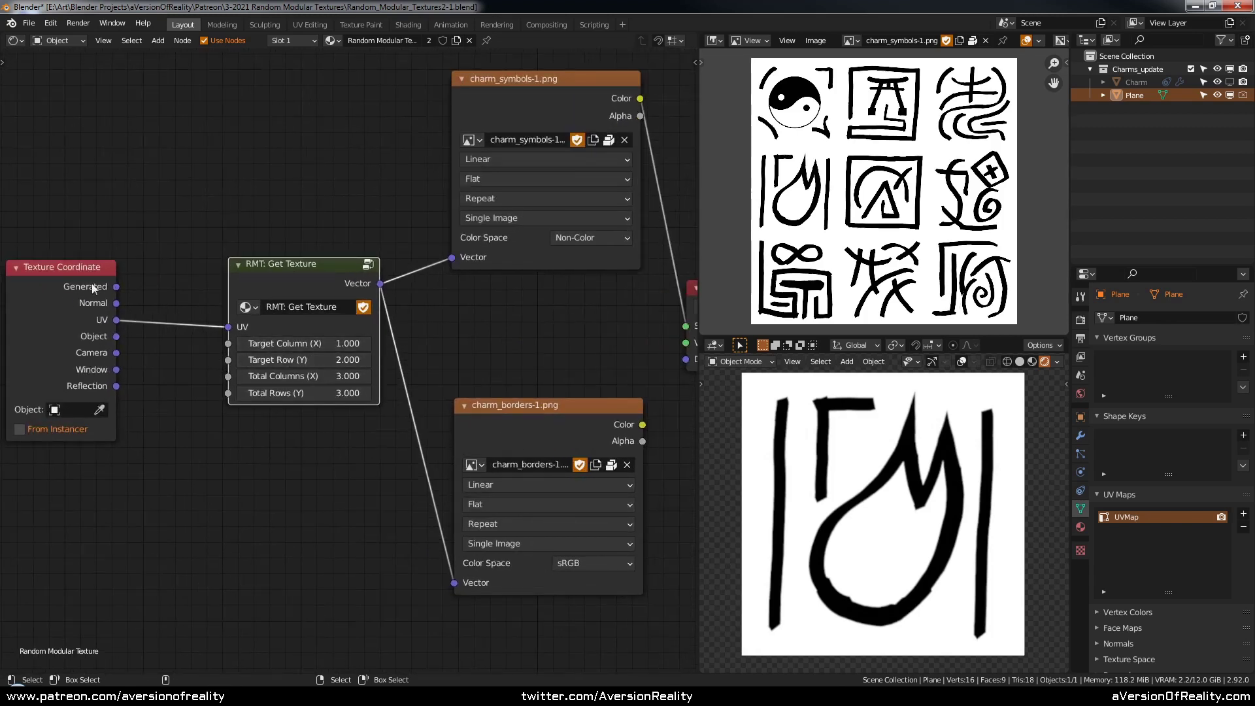
drag(94, 290, 116, 273)
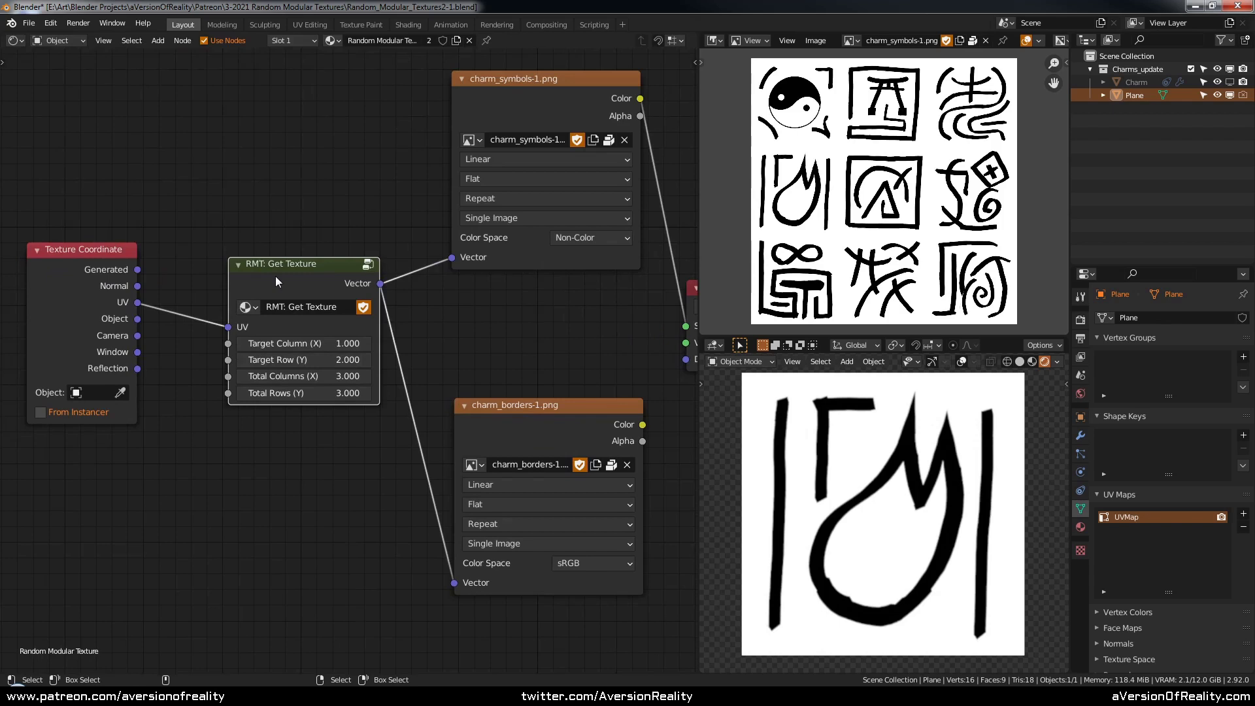
- Open the RMT: Get Texture group and move the upper Group Input closer to the Mapping node
key(Tab)
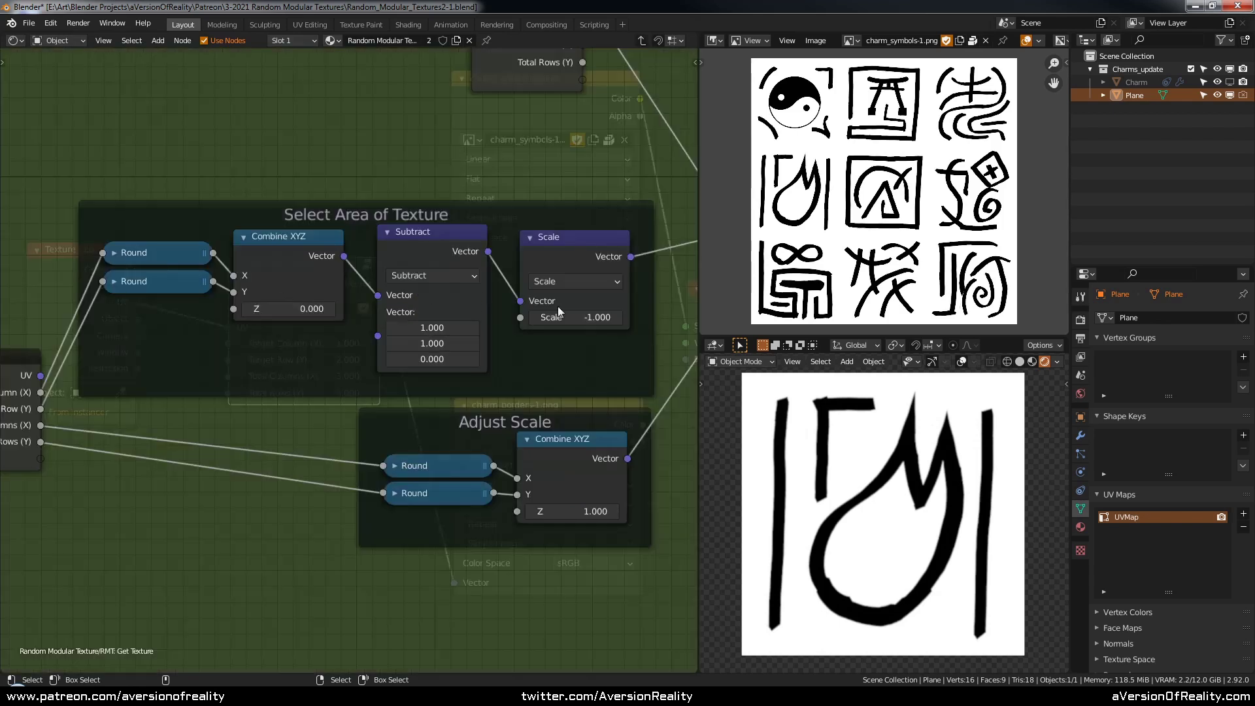
scroll(357, 547, down, 2)
middle_drag(603, 390, 363, 425)
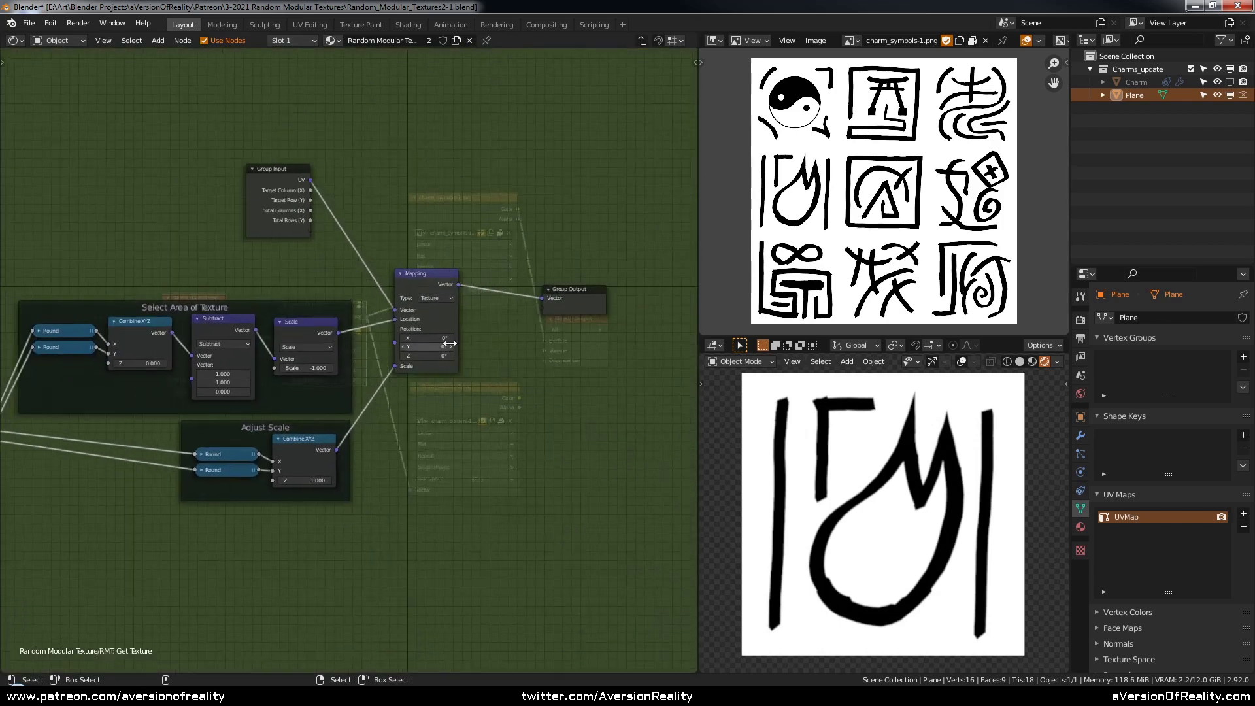
drag(284, 183, 308, 206)
scroll(484, 262, up, 2)
- Move the Group Output farther from the Mapping node and reconnect Mapping's Vector output to it
drag(585, 288, 607, 265)
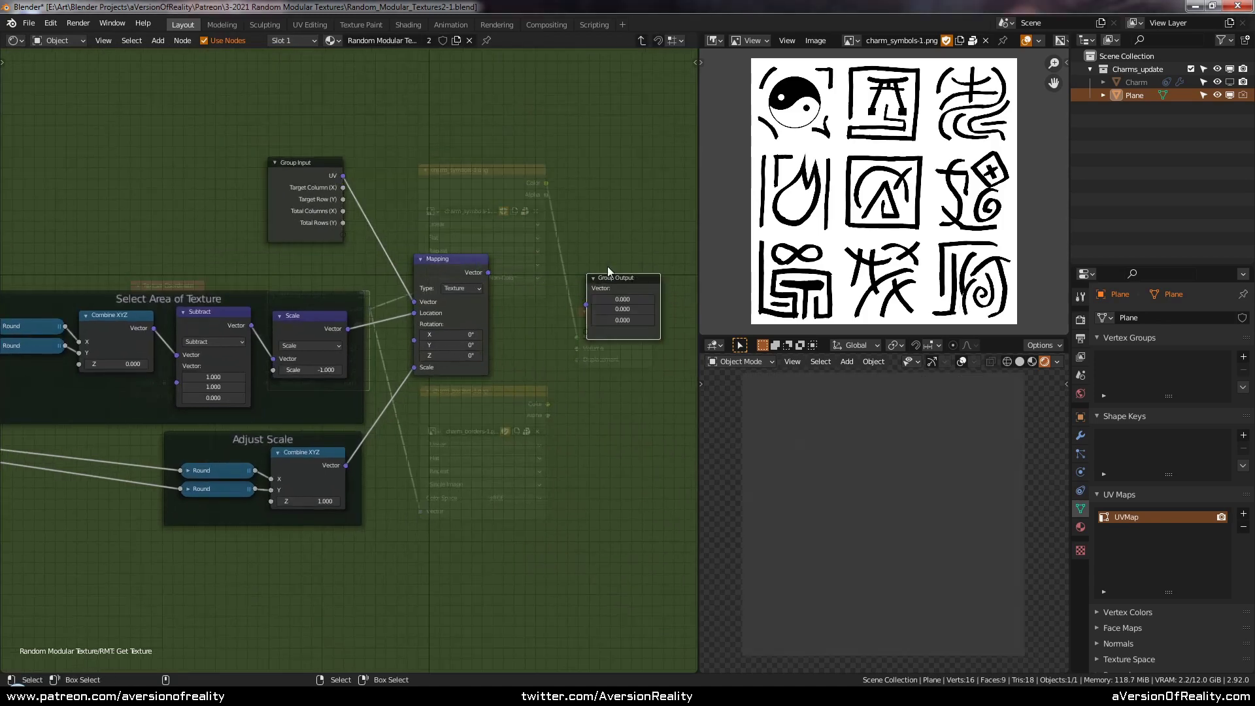
middle_drag(597, 277, 449, 286)
scroll(332, 266, up, 1)
drag(336, 267, 623, 274)
- Duplicate the Mapping node below the output link and set the copy's Location X and Y to 0
click(294, 251)
key(shift+d)
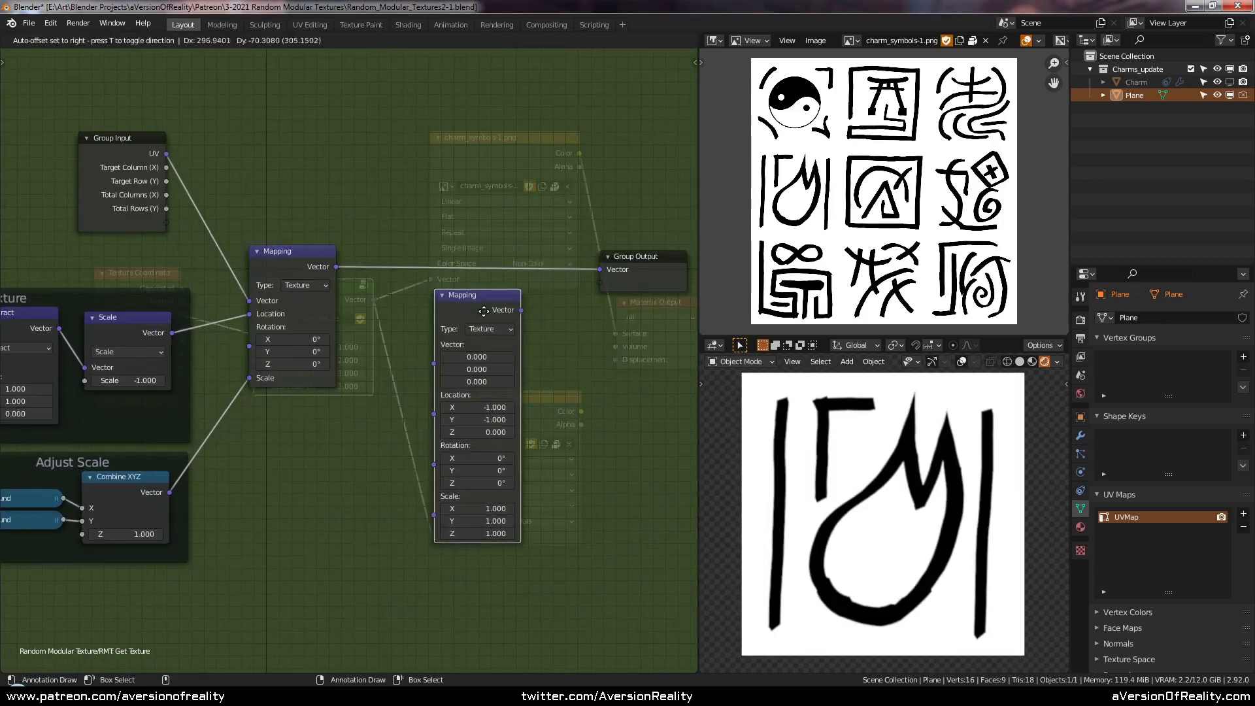
click(516, 411)
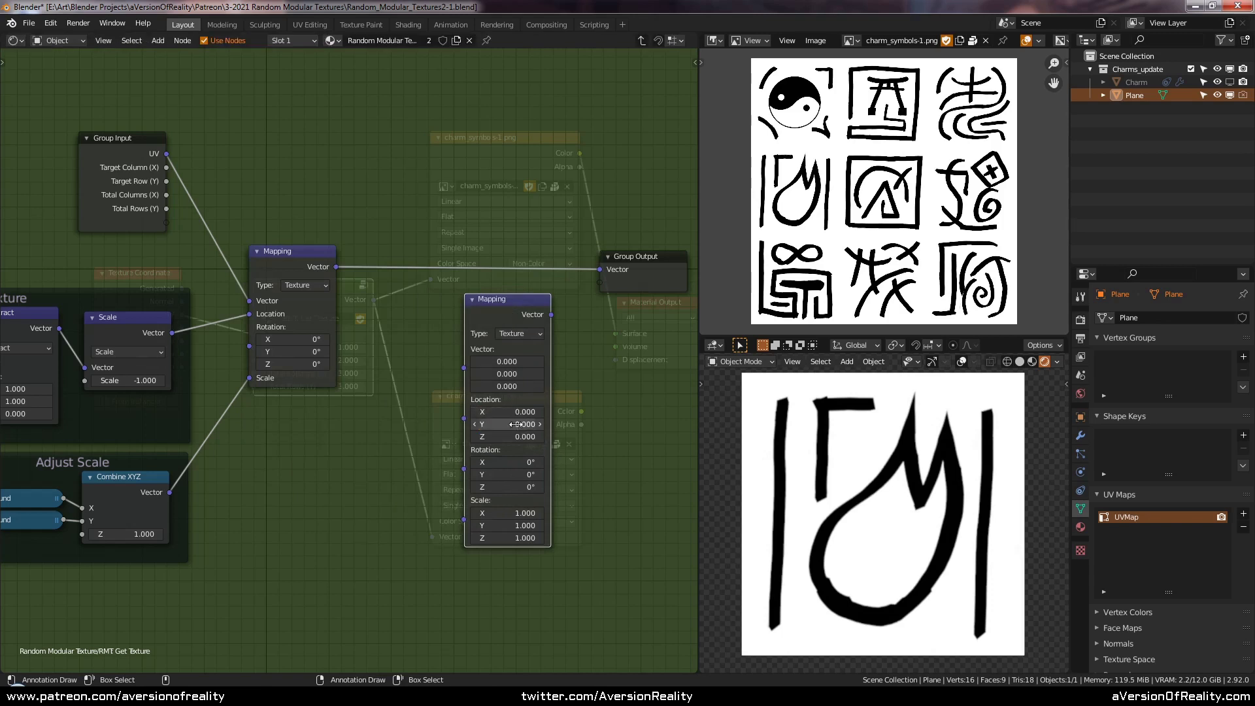
click(608, 400)
- Insert the duplicated Mapping node between the original Mapping and the Group Output
middle_drag(607, 400, 566, 391)
drag(461, 299, 480, 231)
click(581, 330)
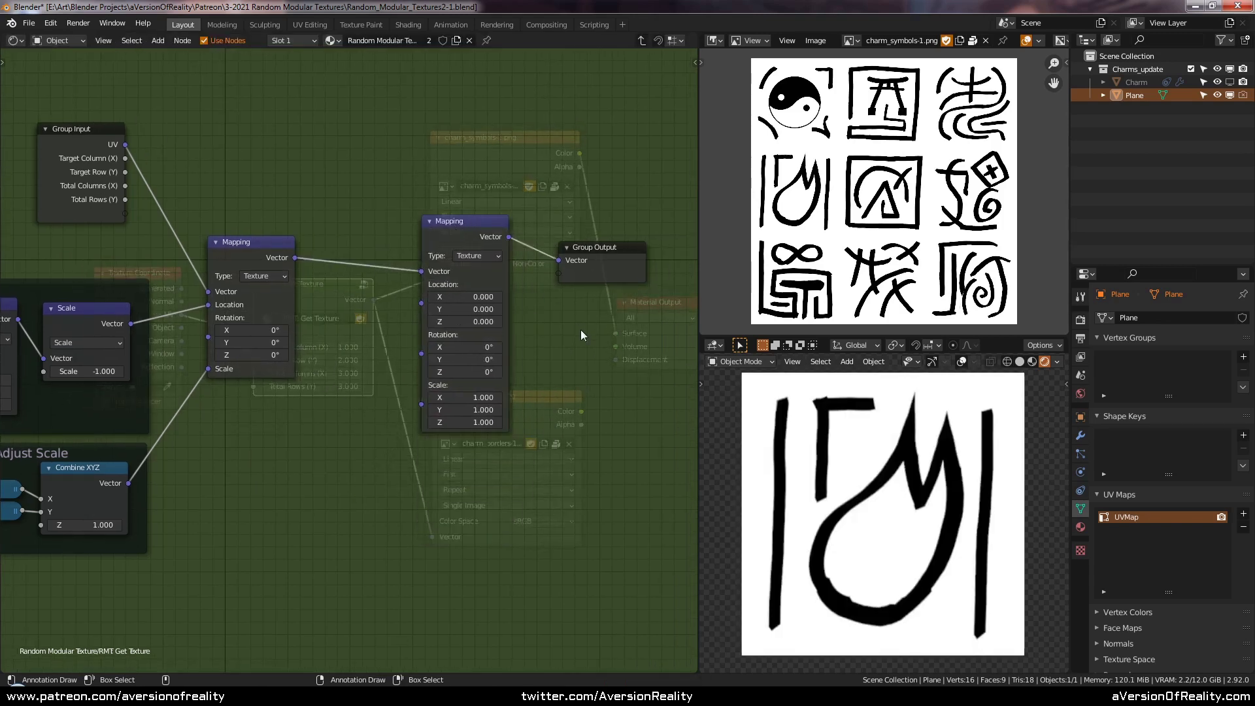
- Set the second Mapping's Z rotation to 9° and leave the group
scroll(552, 335, up, 2)
mouse_move(445, 384)
mouse_down()
mouse_move(496, 384)
mouse_move(468, 384)
mouse_up()
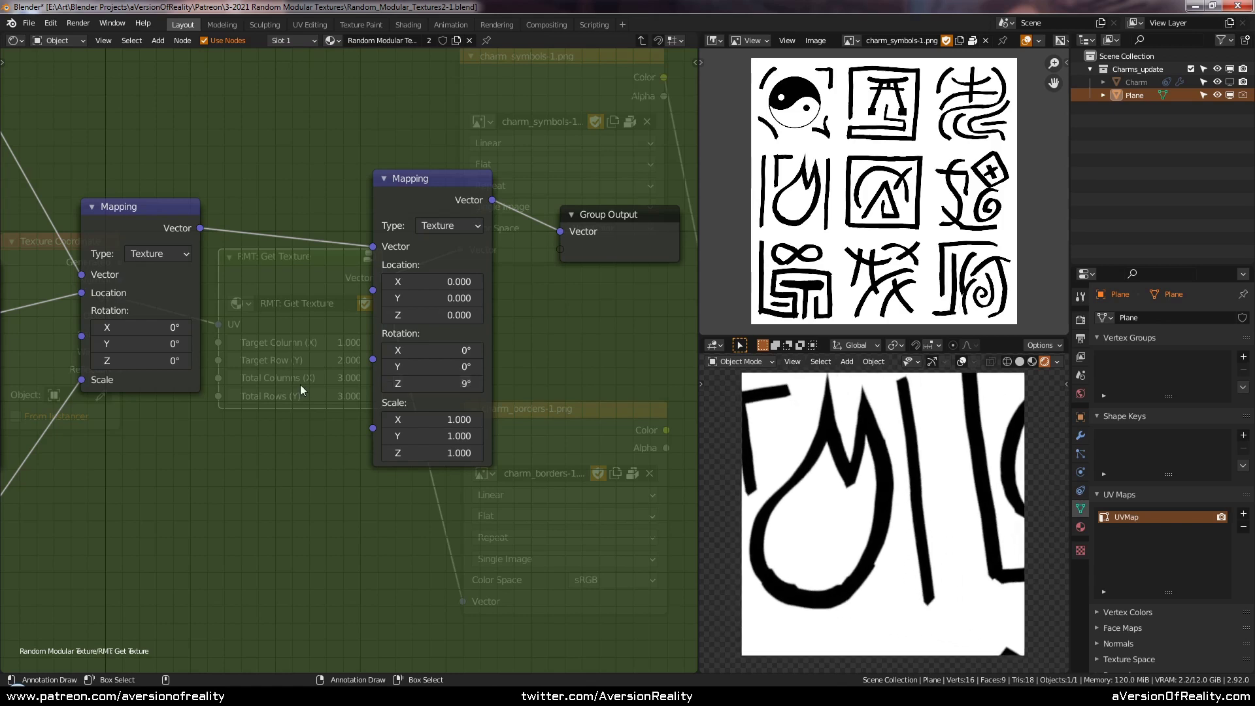
key(Tab)
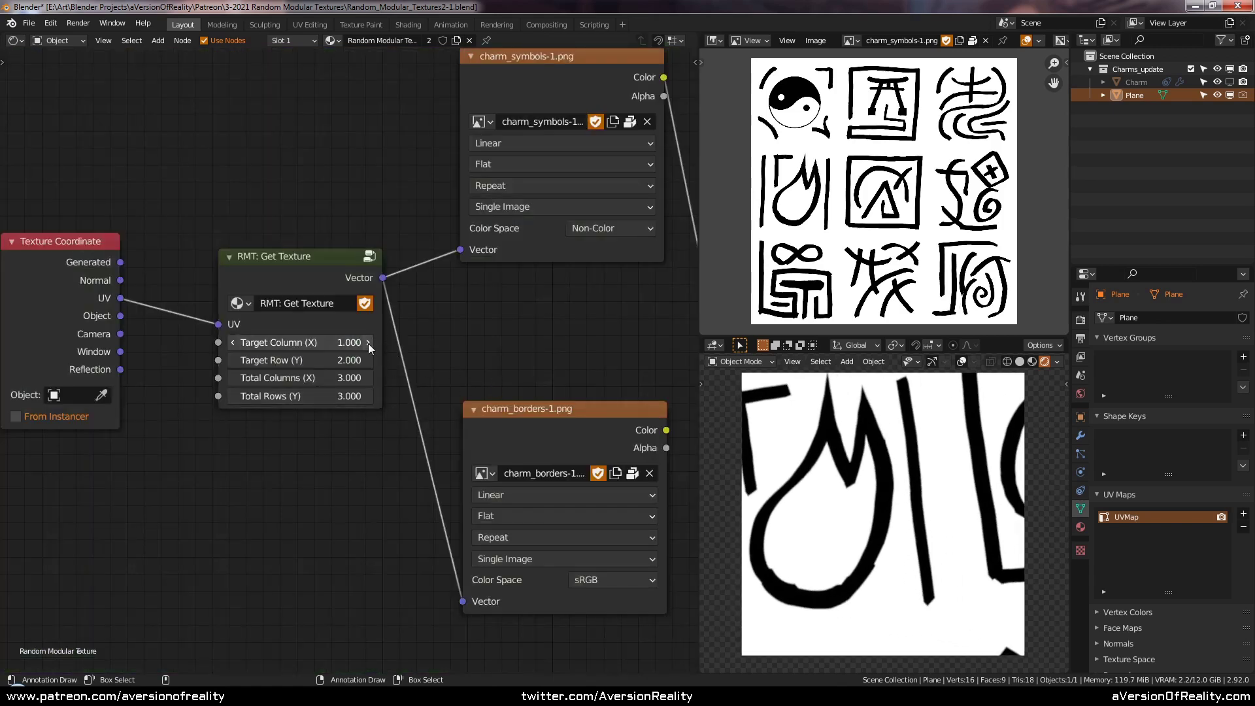
- Set both Target Column (X) and Target Row (Y) to 3
click(344, 343)
text(3)
key(Return)
click(332, 360)
text(3)
key(Return)
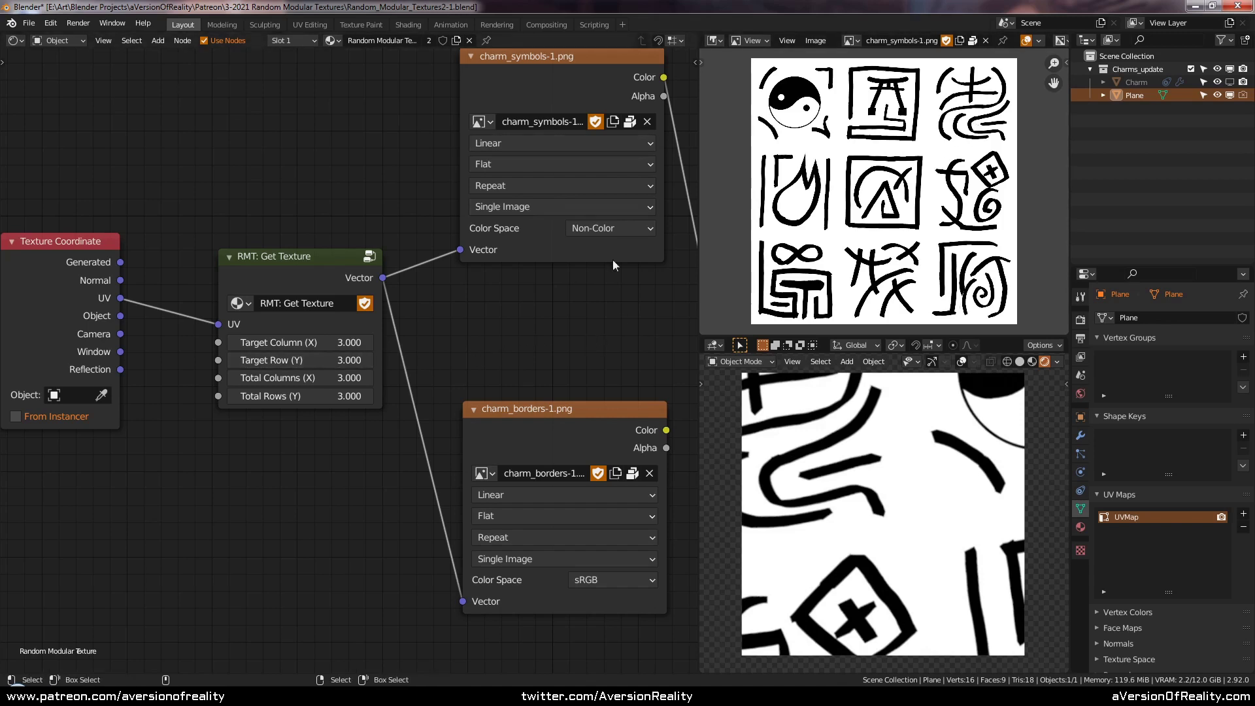
- Reopen the RMT: Get Texture group and set the second Mapping's Z rotation and Z location to 0
middle_drag(613, 260, 385, 267)
click(547, 292)
click(130, 251)
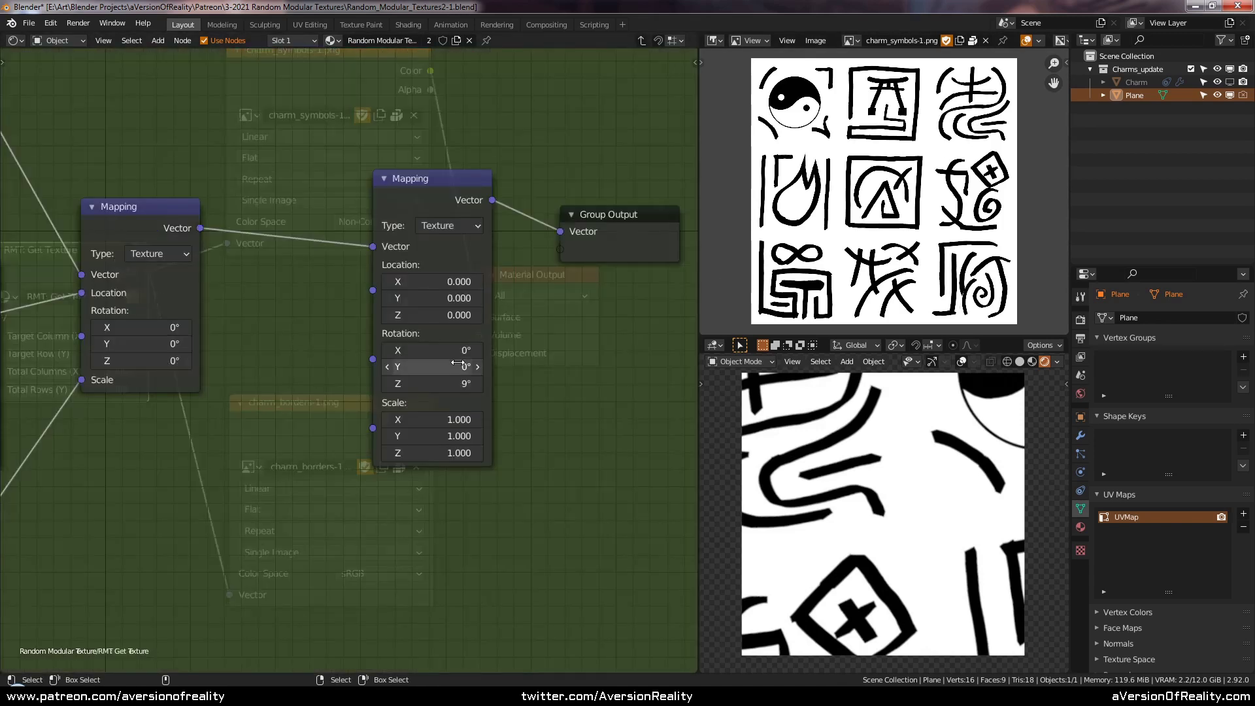
click(440, 384)
text(0)
key(Return)
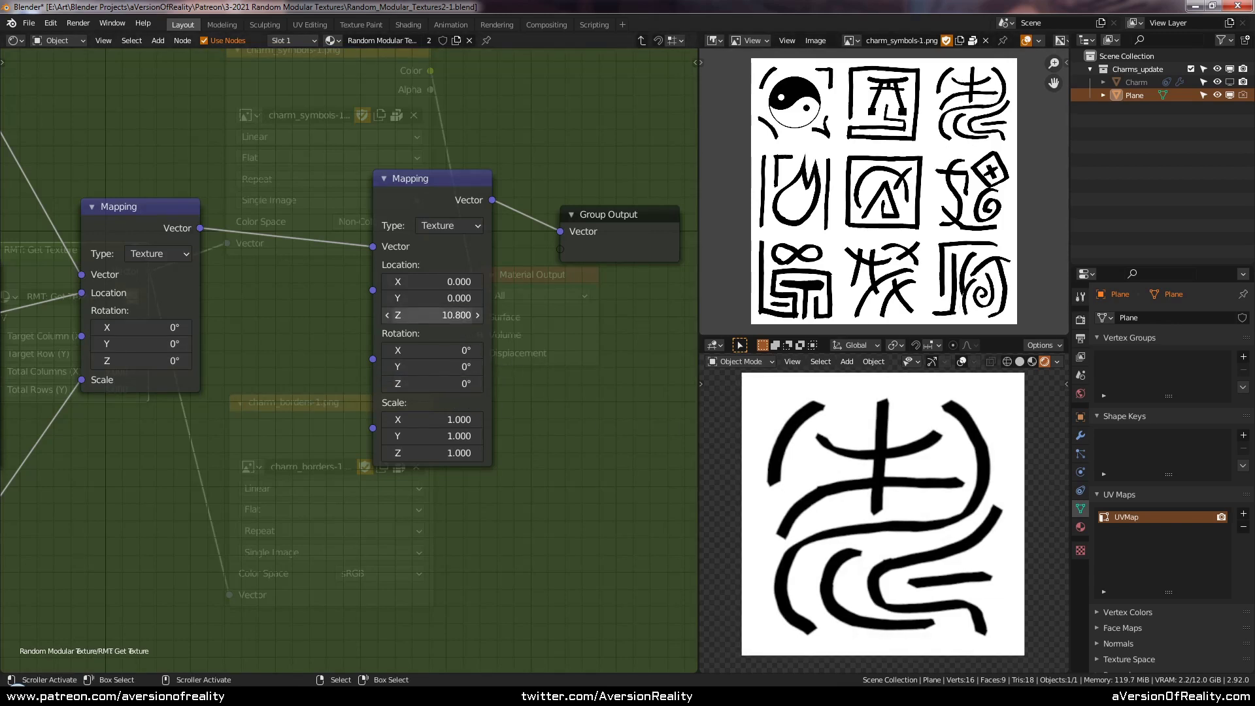
text(0)
key(Return)
- Try small changes to the second Mapping's Z rotation and set it back to 0°
mouse_move(418, 384)
mouse_down()
mouse_move(462, 383)
mouse_move(395, 383)
mouse_up()
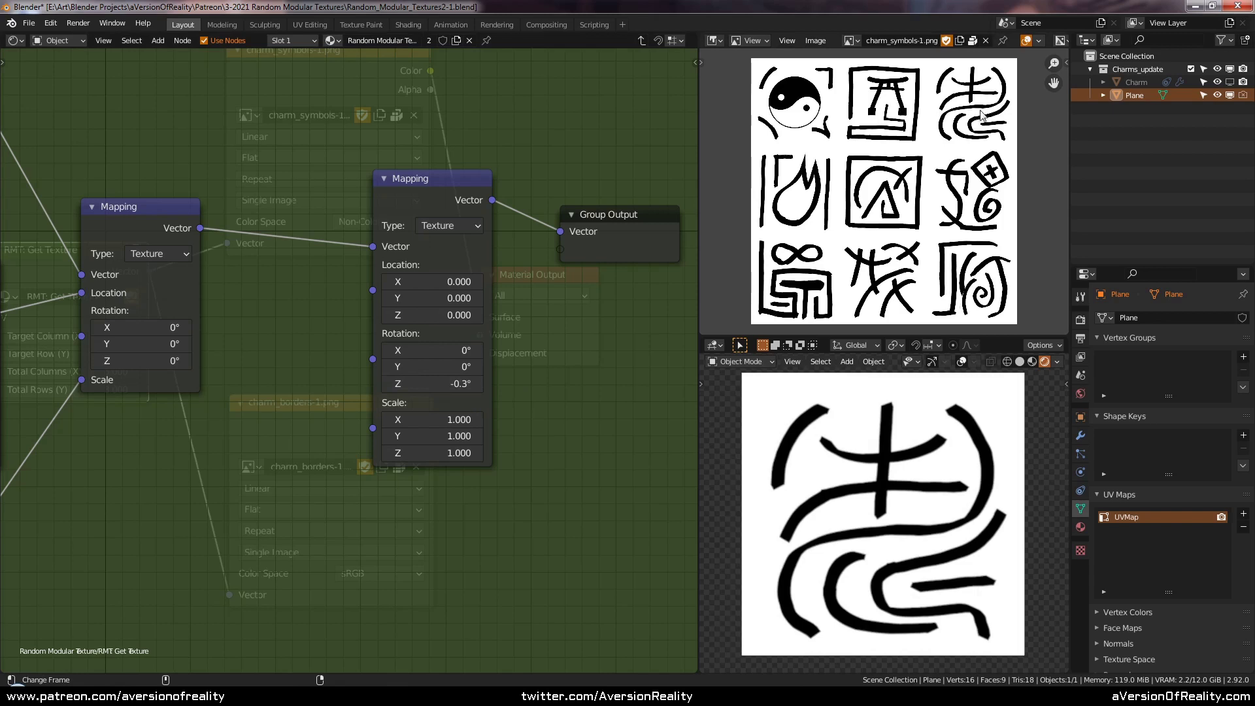
drag(442, 384, 443, 383)
text(0)
key(Return)
- Add a Value node, connect it to the second Mapping's Scale input, and set it to 1
key(shift+a)
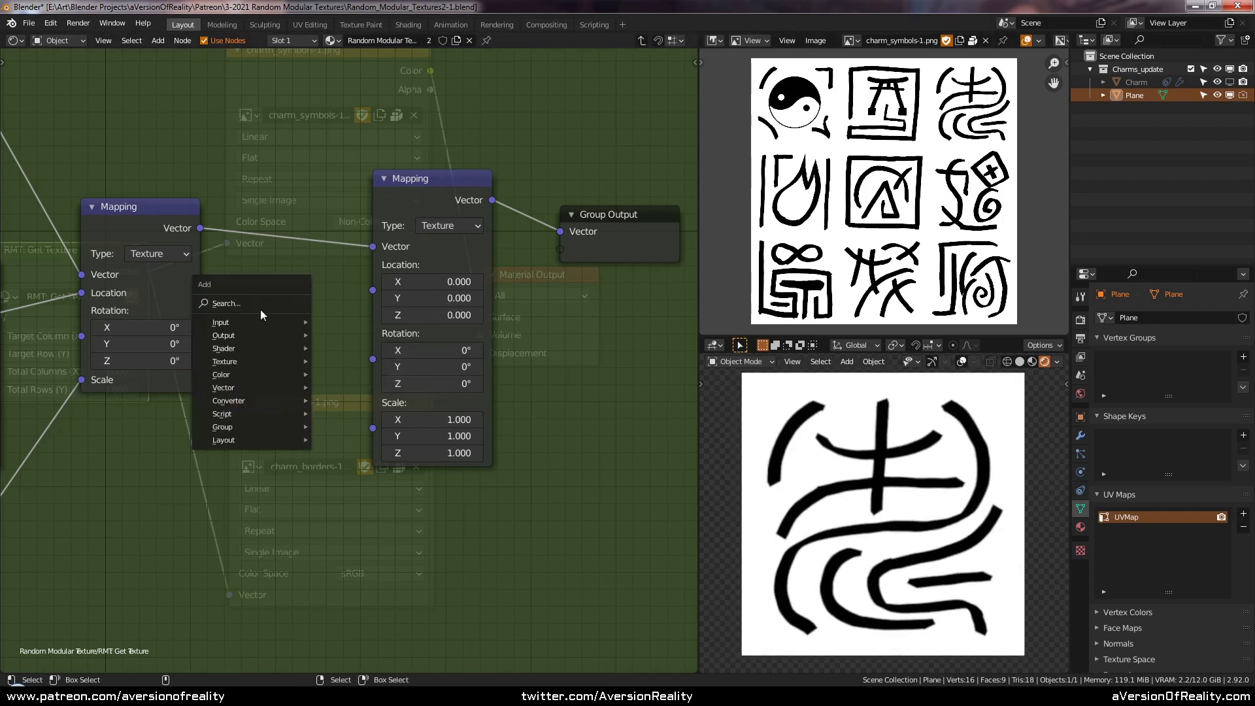
mouse_move(260, 321)
click(363, 569)
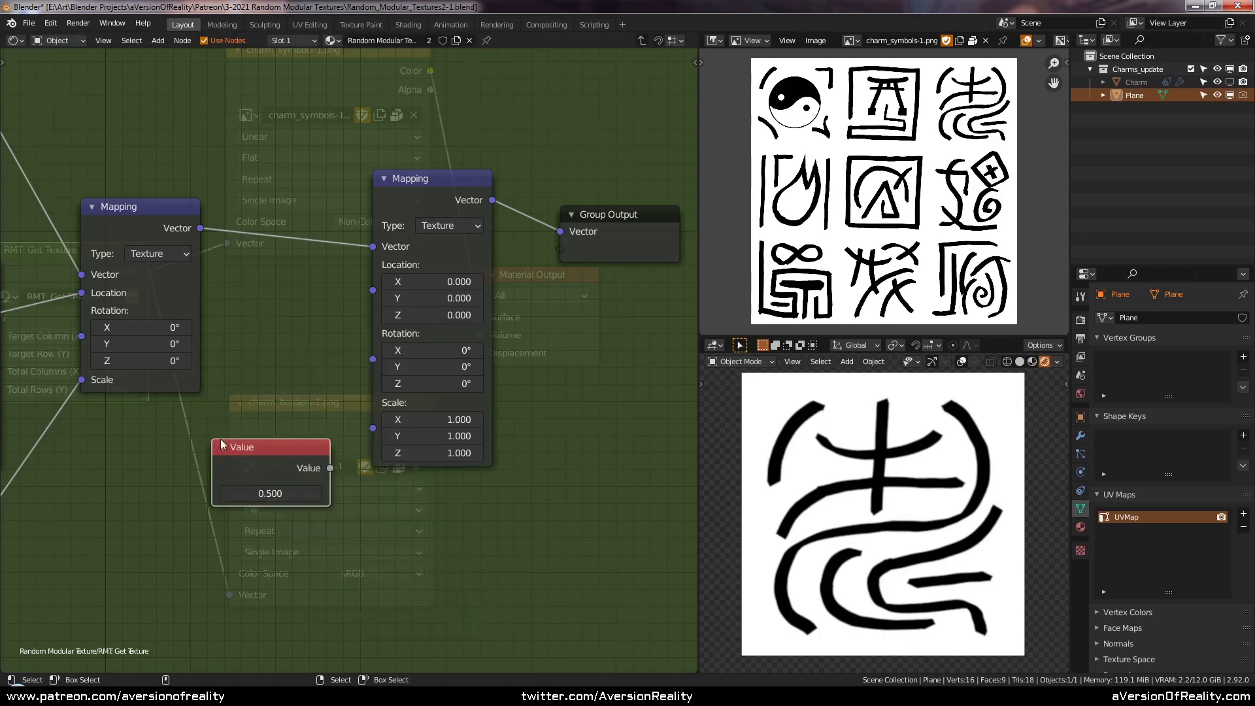
drag(330, 468, 373, 428)
mouse_move(269, 493)
mouse_down()
mouse_move(242, 494)
mouse_move(289, 497)
mouse_up()
key(Return)
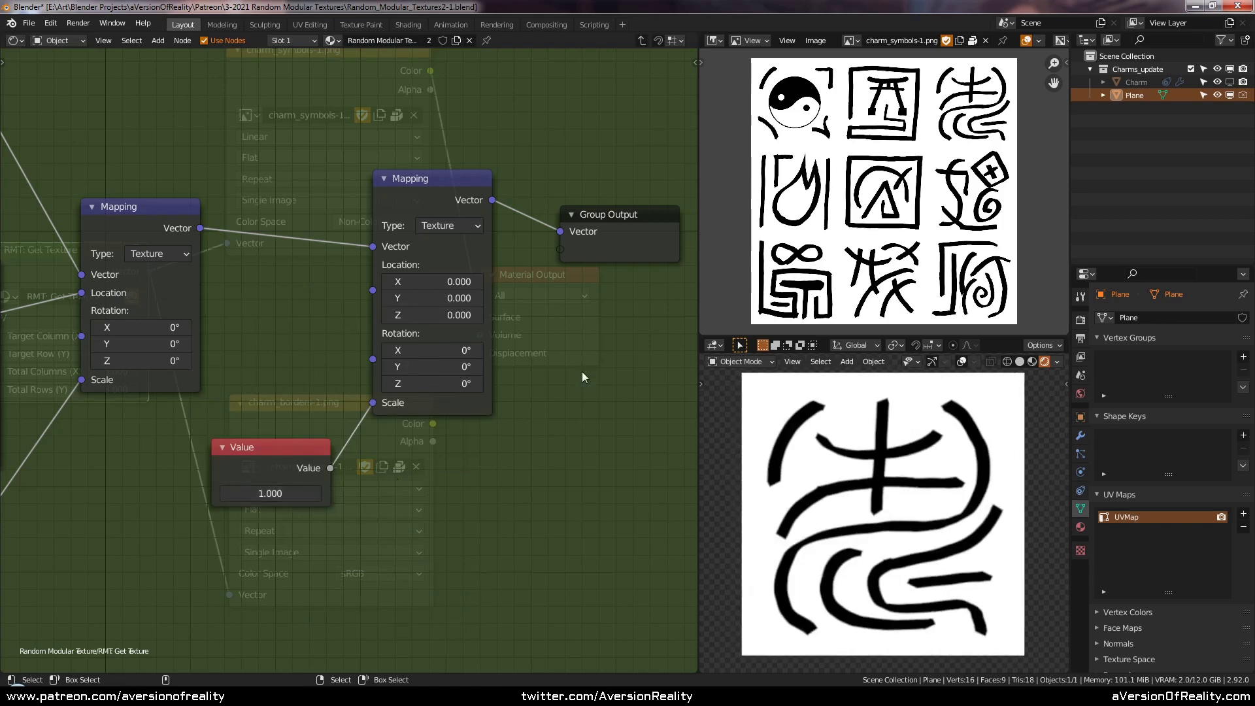
- Link the first Mapping directly to Group Output and move the bypassed second Mapping and Value nodes aside
drag(282, 438, 297, 426)
ctrl+shift+click(140, 216)
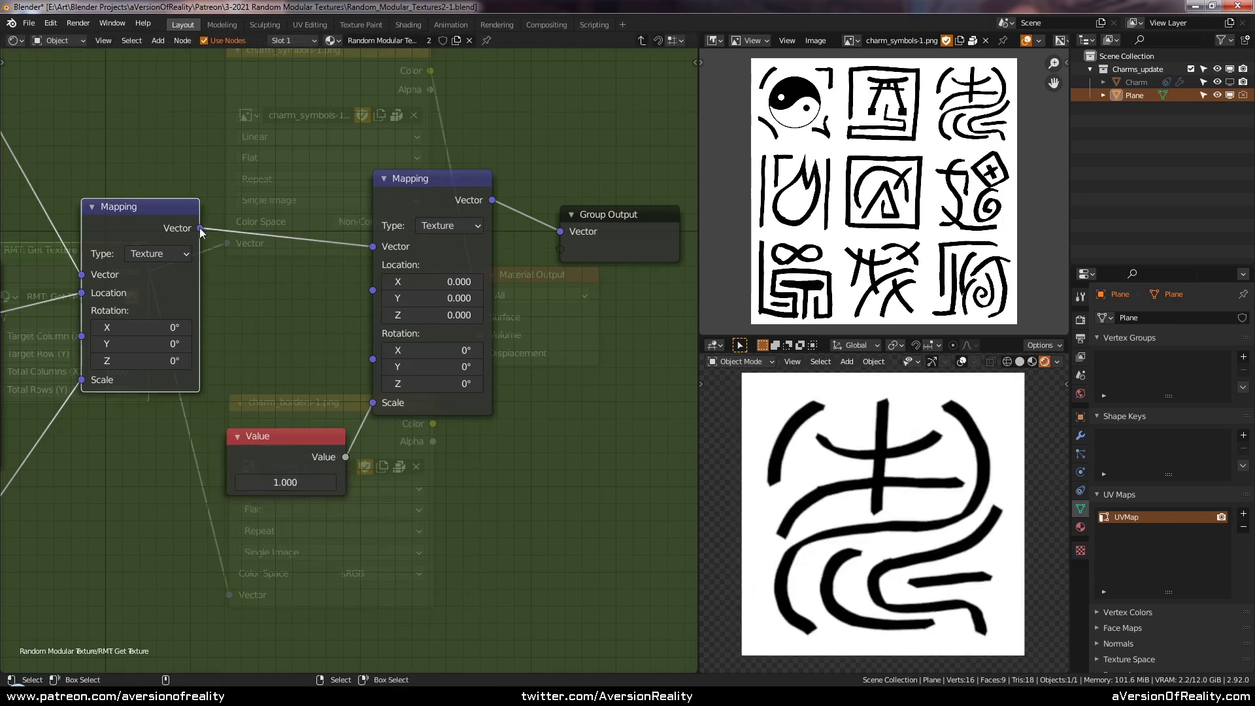
shift+click(392, 265)
shift+click(281, 458)
scroll(468, 393, down, 4)
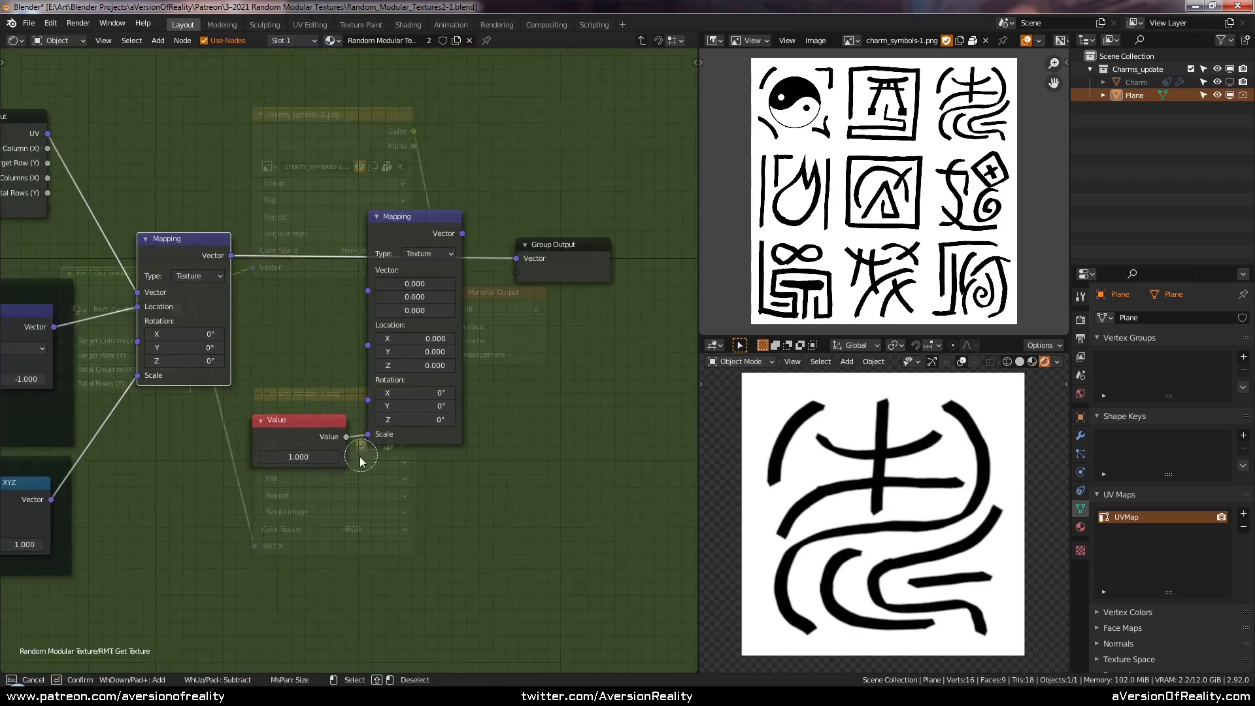
key(g)
click(572, 405)
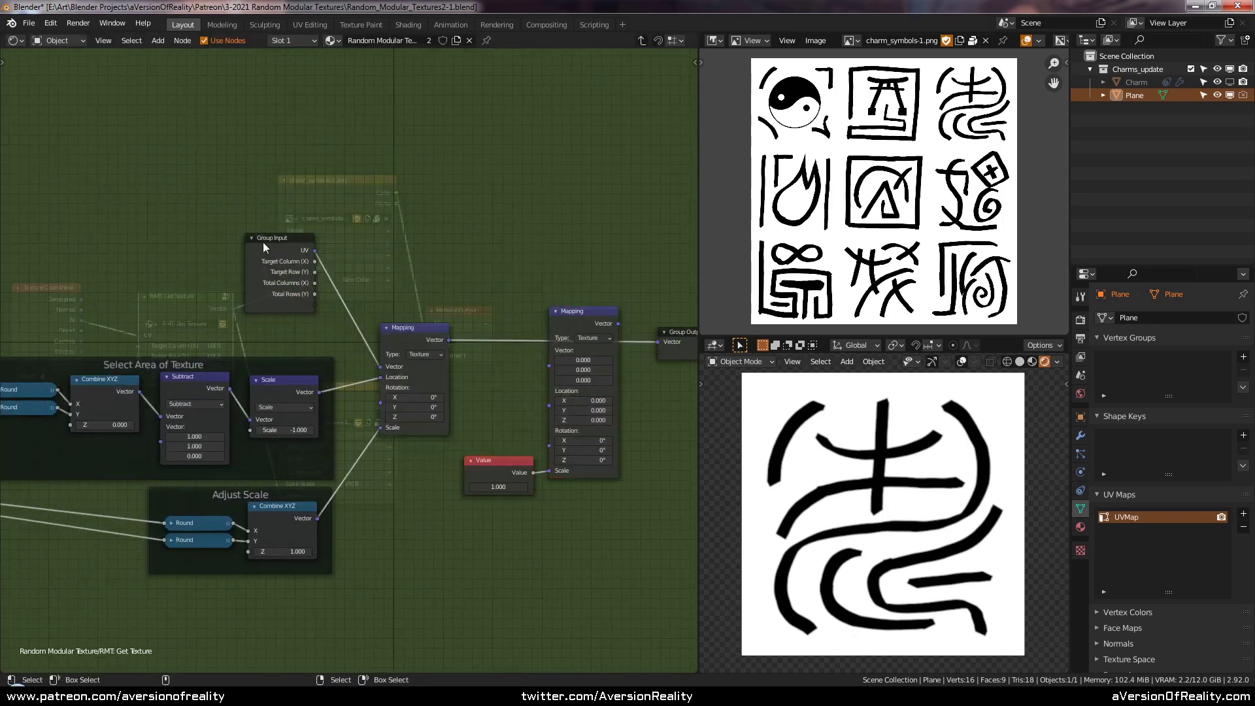
- Move Group Input farther back and place the bypassed Mapping and Value nodes ahead of the texture-selecting Mapping
drag(262, 242, 18, 124)
key(c)
key(Escape)
key(g)
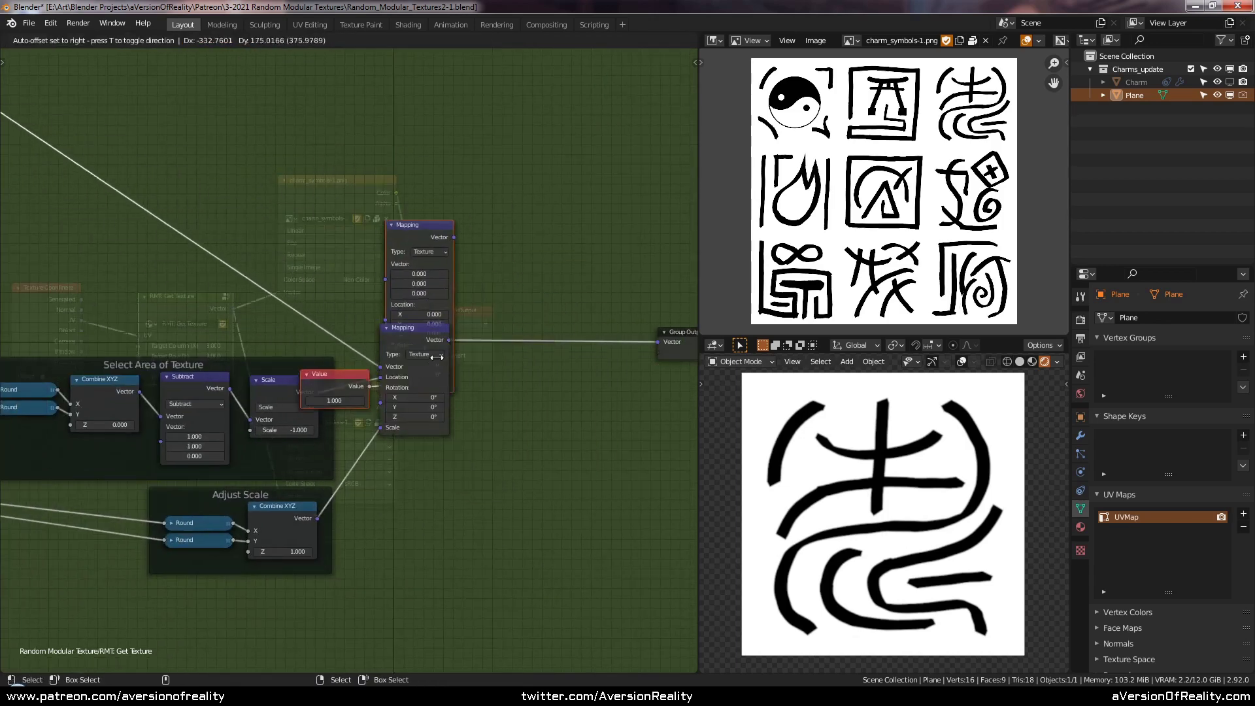
click(212, 241)
middle_drag(213, 242, 389, 279)
scroll(390, 279, up, 3)
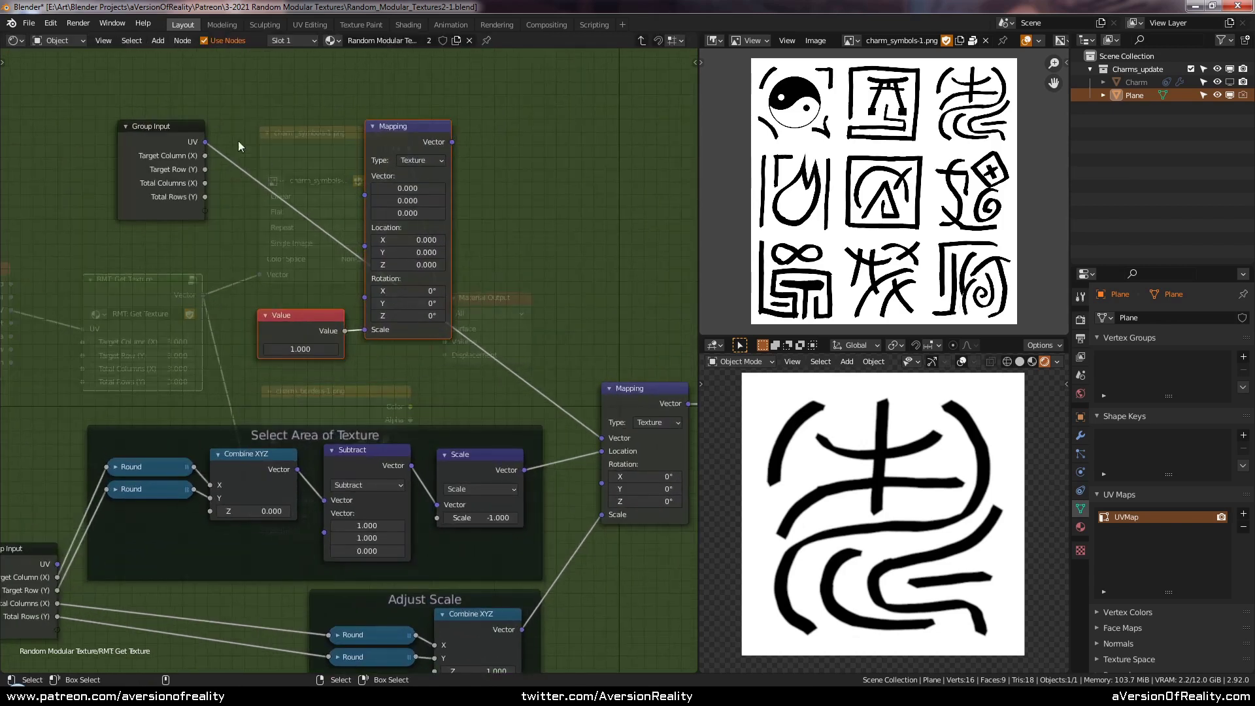
- Route Group Input's UV through the relocated Mapping into the texture-selecting Mapping's Vector, and reposition Group Input and Value
drag(205, 142, 372, 195)
drag(164, 134, 160, 165)
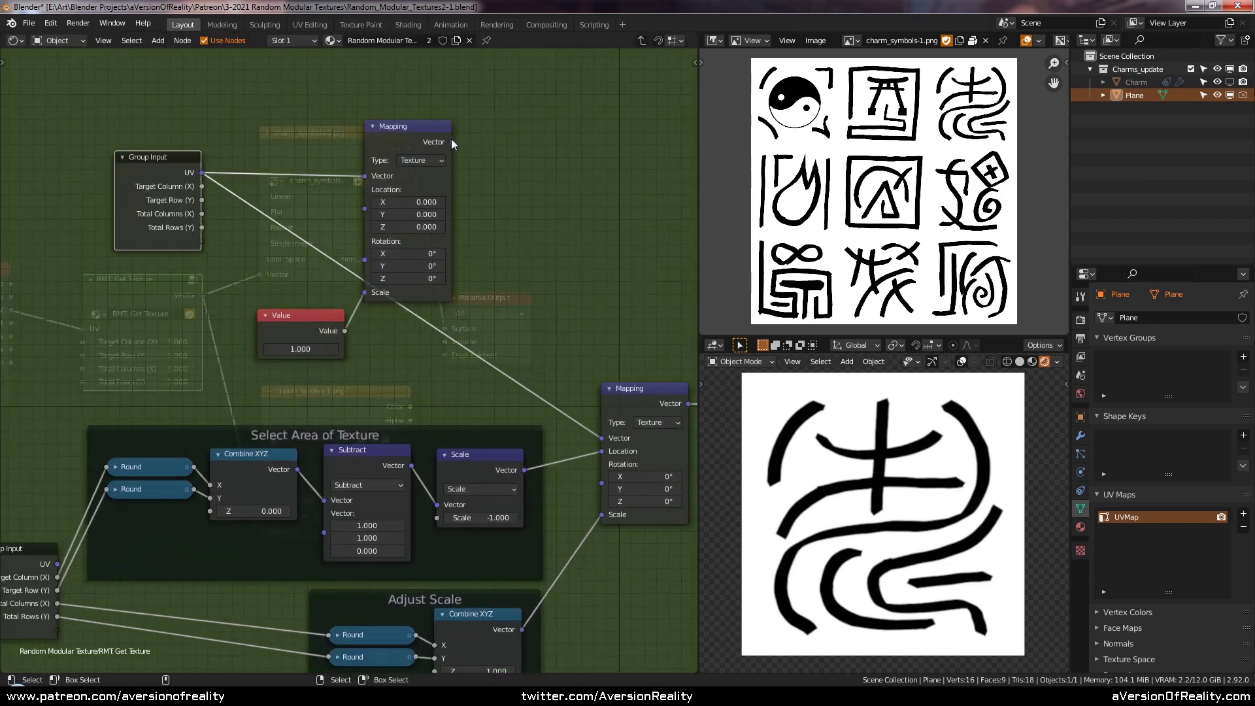
drag(452, 142, 602, 438)
drag(308, 313, 290, 298)
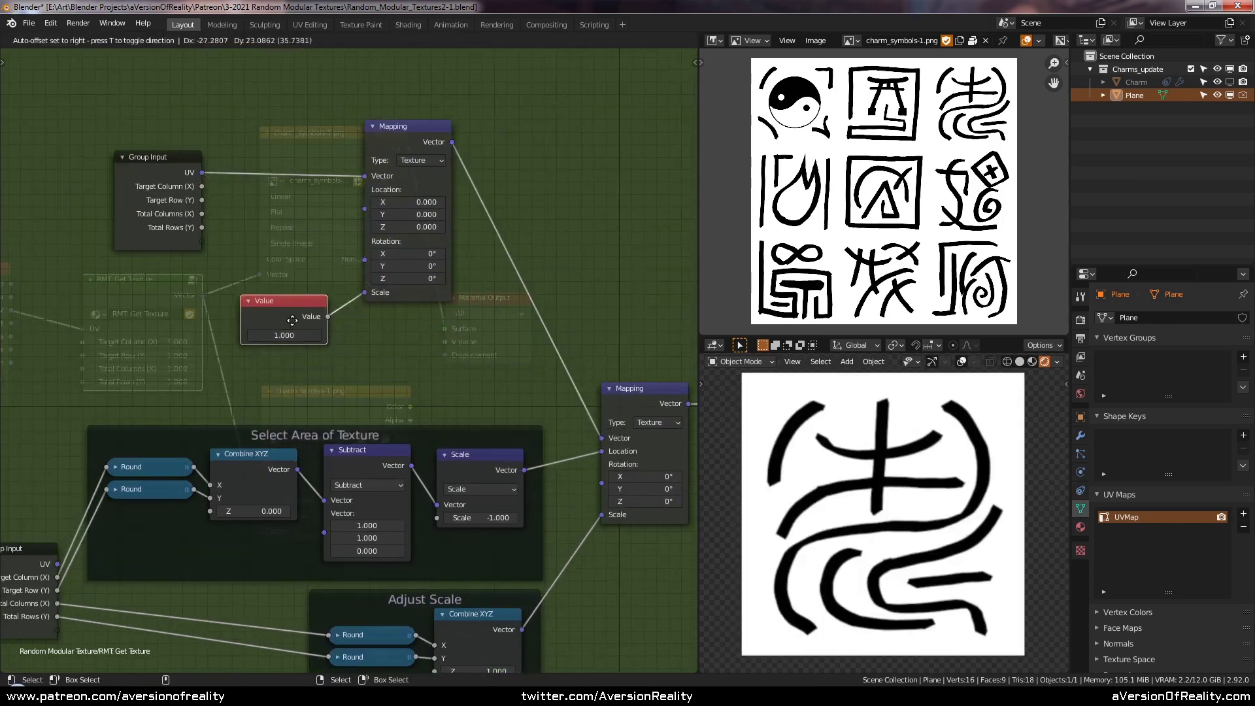
- Try a small change to the relocated Mapping's Z rotation and set it back to 0°
drag(404, 281, 392, 281)
click(404, 281)
text(0)
key(Return)
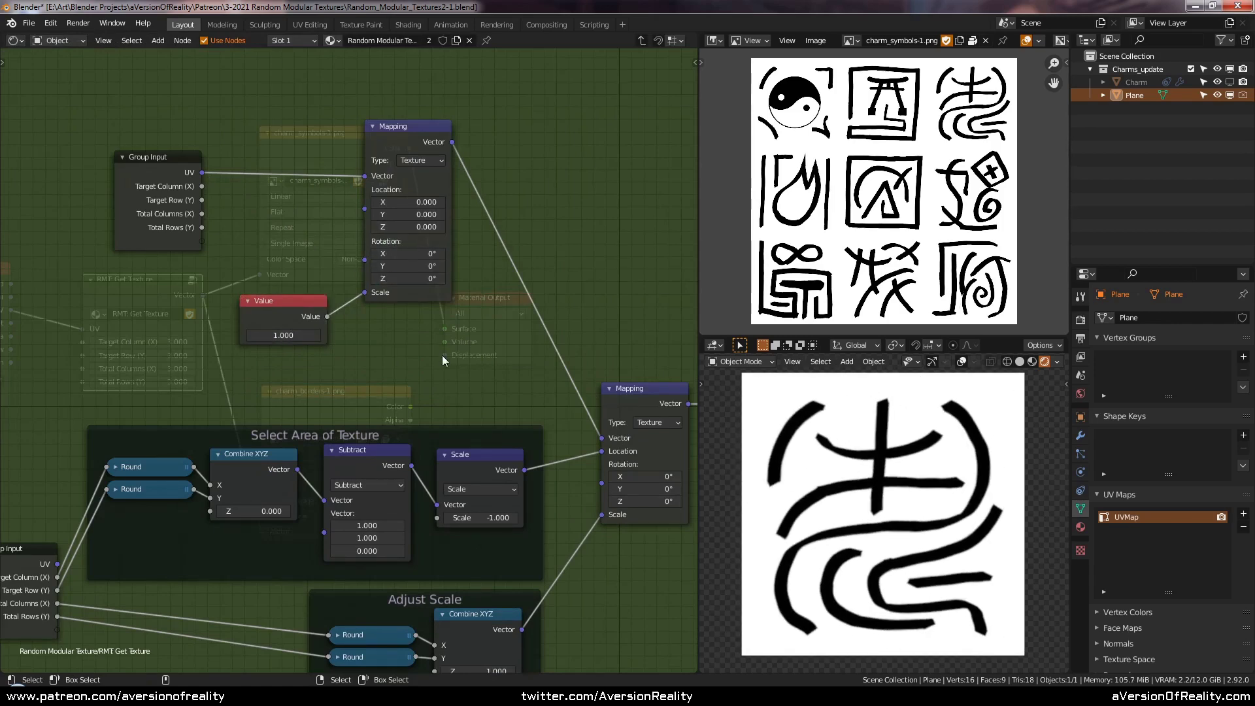
- Connect the relocated Mapping's Vector output directly to Group Output and space out the Group Input, Value and Mapping nodes
middle_drag(442, 355, 145, 129)
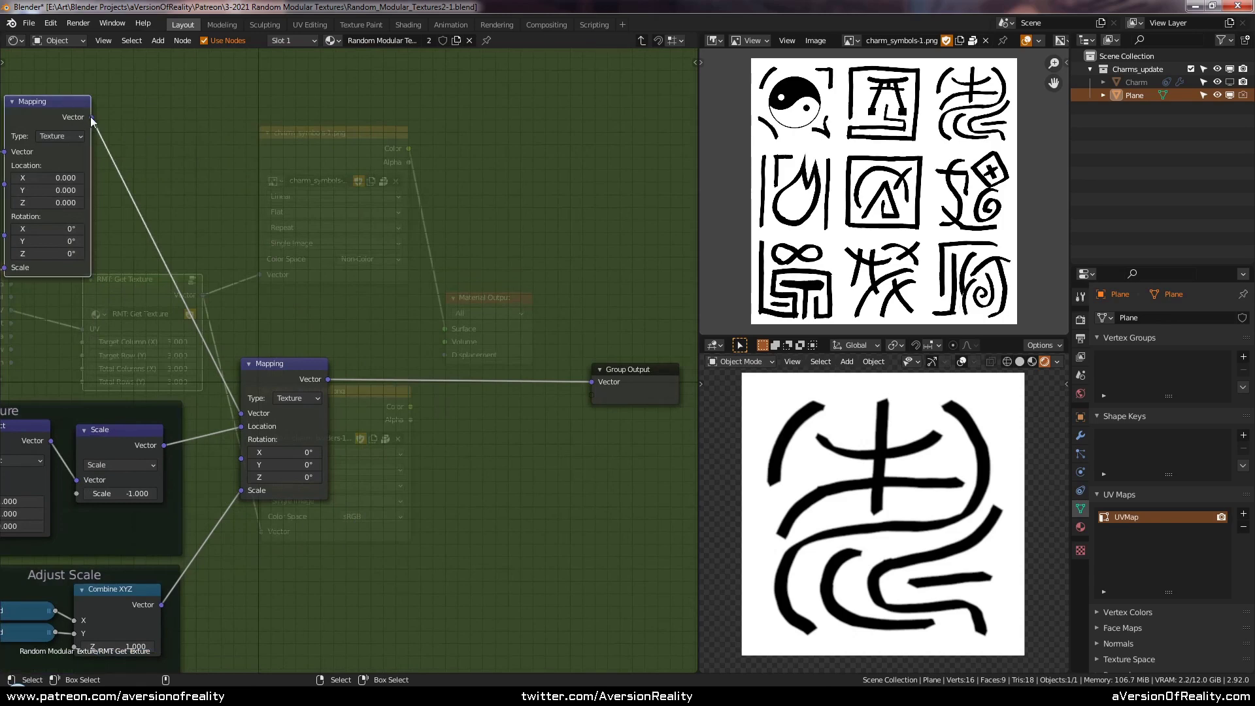
drag(91, 118, 321, 253)
middle_drag(90, 439, 591, 538)
drag(284, 238, 223, 207)
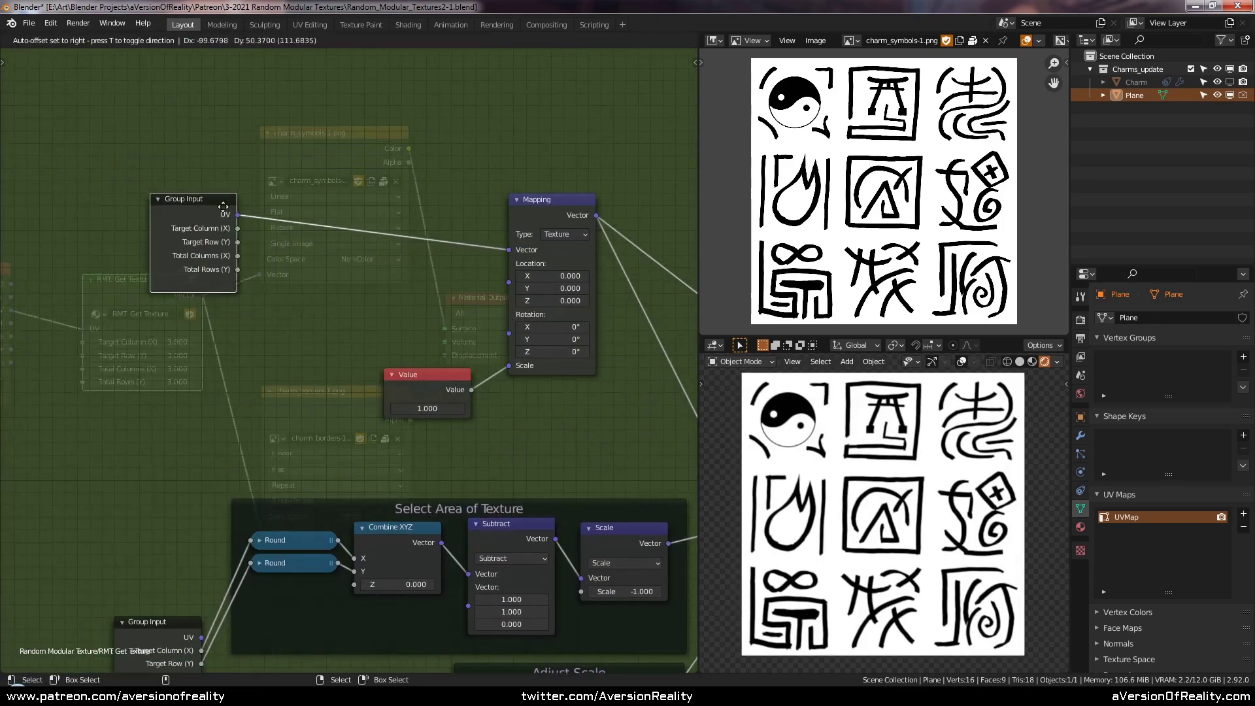
scroll(223, 207, up, 2)
middle_drag(399, 361, 350, 375)
drag(350, 375, 314, 384)
drag(499, 175, 464, 151)
click(107, 195)
drag(122, 202, 142, 223)
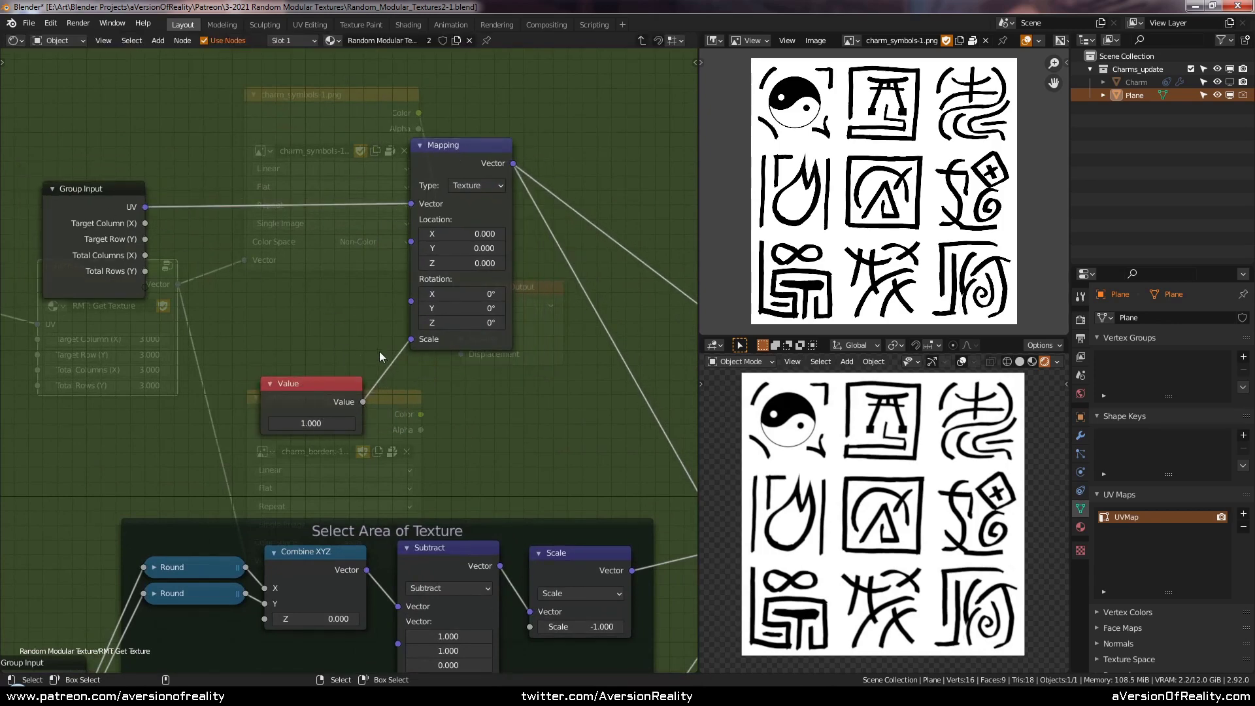
- Set the relocated Mapping's X and Y location to 0.5
scroll(379, 351, up, 2)
click(489, 220)
click(490, 220)
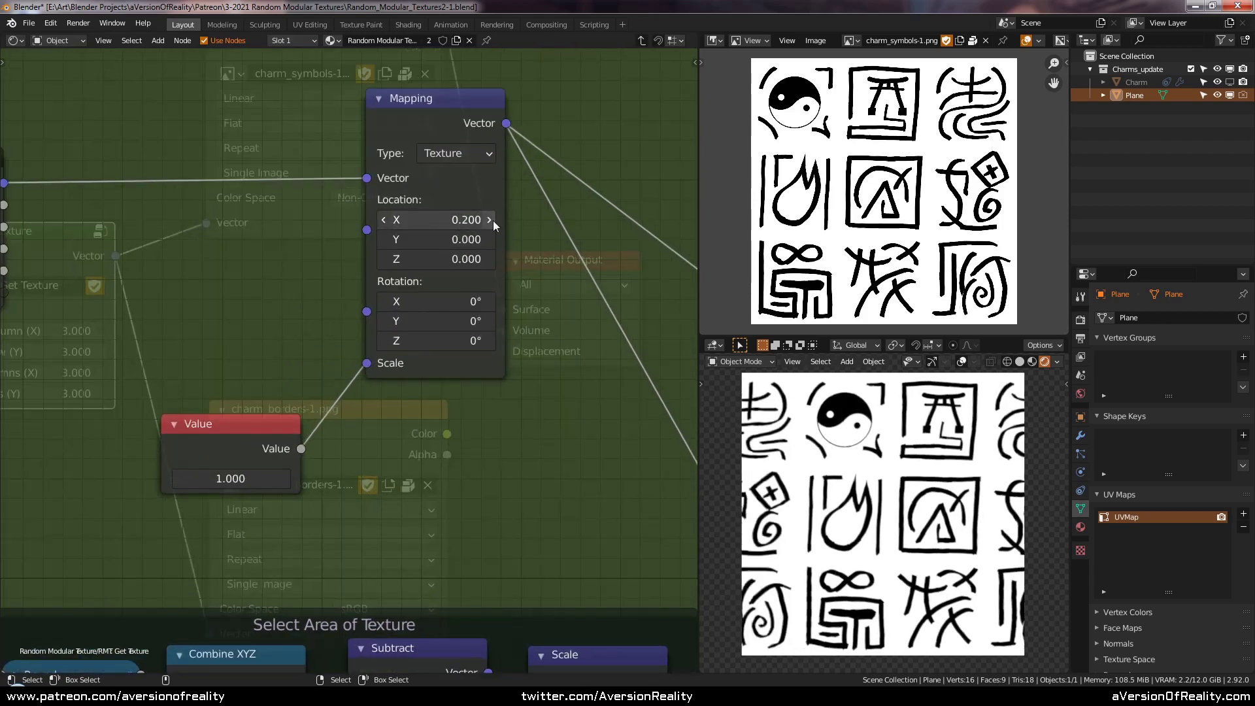
click(490, 220)
click(490, 220)
click(490, 221)
click(488, 238)
click(489, 238)
click(489, 238)
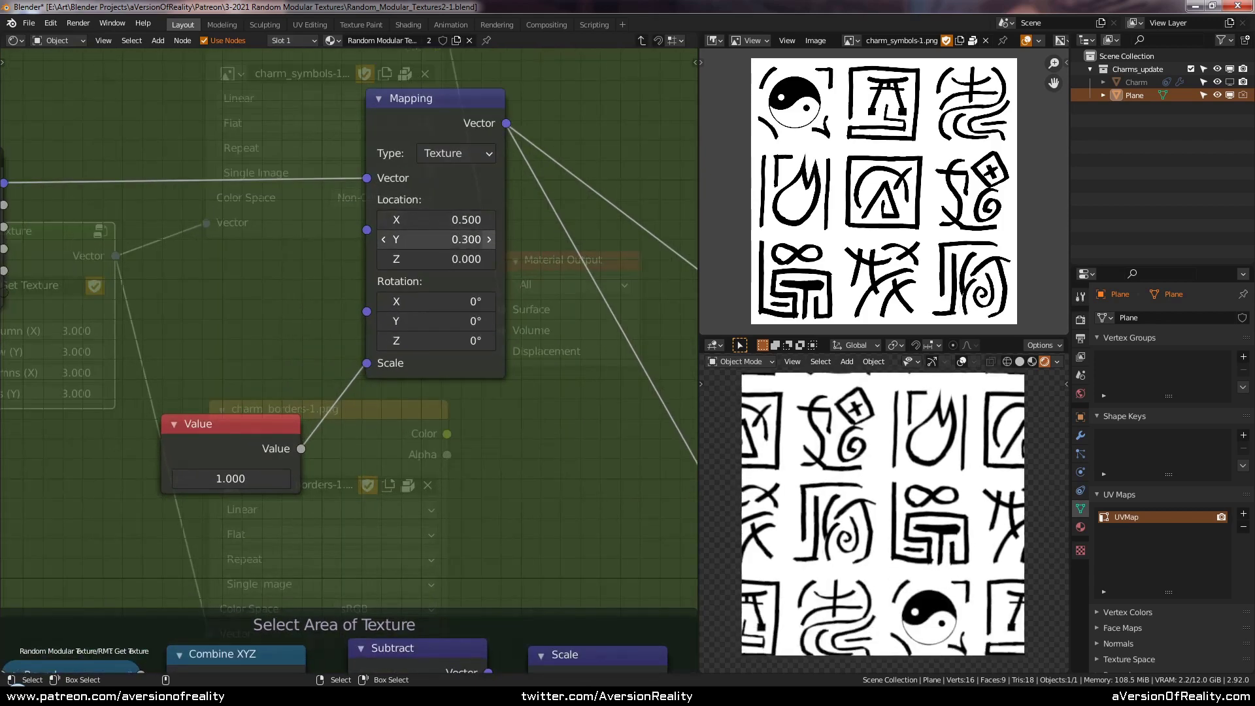
click(489, 238)
click(489, 238)
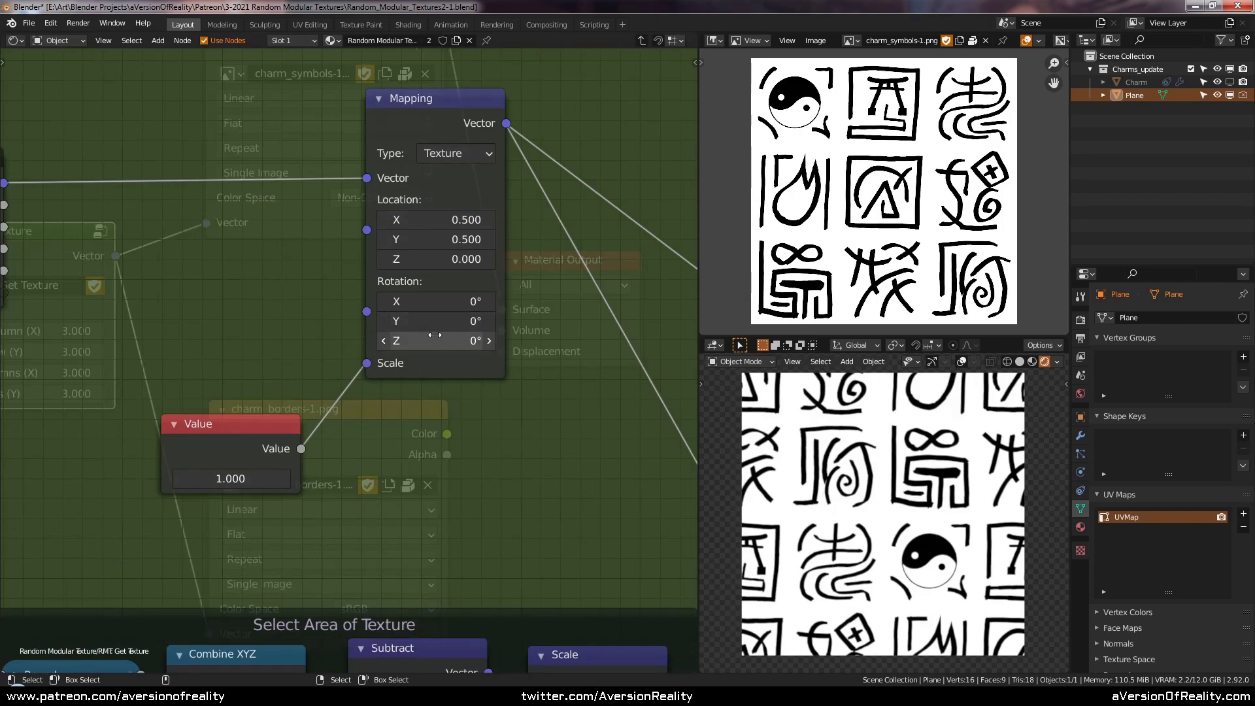
- Try changing the Mapping's Z rotation and the scale Value, and return the rotation to 0°
mouse_move(435, 341)
mouse_down()
mouse_move(487, 340)
mouse_move(435, 341)
mouse_move(451, 341)
mouse_up()
mouse_move(231, 478)
mouse_down()
mouse_move(196, 479)
mouse_move(226, 478)
mouse_up()
key(Escape)
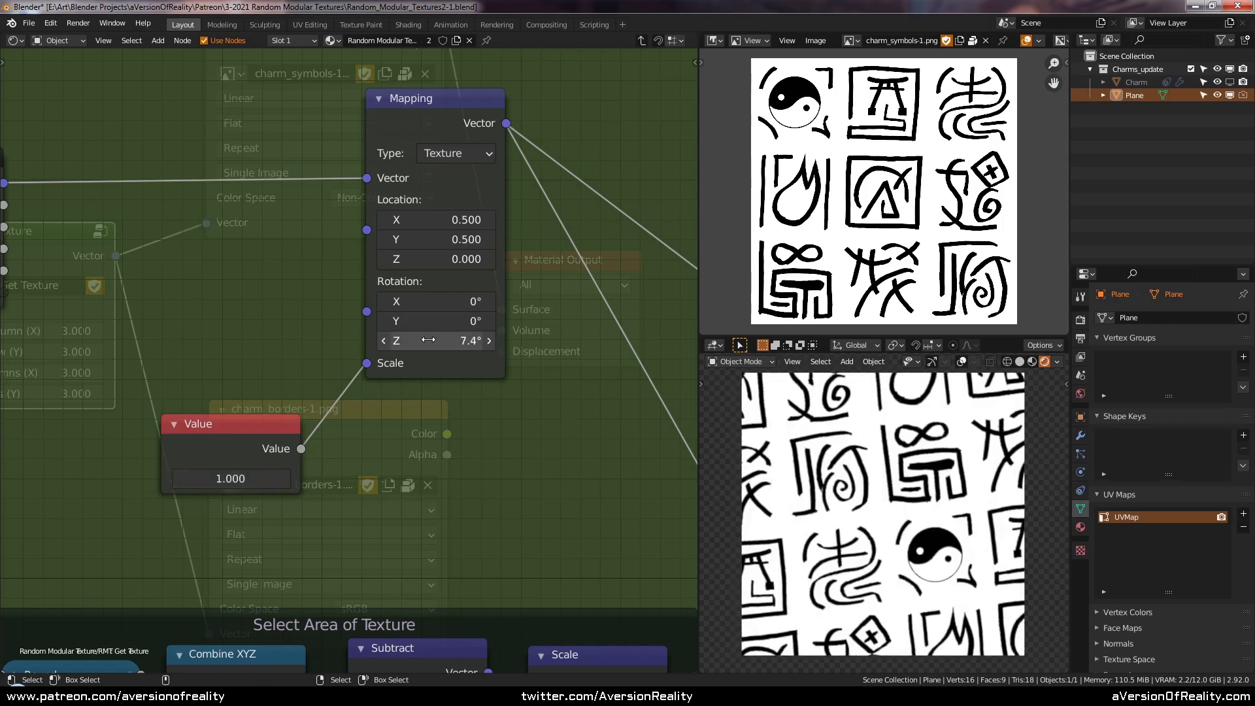
click(430, 340)
text(0)
key(Return)
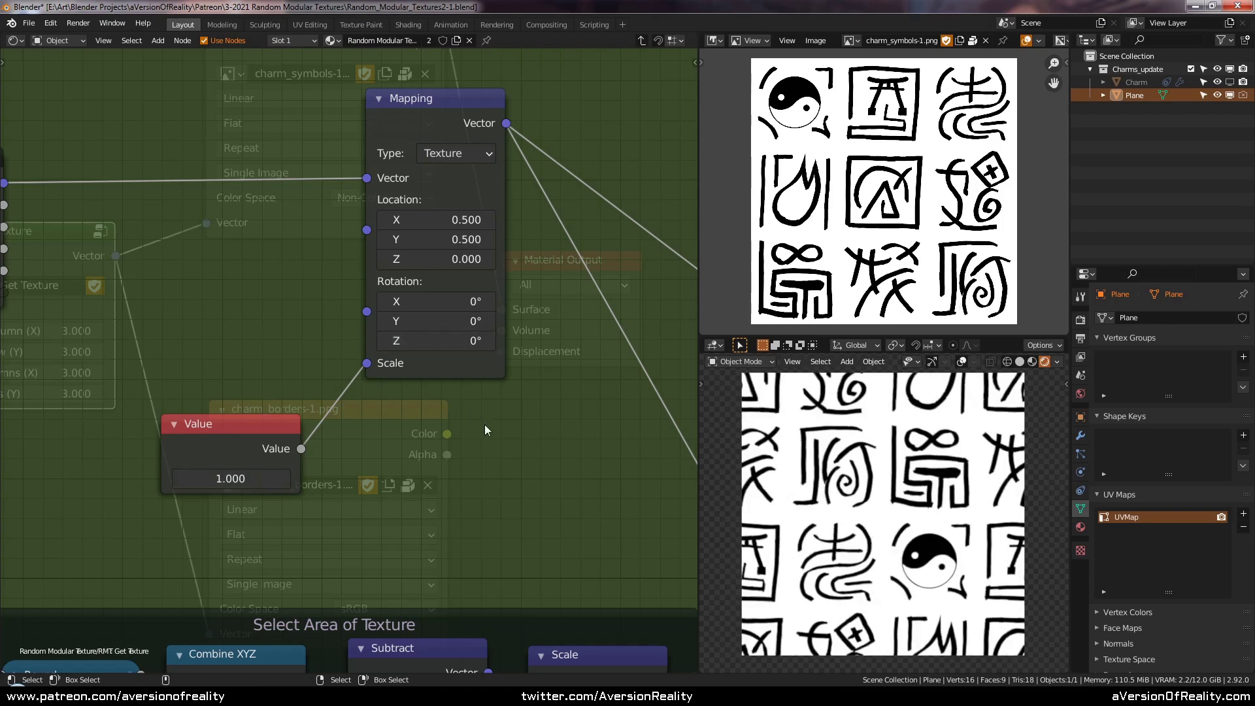
- Add a reroute joining the two links from the relocated Mapping's Vector output and position it clear of the nodes
scroll(484, 425, down, 1)
drag(417, 175, 397, 186)
drag(257, 437, 207, 429)
drag(498, 424, 508, 423)
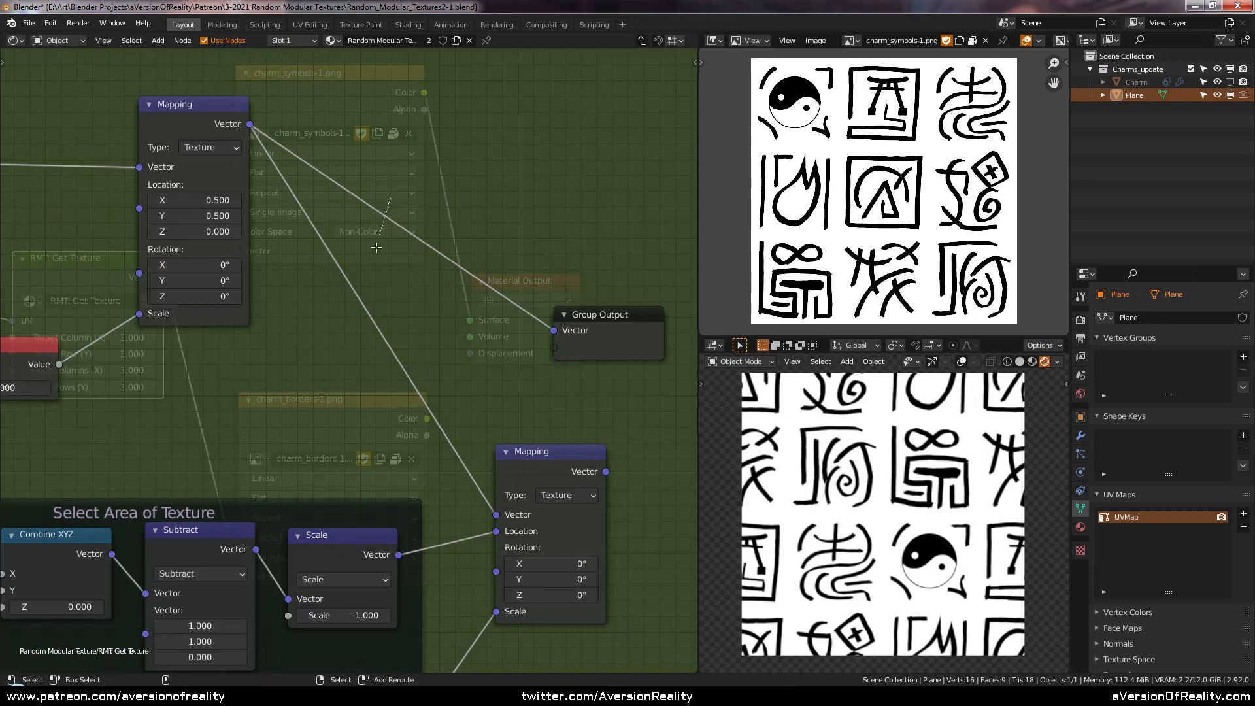
shift+right_drag(377, 248, 360, 308)
key(g)
click(429, 220)
- Move Group Input, Value and the 0.5-location Mapping farther from the reroute to make room for another node
scroll(338, 230, down, 2)
middle_drag(58, 214, 195, 211)
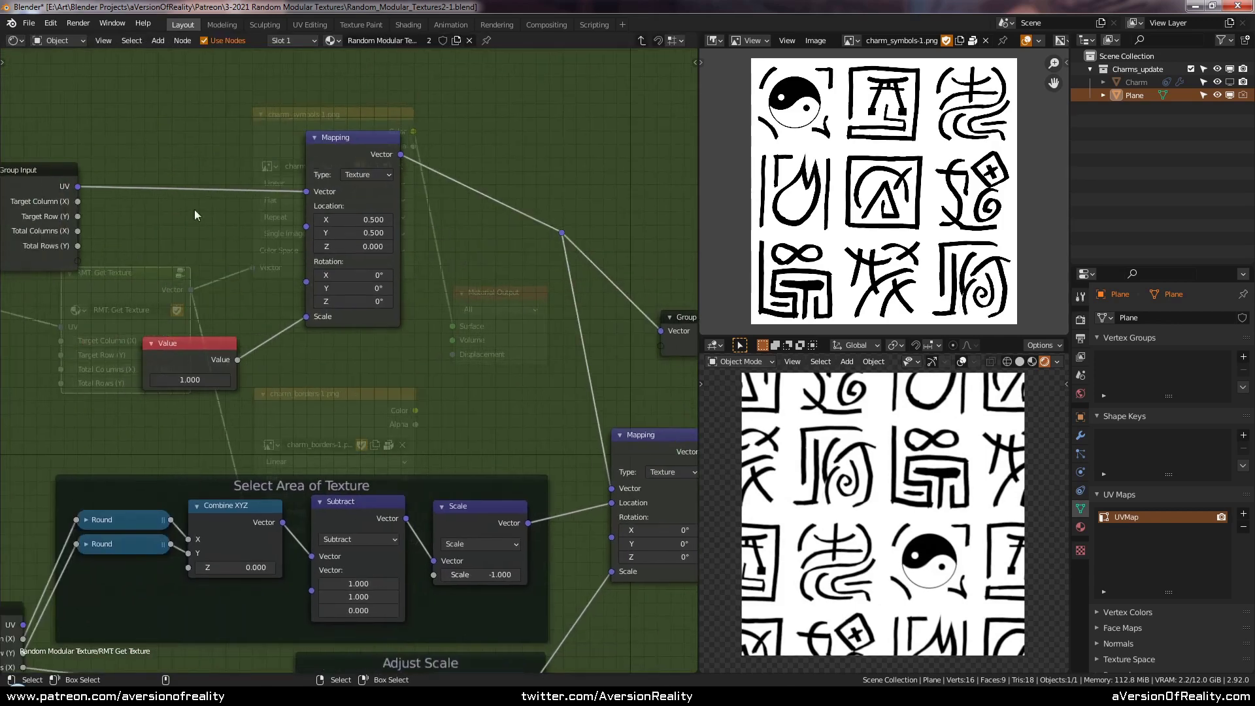
key(c)
drag(63, 215, 351, 259)
right_click(351, 257)
key(g)
click(269, 267)
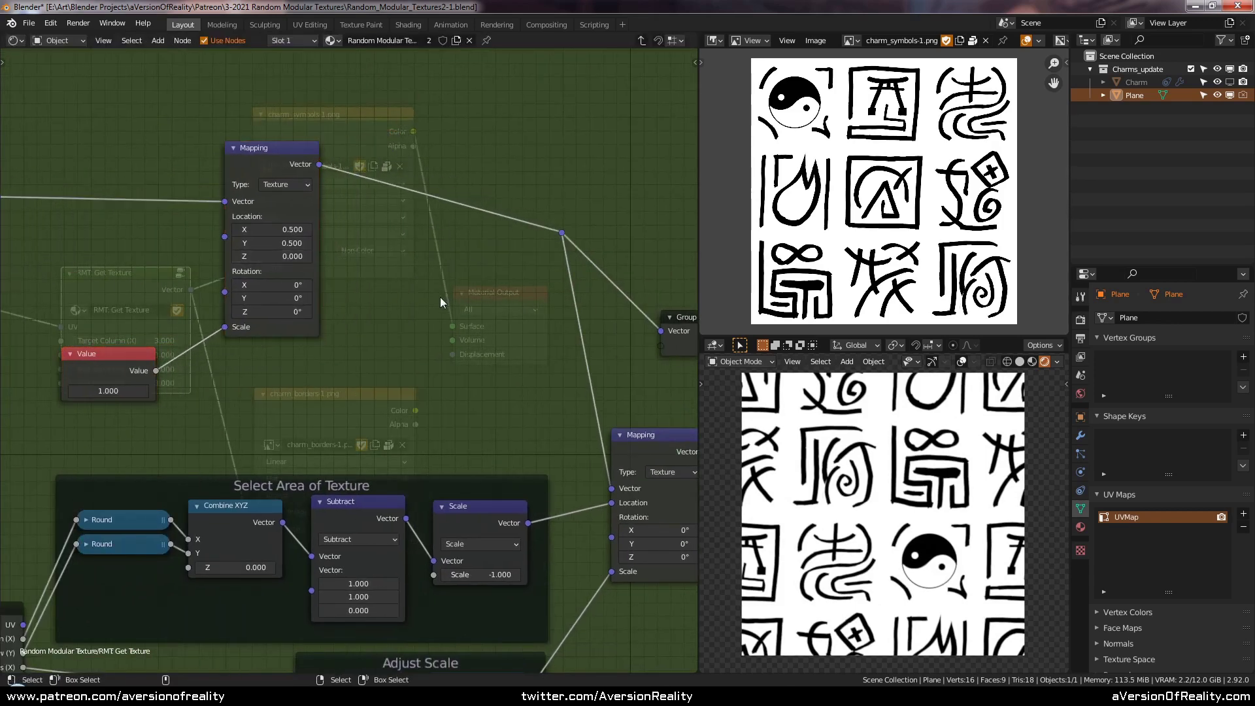
- Connect the texture-selecting Mapping's Vector output to Group Output and move Group Output farther out
middle_drag(428, 302, 575, 325)
middle_drag(613, 410, 173, 322)
drag(413, 385, 454, 304)
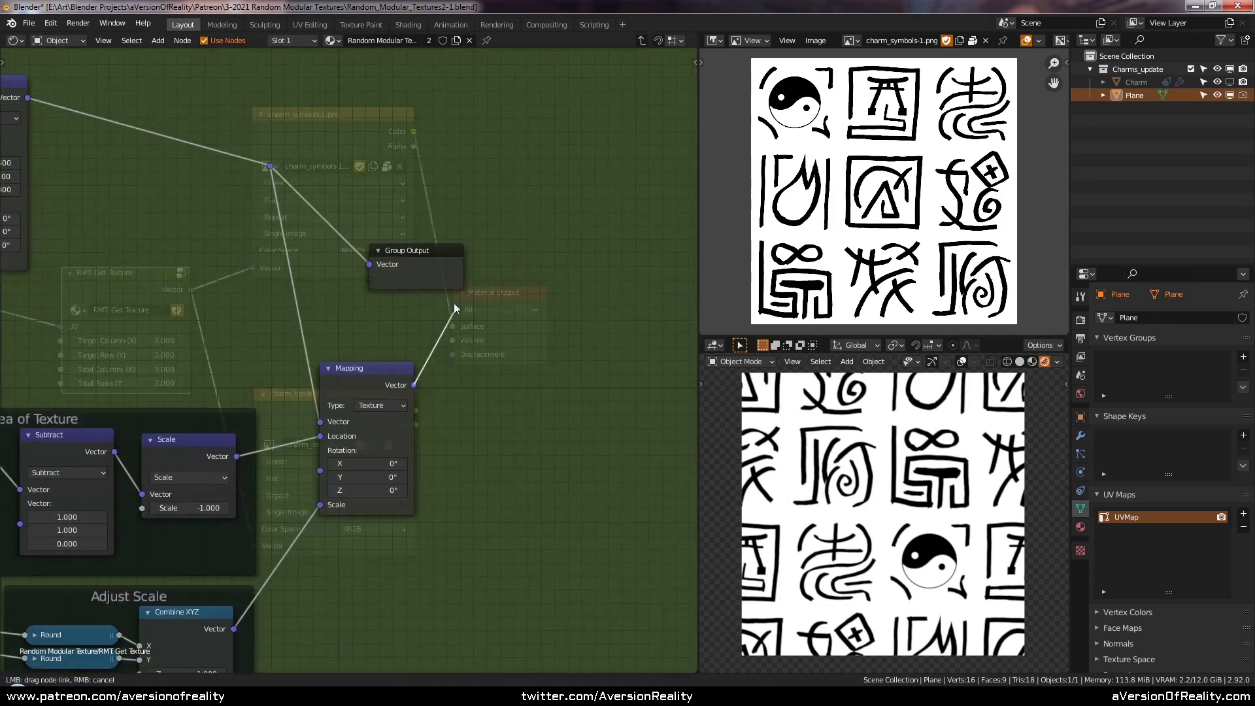
drag(374, 270, 537, 306)
- Duplicate the 0.5-location Mapping and insert the copy between the original and the reroute
middle_drag(213, 243, 494, 291)
middle_drag(385, 250, 449, 273)
scroll(446, 257, up, 2)
click(298, 160)
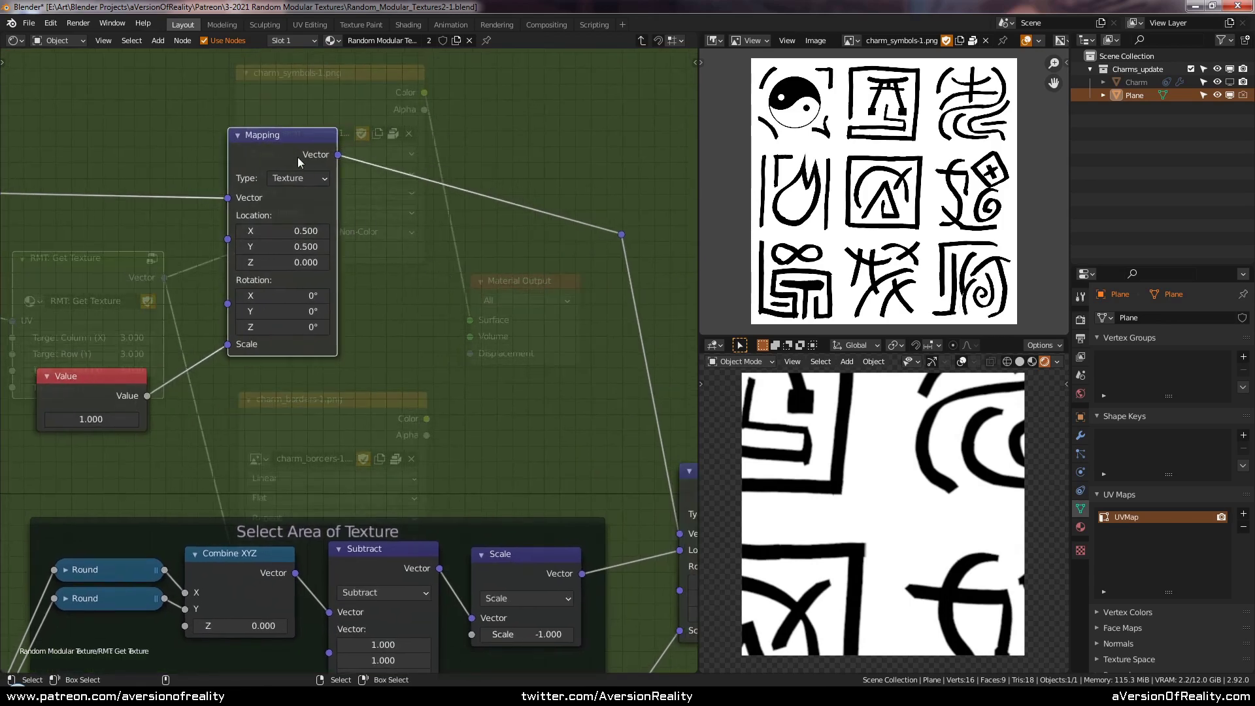
key(shift+d)
click(547, 216)
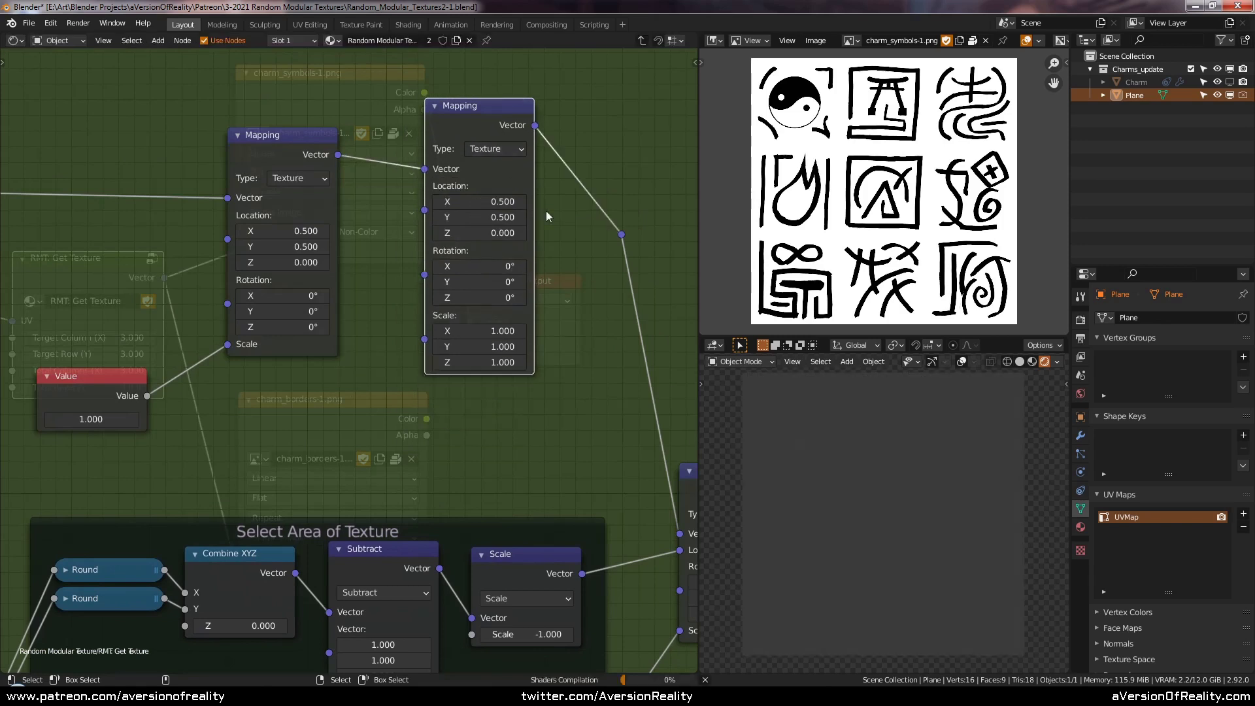
- Set the duplicated Mapping's X and Y location to -0.5
click(441, 202)
text(-)
key(Return)
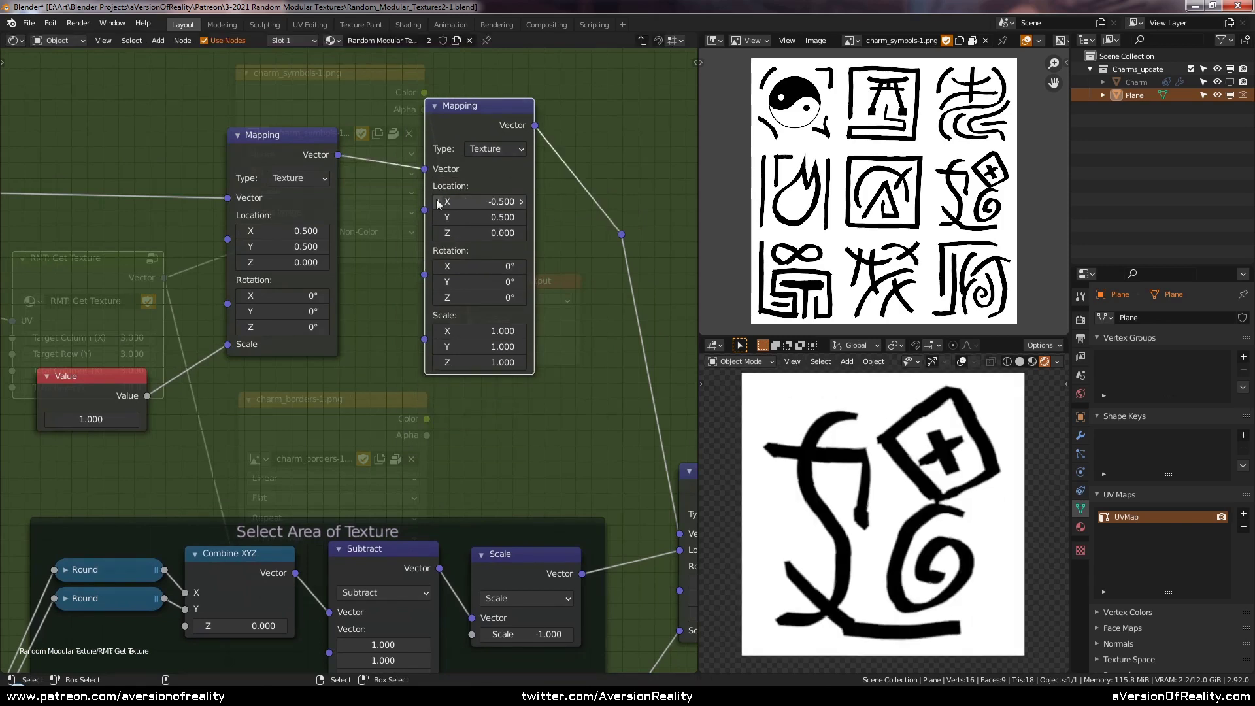
click(446, 216)
text(-)
key(Return)
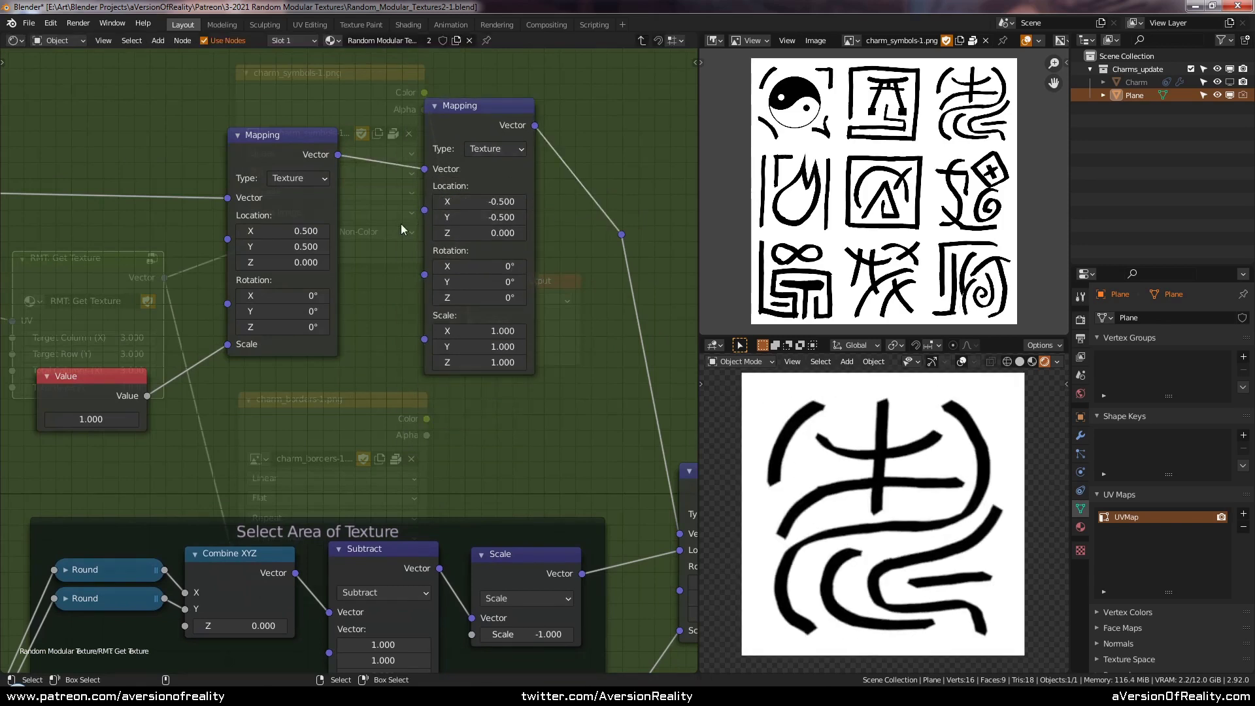
- Connect the reroute directly to Group Output to preview the whole symbol texture
middle_drag(632, 325, 222, 249)
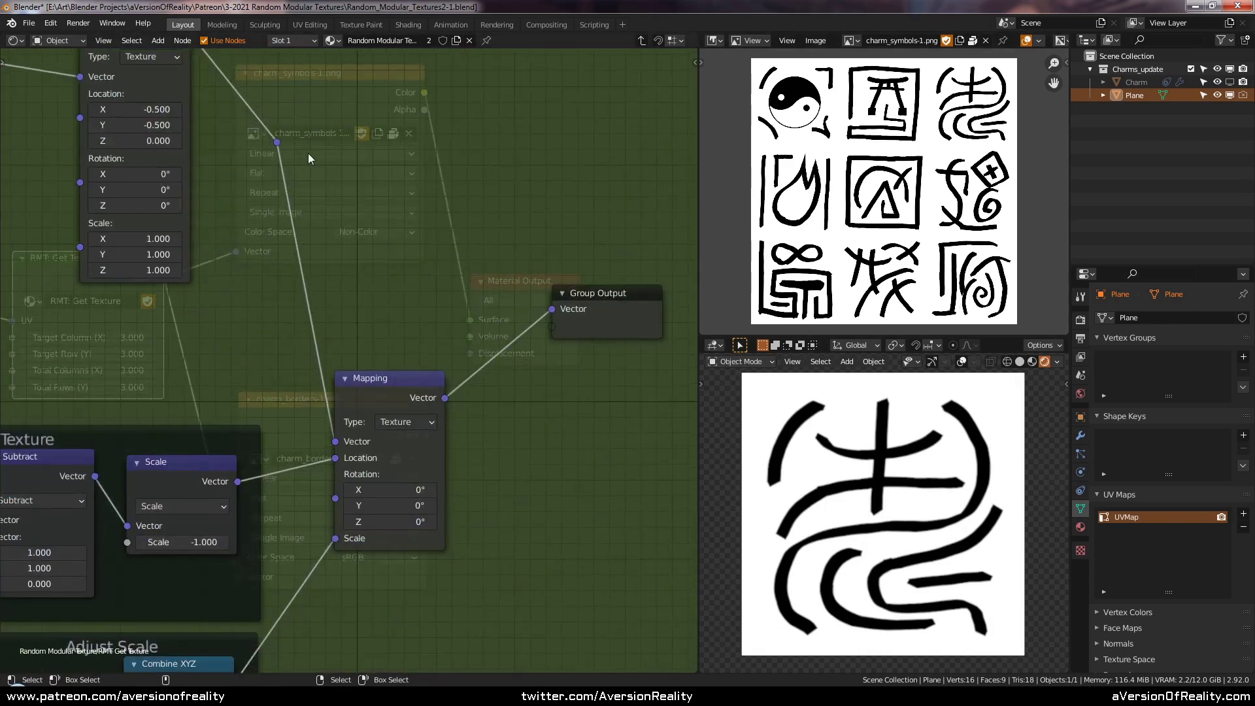
drag(277, 141, 565, 306)
scroll(497, 242, down, 2)
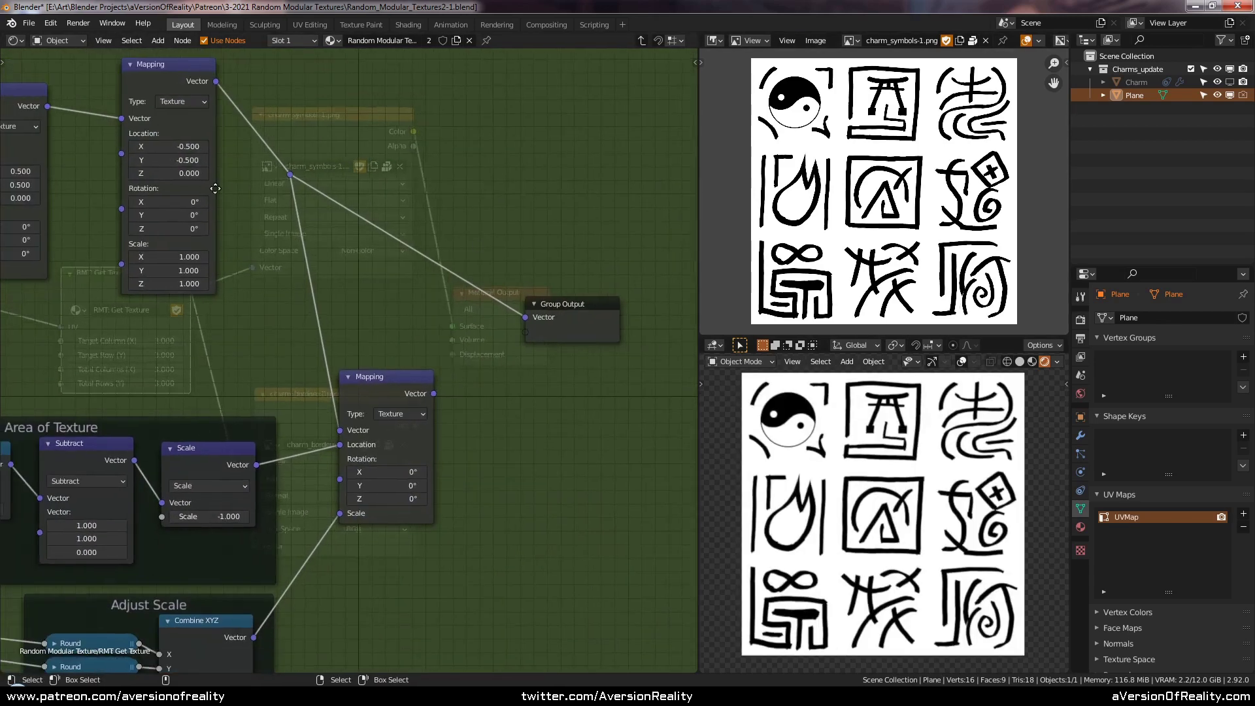
- Test the first Mapping's Z rotation, set the scale Value to 1.5, and return the rotation to 0°
middle_drag(215, 189, 573, 272)
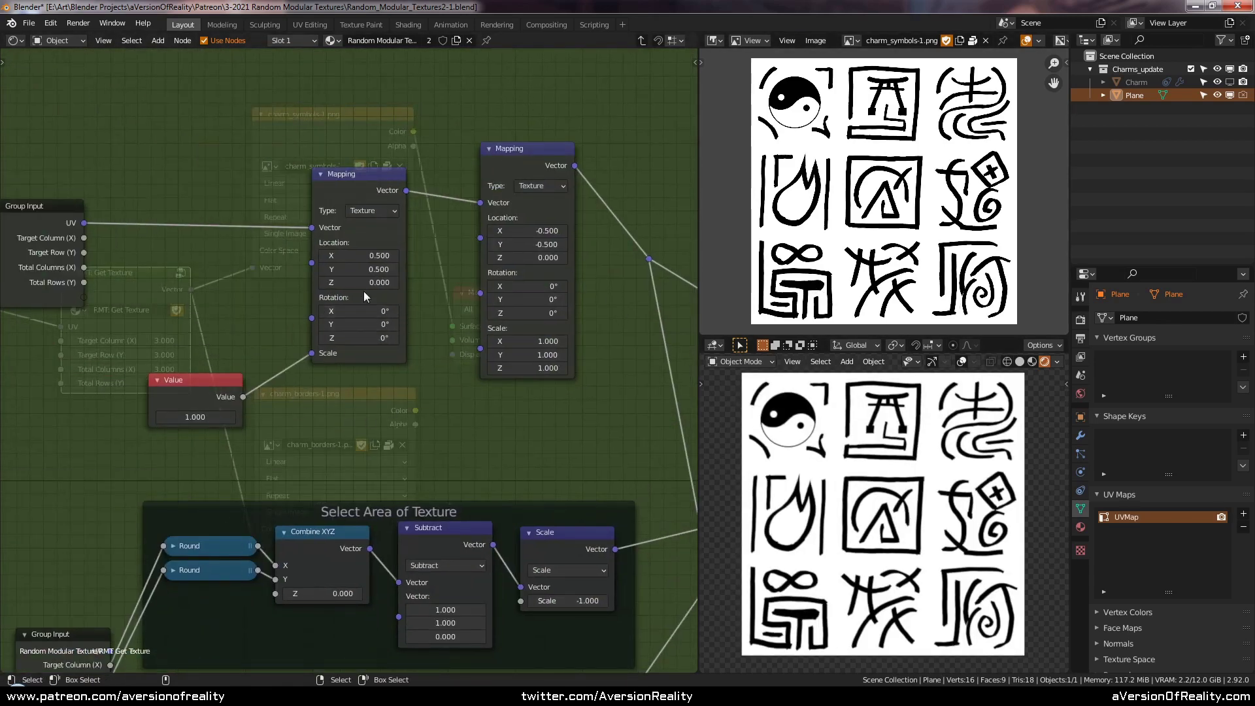
drag(353, 338, 304, 337)
drag(195, 417, 227, 417)
click(359, 338)
text(0)
key(Return)
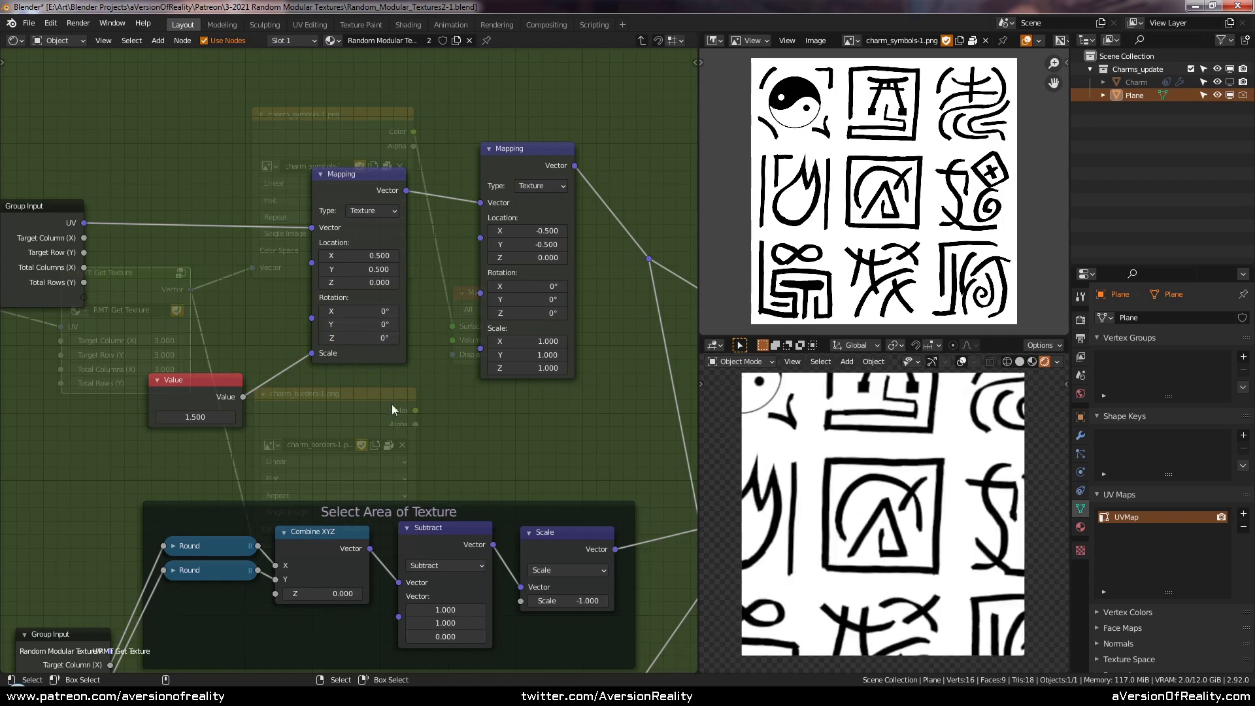
- Move Group Input closer to the first Mapping and reconnect the texture-selecting Mapping's output to Group Output
drag(59, 223, 187, 242)
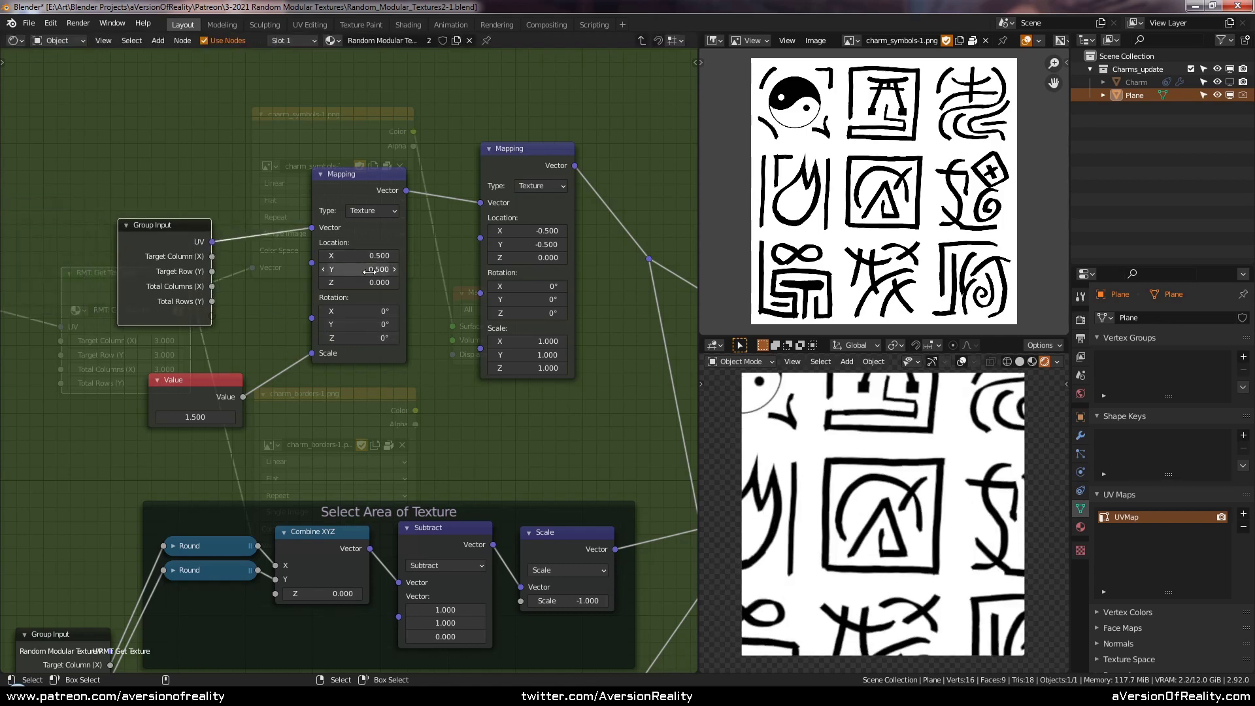
drag(175, 233, 194, 235)
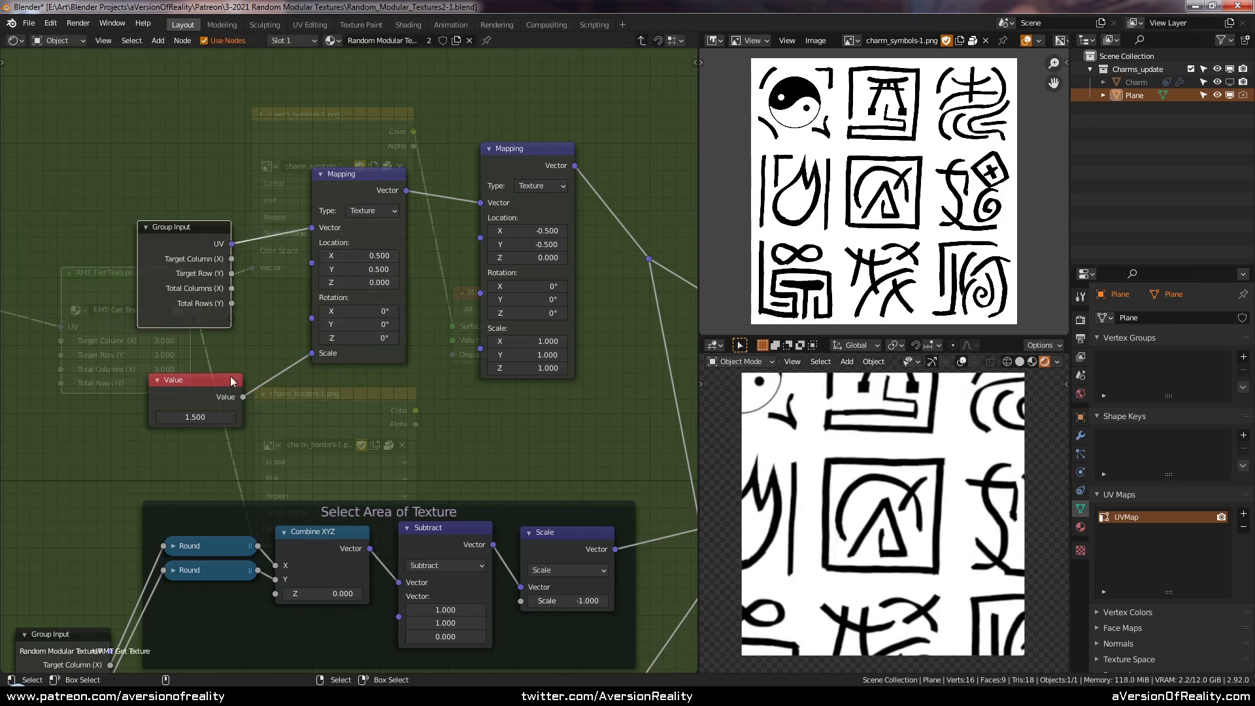
middle_drag(556, 378, 235, 305)
drag(471, 404, 564, 328)
middle_drag(132, 315, 343, 322)
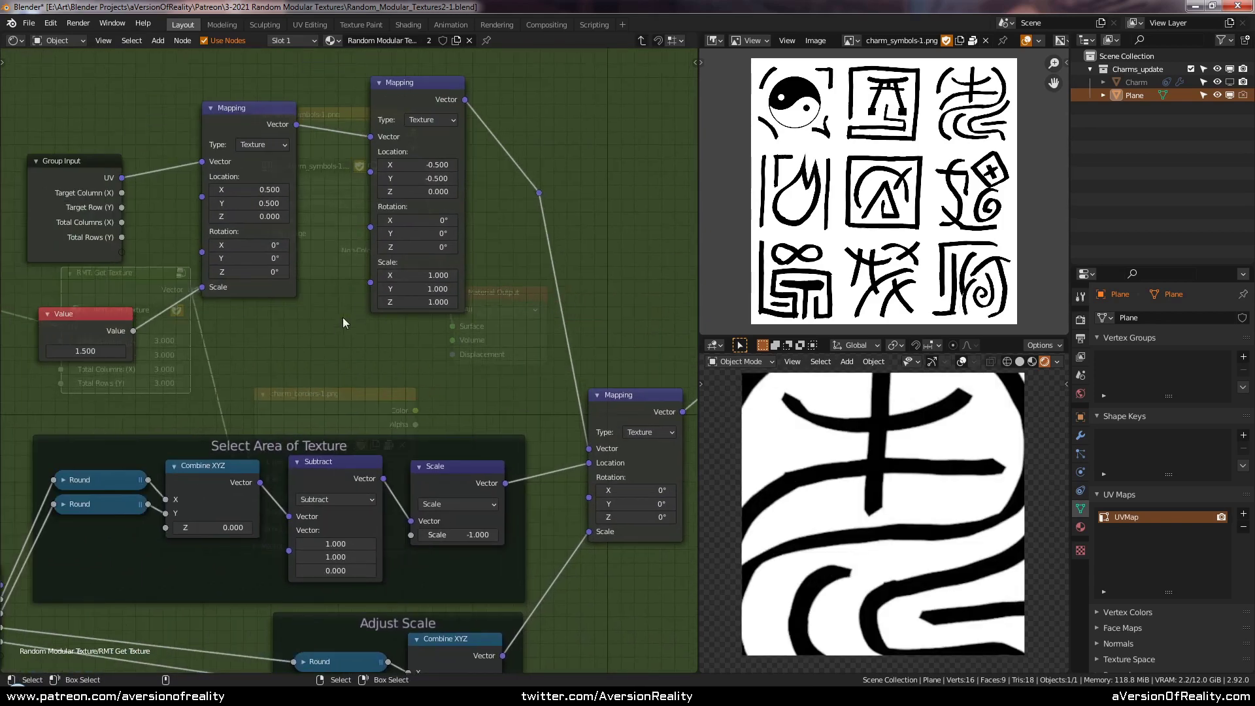
- Set the scale Value to 1 and move Group Input farther from the first Mapping
click(91, 357)
text(1)
key(Return)
middle_drag(272, 338, 387, 368)
click(203, 212)
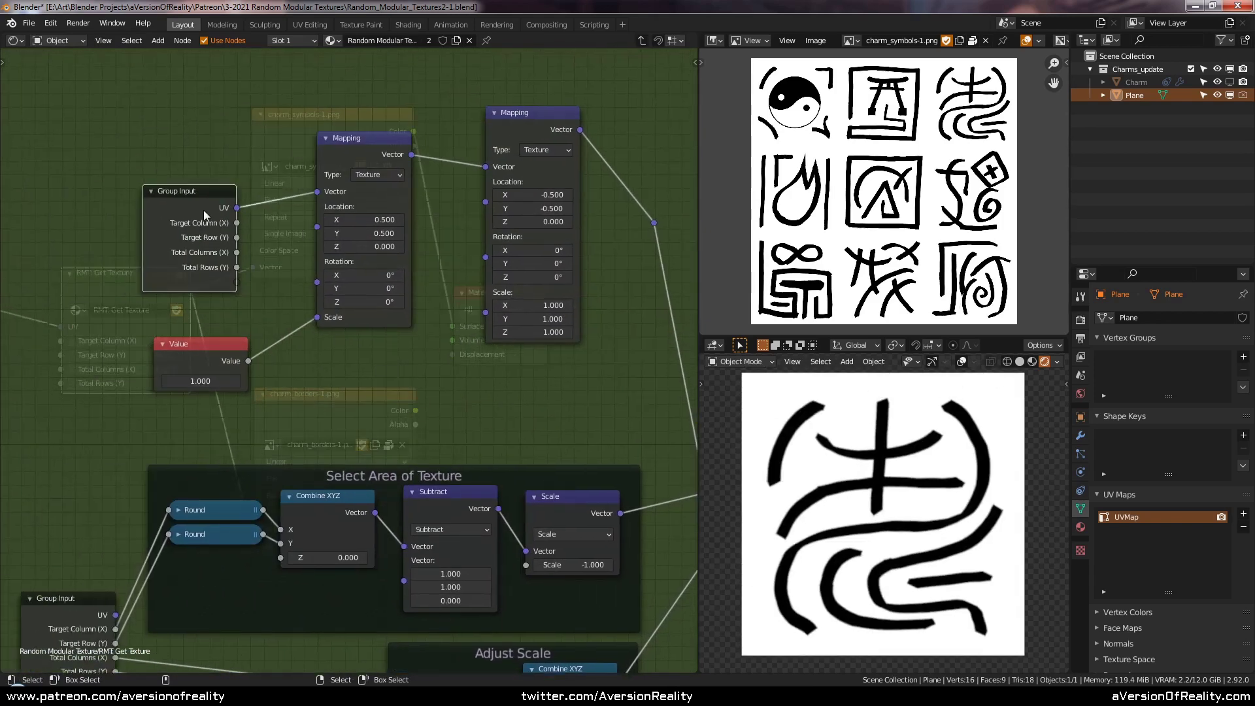
middle_drag(203, 210, 319, 265)
drag(319, 266, 209, 267)
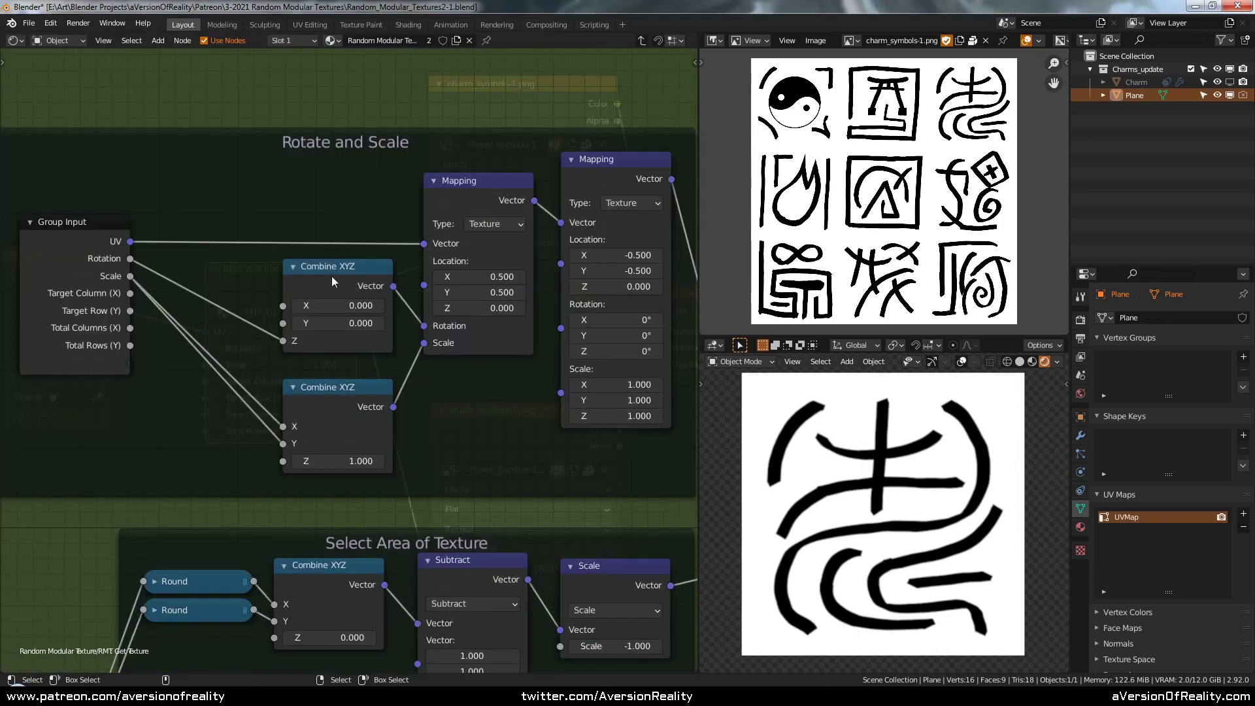
- Move the Combine XYZ feeding the Mapping's Scale closer to the Combine XYZ feeding its Rotation
click(333, 281)
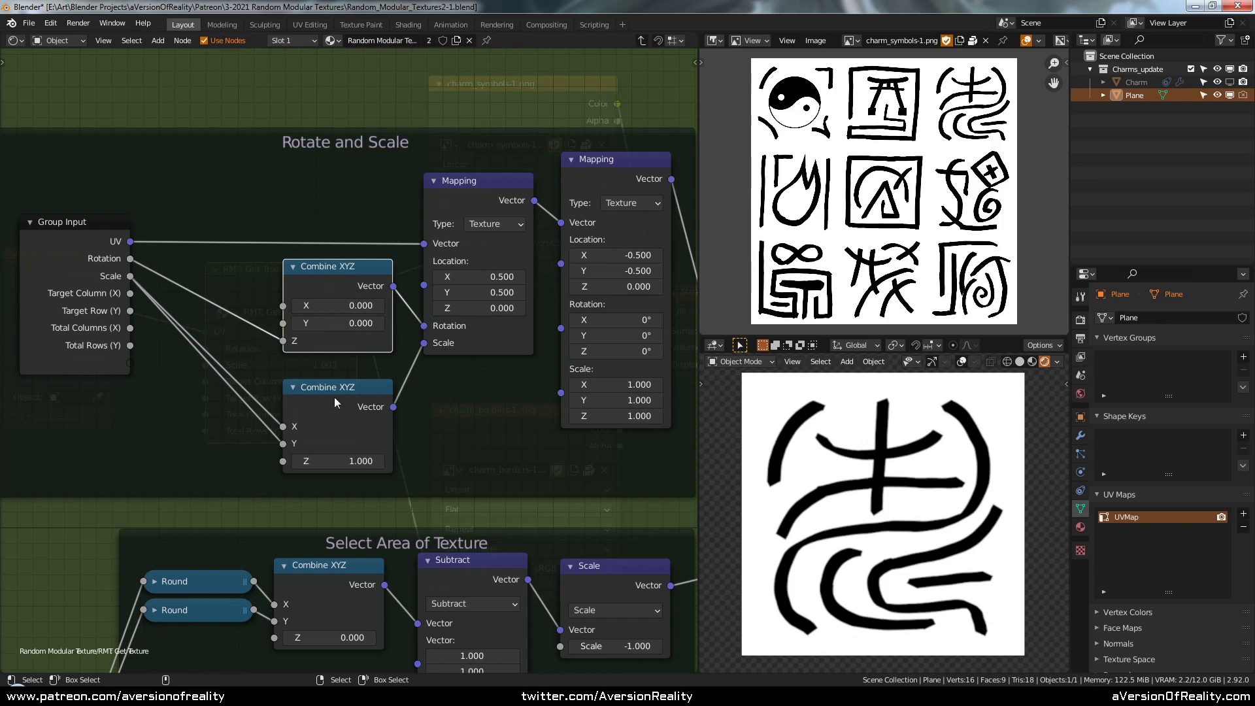
click(335, 397)
click(342, 265)
drag(283, 379, 283, 366)
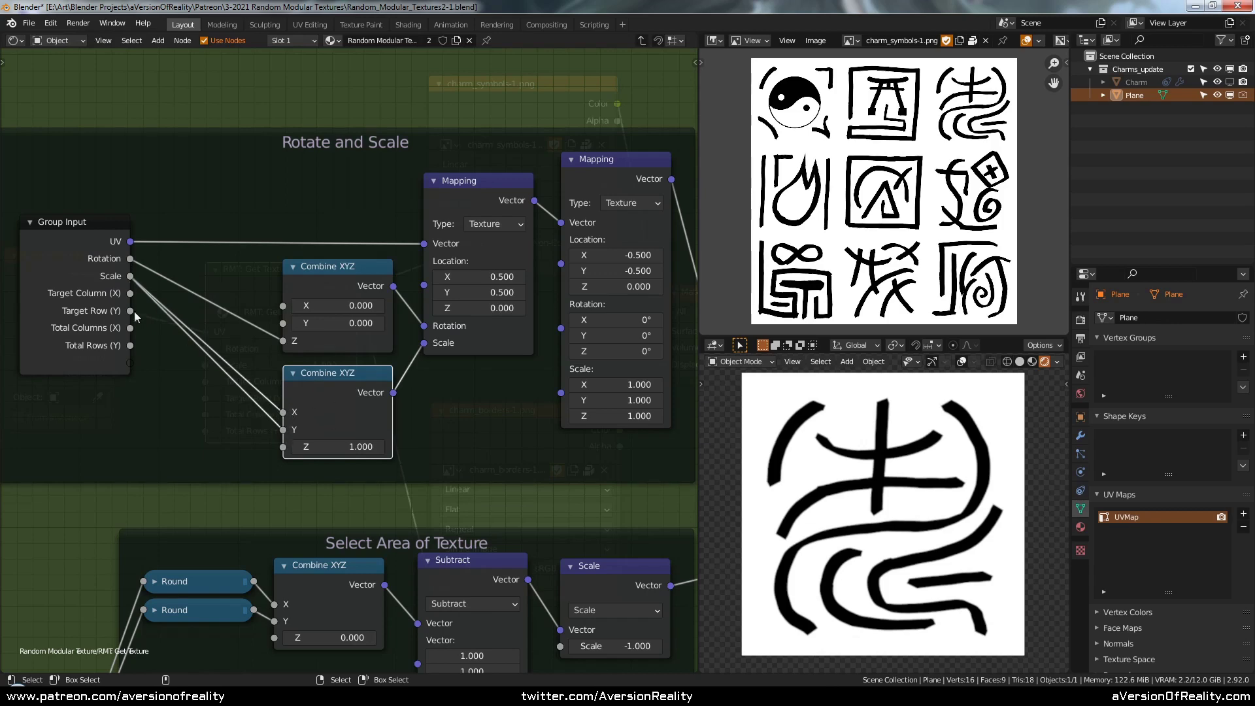
- Leave the group and test the RMT: Get Texture node's Scale and Rotation inputs, returning Scale to 1 with Rotation at 1.4
click(96, 273)
key(Tab)
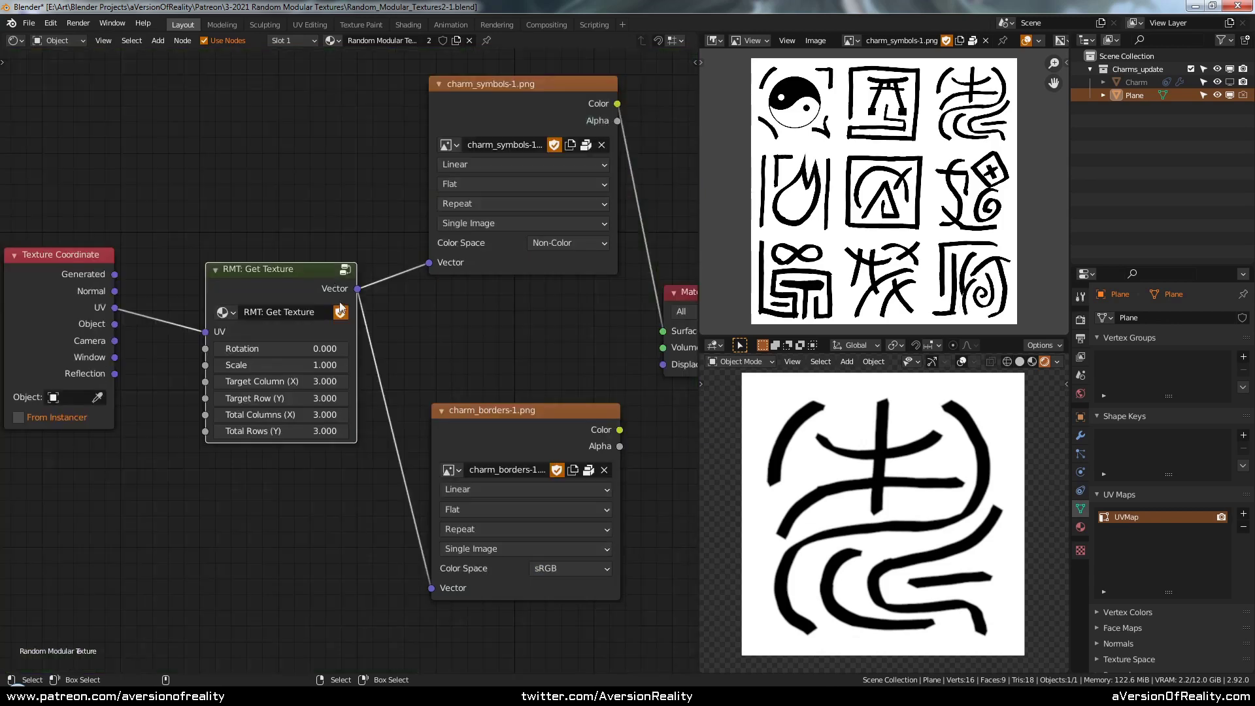
scroll(392, 347, up, 1)
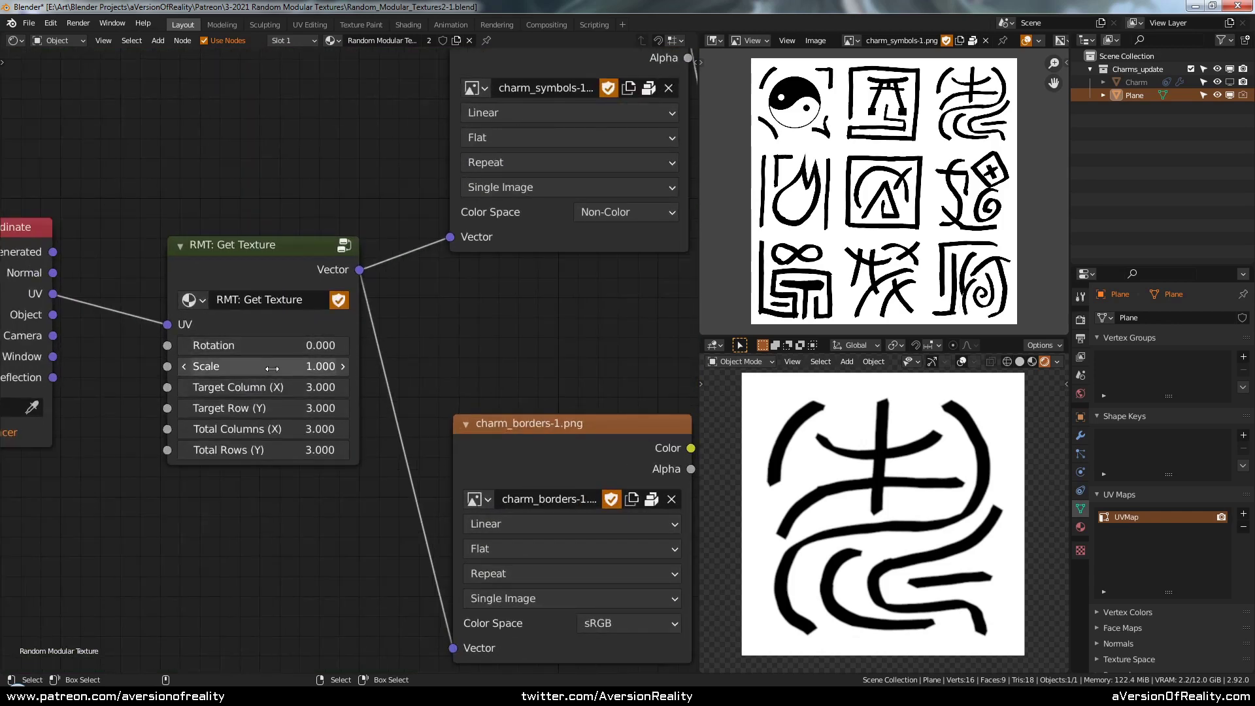
drag(273, 368, 312, 345)
click(273, 369)
text(1)
key(Return)
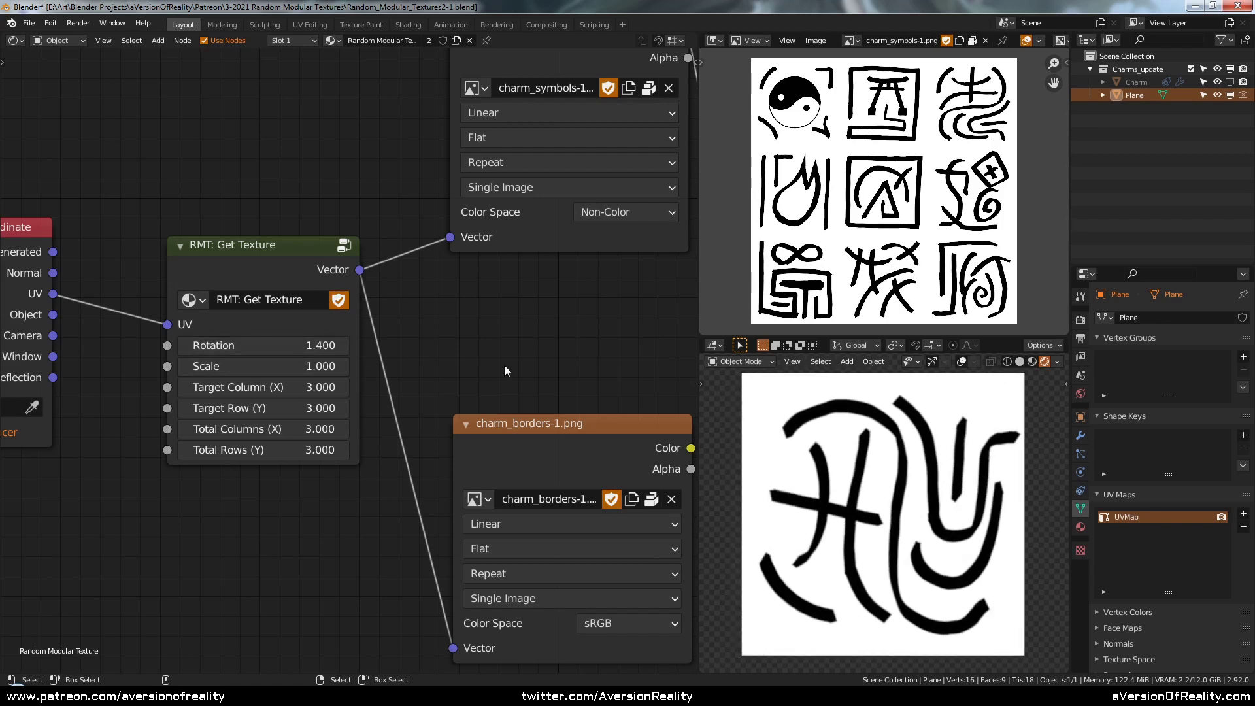
- Test the RMT: Get Texture node's Rotation at values including 90 and 1, and return it to 0
drag(286, 344, 266, 345)
click(298, 345)
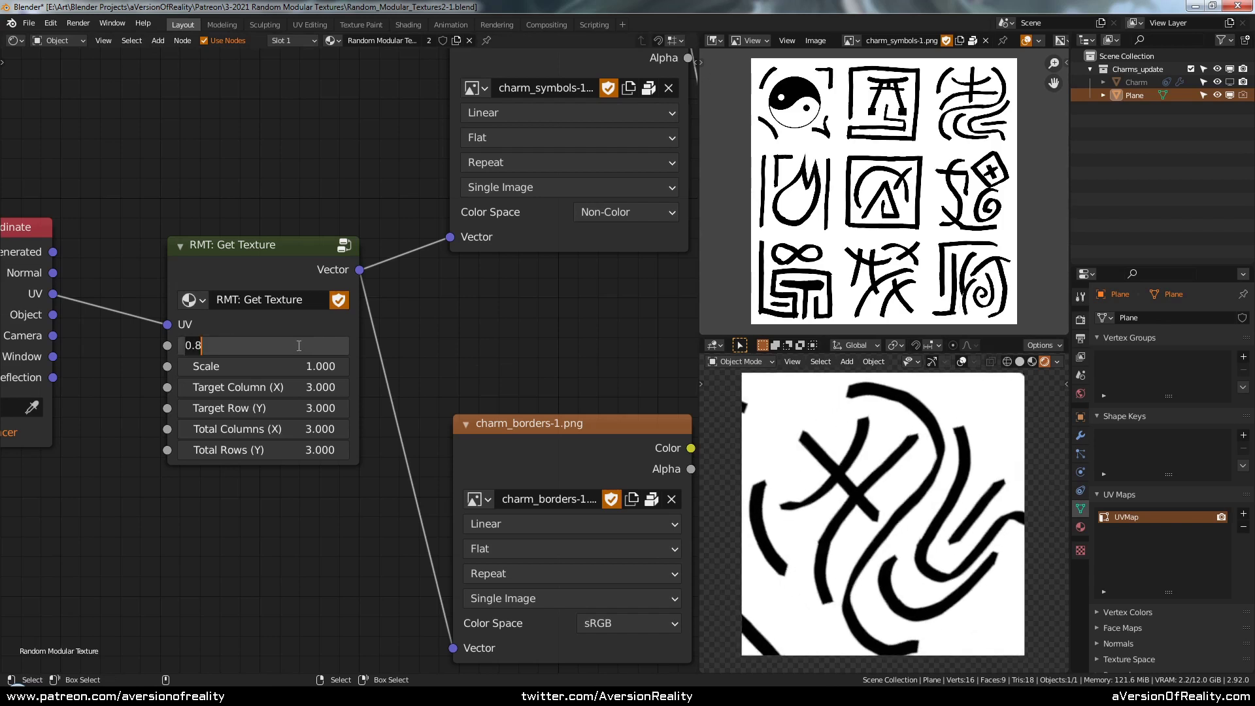
key(Return)
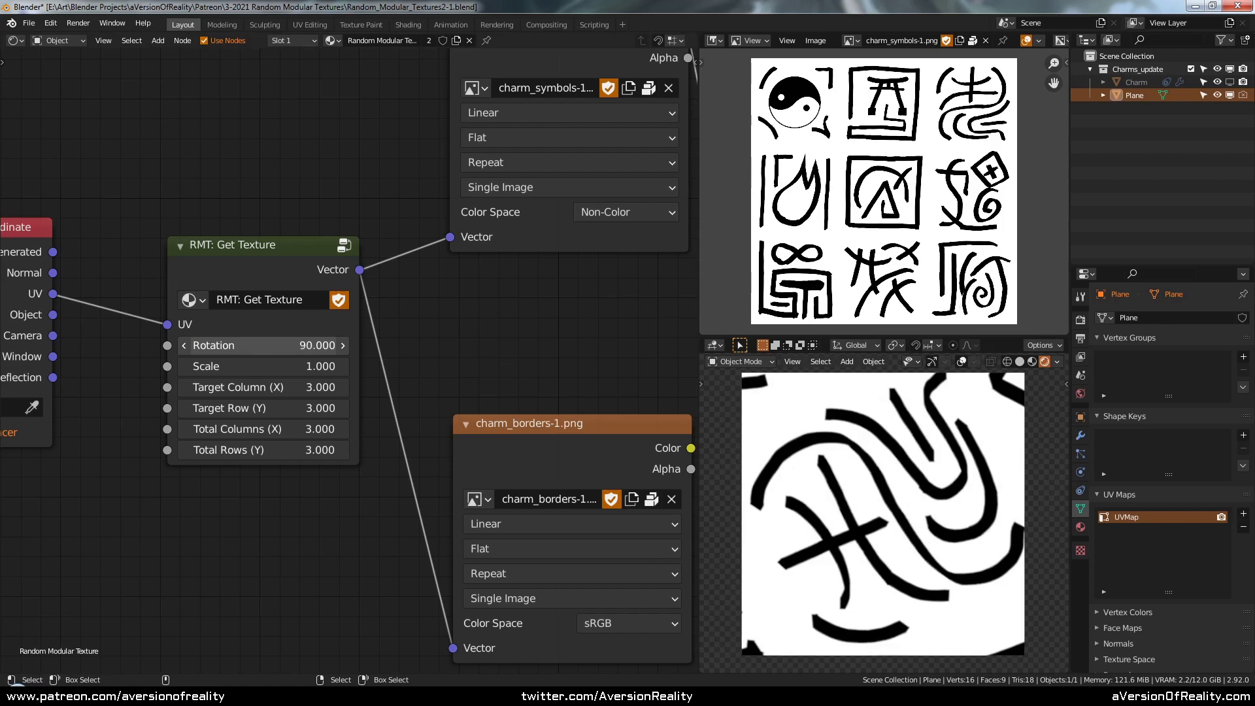
drag(299, 345, 230, 345)
click(295, 344)
text(1)
key(Return)
click(295, 344)
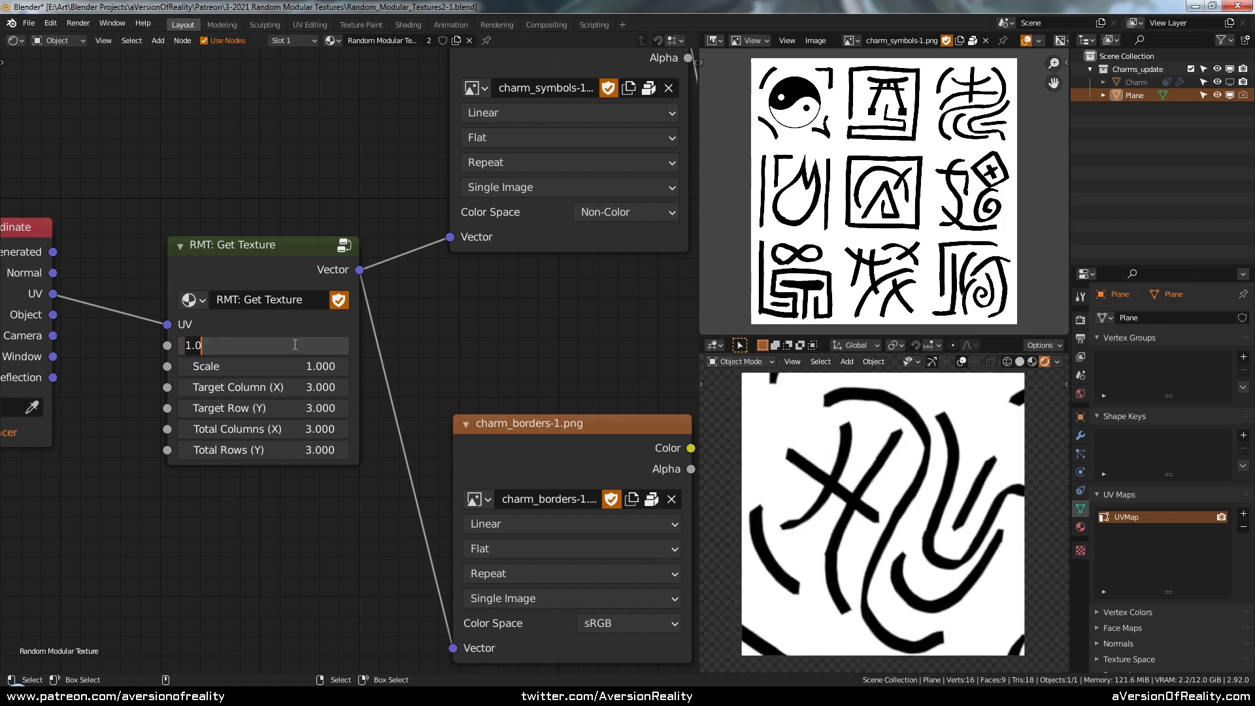
text(0)
key(Return)
- Open the RMT: Get Texture group, add a Math node above the Rotate and Scale frame and set it to Multiply
click(297, 264)
key(Tab)
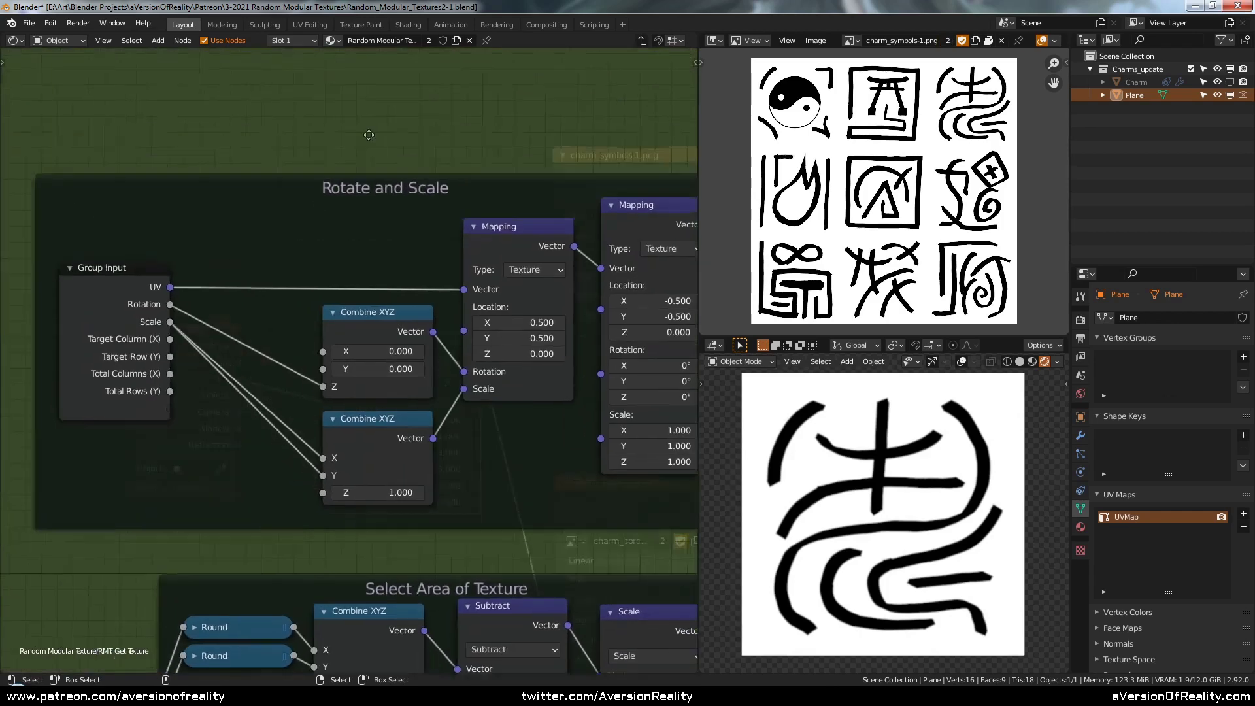
key(shift+a)
mouse_move(338, 145)
click(404, 247)
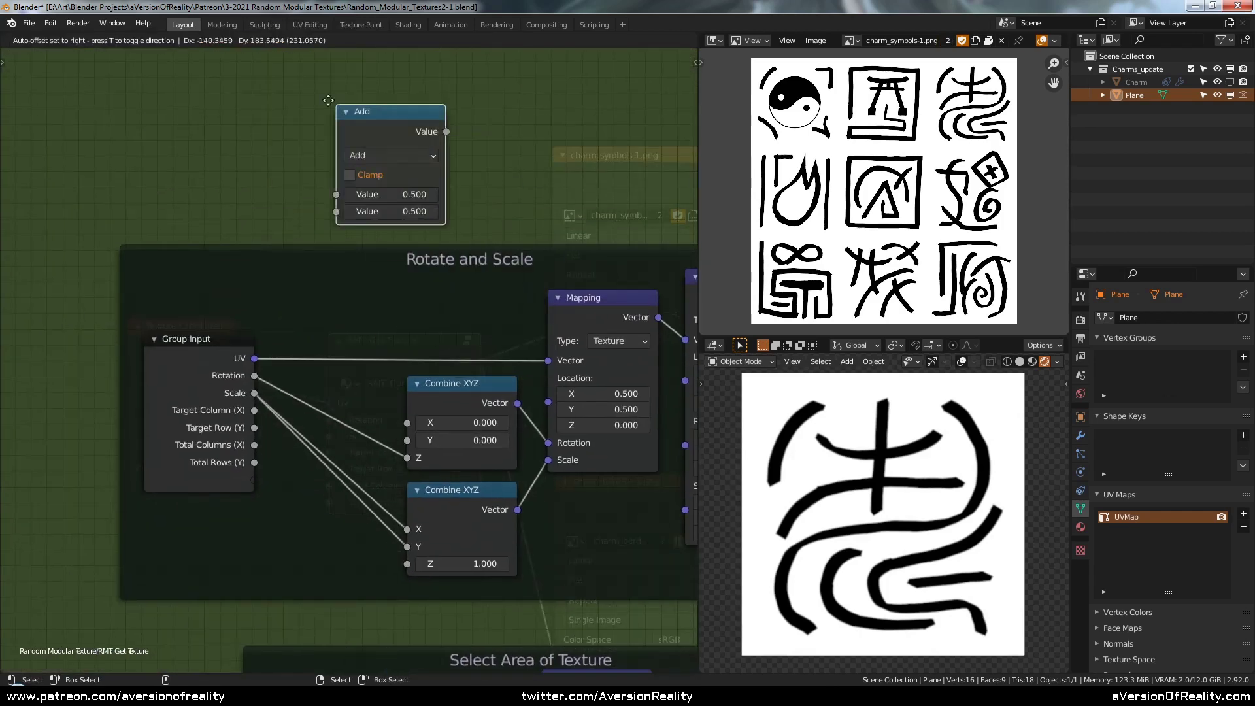
click(347, 134)
click(348, 133)
click(355, 206)
- Move Group Input farther from the Combine XYZ nodes and set the Multiply node's second value to -1
drag(190, 339, 122, 339)
click(343, 191)
key(BackSpace)
key(BackSpace)
key(BackSpace)
text(-1)
key(Return)
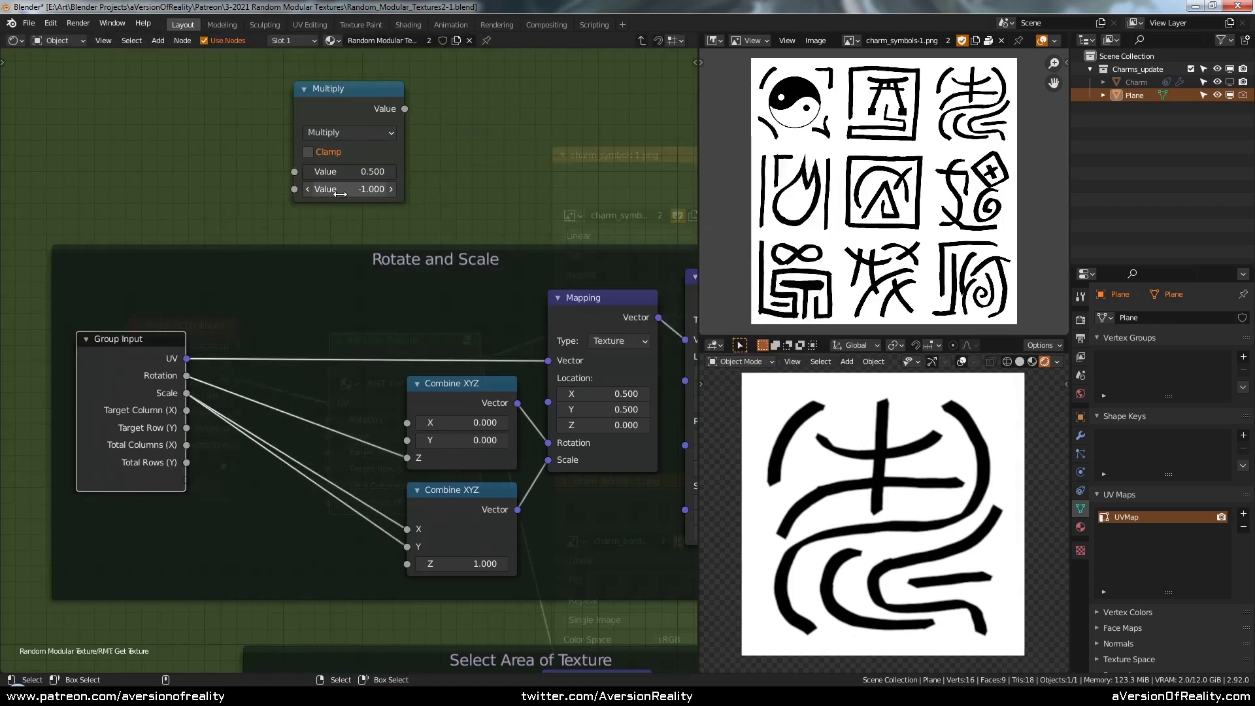
- Insert the Multiply node between Group Input's Rotation and the Z input of the rotation's Combine XYZ
drag(367, 98, 357, 389)
scroll(357, 387, down, 2)
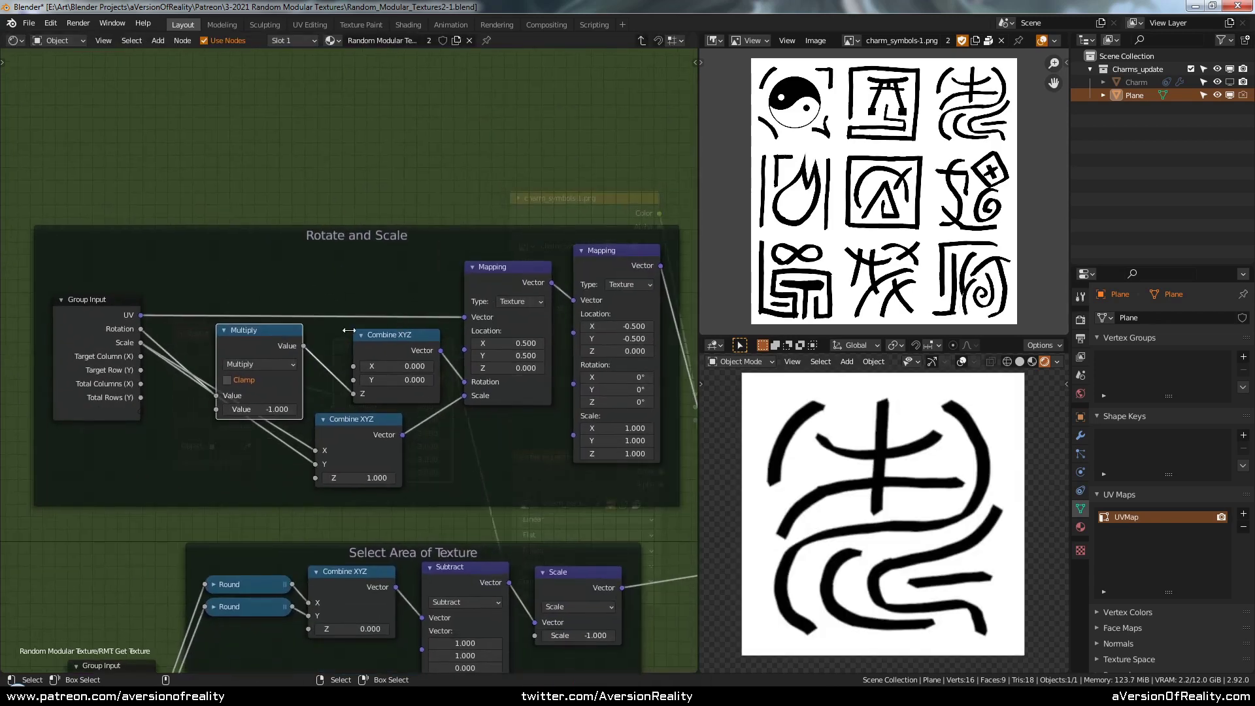
scroll(264, 340, up, 2)
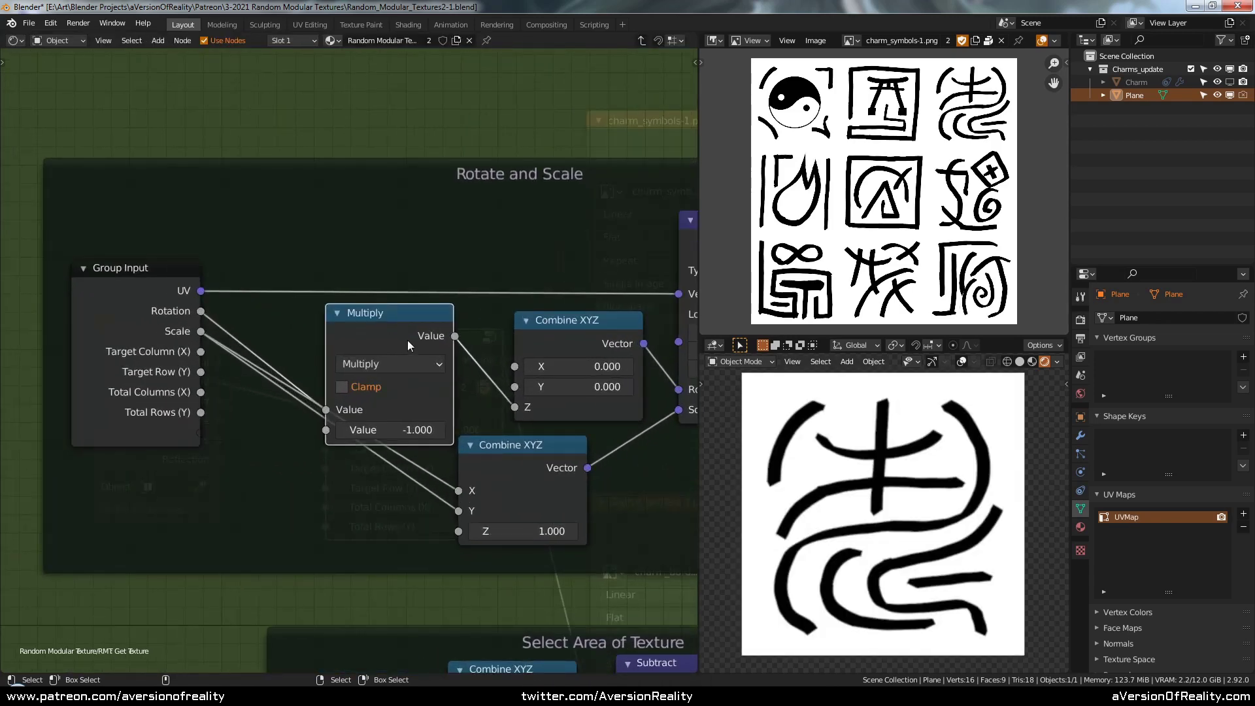
- Rearrange the Rotate and Scale frame, moving the scale's Combine XYZ clear below Multiply and leaving more room after Group Input
click(489, 453)
scroll(489, 453, down, 2)
middle_drag(489, 454, 328, 350)
drag(512, 394, 512, 339)
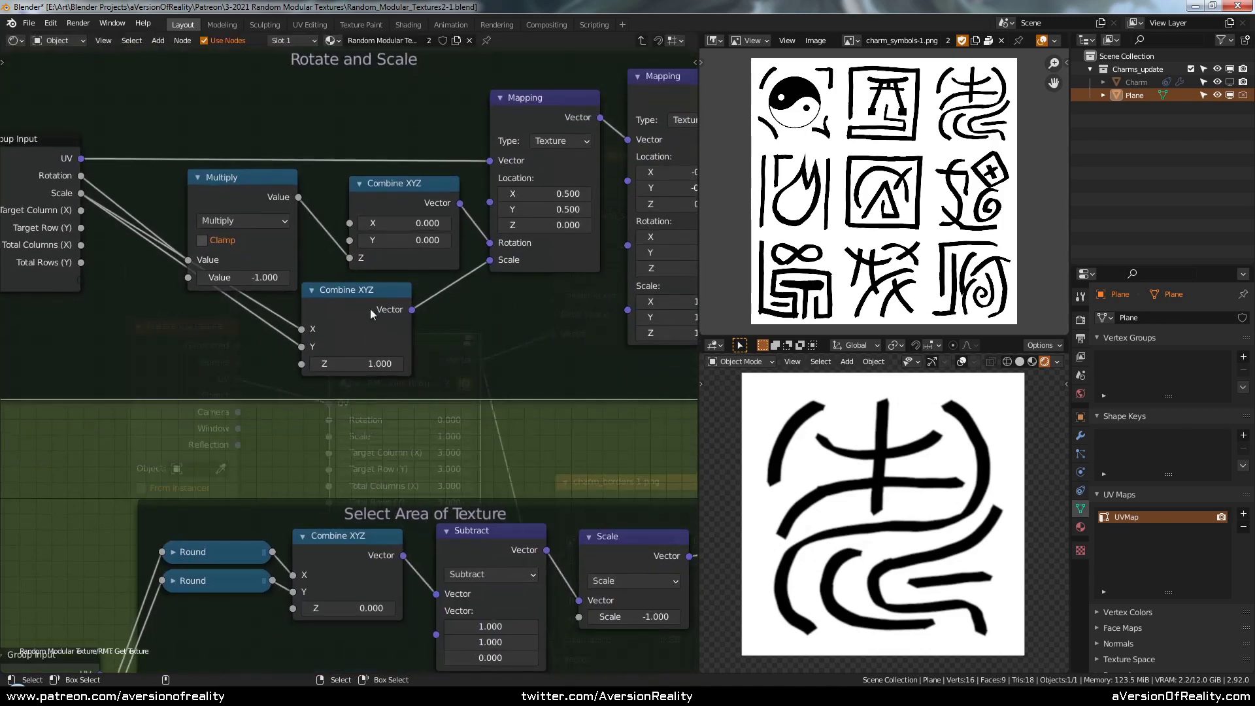
drag(368, 302, 249, 368)
drag(246, 197, 276, 203)
middle_drag(231, 223, 524, 253)
drag(335, 229, 298, 230)
- Duplicate the Multiply node as a To Radians conversion and insert it, collapsed, between Group Input's Rotation and Multiply
click(551, 233)
key(shift+d)
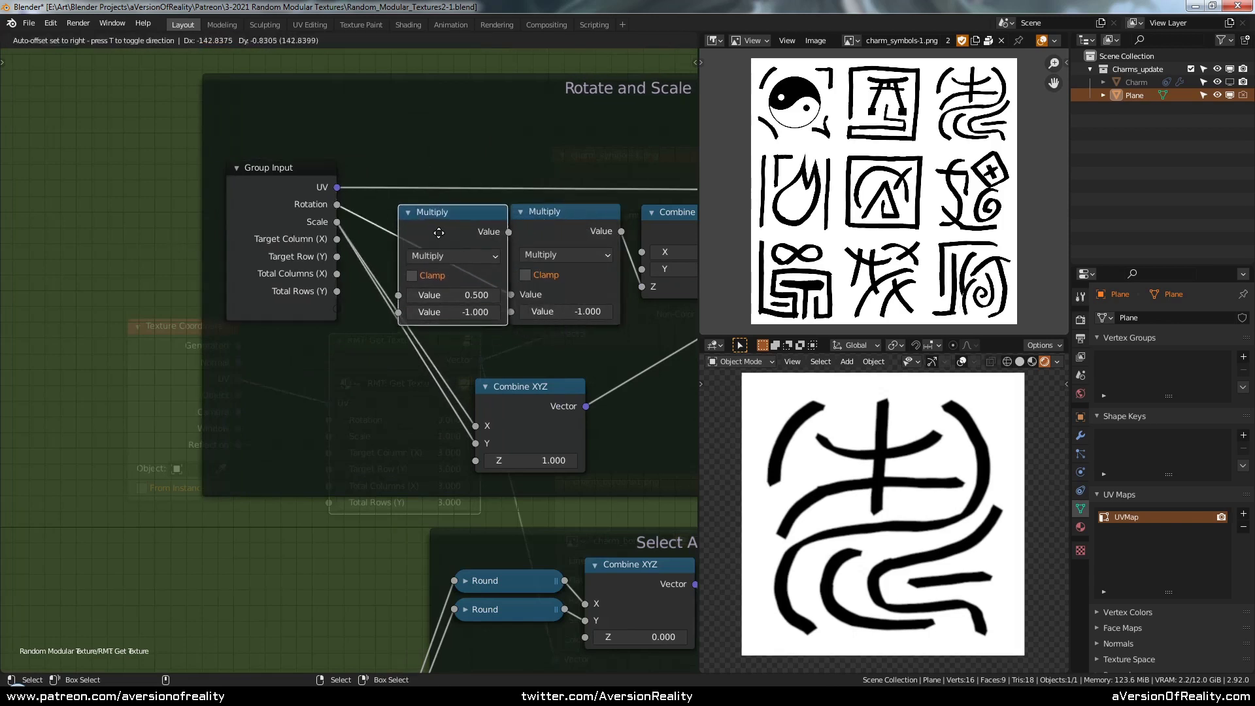
click(105, 234)
click(131, 257)
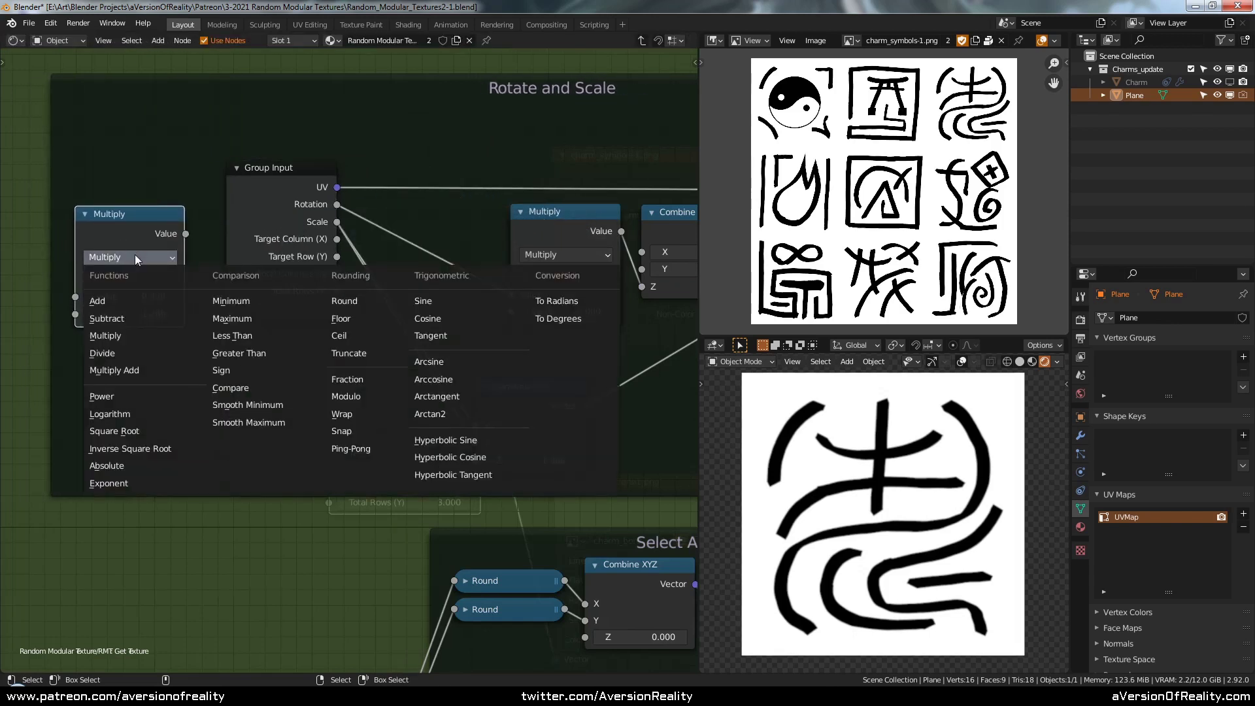
click(557, 302)
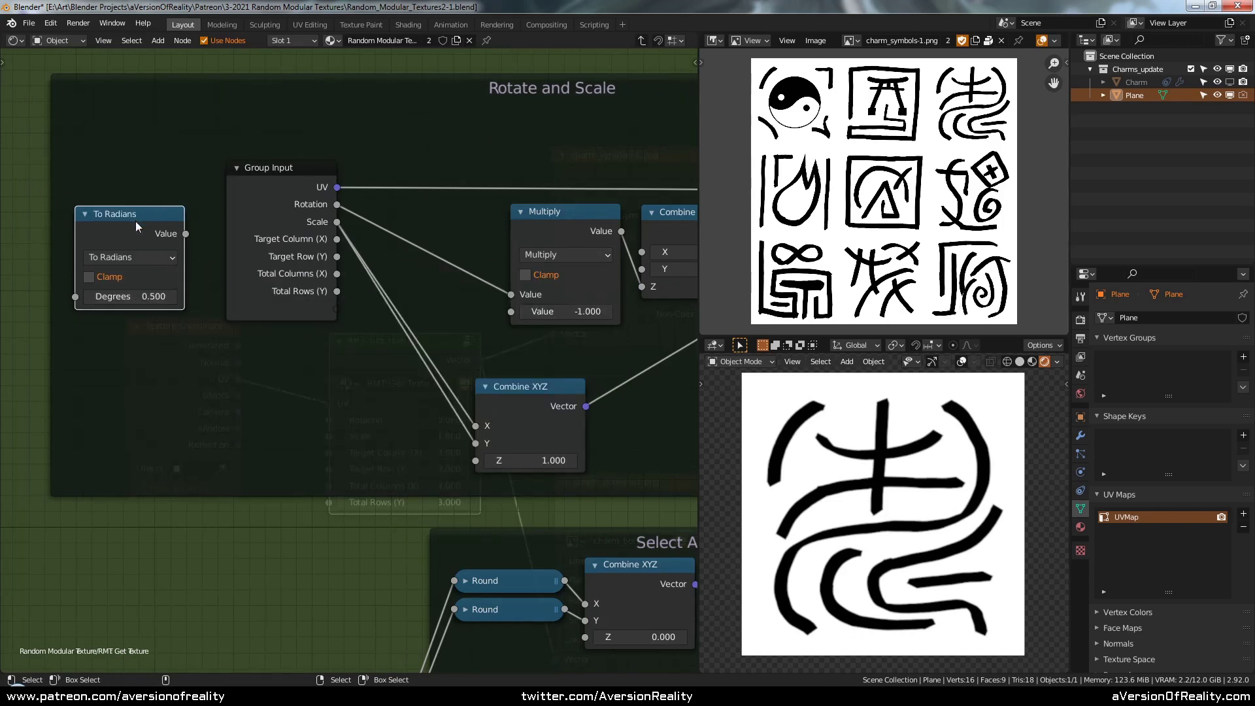
drag(139, 226, 460, 226)
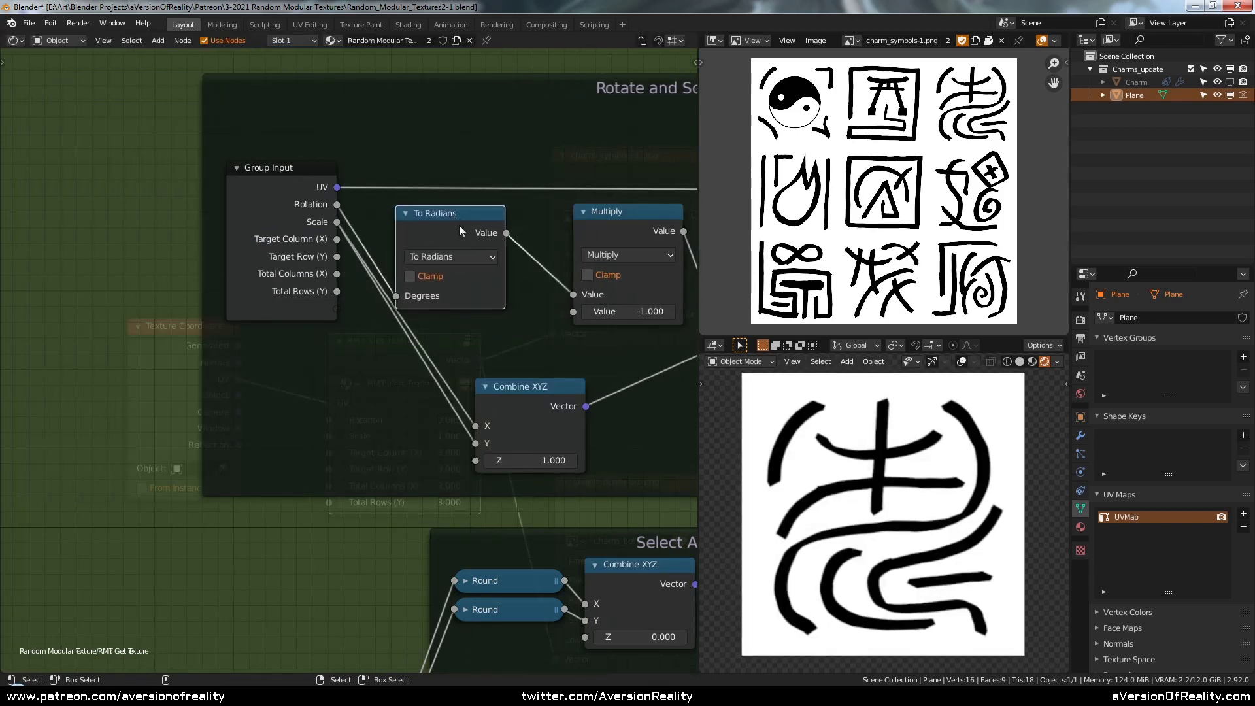
key(h)
- Move Multiply, both Combine XYZ nodes and Group Input closer together around the collapsed To Radians node
drag(621, 222, 358, 232)
drag(536, 216, 480, 222)
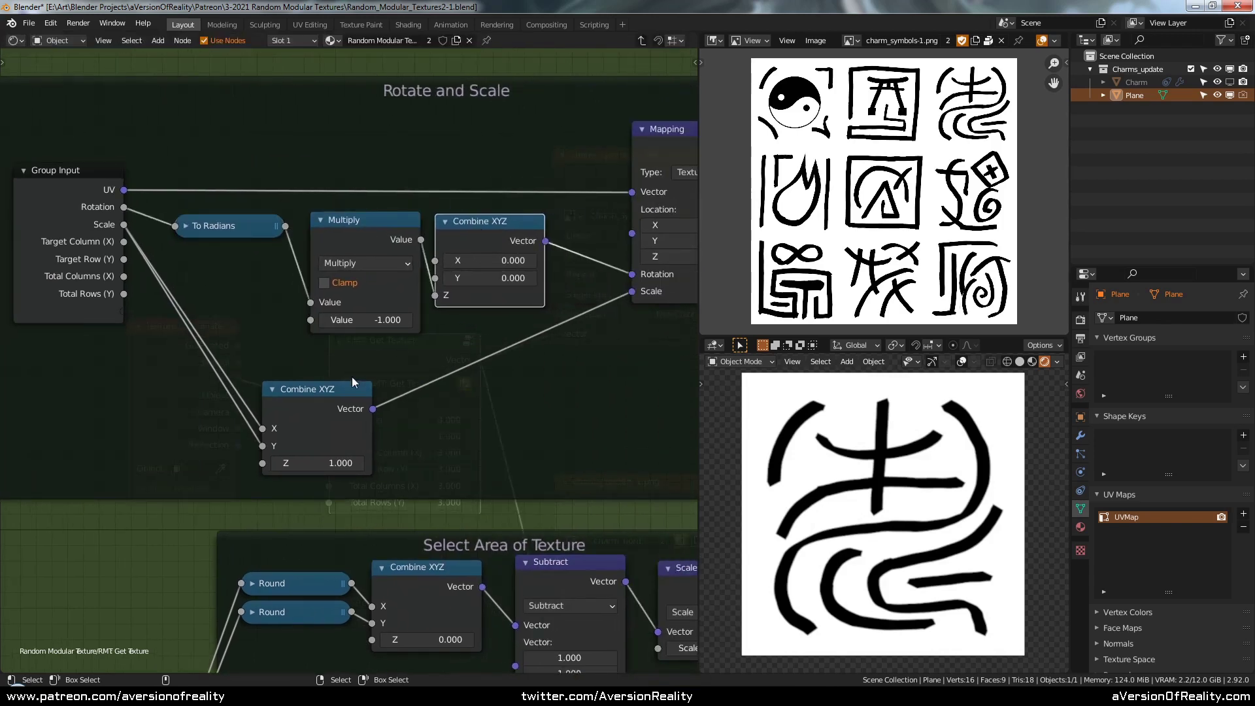
drag(343, 394, 395, 354)
drag(104, 238, 131, 240)
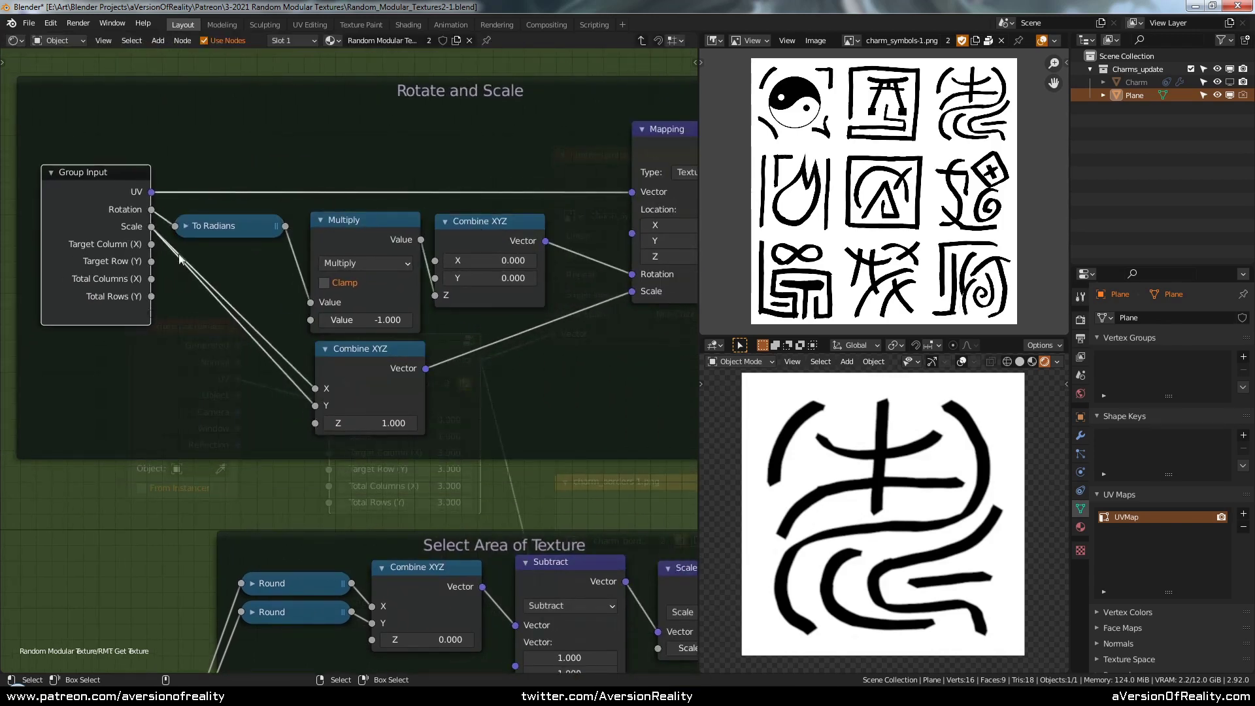
- Leave the group and test the RMT: Get Texture node with Rotation set to 45
scroll(294, 294, down, 4)
middle_drag(527, 278, 382, 289)
key(Tab)
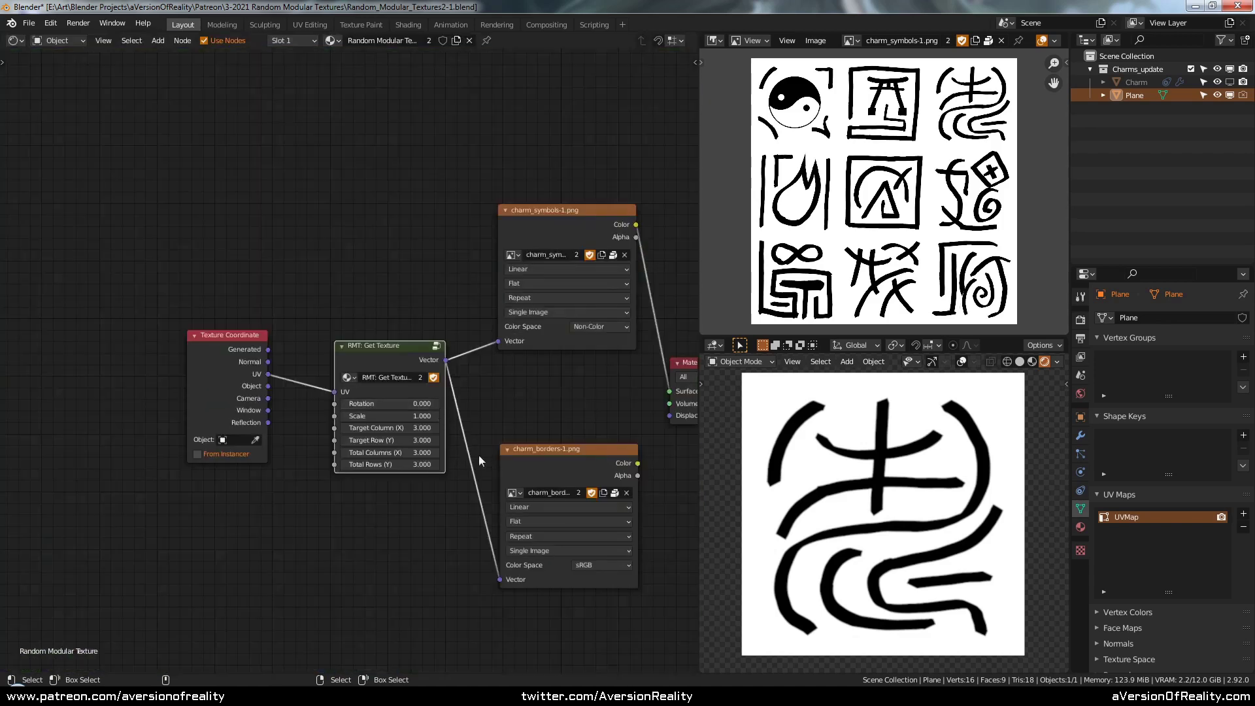
scroll(566, 415, up, 2)
drag(409, 424, 530, 424)
click(332, 375)
text(45)
key(Return)
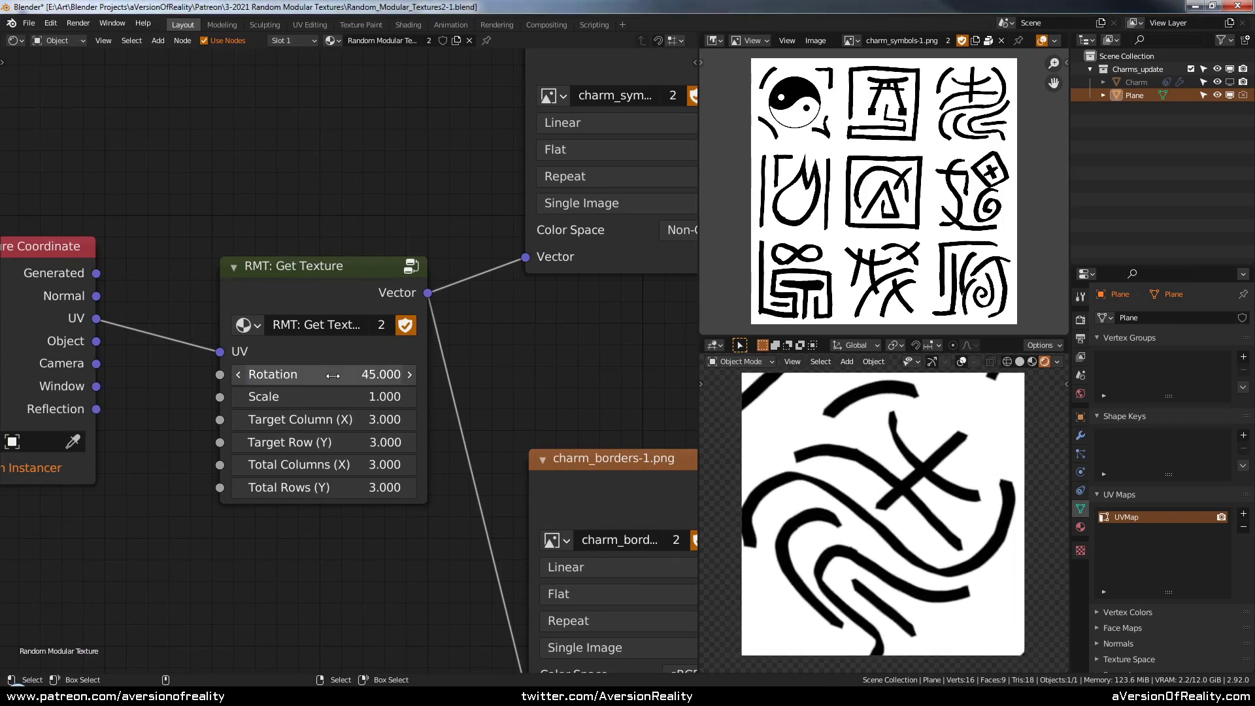
- Test the RMT: Get Texture node's Rotation at 90 and return it to 0
click(350, 374)
text(90)
key(Return)
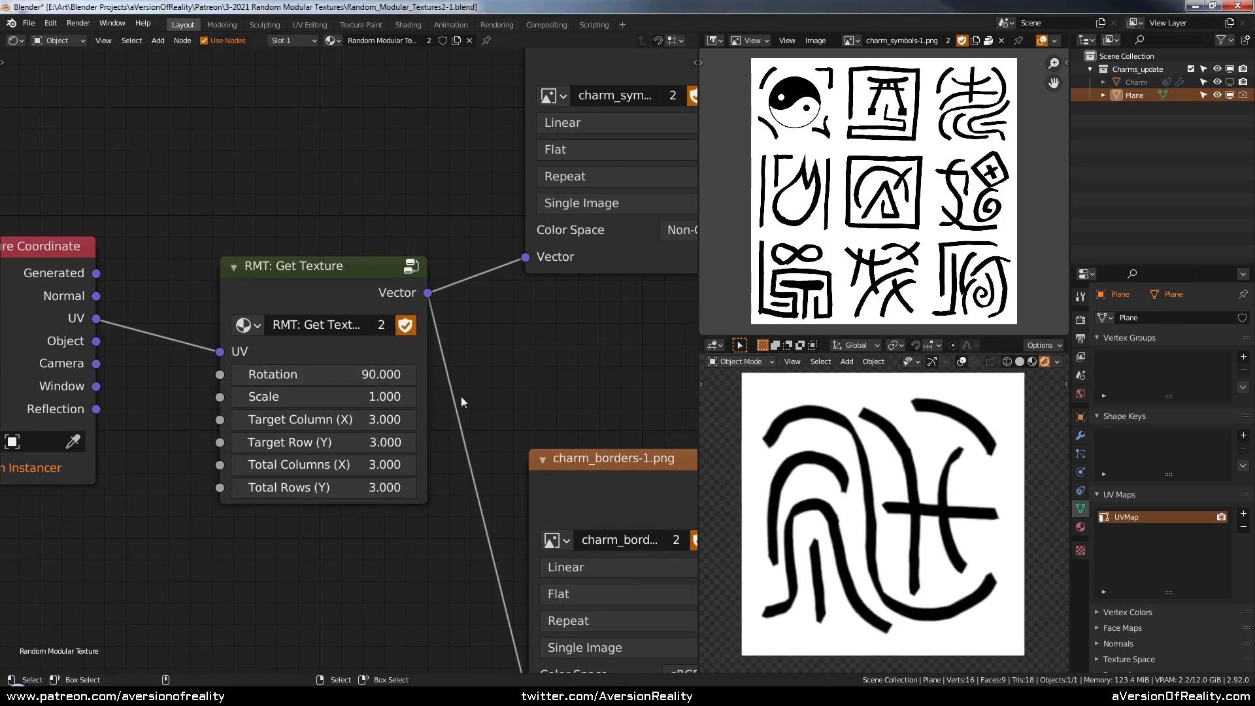
click(357, 377)
text(0)
key(Return)
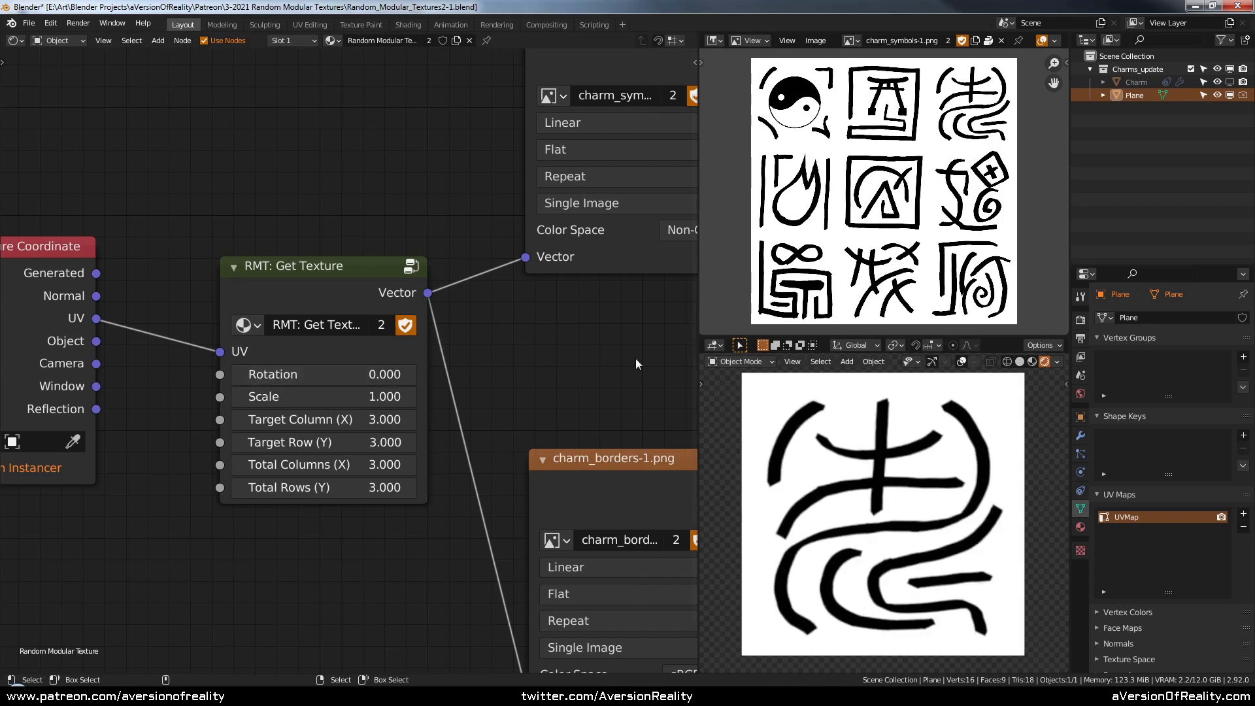
- Lower the RMT: Get Texture node's Scale in 0.1 increments to 0.5
scroll(635, 358, down, 2)
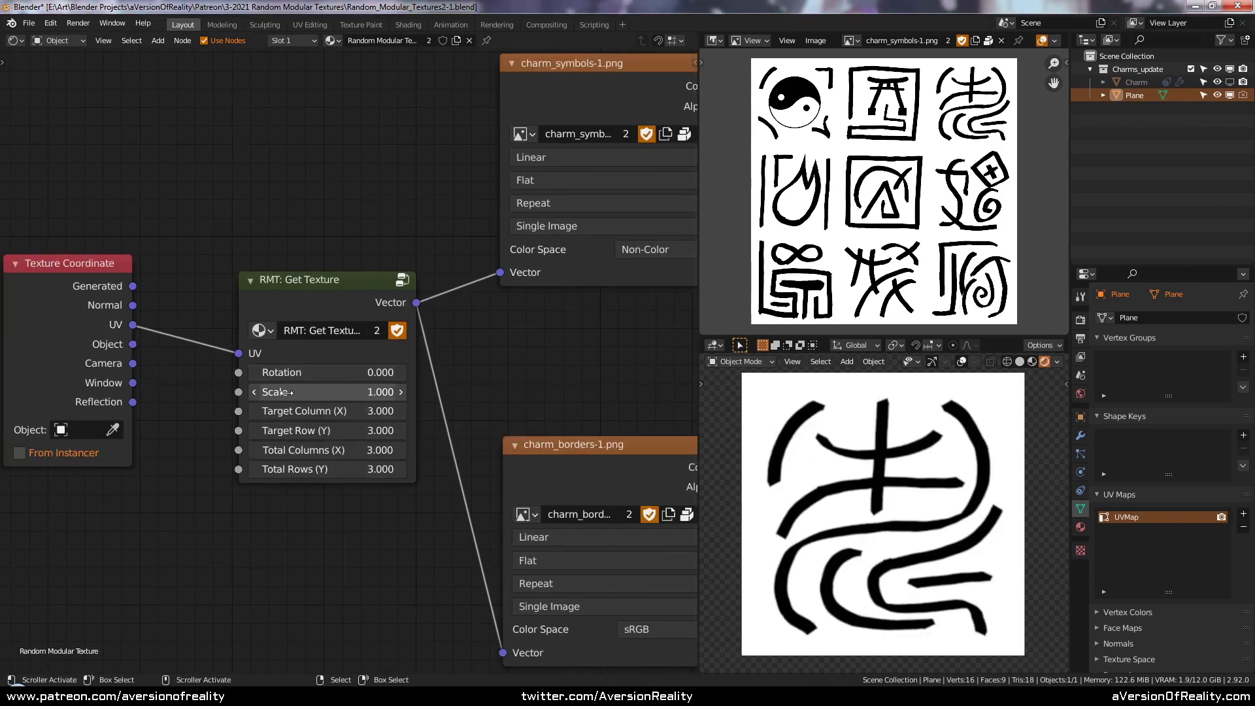
click(253, 392)
click(254, 393)
click(253, 392)
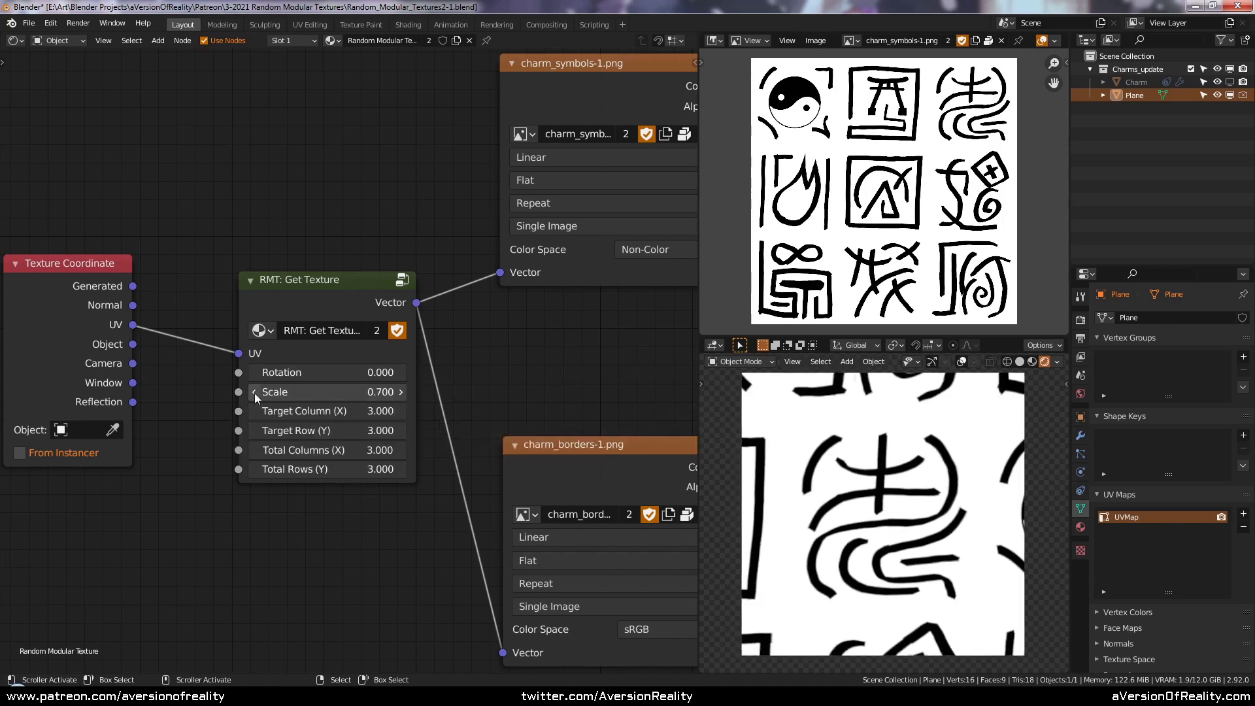
click(254, 392)
click(252, 393)
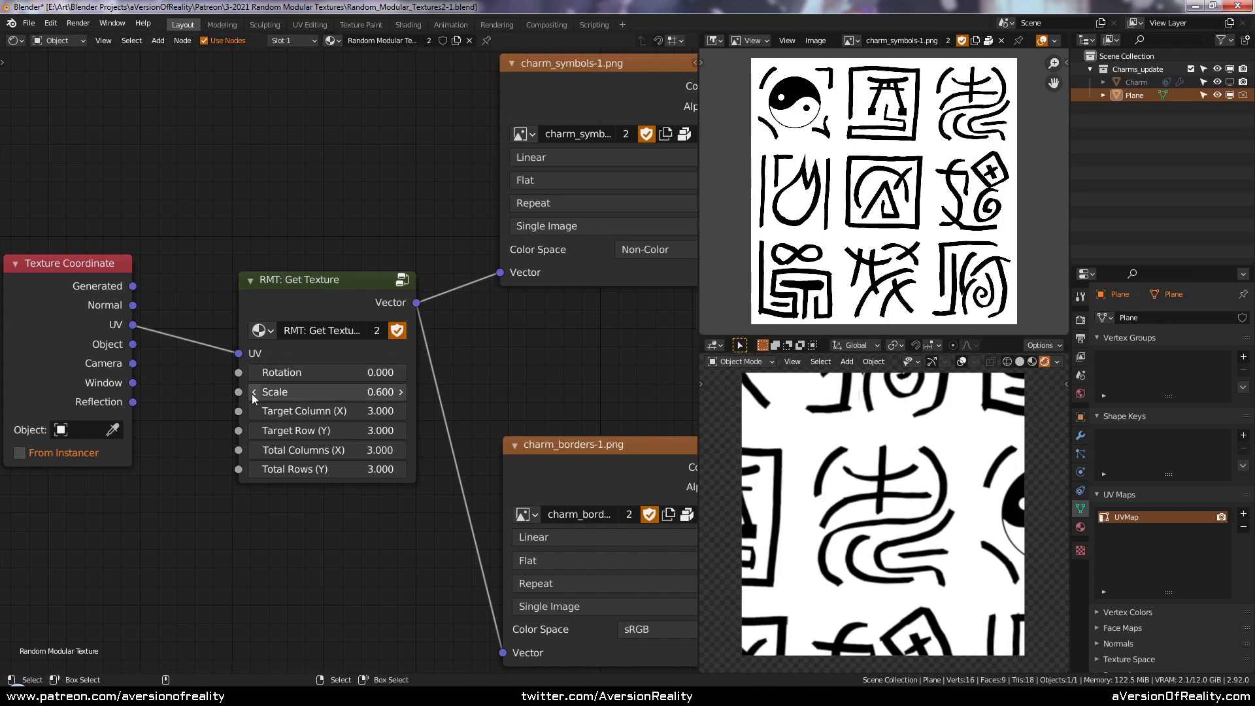
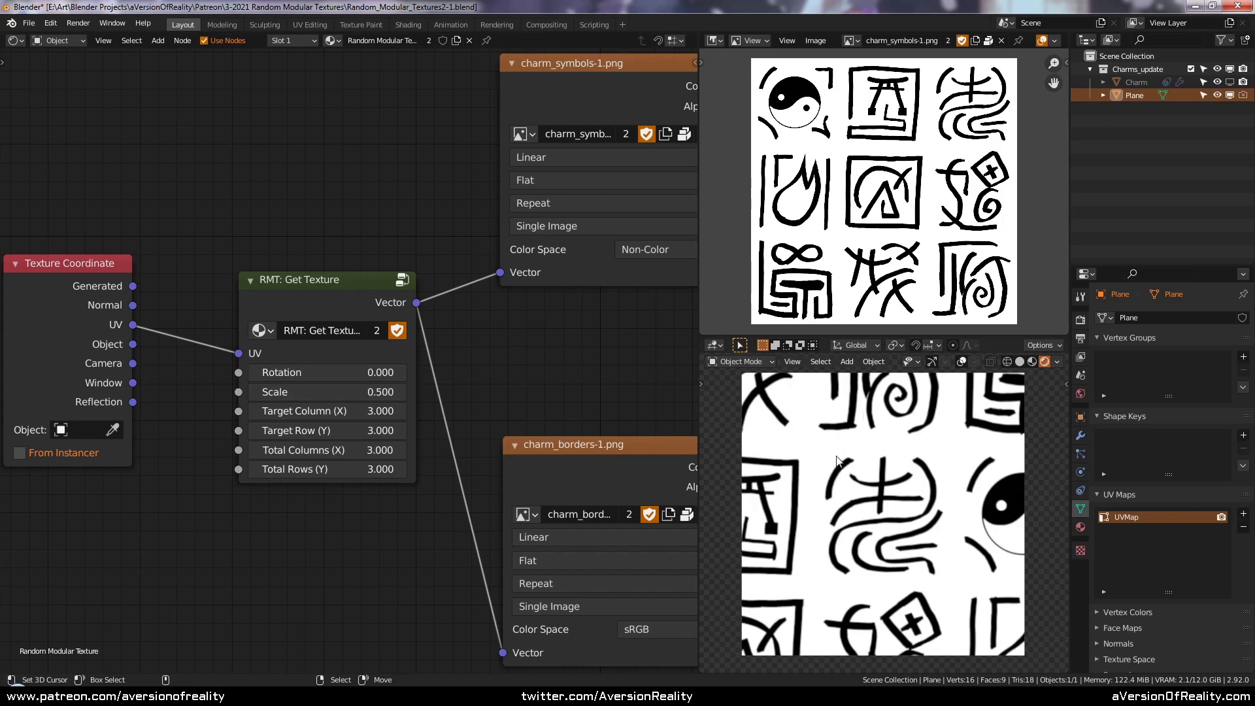
- Raise the RMT: Get Texture node's Scale back to 1 in 0.1 increments
click(399, 392)
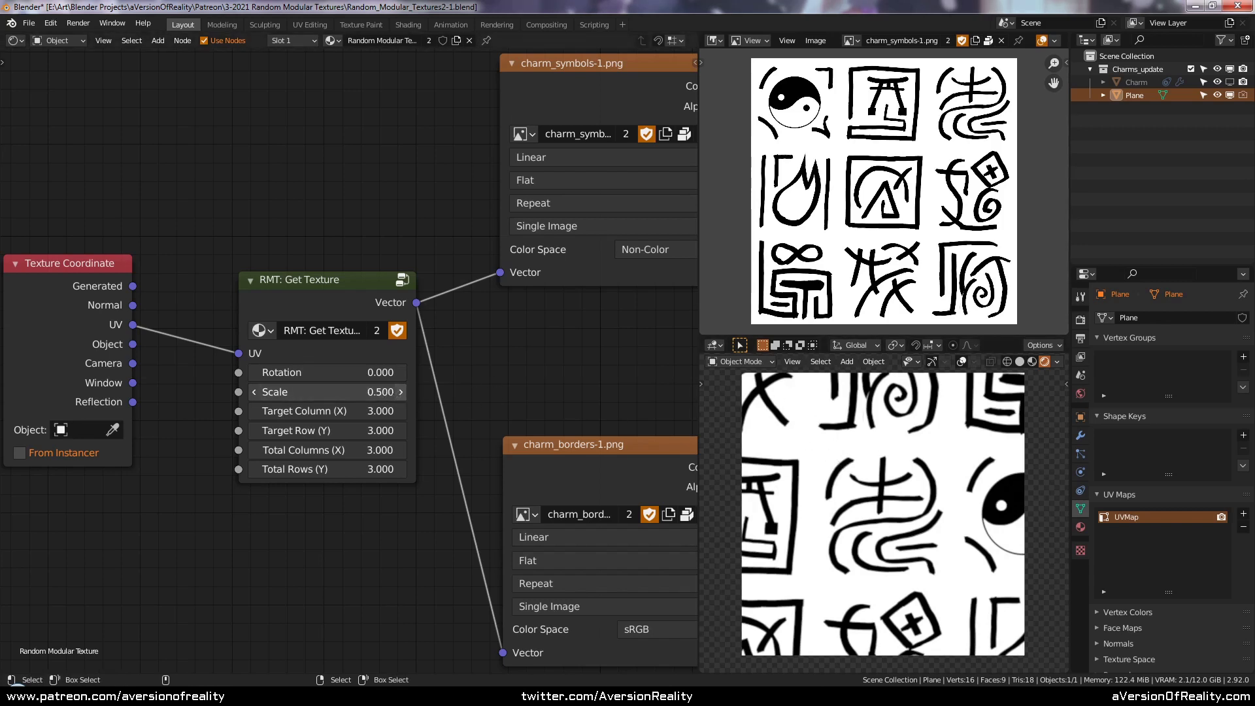
click(400, 392)
click(400, 392)
click(400, 392)
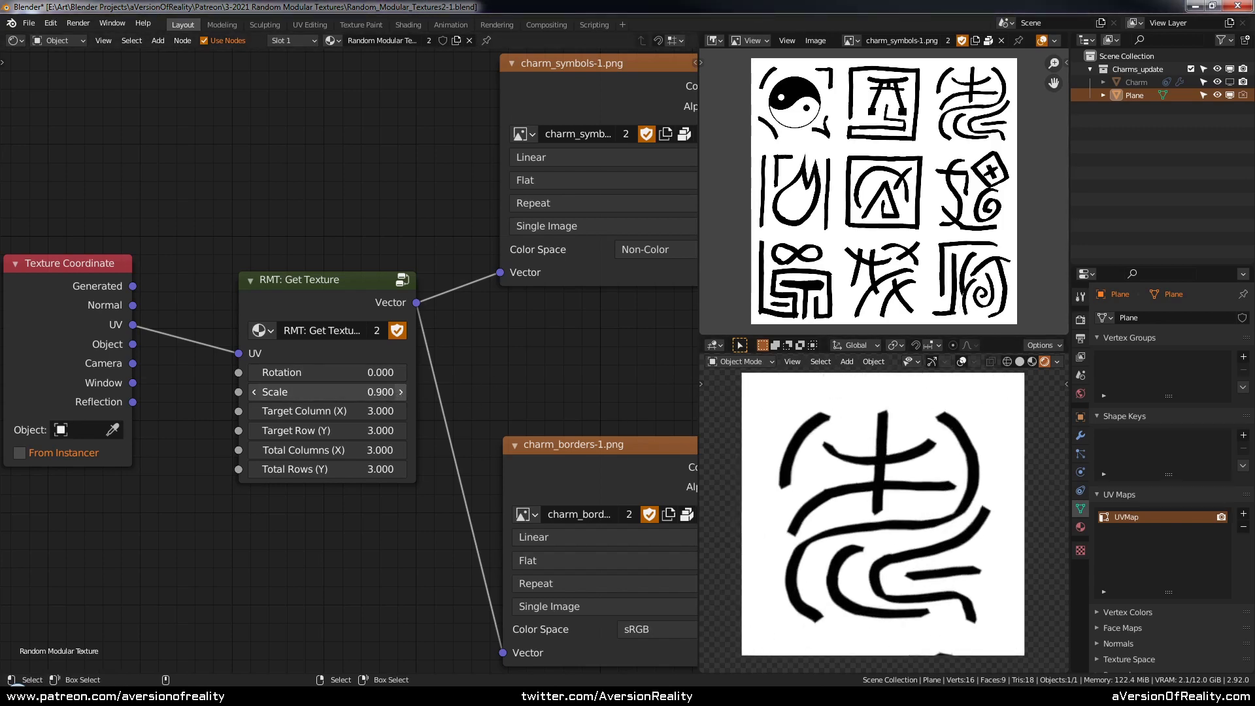
click(400, 392)
key(Home)
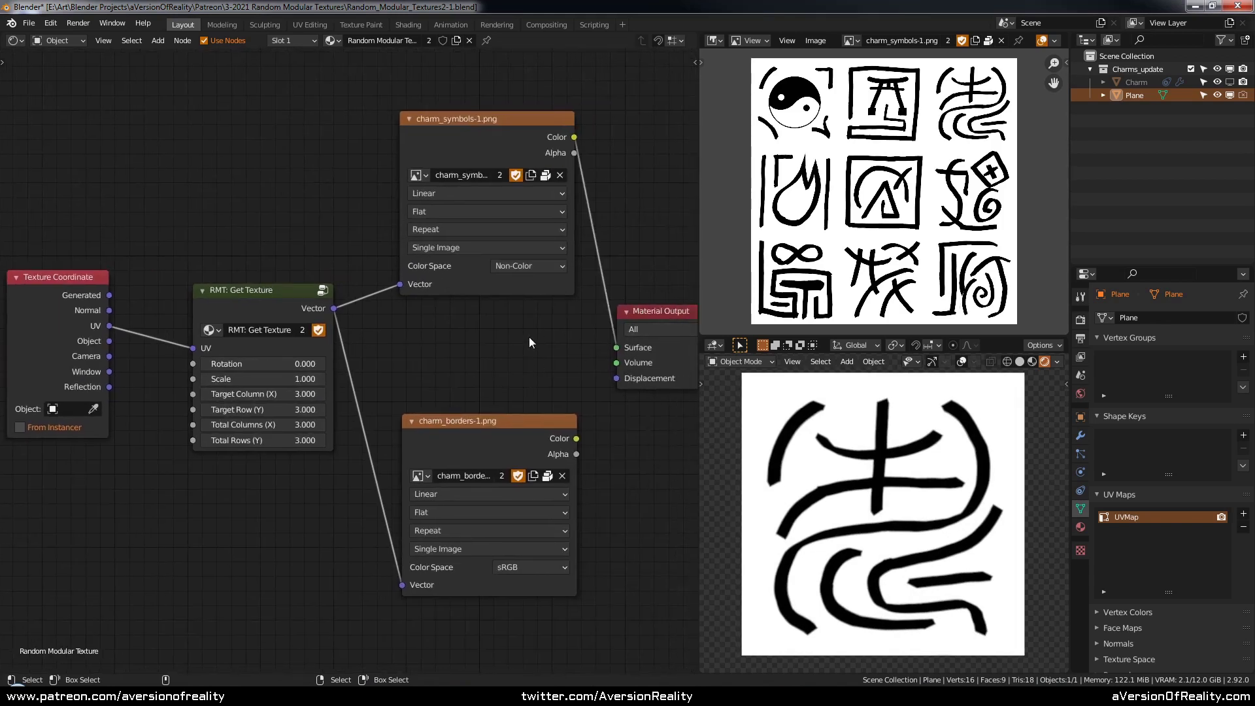
- Inside the group, align the Rotate and Scale frame with Select Area of Texture and move the Adjust Scale frame farther below
click(268, 309)
key(Tab)
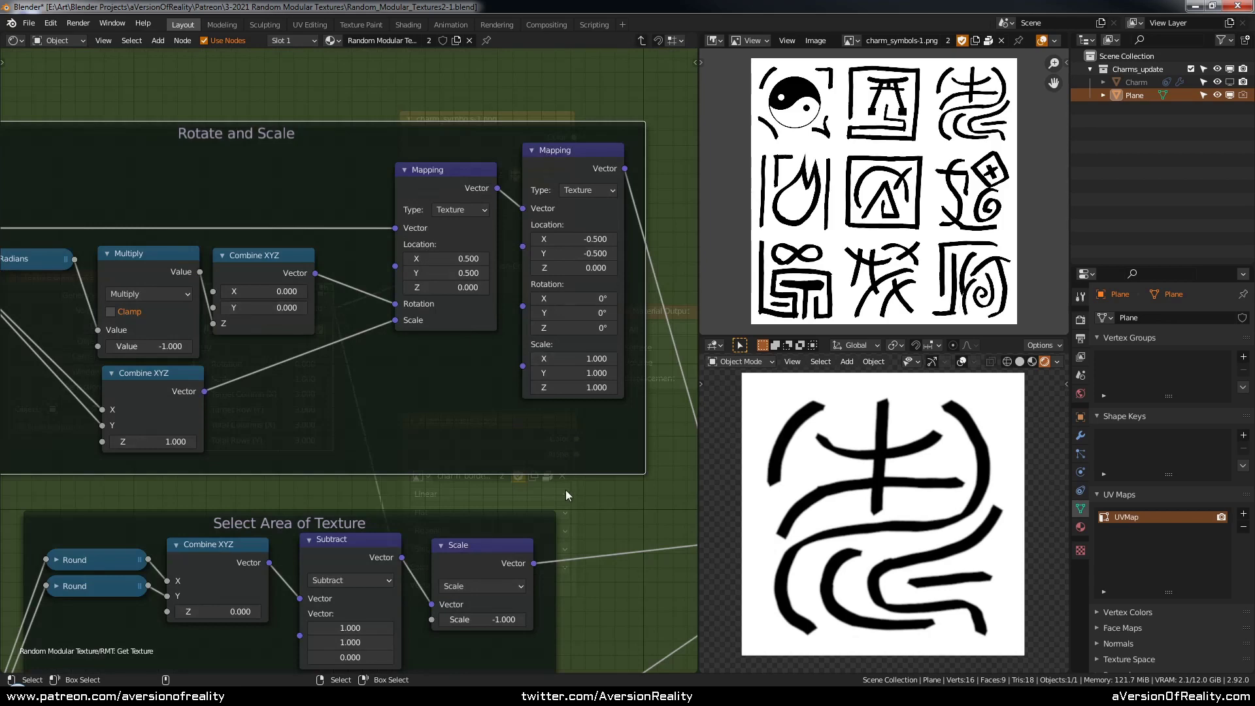
scroll(567, 489, down, 3)
drag(362, 335, 311, 332)
scroll(312, 332, up, 2)
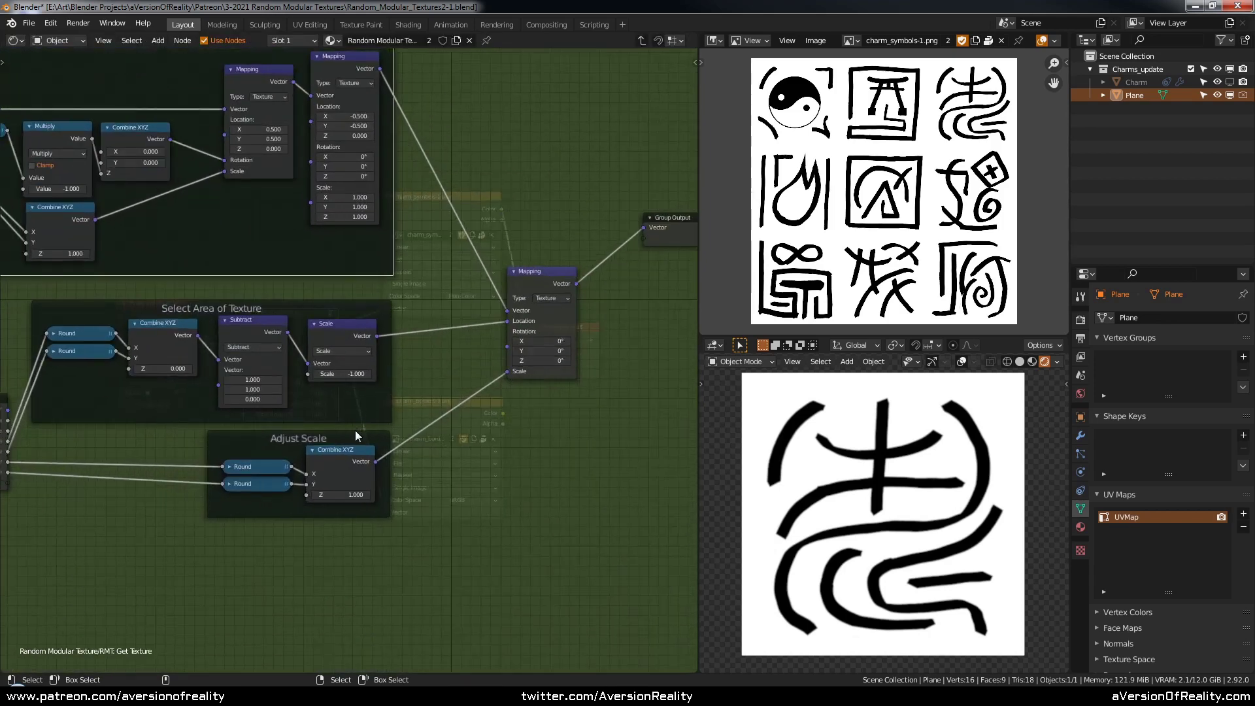
drag(355, 430, 348, 477)
- Move the texture-selecting Mapping closer to the frames and Group Output much farther away from it
middle_drag(588, 301, 449, 288)
drag(414, 271, 376, 254)
middle_drag(515, 346, 411, 311)
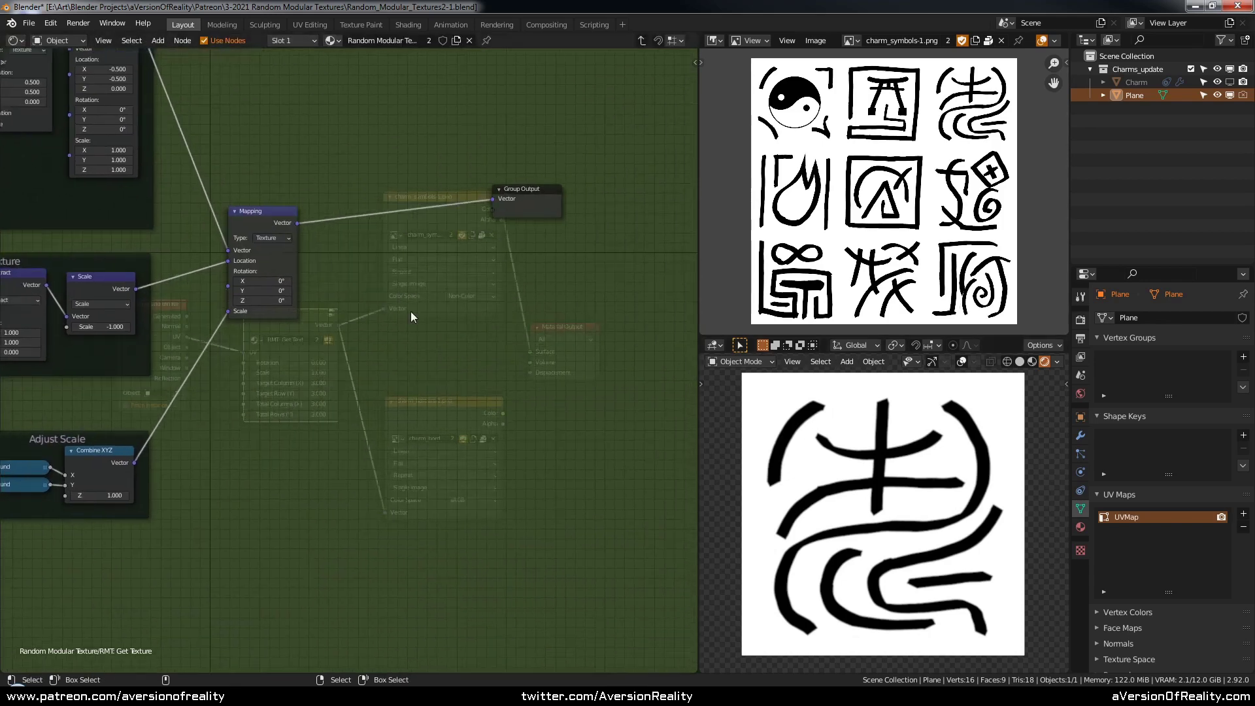
scroll(410, 312, up, 1)
drag(555, 172, 693, 173)
middle_drag(693, 174, 360, 247)
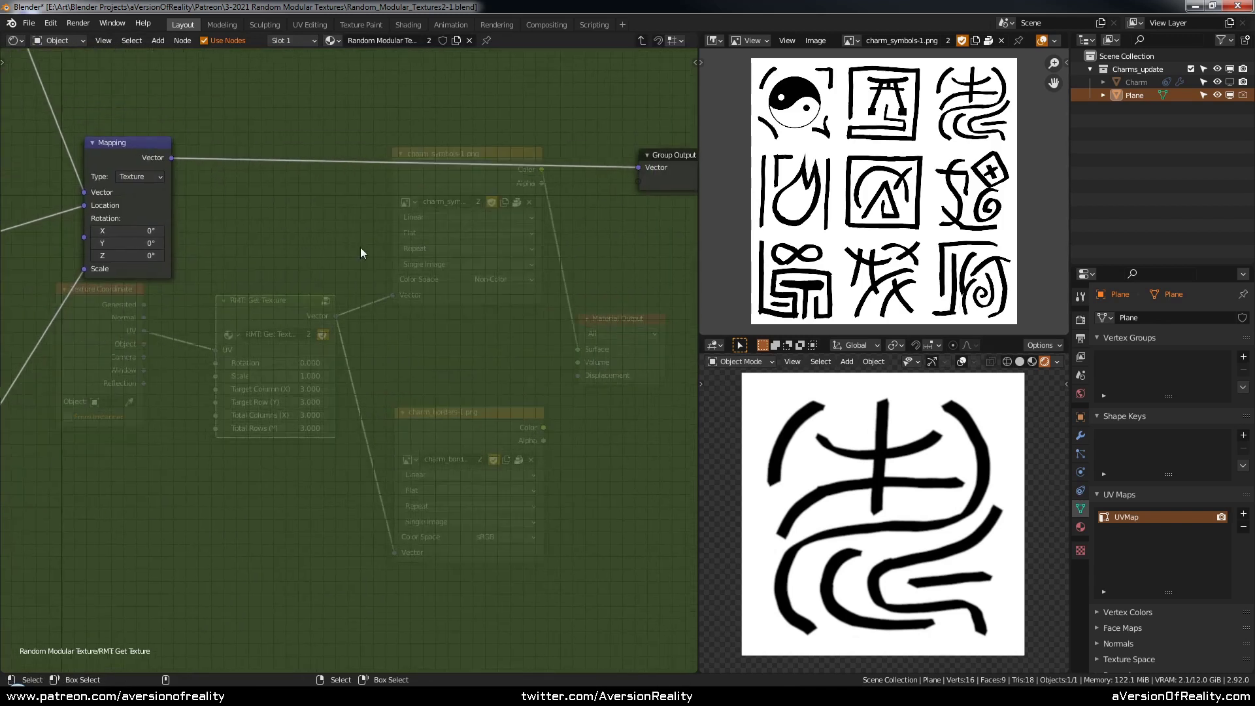
- Add a Separate XYZ node between the texture-selecting Mapping and Group Output, and connect the Mapping's Vector output to it
key(shift+a)
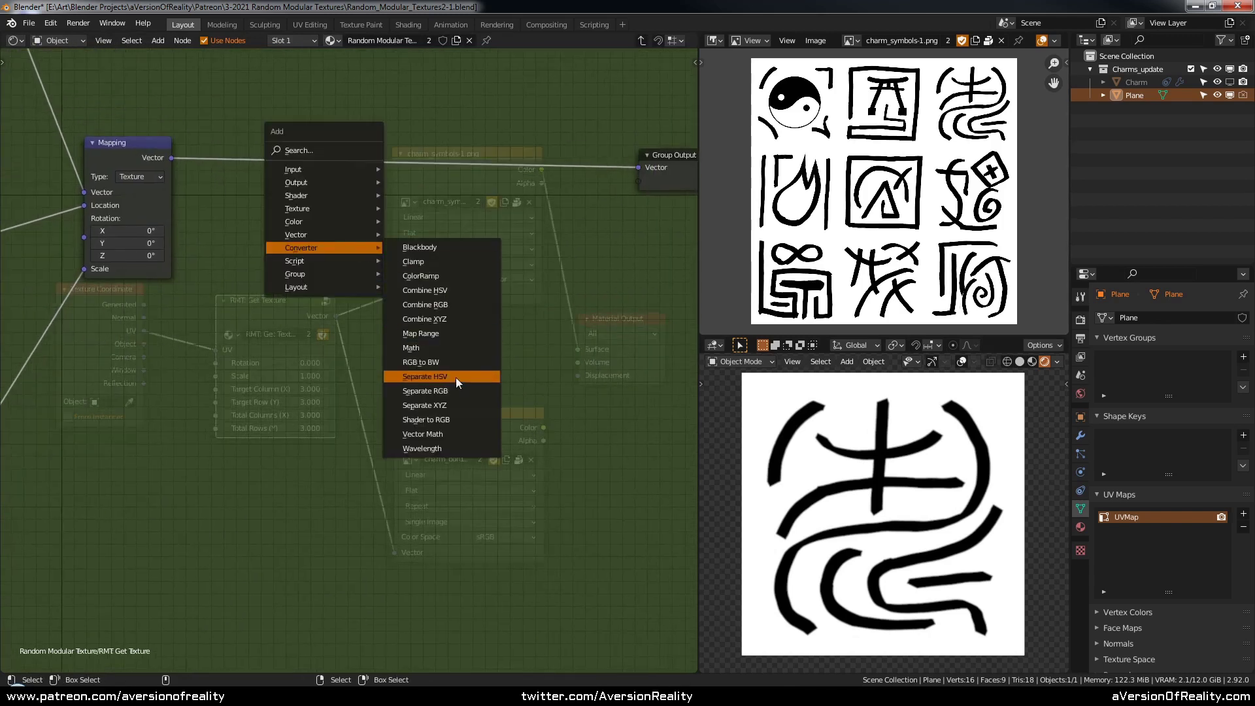
click(454, 404)
click(349, 275)
drag(172, 158, 82, 356)
scroll(219, 293, up, 1)
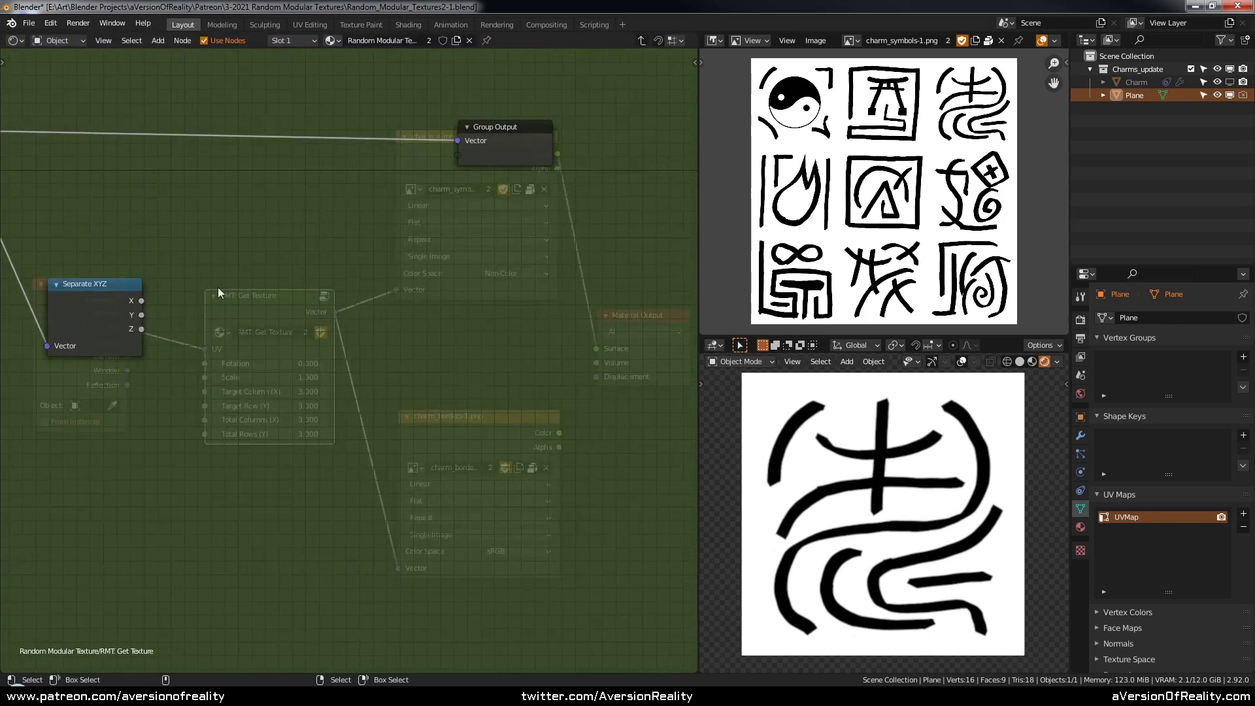
- Connect Separate XYZ's X output to Group Output's Vector input and expose X as an additional group output
drag(156, 299, 492, 235)
middle_drag(411, 282, 458, 281)
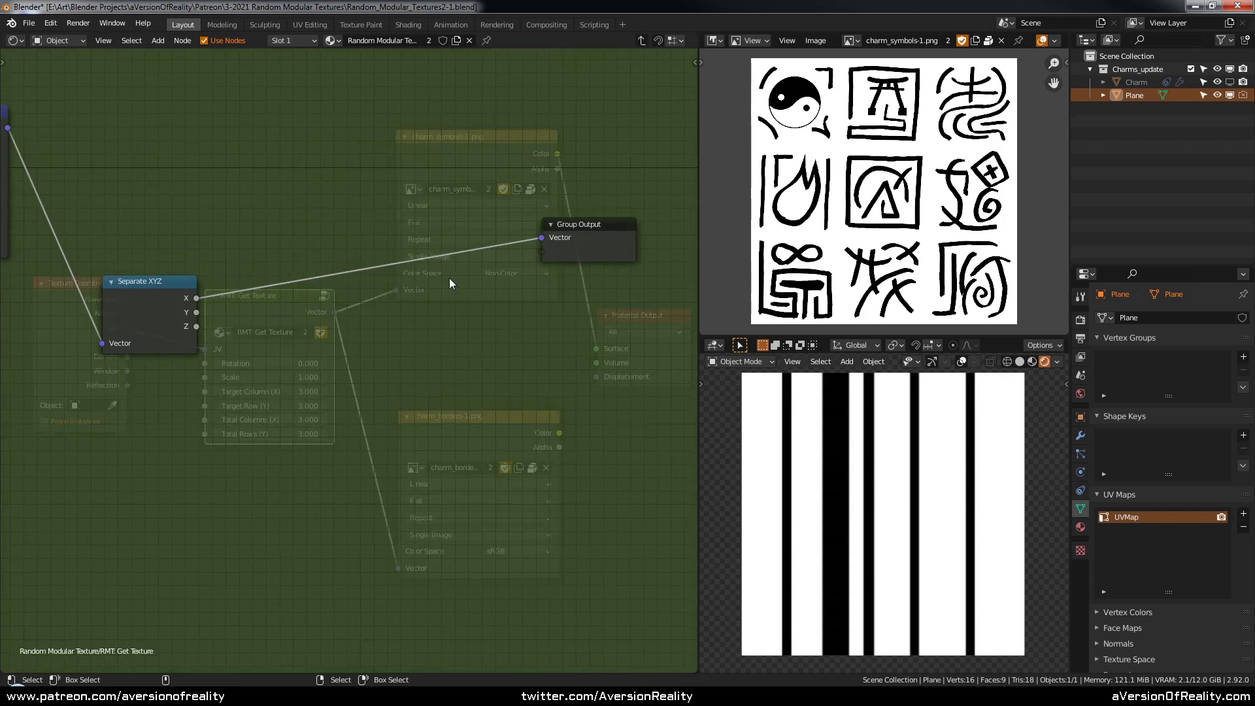
scroll(449, 278, down, 1)
middle_drag(531, 330, 481, 325)
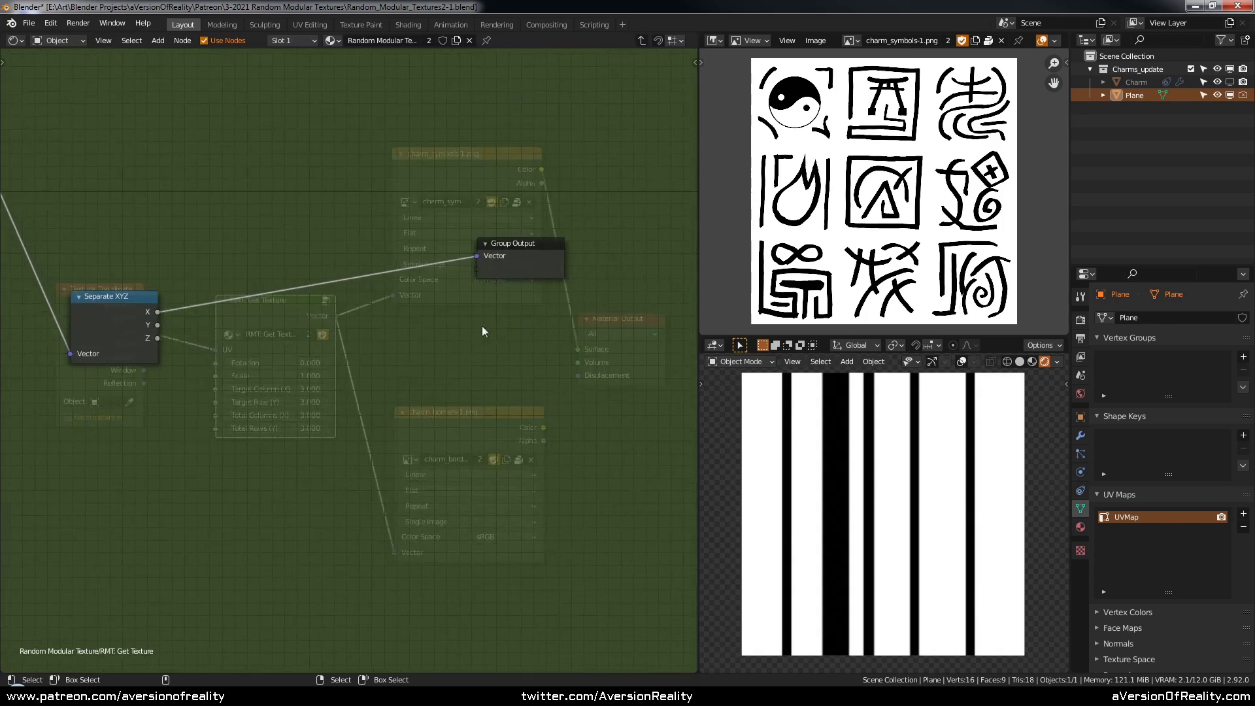
drag(158, 312, 484, 237)
- Outside the group, preview RMT: Get Texture's X output by connecting it to Material Output's Surface, and return inside the group
key(Tab)
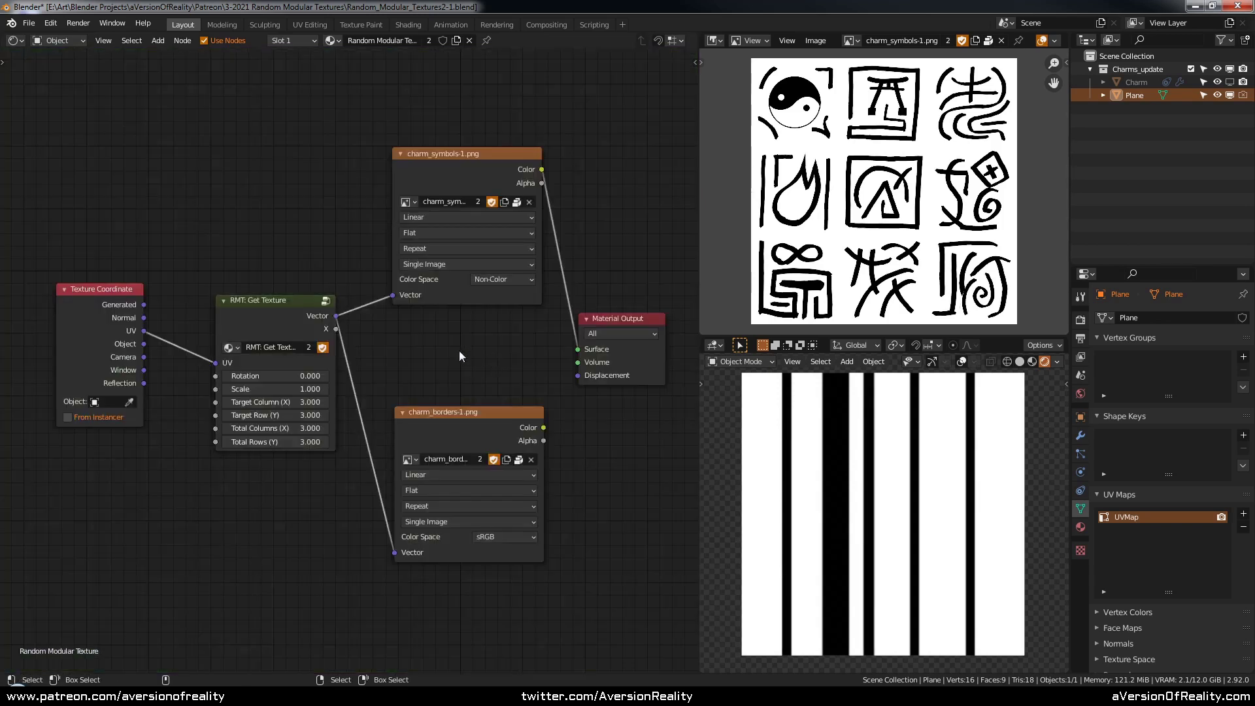
drag(336, 329, 588, 348)
click(307, 325)
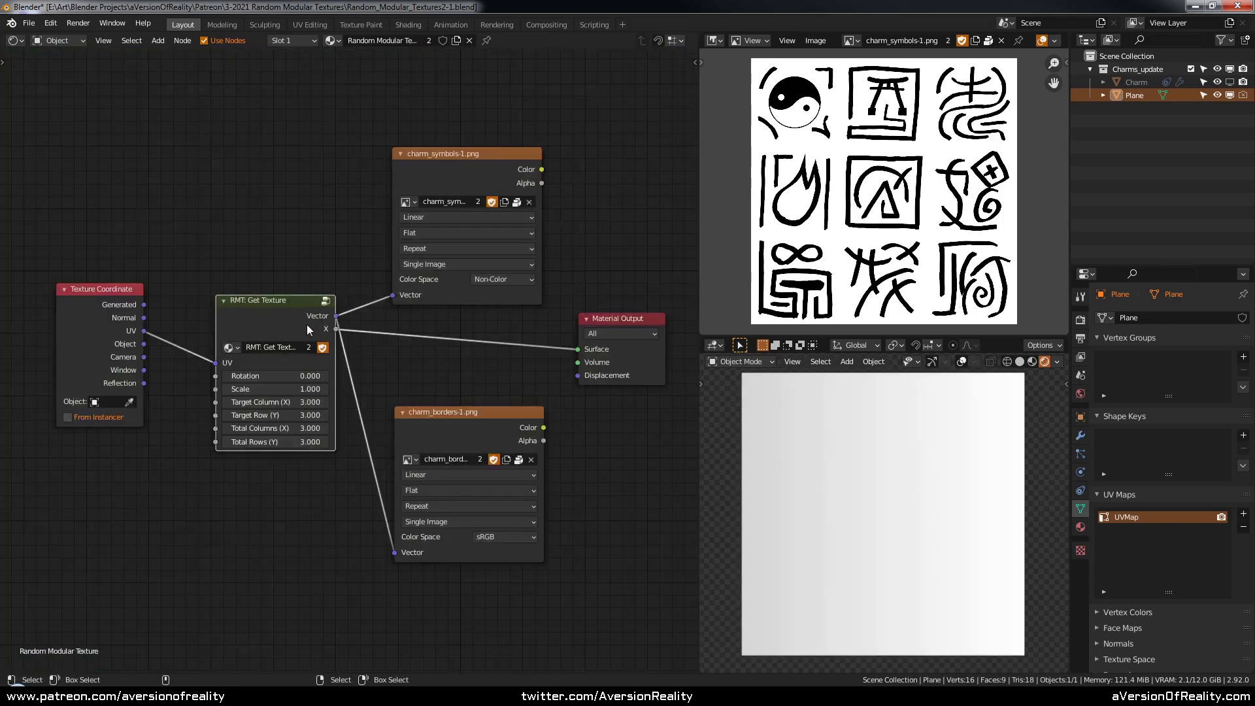
key(Tab)
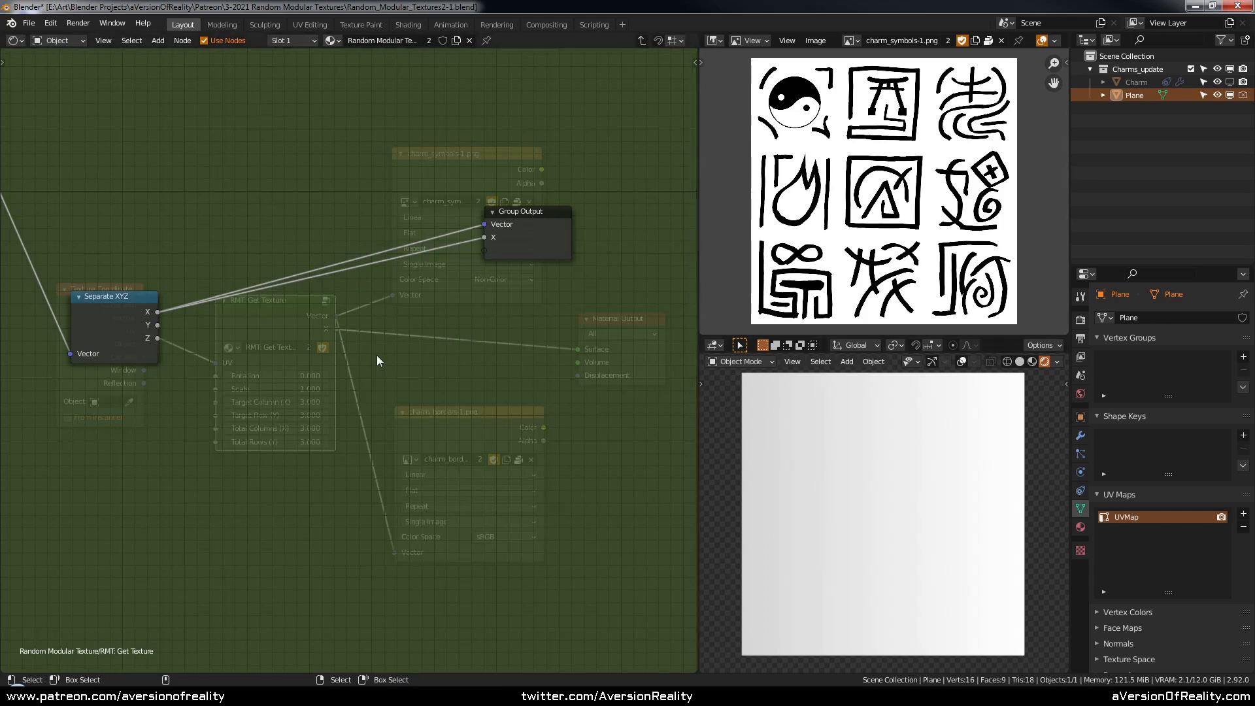
key(Tab)
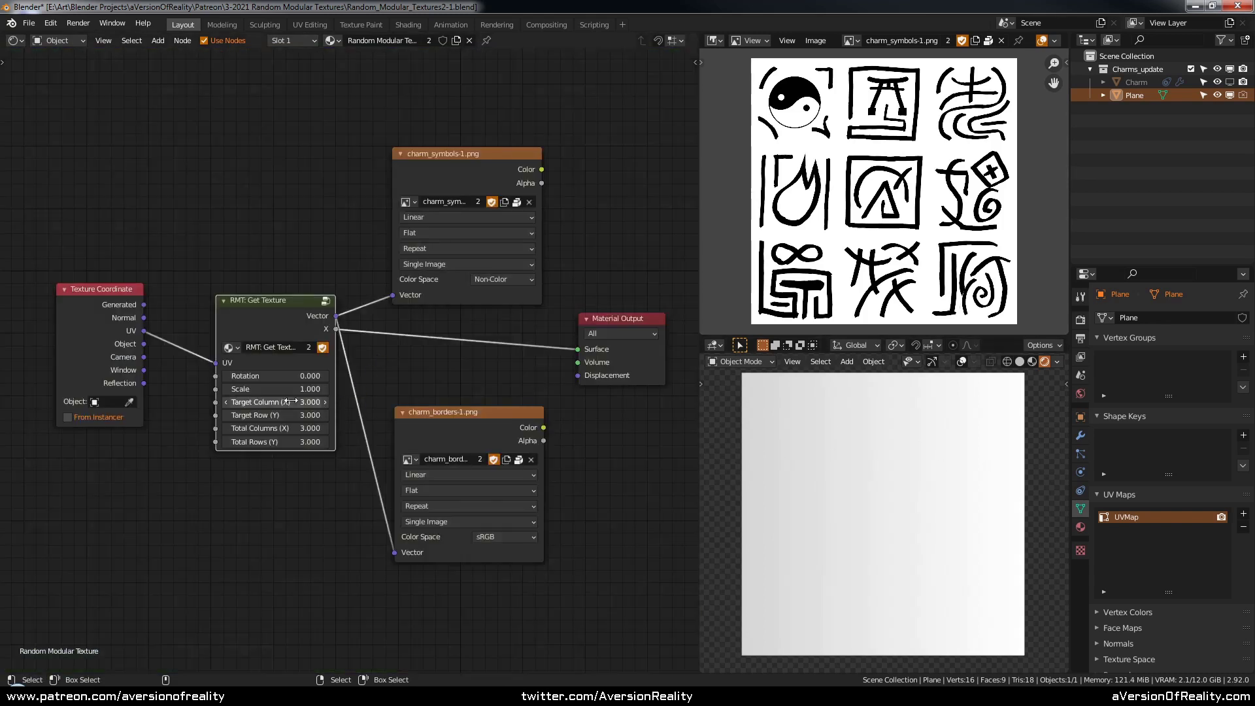
scroll(340, 392, up, 1)
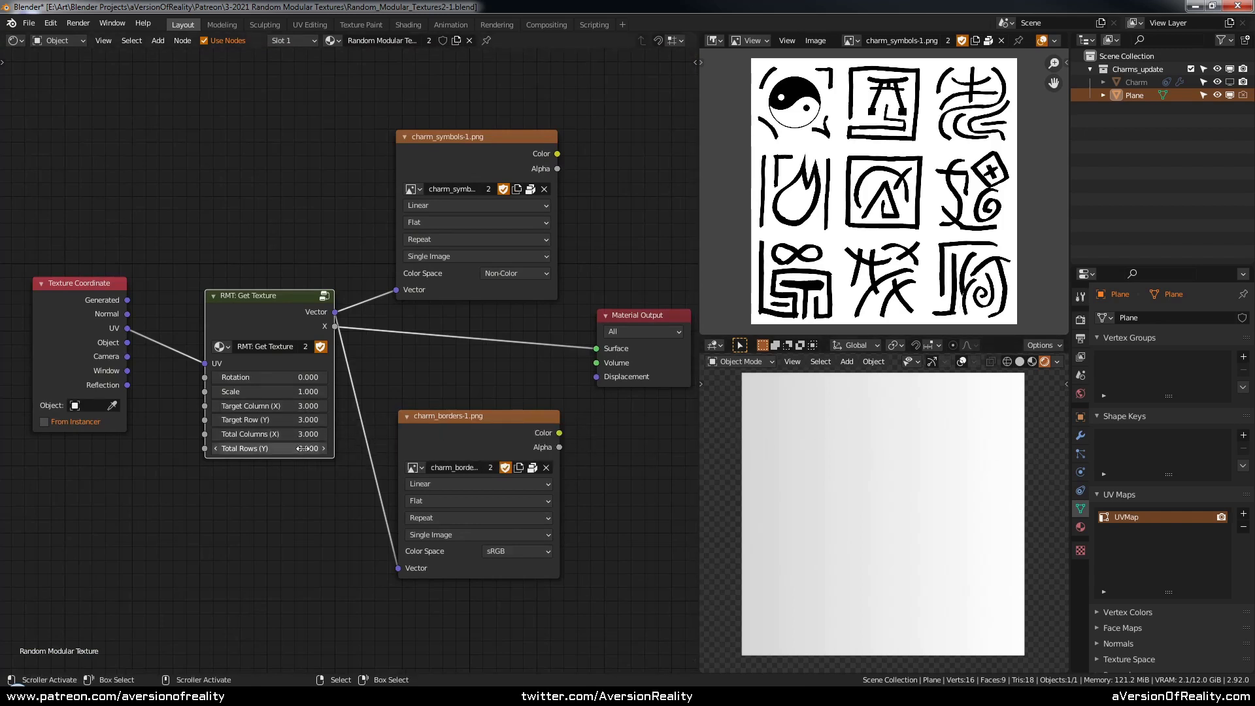
key(Tab)
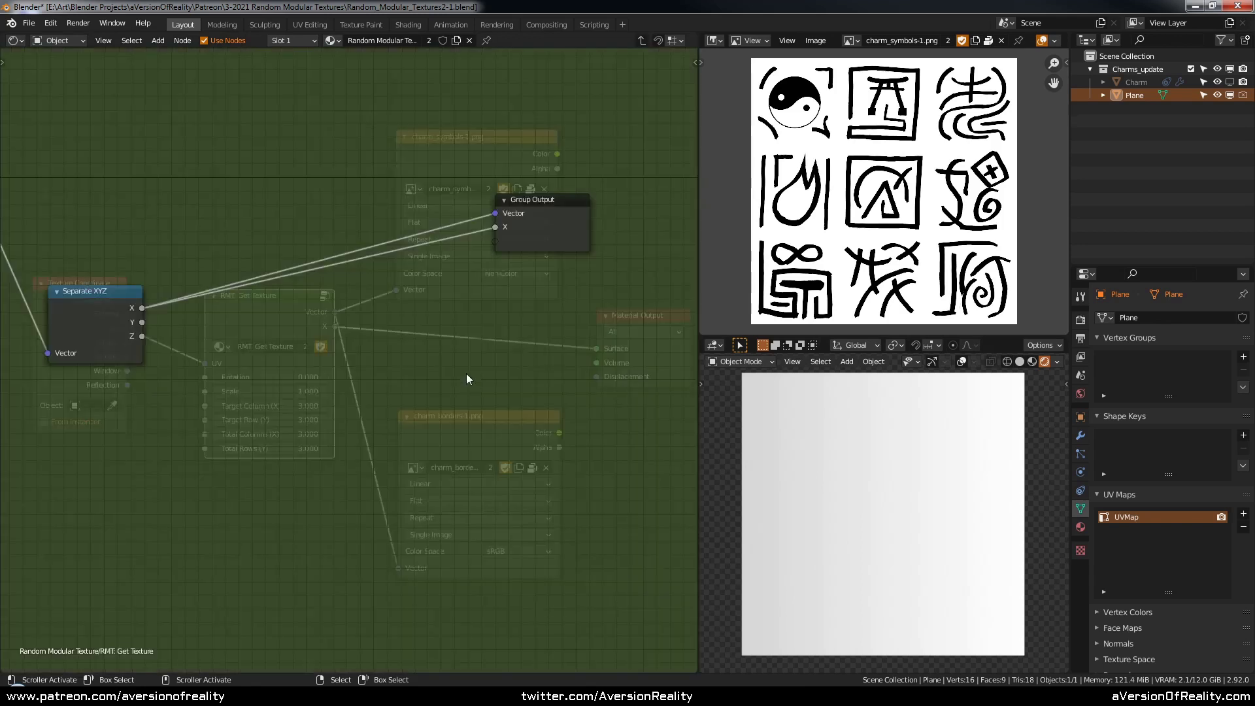
- Replace the link into Group Output's Vector with the Mapping's Vector output, and move Group Output farther from Separate XYZ
drag(656, 234, 625, 232)
middle_drag(620, 238, 502, 261)
scroll(503, 258, up, 1)
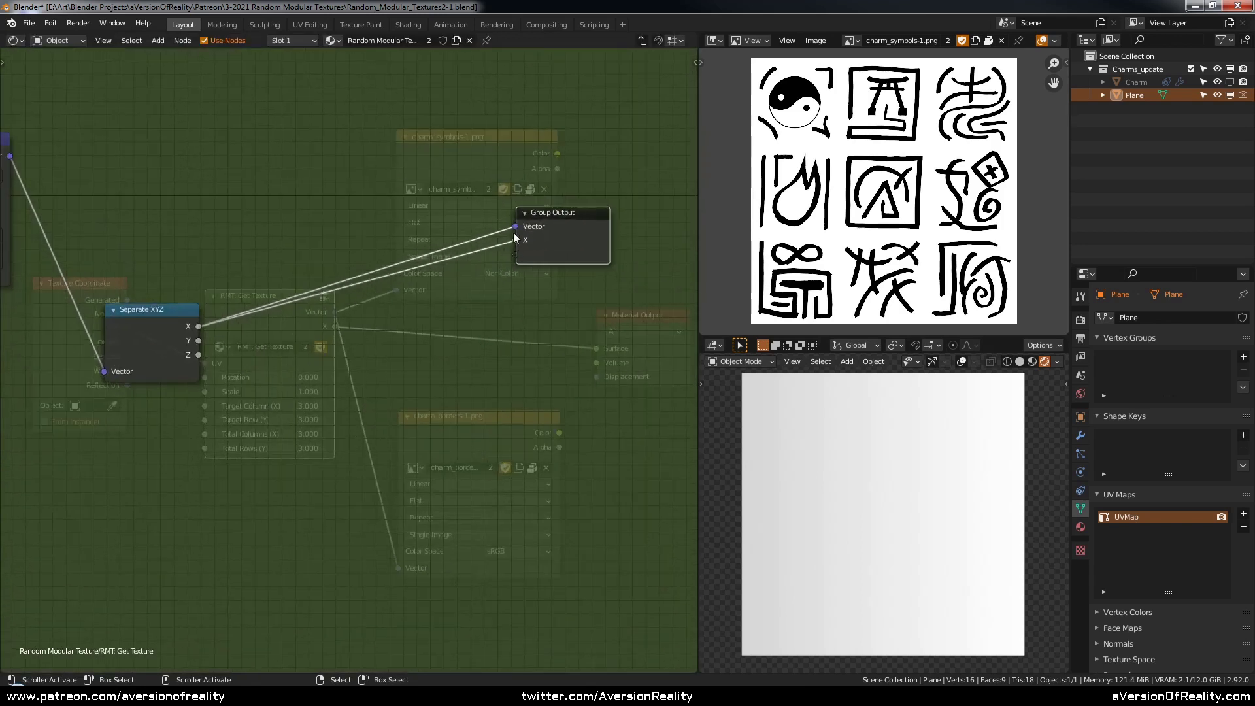
drag(515, 227, 406, 206)
middle_drag(148, 185, 111, 162)
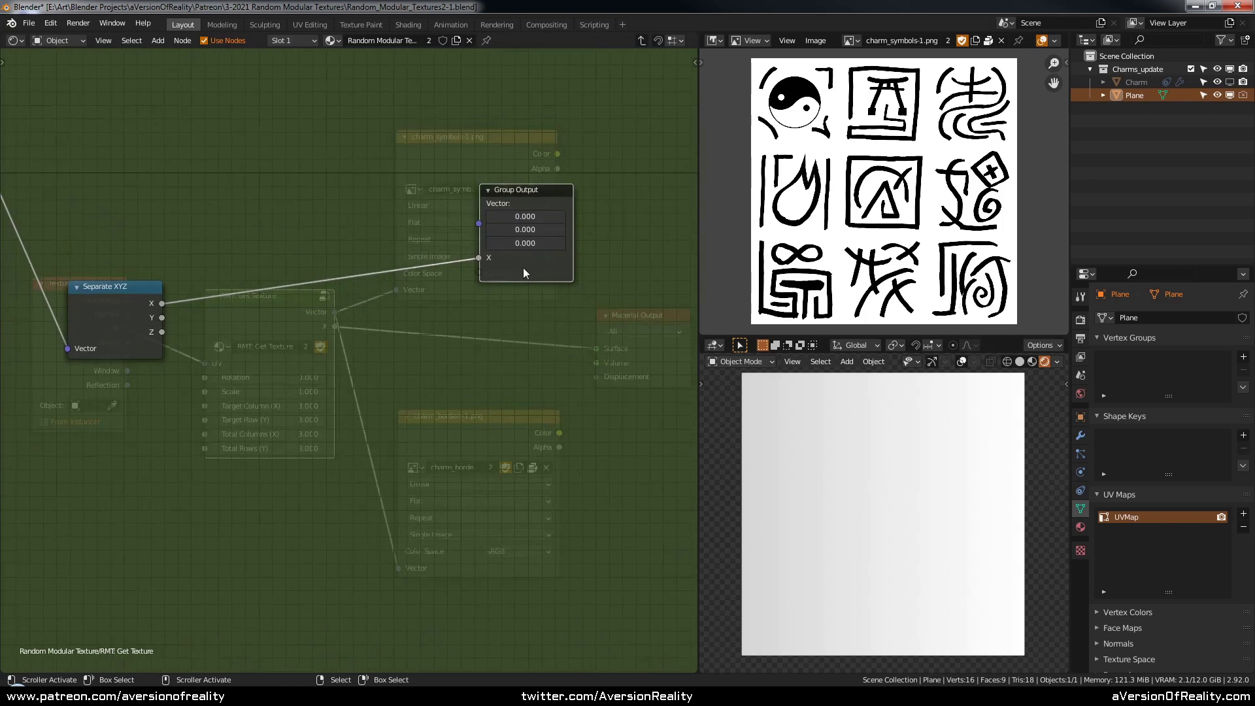
drag(523, 268, 569, 300)
click(433, 351)
middle_drag(156, 176, 212, 247)
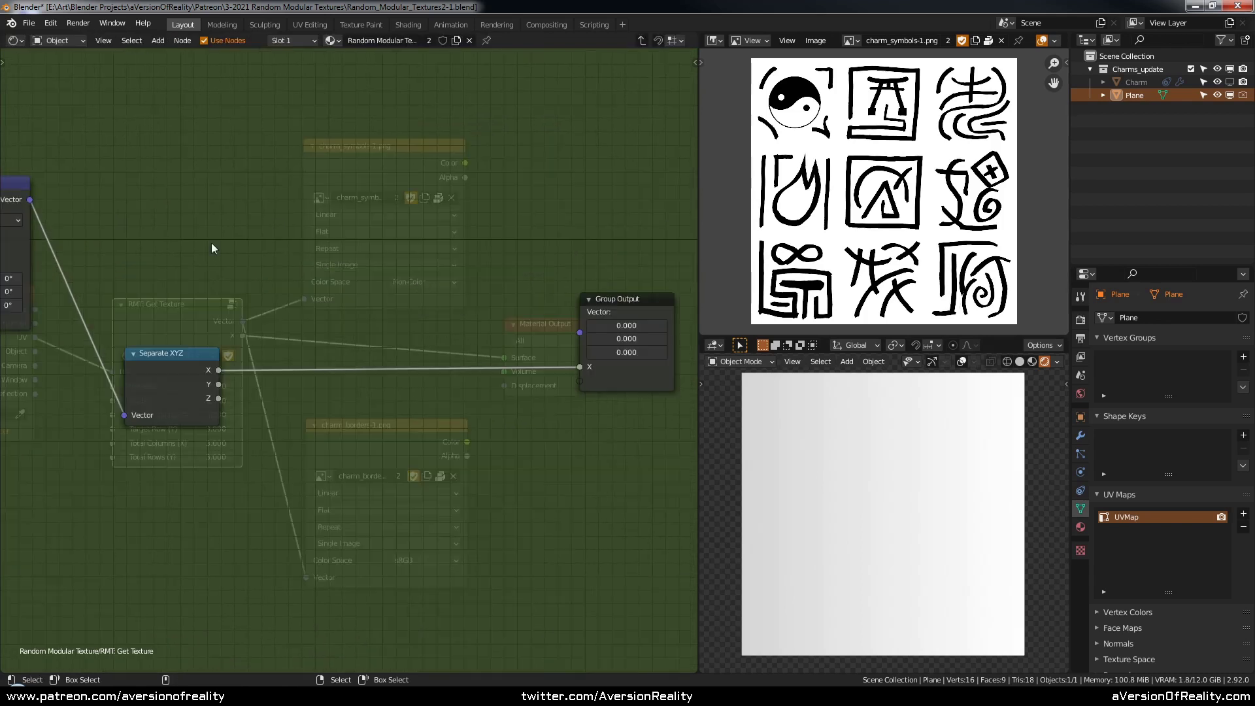
drag(29, 205, 579, 320)
- Outside the group, connect charm_symbols-1.png's Color to Material Output's Surface and set the group's Total Rows and Total Columns to 1
key(Tab)
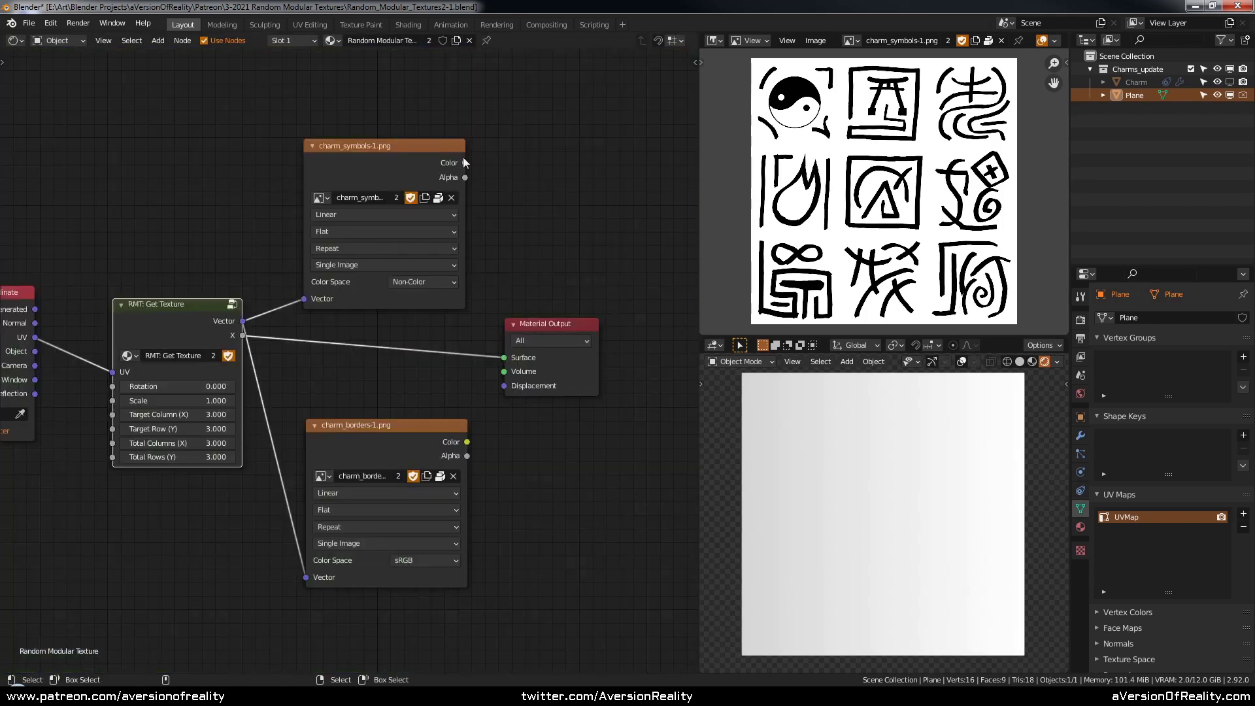
drag(465, 163, 510, 357)
click(183, 456)
text(1)
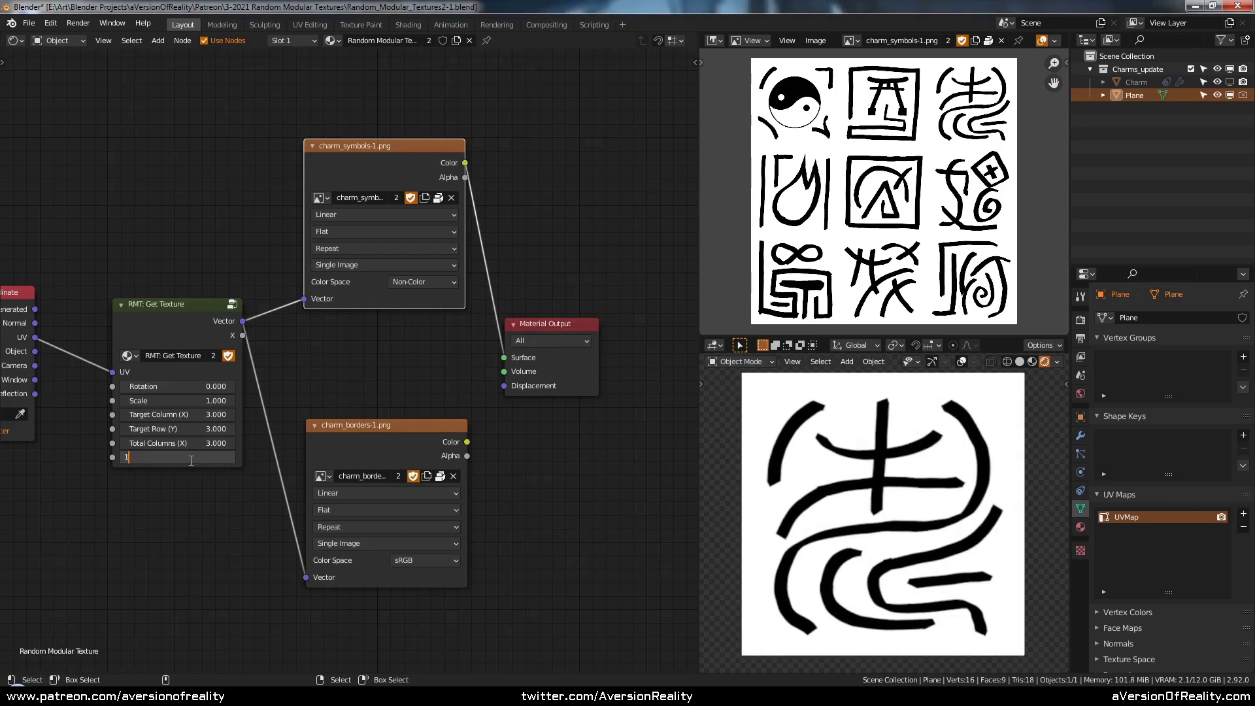
key(Return)
click(183, 443)
text(1)
key(Return)
- Set the RMT: Get Texture node's Target Row and Target Column to 1
click(183, 428)
text(1)
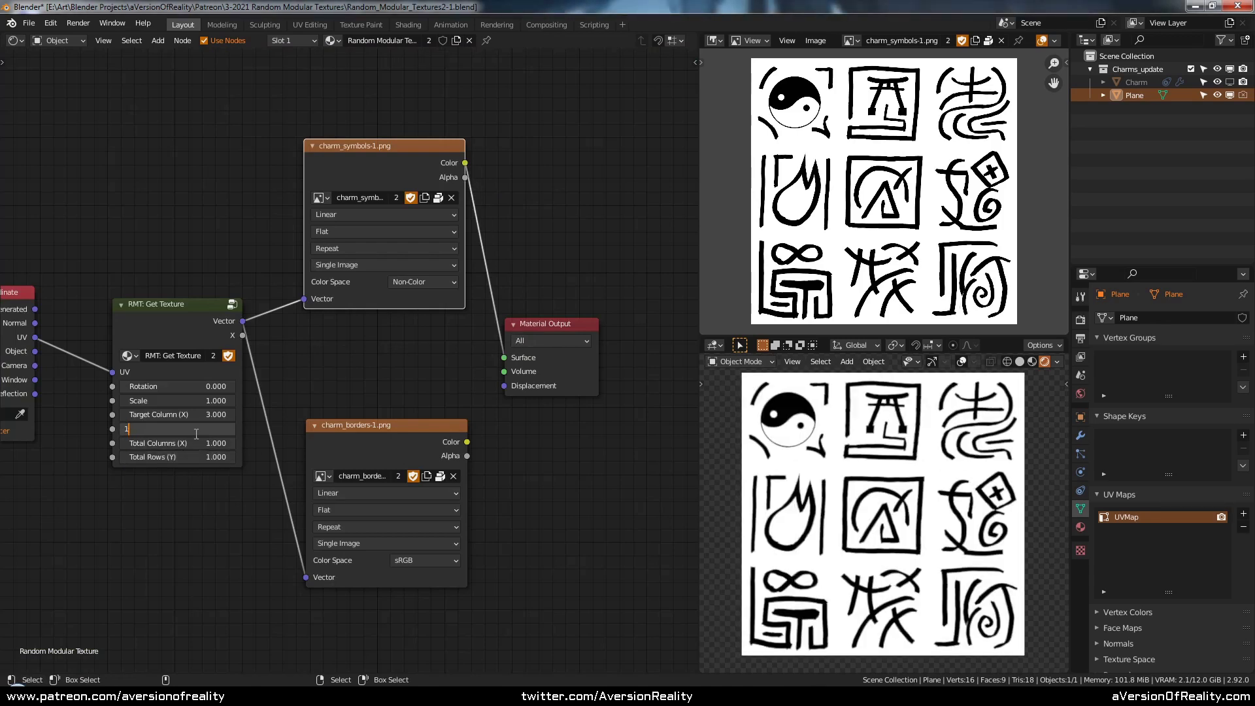
key(Return)
click(200, 414)
key(BackSpace)
key(BackSpace)
key(BackSpace)
text(1)
key(Return)
- Connect RMT: Get Texture's X output to Material Output's Surface in place of the symbol texture's Color
click(188, 324)
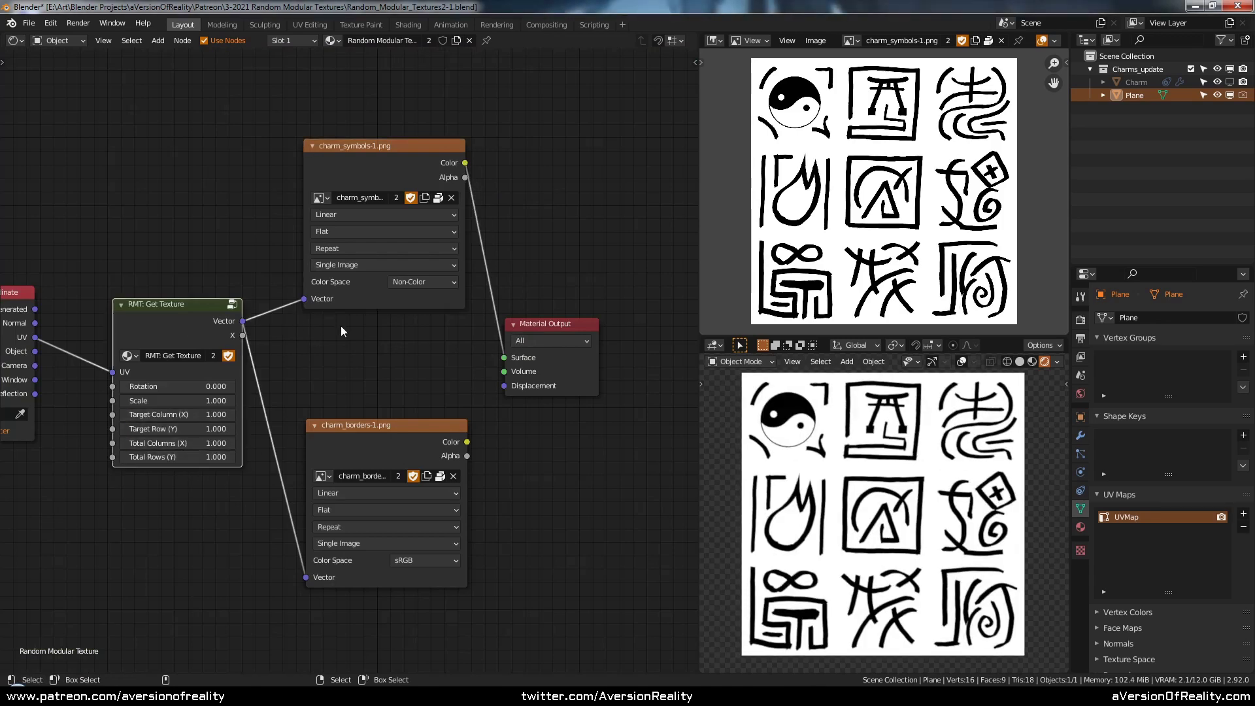
drag(244, 336, 502, 357)
drag(243, 335, 504, 358)
click(203, 337)
- Inside the group, insert a Math node between Separate XYZ's X and Group Output's X, and set it to Greater Than
key(Tab)
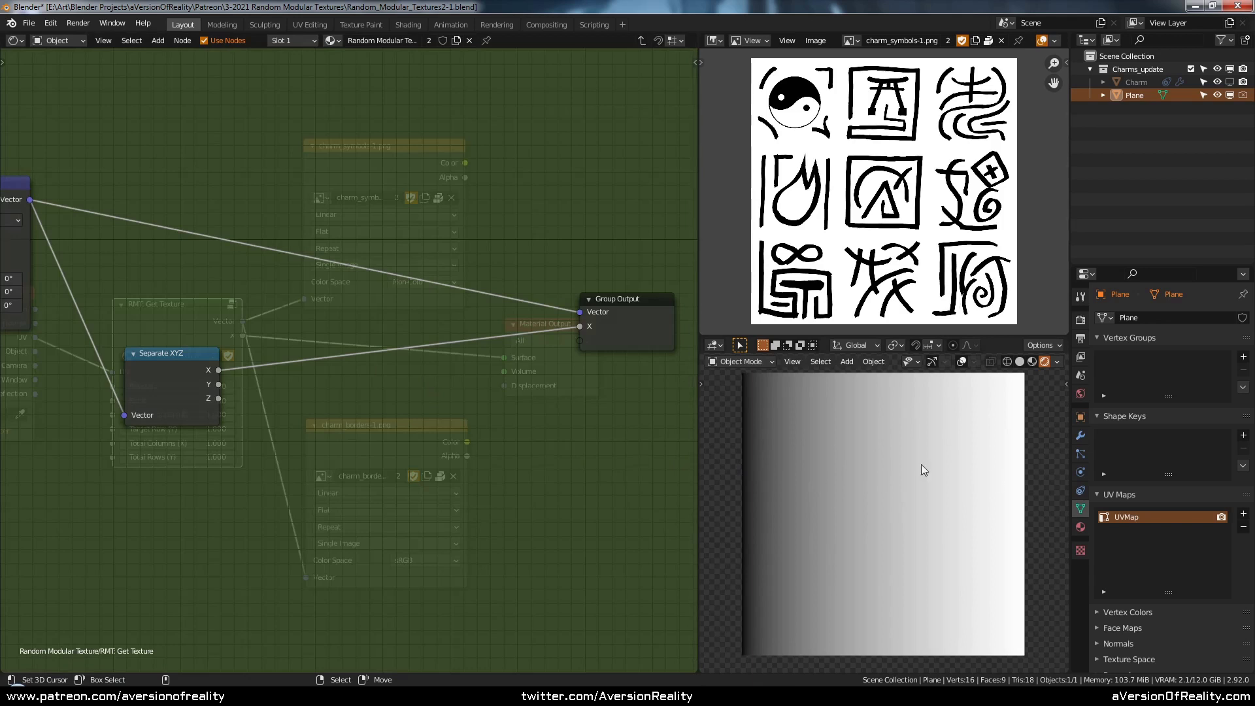
key(shift+a)
mouse_move(285, 406)
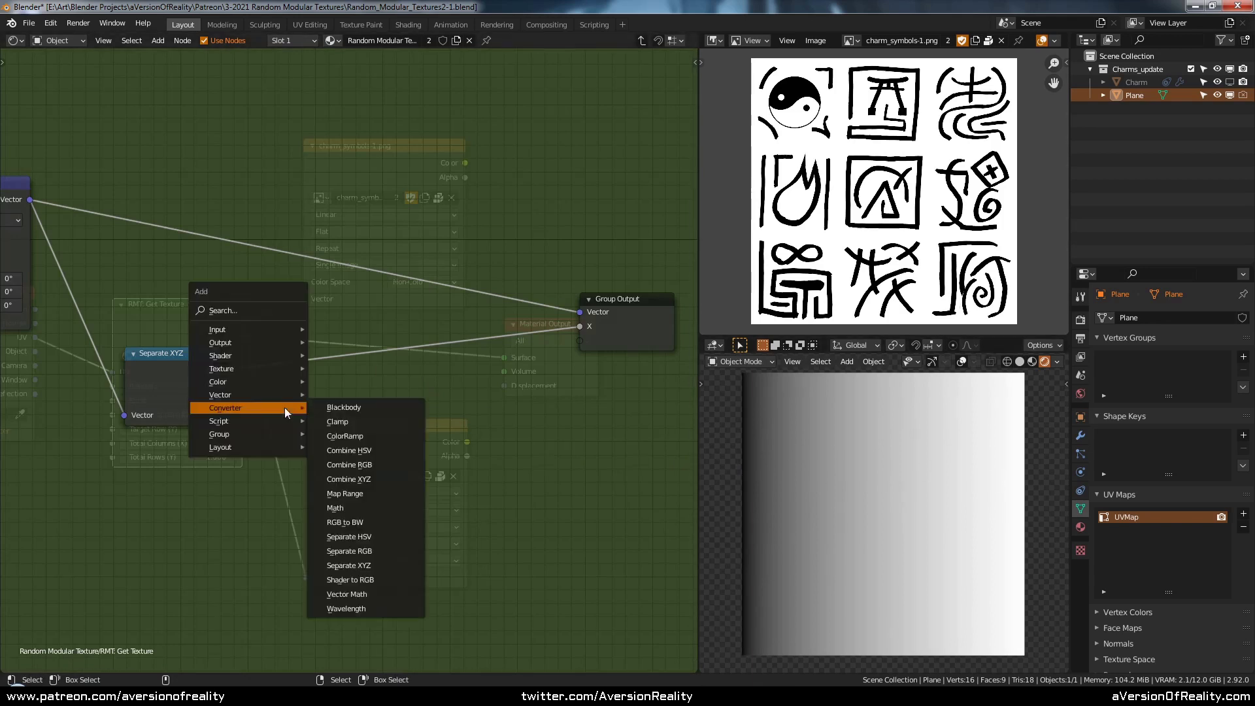
click(374, 505)
click(297, 386)
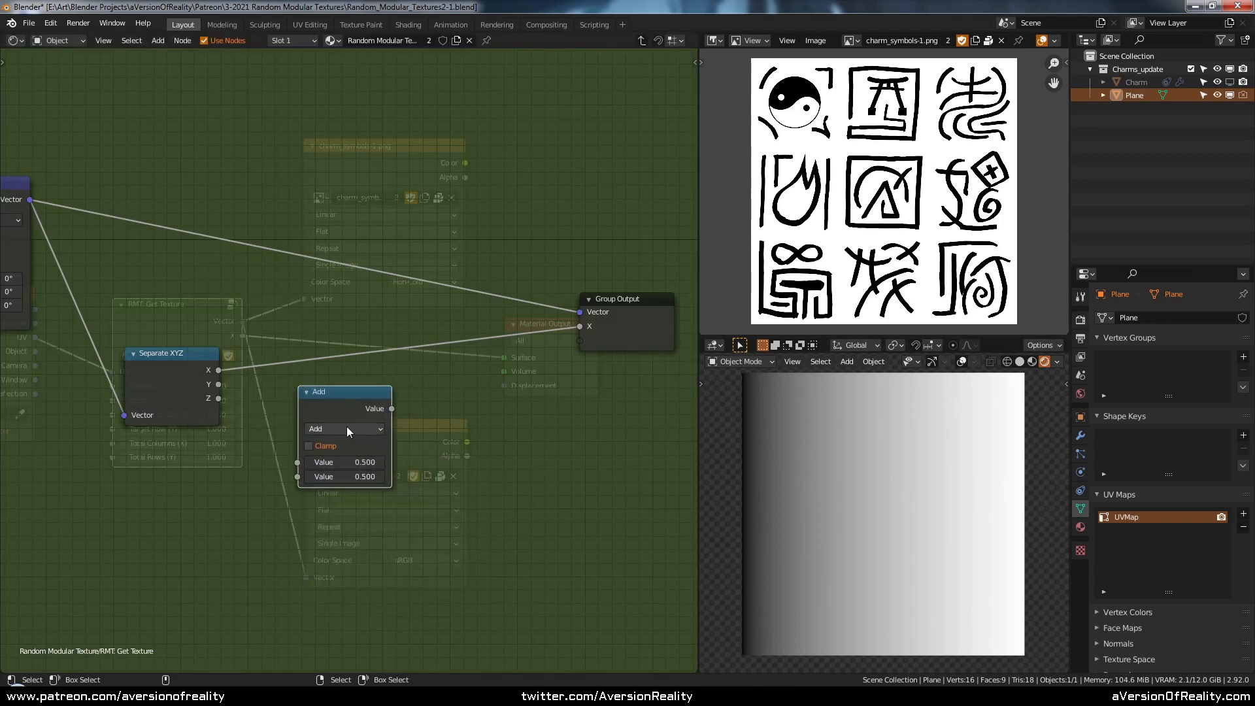
drag(363, 408, 347, 333)
click(378, 429)
click(462, 510)
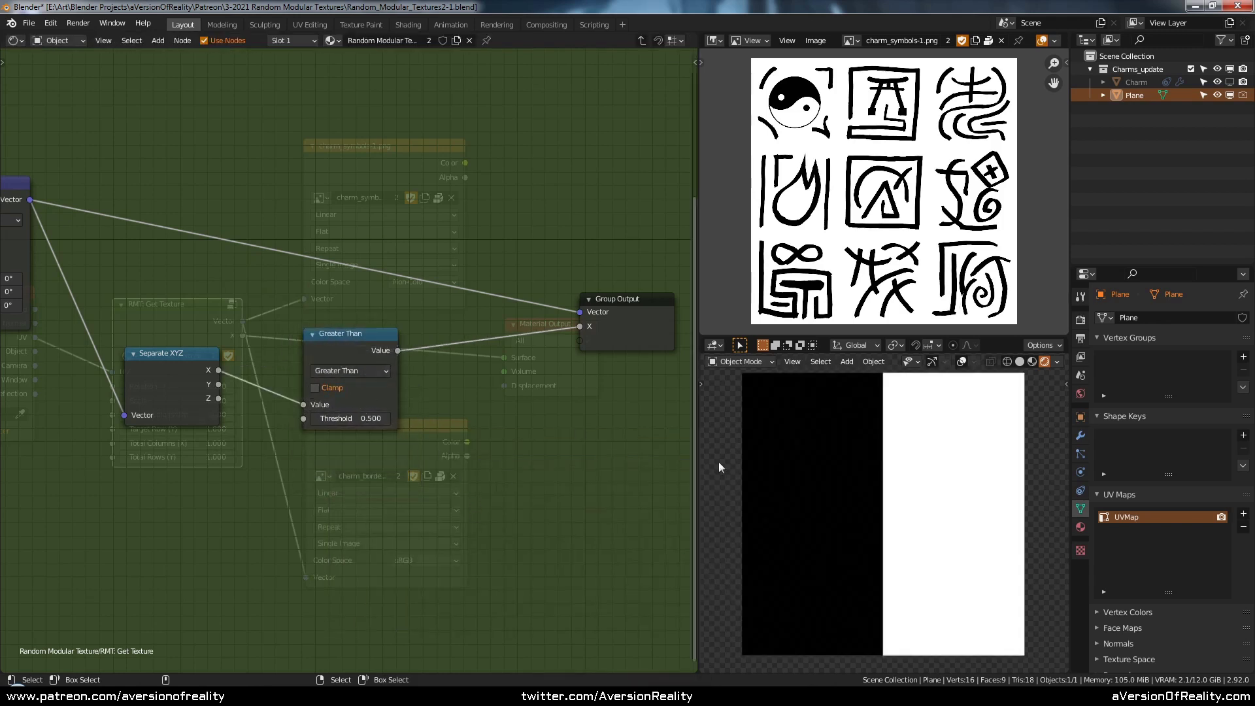
- Set the Greater Than node's Threshold to 1/3 and move the node up, farther from Separate XYZ
click(355, 419)
text(1)
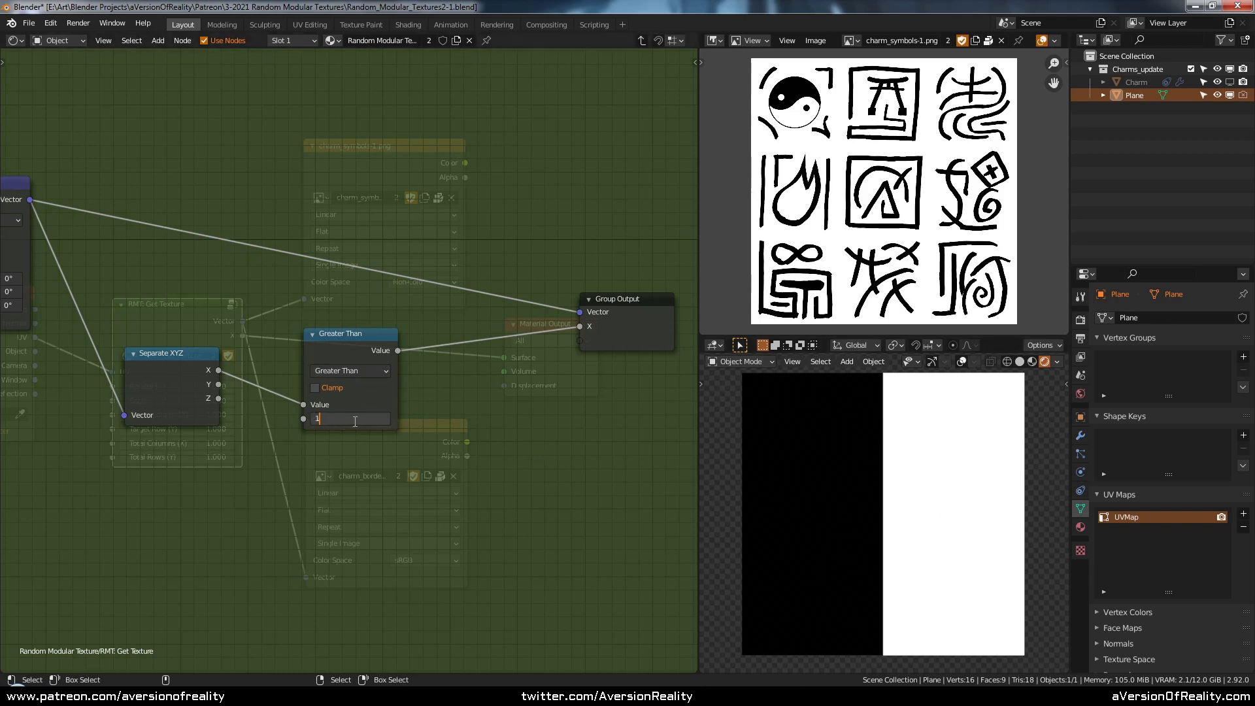
text(/3)
key(Return)
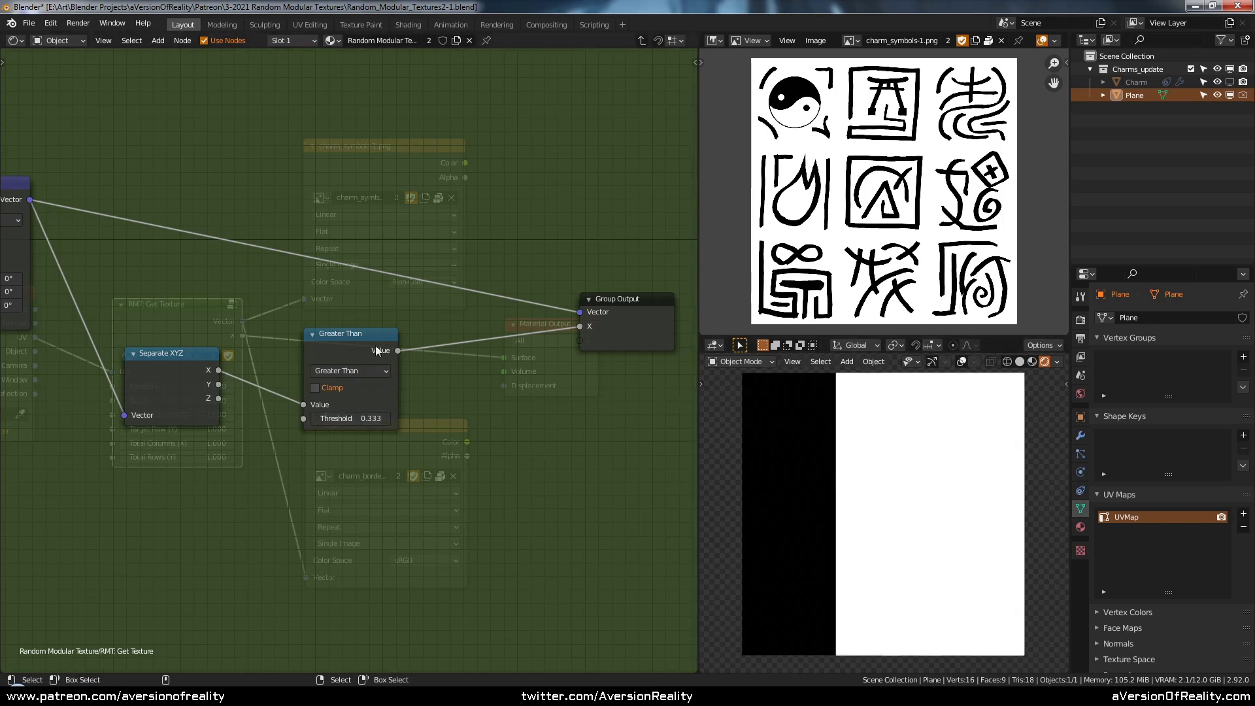
drag(376, 350, 388, 283)
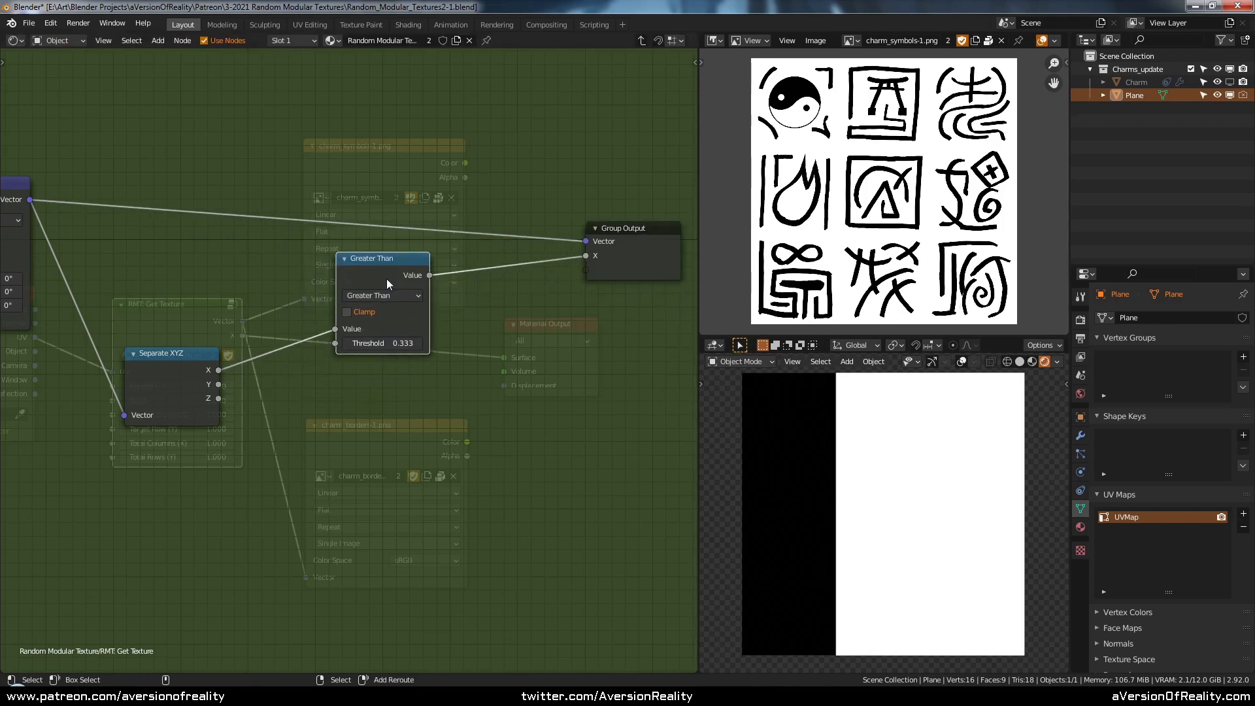
- Duplicate the Greater Than node as a Less Than with threshold 0.667, fed by the X output of Separate XYZ
key(shift+d)
click(386, 400)
click(382, 409)
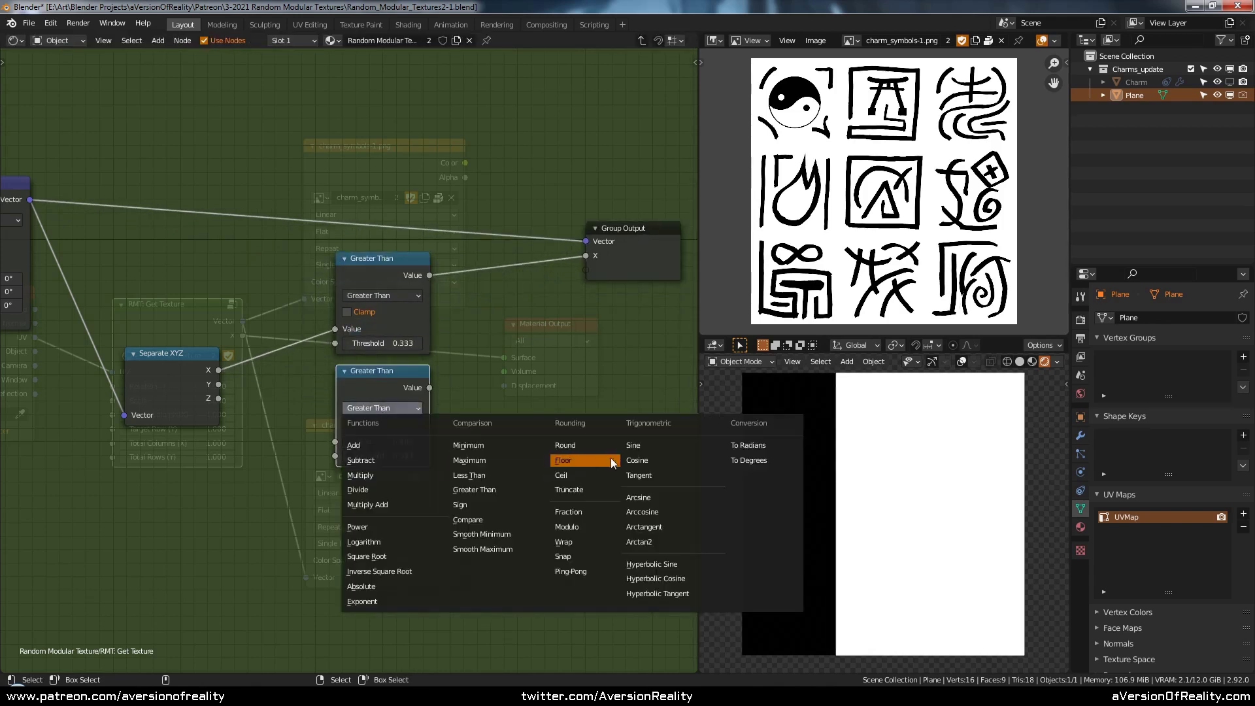
click(461, 474)
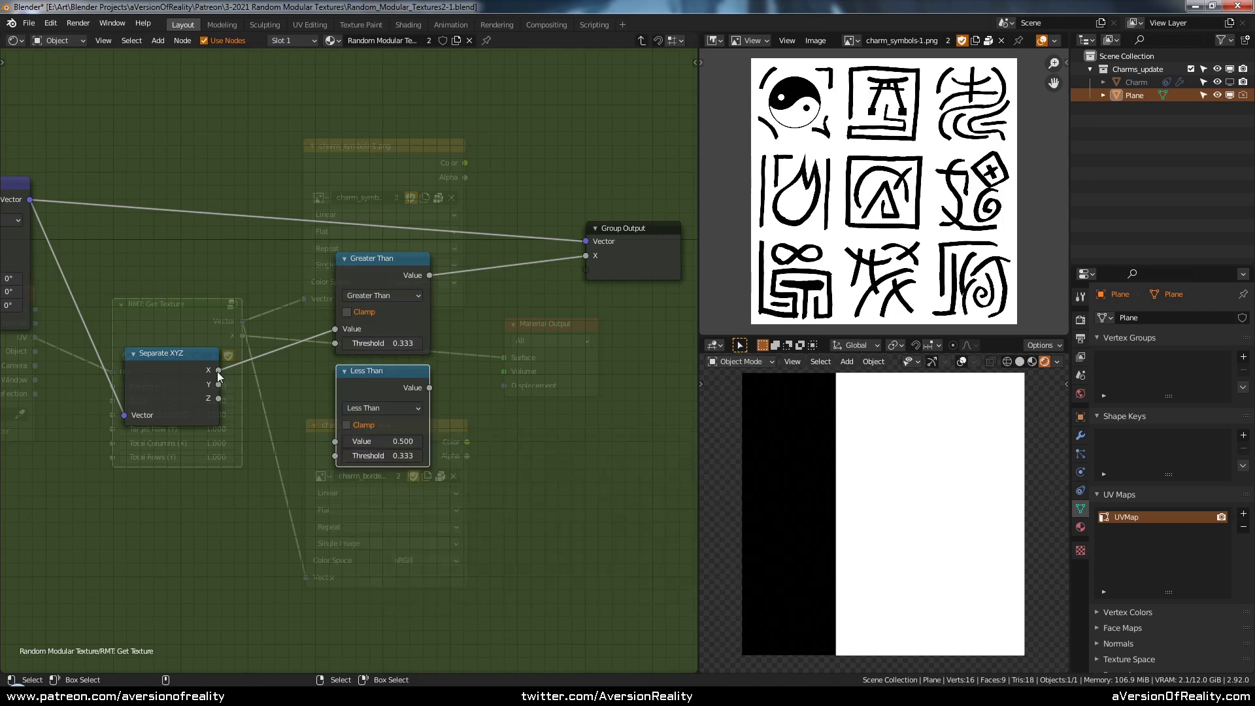
drag(219, 370, 339, 438)
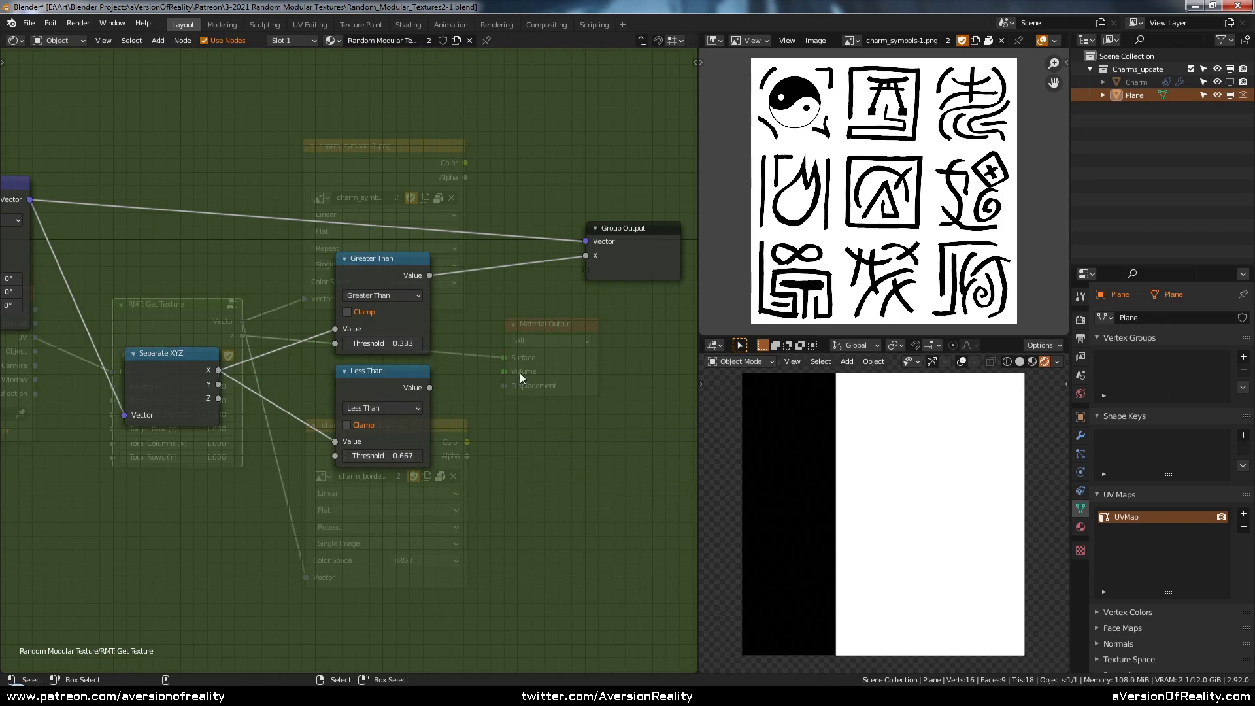
- Insert a Multiply math node before the Group Output's X and feed it the Greater Than and Less Than results
key(shift+a)
mouse_move(520, 373)
click(571, 473)
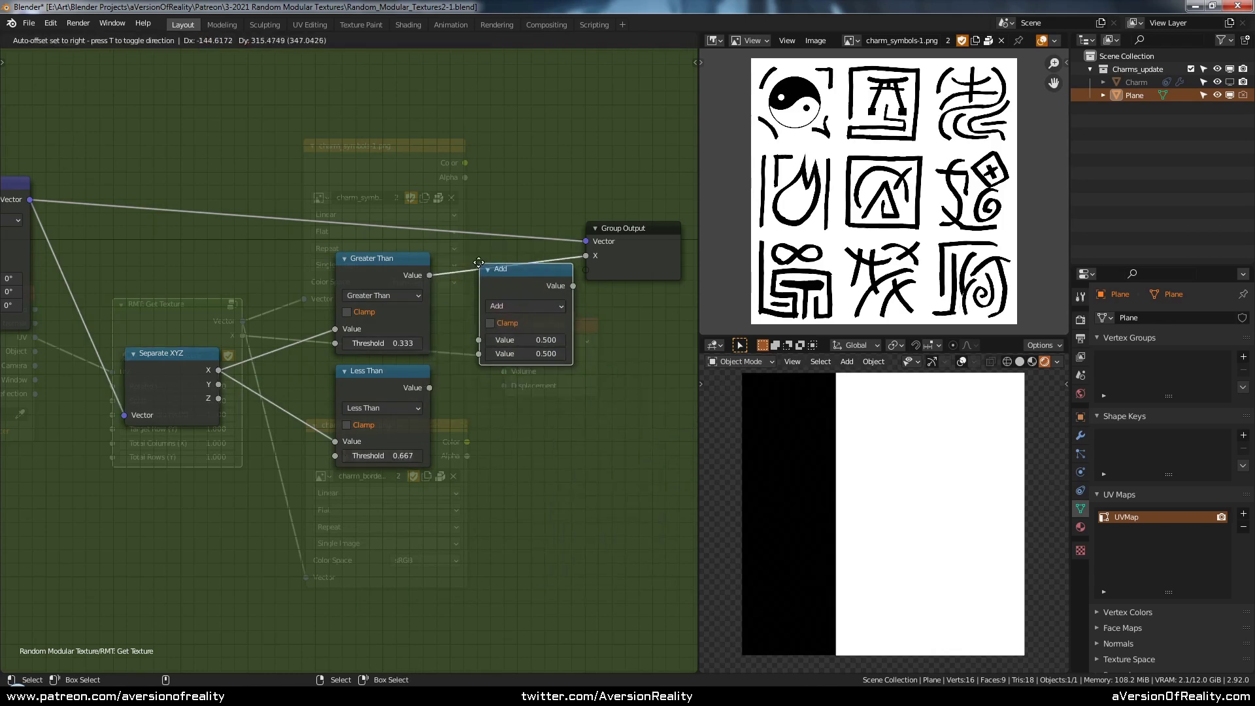
click(526, 287)
click(529, 305)
click(519, 372)
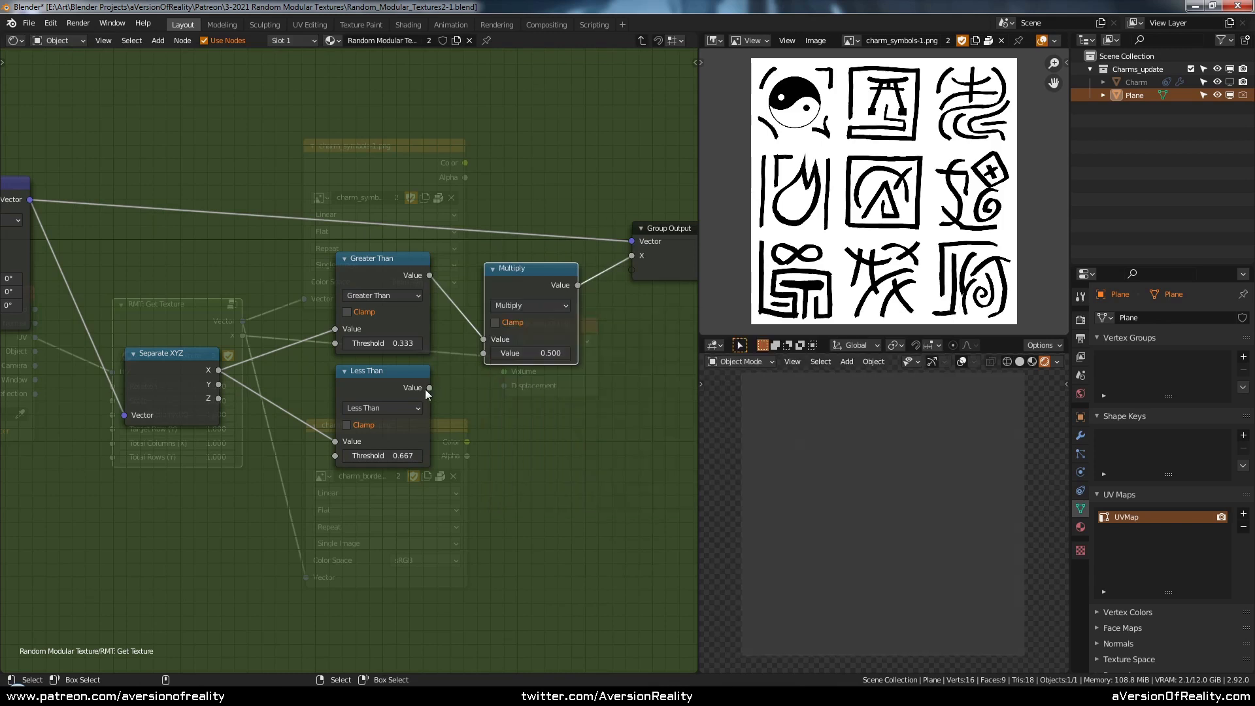
middle_drag(493, 348, 420, 351)
- Preview the Less Than and Greater Than results separately through the group's X output, then reconnect the Multiply result
drag(357, 391, 570, 253)
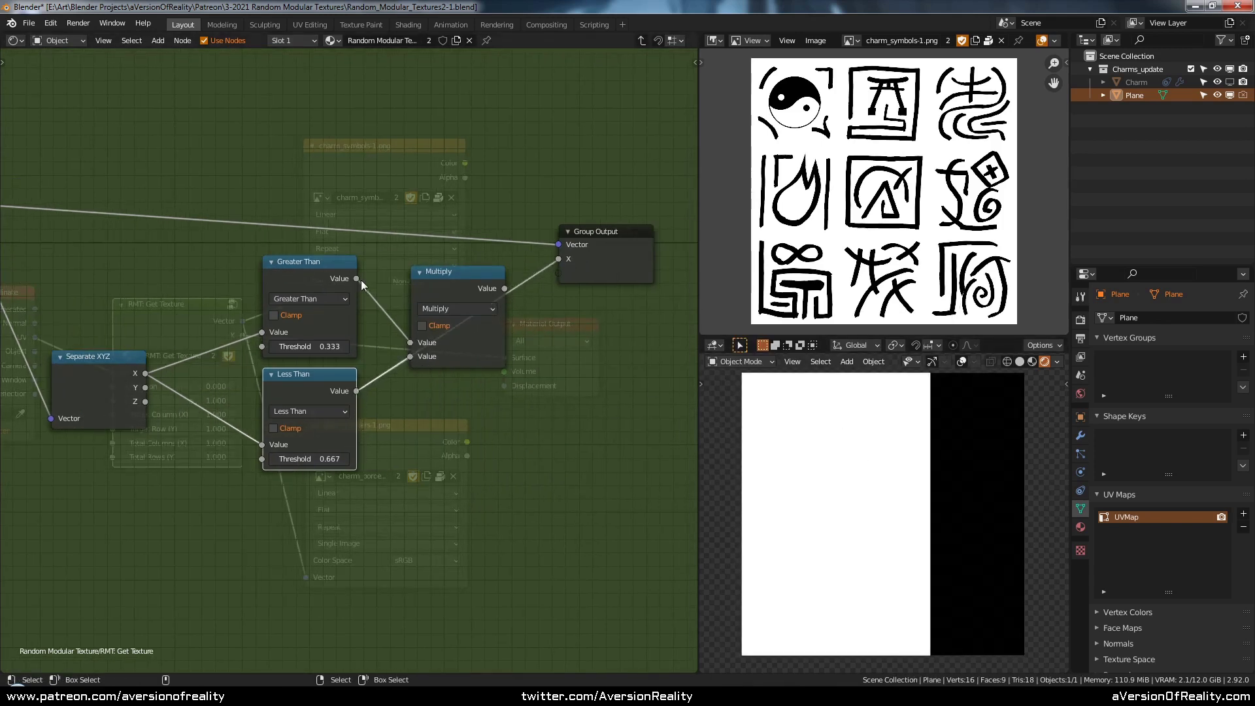
drag(356, 279, 558, 259)
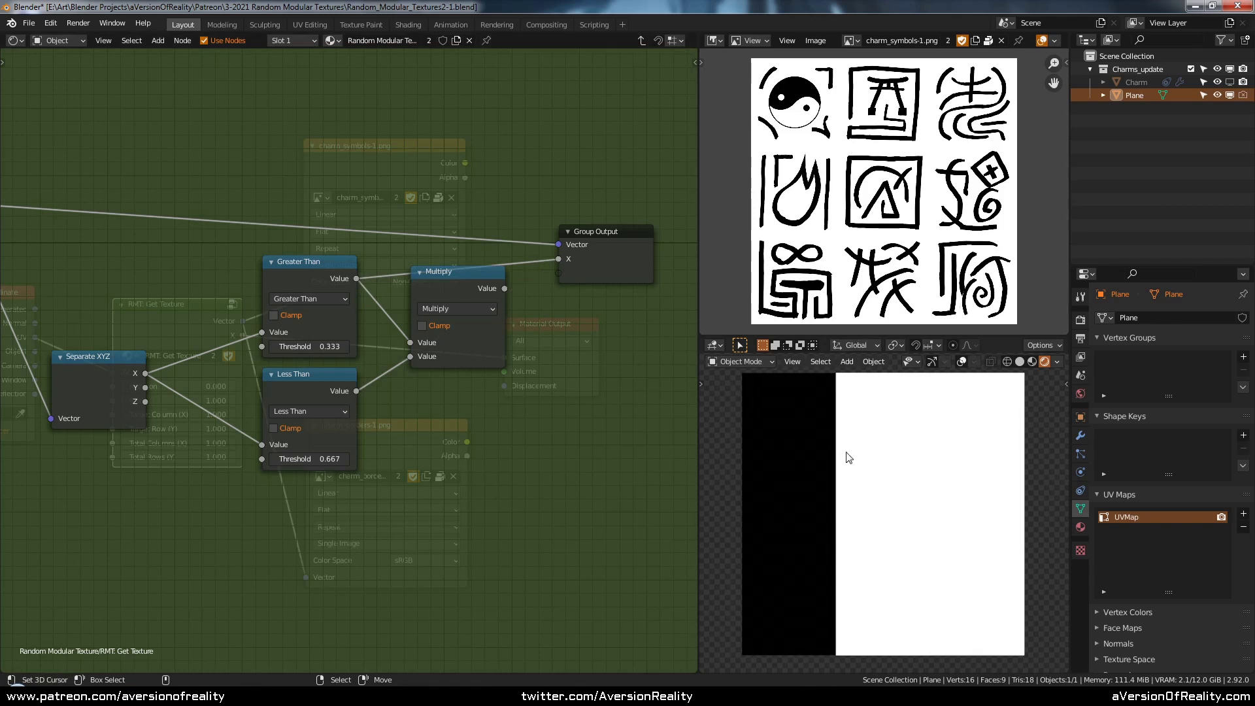
drag(355, 391, 559, 259)
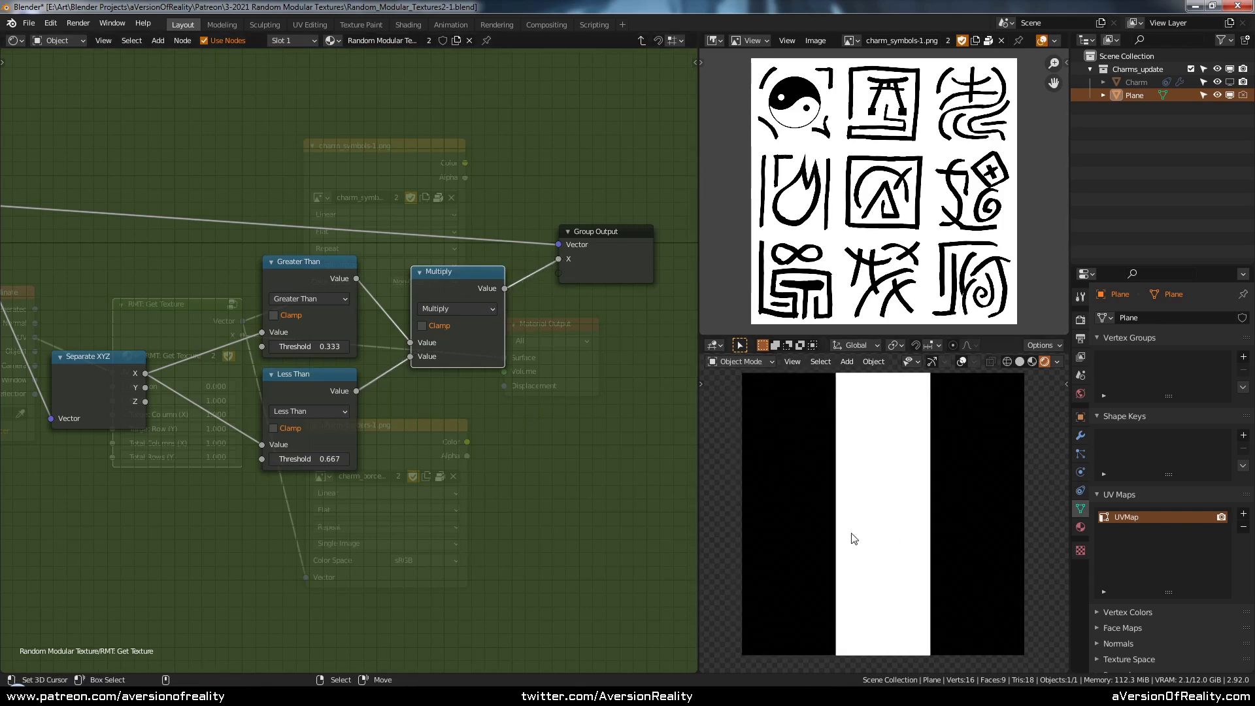
- Move the Multiply node closer to the comparison nodes and raise the Group Output node
middle_drag(357, 379, 385, 368)
drag(485, 268, 476, 272)
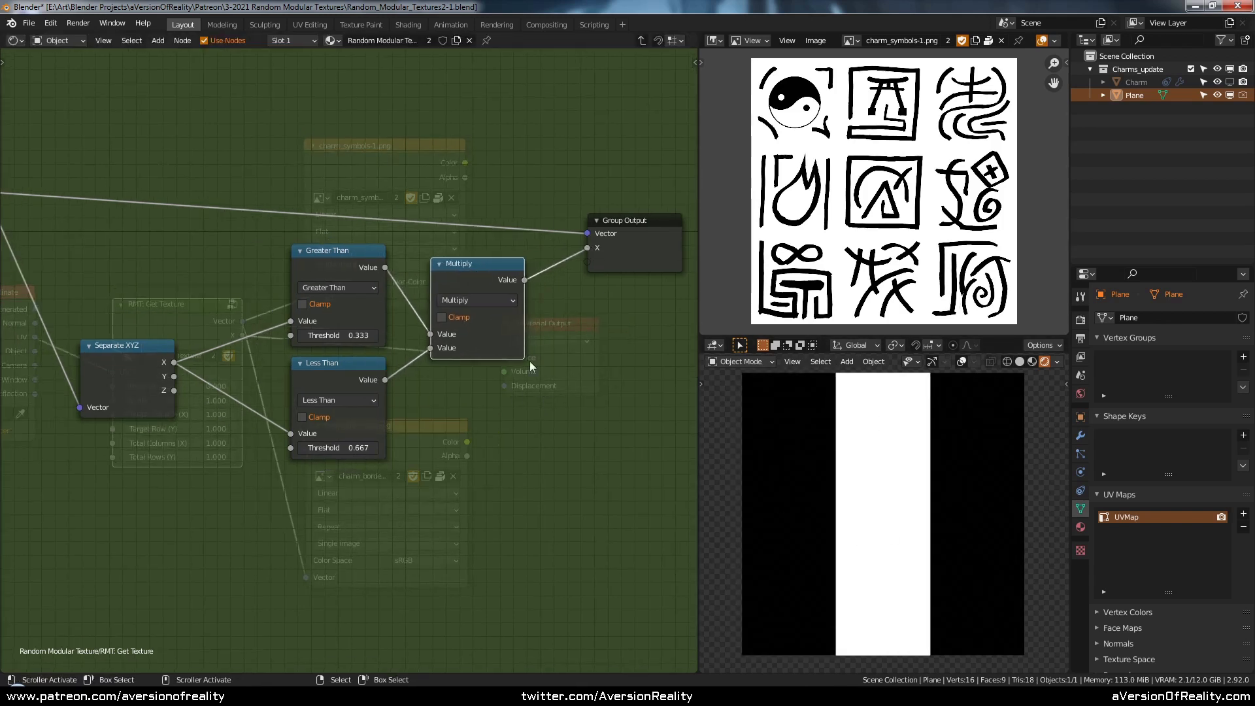
drag(617, 229, 633, 199)
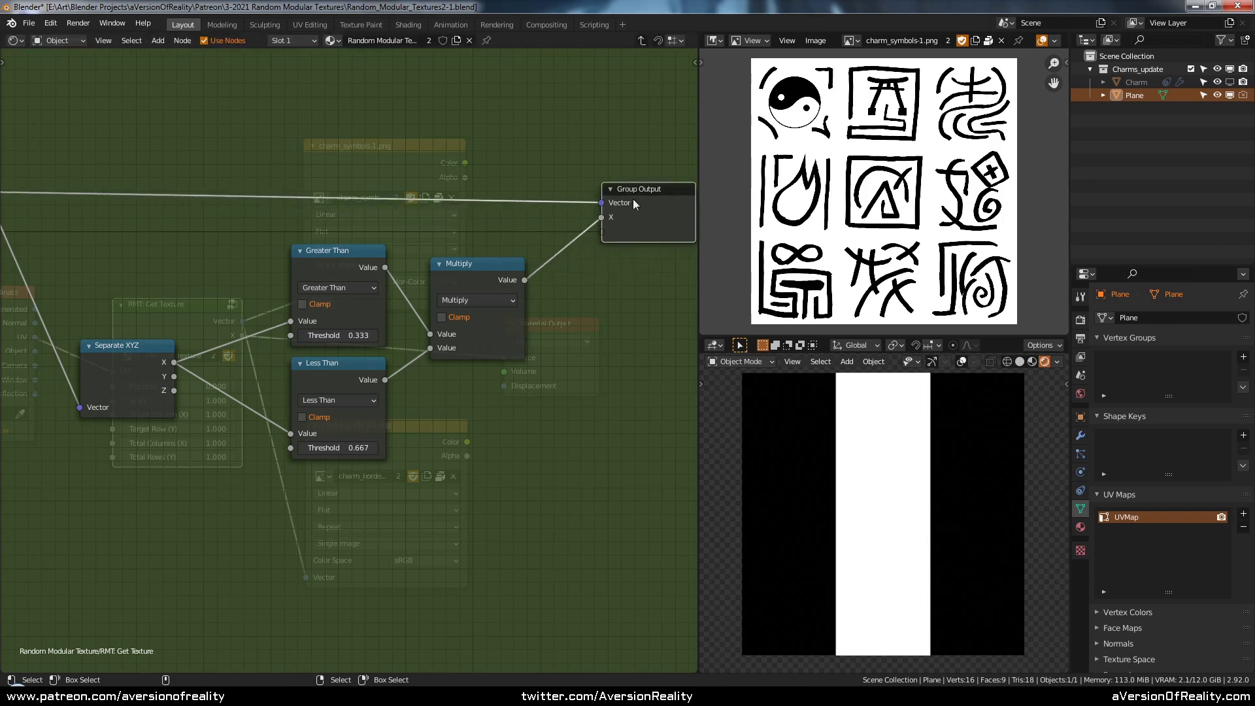
click(556, 271)
- Move the Separate XYZ node up and lower the Subtract node within the Select Area of Texture frame
scroll(469, 305, down, 4)
middle_drag(382, 383, 531, 312)
scroll(531, 313, up, 1)
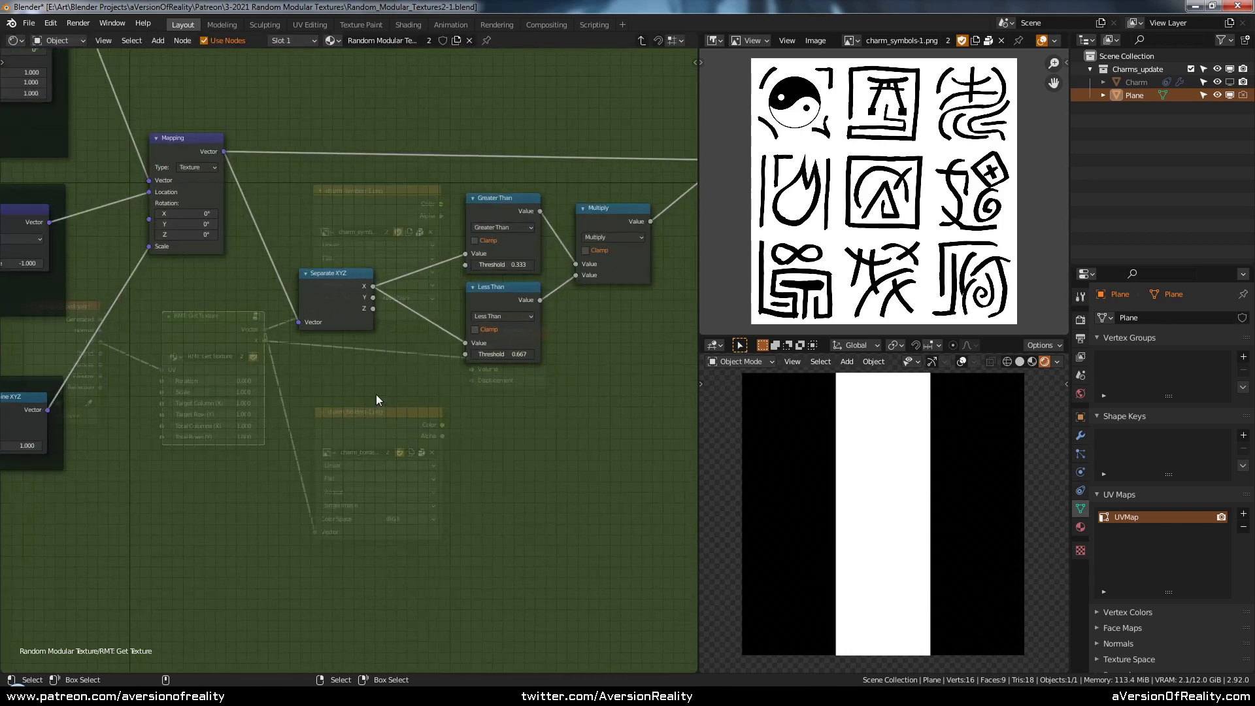
drag(340, 285, 340, 259)
scroll(351, 340, up, 1)
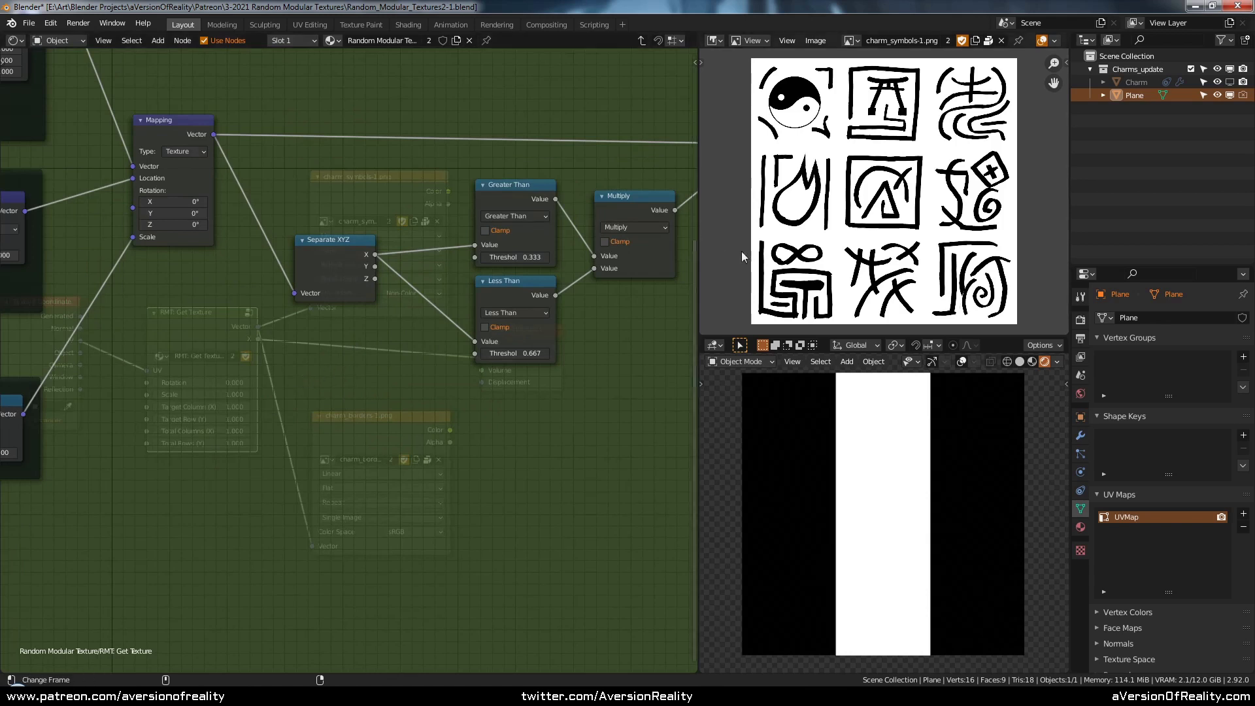
middle_drag(308, 353, 499, 384)
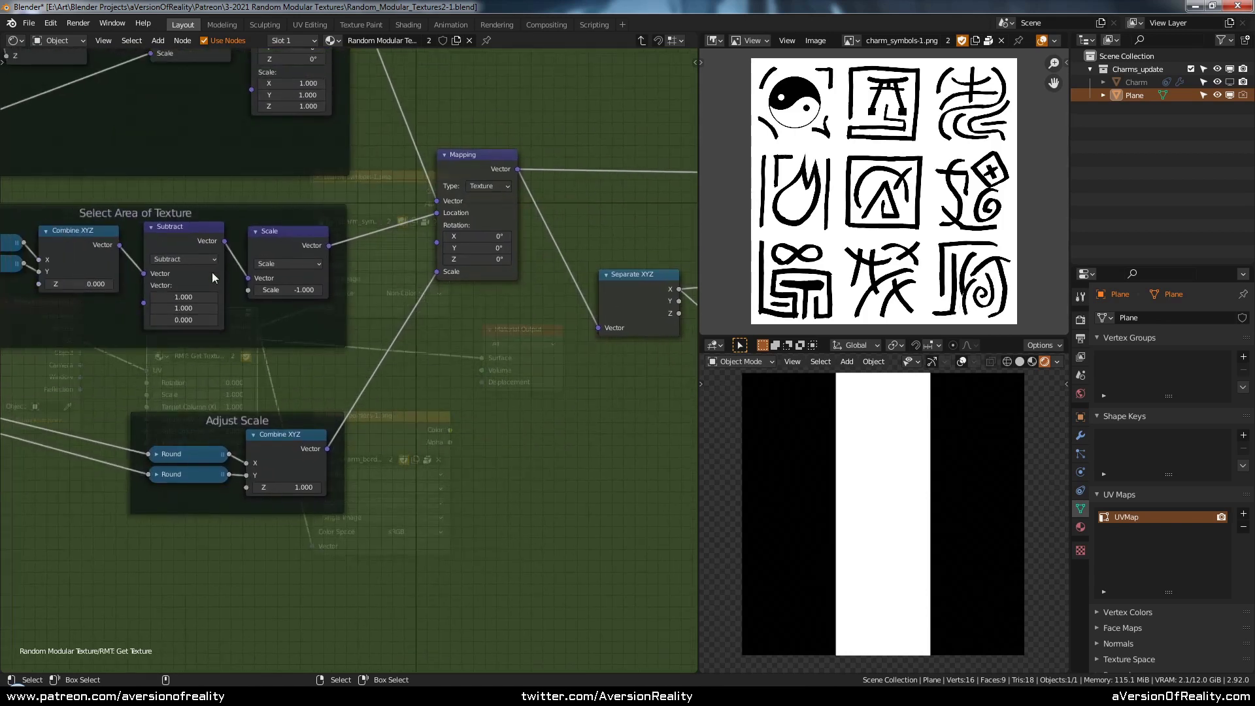
middle_drag(312, 260, 437, 260)
drag(465, 238, 468, 278)
key(Escape)
middle_drag(611, 316, 352, 317)
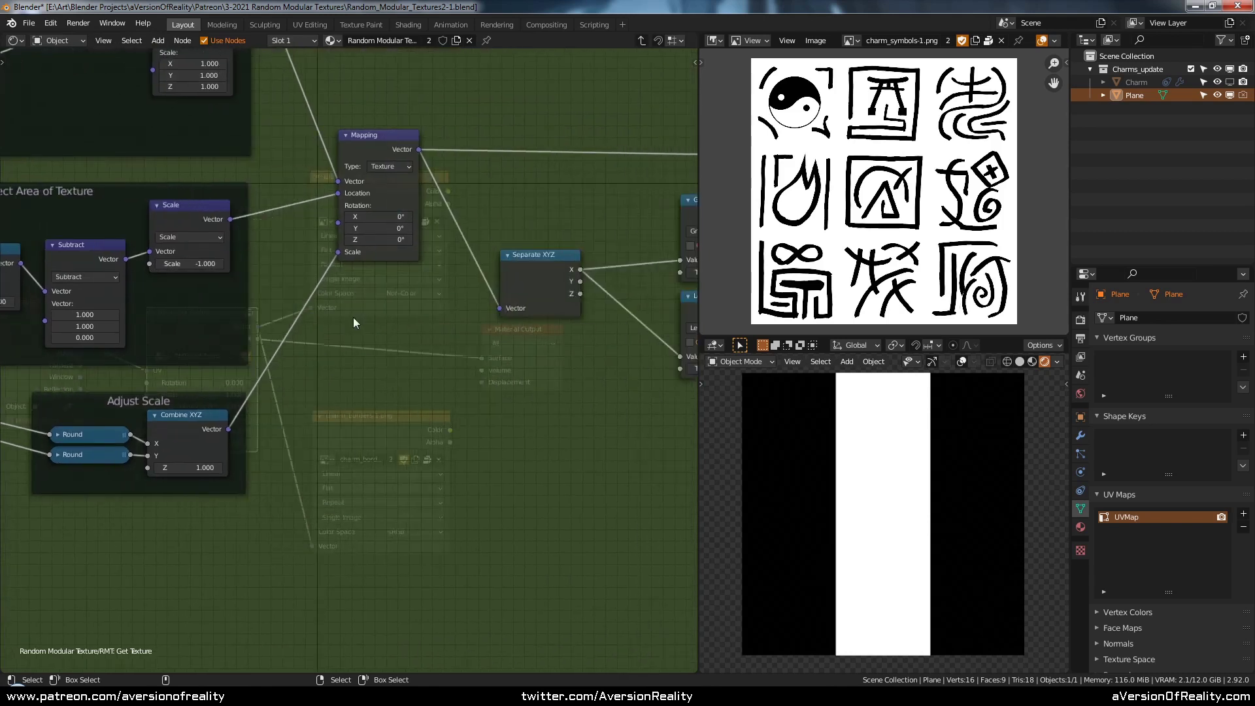
- Add a second Separate XYZ node and connect the Subtract node's vector output to it
middle_drag(464, 374, 410, 331)
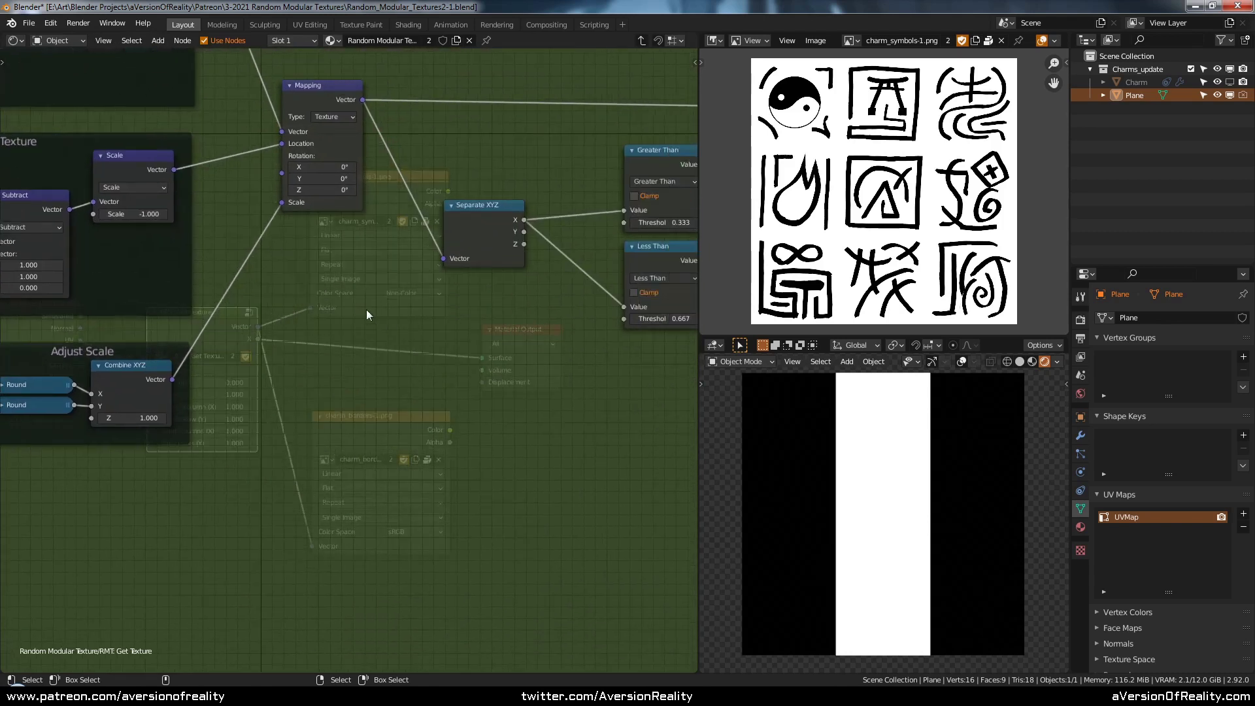
key(shift+a)
mouse_move(478, 338)
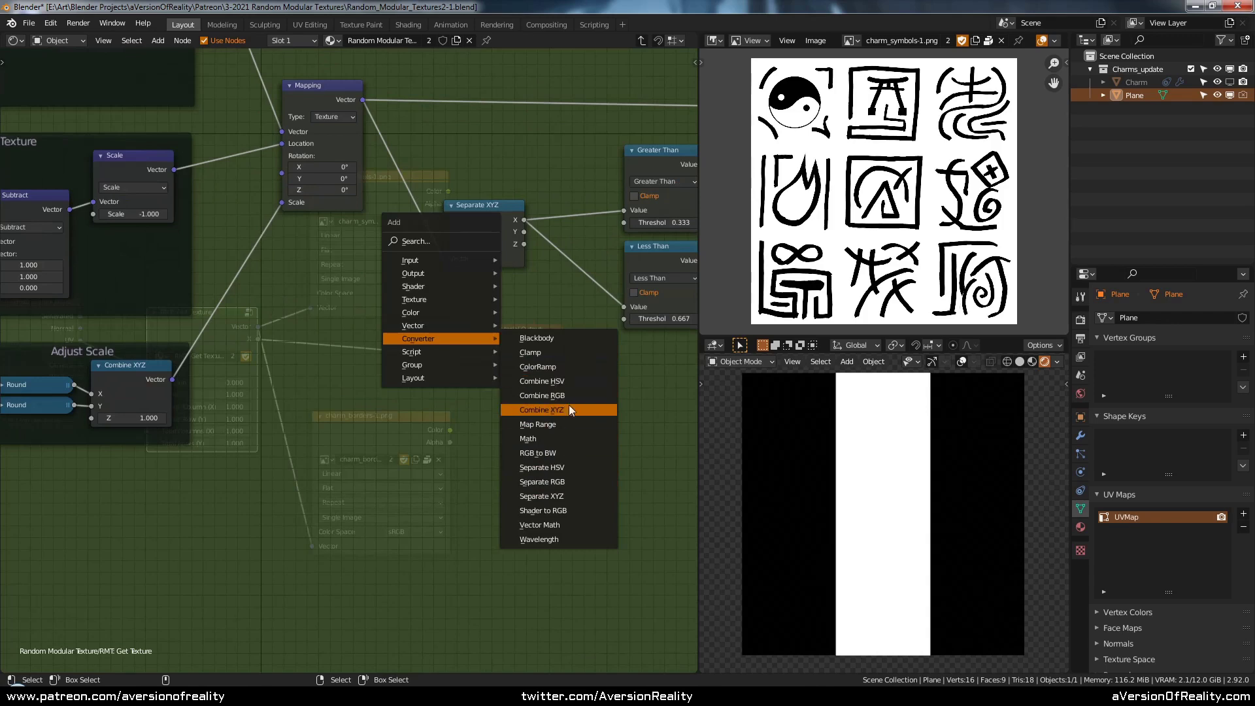
click(571, 494)
click(448, 303)
drag(72, 210, 448, 360)
- Tidy the node layout so the new Separate XYZ node sits just below the existing one
middle_drag(222, 289, 568, 334)
scroll(567, 334, up, 2)
middle_drag(108, 310, 226, 305)
middle_drag(457, 330, 278, 326)
drag(396, 174, 397, 168)
drag(457, 246, 457, 252)
click(564, 321)
middle_drag(566, 325, 204, 274)
drag(445, 325, 438, 319)
middle_drag(497, 321, 276, 358)
middle_drag(296, 311, 256, 330)
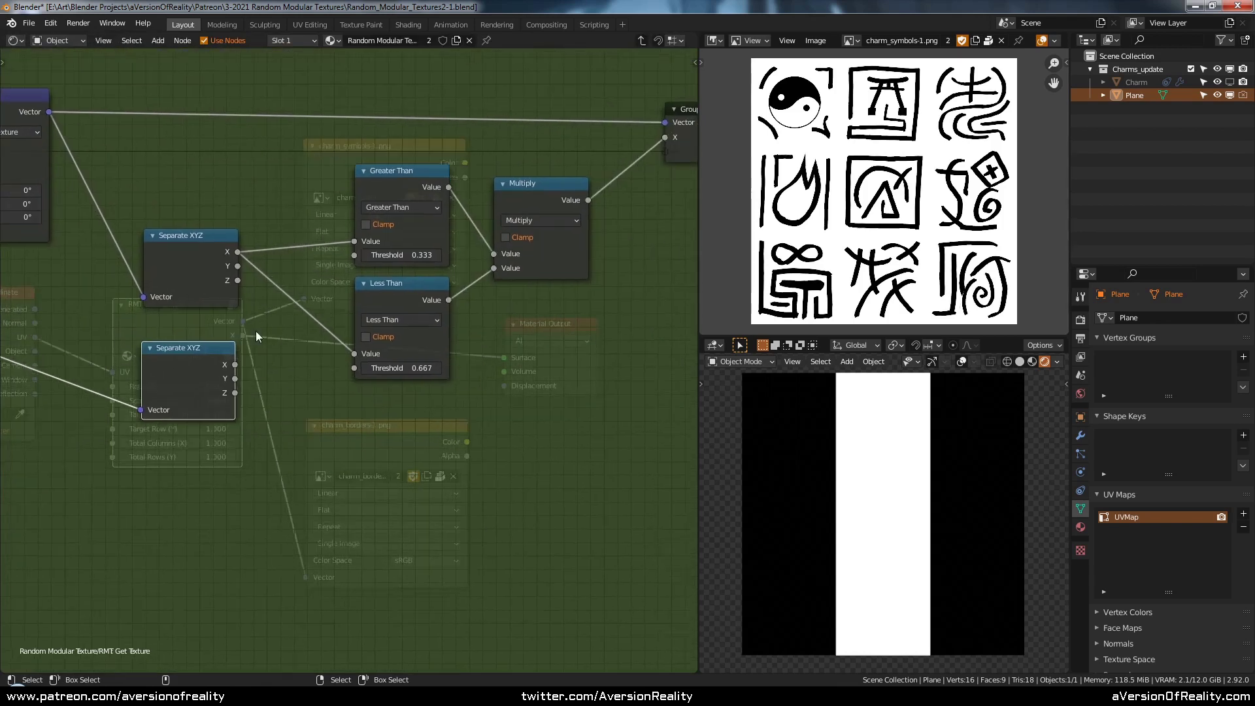
- Connect the lower Separate XYZ's X output to the Greater Than threshold and shift the comparison and Multiply nodes aside
drag(235, 364, 315, 291)
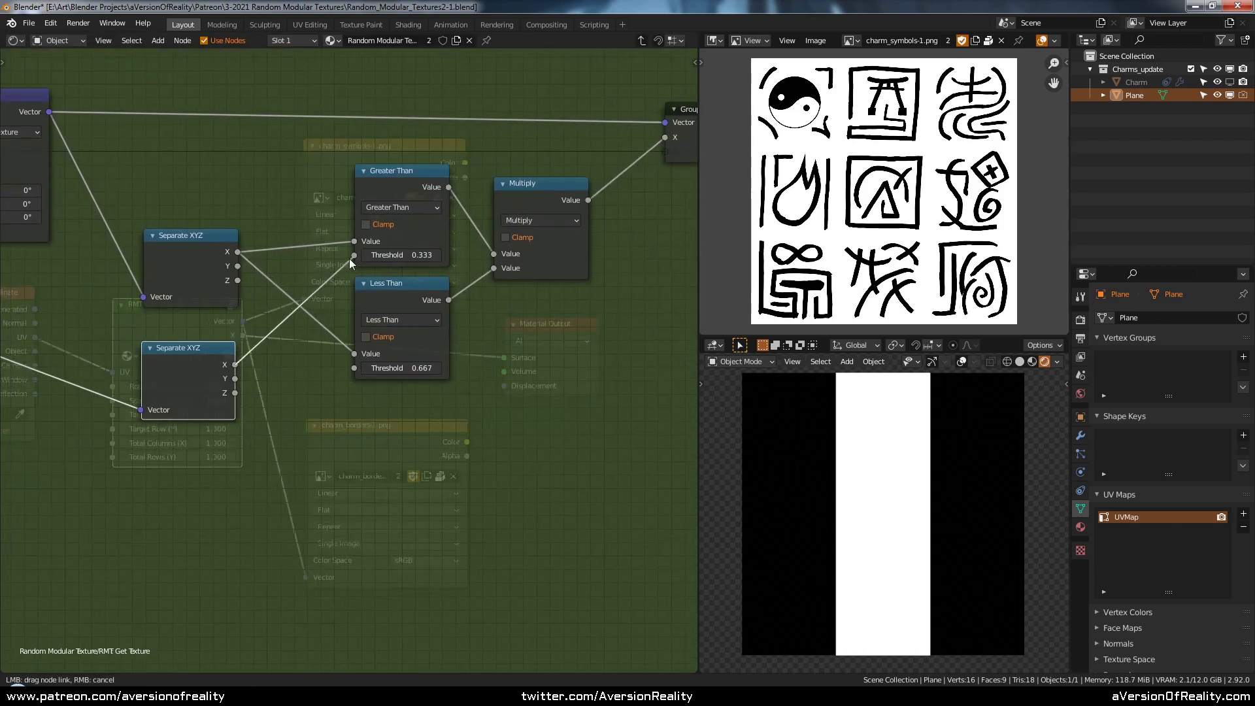
drag(349, 263, 353, 255)
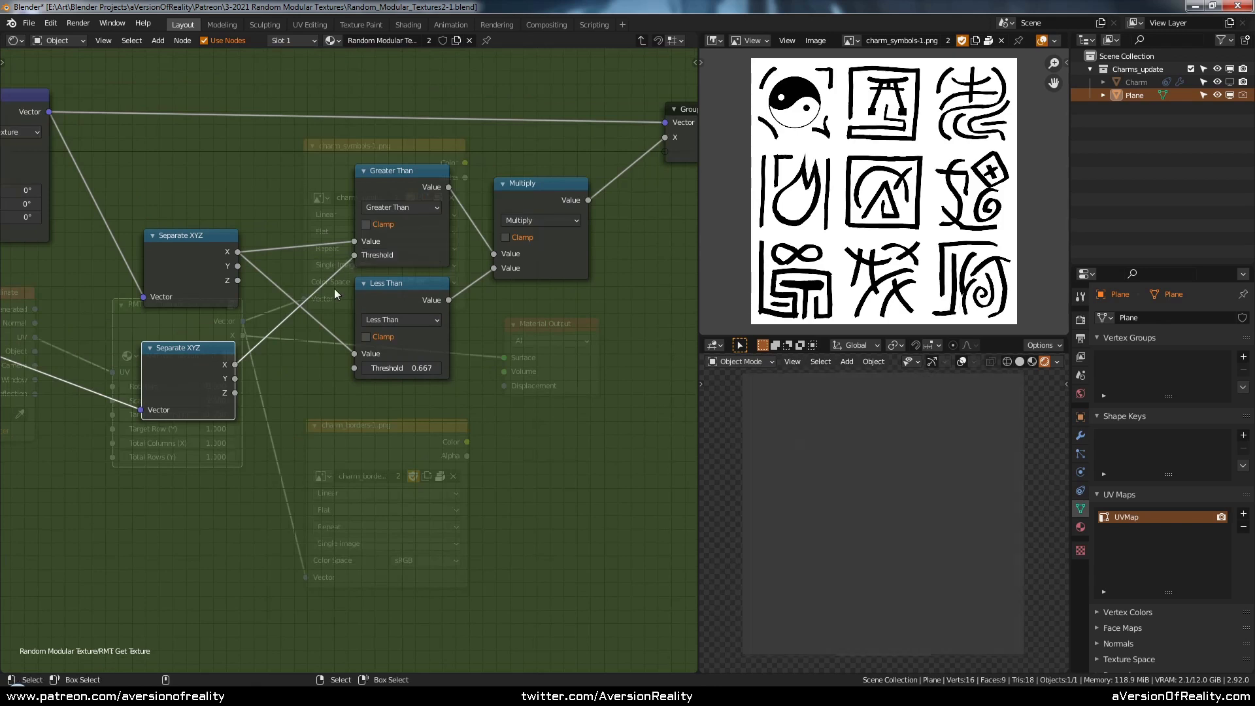
key(c)
drag(410, 296, 477, 267)
key(Escape)
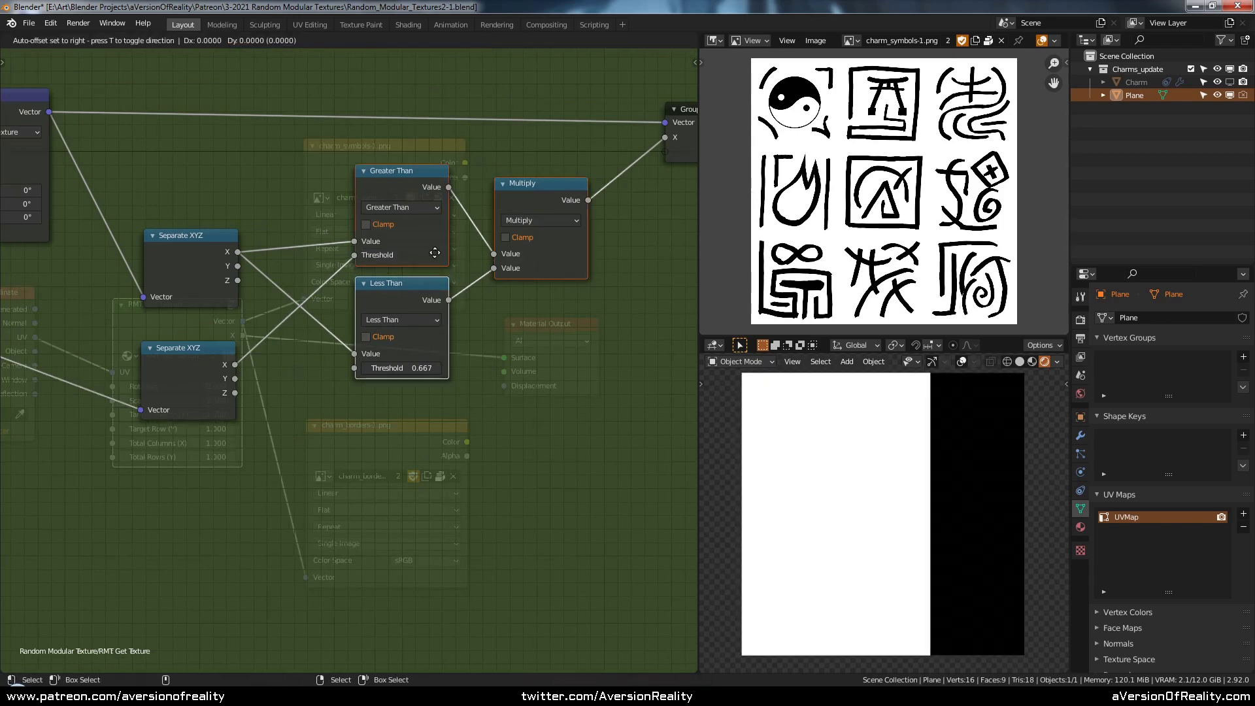
key(g)
click(526, 267)
- Duplicate the Less Than node, change the copy to Add, and set its second value to 1
key(shift+d)
click(343, 410)
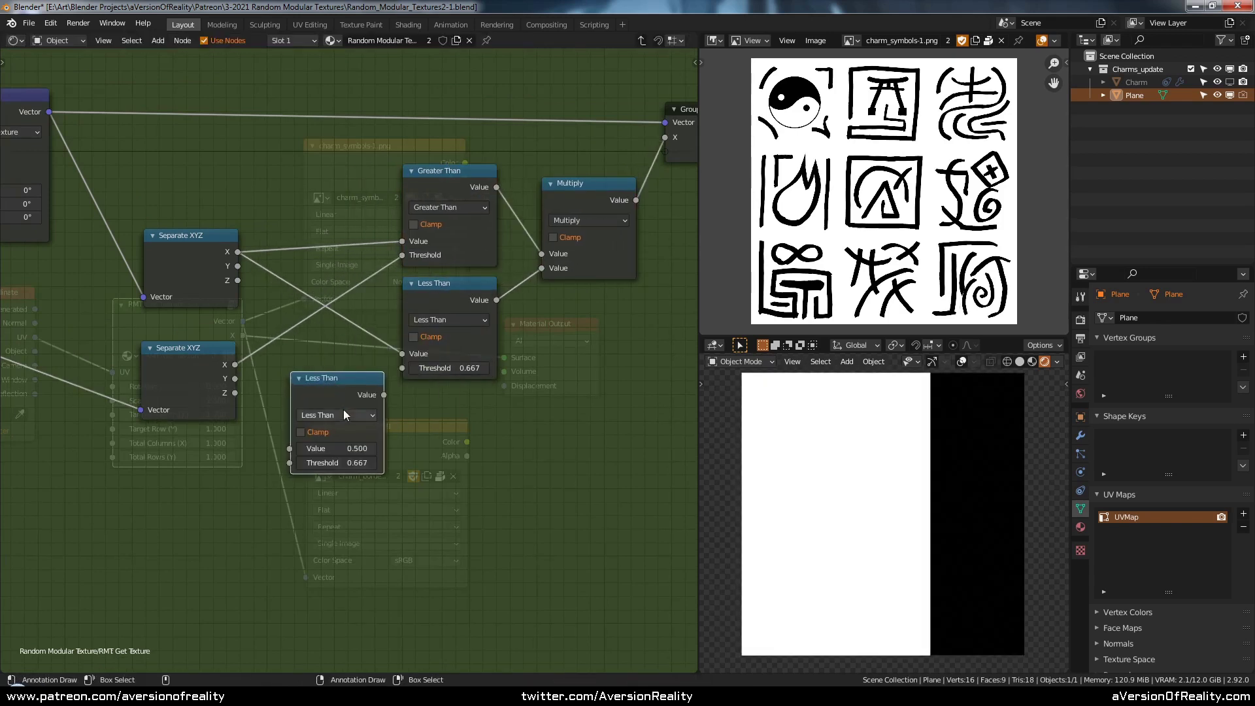
click(340, 415)
click(335, 452)
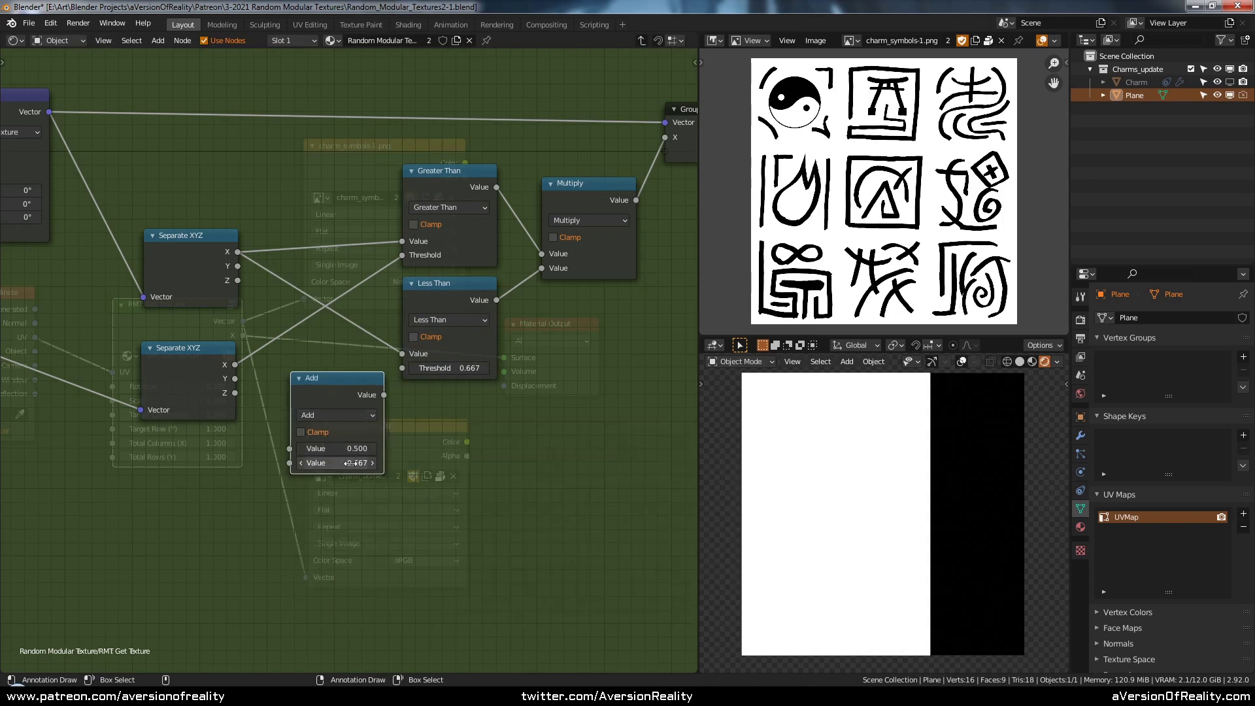
click(352, 463)
text(1)
key(Return)
- Route the lower Separate XYZ's X through Add into the Less Than threshold, keeping the upper X as Less Than's value
drag(235, 365, 290, 448)
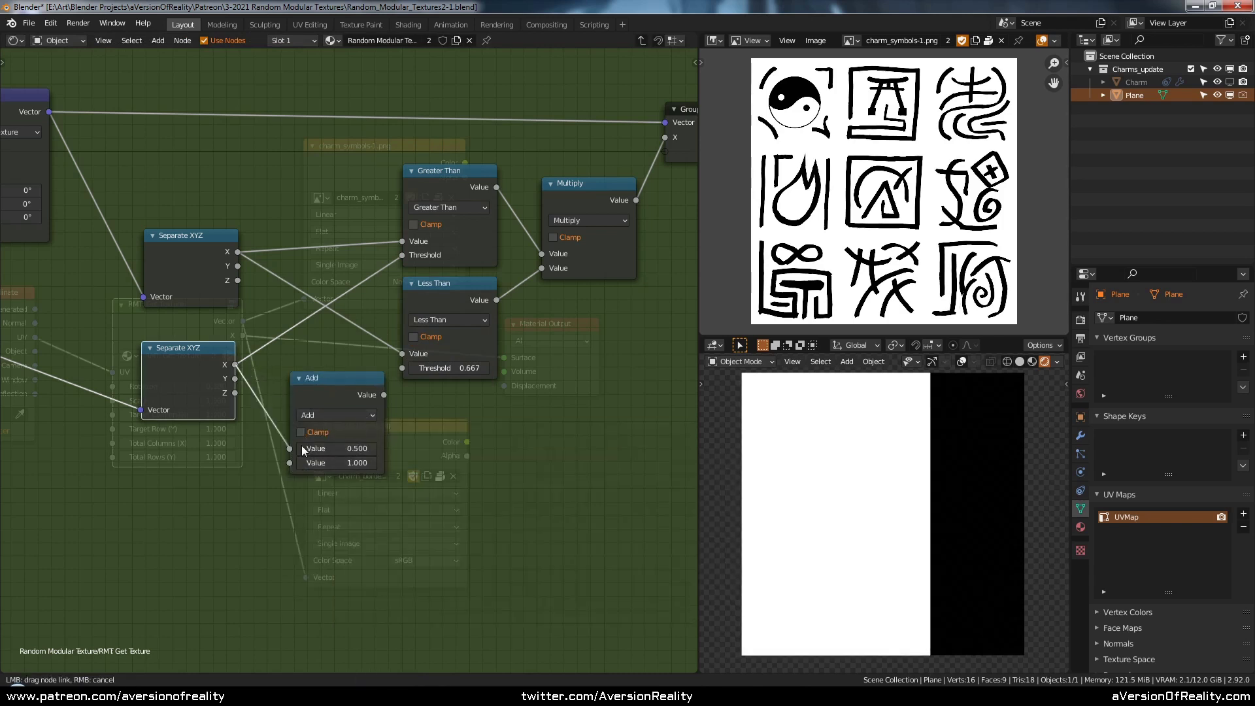
drag(384, 394, 402, 354)
drag(343, 398, 335, 374)
drag(402, 354, 405, 367)
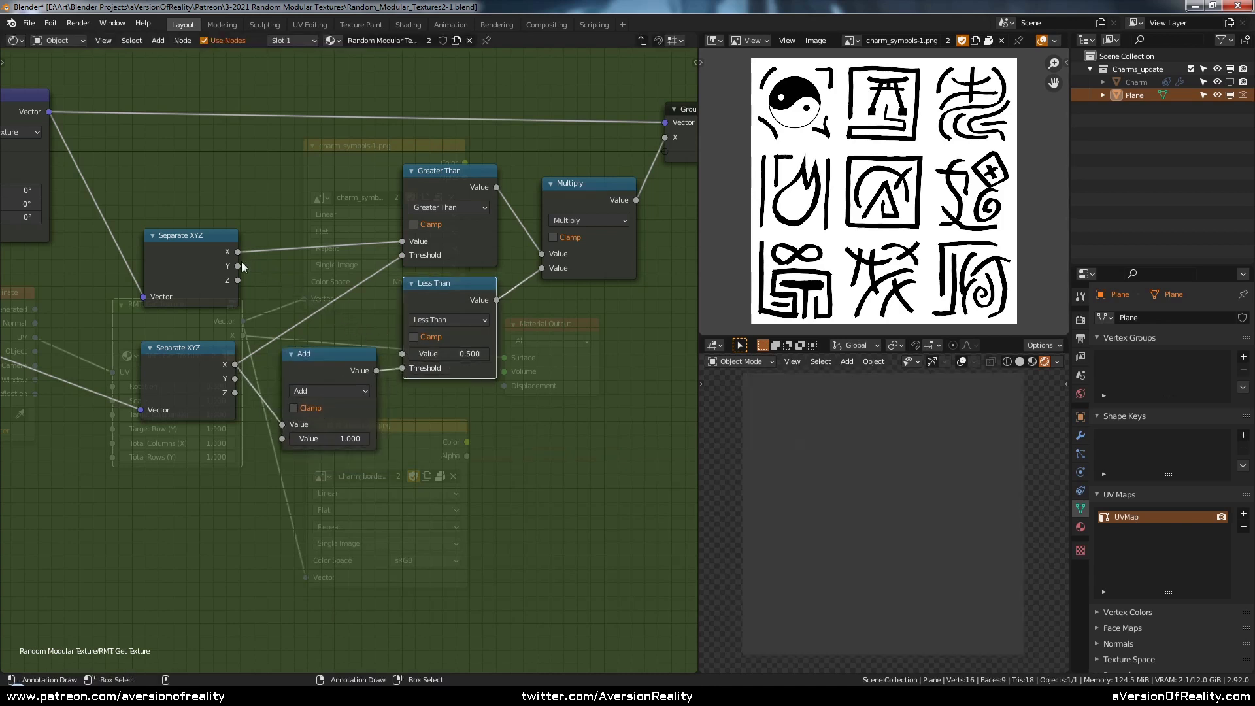
drag(238, 252, 402, 354)
click(327, 366)
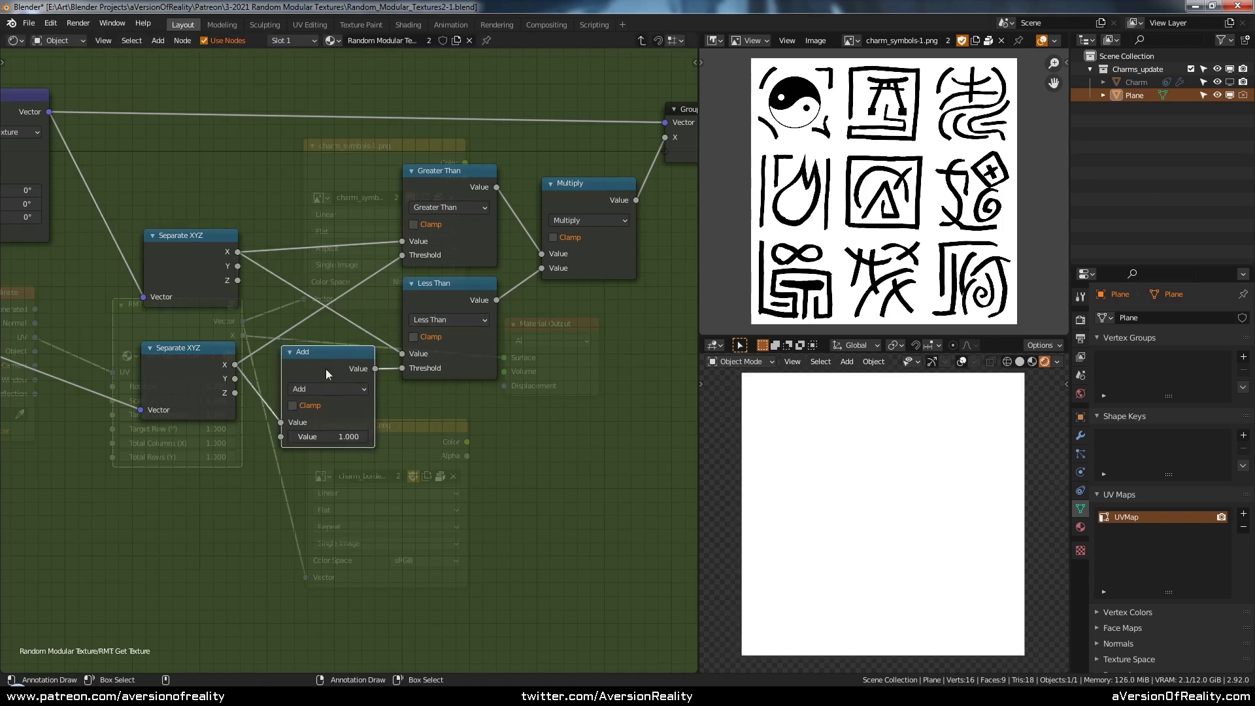
- Save the Blender file
scroll(477, 367, down, 1)
scroll(555, 314, down, 2)
key(ctrl+s)
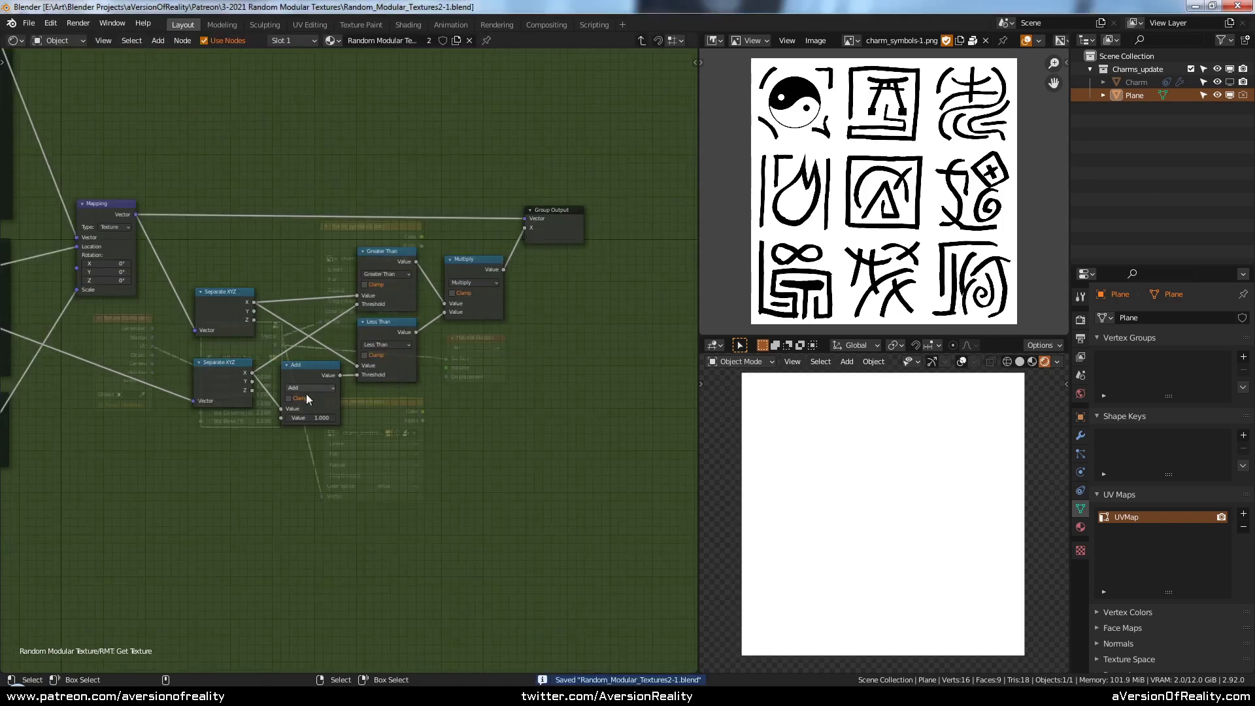
- Place a Group Input node near the Separate XYZ nodes and connect its UV output to the upper Separate XYZ
middle_drag(44, 406, 428, 374)
drag(18, 308, 527, 252)
scroll(407, 386, up, 2)
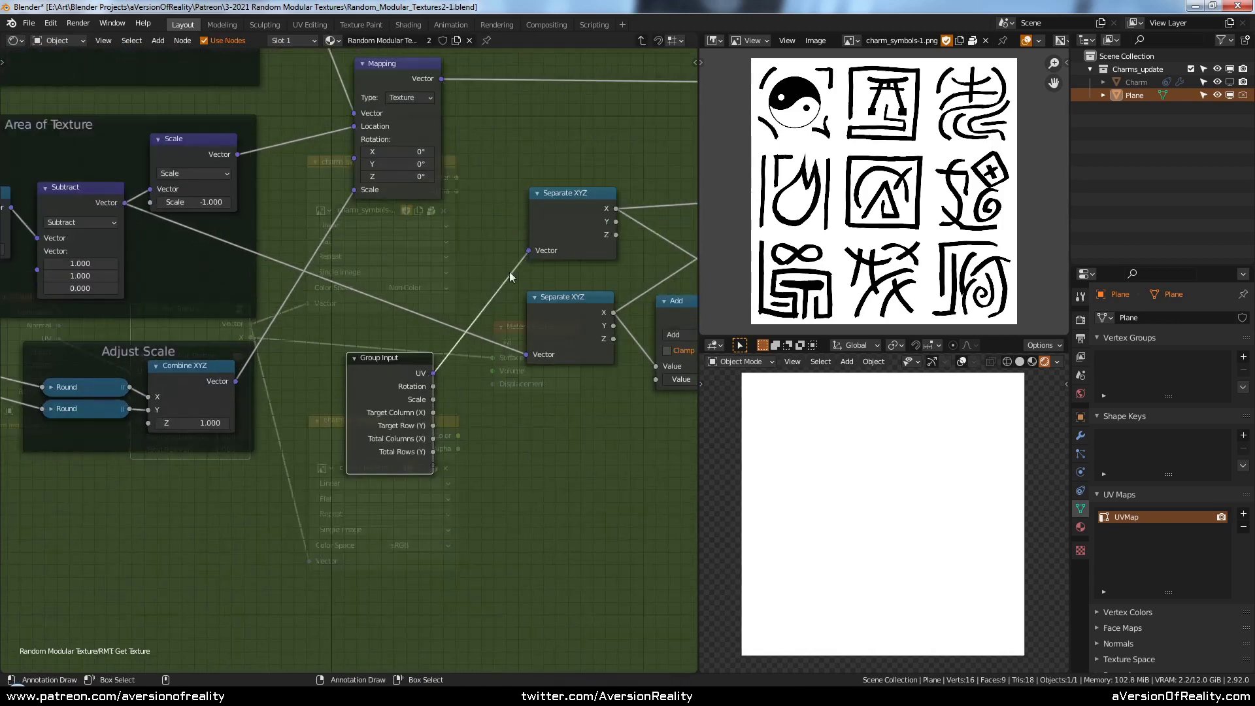
drag(399, 379, 386, 354)
click(516, 400)
middle_drag(542, 409, 402, 387)
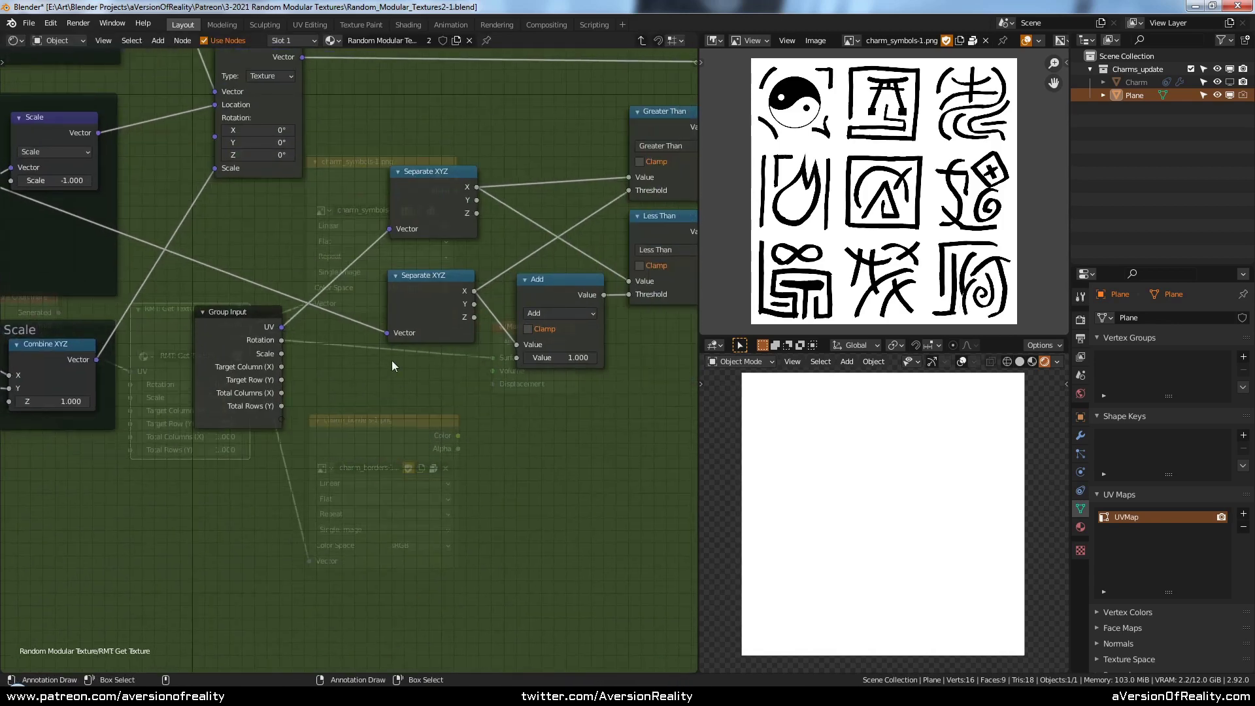
middle_drag(446, 210, 406, 285)
- Exit the node group and set Total Columns (X) and Total Rows (Y) to 3 on RMT: Get Texture
click(412, 276)
key(Tab)
scroll(358, 374, up, 2)
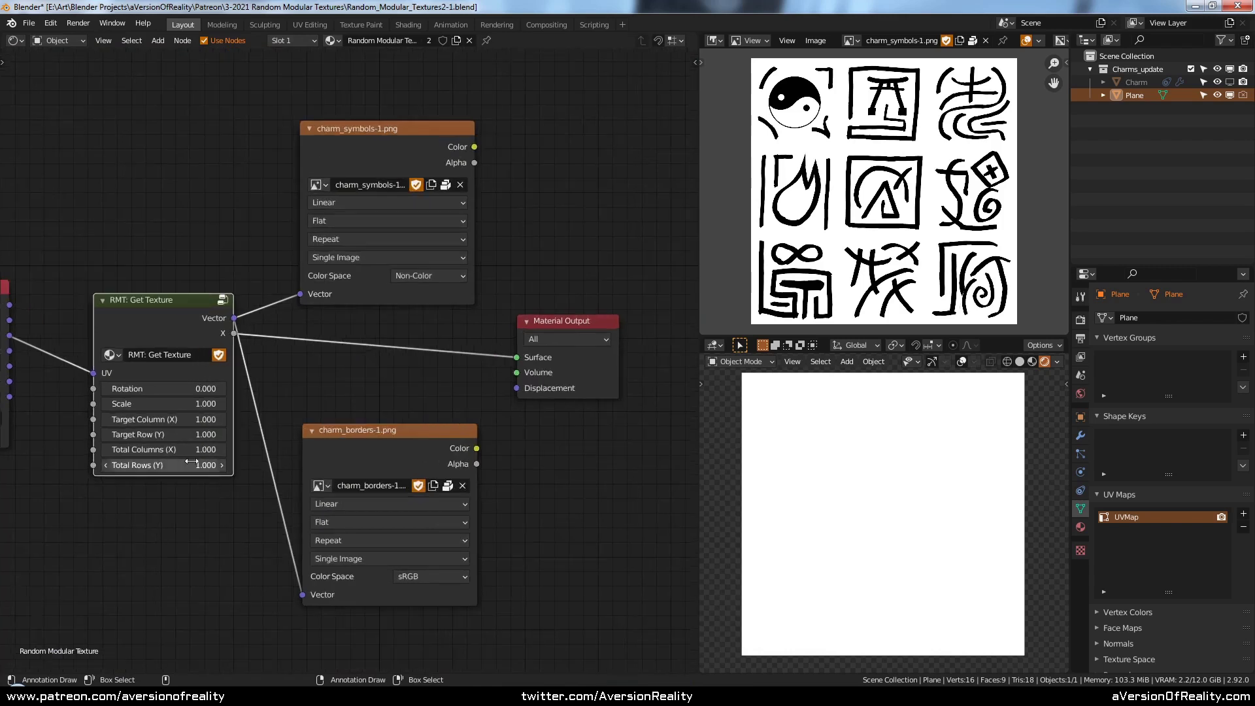
double_click(195, 450)
text(3)
key(Return)
double_click(188, 467)
text(3)
key(Return)
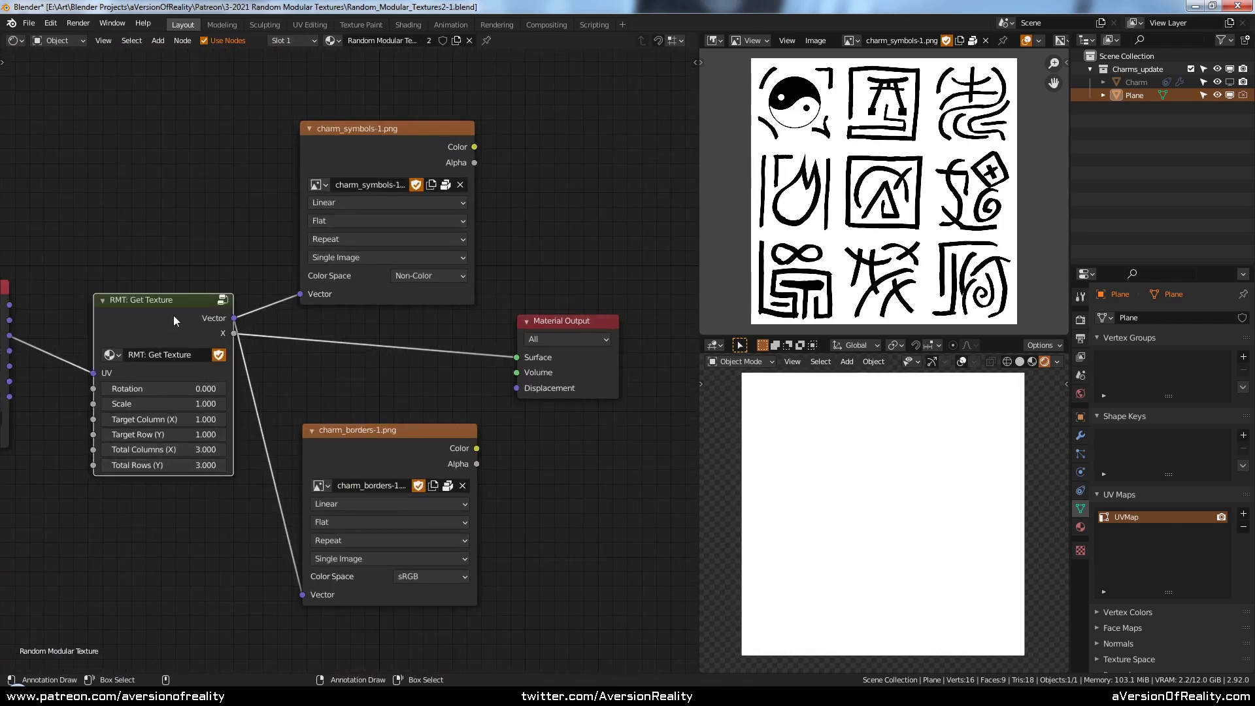
- Reopen the RMT: Get Texture group and add a Map Range node below the Separate XYZ nodes
key(Tab)
mouse_move(330, 446)
middle_down()
mouse_move(362, 473)
mouse_move(316, 443)
middle_up()
scroll(354, 470, up, 1)
key(shift+a)
mouse_move(316, 443)
click(405, 533)
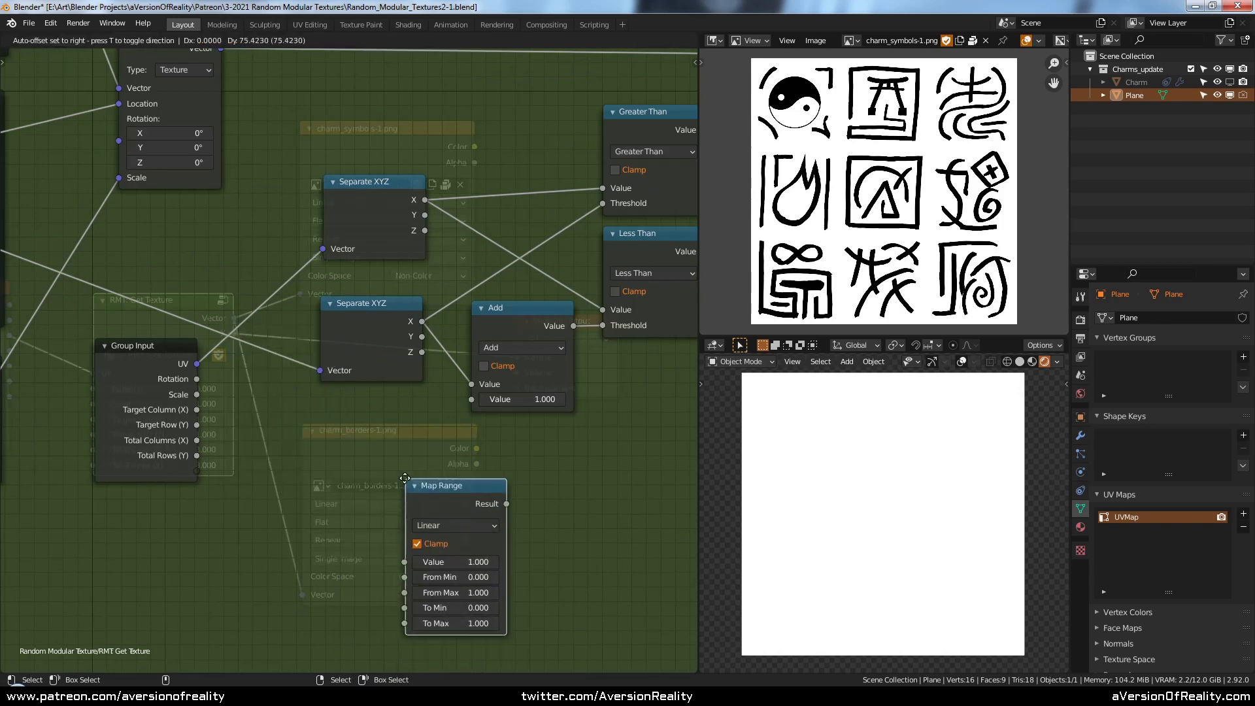
click(407, 539)
- Join the upper Separate XYZ's X links with a reroute and move that node horizontally toward the Mapping node
click(402, 203)
key(g)
key(x)
click(300, 202)
- Turn off Clamp on the Map Range node and insert it between the upper Separate XYZ's X output and the reroute
click(451, 529)
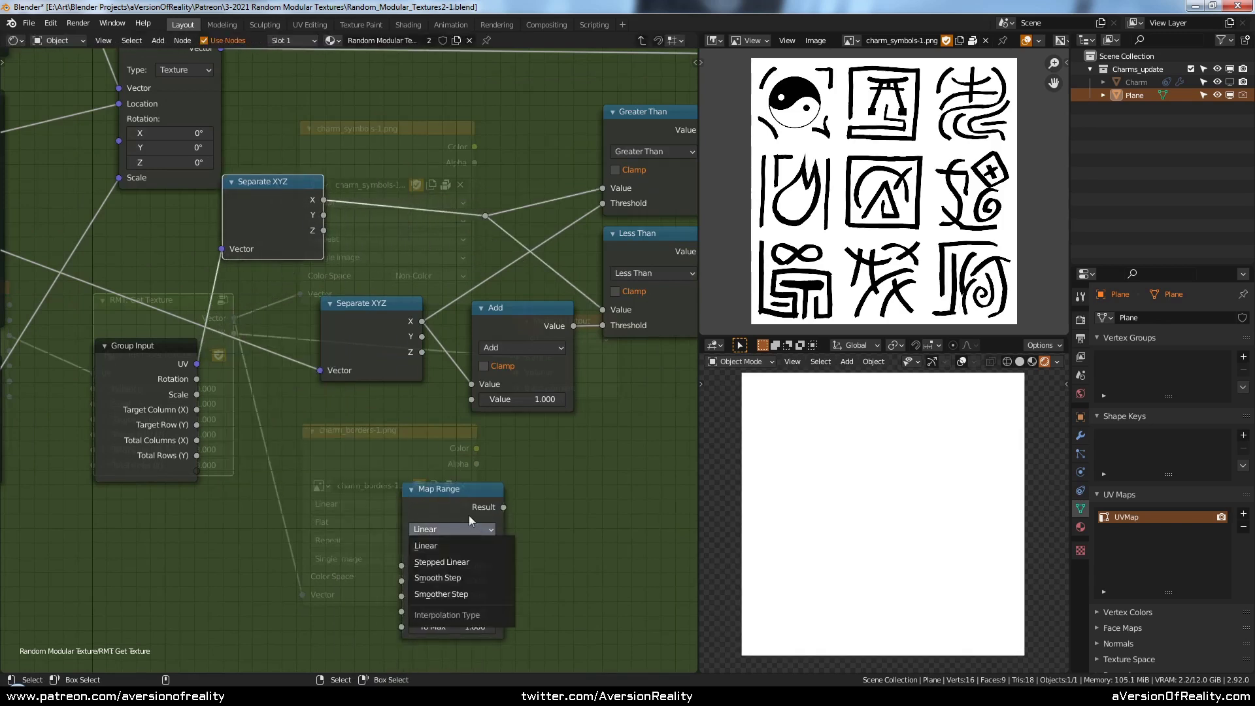
key(g)
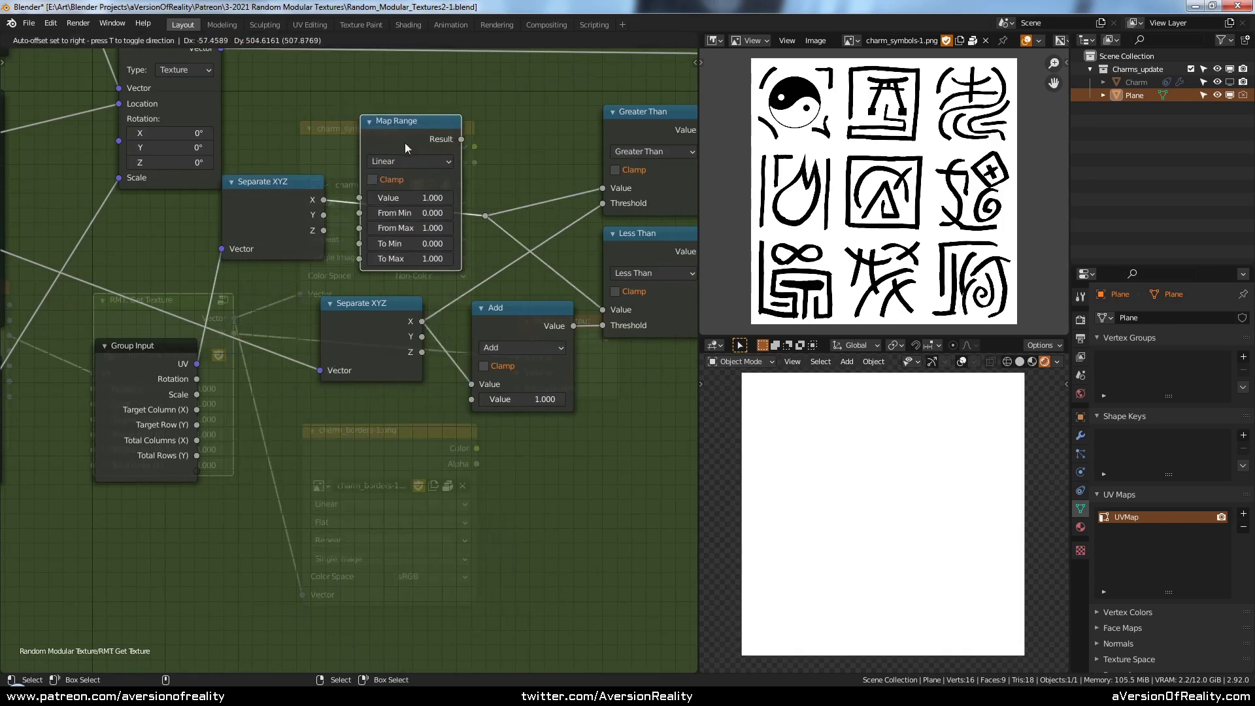
click(429, 144)
- Shift the lower Separate XYZ and Add nodes aside and connect Total Columns (X) to Map Range's To Max
drag(502, 314, 545, 334)
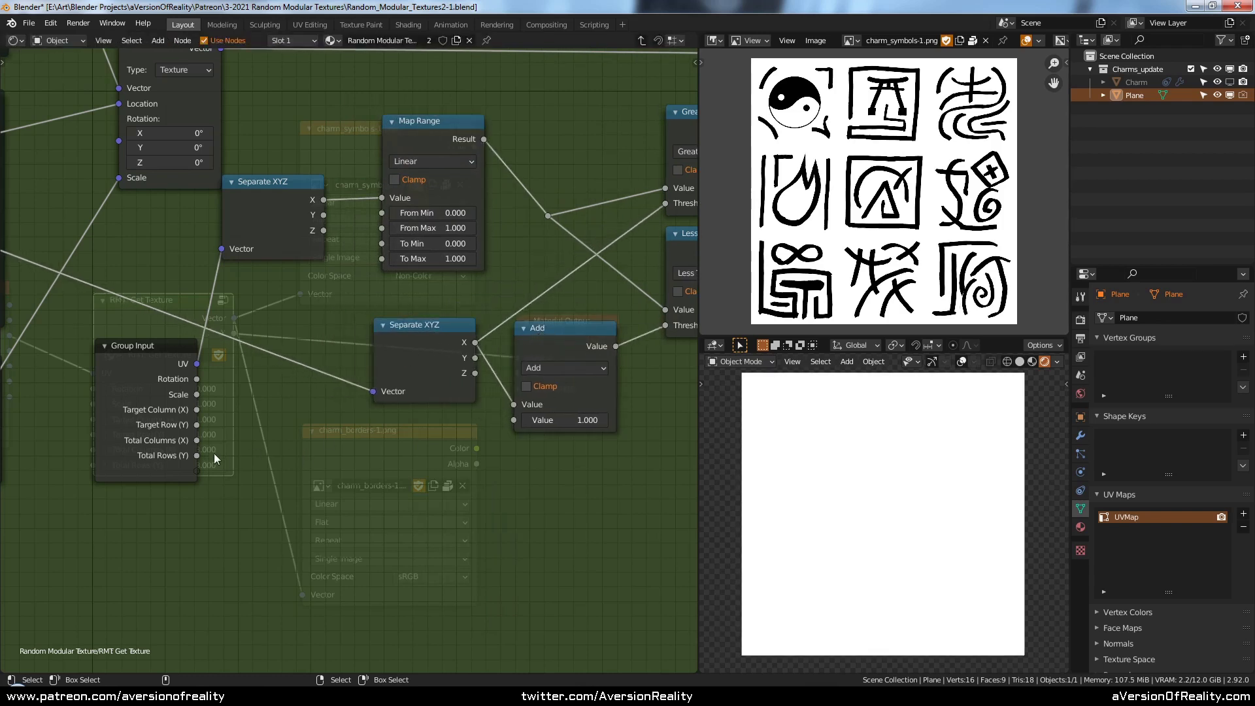
drag(197, 440, 383, 259)
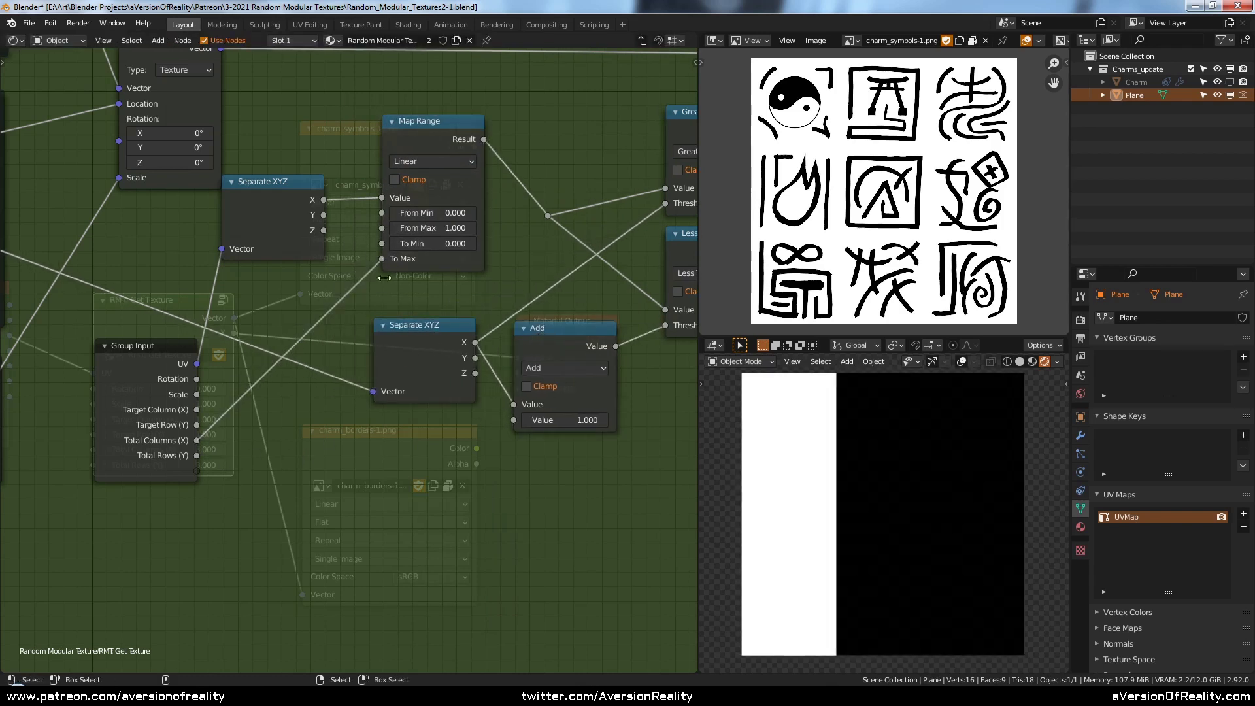
- Move the upper Separate XYZ node closer to the Map Range node and shift the Group Input node slightly toward them
drag(274, 216, 300, 207)
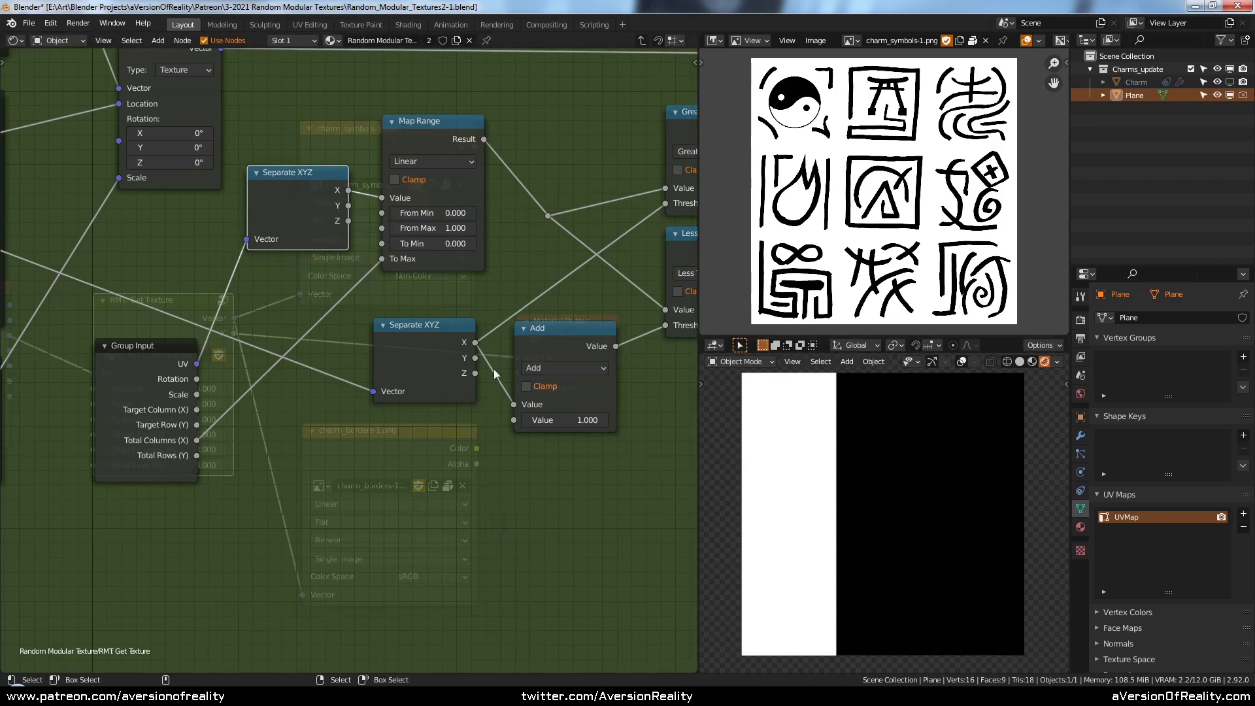
middle_drag(493, 369, 454, 387)
drag(119, 395, 135, 394)
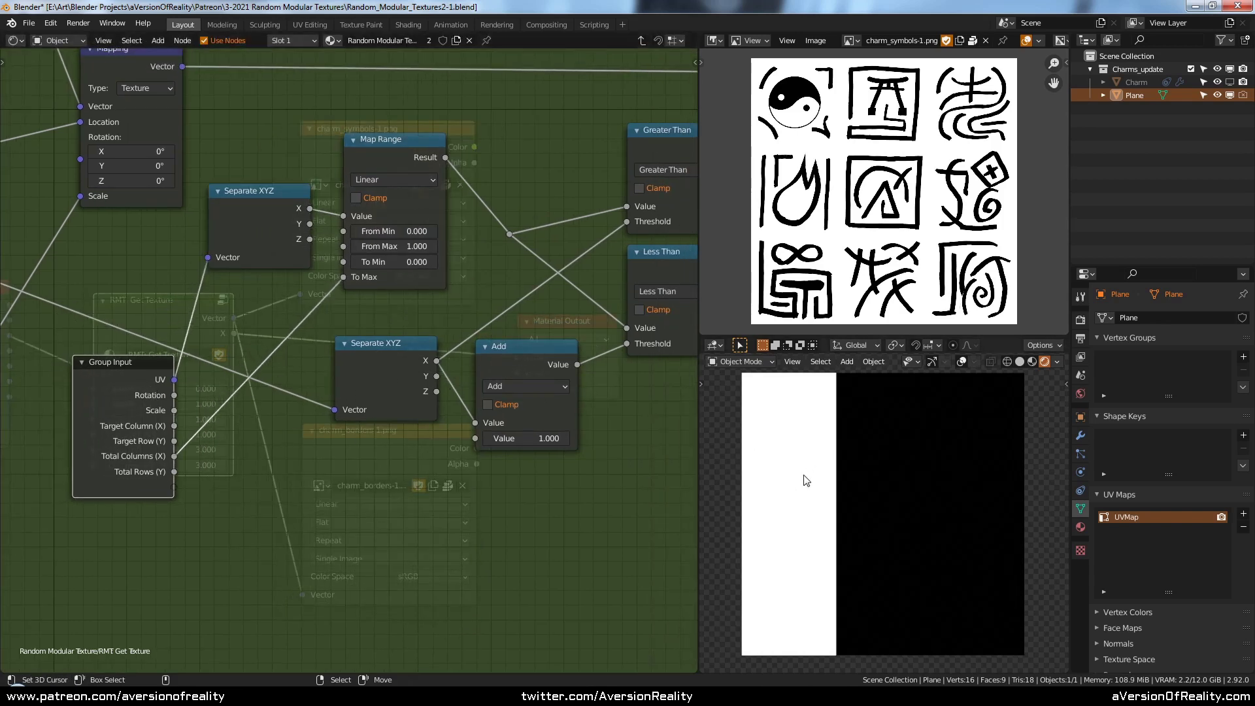
- Leave the group, try other Target Column (X) values on the RMT: Get Texture node, and reopen the group
key(Tab)
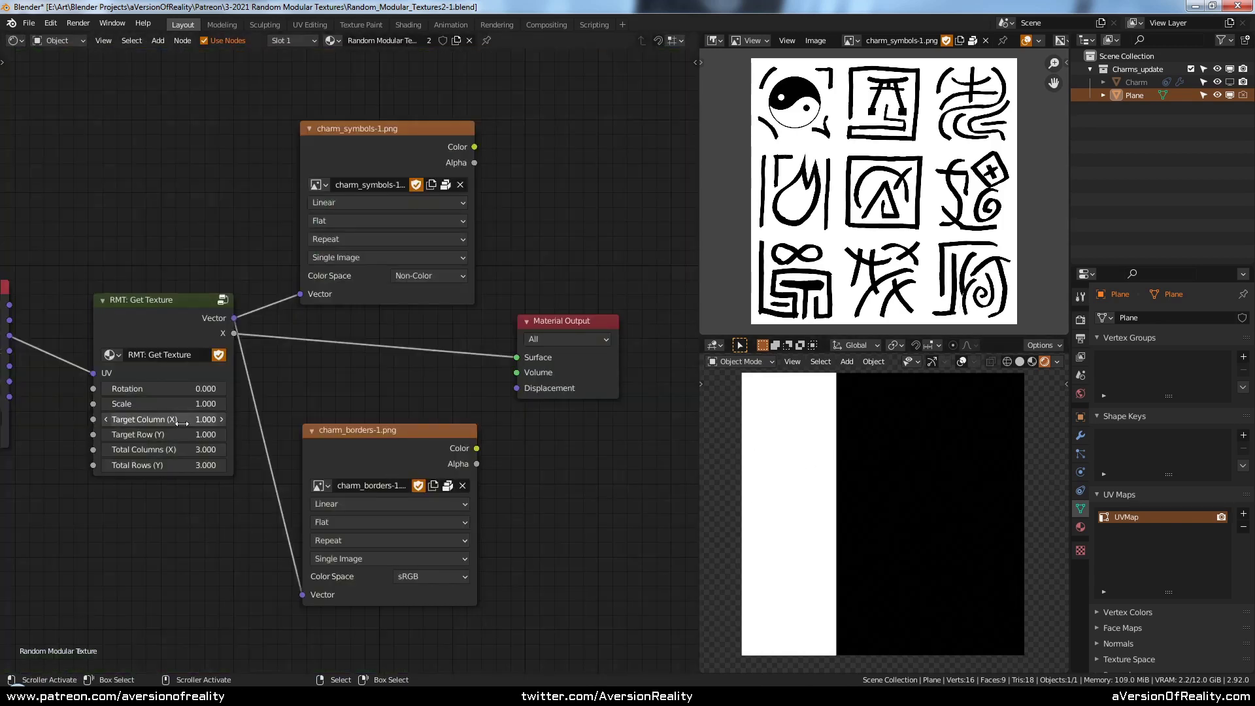
drag(163, 419, 196, 419)
key(Tab)
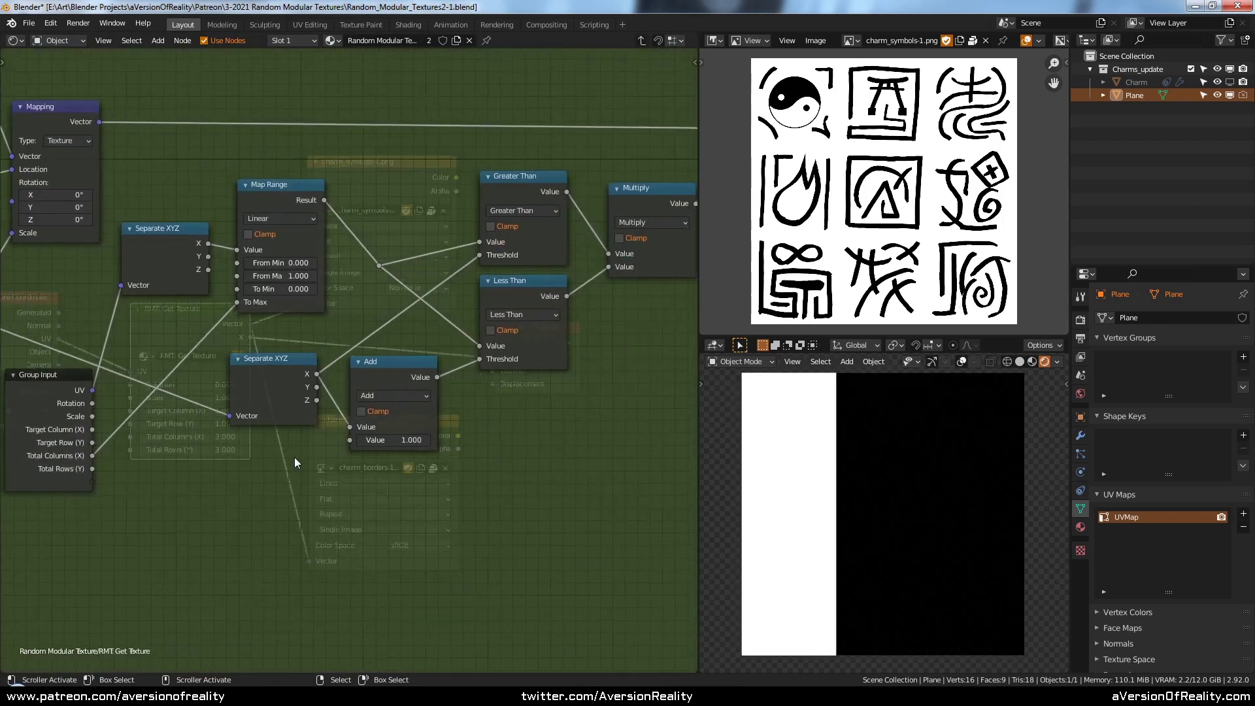
- Save the file and nudge the Map Range and lower Separate XYZ nodes together toward the X frame
key(ctrl+s)
key(c)
click(230, 292)
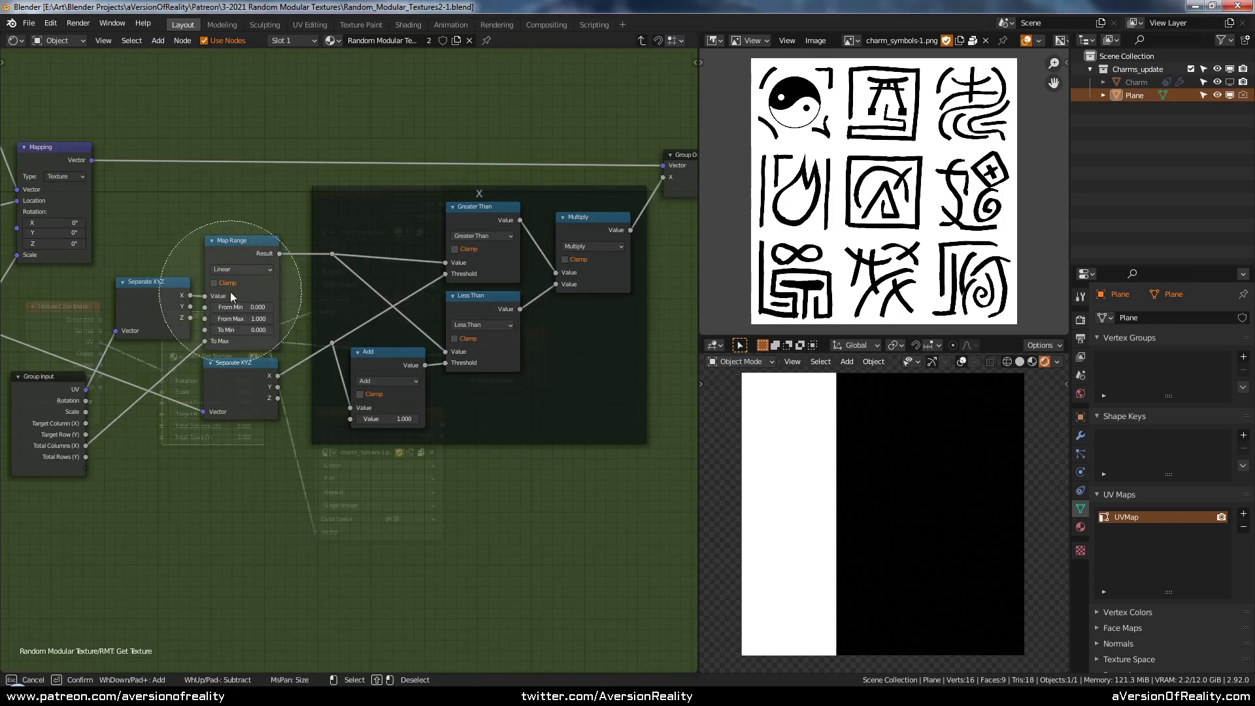
right_click(232, 294)
key(g)
click(179, 212)
click(178, 212)
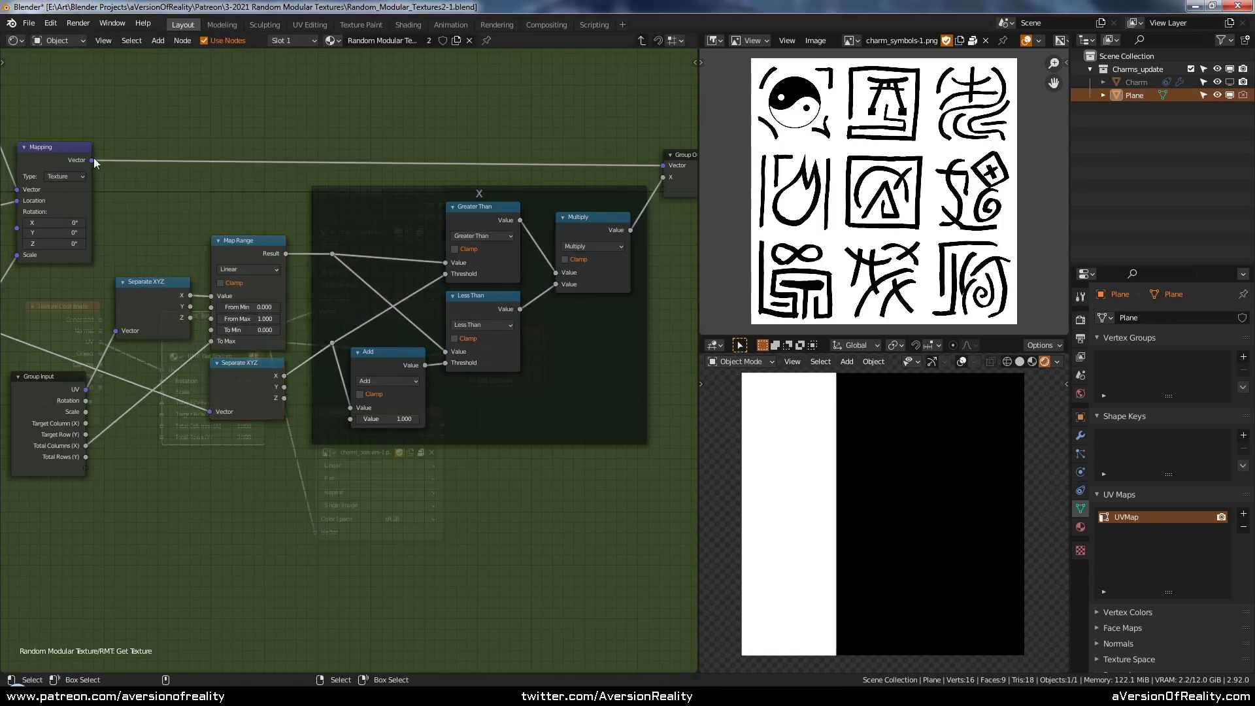
- Feed the Mapping node's Vector into the upper Separate XYZ, leave the group, and set RMT: Get Texture's Scale to 0.600
drag(92, 160, 136, 329)
key(Tab)
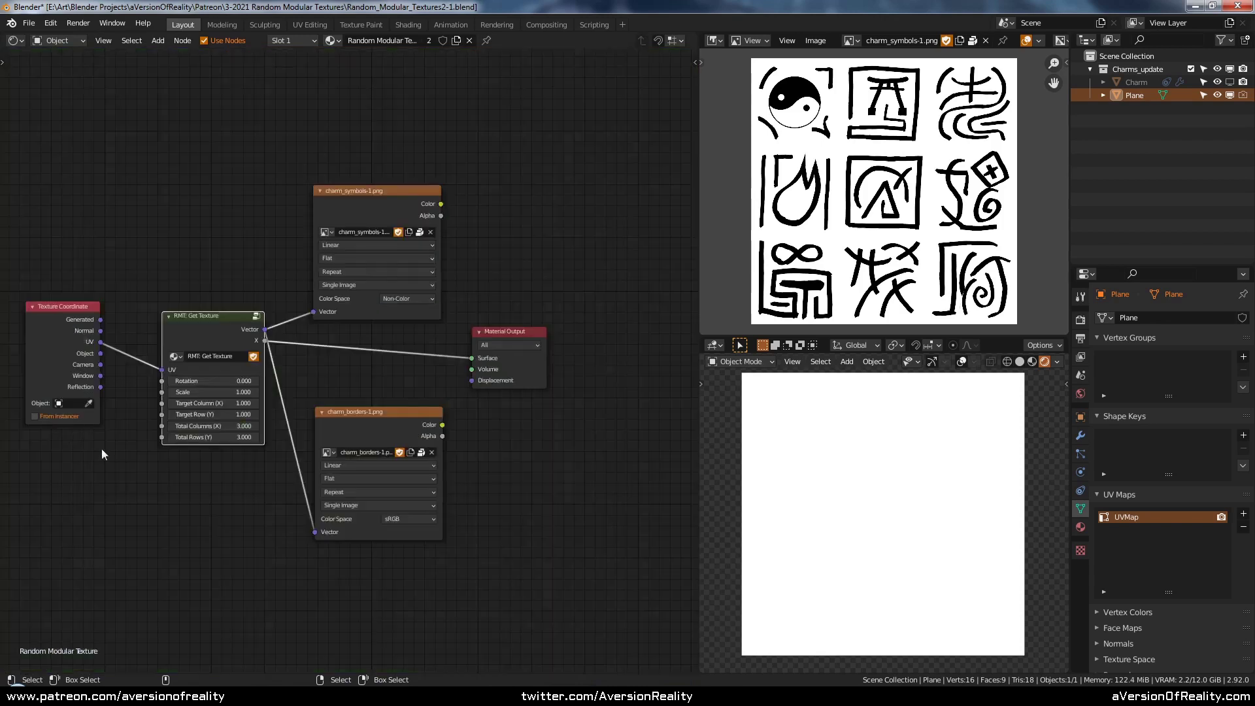
scroll(101, 448, up, 2)
drag(188, 406, 173, 406)
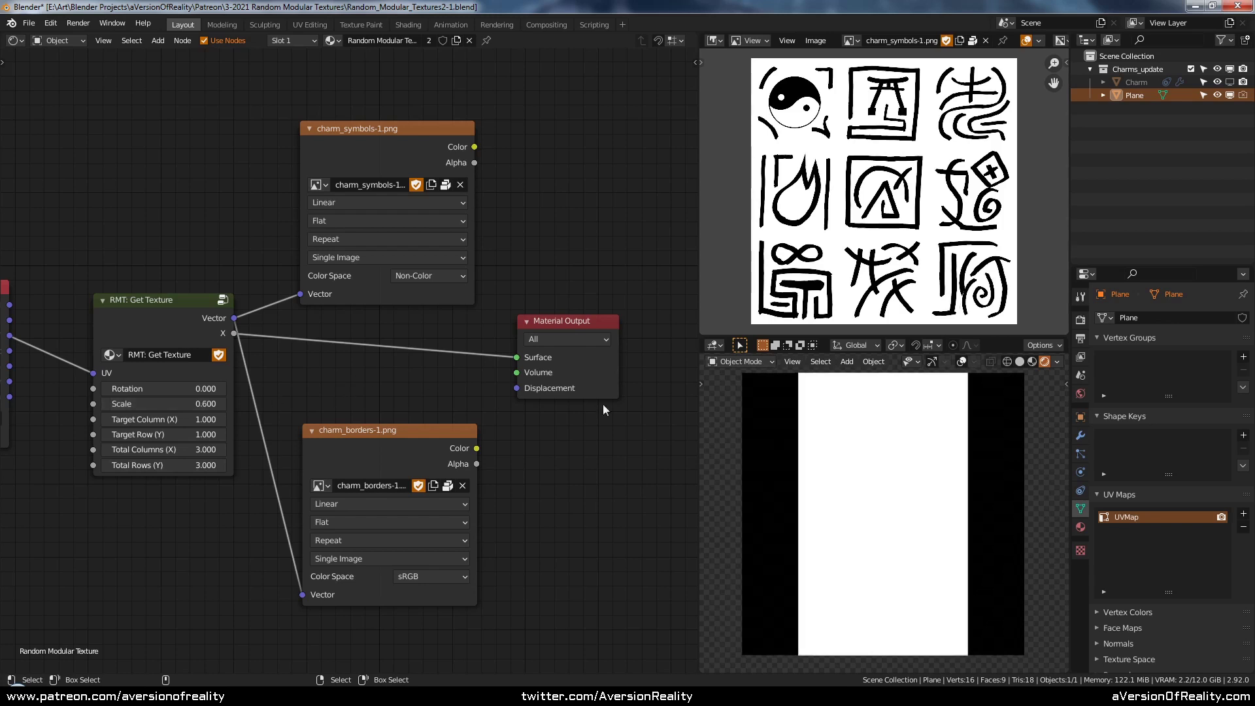
- Move the Material Output node farther from the textures and add a MixRGB node beside charm_symbols-1.png
drag(537, 329, 679, 324)
middle_drag(630, 300, 496, 284)
key(shift+a)
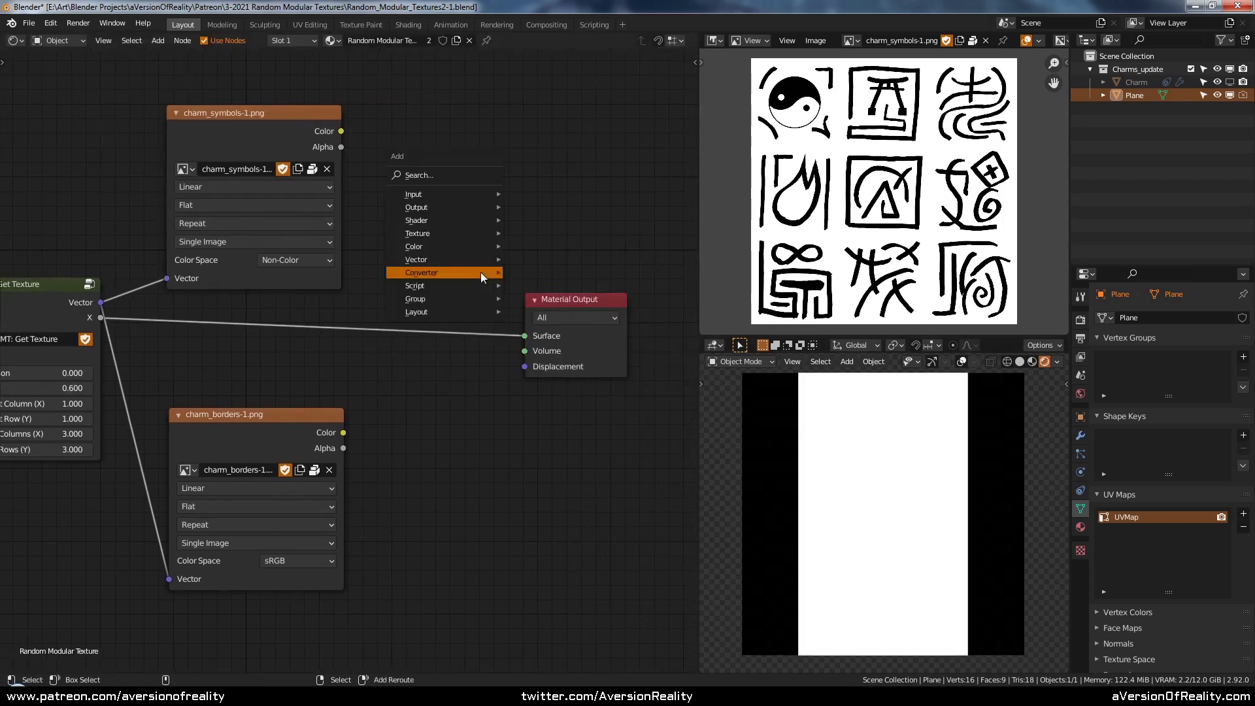
mouse_move(461, 253)
click(559, 305)
click(382, 156)
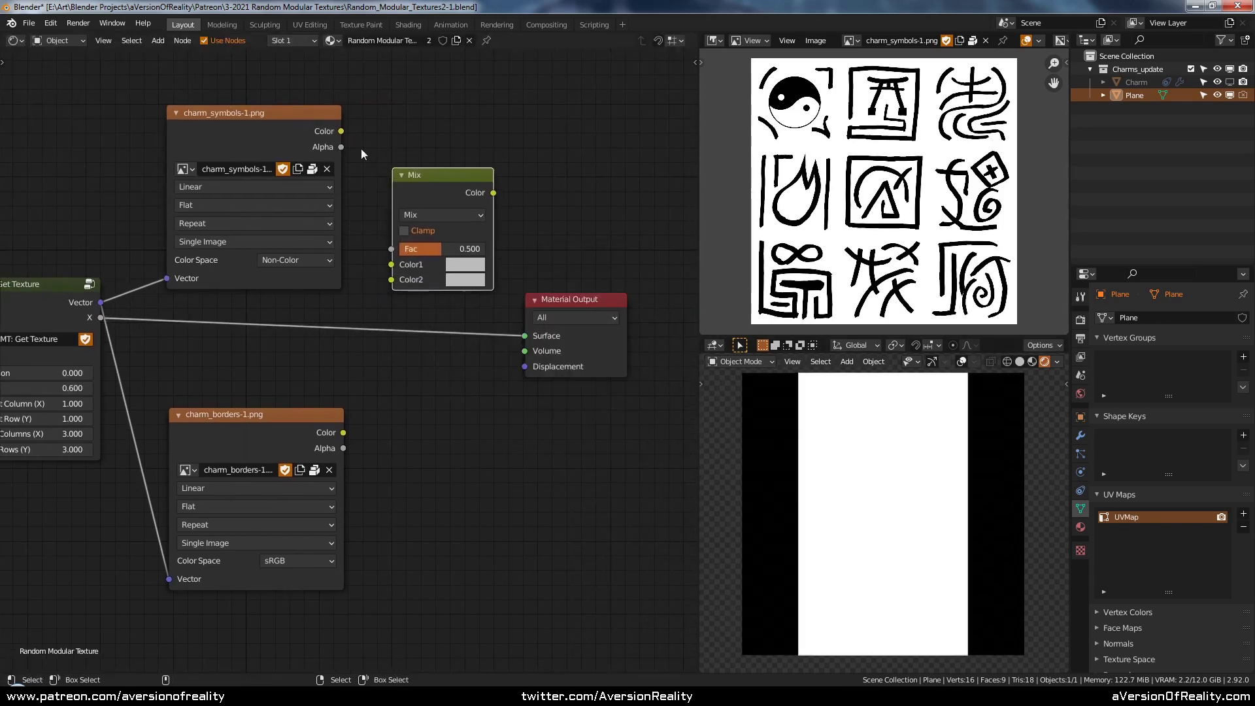
- Wire the X output to Mix's Fac and the symbols Color to Color2, make Color1 white, and connect Mix to Surface
drag(100, 318, 392, 249)
drag(340, 131, 394, 279)
click(465, 264)
drag(574, 82, 572, 58)
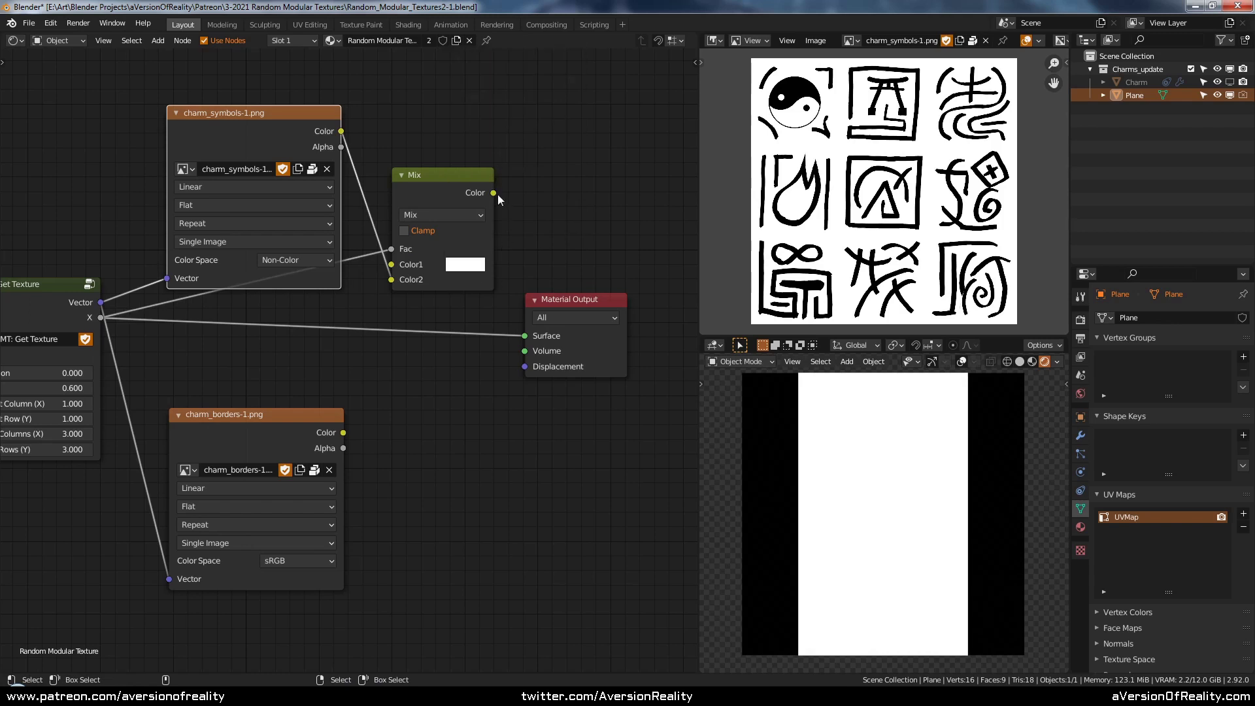
drag(495, 193, 526, 335)
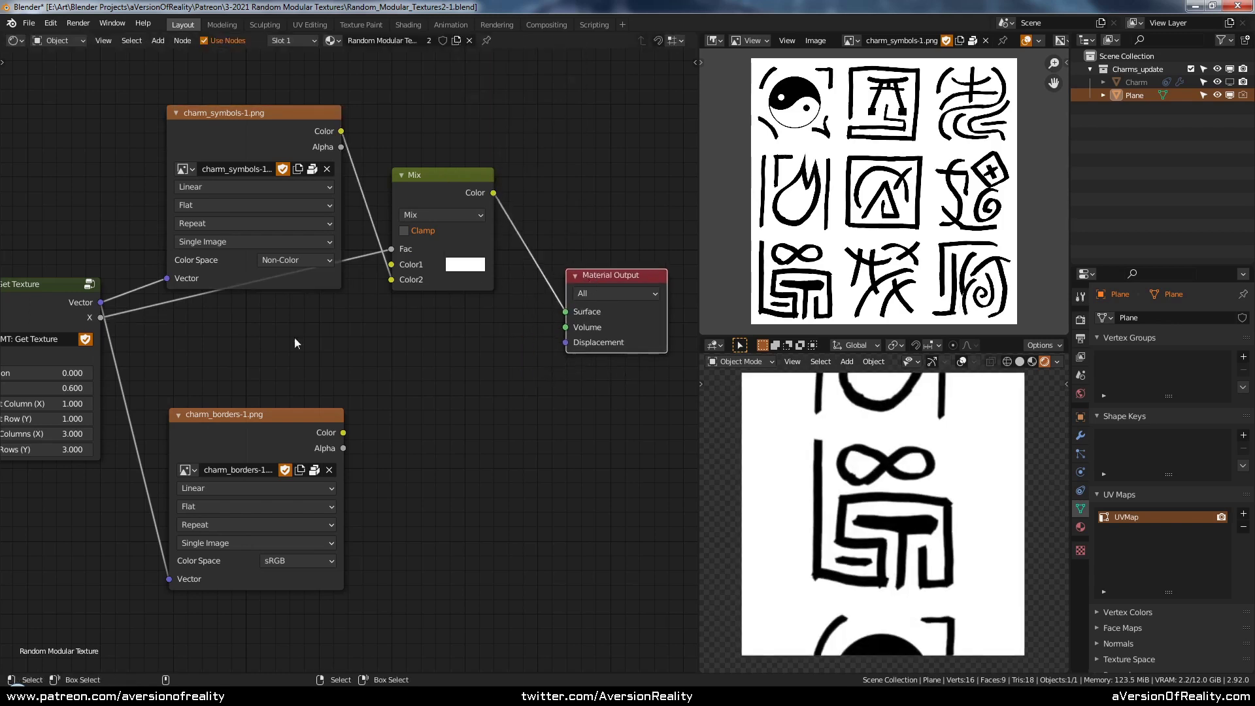
- Try a lower Scale on RMT: Get Texture, save the file, and look at the Masks of Area frame inside the group
middle_drag(36, 389, 208, 366)
drag(208, 366, 183, 366)
key(ctrl+s)
key(Tab)
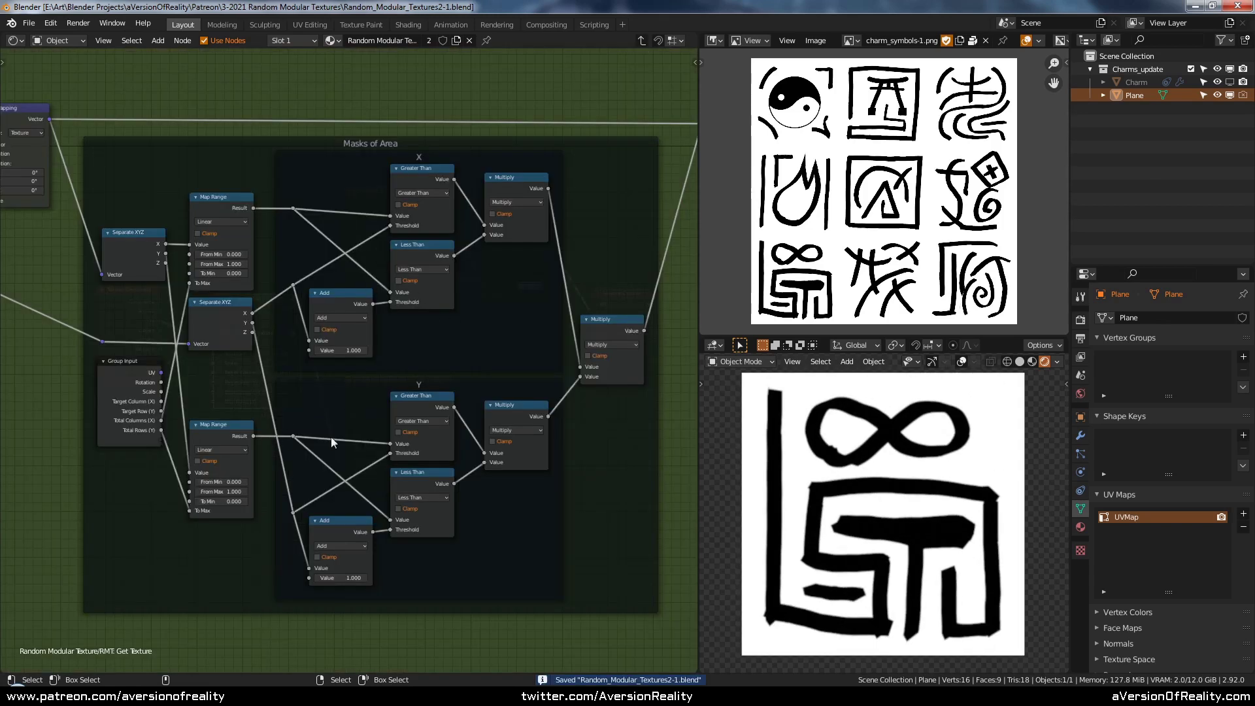
key(Tab)
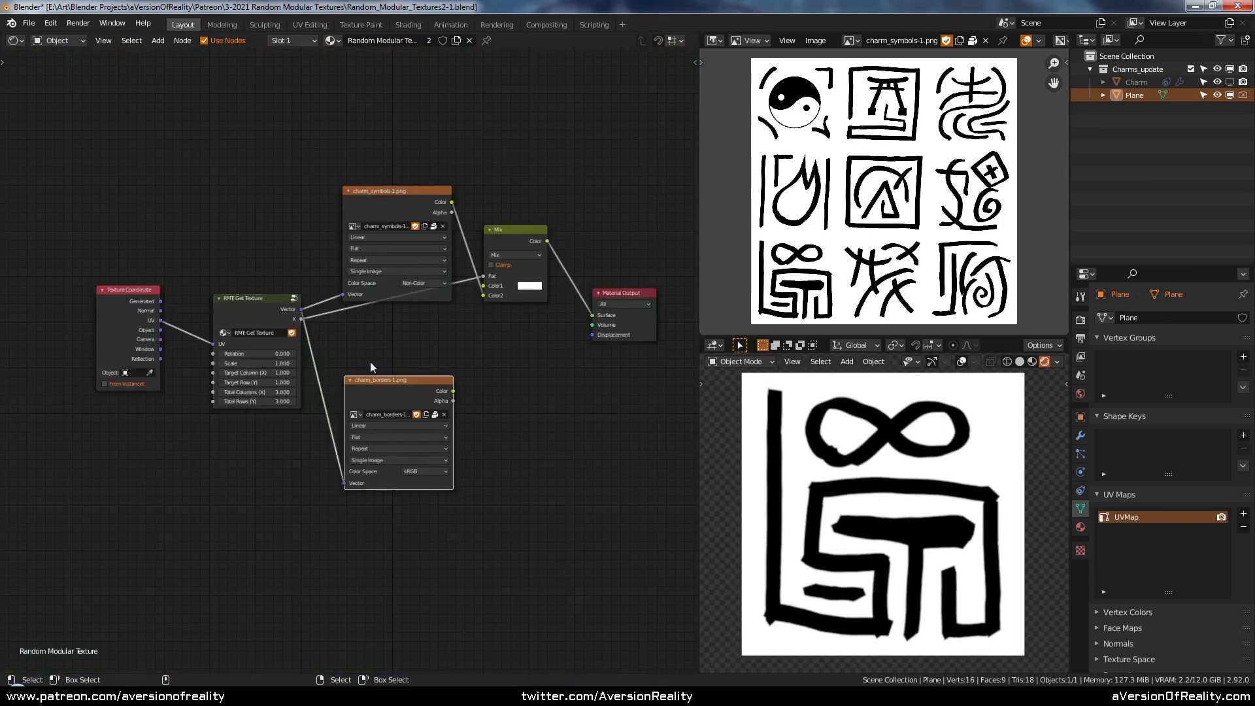
- Preview the X output on Surface with Scale at 0.500 and 0.600, and reconnect the Mix node's Color to Surface
mouse_move(222, 364)
mouse_down()
mouse_move(196, 364)
mouse_move(255, 364)
mouse_move(196, 364)
mouse_move(229, 364)
mouse_move(209, 364)
mouse_up()
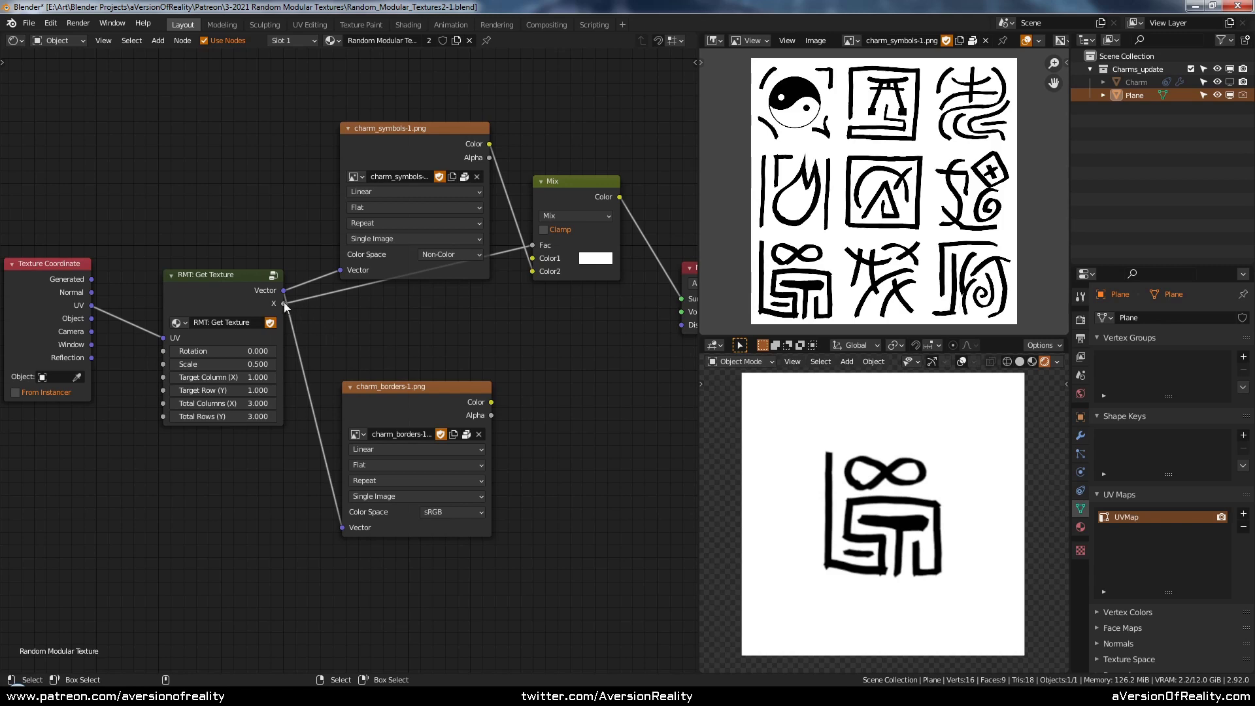
drag(284, 303, 681, 299)
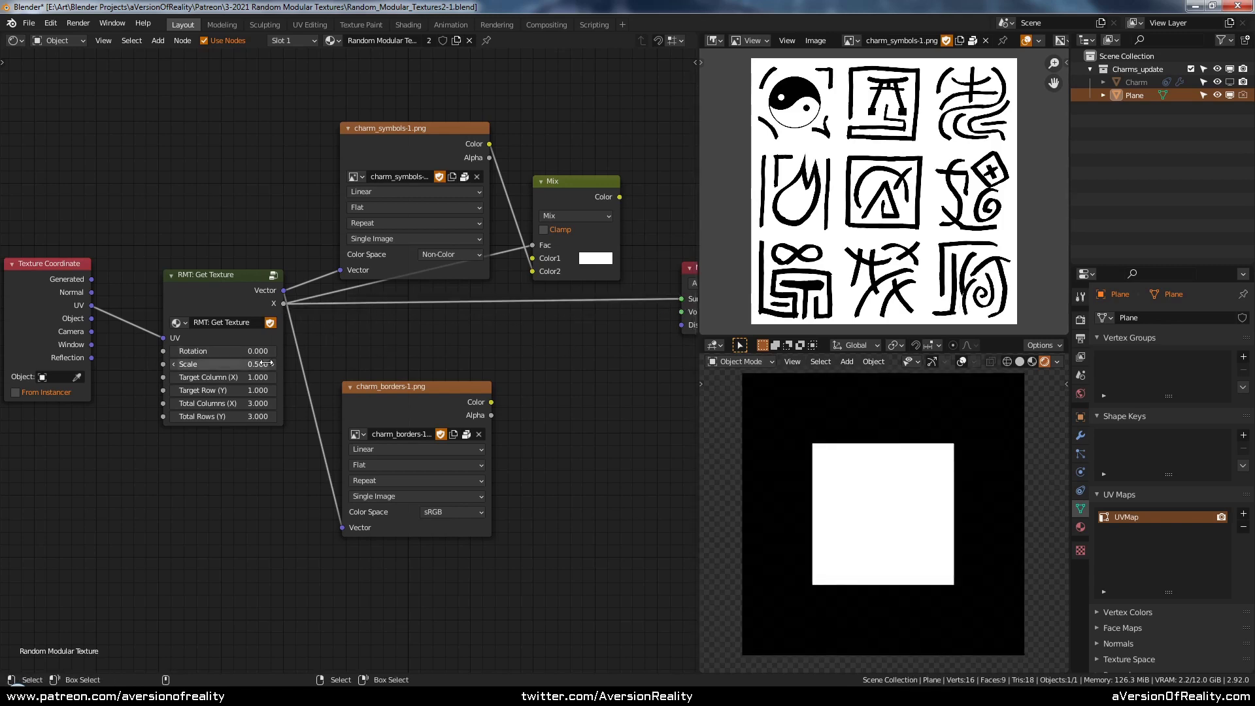
mouse_move(222, 364)
mouse_down()
mouse_move(261, 364)
mouse_move(223, 364)
mouse_up()
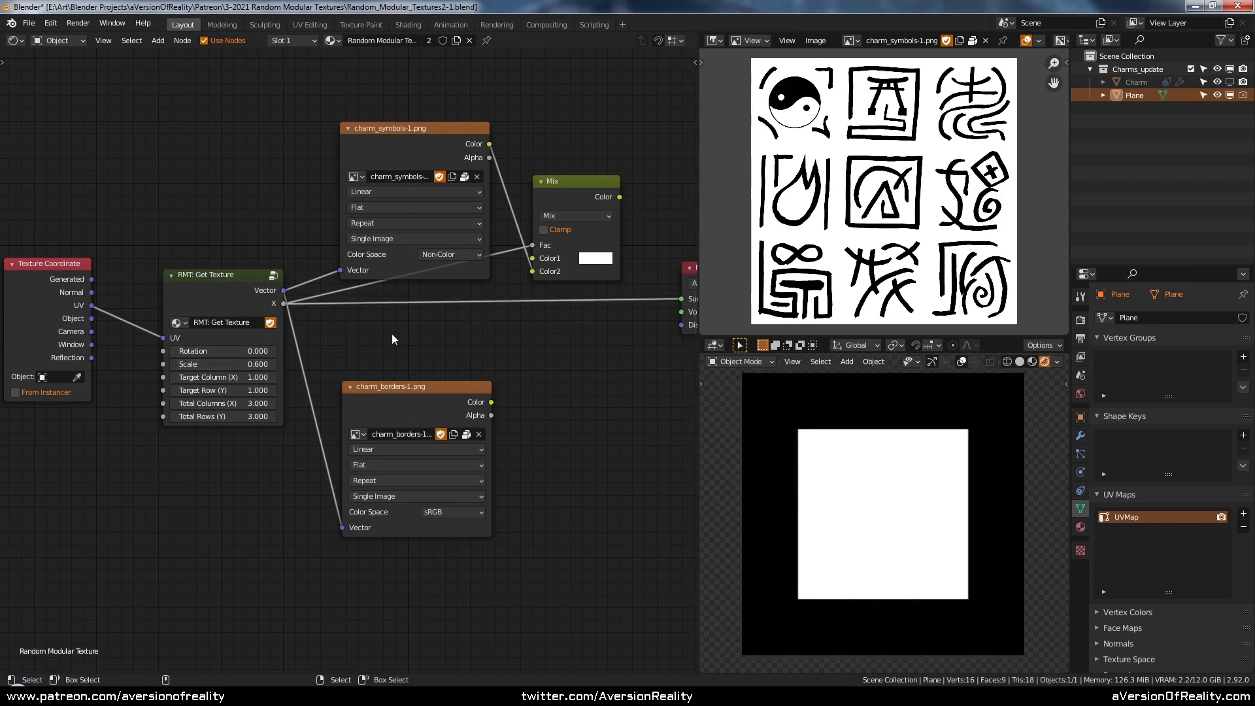
middle_drag(391, 333, 300, 343)
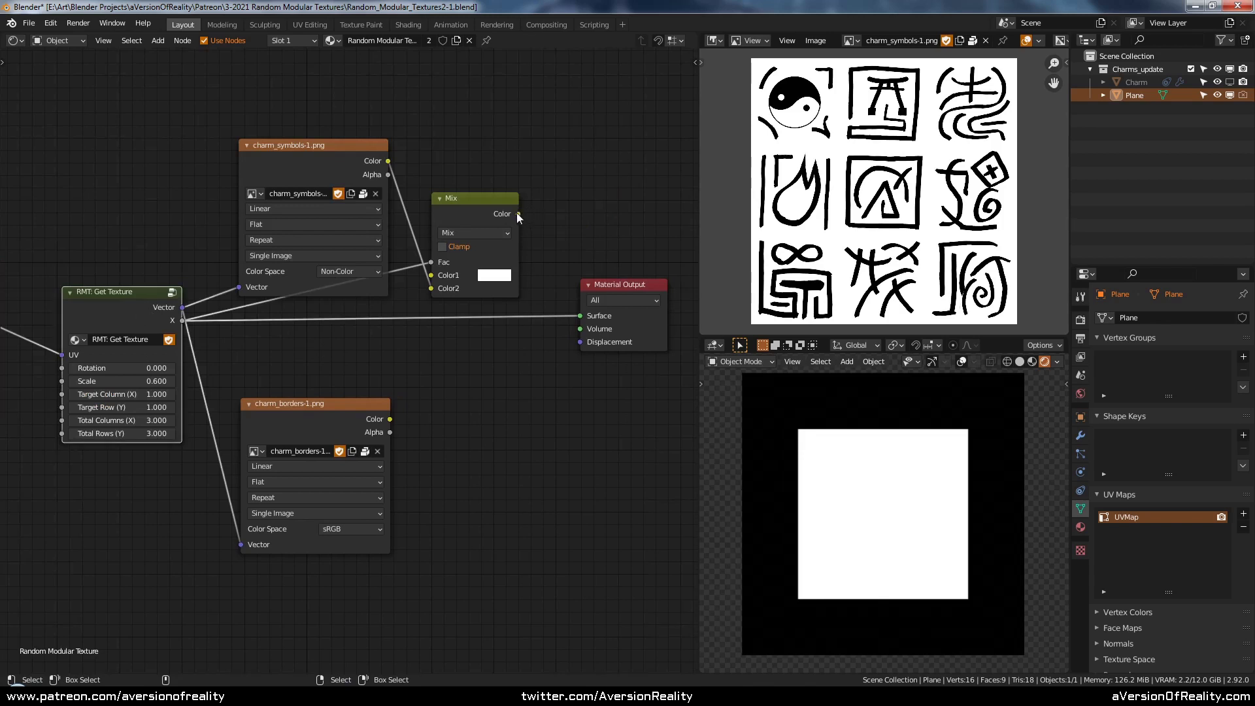
drag(517, 214, 579, 315)
- Connect RMT: Get Texture's X output to the Material Output's Surface and open the group
click(136, 315)
scroll(236, 327, down, 2)
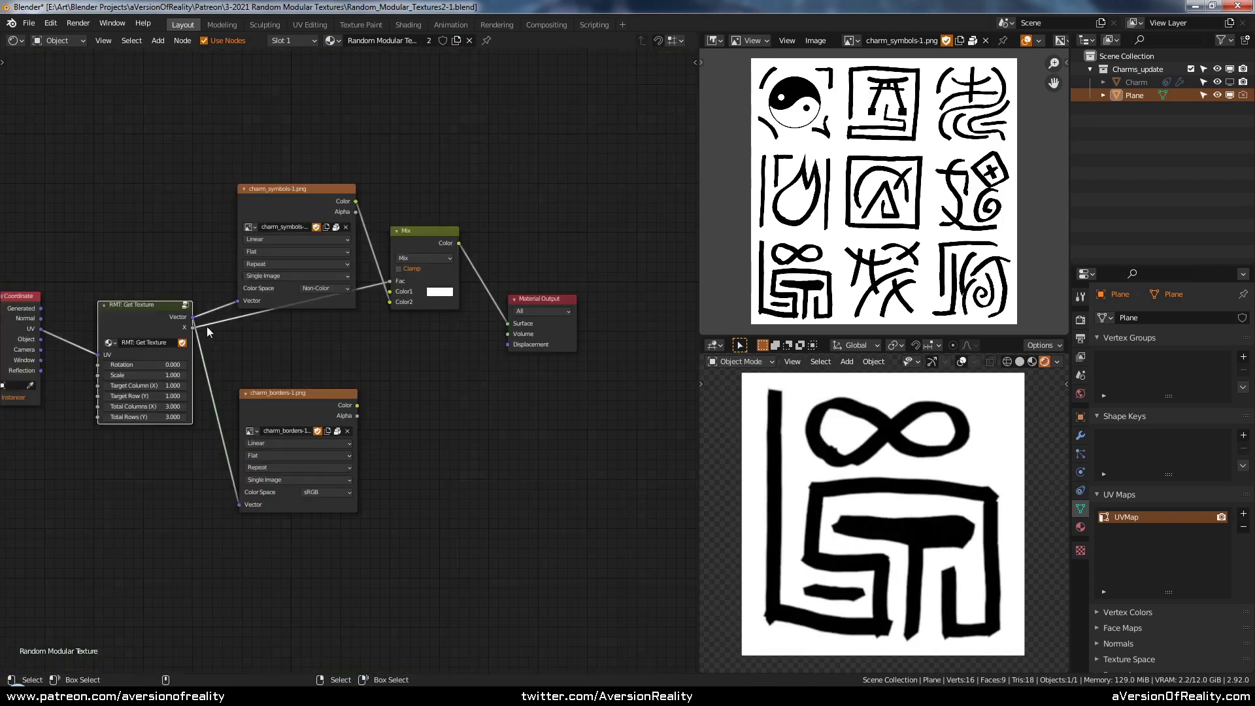
drag(193, 328, 508, 323)
click(162, 322)
key(Tab)
middle_drag(386, 281, 416, 225)
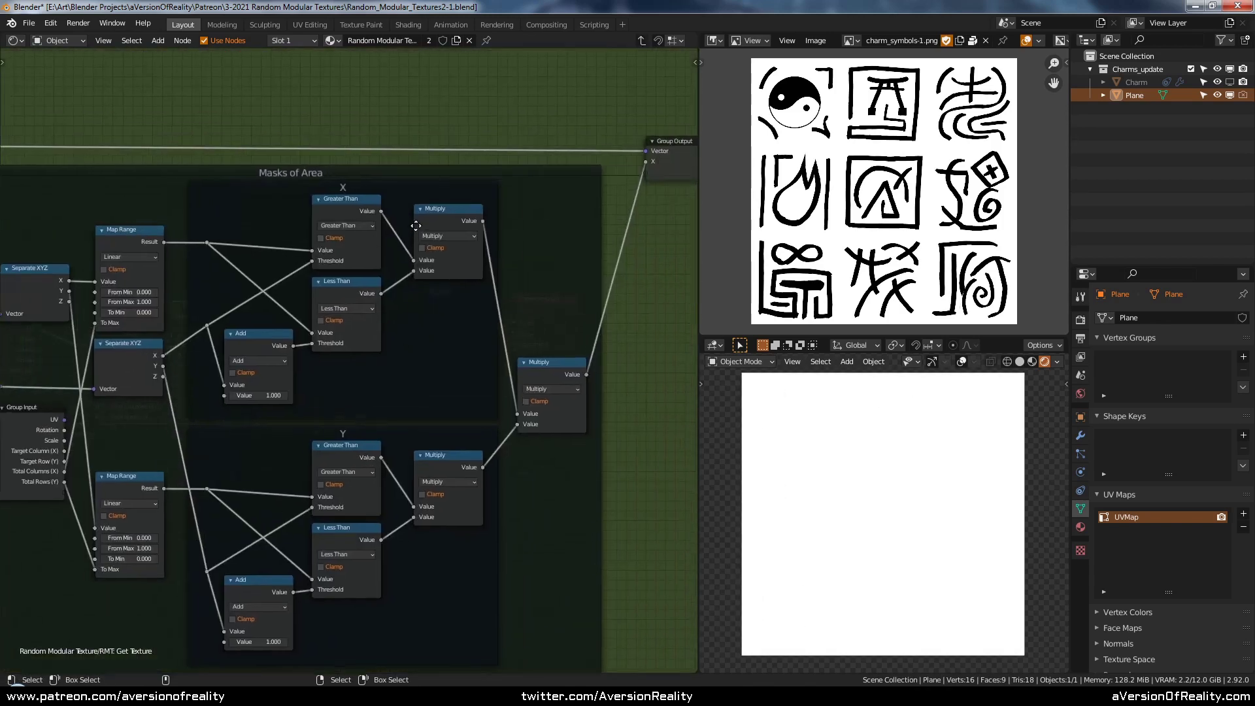
- Preview the upper Separate XYZ's X and the upper Map Range's Result by linking each to the Group Output's X
scroll(184, 274, down, 1)
drag(105, 293, 598, 191)
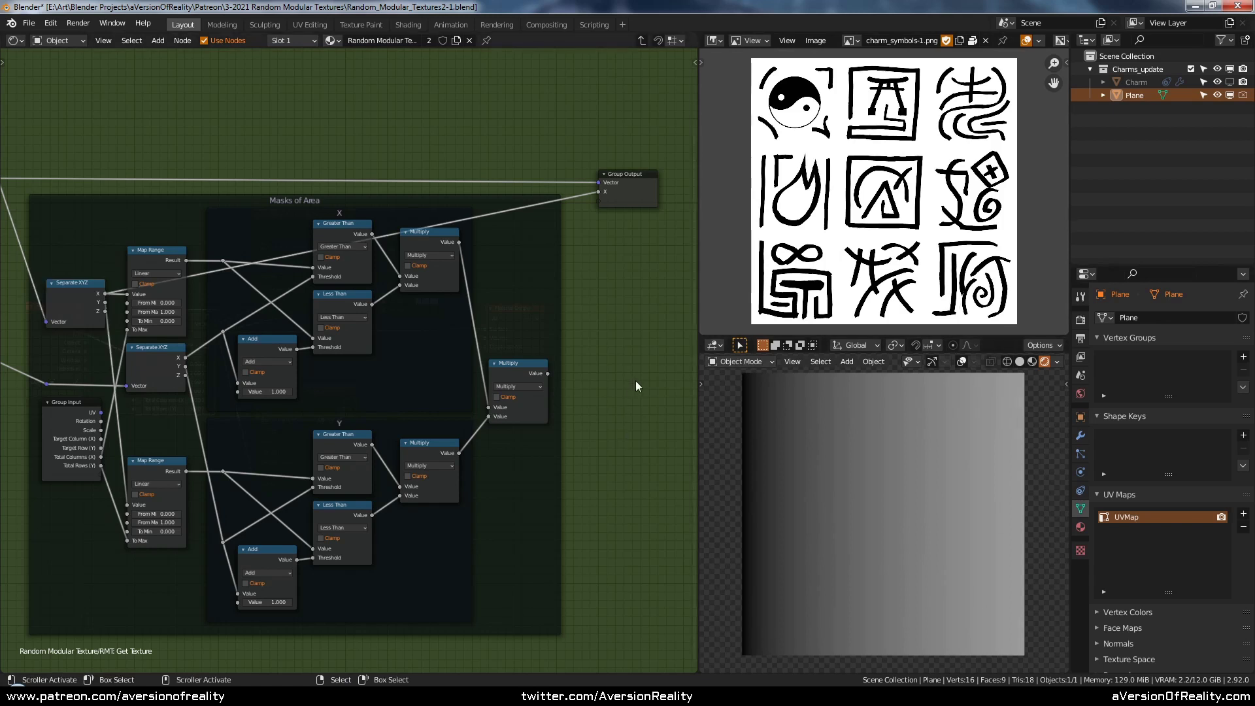
scroll(409, 344, up, 1)
drag(173, 253, 619, 178)
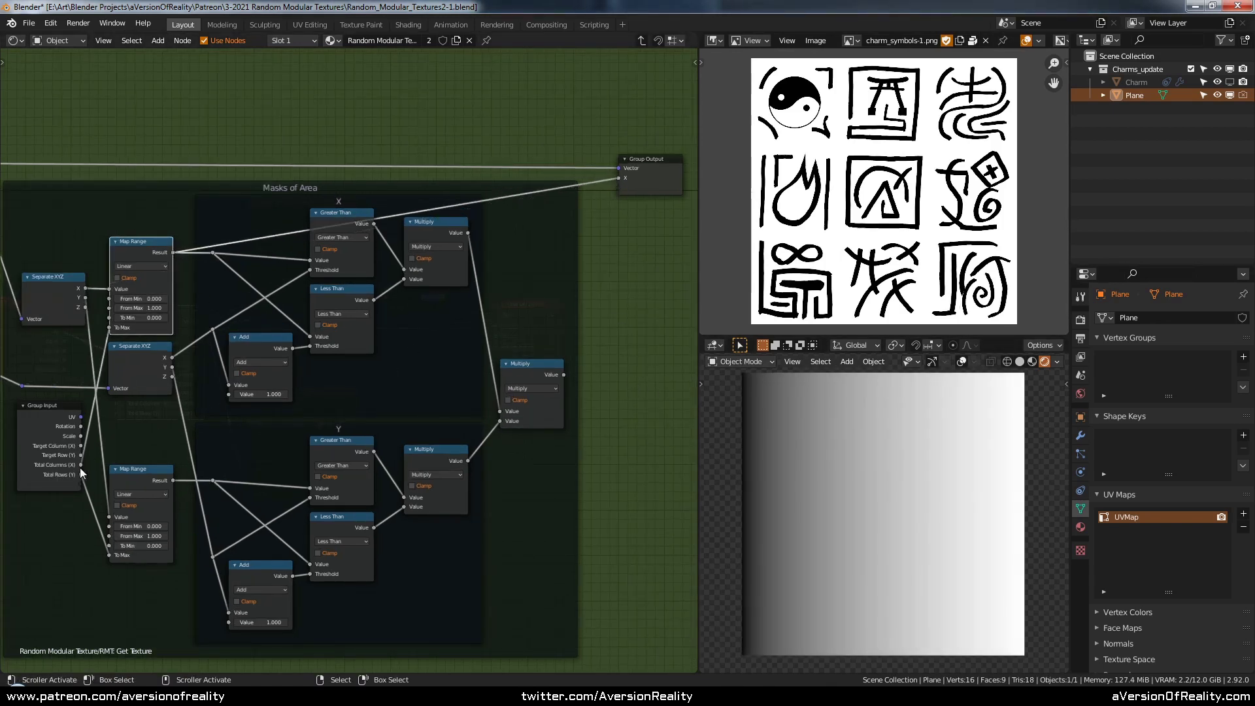
- Leave the RMT: Get Texture group to check its input values and reopen it
click(58, 466)
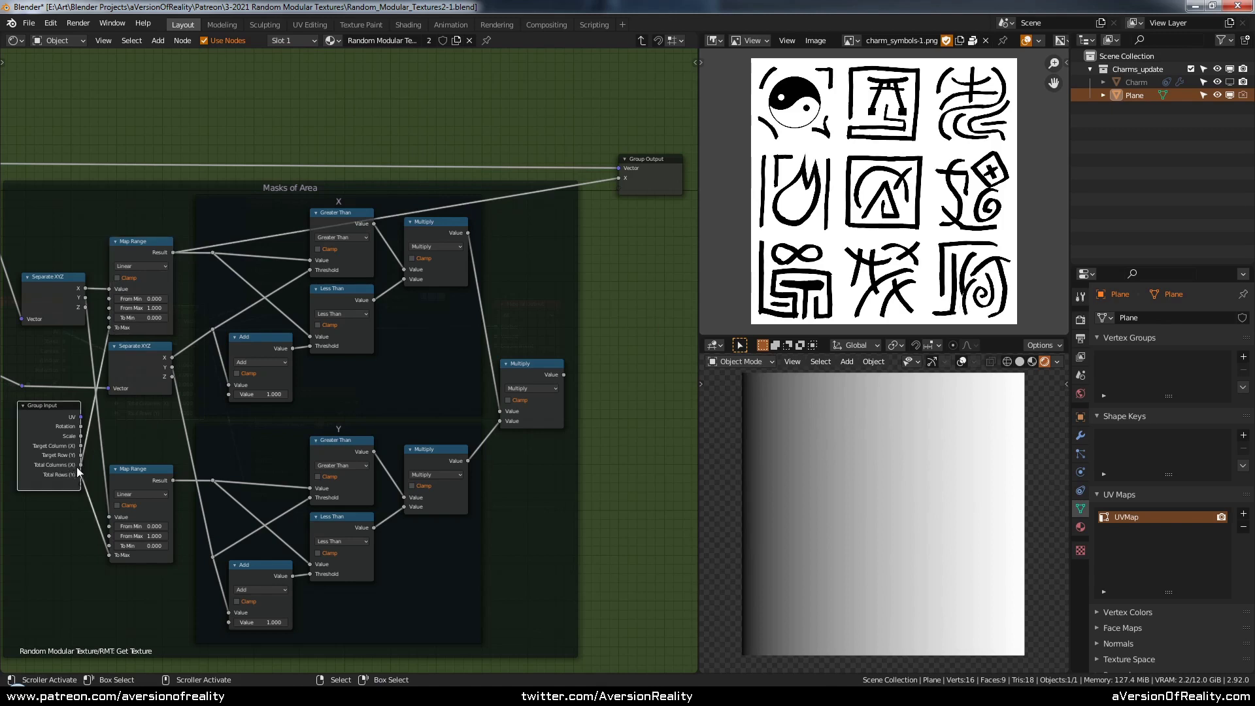
key(Tab)
key(Tab)
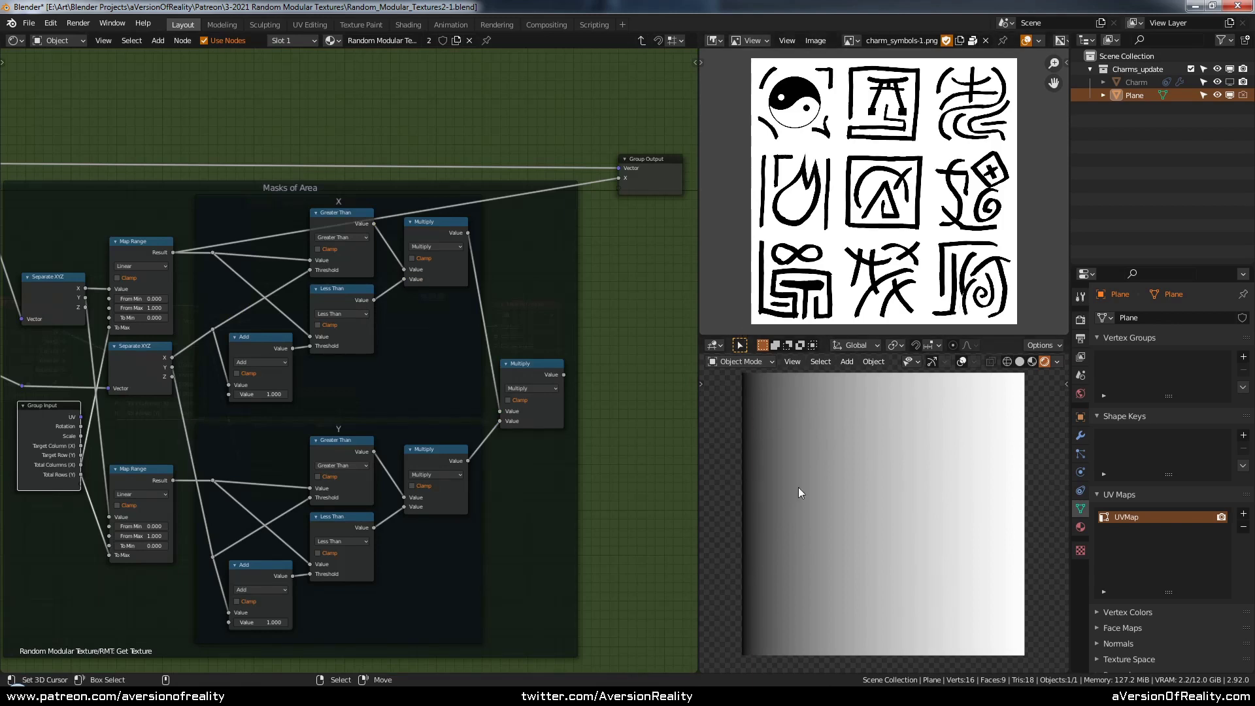
click(616, 355)
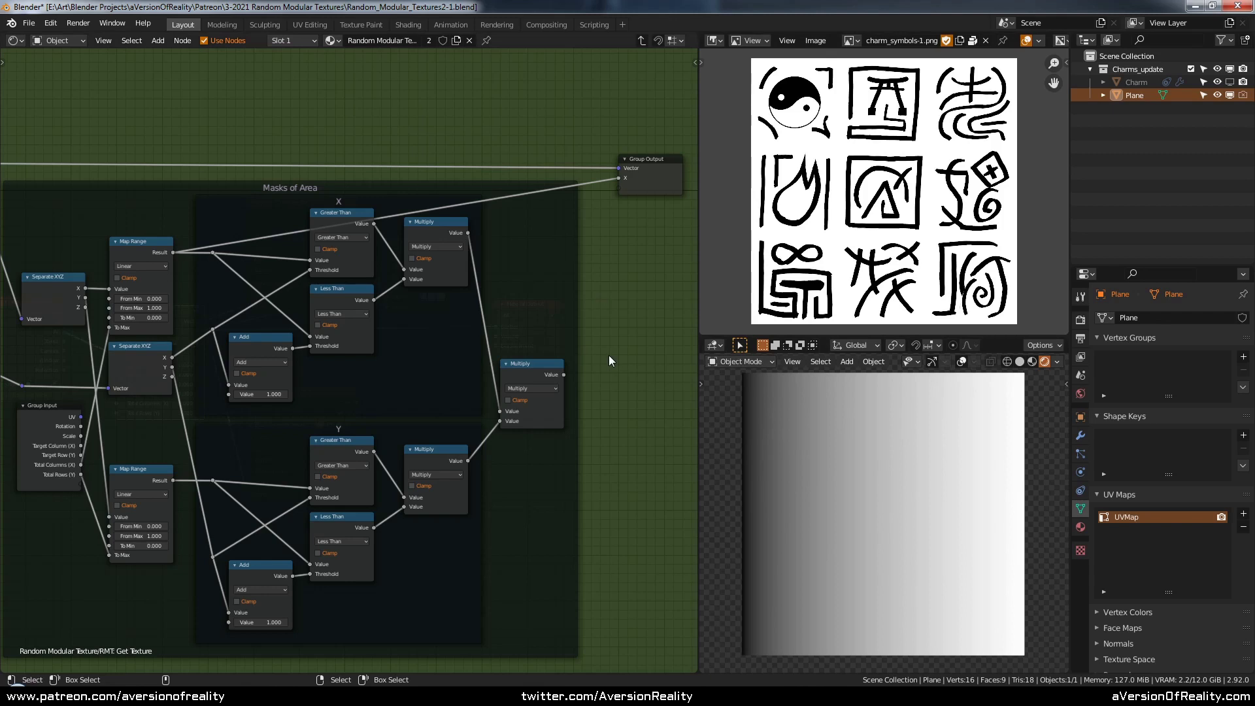
- Leave the group and duplicate the Mix node, placing the copy beside the charm_borders-1.png node
key(Tab)
scroll(480, 214, up, 2)
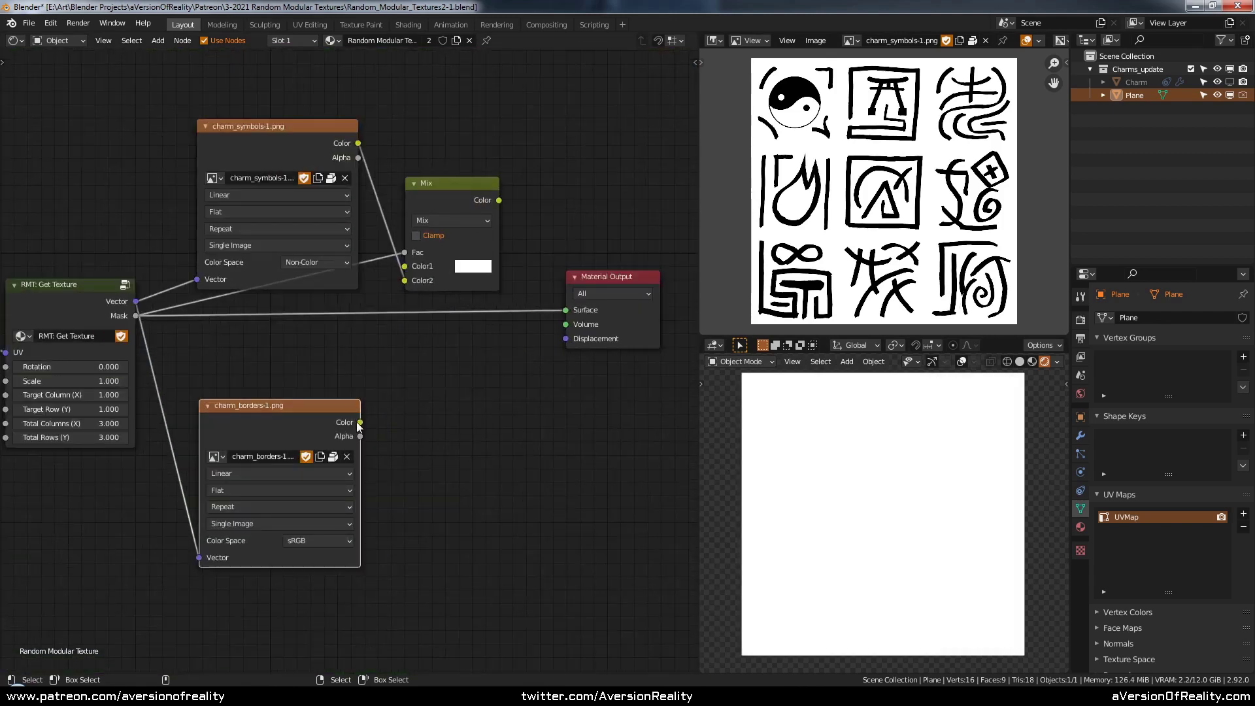
drag(358, 422, 449, 242)
click(449, 204)
key(shift+d)
click(449, 384)
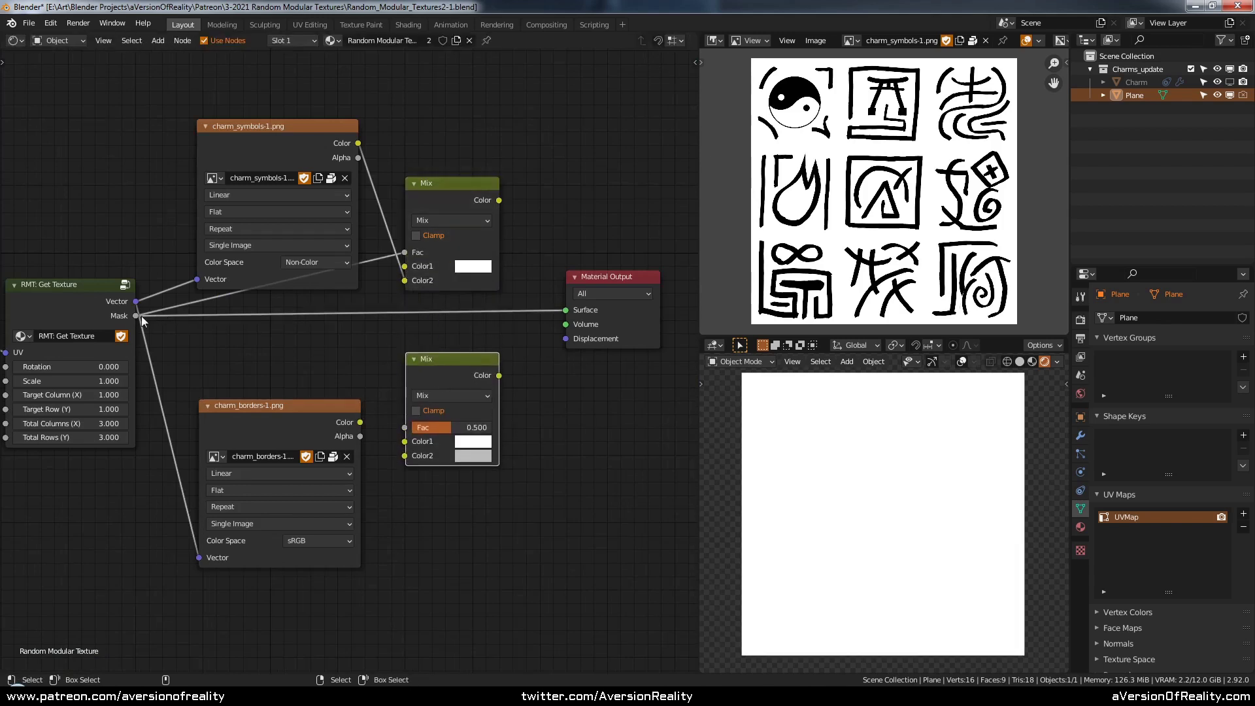
- Wire Mask to the lower Mix's Fac and the borders Color to its Color2, and connect that Mix to Surface
drag(136, 316, 404, 455)
drag(499, 375, 565, 310)
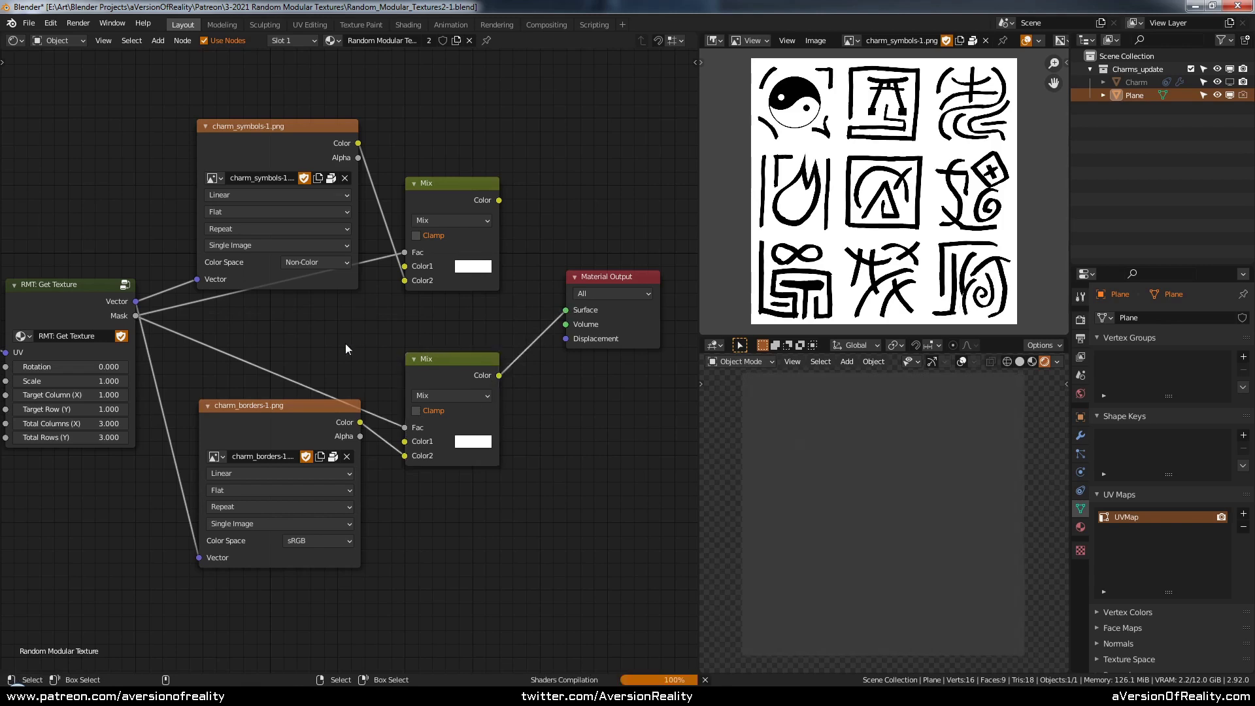
- Set Total Columns (X) to 6 and Total Rows (Y) to 1 on the RMT: Get Texture node
middle_drag(267, 350, 408, 351)
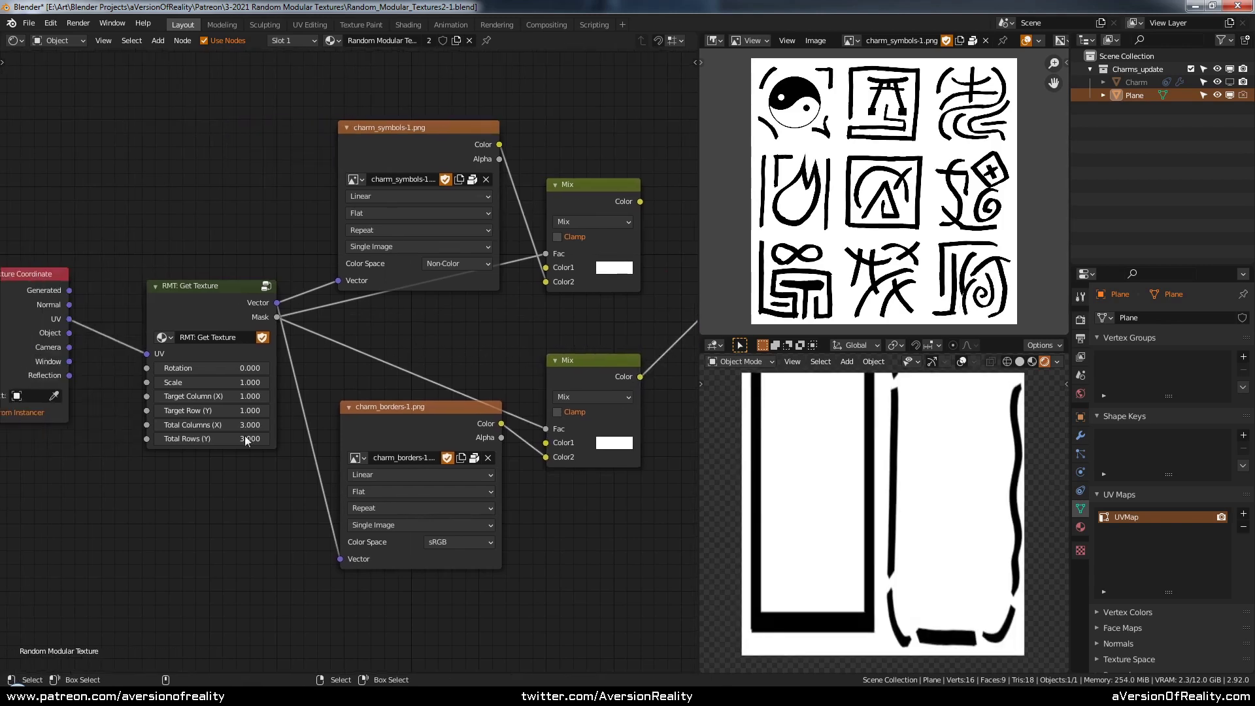
click(210, 425)
text(6)
key(Return)
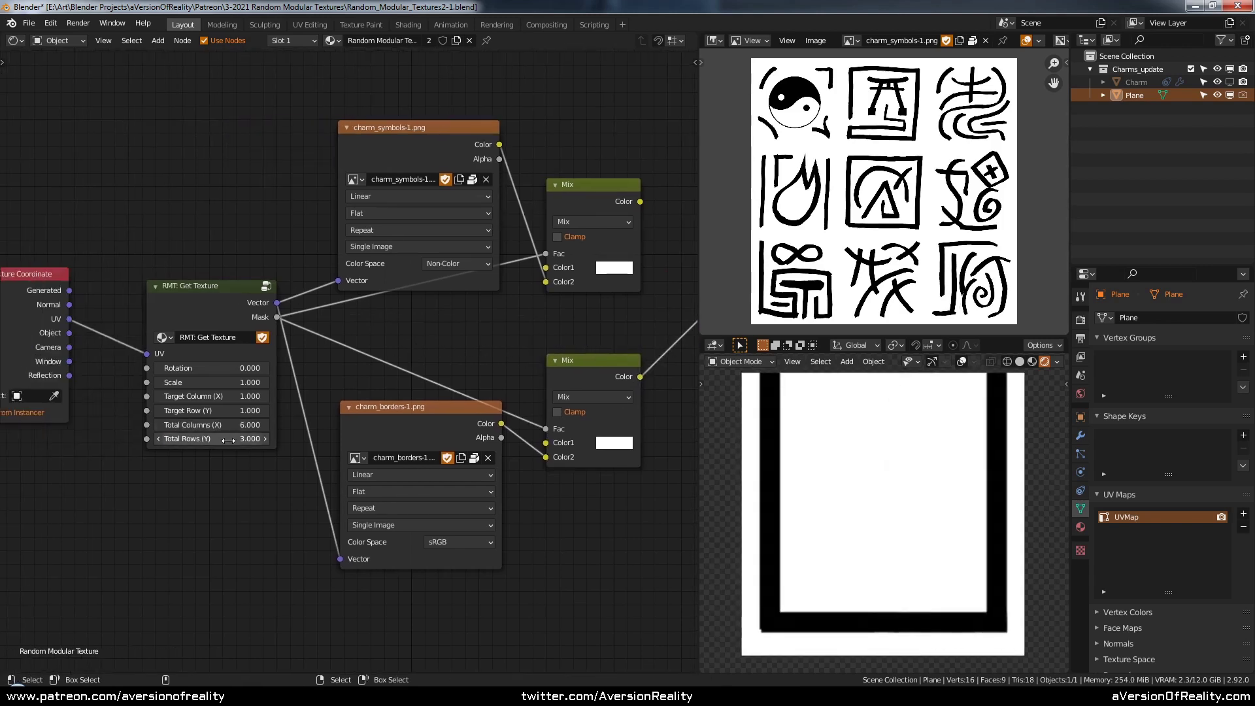
click(209, 438)
text(1)
key(Return)
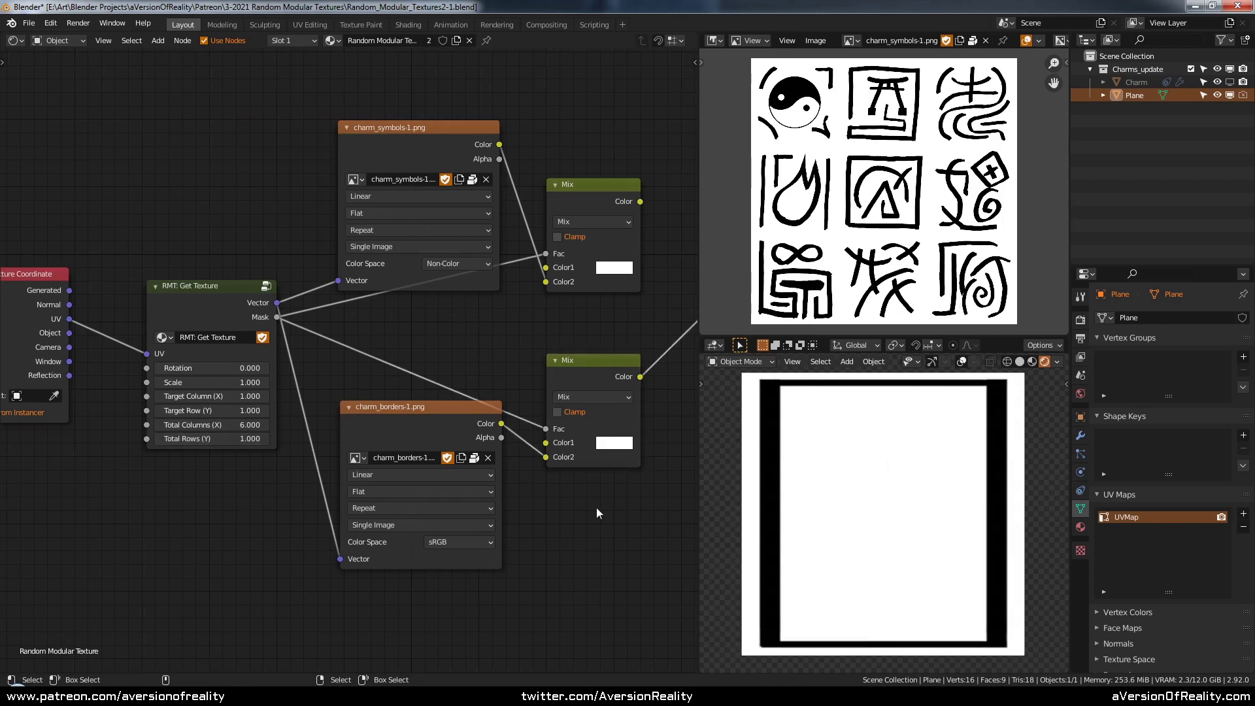
- Preview the Mask output directly on the Material Output's Surface and set RMT: Get Texture's Scale to 0.800
middle_drag(596, 507, 416, 489)
drag(96, 298, 534, 295)
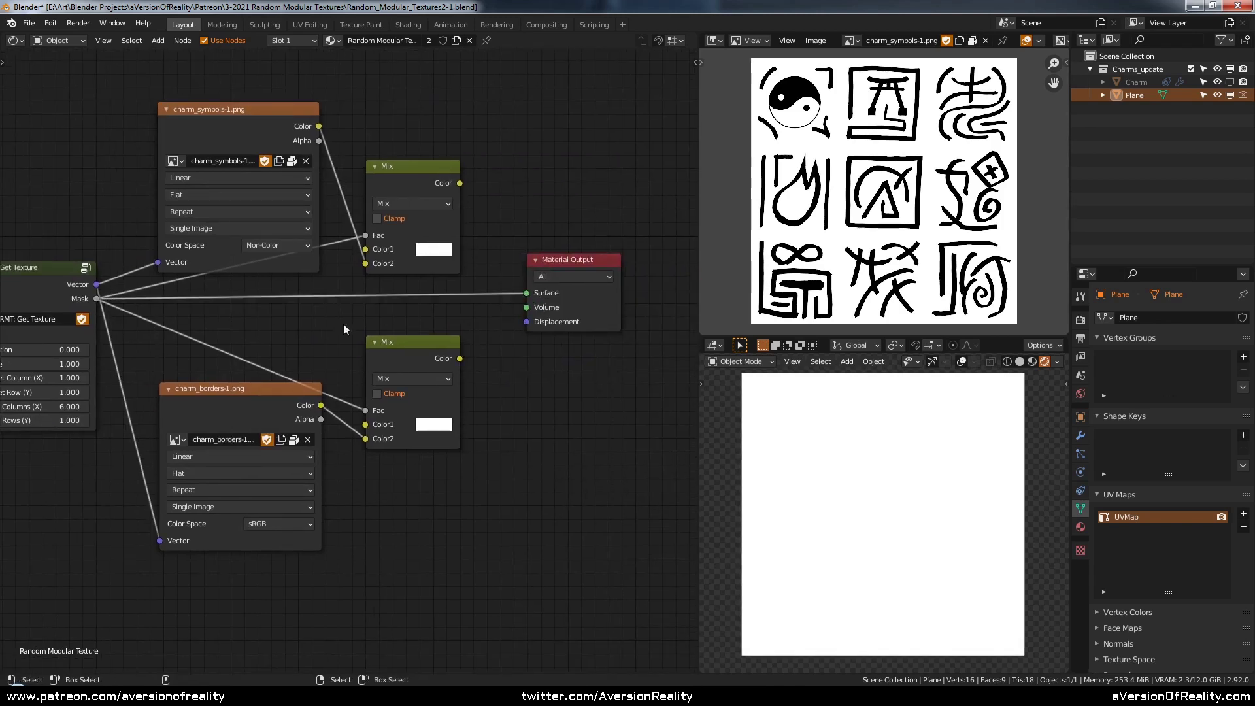
middle_drag(343, 323, 412, 328)
mouse_move(229, 368)
mouse_down()
mouse_move(206, 368)
mouse_move(217, 368)
mouse_up()
middle_drag(475, 361, 292, 362)
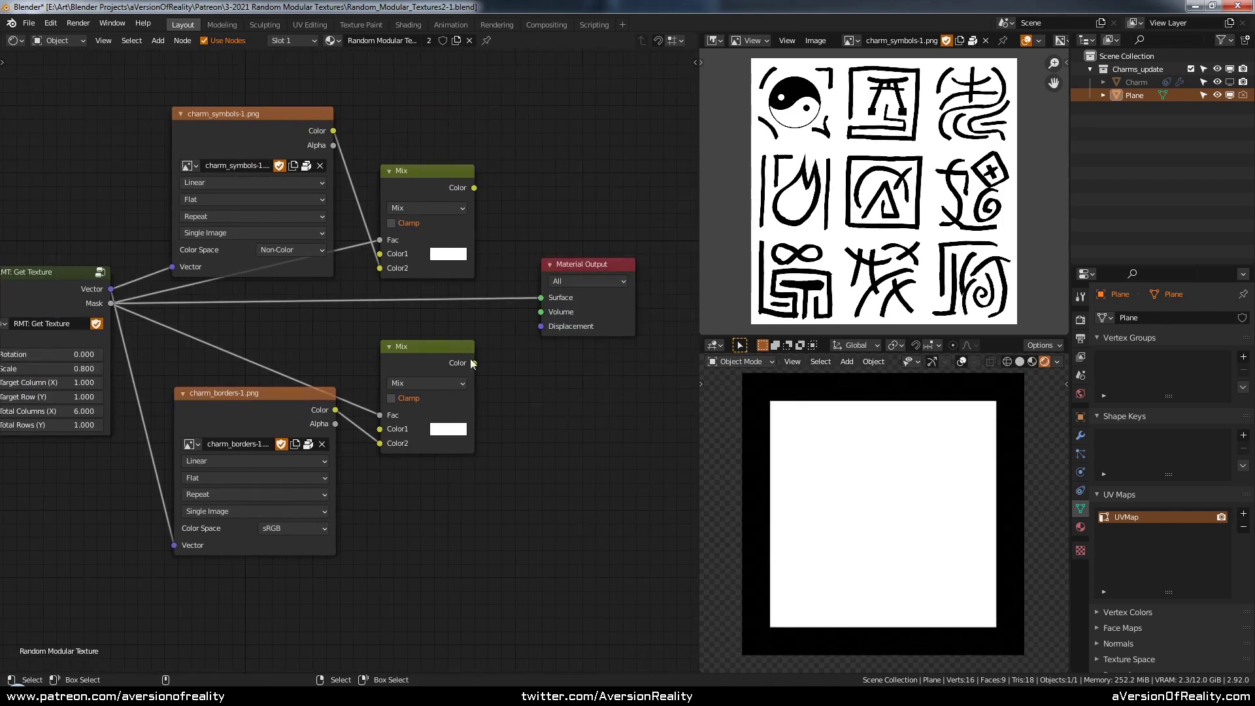
- Connect the lower Mix node's Color to Surface and set RMT: Get Texture's Scale to 1
drag(473, 363, 541, 297)
middle_drag(139, 352, 234, 360)
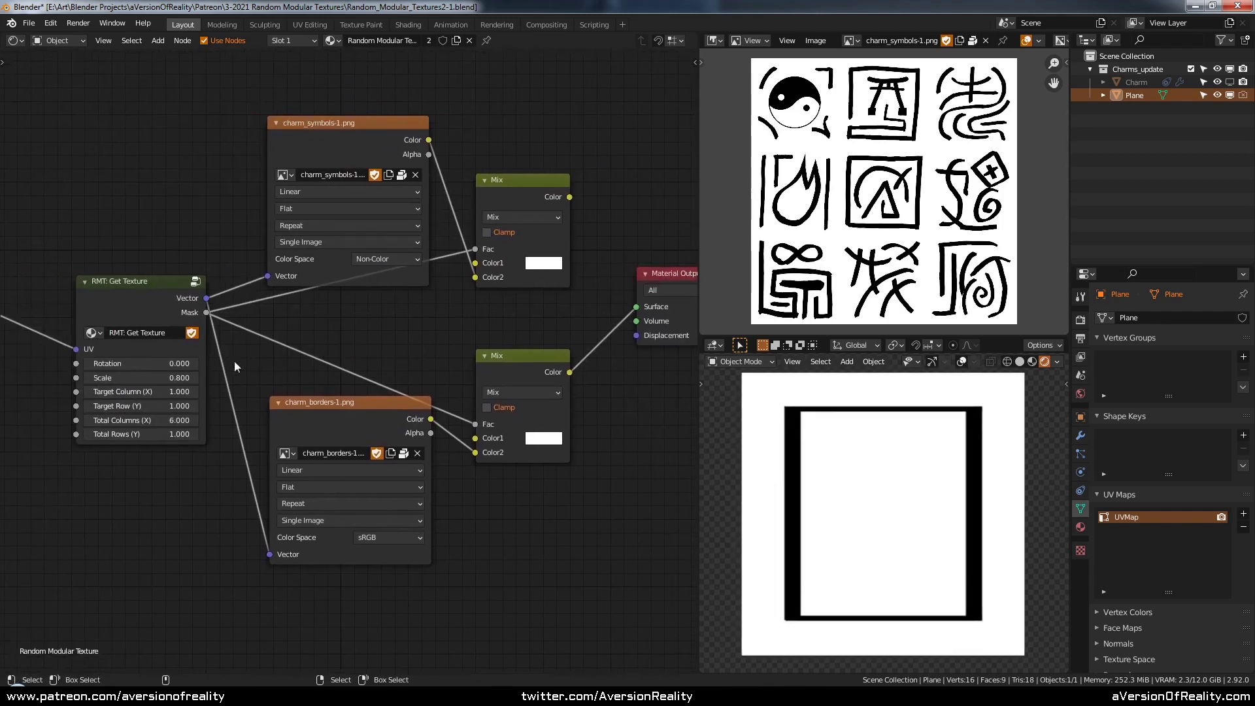
click(170, 378)
text(1)
key(Return)
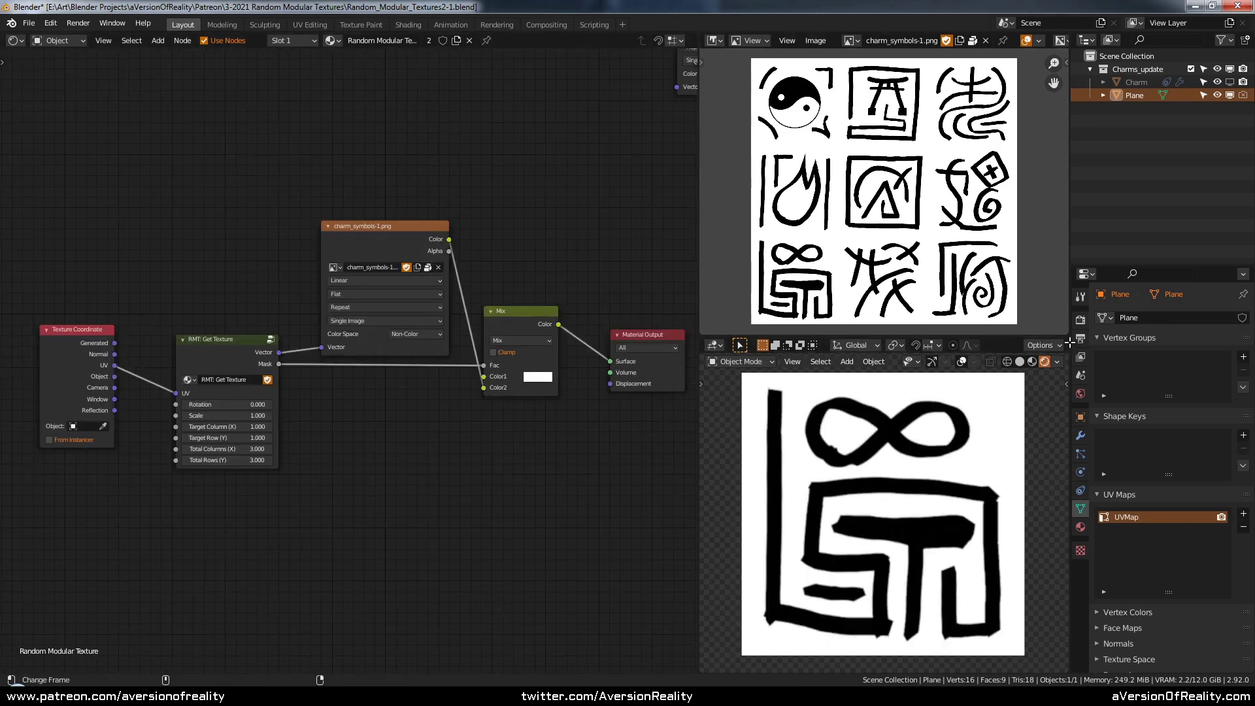
- Extend the 3D viewport over the image editor area and unhide the Charm object
drag(1067, 341, 1038, 159)
scroll(1037, 159, down, 3)
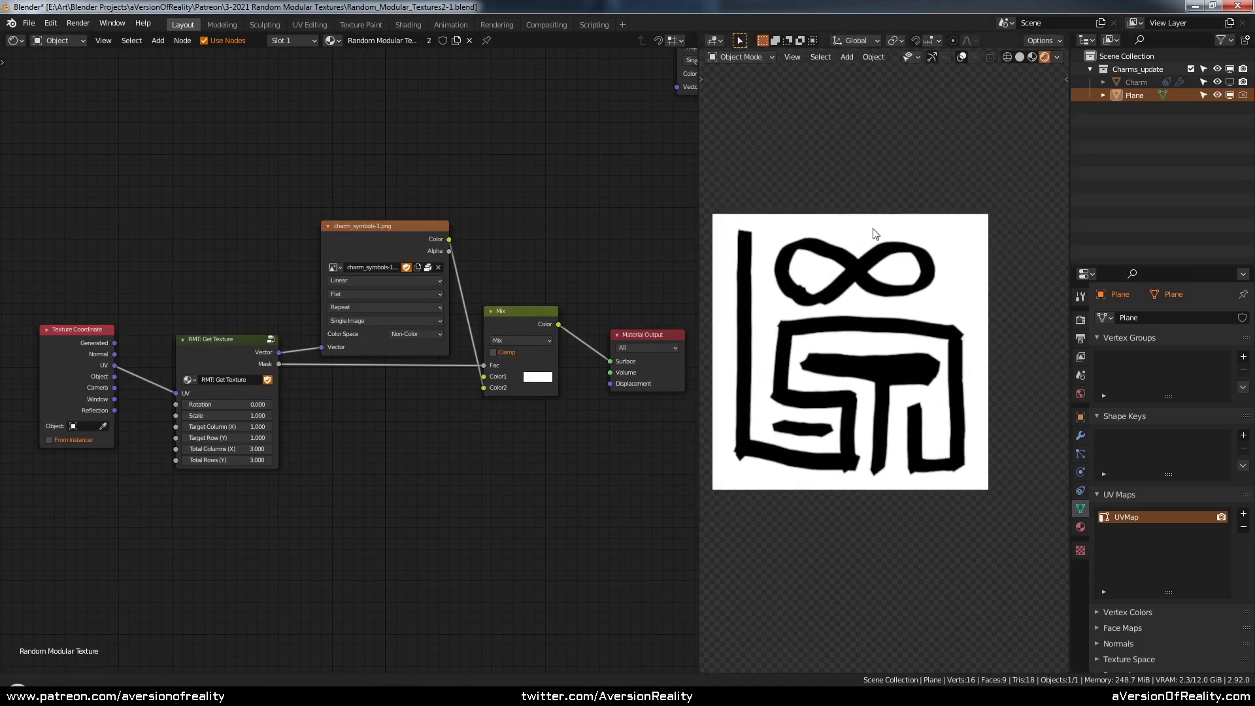
click(1216, 82)
key(Home)
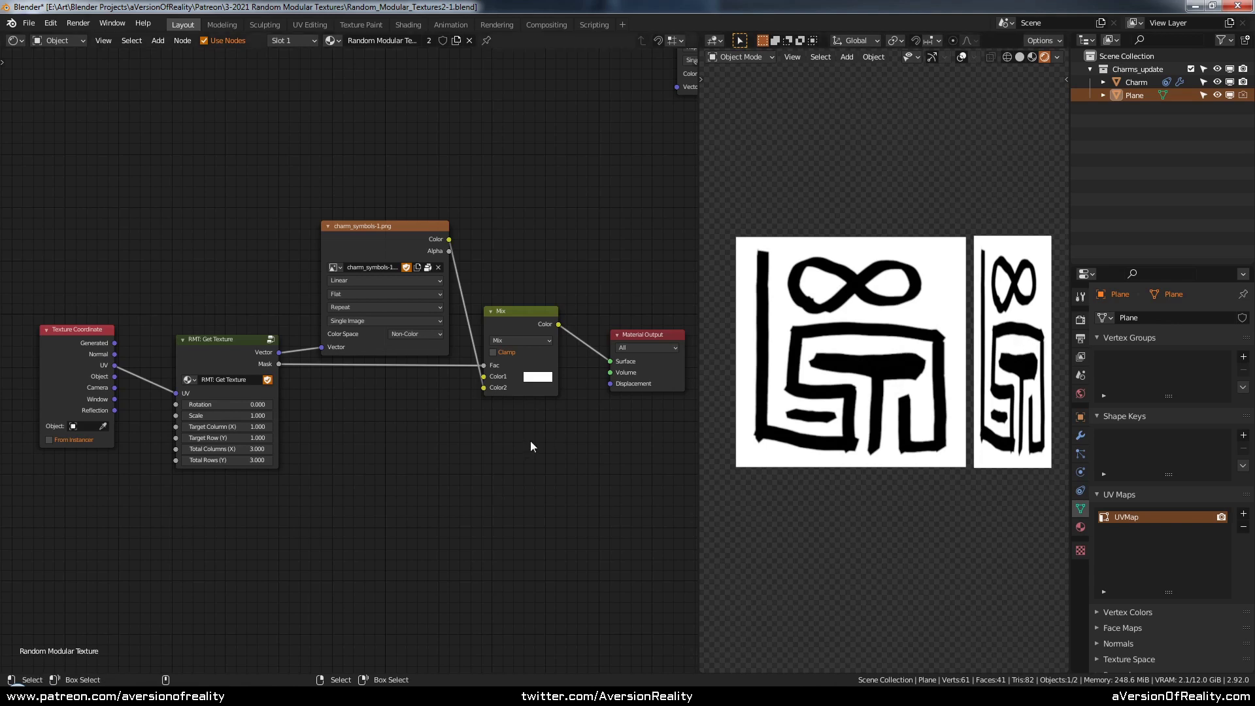
- Move the Texture Coordinate node farther away from RMT: Get Texture to make room between them
middle_drag(528, 441, 458, 429)
middle_drag(311, 388, 364, 389)
drag(75, 325, 55, 331)
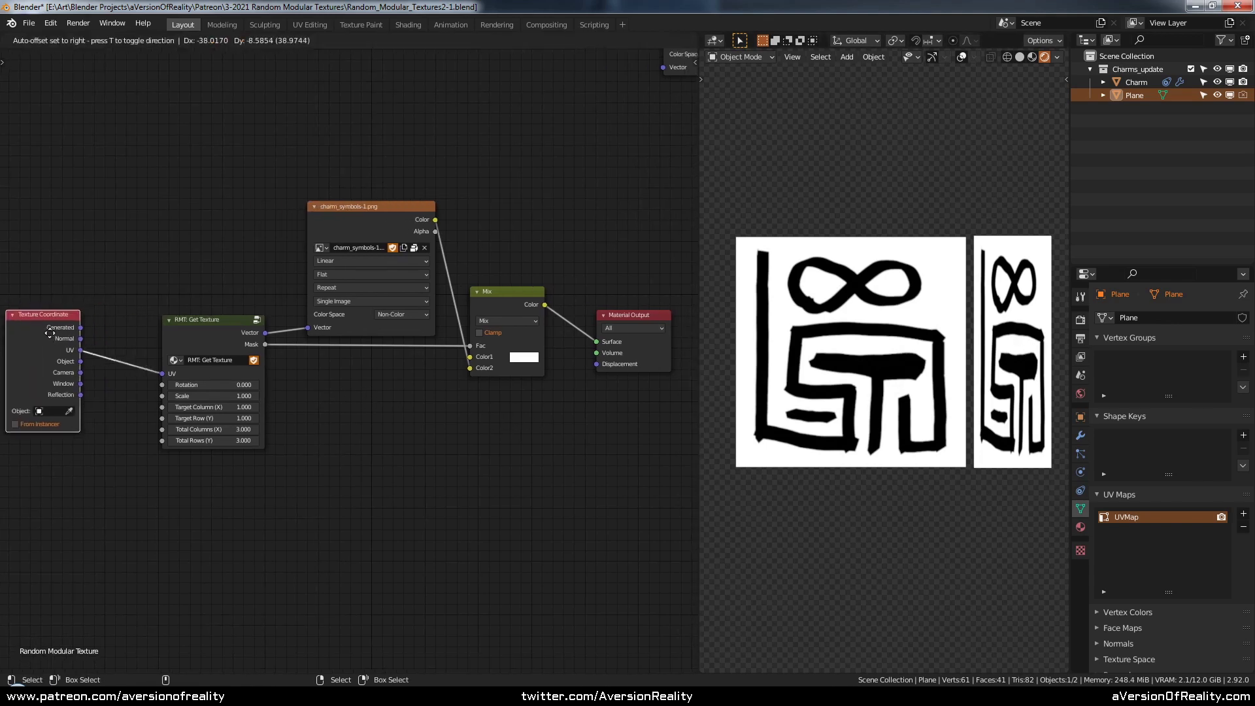
middle_drag(212, 335, 356, 330)
drag(189, 313, 58, 316)
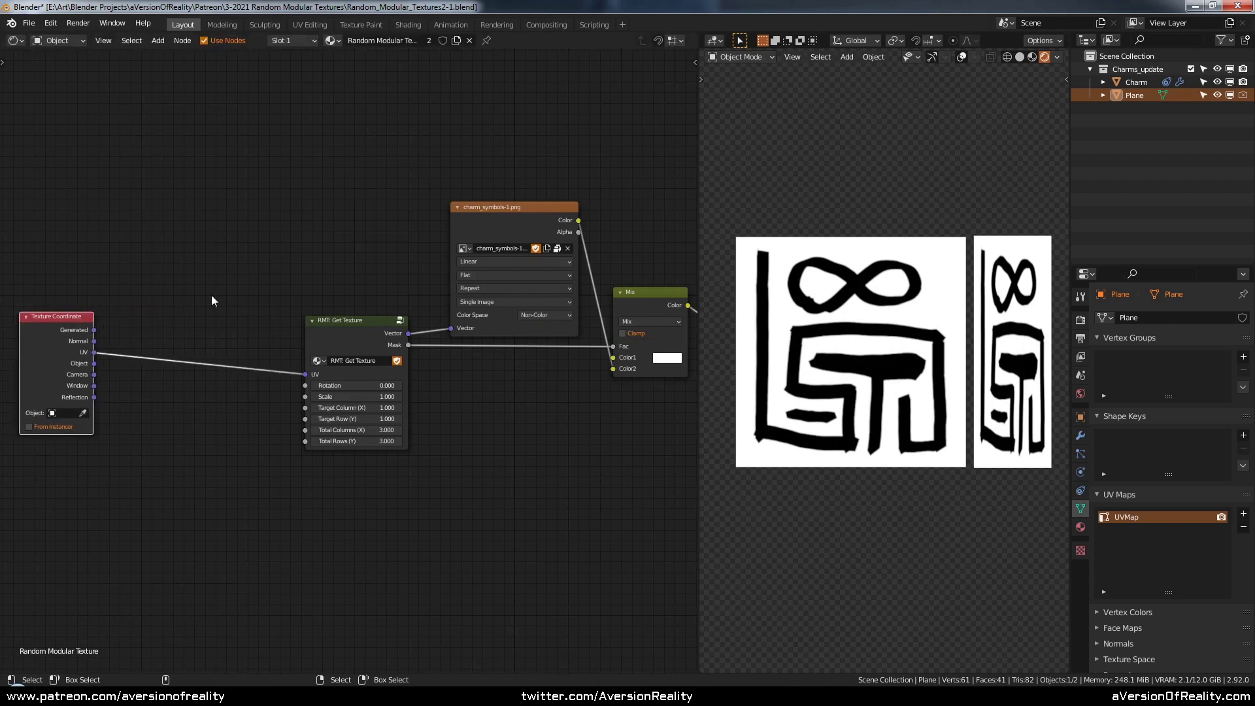
click(210, 295)
middle_drag(211, 296, 333, 291)
drag(204, 309, 106, 315)
click(353, 293)
middle_drag(353, 293, 269, 296)
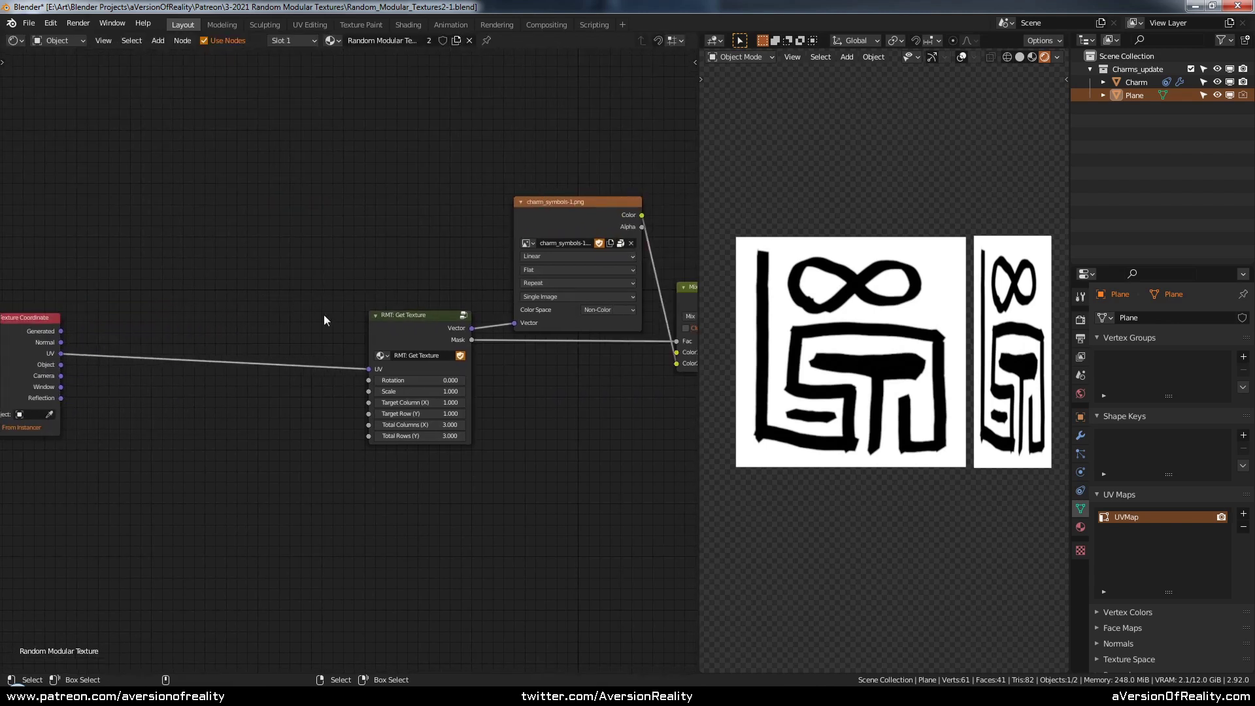
- Save the file and put the RMT: Get Texture node into a new node group
click(411, 332)
key(ctrl+s)
key(ctrl+g)
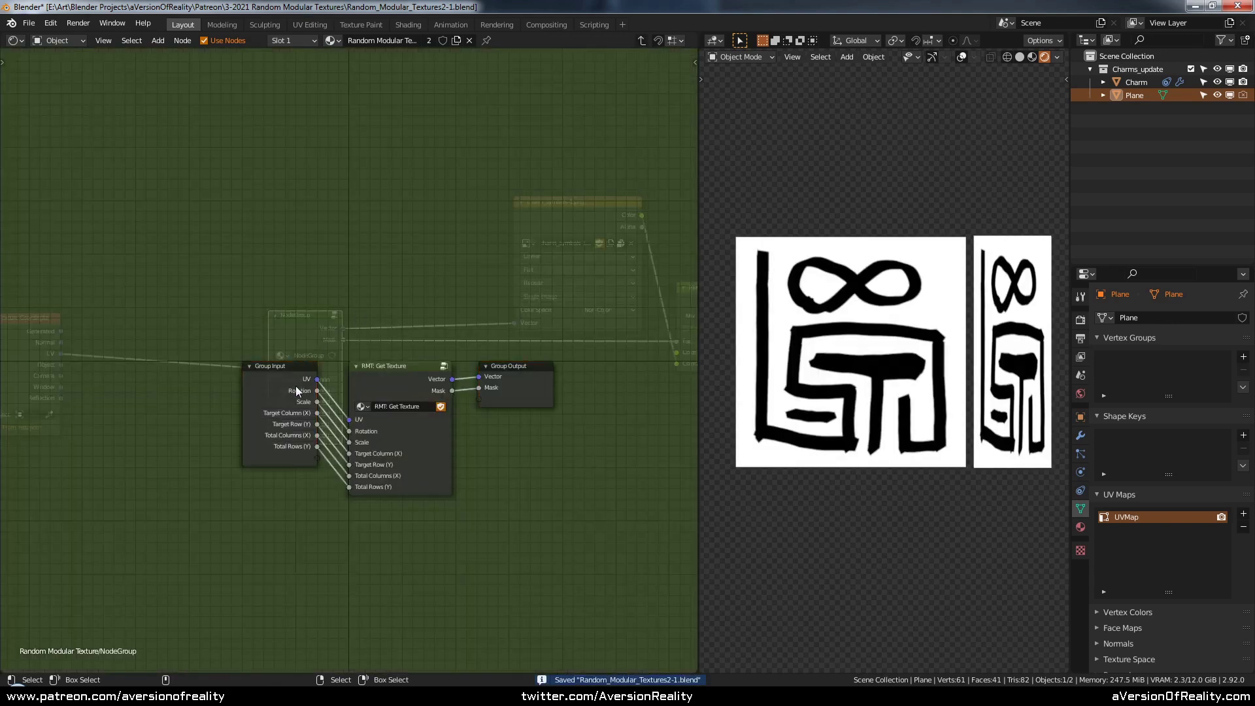
- Spread Group Input and Group Output apart and cut all links from Group Input to RMT: Get Texture
drag(296, 386, 67, 326)
drag(500, 385, 613, 345)
ctrl+right_drag(346, 346, 254, 486)
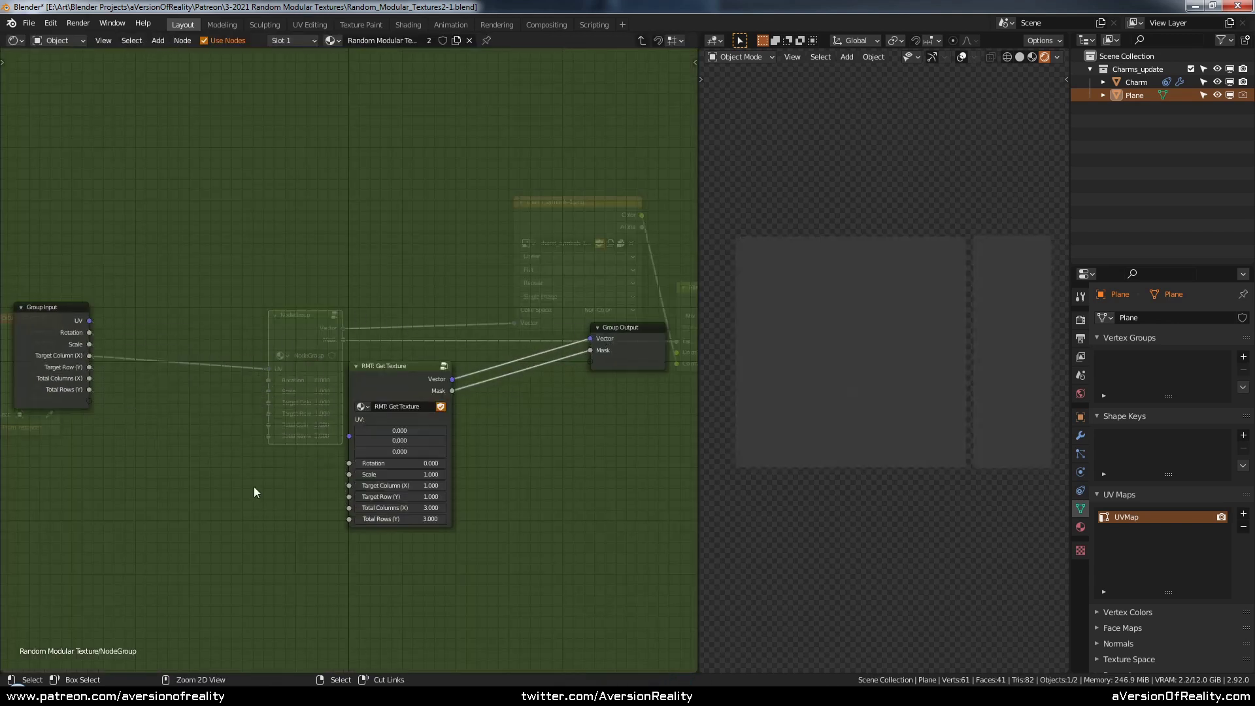
middle_drag(346, 294, 462, 270)
drag(201, 339, 75, 347)
- Inside the nested RMT: Get Texture group, hide the UV input's value and return to the parent group
key(n)
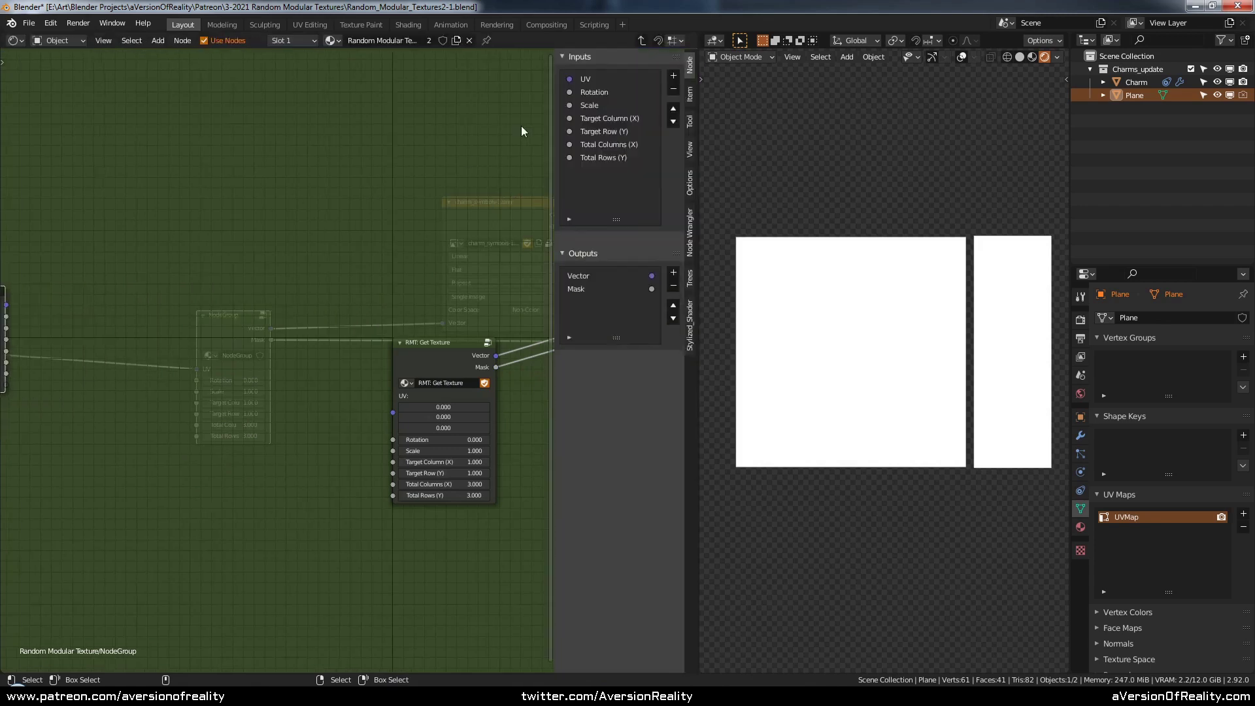
key(n)
click(503, 351)
key(Tab)
key(n)
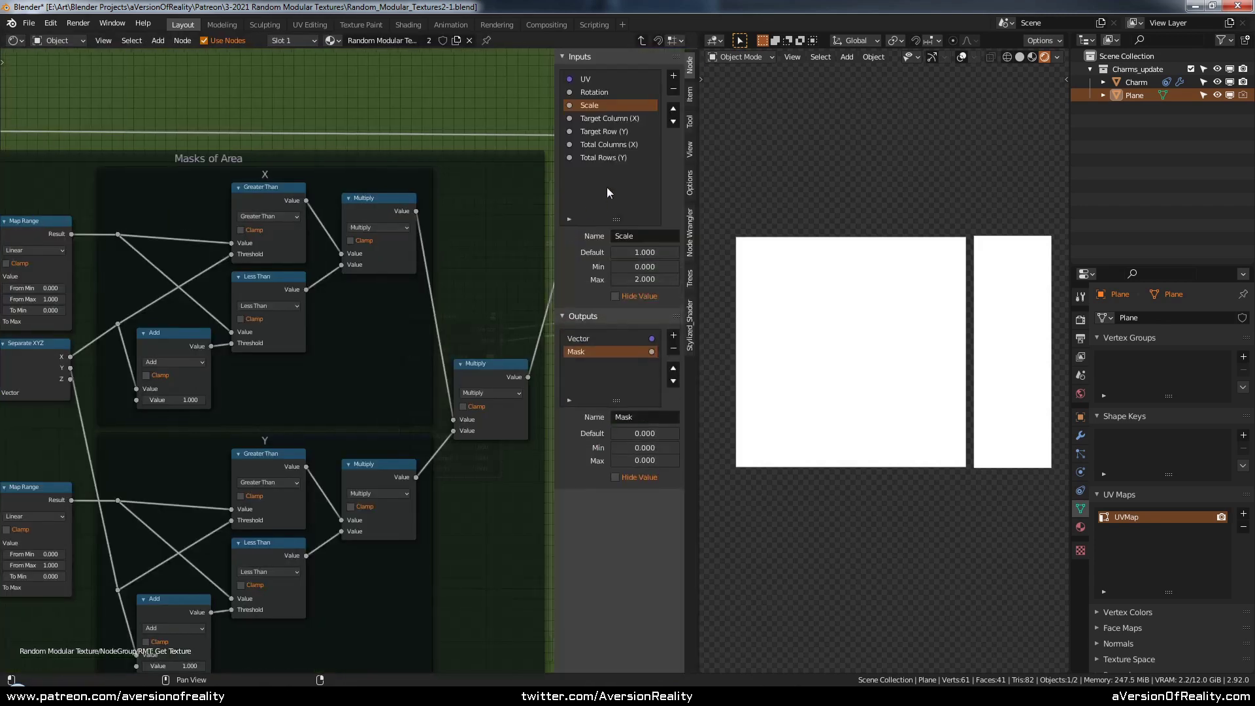
click(600, 79)
key(n)
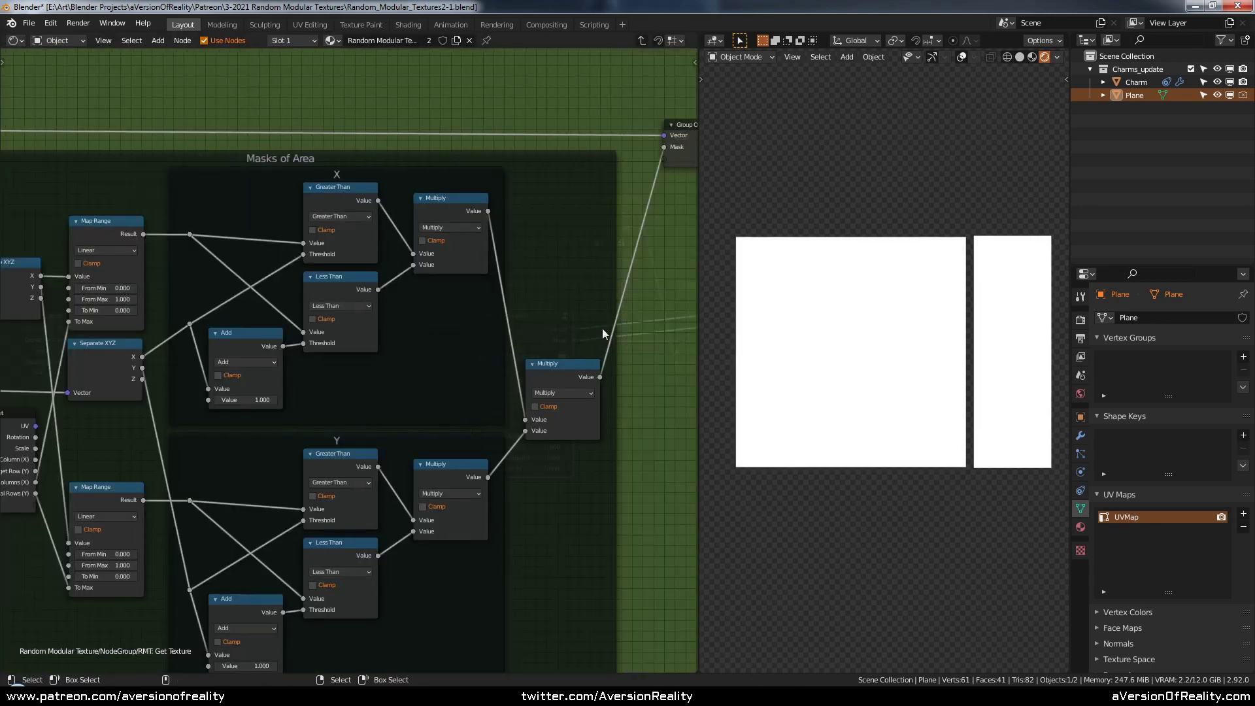
key(n)
key(n)
key(Tab)
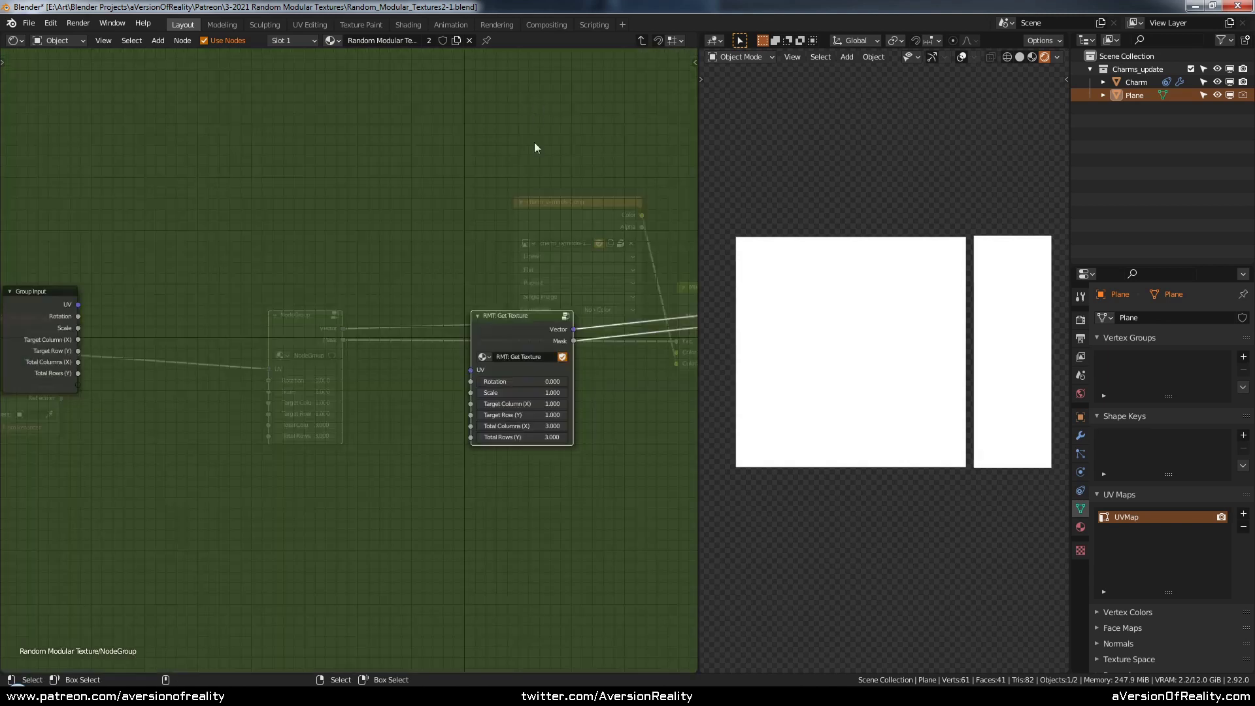
- Reposition RMT: Get Texture and move Group Input farther from it to free space for new nodes
key(g)
click(433, 154)
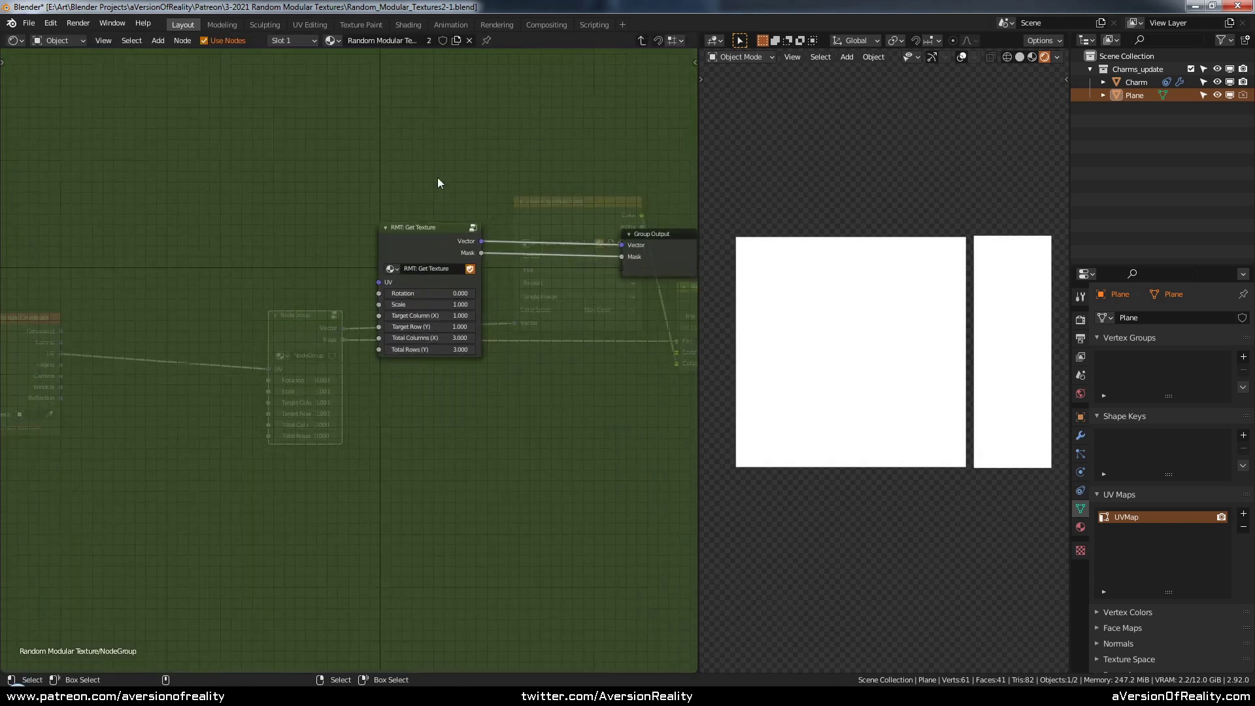
middle_drag(346, 165, 441, 221)
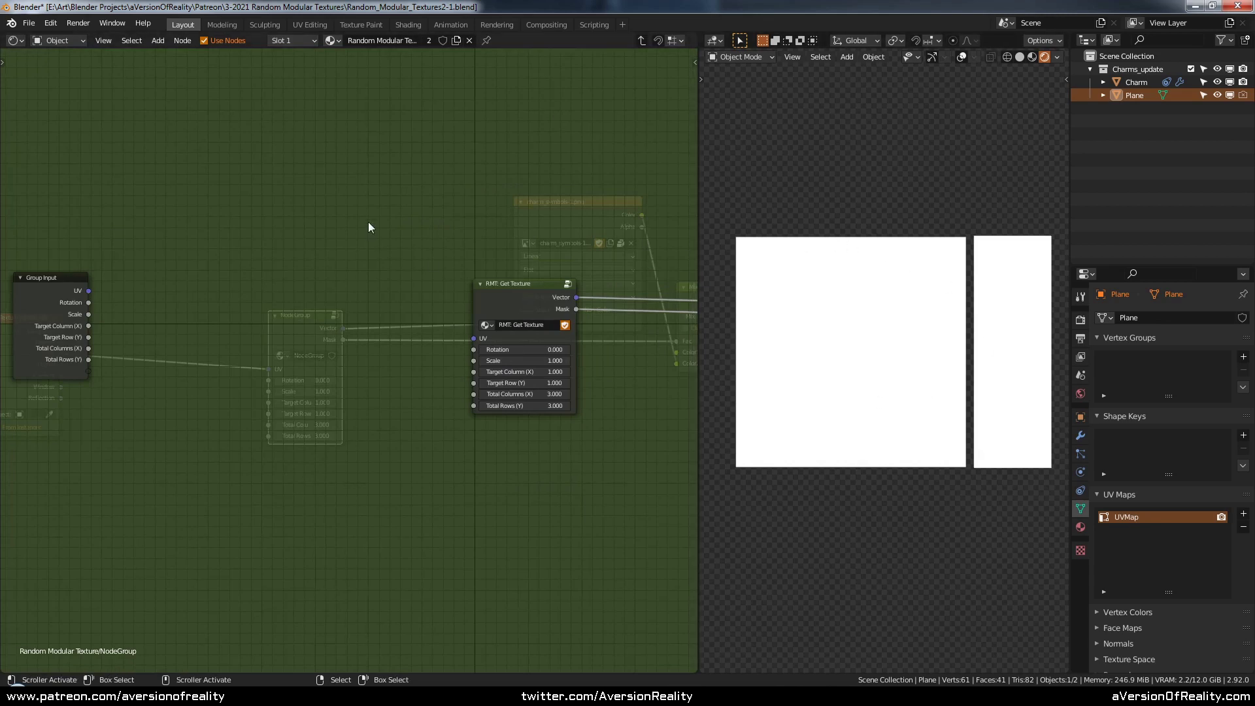
drag(67, 303, 51, 303)
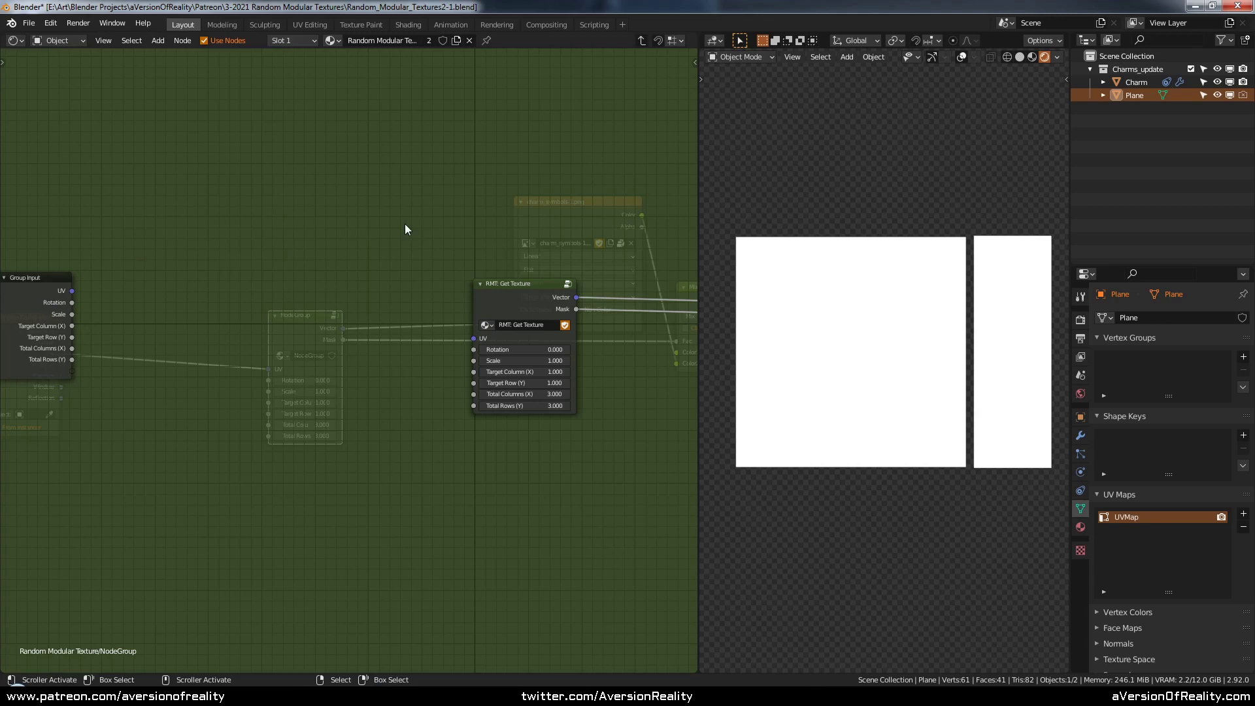
middle_drag(311, 204, 360, 231)
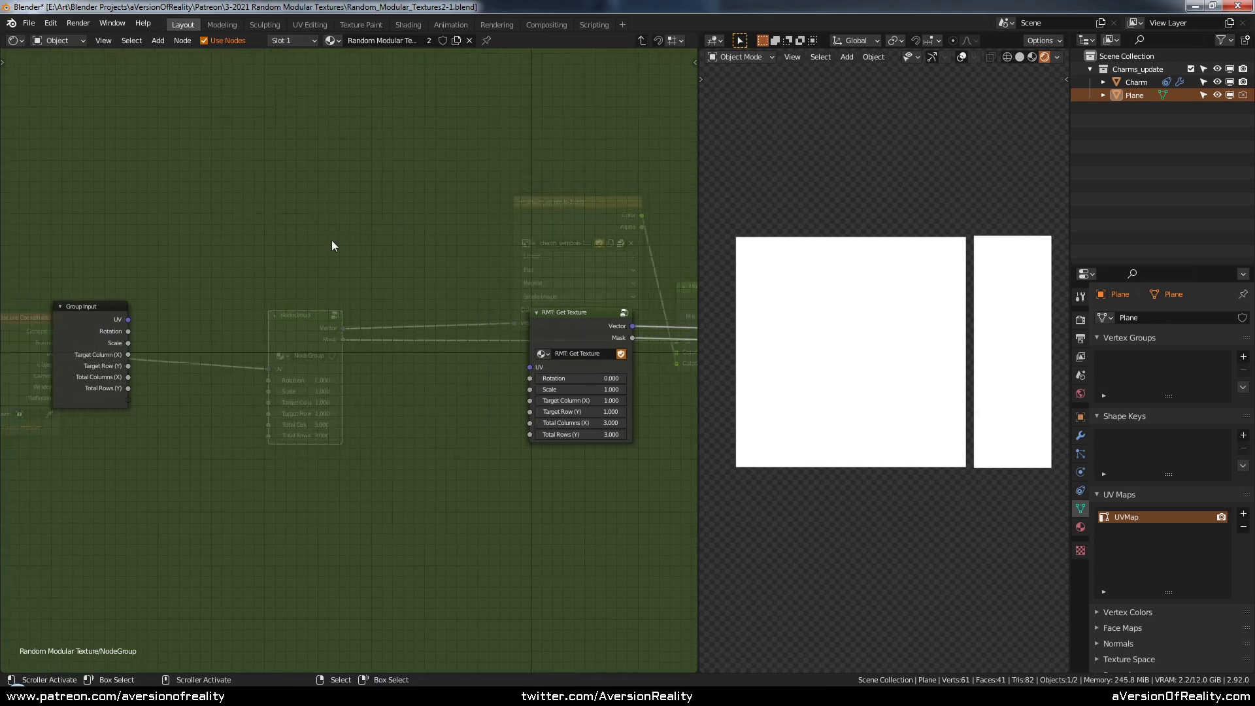
click(100, 334)
click(198, 310)
drag(99, 333, 52, 334)
- Add a Map Range node beside Group Input
scroll(223, 299, up, 1)
key(shift+a)
mouse_move(308, 314)
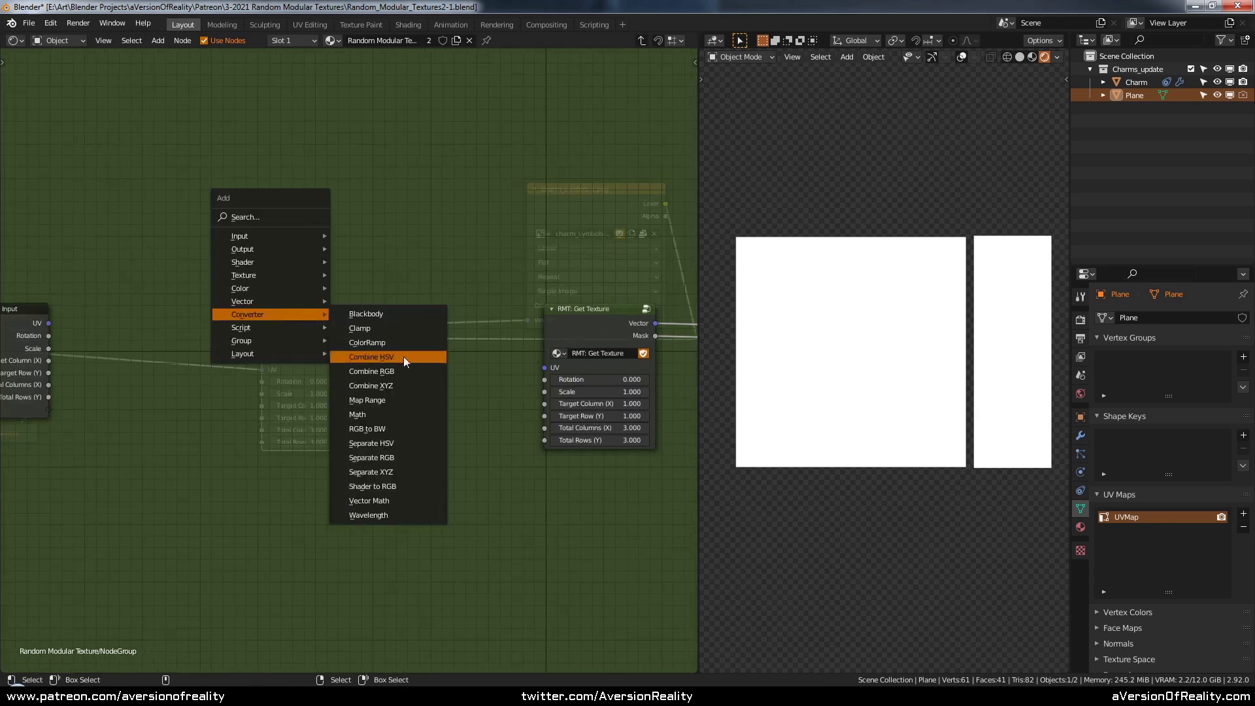
click(410, 406)
click(228, 325)
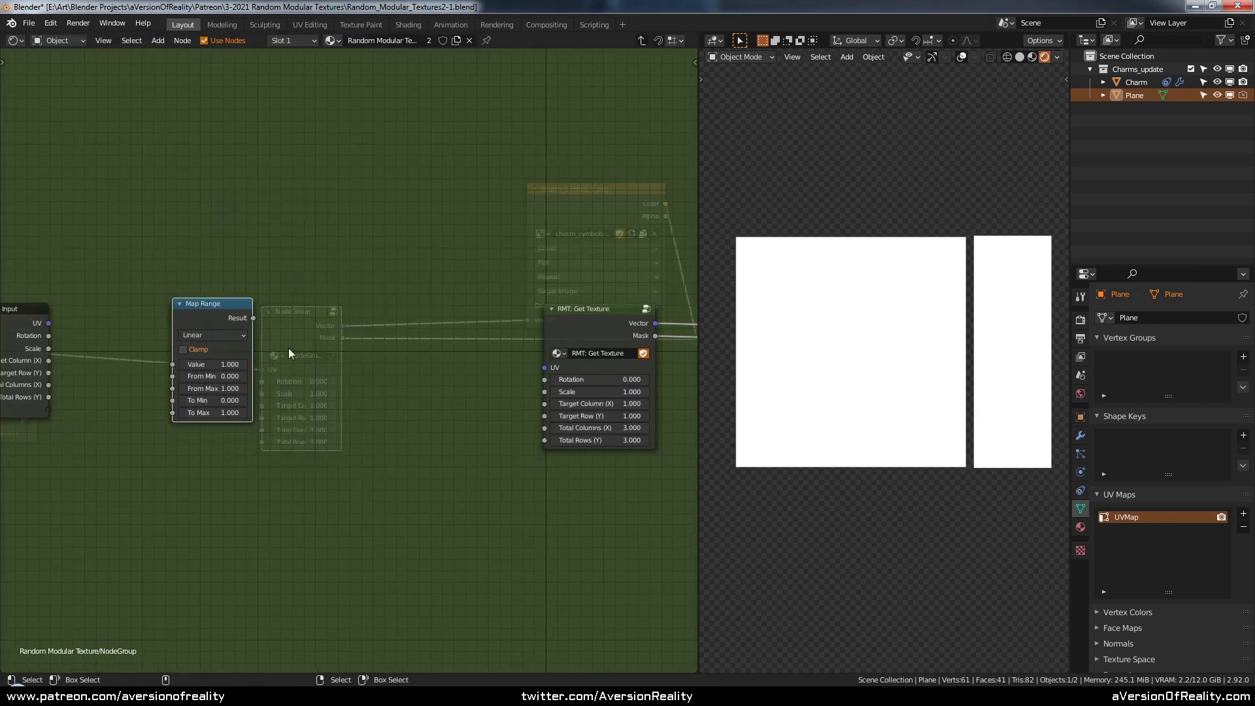
- Add a Math node after Map Range and set its operation to Greater Than
scroll(356, 356, up, 1)
key(shift+a)
mouse_move(365, 344)
click(451, 458)
click(290, 218)
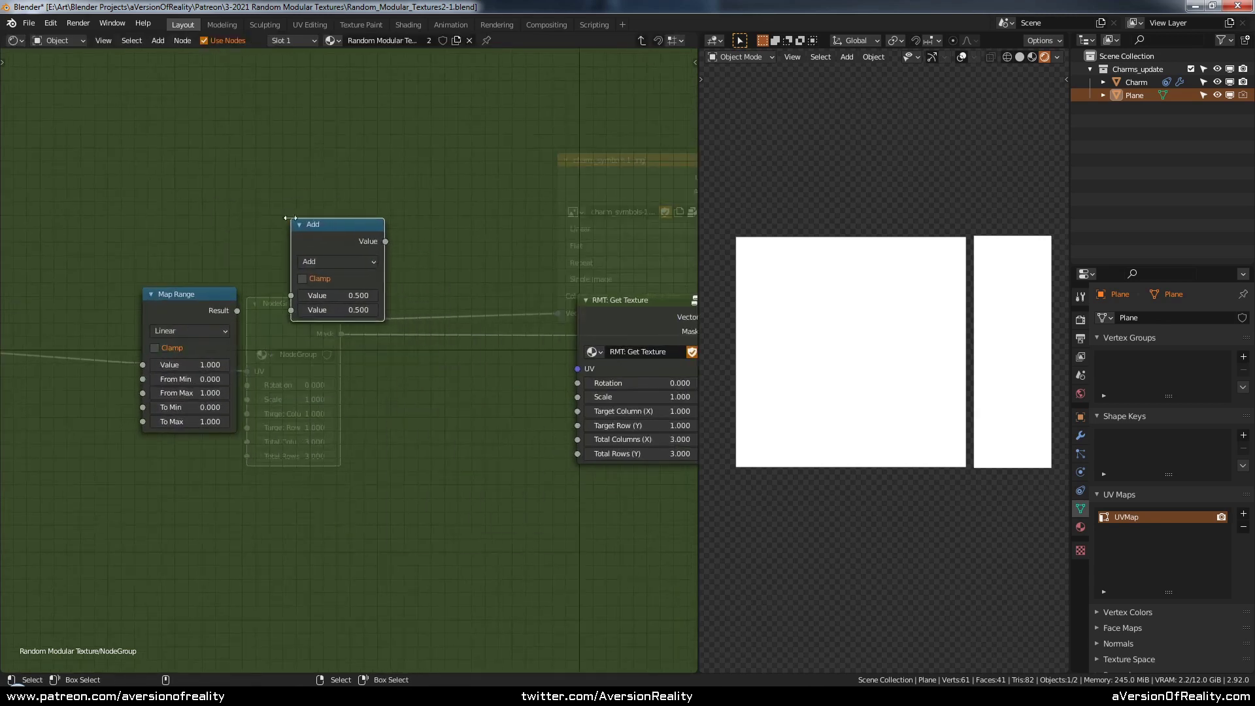
click(339, 261)
click(451, 341)
- Duplicate the Greater Than node below itself and set the copy's operation to Less Than
key(shift+d)
click(343, 369)
click(342, 390)
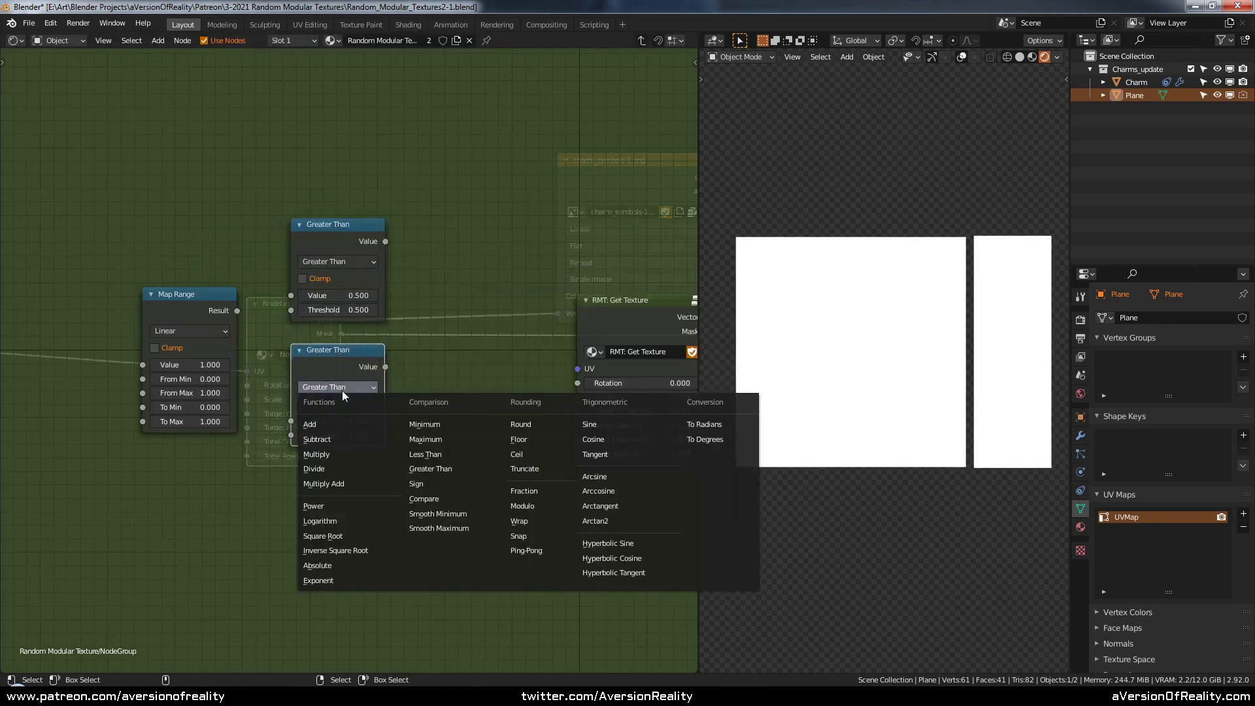
click(451, 454)
drag(328, 233, 329, 238)
- Move RMT: Get Texture upward, cut its links to Group Output, and place Group Output near the Math nodes
scroll(433, 250, down, 1)
drag(480, 321, 481, 213)
ctrl+right_drag(573, 226, 585, 271)
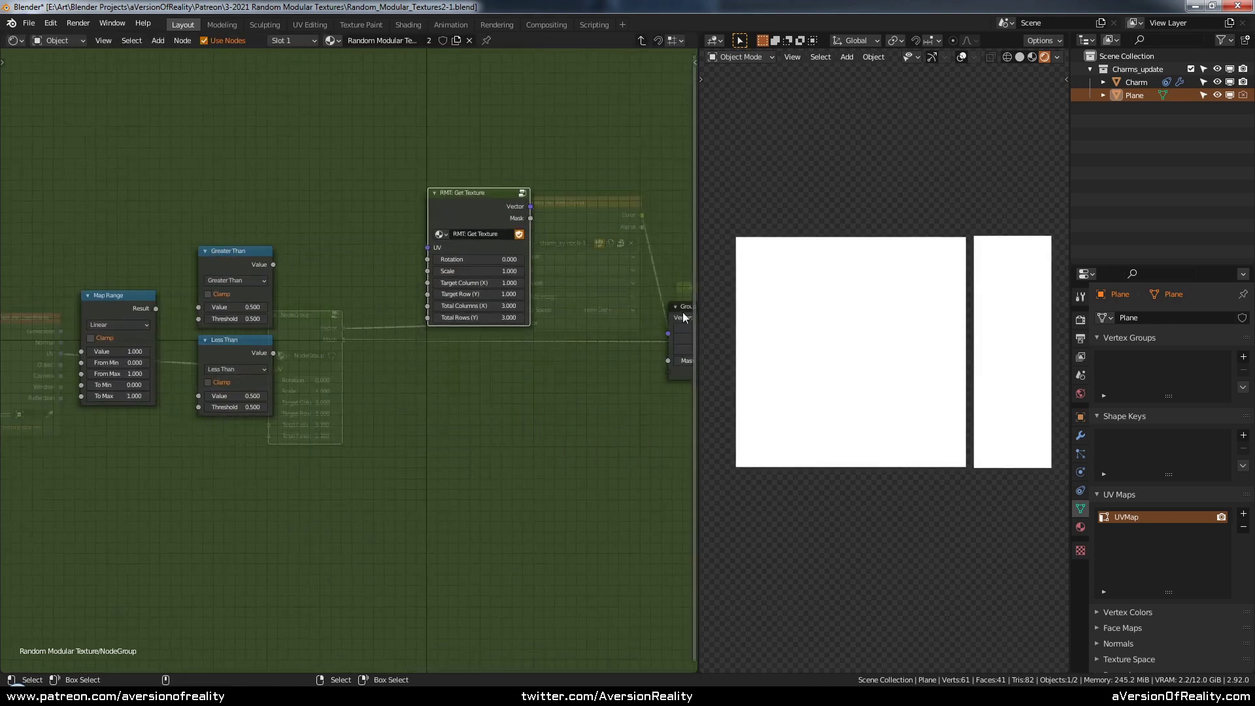
drag(683, 313, 404, 350)
- Leave the group and connect NodeGroup's Mask output directly to Material Output's Surface
key(Tab)
middle_drag(540, 344, 387, 331)
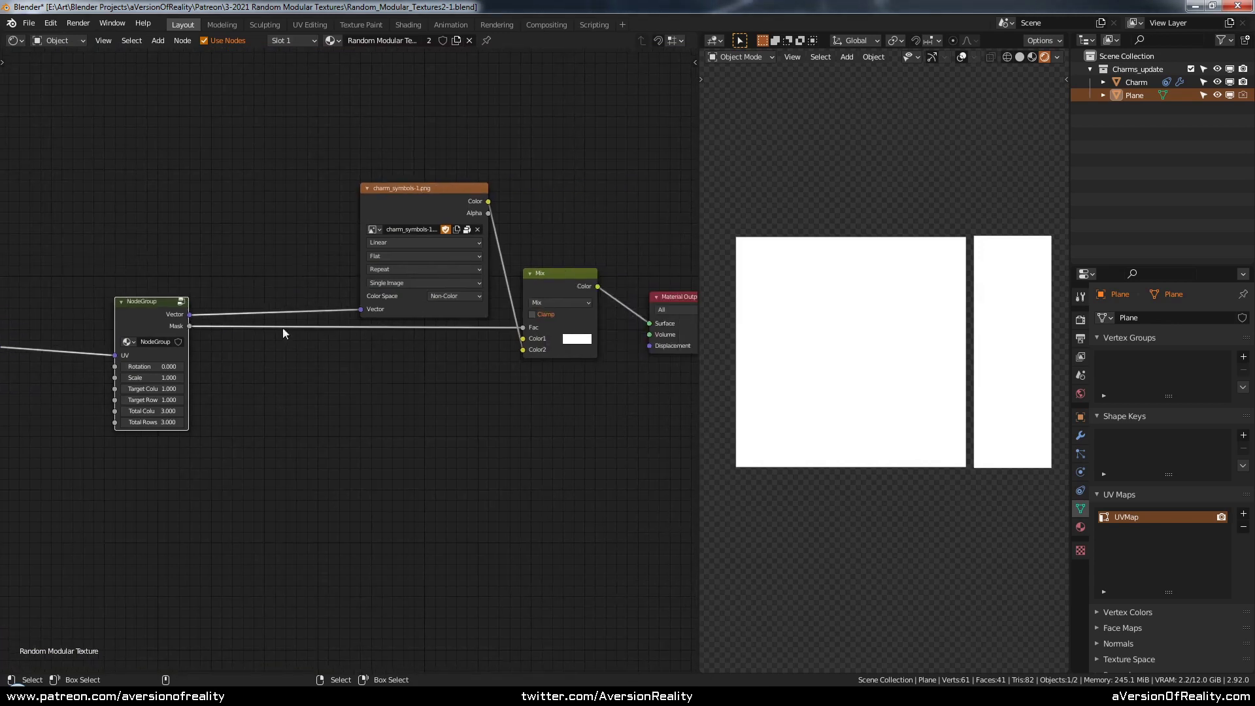
drag(189, 327, 387, 393)
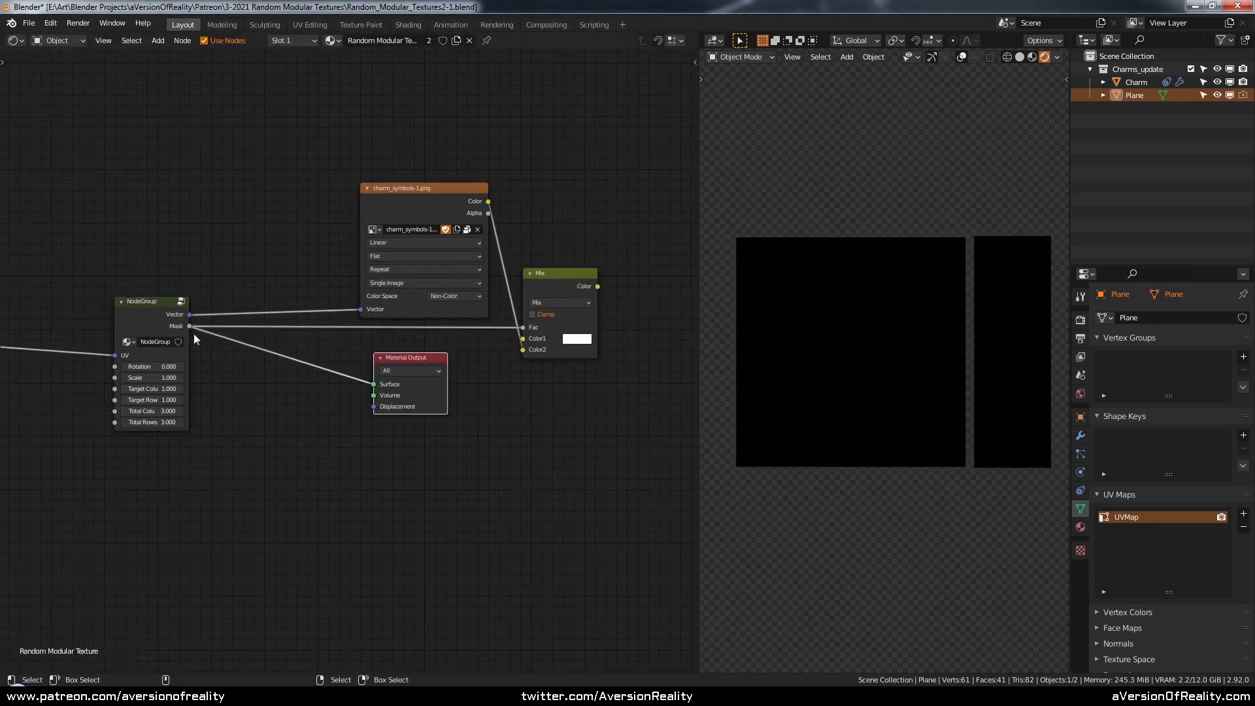
- Inside NodeGroup, add a Separate XYZ node between Group Input and Map Range and connect UV to its Vector
key(Tab)
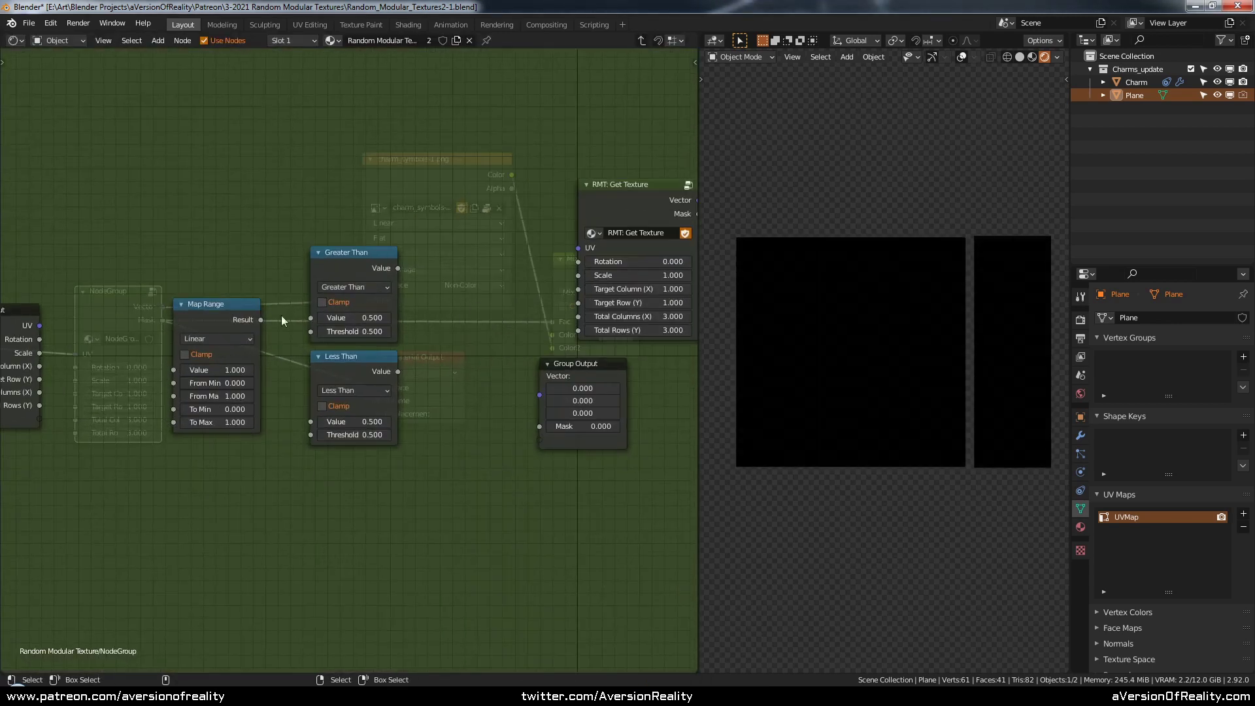
middle_drag(172, 292, 383, 268)
drag(265, 303, 136, 300)
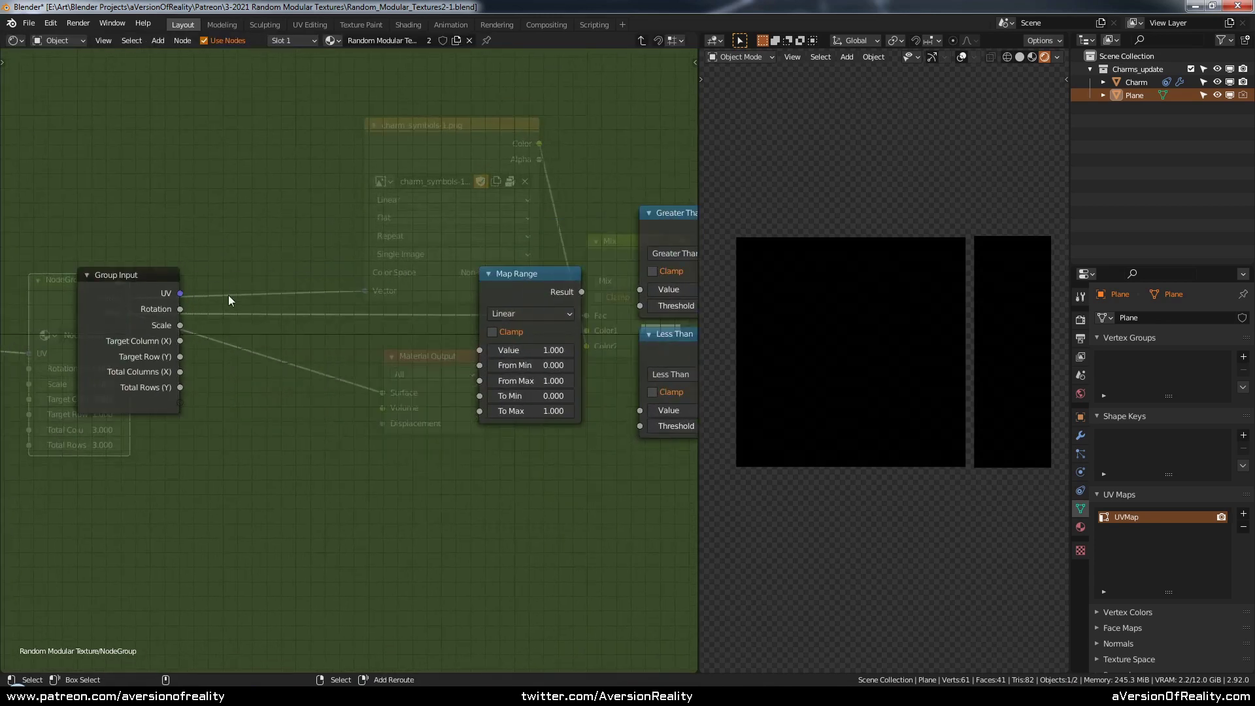
key(shift+a)
click(293, 453)
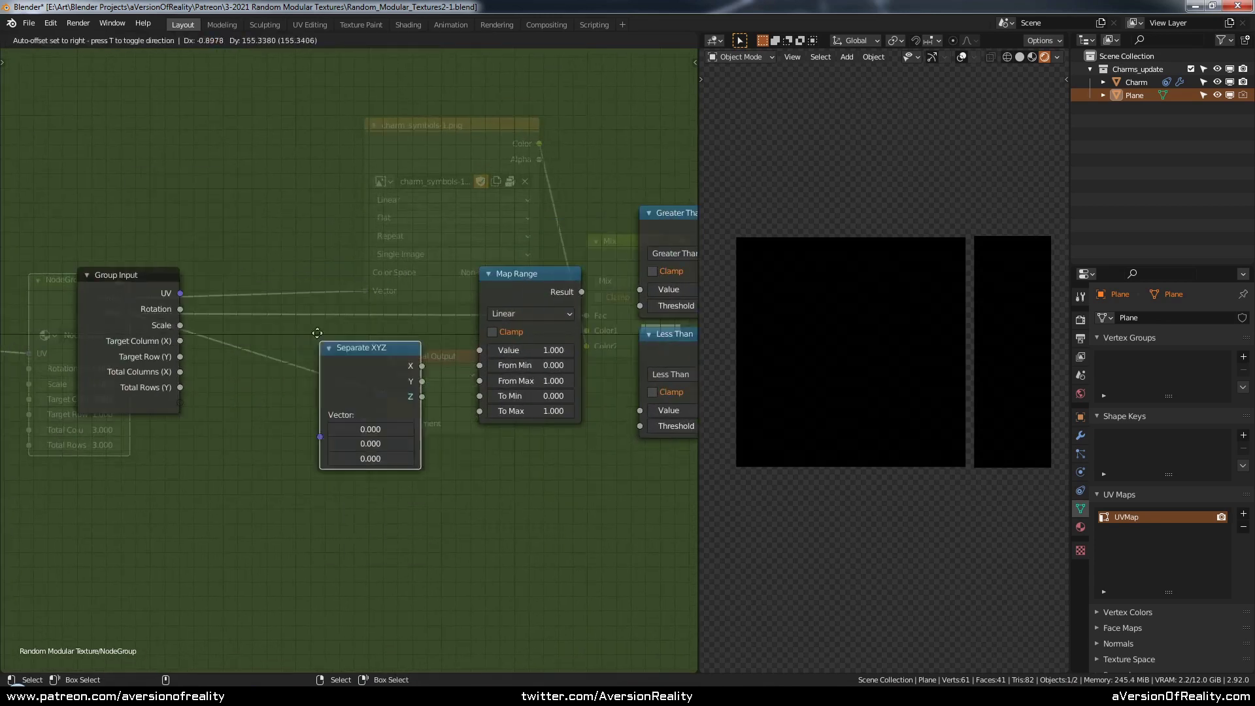
click(307, 408)
drag(180, 293, 307, 393)
drag(362, 325, 322, 324)
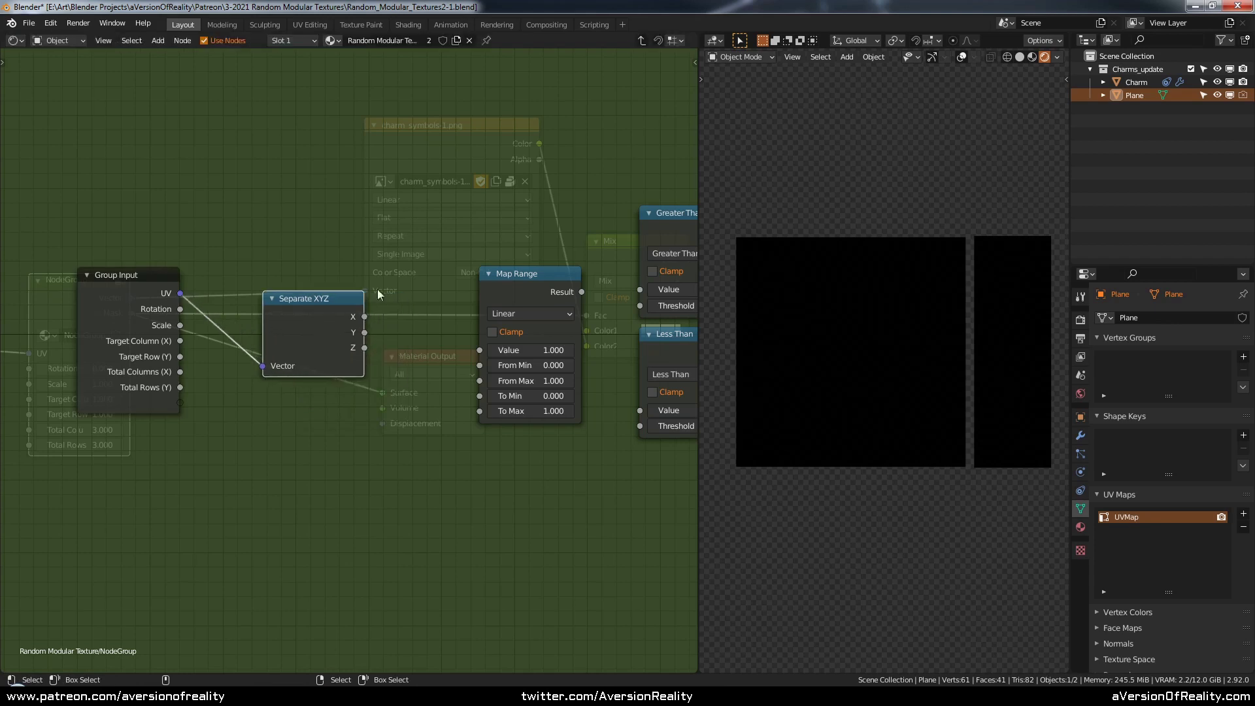
- Connect Separate XYZ's Y output to Group Output's Mask to preview the vertical gradient
middle_drag(411, 283, 247, 273)
drag(200, 321, 312, 339)
key(Home)
middle_drag(345, 293, 456, 308)
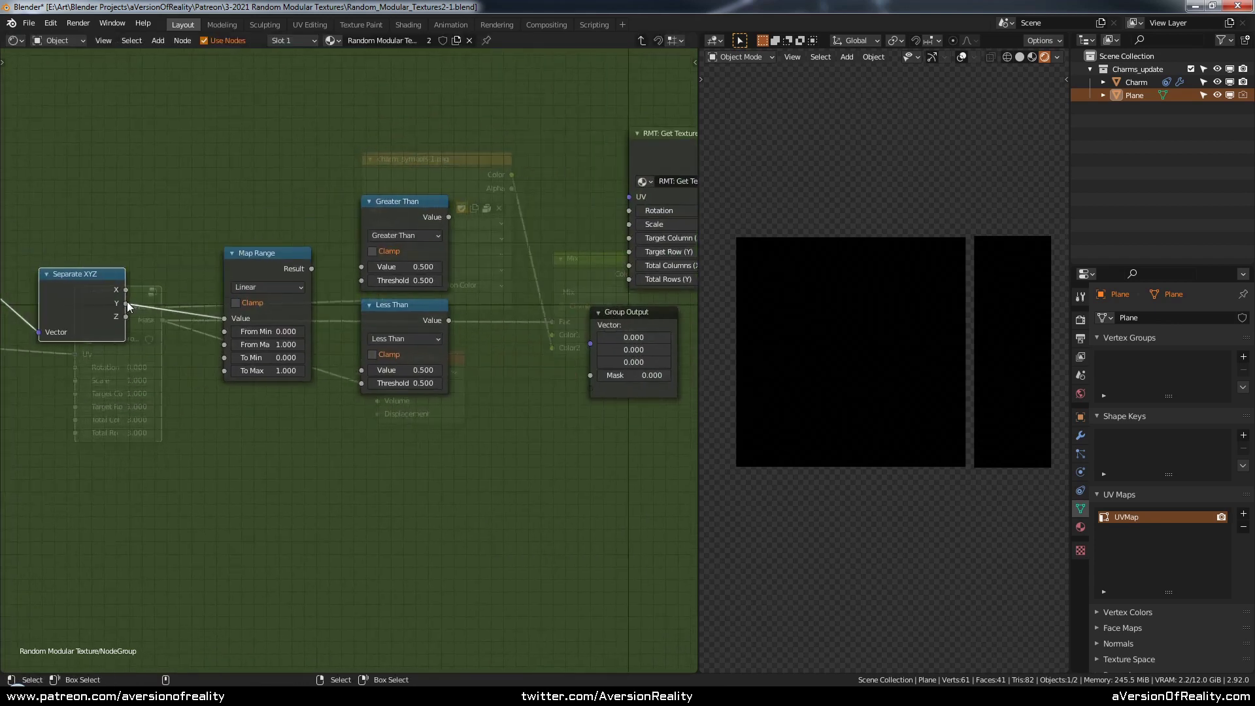
drag(125, 304, 591, 375)
drag(621, 316, 513, 298)
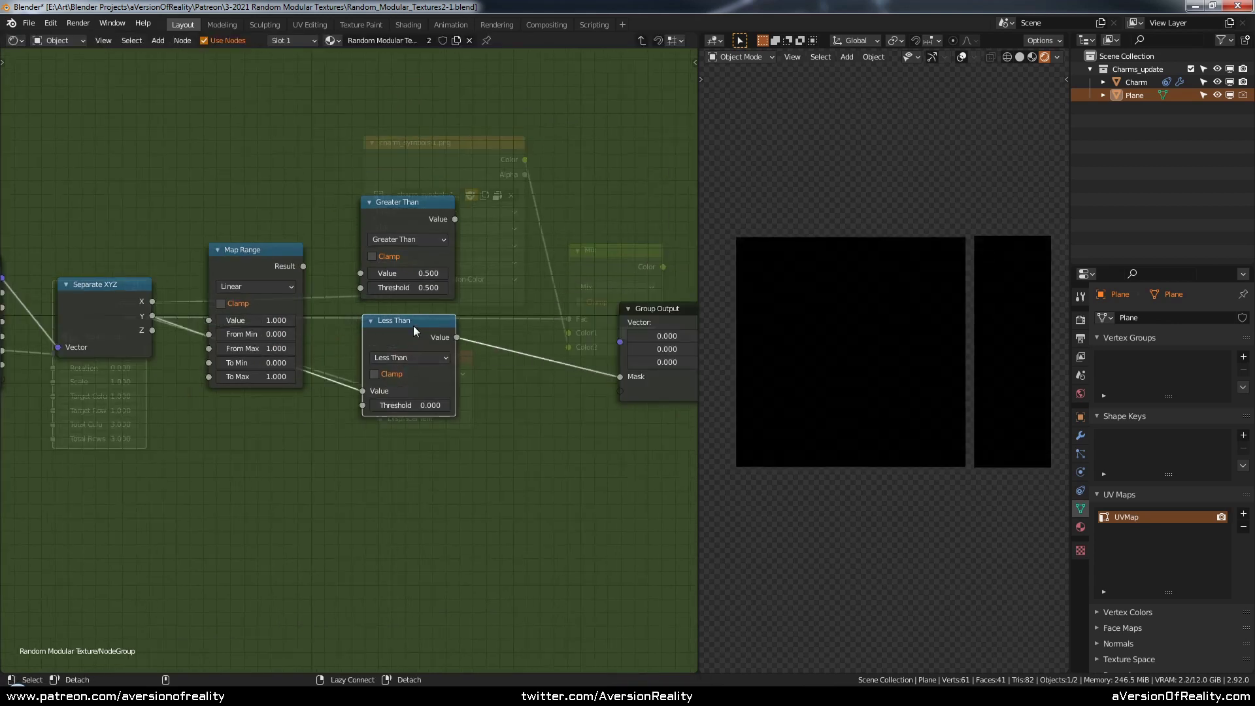
- Detach the Less Than node from the Y-to-Mask link and set its operation to Greater Than
drag(413, 326, 410, 389)
click(410, 421)
click(487, 502)
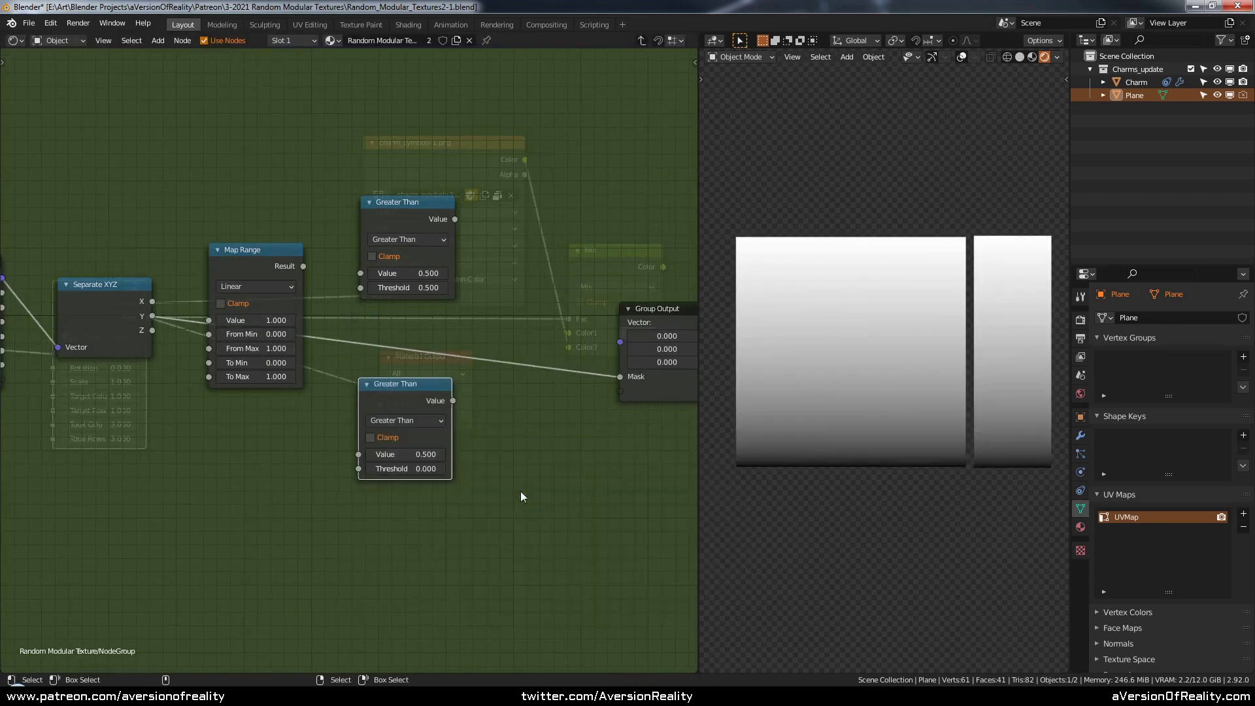
drag(405, 432, 406, 421)
- Route Separate XYZ's Y through Map Range to Mask, and set Map Range to Stepped Linear with 2 steps
drag(152, 317, 208, 320)
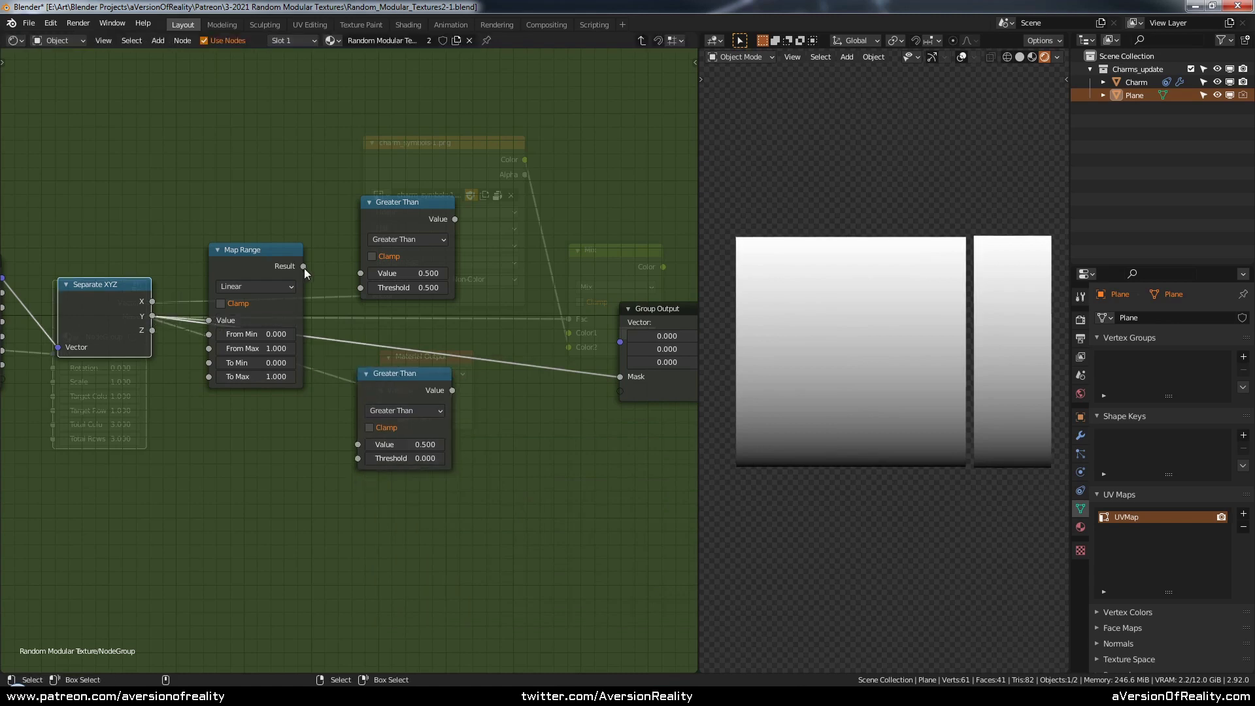
drag(304, 267, 620, 376)
click(282, 295)
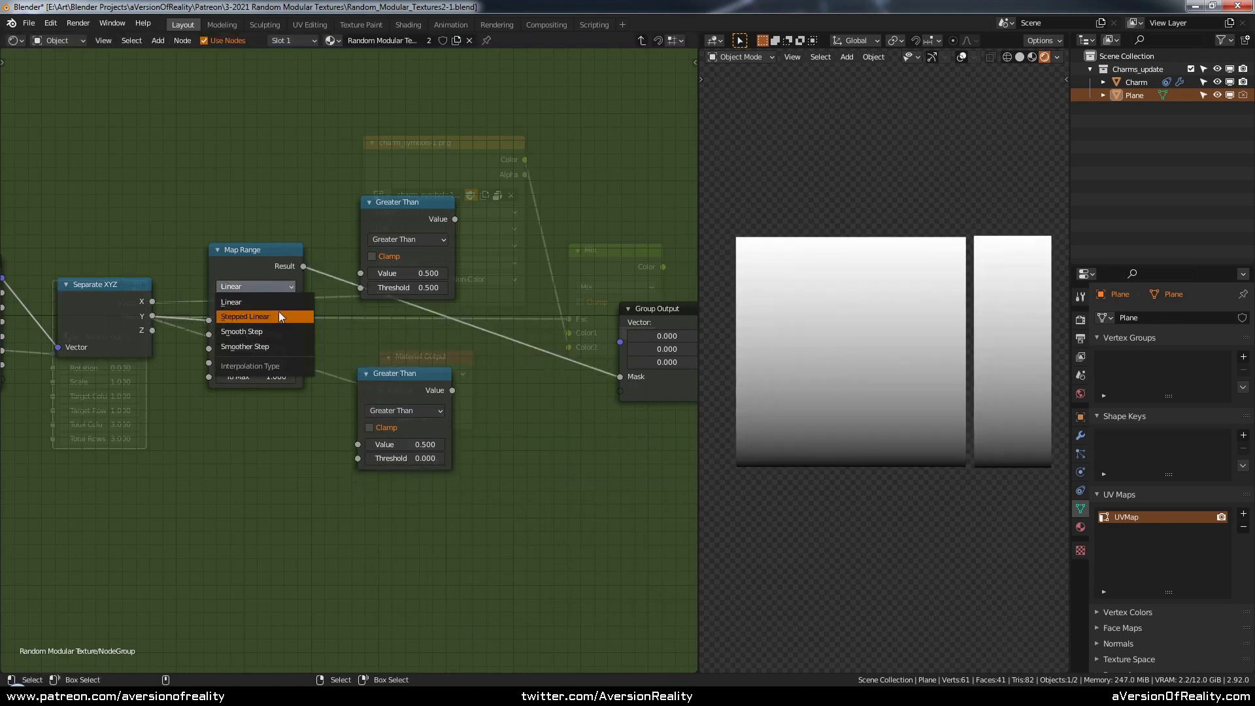
click(278, 311)
click(268, 391)
text(2)
key(Return)
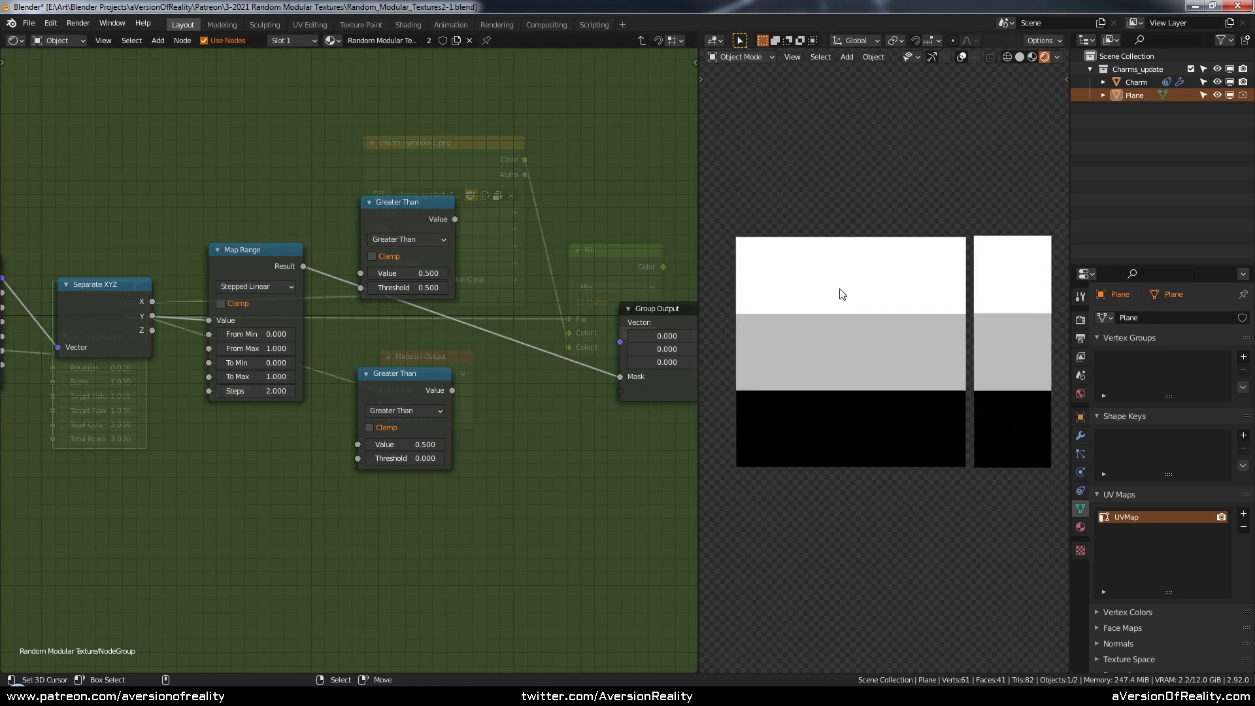
- Connect Map Range's Result to both Greater Than nodes' Value inputs and the upper node's output to Mask
drag(409, 202, 411, 178)
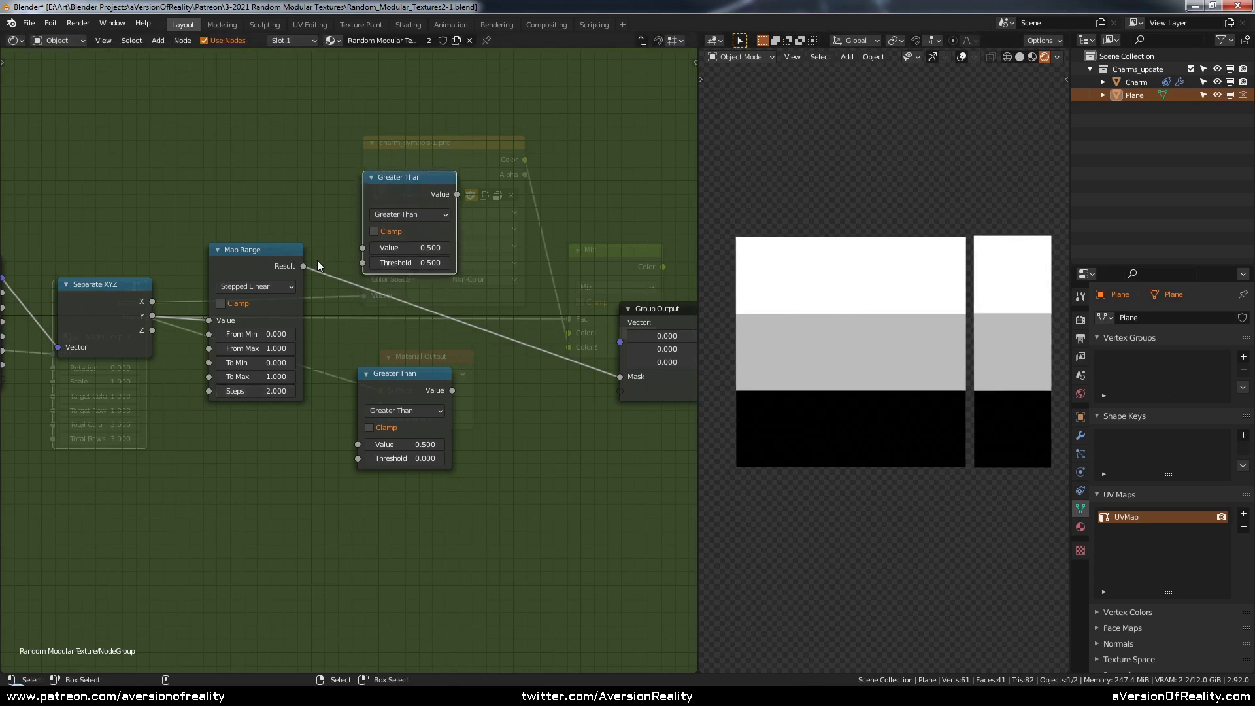
drag(303, 266, 367, 246)
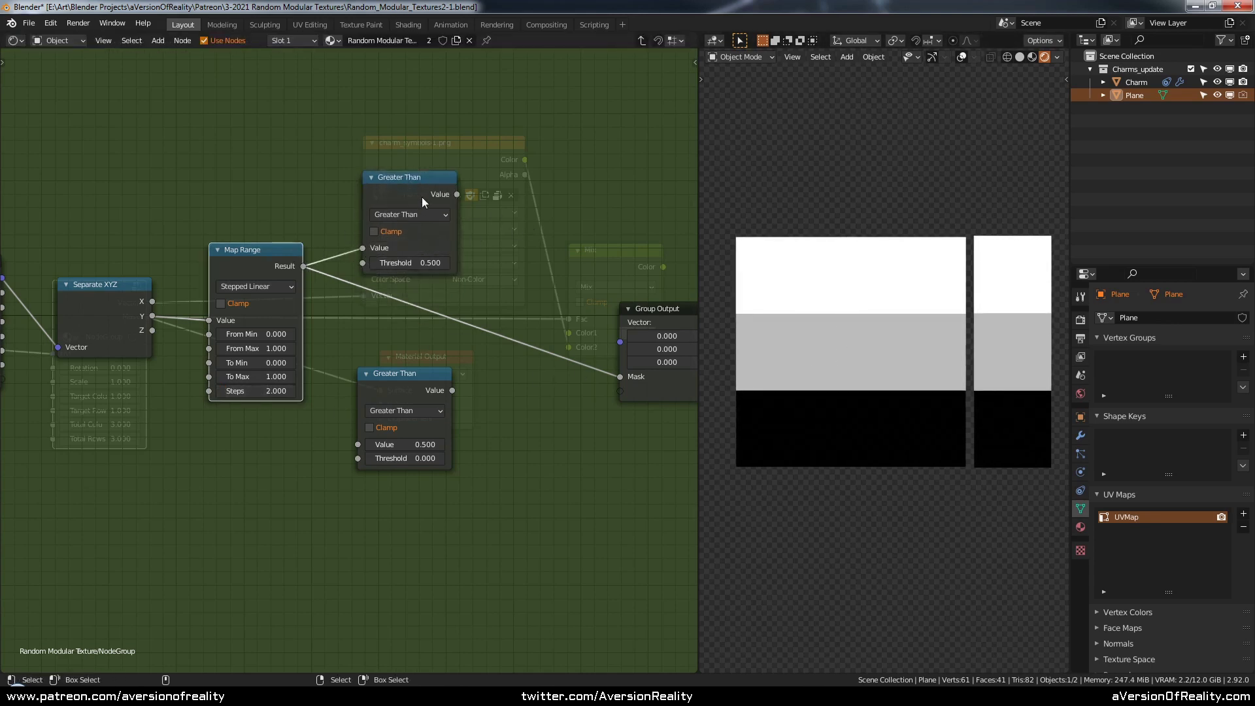
drag(457, 194, 619, 377)
drag(396, 389, 398, 336)
drag(304, 266, 359, 389)
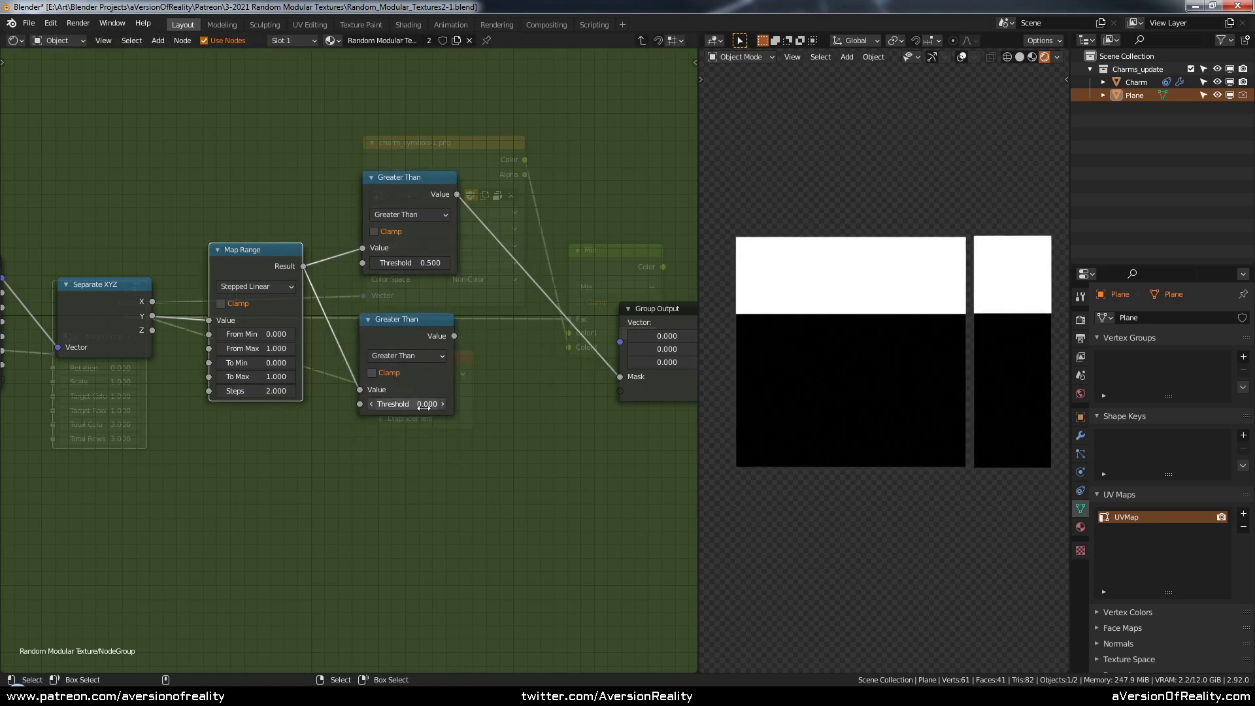
- Connect the lower Greater Than node's Value to Group Output's Mask and shift Group Output slightly
drag(454, 336, 620, 377)
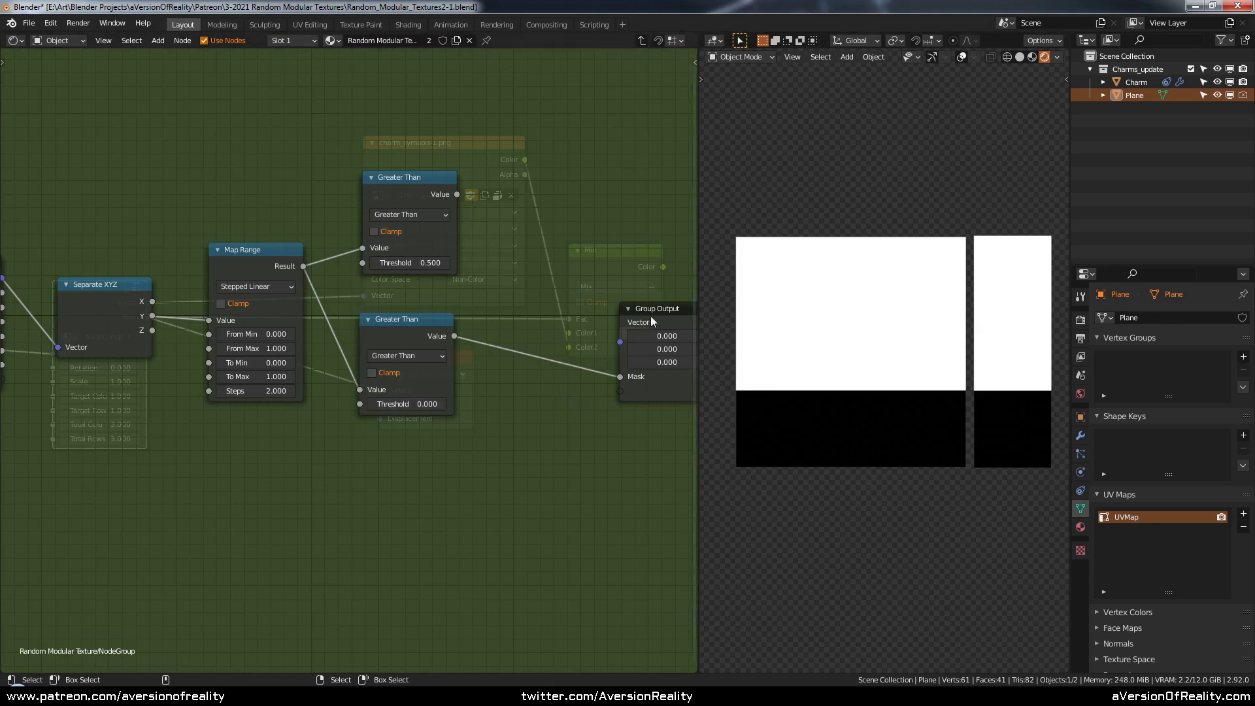
drag(651, 320, 581, 301)
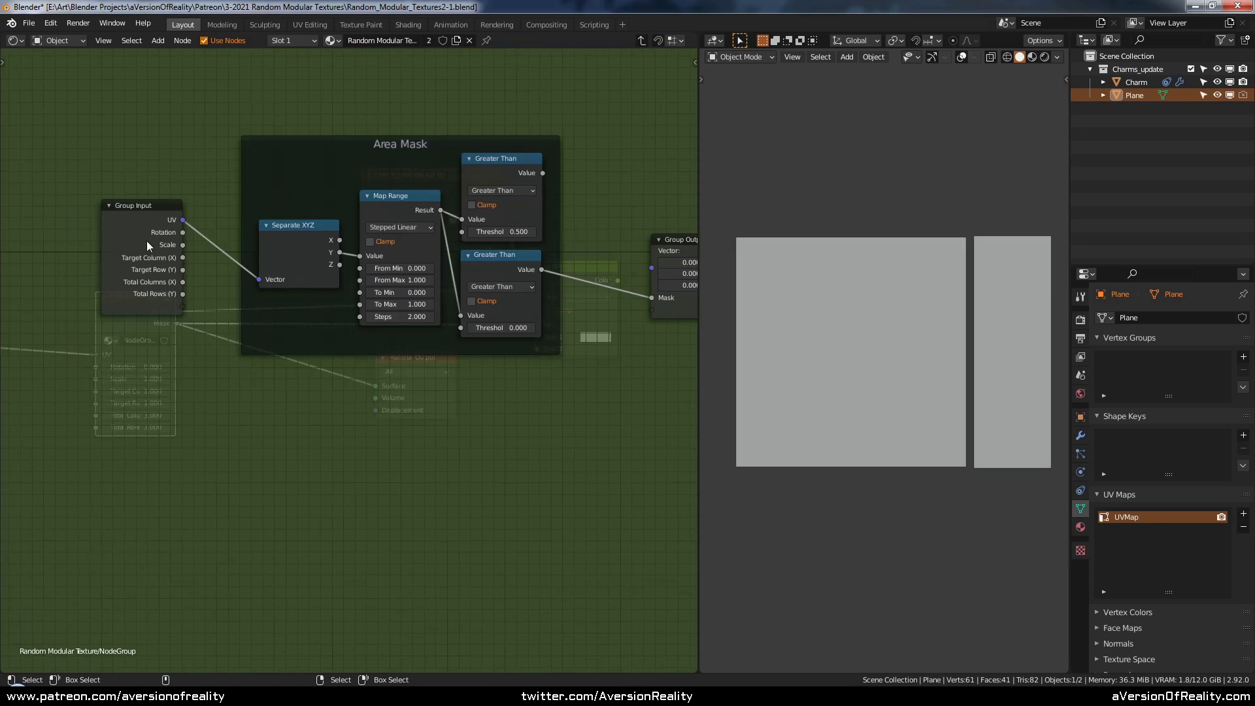
- Move Group Input below the Area Mask frame's level and Group Output farther down beside the frame
drag(147, 240, 125, 359)
middle_drag(691, 313, 520, 296)
drag(520, 296, 564, 345)
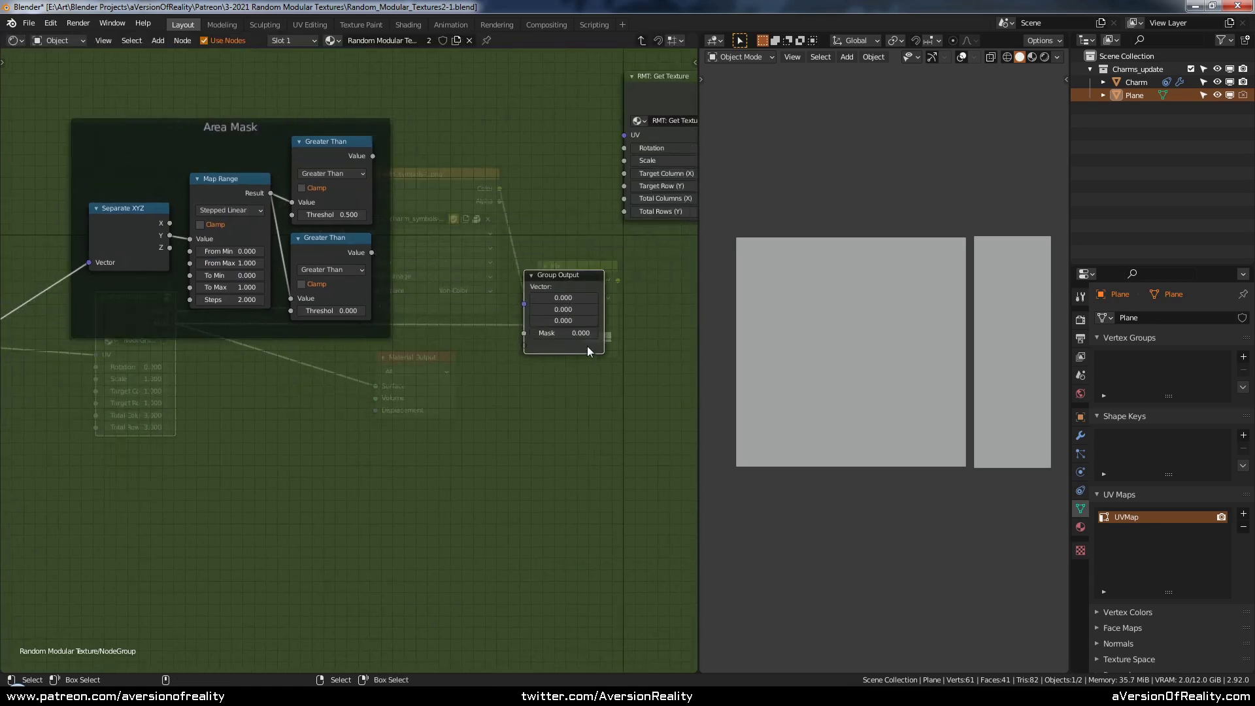
- Exit the group, connect charm_symbols-1.png's Color to Material Output's Surface, and reopen the group for editing
key(Tab)
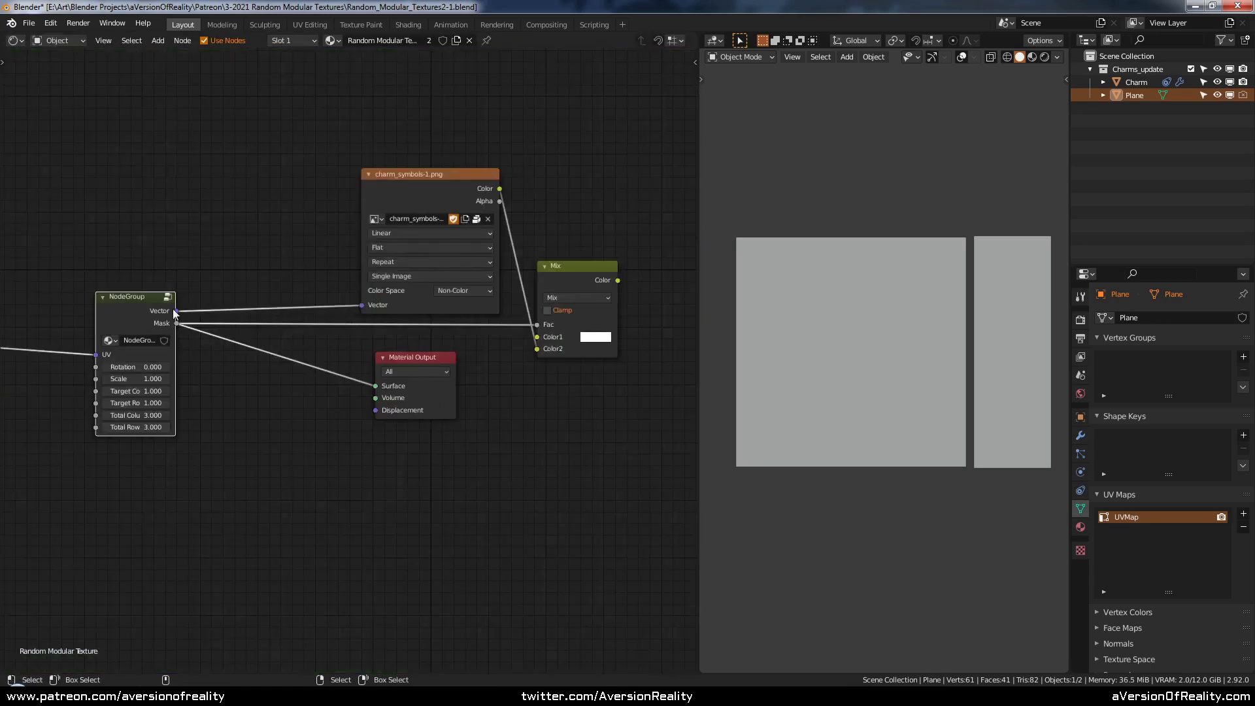
drag(500, 188, 370, 389)
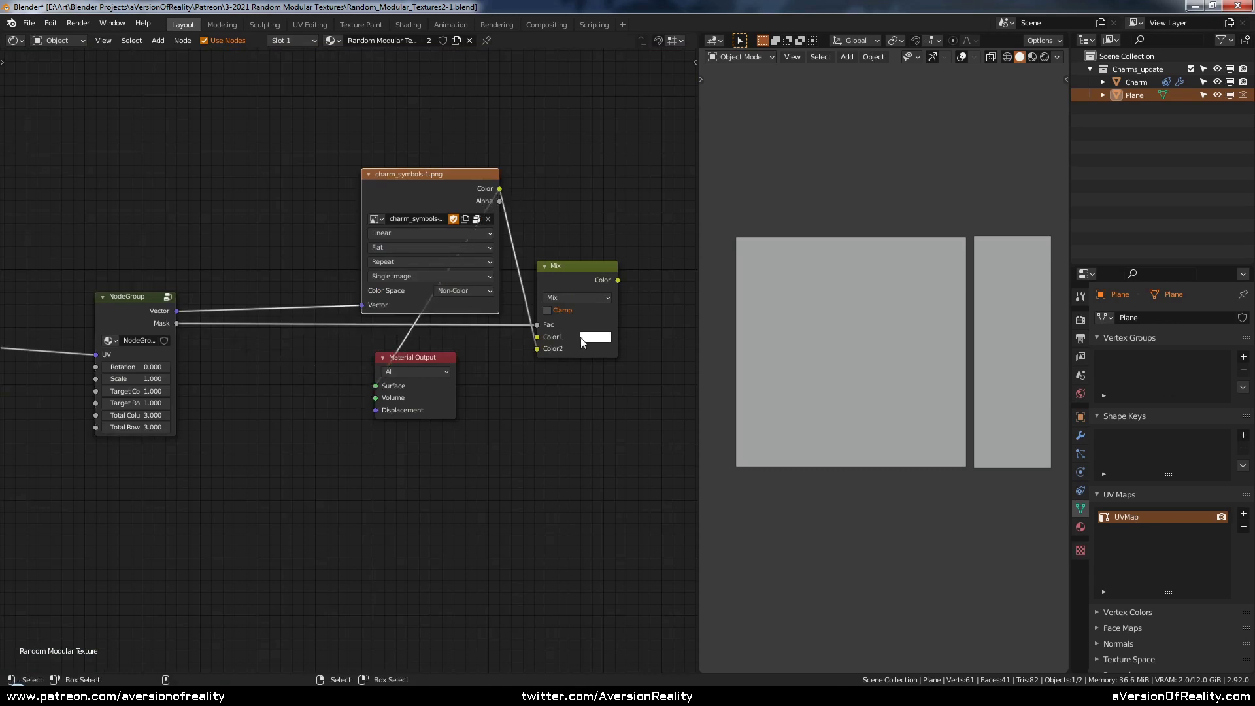
click(116, 316)
key(Tab)
- Add a second Separate XYZ node below the Area Mask frame and connect Group Input's UV to its Vector
drag(528, 294, 478, 331)
middle_drag(305, 371, 479, 328)
click(478, 329)
middle_drag(331, 349, 287, 331)
key(shift+a)
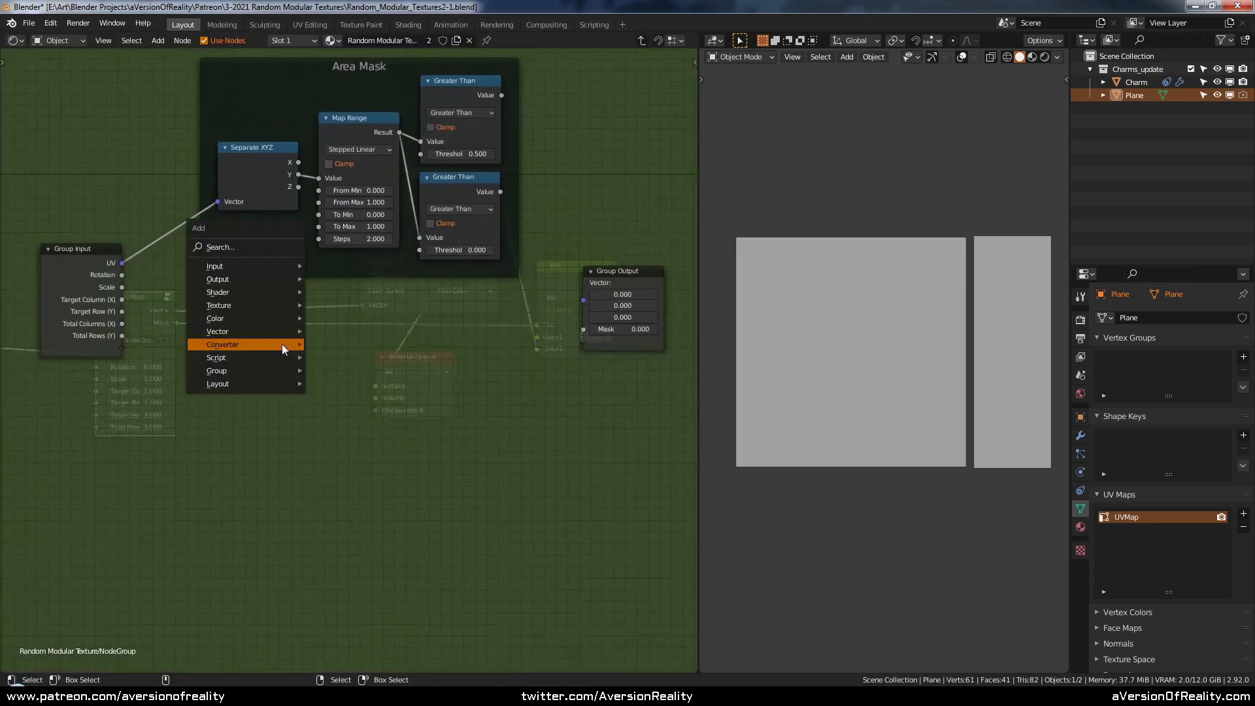
mouse_move(281, 344)
click(378, 501)
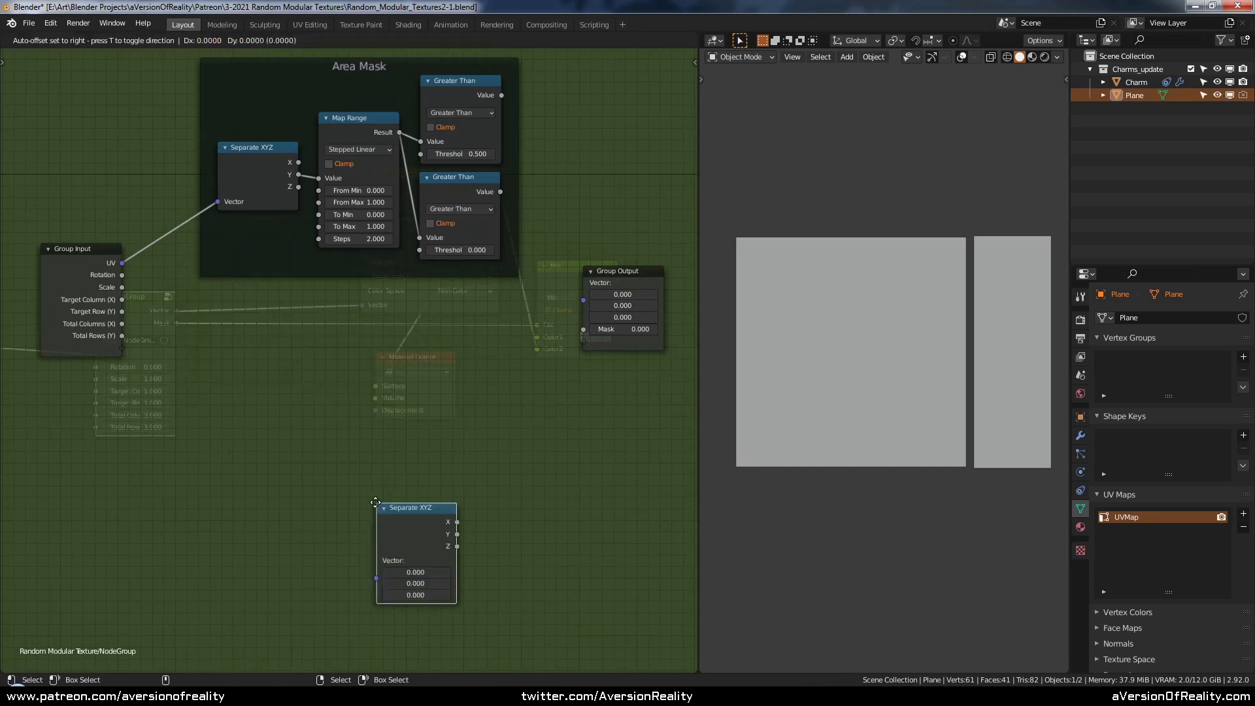
click(217, 293)
drag(123, 263, 214, 364)
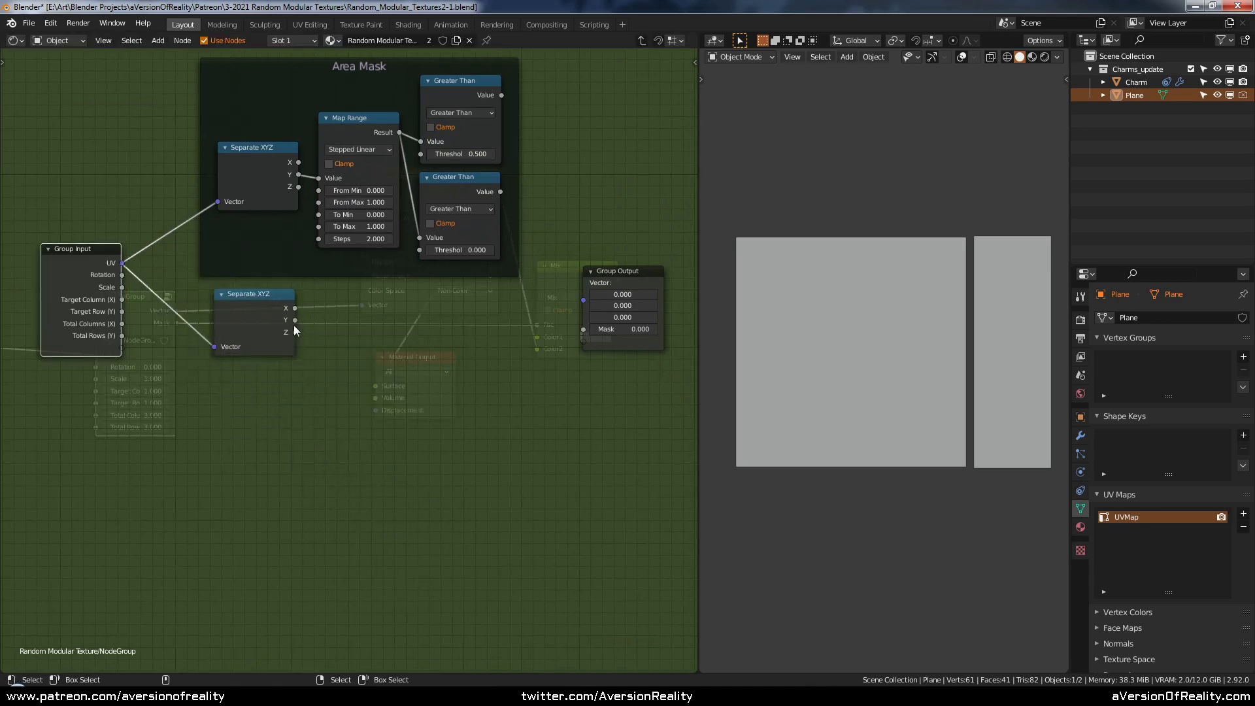
- Add a Combine XYZ node, link the new Separate XYZ's X and Y into it, and connect its Vector to Group Output's Vector
middle_drag(293, 324, 265, 342)
drag(224, 324, 221, 343)
scroll(370, 351, up, 1)
key(shift+a)
mouse_move(370, 351)
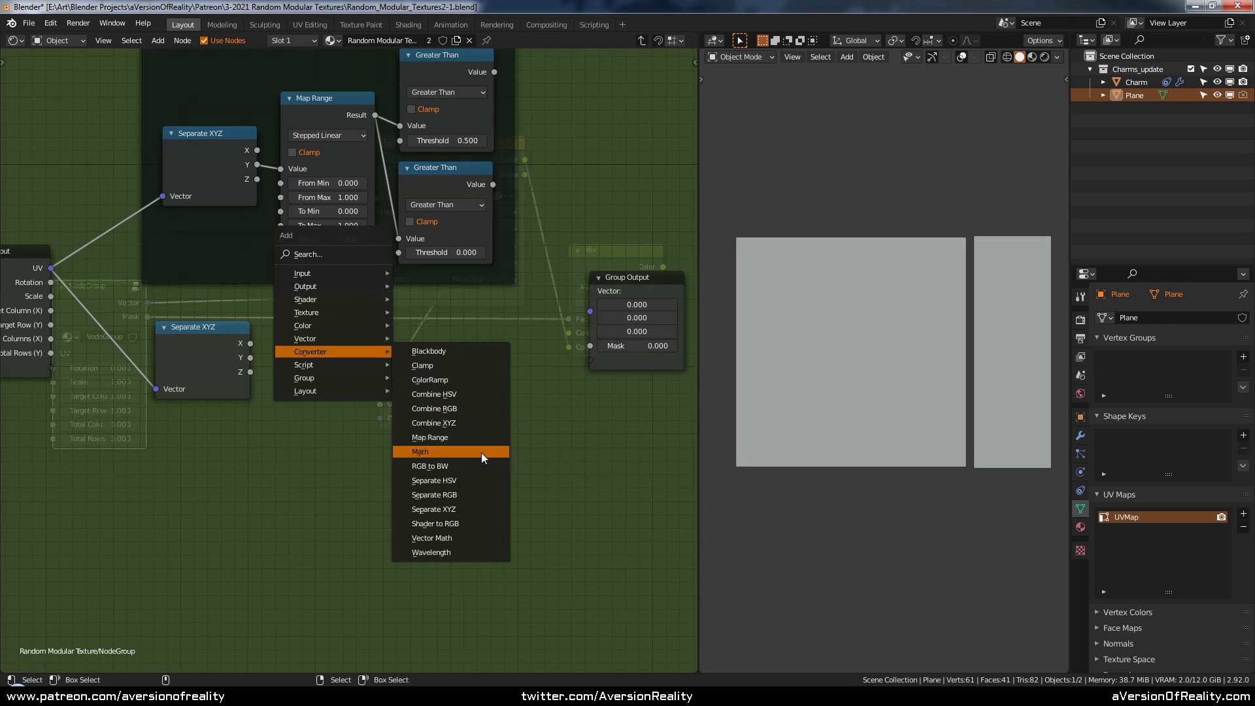
click(464, 422)
drag(250, 344, 446, 360)
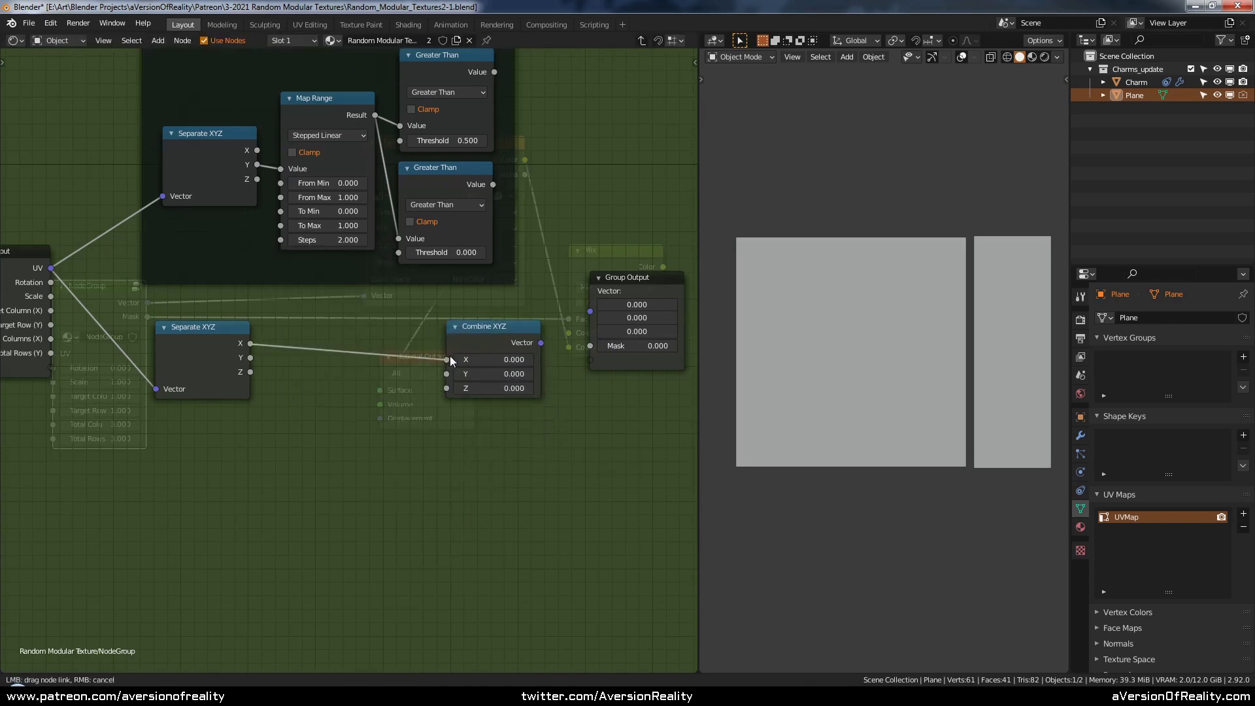
drag(251, 358, 446, 374)
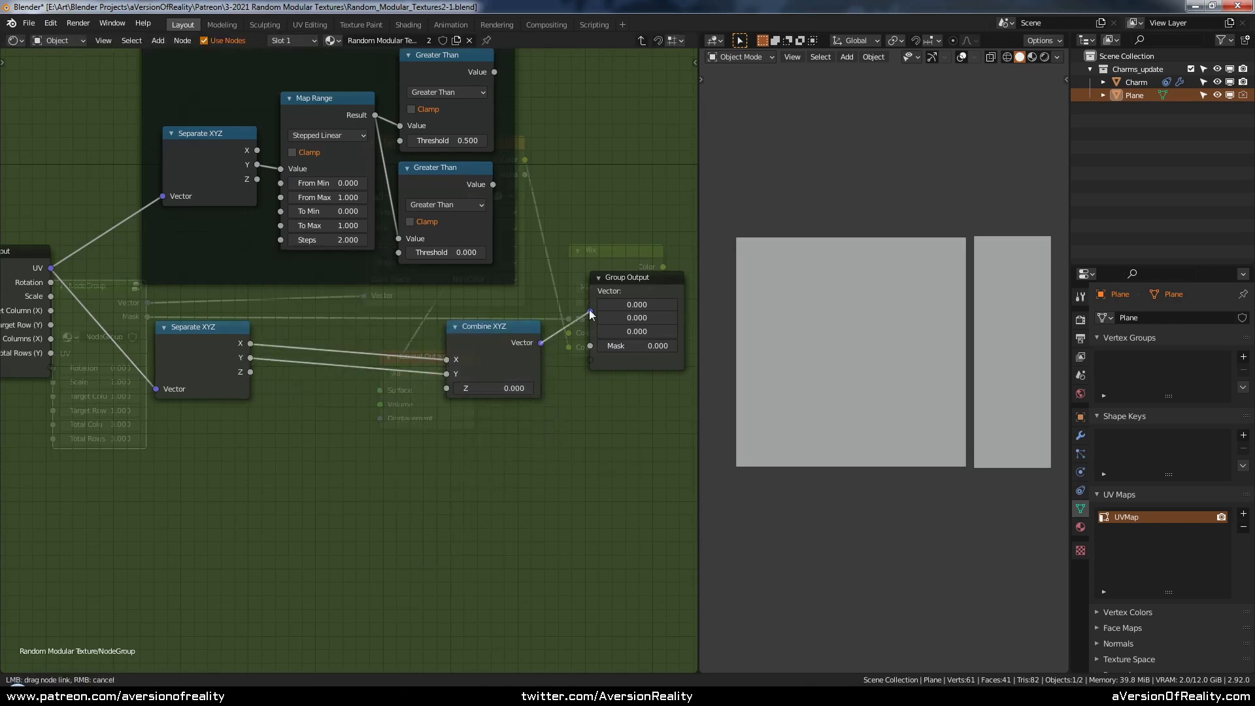
drag(541, 343, 590, 311)
drag(497, 366, 498, 358)
- Switch the 3D viewport to rendered shading and move Group Output farther away from Combine XYZ
key(z)
click(914, 250)
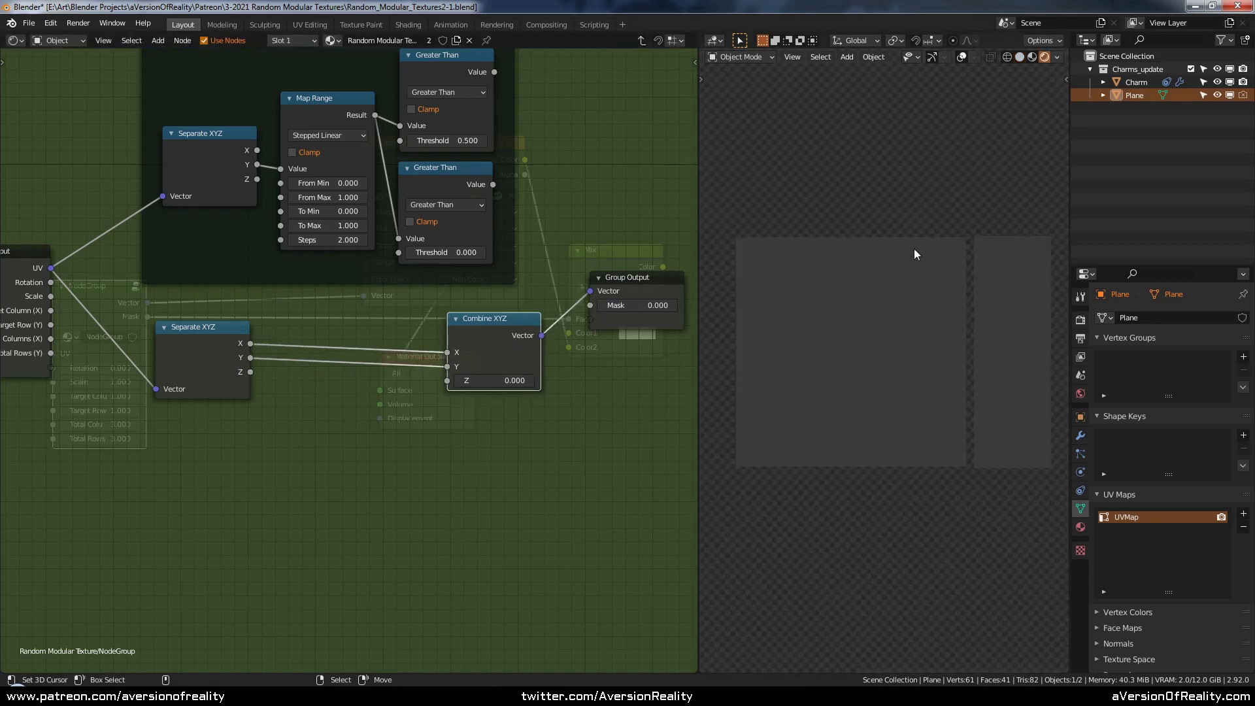
middle_drag(323, 388, 362, 364)
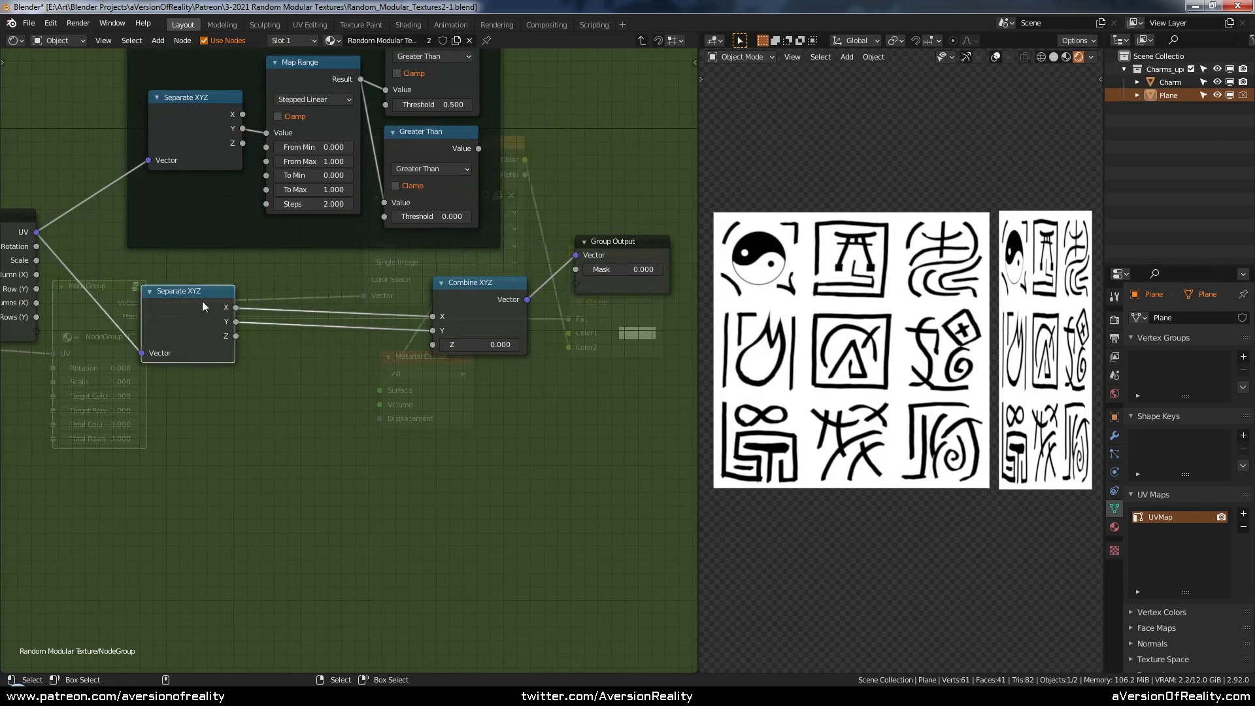
middle_drag(541, 321, 381, 312)
drag(461, 281, 619, 336)
key(shift+a)
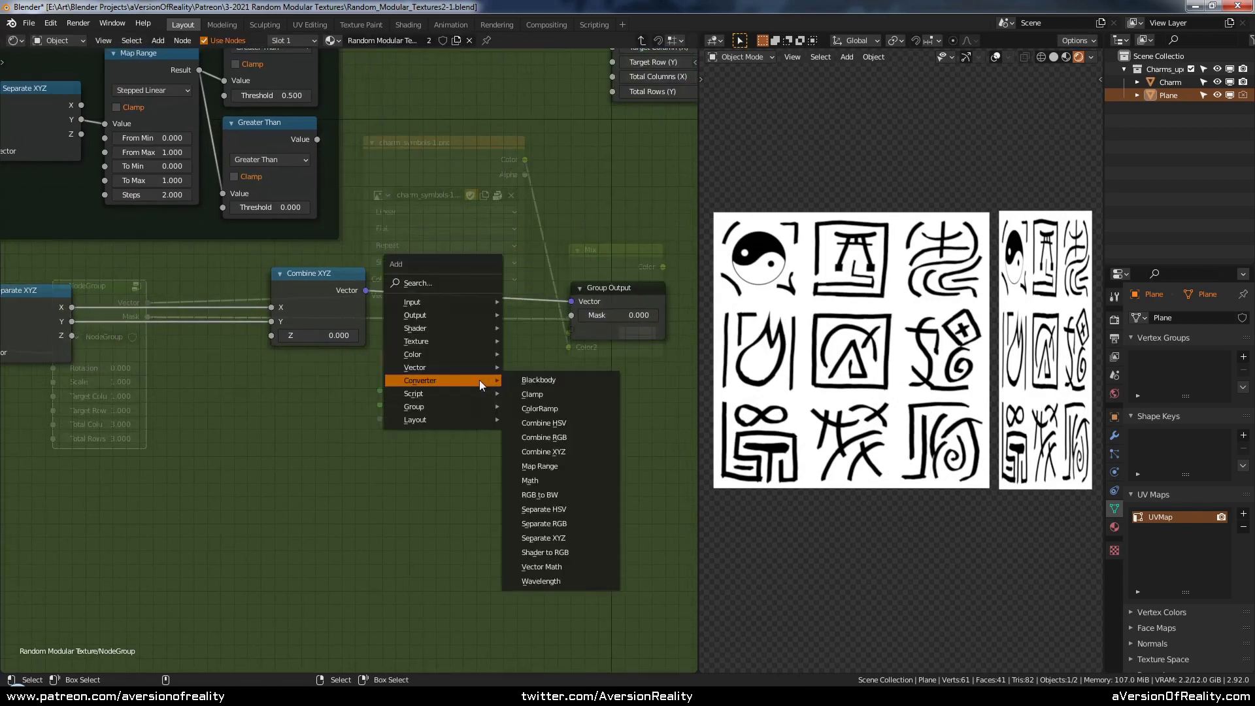
mouse_move(465, 367)
click(583, 411)
key(ctrl+z)
- Insert a Mapping node between Combine XYZ and Group Output and set its type to Texture
key(shift+a)
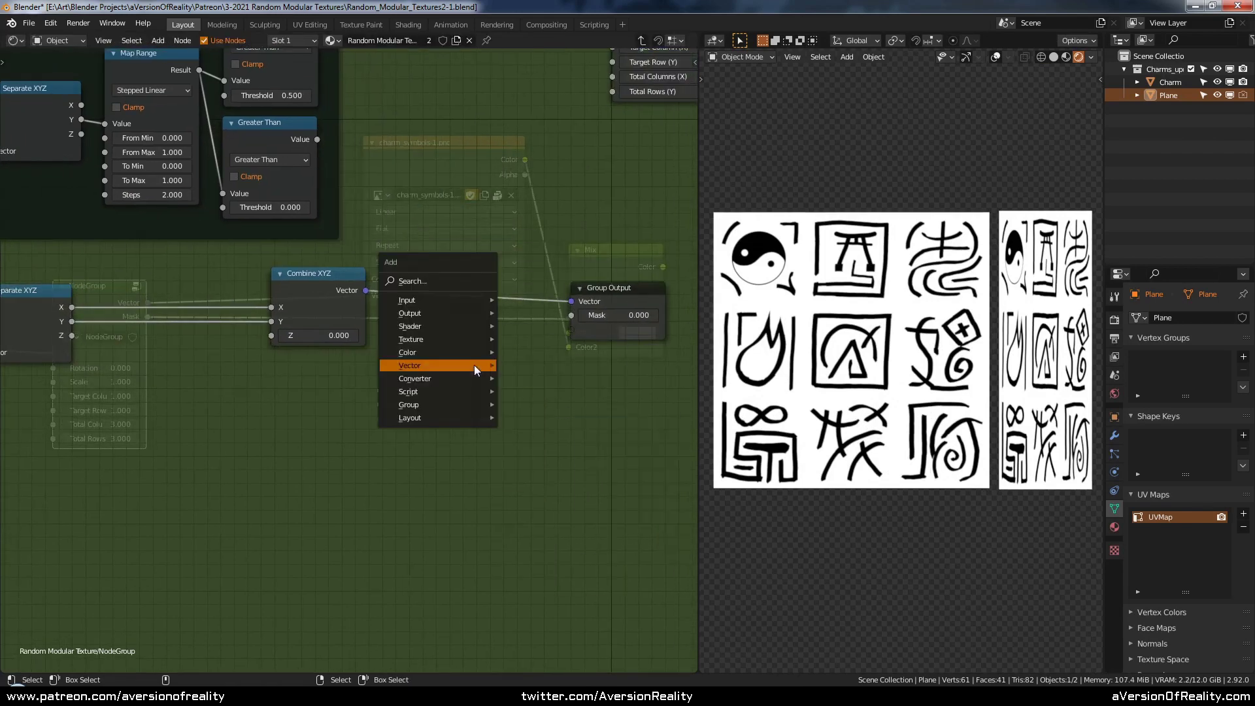
click(533, 394)
click(489, 272)
click(489, 272)
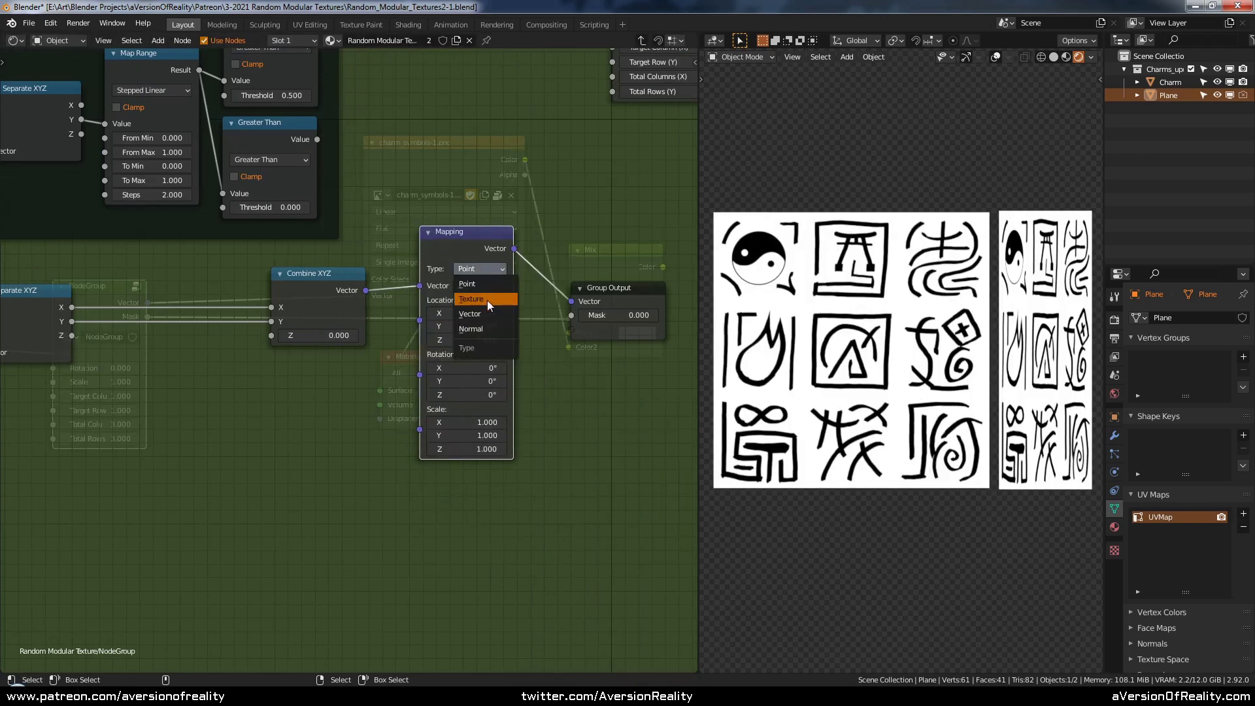
click(488, 300)
- Try shifting the texture with the Mapping node's Location Y, and delete the Mapping node while keeping the link
drag(482, 327, 489, 326)
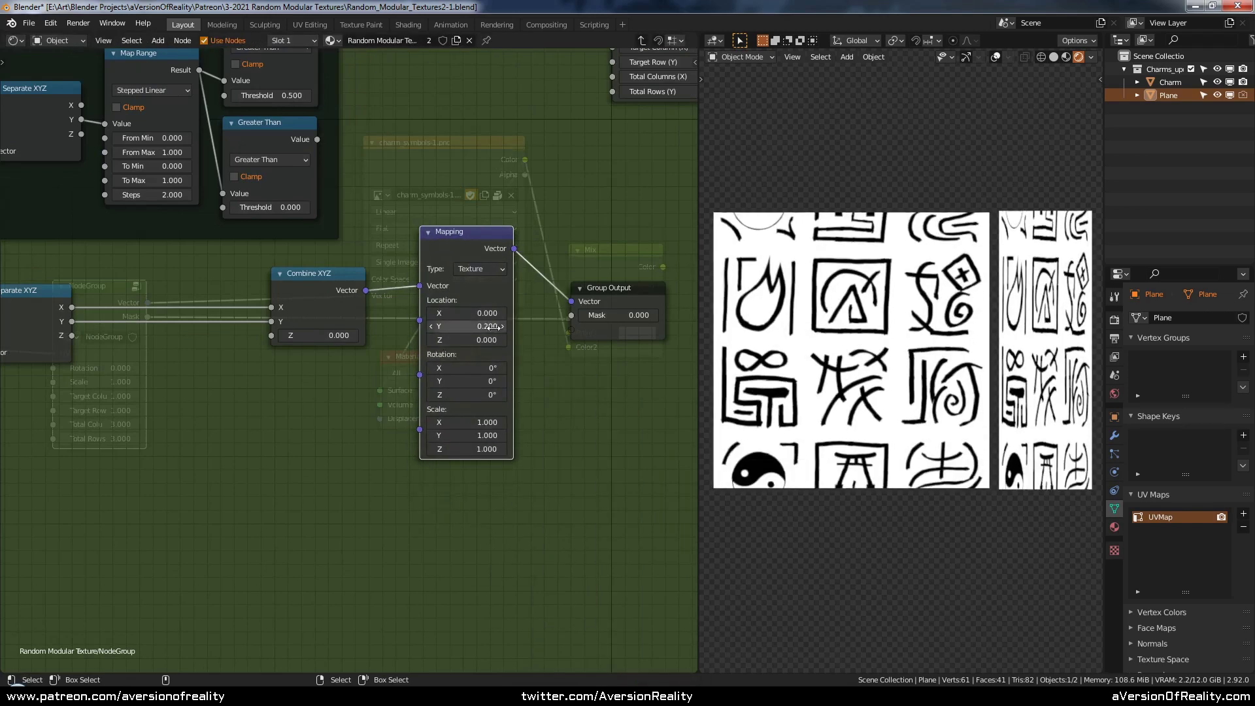
click(429, 327)
click(428, 327)
click(429, 327)
alt+drag(448, 234, 455, 366)
key(x)
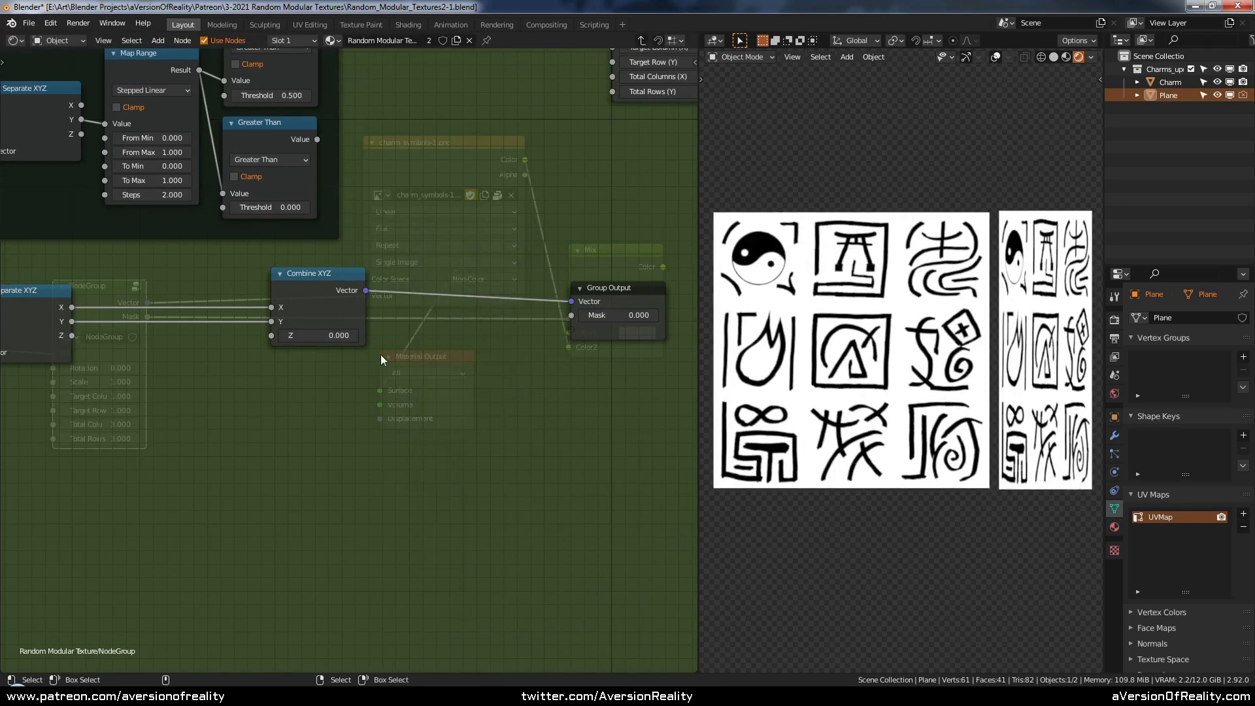
- Spread Separate XYZ and Combine XYZ apart and add a Map Range node with Separate XYZ's Y as its Value
middle_drag(381, 356, 545, 323)
drag(211, 258, 194, 246)
drag(478, 248, 603, 236)
middle_drag(442, 331, 410, 288)
key(shift+a)
mouse_move(411, 287)
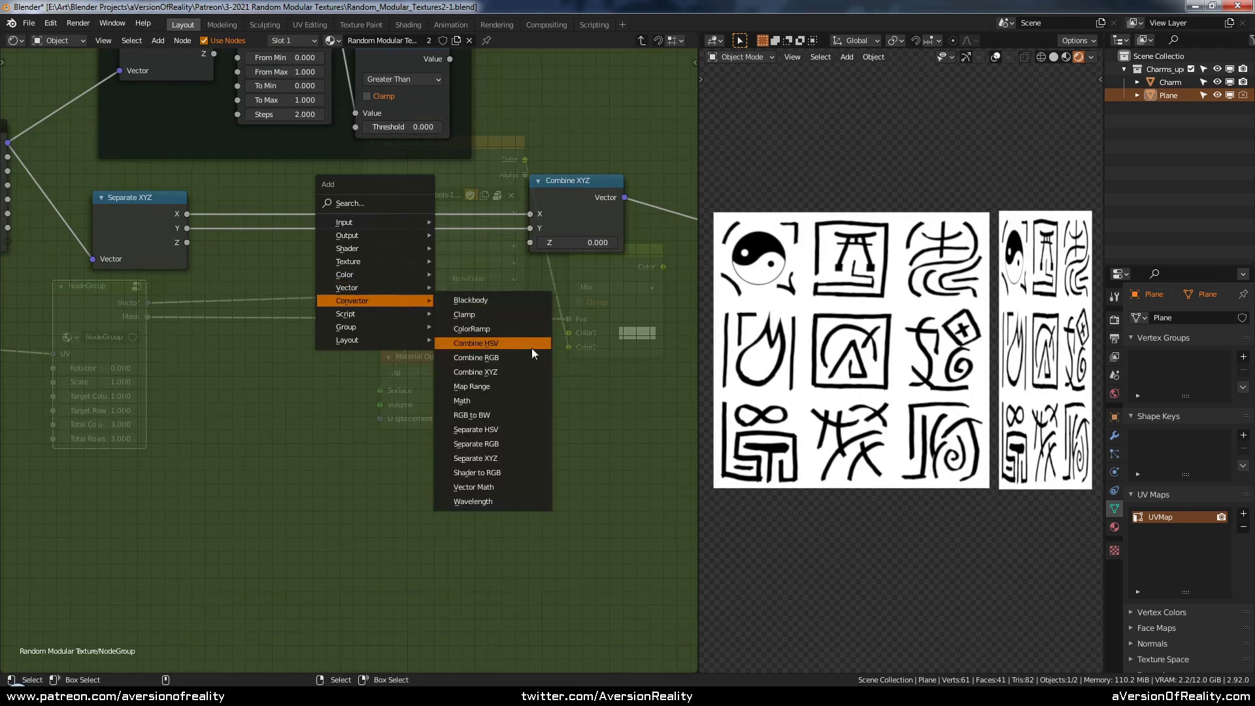
click(487, 386)
click(301, 288)
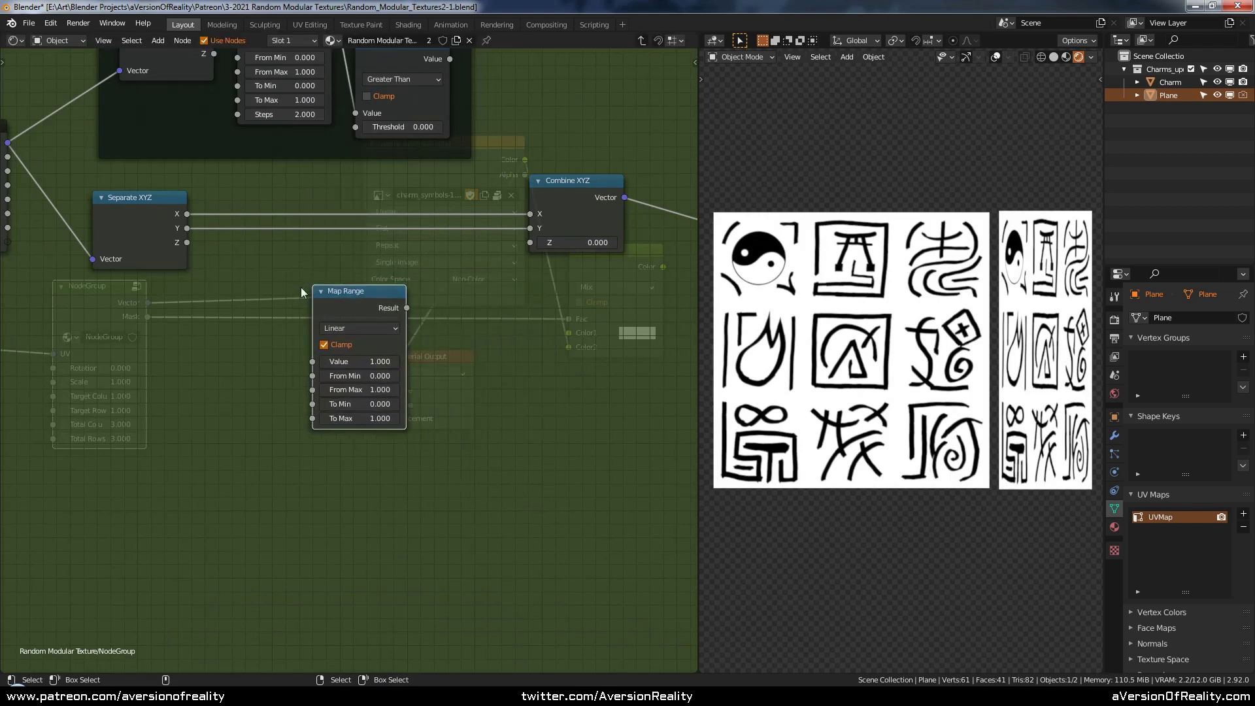
drag(188, 229, 313, 361)
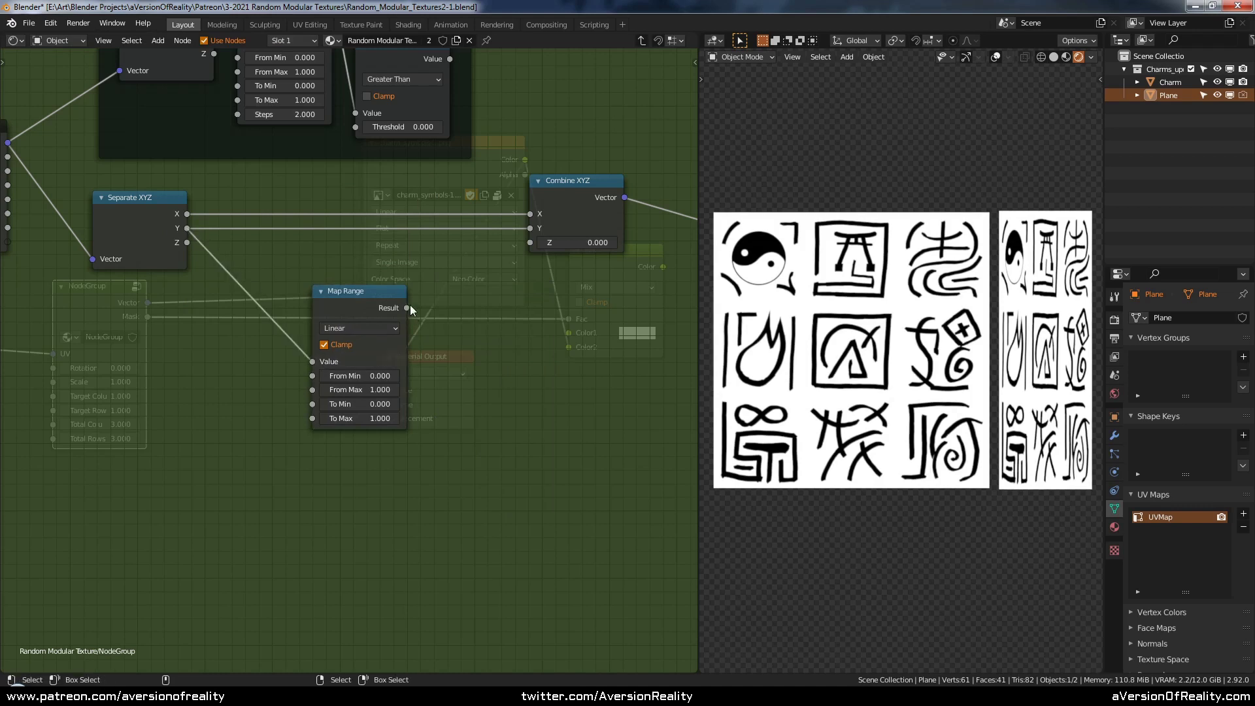
- Turn off Clamp on the new Map Range and connect its Result to Combine XYZ's Y
ctrl+scroll(404, 320, right, 2)
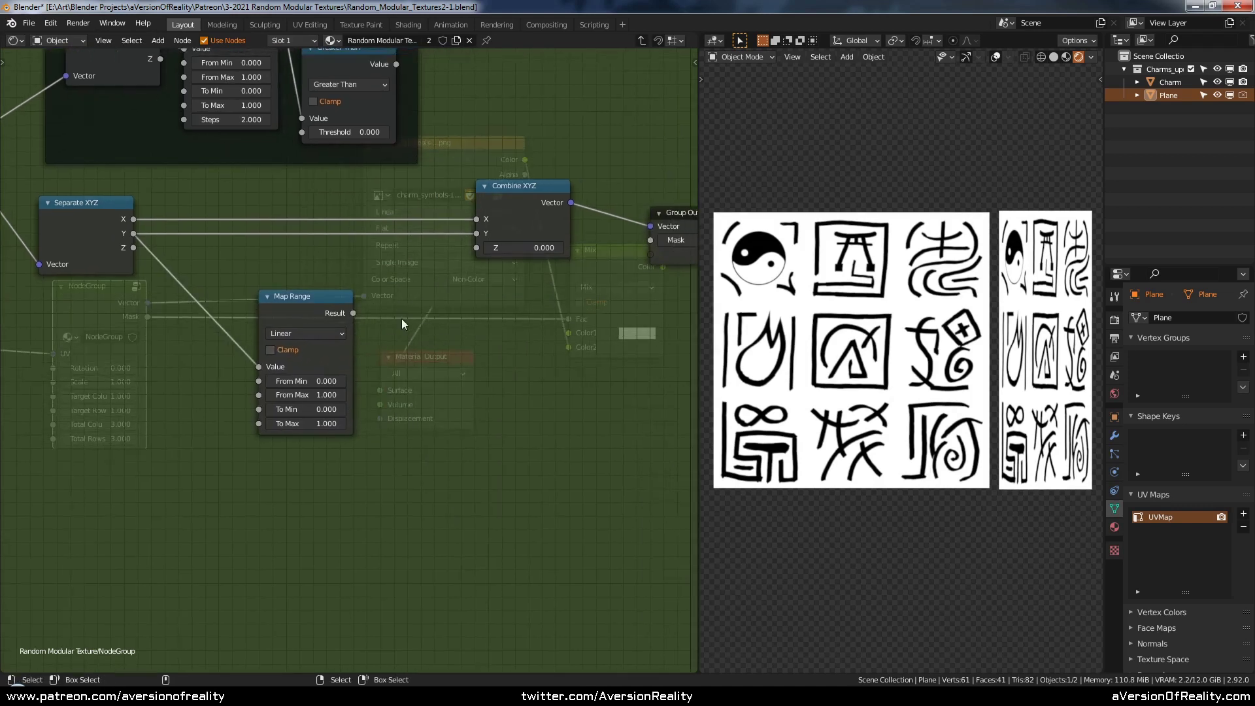
drag(352, 313, 477, 233)
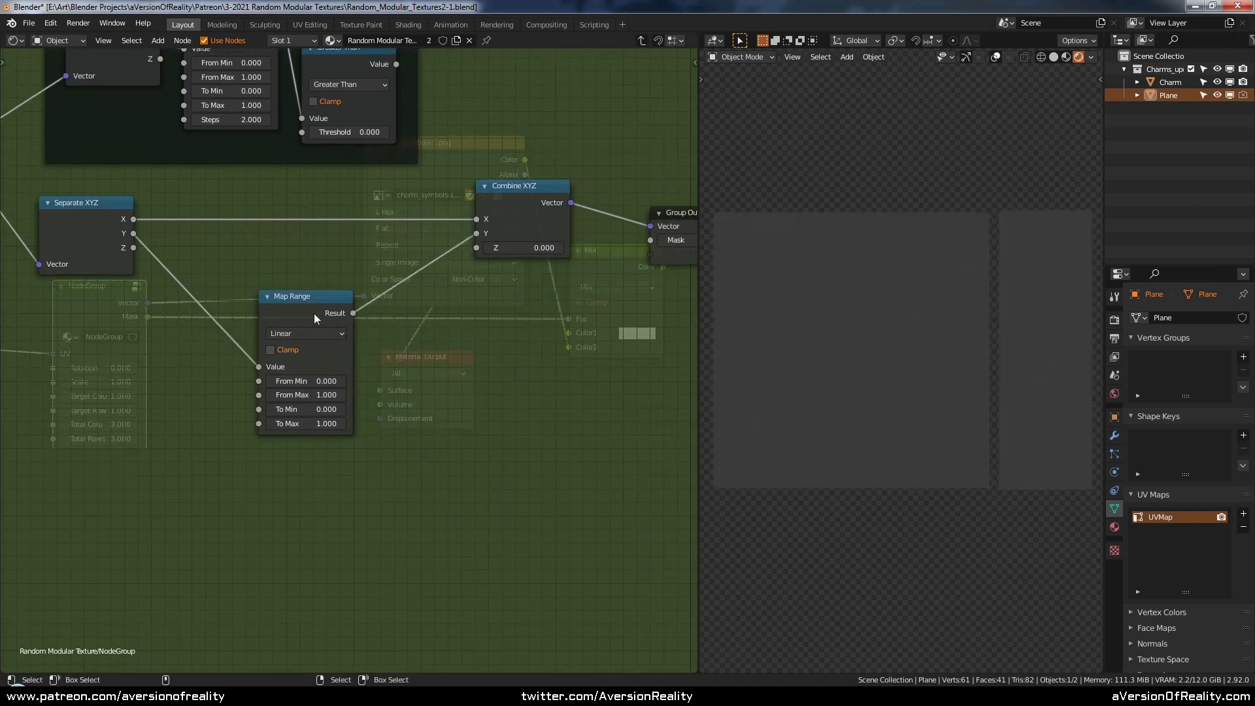
drag(312, 314, 315, 277)
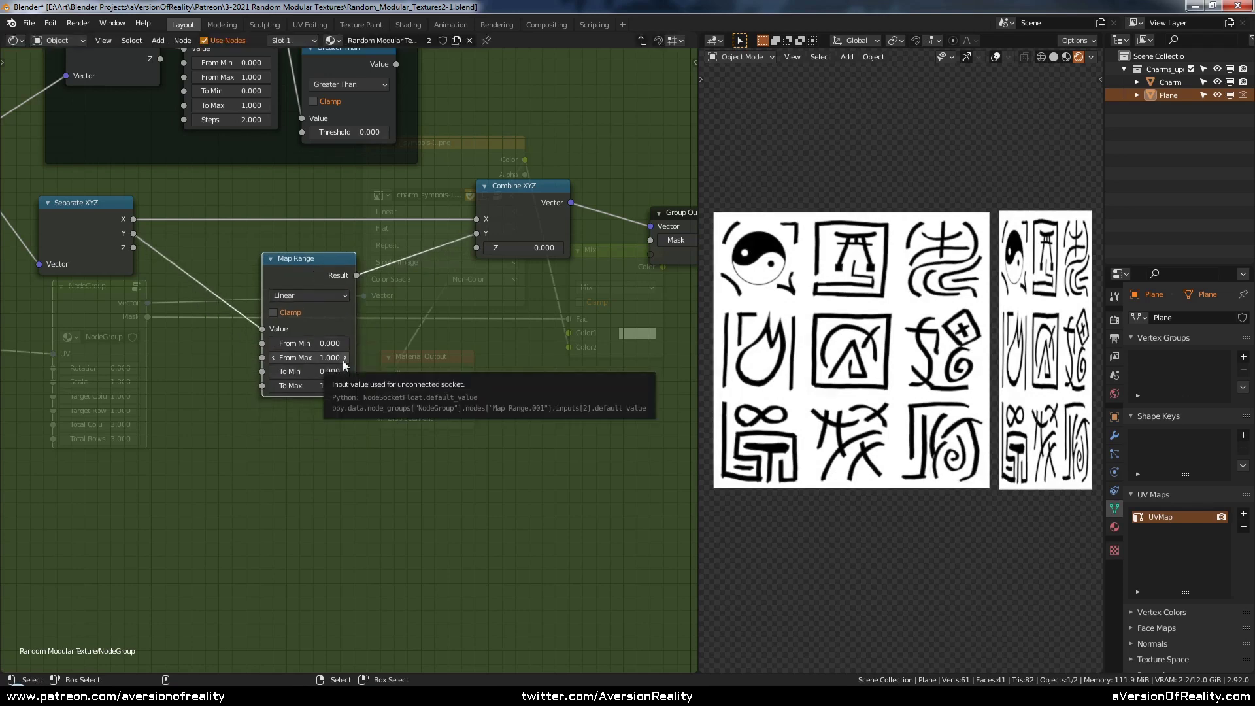
- Try different From Max values on the lower Map Range, such as 0.8 and 0.7, to rescale the texture vertically
drag(343, 360, 298, 360)
click(346, 359)
click(346, 358)
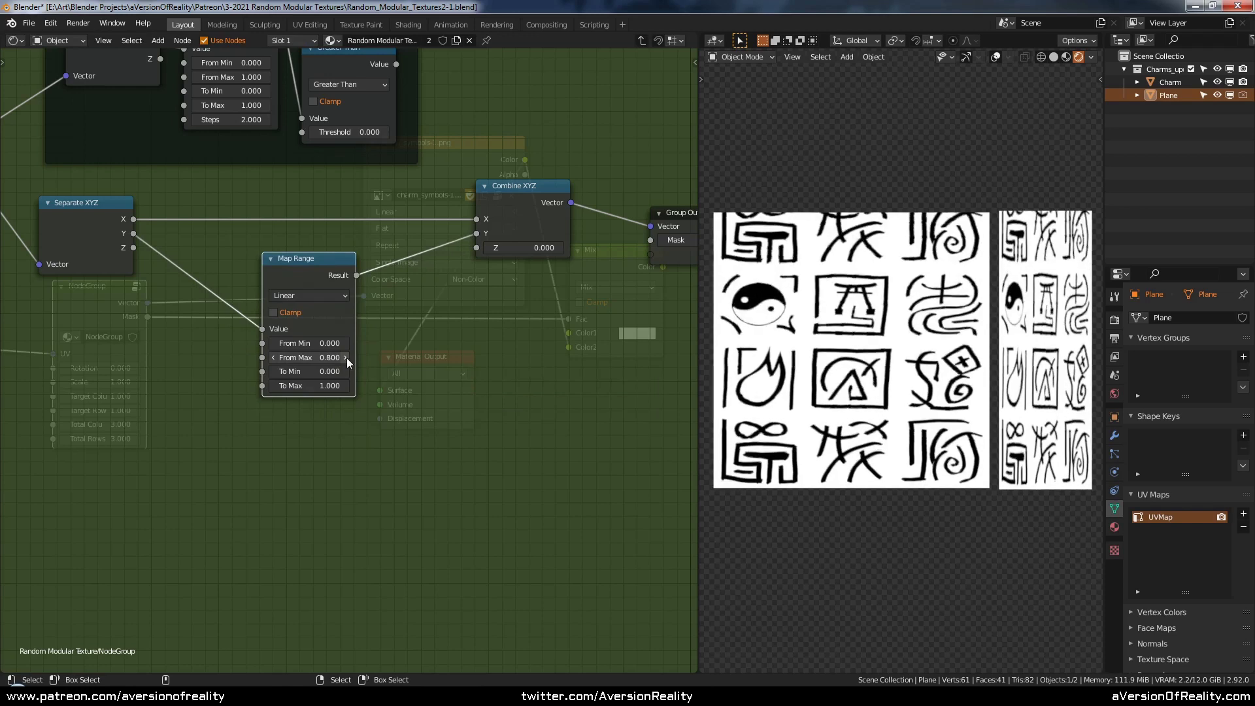
click(346, 358)
click(346, 358)
click(273, 357)
click(273, 358)
click(273, 357)
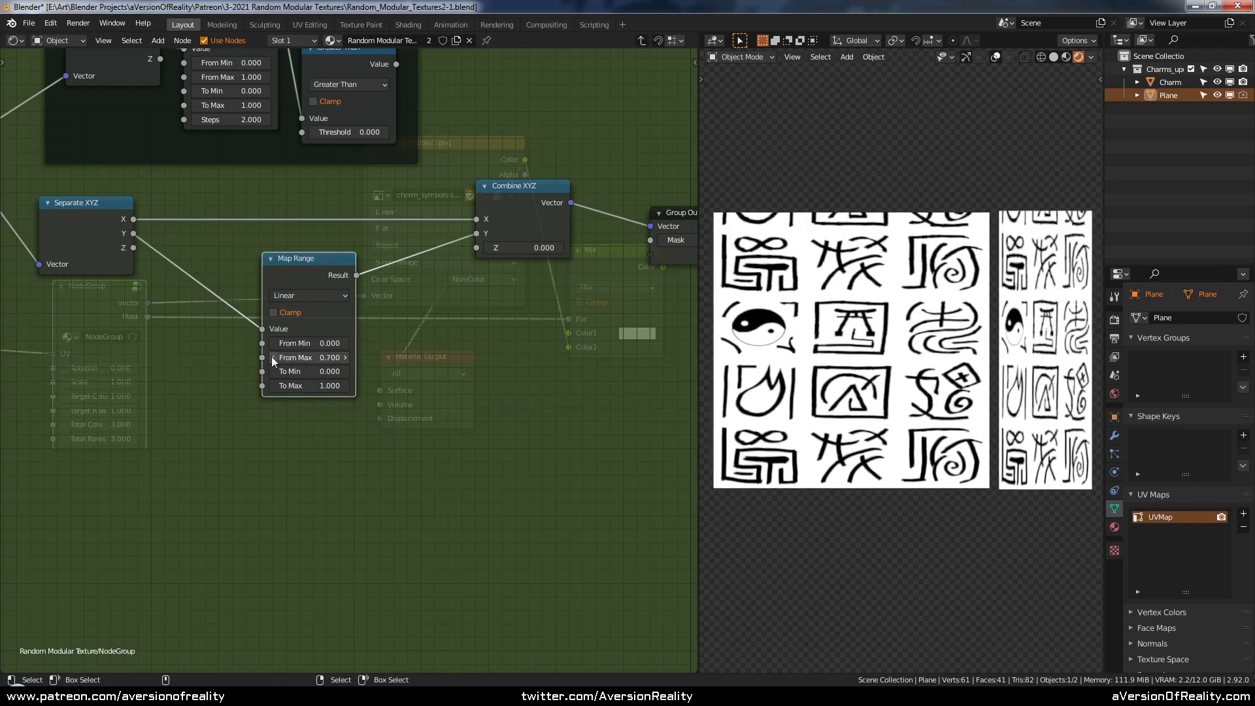
click(273, 358)
click(273, 358)
click(273, 358)
- Set the lower Map Range's From Max to 1/3
key(Return)
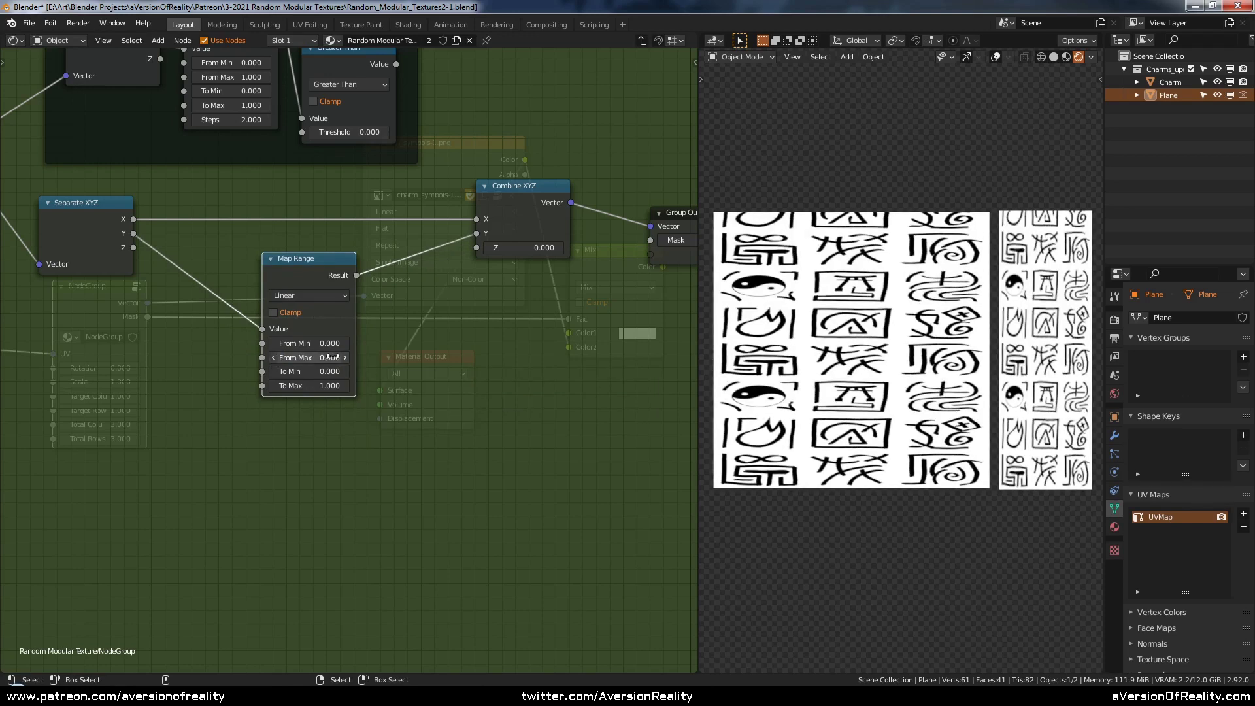
key(Return)
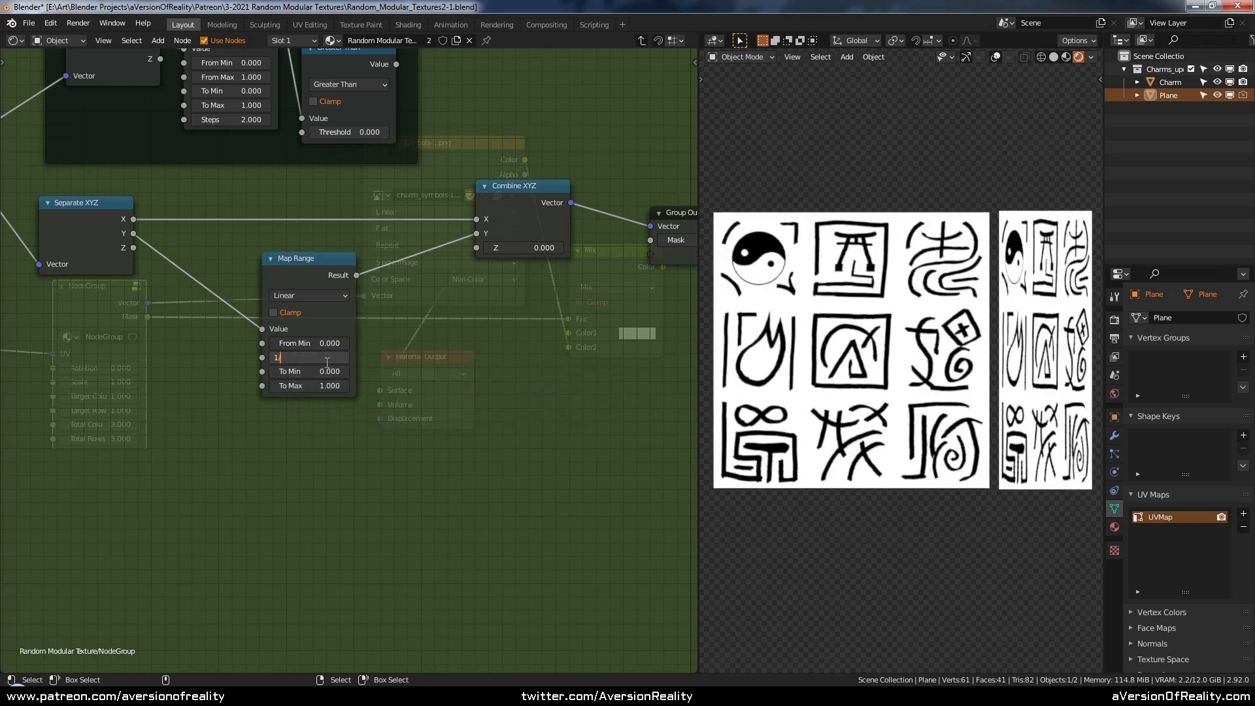
key(Return)
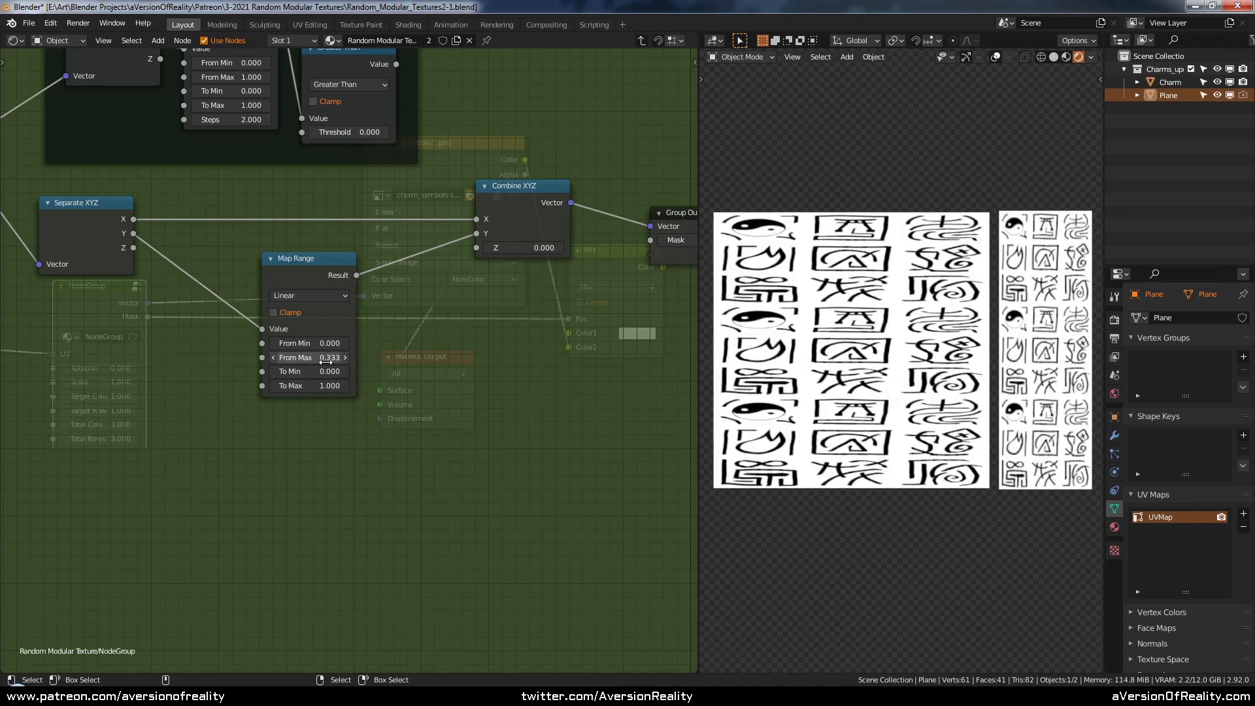
- Move Group Output aside and insert the RMT: Get Texture node between Combine XYZ and Group Output
middle_drag(527, 193, 430, 226)
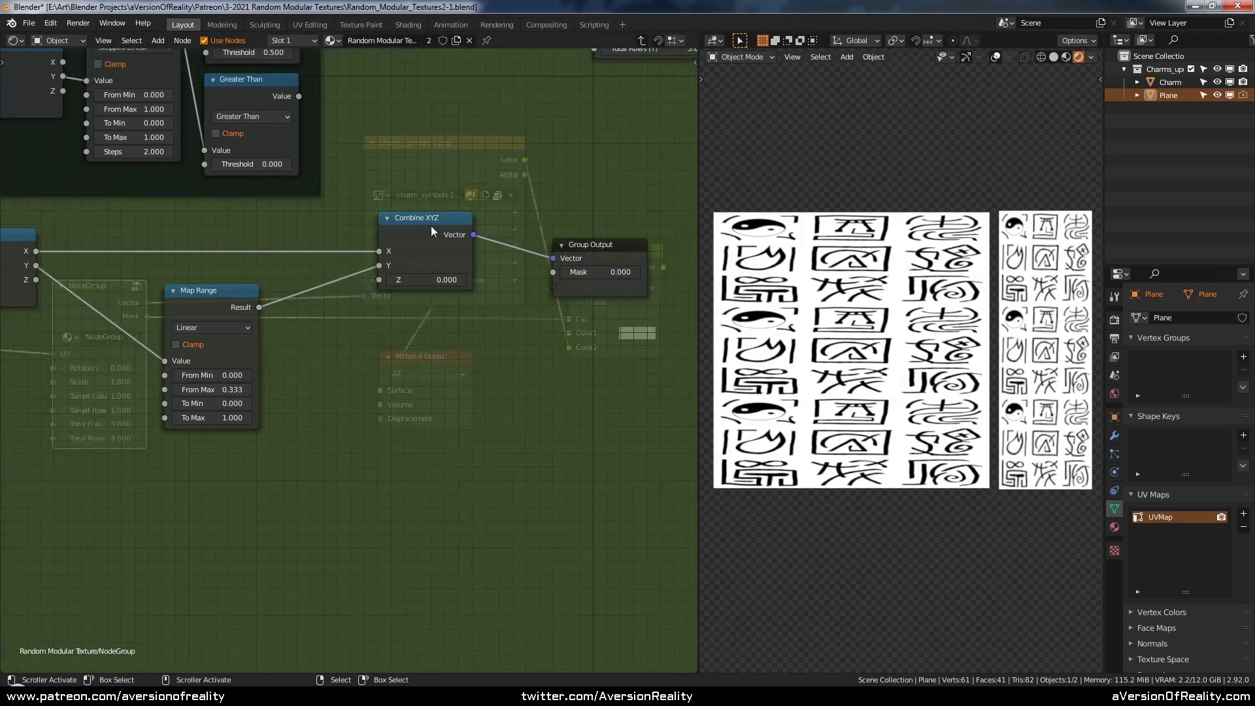
drag(430, 225, 383, 226)
middle_drag(596, 207, 515, 248)
scroll(504, 259, down, 3)
click(504, 259)
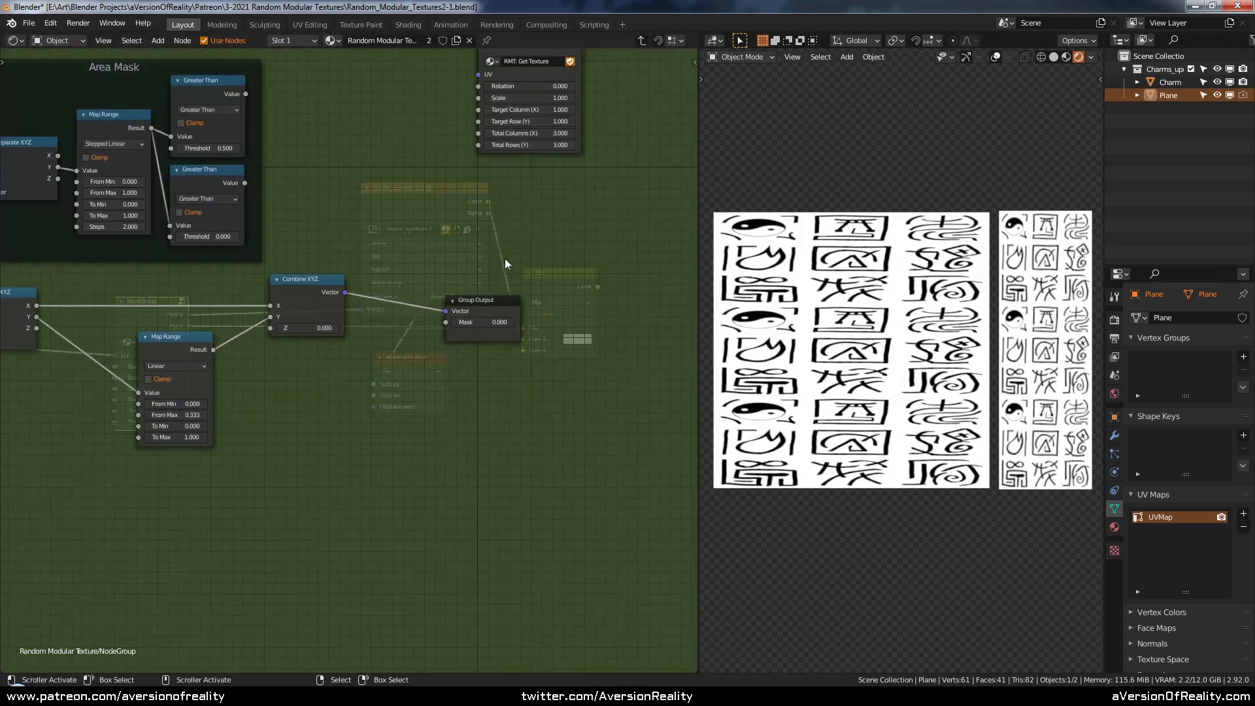
drag(488, 301, 642, 274)
middle_drag(586, 238, 548, 293)
drag(485, 88, 434, 307)
scroll(517, 274, up, 2)
click(385, 233)
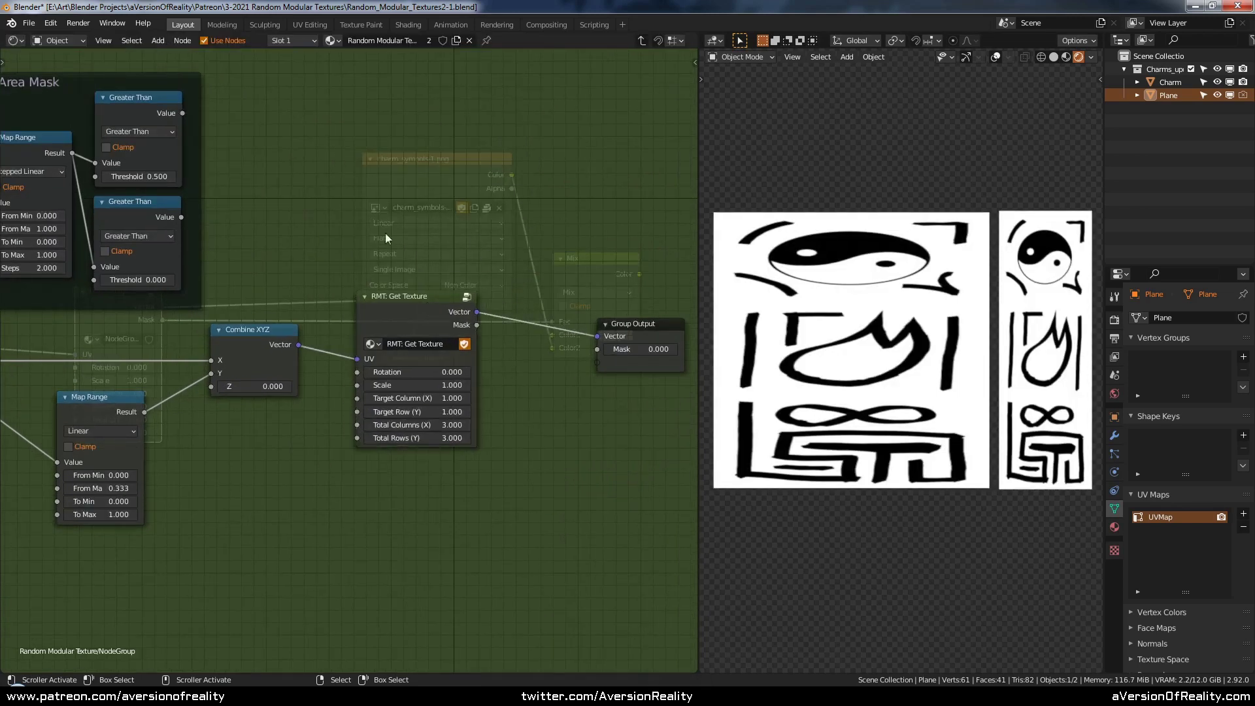
- Reposition the lower Map Range closer to its Separate XYZ node
middle_drag(371, 235, 509, 207)
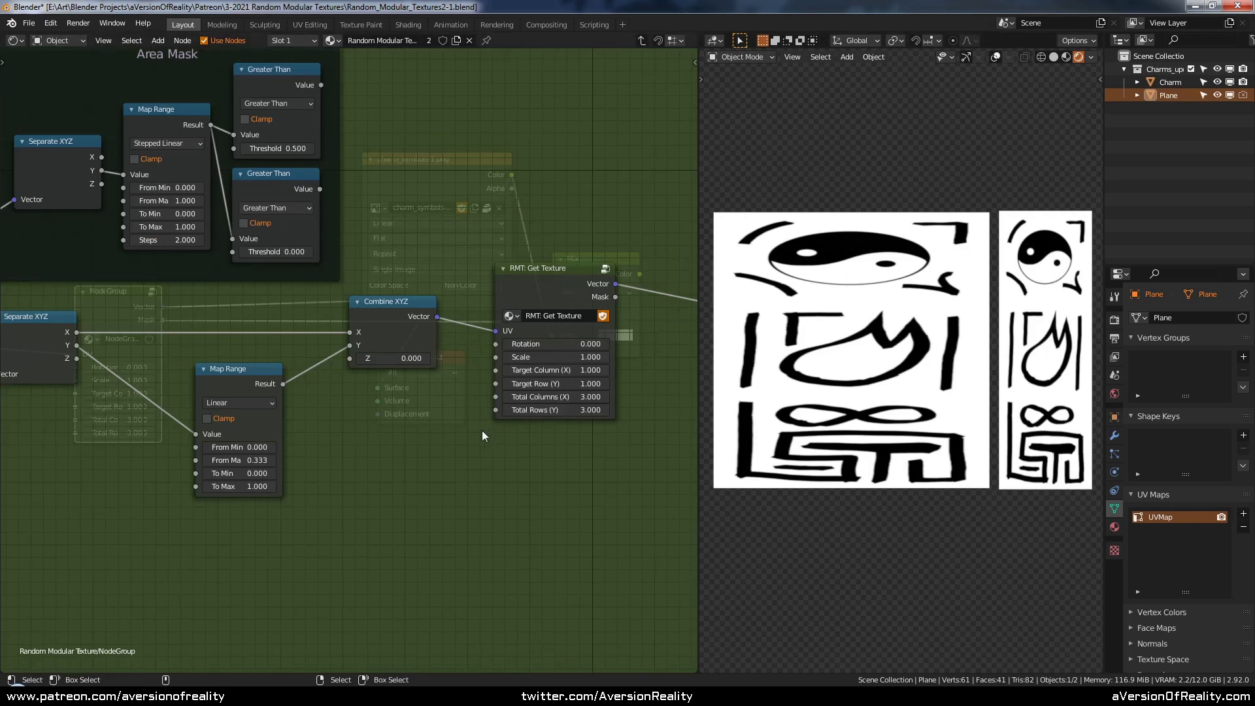
middle_drag(455, 431, 418, 403)
middle_drag(249, 425, 432, 384)
scroll(432, 384, up, 1)
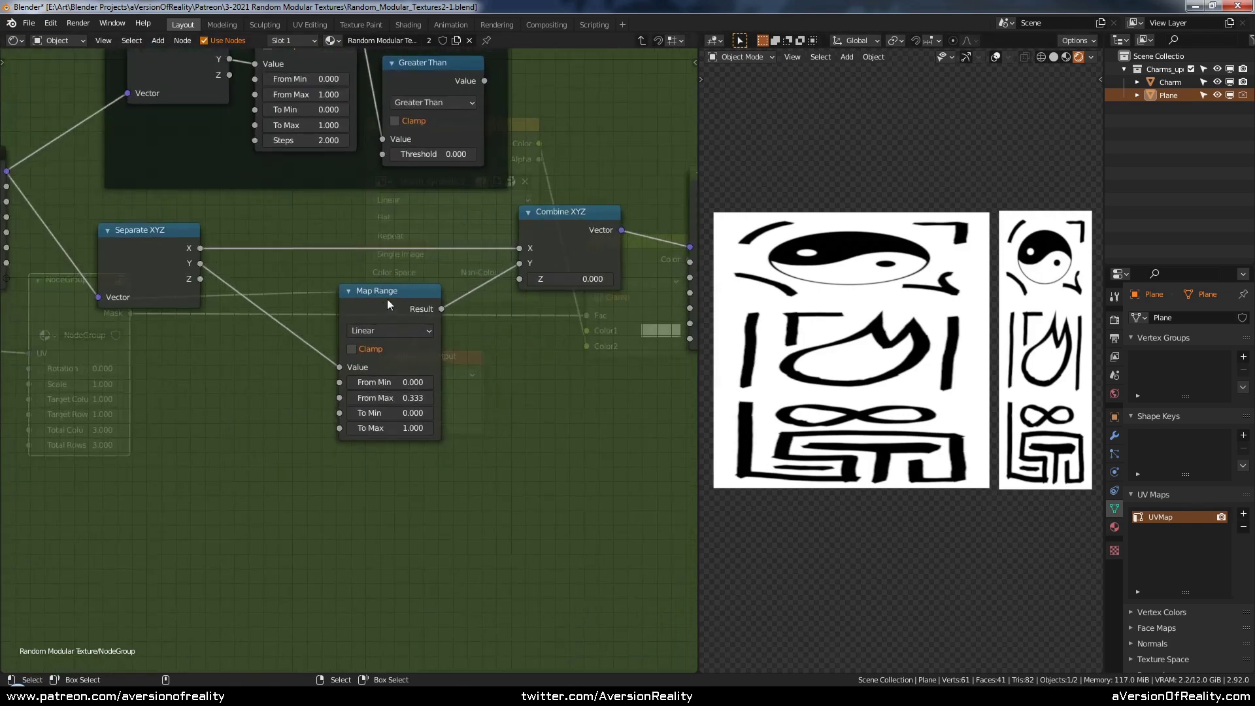
drag(386, 300, 354, 288)
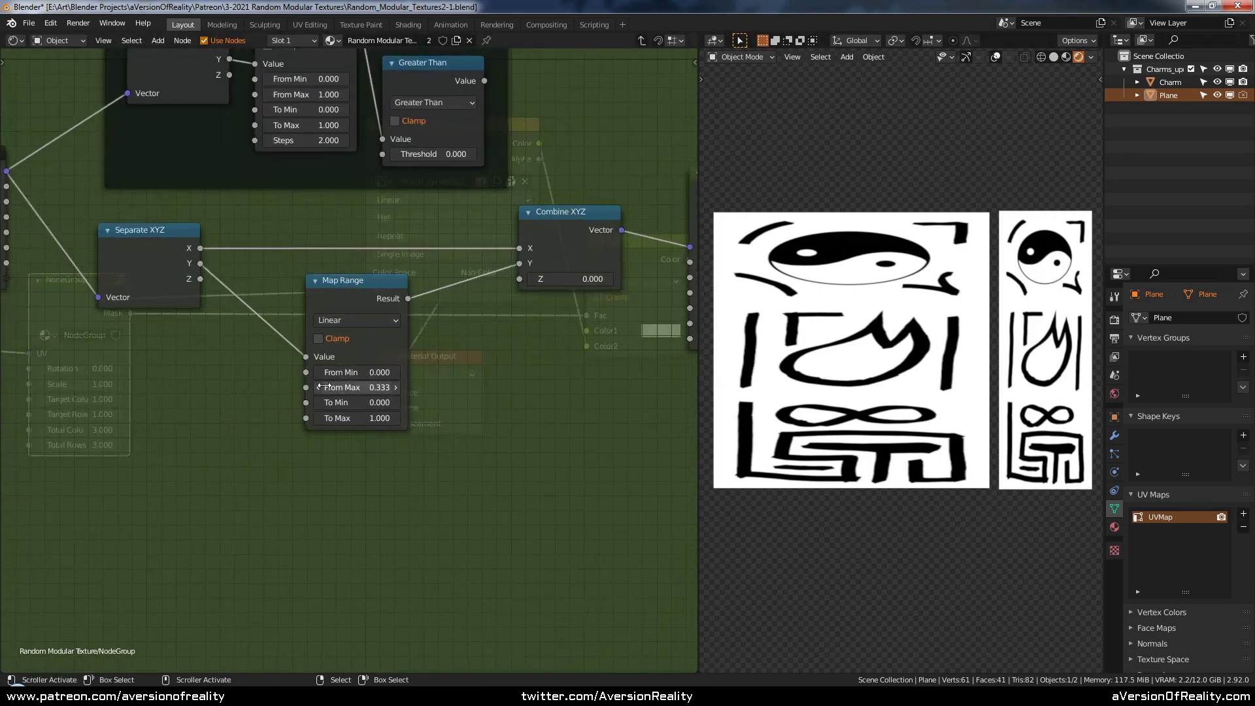
- Set the lower Map Range's From Max to 1/3 and save the file
double_click(369, 387)
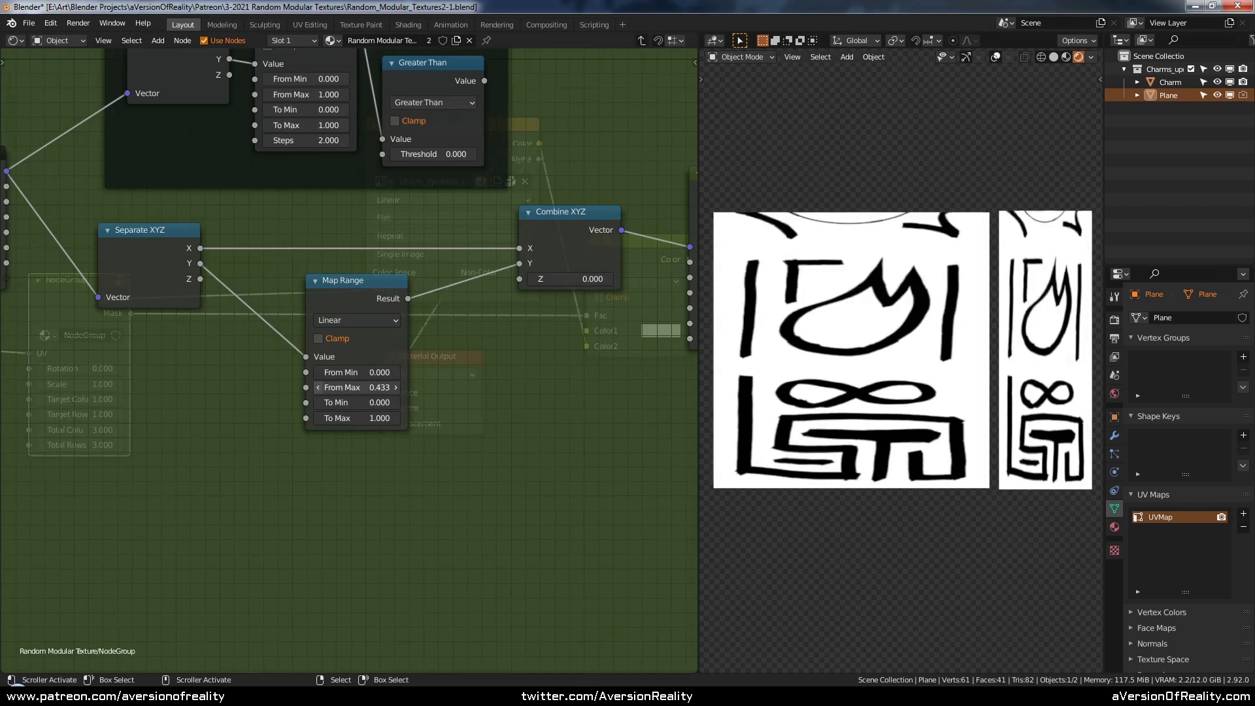
text(1/3)
key(Return)
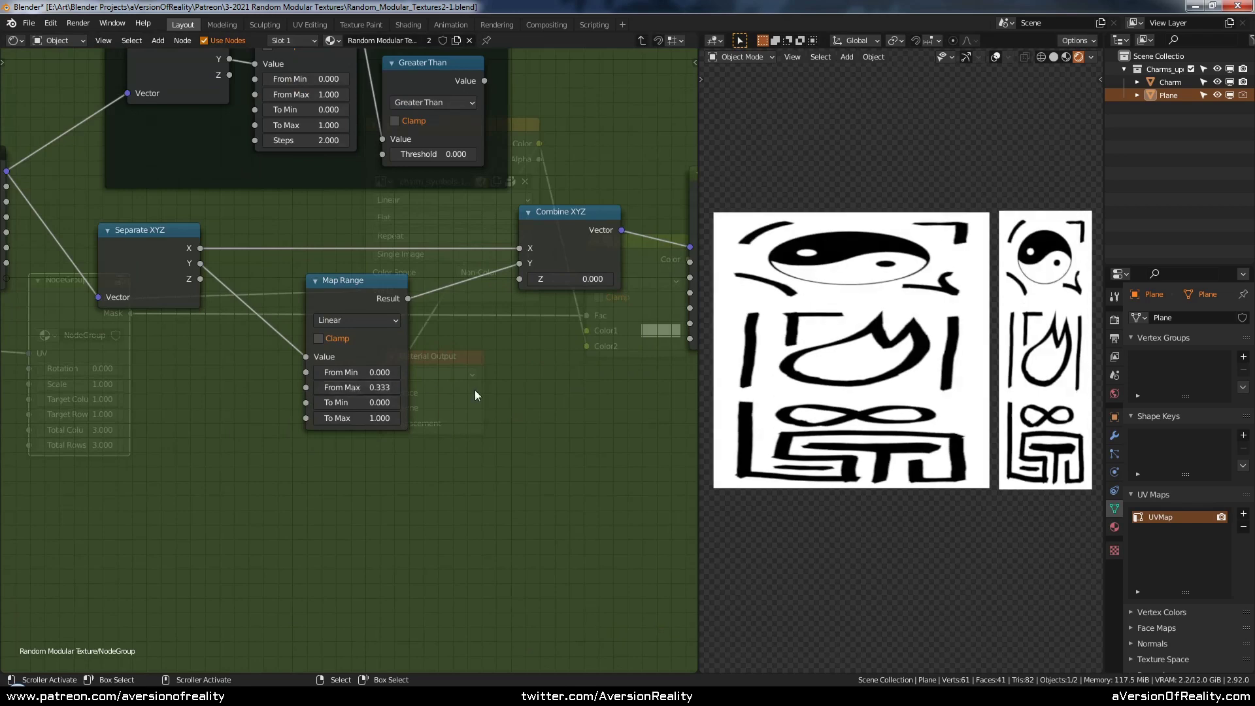
key(ctrl+s)
- Link the node group's Mask output to the Material Output's Surface and return to editing inside the group
middle_drag(440, 329, 304, 348)
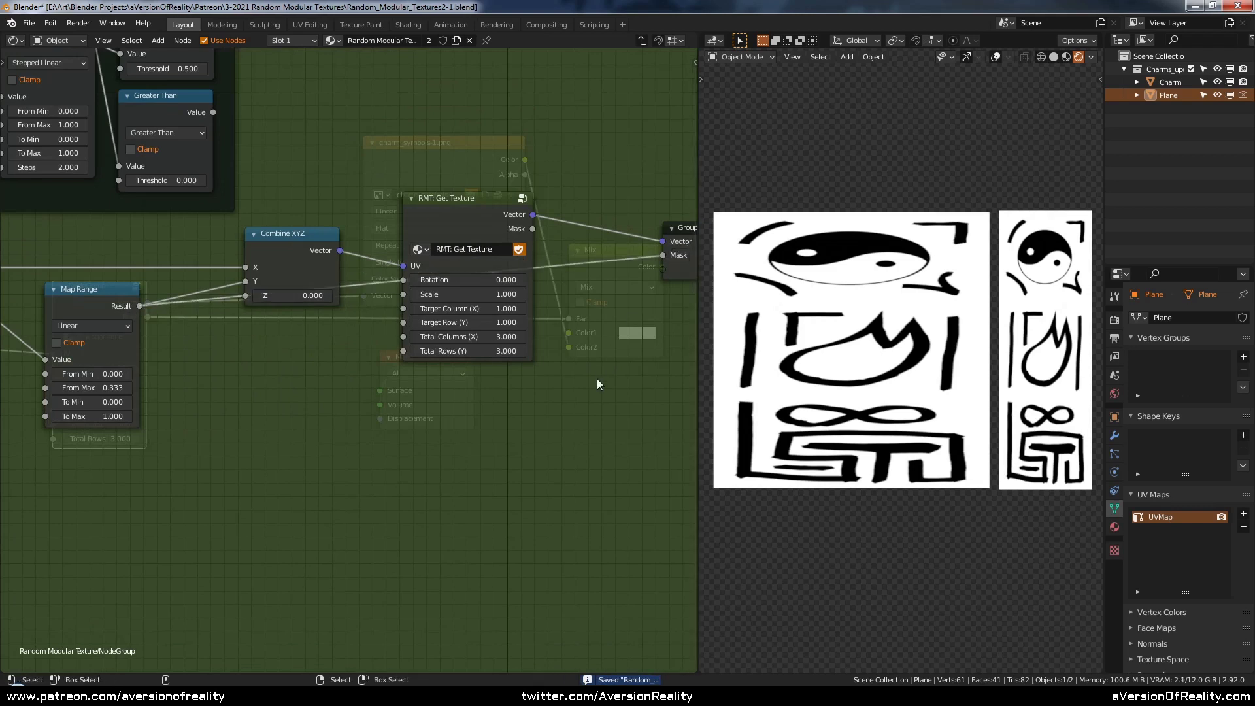
key(Tab)
drag(116, 309, 385, 395)
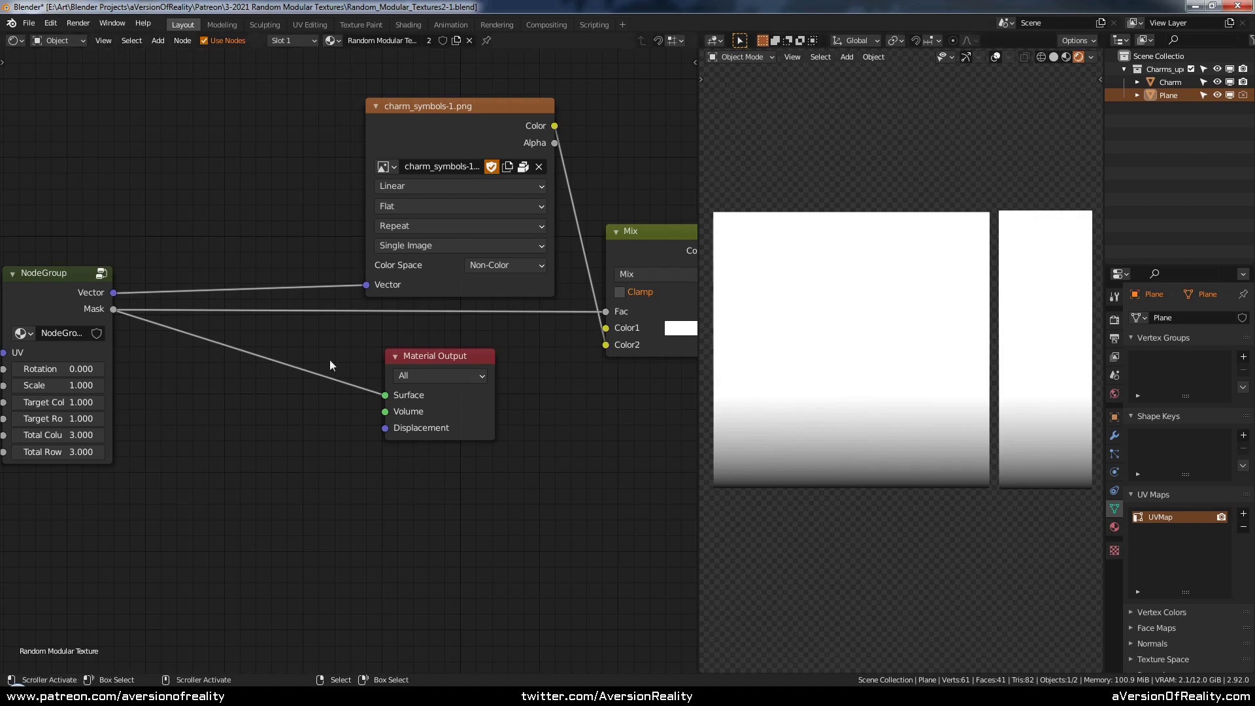
click(92, 308)
key(Tab)
middle_drag(230, 417, 502, 348)
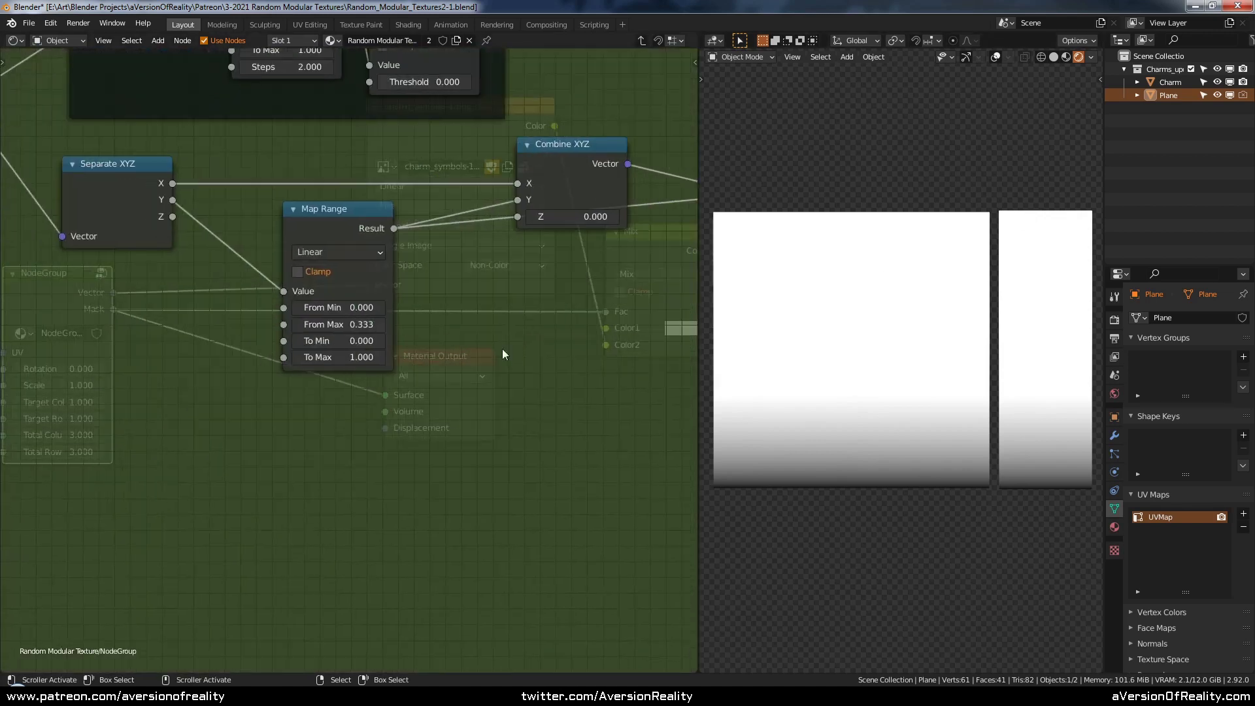
- Duplicate the Map Range below the original and connect Separate XYZ's Y to the copy's Value
click(349, 210)
key(g)
click(340, 385)
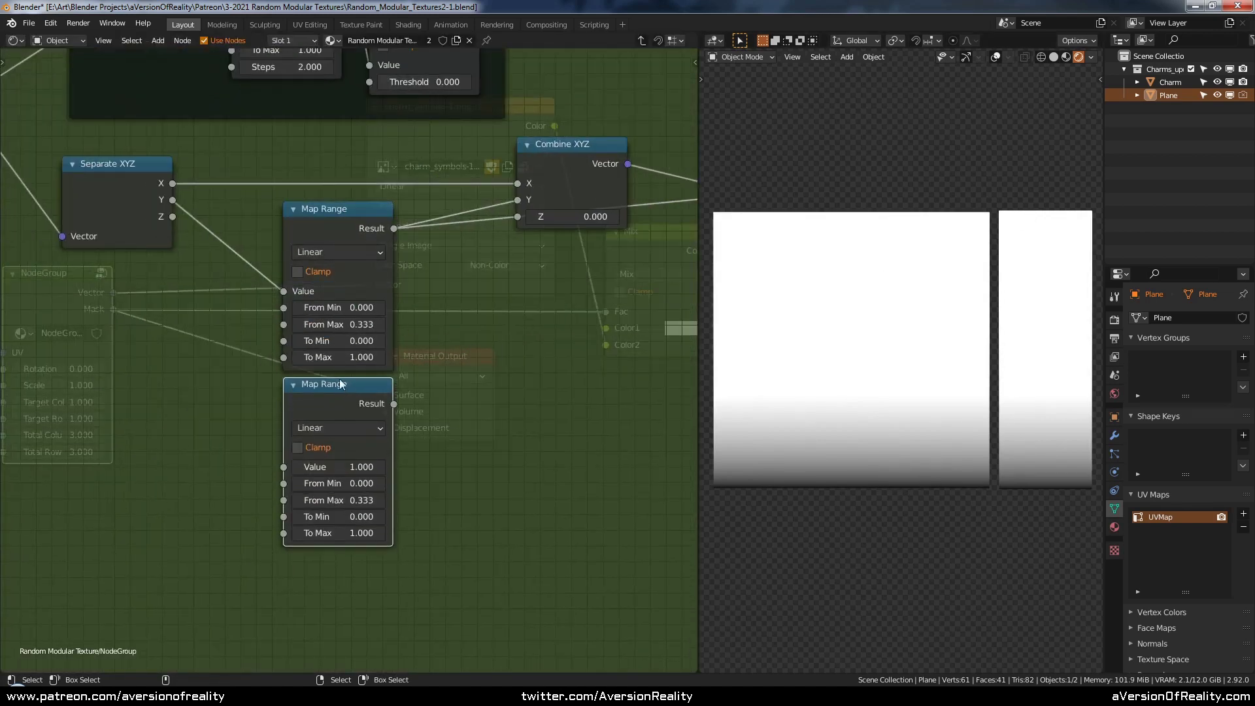
drag(172, 200, 283, 466)
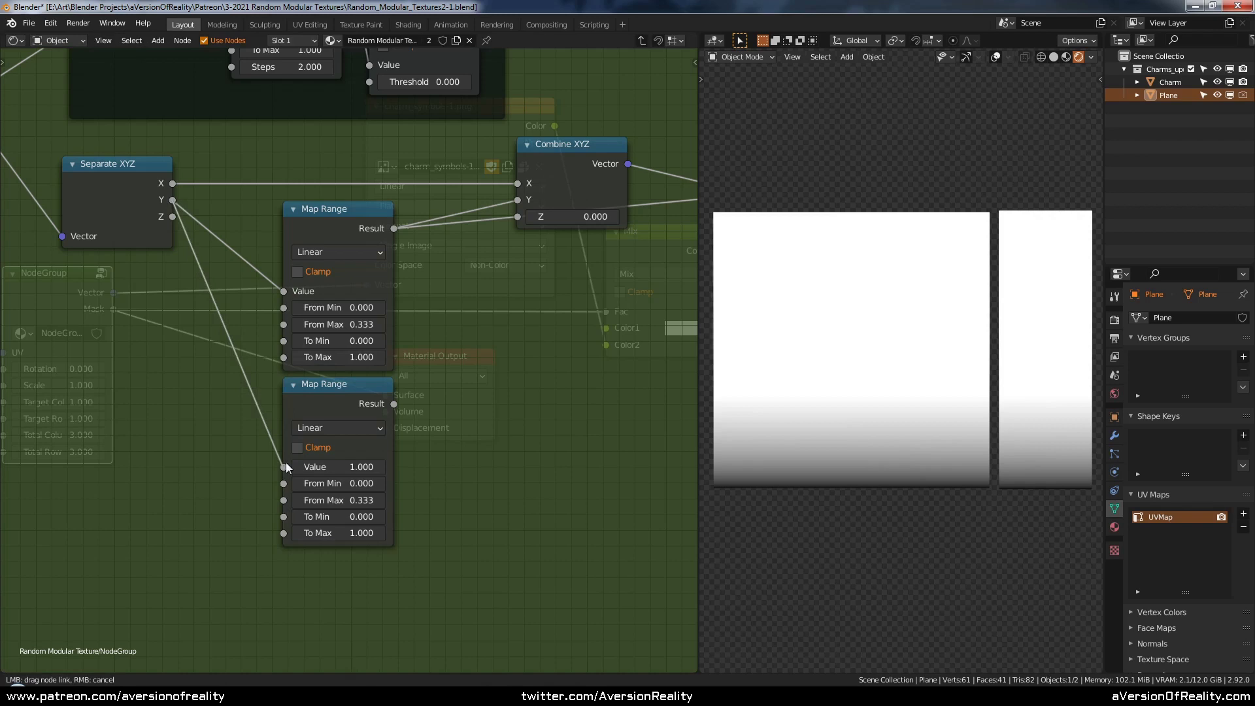
- Set the duplicated Map Range's From Min to 1/3 and its From Max to 2/6
click(361, 484)
text(0.0)
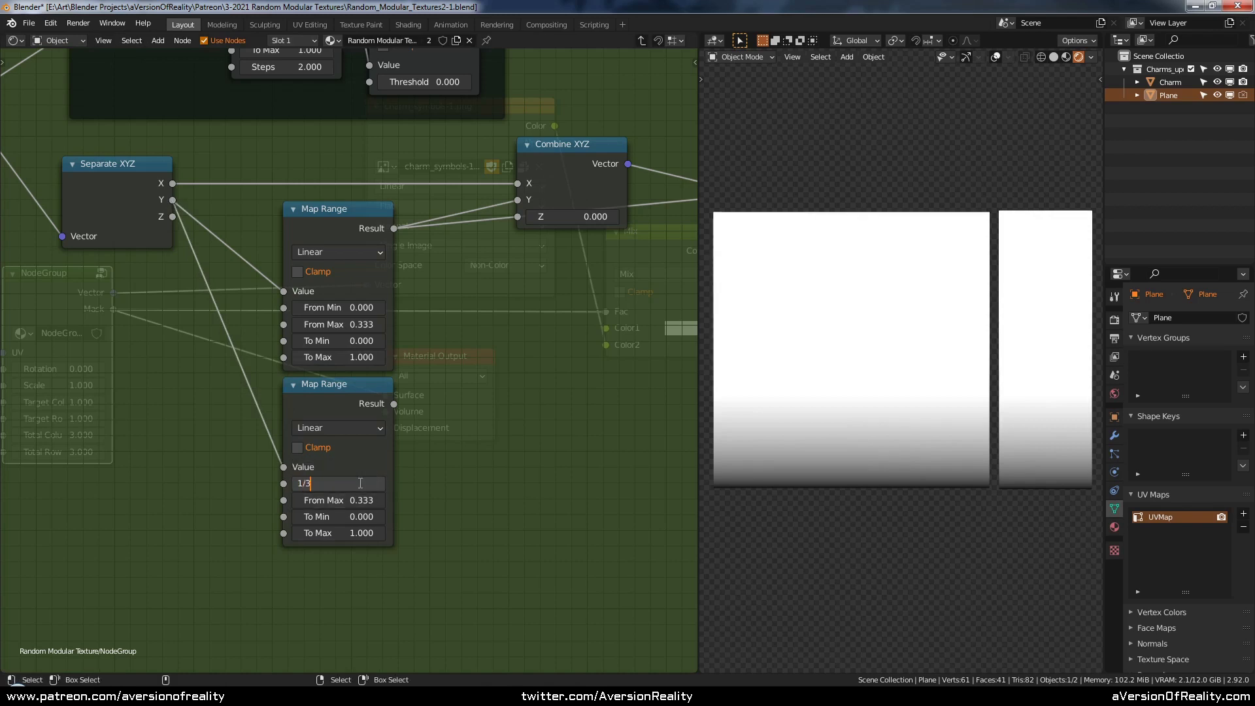
key(Return)
click(351, 500)
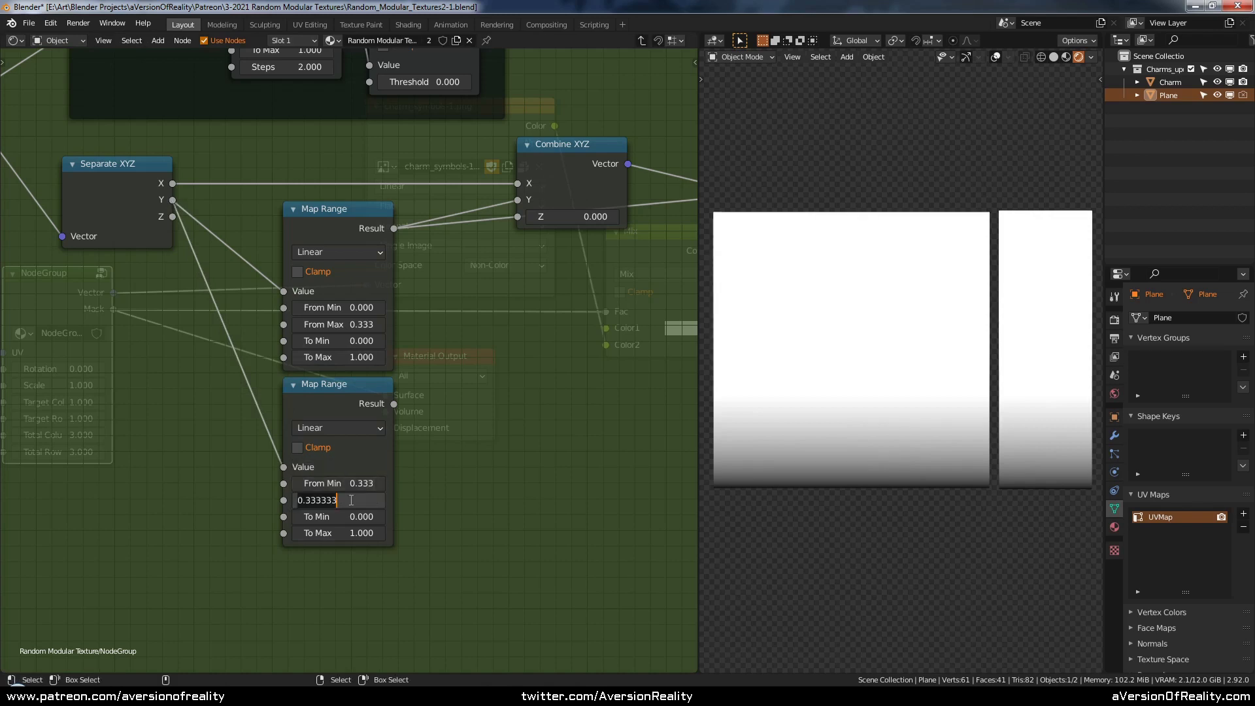
text(2/6)
key(Return)
- Move Group Output below RMT: Get Texture and connect the second Map Range's Result to its Mask input
middle_drag(500, 398, 355, 281)
drag(591, 210, 401, 373)
middle_drag(57, 415, 230, 377)
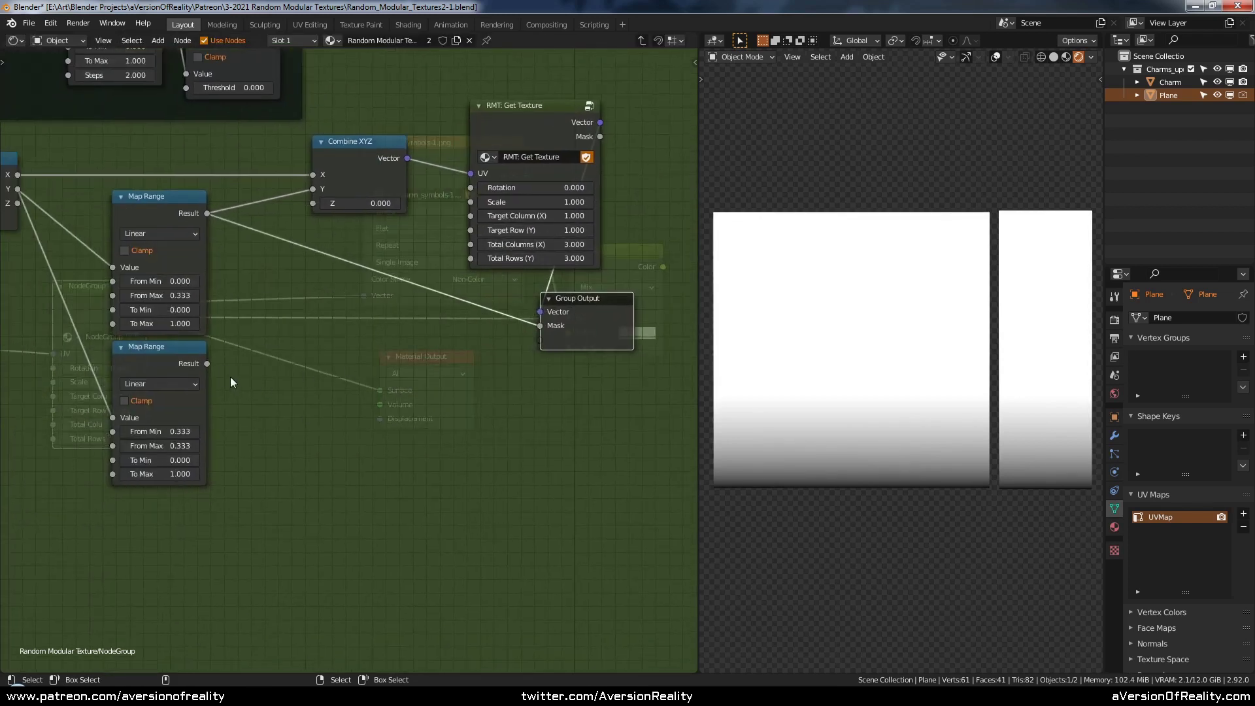
click(206, 363)
drag(205, 364, 633, 324)
- Set the second Map Range's From Max to 2/3
double_click(151, 445)
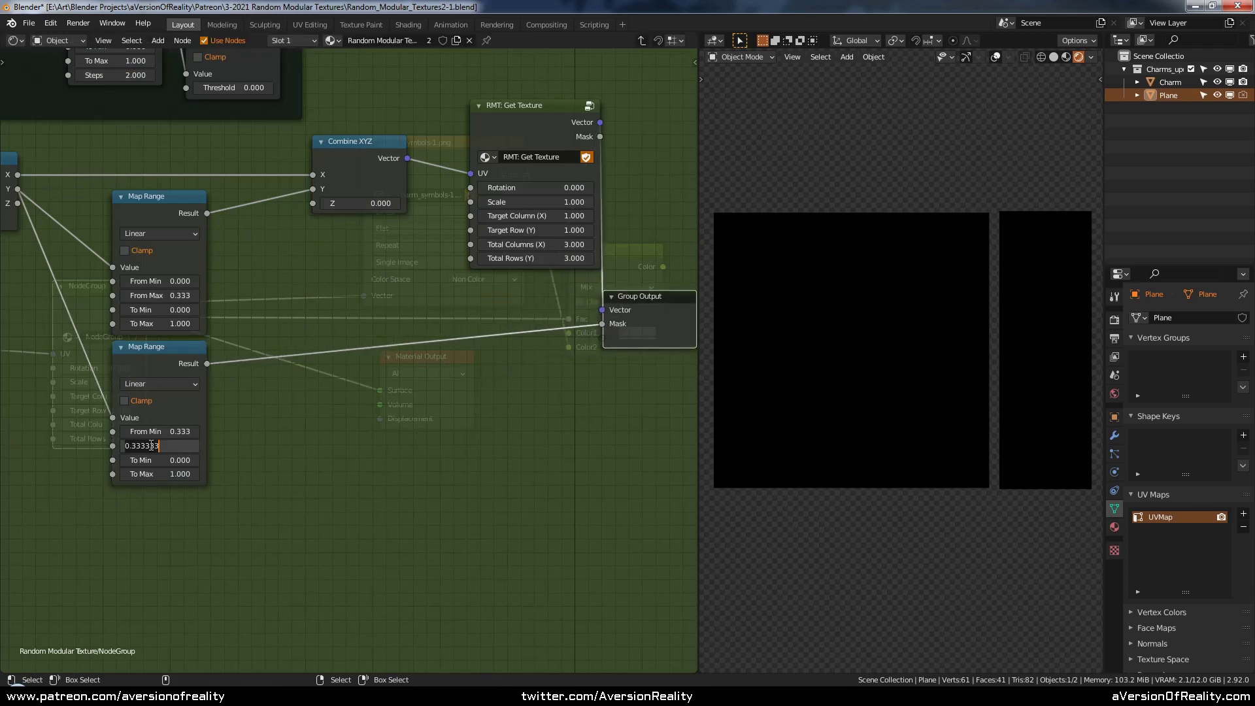
text(2/3)
key(Return)
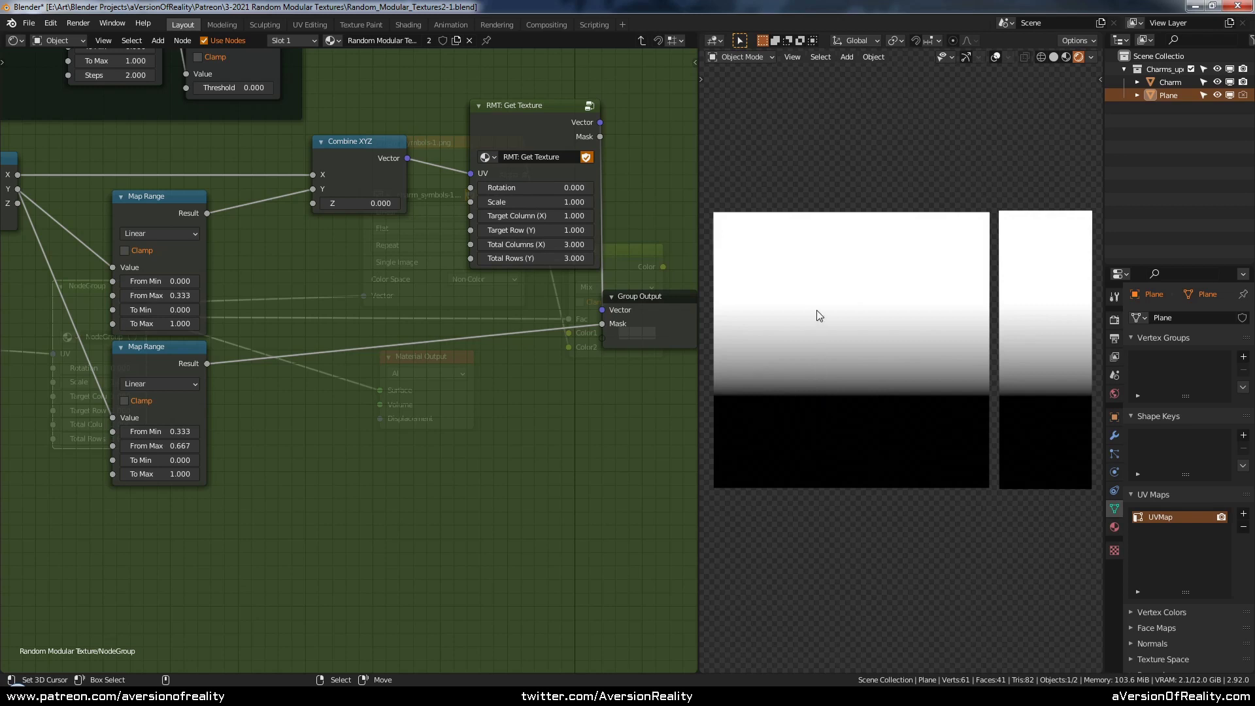
- Duplicate the second Map Range beneath itself and connect Separate XYZ's Y to the third node's Value
middle_drag(177, 385, 374, 358)
key(shift+d)
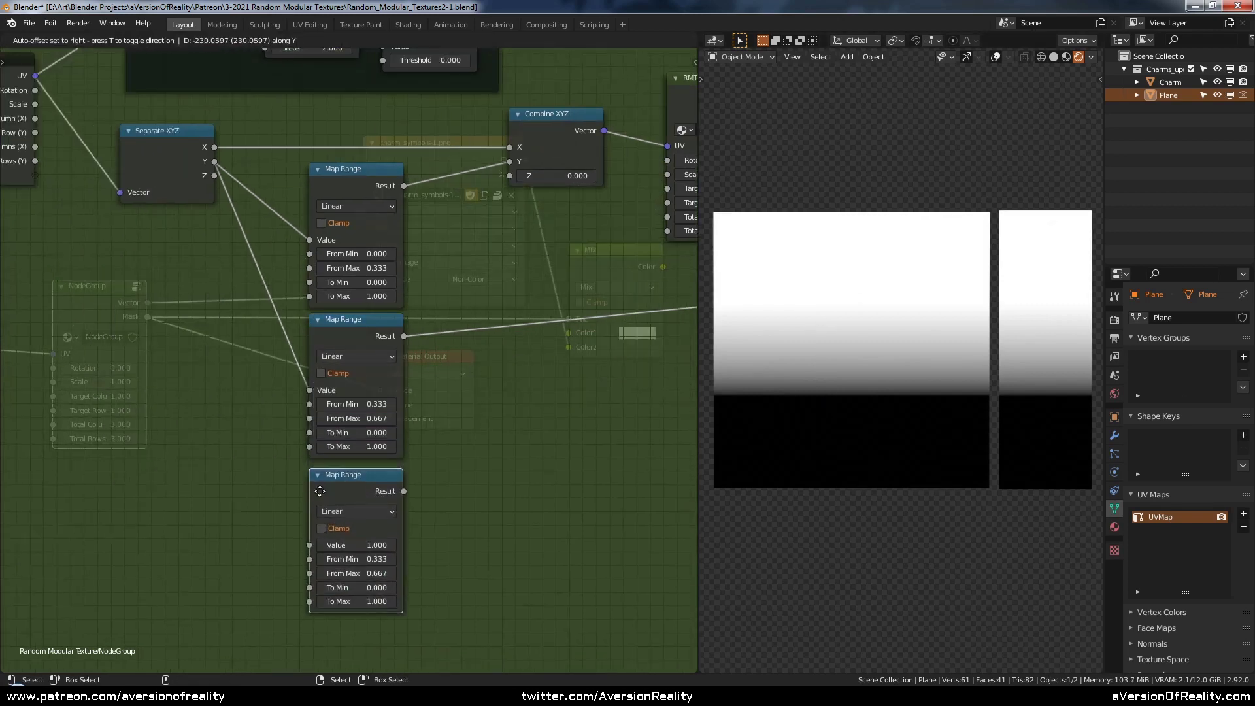
click(320, 484)
drag(214, 161, 310, 539)
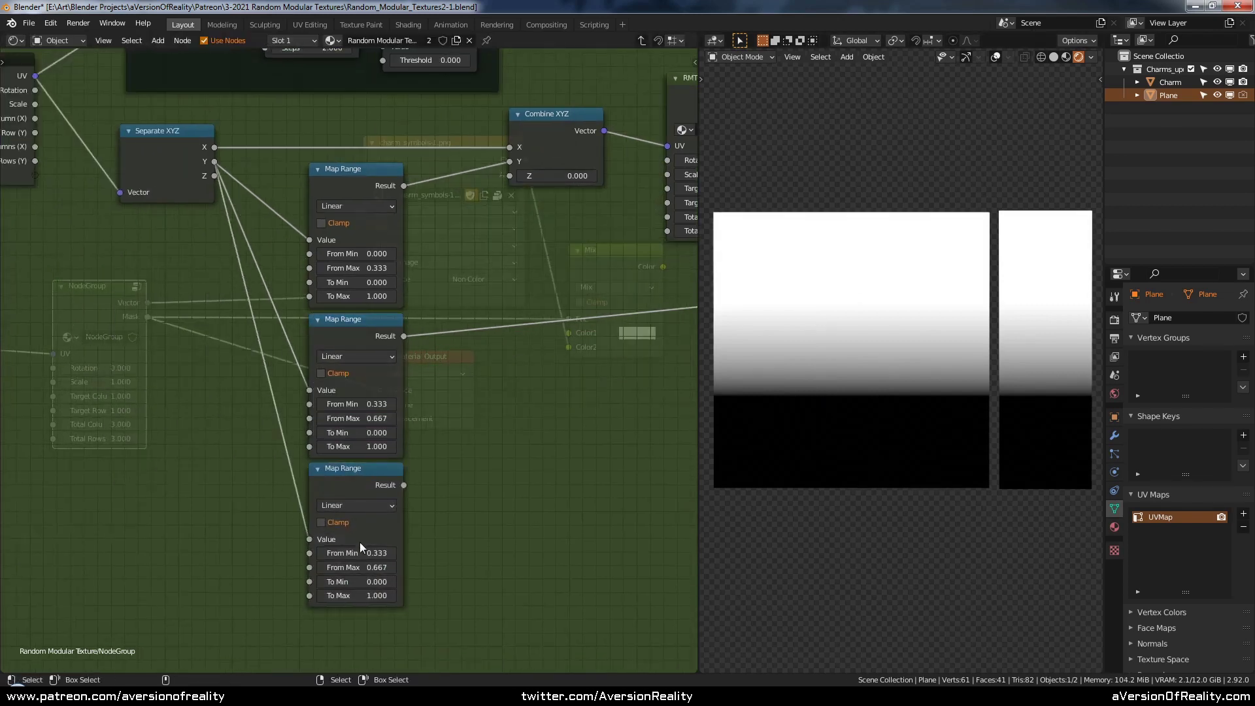
- Set the third Map Range's From Min to 0.667 and From Max to 1, and connect its Result to Group Output's Mask
click(363, 552)
middle_drag(516, 546, 361, 553)
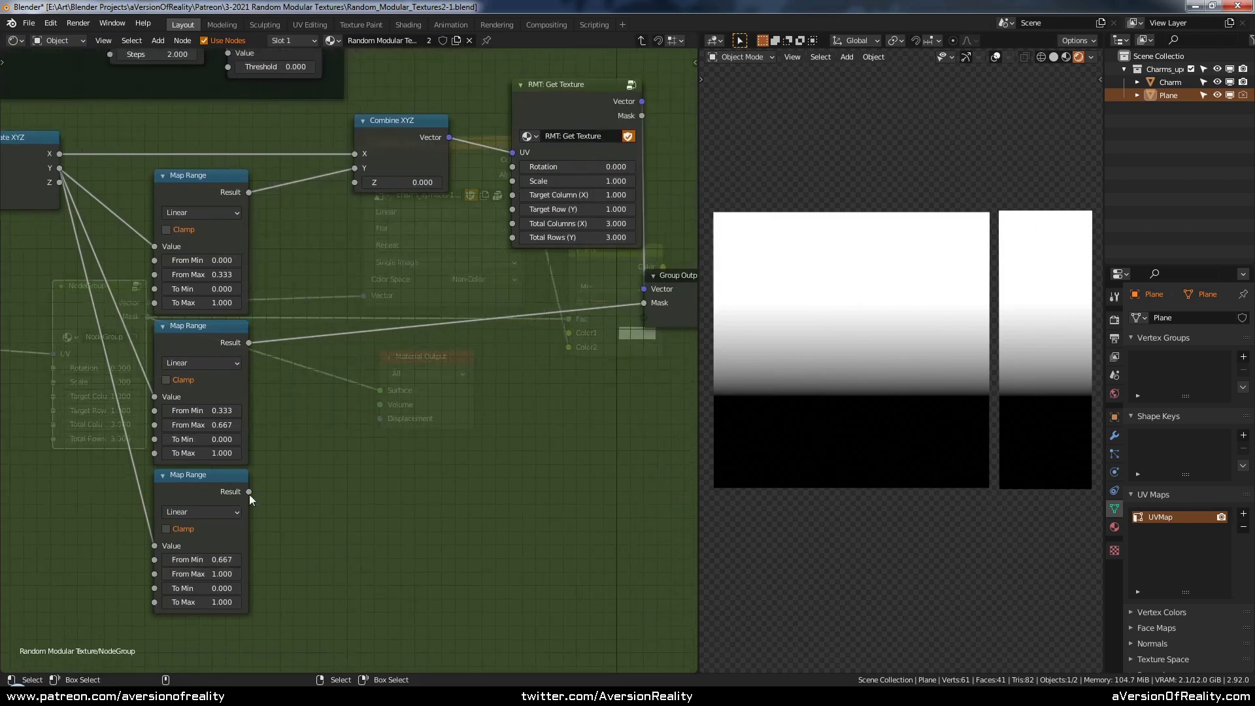
drag(249, 491, 644, 303)
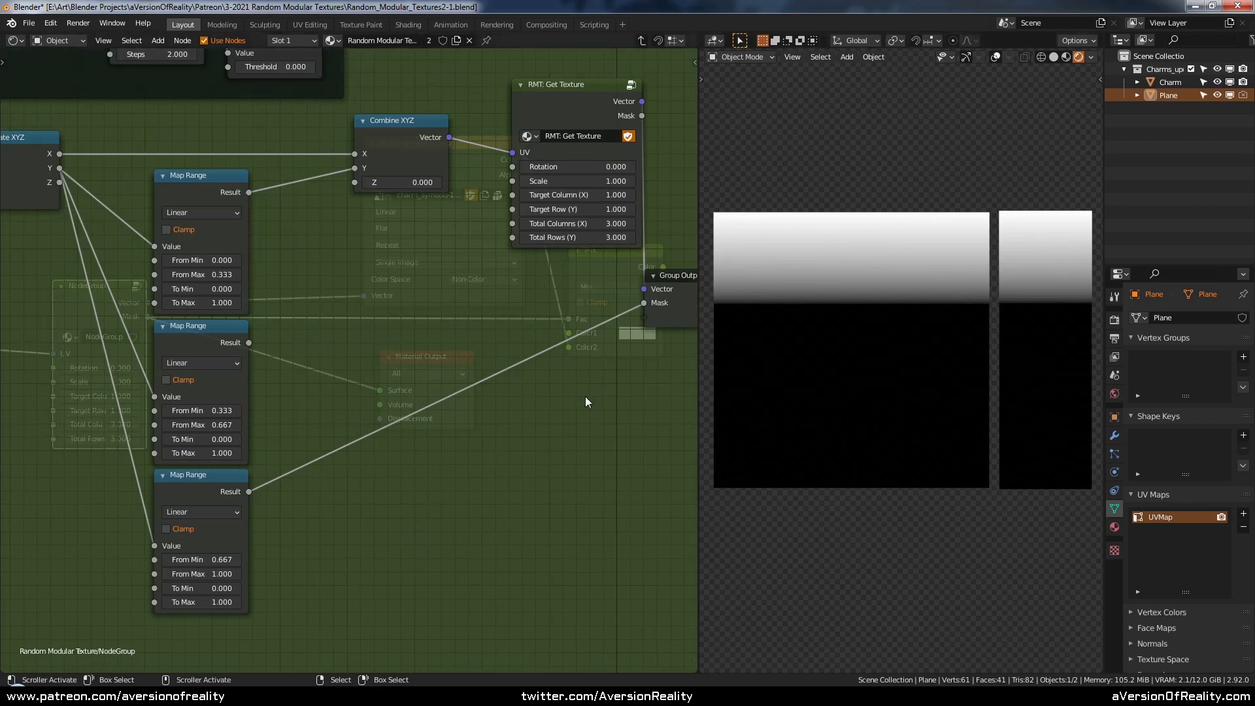
- Move Combine XYZ, RMT: Get Texture and Group Output horizontally away from the Y Location Changes frame to make room
middle_drag(586, 396, 524, 418)
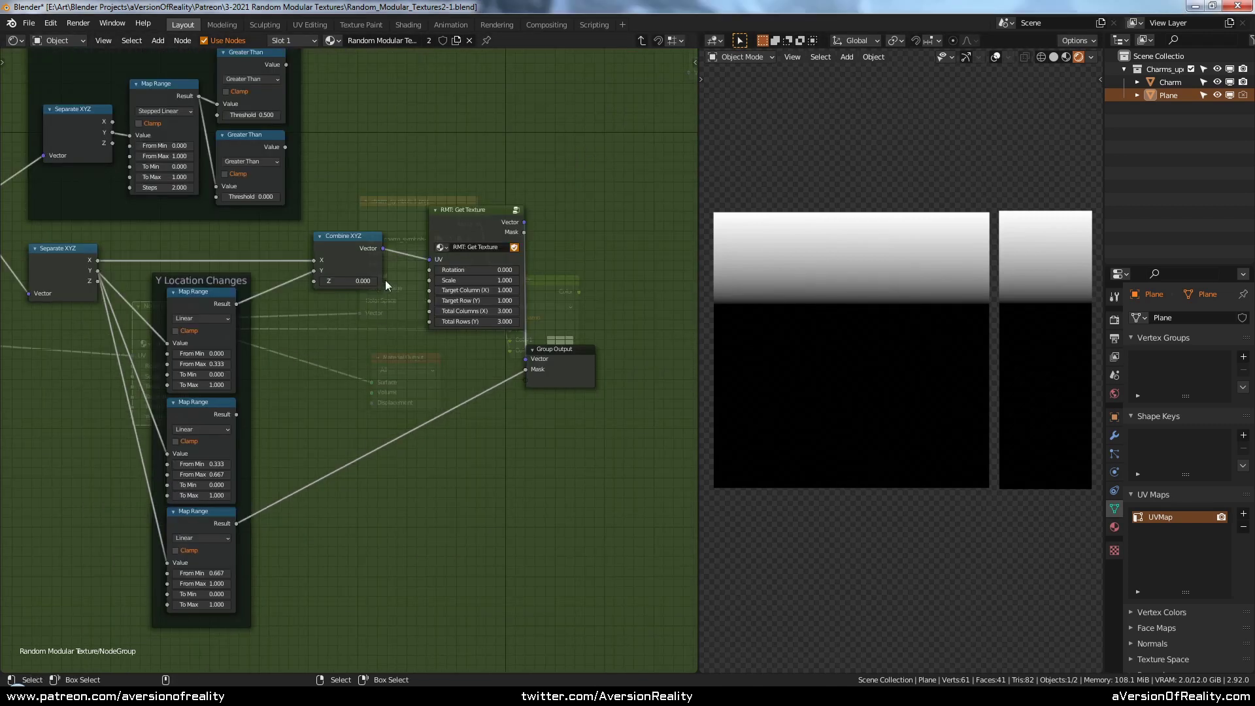
key(c)
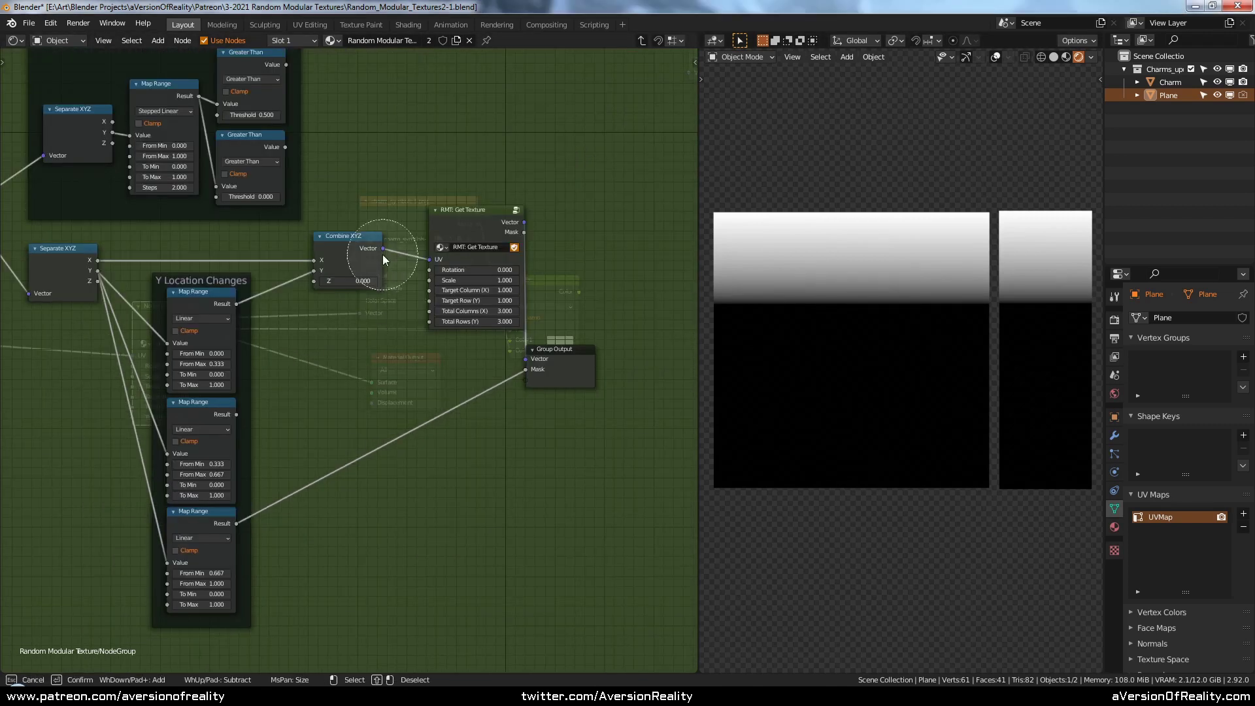
drag(382, 253, 564, 345)
right_click(565, 346)
key(g)
key(x)
click(457, 210)
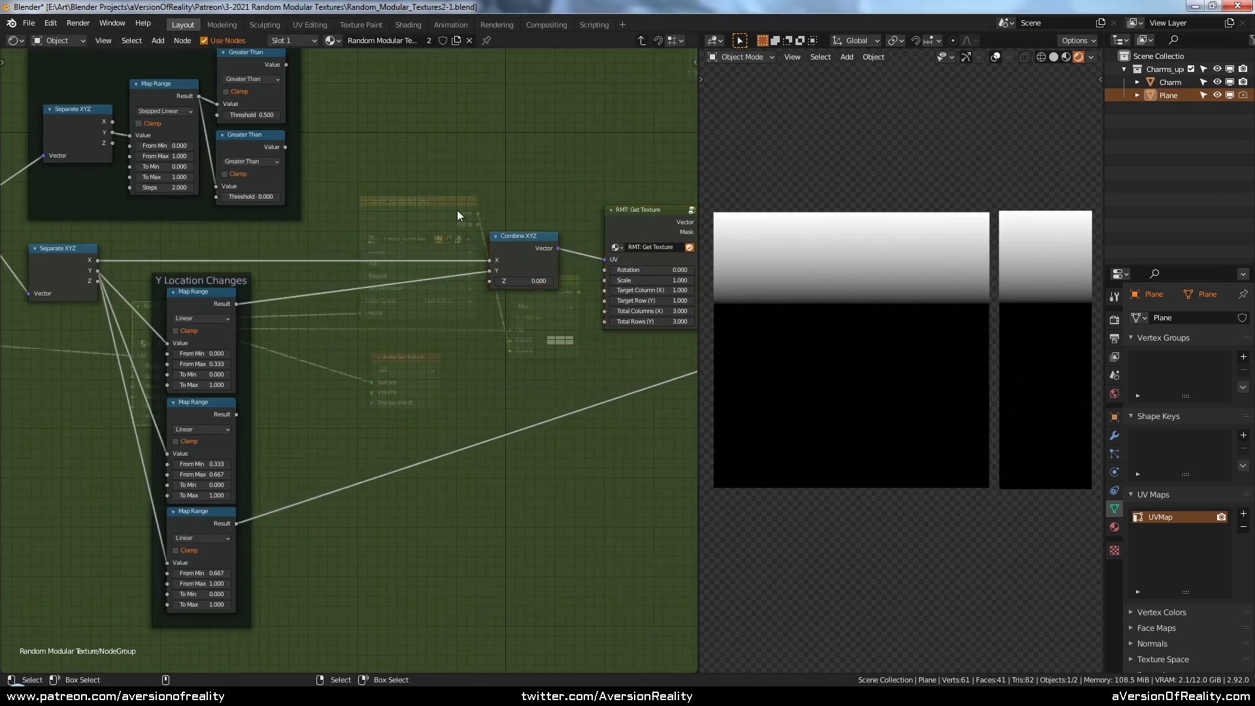
- Add a MixRGB node on the link between the first Map Range's Result and Combine XYZ's Y
middle_drag(440, 160, 433, 237)
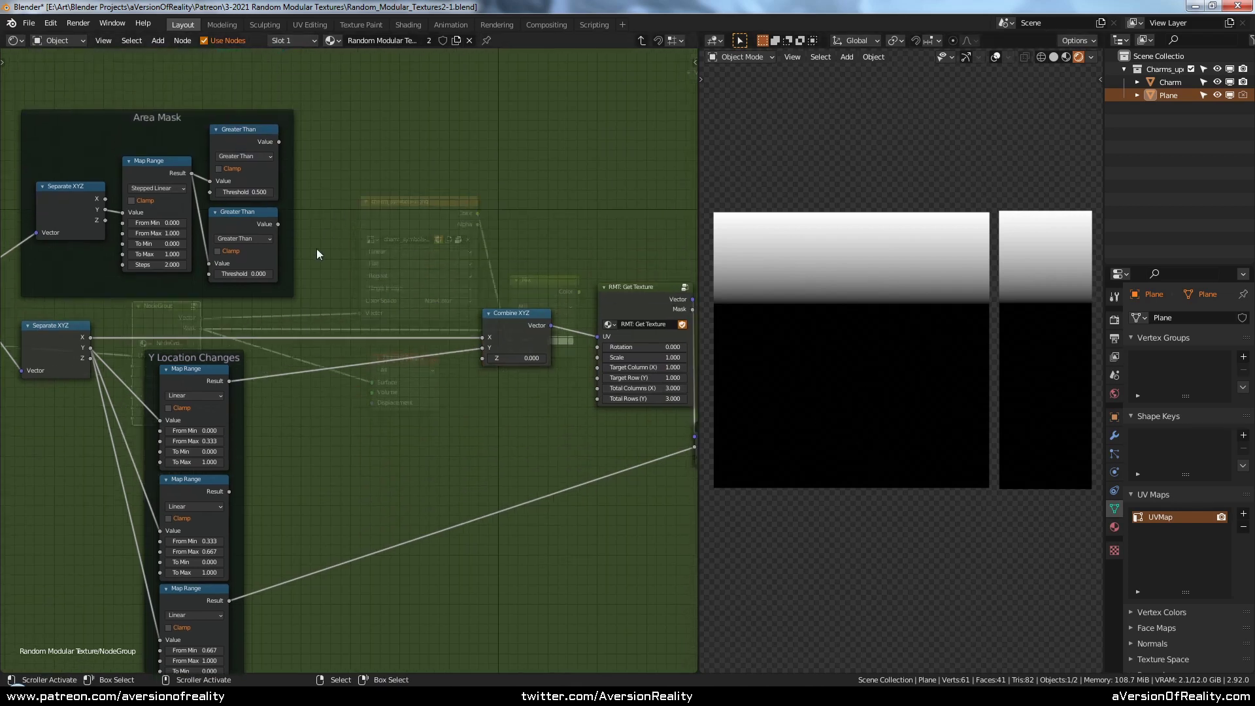
key(shift+a)
mouse_move(342, 270)
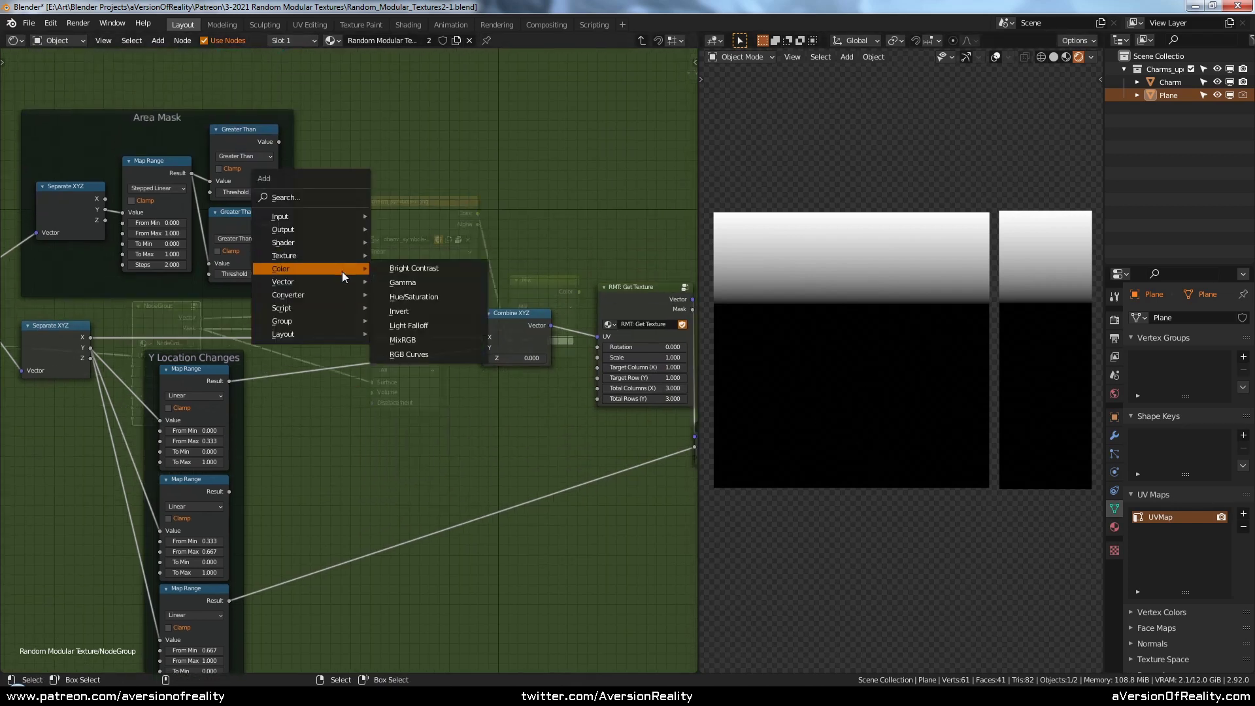
click(438, 338)
click(292, 362)
scroll(292, 362, up, 1)
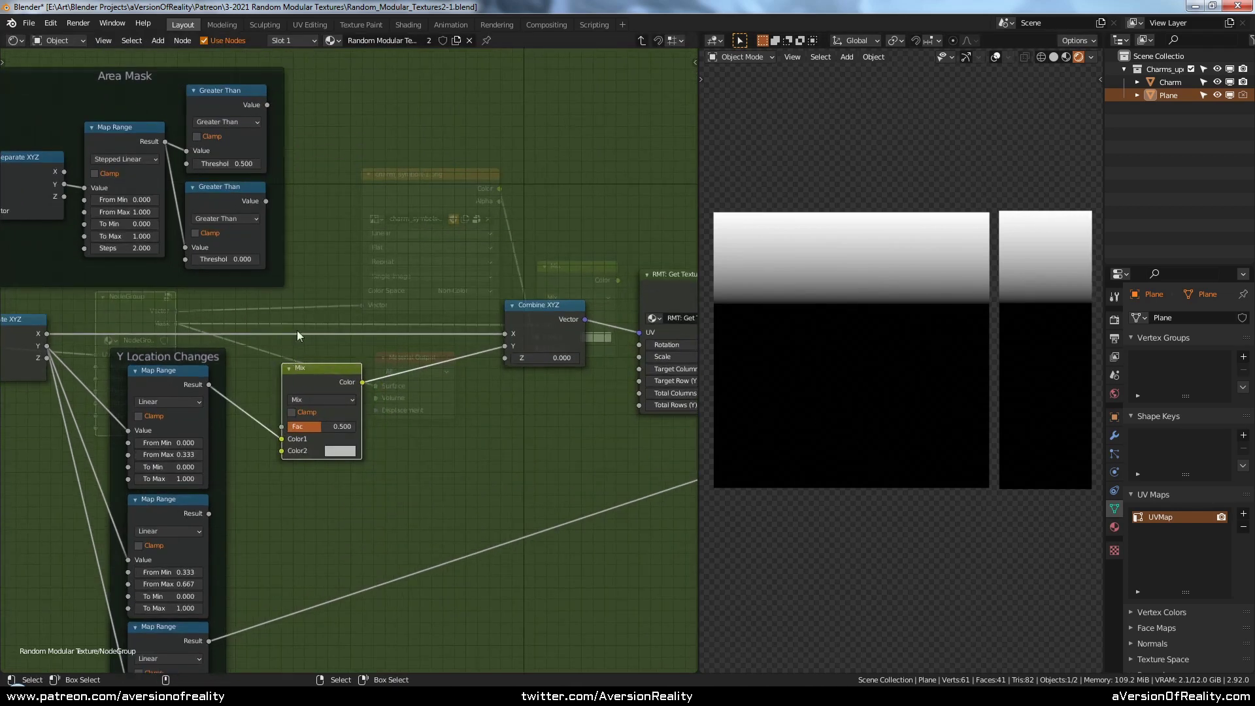
drag(314, 383, 332, 383)
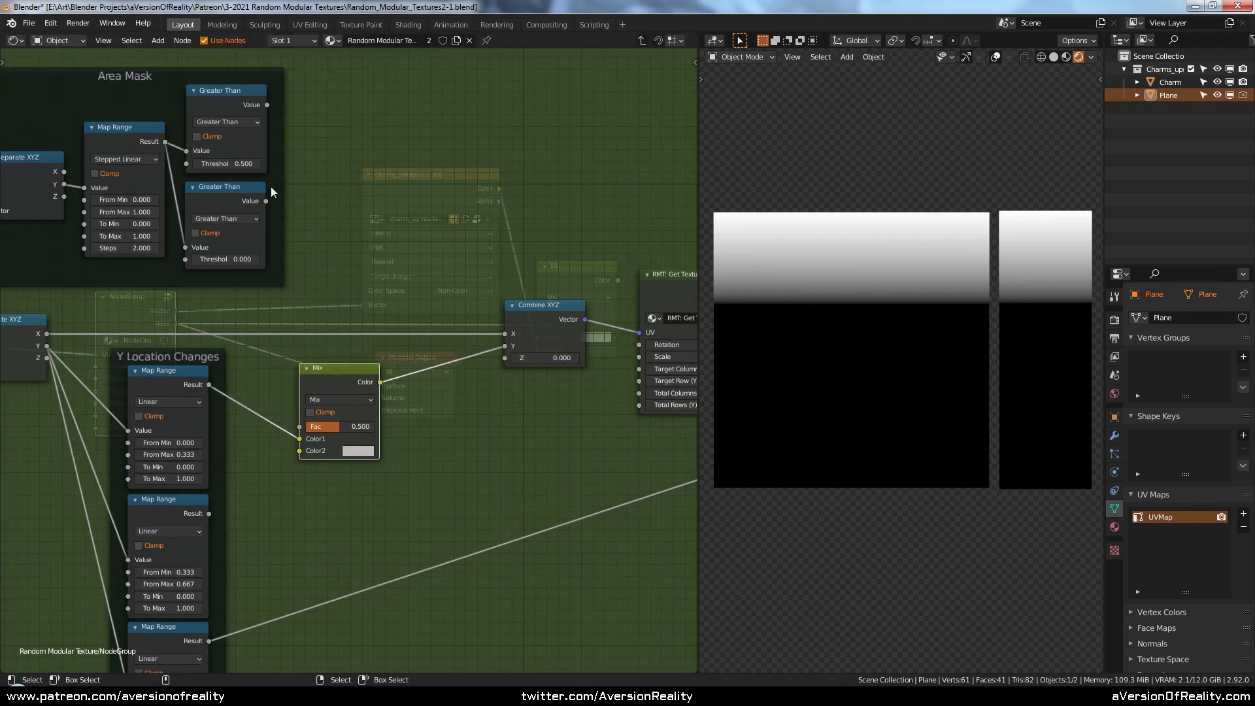
- Connect the Greater Than with threshold 0 to the Mix's Fac and the second Map Range's Result to Color2
drag(266, 200, 300, 426)
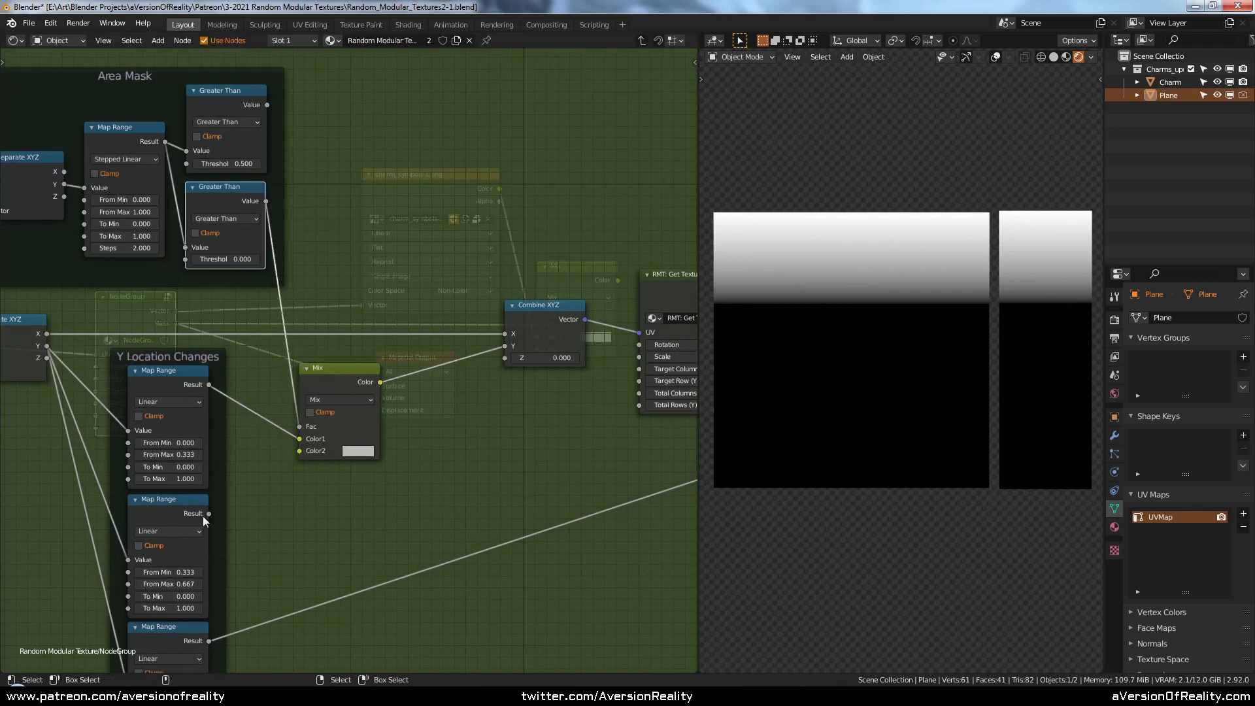
drag(207, 514, 309, 449)
drag(345, 368, 338, 368)
- Insert a copy of the Mix before Combine XYZ, feeding Color2 from the third Map Range and Fac from the 0.5-threshold Greater Than
key(shift+d)
click(463, 365)
middle_drag(343, 483, 294, 432)
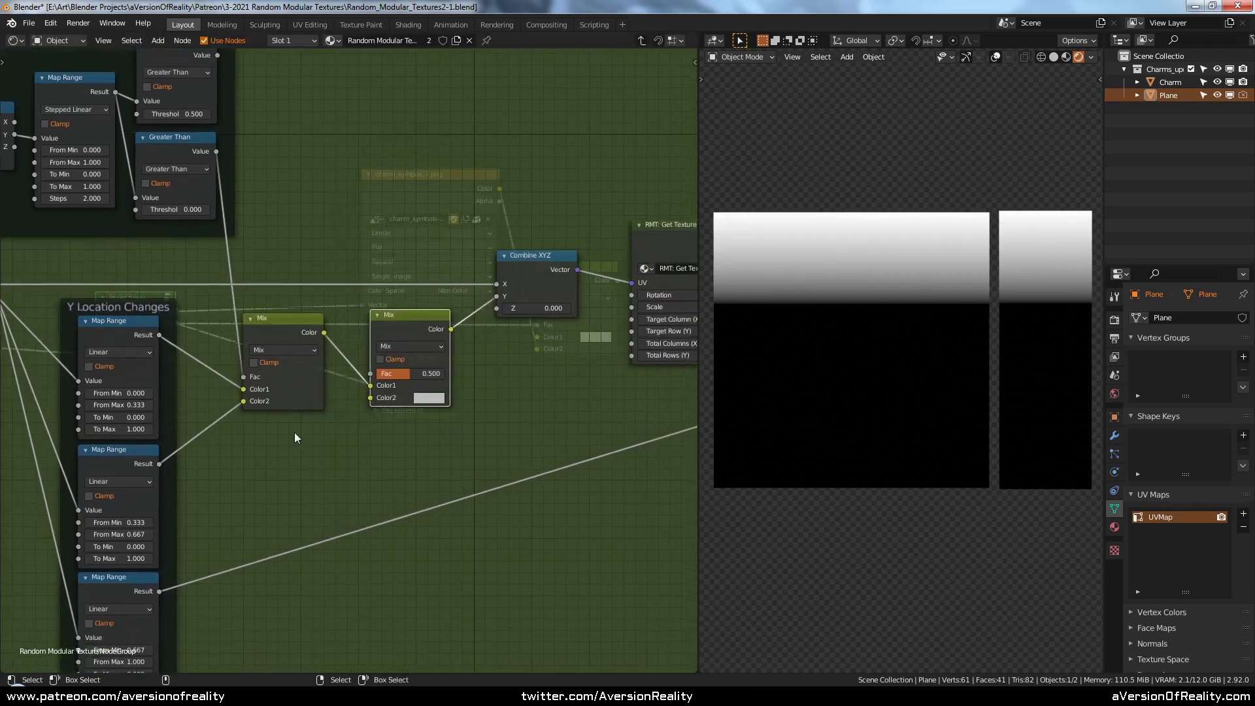
drag(160, 591, 370, 397)
middle_drag(261, 58, 246, 128)
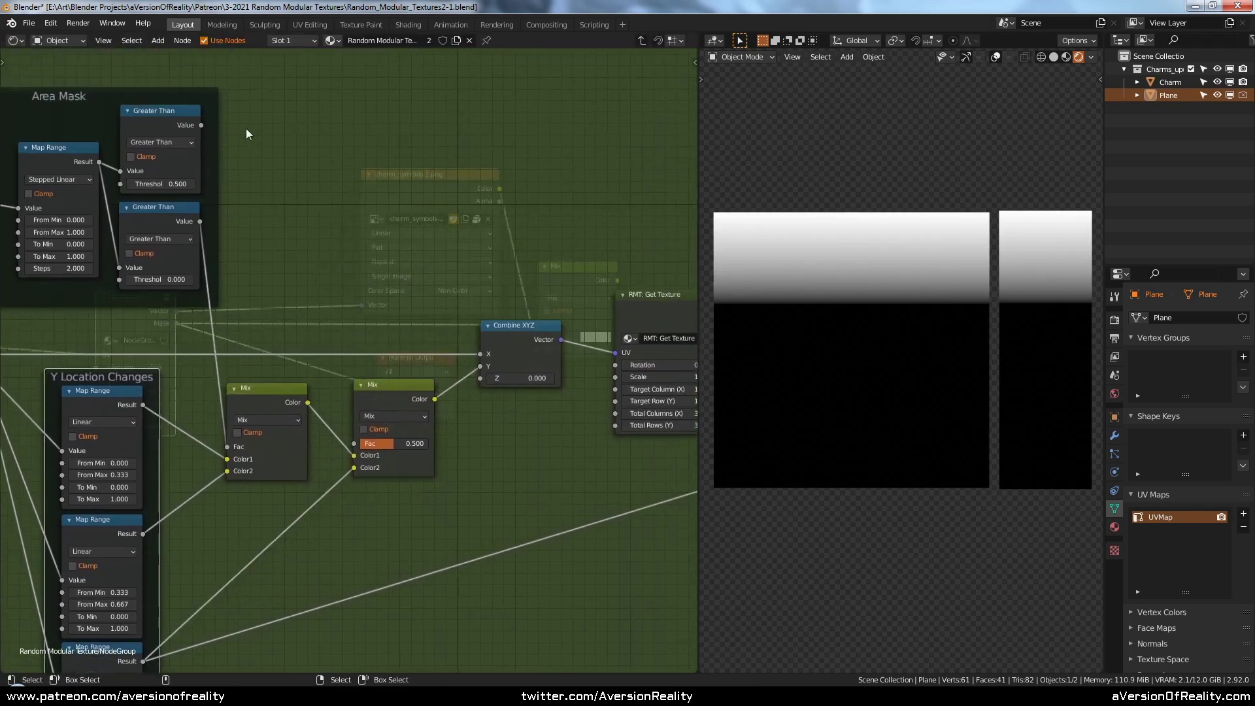
drag(201, 124, 355, 443)
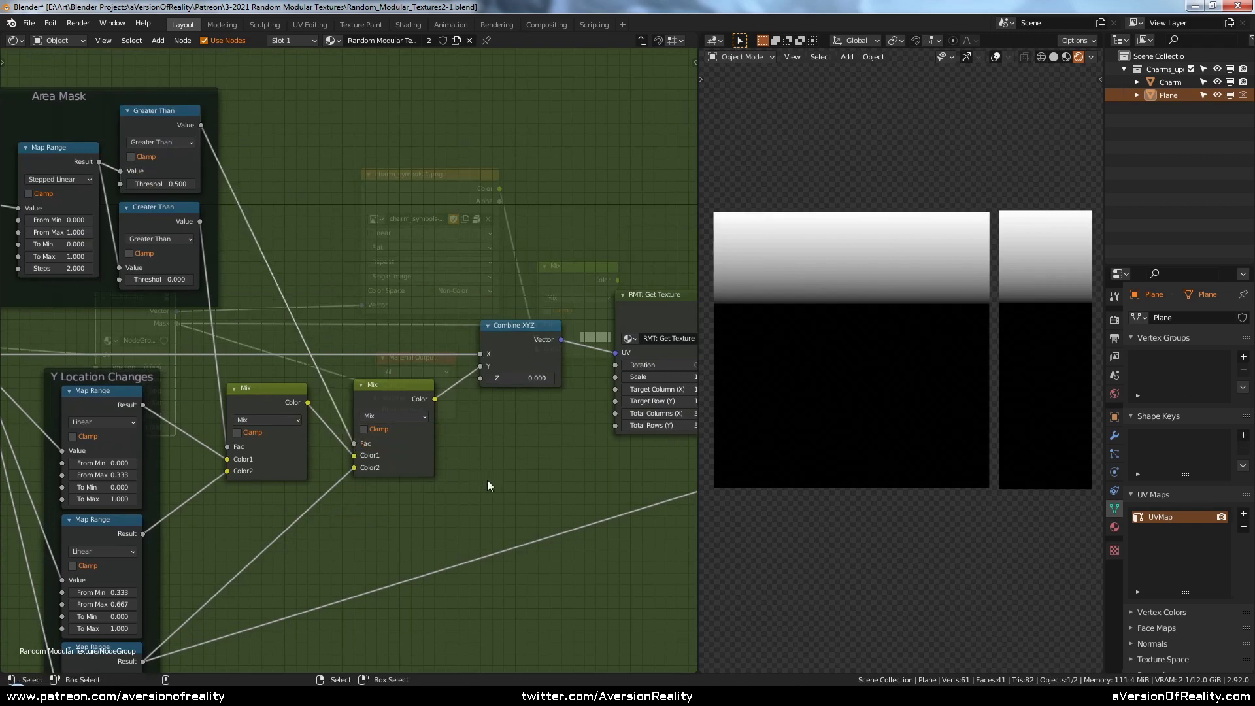
- Reposition Group Output and connect the second Mix's Color to its Mask input to preview the combined gradient
scroll(487, 480, down, 1)
middle_drag(487, 480, 335, 363)
drag(511, 334, 555, 327)
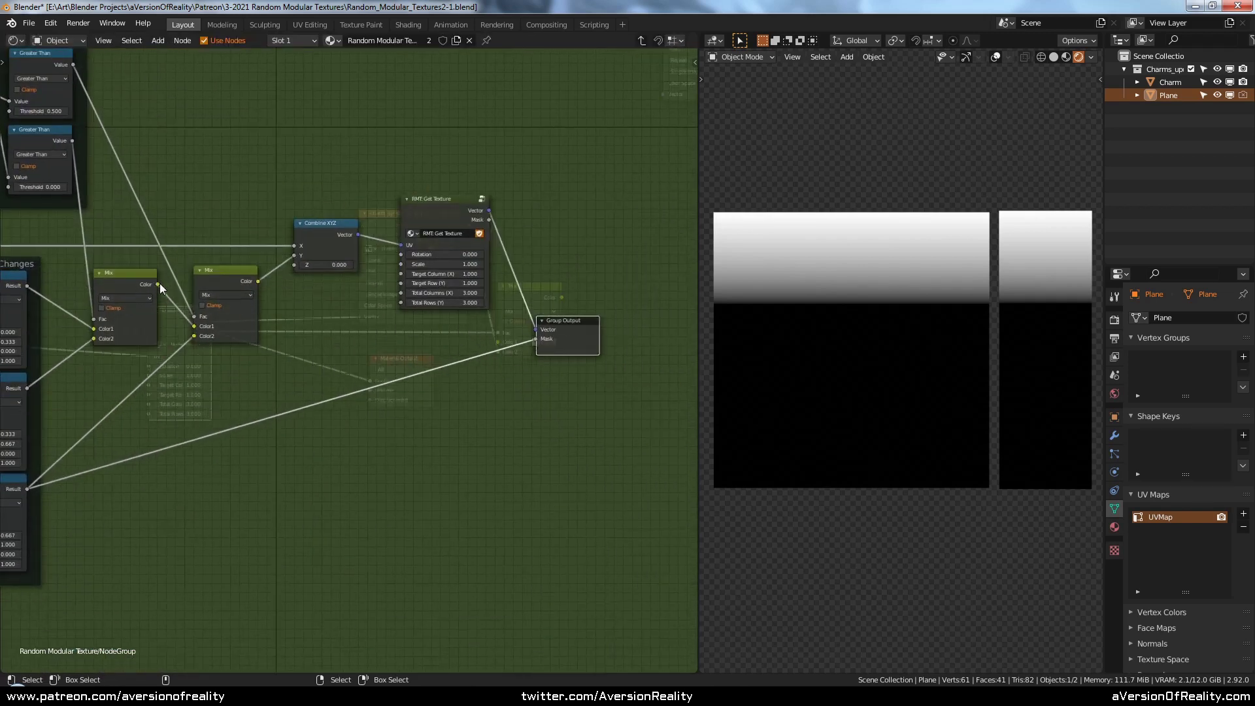
drag(160, 284, 536, 338)
middle_drag(223, 320, 281, 366)
scroll(421, 398, up, 1)
drag(362, 281, 691, 351)
middle_drag(514, 426, 616, 429)
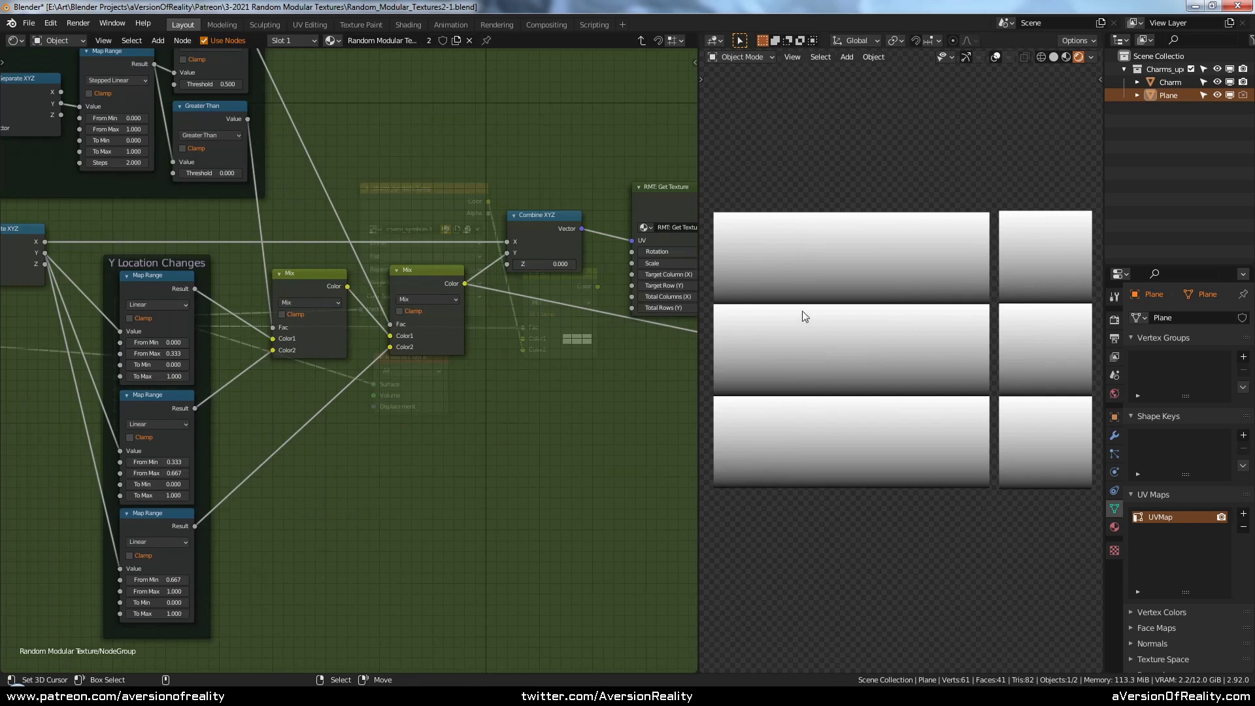
- Preview Separate XYZ's unmapped Y through Group Output's Mask for comparison, and reconnect the second Mix's Color to Mask
middle_drag(581, 384, 274, 397)
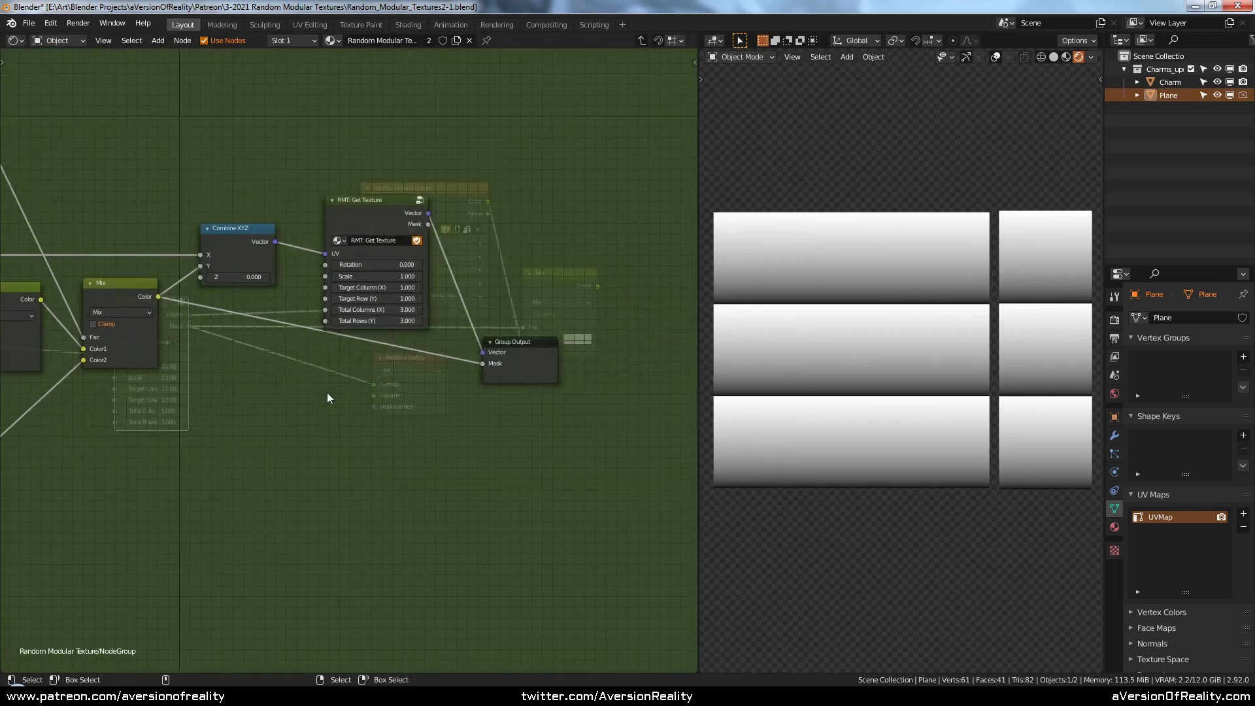
key(Home)
drag(66, 253, 611, 325)
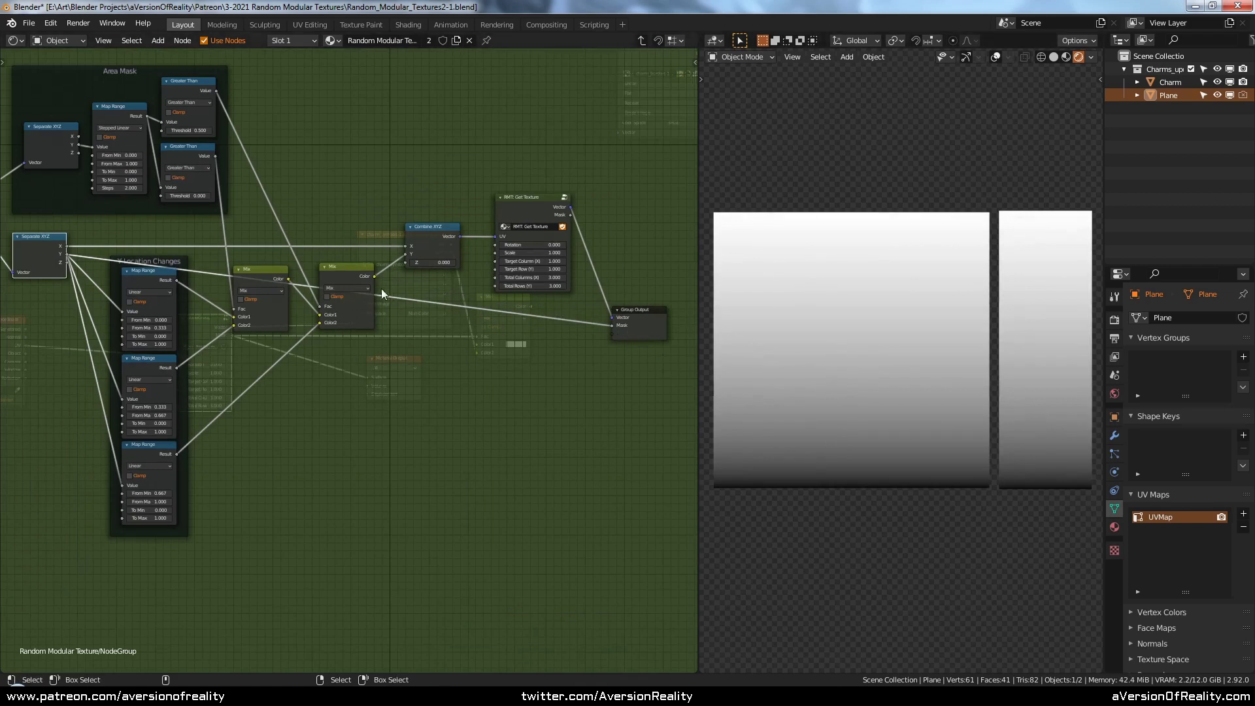
drag(375, 276, 622, 328)
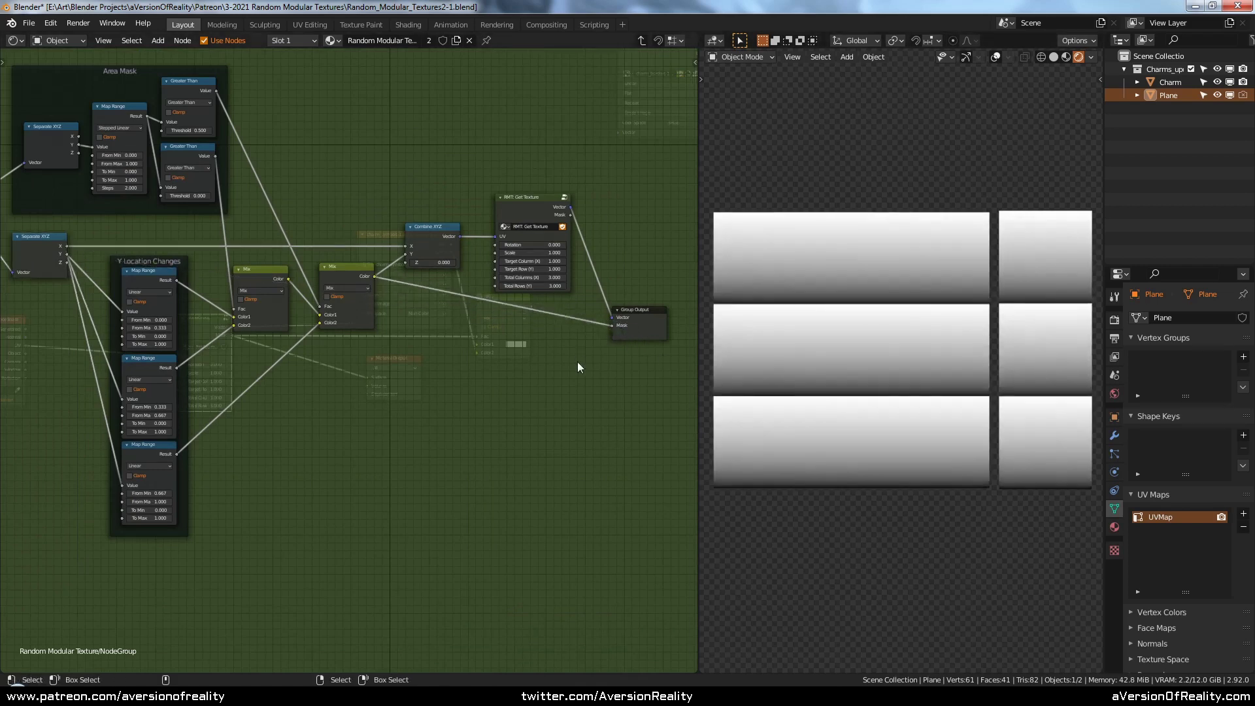
scroll(578, 362, up, 1)
scroll(426, 365, up, 2)
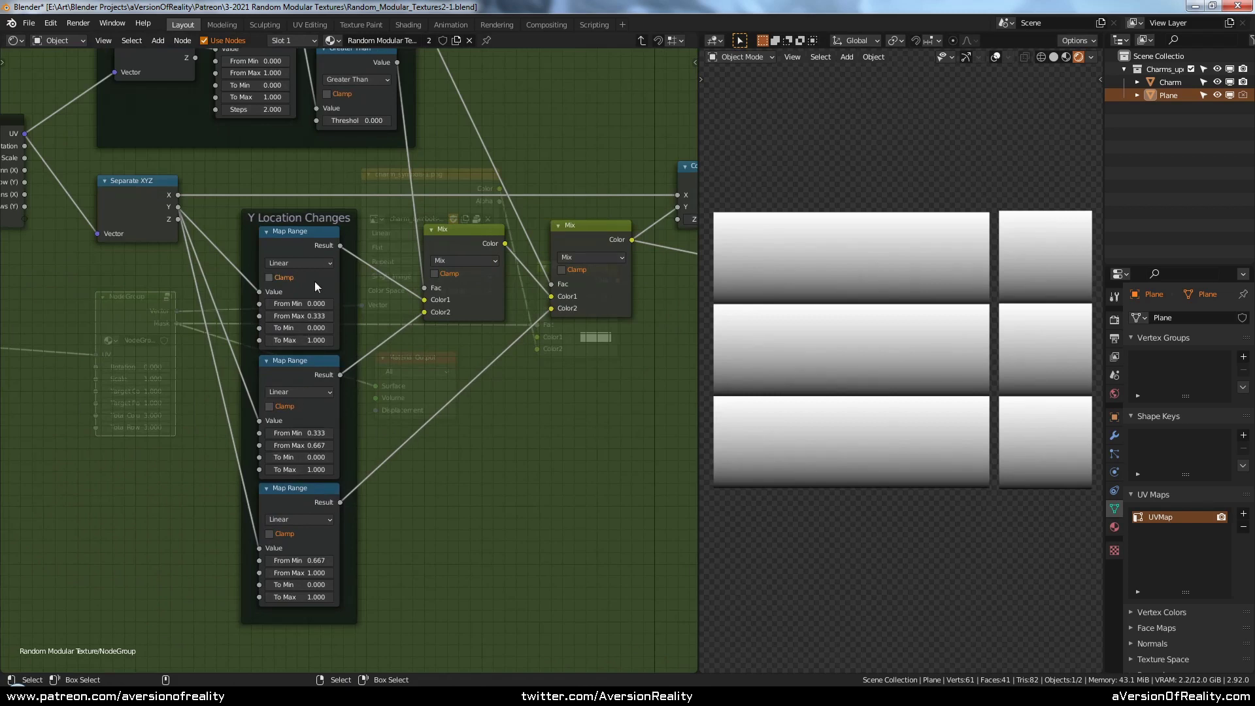
middle_drag(334, 329, 201, 325)
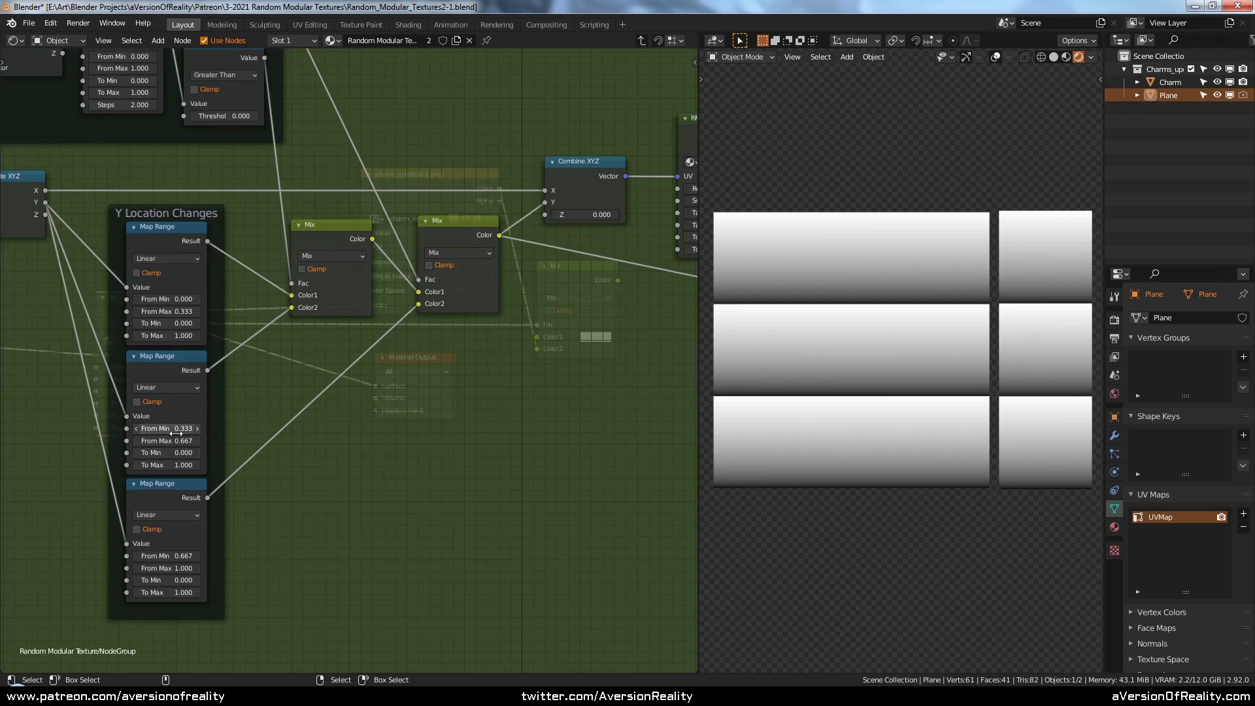
scroll(535, 368, down, 2)
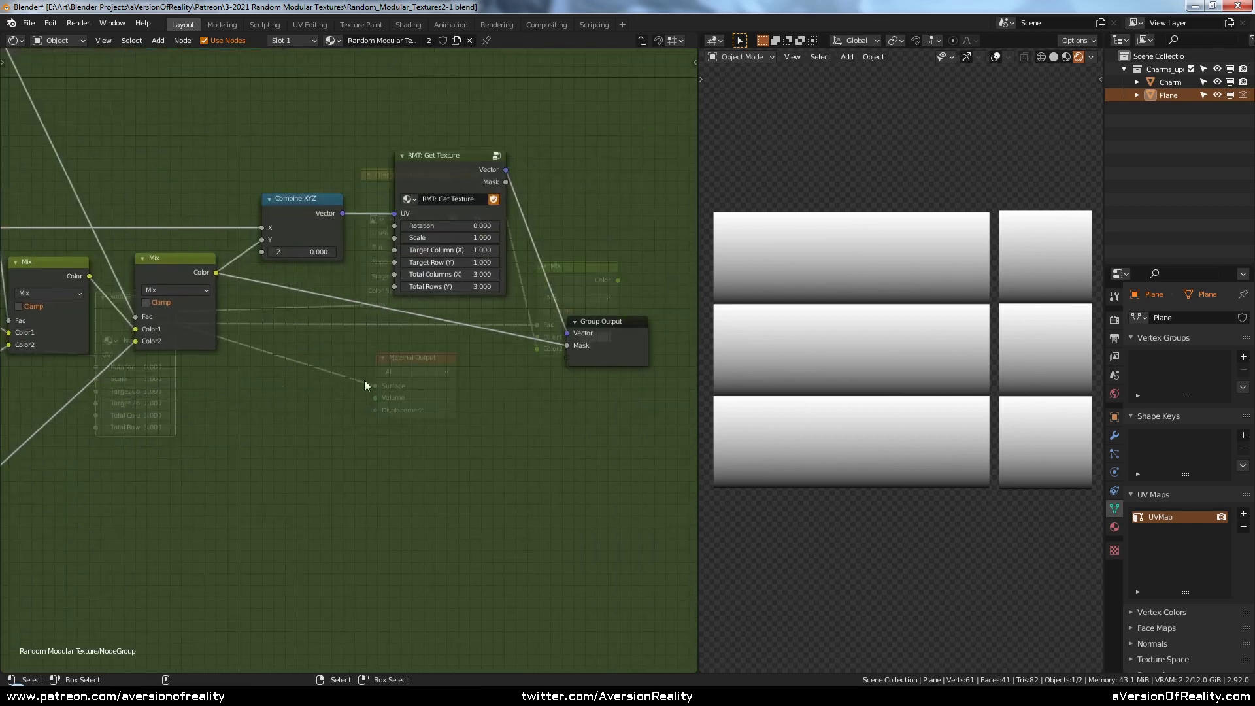
- Exit the node group and connect the charm_symbols-1.png texture's Color to the Material Output's Surface
scroll(568, 511, up, 2)
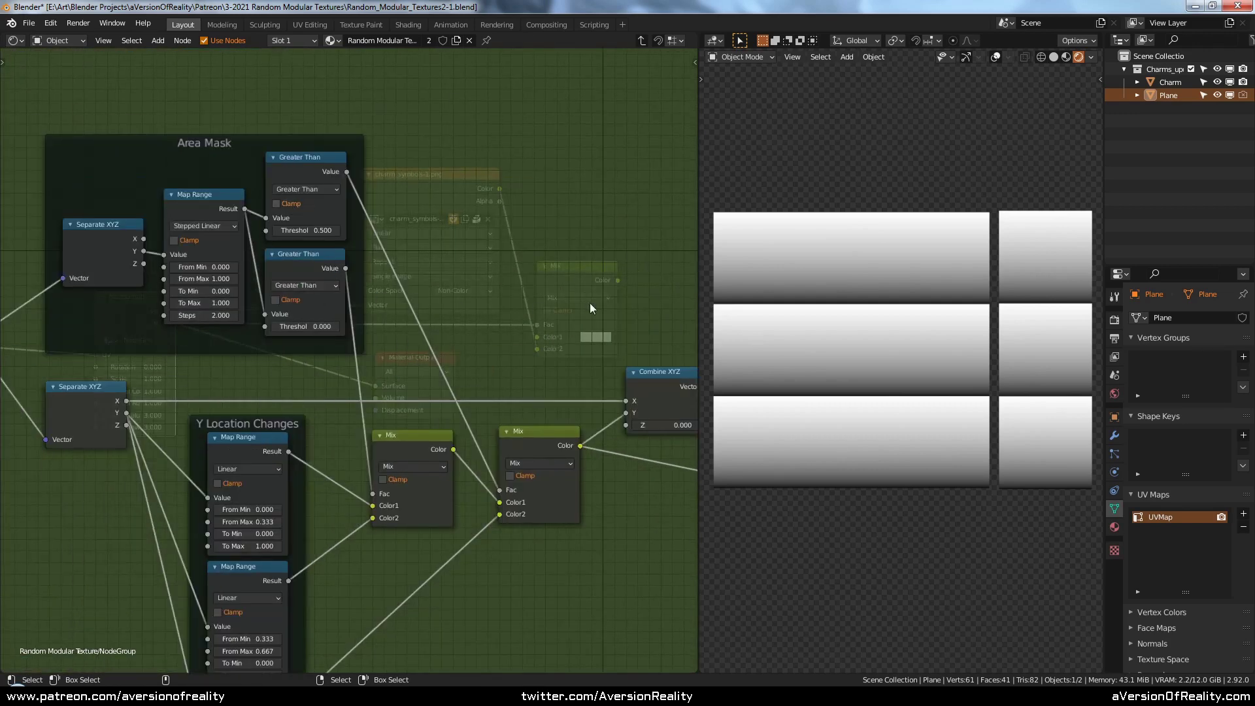
middle_drag(590, 303, 102, 198)
drag(505, 421, 546, 420)
key(Tab)
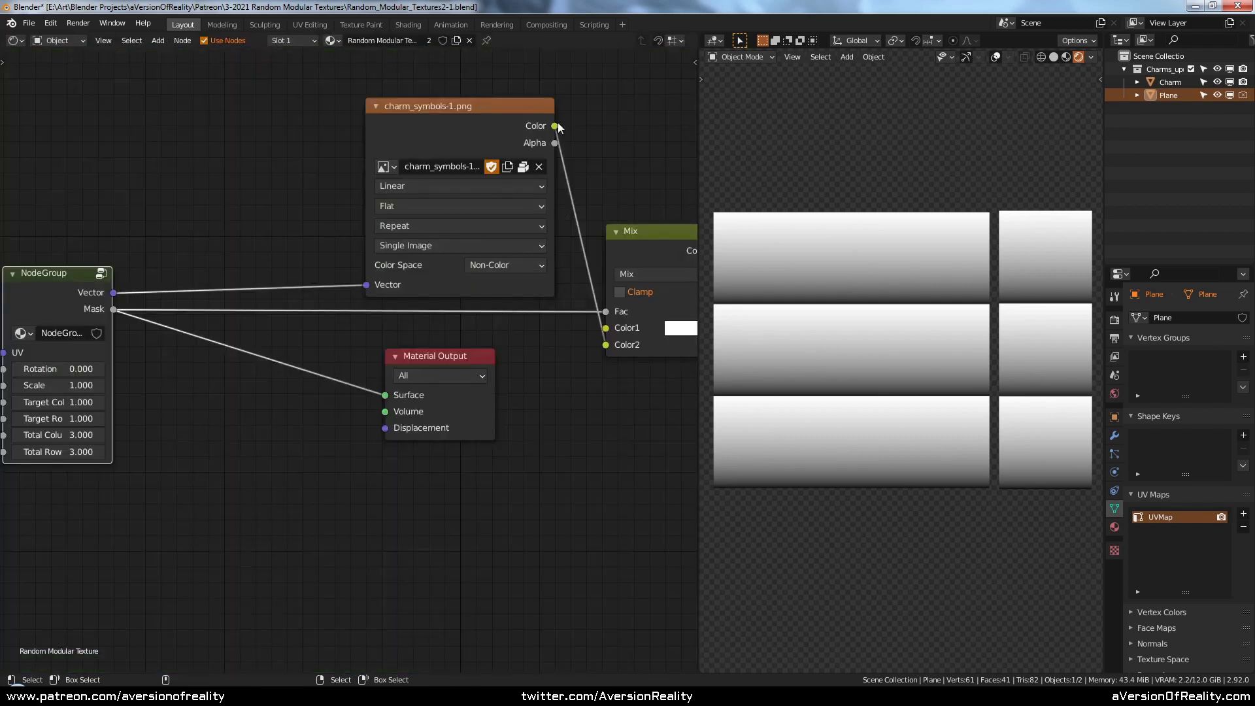
drag(555, 125, 386, 395)
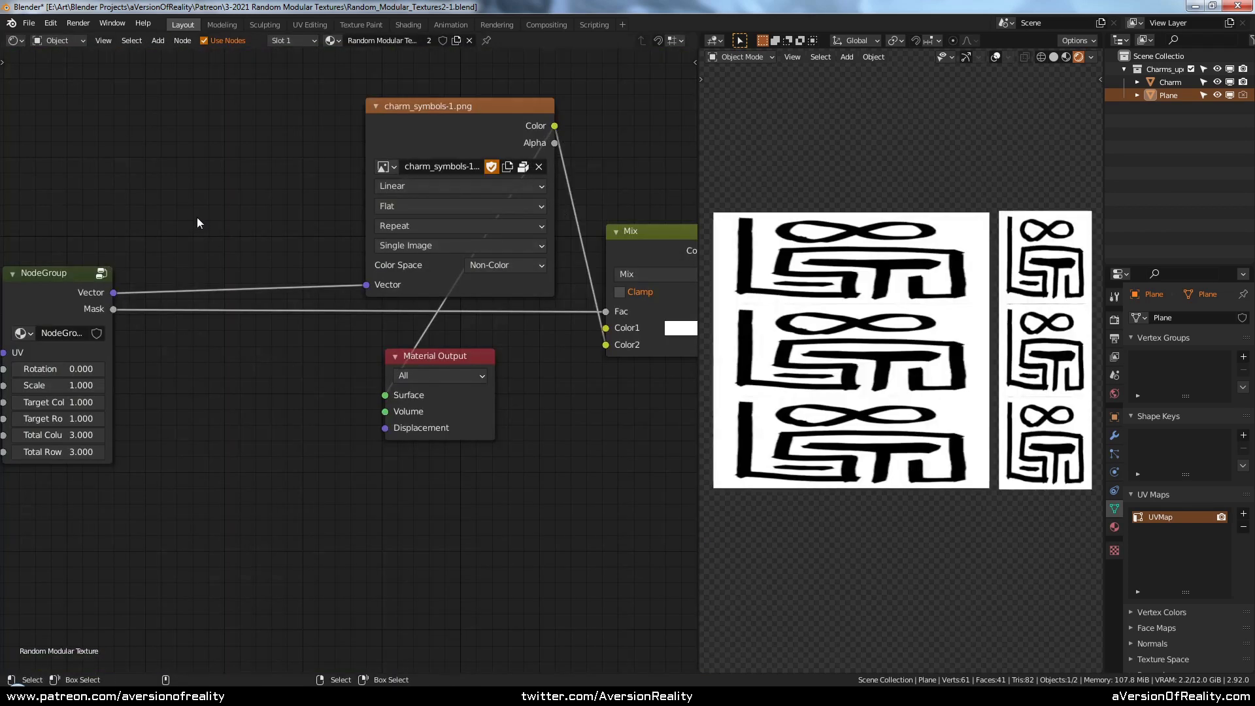
- Reenter the node group and try other Target Column and Target Row values on RMT: Get Texture, ending at column 2, row 1
click(88, 306)
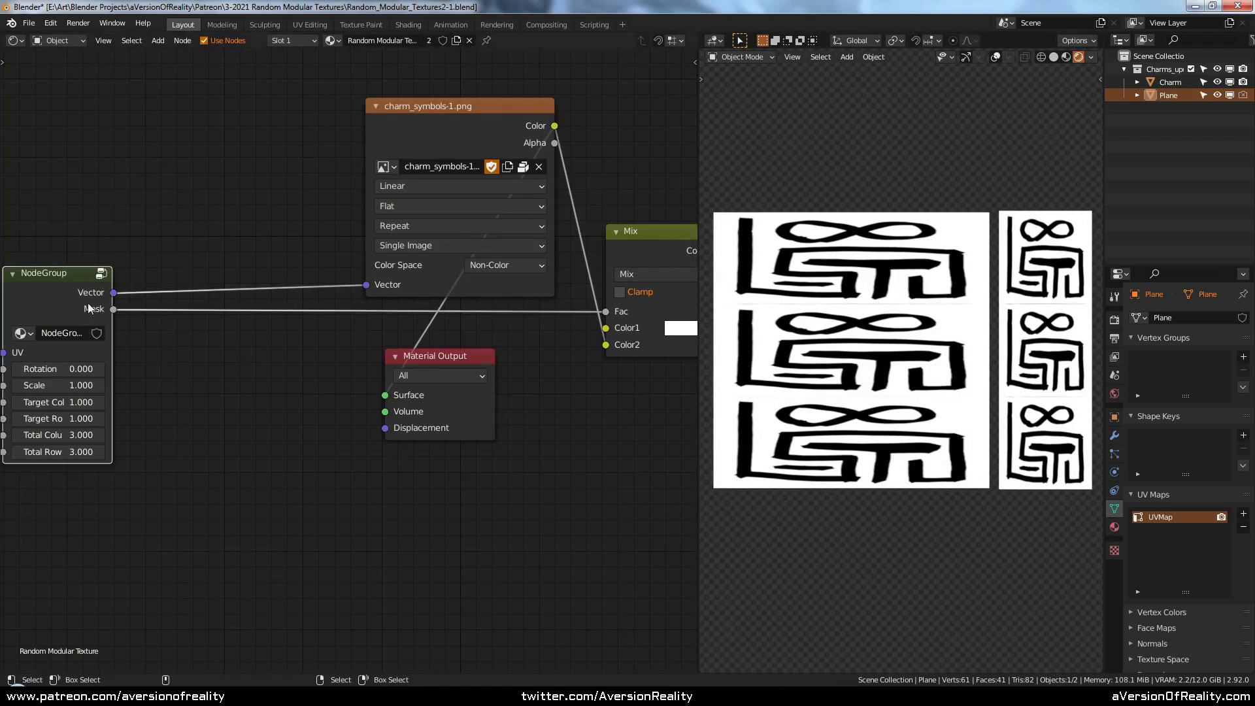
key(Tab)
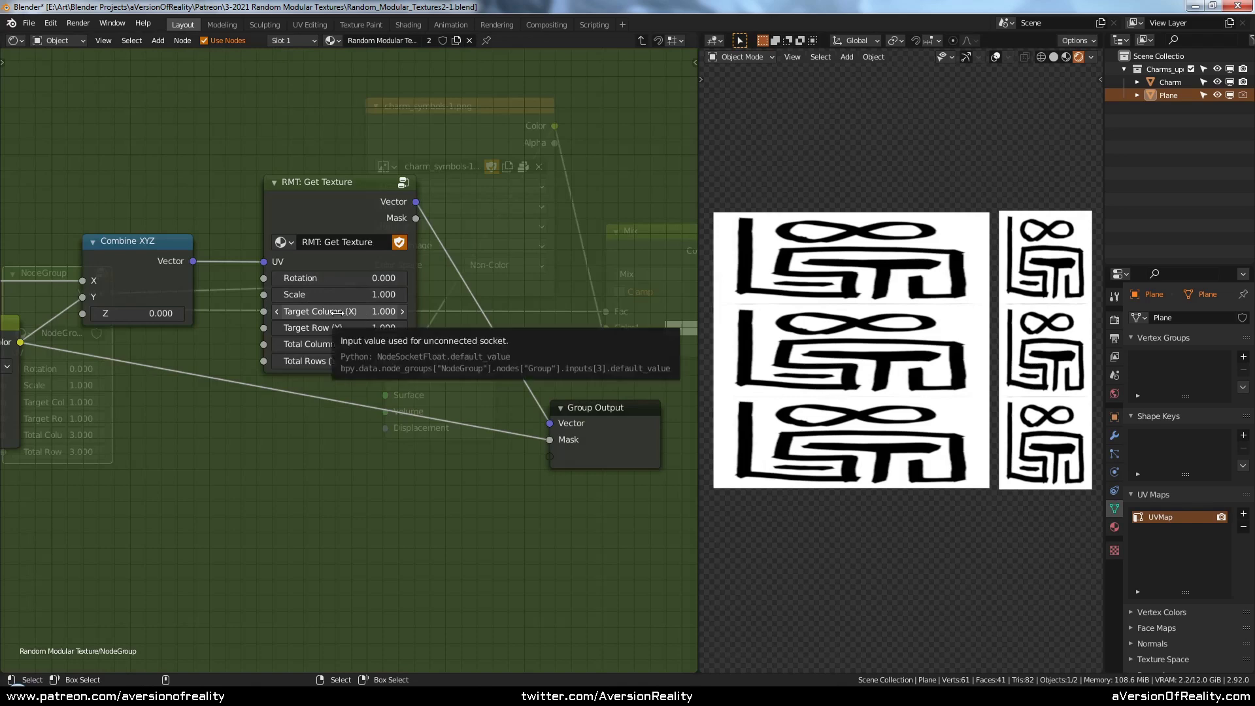
ctrl+scroll(353, 313, up, 2)
ctrl+scroll(340, 328, up, 2)
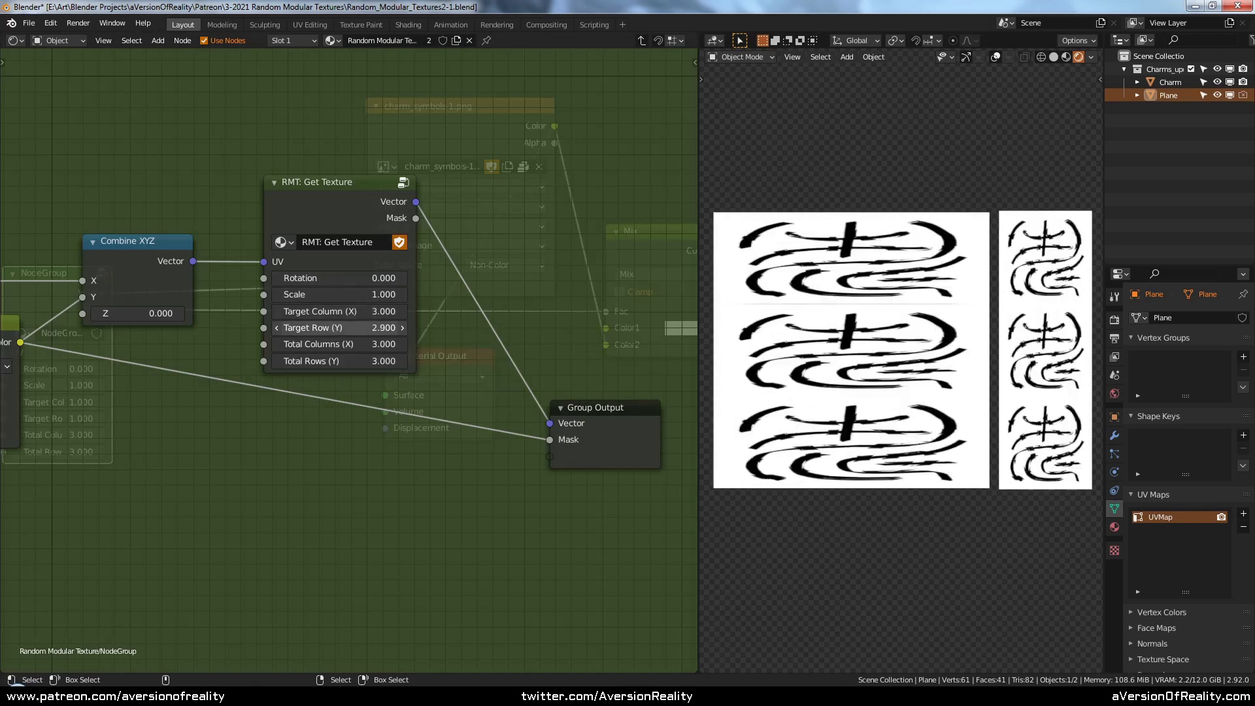
ctrl+scroll(340, 327, down, 2)
drag(353, 311, 320, 311)
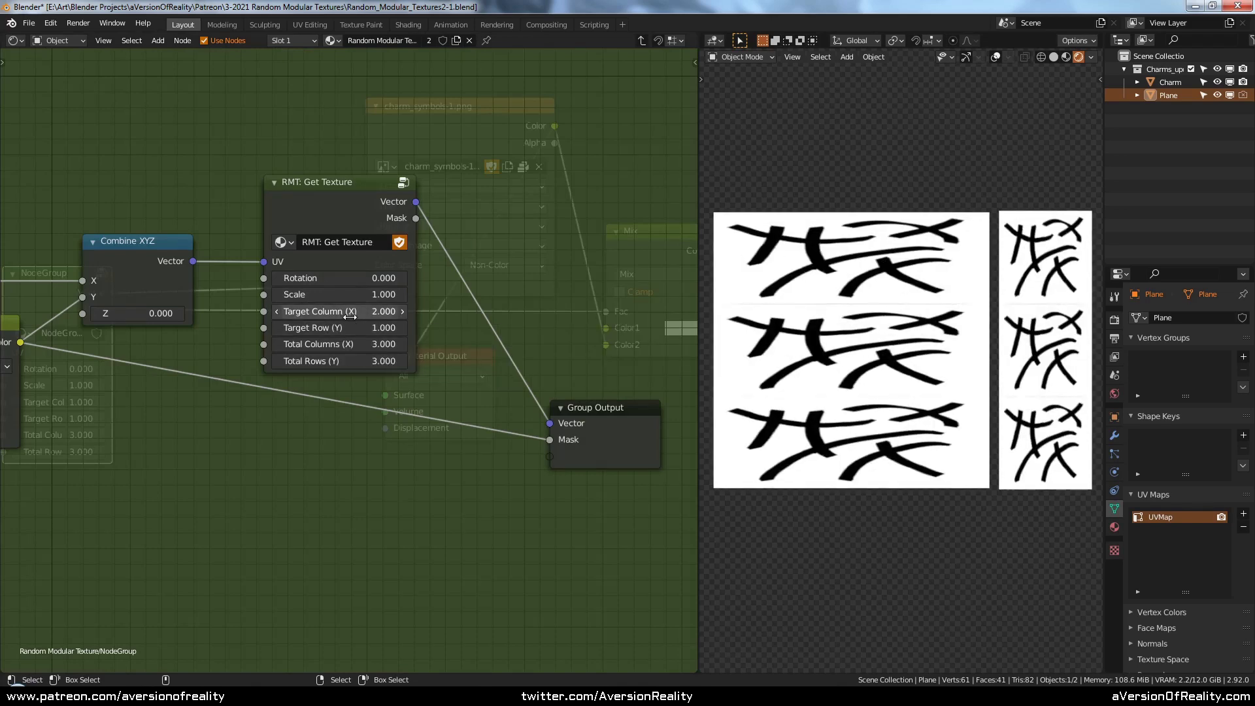
- Reposition RMT: Get Texture and Group Output to tidy the end of the node chain
scroll(487, 372, down, 2)
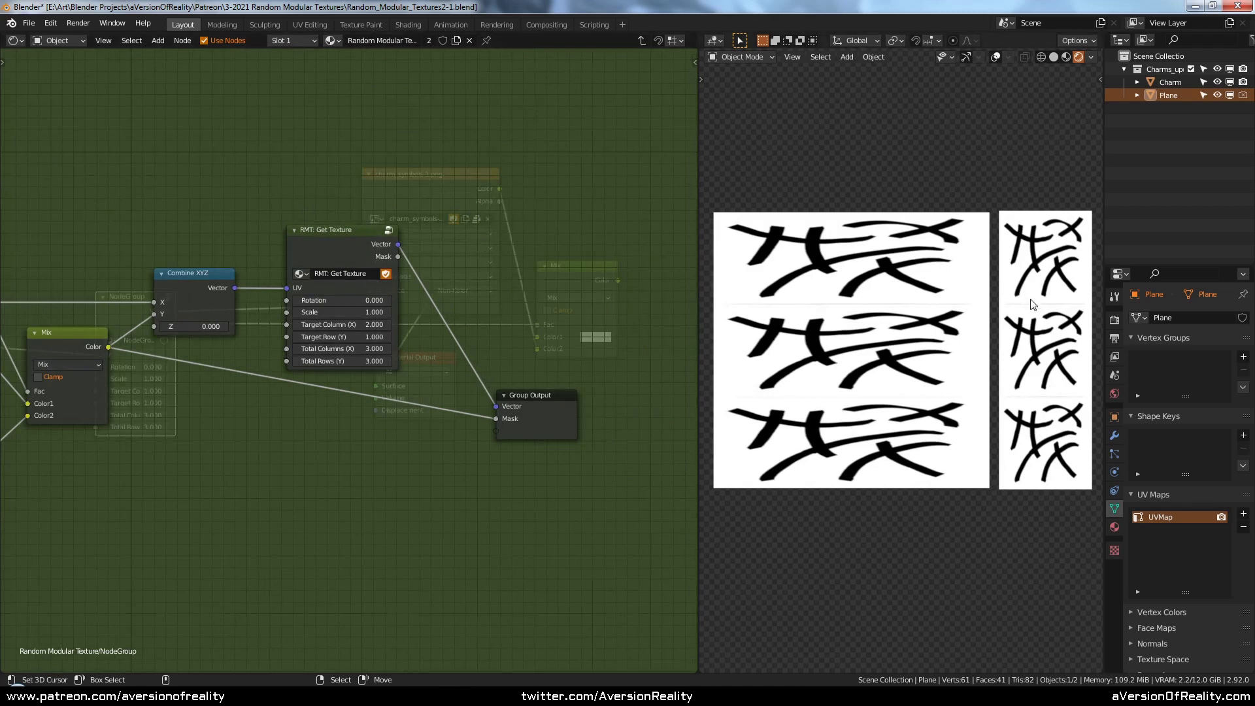
drag(358, 236, 369, 222)
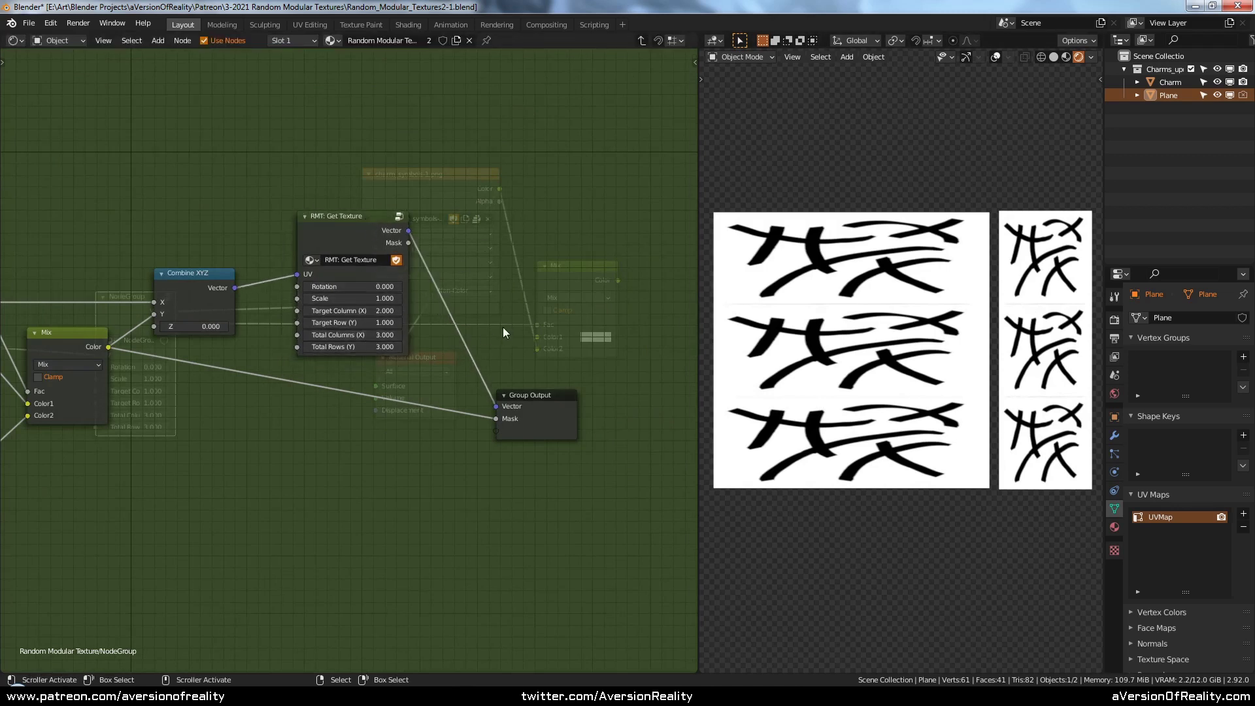
scroll(503, 326, up, 1)
drag(580, 400, 568, 302)
- Inspect the section seams up close, try a different Scale on RMT: Get Texture, and reset it to 1
scroll(933, 238, up, 7)
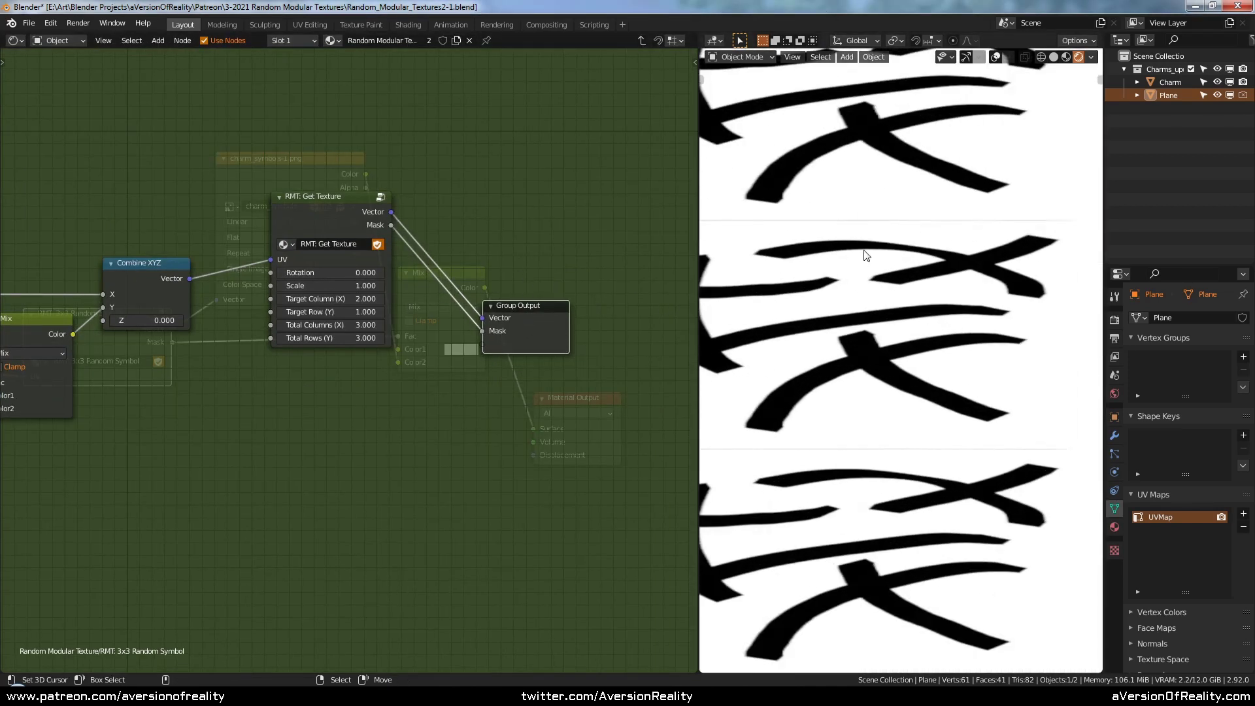
scroll(968, 239, down, 3)
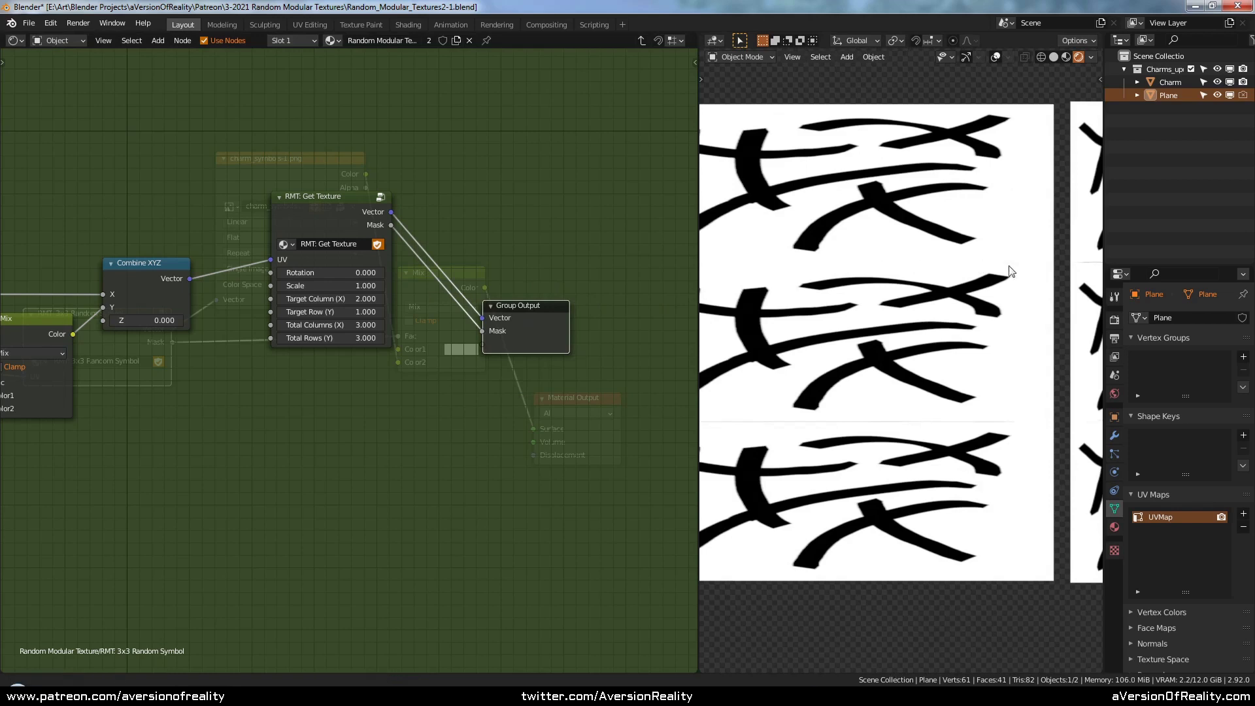
scroll(979, 267, down, 4)
click(451, 252)
mouse_move(354, 286)
mouse_down()
mouse_move(337, 286)
mouse_move(353, 286)
mouse_up()
click(353, 286)
text(1)
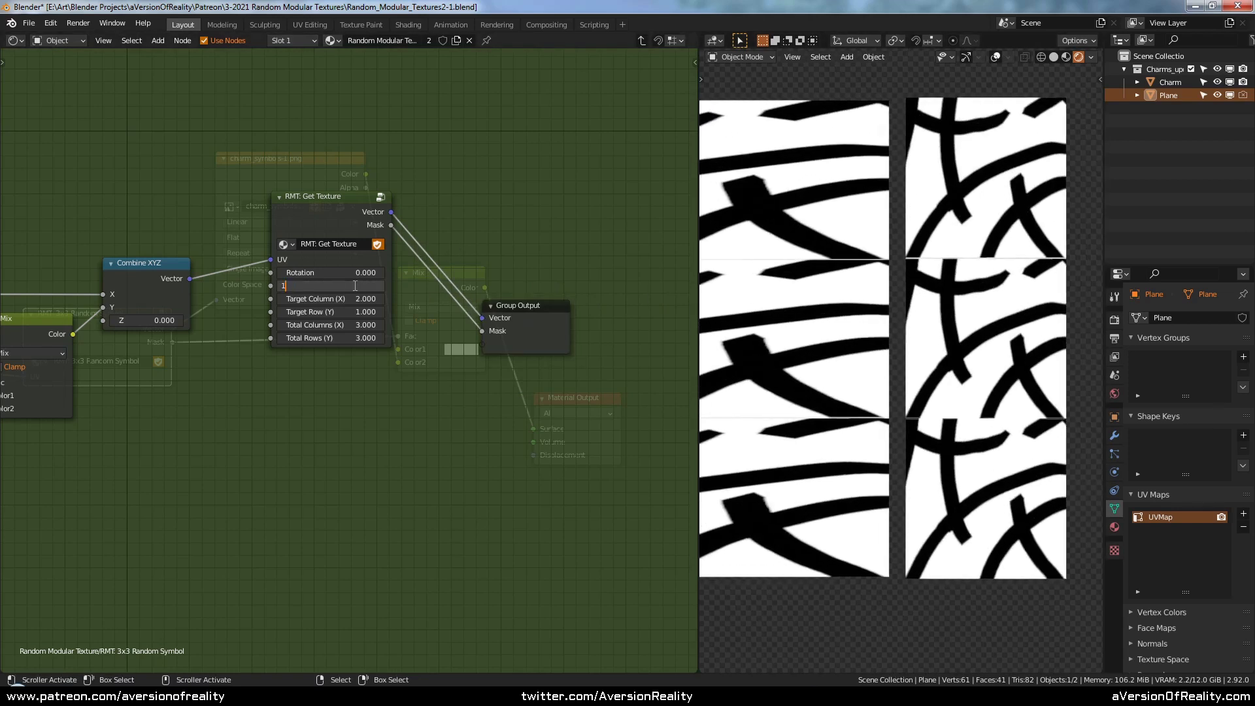
key(Return)
- Switch the render engine to Cycles to compare the section seams, and return it to Eevee
click(1115, 319)
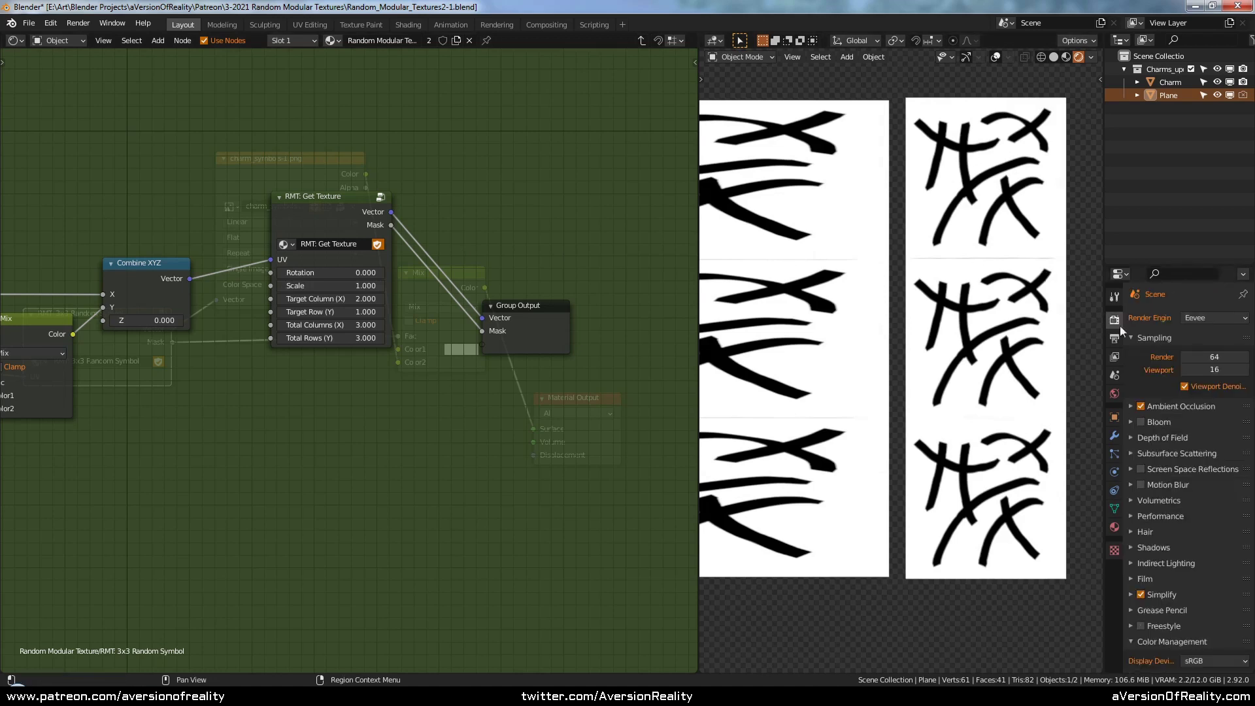
click(1202, 318)
click(1202, 366)
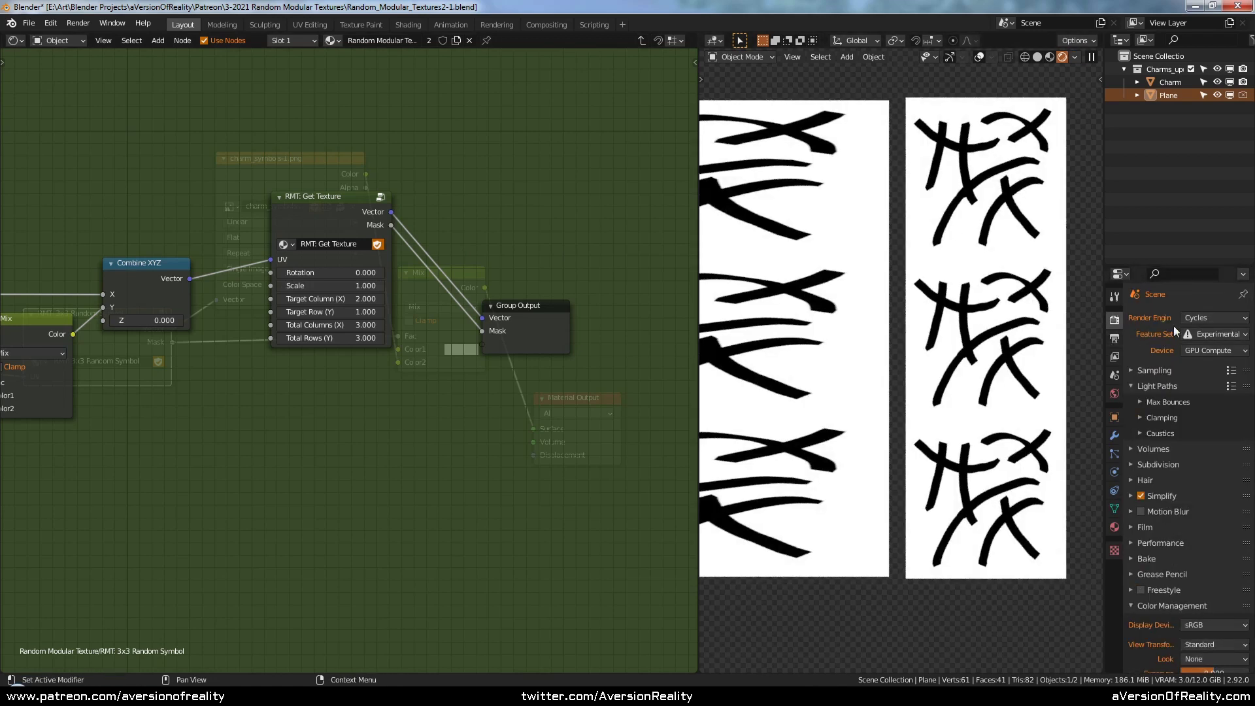
click(1192, 318)
click(1189, 333)
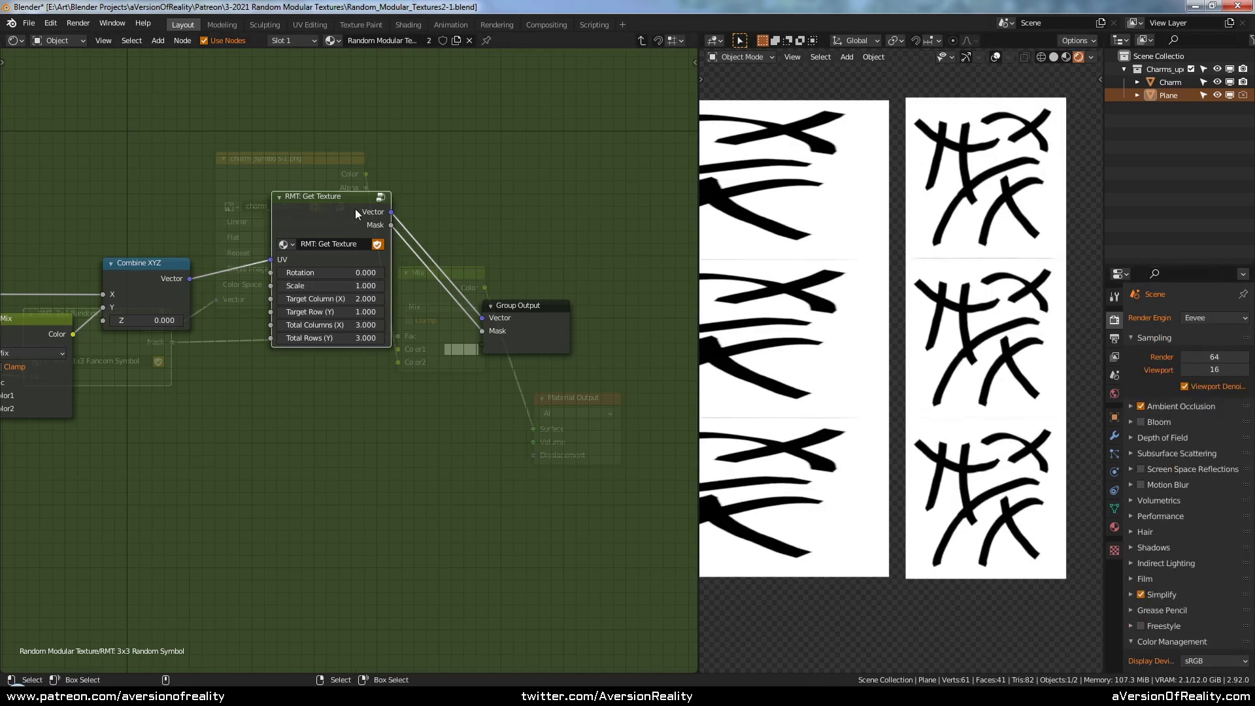
- Exit the node group and set the charm_symbols-1.png texture's interpolation to Cubic
click(549, 336)
key(Tab)
scroll(439, 222, up, 1)
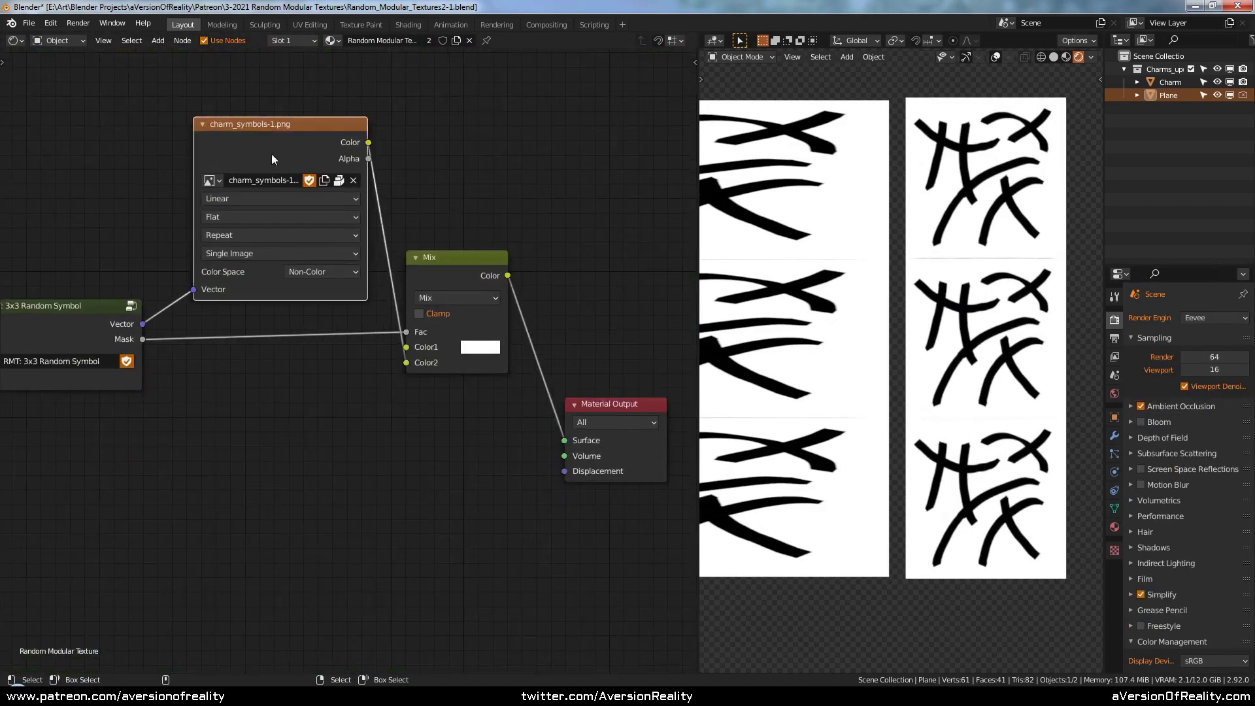
click(229, 202)
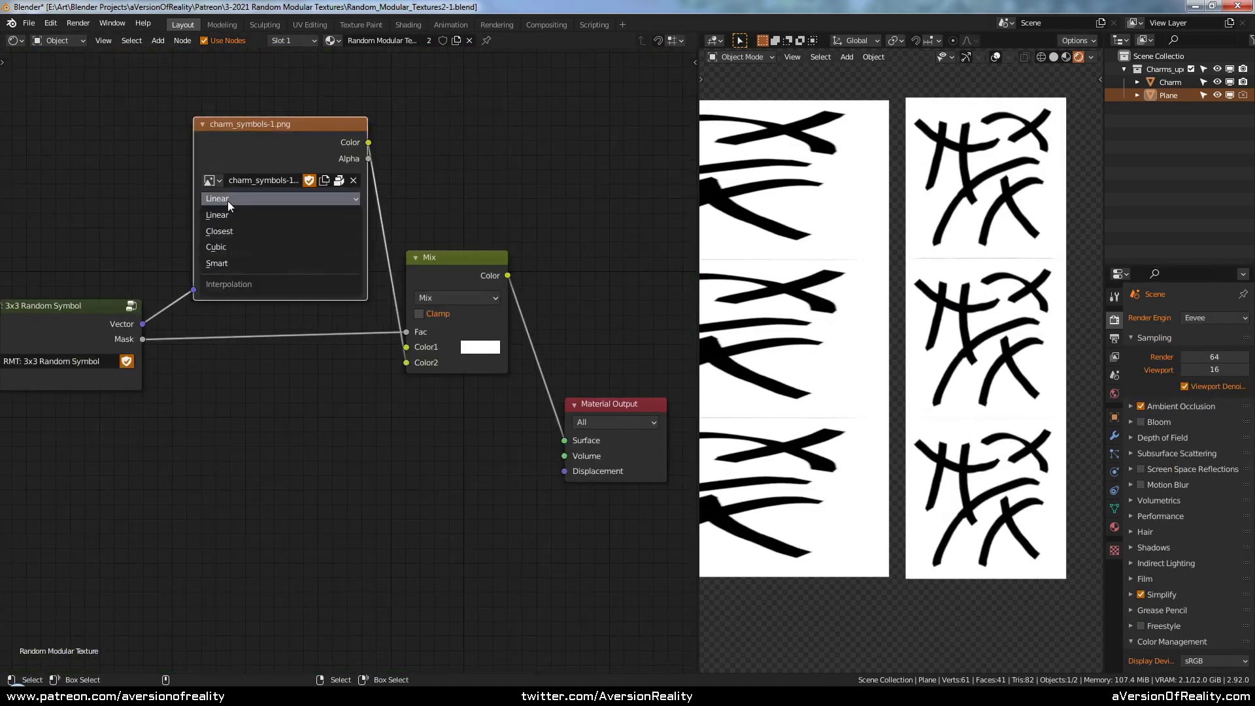
click(236, 246)
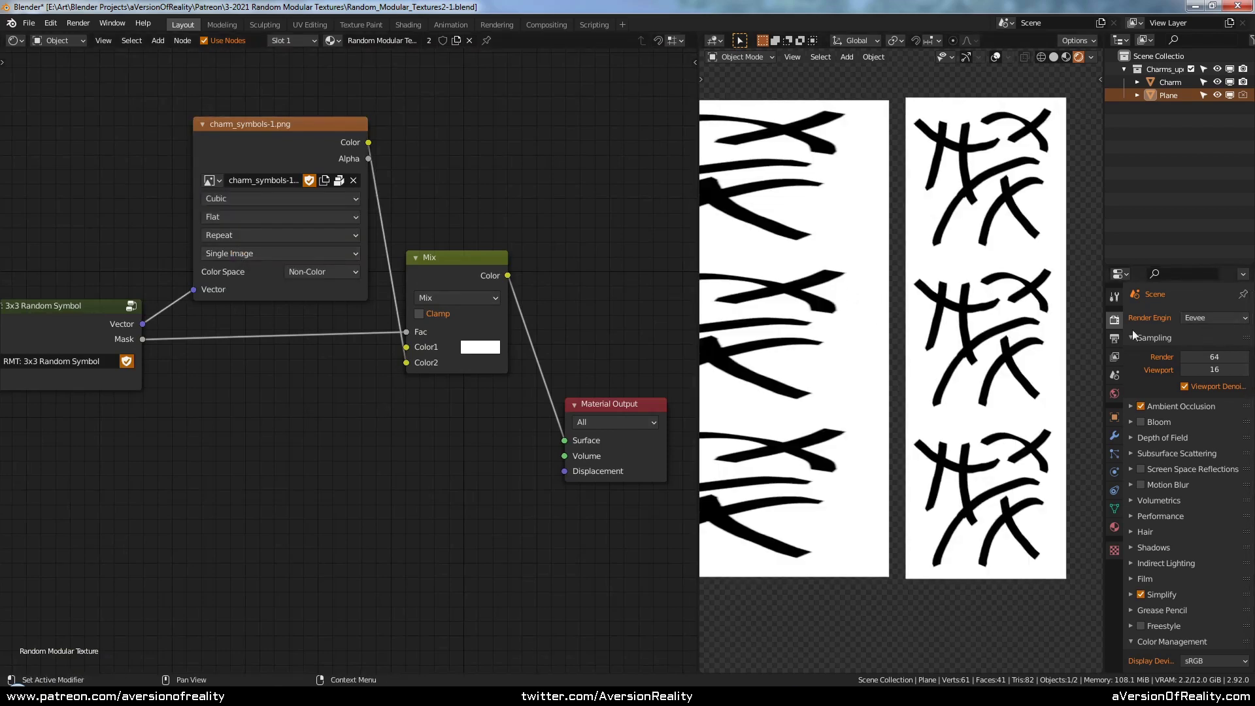
drag(448, 272, 451, 282)
scroll(393, 262, down, 1)
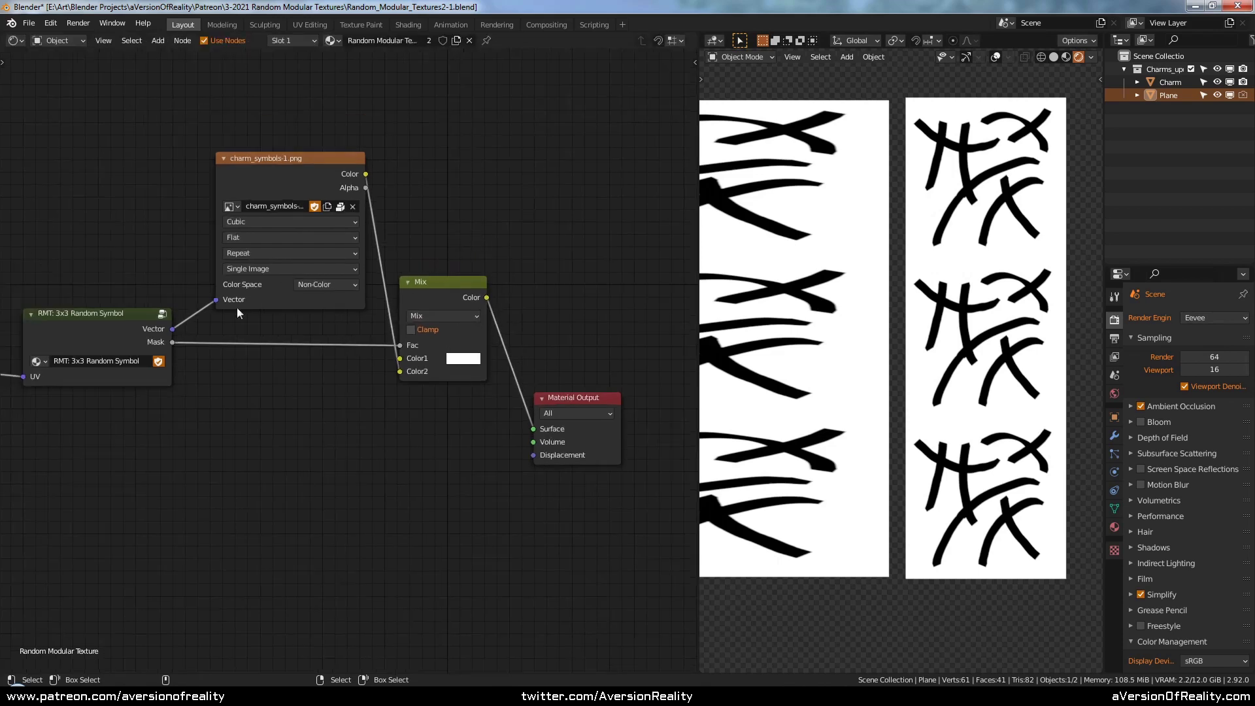
- Inside the RMT: 3x3 Random Symbol group, move Group Output and RMT: Get Texture away from Combine XYZ to make room for more nodes
click(141, 342)
key(Tab)
drag(539, 322, 669, 340)
drag(322, 204, 474, 320)
key(Tab)
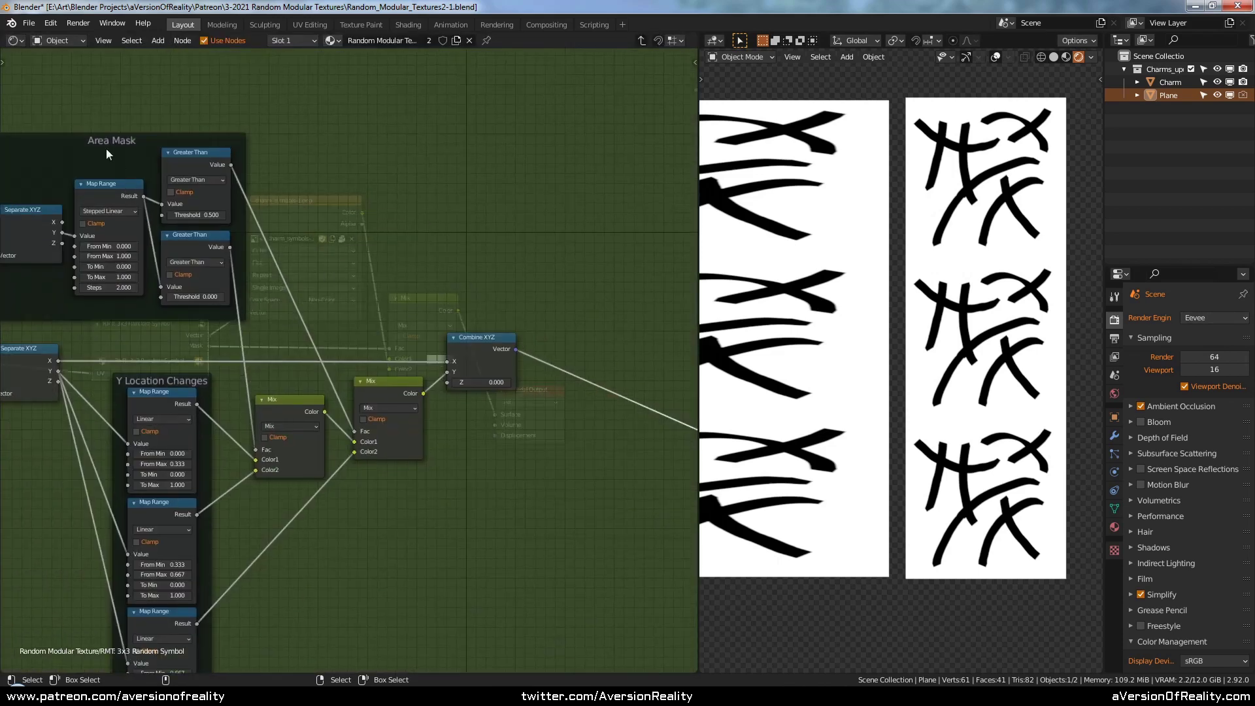
middle_drag(591, 338, 298, 263)
drag(606, 327, 668, 331)
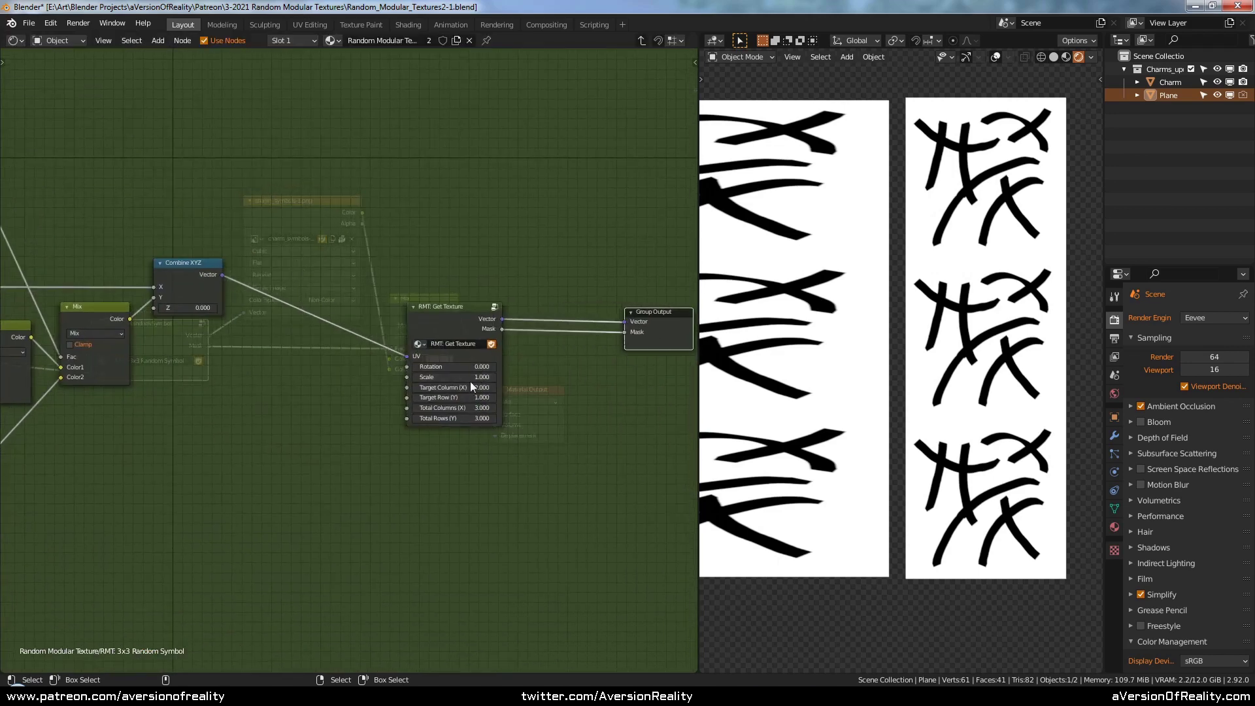
drag(442, 312, 502, 328)
click(581, 347)
scroll(436, 243, down, 2)
click(444, 279)
middle_drag(281, 248, 392, 269)
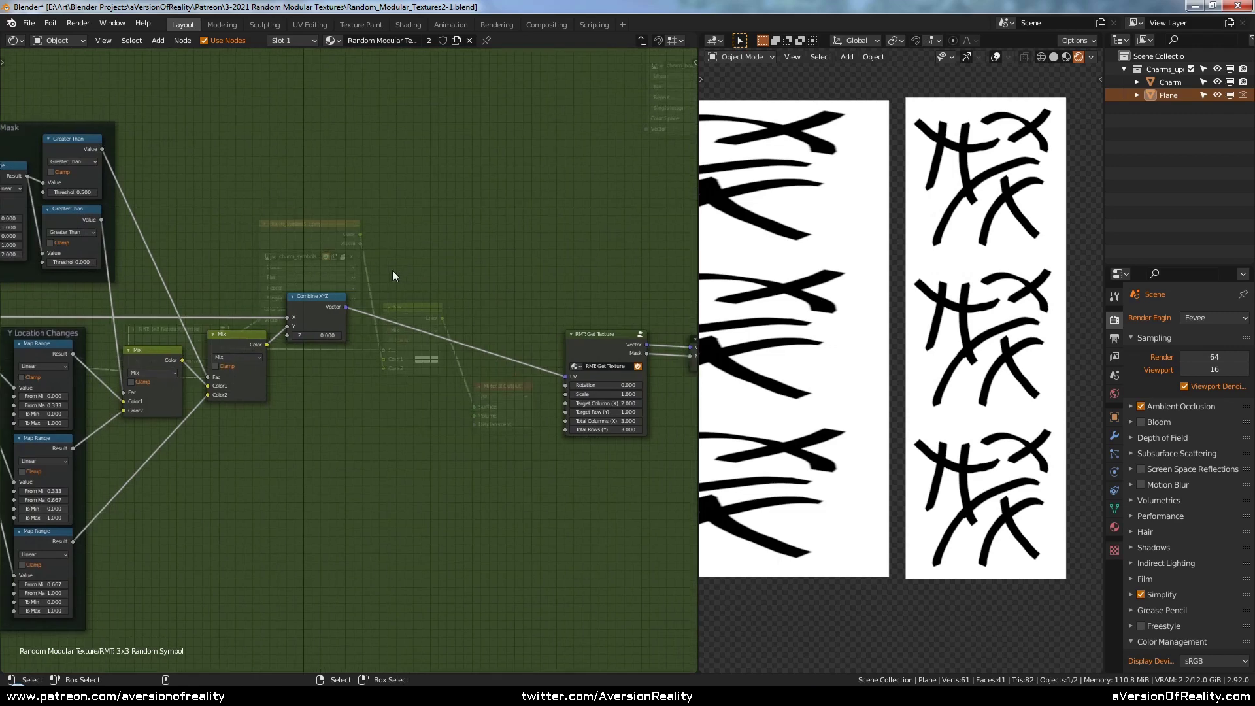
- Place a copy of the Mix node and a new Value node in the space before RMT: Get Texture
scroll(374, 271, up, 1)
scroll(437, 392, up, 1)
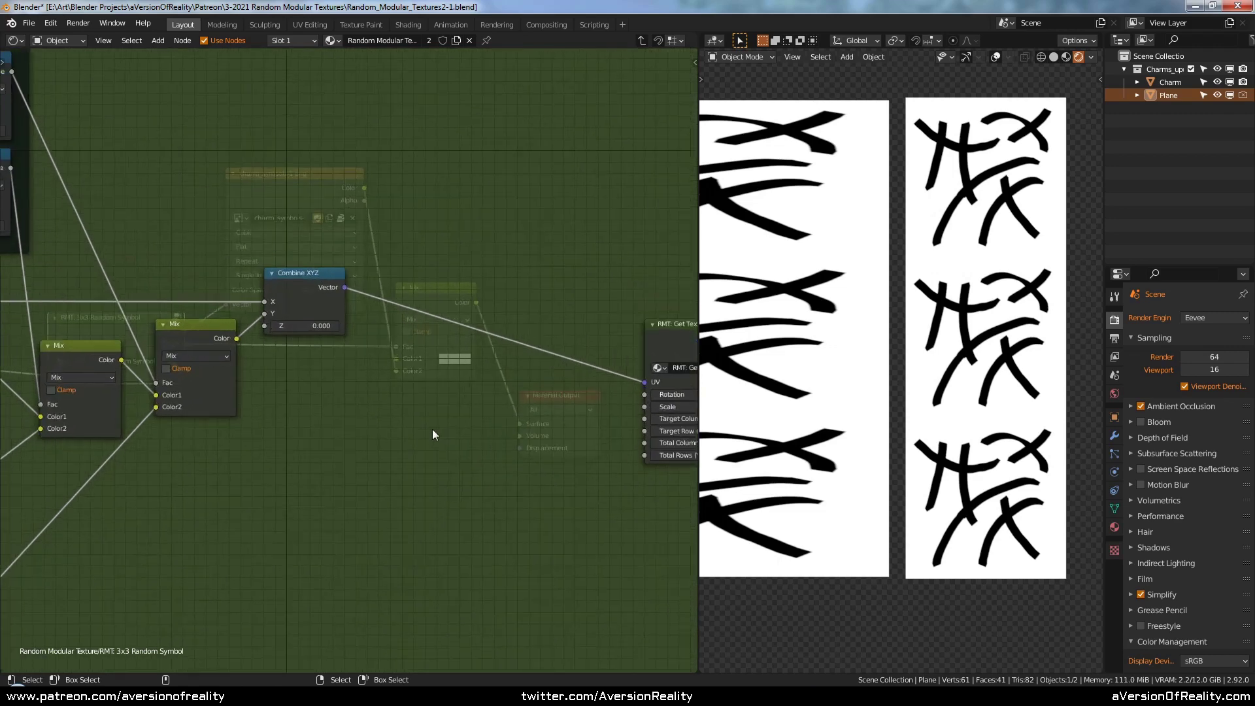
key(shift+a)
click(179, 335)
key(shift+d)
click(454, 390)
key(shift+a)
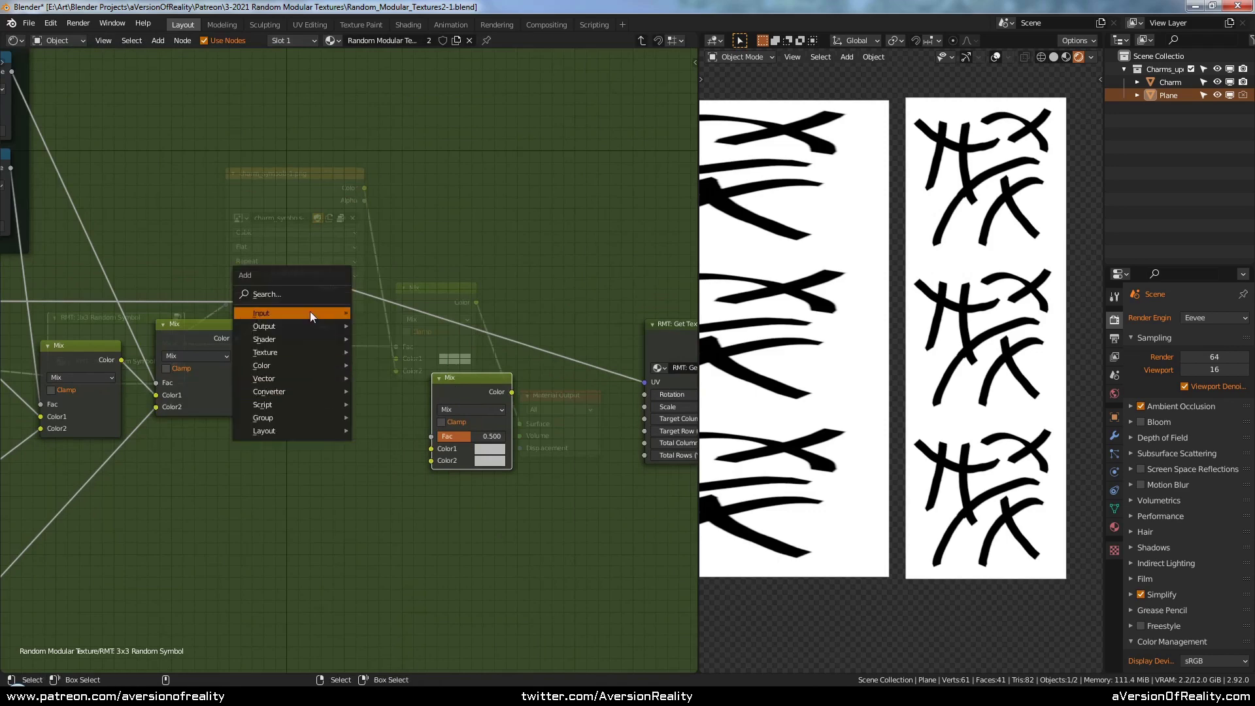
mouse_move(310, 311)
click(414, 559)
click(382, 536)
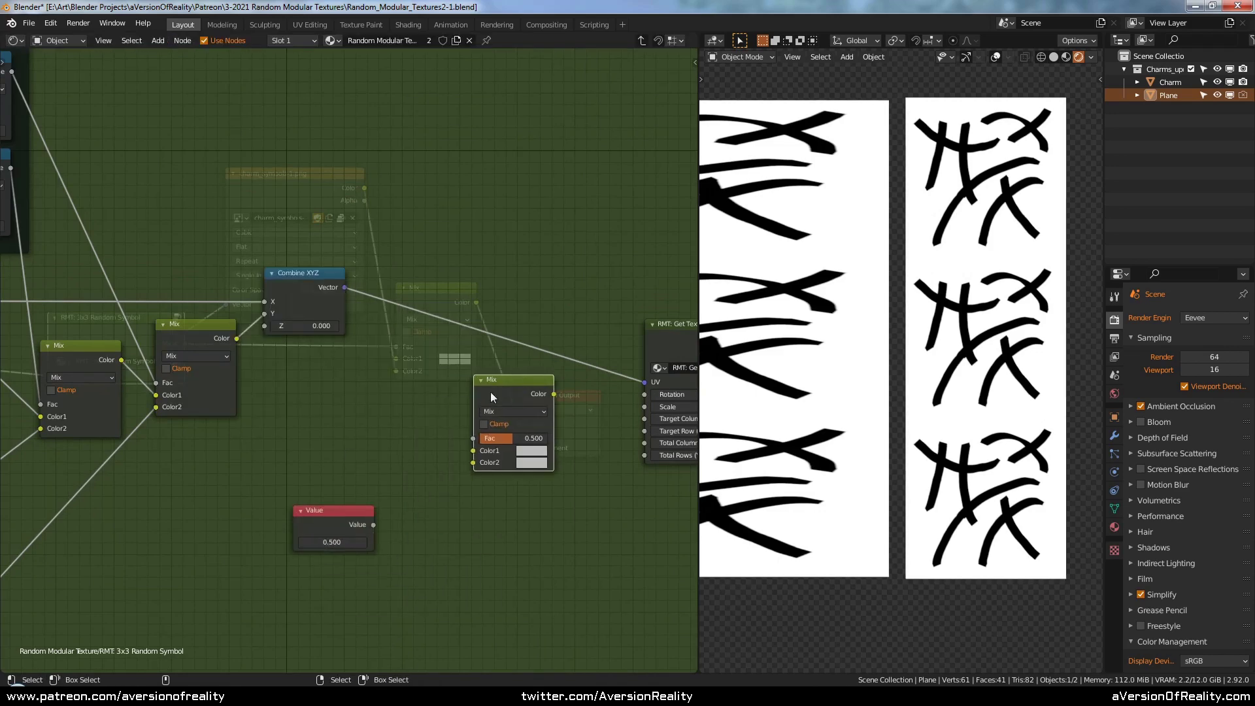
key(g)
click(490, 489)
- Connect the Greater Than with threshold 0 to the new Mix's Fac and route the link above Combine XYZ with a reroute
middle_drag(338, 372, 371, 380)
scroll(452, 438, down, 2)
drag(89, 202, 489, 432)
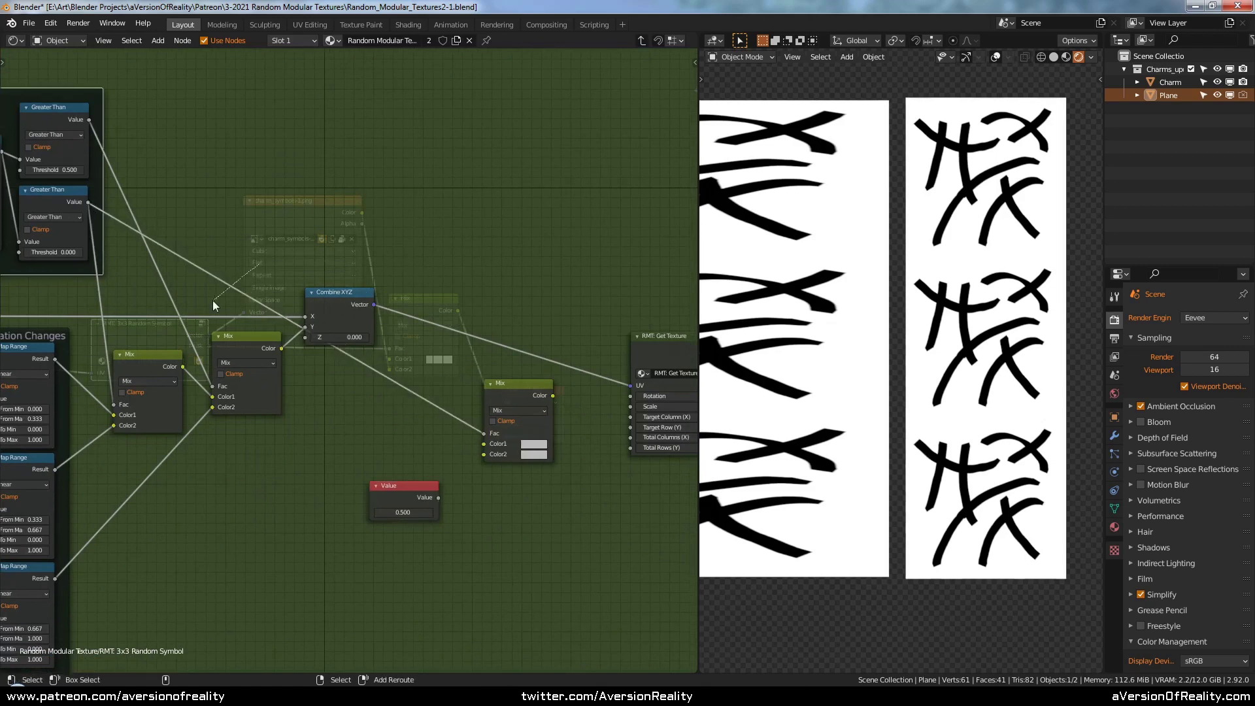
shift+right_drag(213, 300, 237, 282)
key(g)
click(388, 260)
- Connect the new Mix's Color to Target Column (X), and feed its Color1 from the Value node set to 1
scroll(590, 351, up, 2)
middle_drag(590, 351, 485, 338)
drag(471, 337, 532, 357)
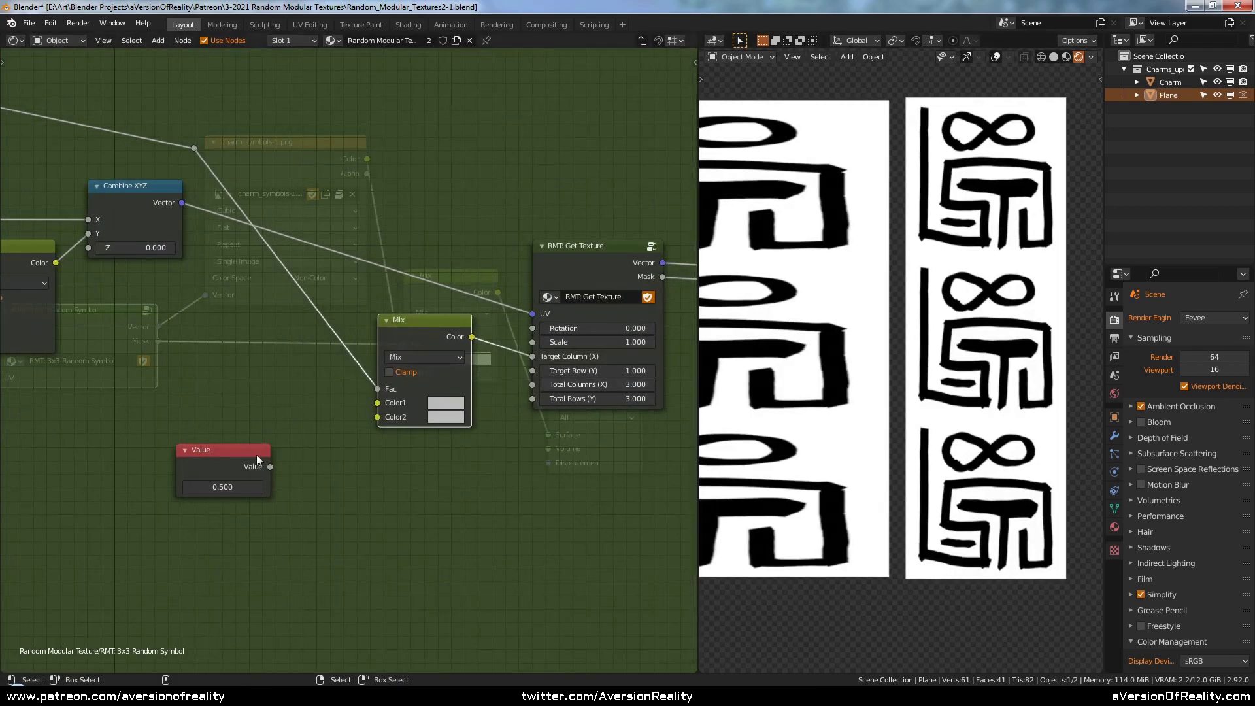
drag(259, 461, 252, 409)
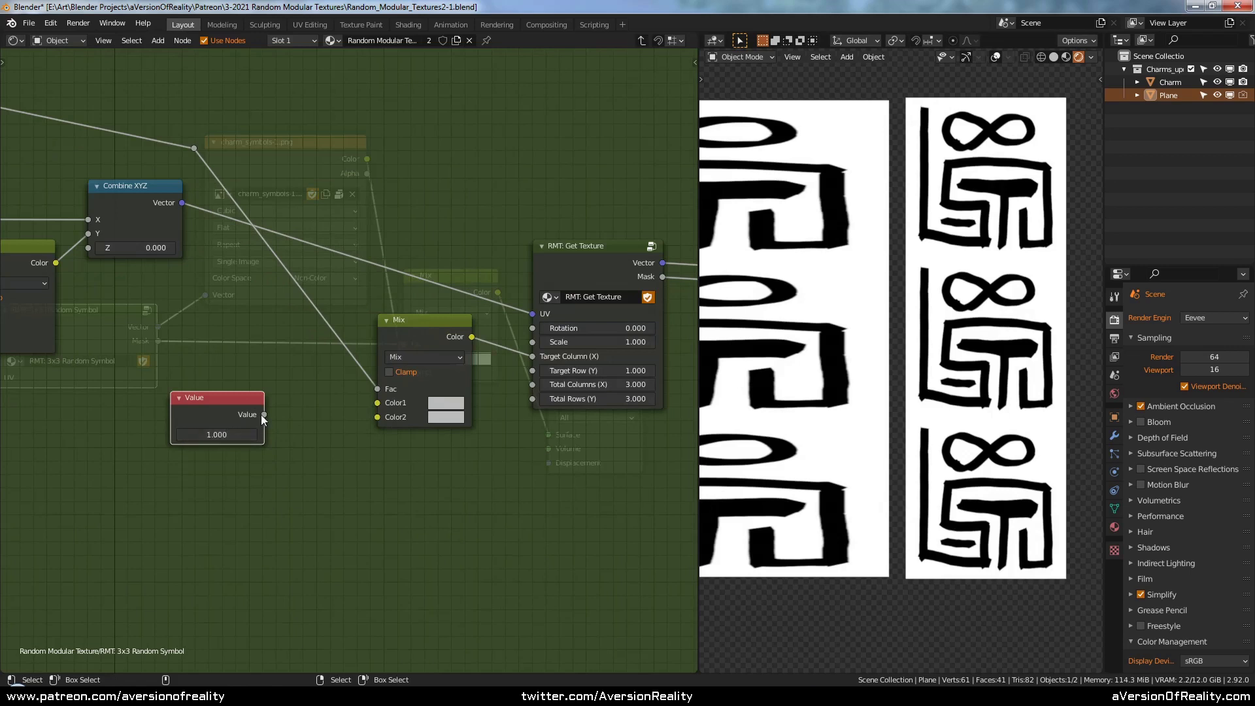
drag(264, 414, 377, 403)
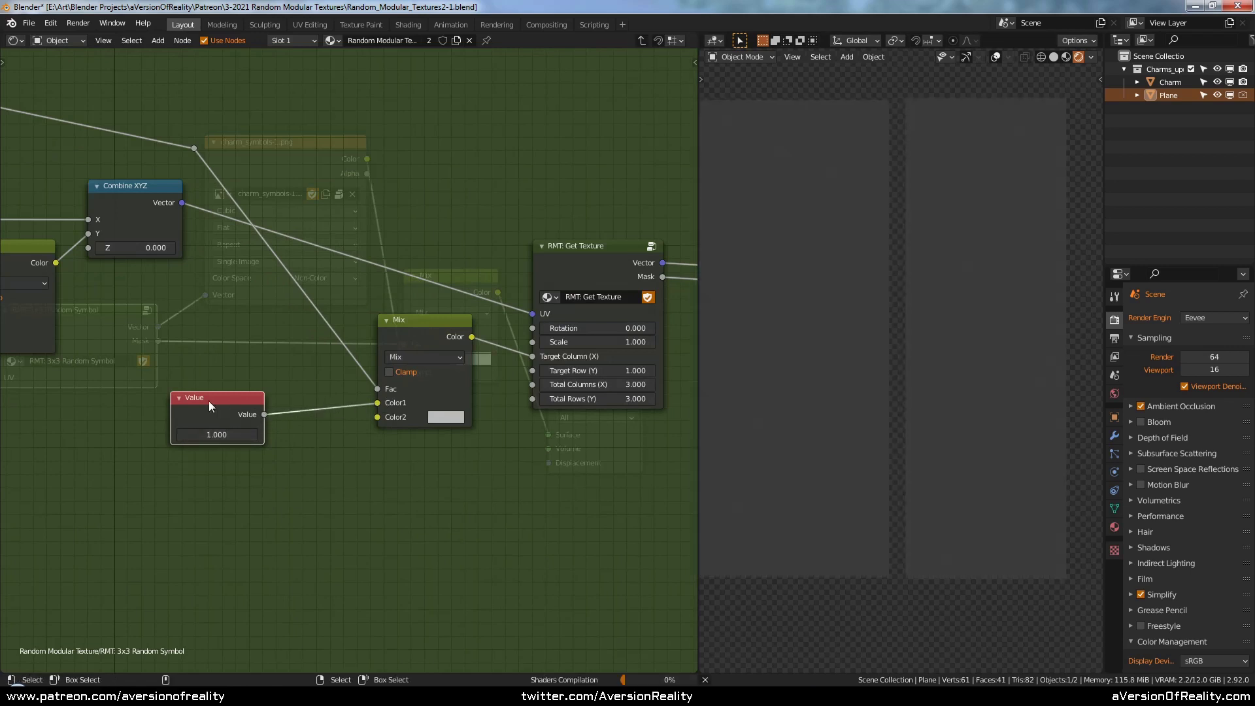
- Duplicate the Value node, connect the copy to the new Mix's Color2, and set it to 3
key(shift+d)
click(278, 485)
drag(278, 482, 377, 417)
click(230, 502)
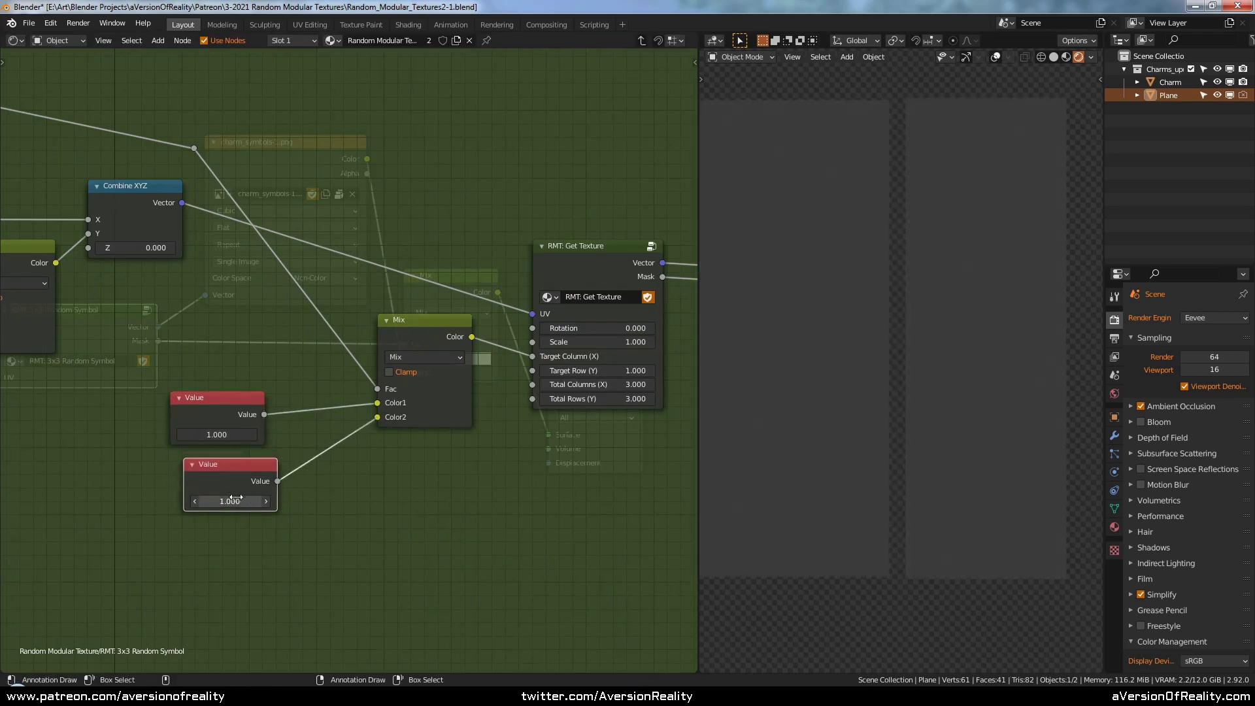
text(3)
key(Return)
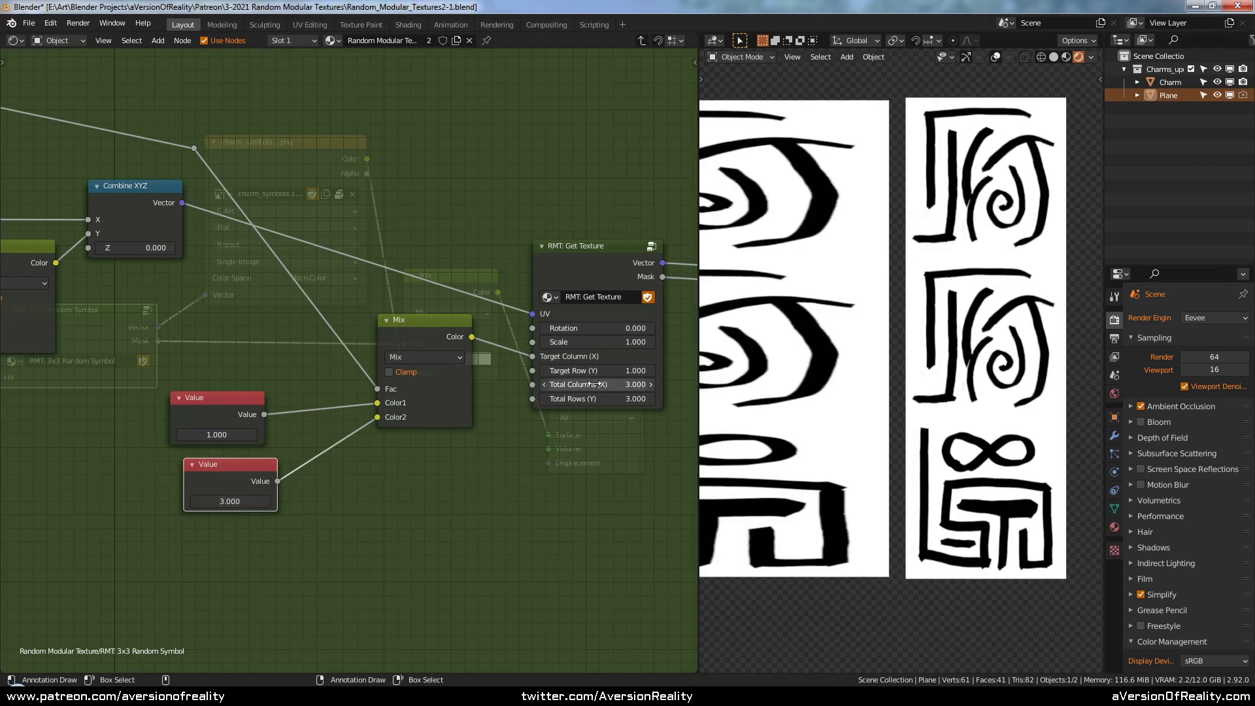
- Check the per-section symbols in the viewport and set the Value node feeding Color2 to 1
scroll(933, 227, down, 1)
click(524, 202)
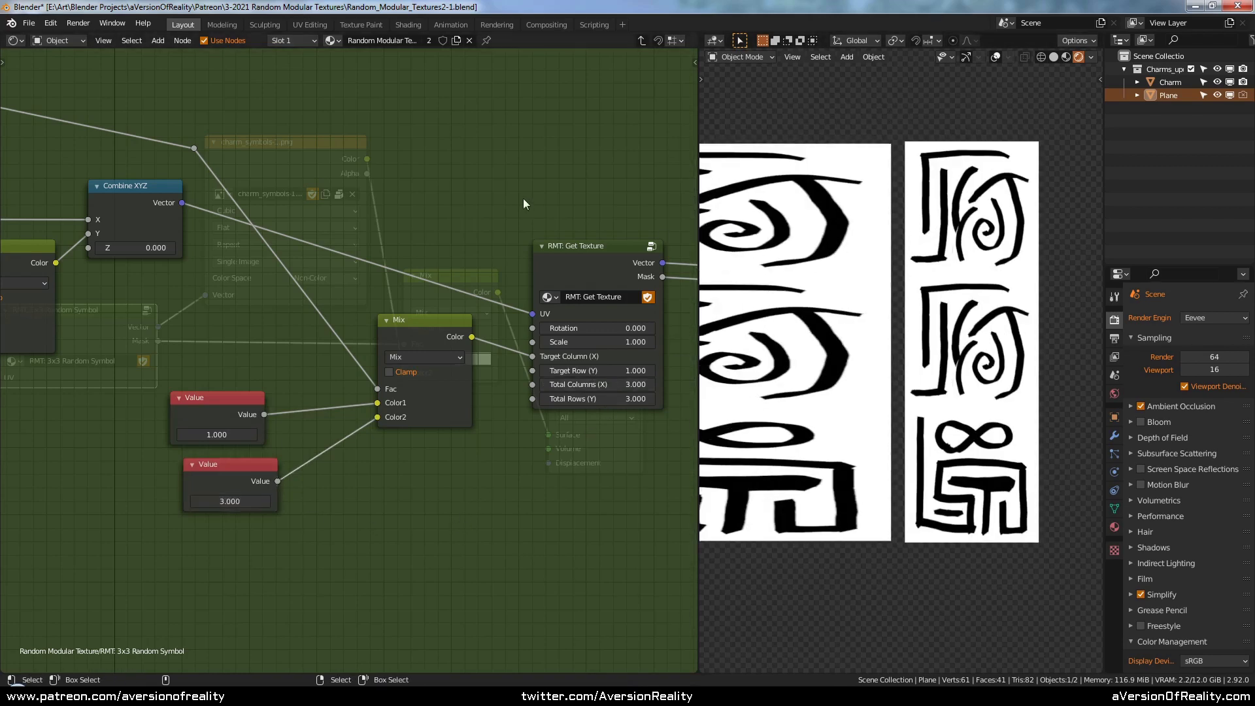
scroll(471, 203, down, 2)
middle_drag(458, 203, 463, 235)
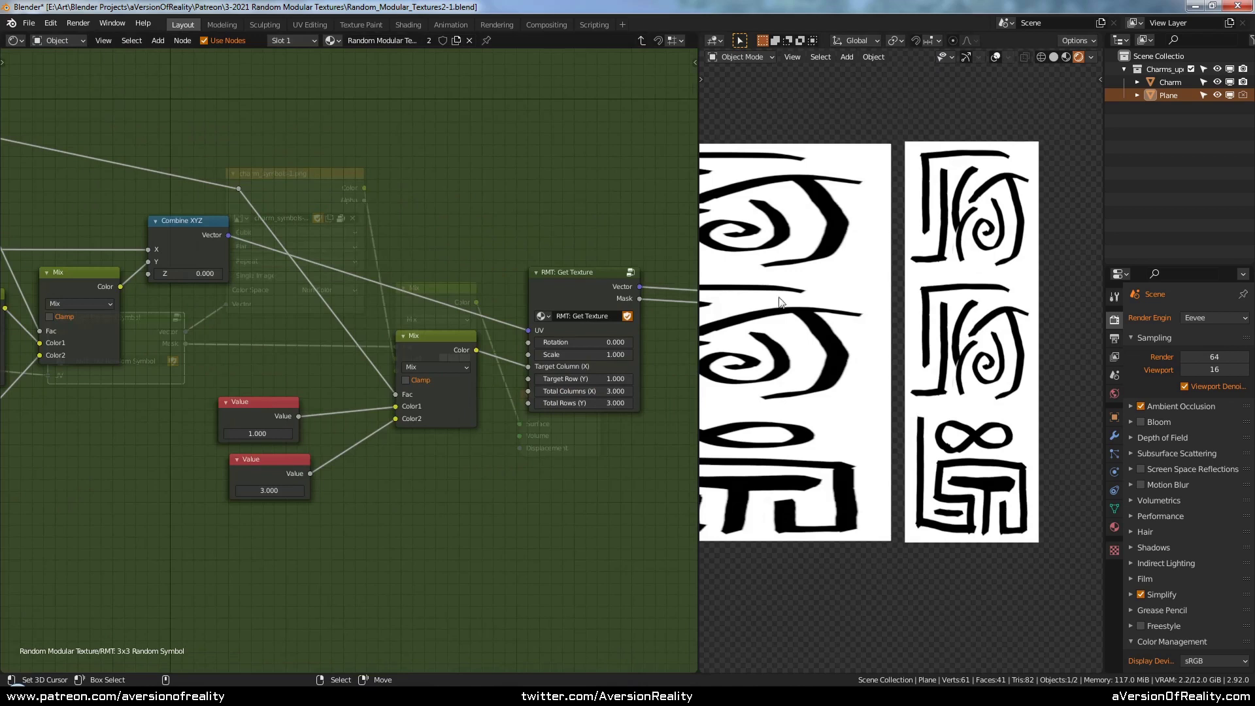
drag(281, 490, 271, 490)
key(Return)
scroll(472, 456, up, 1)
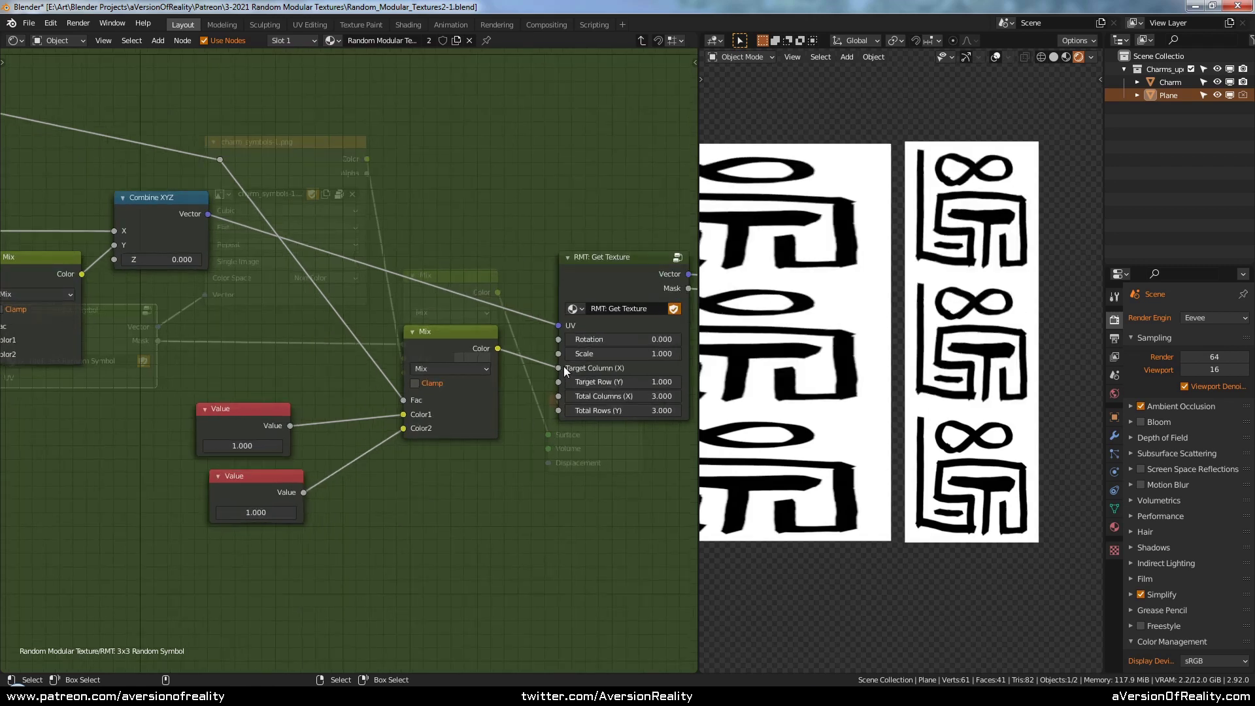
middle_drag(471, 205, 461, 223)
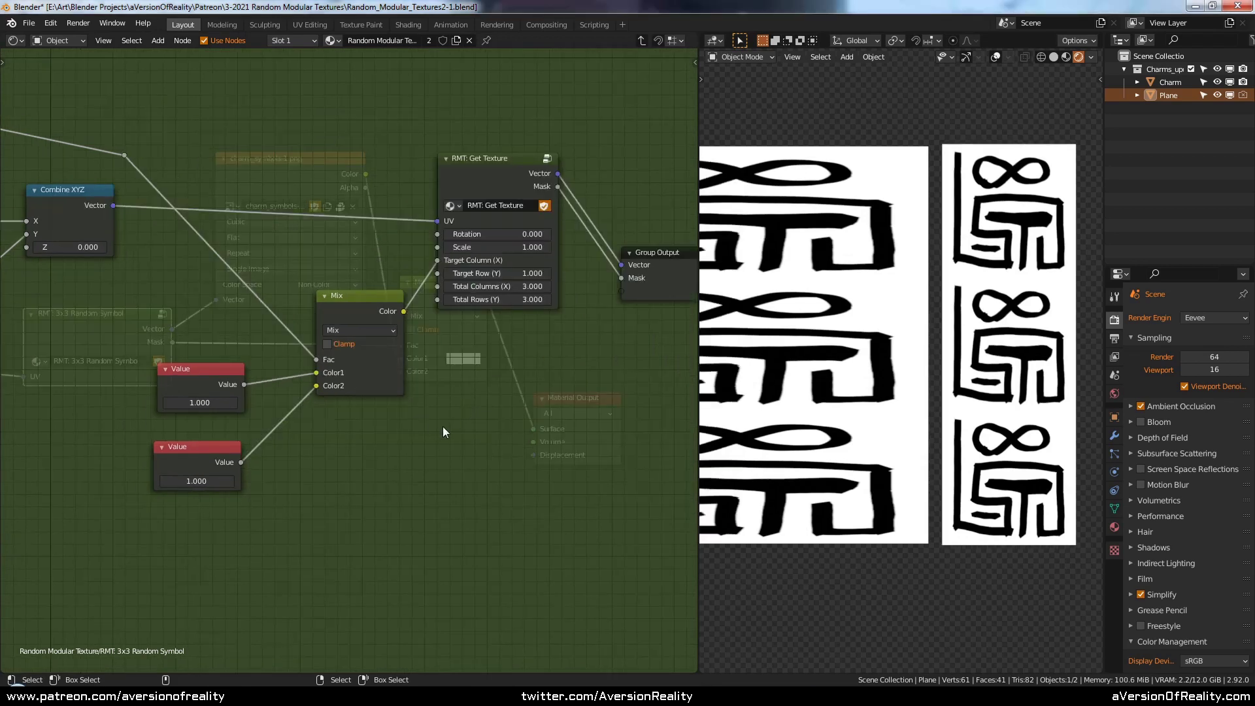
- Add an Object Info node inside the group and place it below the Mix node that feeds Target Column (X)
key(shift+a)
mouse_move(443, 421)
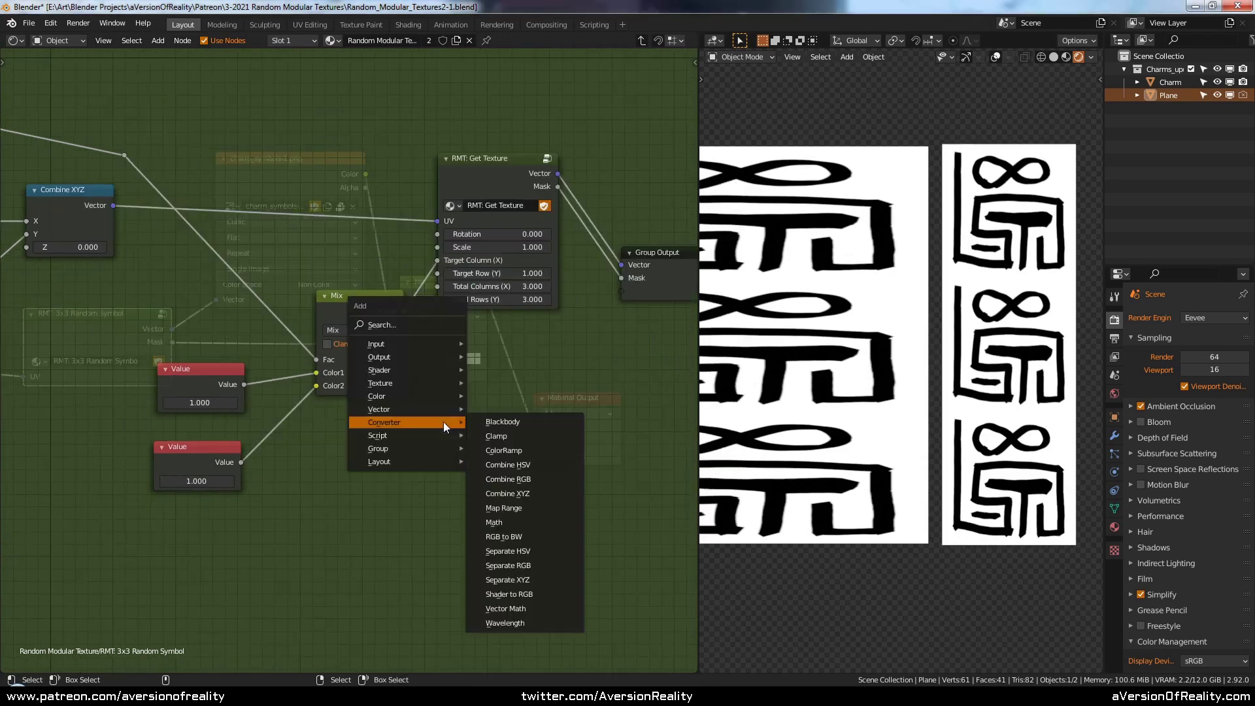
mouse_move(452, 341)
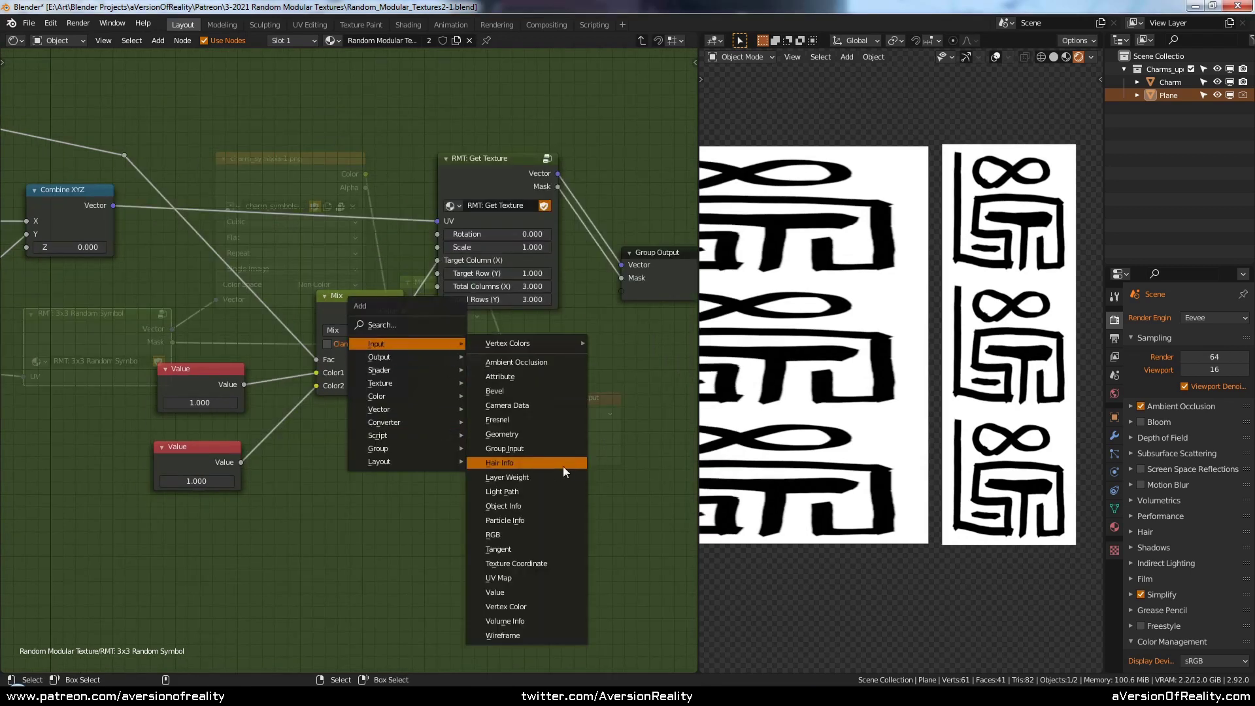
click(551, 506)
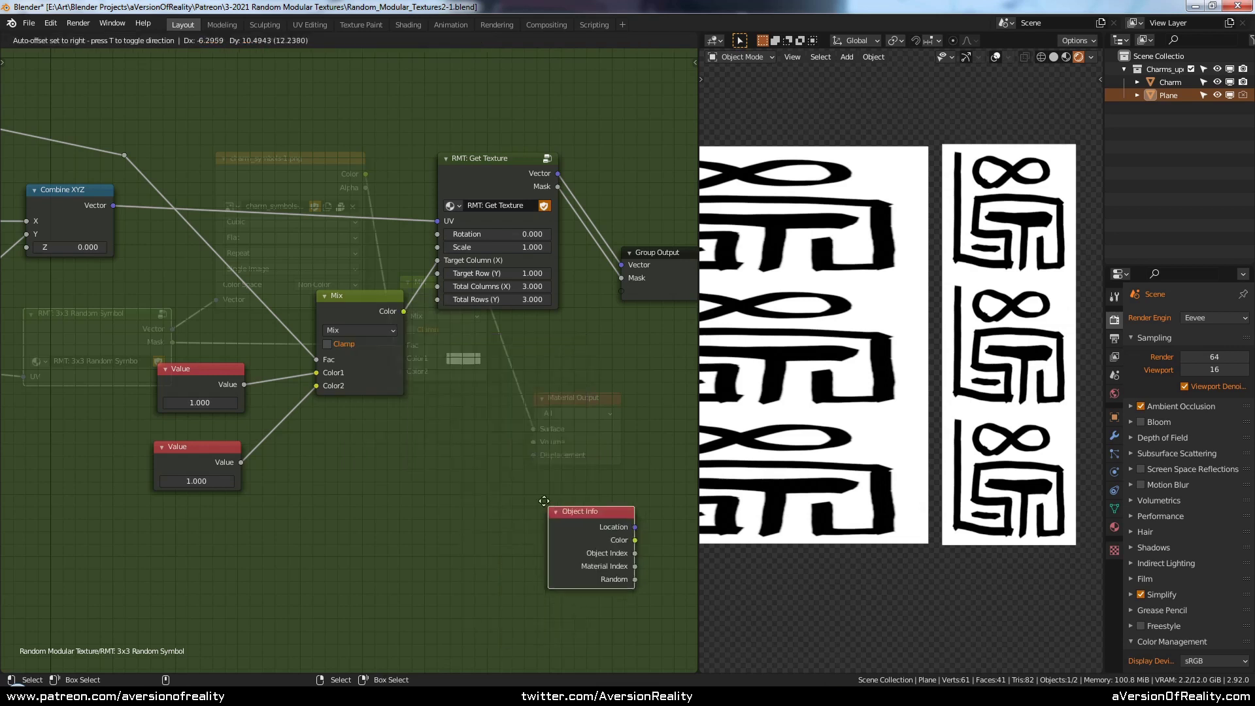
middle_drag(528, 395, 491, 385)
scroll(489, 386, up, 1)
drag(469, 395, 339, 469)
click(457, 459)
middle_drag(470, 457, 351, 461)
scroll(350, 461, up, 1)
click(214, 507)
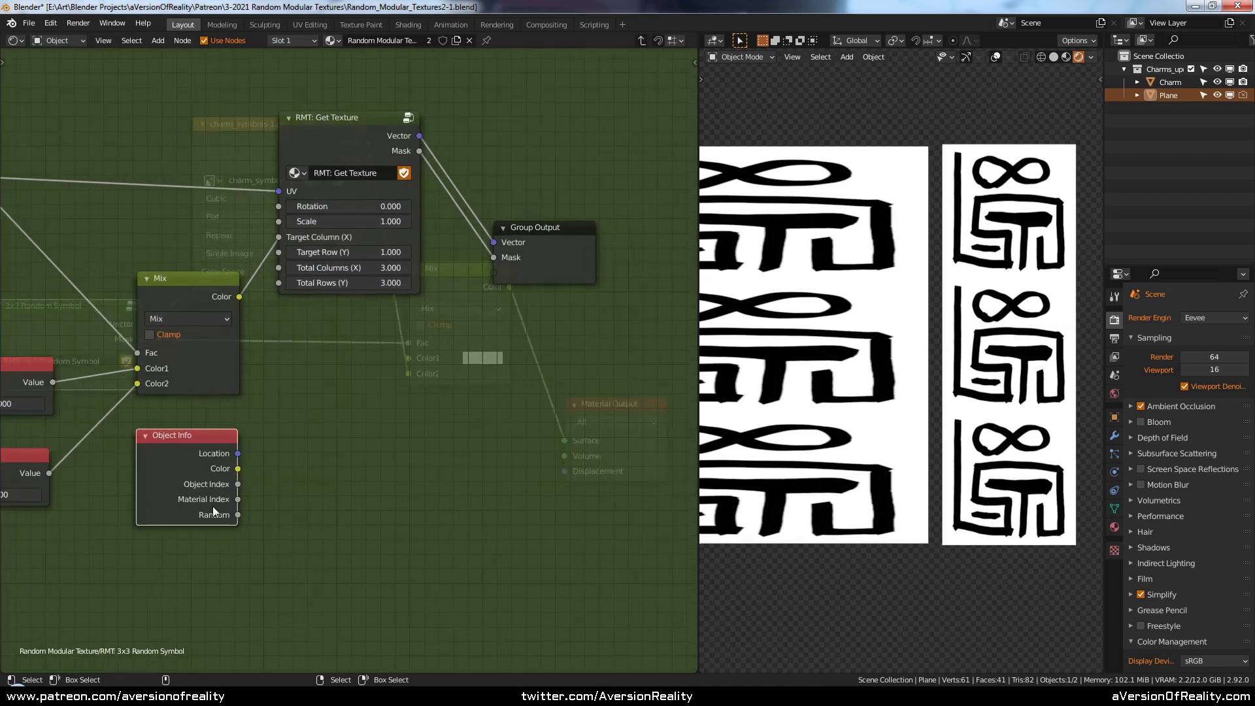
- Connect Object Info's Random to Group Output's Mask, and outside the group feed Mask into Material Output's Surface
click(268, 504)
middle_drag(269, 504, 287, 500)
click(247, 494)
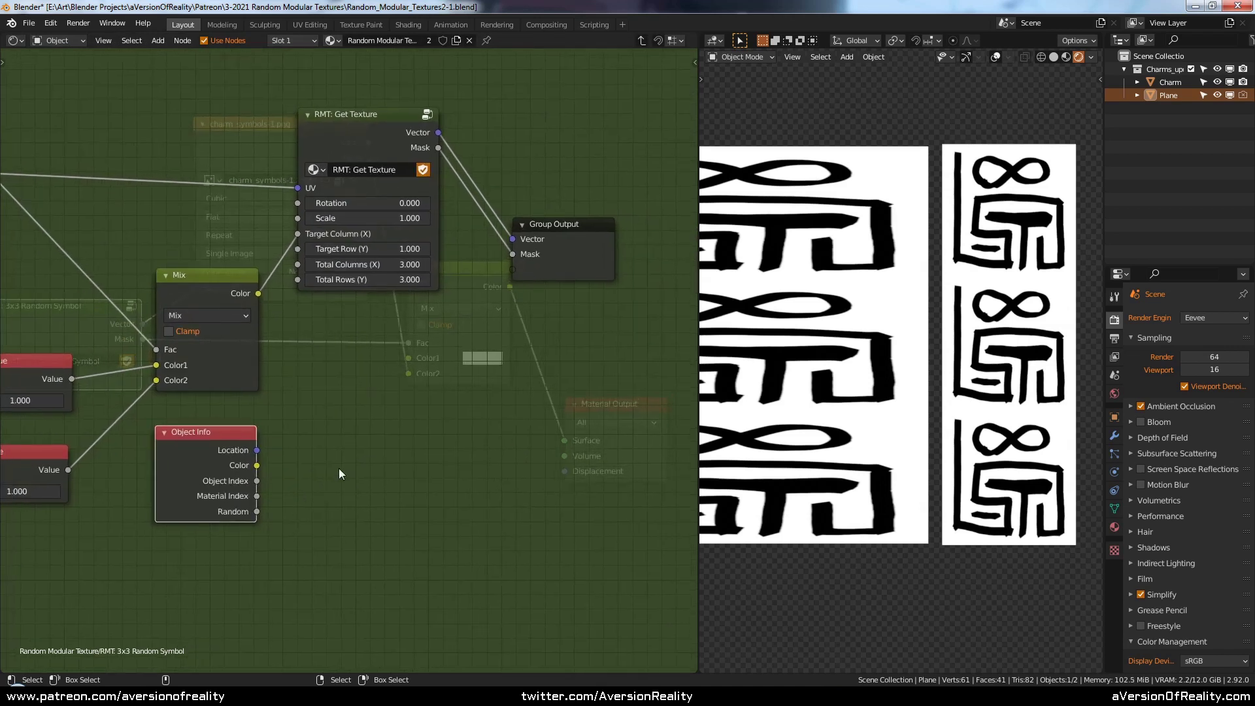
click(456, 400)
middle_drag(456, 400, 392, 378)
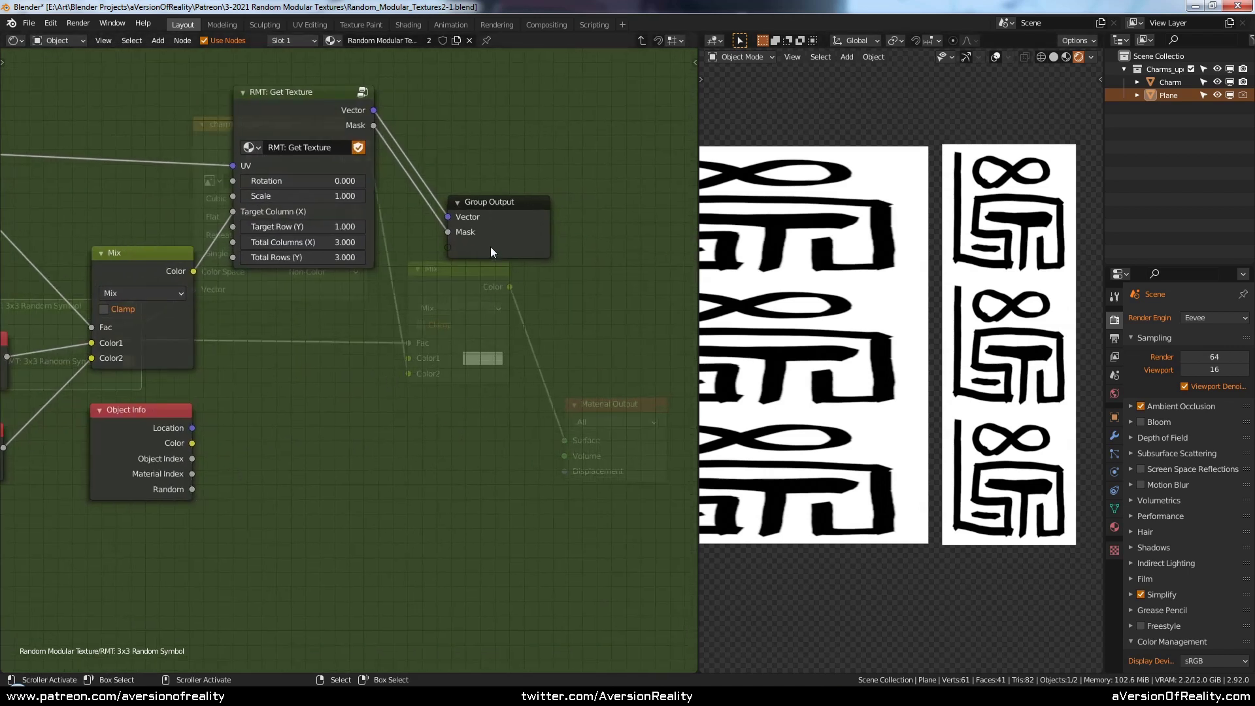
drag(490, 245, 542, 287)
drag(194, 487, 511, 276)
click(528, 287)
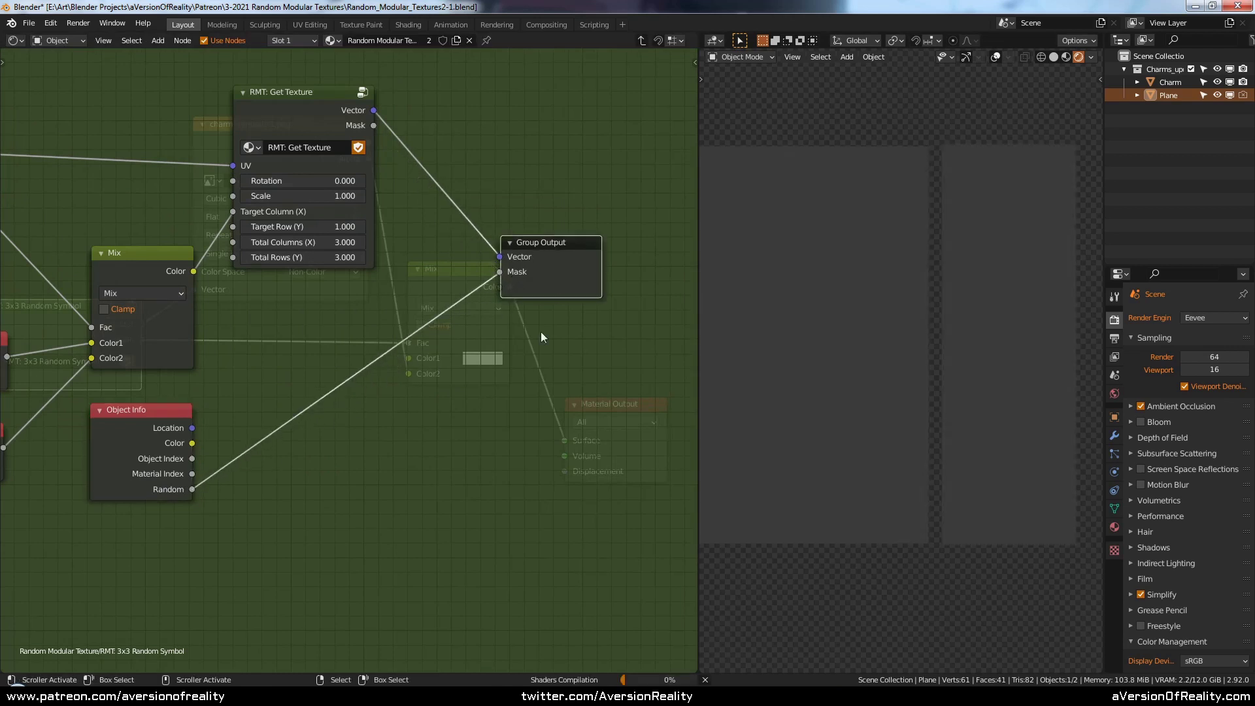
key(Tab)
drag(142, 338, 470, 489)
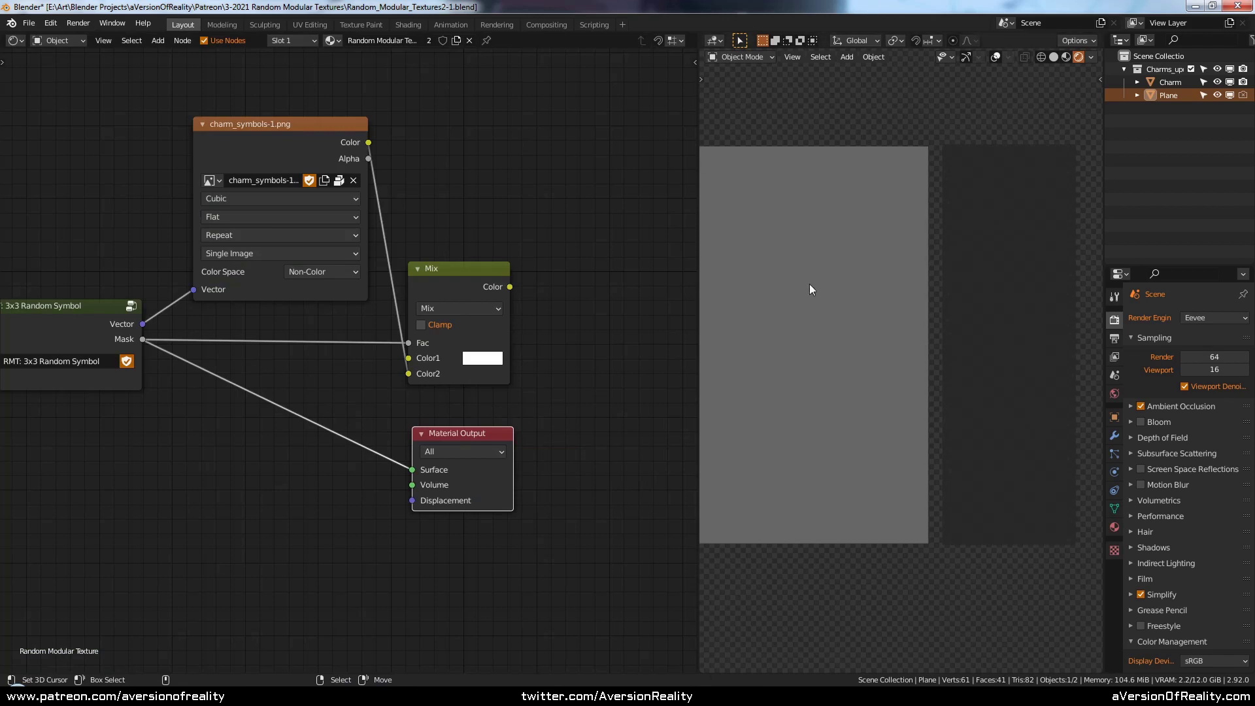
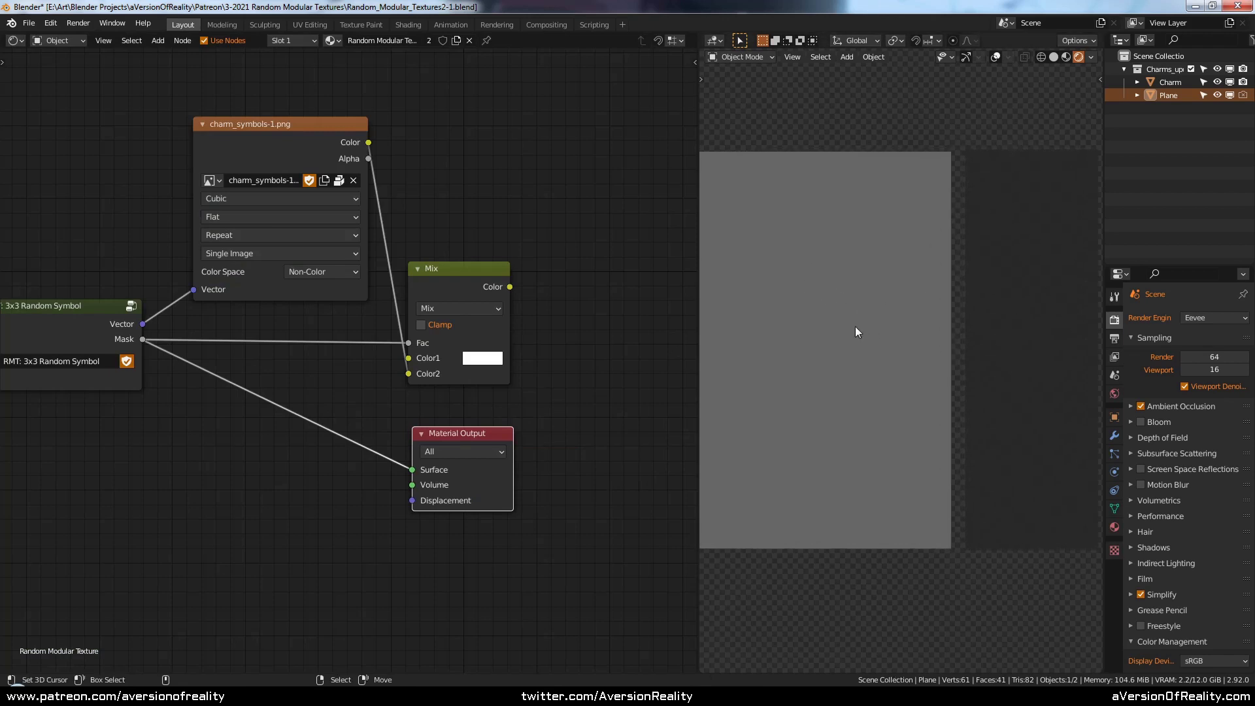
- Duplicate the narrow Charm object twice to compare the random shade per object, and undo both copies
right_click(968, 326)
scroll(991, 320, down, 3)
key(shift+d)
click(908, 210)
key(shift+d)
click(796, 170)
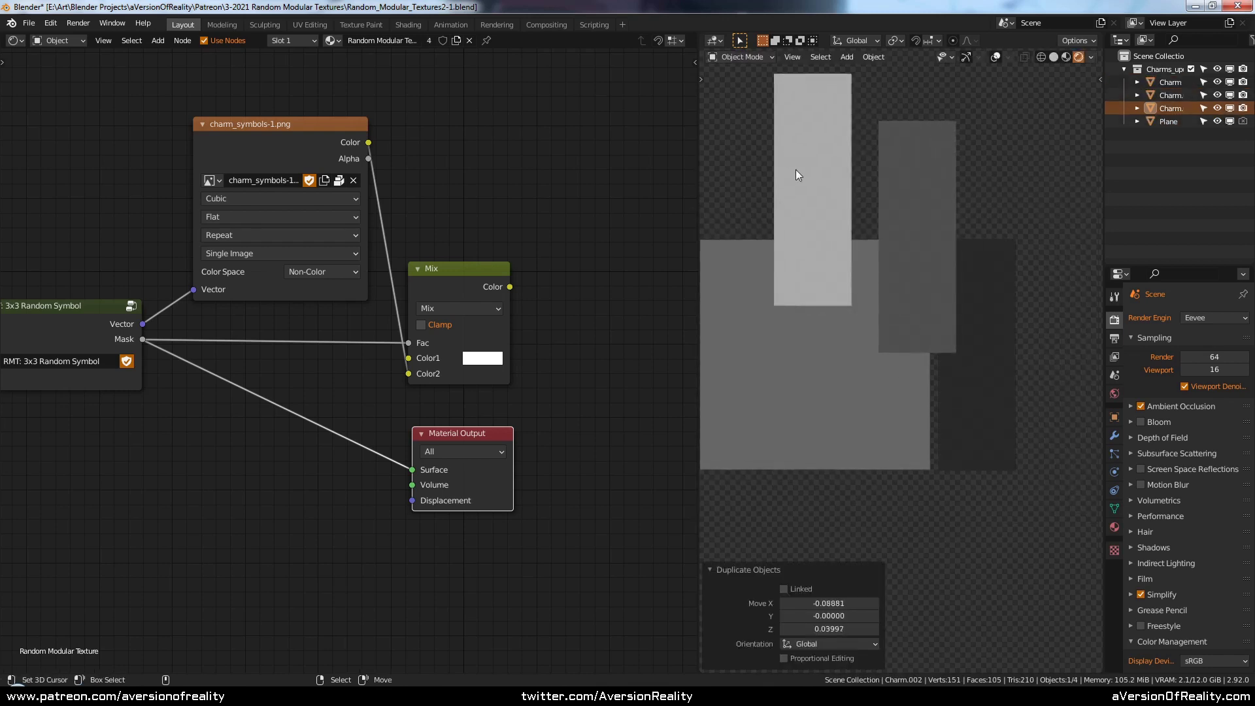
key(ctrl+z)
key(ctrl+z)
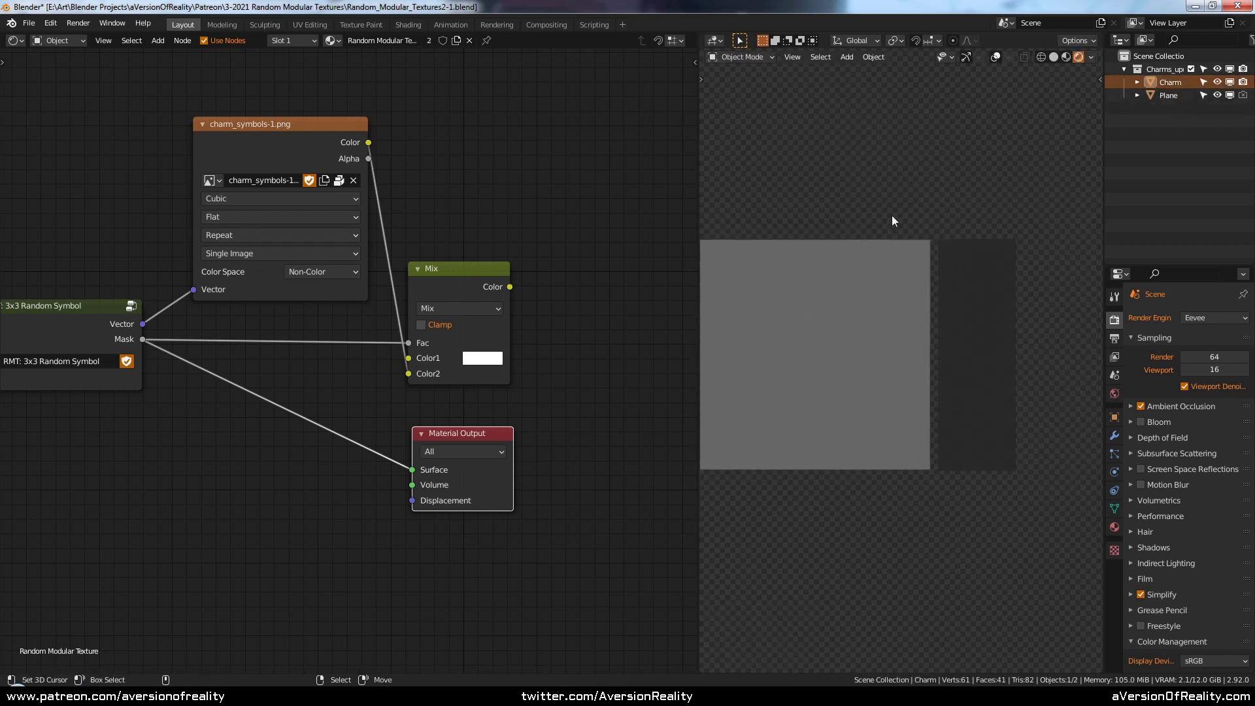
- Save the file and, back inside the node group, cut the link into Group Output's Vector and lower that node
scroll(908, 262, up, 2)
key(ctrl+s)
key(Tab)
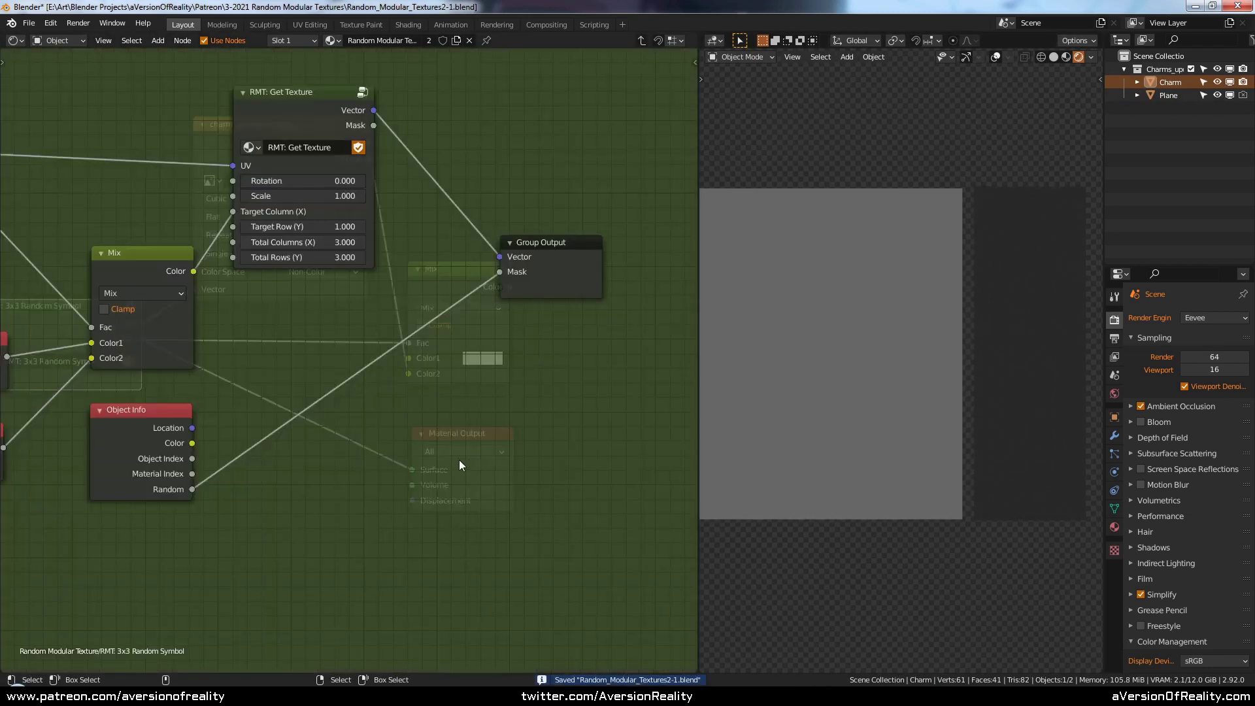
drag(624, 221, 667, 249)
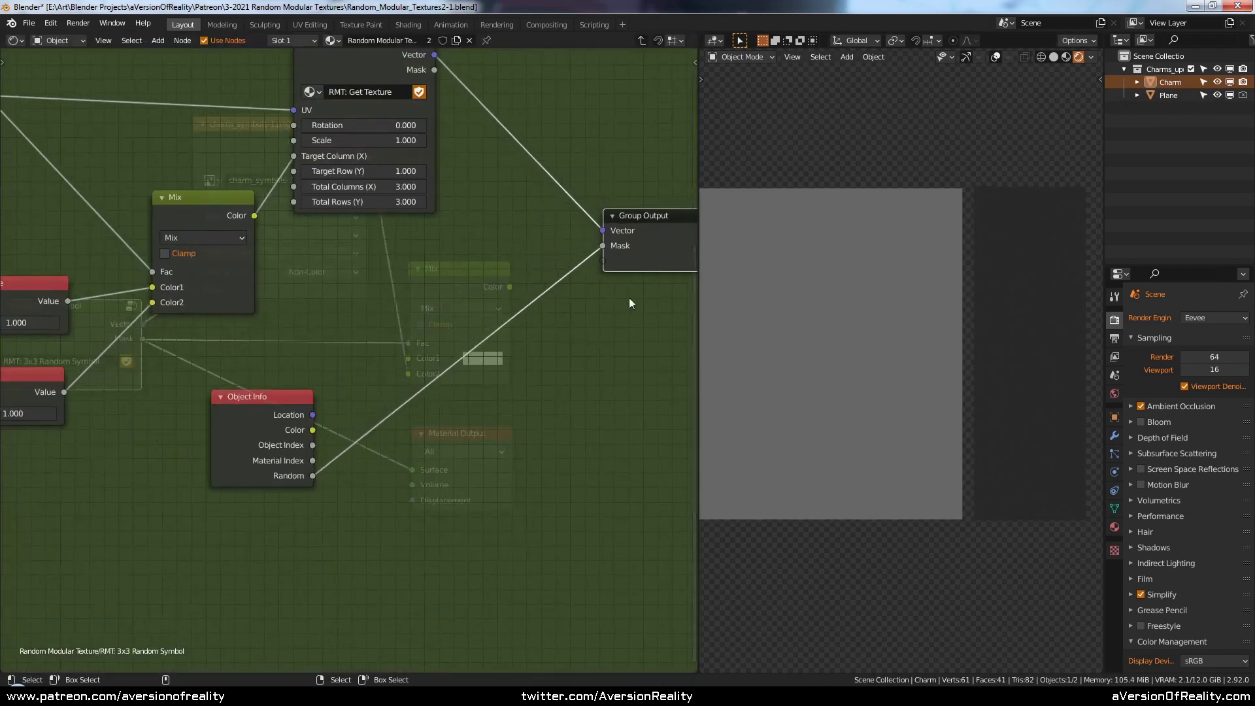
ctrl+right_drag(579, 230, 580, 233)
drag(619, 221, 609, 350)
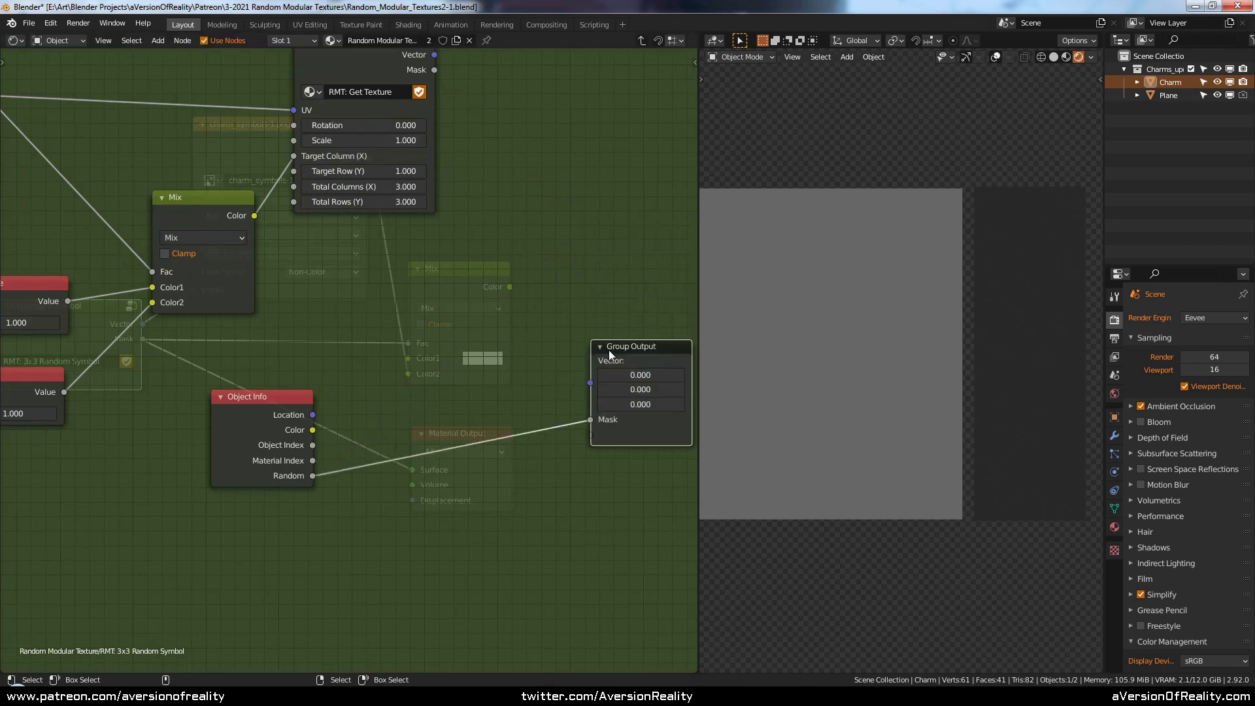
- Move Object Info and Group Output together into the empty area below the Value nodes
scroll(610, 350, down, 2)
key(c)
scroll(335, 332, down, 5)
click(335, 332)
right_click(630, 282)
drag(622, 289, 457, 389)
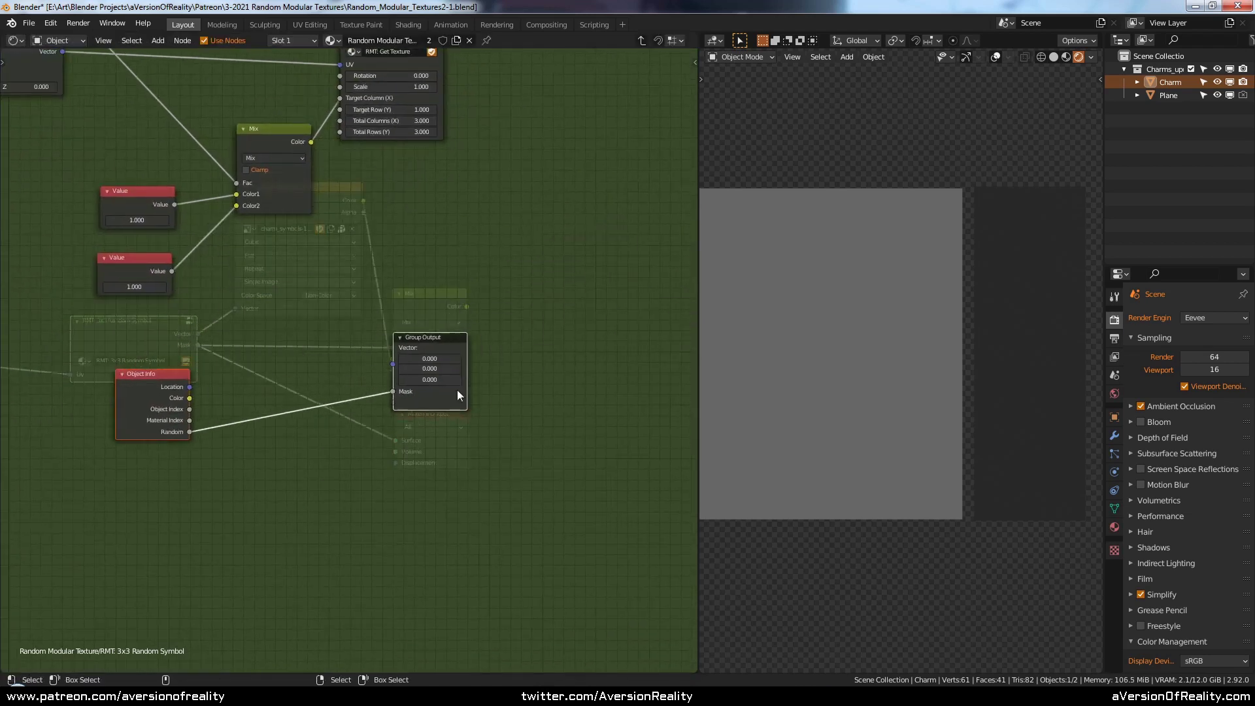
click(419, 438)
middle_drag(406, 445, 502, 294)
- Add a White Noise Texture node between Object Info and Group Output, shifting Group Output to make room
scroll(370, 336, up, 2)
scroll(370, 335, up, 1)
key(shift+a)
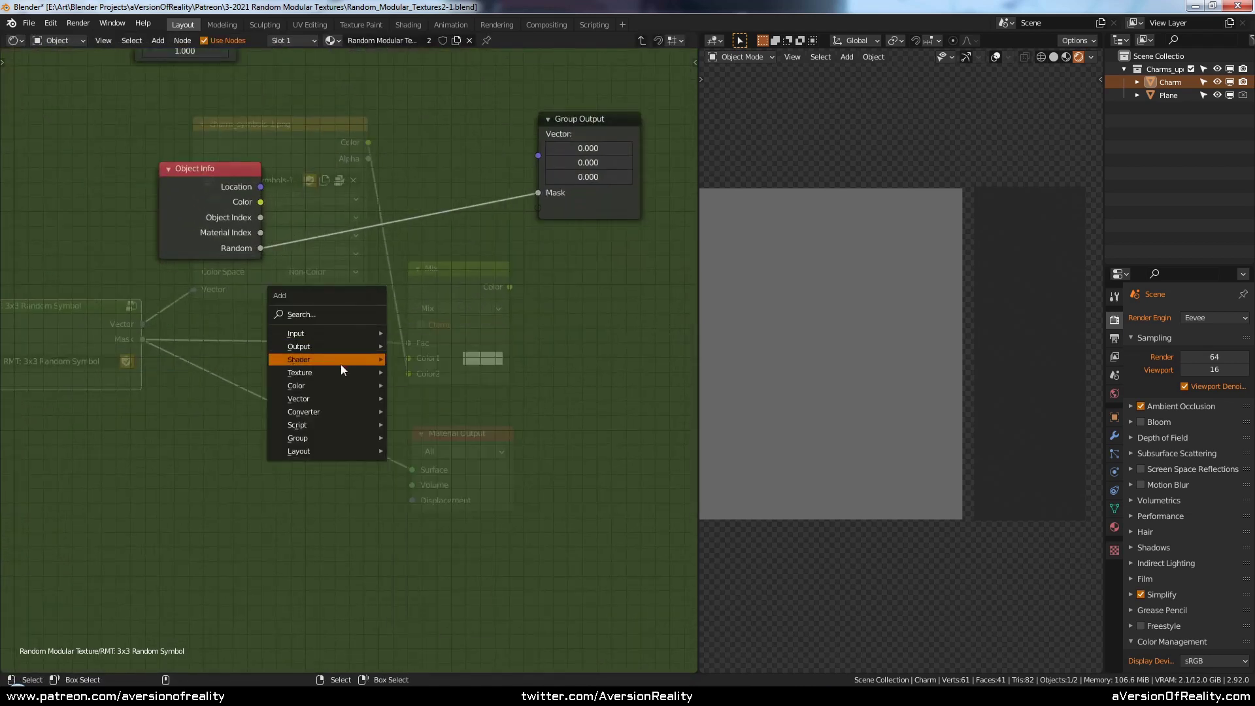
mouse_move(340, 370)
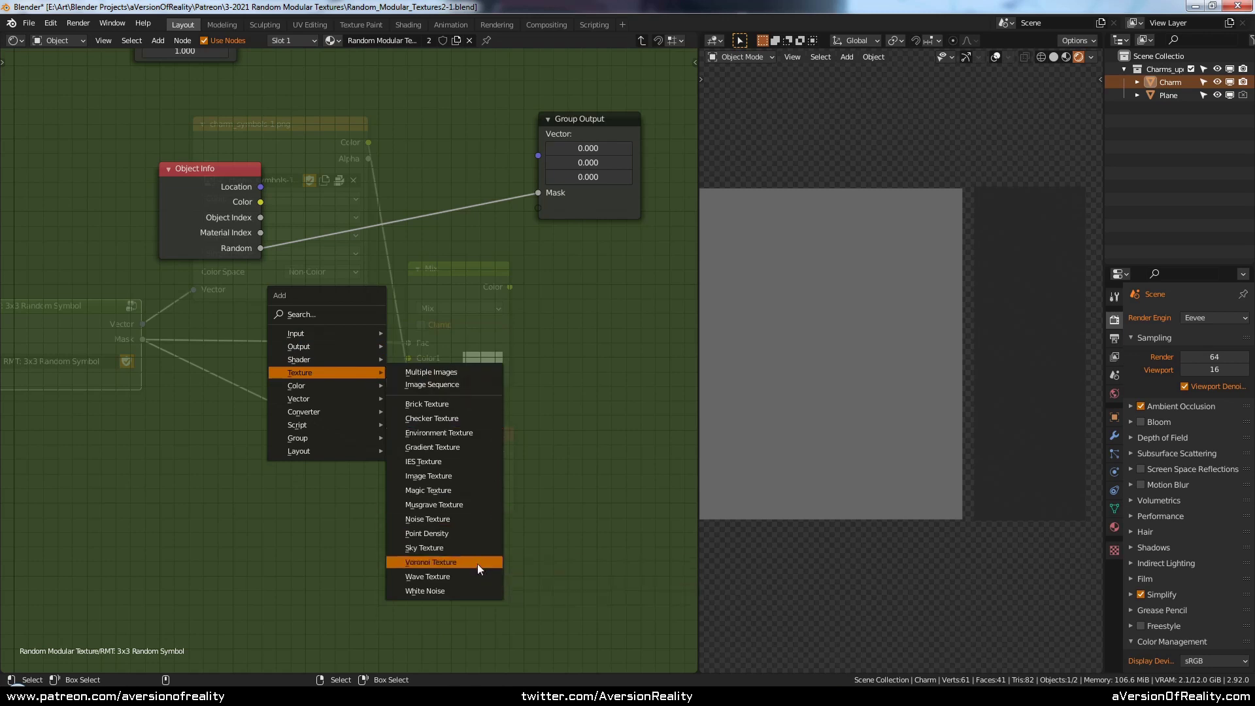
click(467, 592)
click(408, 295)
middle_drag(408, 295, 361, 338)
scroll(361, 338, up, 1)
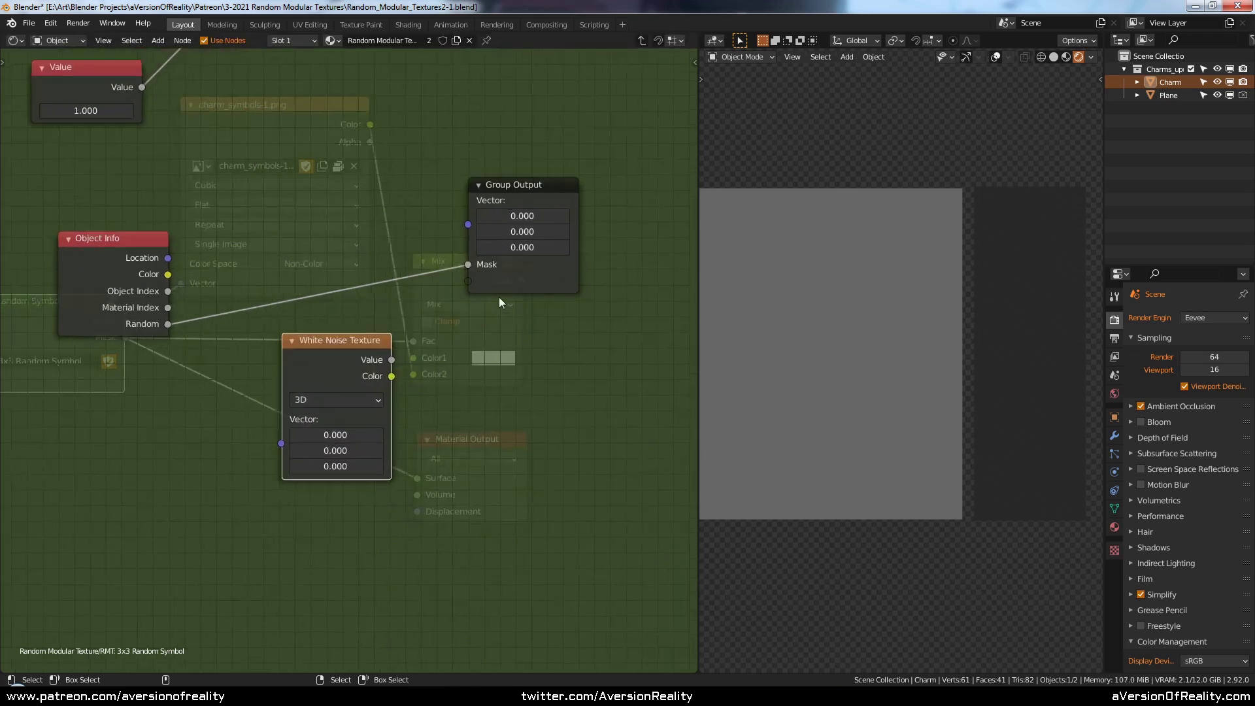
drag(482, 289, 557, 320)
drag(344, 338, 322, 360)
scroll(355, 324, up, 1)
click(131, 279)
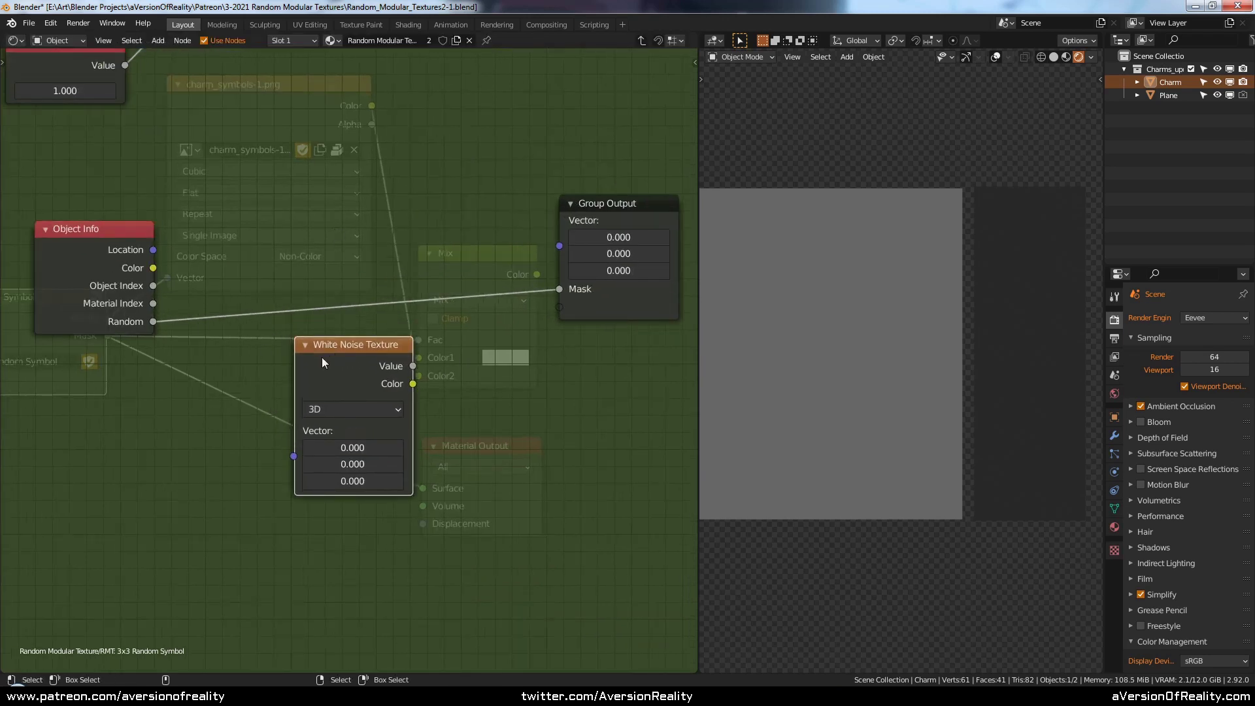
- Look through the White Noise Texture's dimension options and connect its Value output to Group Output's Mask
click(347, 412)
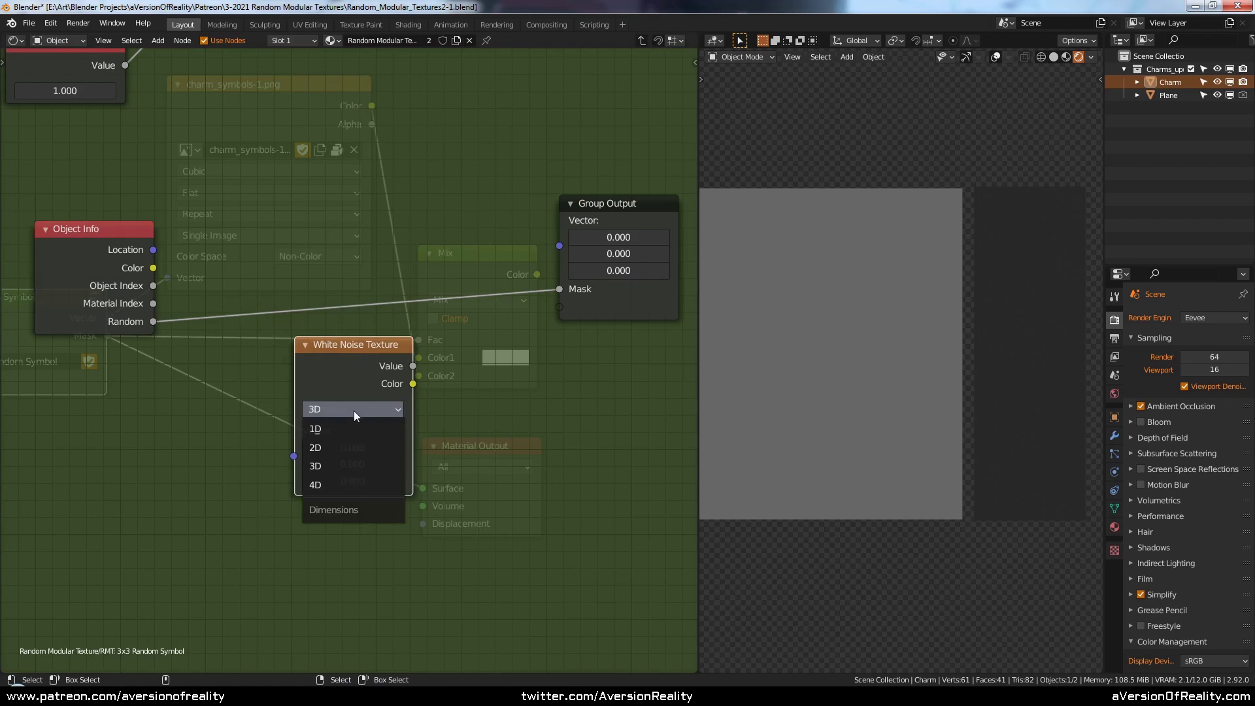
click(385, 259)
drag(412, 366, 571, 290)
shift+middle_drag(874, 366, 894, 368)
scroll(894, 368, down, 1)
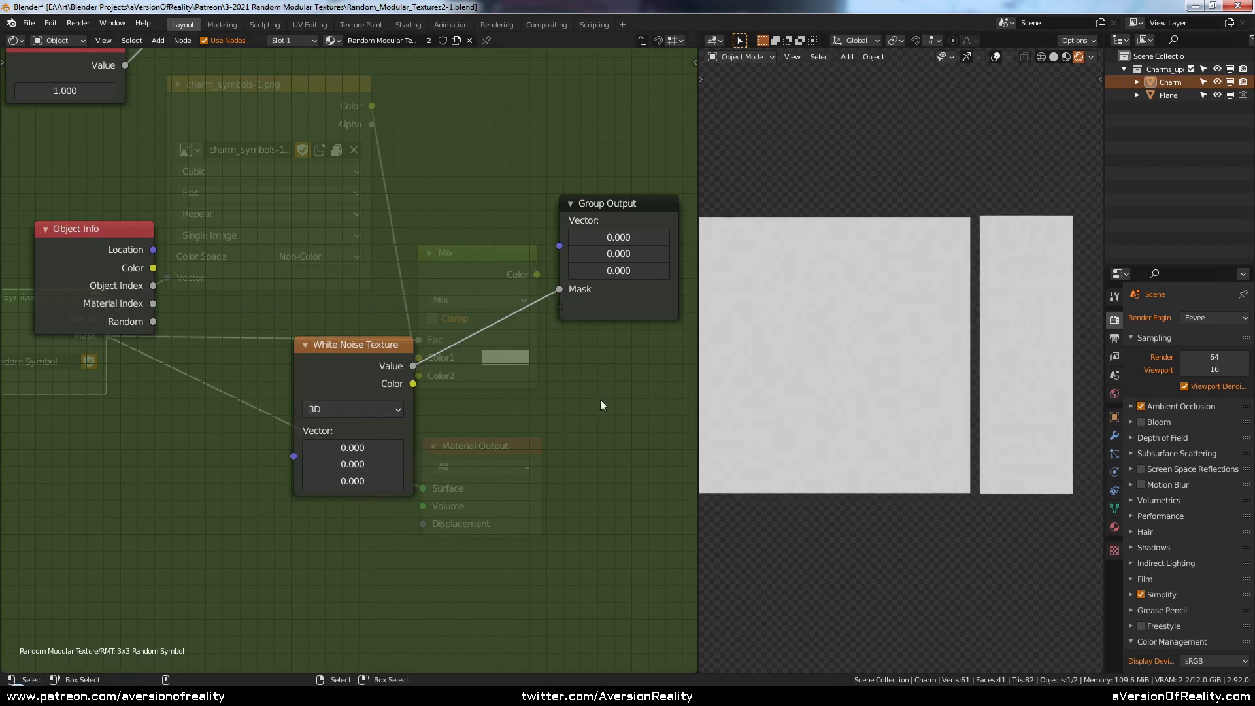
- Add a Combine XYZ node below Object Info and connect its Vector to the White Noise Texture's Vector
middle_drag(196, 398, 237, 382)
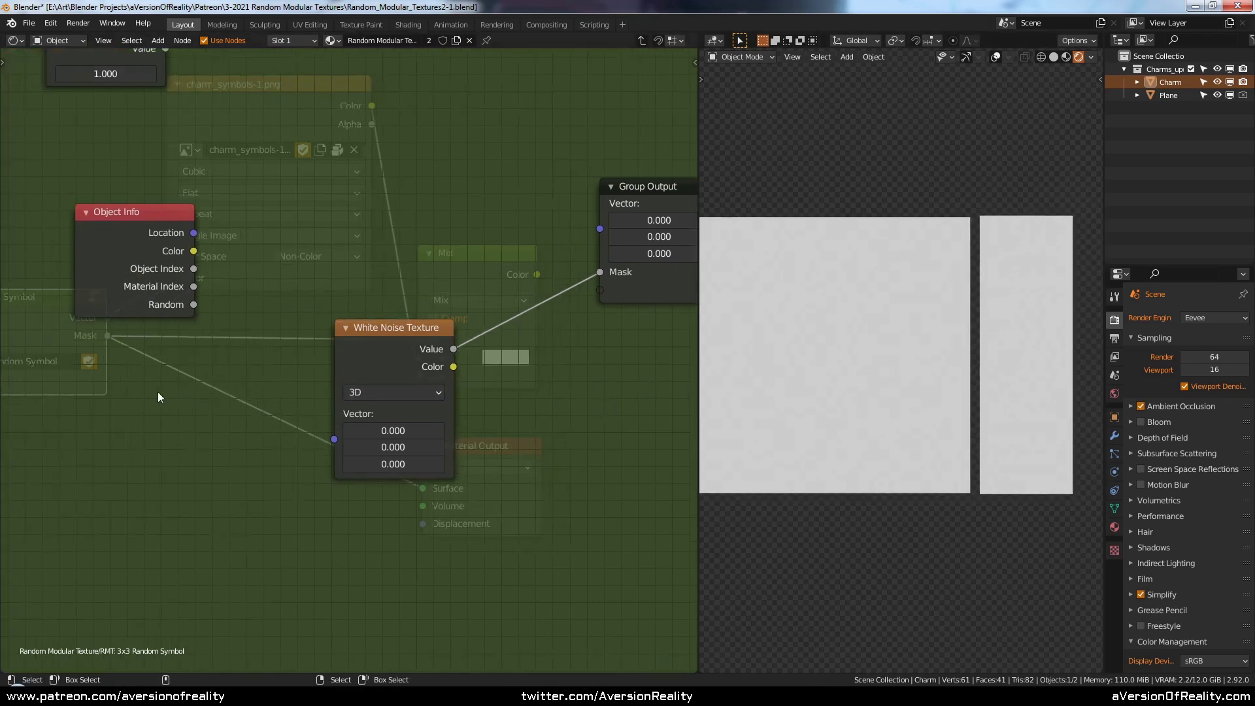
key(shift+a)
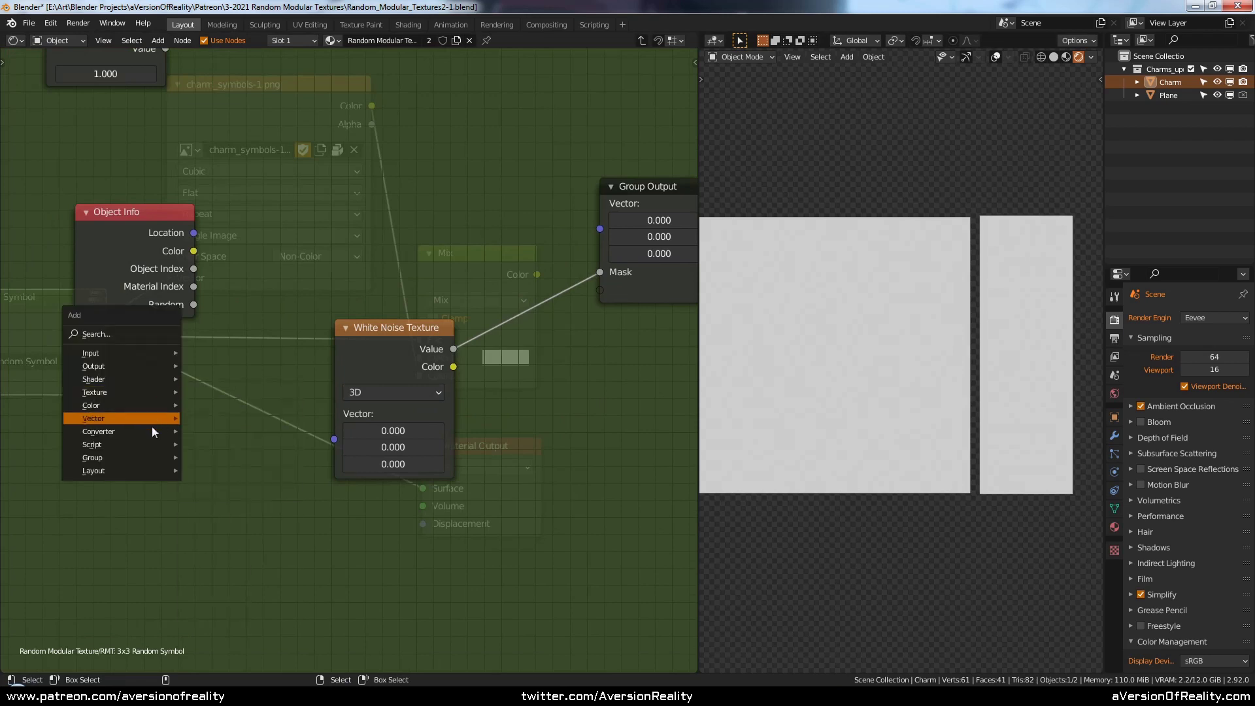
mouse_move(155, 433)
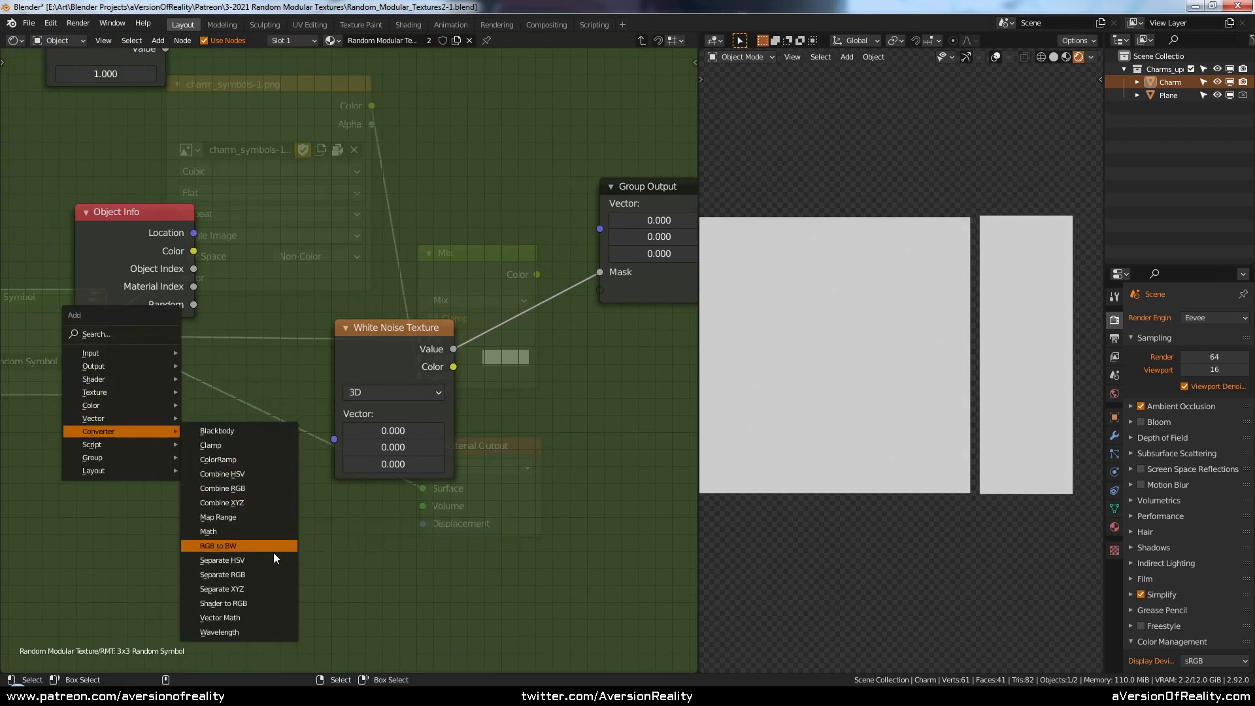
click(223, 503)
click(313, 414)
drag(323, 418, 334, 439)
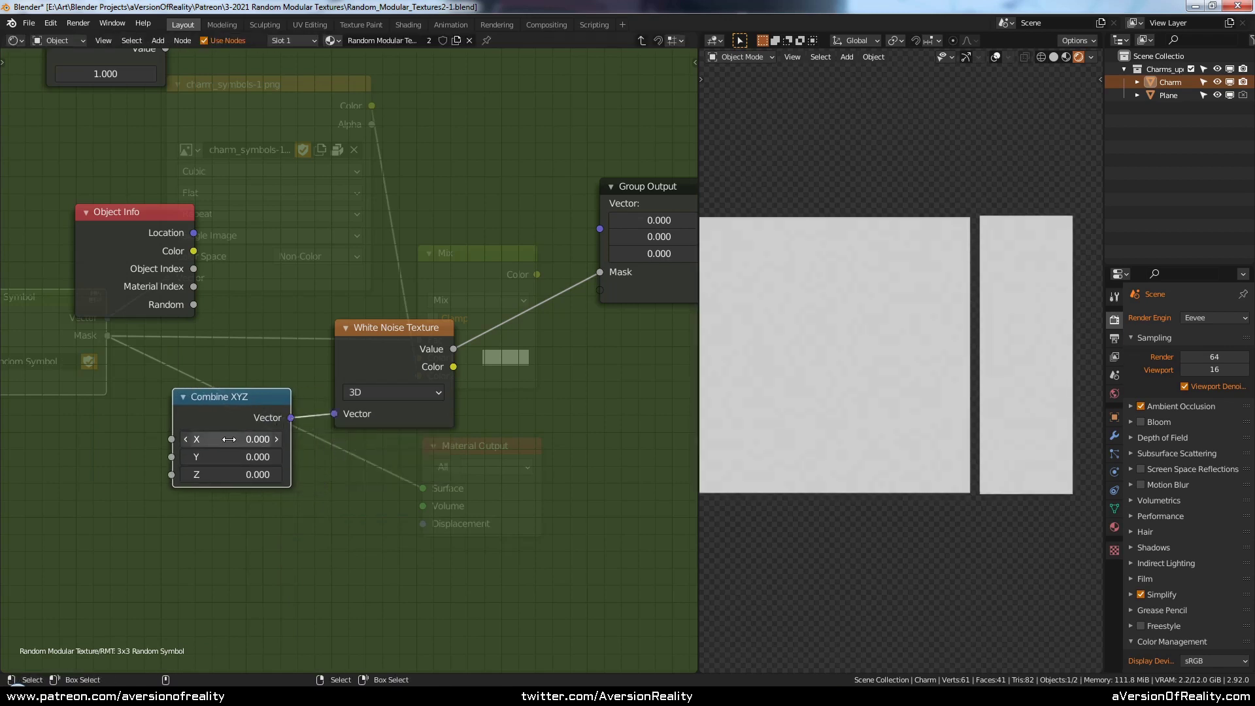
- Try Combine XYZ values of X 1.1, Y 0.4 and Z 3.5 to vary the White Noise output
drag(228, 439, 378, 498)
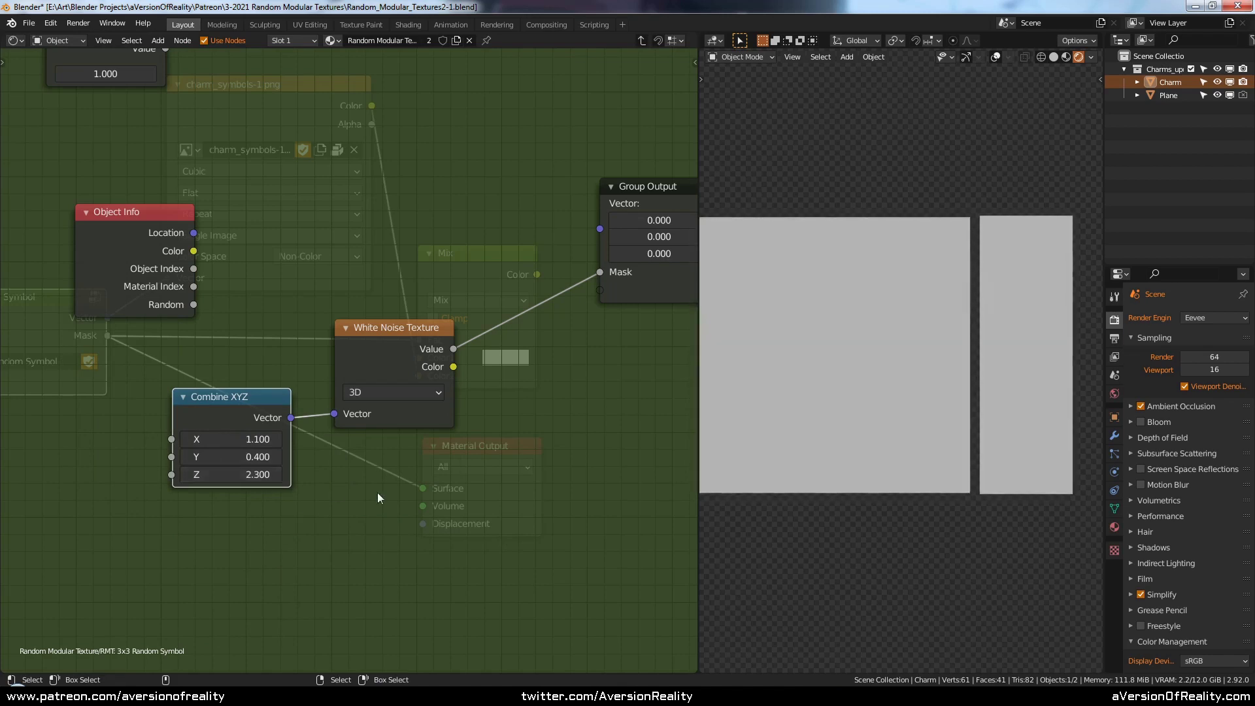
drag(371, 370, 392, 367)
drag(228, 474, 281, 475)
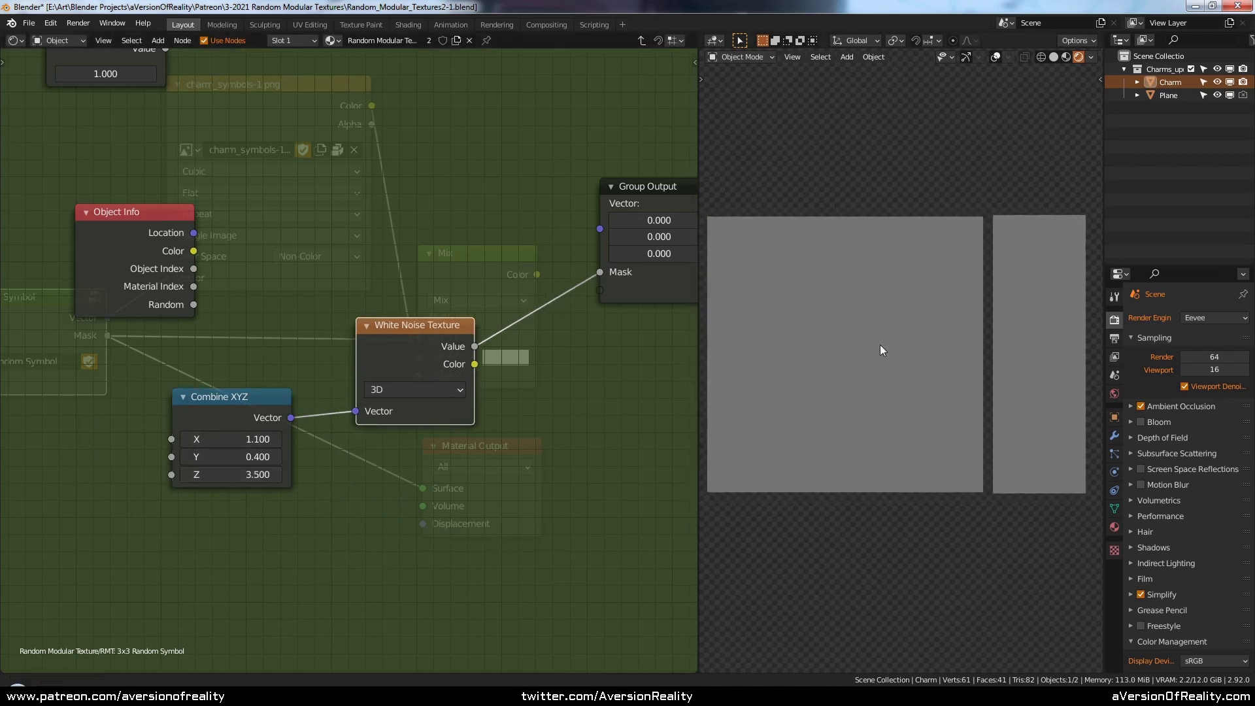
- Switch the White Noise Texture to 4D and reposition it beside Combine XYZ
click(233, 417)
ctrl+scroll(306, 452, right, 5)
drag(274, 311, 224, 361)
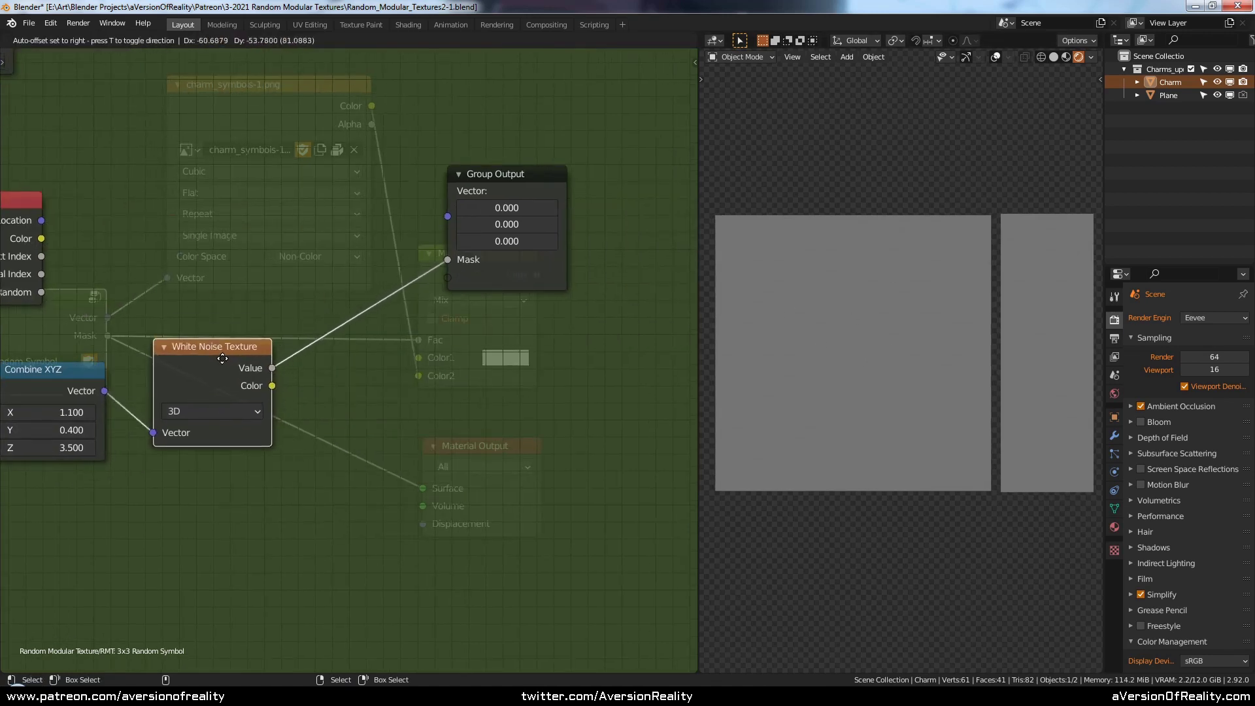
middle_drag(370, 390, 442, 374)
click(312, 395)
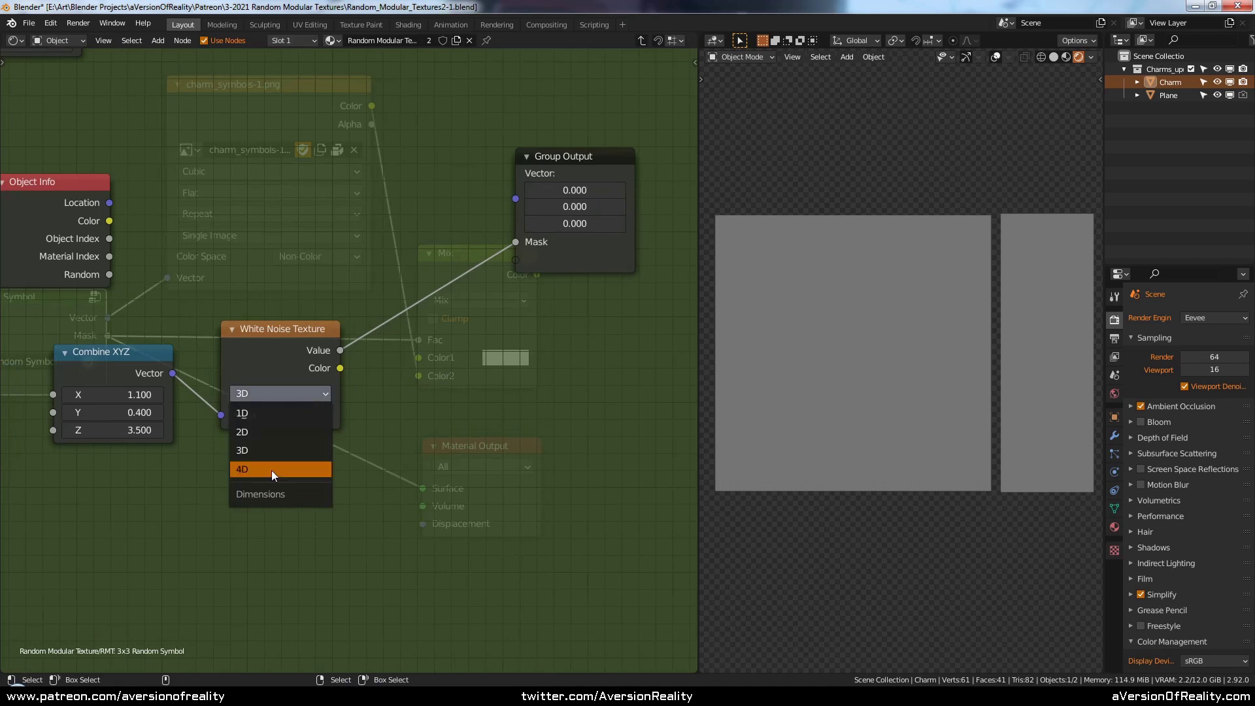
click(272, 470)
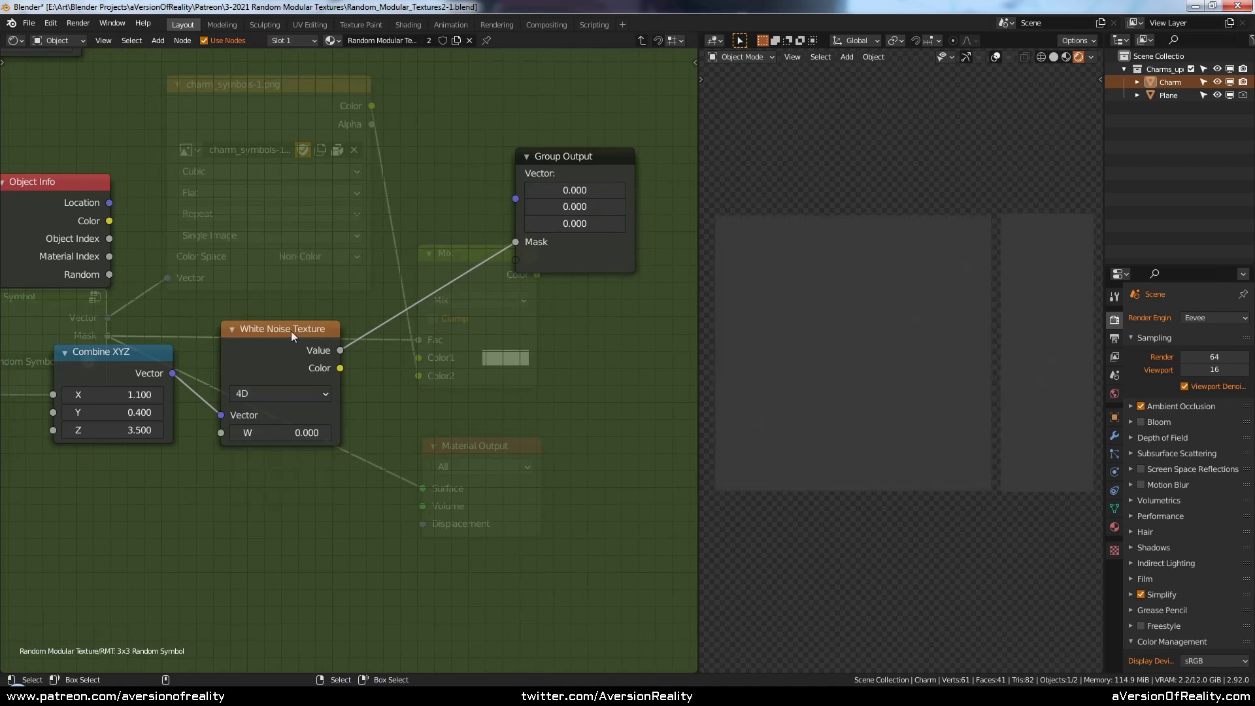
drag(292, 330, 305, 357)
click(143, 362)
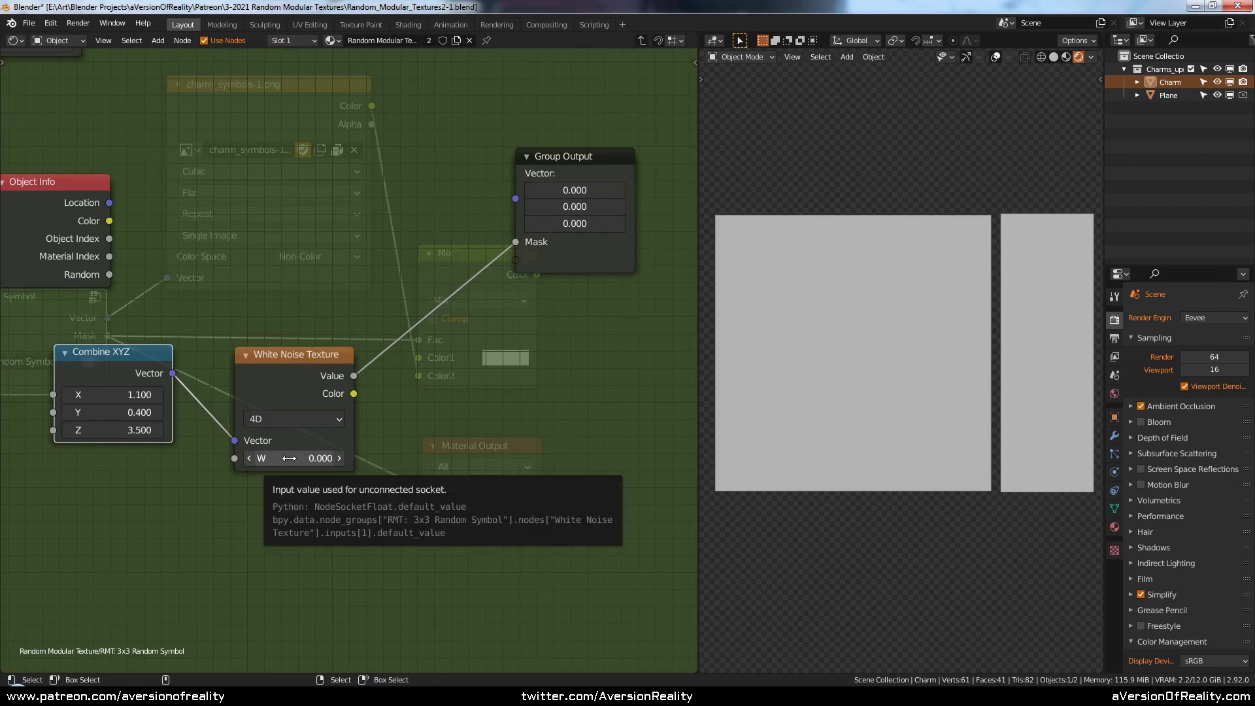
middle_drag(295, 480, 351, 481)
click(358, 488)
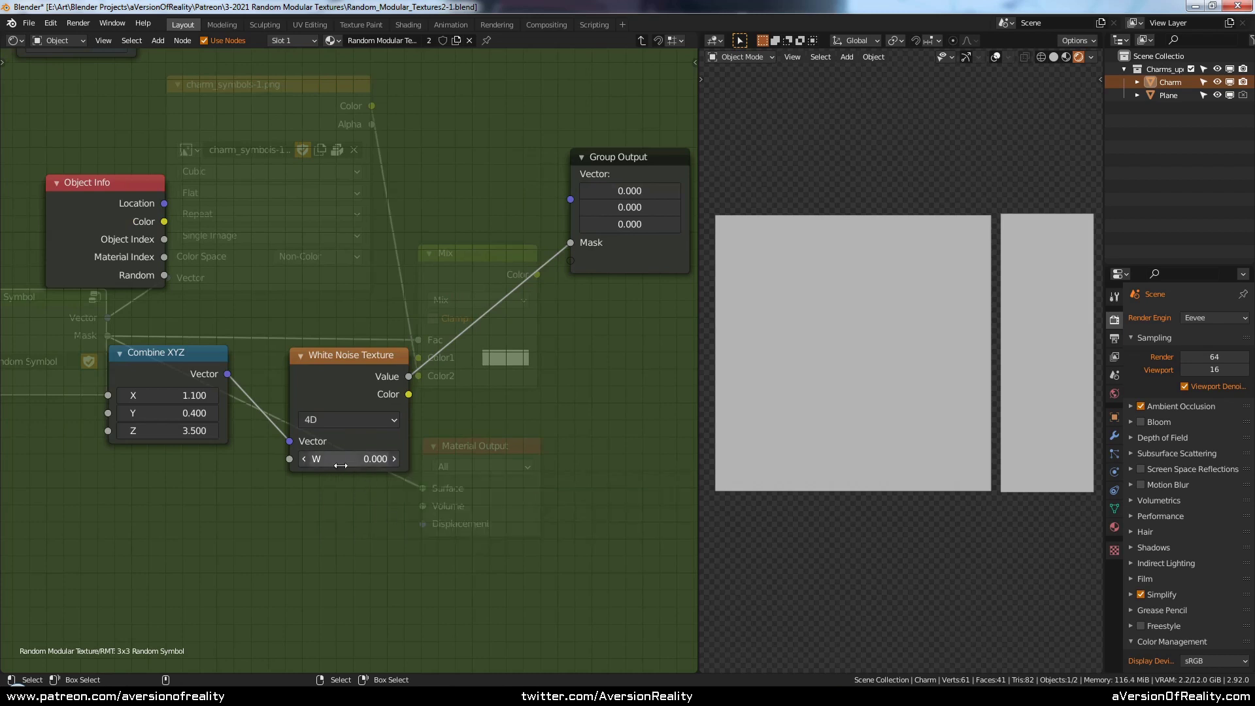
- Set Combine XYZ to X 2.5, Y 1.5, Z 5.1 and the White Noise Texture's W to 2.7
drag(341, 462, 408, 461)
drag(163, 413, 190, 431)
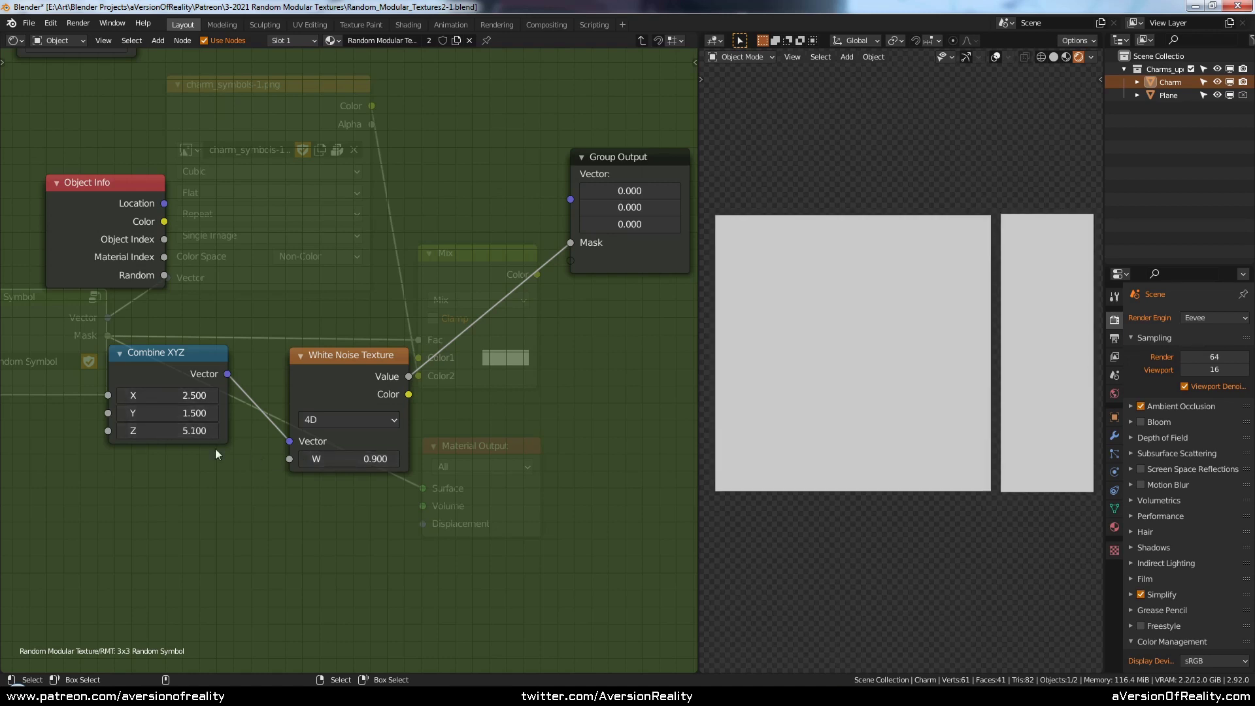
drag(387, 459, 410, 452)
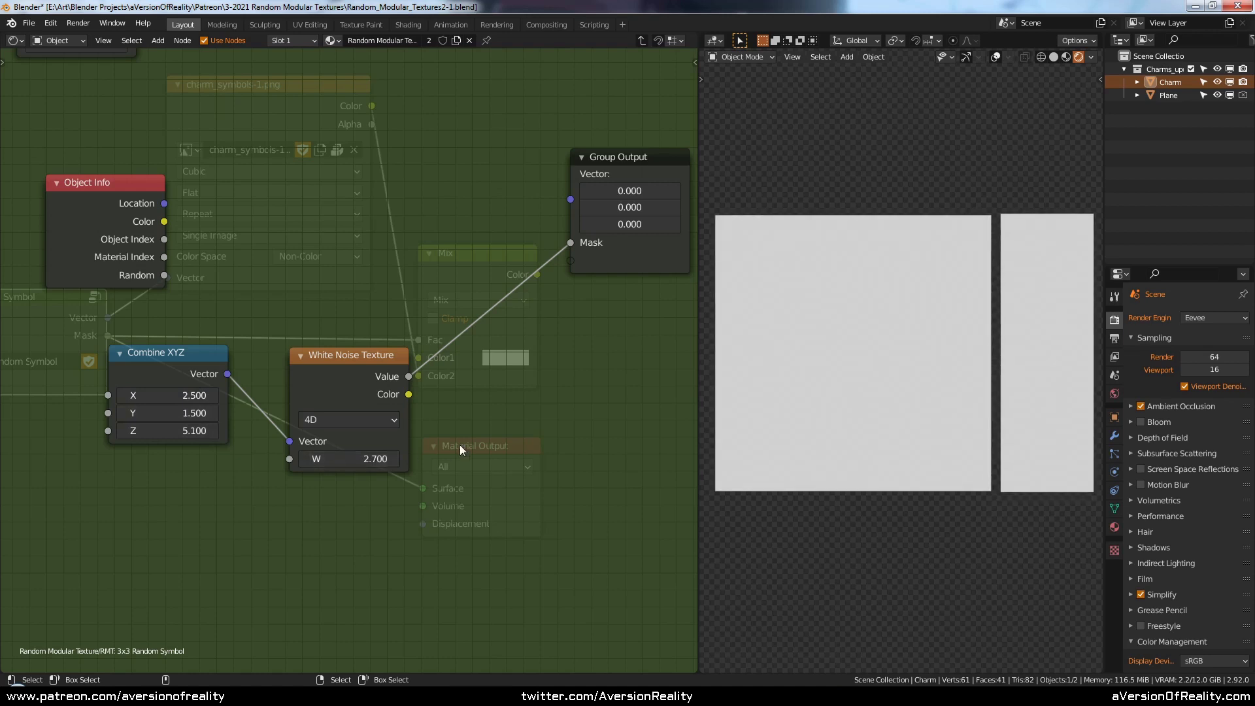
- Move Group Output farther from the White Noise Texture and raise the White Noise node slightly
middle_drag(460, 445, 325, 467)
drag(496, 268, 585, 266)
drag(245, 409, 245, 368)
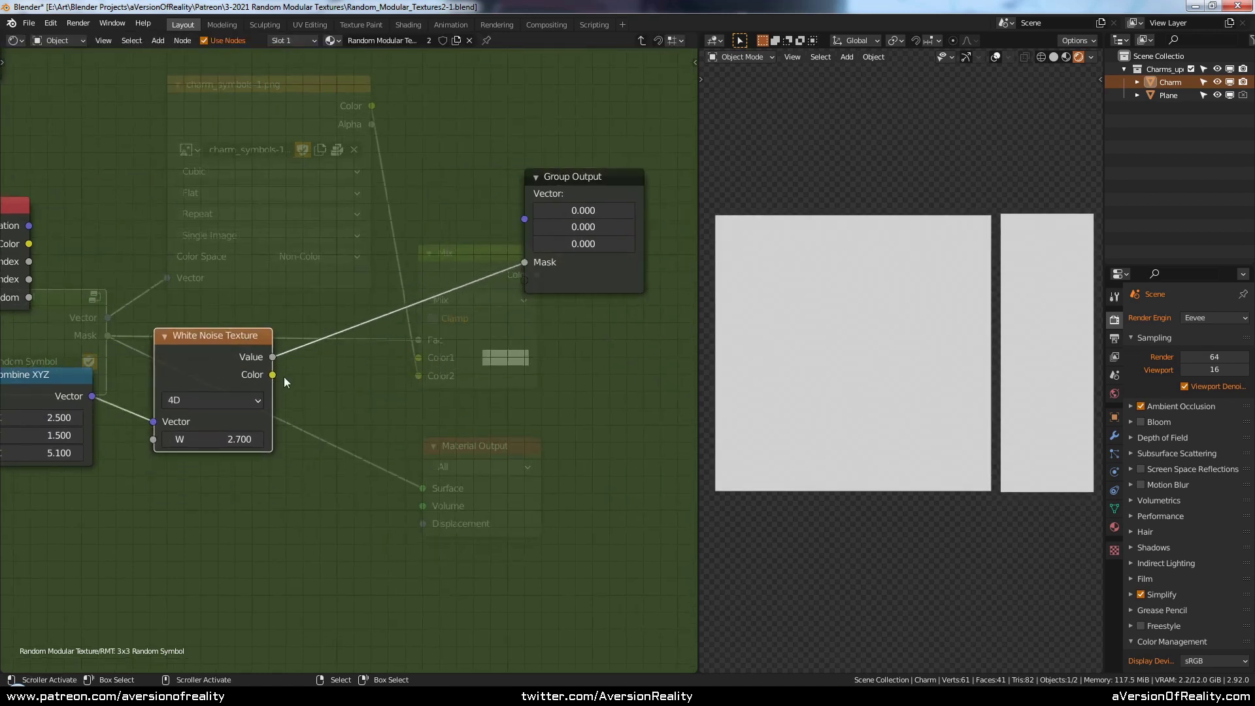
- Insert a Separate RGB node after the White Noise Texture's Color output and preview its R, G and B channels through Mask
click(357, 381)
key(shift+a)
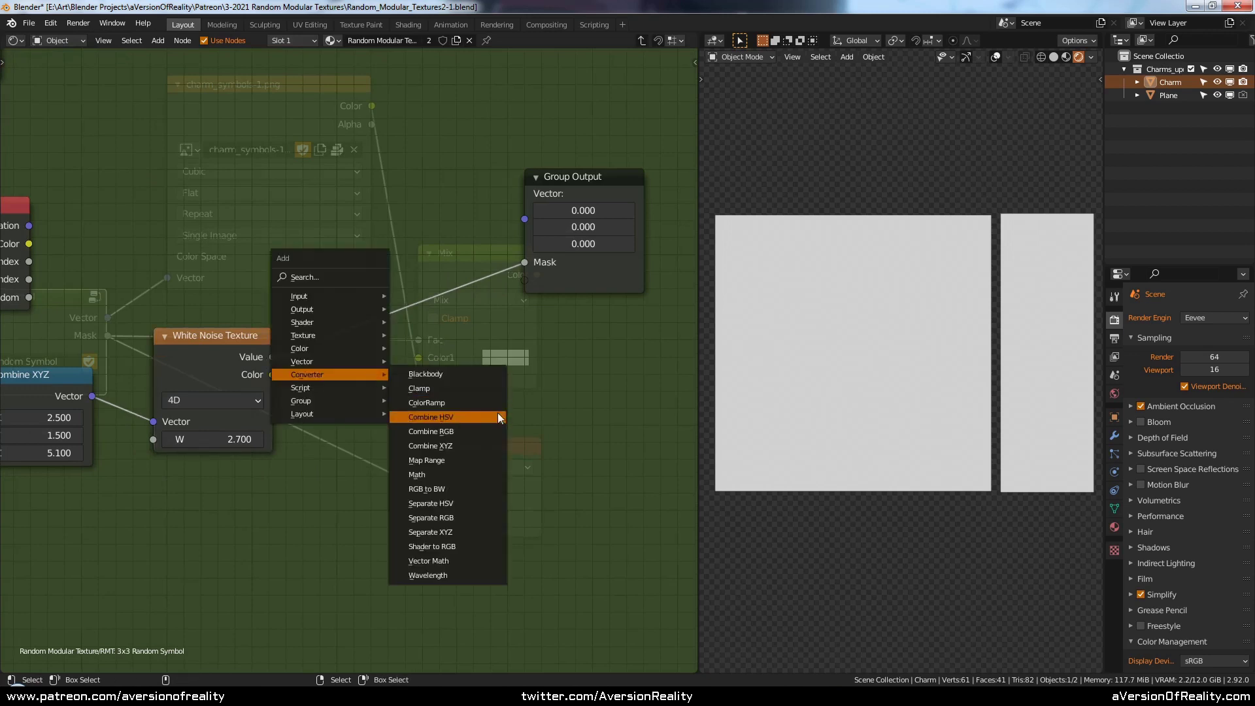
click(465, 518)
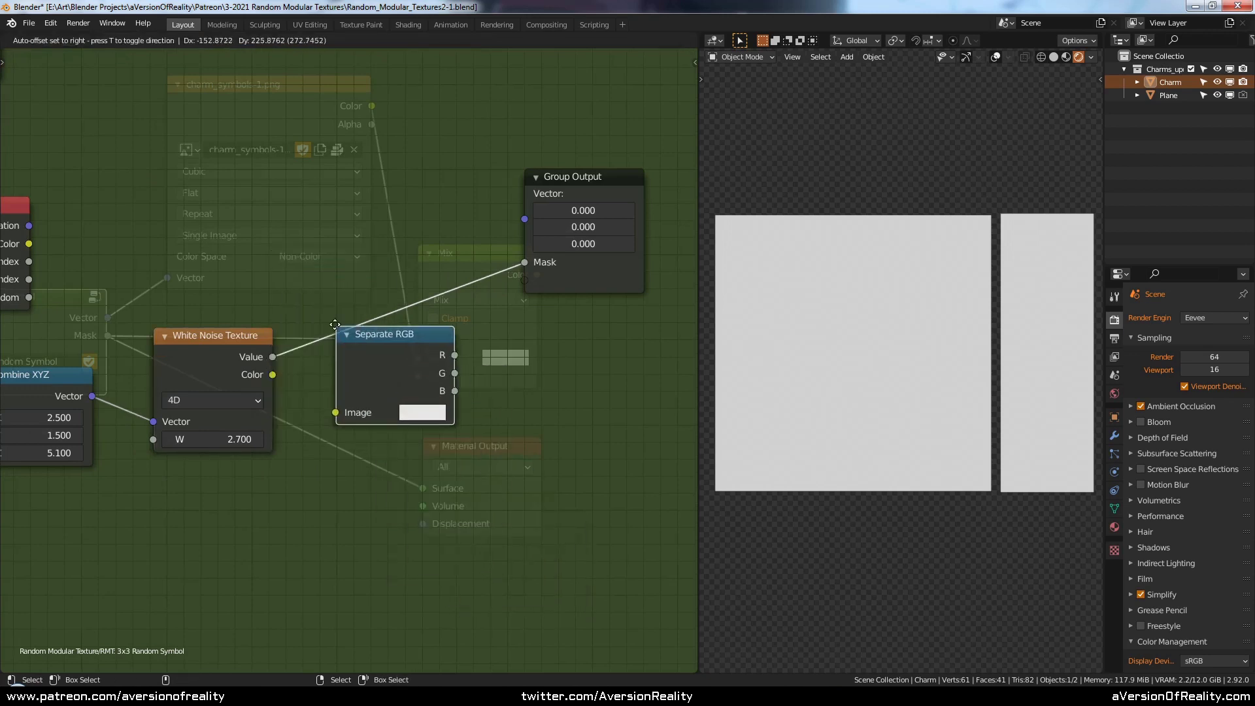
click(395, 332)
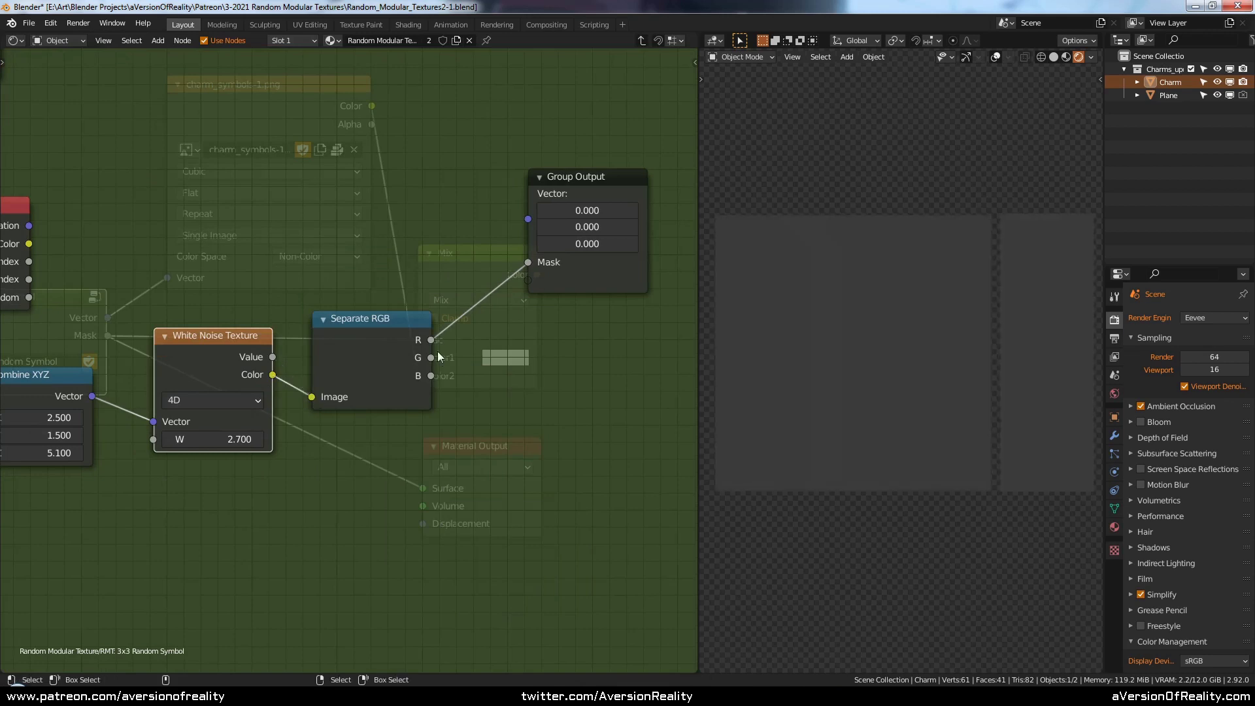
drag(431, 358, 527, 265)
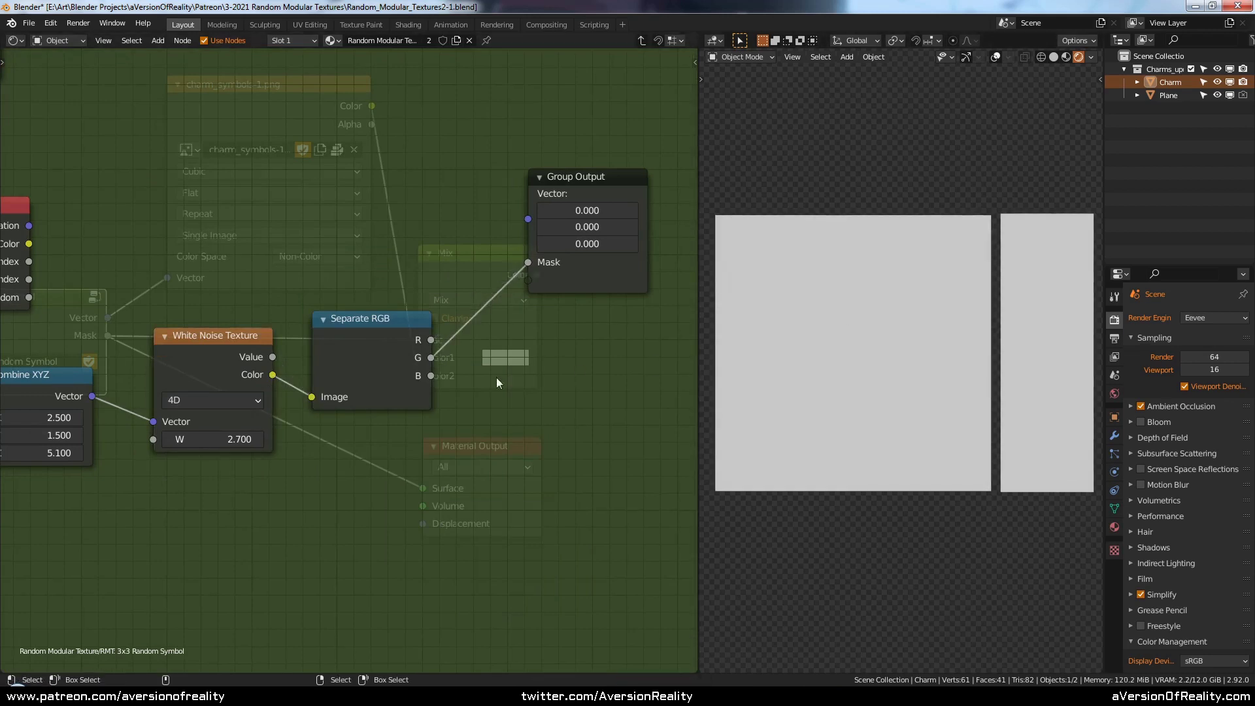
drag(430, 376, 528, 262)
- Reposition Group Output and Separate RGB, then compare the channels through Mask with the White Noise Texture's W at 3.1
drag(575, 176, 589, 247)
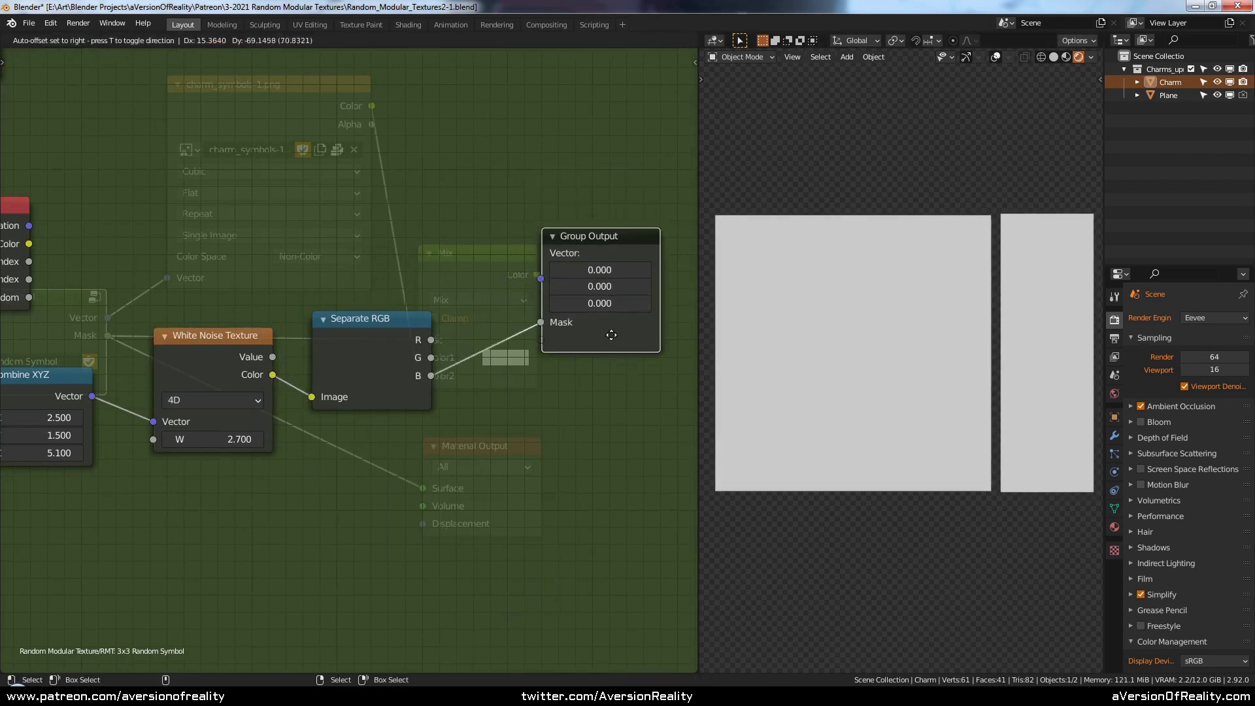
drag(374, 332, 534, 345)
click(257, 439)
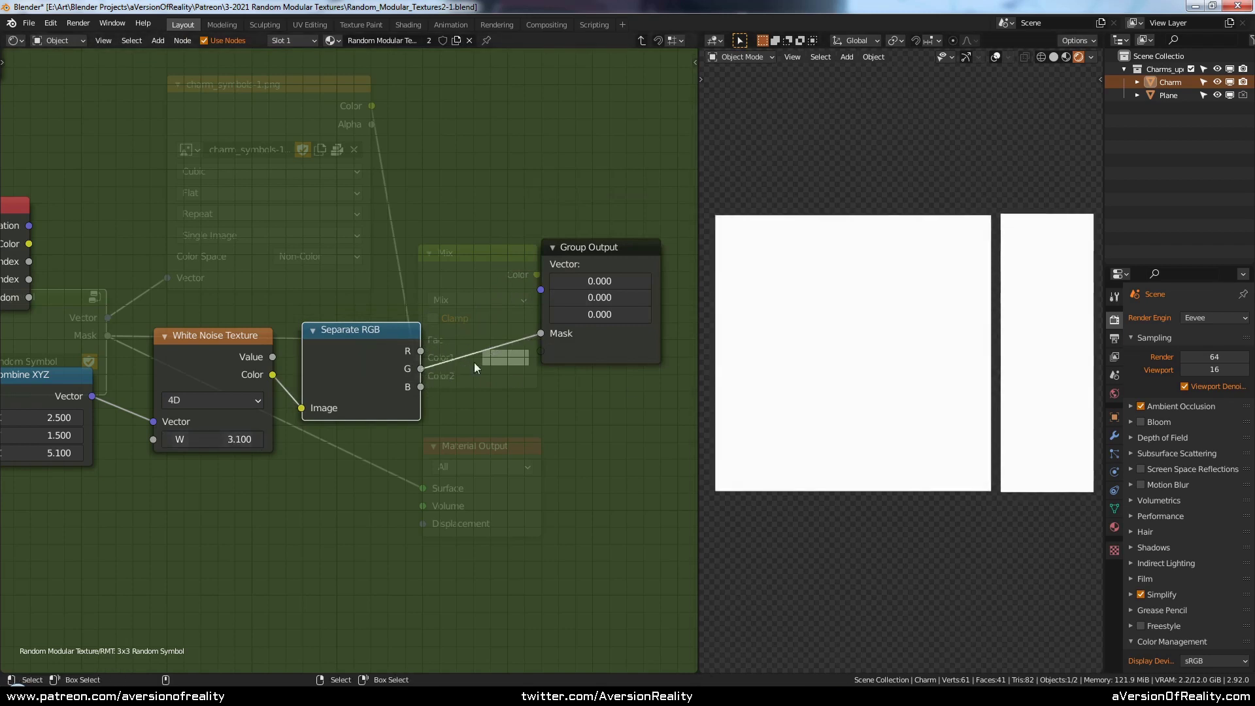
drag(420, 351, 543, 334)
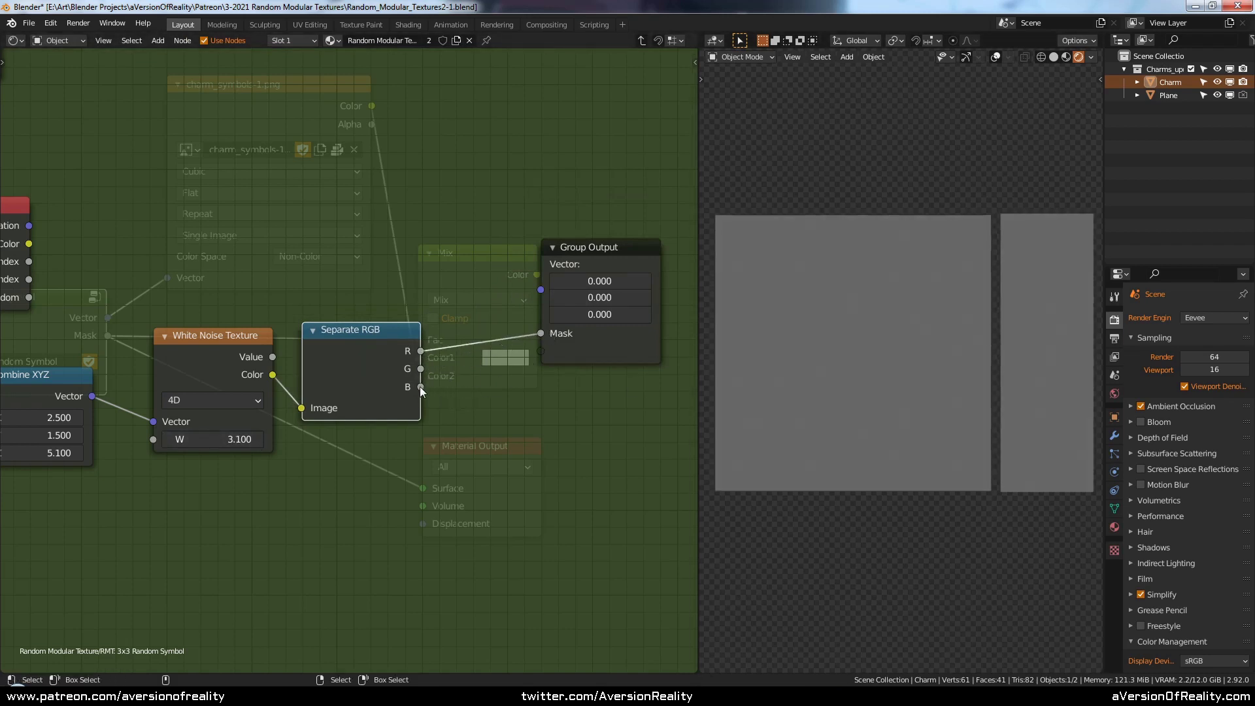
drag(420, 387, 555, 335)
- Detach Combine XYZ from the White Noise Texture and link Object Info's Random output to the texture's Vector input instead
ctrl+scroll(500, 288, left, 3)
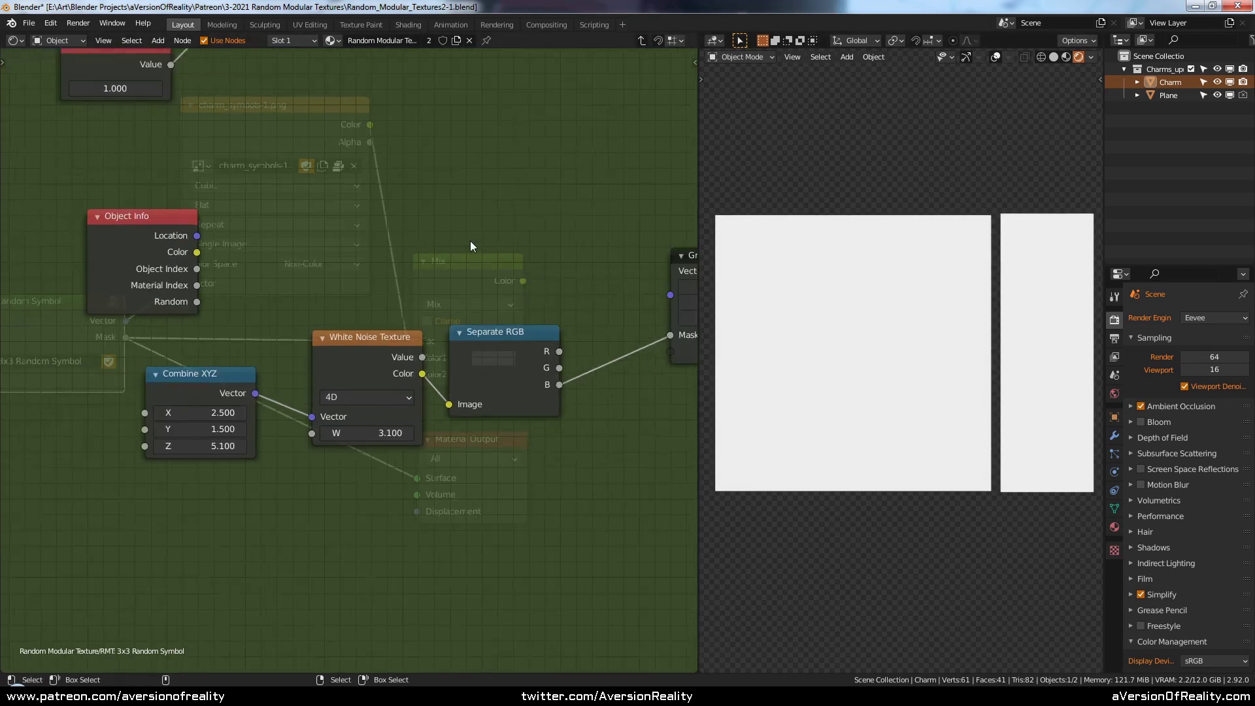
alt+drag(239, 374, 179, 389)
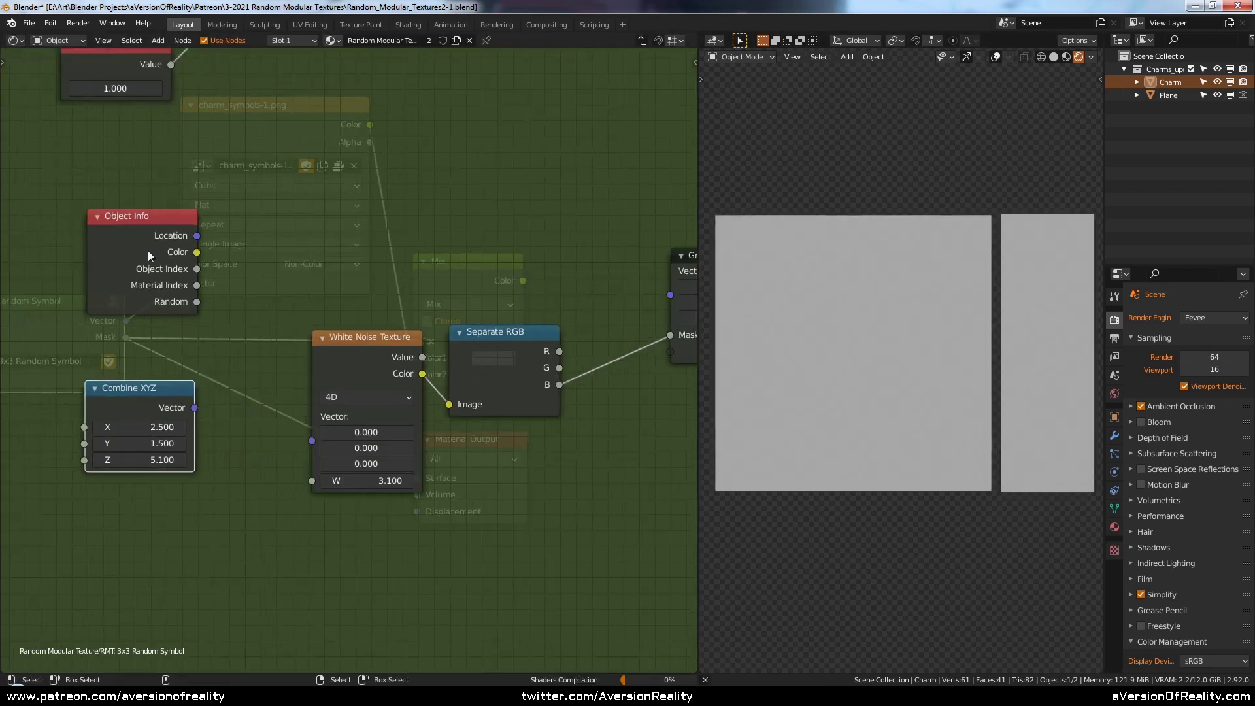
drag(149, 252, 153, 277)
drag(201, 324, 323, 438)
- Preview the R, G and B channels through Mask, and set the White Noise Texture's W to 3.7
middle_drag(519, 471, 357, 445)
drag(393, 329, 507, 314)
drag(392, 346, 508, 314)
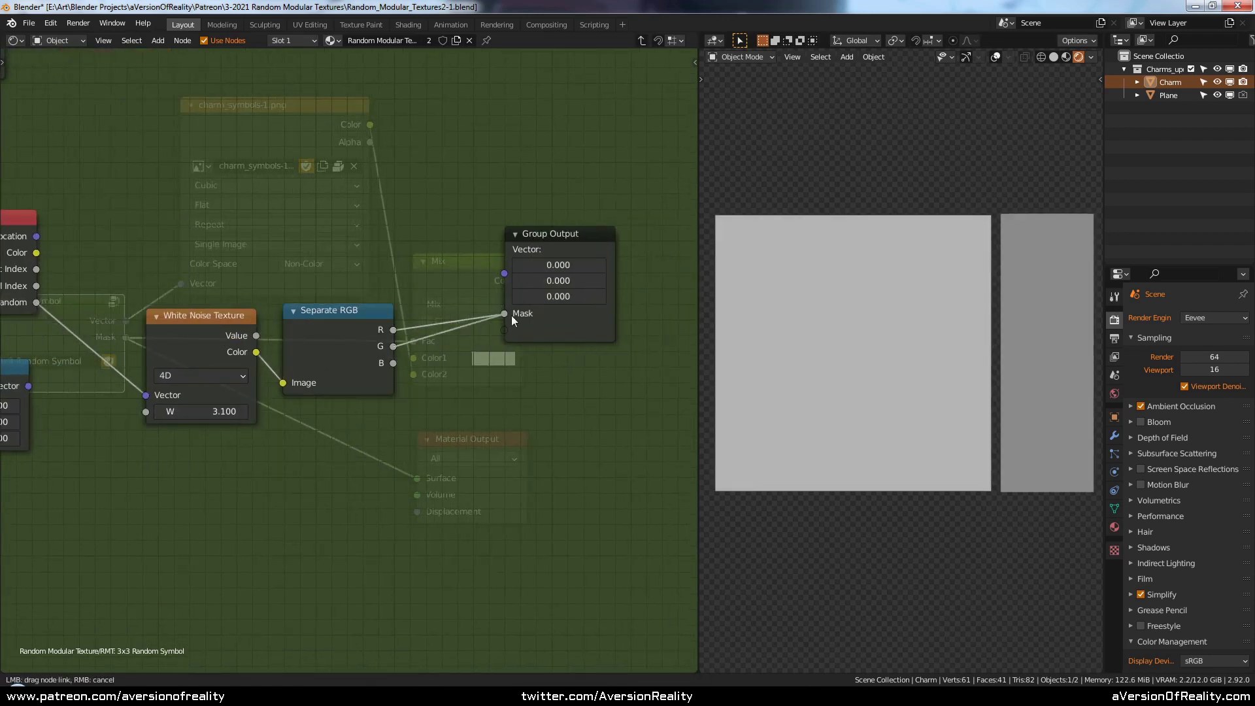
drag(393, 362, 503, 321)
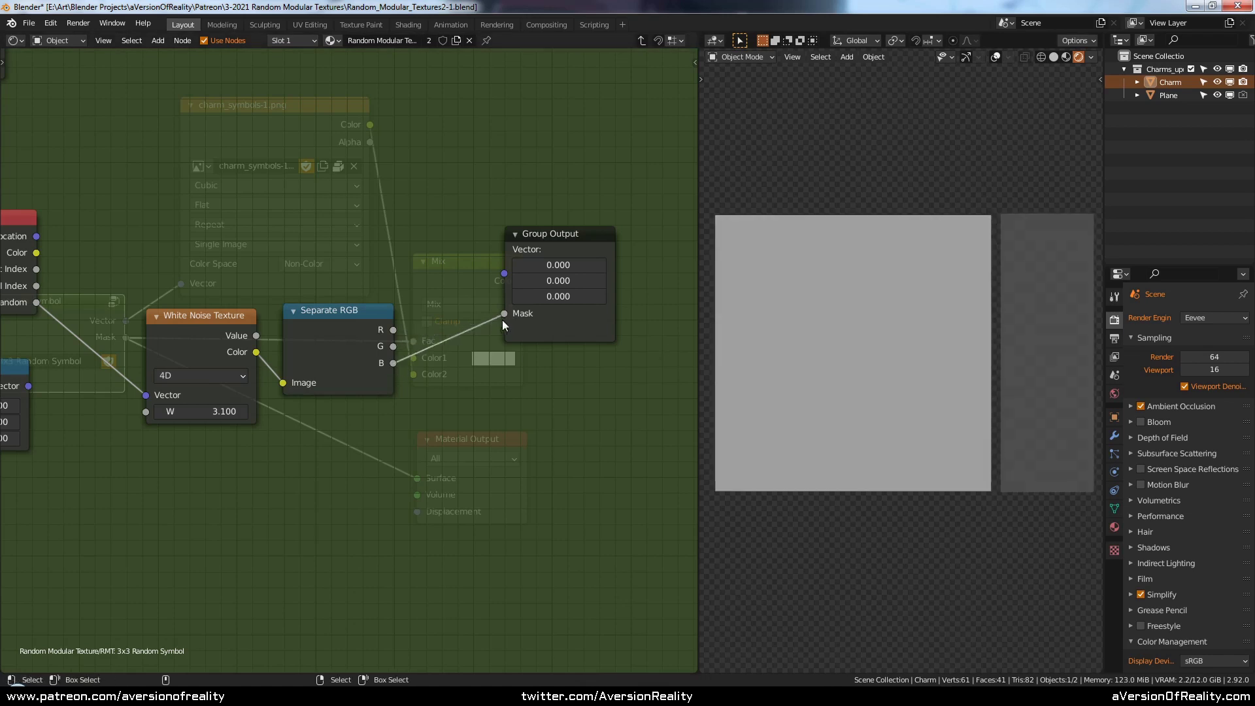
mouse_move(214, 411)
mouse_down()
mouse_move(201, 412)
mouse_move(236, 411)
mouse_up()
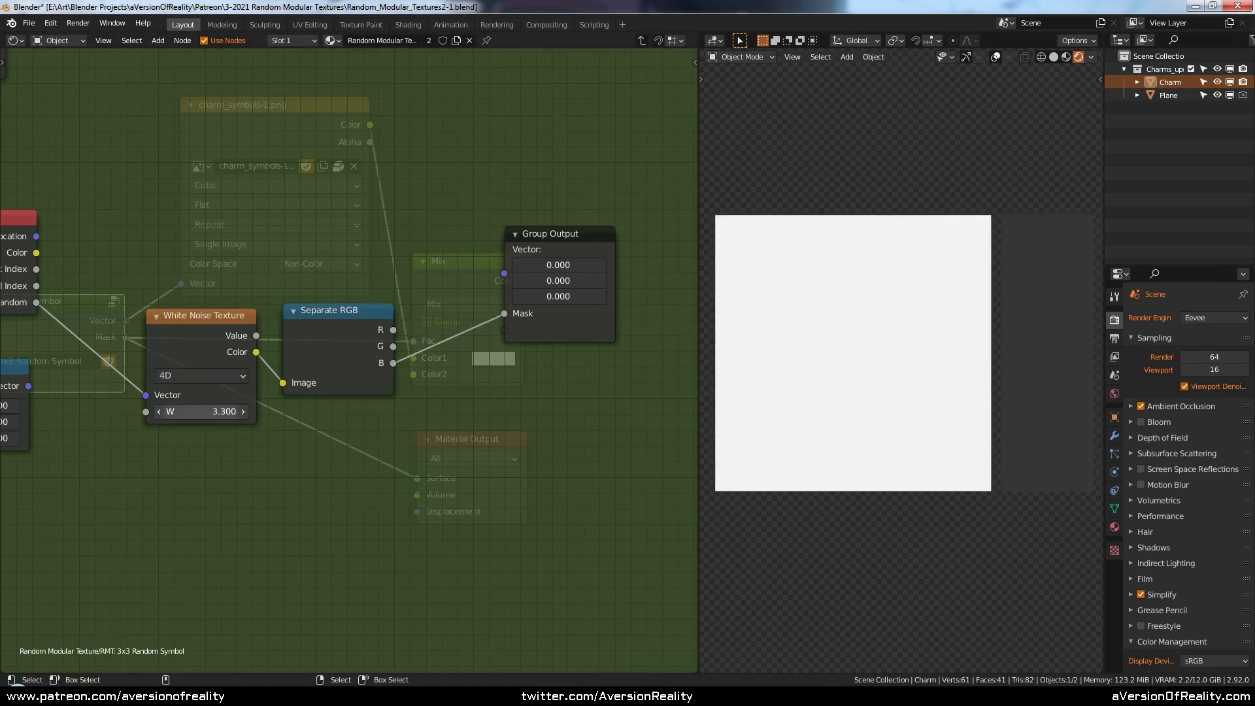
middle_drag(238, 458, 383, 453)
drag(488, 316, 517, 283)
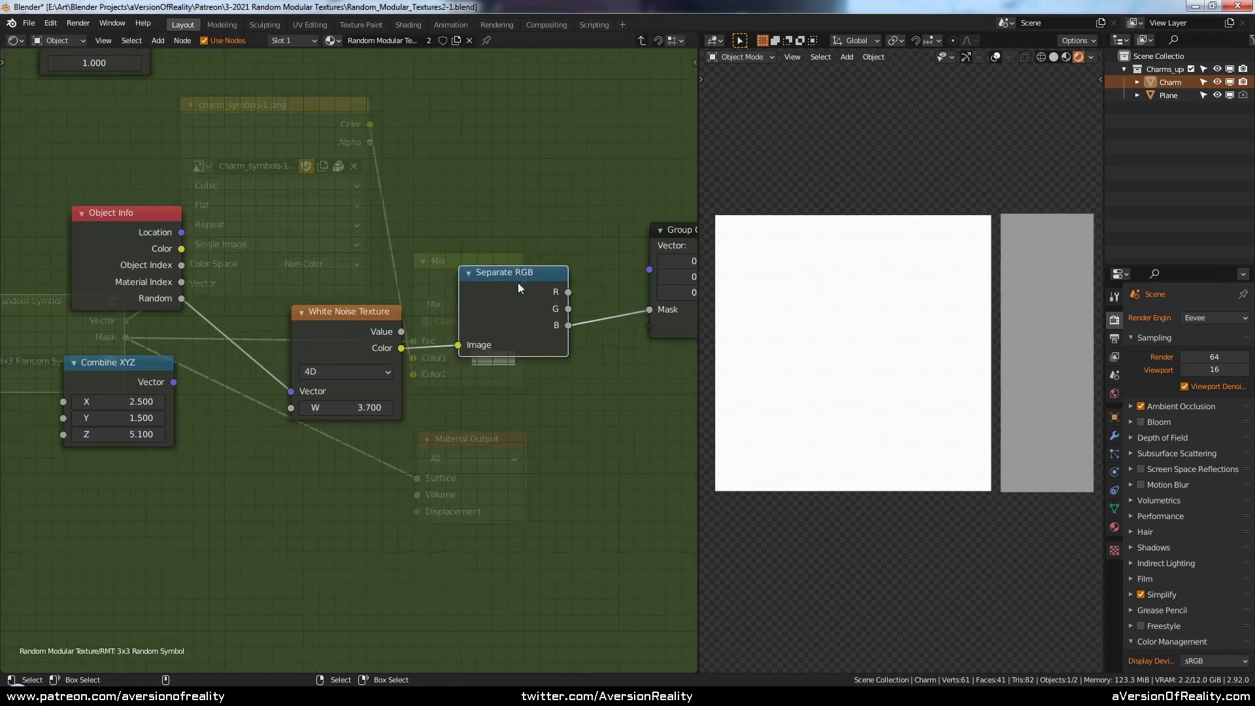
- Duplicate the White Noise Texture below the original, feed its Vector from Object Info's Random, and set its W to 4.1
click(369, 317)
key(shift+d)
click(370, 446)
drag(183, 299, 285, 544)
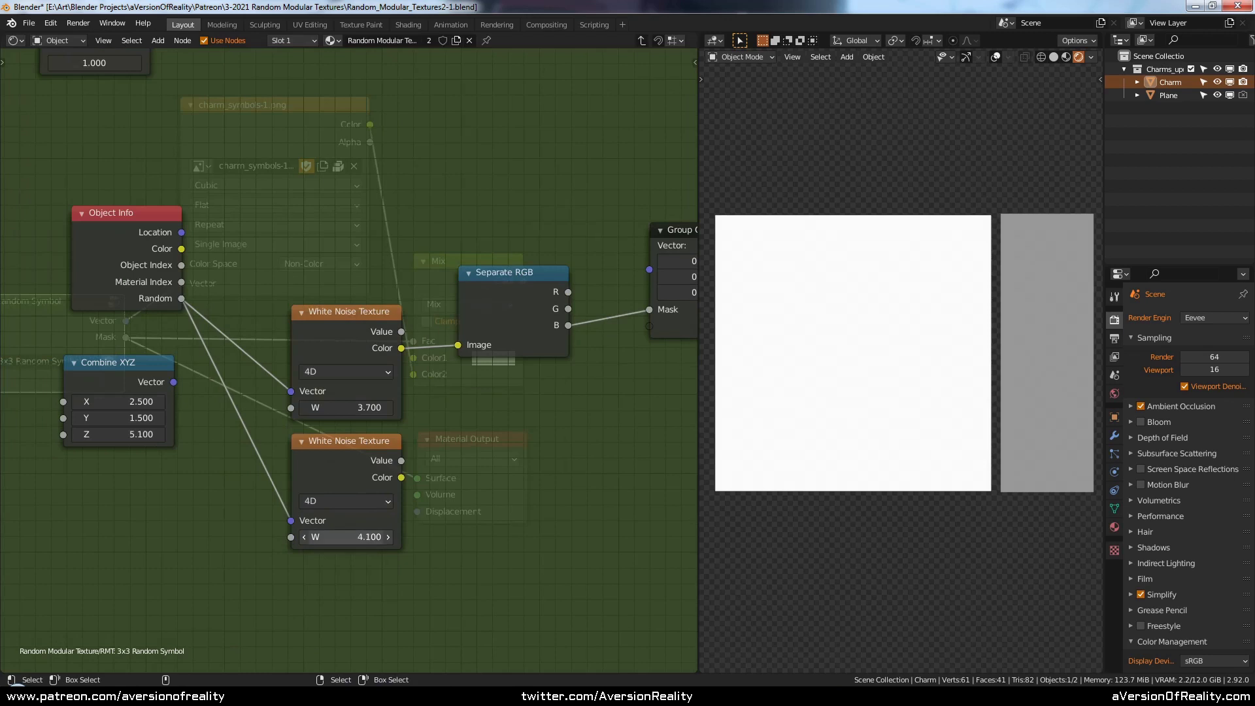
- Duplicate Separate RGB for the second White Noise Texture's Color output and route the copy's G channel to Mask
middle_drag(516, 403, 503, 390)
click(501, 324)
key(shift+d)
click(499, 484)
drag(389, 464, 445, 492)
middle_drag(604, 421, 540, 428)
drag(445, 450, 440, 467)
drag(485, 463, 573, 304)
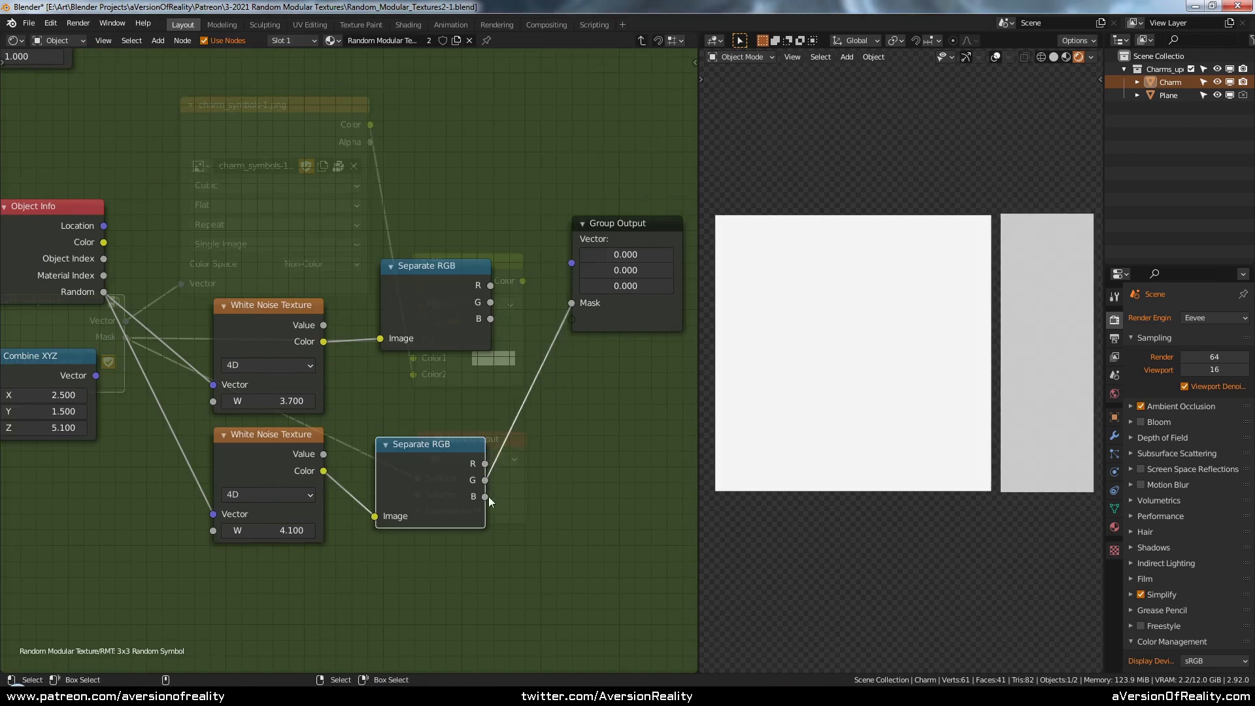
click(580, 370)
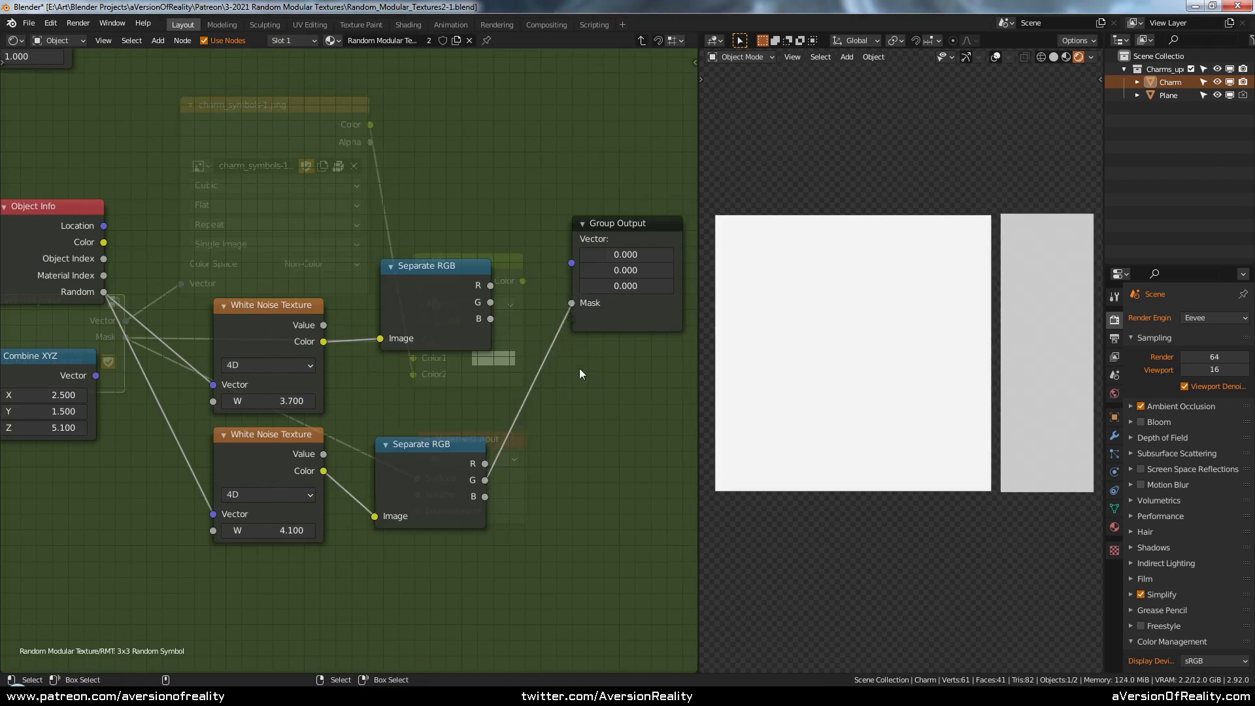
- Save the file and delete the unused Combine XYZ node
key(ctrl+s)
middle_drag(183, 256, 473, 193)
scroll(348, 308, down, 3)
click(336, 307)
key(x)
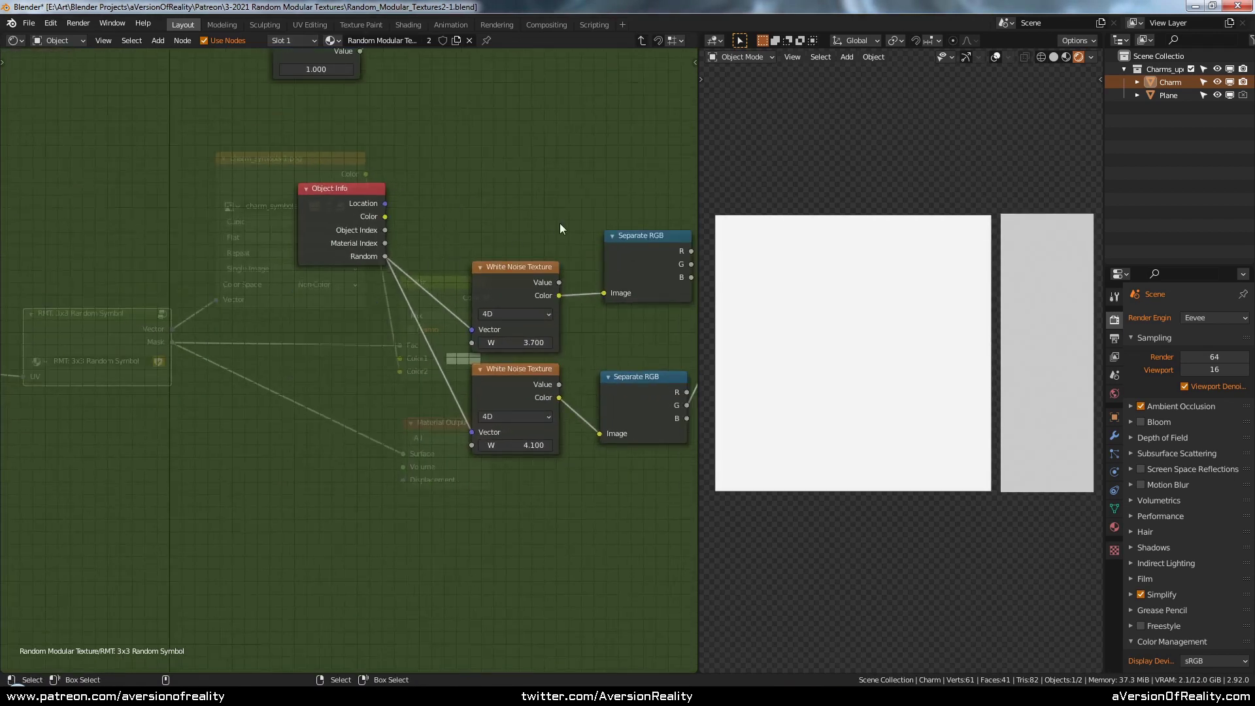
- Duplicate a White Noise Texture and Separate RGB pair ahead of the existing ones, linking Object Info's Random to the copy's Vector
key(c)
drag(556, 278, 602, 274)
right_click(631, 269)
key(shift+d)
click(307, 362)
drag(340, 188, 92, 215)
drag(136, 283, 147, 445)
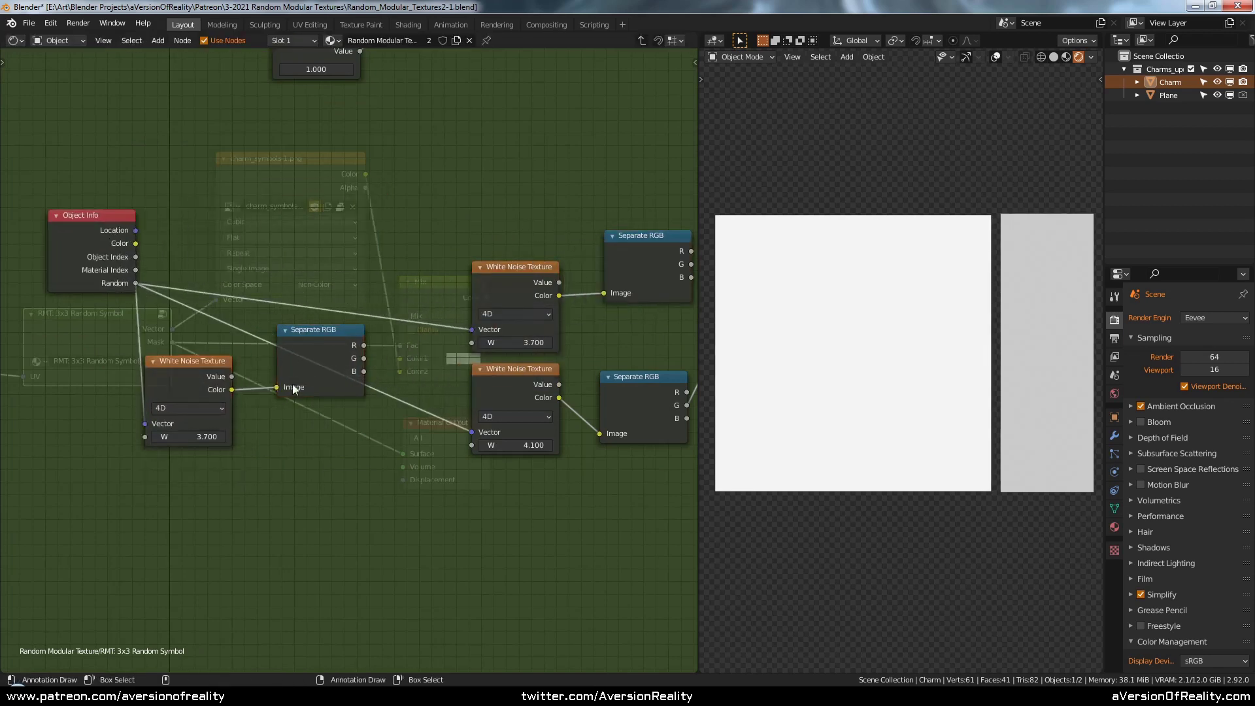
- Arrange the new pair and link its R and G channels to the W inputs of the upper and lower White Noise Textures
drag(338, 336, 337, 412)
drag(188, 368, 210, 378)
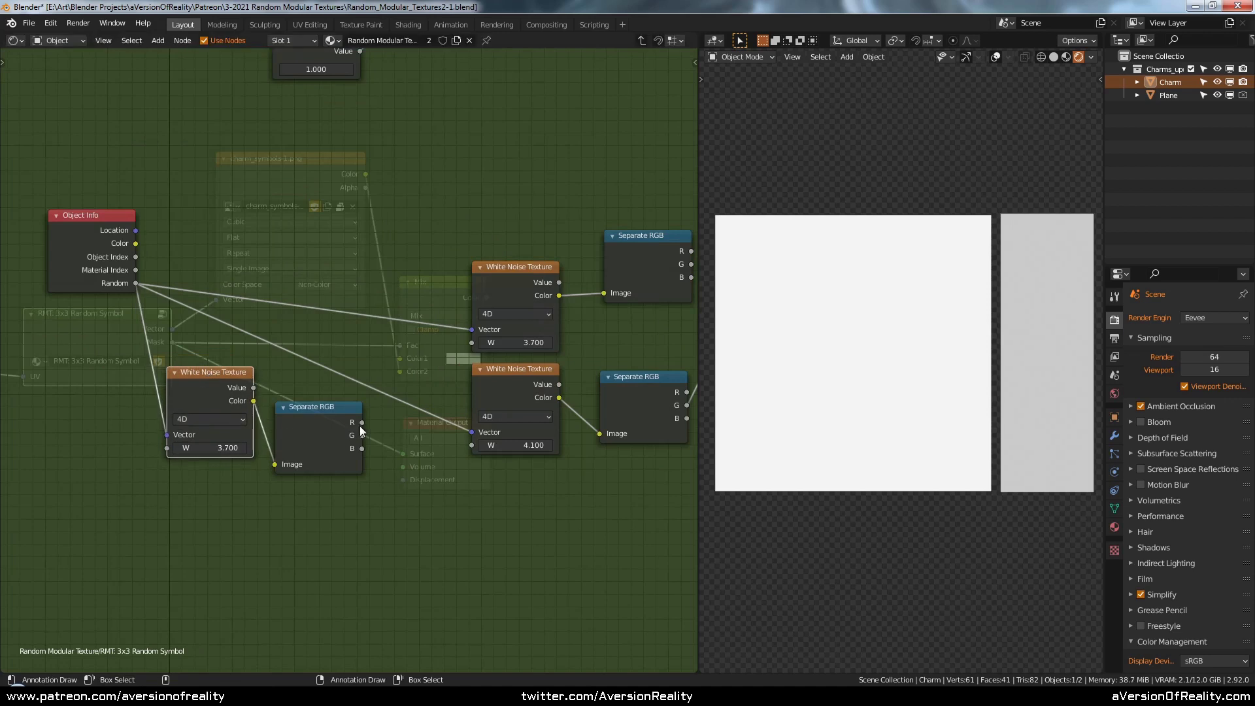
drag(361, 422, 469, 445)
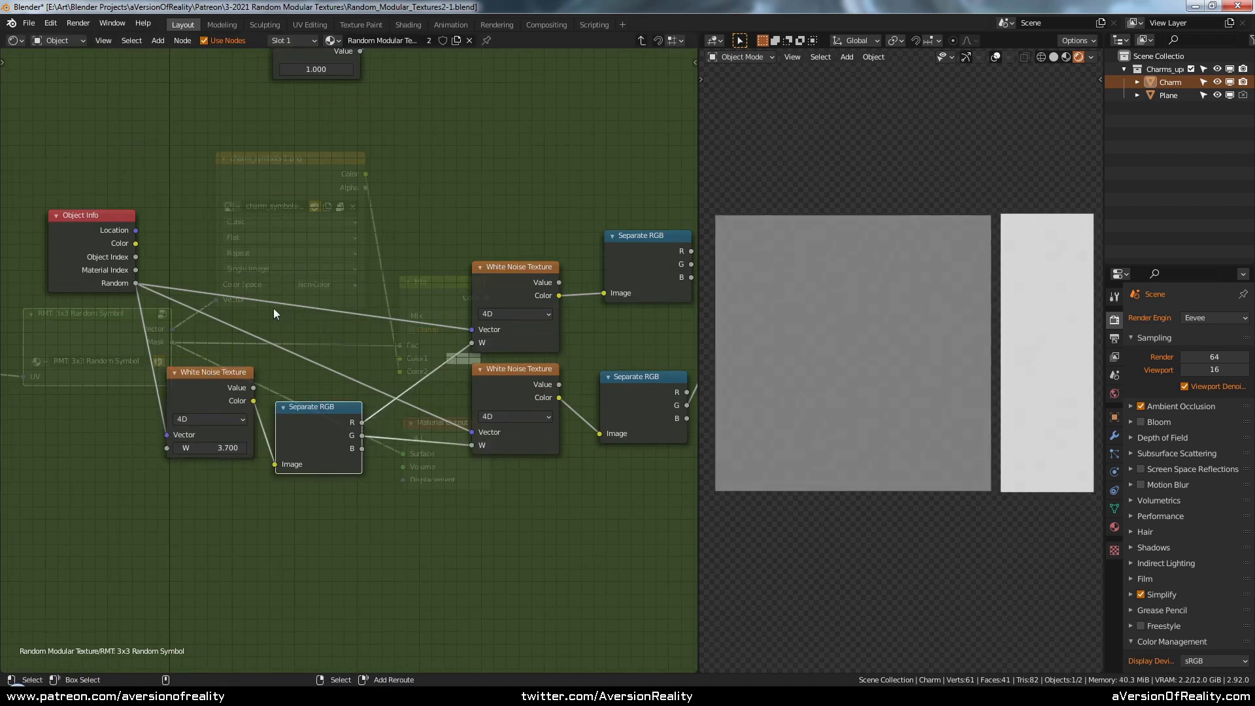
- Merge Random's links to the two later White Noise Textures through a reroute, and align Object Info and the seed pair with it
shift+right_drag(356, 305, 356, 382)
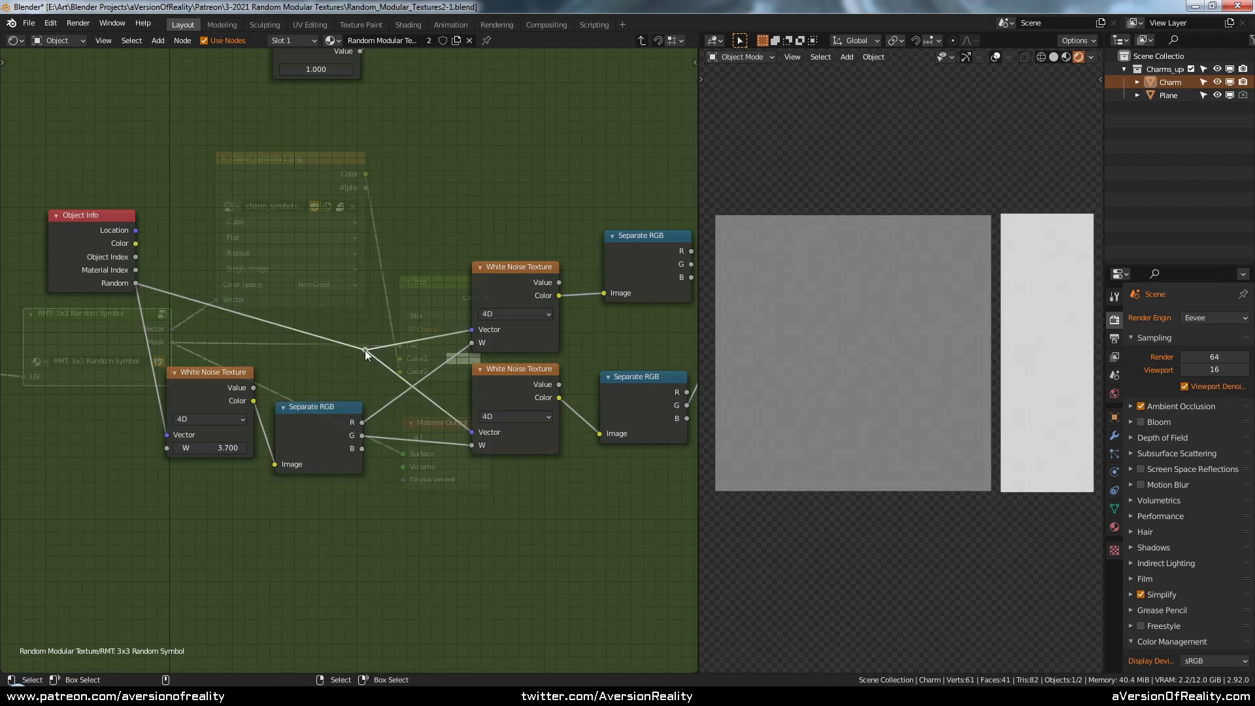
drag(365, 350, 409, 332)
drag(314, 407, 343, 377)
drag(233, 382, 266, 368)
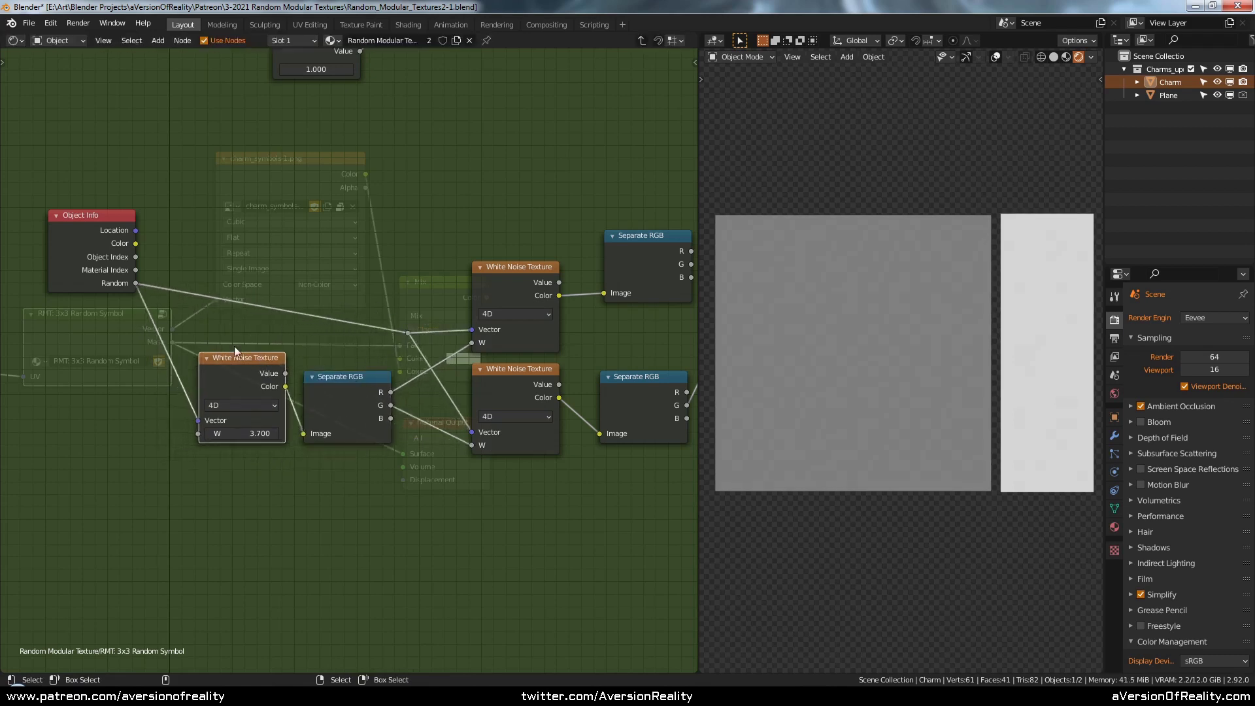
drag(128, 256, 157, 306)
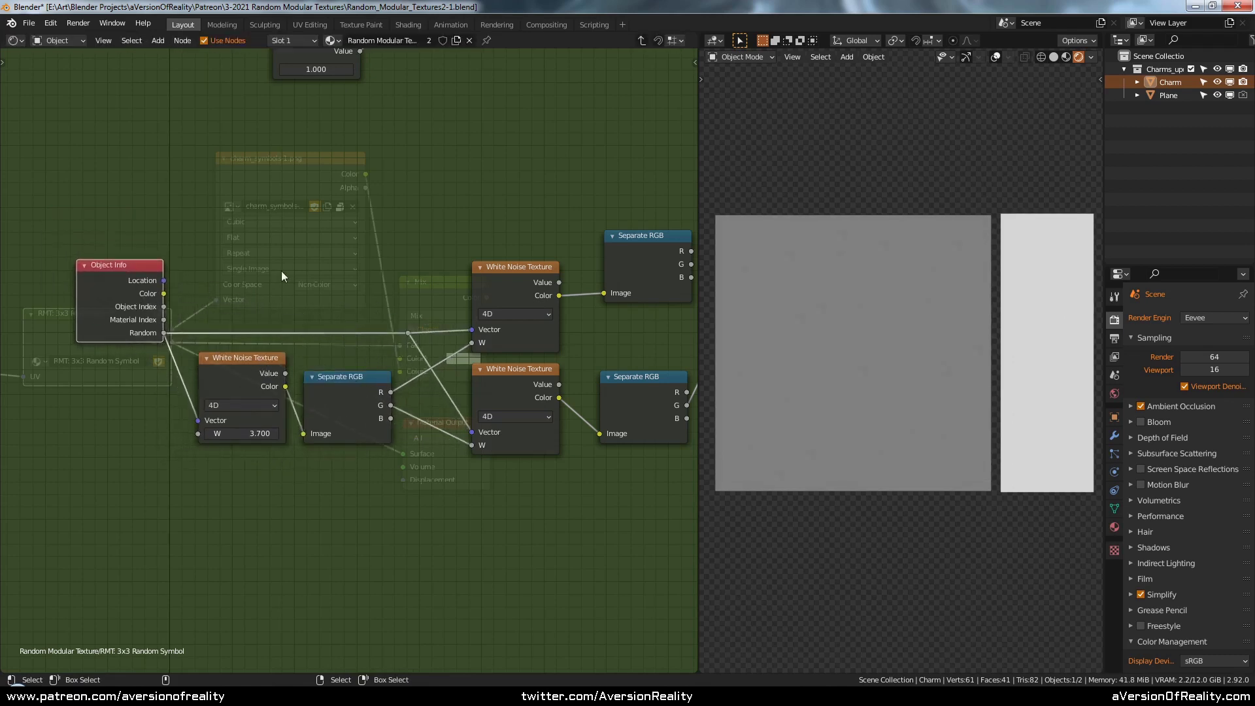
click(285, 268)
- Space the two output branches apart vertically by raising the upper White Noise and Separate RGB pair and lowering the other pair
middle_drag(512, 224, 383, 225)
drag(511, 259, 504, 275)
shift+click(410, 282)
key(g)
key(y)
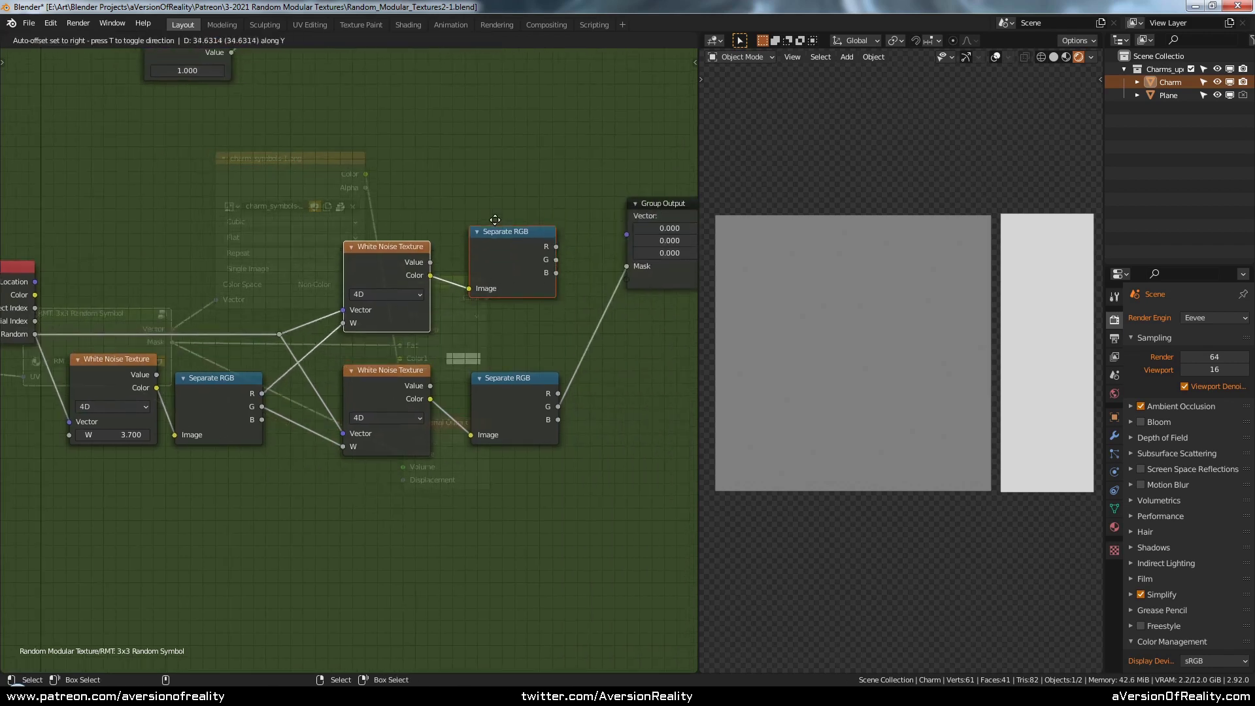
click(495, 219)
click(417, 385)
shift+click(499, 386)
key(g)
key(y)
click(500, 407)
click(507, 356)
- Exit the new node group, widen its node, and rename it RMT: Random Numbers
middle_drag(485, 356, 516, 363)
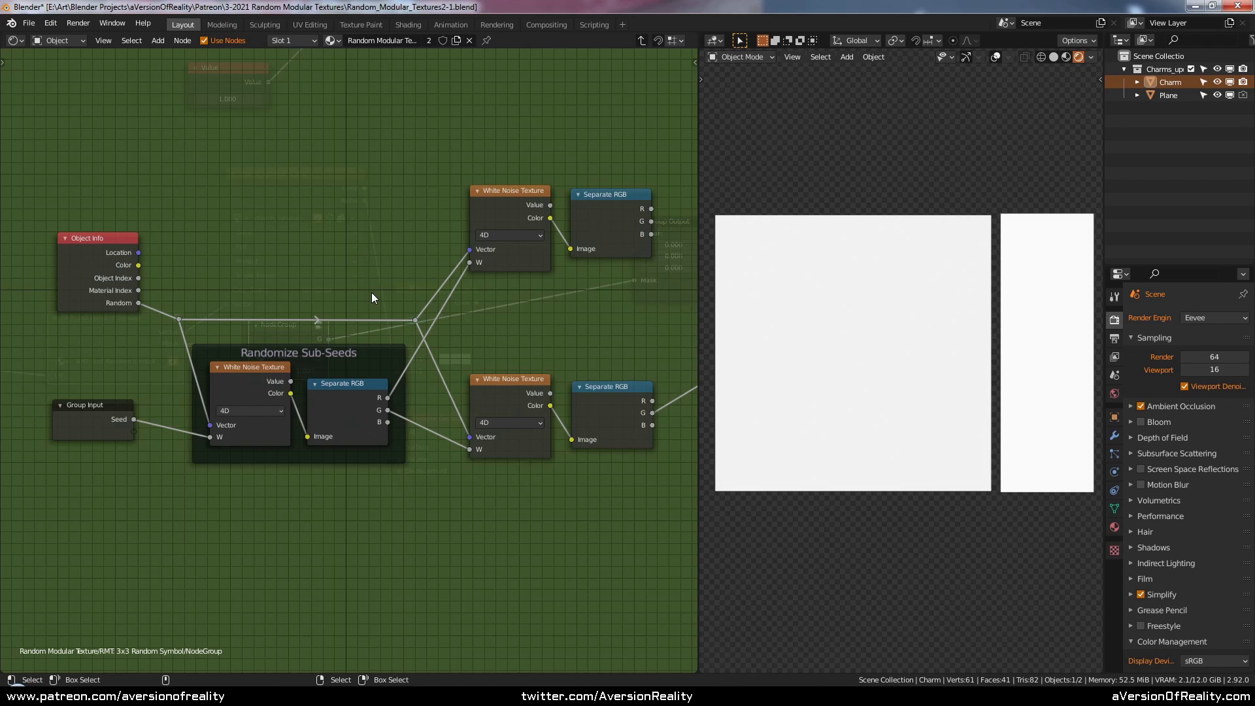
key(Tab)
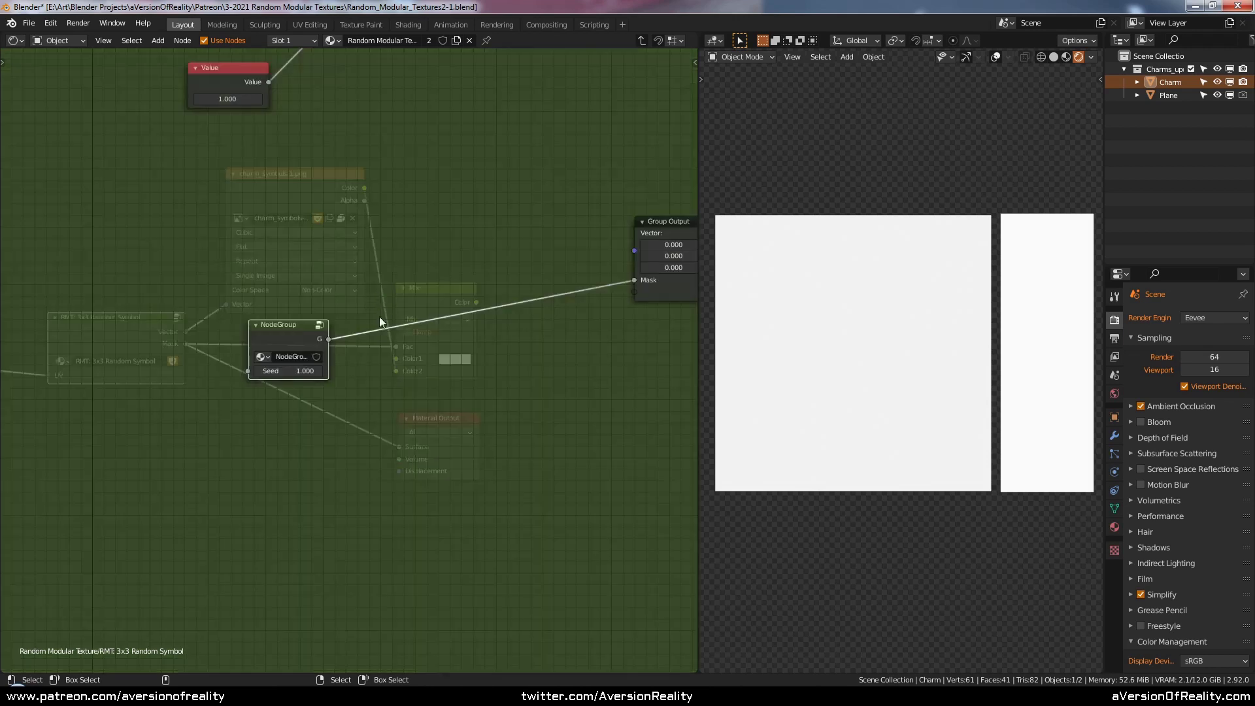
drag(250, 337, 210, 338)
click(273, 357)
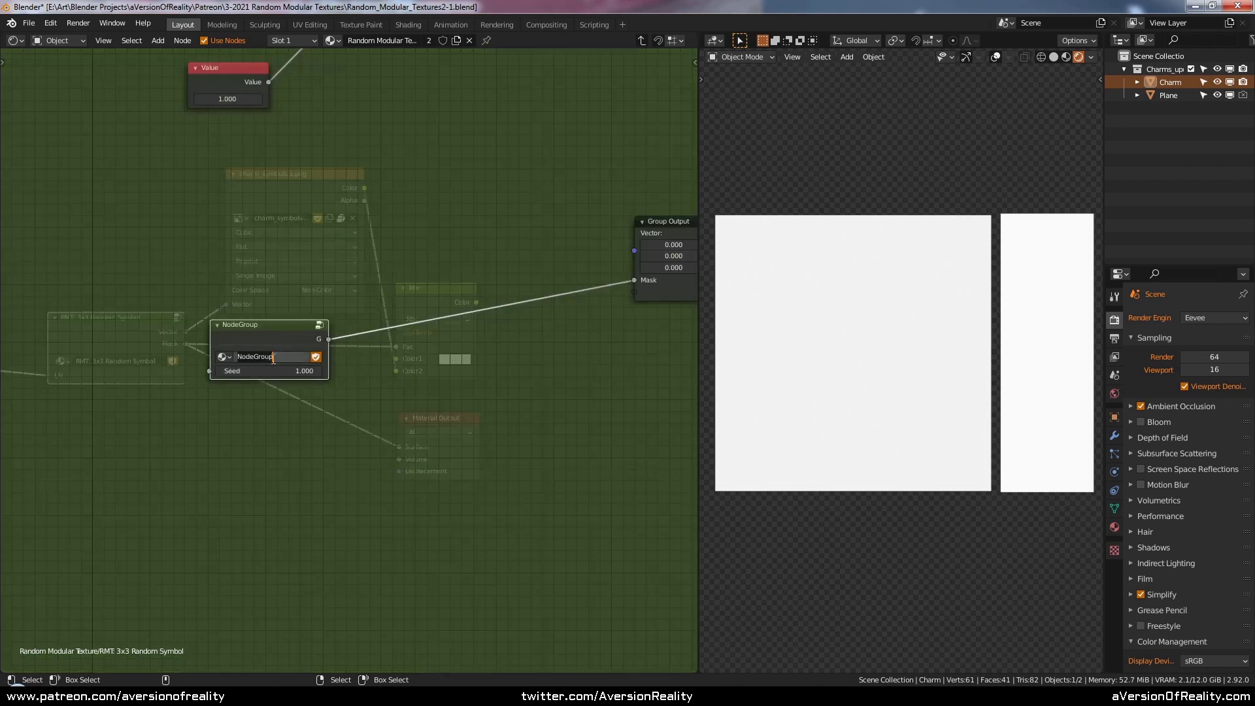
text(RMT: Random Numbers)
key(Return)
click(336, 271)
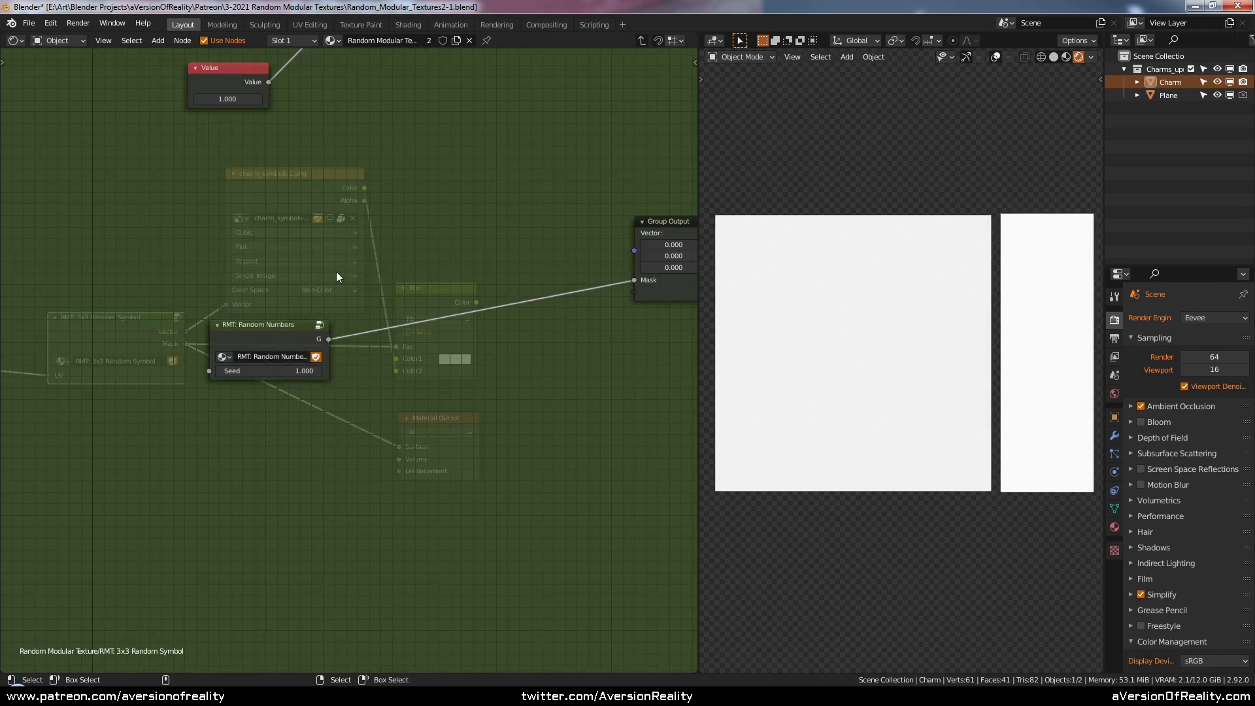
- Place the RMT: Random Numbers node below the two Value nodes and move Group Output up beside it
scroll(336, 272, down, 4)
middle_drag(281, 315, 331, 413)
drag(332, 413, 270, 298)
drag(620, 394, 591, 314)
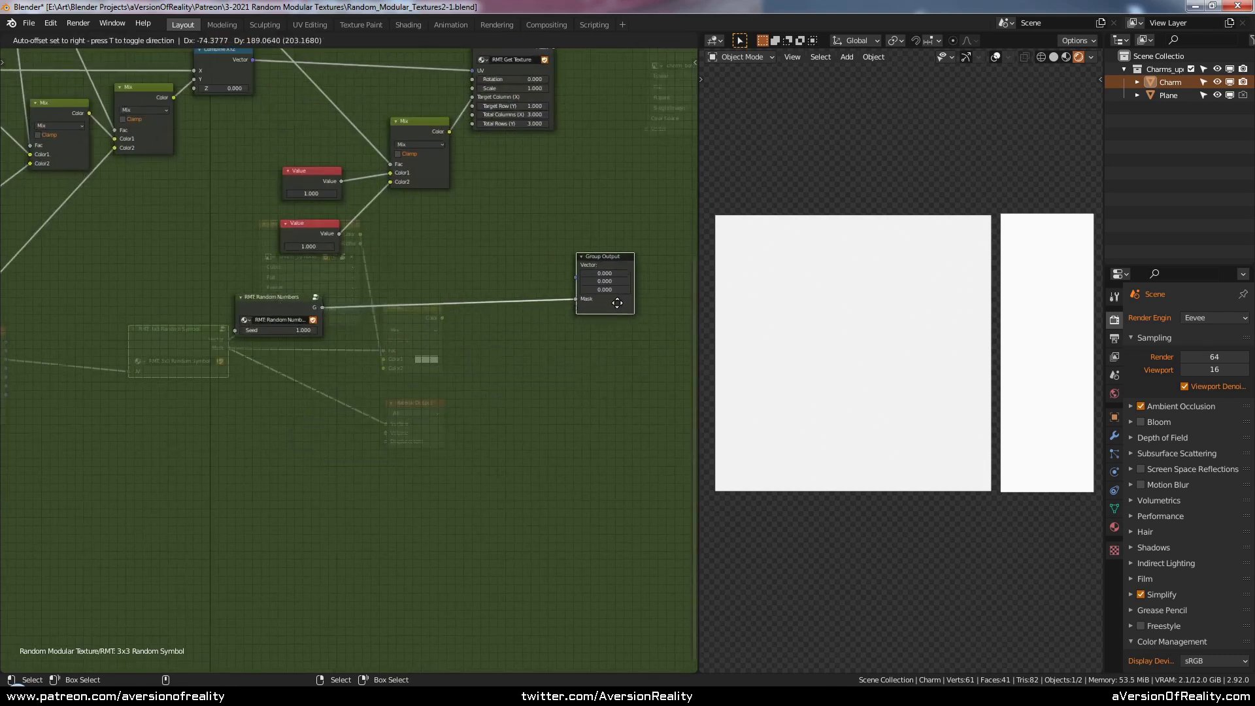
middle_drag(516, 253, 516, 386)
scroll(516, 385, up, 1)
drag(644, 451, 642, 431)
click(562, 392)
middle_drag(348, 254, 408, 244)
scroll(508, 181, up, 1)
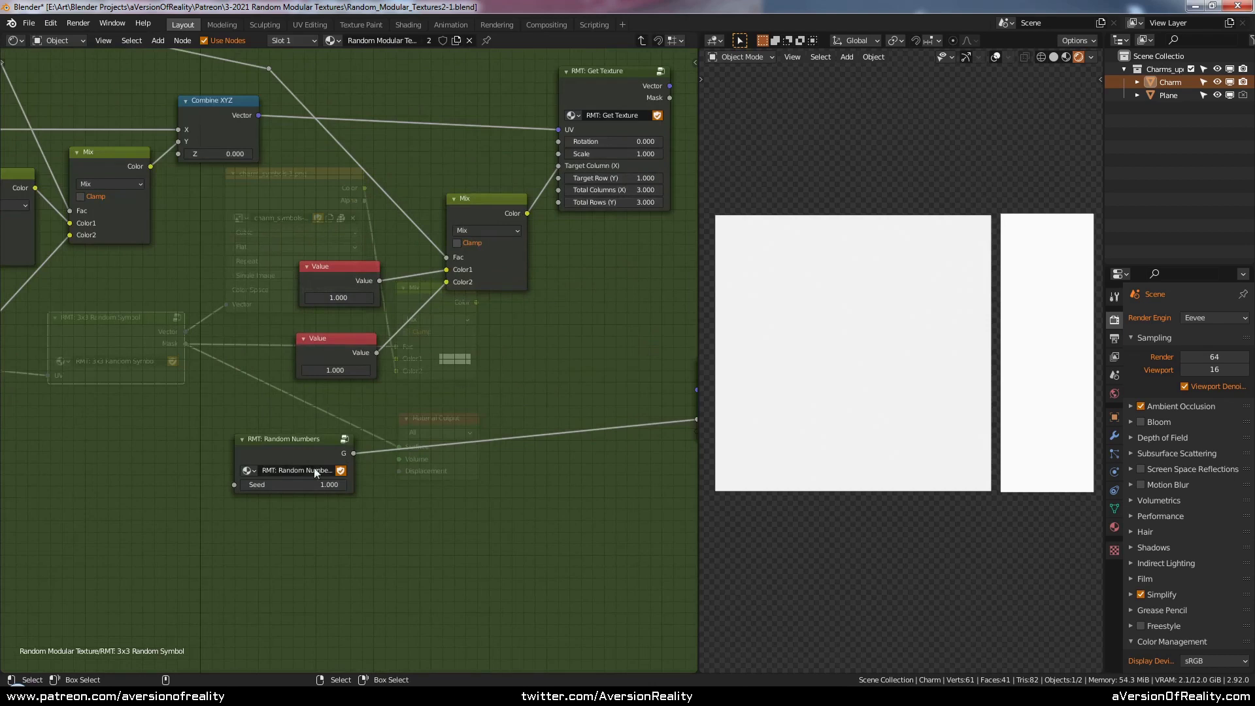
middle_drag(570, 280, 527, 262)
click(271, 438)
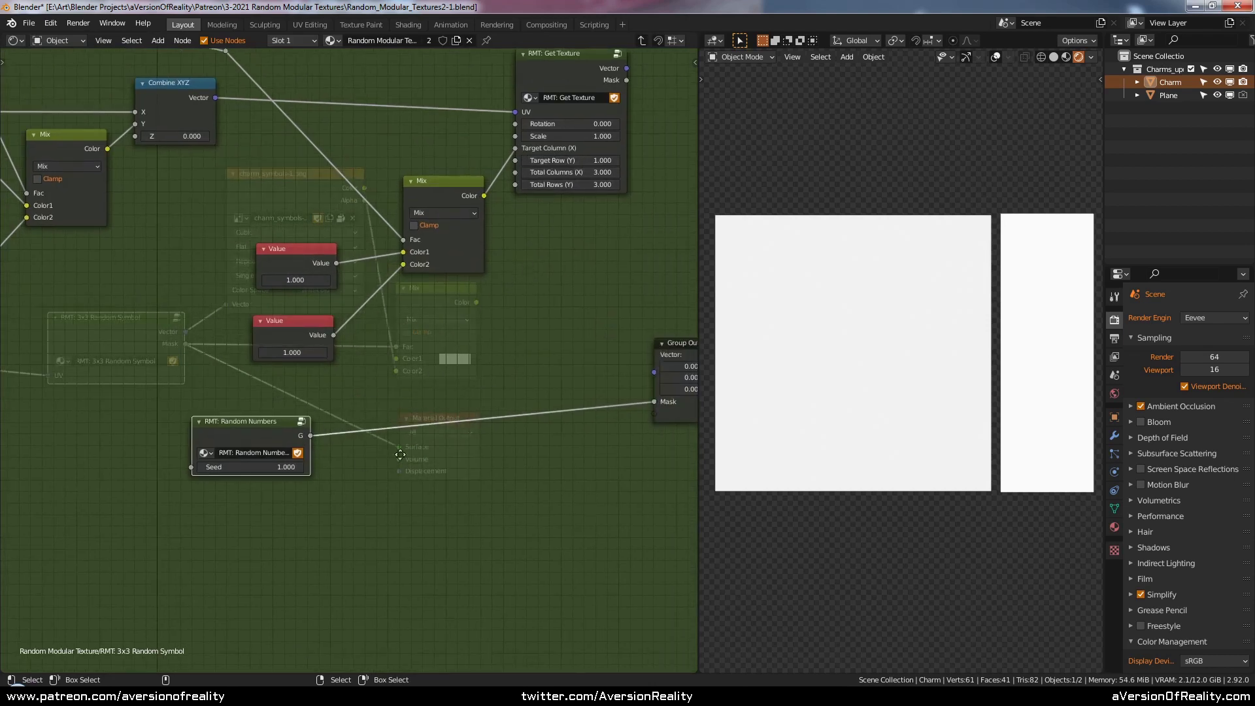
middle_drag(399, 455, 347, 409)
scroll(347, 409, up, 1)
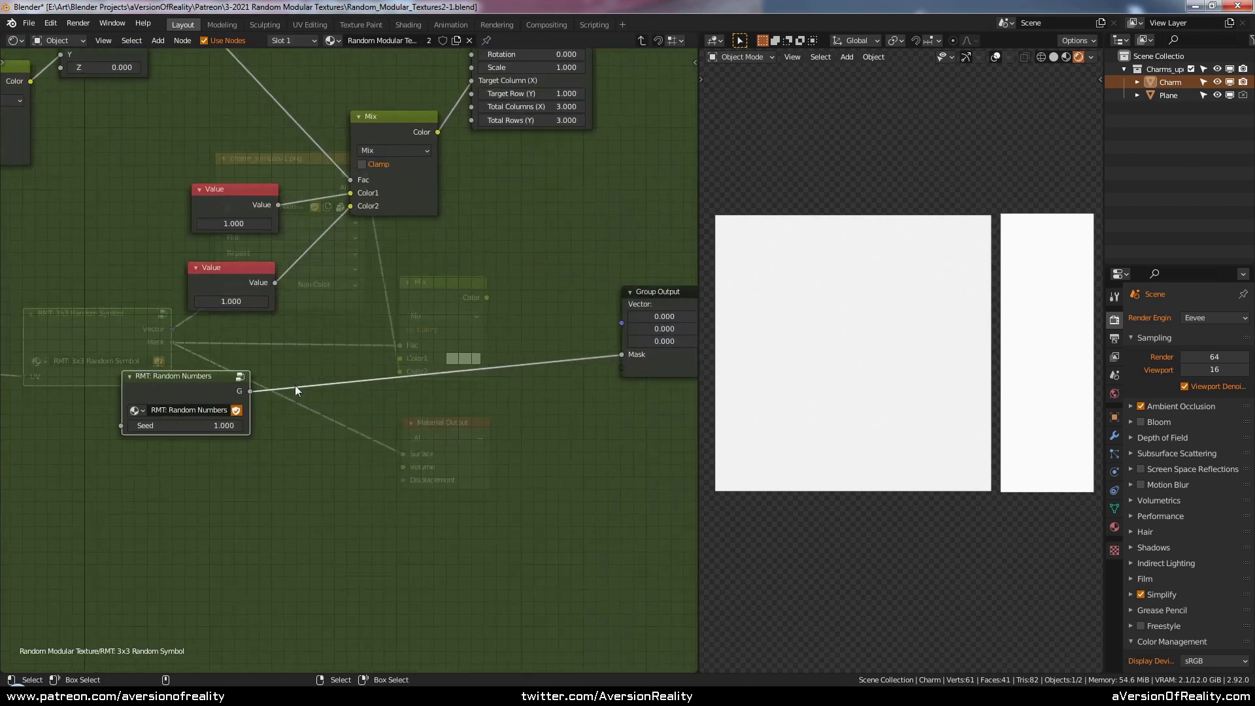
click(366, 417)
drag(243, 388, 244, 392)
click(335, 366)
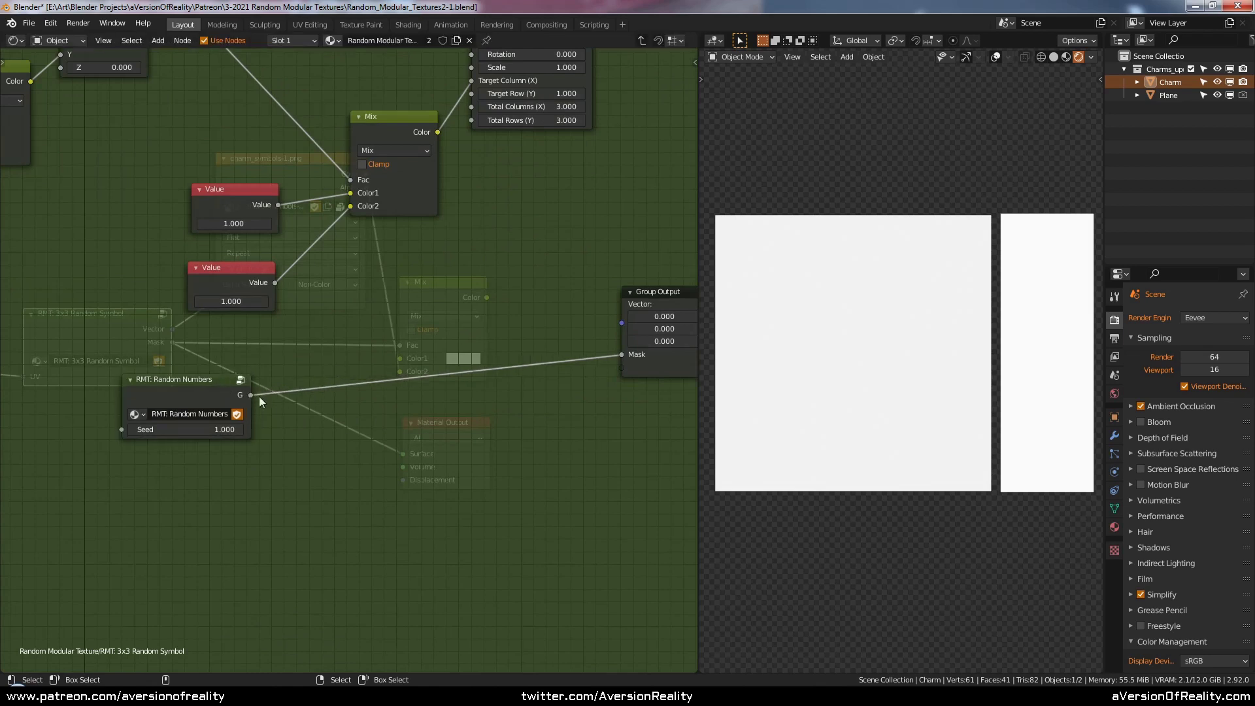
click(250, 391)
click(317, 373)
- Open the RMT: Random Numbers node group for editing
click(215, 398)
scroll(211, 389, up, 1)
middle_drag(210, 389, 220, 352)
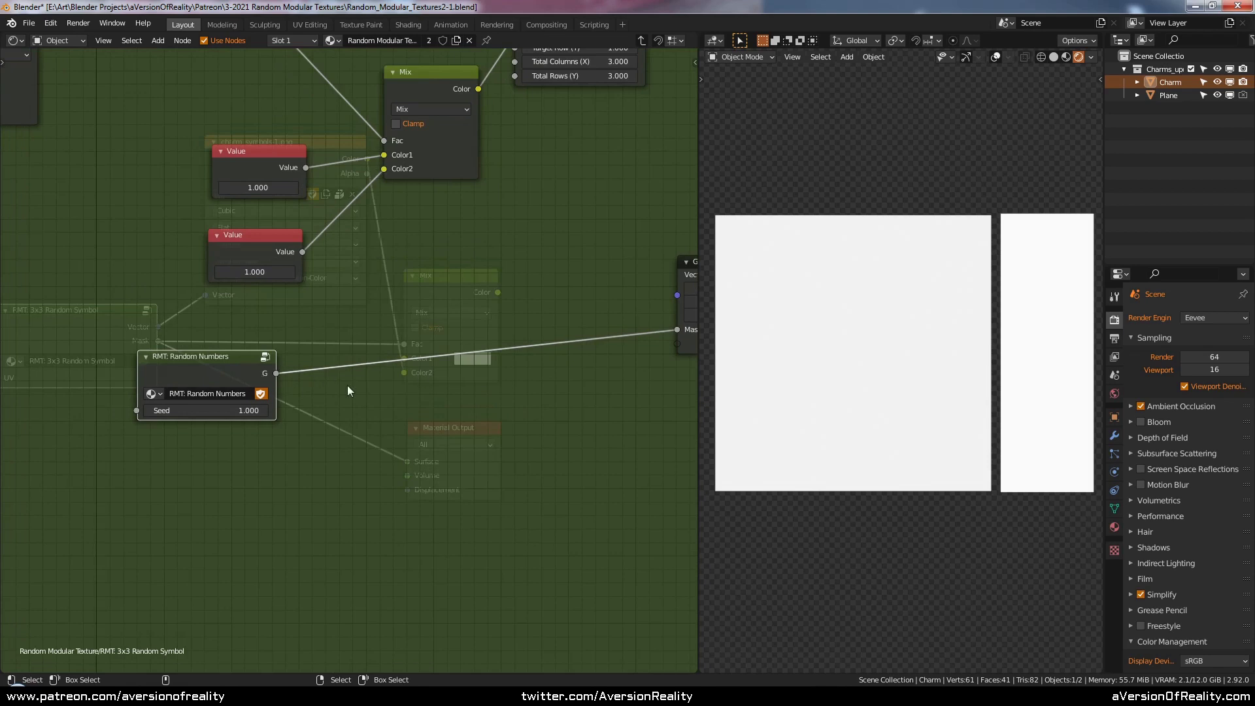
key(Tab)
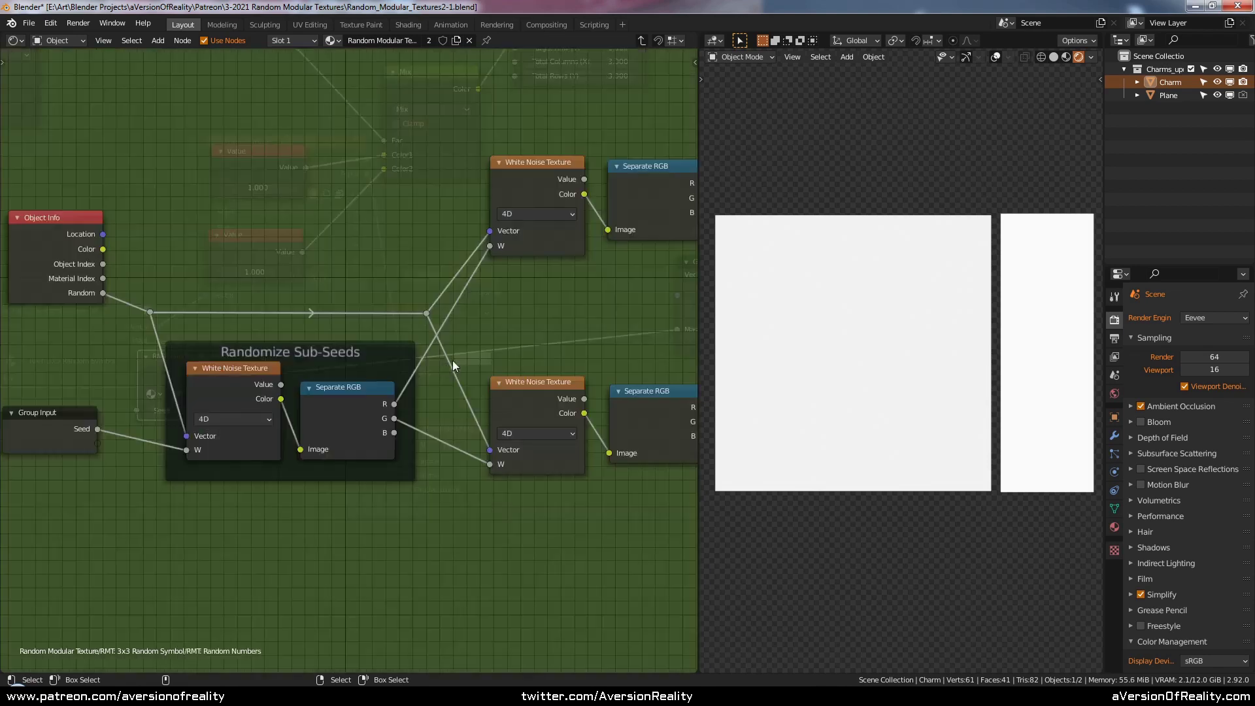
- Move the Group Output node farther right to make room beside the two Separate RGB nodes
middle_drag(539, 338, 209, 381)
scroll(496, 330, down, 1)
scroll(210, 381, up, 2)
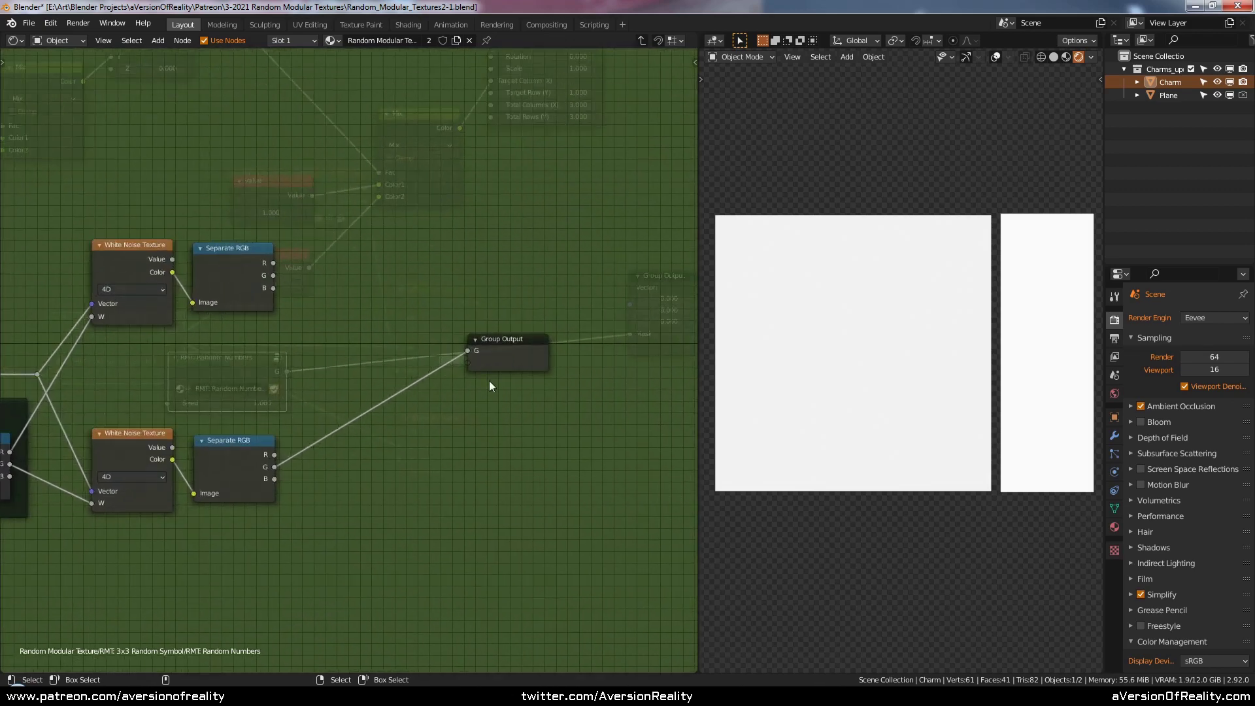
drag(477, 353, 566, 354)
middle_drag(410, 320, 505, 311)
scroll(505, 311, up, 1)
- Add a Map Range node with Clamp disabled beside the upper Separate RGB and feed the R output into its Value
key(shift+a)
mouse_move(446, 283)
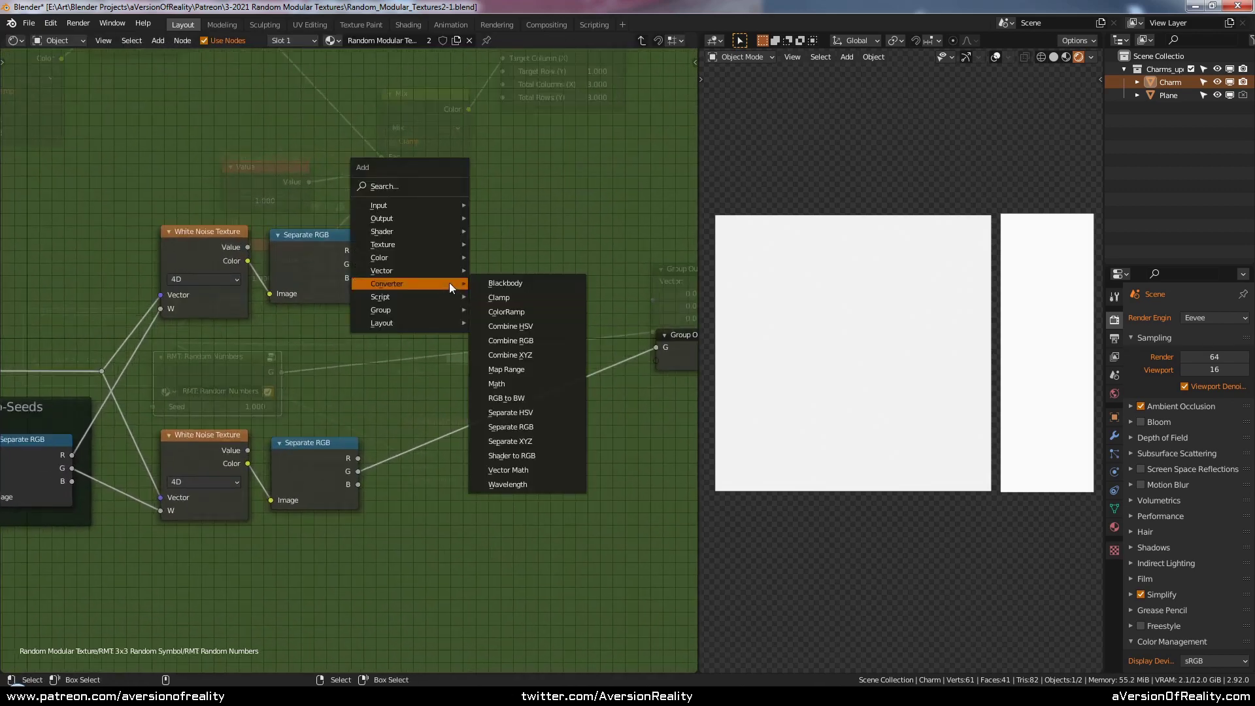
click(529, 369)
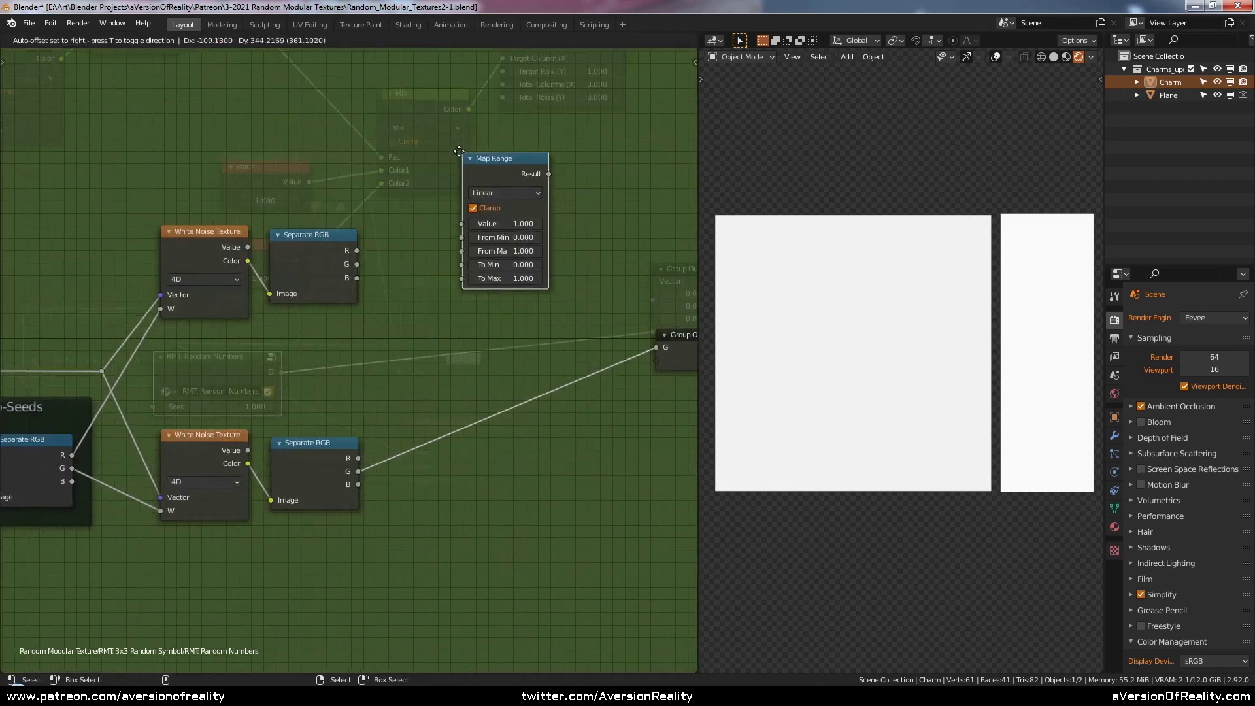
click(398, 143)
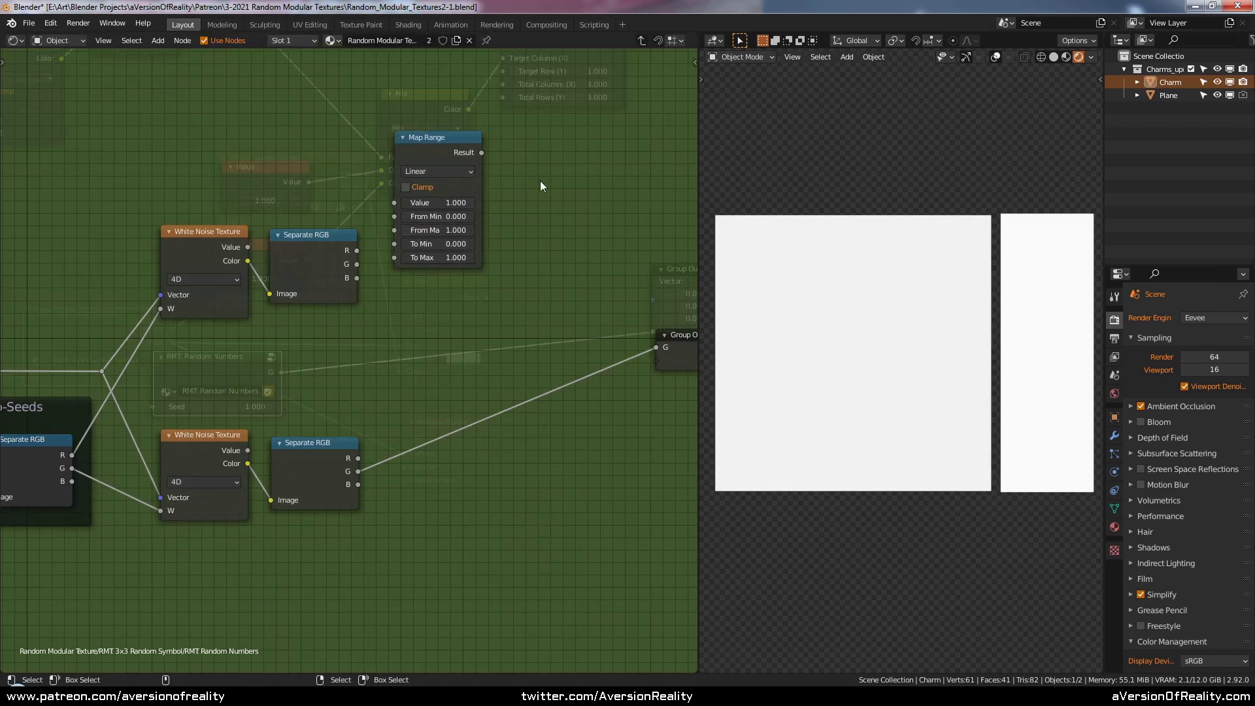
scroll(540, 180, up, 1)
drag(443, 112, 467, 110)
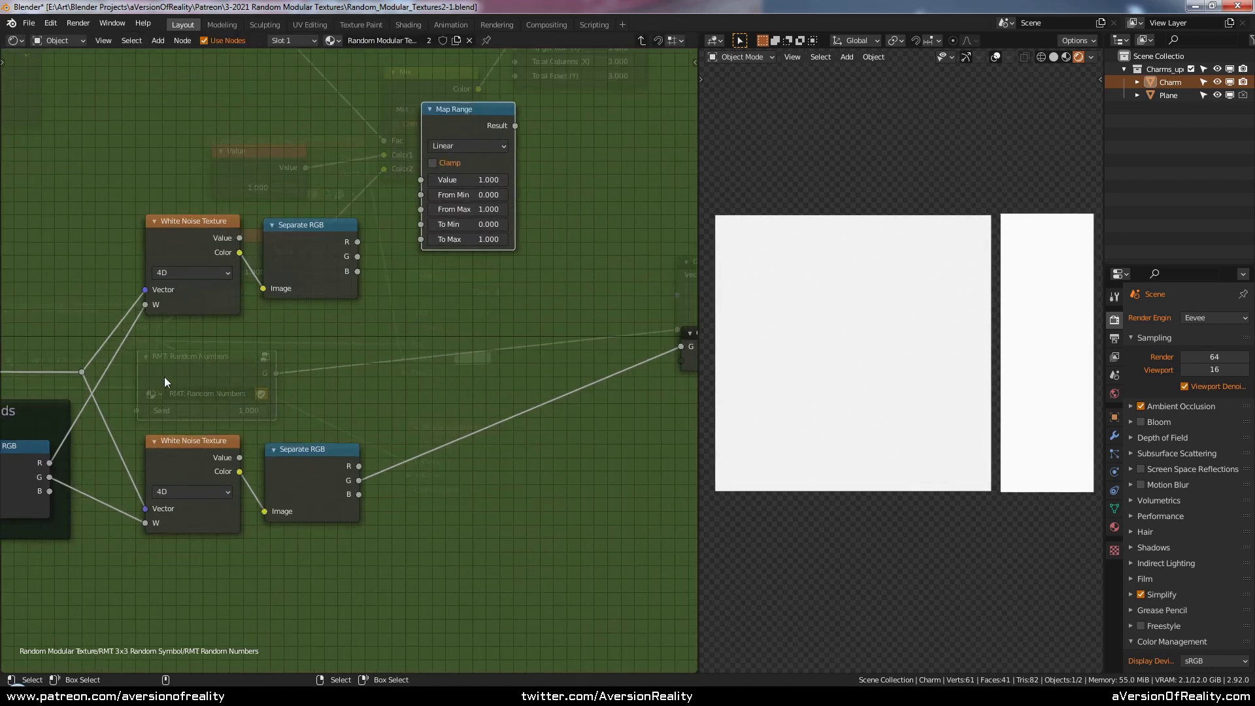
middle_drag(486, 128, 413, 162)
scroll(413, 162, up, 1)
mouse_move(394, 151)
mouse_down()
mouse_move(370, 133)
mouse_move(388, 132)
mouse_up()
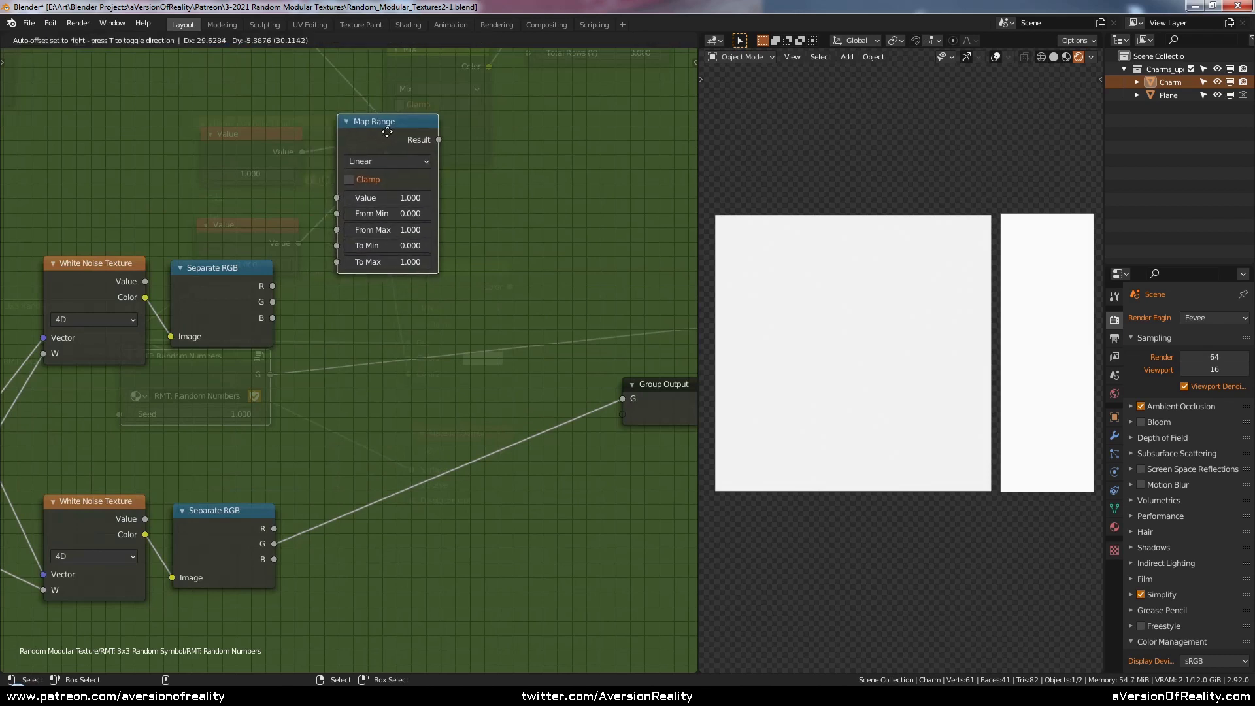
drag(275, 287, 337, 198)
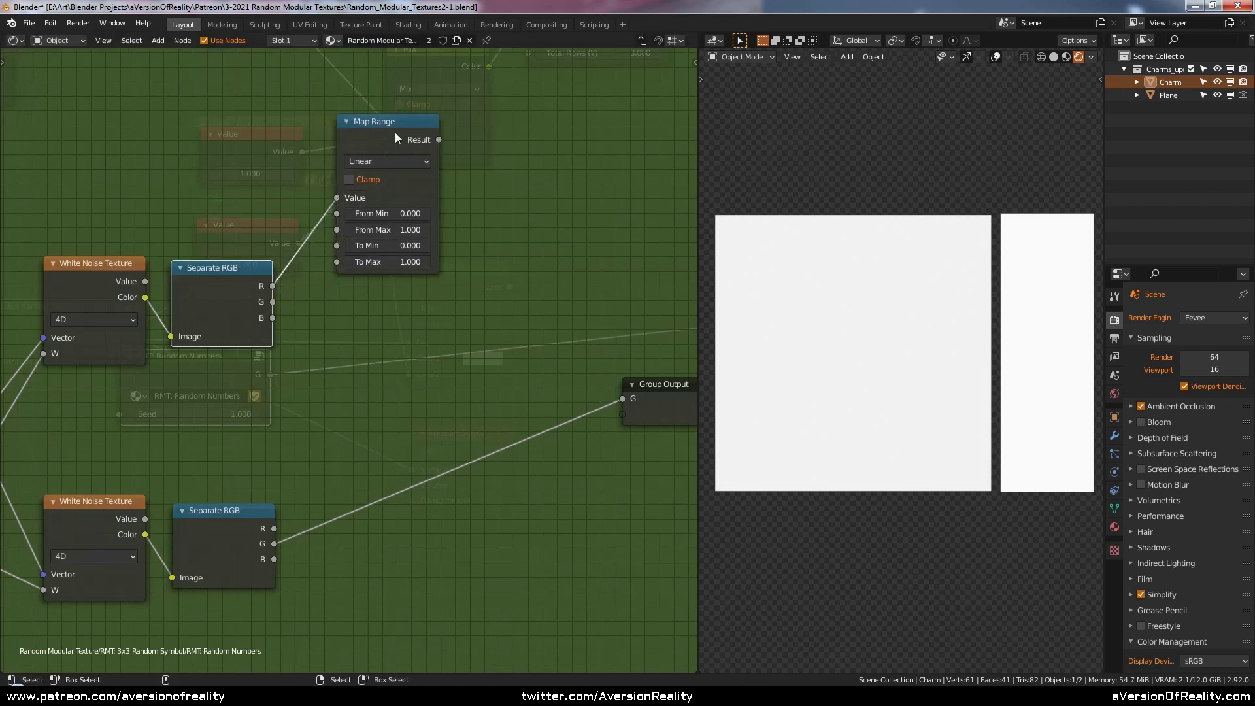
- Duplicate the Map Range node twice, feed Separate RGB's G and B into the copies' Value inputs, and lower Group Output out of the way
key(shift+d)
click(524, 170)
drag(272, 301, 466, 236)
key(shift+d)
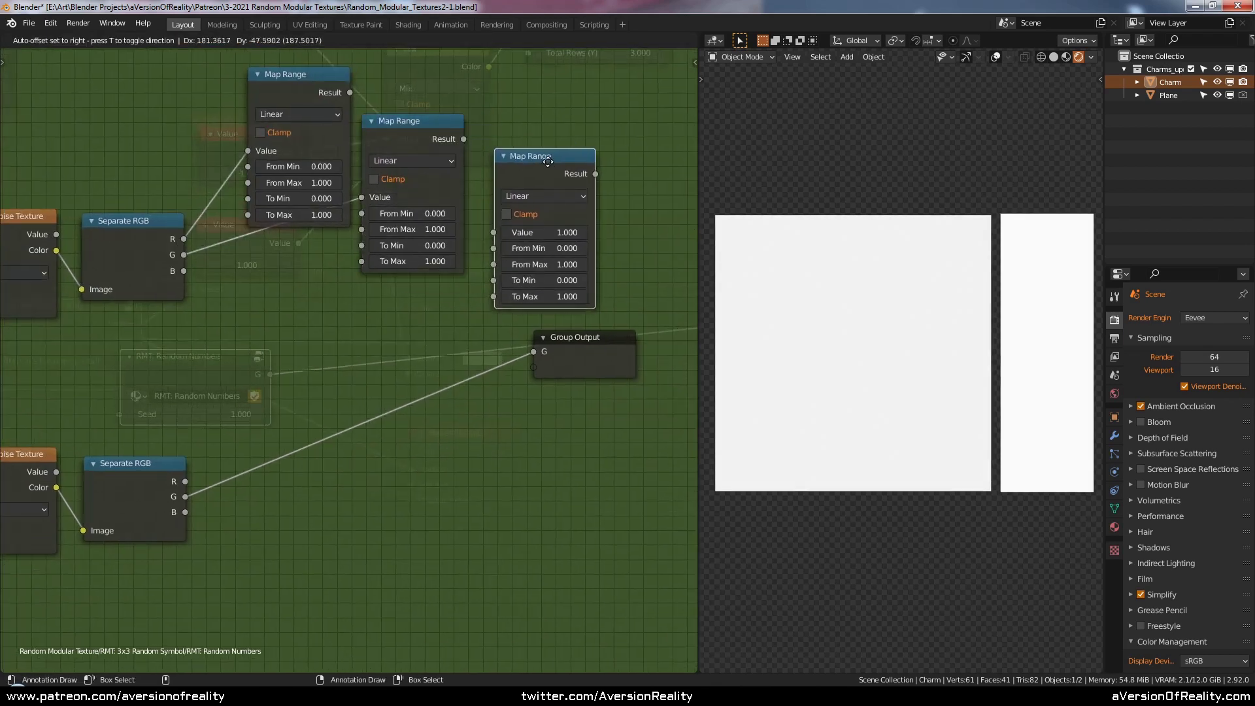
click(548, 162)
drag(576, 337, 606, 482)
drag(183, 271, 493, 233)
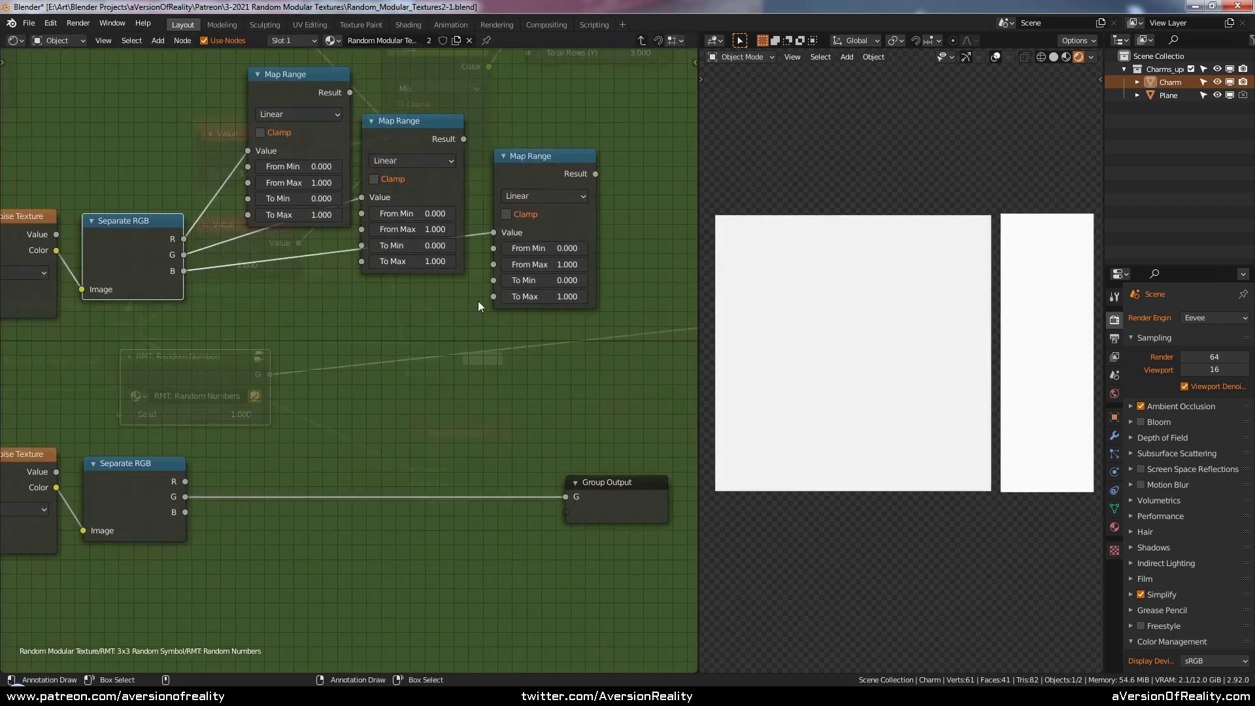
- Duplicate the Group Input node and place the copy between the upper and lower Separate RGB nodes
ctrl+scroll(477, 301, left, 8)
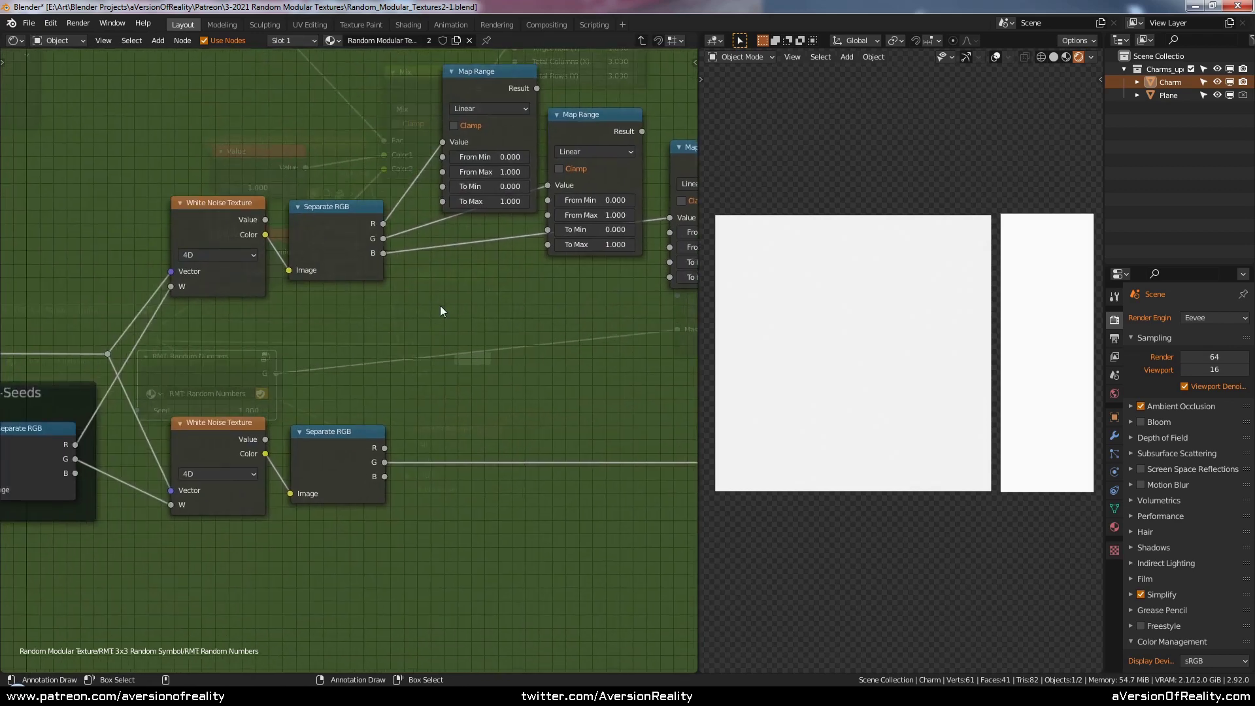
scroll(440, 305, down, 2)
ctrl+scroll(174, 371, left, 10)
drag(175, 370, 625, 294)
click(598, 294)
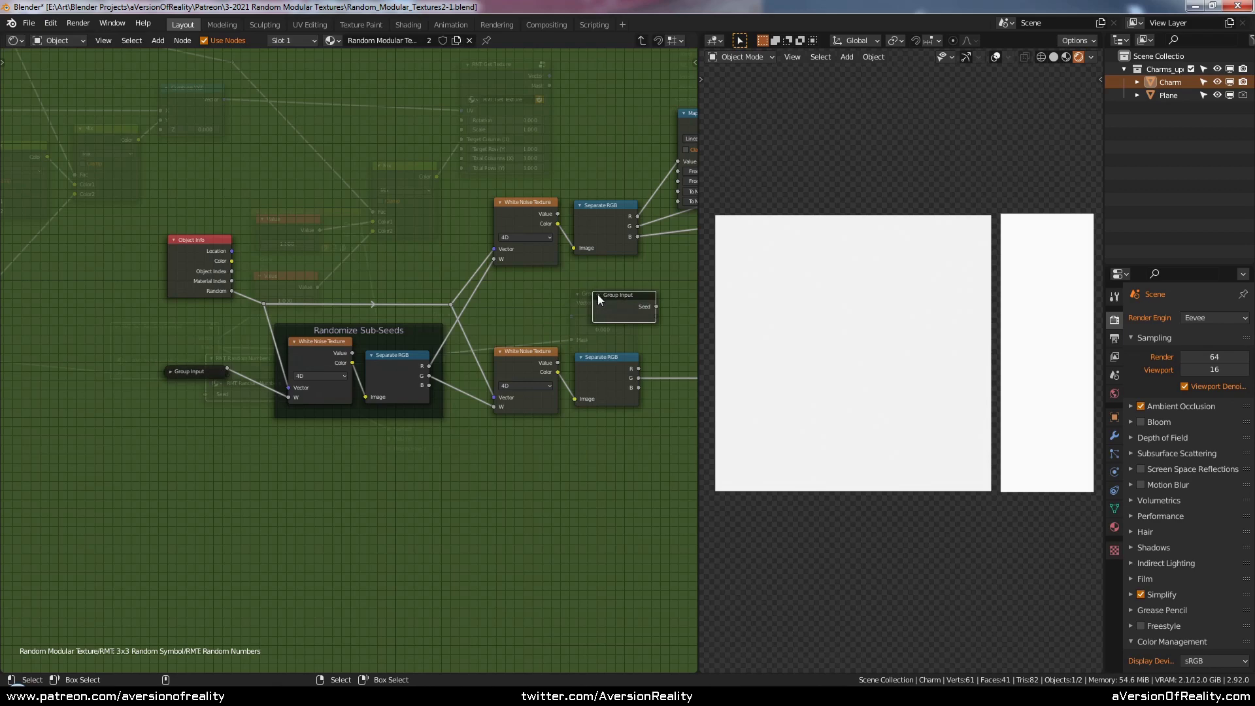
click(198, 371)
click(169, 374)
middle_drag(623, 307, 231, 388)
scroll(231, 388, up, 2)
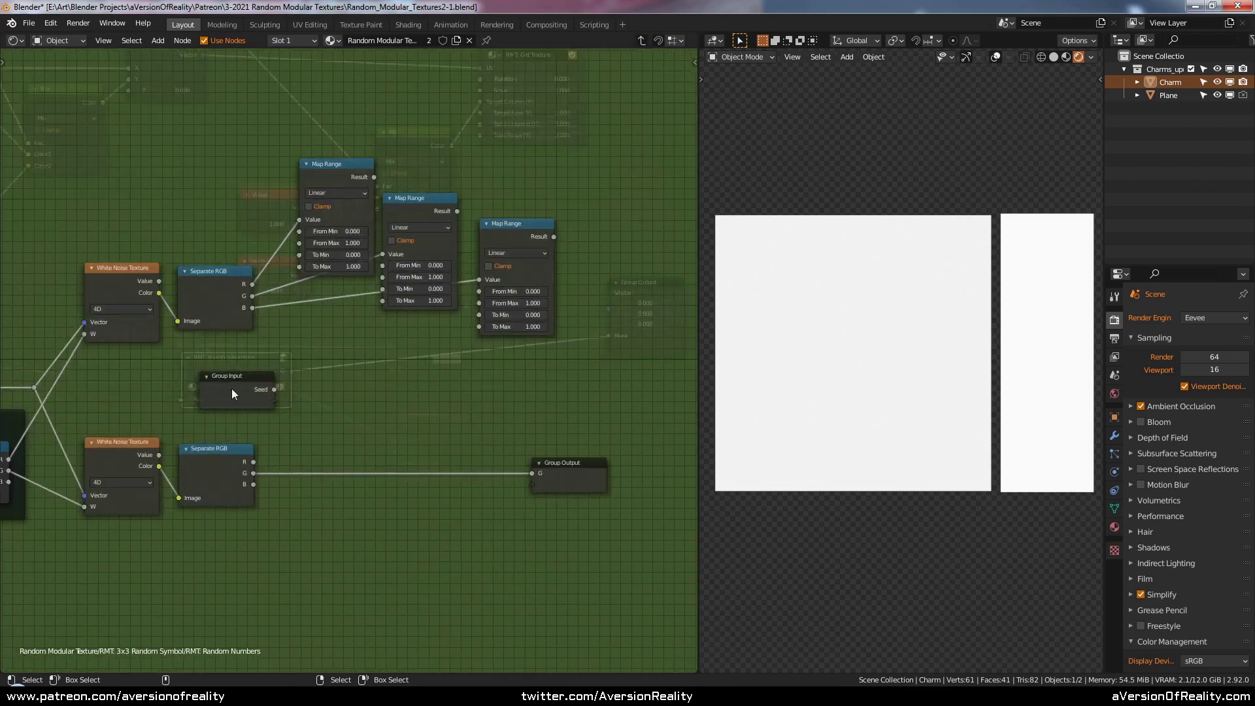
drag(231, 388, 196, 382)
- Expose the first Map Range's To Min as a new group input by linking it to the duplicated Group Input's empty socket
scroll(218, 377, up, 3)
scroll(341, 308, up, 2)
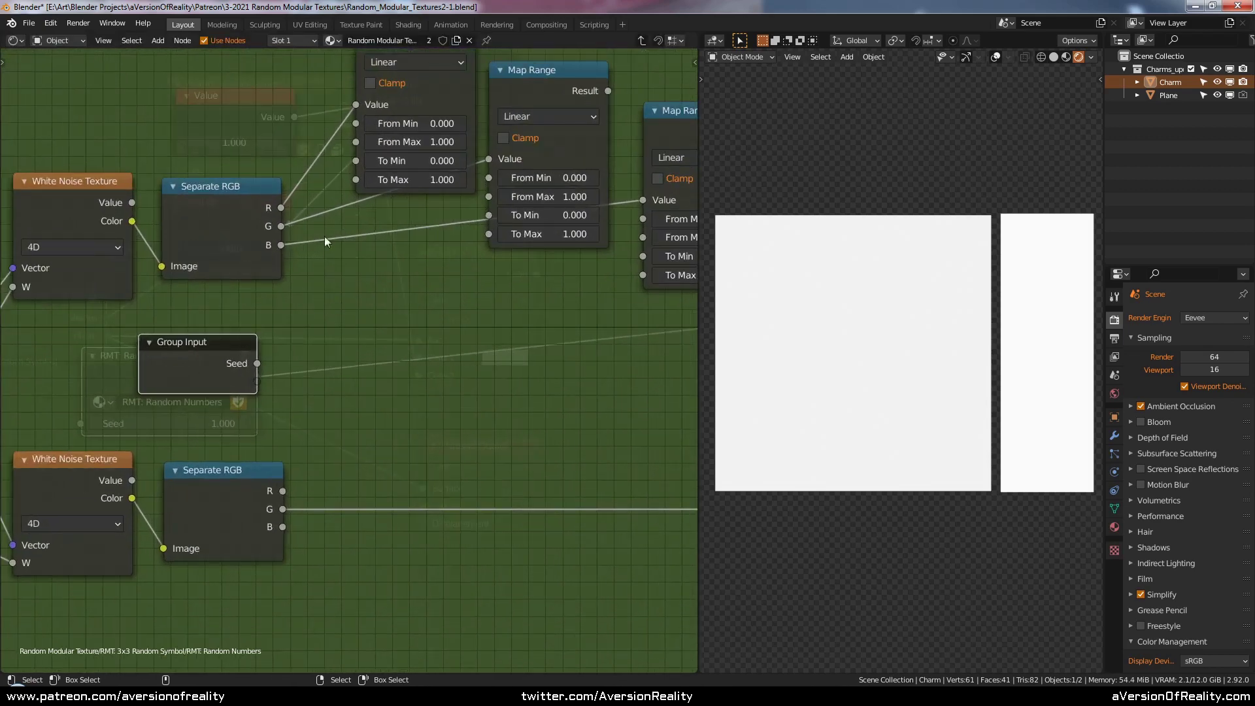
drag(355, 161, 264, 403)
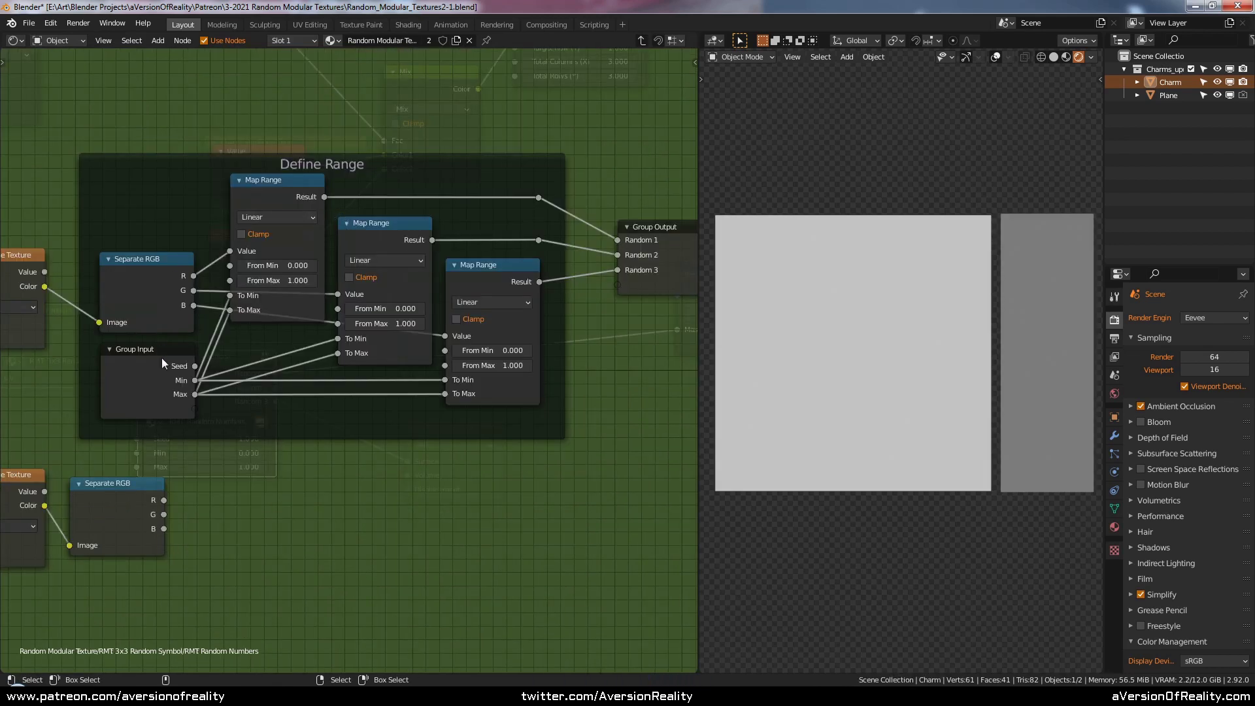
- Replace the lower Separate RGB with a duplicate of the Define Range frame and its nodes, and feed it the lower White Noise Color output
click(163, 361)
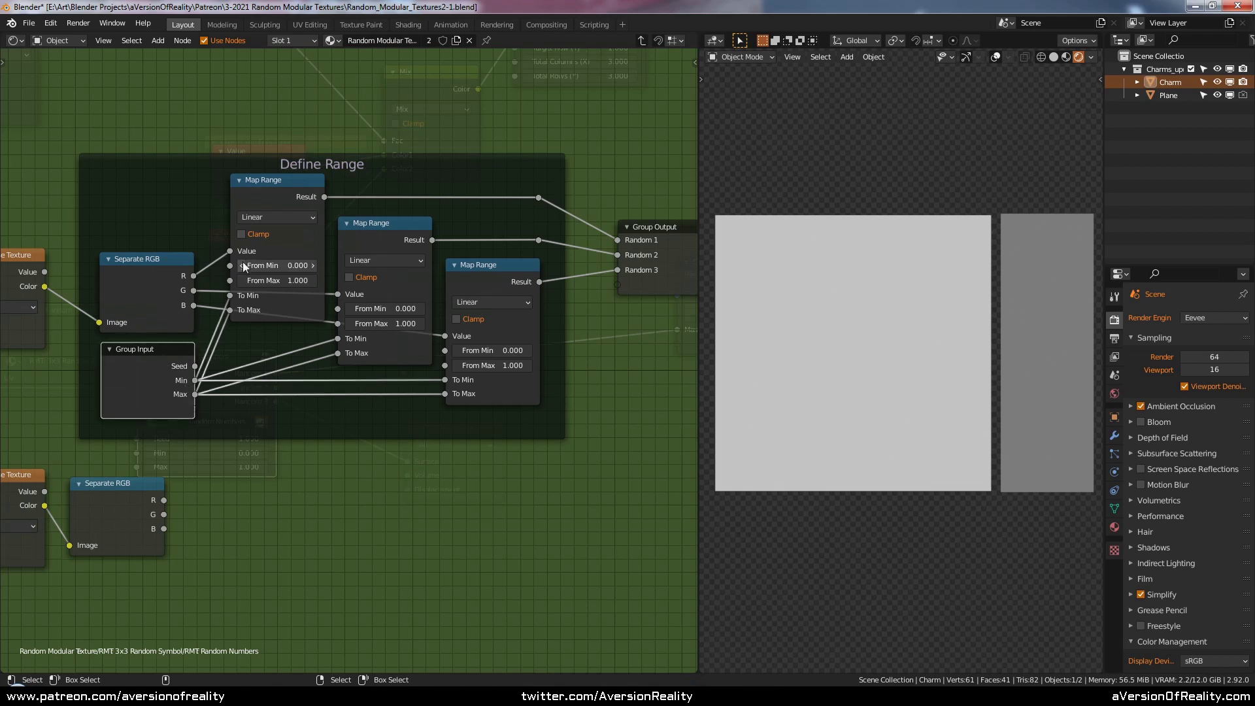
scroll(650, 242, down, 2)
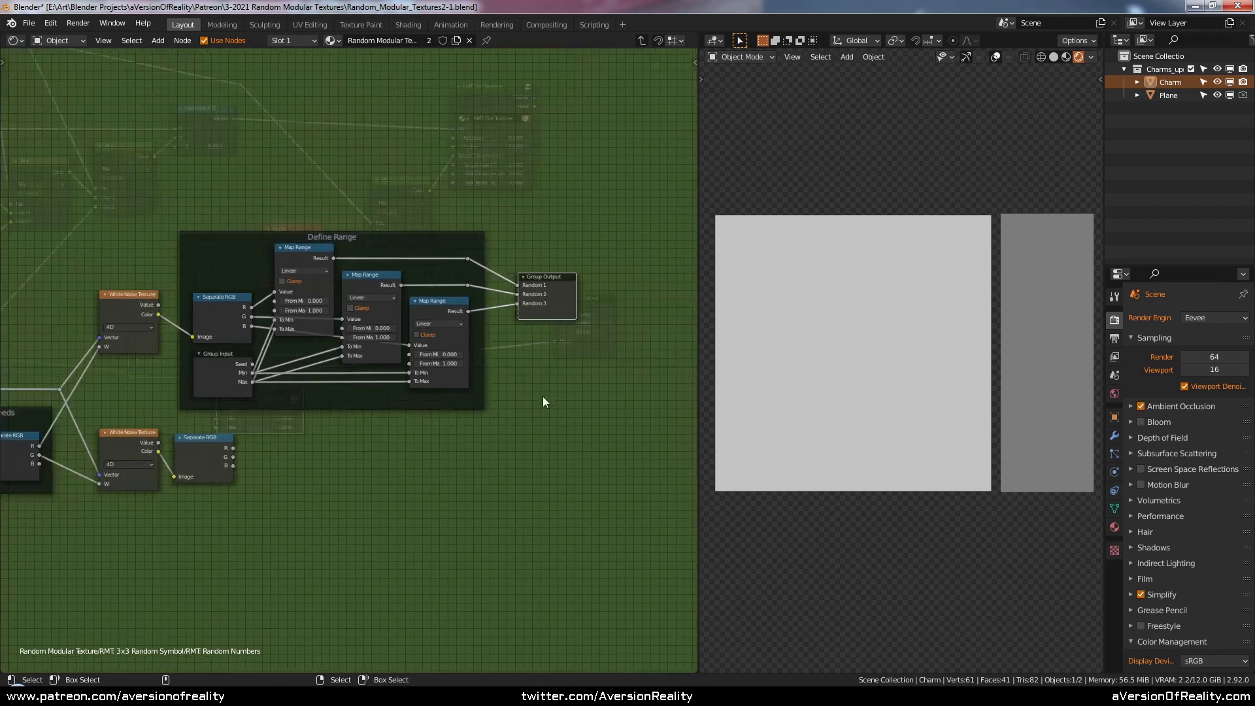
key(c)
mouse_move(286, 320)
mouse_down()
mouse_move(366, 332)
mouse_move(399, 294)
mouse_up()
key(Escape)
key(shift+d)
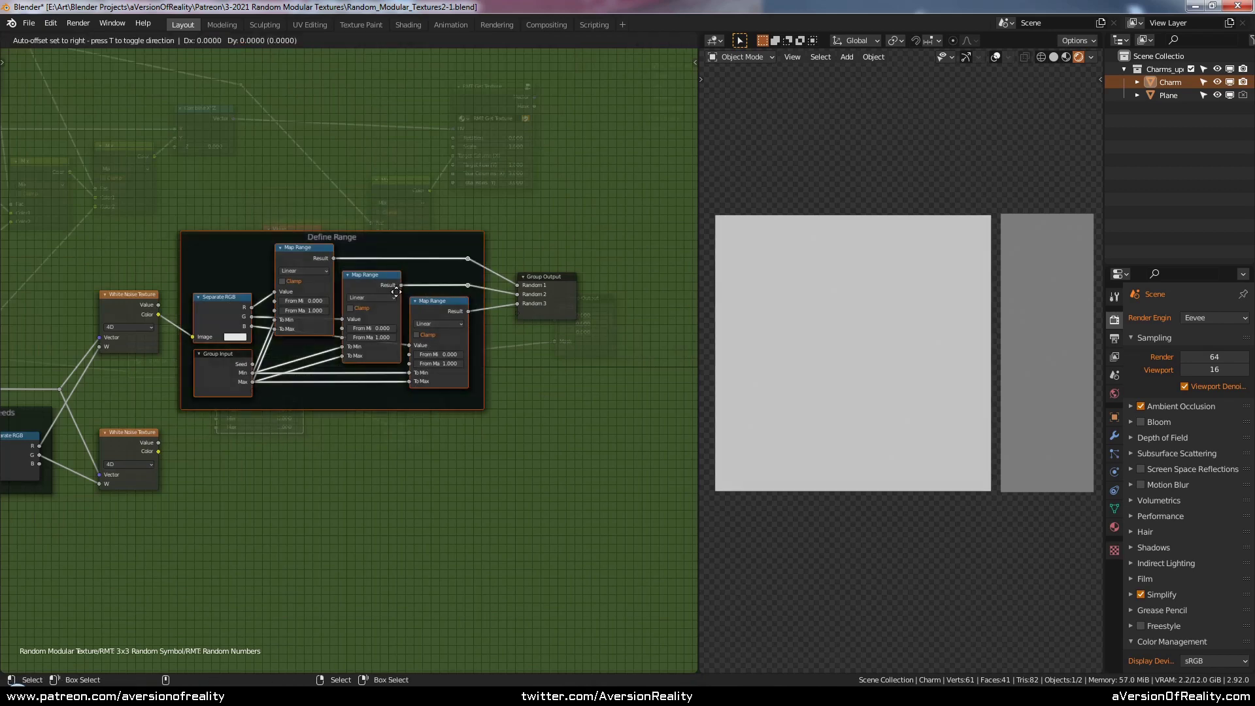
key(y)
click(399, 480)
middle_drag(290, 476, 431, 356)
scroll(419, 354, up, 4)
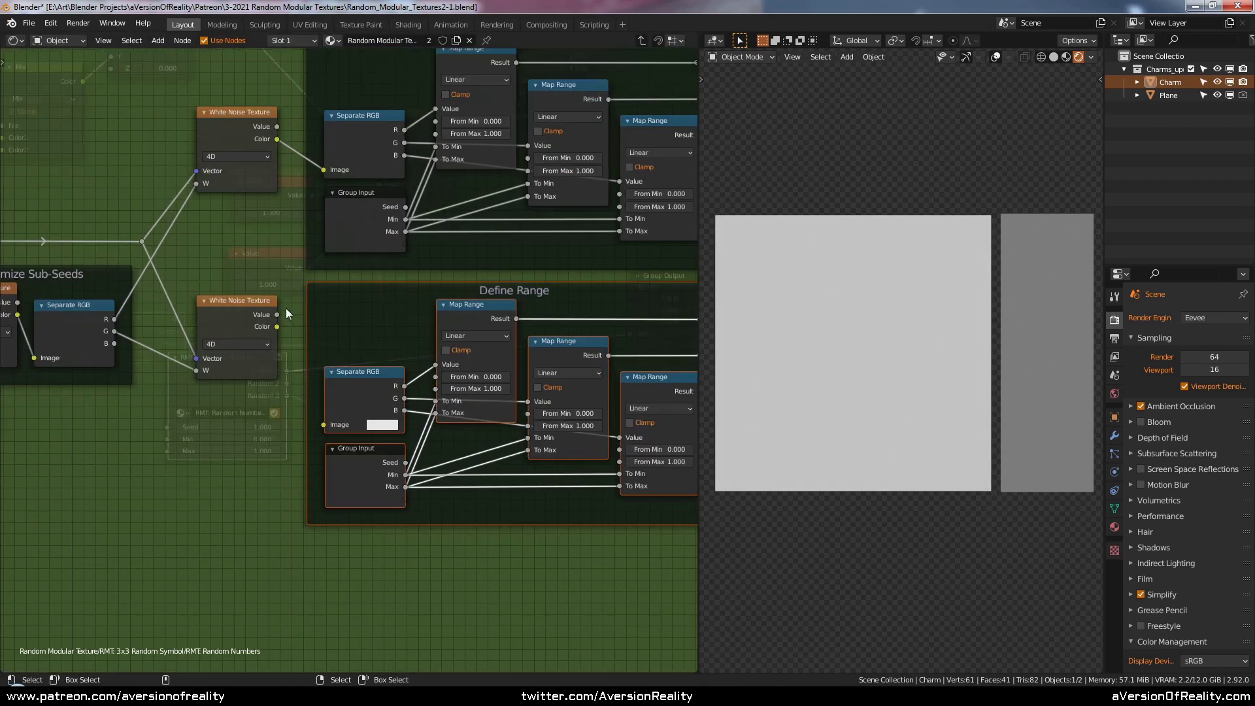
drag(276, 326, 324, 425)
- Lower Group Output between the two Define Range frames and link the lower frame's first Map Range result to its empty socket
middle_drag(596, 263, 323, 347)
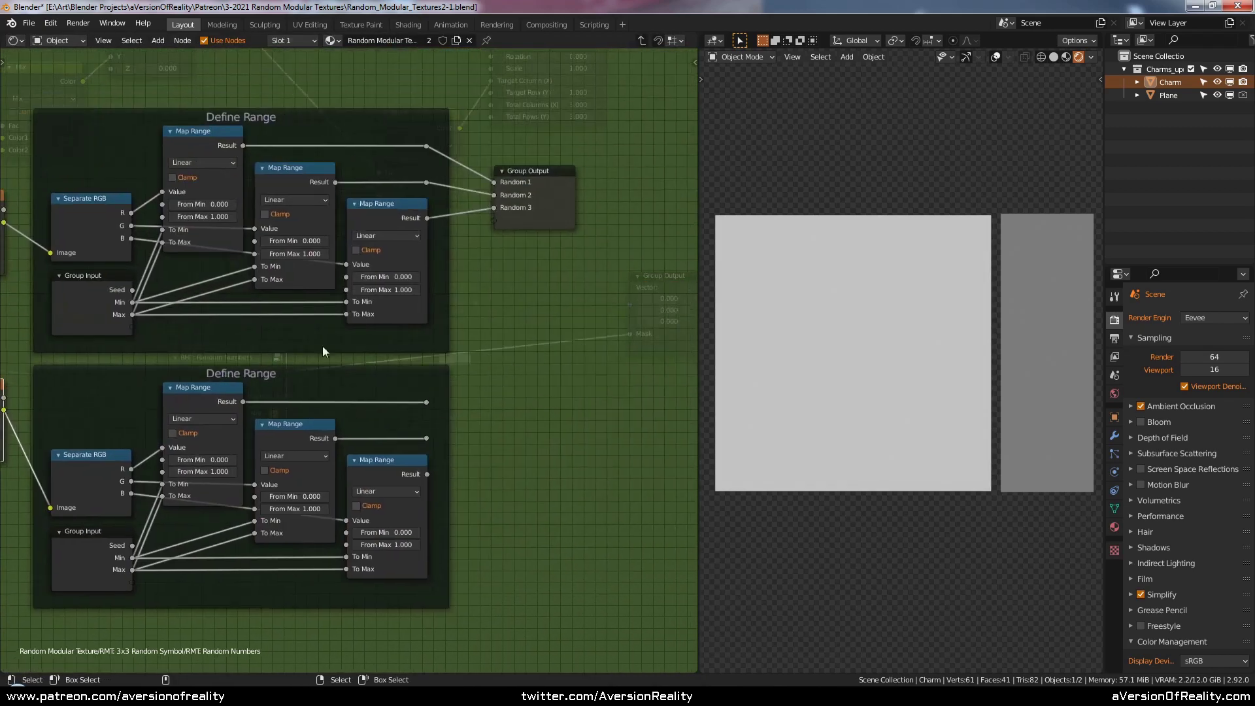
click(531, 209)
key(g)
click(530, 308)
scroll(470, 437, up, 2)
drag(454, 417, 547, 306)
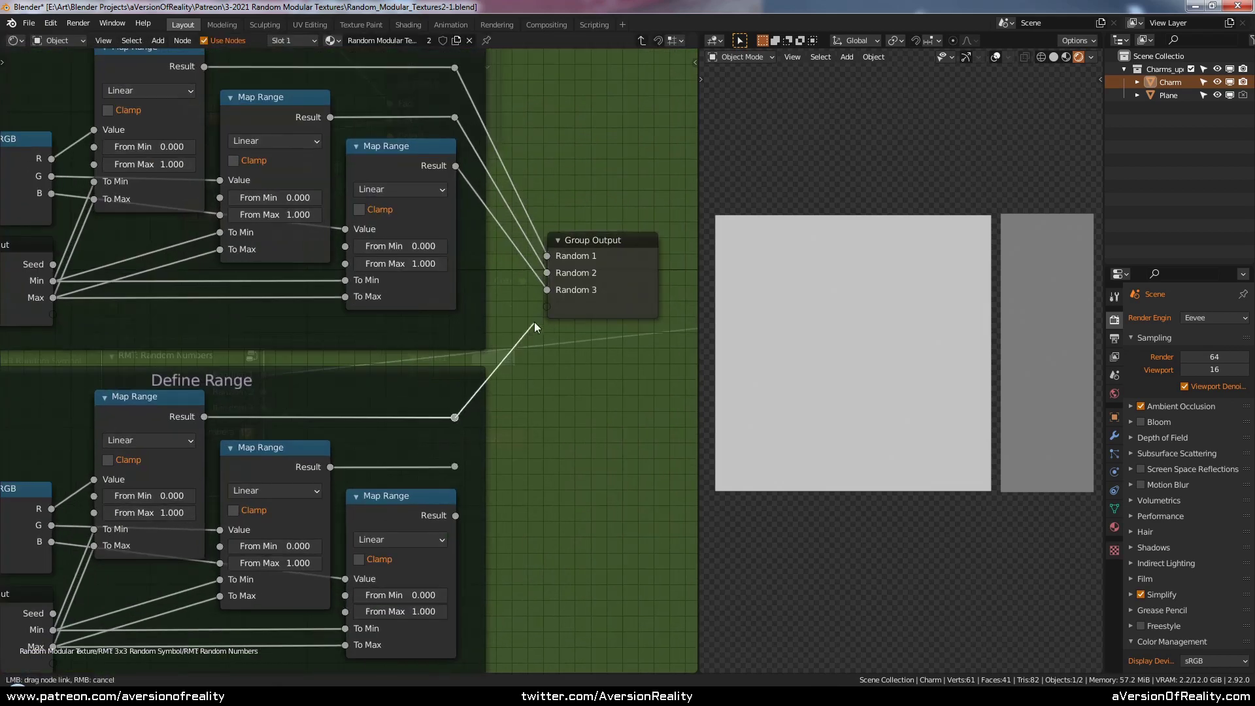
- Connect the second and third Map Range results of the lower Define Range frame to new Group Output sockets
drag(455, 467, 546, 322)
drag(456, 515, 557, 343)
scroll(497, 396, down, 4)
middle_drag(492, 401, 623, 338)
scroll(196, 346, down, 2)
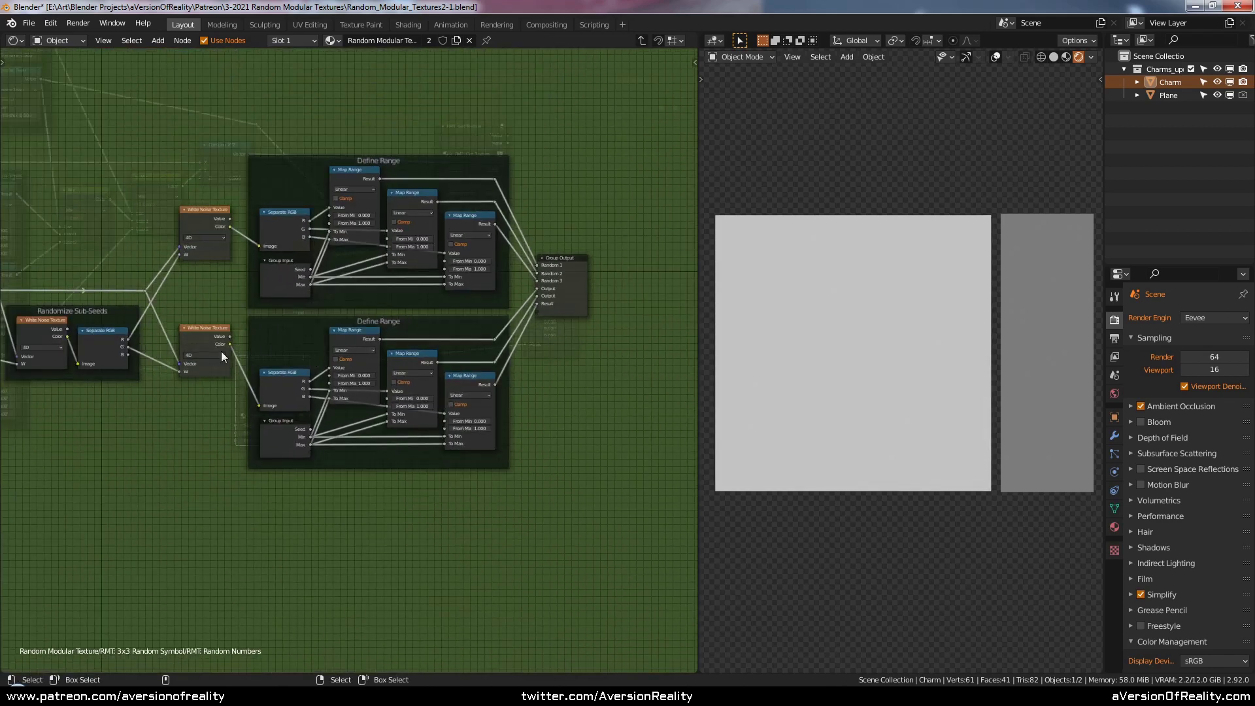
- Review the seed nodes, then display the Random Numbers group's list of input and output sockets
middle_drag(114, 376, 340, 287)
scroll(171, 320, up, 2)
scroll(320, 268, up, 2)
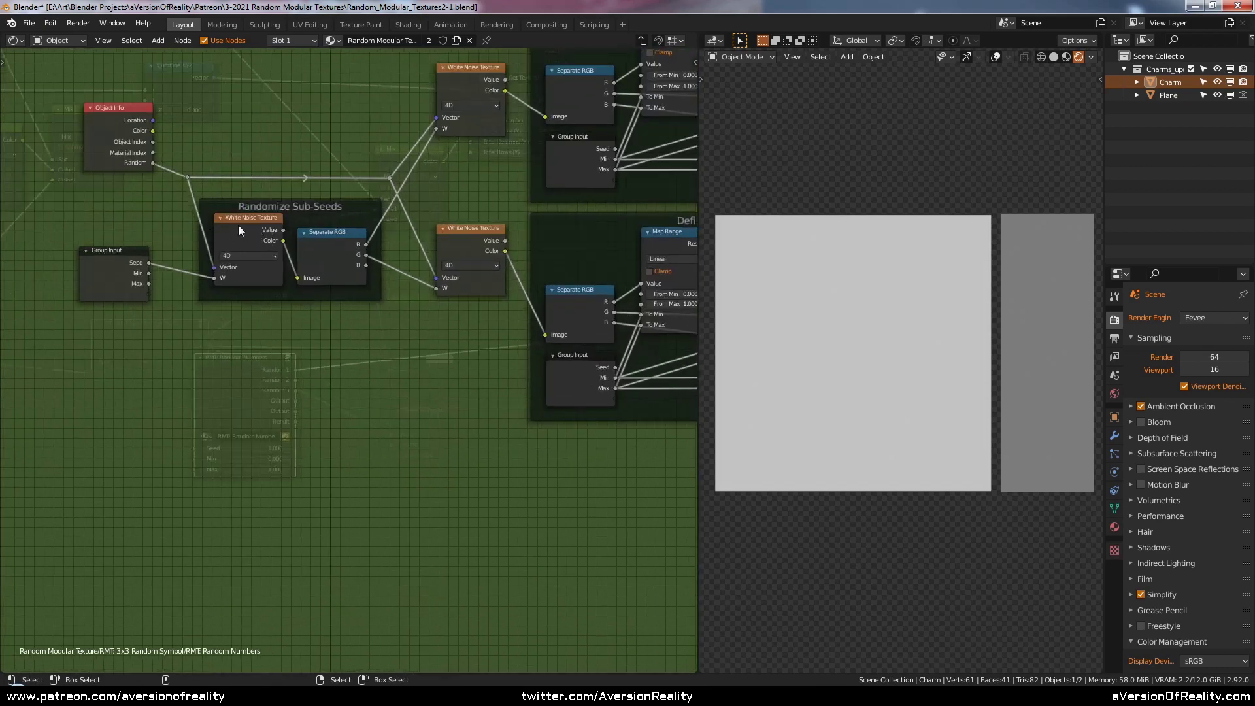
scroll(302, 273, down, 1)
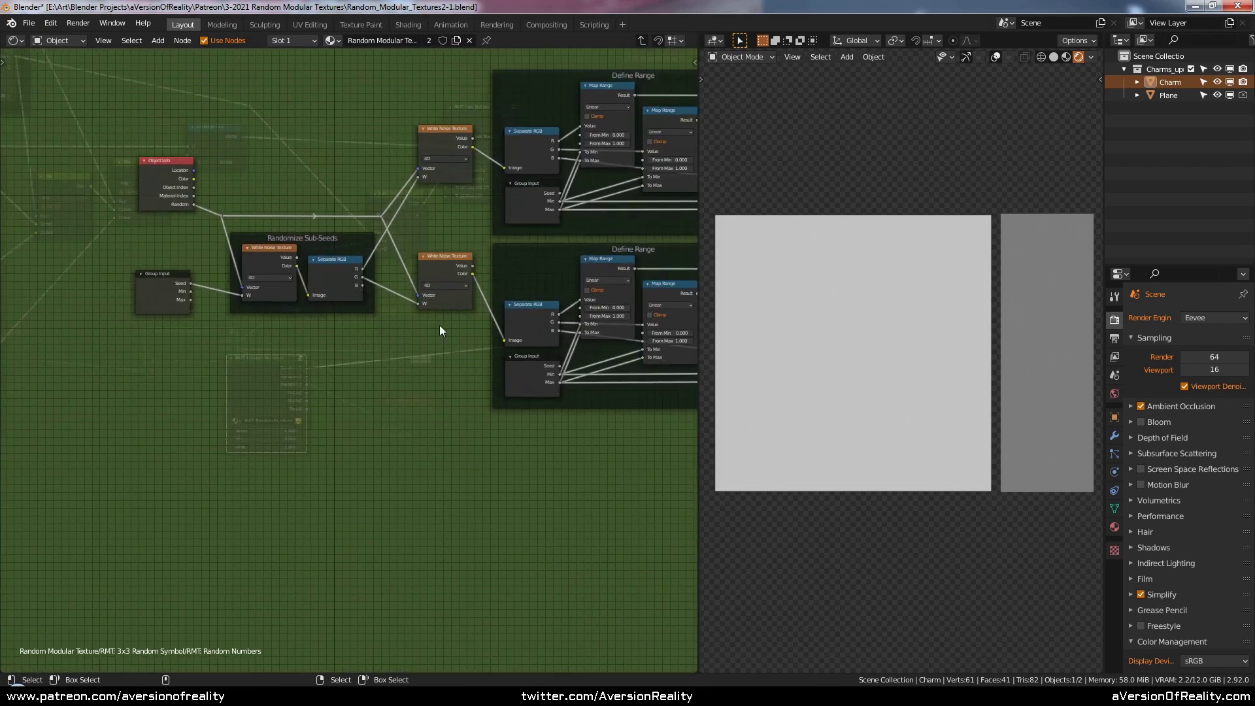
middle_drag(440, 331, 190, 341)
scroll(481, 283, up, 2)
click(481, 284)
key(n)
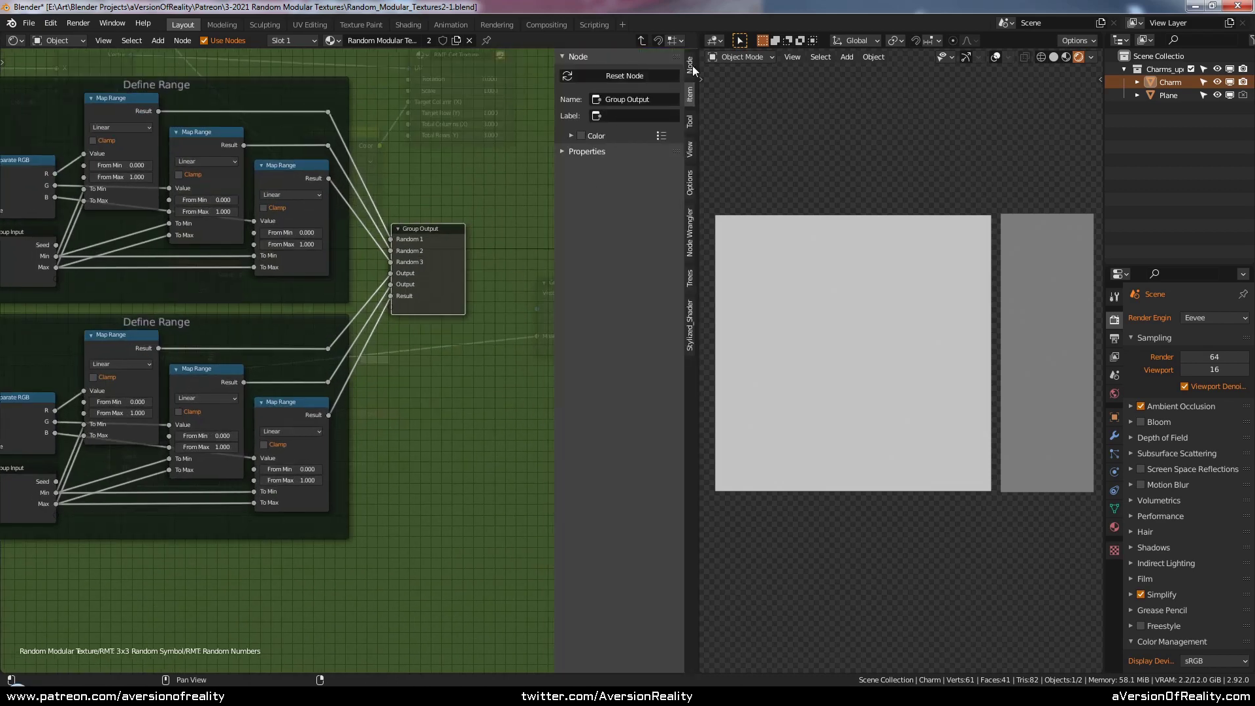
click(689, 95)
click(690, 122)
click(484, 151)
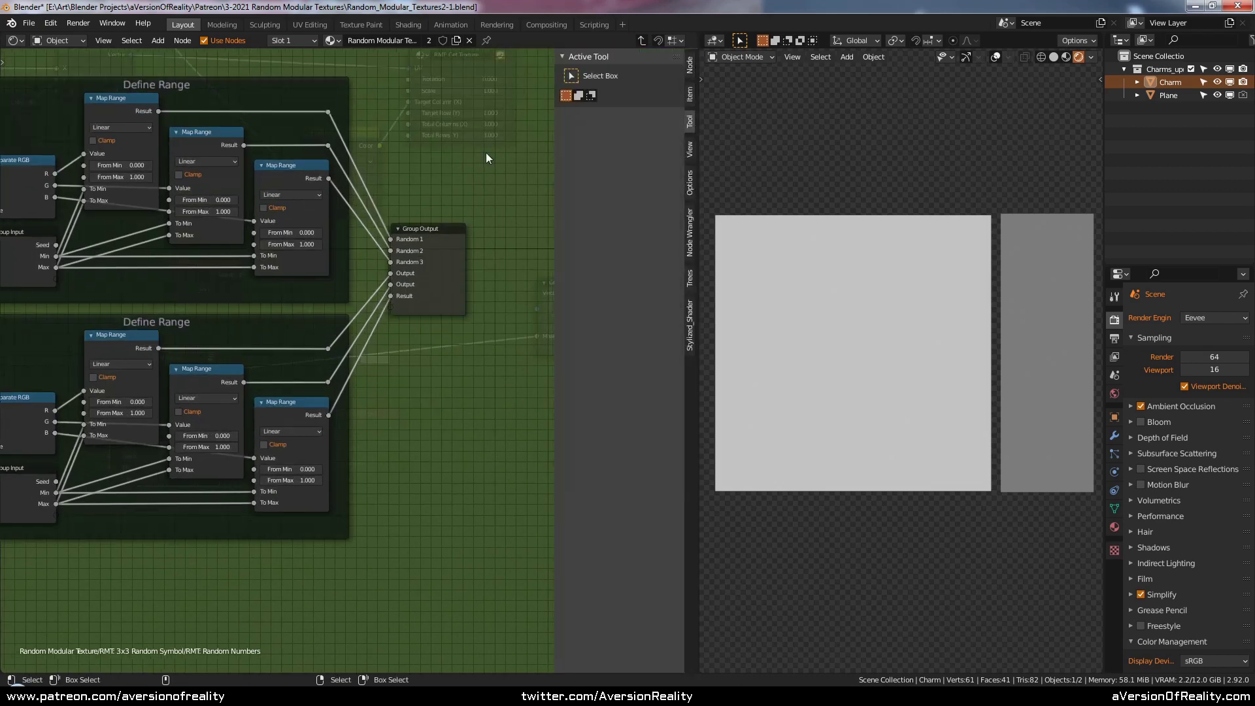
middle_drag(485, 151, 475, 197)
click(688, 94)
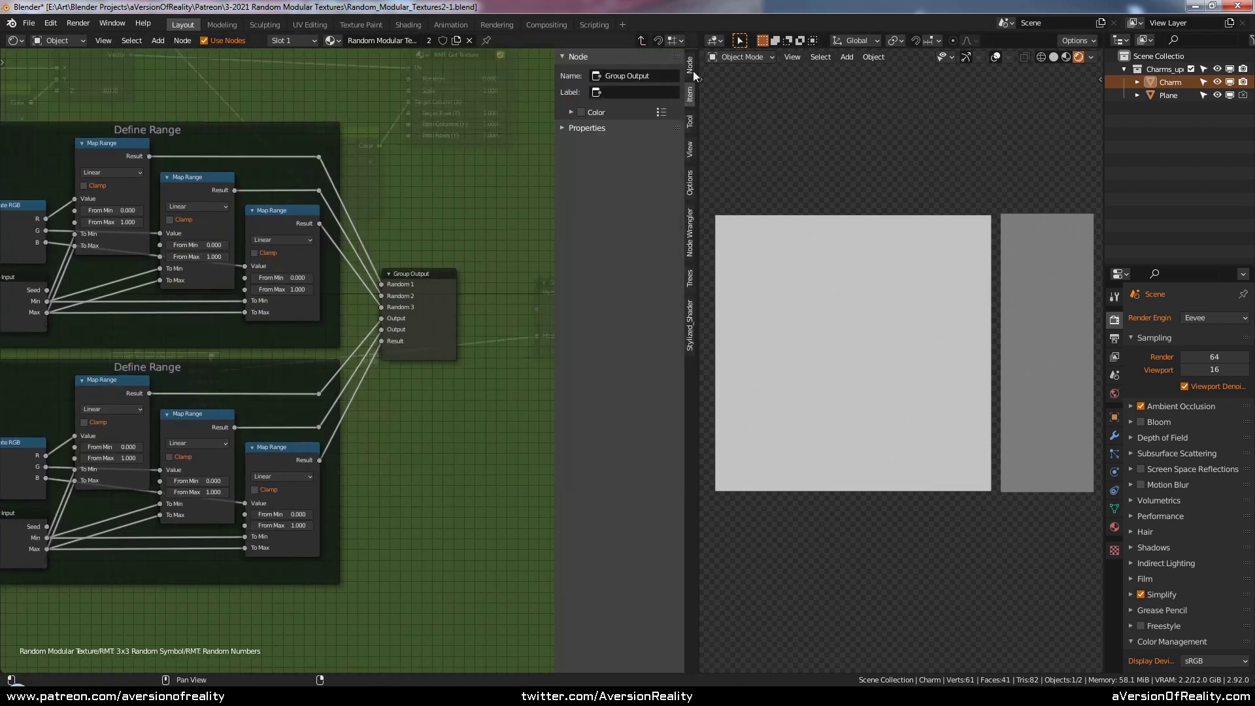
click(690, 66)
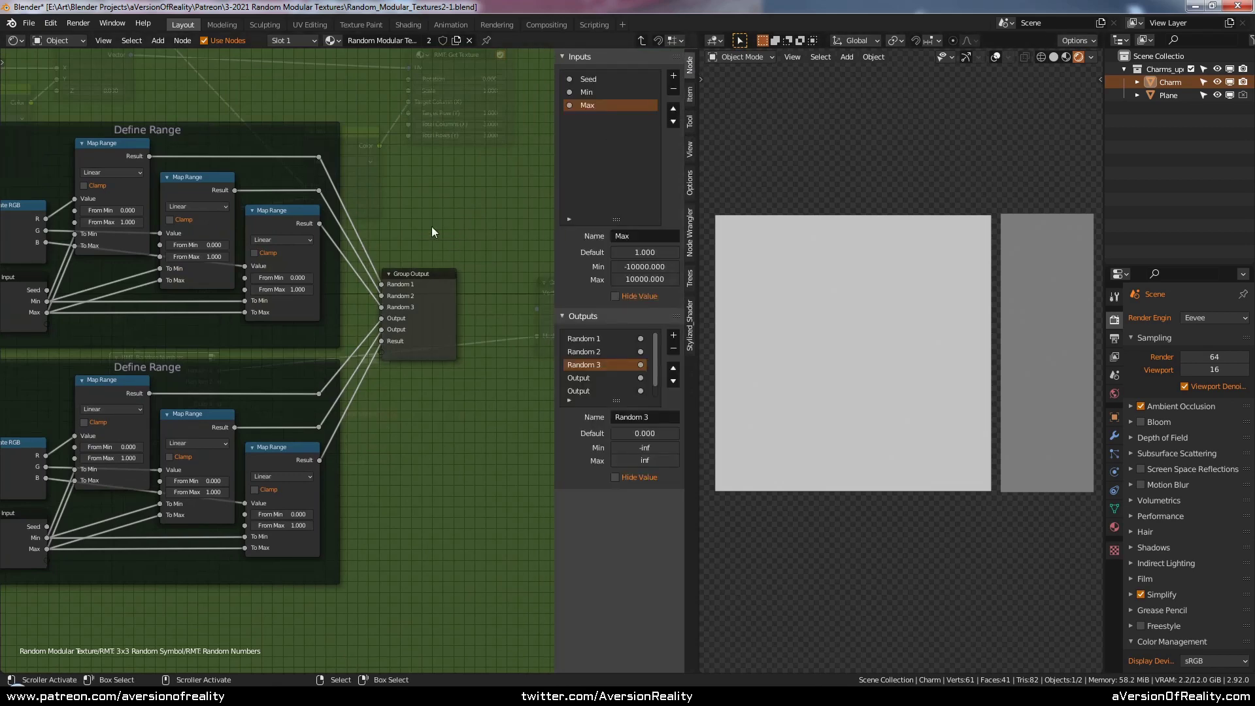
- Hide the socket settings, save the file and exit the Random Numbers group to its parent group
key(n)
key(Home)
key(ctrl+s)
key(Tab)
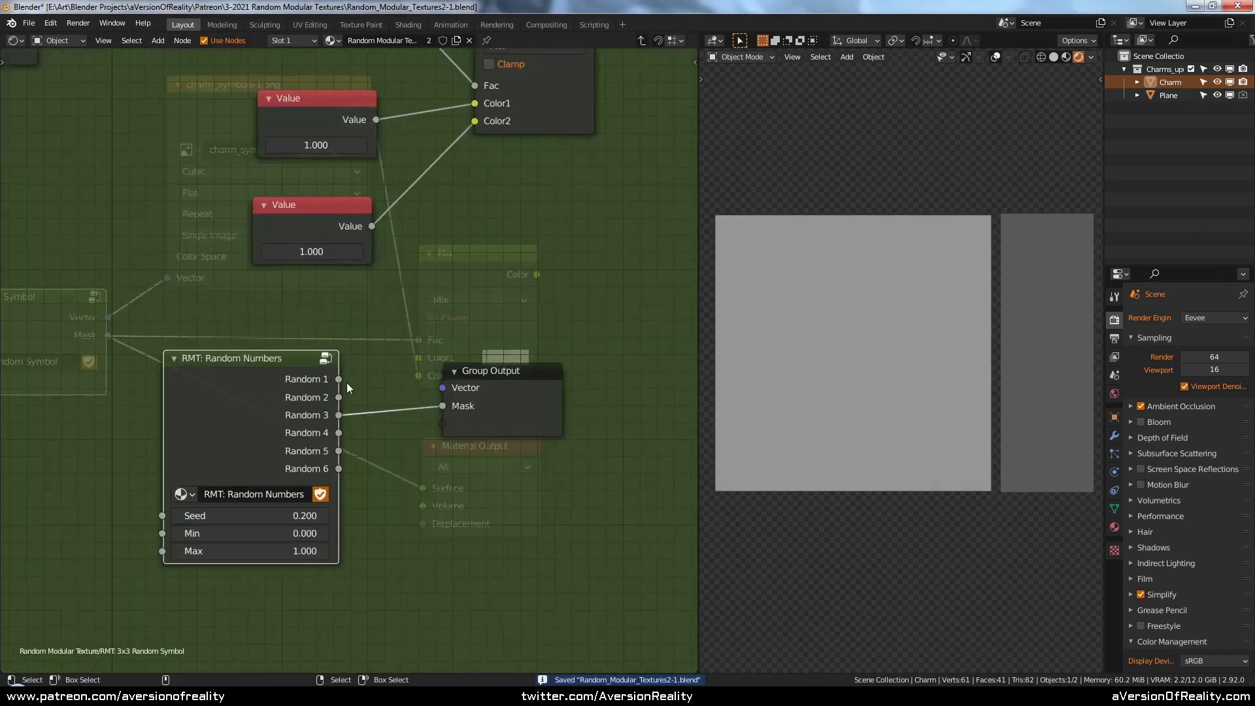
- Preview the outputs Random 1 through Random 6 by linking each in turn to the Group Output's Mask
drag(339, 379, 443, 406)
drag(339, 397, 445, 409)
drag(339, 415, 447, 404)
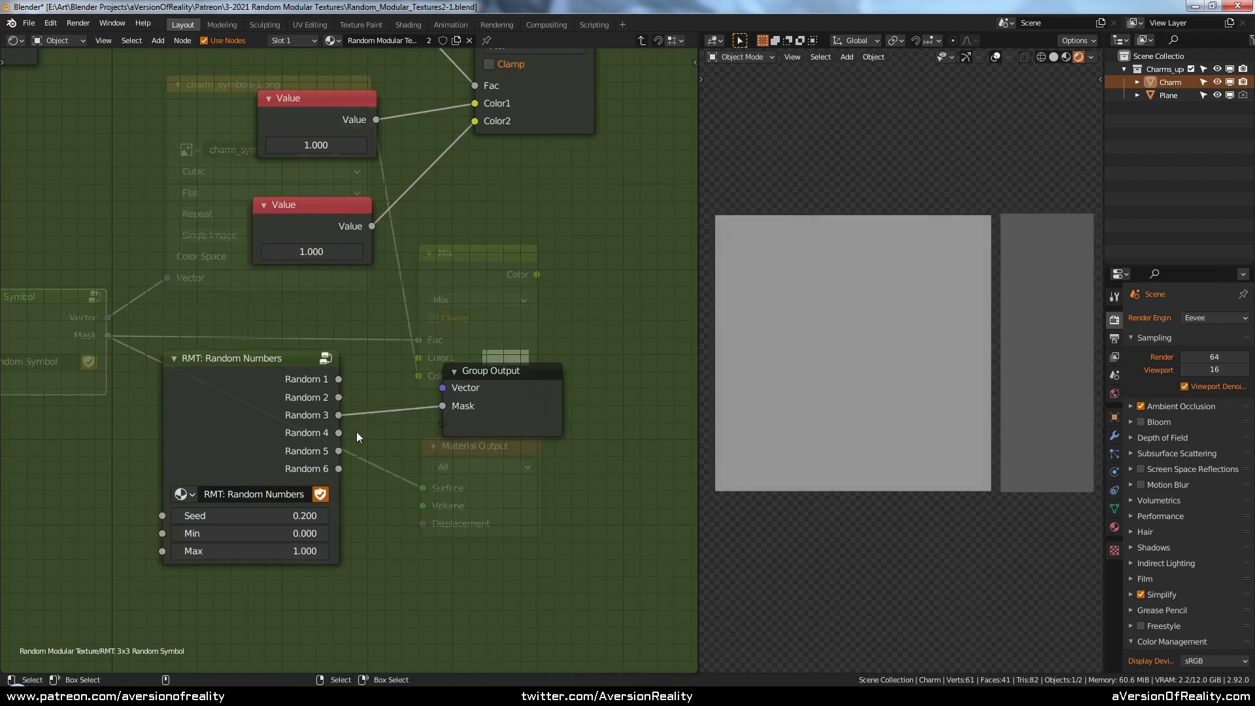
drag(339, 433, 442, 406)
drag(338, 451, 445, 405)
drag(339, 469, 438, 407)
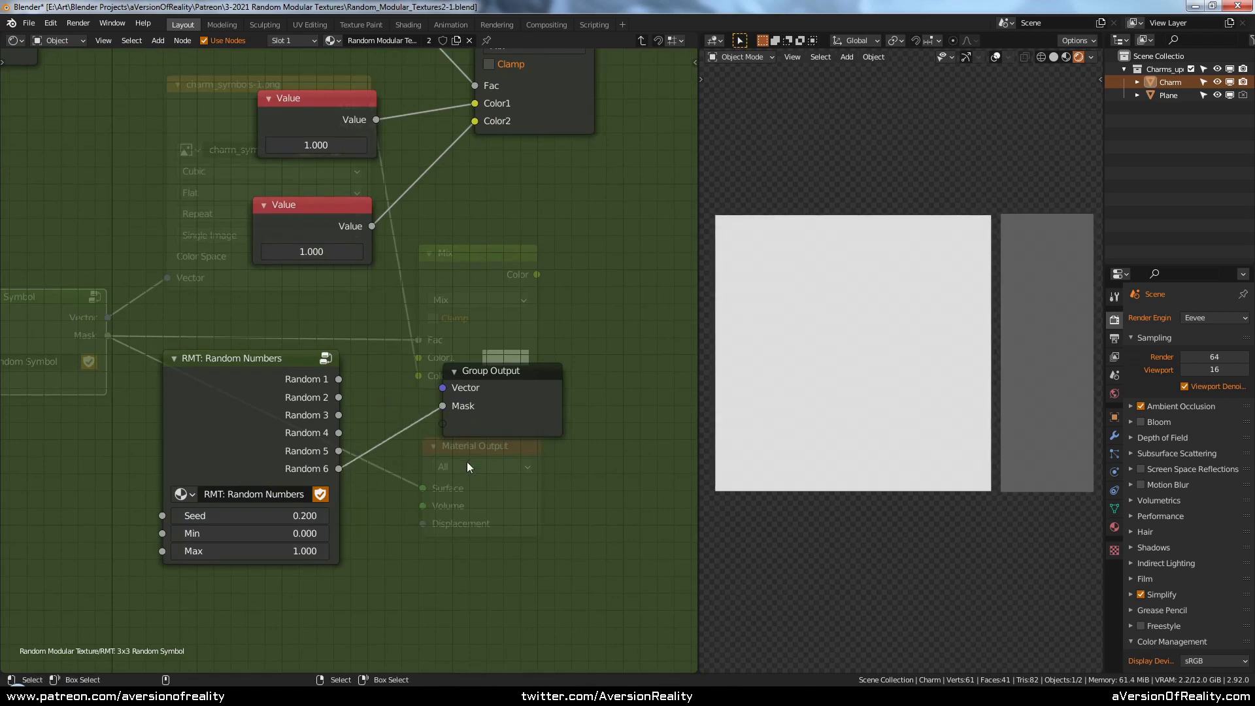
- Set the RMT: Random Numbers node's Seed to 1.3, Min to 1 and Max to 3
drag(249, 516, 288, 515)
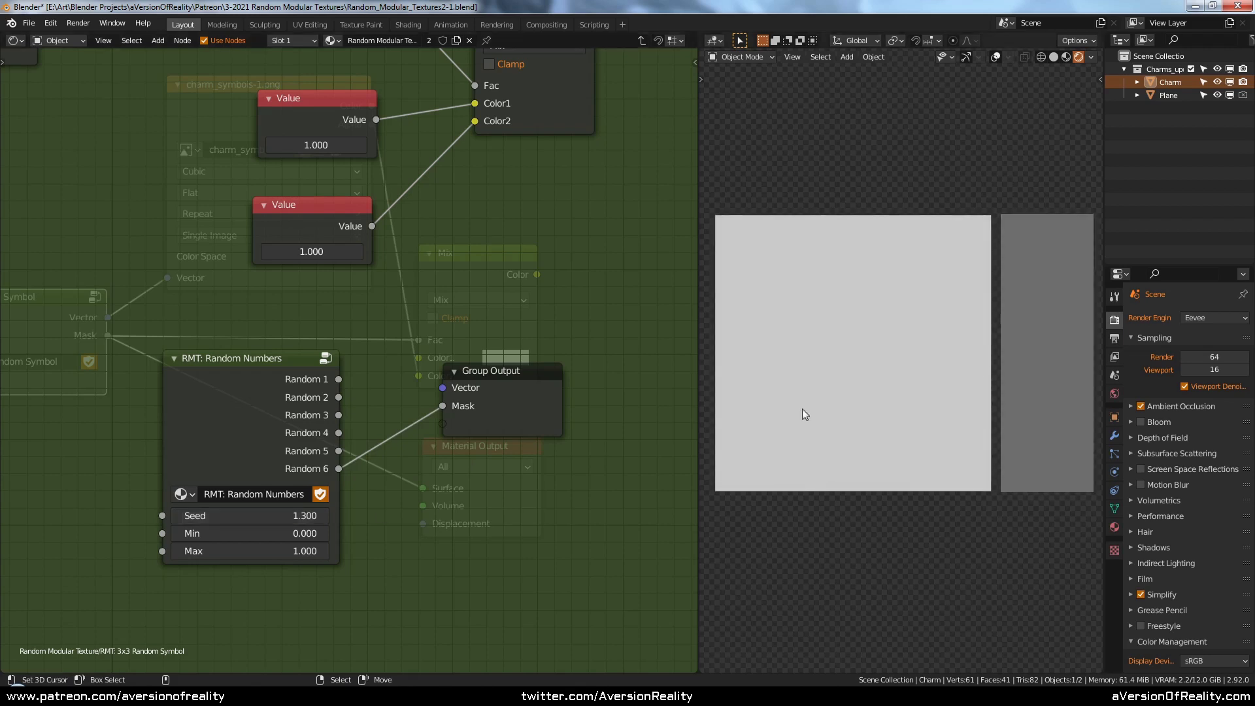
scroll(490, 509, up, 2)
click(275, 562)
text(1)
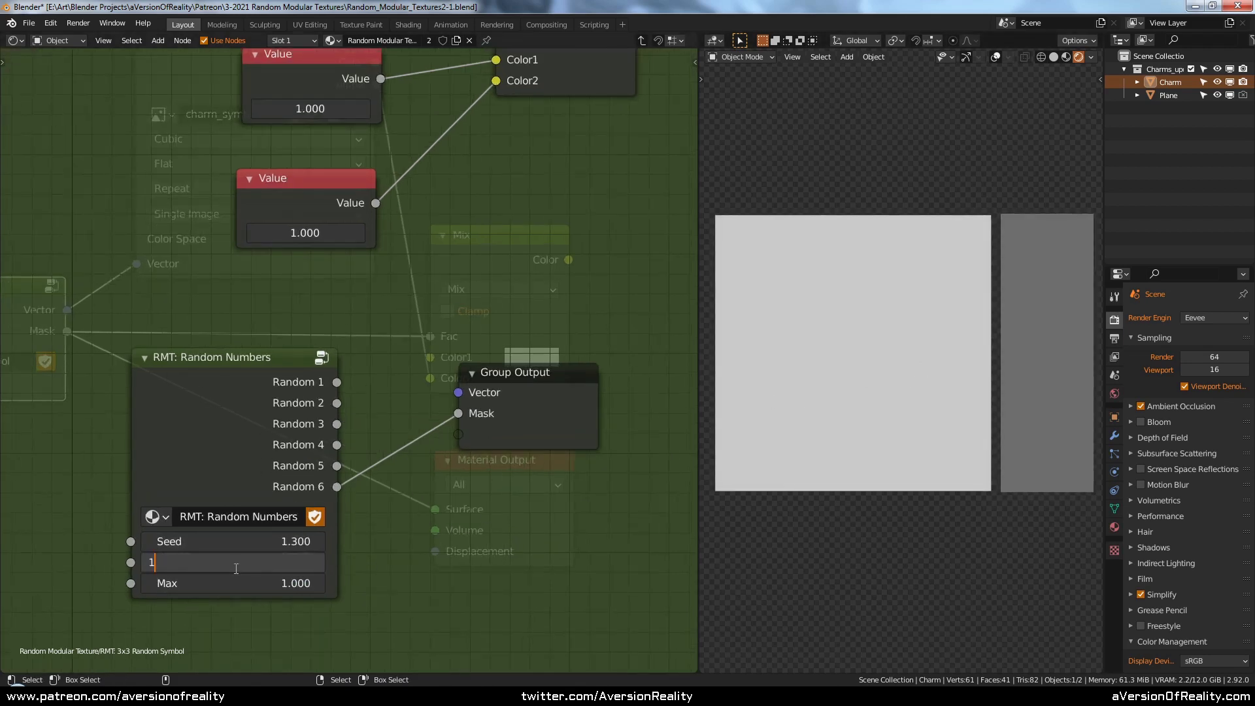
key(Return)
click(246, 583)
text(3)
key(Return)
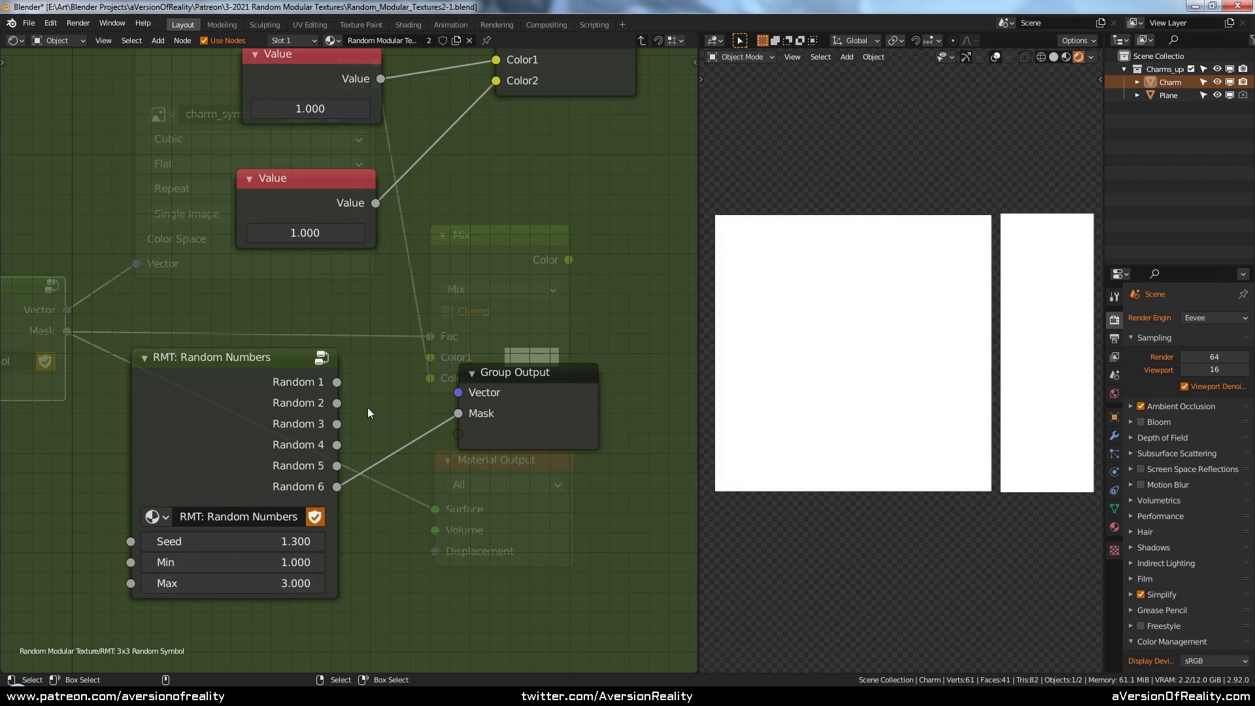
- Link Random 1 to the Group Output's Mask and save the file
drag(337, 382, 458, 414)
scroll(485, 407, down, 1)
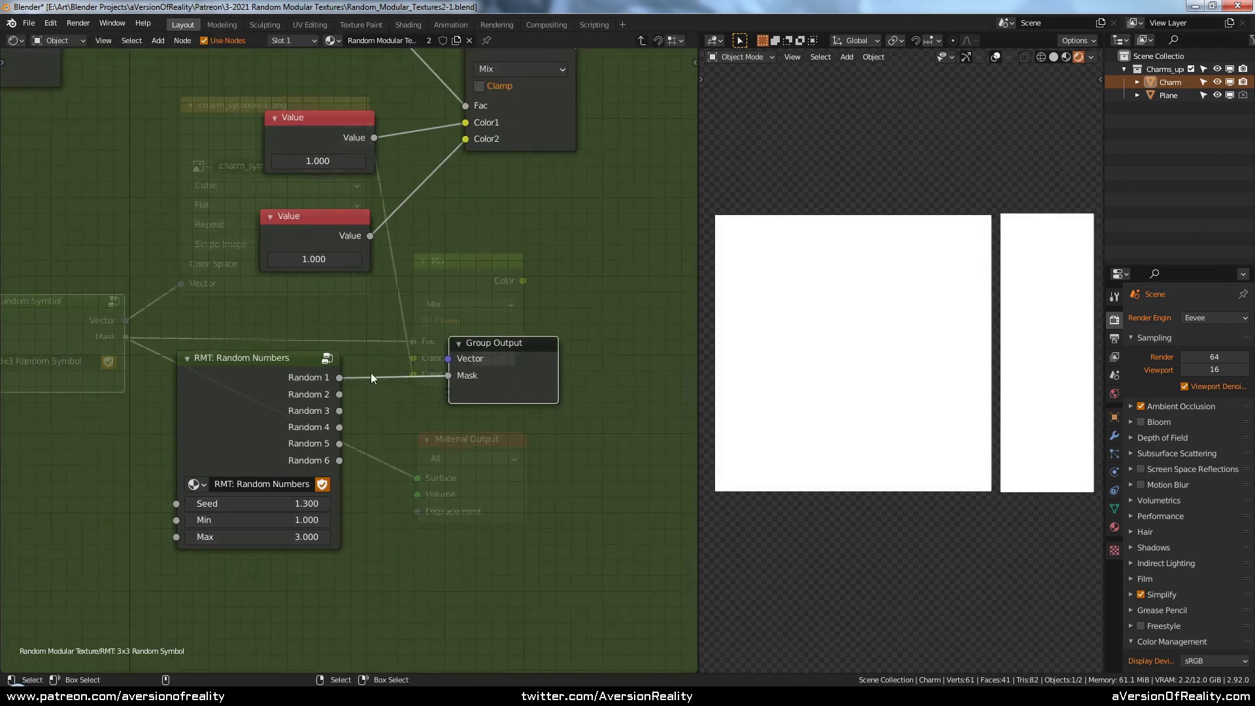
middle_drag(370, 377, 512, 378)
key(ctrl+s)
- Place the RMT: Random Numbers node near the Mix node and preview the reroute feeding Mix's Fac through the Group Output's Mask
drag(340, 422, 244, 286)
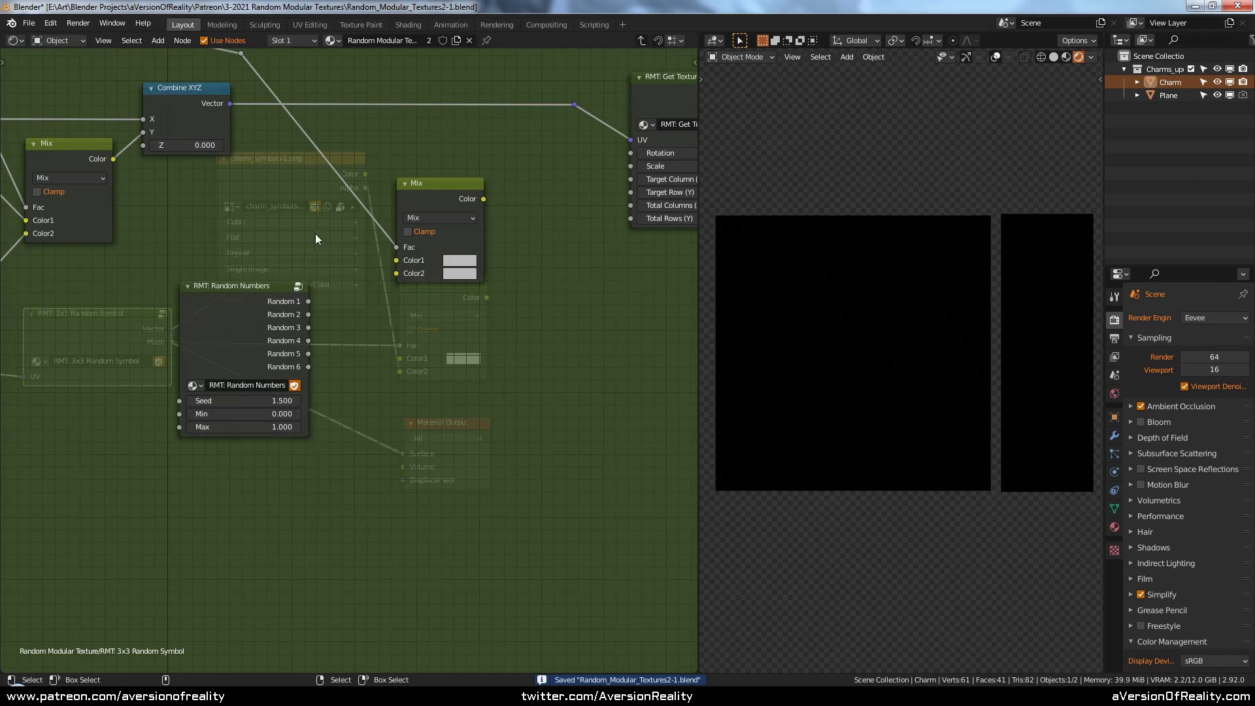
middle_drag(315, 233, 464, 421)
scroll(464, 421, down, 1)
middle_drag(332, 284, 371, 291)
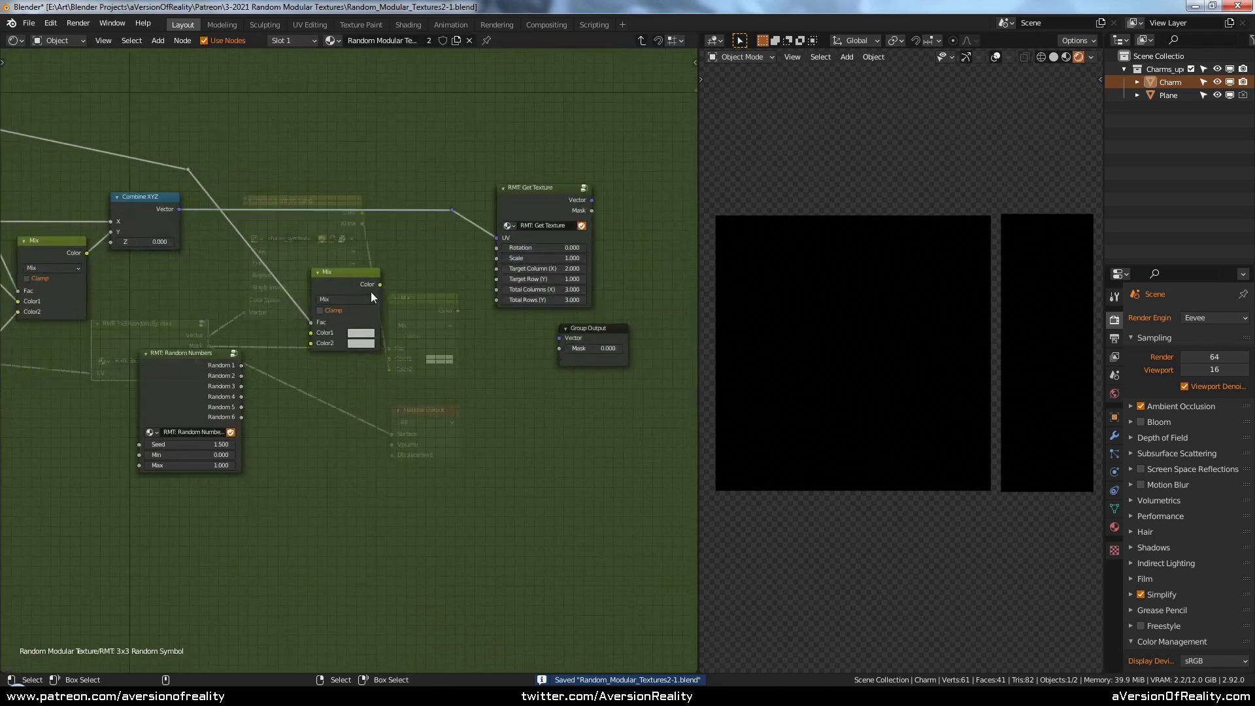
scroll(285, 336, up, 1)
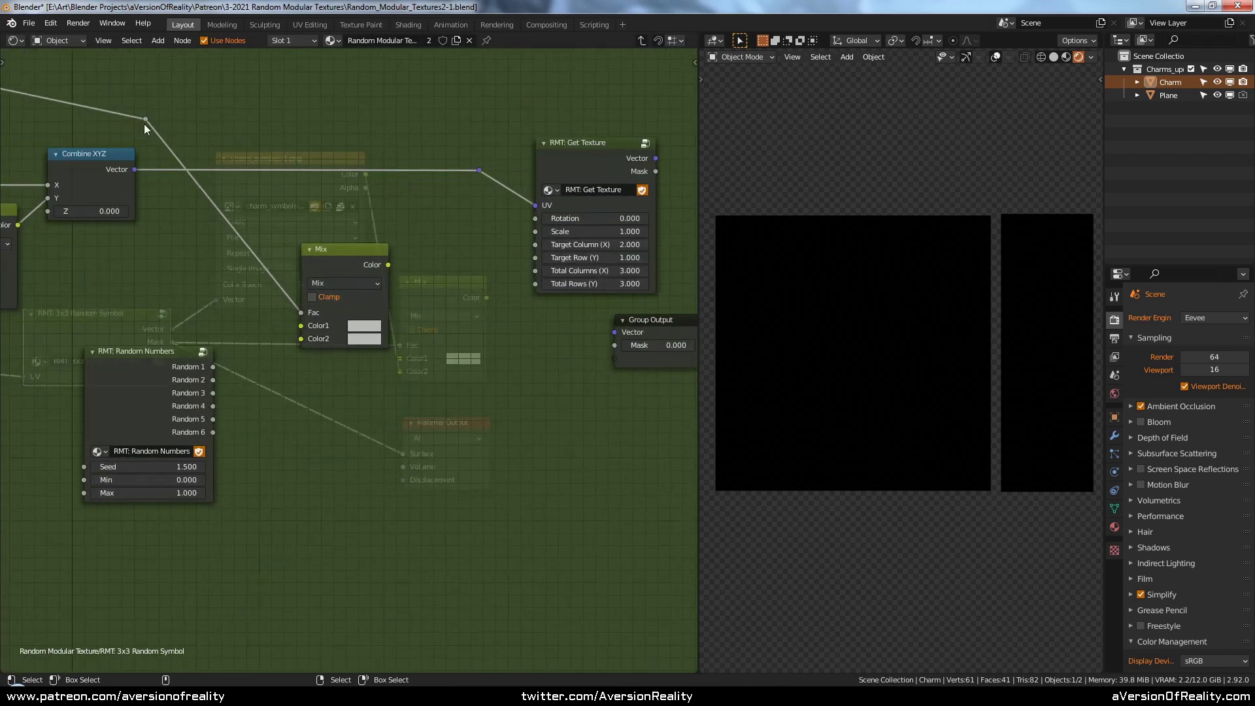
drag(145, 119, 458, 387)
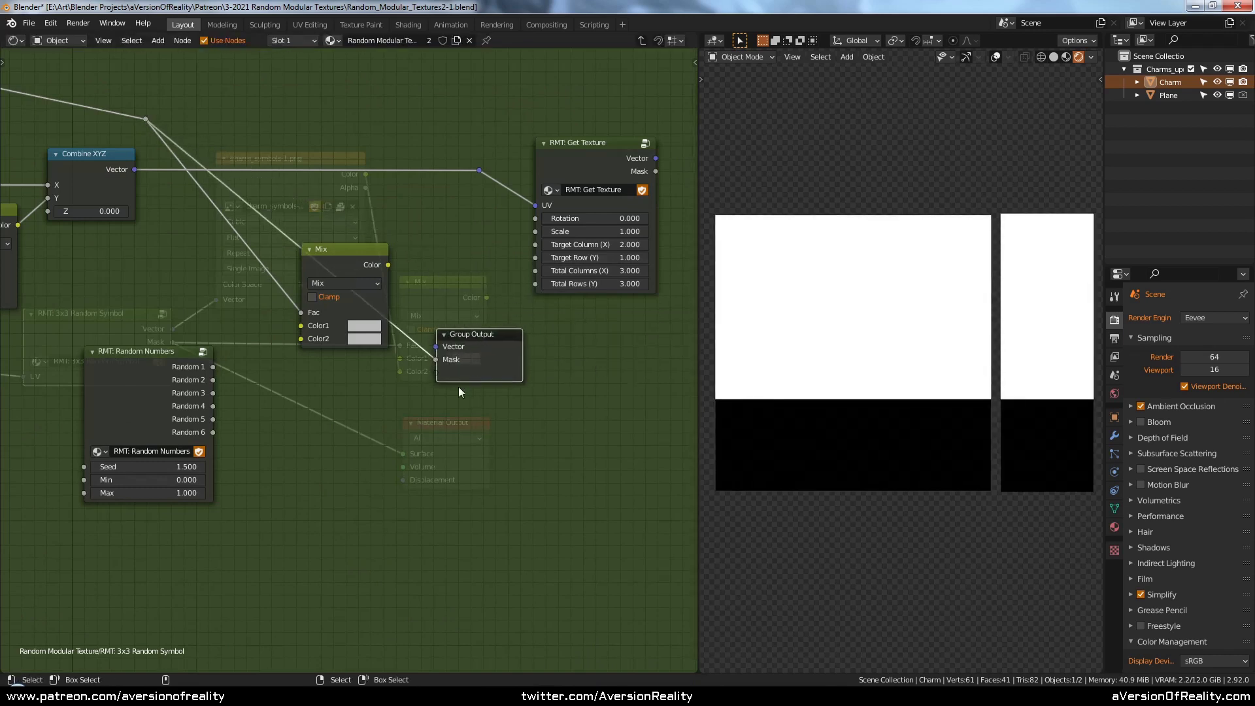
click(457, 386)
- Connect Random 1 to the Mix node's Color1 and Random 2 to its Color2
scroll(457, 387, up, 1)
click(132, 355)
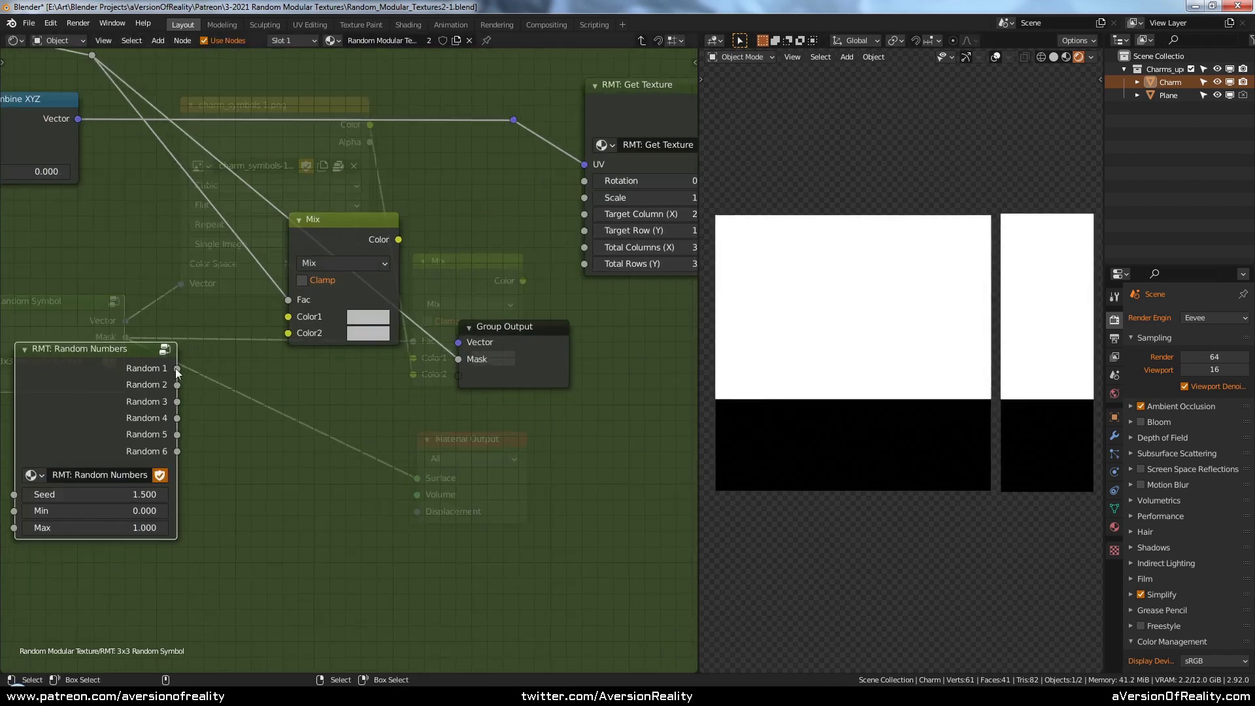
drag(177, 368, 289, 316)
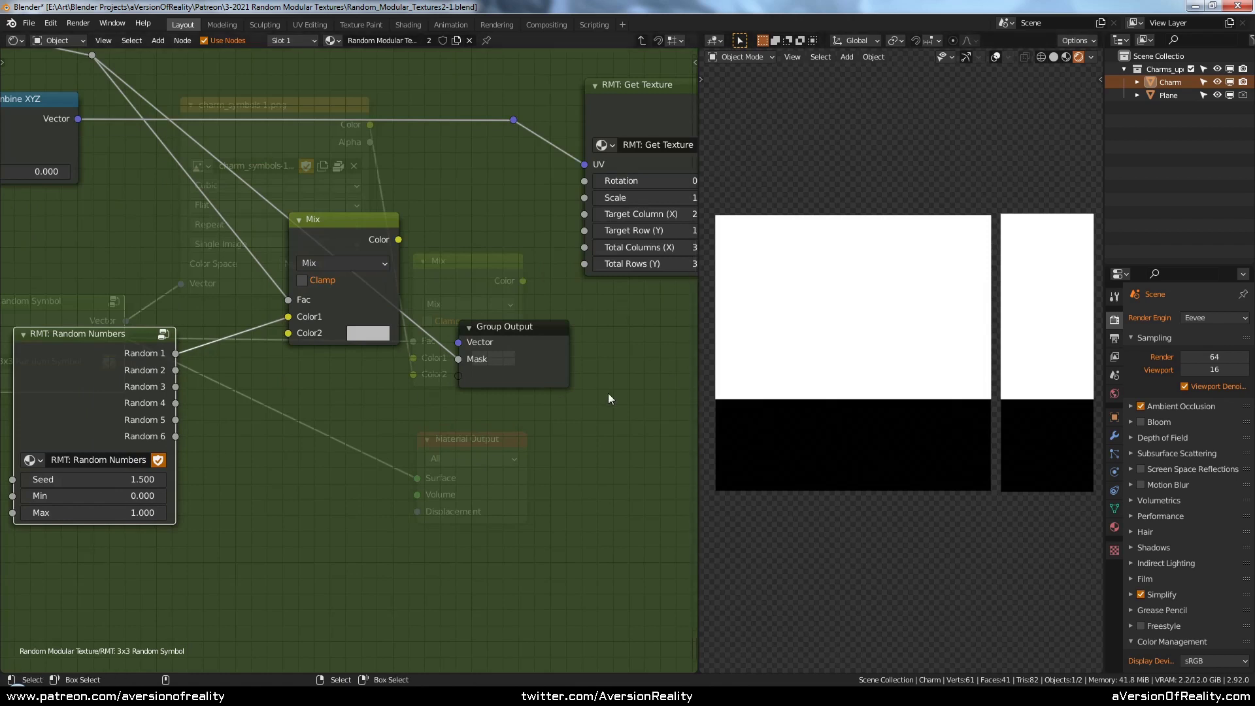
drag(176, 370, 291, 333)
- Duplicate the Mix node and drive the copy's Fac with the Value of the Greater Than node with the 0.5 threshold
click(355, 226)
key(shift+d)
click(465, 179)
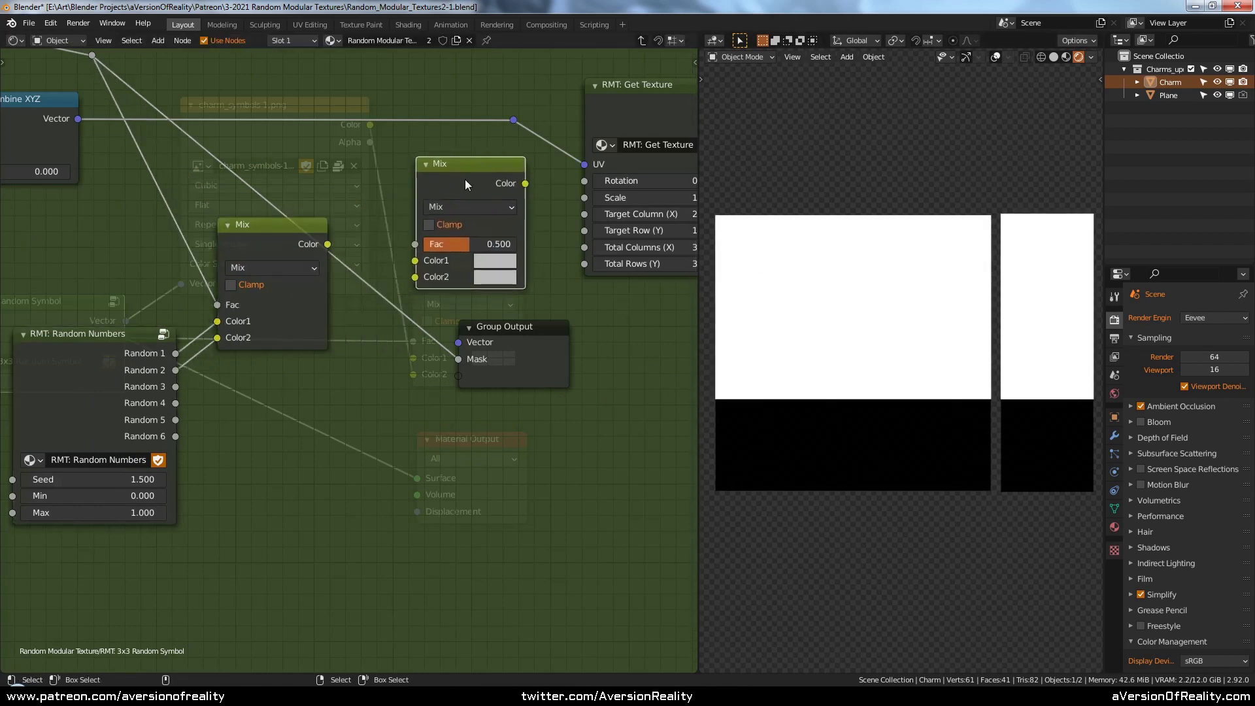
scroll(465, 179, down, 2)
middle_drag(109, 100, 382, 285)
drag(91, 154, 670, 460)
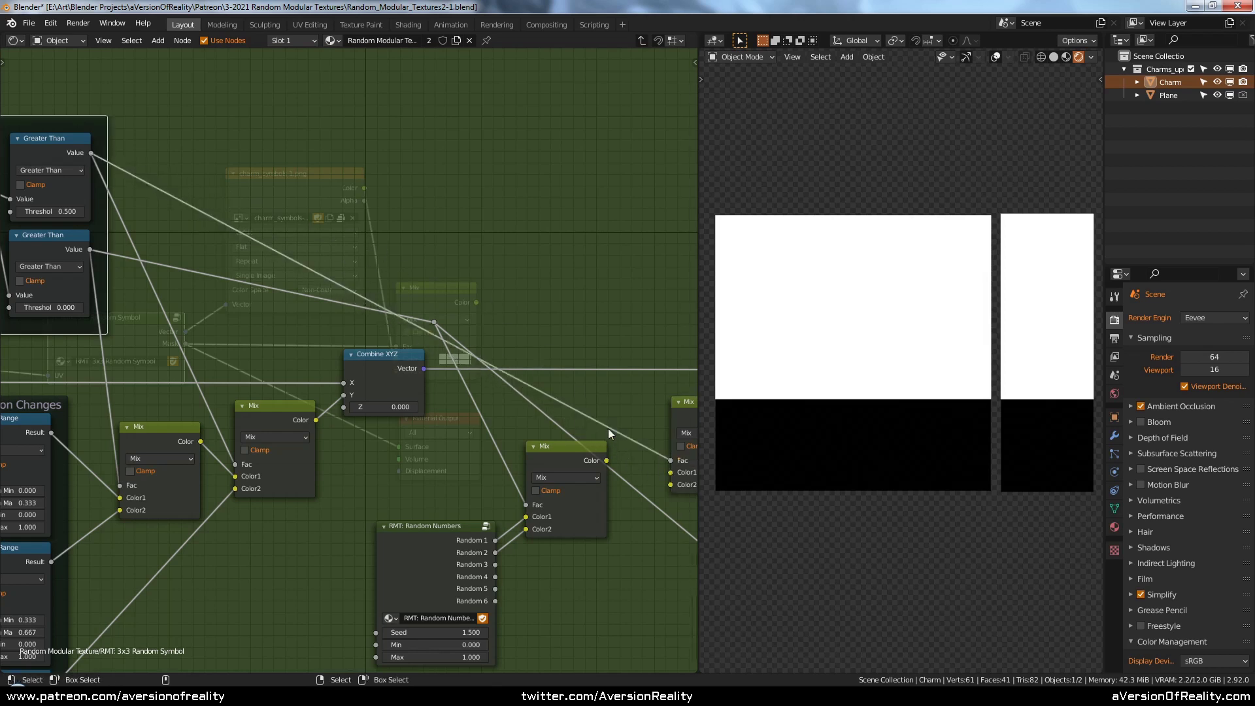
- Add a reroute to the second Mix node's Fac link and connect it to the Group Output's Mask for preview
drag(292, 265, 484, 287)
middle_drag(487, 285, 305, 229)
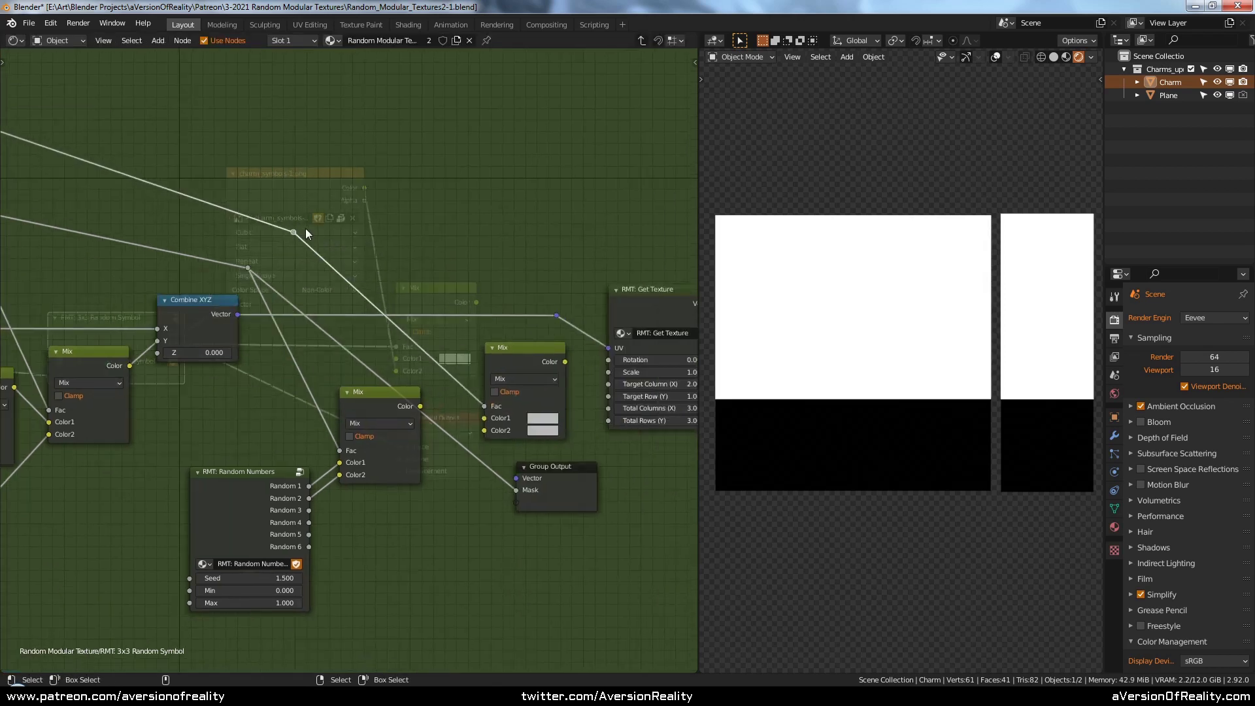
drag(294, 232, 523, 495)
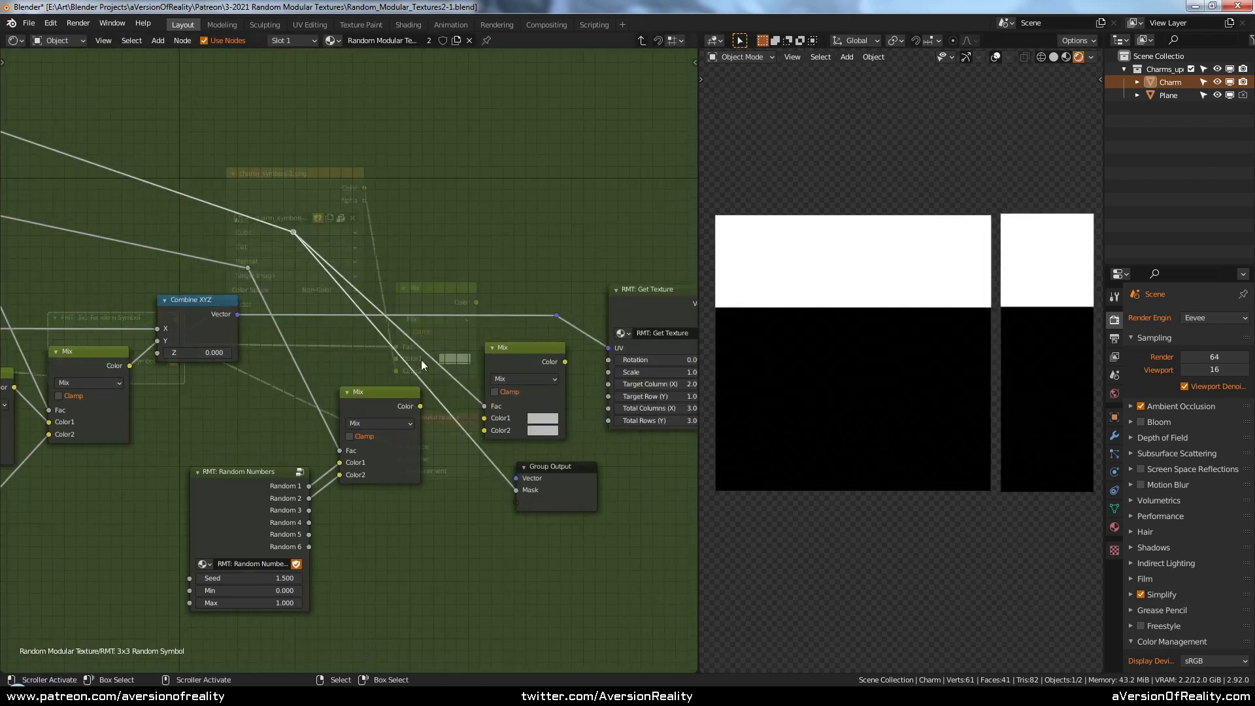
- Connect the first Mix node's Color to the second Mix's Color1, and Random 3 to its Color2
scroll(420, 359, up, 1)
drag(420, 406, 508, 429)
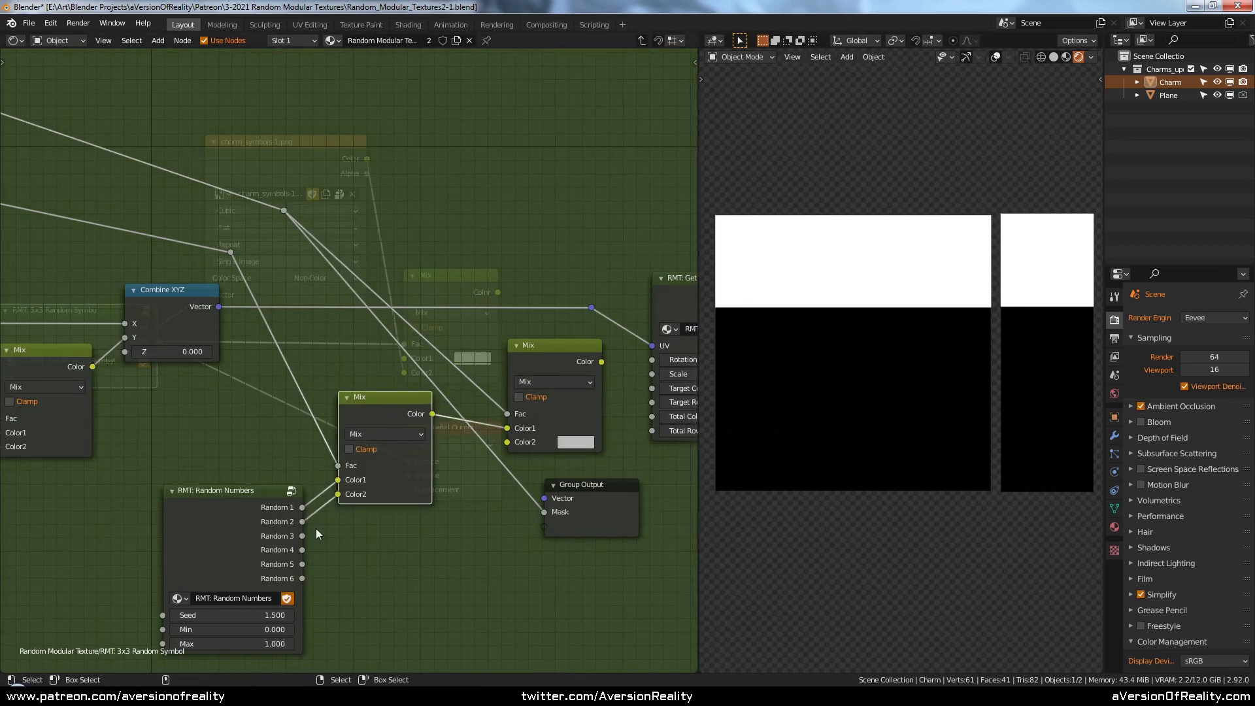
drag(302, 536, 507, 443)
- Move the Group Output node aside and link the second Mix's Color to its Mask to preview the random bands
drag(593, 484, 675, 498)
middle_drag(603, 411, 567, 329)
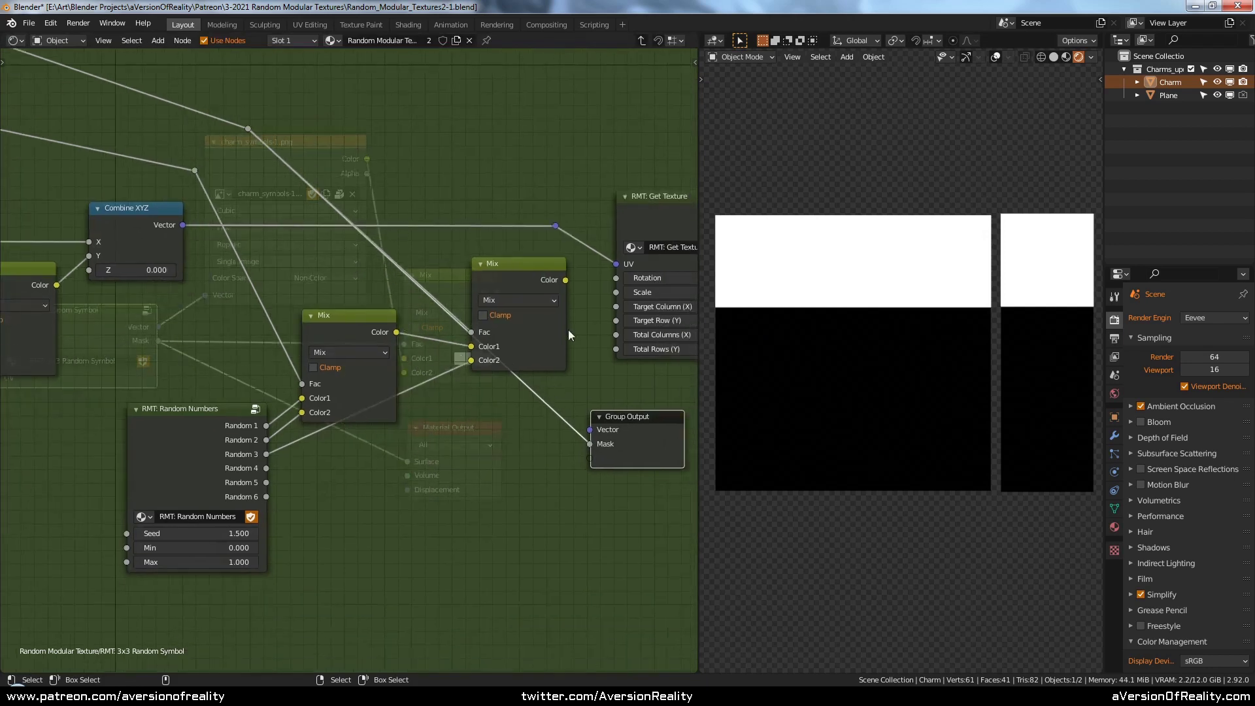
drag(566, 280, 592, 432)
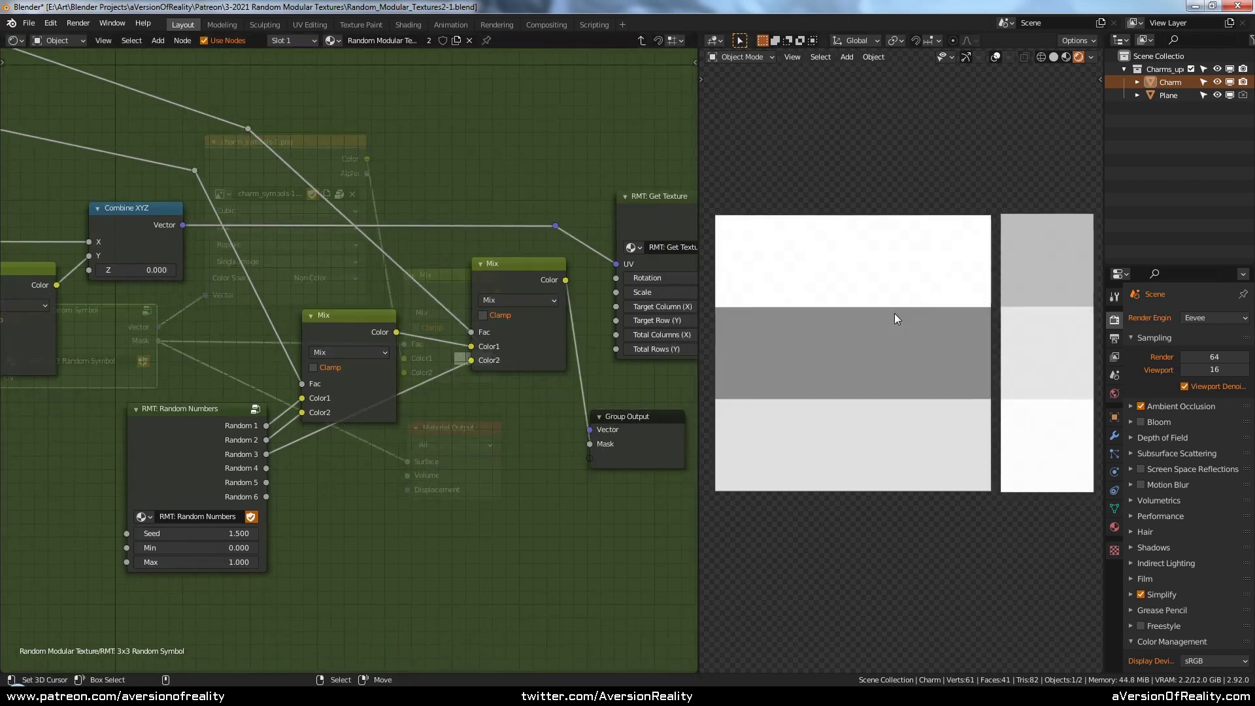
- Space out the first Mix and RMT: Random Numbers nodes, and vary the Seed to test the random bands
drag(346, 315, 334, 314)
drag(196, 409, 155, 409)
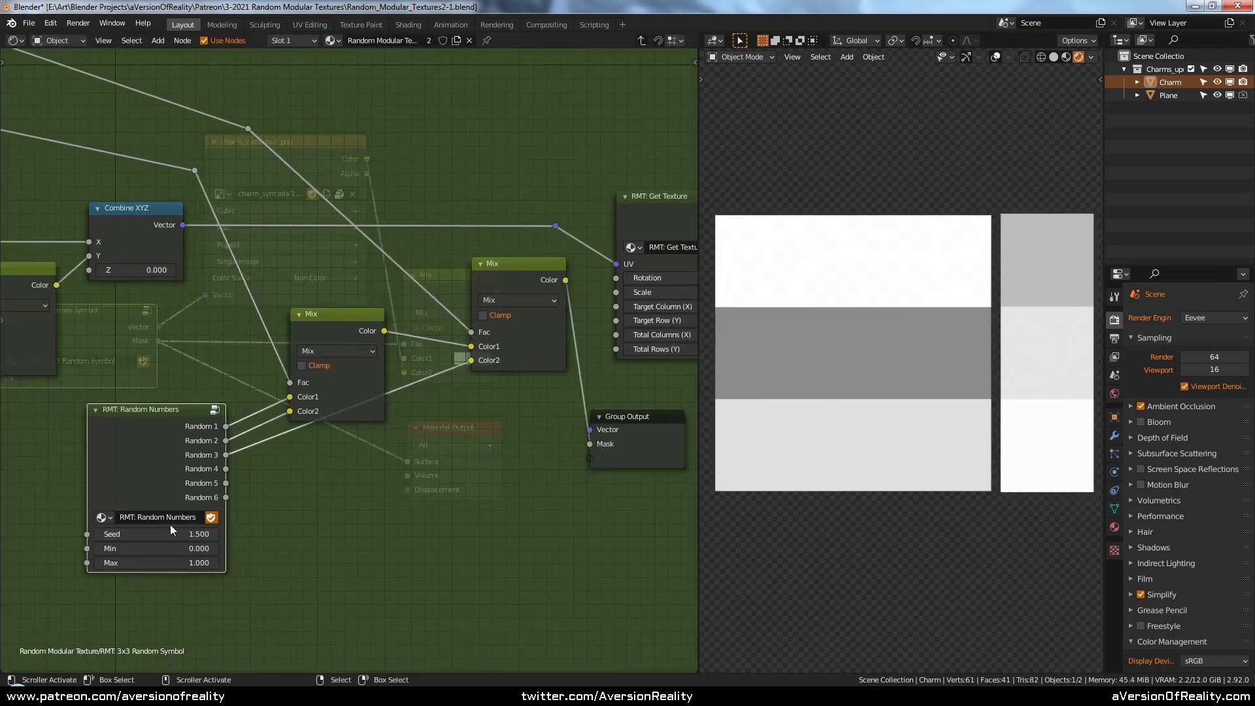
drag(157, 534, 186, 534)
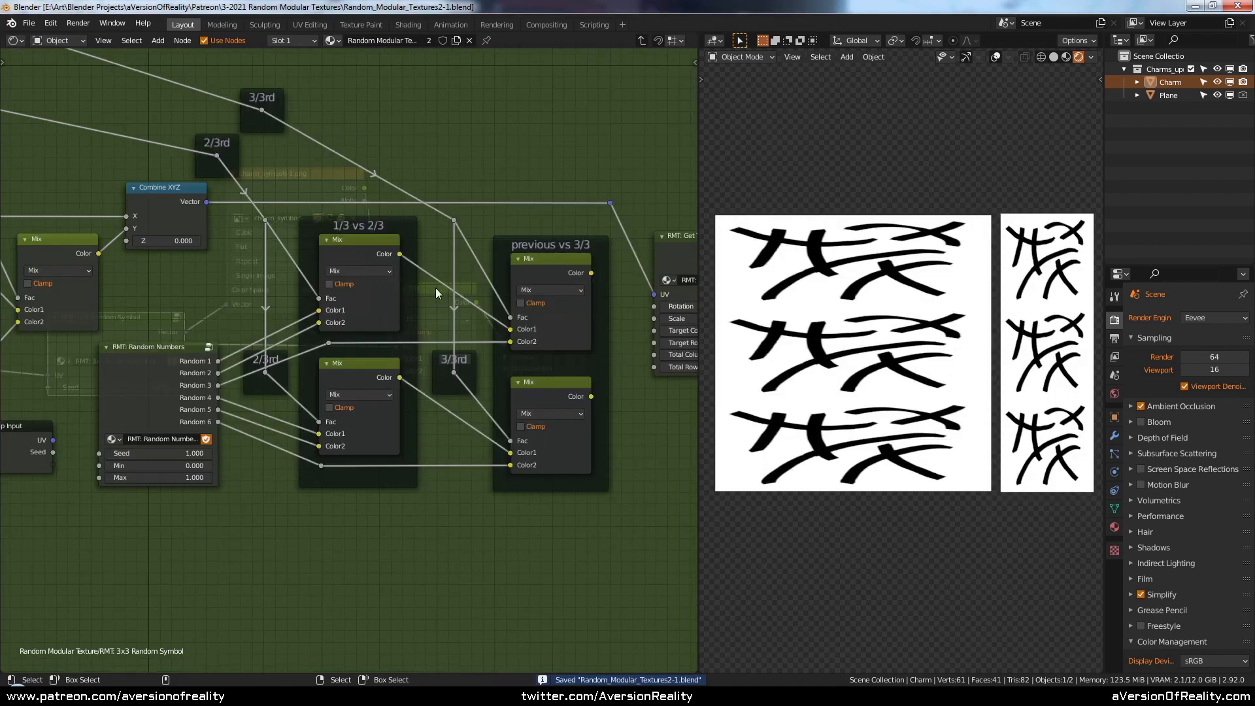
- Set the RMT: Random Numbers node's Min to 1 and Max to 3 after reviewing the framed Mix nodes
scroll(411, 239, up, 1)
middle_drag(410, 239, 421, 269)
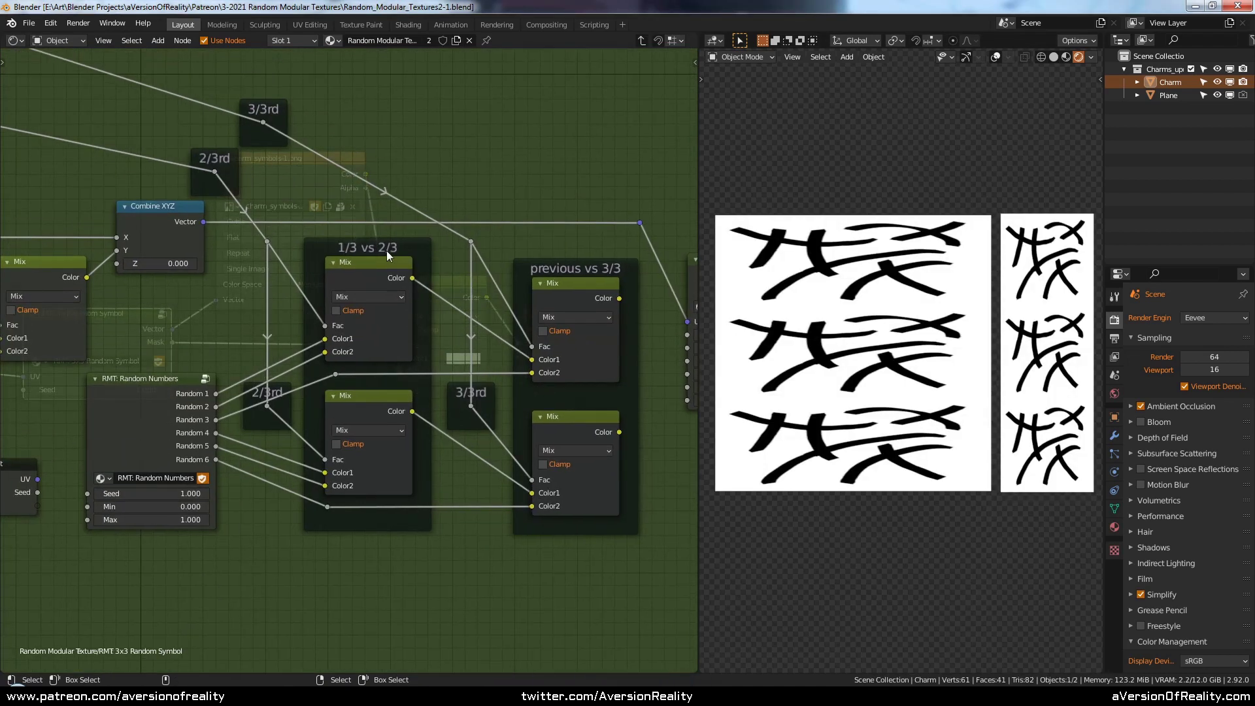
scroll(386, 250, up, 1)
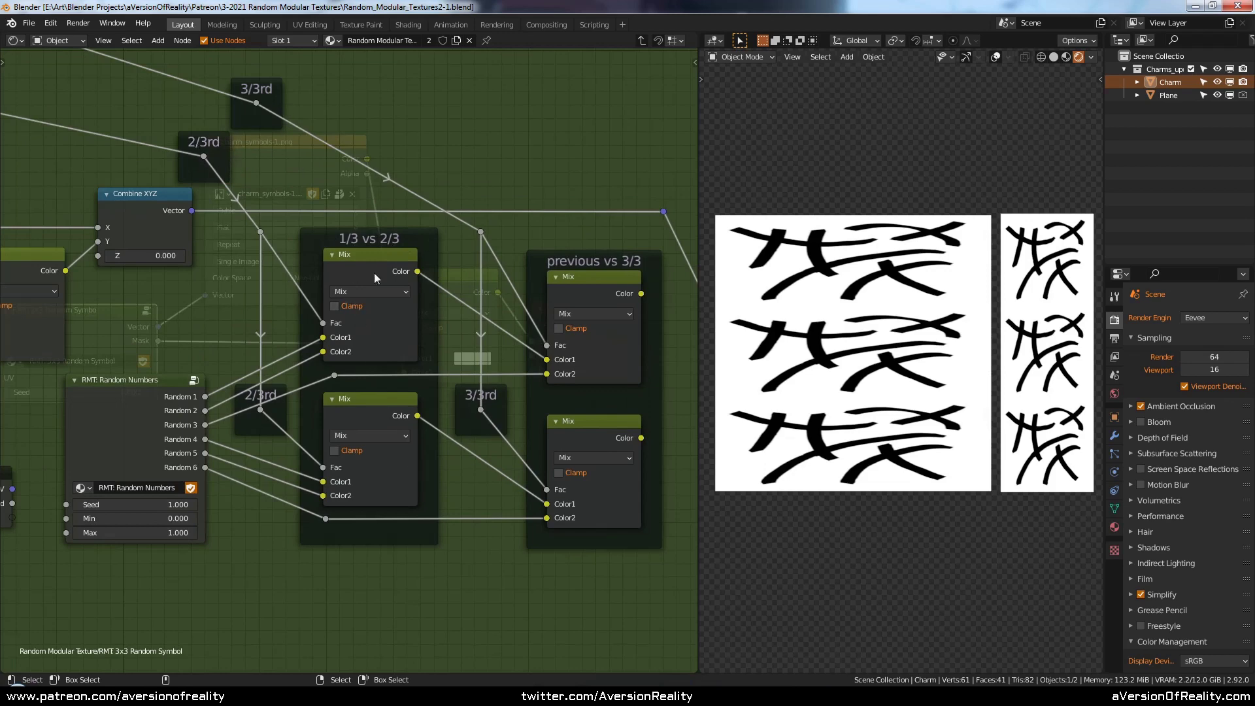
scroll(303, 208, down, 3)
scroll(216, 236, up, 3)
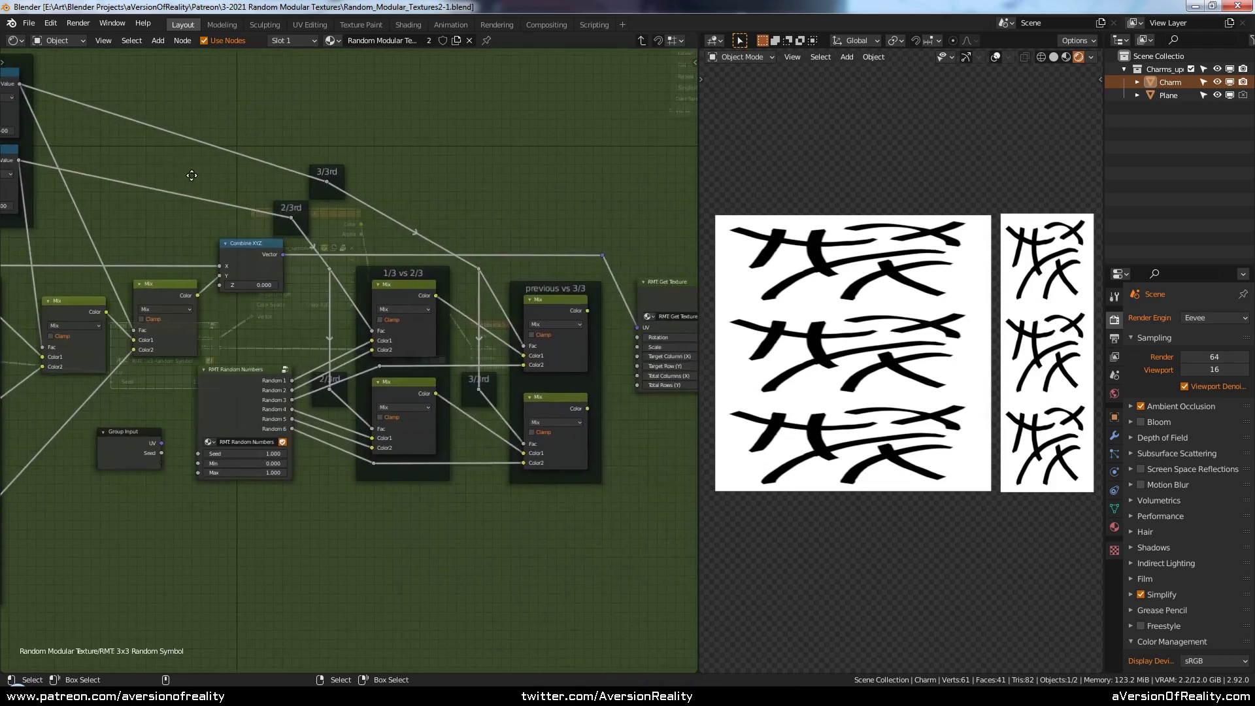
click(200, 526)
text(1)
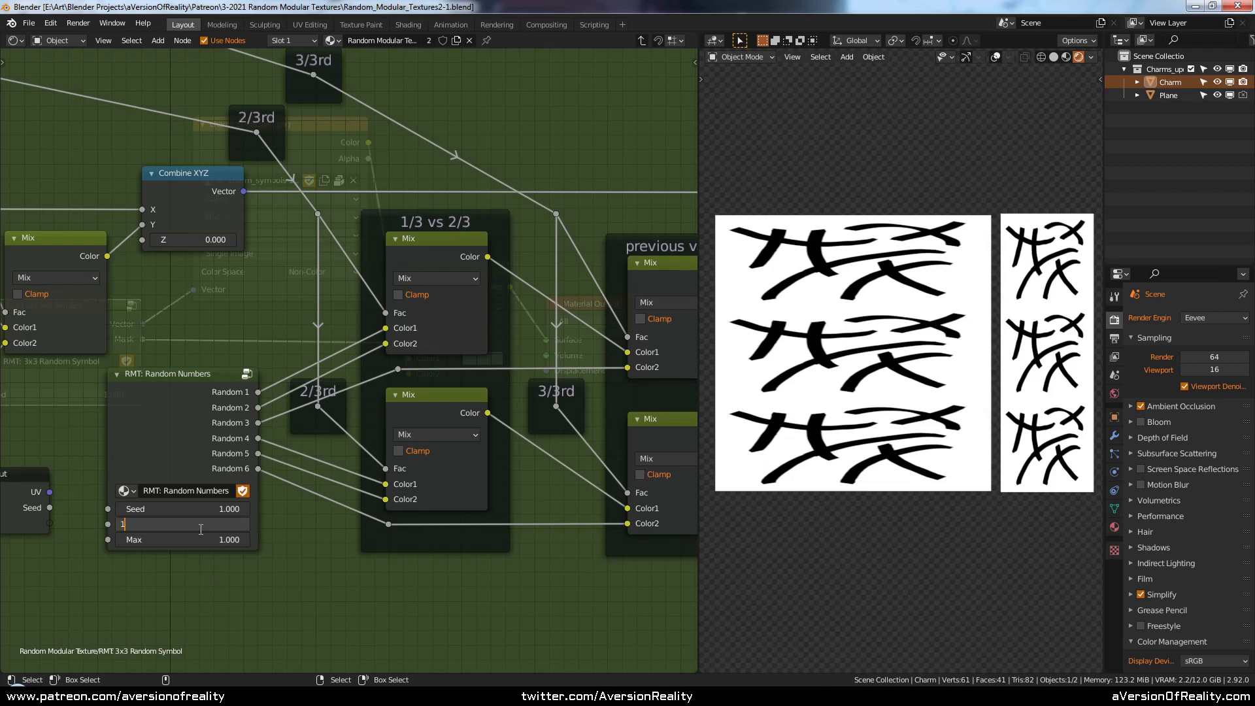
key(Tab)
text(3)
key(Return)
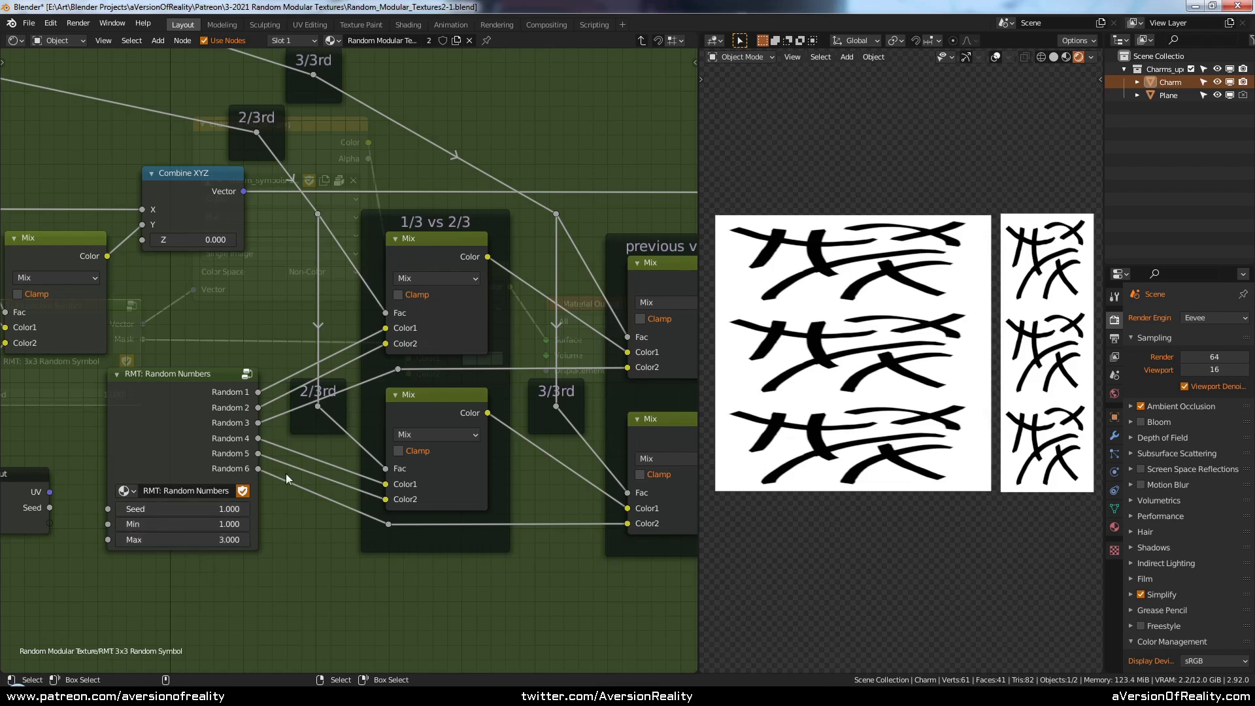
- Connect the upper "previous vs 3/3" Mix to RMT: Get Texture's Target Column (X) and the lower one to Target Row (Y)
middle_drag(285, 473, 0, 454)
drag(375, 260, 460, 334)
drag(378, 417, 459, 350)
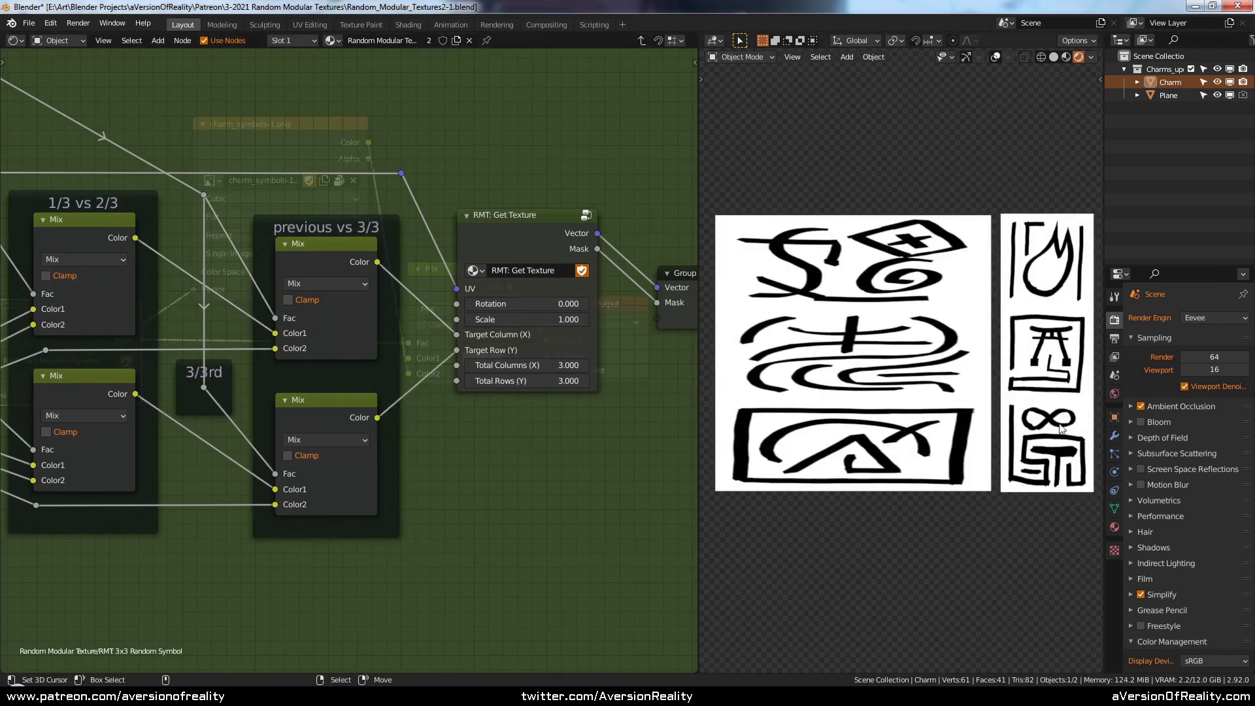
- Raise the RMT: Random Numbers node's Seed in 0.1 increments to test the random symbol picks
middle_drag(312, 395, 463, 355)
scroll(390, 425, up, 1)
click(374, 425)
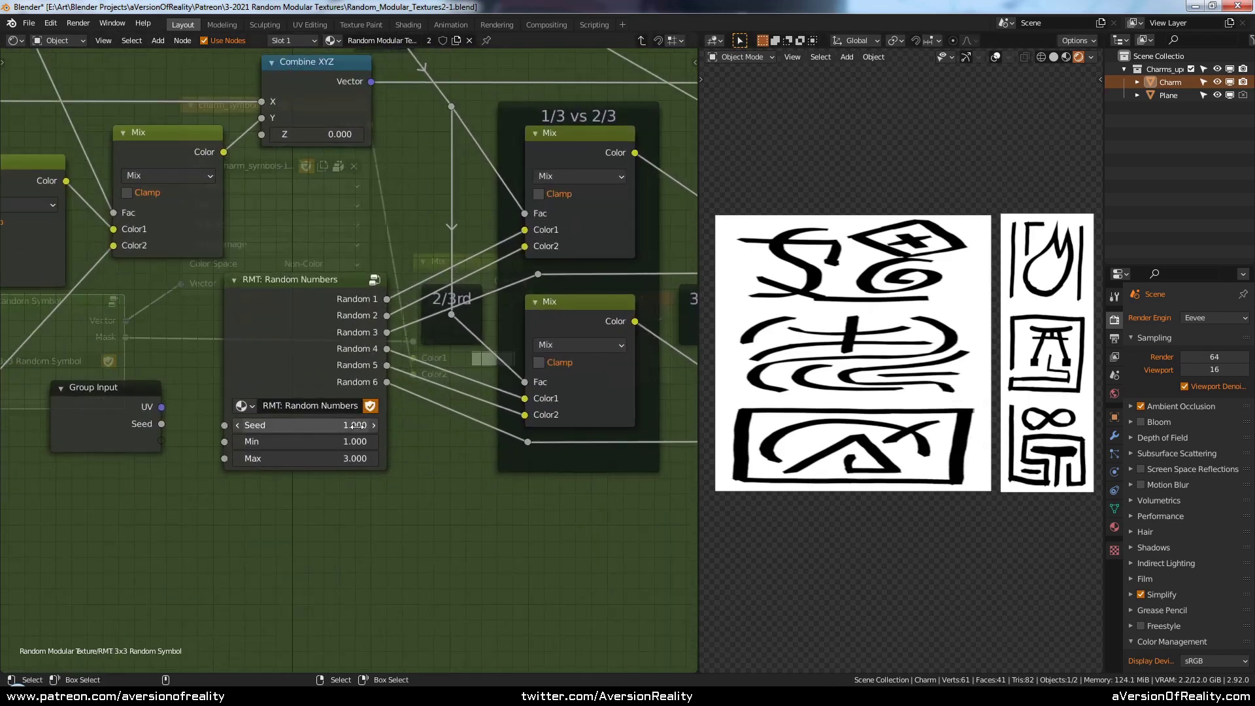
click(374, 425)
click(373, 425)
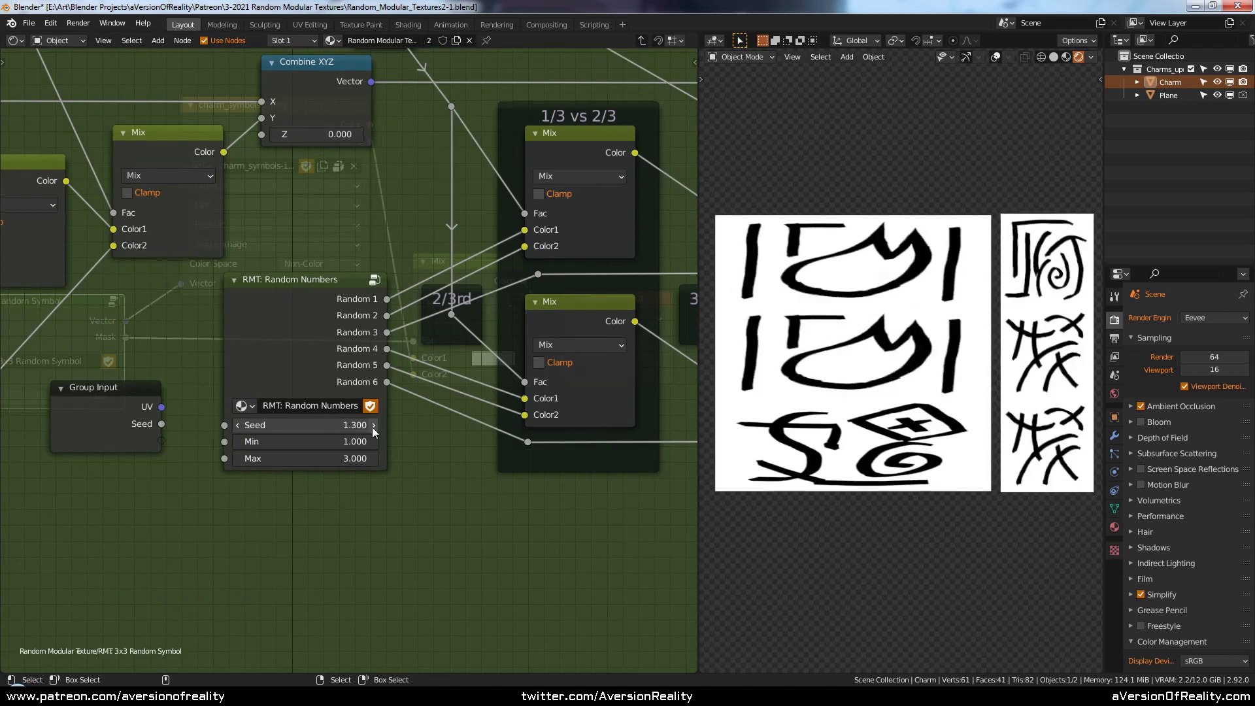
click(374, 425)
click(374, 425)
click(374, 425)
click(374, 425)
click(374, 425)
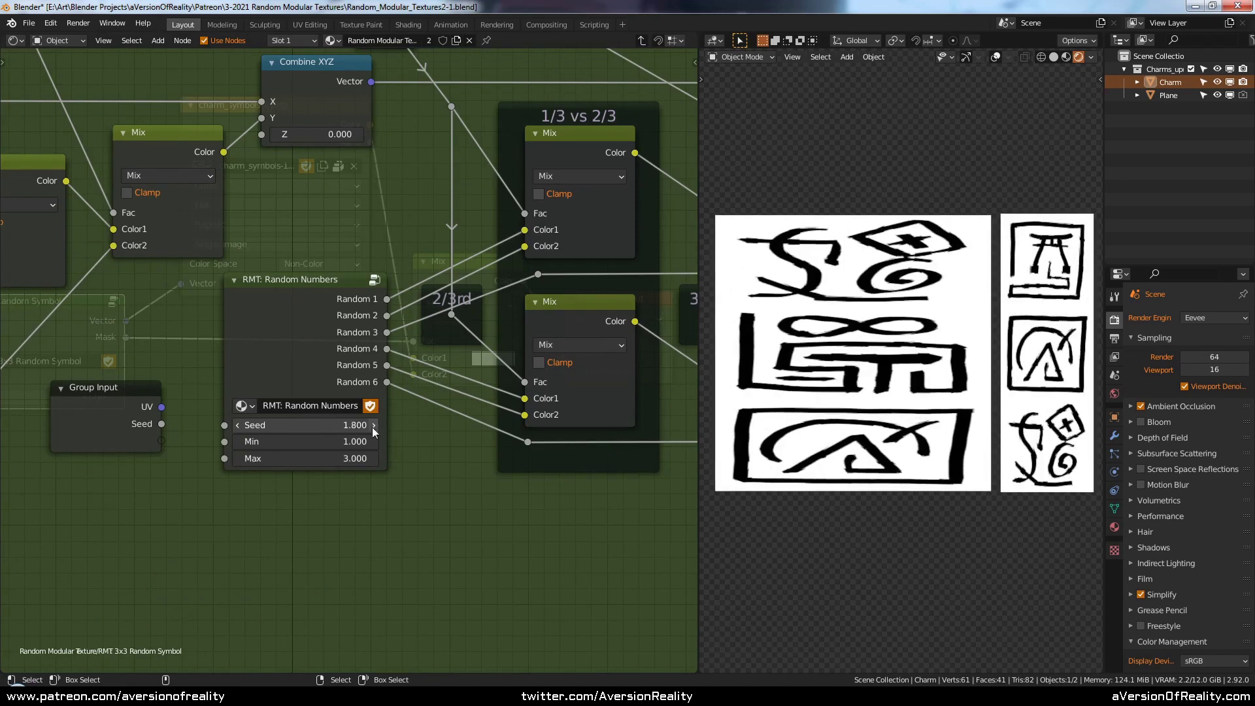
click(374, 425)
click(374, 425)
click(374, 424)
click(374, 425)
click(374, 425)
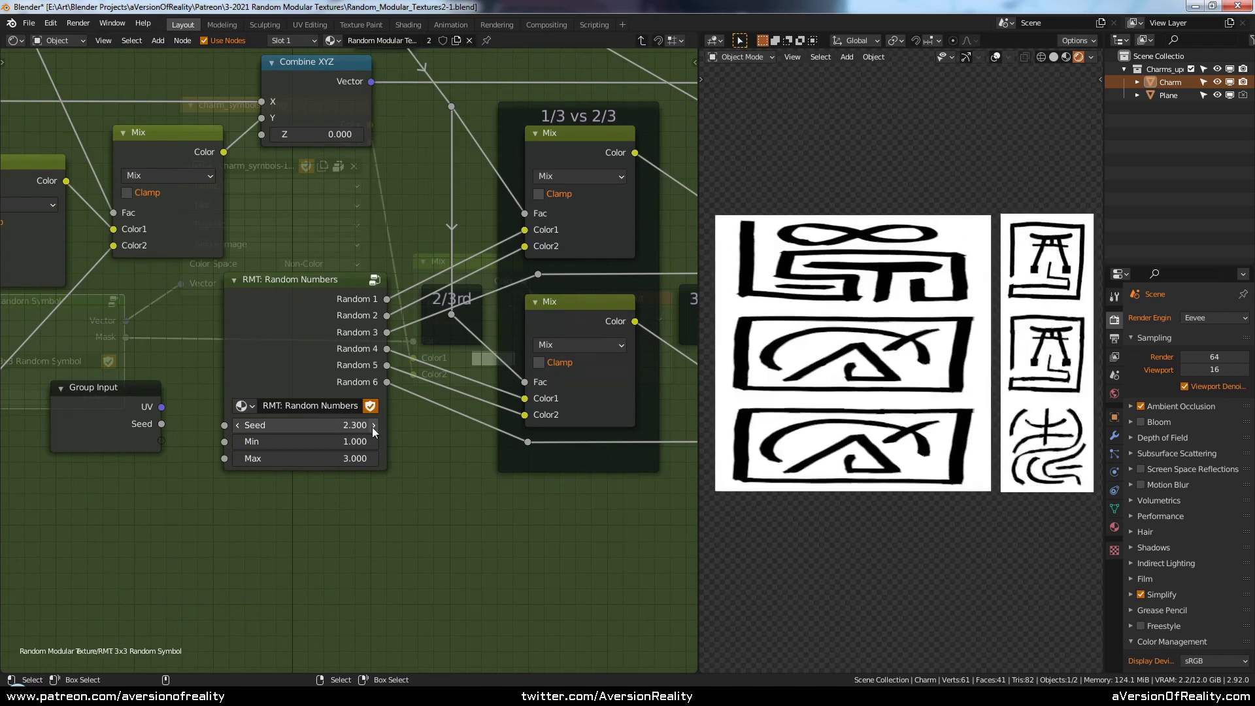
click(374, 425)
click(374, 425)
click(374, 425)
click(374, 425)
click(374, 425)
click(374, 425)
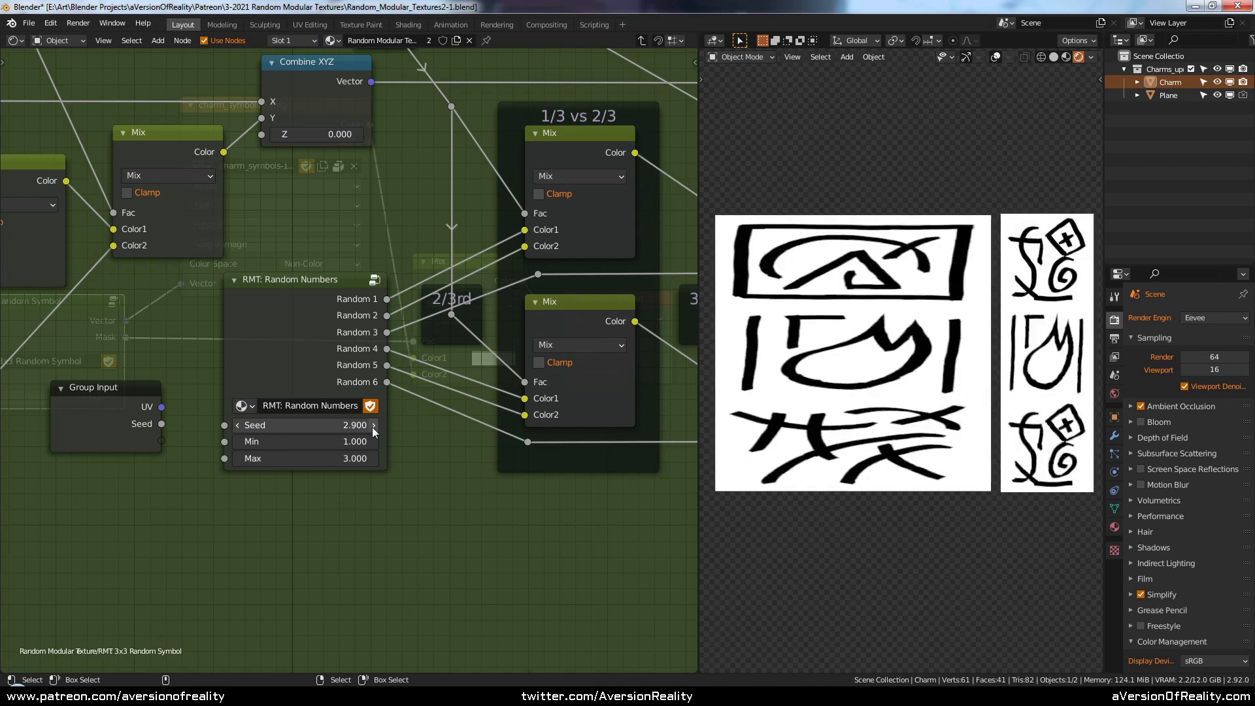
click(374, 425)
- Connect Group Input's Seed to the RMT: Random Numbers node's Seed, and open that node group for editing
drag(161, 423, 225, 426)
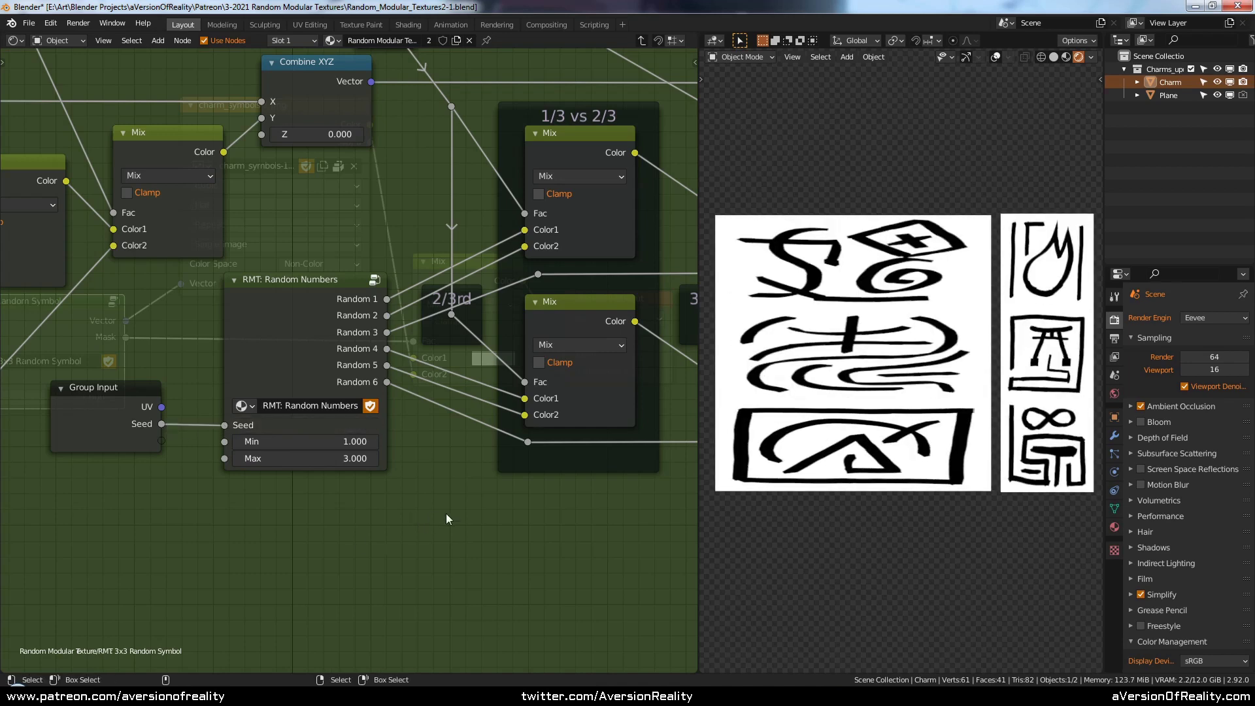
click(290, 337)
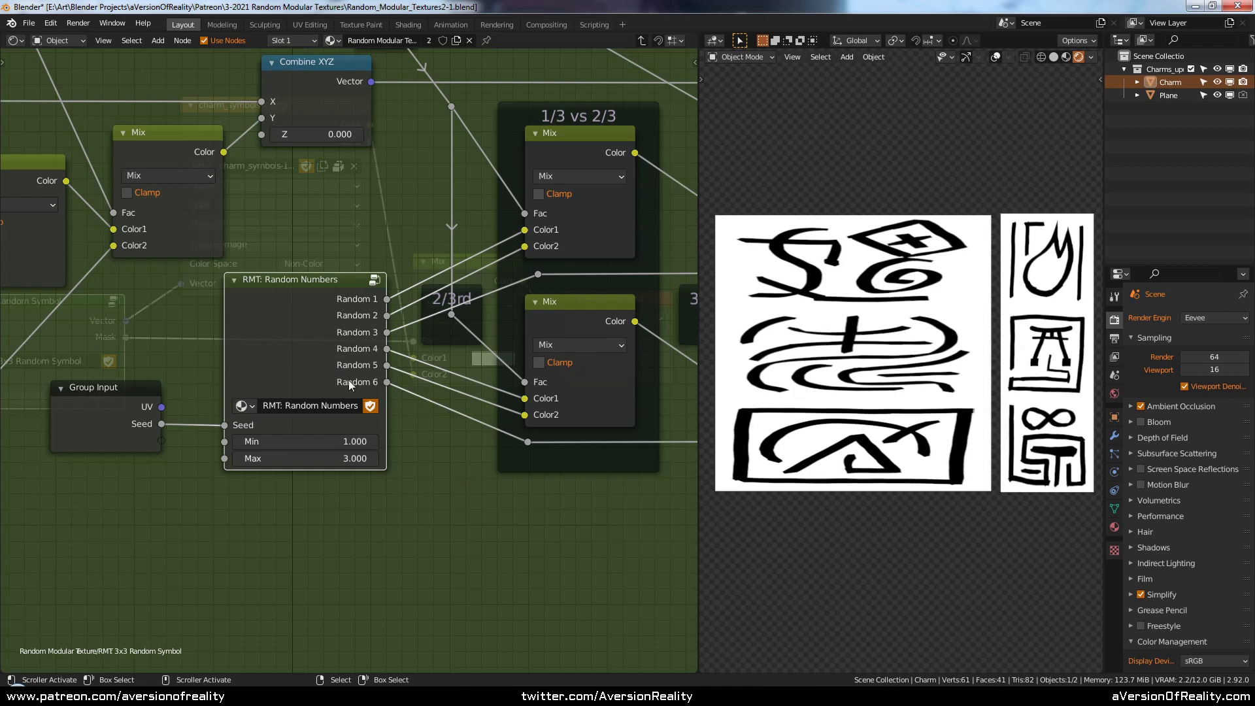
key(Tab)
- Add a Geometry node beside the Object Info node in the RMT: Random Numbers group
scroll(197, 229, down, 5)
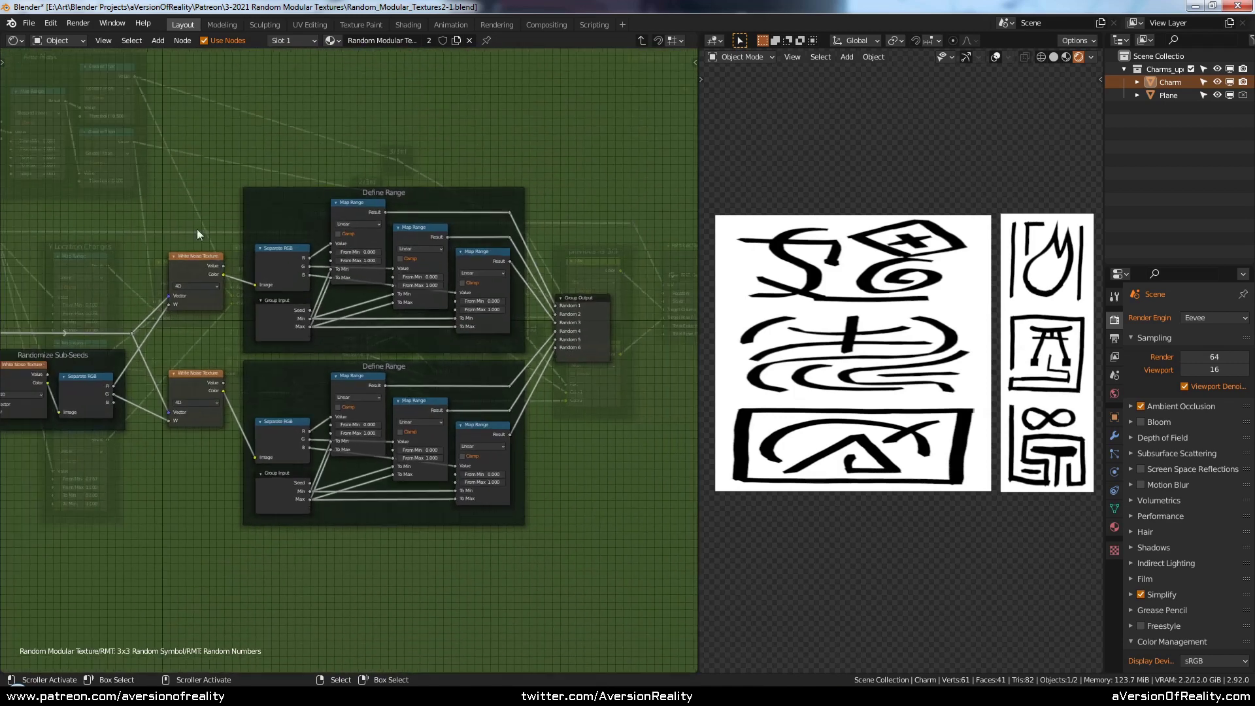
middle_drag(155, 288, 591, 303)
scroll(424, 321, up, 3)
drag(362, 309, 257, 208)
click(319, 284)
scroll(320, 284, up, 1)
scroll(319, 285, up, 1)
click(332, 276)
scroll(332, 276, up, 2)
click(445, 254)
middle_drag(445, 254, 635, 248)
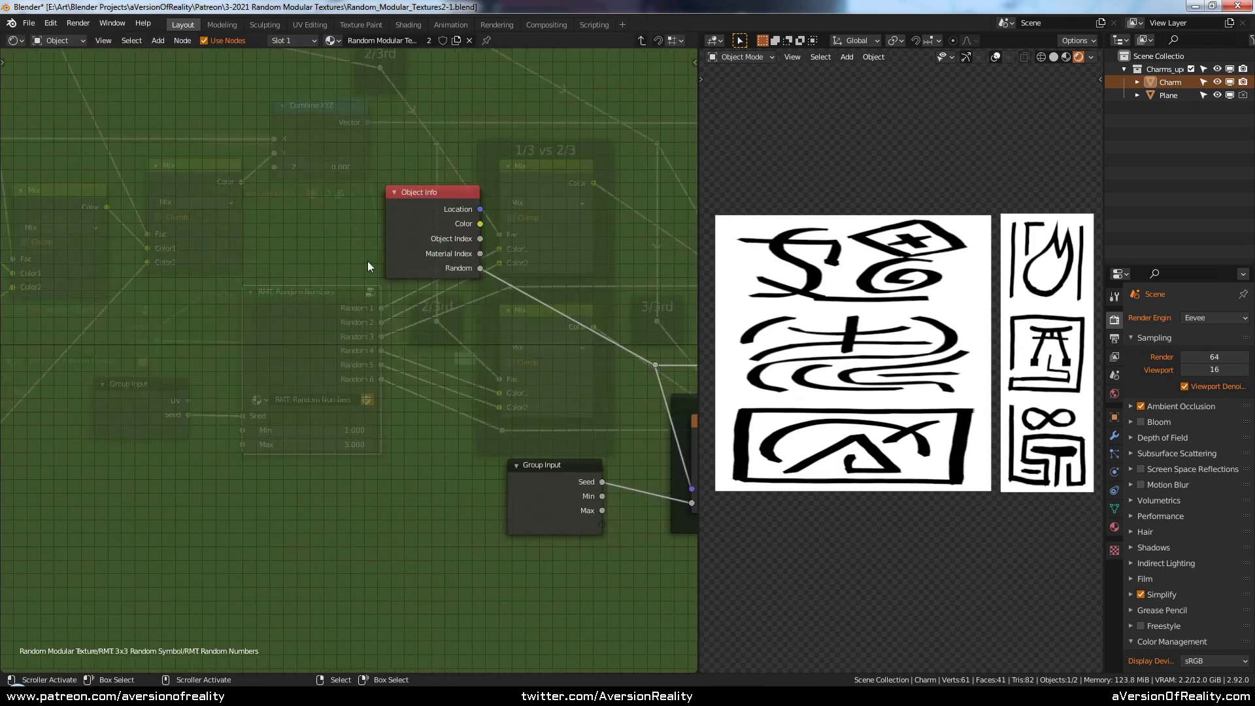
scroll(232, 246, up, 1)
key(shift+a)
mouse_move(217, 166)
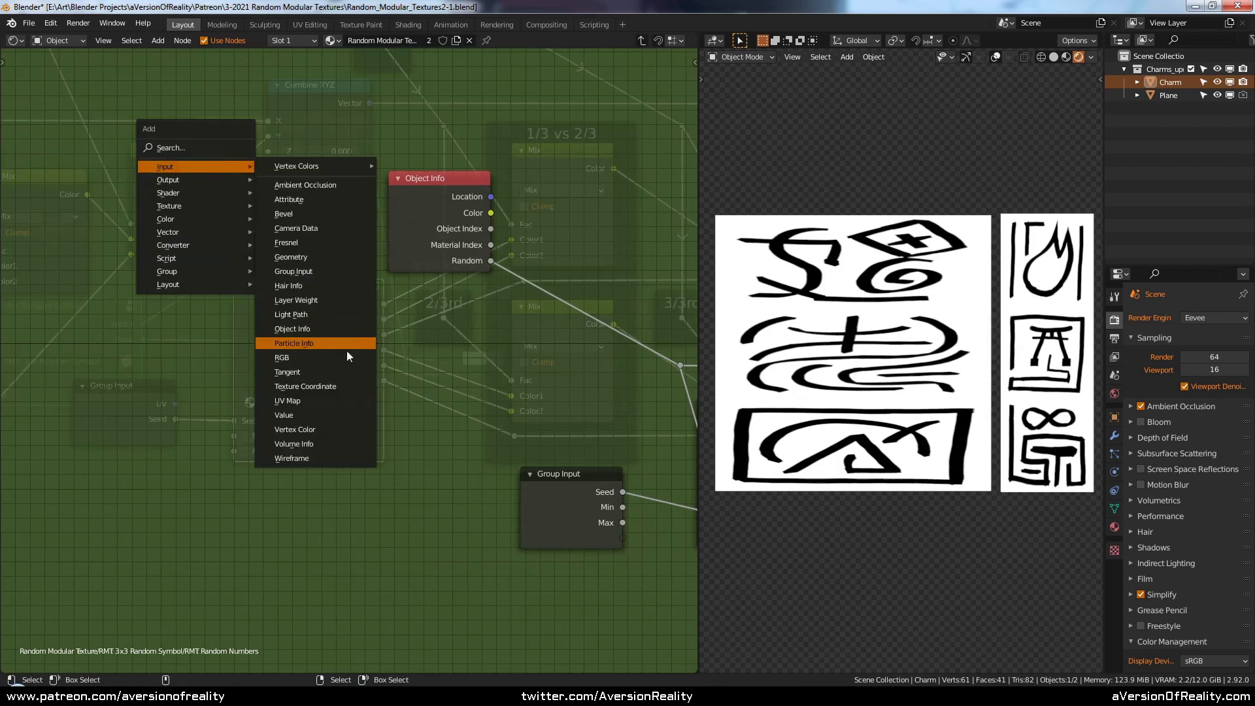
click(312, 260)
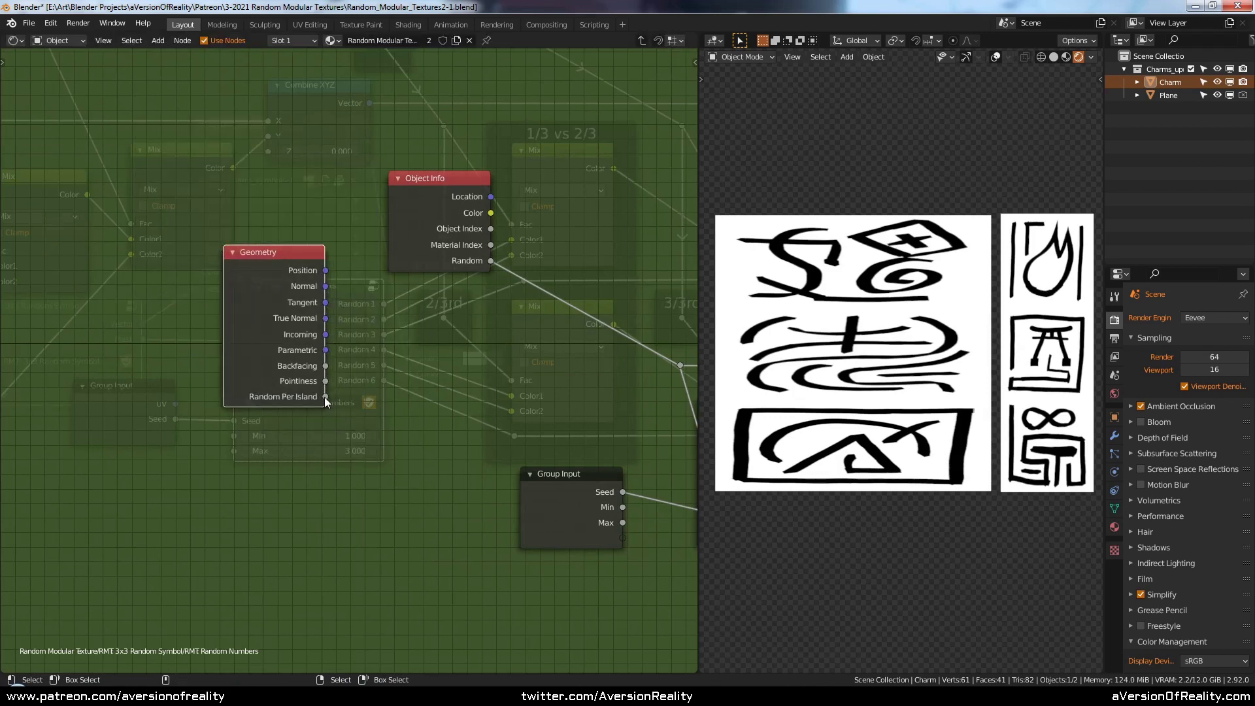
drag(276, 336, 282, 304)
click(456, 345)
middle_drag(457, 345, 276, 310)
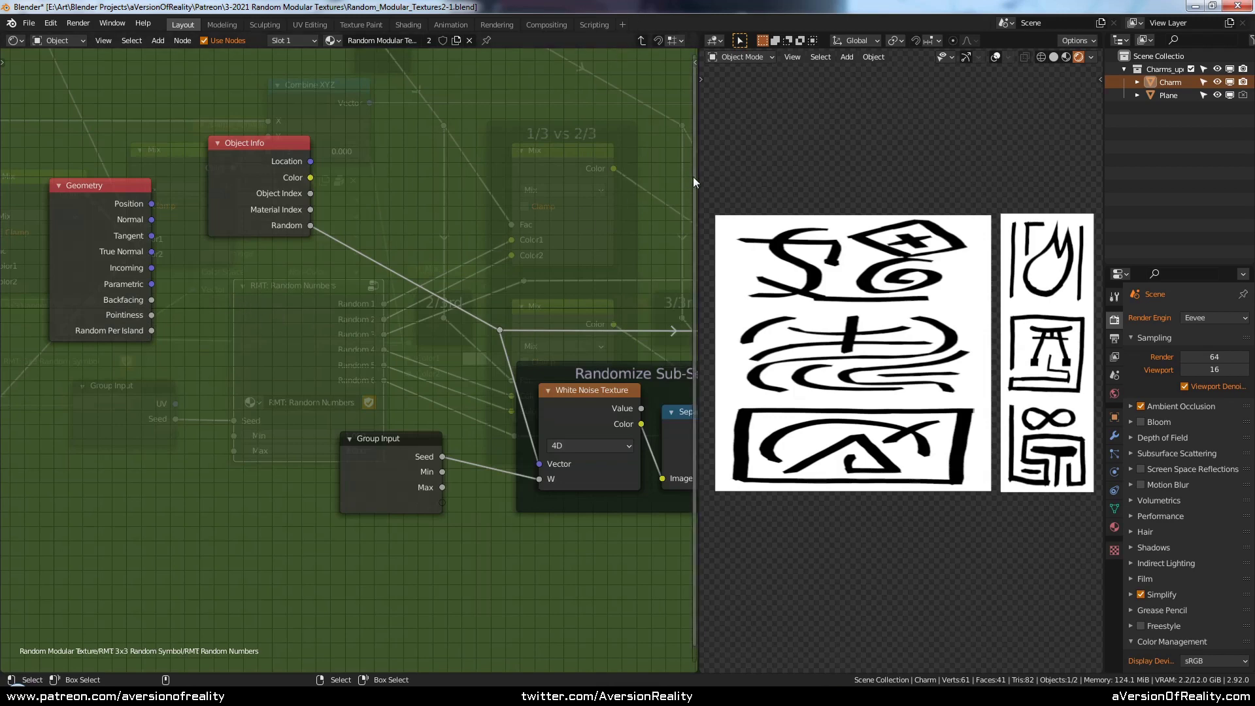
- Widen the 3D viewport with its overlays shown, and duplicate the Charm object, moving the copy about 0.076 in X
drag(697, 177, 593, 177)
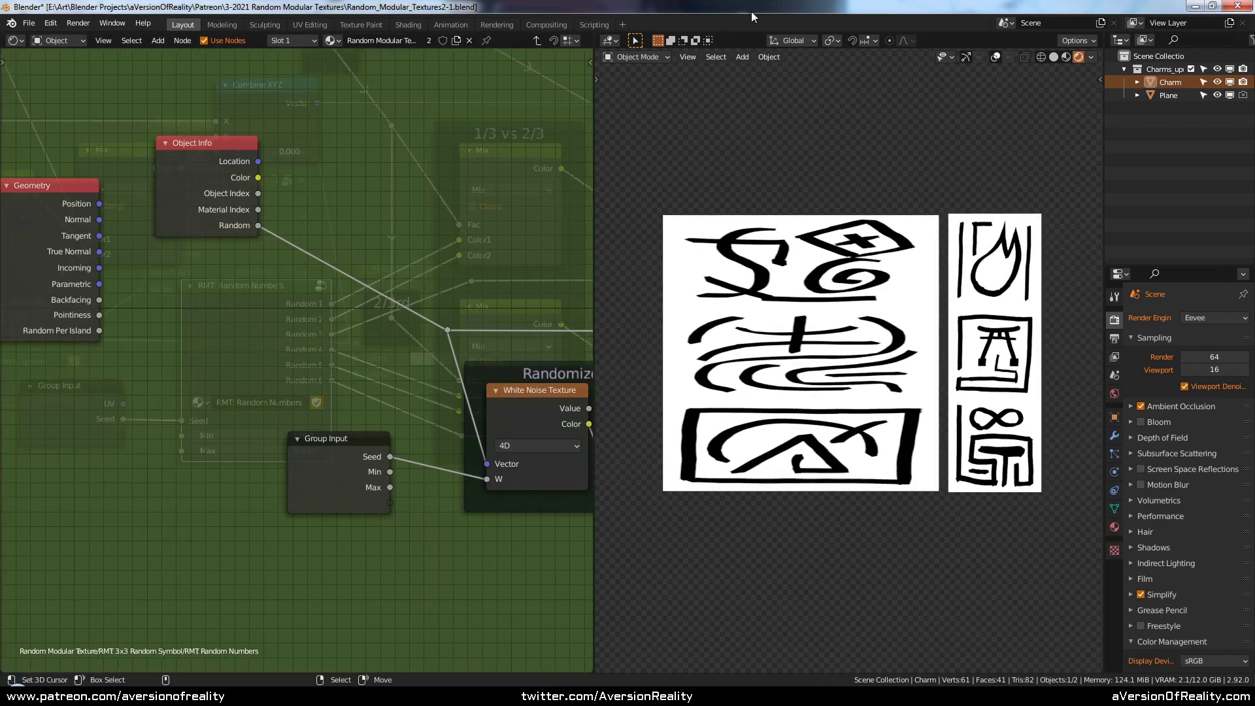
key(shift+alt+z)
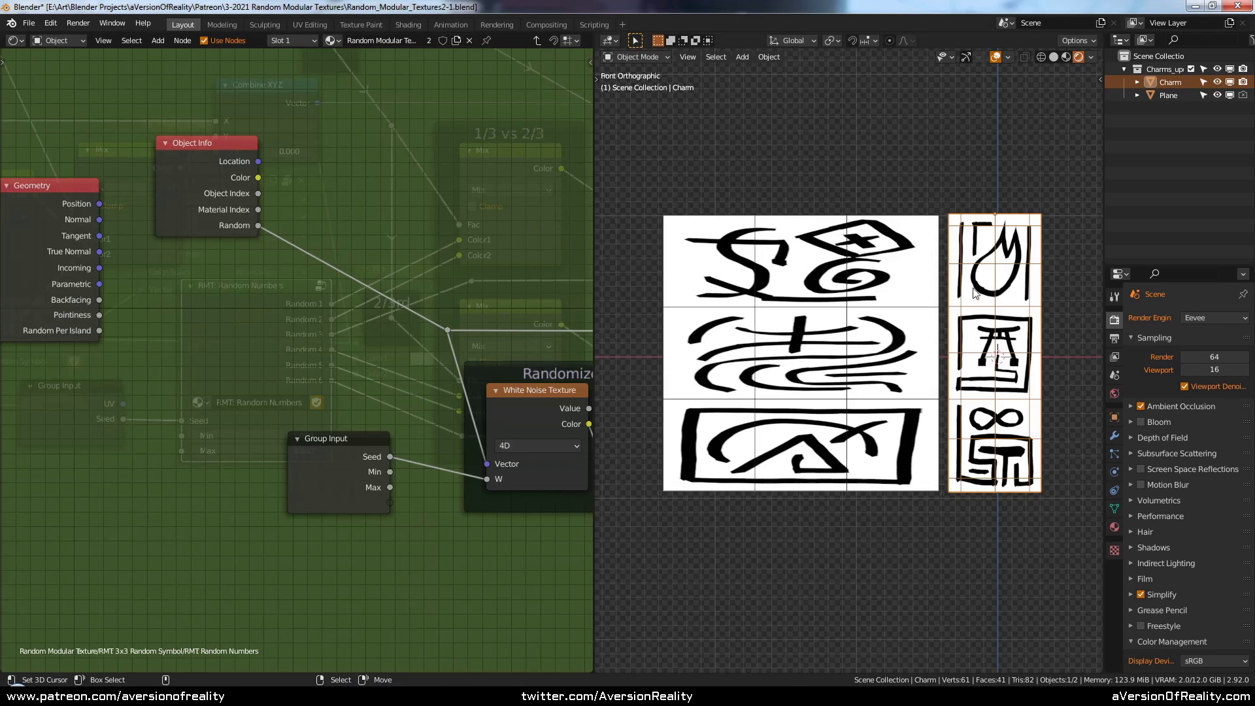
shift+middle_drag(1007, 298, 840, 287)
key(shift+d)
click(948, 290)
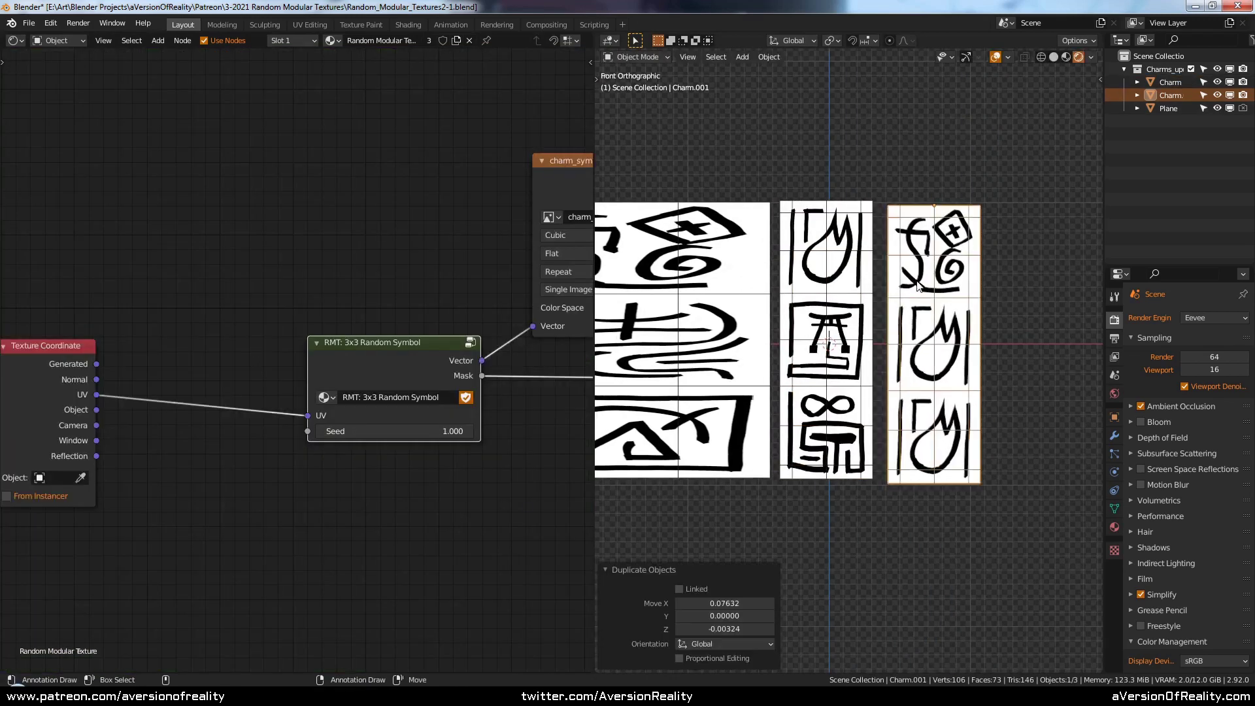
- Duplicate the copied charm's mesh twice within the same object, spacing the strips about 0.078 apart in X
shift+middle_drag(955, 312, 767, 309)
key(Tab)
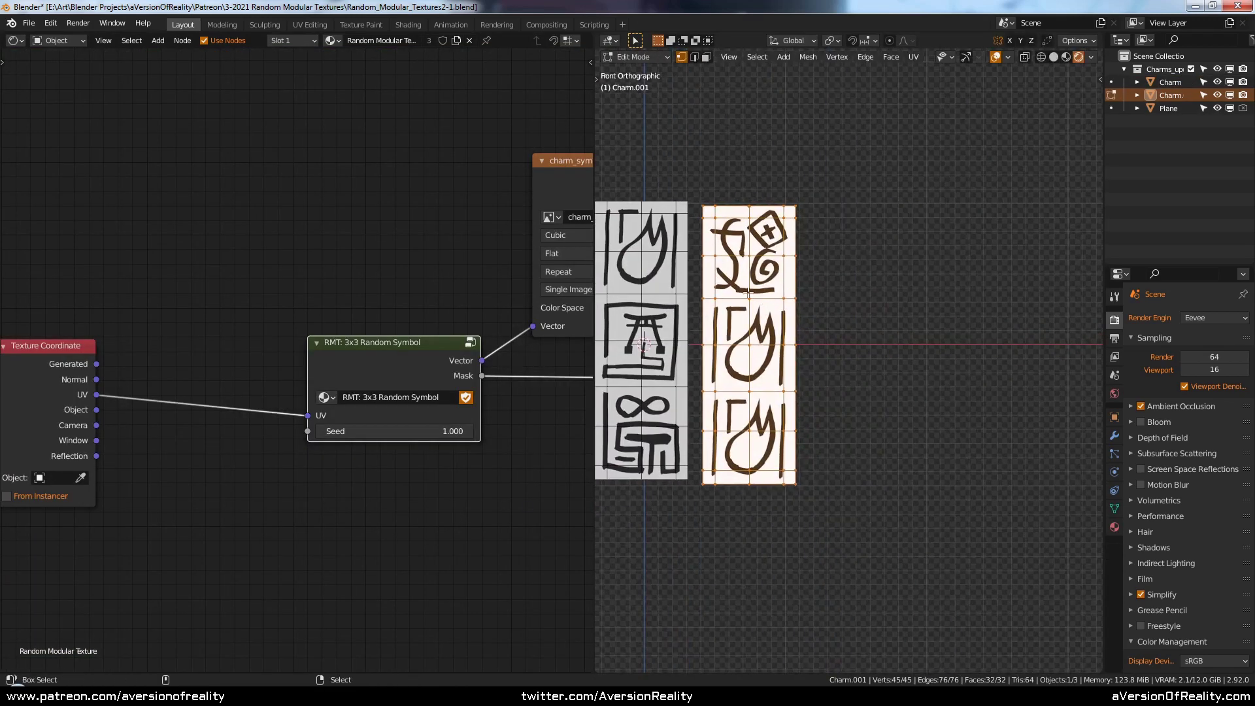
key(shift+d)
click(850, 291)
key(shift+d)
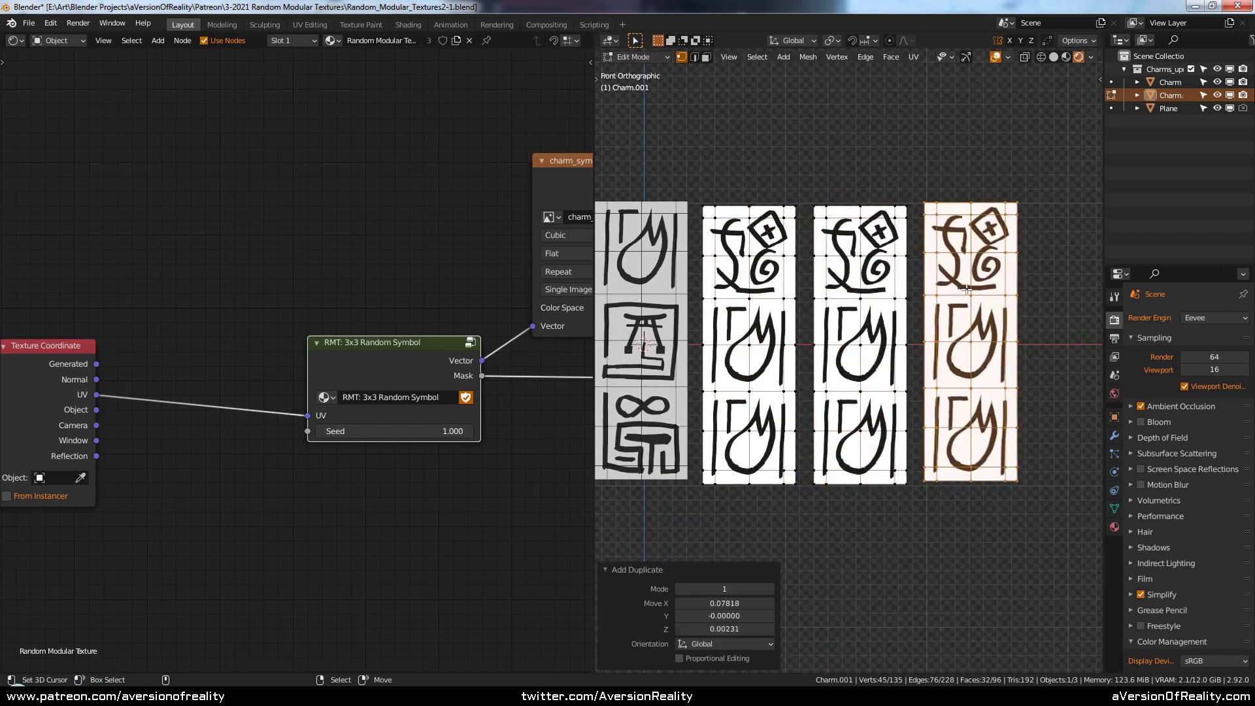
click(961, 291)
scroll(776, 342, down, 3)
key(Tab)
- Reopen the RMT: Random Numbers group nested inside RMT: 3x3 Random Symbol, at its Geometry and Object Info nodes
click(353, 354)
key(Tab)
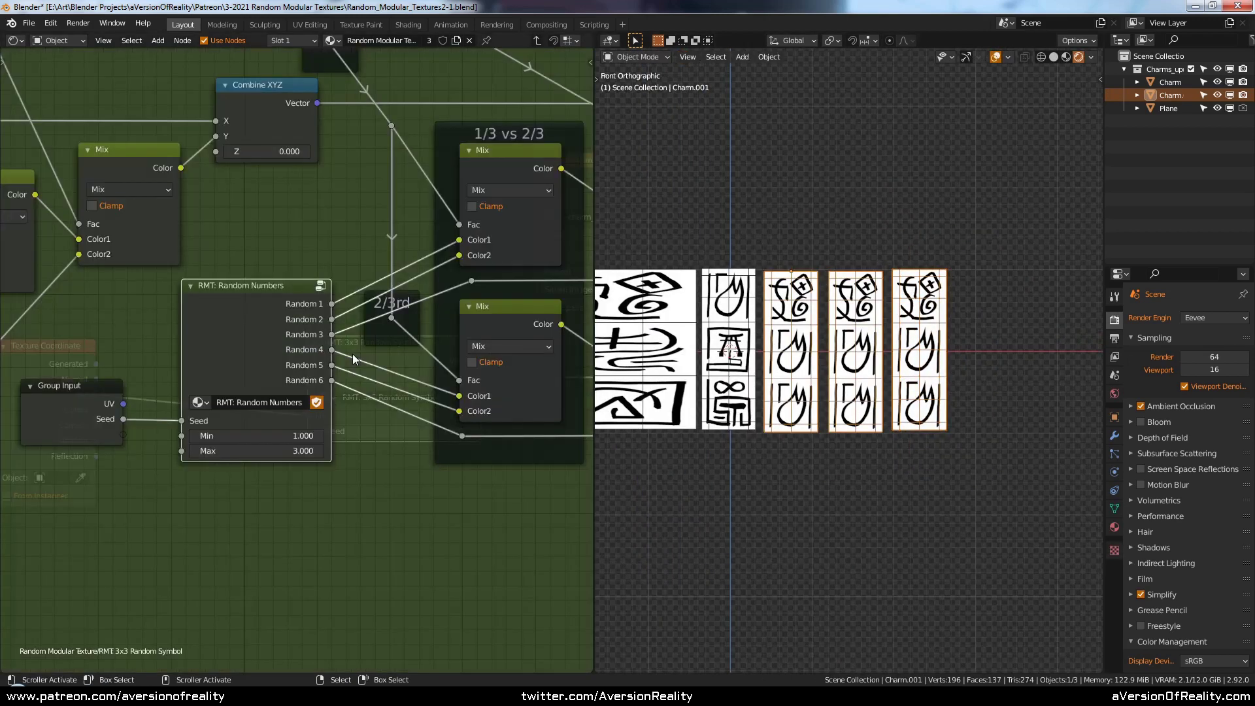
scroll(327, 252, down, 3)
middle_drag(85, 189, 460, 326)
scroll(456, 314, down, 2)
middle_drag(556, 350, 213, 304)
scroll(213, 305, up, 1)
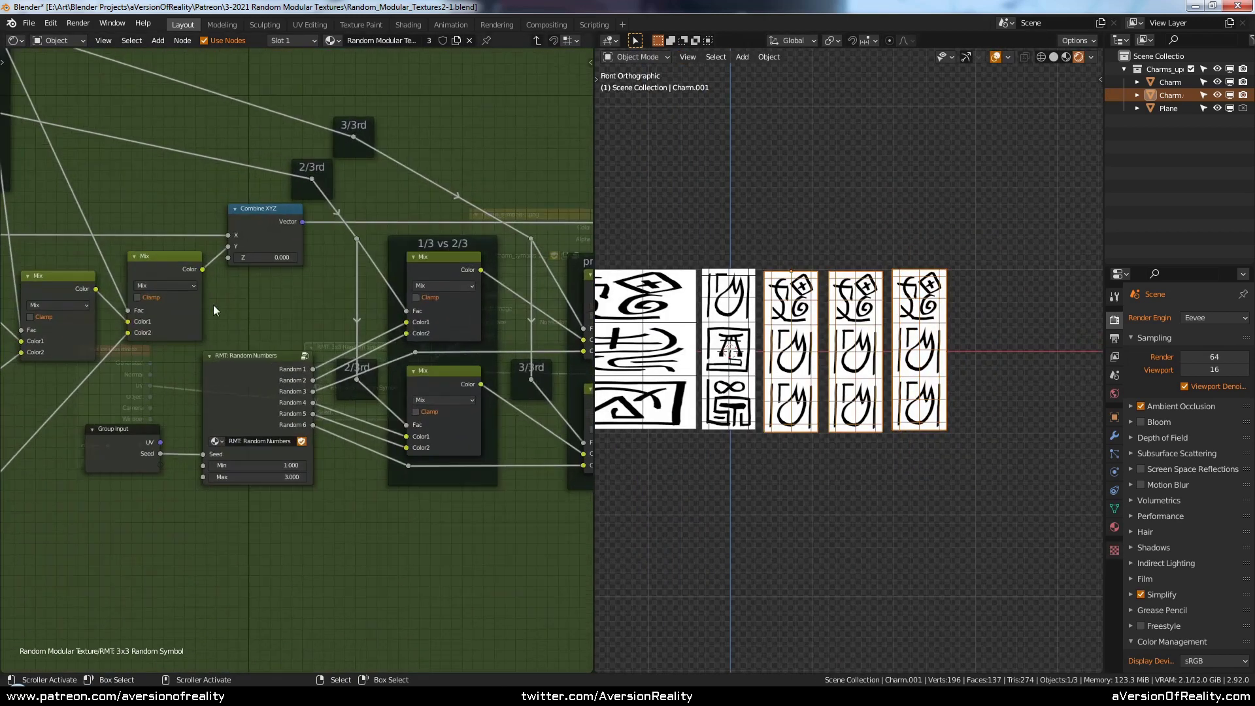
click(242, 390)
key(Tab)
middle_drag(242, 389, 179, 258)
scroll(179, 259, up, 2)
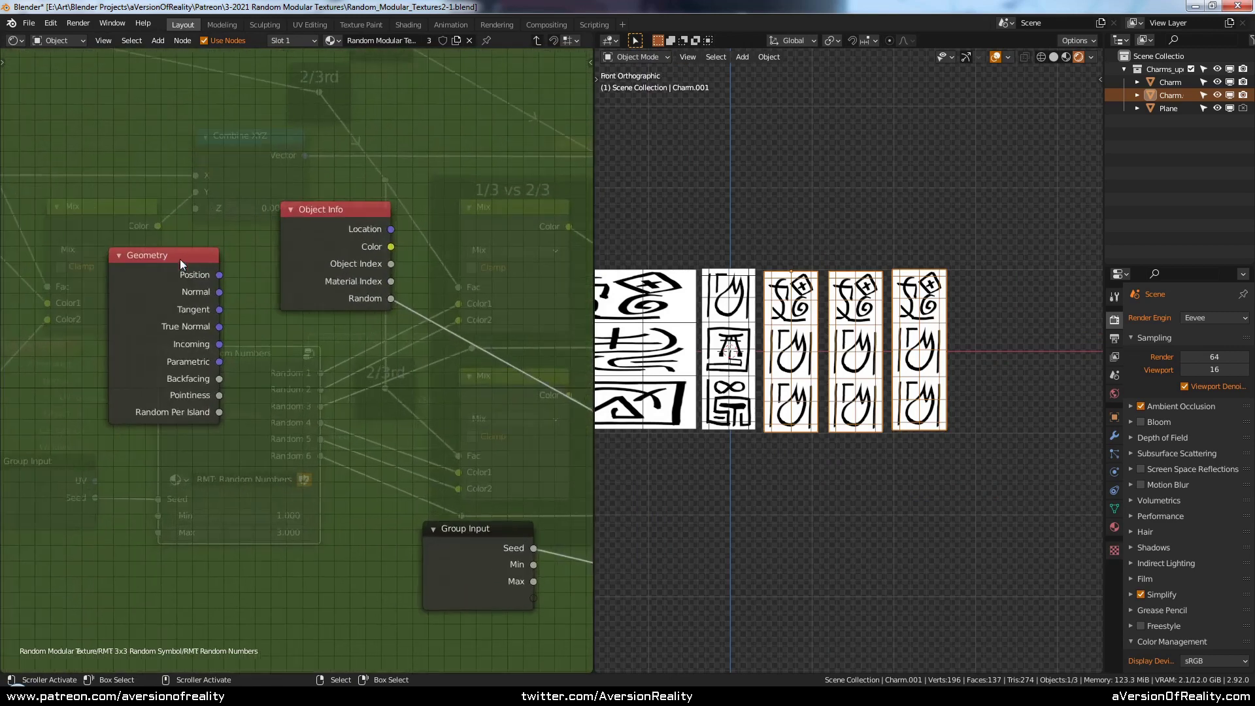
- Move the Geometry node slightly closer to the Object Info node
drag(181, 275, 186, 306)
click(208, 316)
click(261, 347)
click(217, 407)
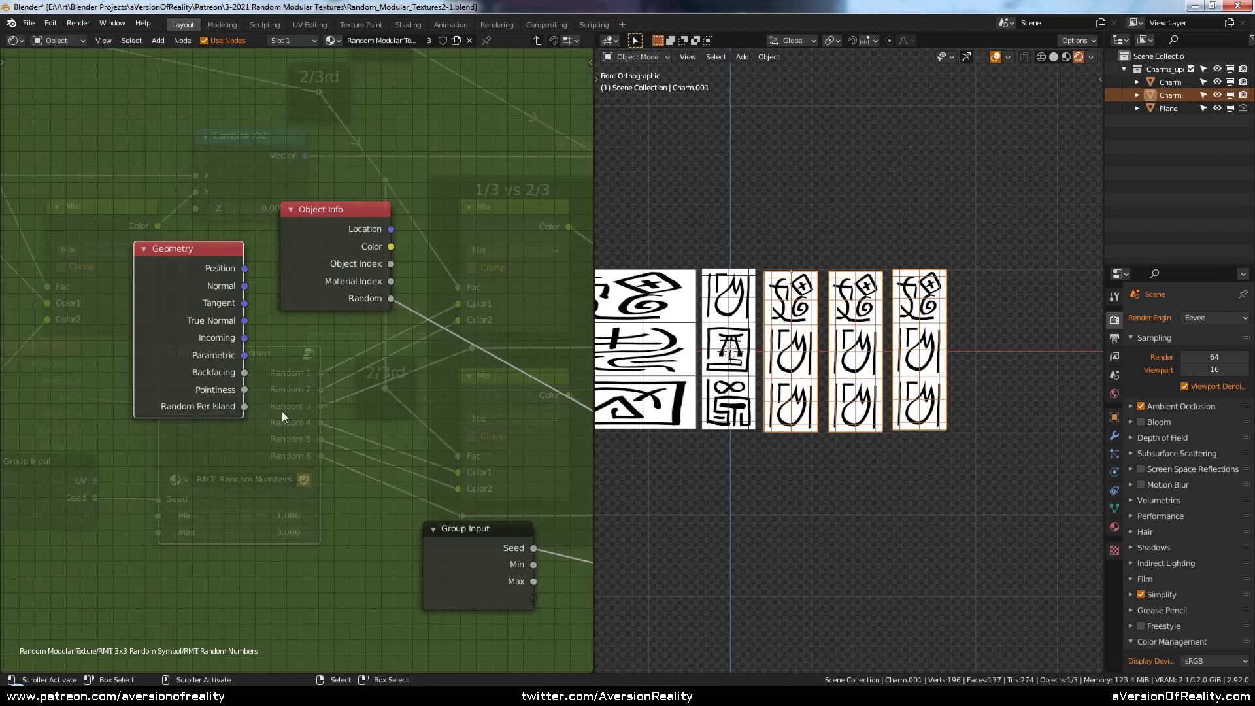
click(283, 412)
middle_drag(421, 400, 367, 394)
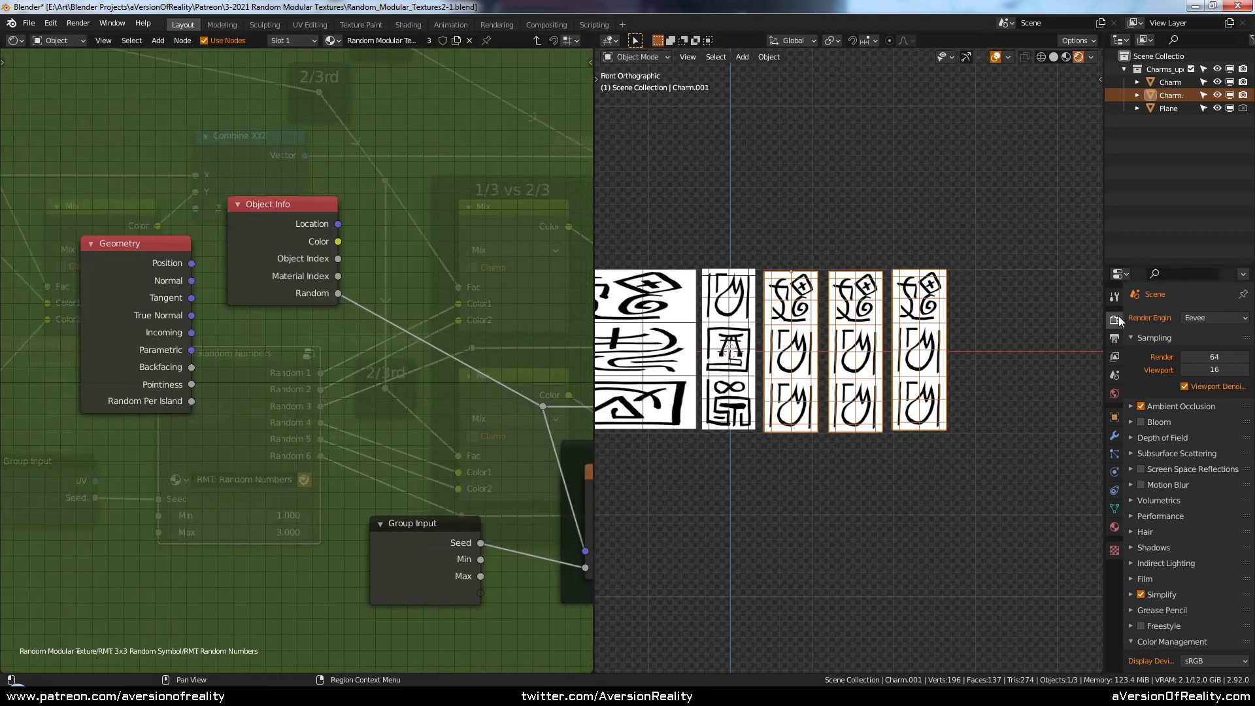
- Switch the render engine to Cycles and set its viewport samples to 4
click(1201, 317)
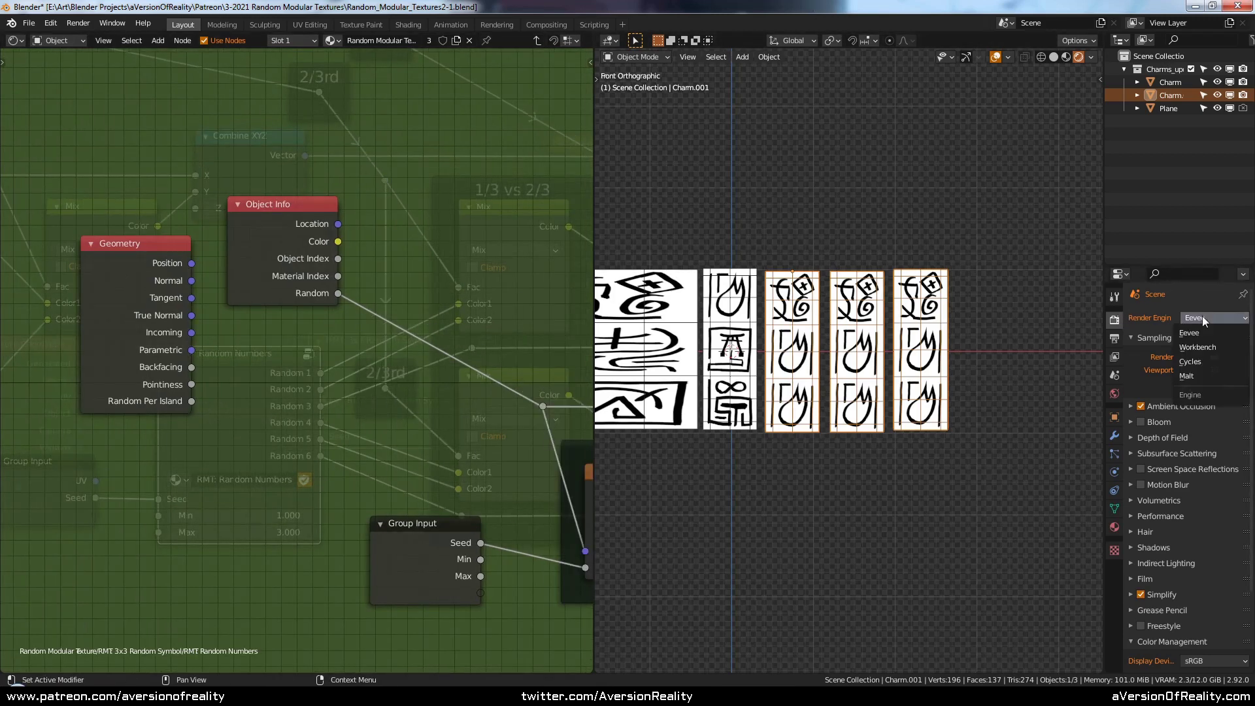
click(1208, 363)
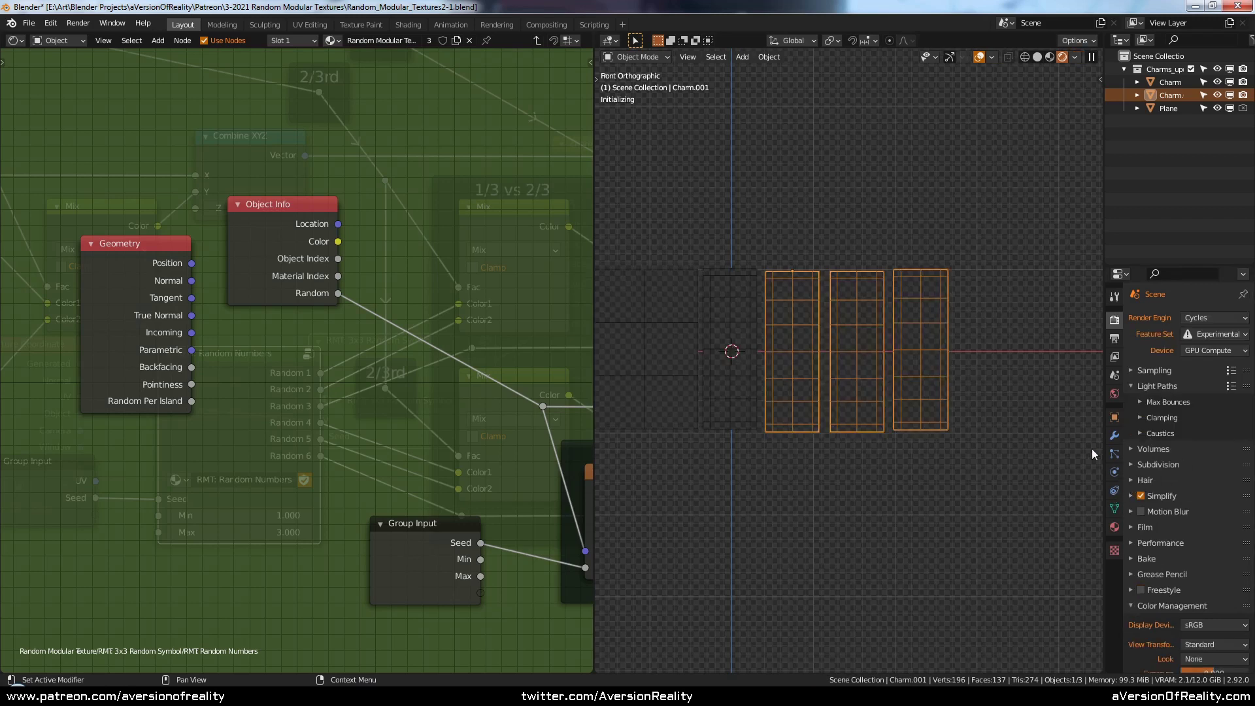
click(1136, 373)
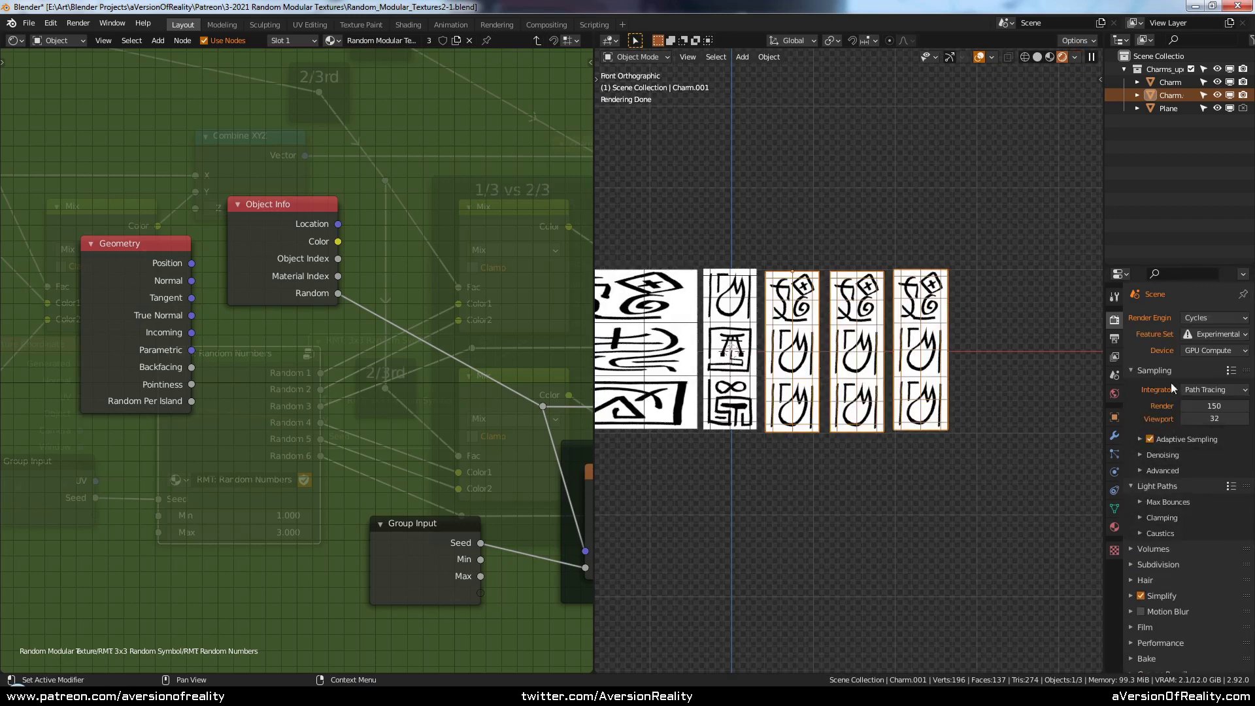
double_click(1222, 419)
text(4)
key(Return)
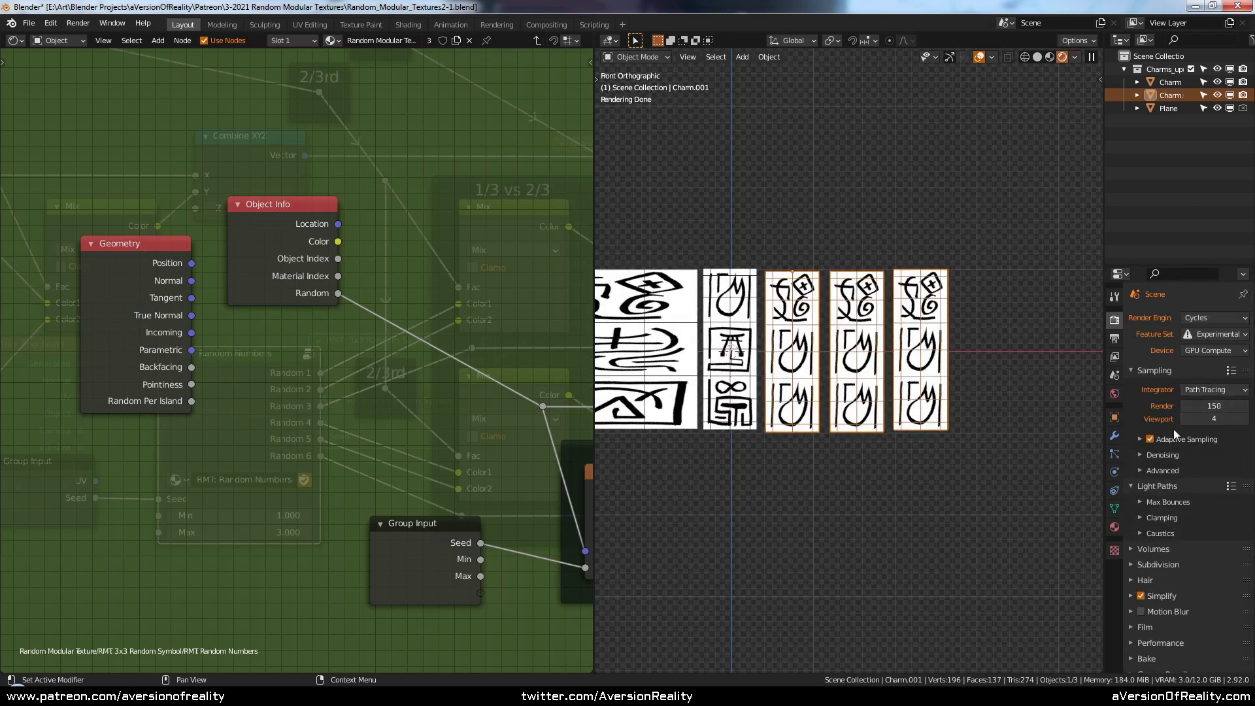
click(1132, 374)
- Connect Geometry's Random Per Island to the reroute point in place of Object Info's Random
shift+middle_drag(785, 457, 888, 470)
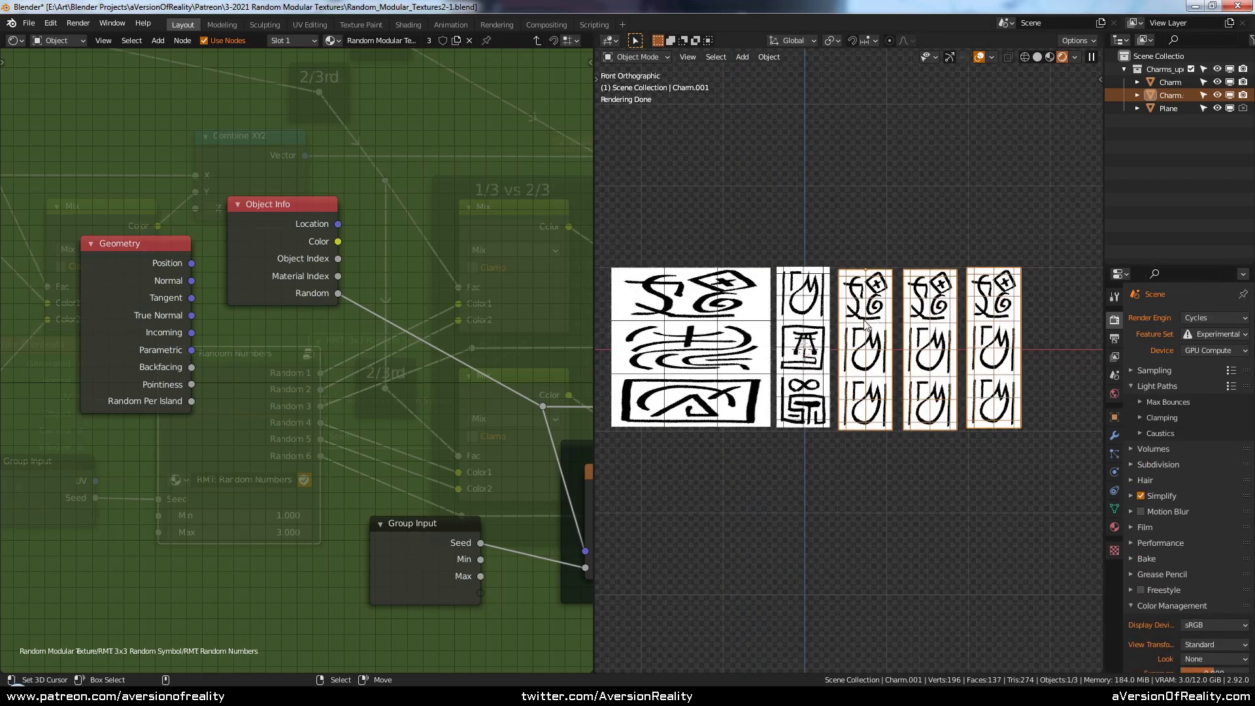
drag(191, 401, 539, 408)
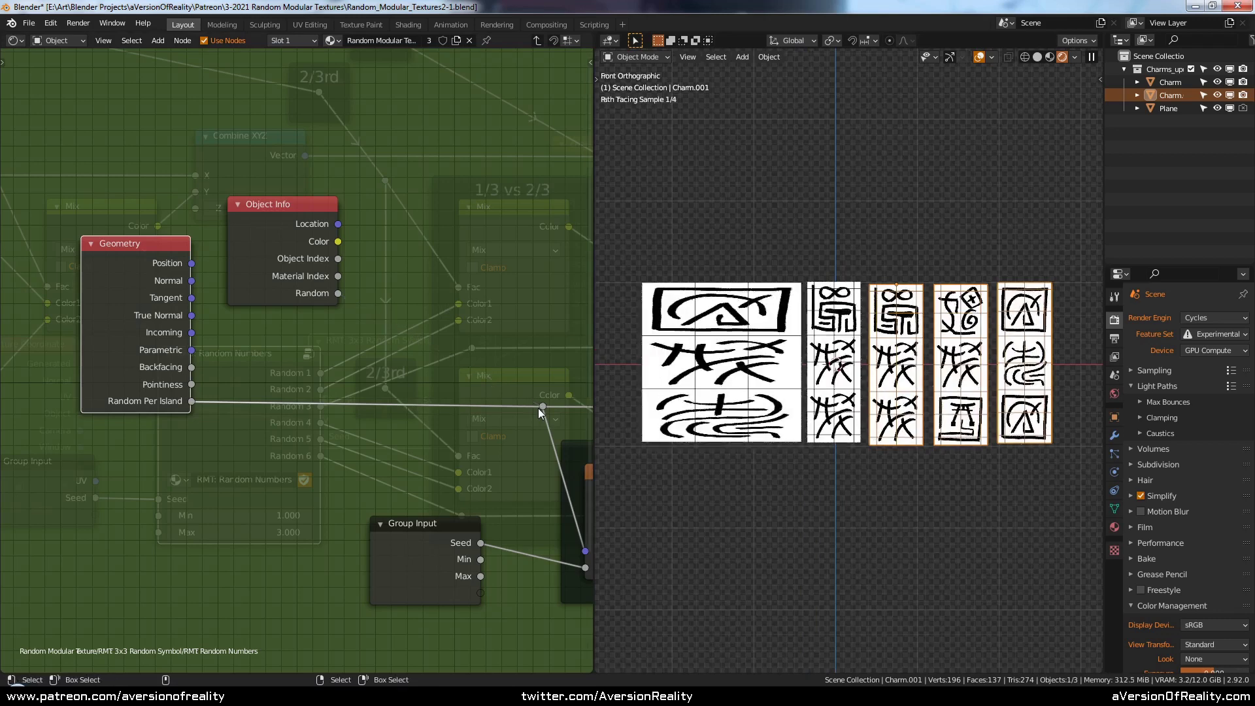
- Compare the symbols on the original charm with those on the duplicate's separate mesh islands, checking its geometry in Edit Mode
click(858, 339)
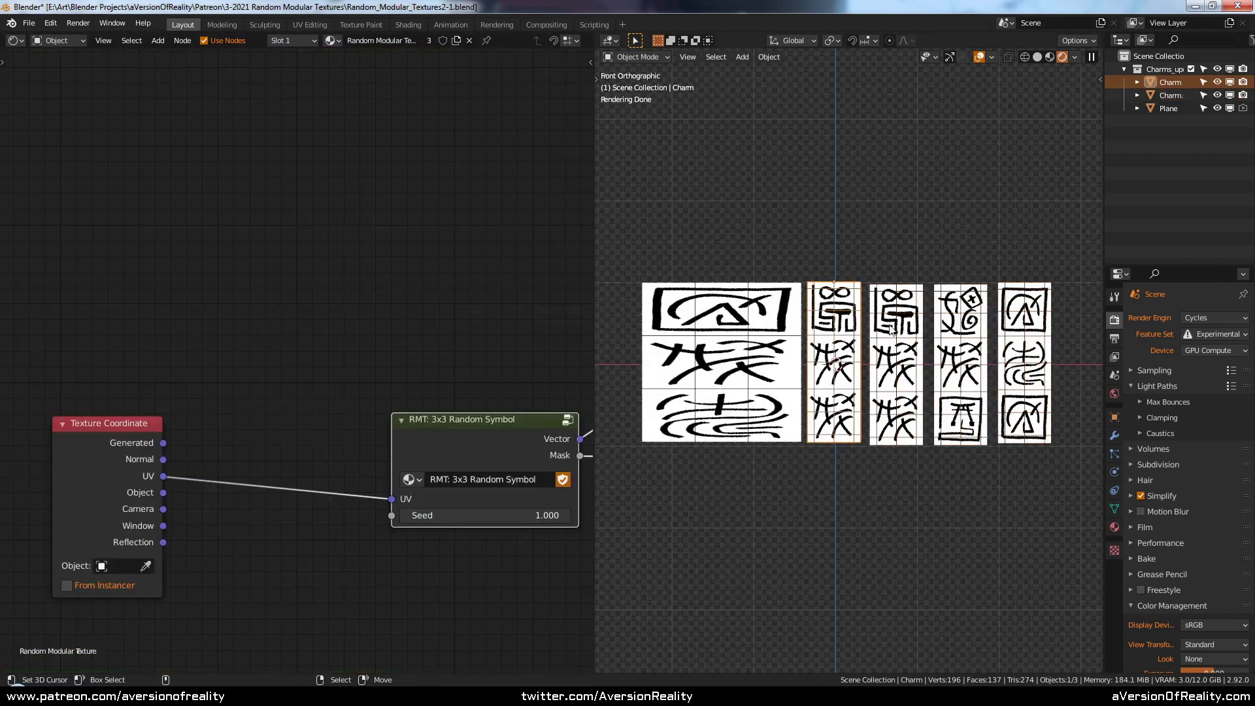
click(899, 319)
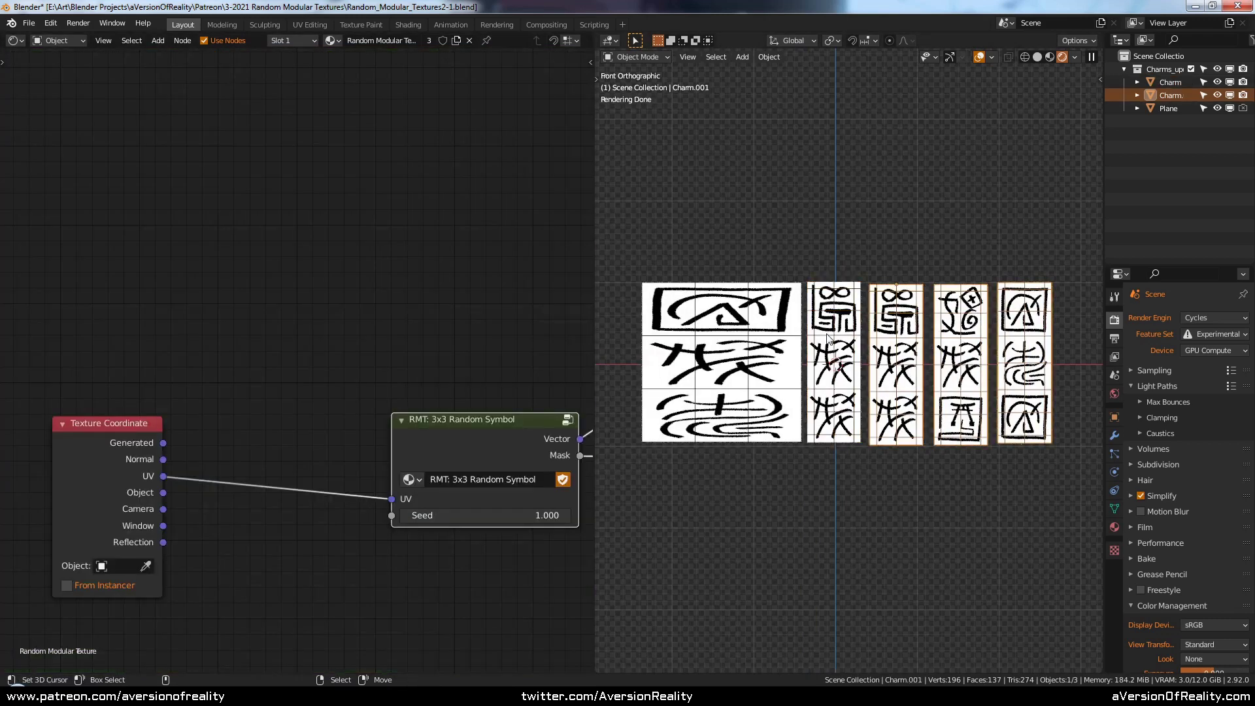
key(Tab)
key(KP_Decimal)
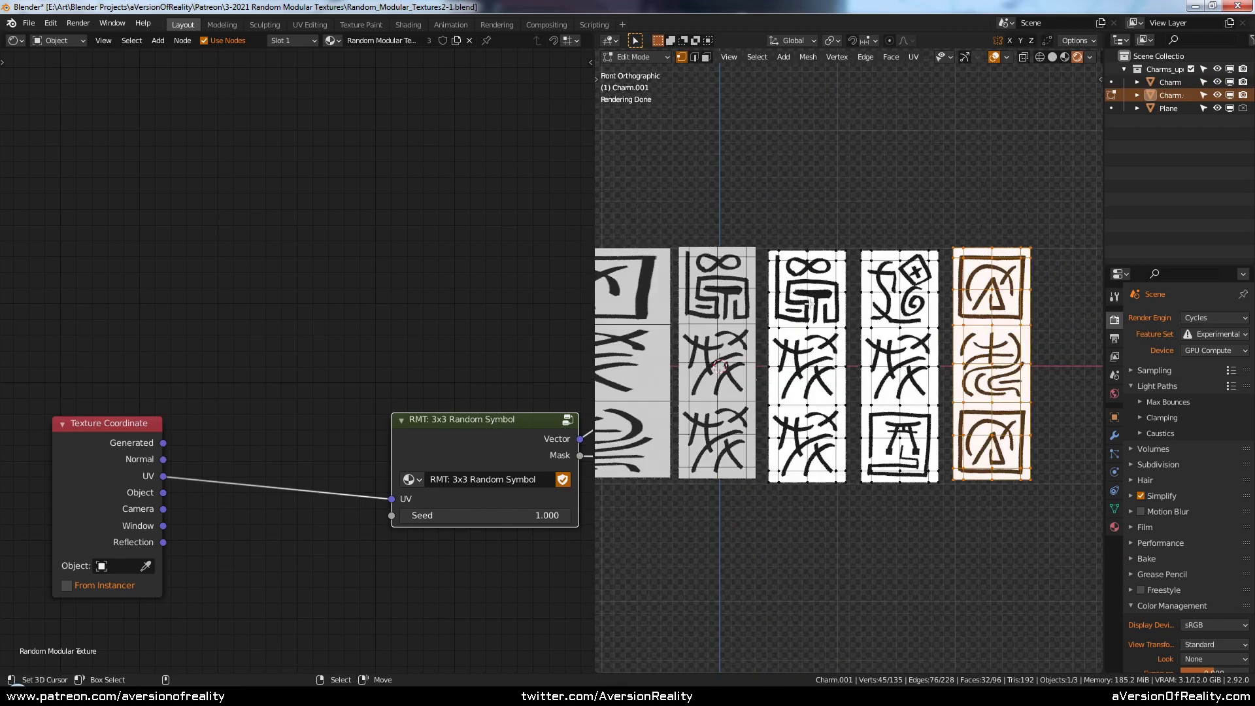
key(Tab)
click(778, 271)
click(885, 275)
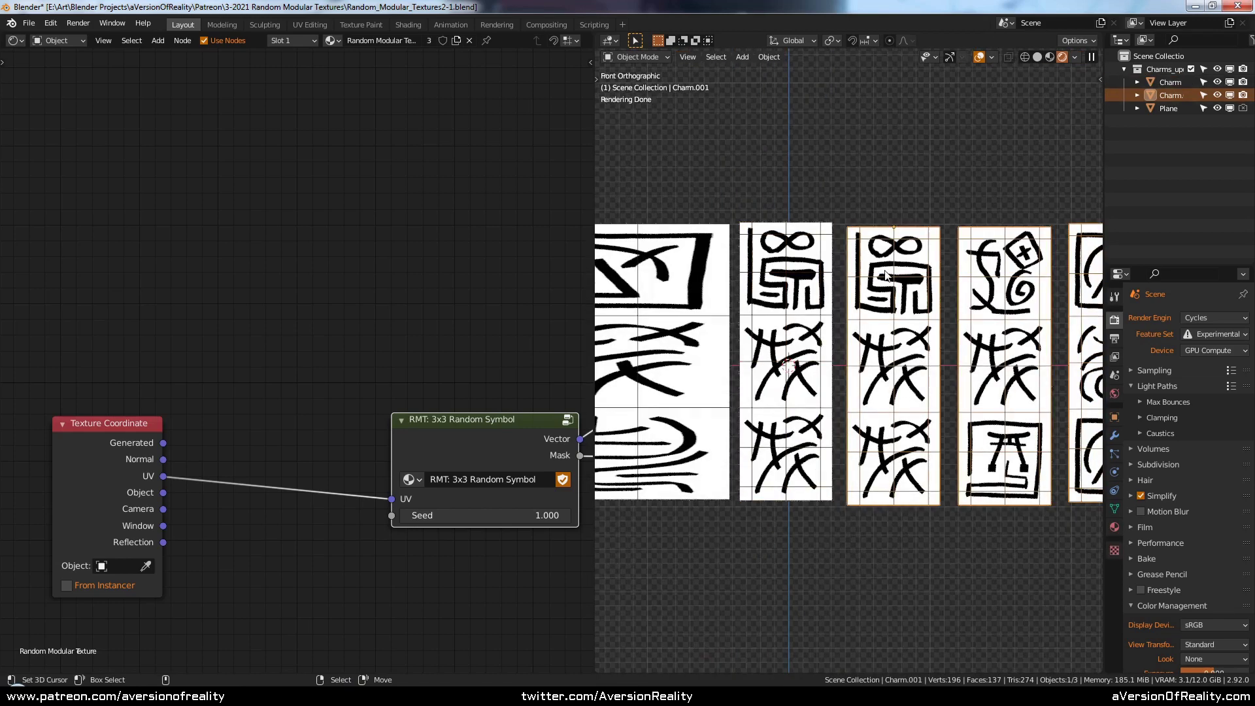
- Duplicate the symbol plane above the original to compare their symbols, and delete the copy
scroll(832, 285, down, 3)
click(768, 395)
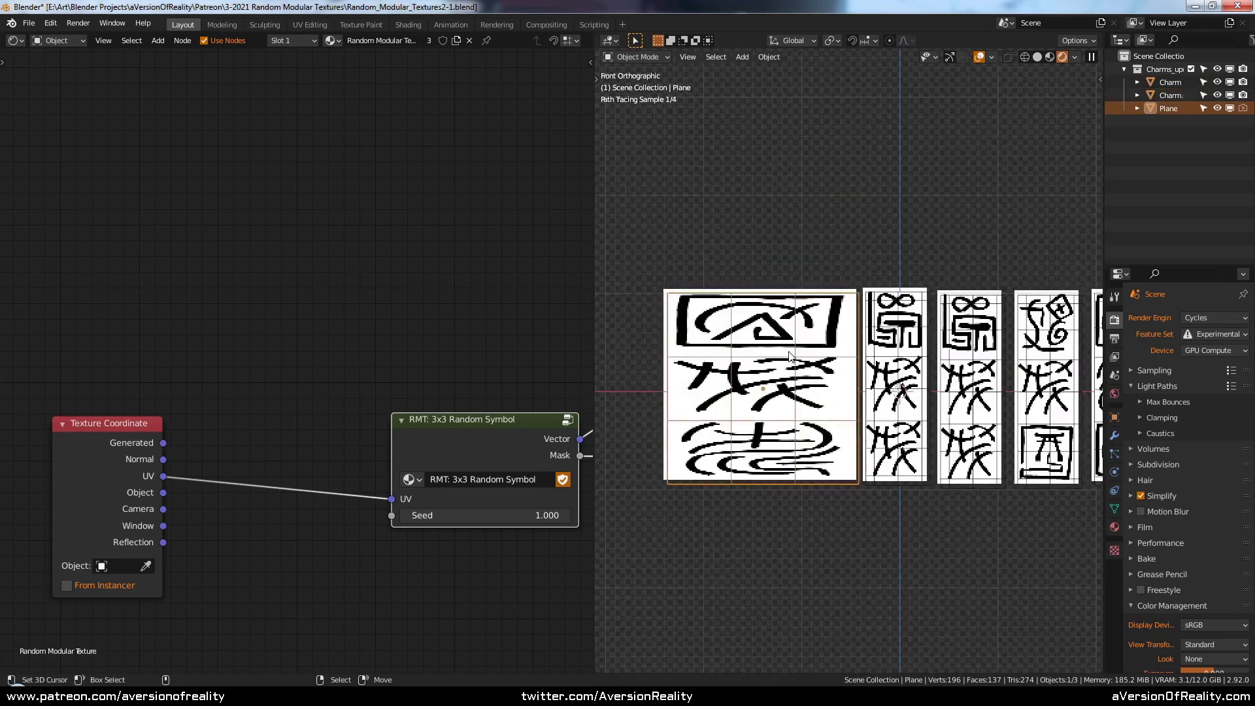
key(shift+d)
click(761, 185)
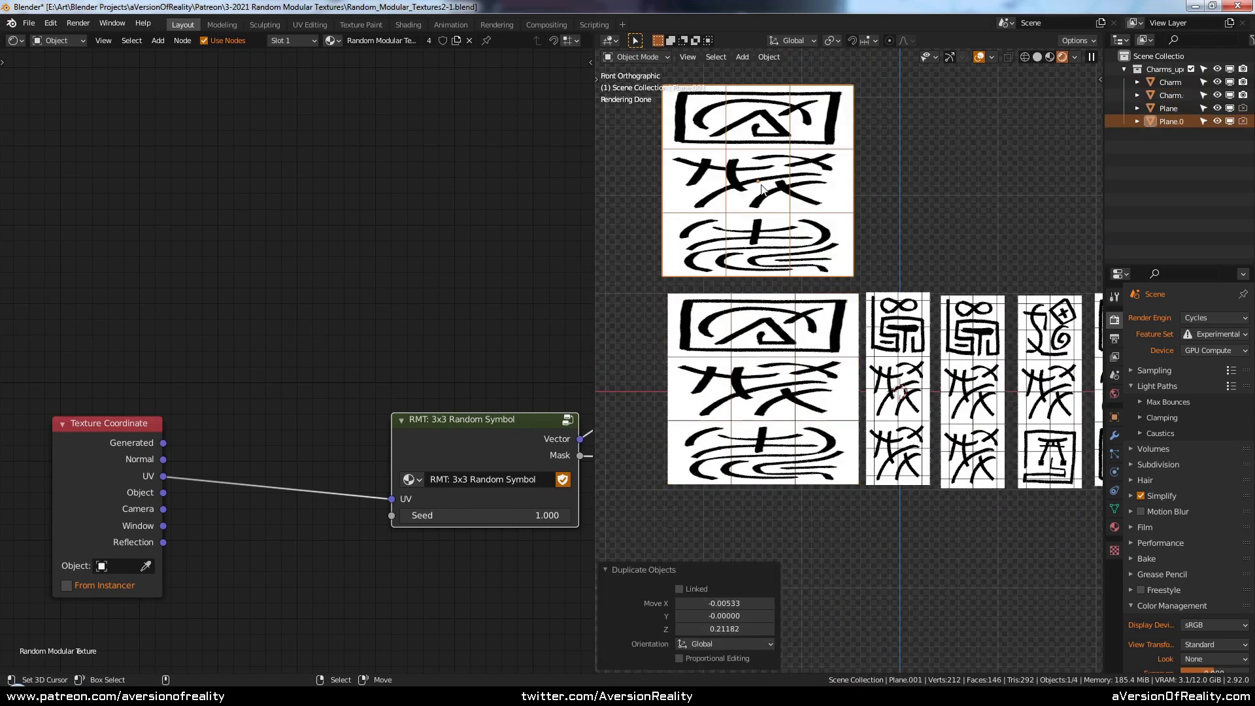
key(x)
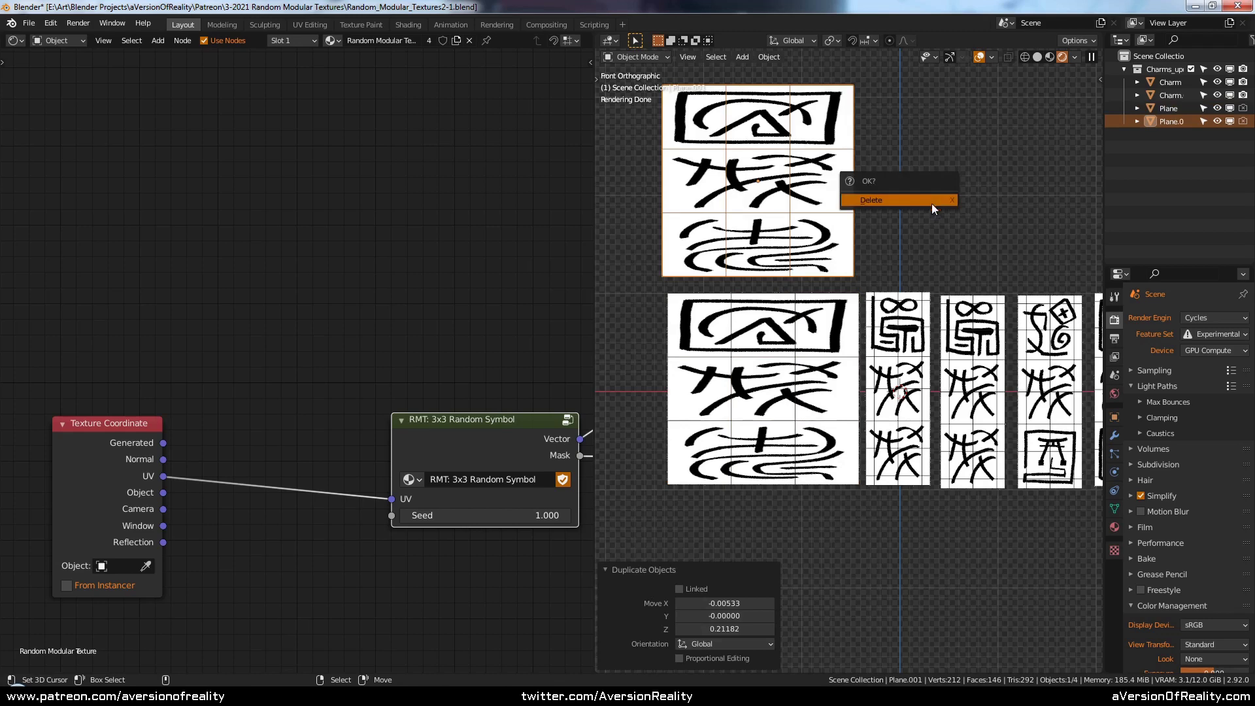
right_click(817, 332)
shift+middle_drag(920, 332, 824, 299)
- Open the nested RMT: Random Numbers group and move the Geometry and Object Info nodes apart to free space beside them
key(Tab)
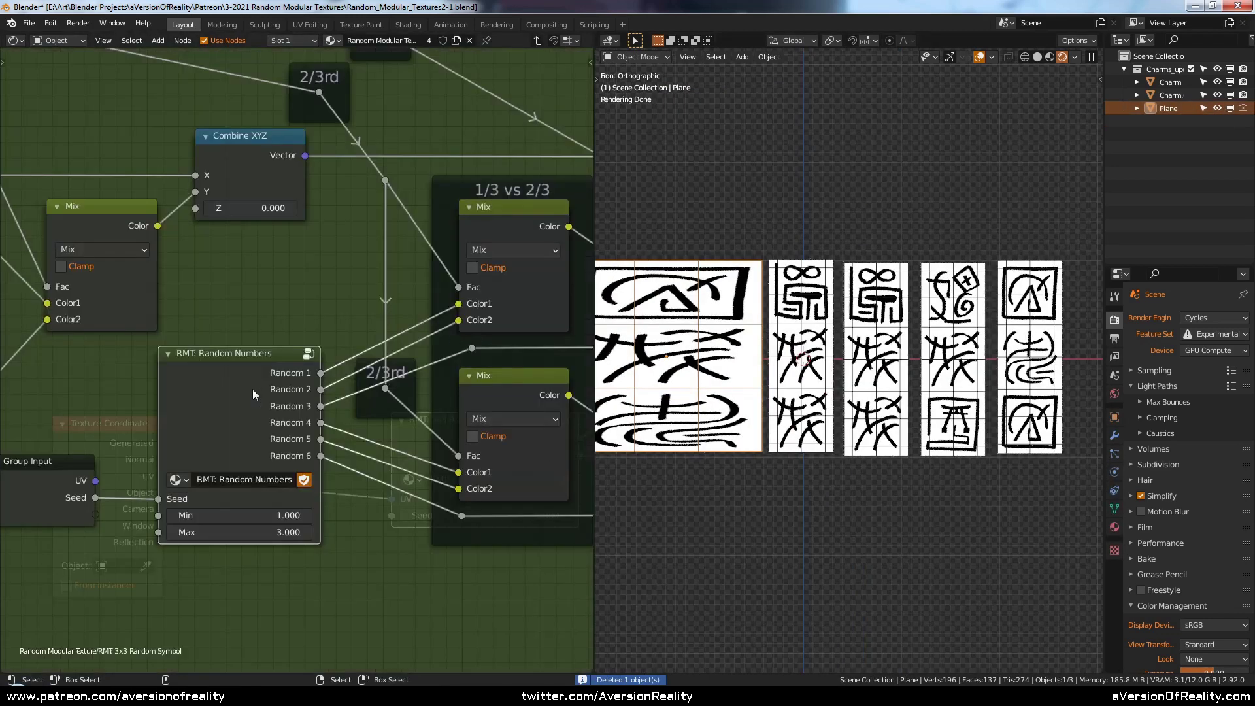
key(Tab)
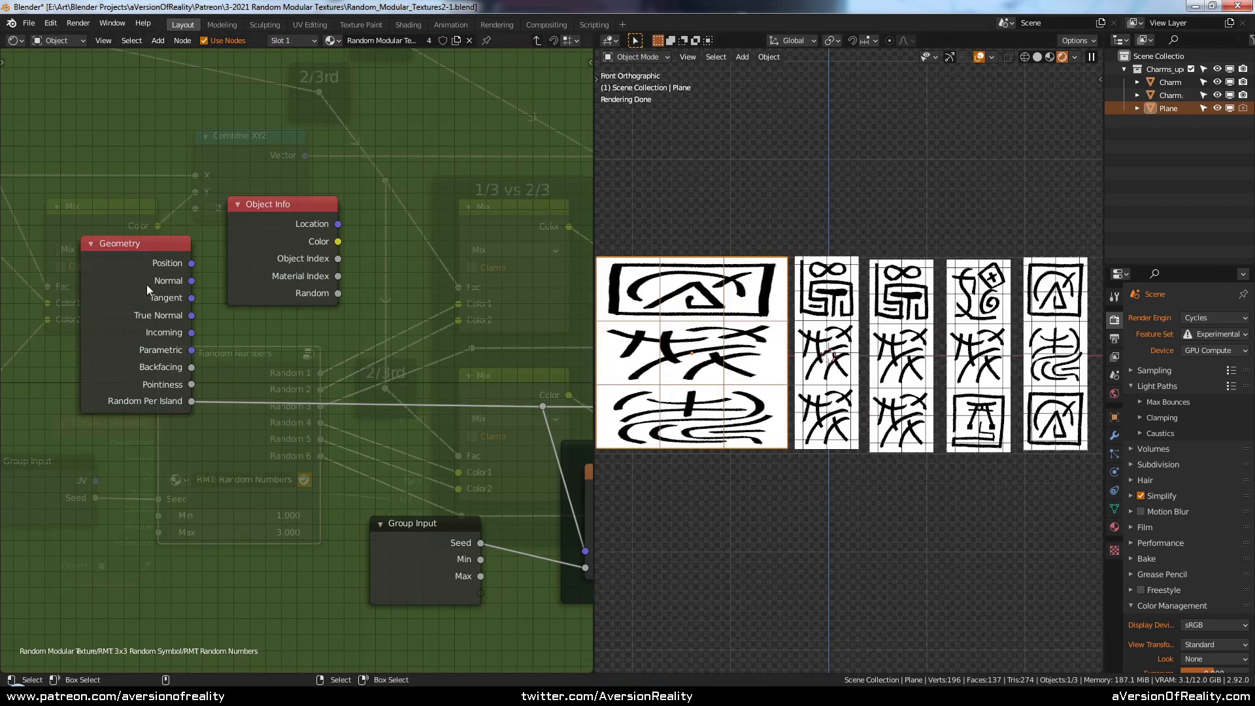
drag(147, 284, 90, 288)
drag(264, 251, 73, 153)
- Add a MixRGB node beside the Object Info and Geometry nodes and set its blend mode to Add
click(278, 246)
key(shift+a)
mouse_move(273, 251)
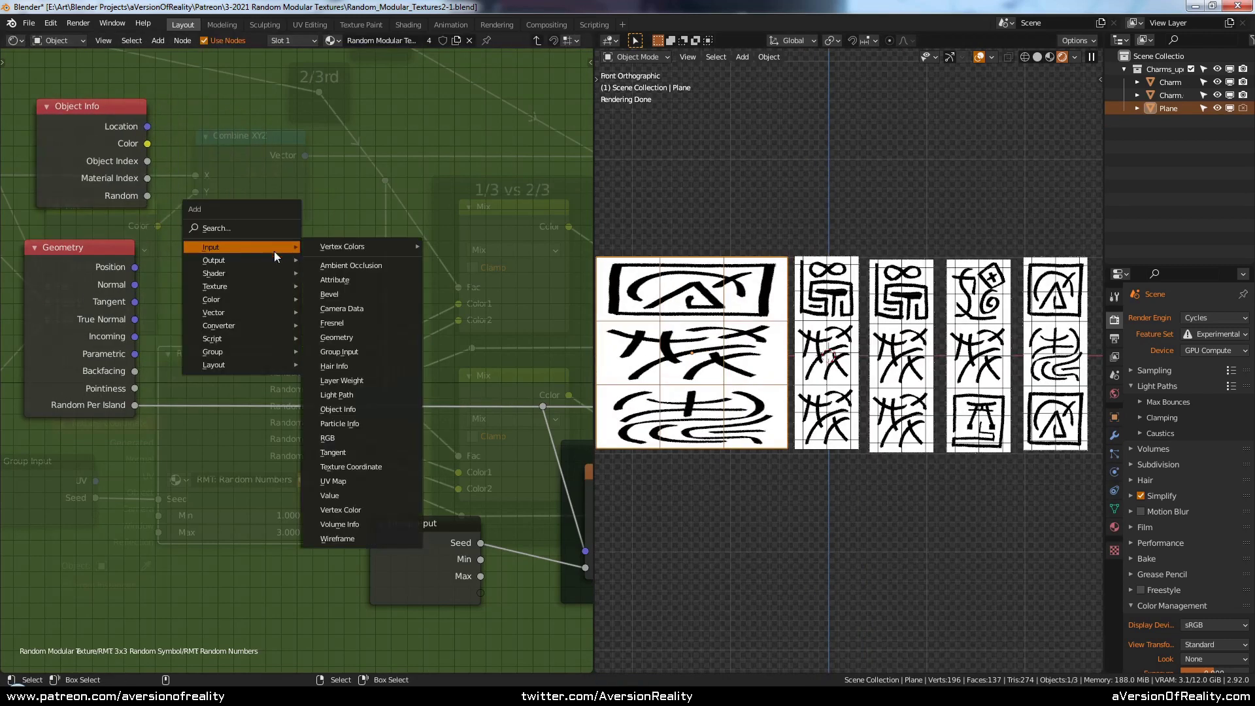
mouse_move(241, 299)
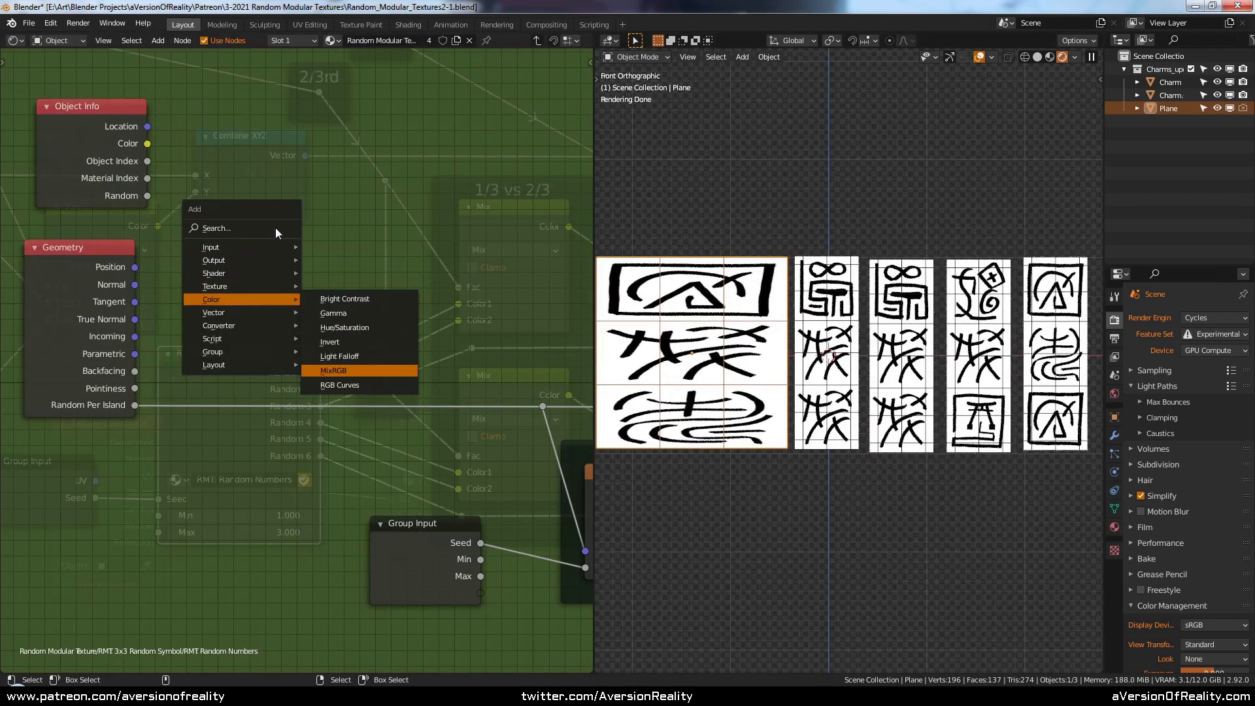
click(334, 370)
click(276, 194)
click(328, 247)
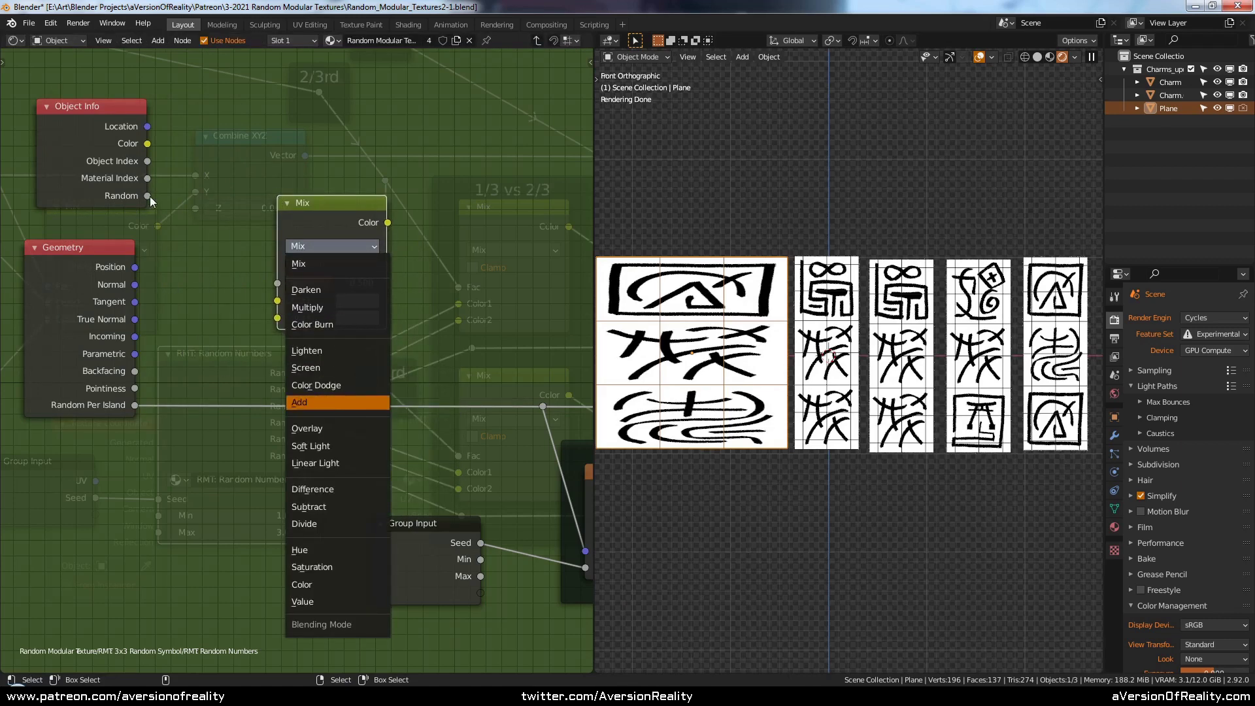
- Feed Object Info's Random and Geometry's Random Per Island through the Add node to the reroute point, with Fac at 1.000
drag(147, 196, 277, 300)
drag(134, 405, 277, 317)
drag(387, 225, 543, 415)
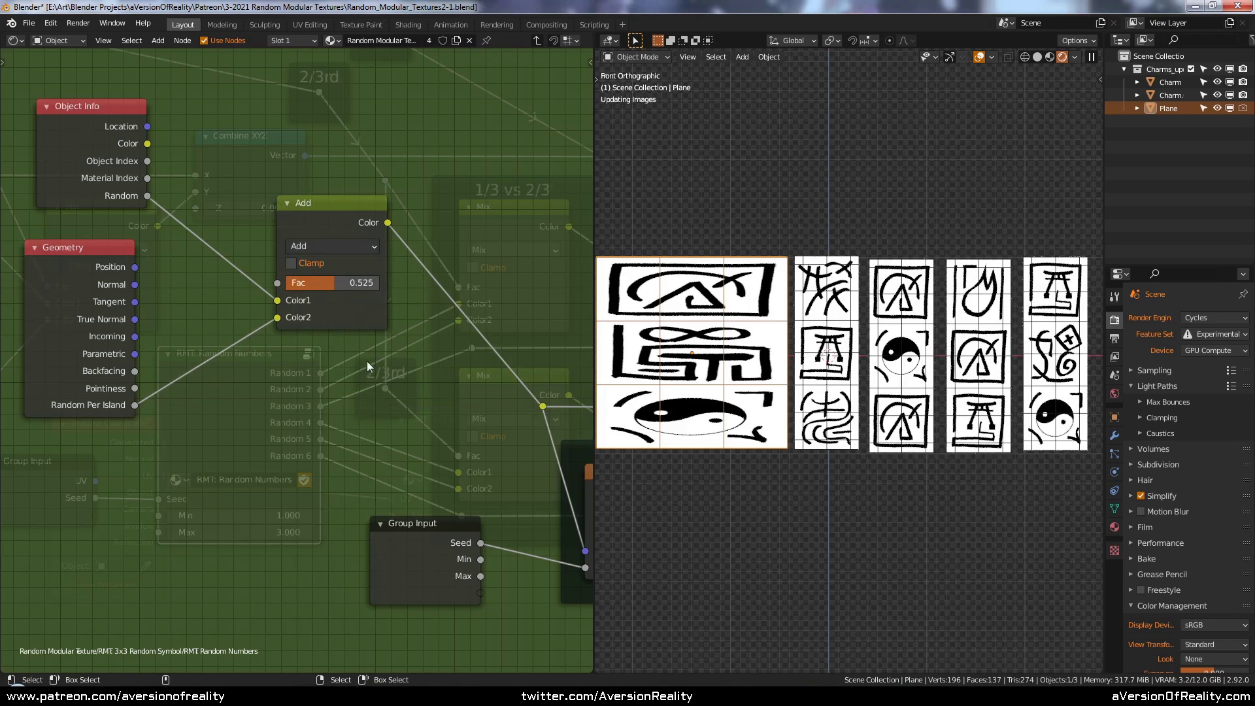
drag(353, 282, 393, 283)
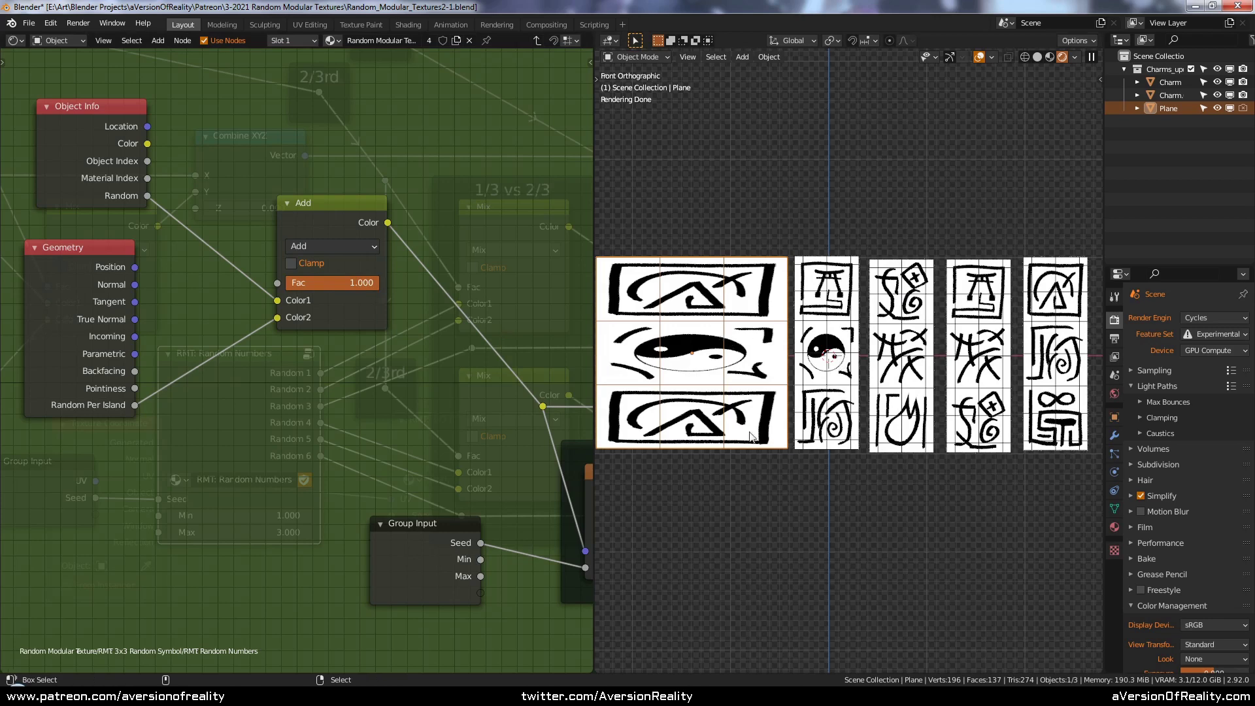
- Duplicate the symbol plane below the original to test the combined randomization, and delete the copy
key(shift+d)
click(758, 454)
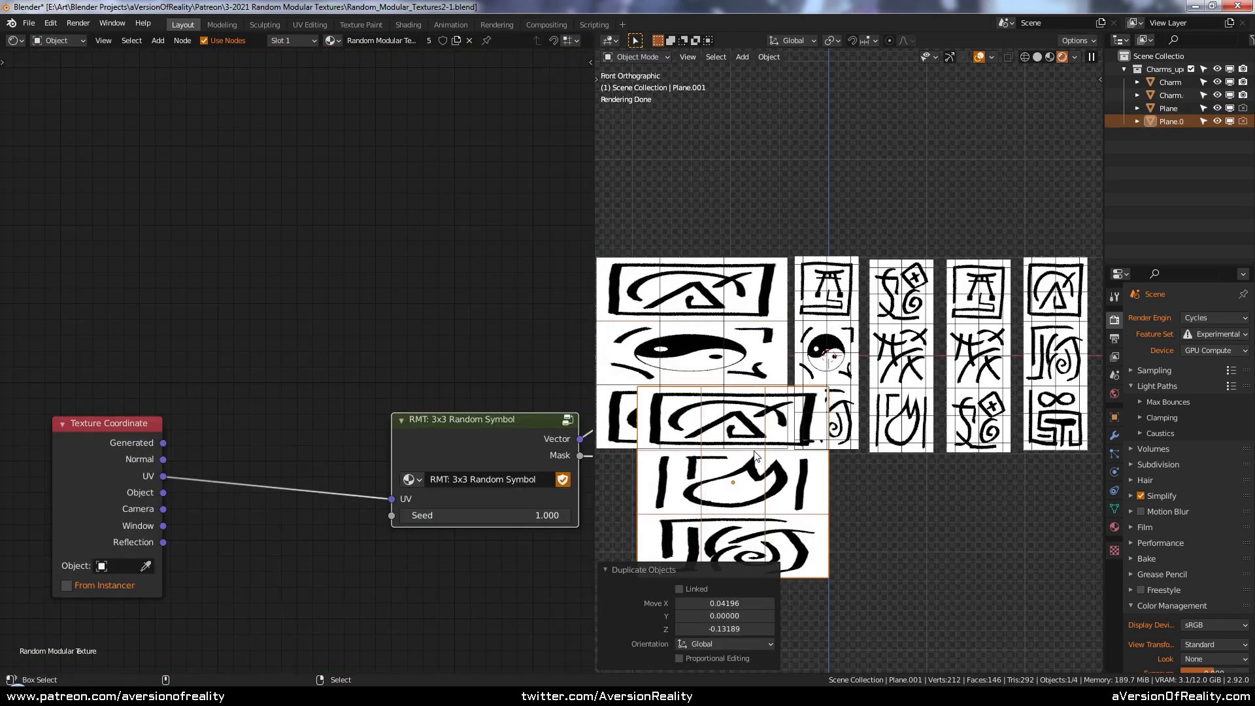
key(x)
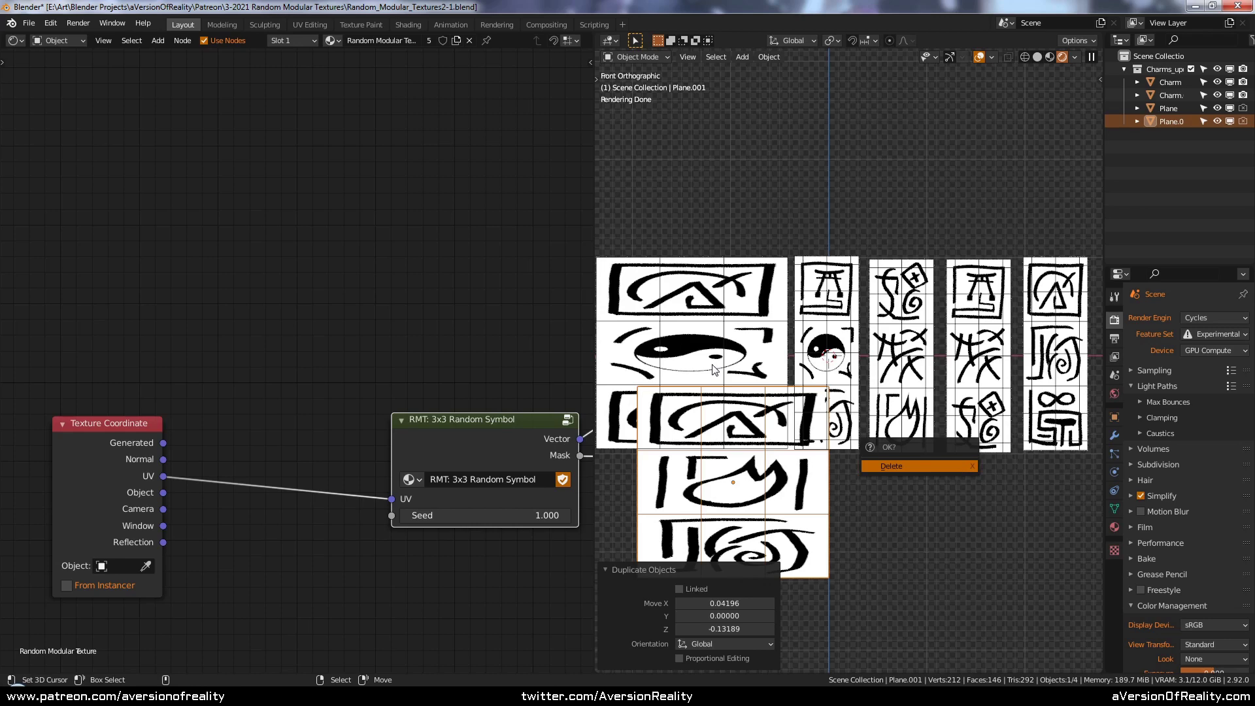
key(Return)
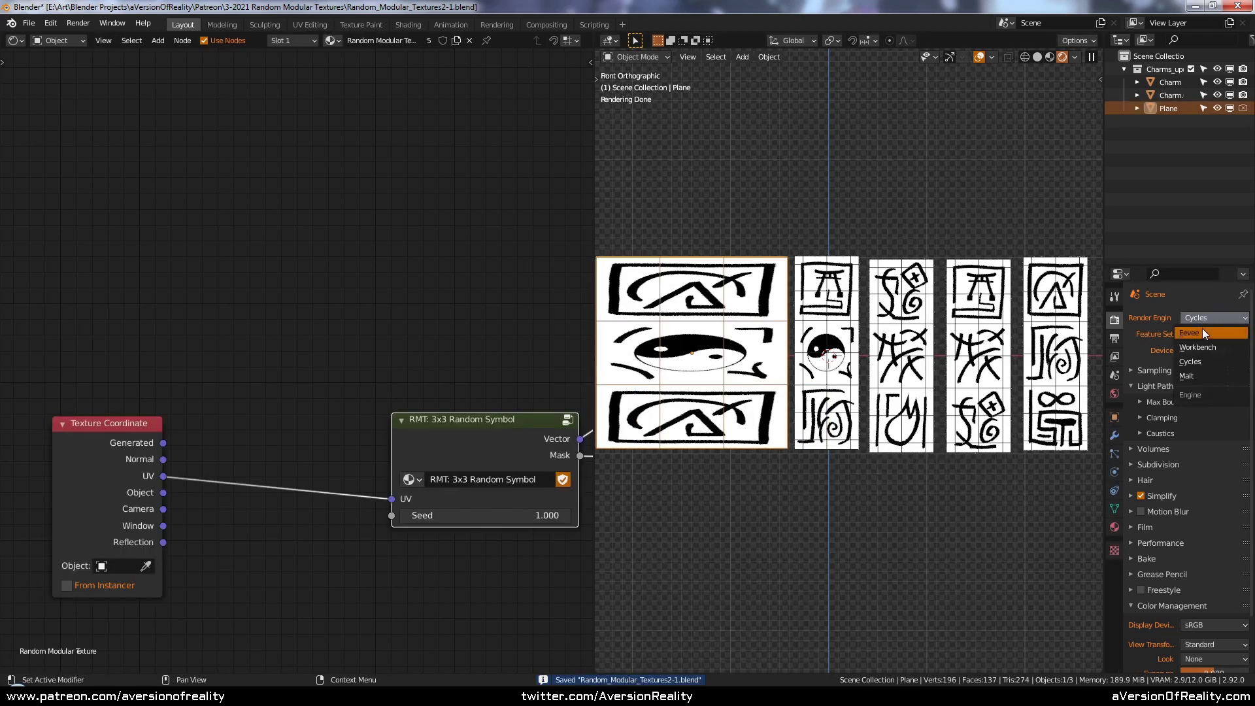
- Save the file and switch the render engine to Eevee
key(ctrl+s)
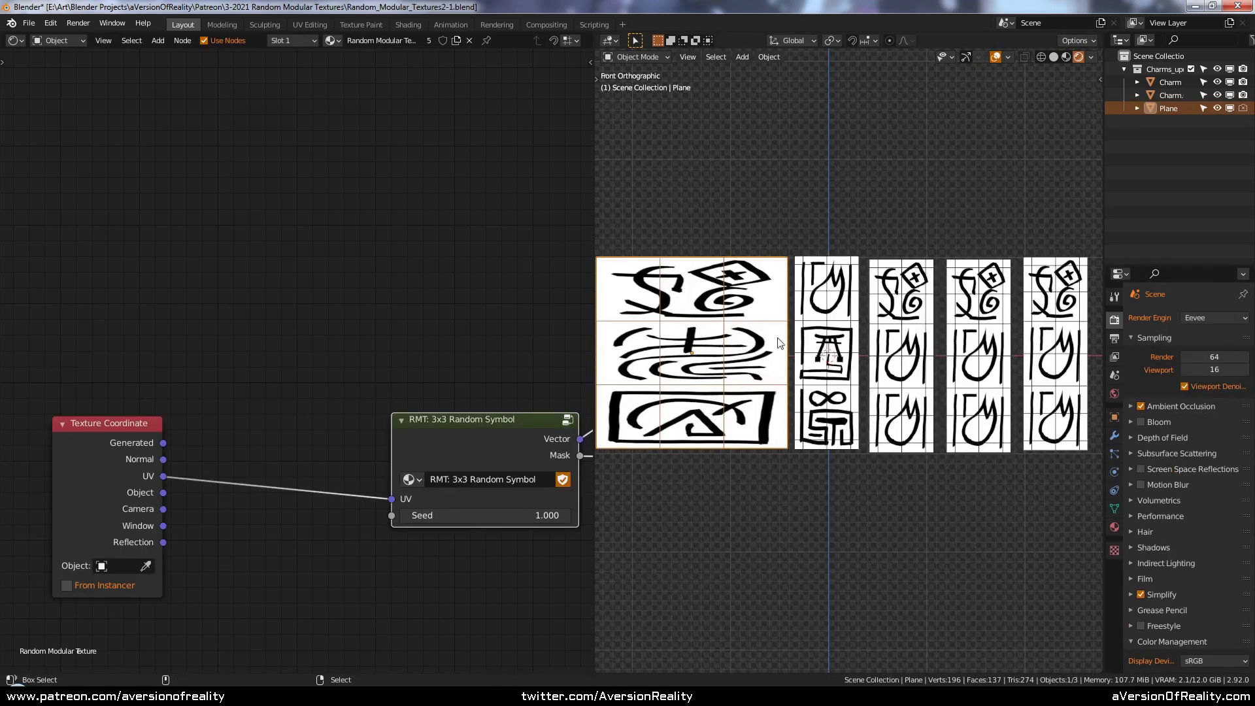
- Delete the duplicate charm object with the separate mesh islands and frame the remaining objects
click(1069, 340)
key(Tab)
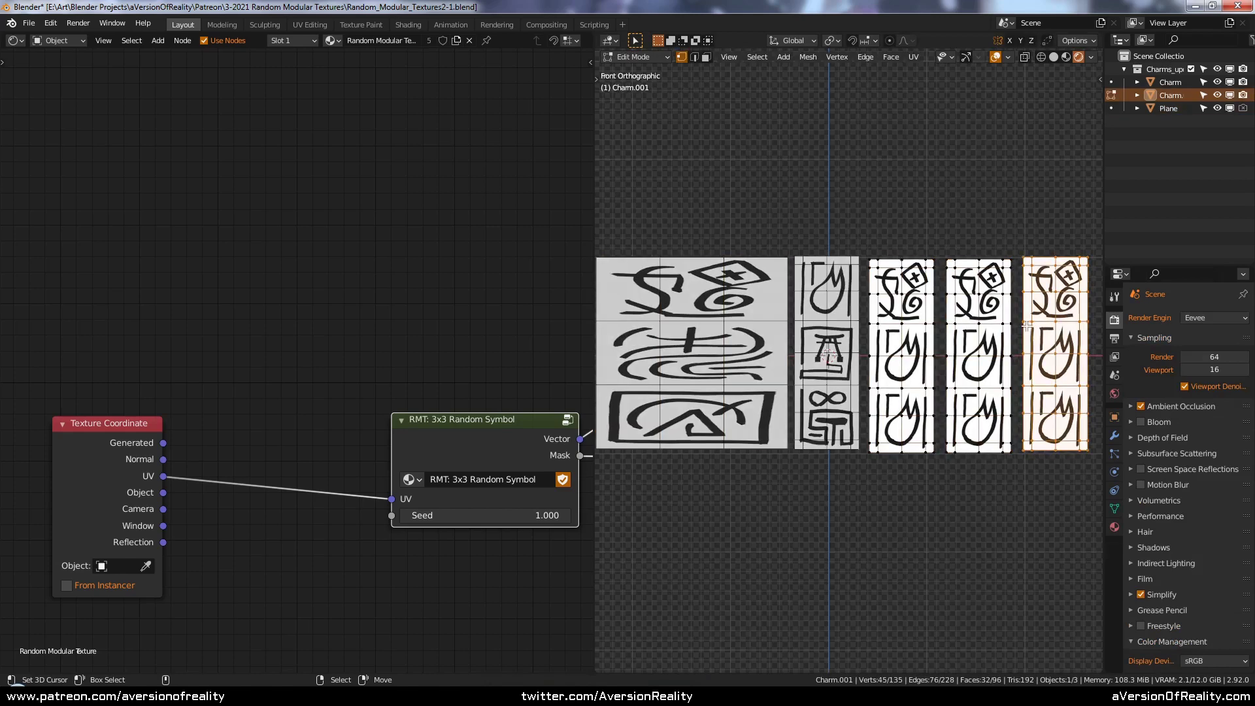
key(Tab)
key(x)
click(961, 292)
key(Home)
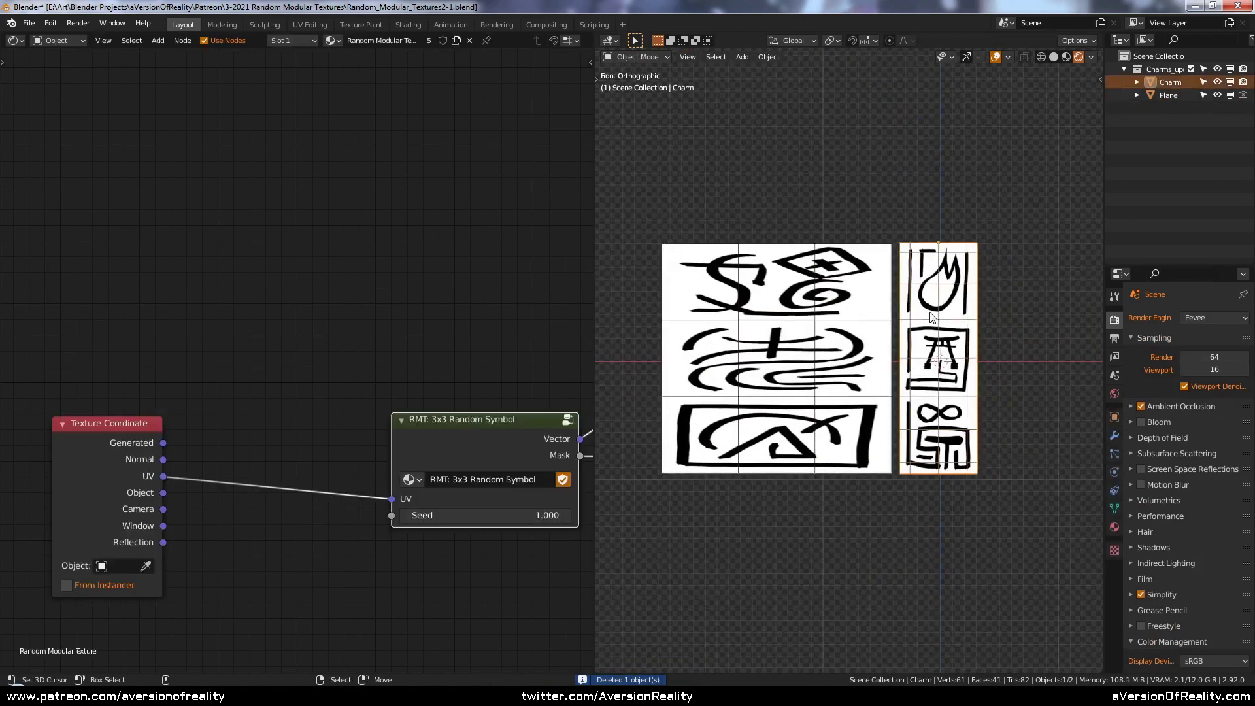
- Reopen the RMT: Random Numbers group and rearrange the Object Info, Geometry and Add nodes into a compact cluster
key(Tab)
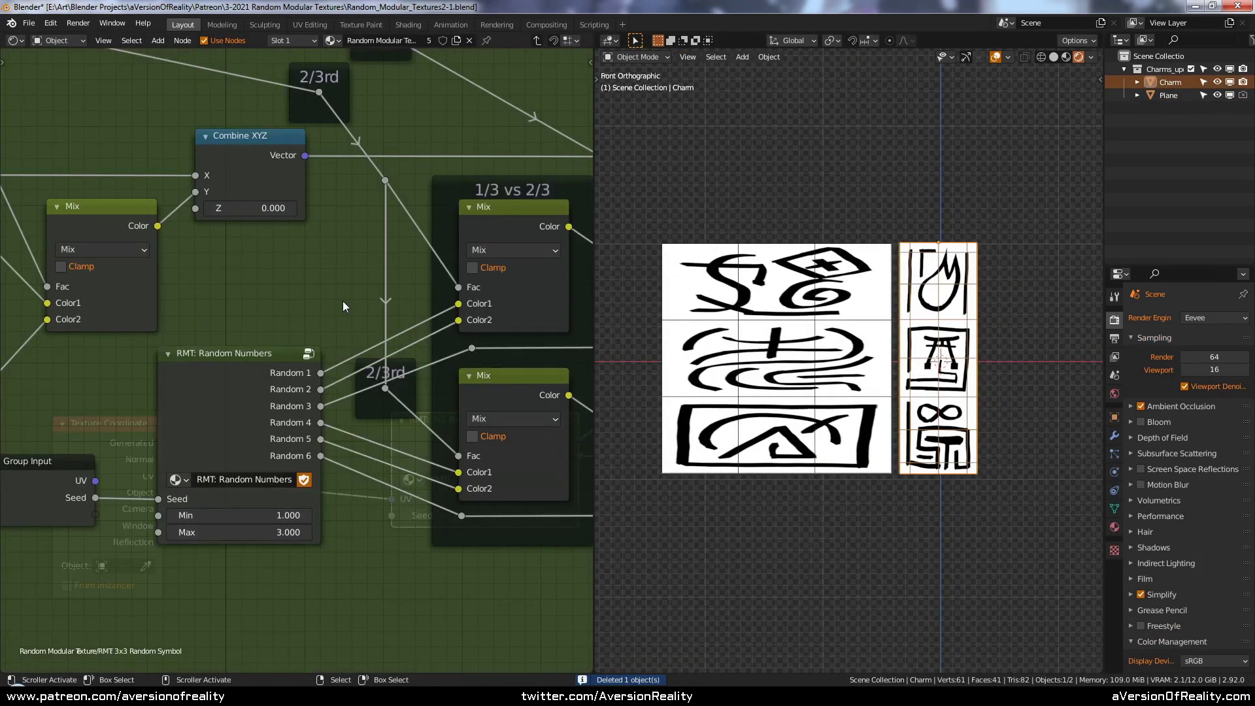
middle_drag(342, 301, 379, 292)
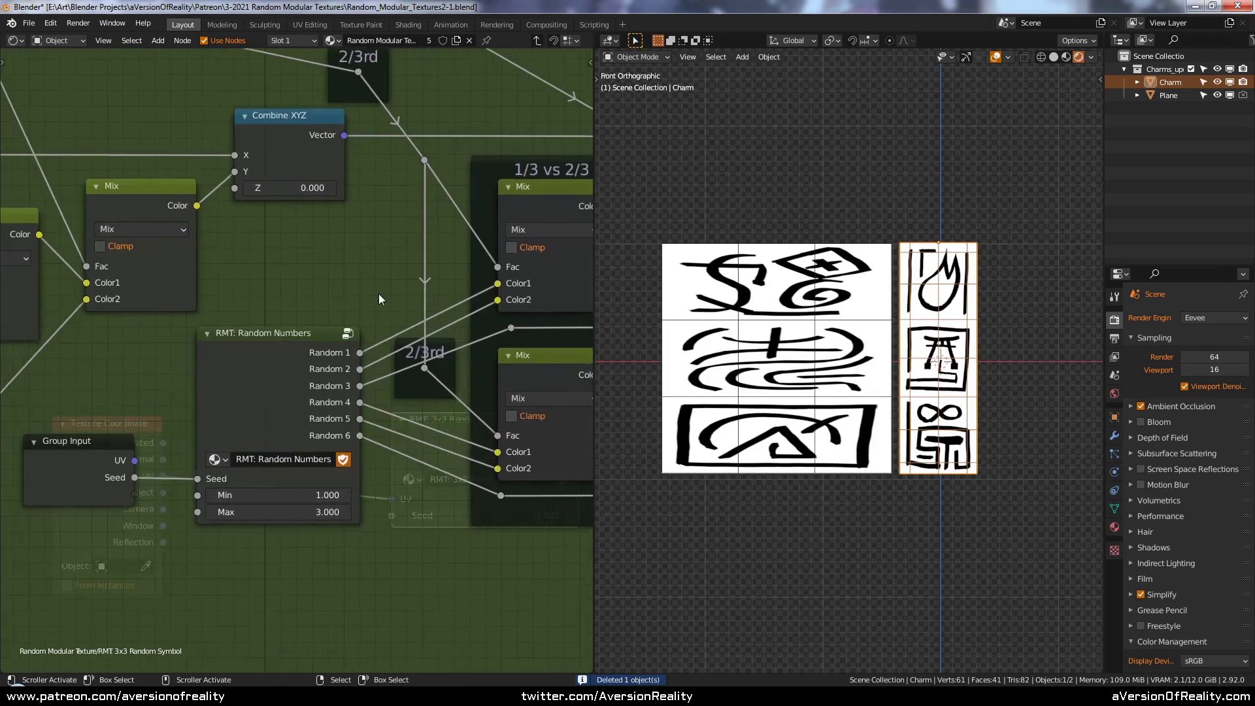
click(238, 345)
key(Tab)
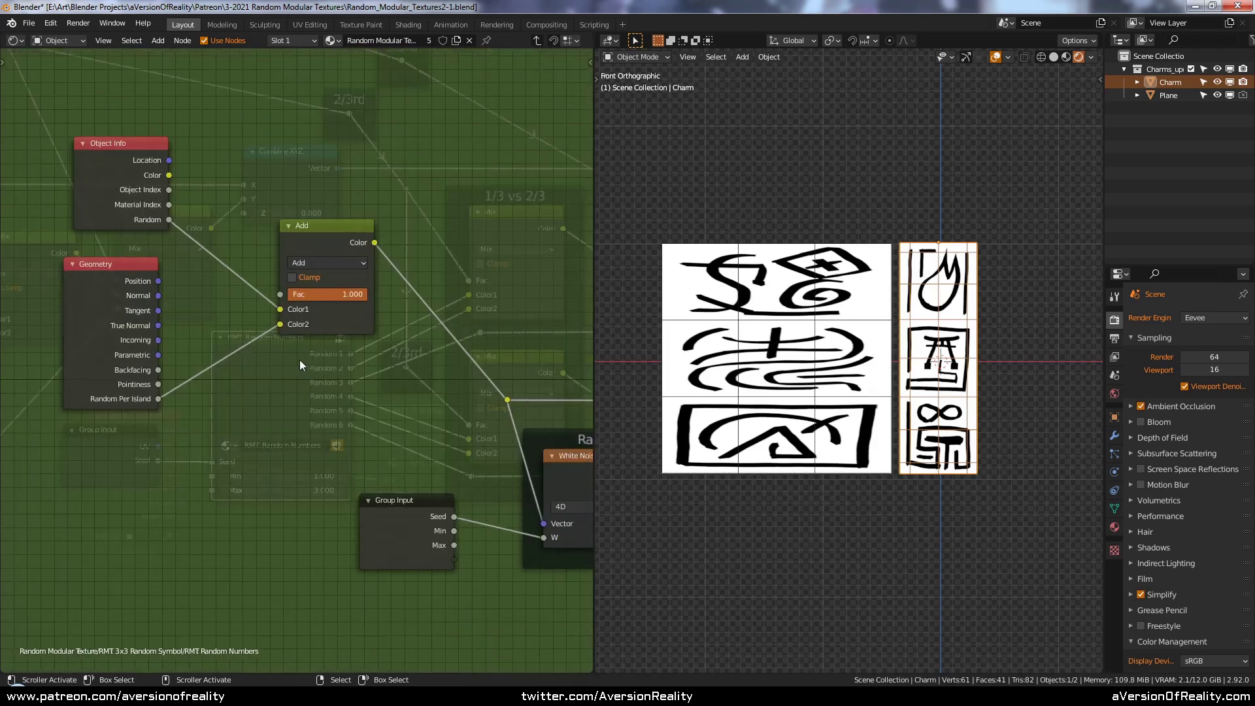
ctrl+scroll(300, 364, left, 3)
drag(221, 289, 178, 300)
drag(216, 143, 165, 167)
click(374, 224)
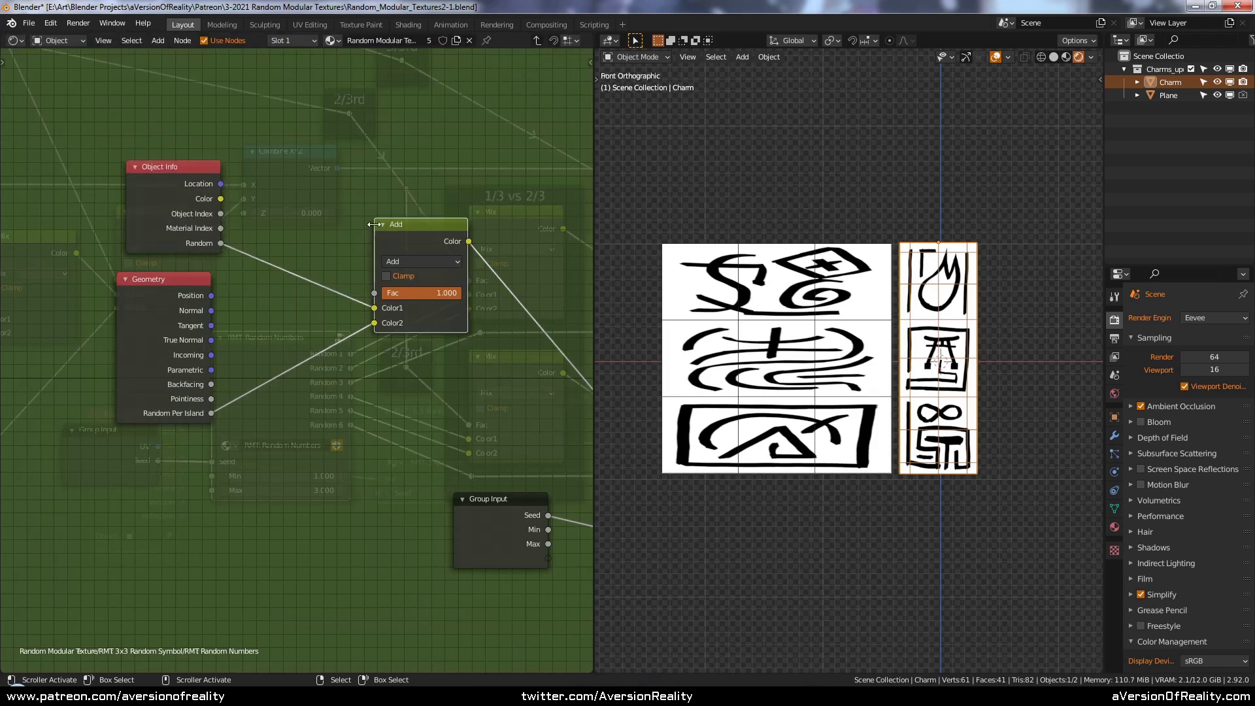
drag(374, 224, 289, 234)
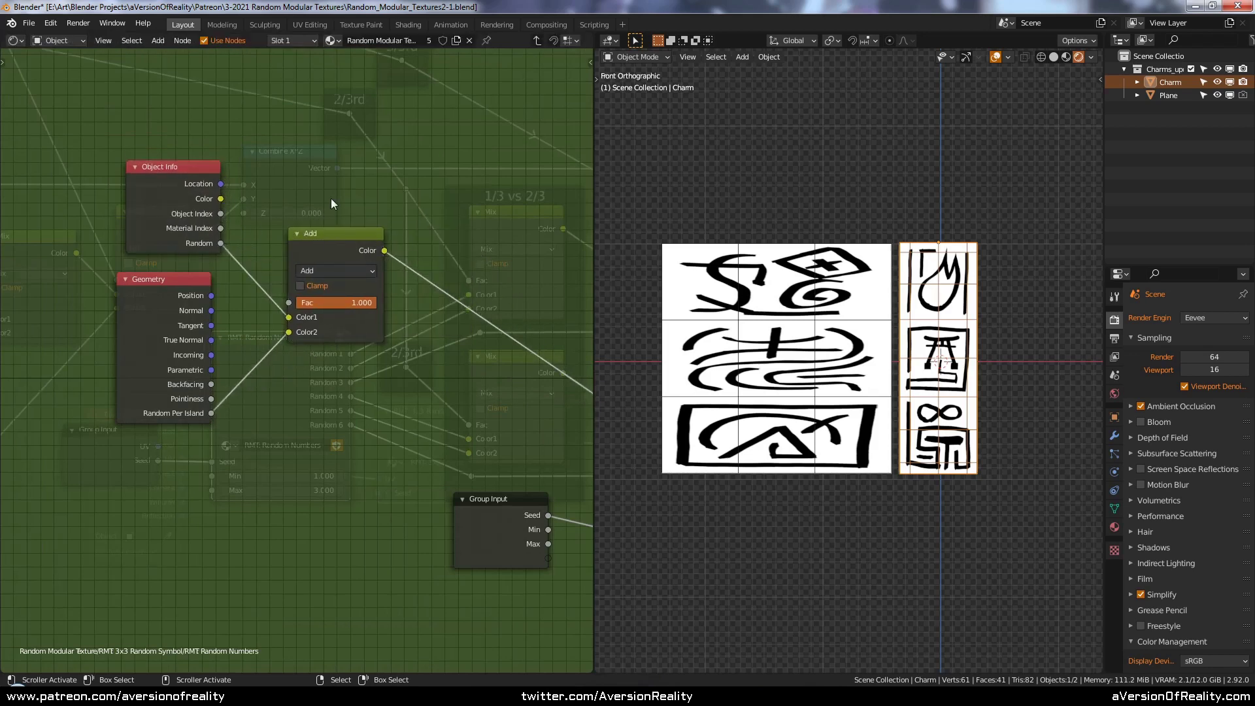
scroll(331, 198, up, 1)
key(g)
click(347, 211)
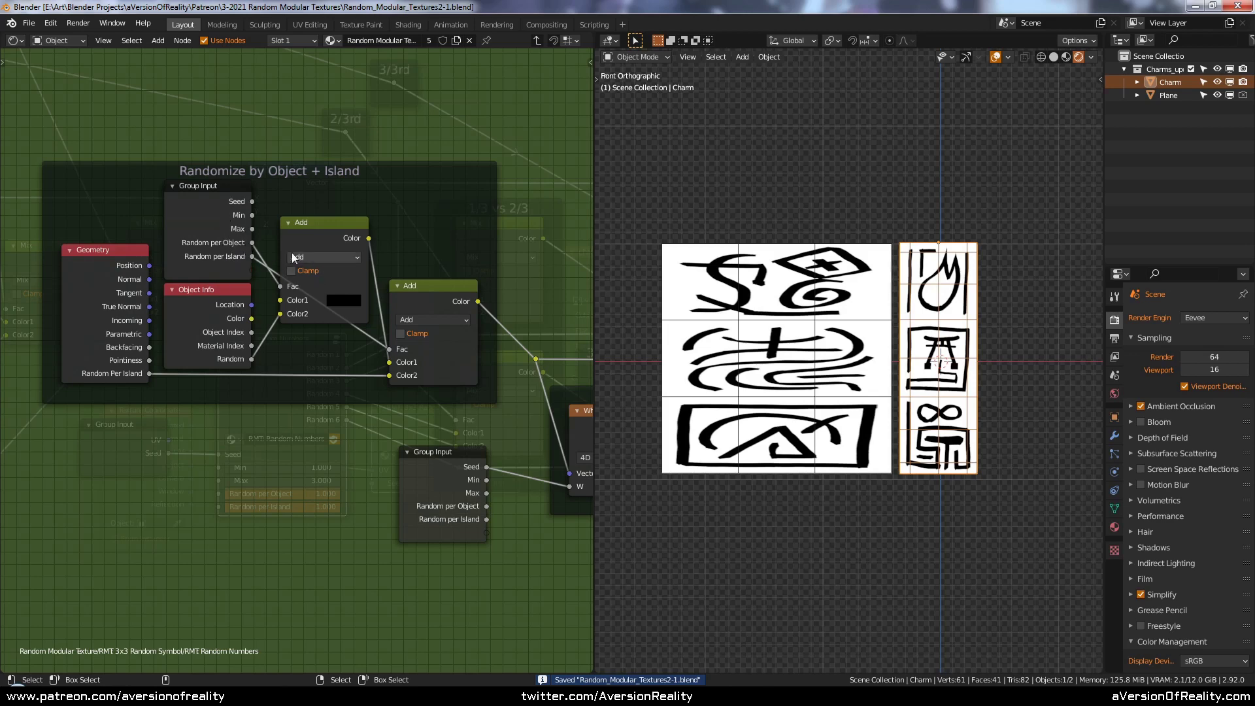
- Test the Random Numbers node with Random per Object at 0.000, and restore it to 1.000
key(Tab)
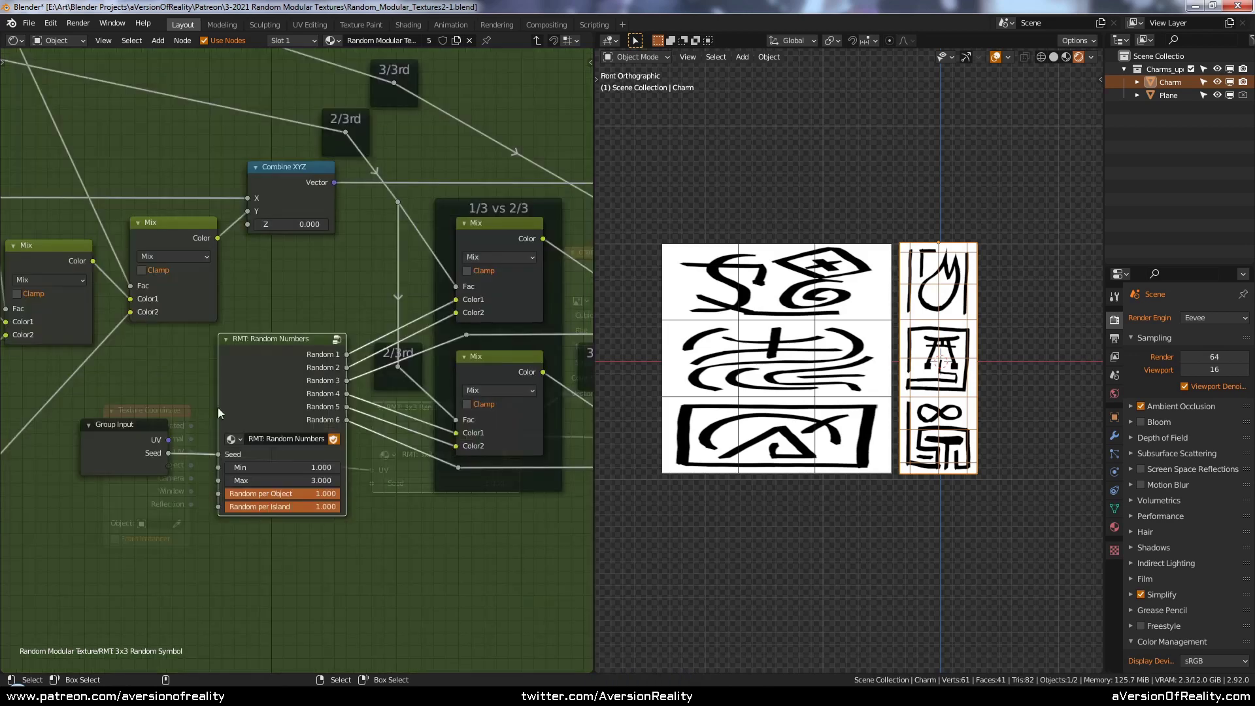
drag(316, 497, 299, 496)
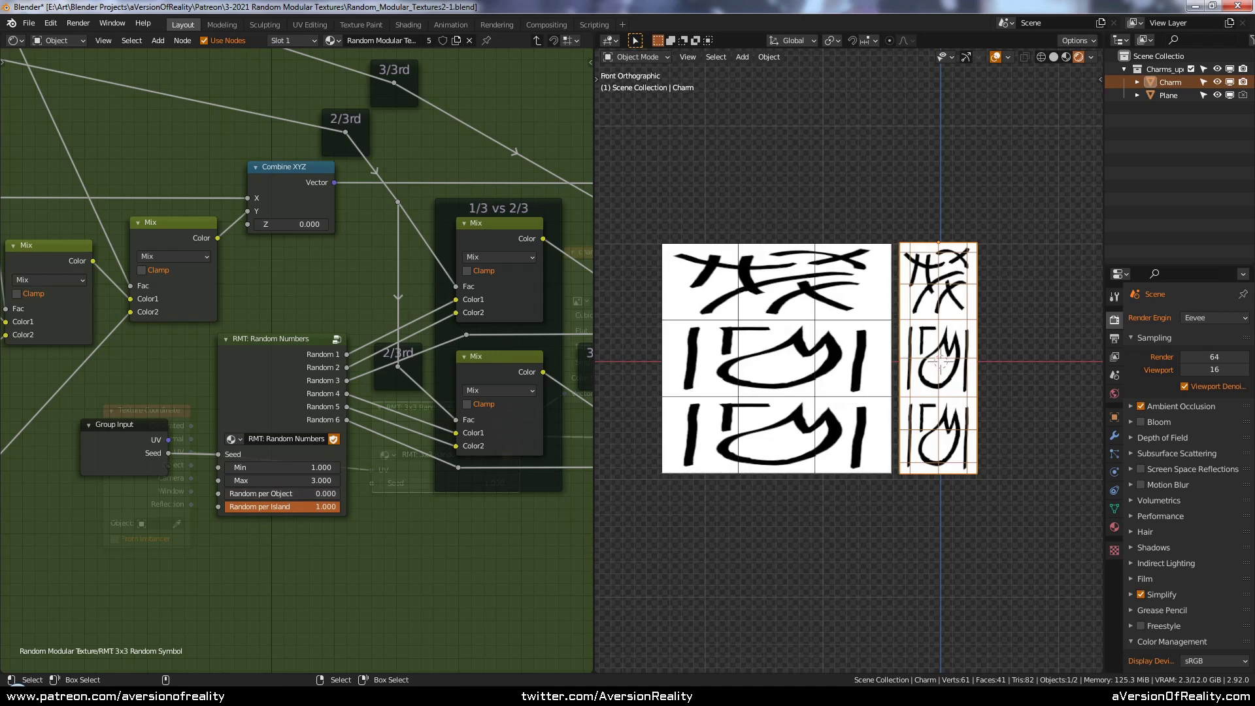
key(Tab)
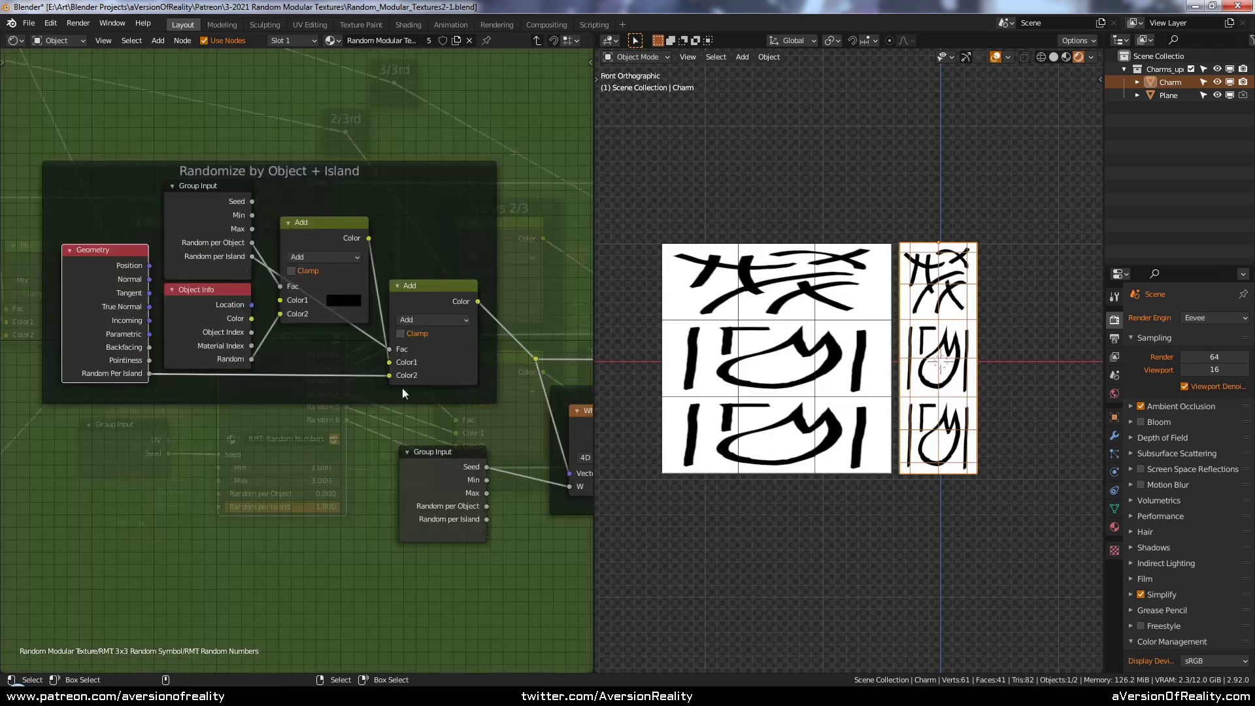
key(Tab)
drag(273, 496, 291, 496)
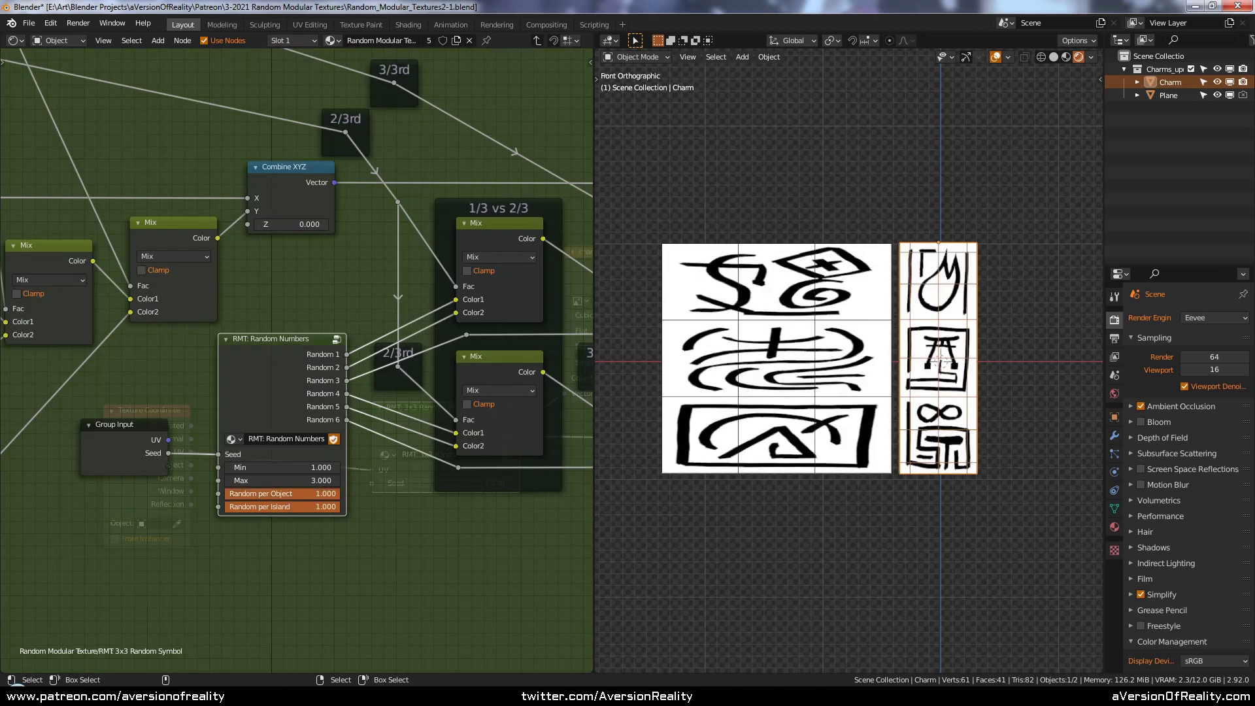
click(257, 543)
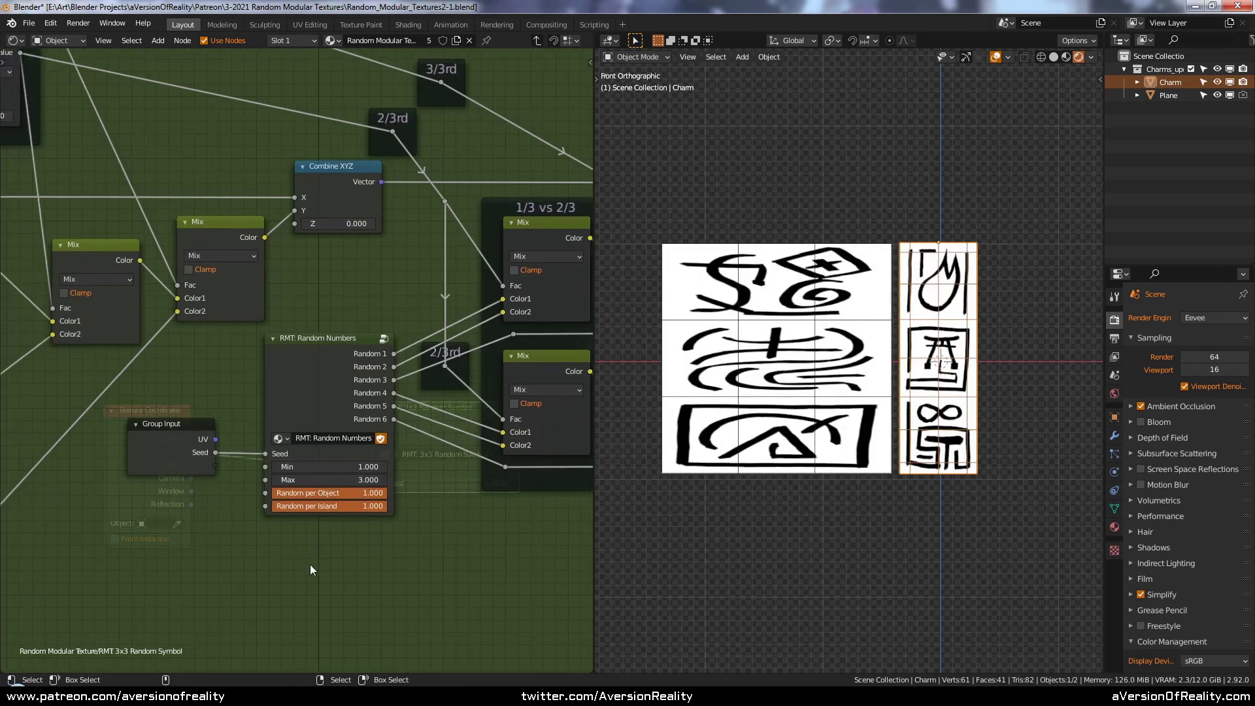
- Widen the node editor and leave the 3x3 Random Symbol group for the main material tree
drag(595, 139, 745, 145)
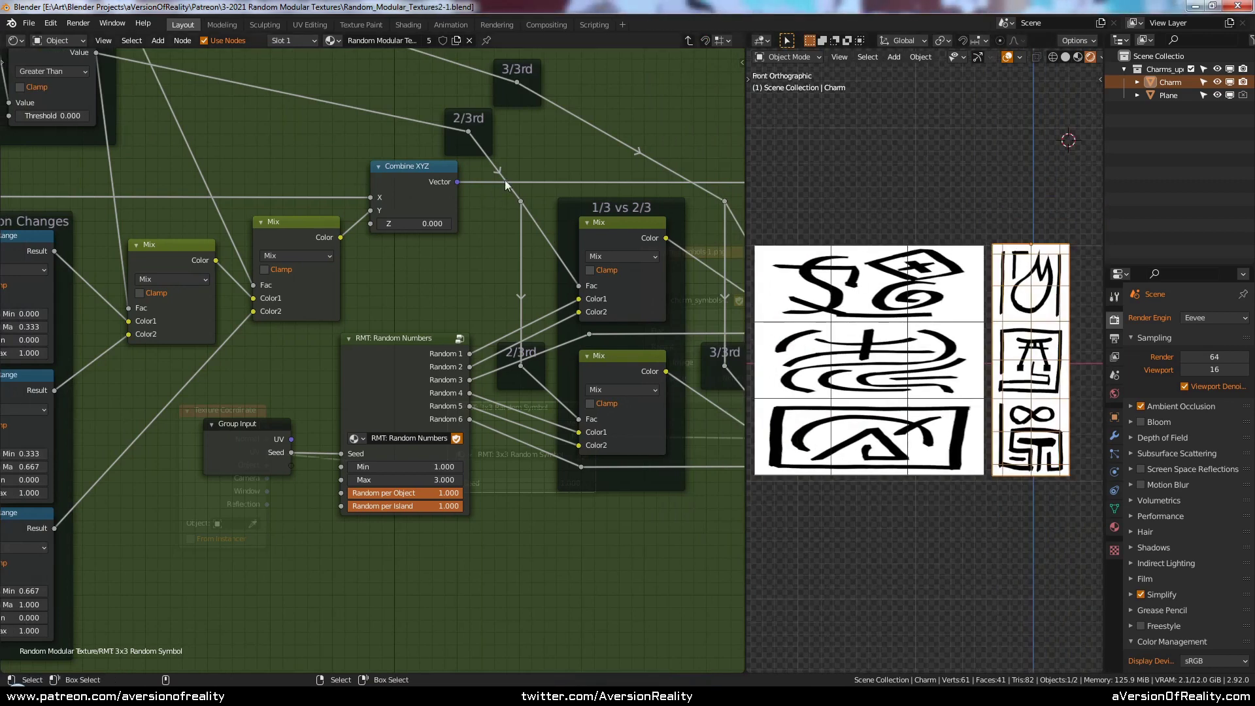
key(Home)
middle_drag(178, 166, 547, 224)
scroll(440, 213, up, 3)
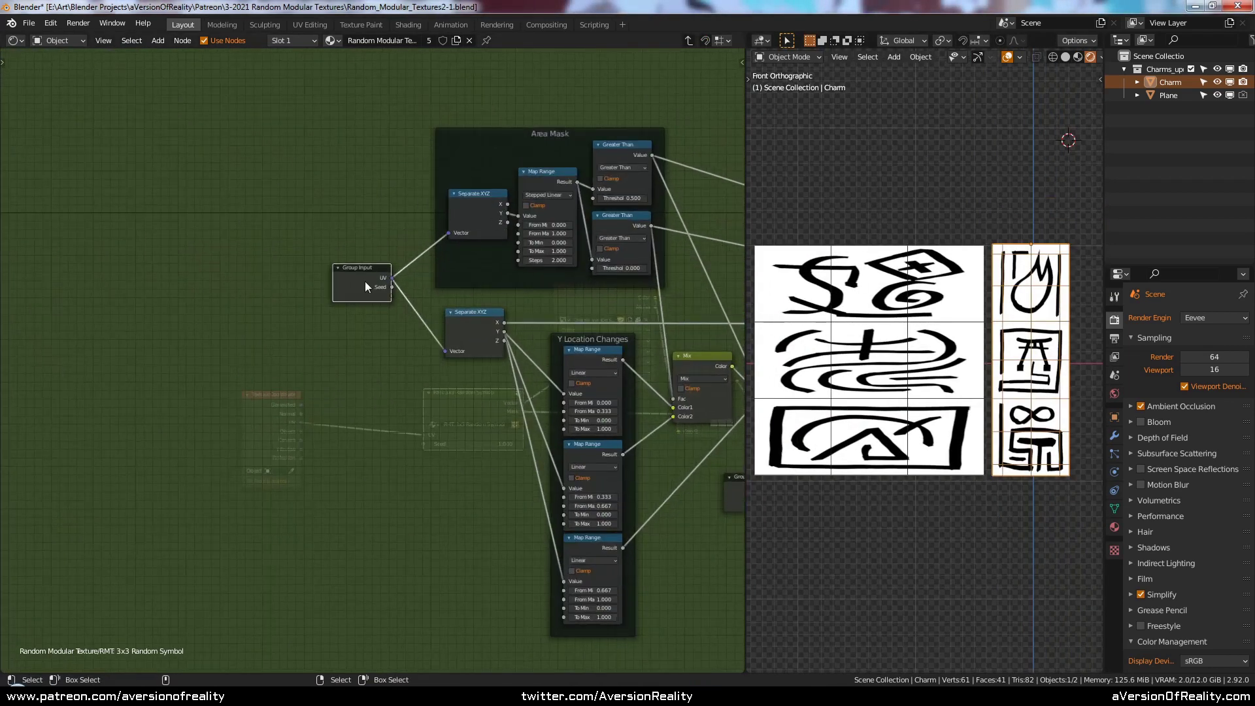
key(Tab)
- Hide the Plane object in the viewport, and frame and select the Charm
click(824, 325)
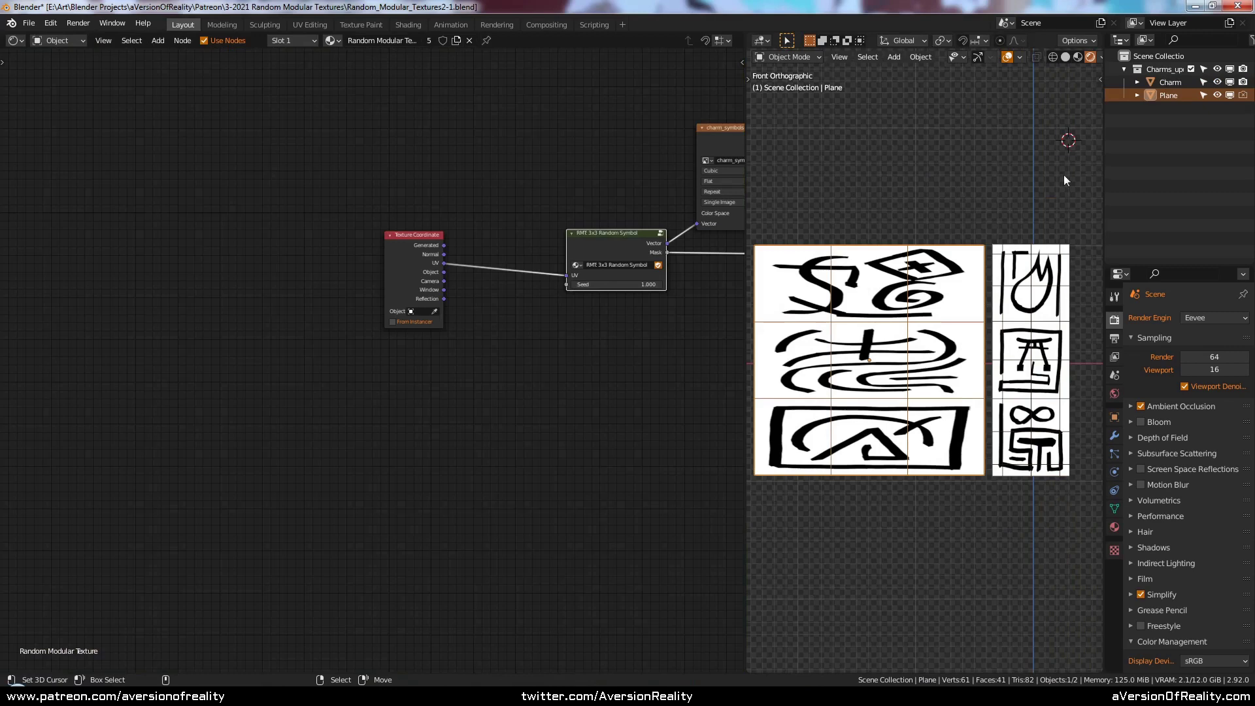
click(1229, 94)
key(Home)
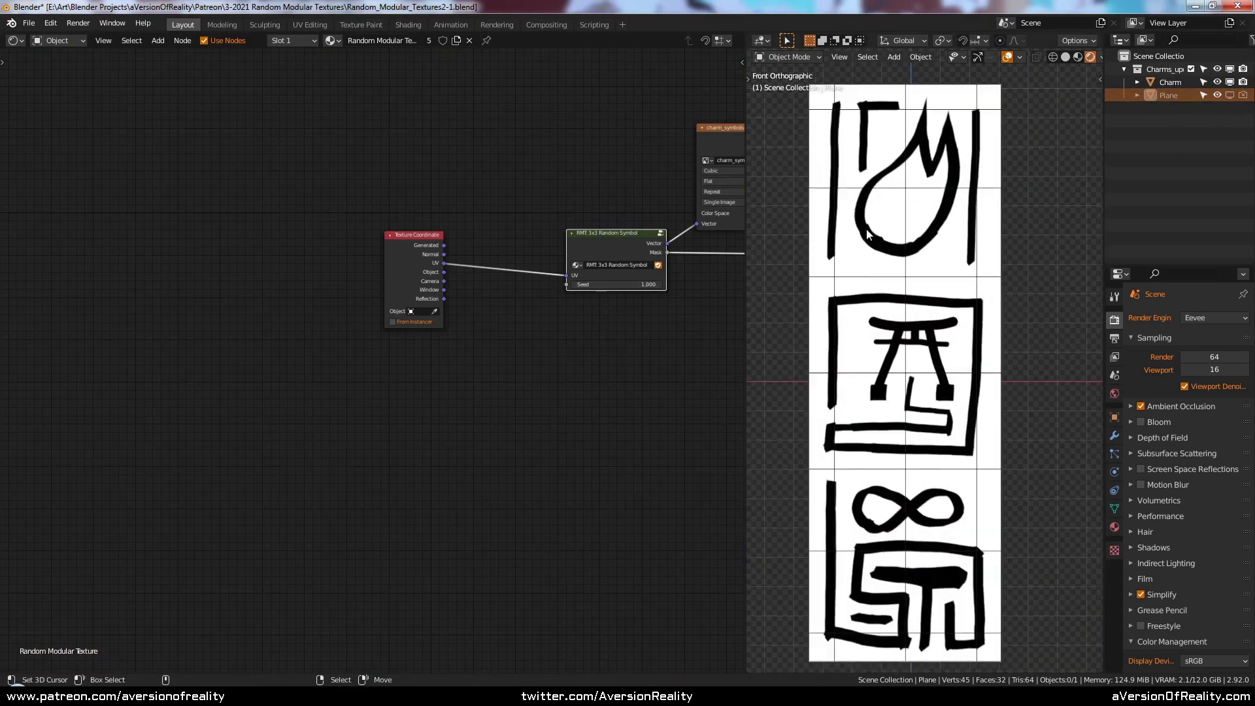
click(919, 242)
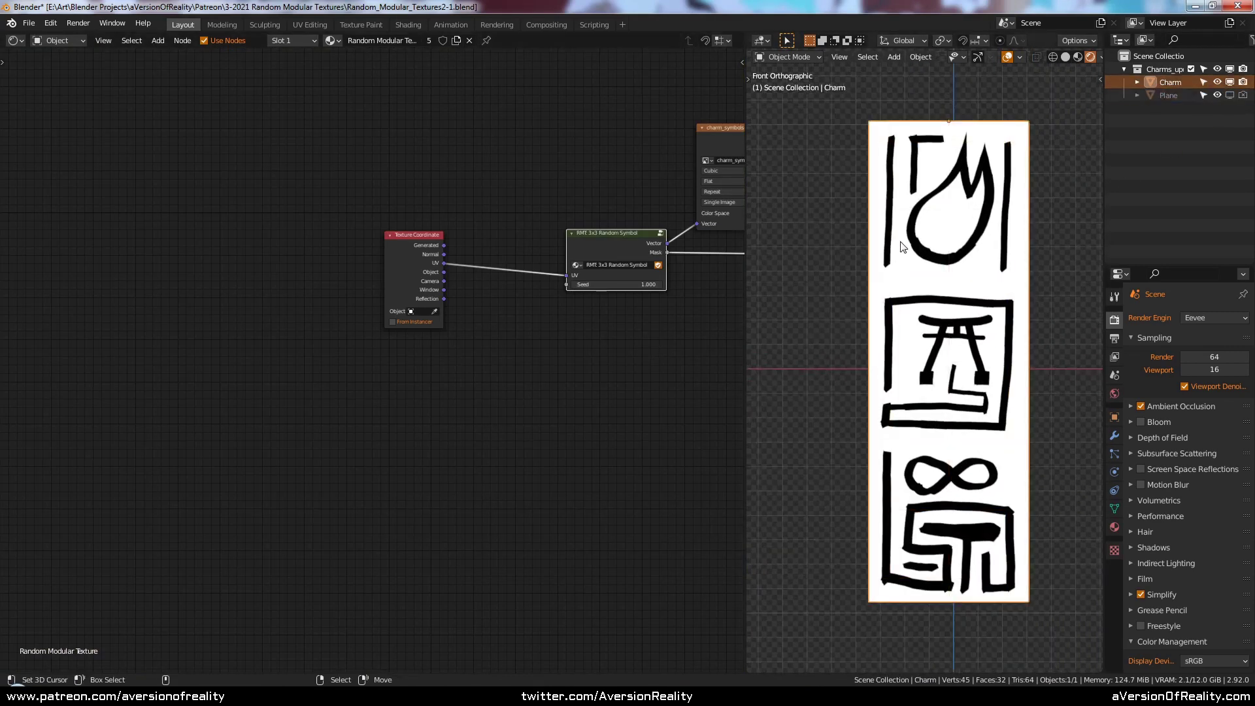
key(shift+alt+z)
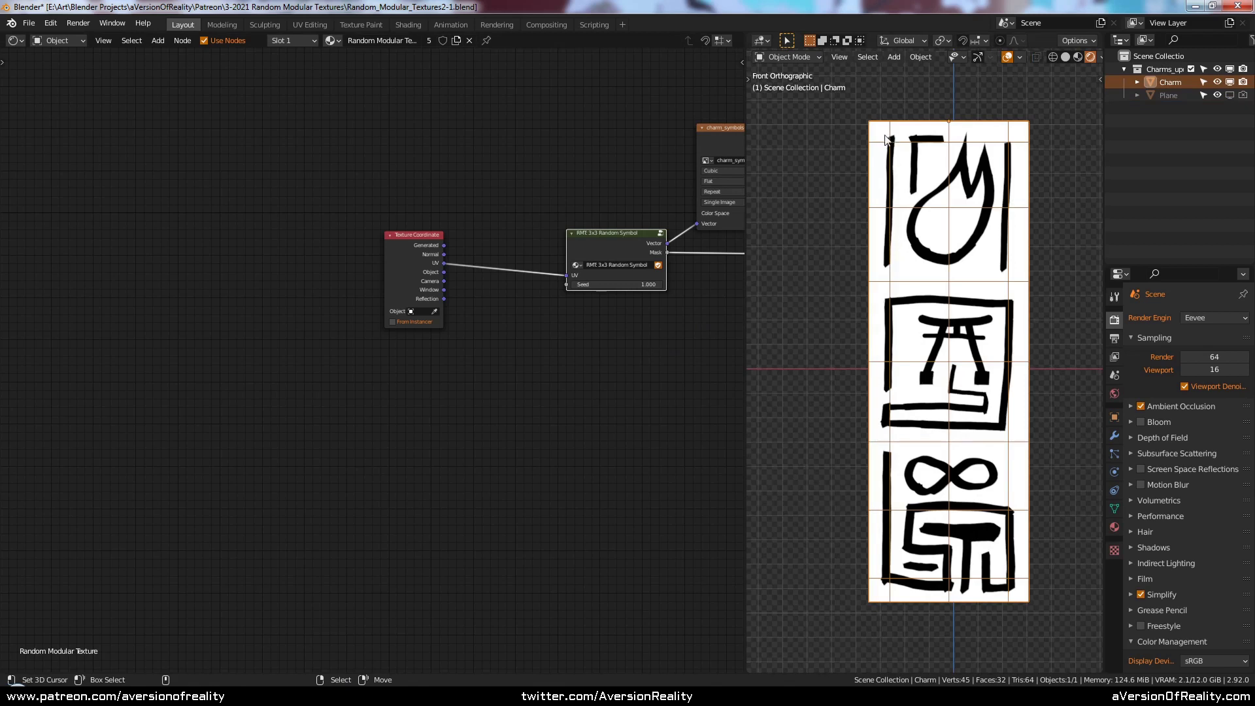
- Select the RMT: 3x3 Random Symbol group node in the main material tree
scroll(638, 179, up, 1)
middle_drag(638, 179, 430, 242)
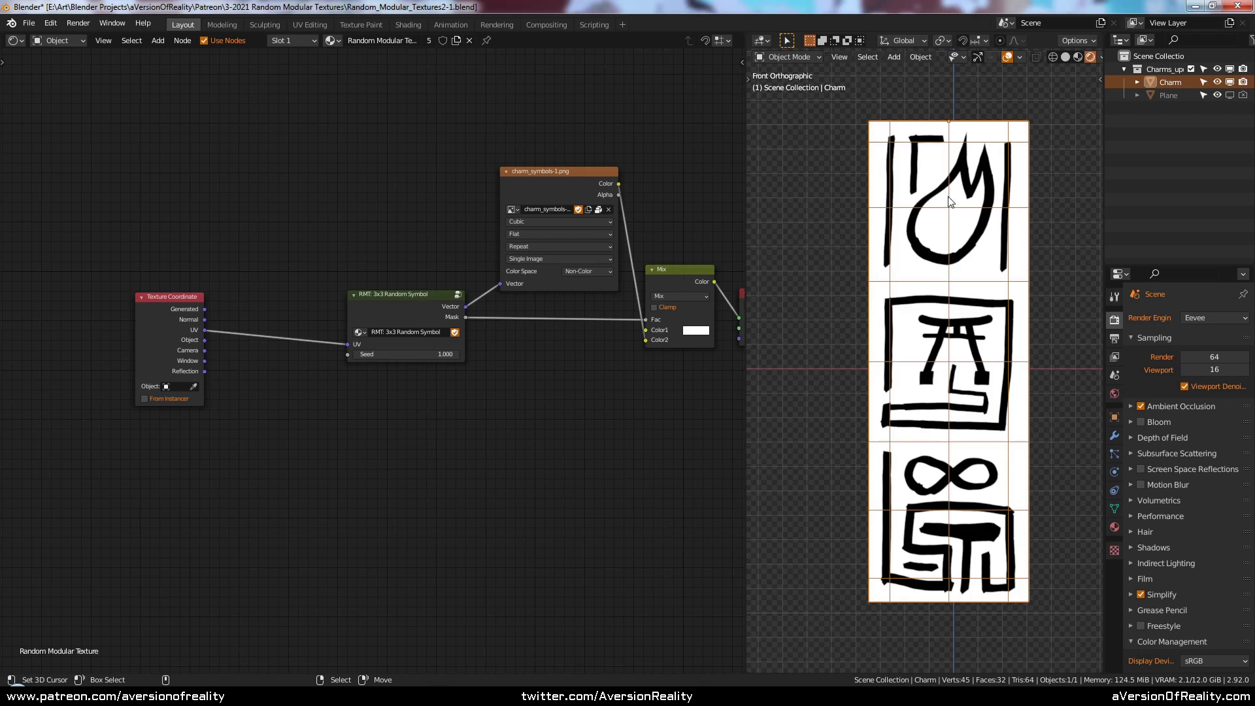
scroll(577, 410, up, 2)
click(440, 281)
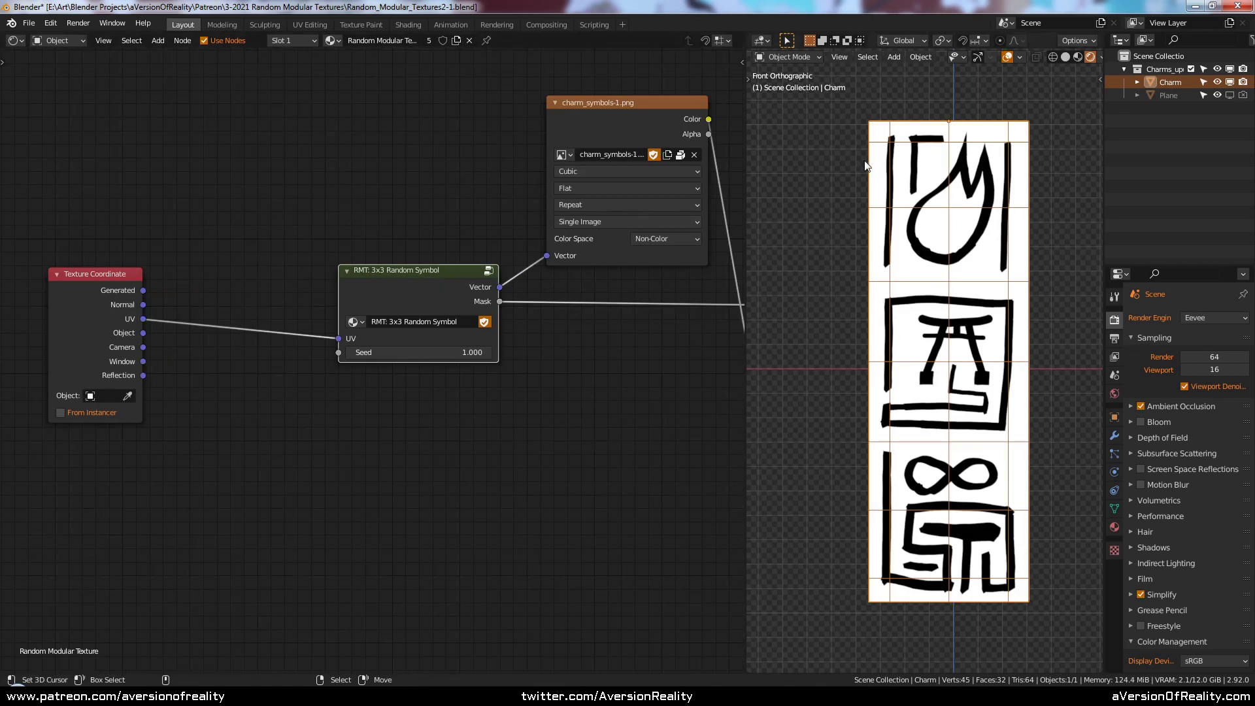
- Move the charm_borders-1.png image texture node closer to the charm_symbols-1.png material nodes
middle_drag(719, 171, 523, 184)
scroll(622, 185, down, 5)
middle_drag(720, 51, 639, 184)
drag(699, 160, 537, 182)
scroll(602, 360, up, 1)
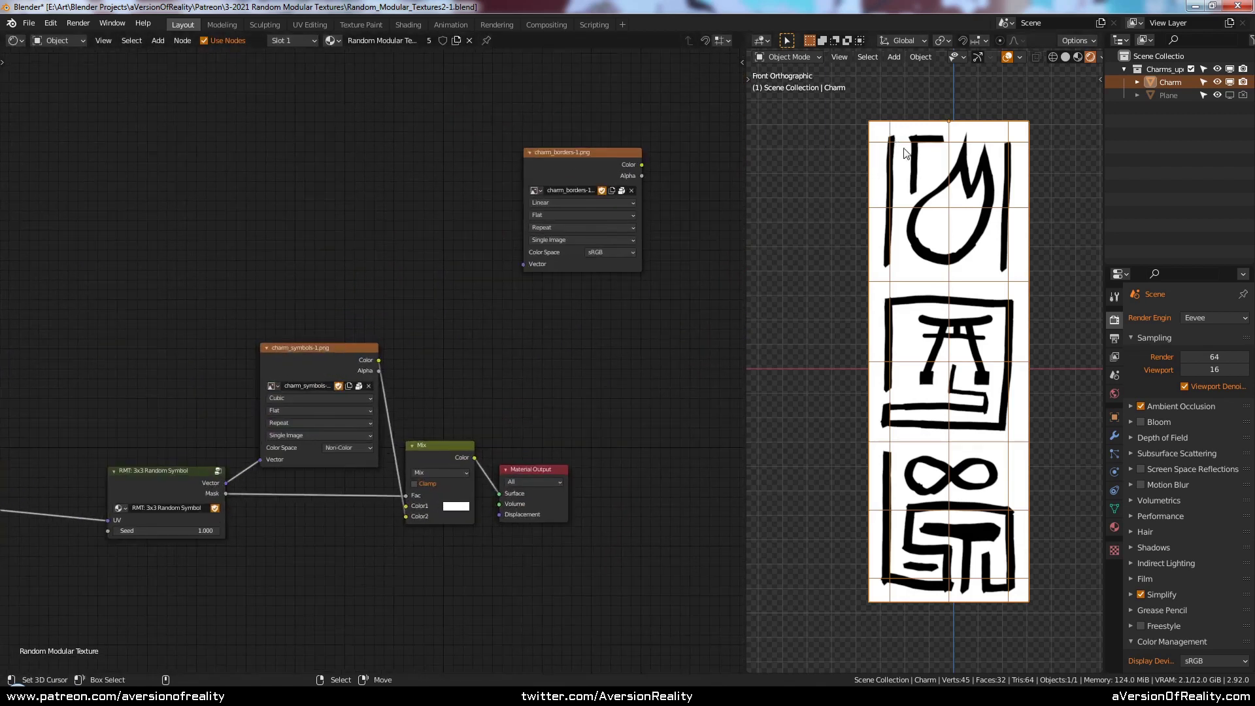
scroll(605, 356, up, 1)
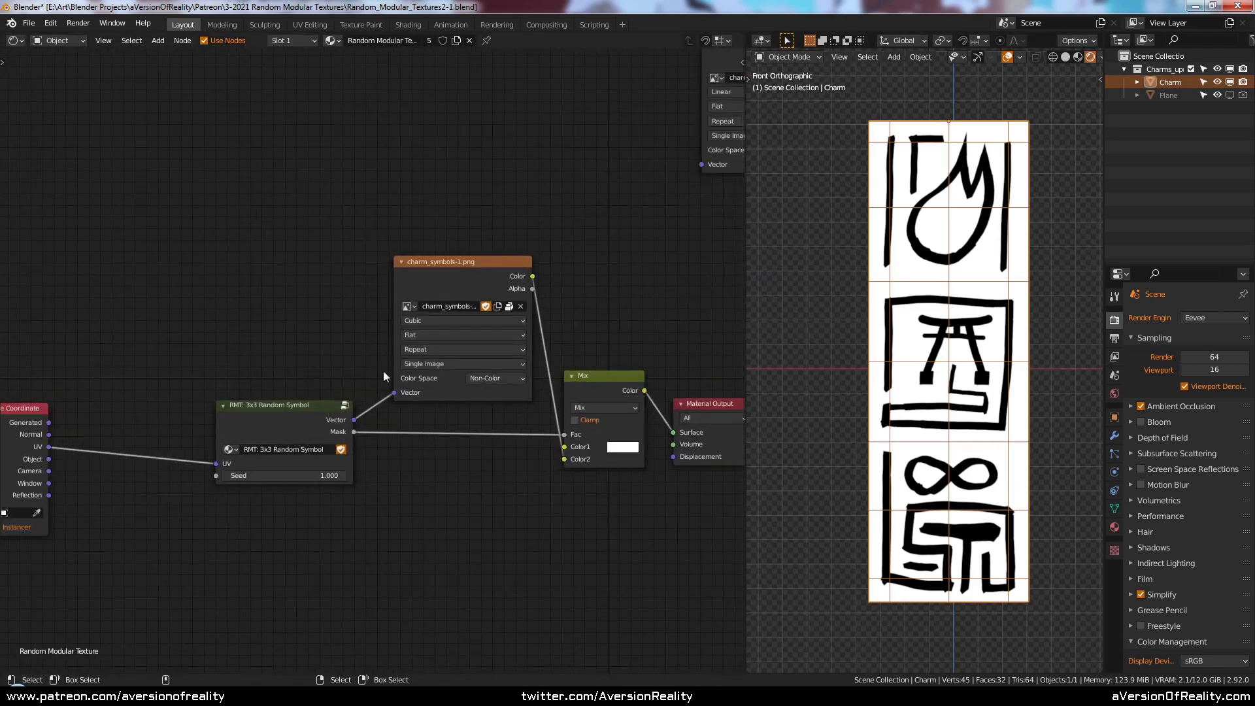
- Enter the RMT: 3x3 Random Symbol group and frame its RMT: Get Texture node
click(281, 431)
key(Tab)
scroll(555, 392, down, 1)
middle_drag(555, 339, 98, 319)
middle_drag(680, 298, 120, 269)
middle_drag(495, 350, 392, 329)
scroll(392, 329, up, 5)
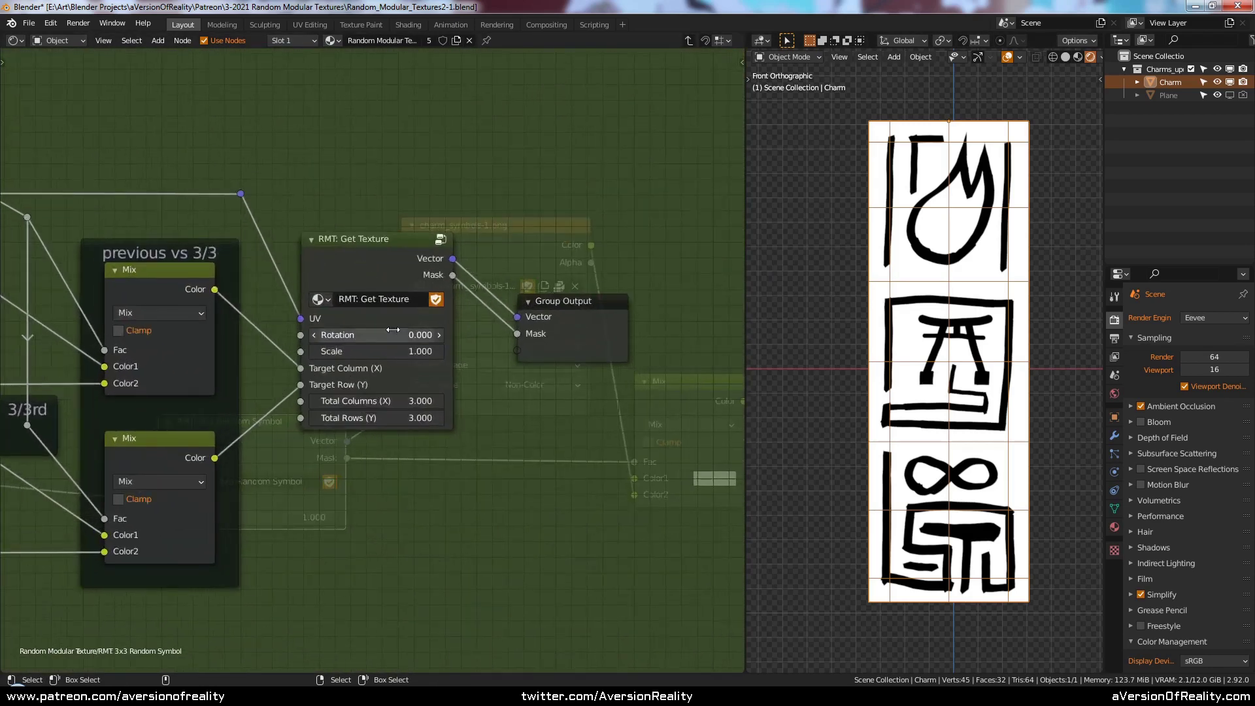
- Test the RMT: Get Texture node with Scale at 0.700, and restore it to 1.000
click(315, 351)
click(314, 351)
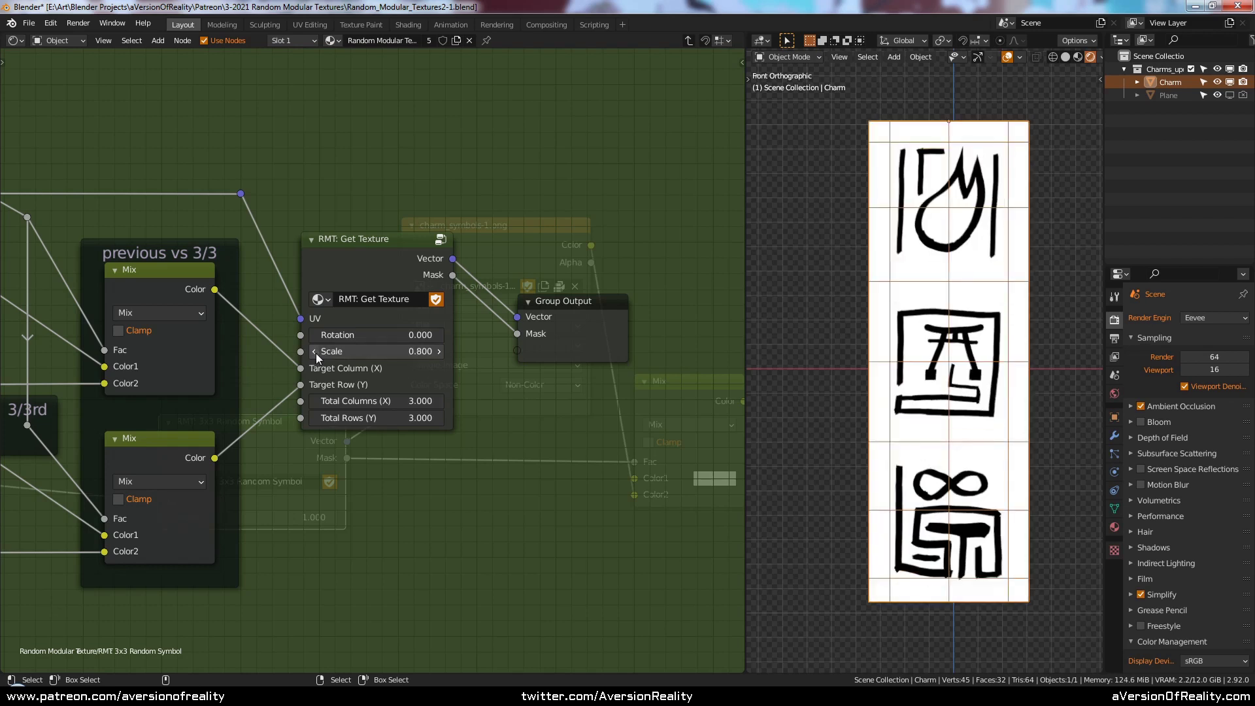
click(315, 351)
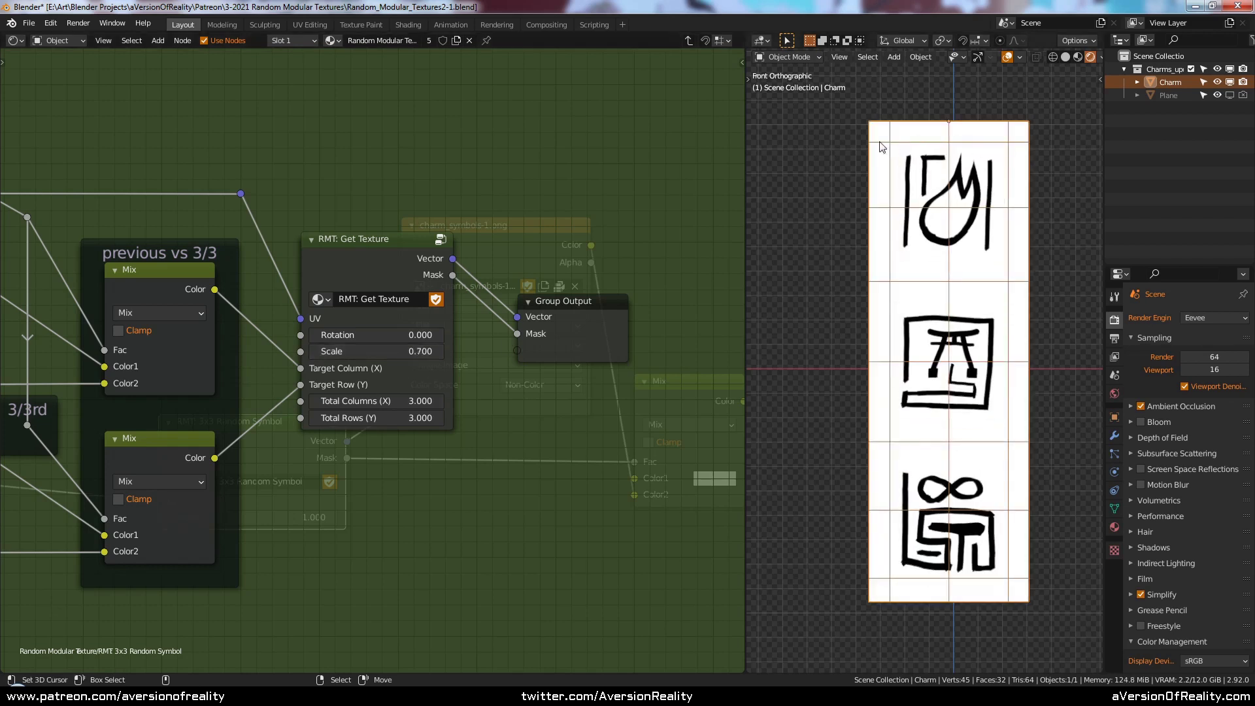
click(440, 351)
click(439, 351)
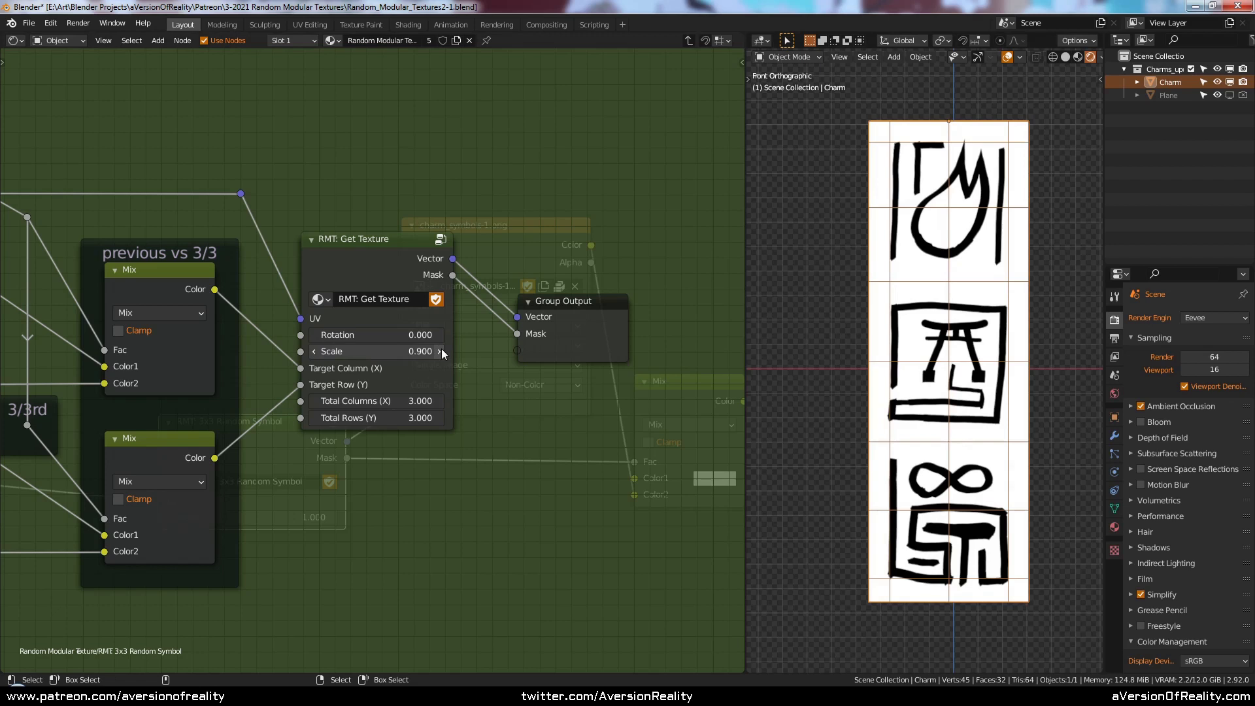
click(439, 351)
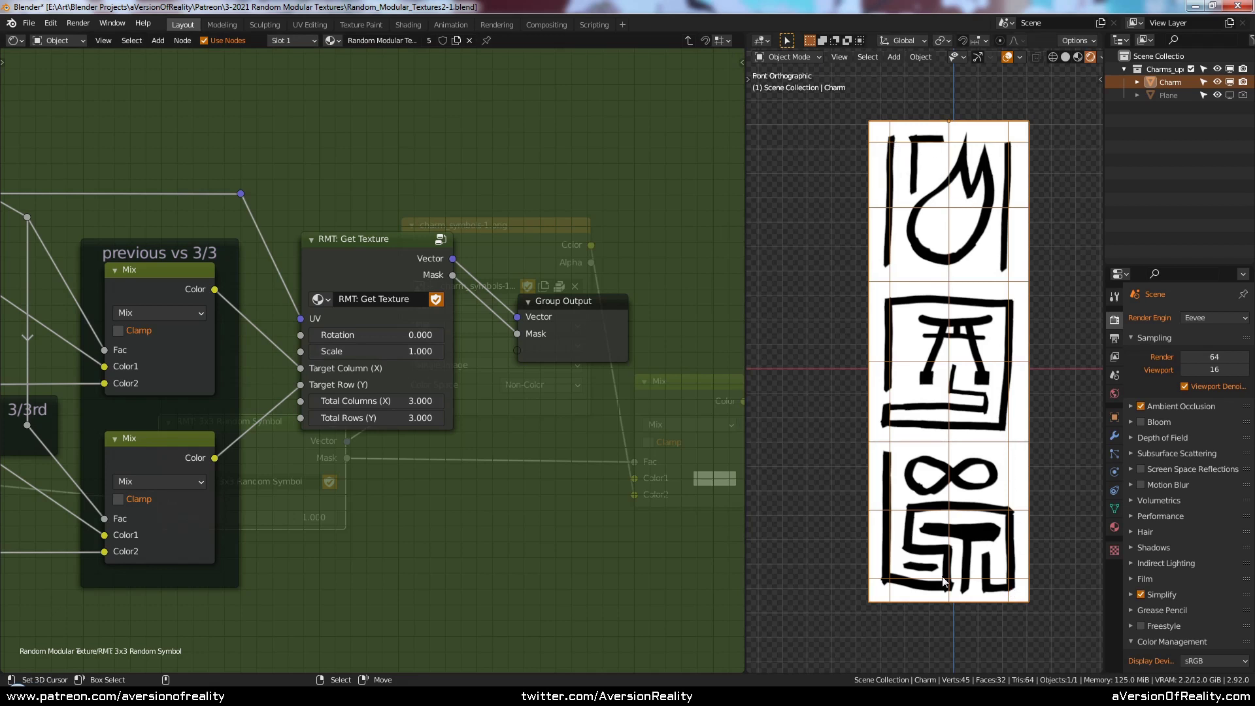
- Widen the node editor, and join Group Input's two UV links in a reroute with free space before it
drag(745, 173, 854, 173)
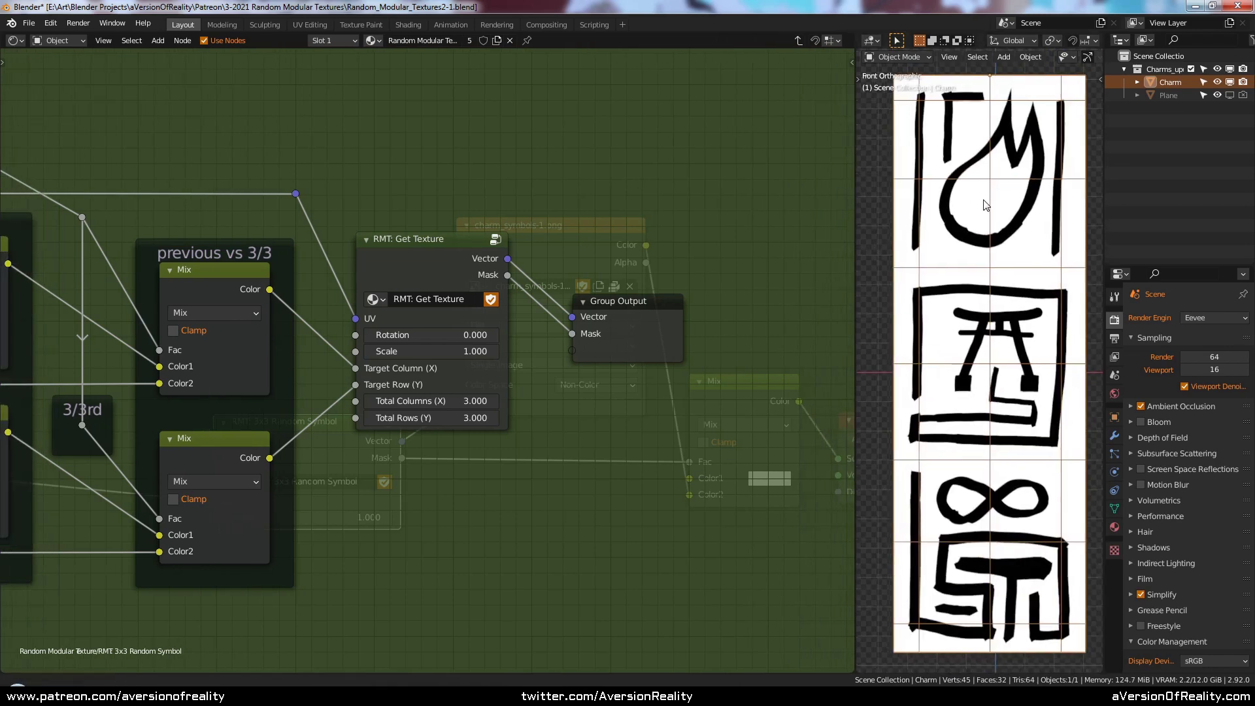
scroll(513, 196, down, 5)
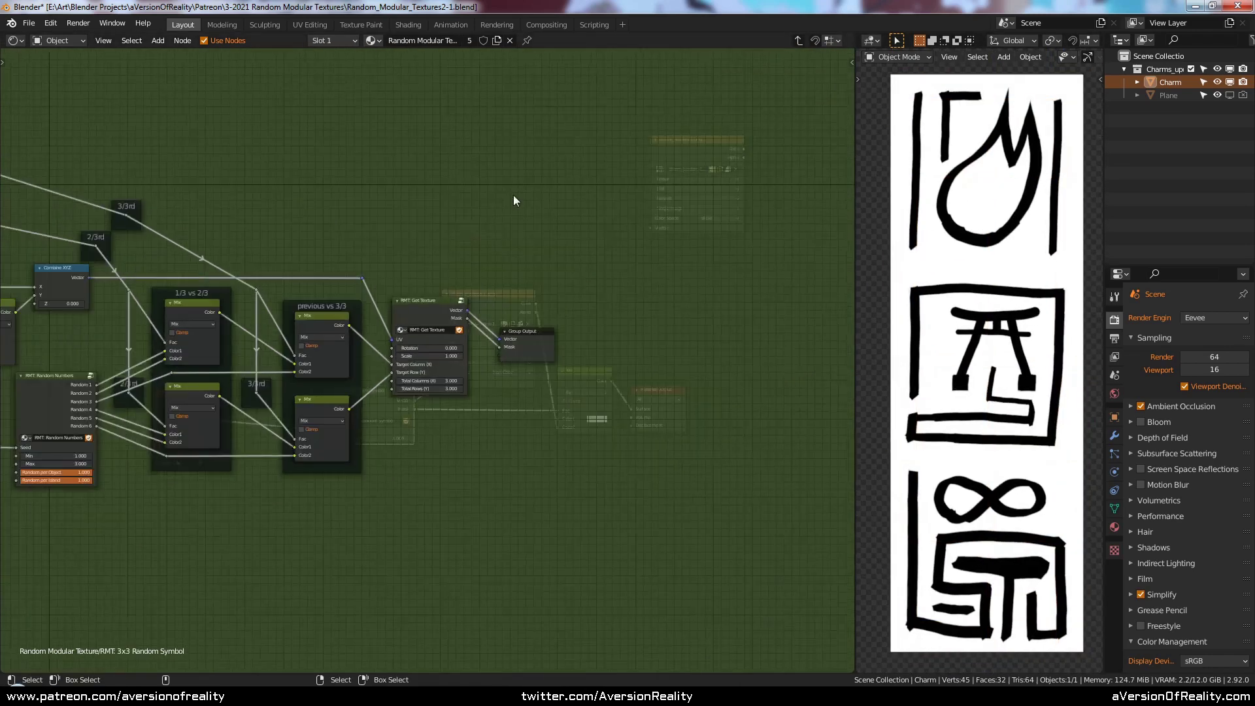
scroll(593, 264, up, 3)
drag(414, 272, 333, 272)
scroll(467, 280, up, 3)
middle_drag(467, 280, 540, 268)
shift+right_drag(485, 268, 487, 345)
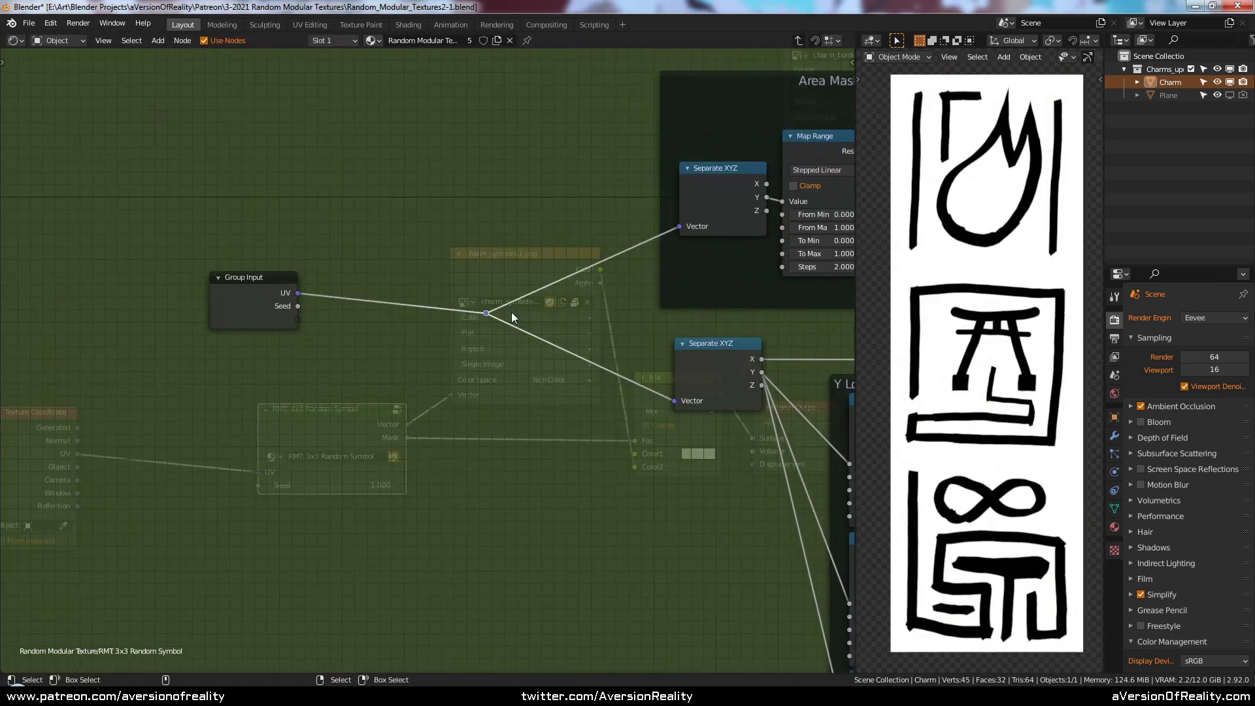
drag(485, 315, 639, 287)
drag(272, 302, 8, 288)
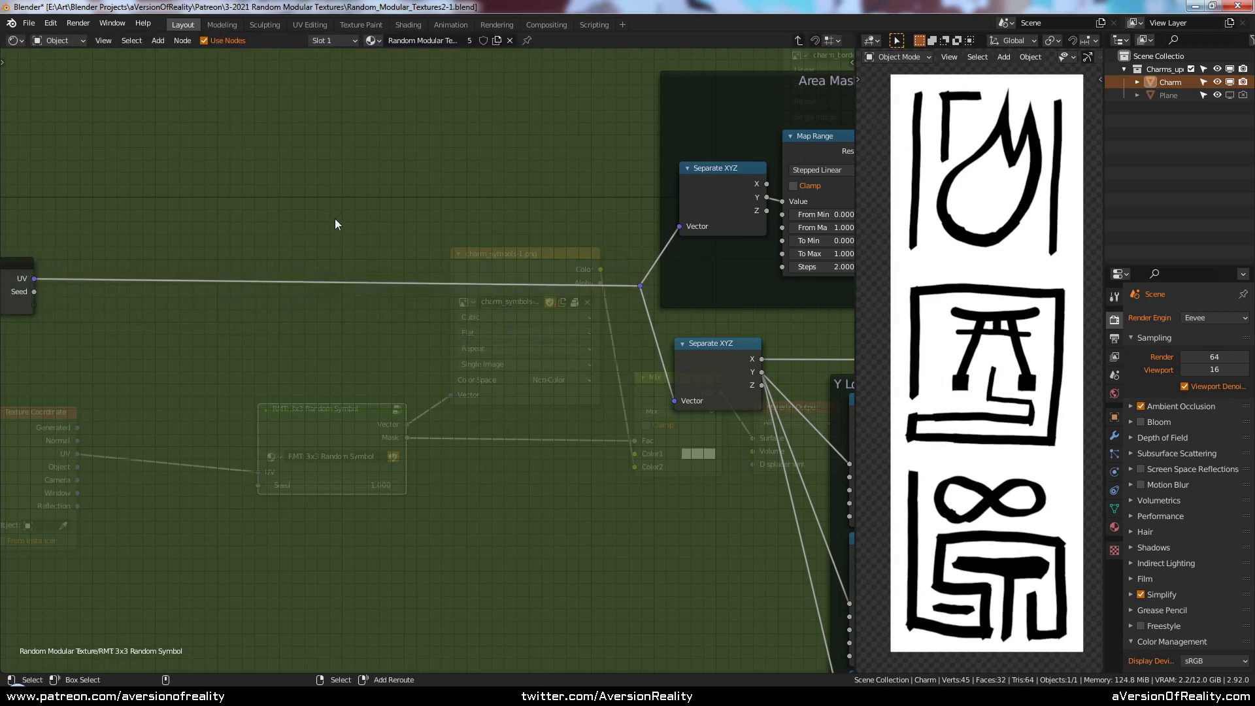
- Add a Map Range node with Clamp disabled above the UV link from Group Input
key(shift+a)
mouse_move(307, 255)
click(385, 249)
click(338, 135)
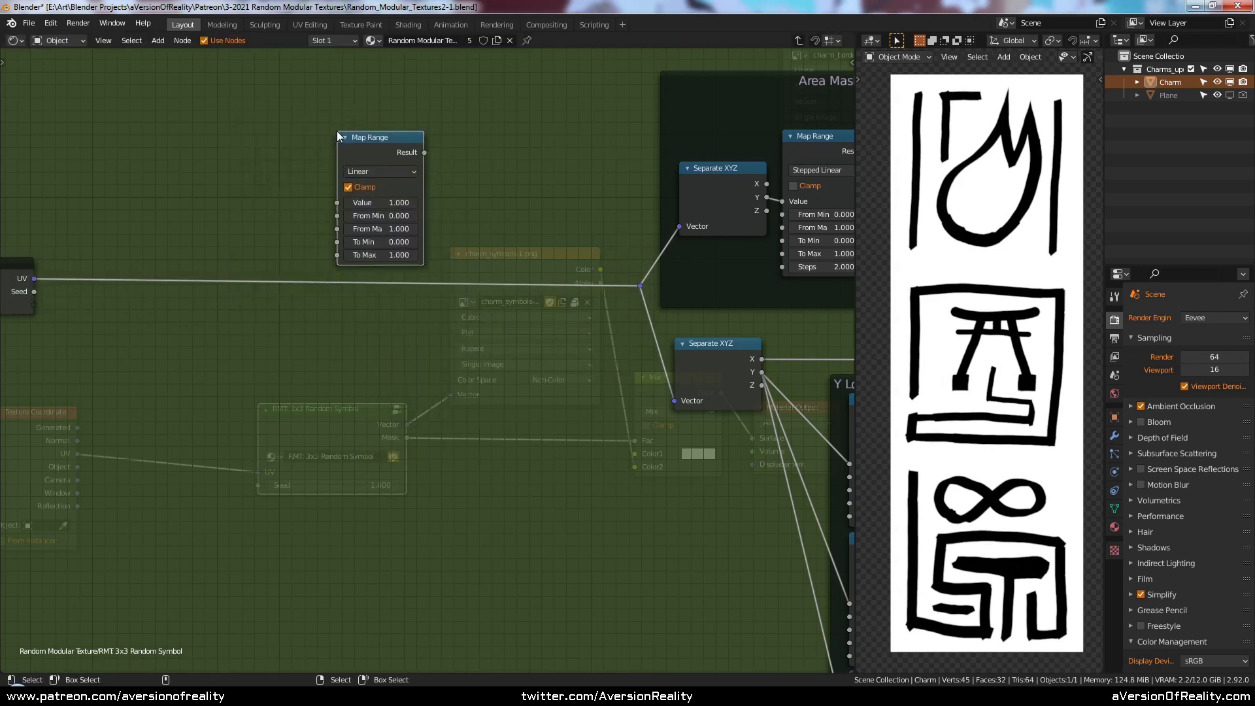
click(351, 187)
middle_drag(218, 154, 439, 218)
scroll(309, 299, up, 1)
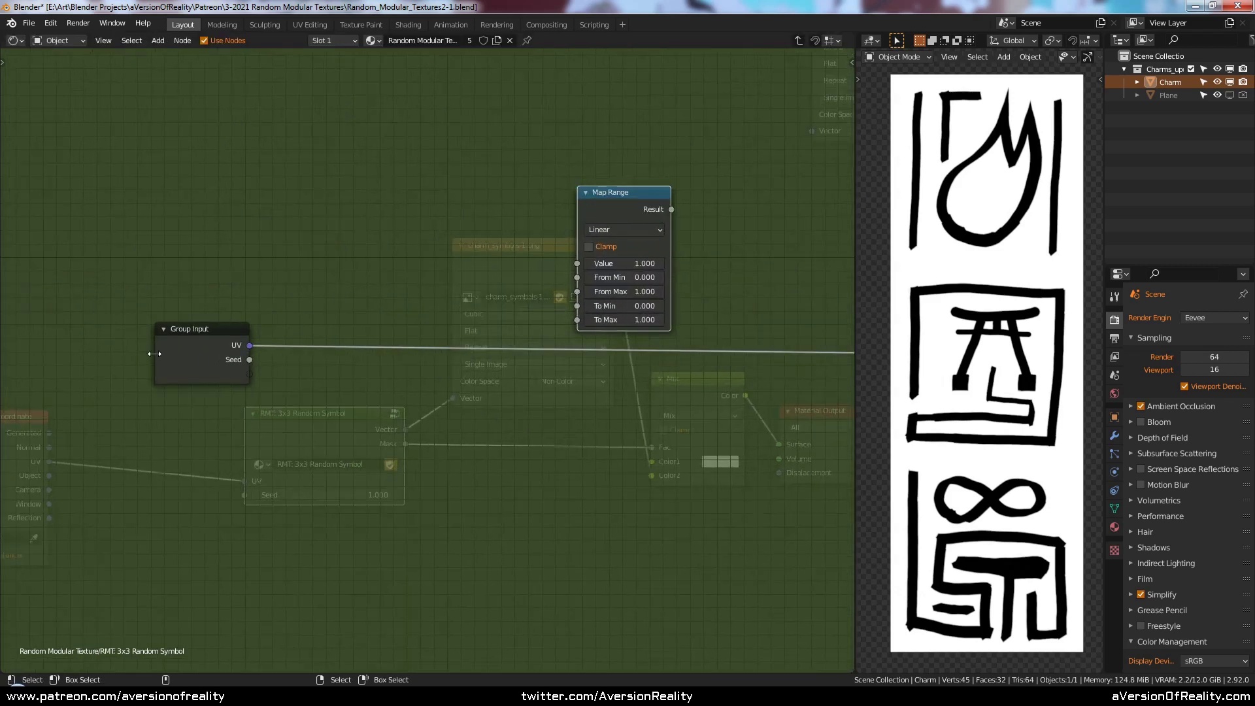
- Move Group Input further back and insert a Separate XYZ node into its UV link
drag(155, 354, 61, 355)
middle_drag(459, 260, 390, 250)
key(shift+a)
mouse_move(376, 226)
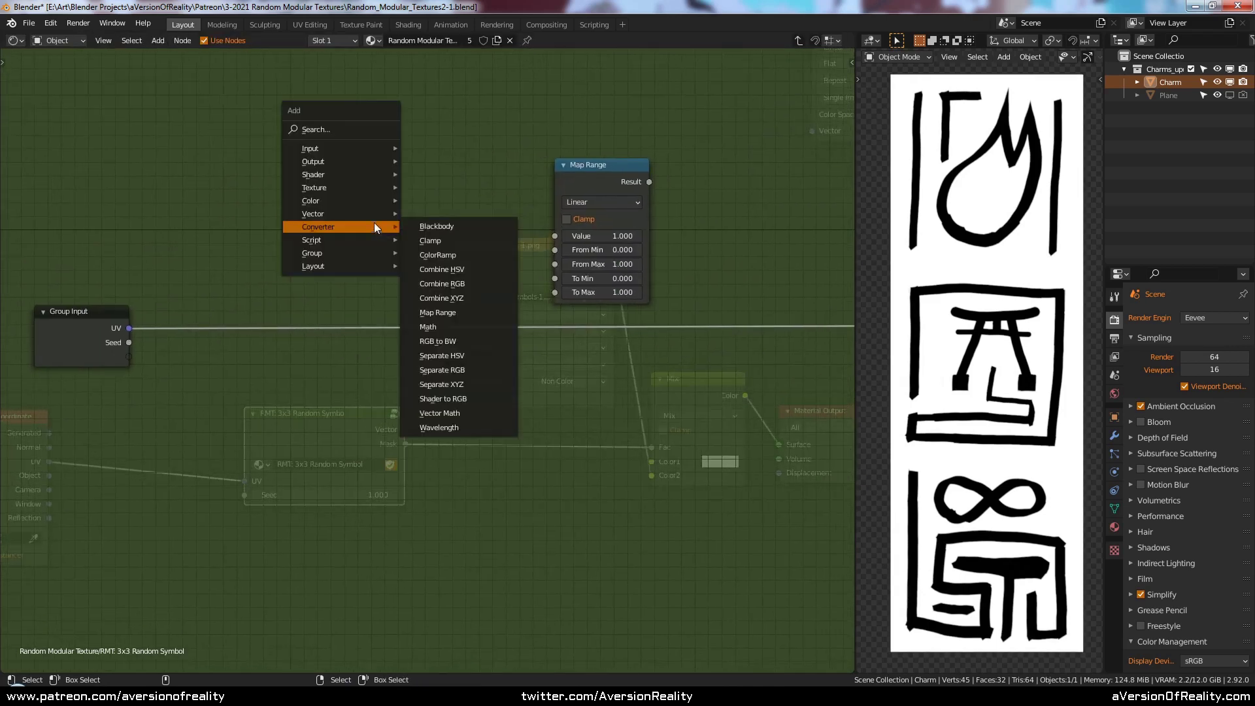
click(477, 383)
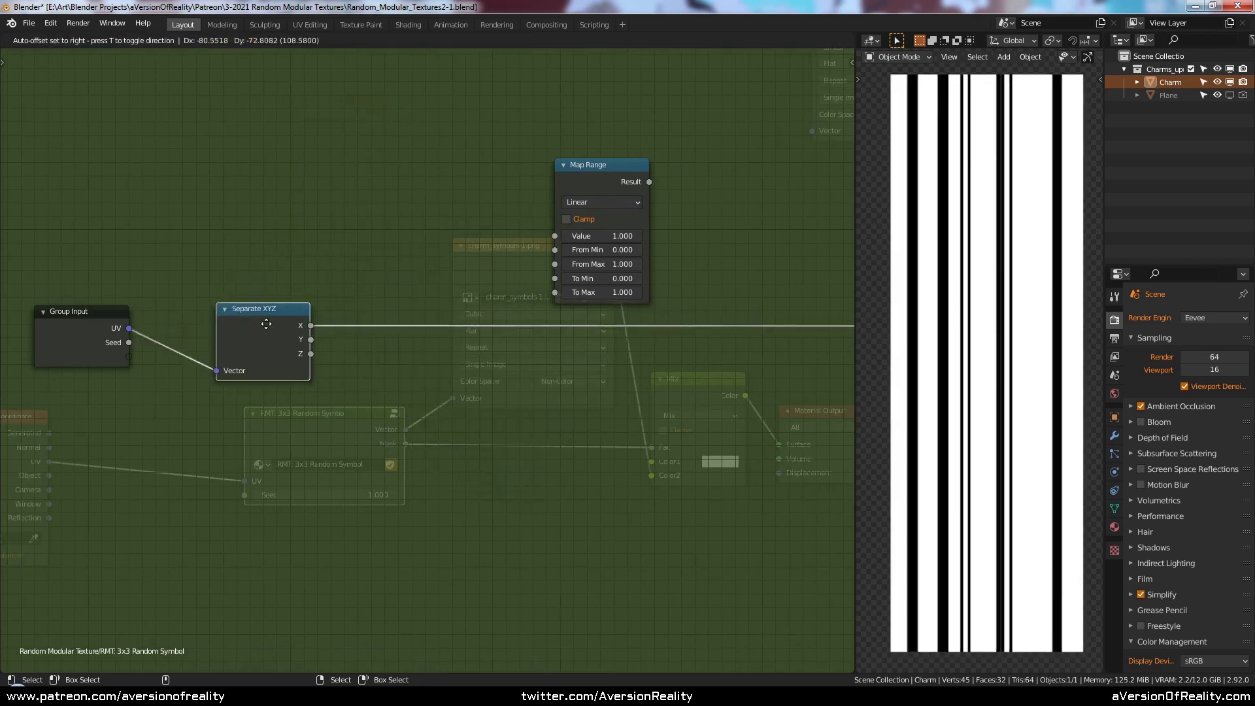
click(264, 317)
- Insert a Combine XYZ node before the UV reroute, and connect the new Separate XYZ node's Y to its Y
middle_drag(585, 259, 377, 224)
drag(378, 135, 181, 132)
key(shift+a)
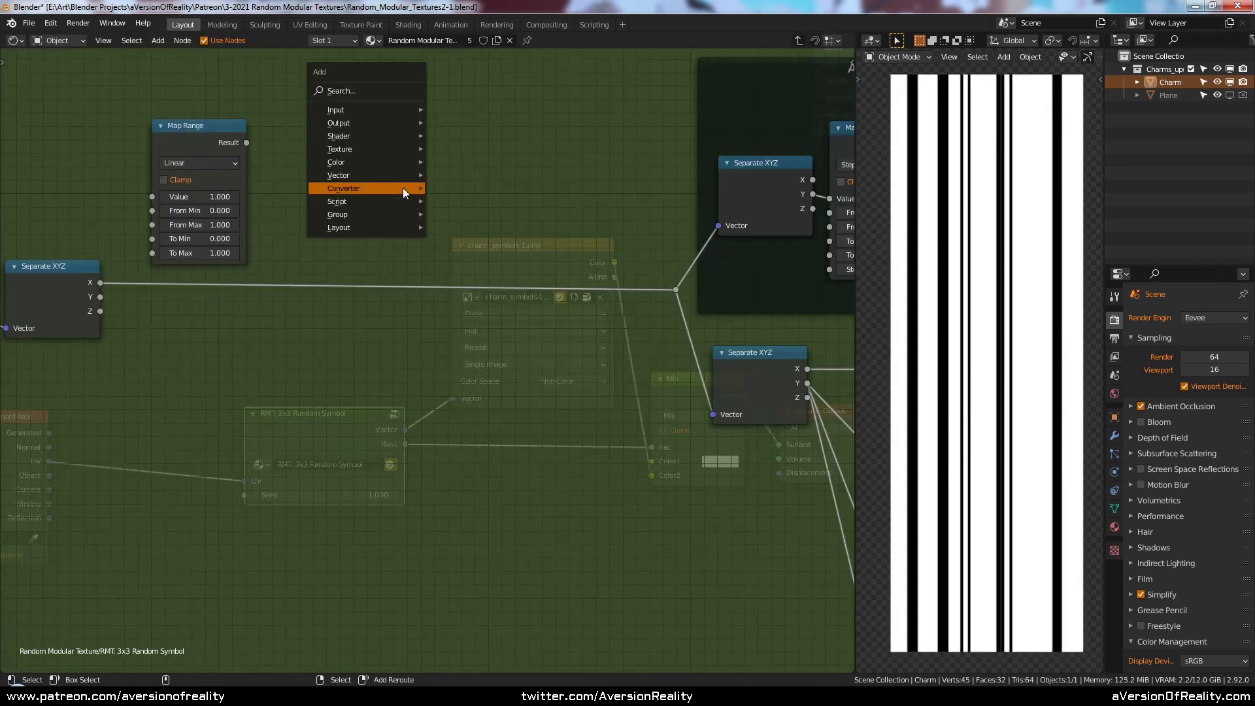
mouse_move(402, 187)
click(499, 260)
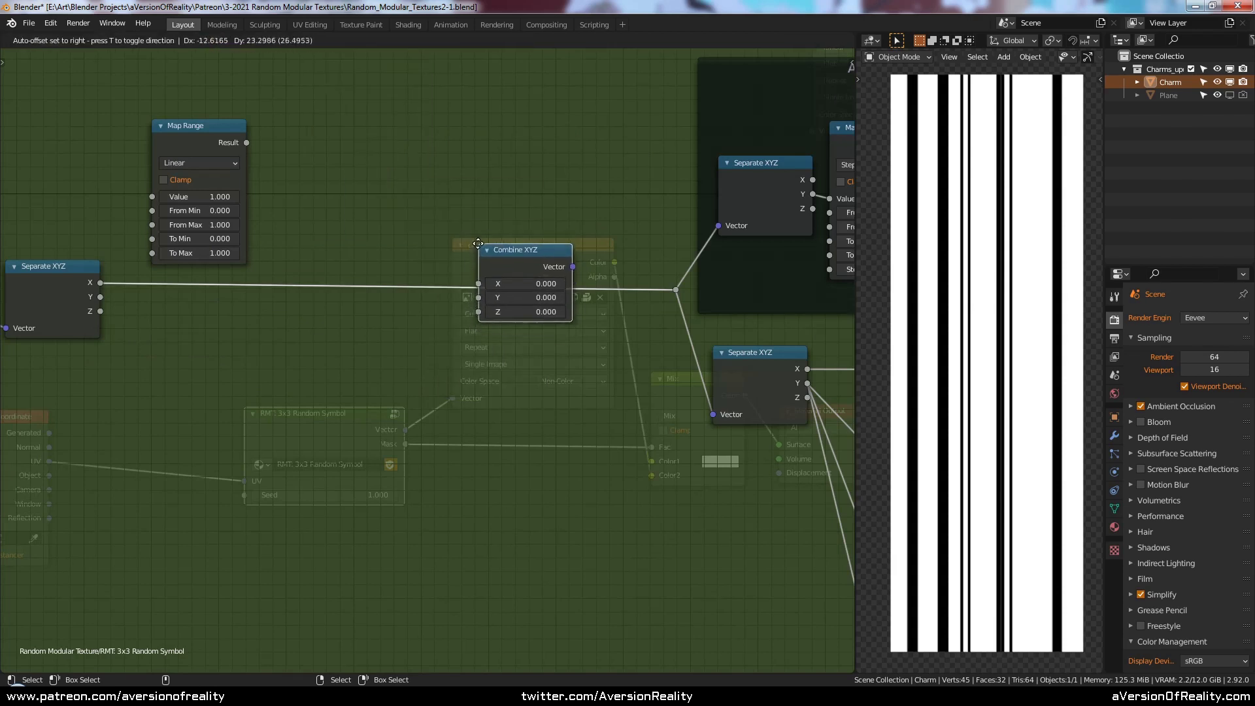
click(479, 243)
middle_drag(293, 222, 400, 226)
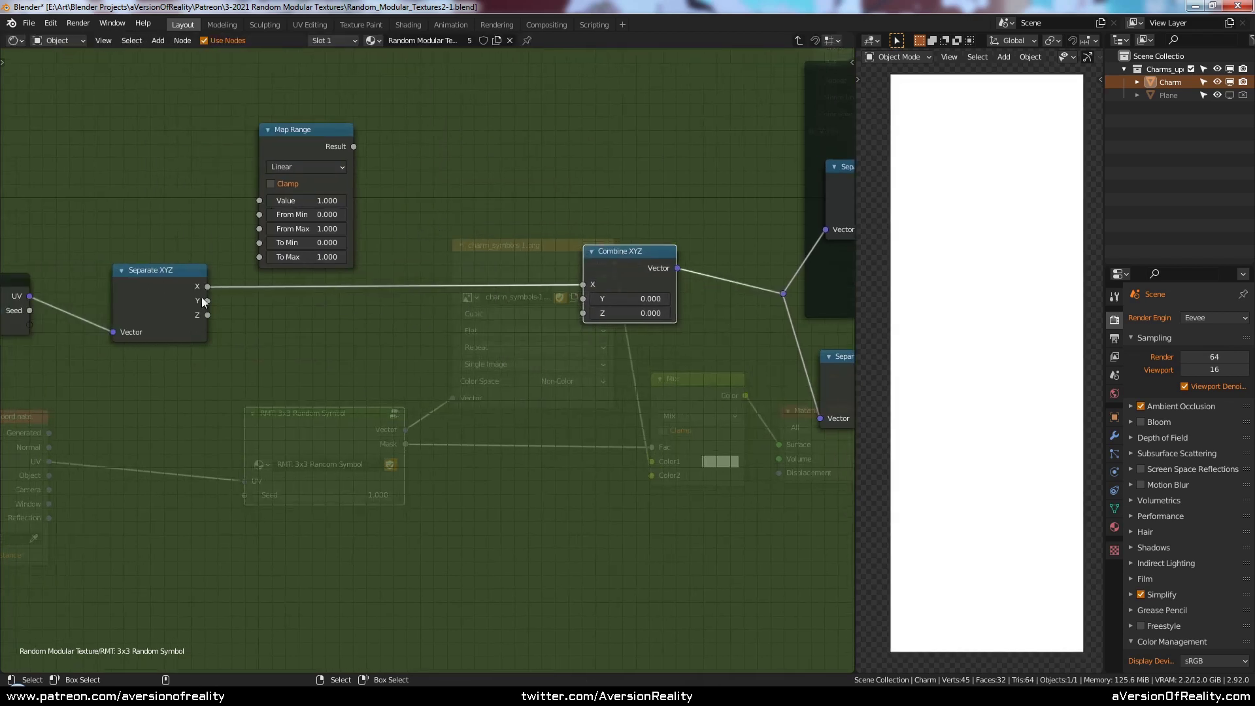
drag(207, 301, 582, 298)
- Insert the Map Range node into the X link, and set From Min to 0.100 and From Max to 0.900
drag(309, 141, 419, 167)
middle_drag(487, 313, 553, 361)
scroll(553, 360, up, 3)
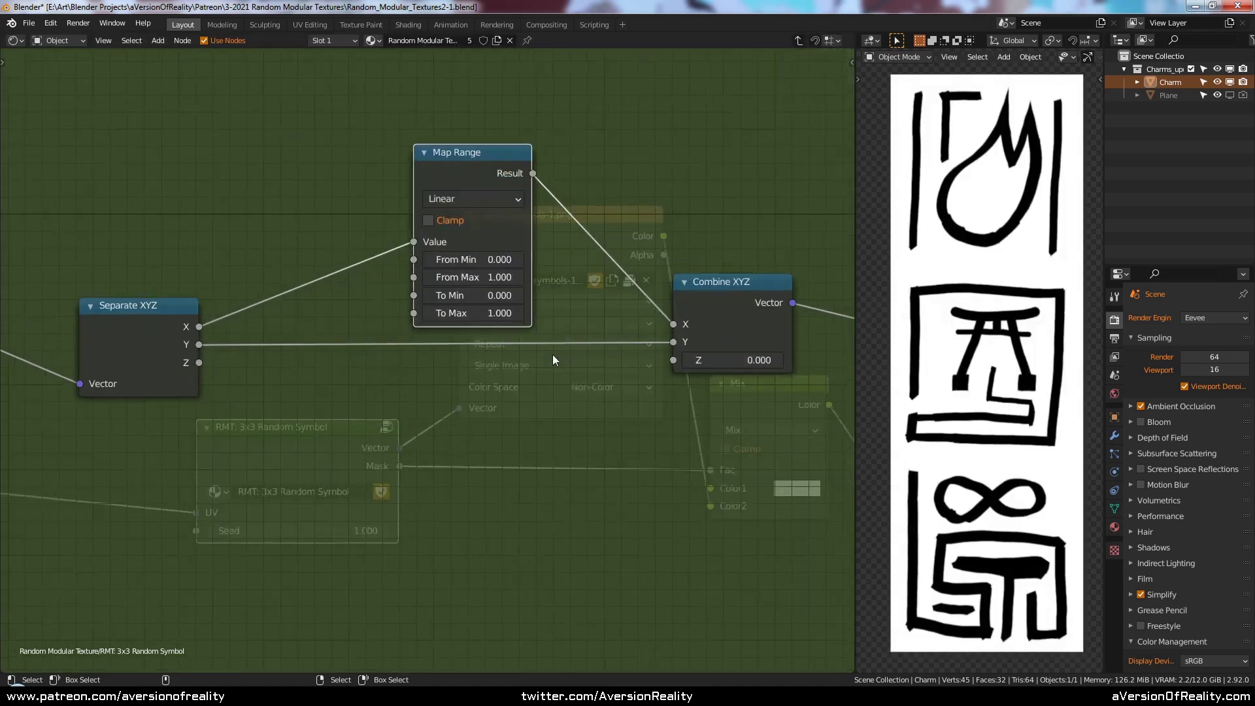
scroll(553, 360, up, 1)
drag(458, 251, 431, 271)
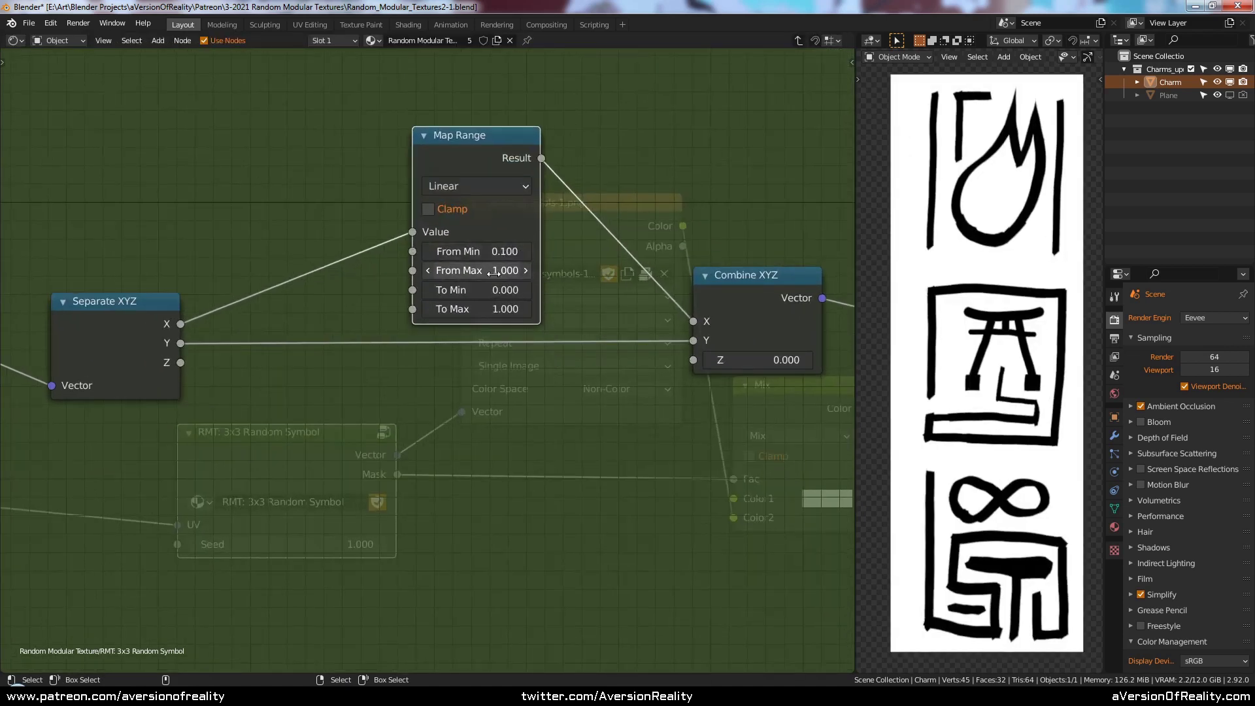
click(430, 270)
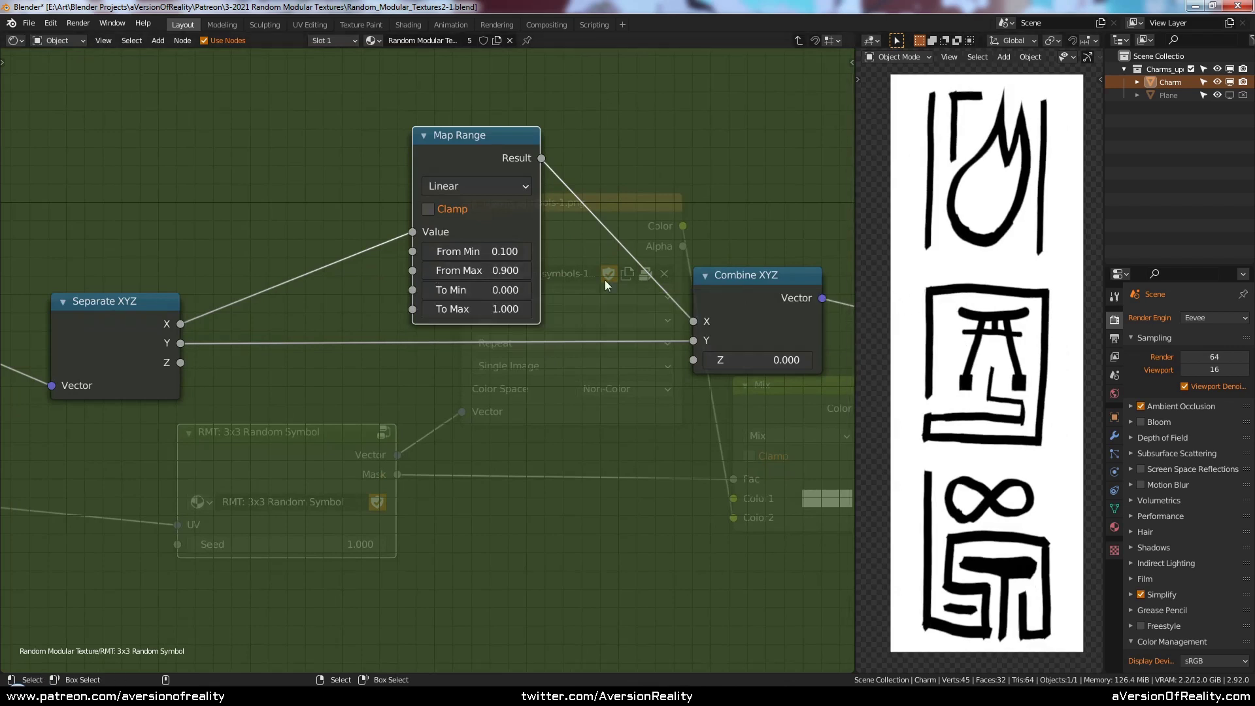
- Duplicate the Map Range node into the Y link, and set its From Min to 0.500 and From Max to 0.900
key(shift+d)
key(y)
click(474, 362)
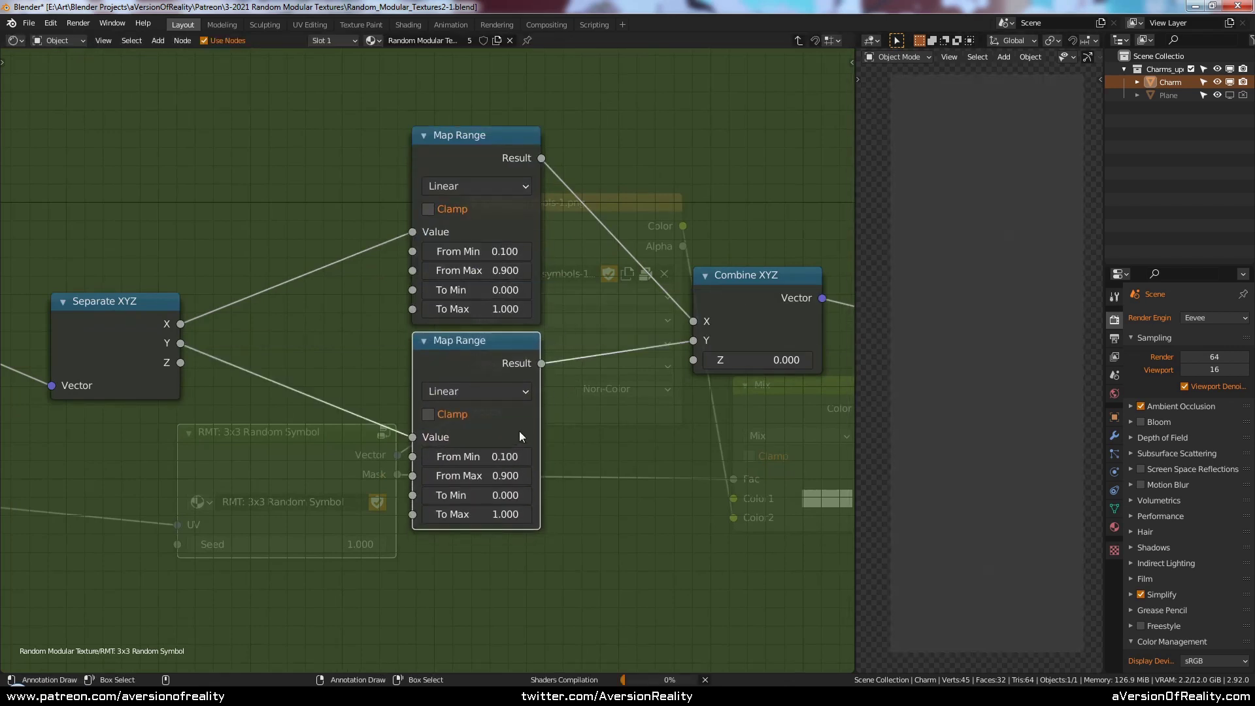
click(526, 475)
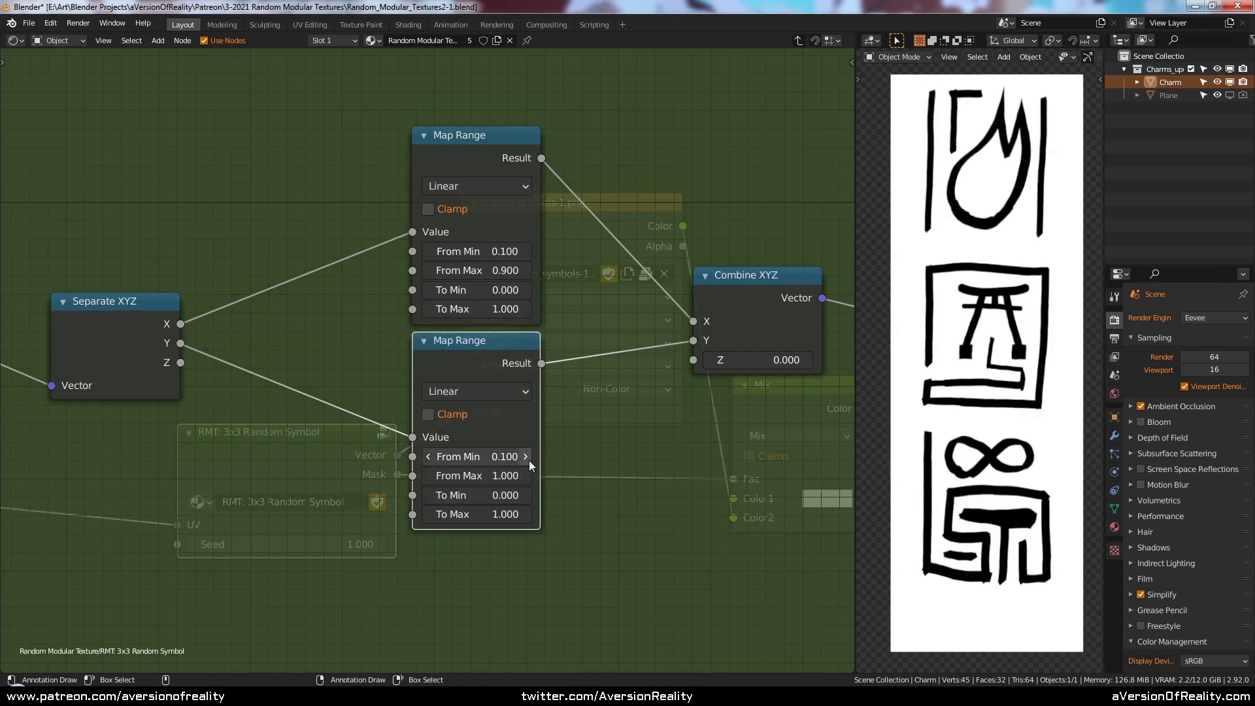
click(526, 457)
click(526, 457)
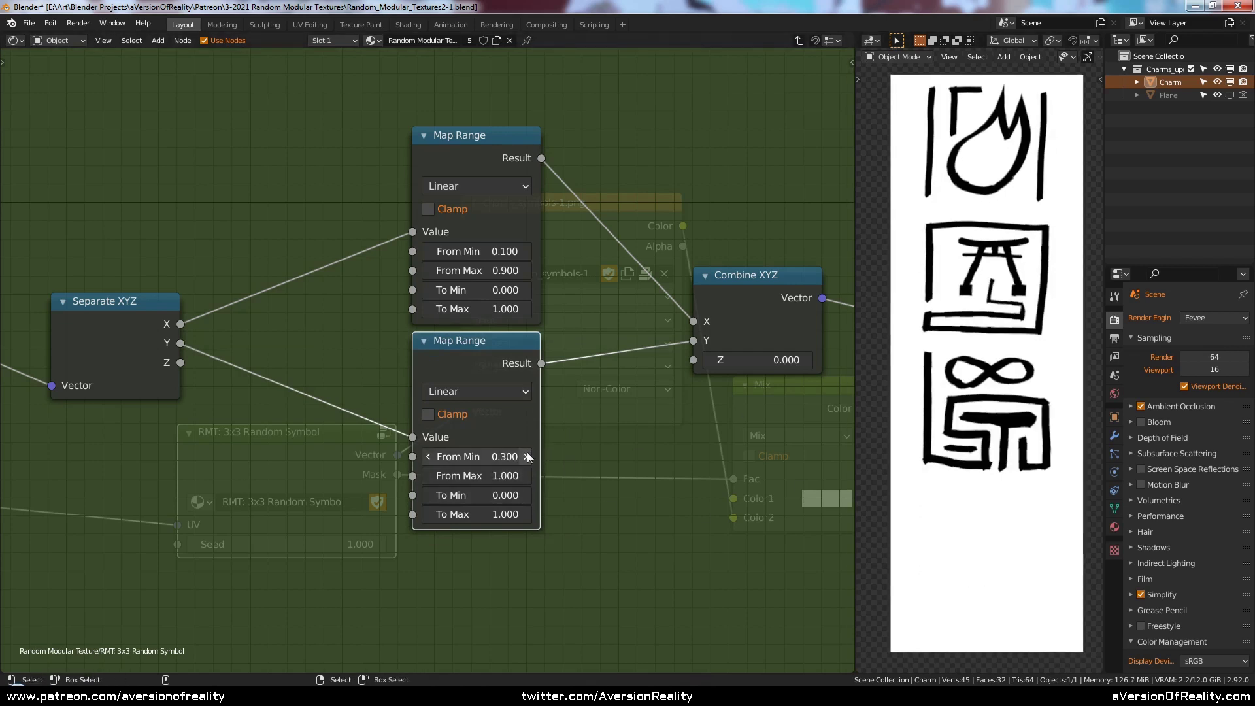
click(525, 457)
click(525, 457)
click(428, 476)
- Cut both links into Group Output and move the node back near the new Combine XYZ node
scroll(616, 475, down, 7)
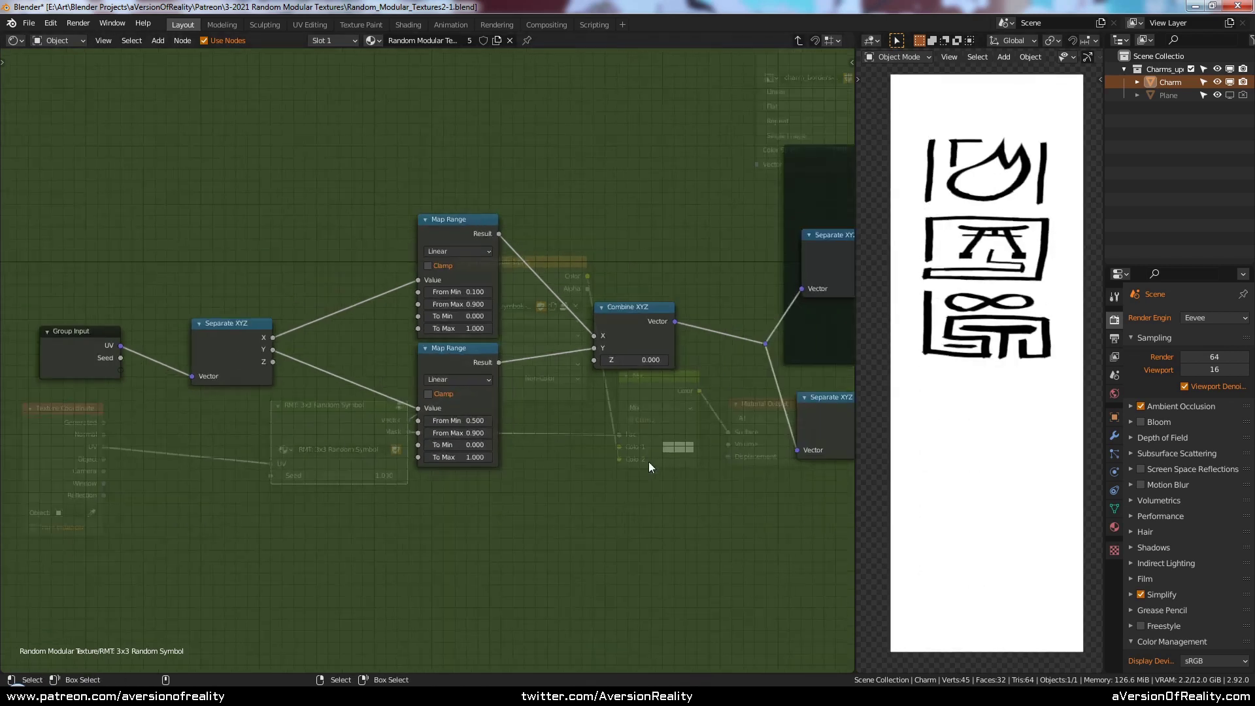
middle_drag(564, 288, 502, 283)
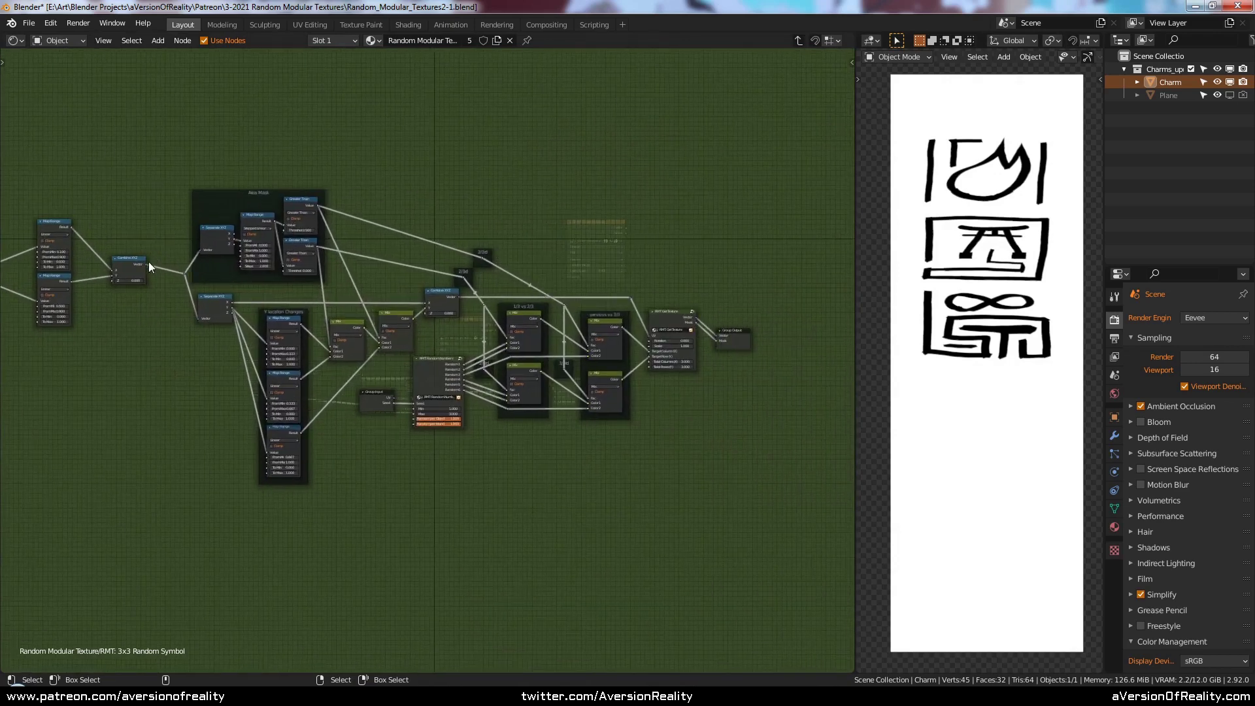
ctrl+right_drag(716, 315, 731, 343)
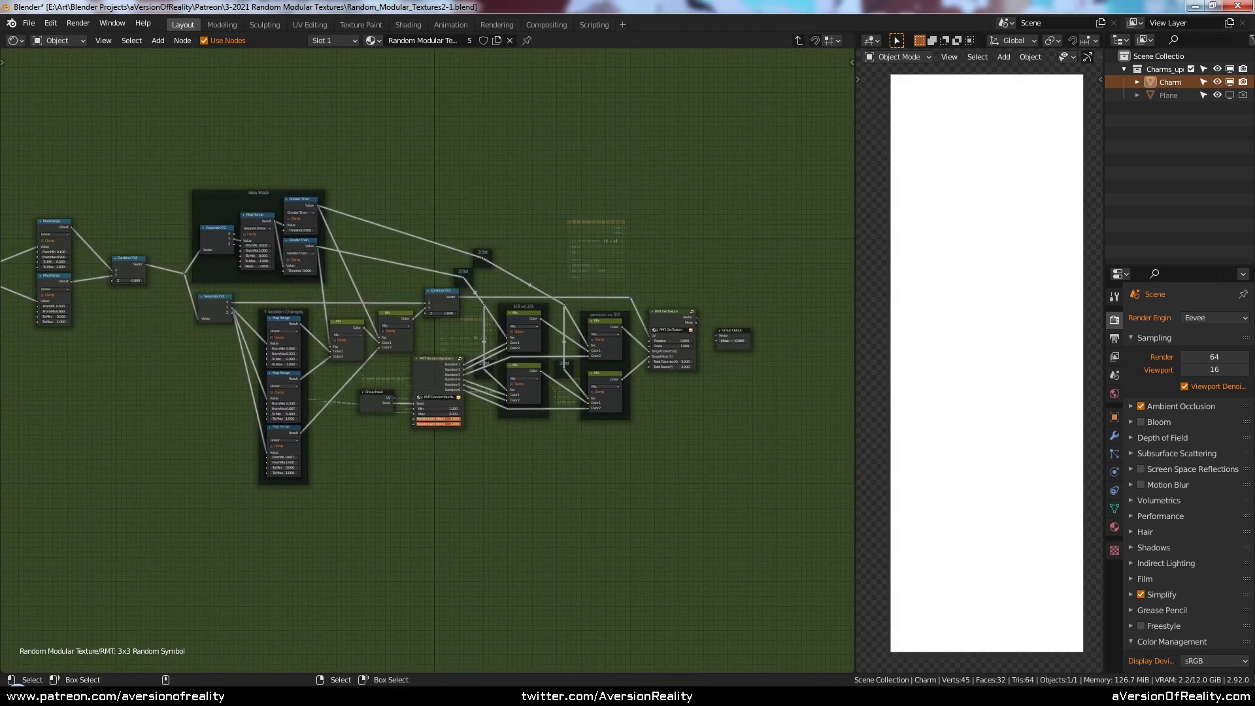
drag(738, 337, 149, 319)
- Connect the Y Map Range's Result to the group's Mask output, and preview that Mask through Material Output's Surface
scroll(479, 352, up, 4)
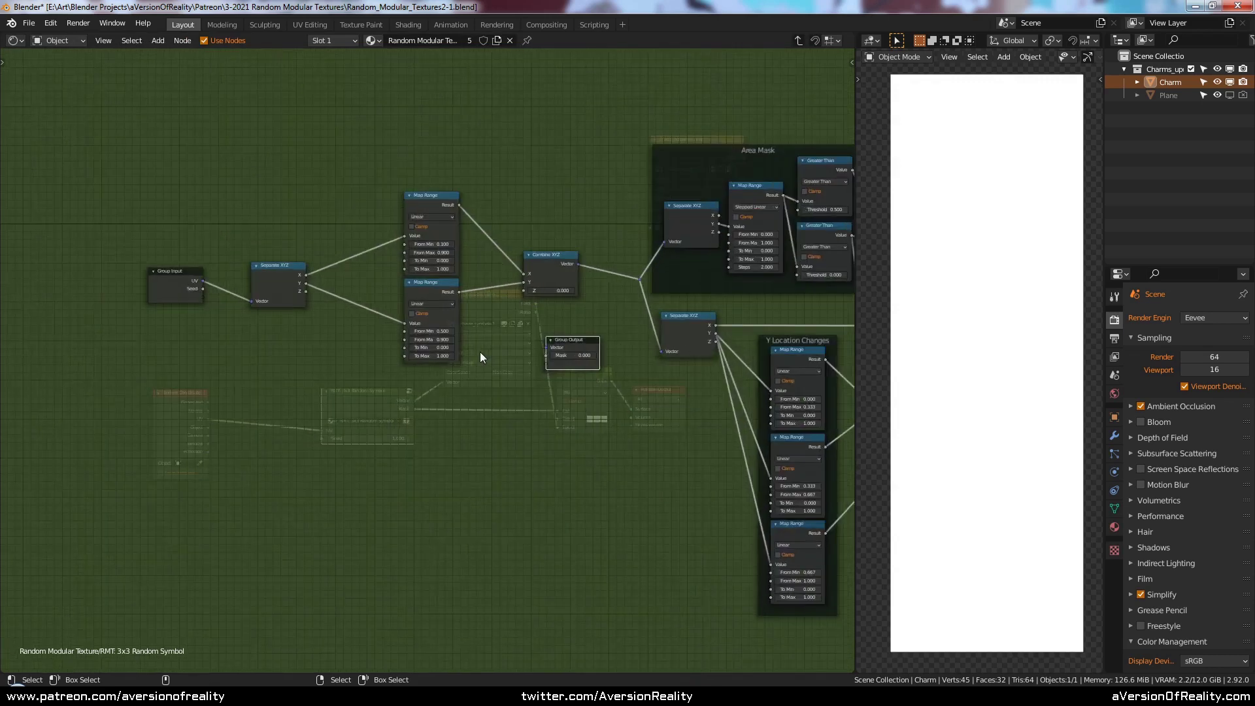
scroll(443, 363, up, 2)
drag(391, 290, 564, 402)
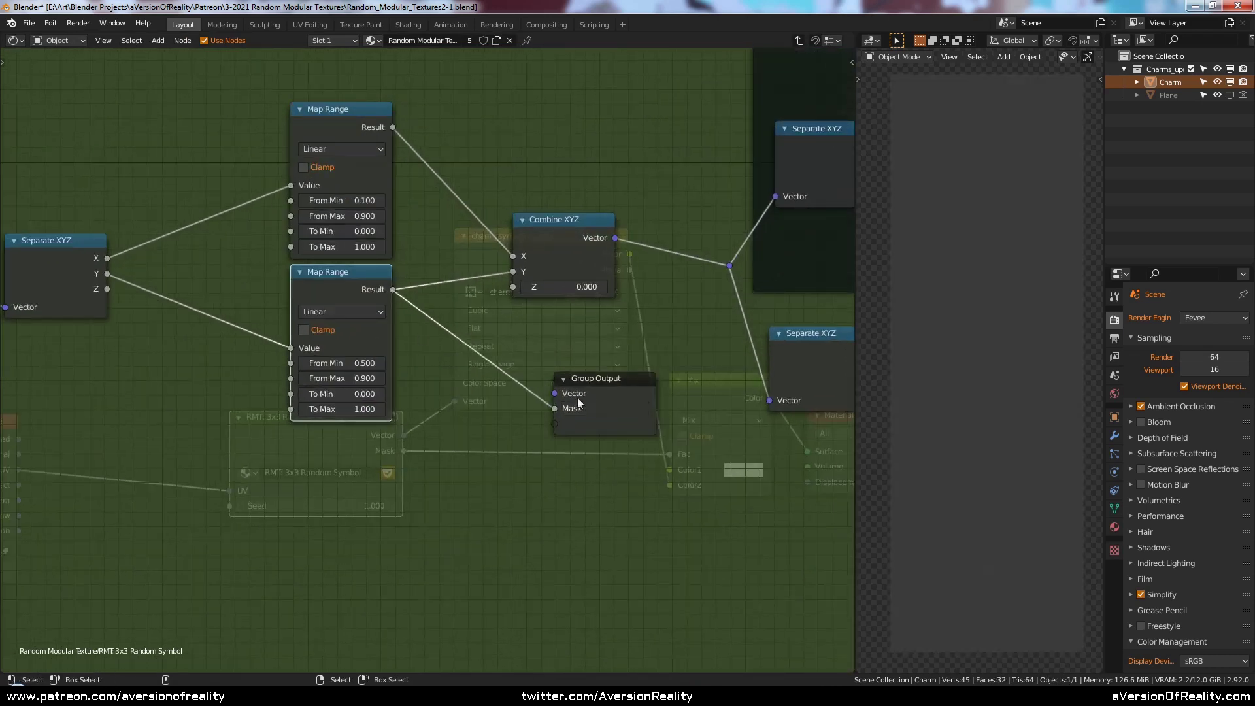
key(Tab)
middle_drag(495, 440, 396, 415)
drag(304, 426, 709, 427)
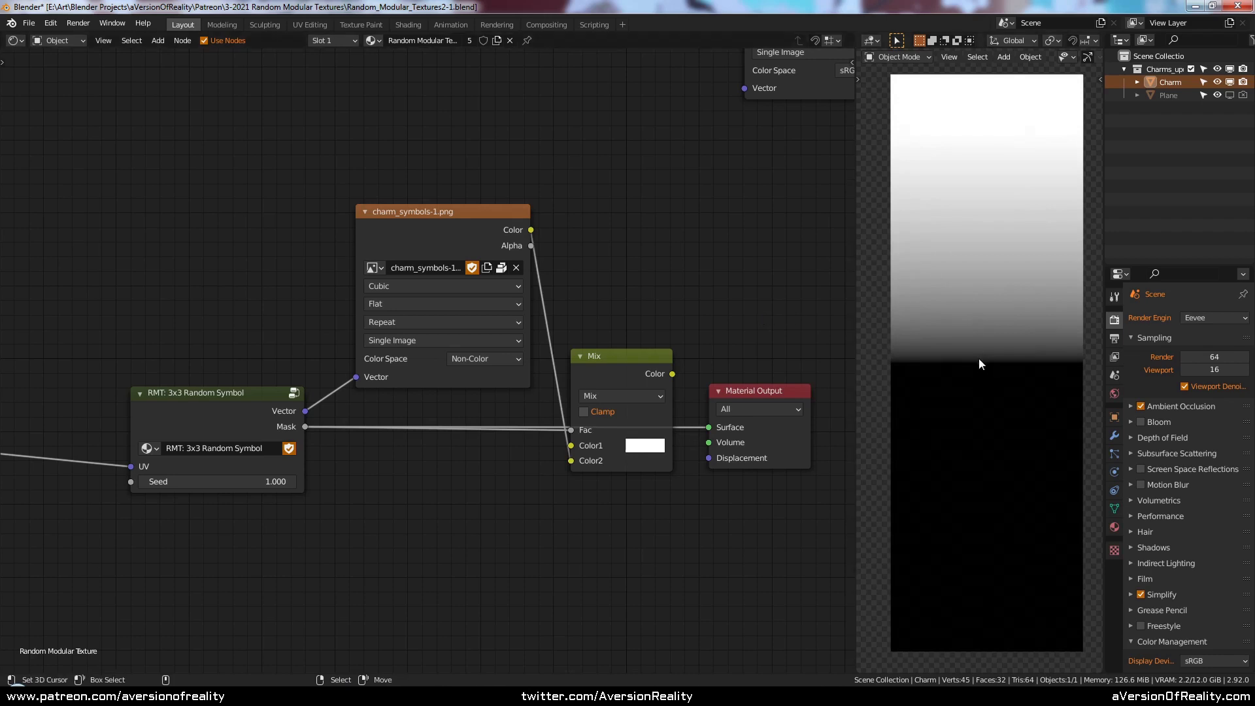
- Return to the 3x3 Random Symbol group and preview the Separate XYZ node's Y and X outputs through Mask
key(Tab)
drag(108, 274, 554, 408)
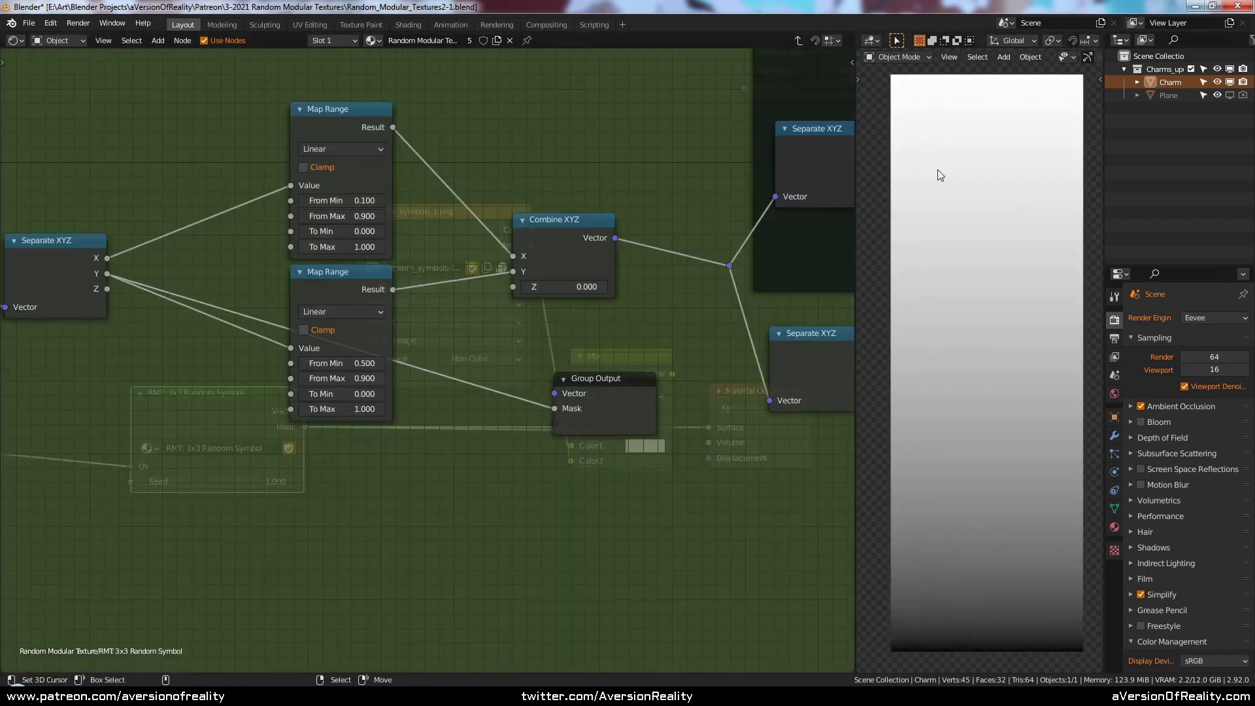
drag(107, 259, 554, 408)
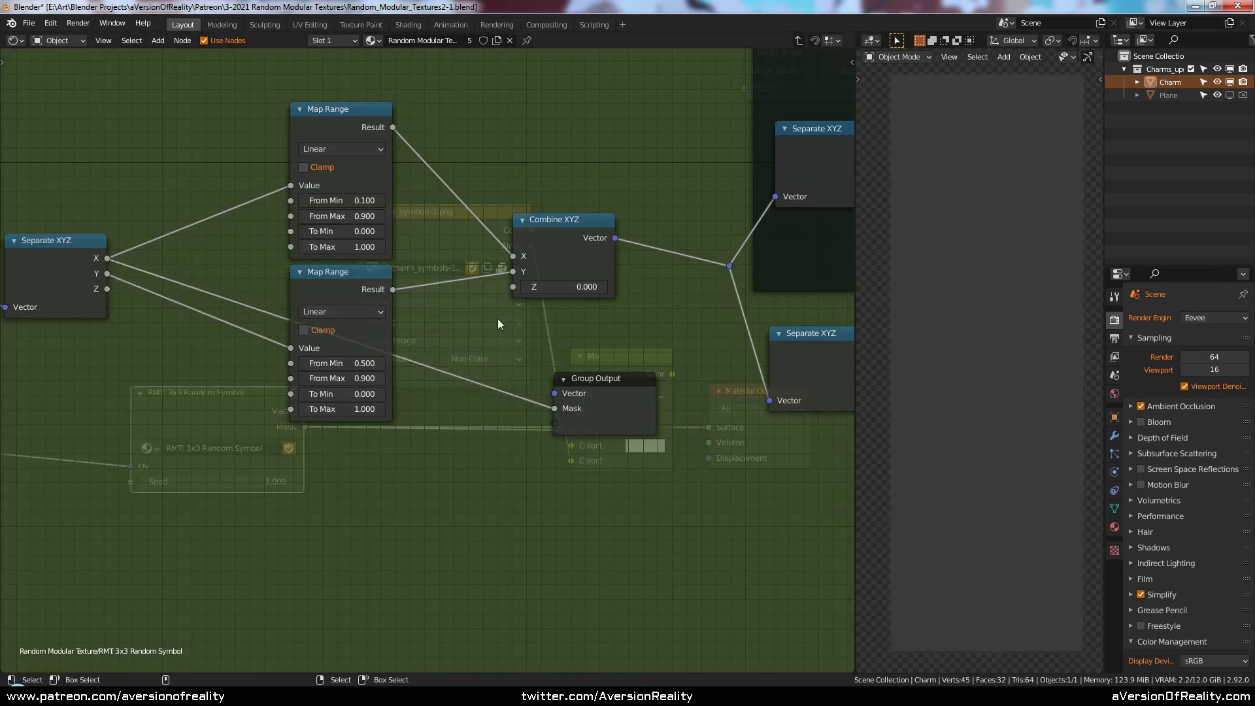
- Connect the X Map Range's Result to Mask, and set its From Min to 0.200 and From Max to 0.700
drag(392, 127, 554, 408)
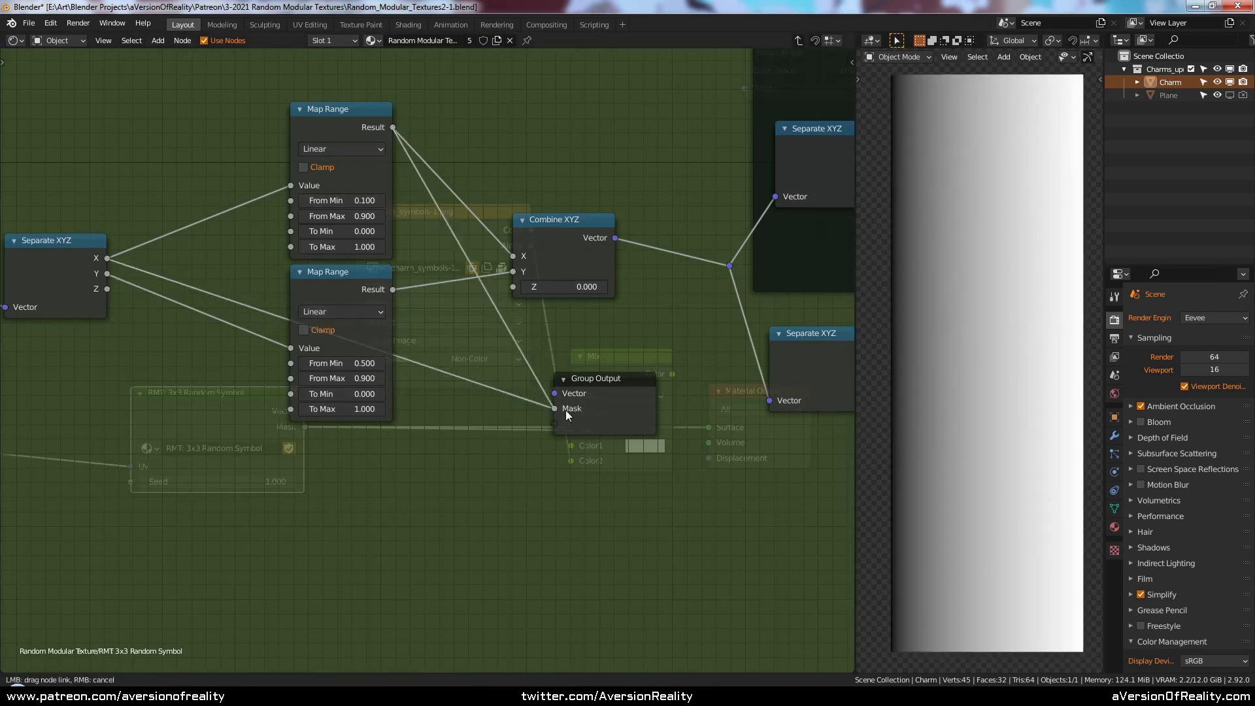
drag(307, 200, 327, 200)
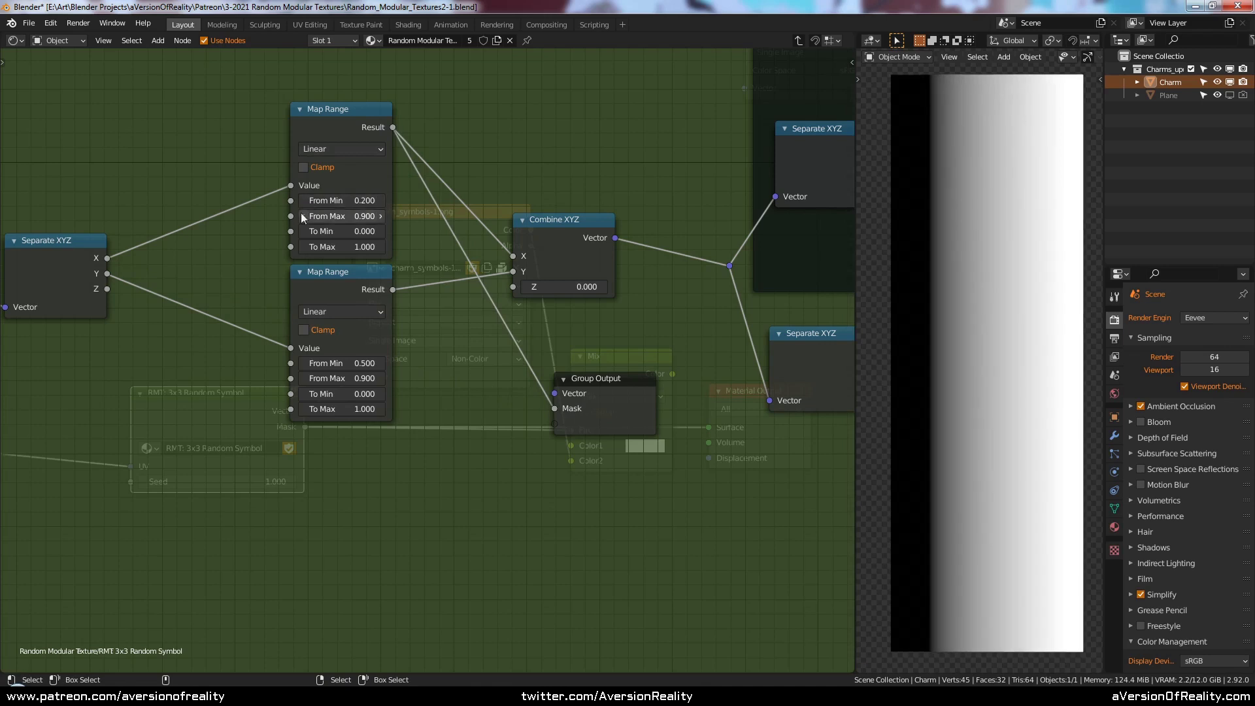
click(302, 216)
click(304, 216)
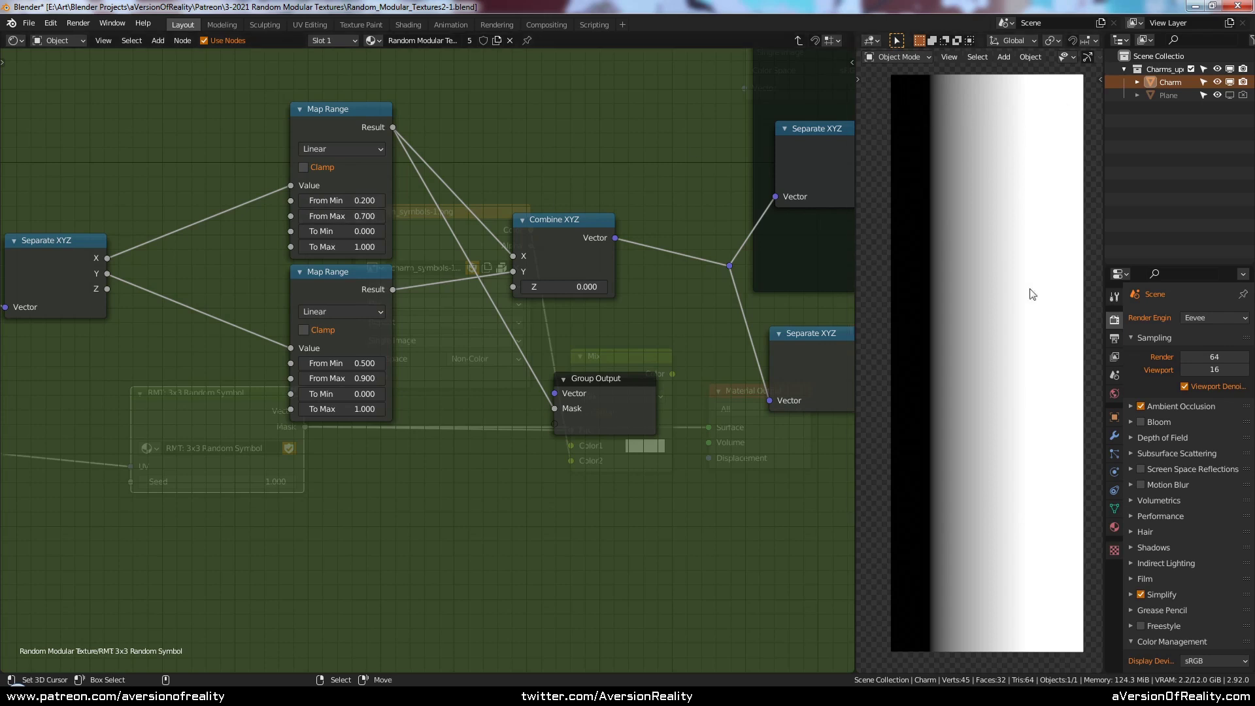
- Add a Value node above the Separate XYZ node and set it to 0.100
middle_drag(557, 348, 622, 433)
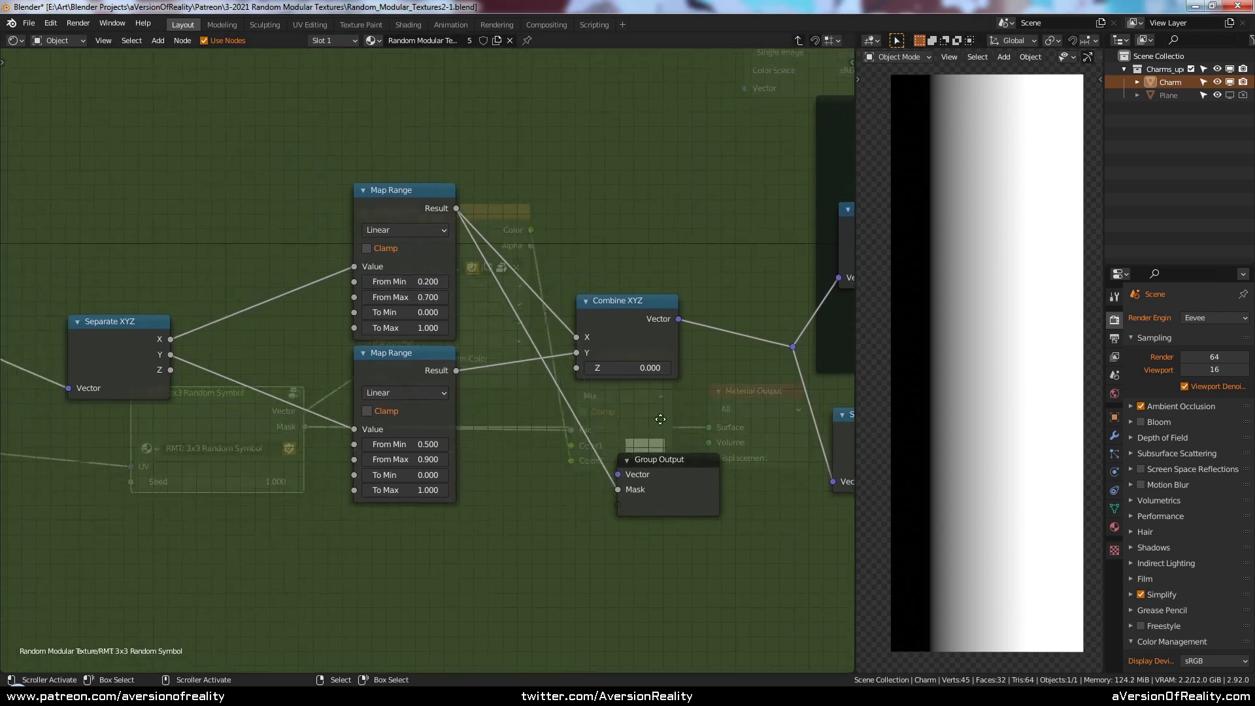
middle_drag(387, 210, 567, 222)
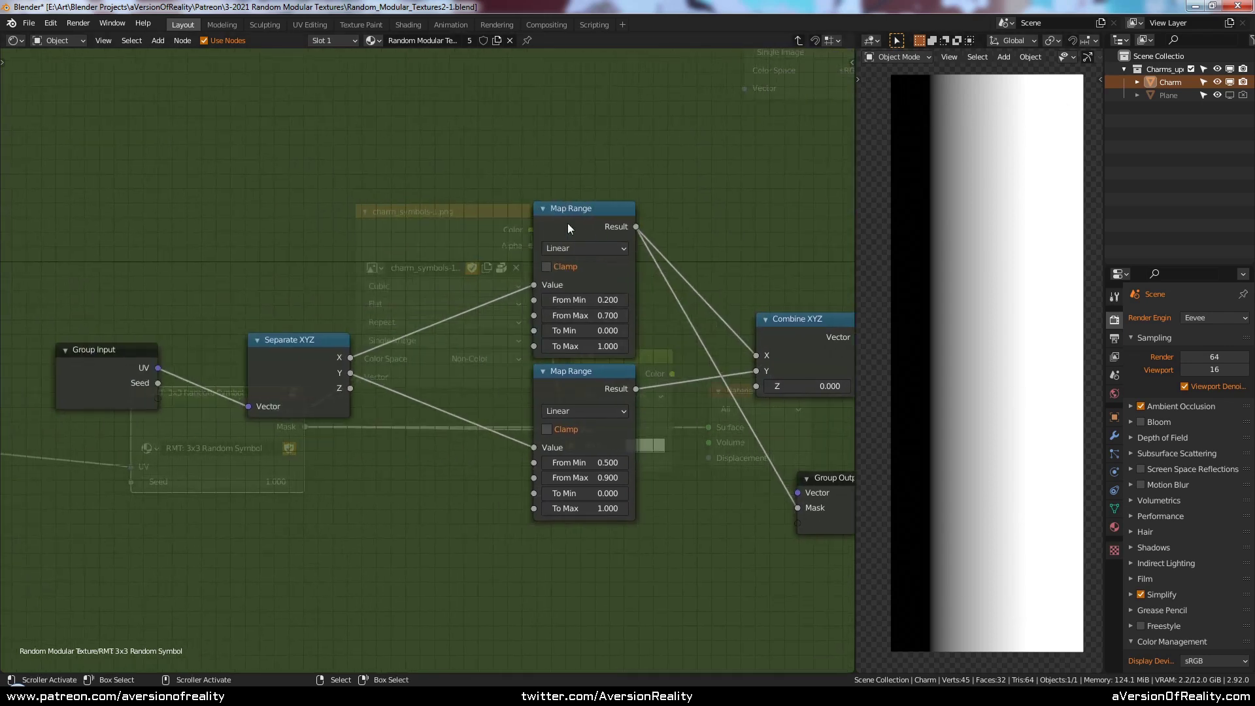
key(shift+a)
mouse_move(264, 157)
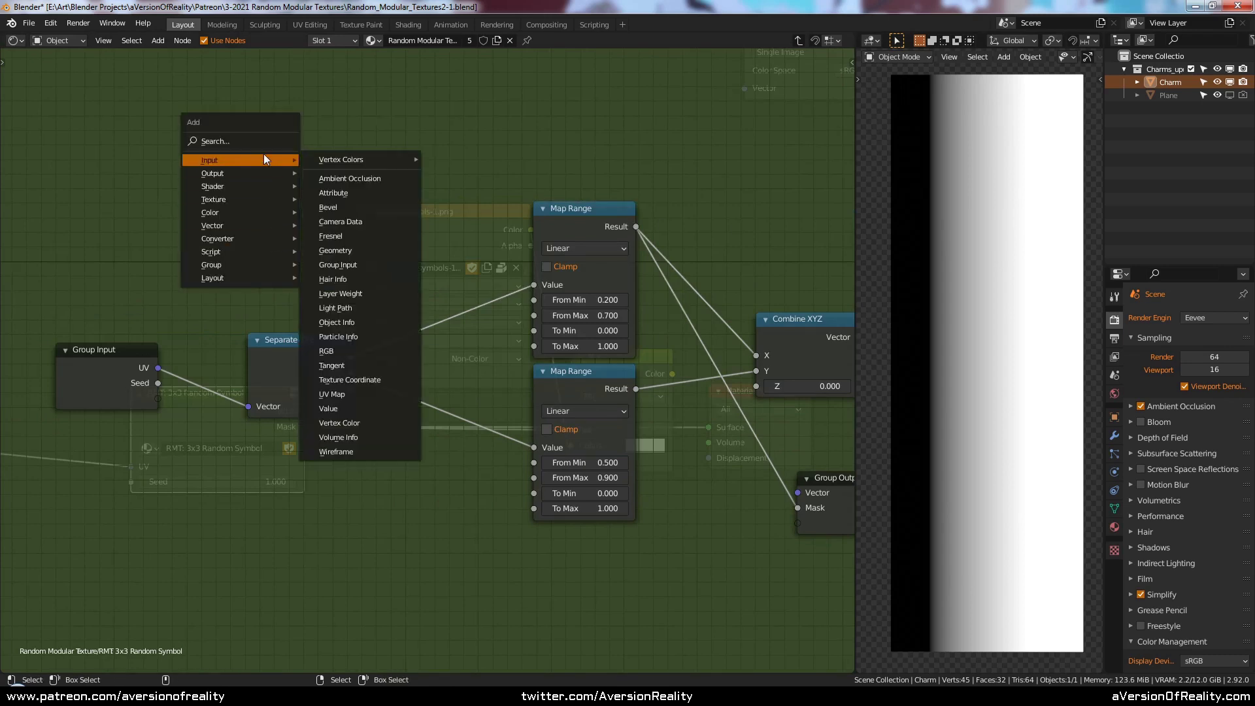
click(340, 413)
click(262, 240)
click(314, 286)
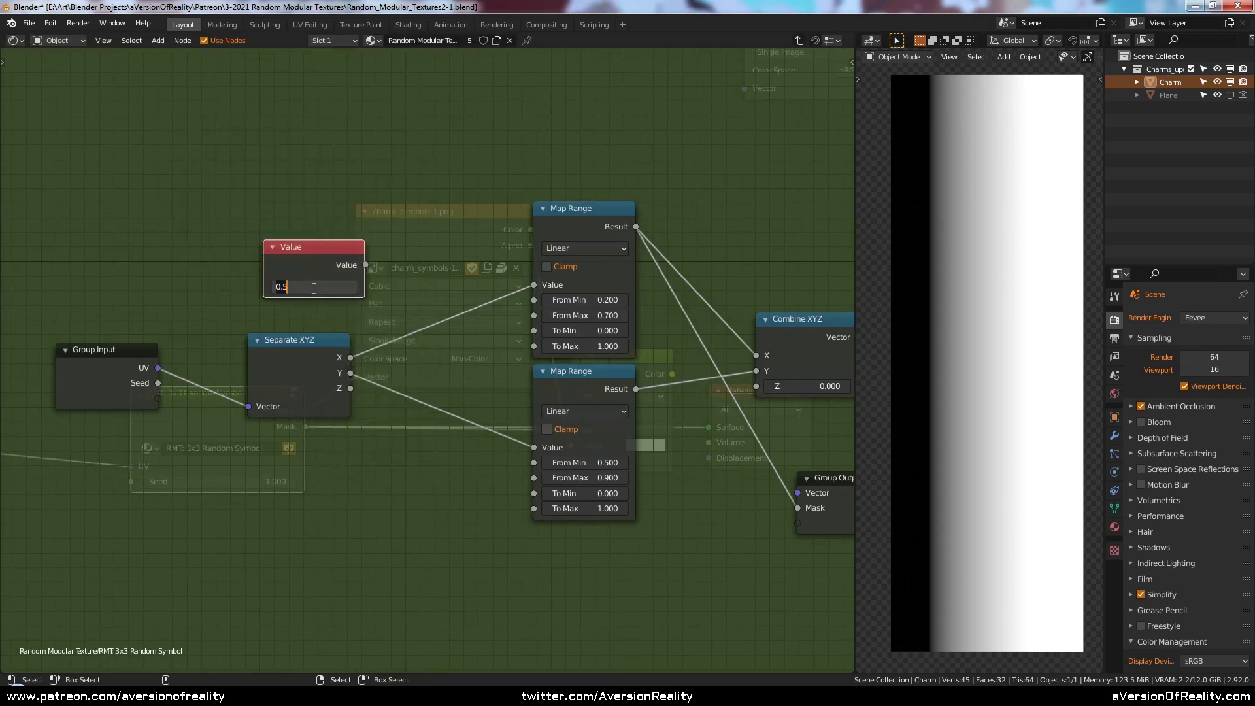
text(0.1)
key(Return)
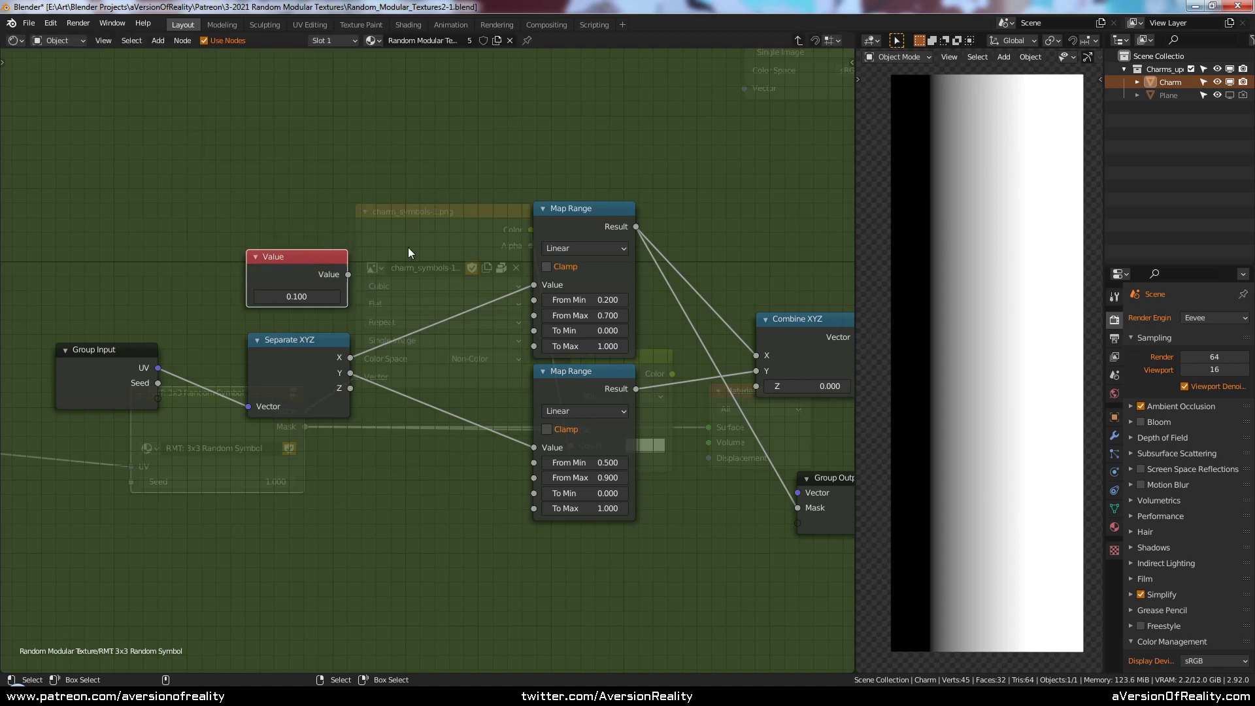
- Add a Math Add node with its first value at 0.000, fed by the Value node, and connect it to the X Map Range's From Min
click(408, 247)
scroll(408, 247, up, 1)
key(shift+a)
mouse_move(371, 318)
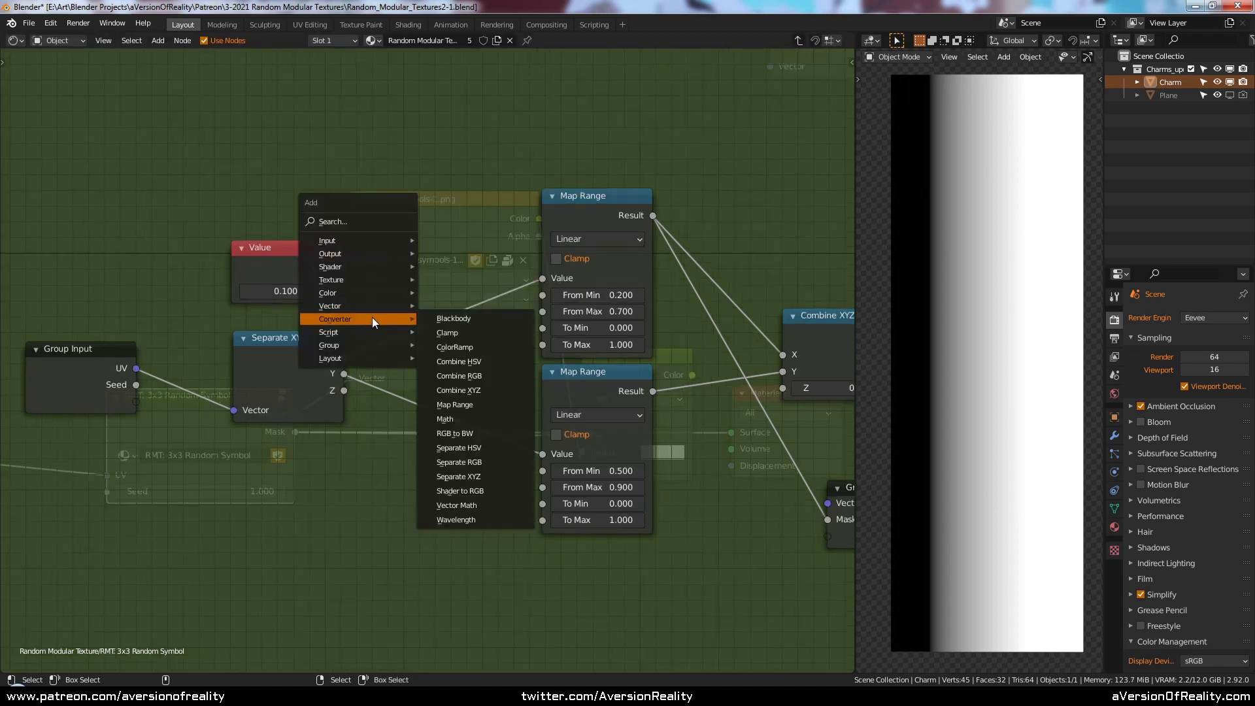
click(465, 418)
click(396, 151)
click(443, 242)
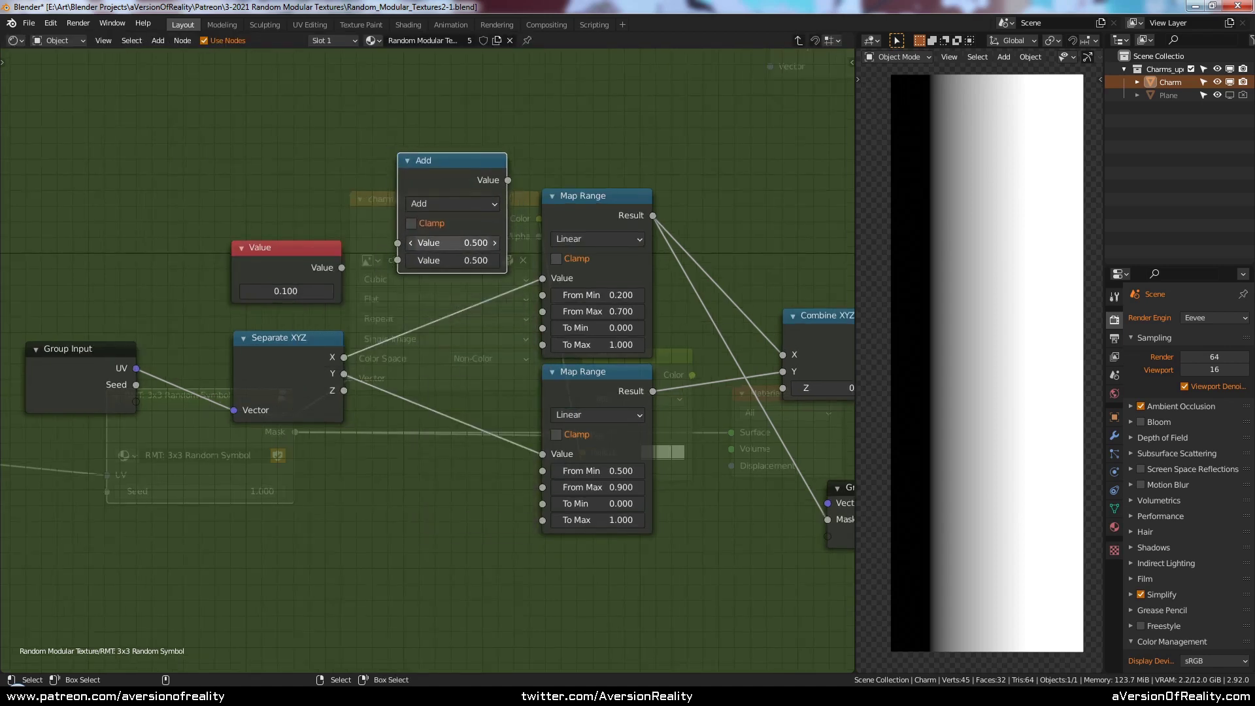
click(444, 242)
drag(342, 267, 407, 260)
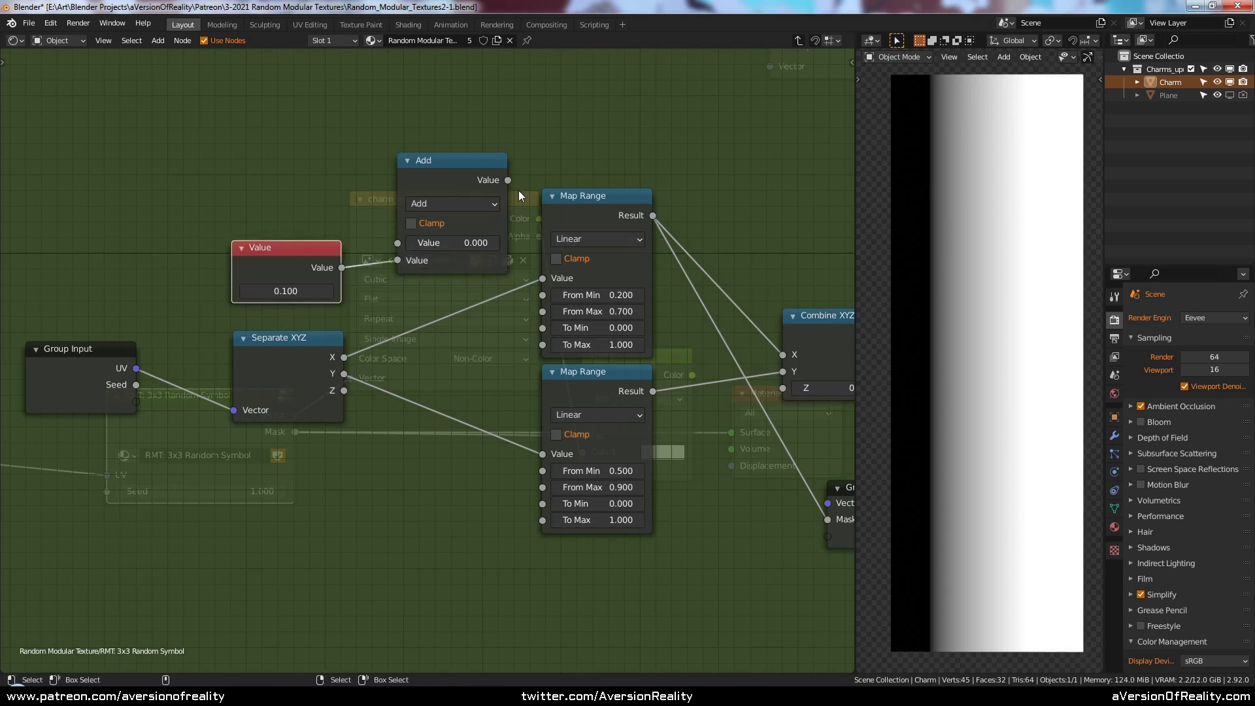
drag(509, 181, 549, 294)
- Spread the Group Input, Separate XYZ, Value and Add nodes farther away from the Map Range nodes
click(253, 361)
shift+click(124, 361)
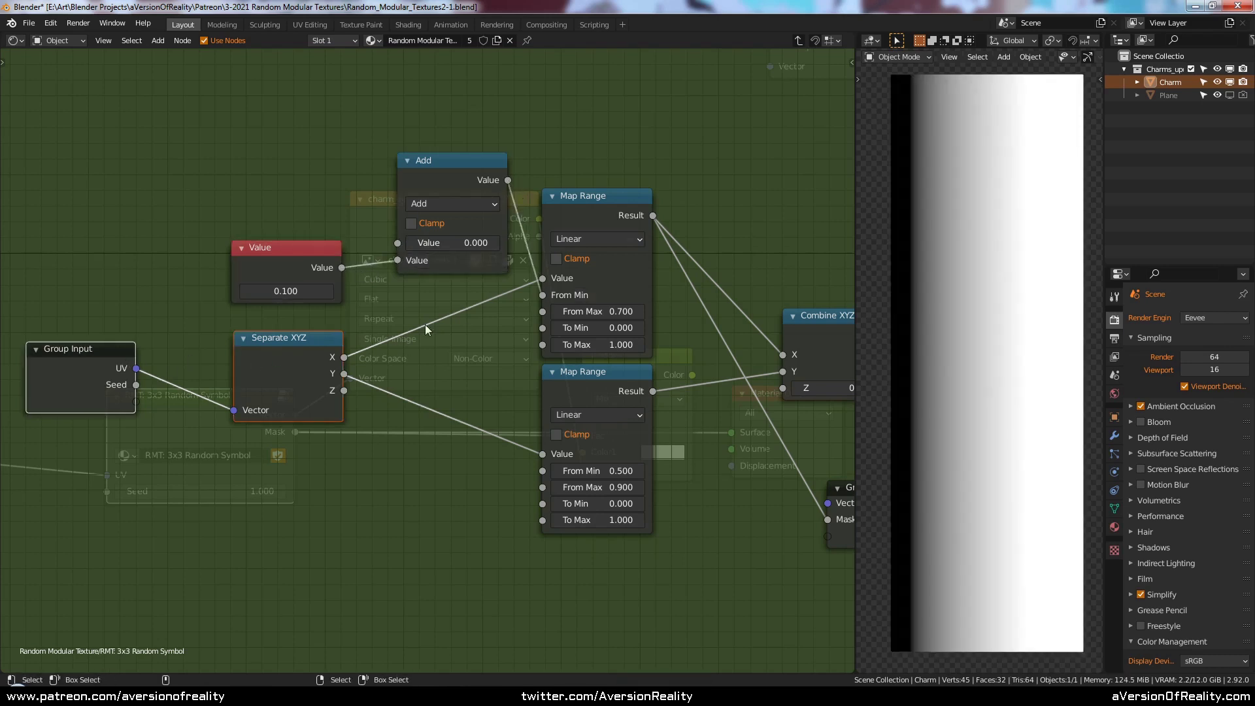
key(g)
click(244, 325)
drag(301, 252, 241, 245)
drag(456, 177, 401, 153)
- Duplicate the Add node as a Subtract node, set its first value to 1.000 and feed its second input from the Value node
key(shift+d)
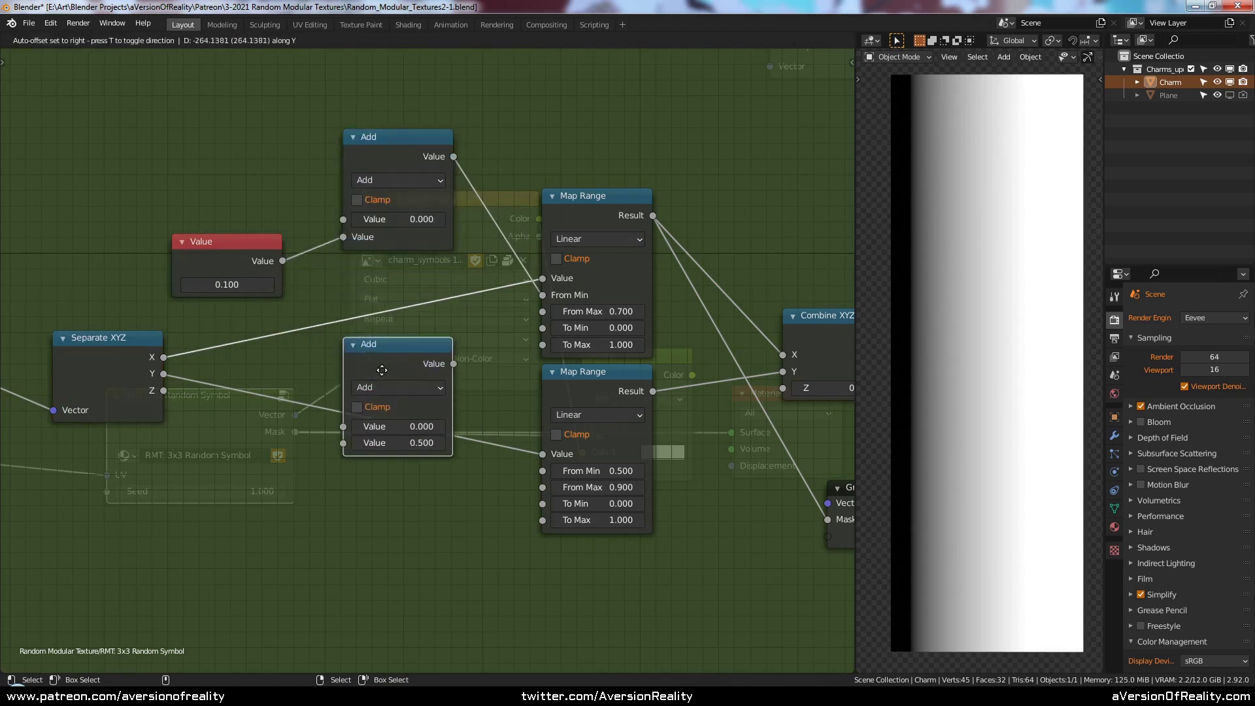
click(376, 501)
click(391, 513)
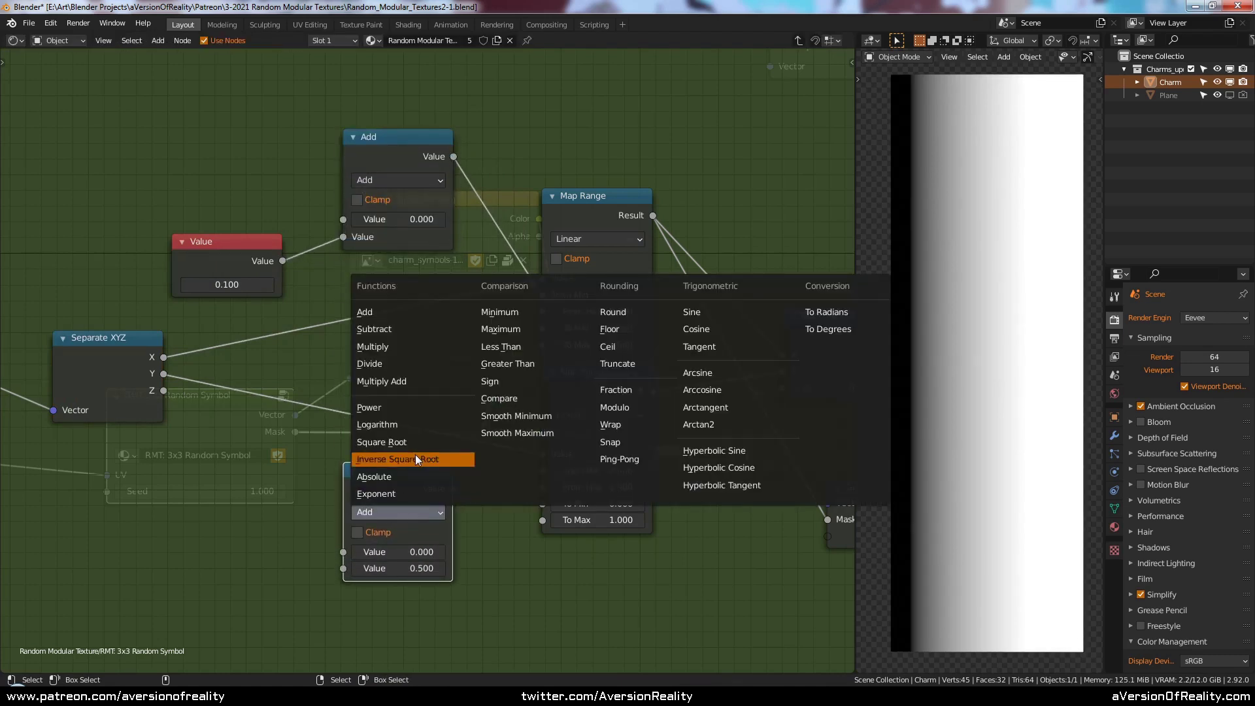
click(411, 329)
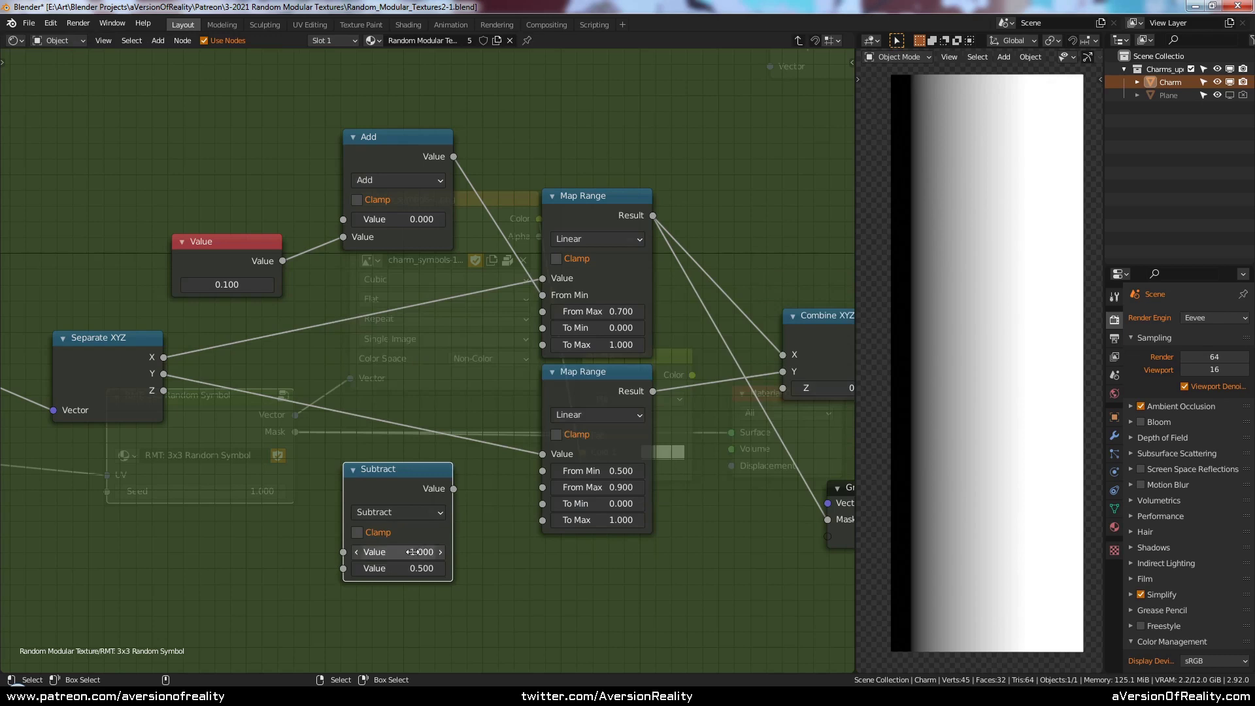
drag(288, 261, 355, 567)
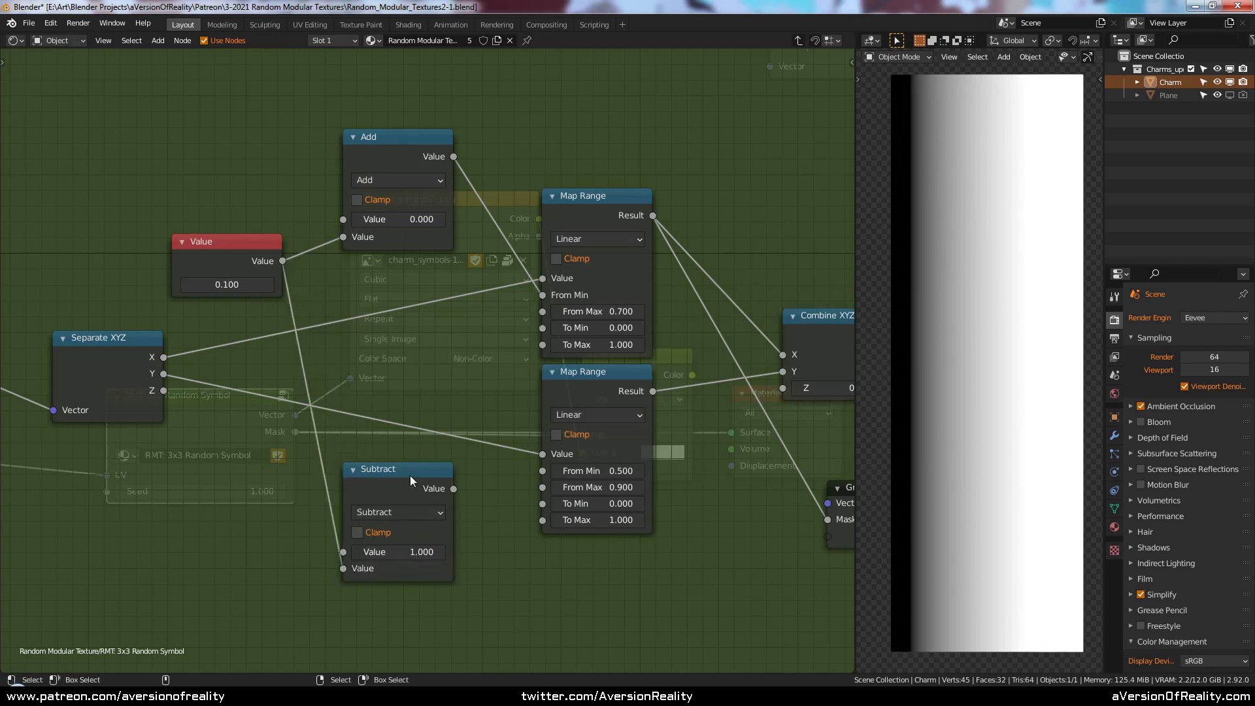
- Place the Subtract node directly beneath Add and route the Separate XYZ X link through a new reroute point
drag(410, 476, 411, 268)
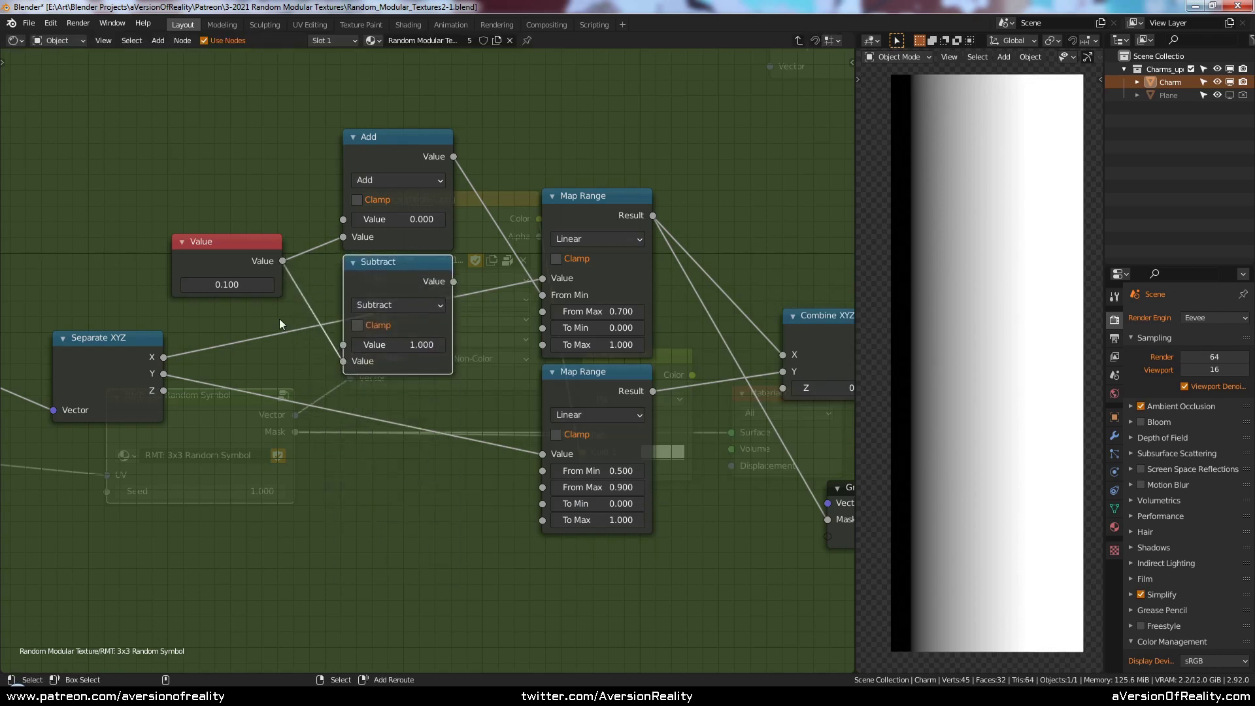
shift+right_drag(284, 318, 293, 337)
drag(292, 337, 302, 279)
- Collapse the Add and Subtract nodes, connect Subtract to the X Map Range's From Max, and stack the pair beside that node
click(381, 272)
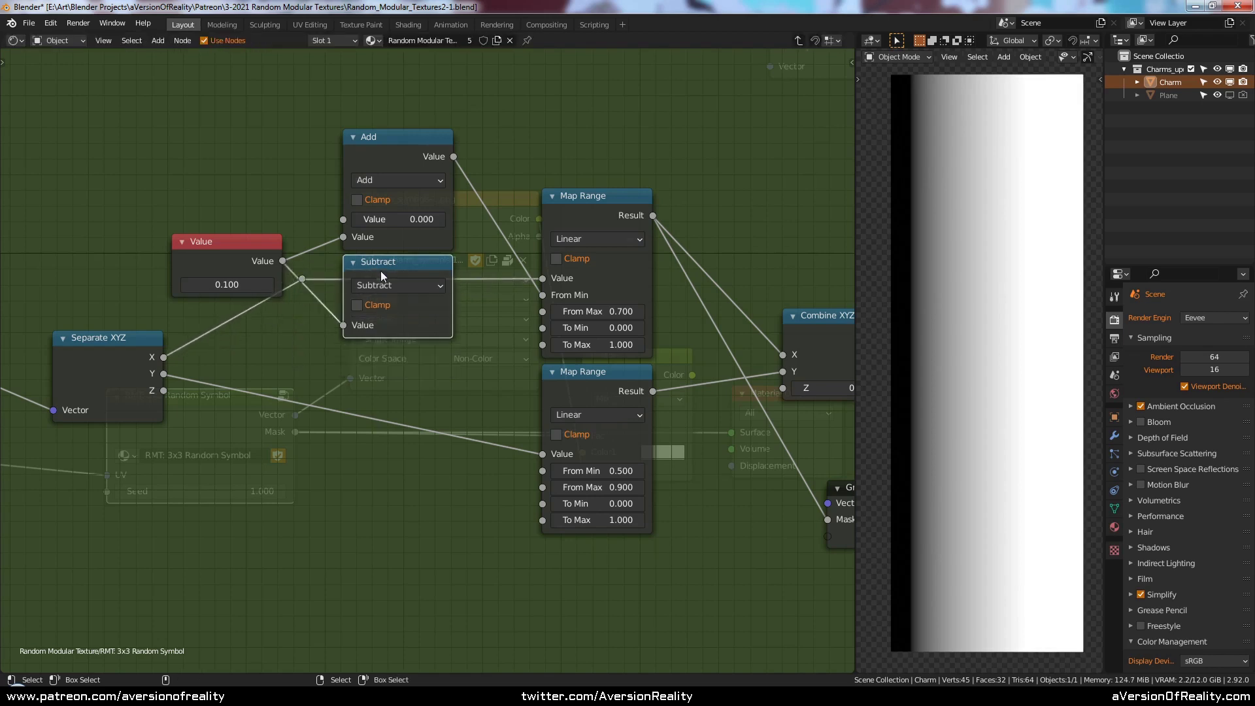
key(h)
click(353, 138)
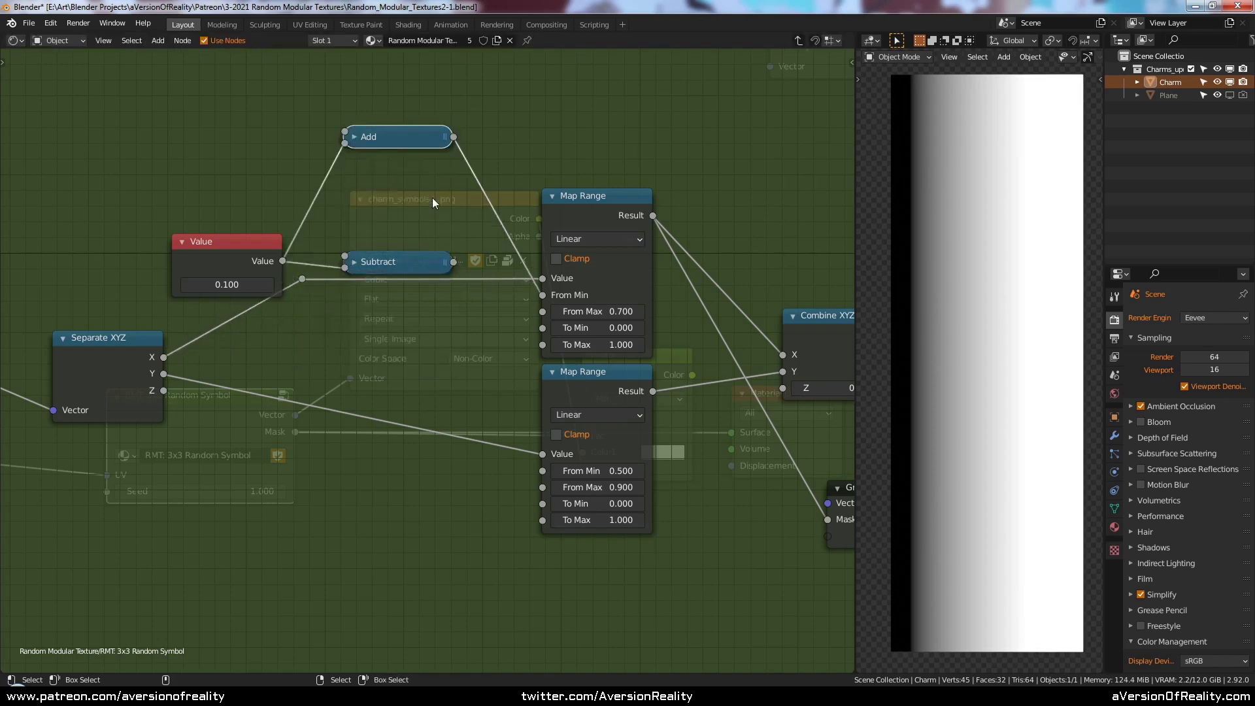
click(406, 235)
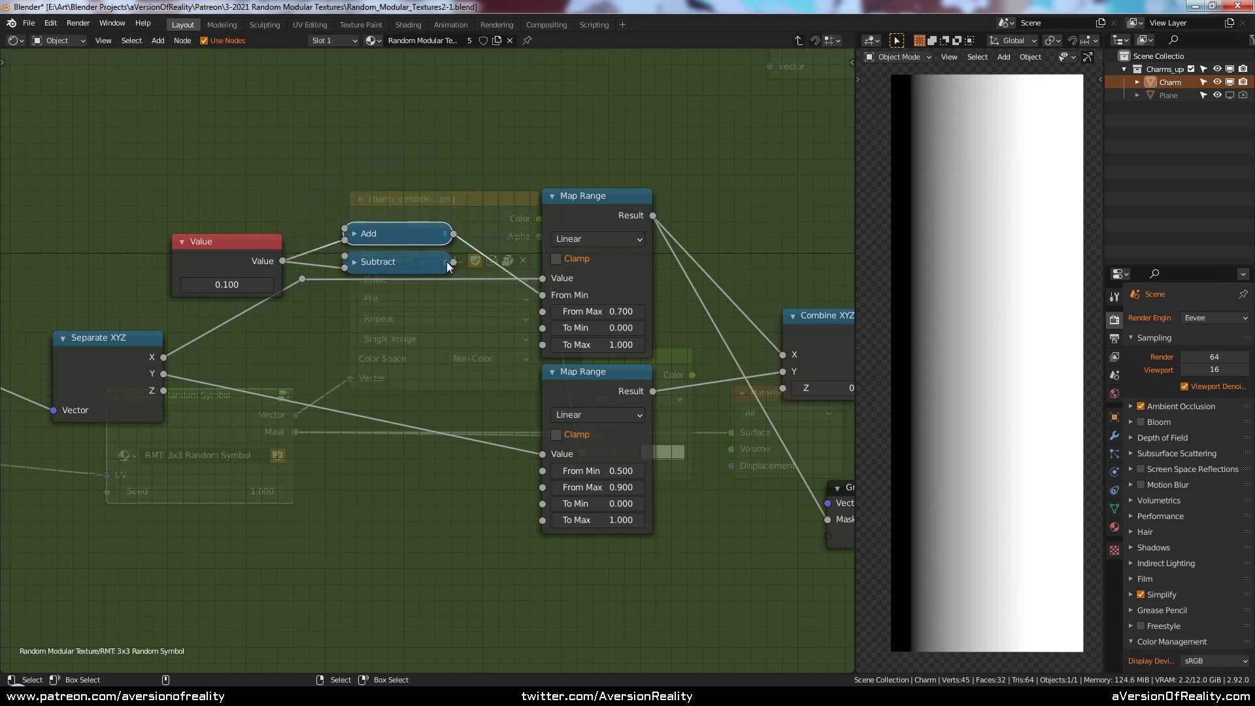
drag(454, 262, 554, 314)
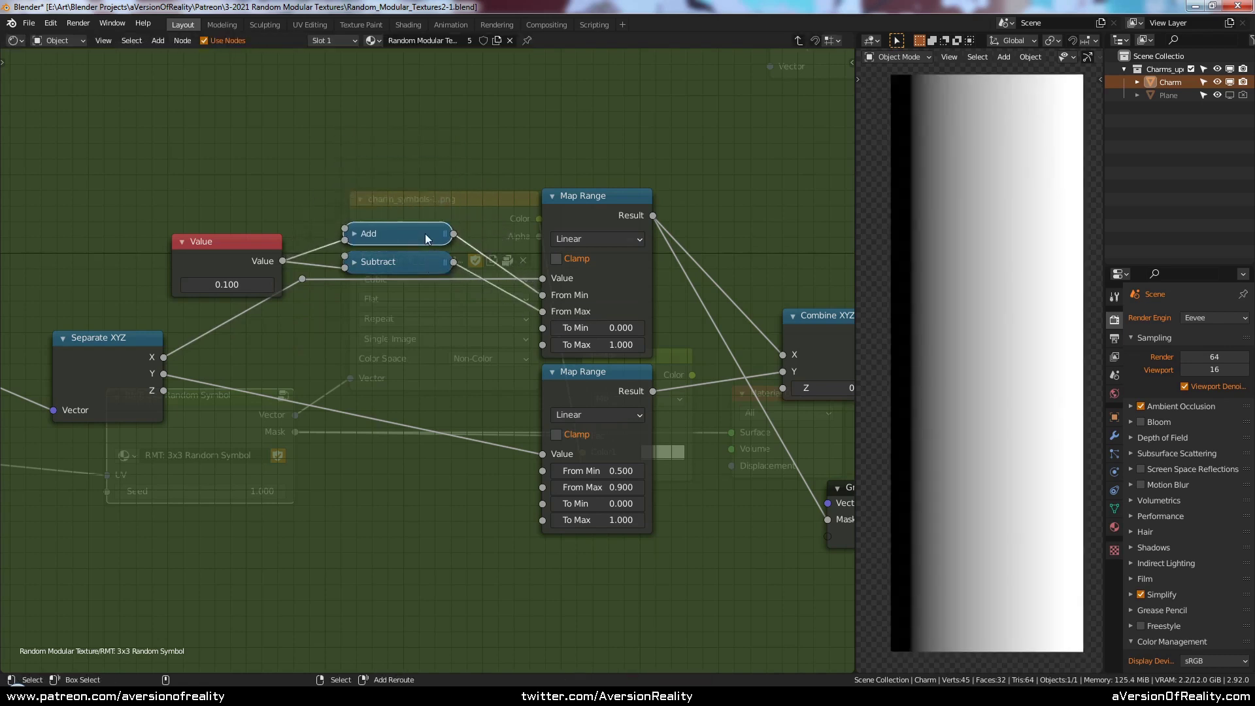
key(g)
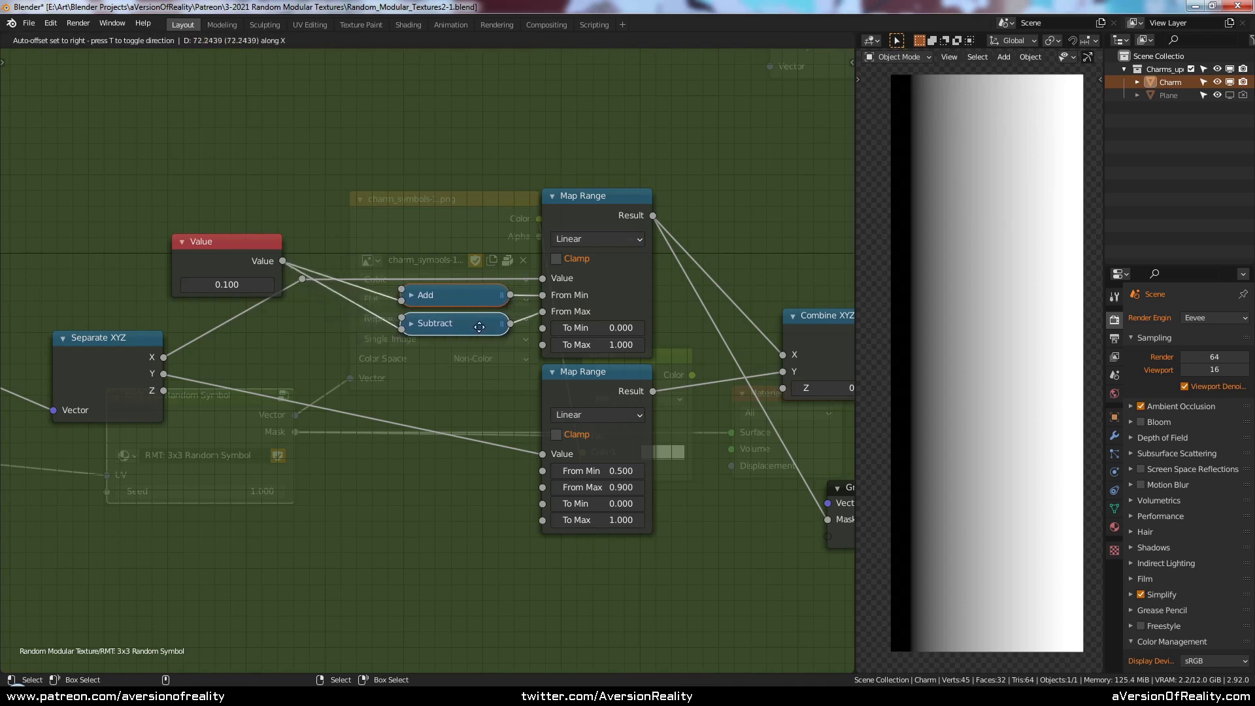
click(488, 330)
- Duplicate the collapsed Add and Subtract pair and the Value node, placing the copies beside the Y Map Range
key(shift+d)
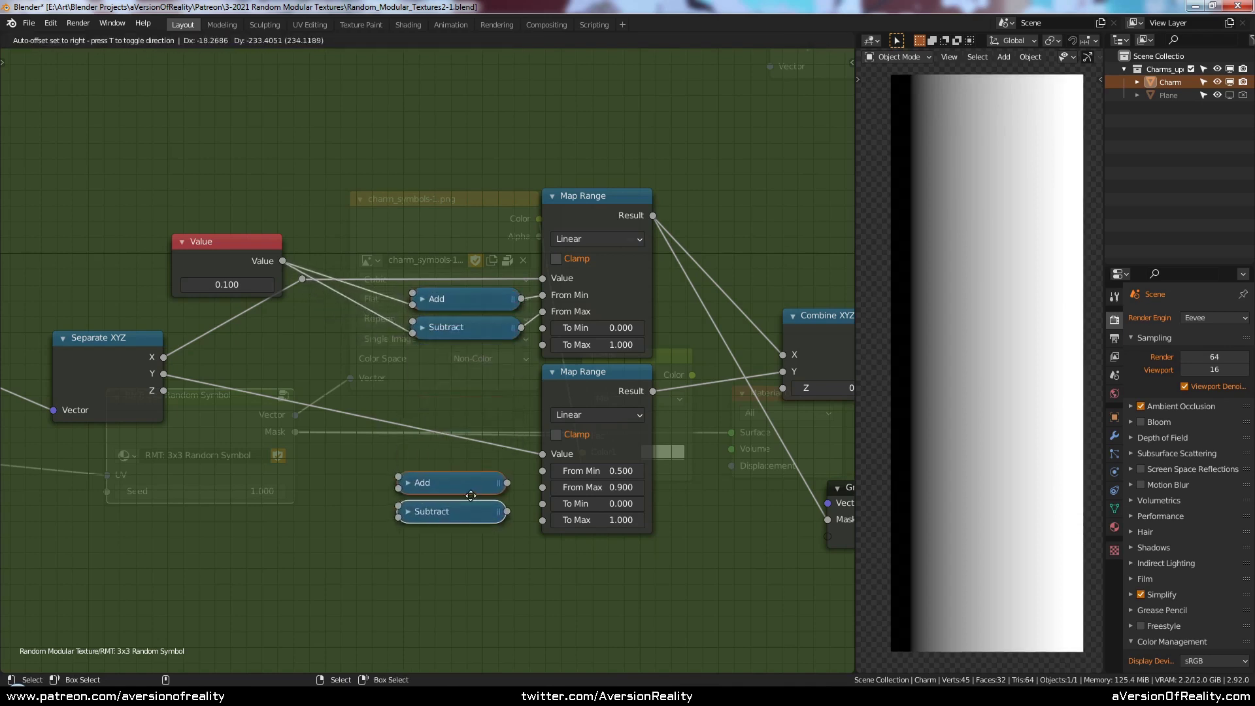
click(438, 432)
drag(252, 242, 272, 214)
key(shift+d)
click(469, 488)
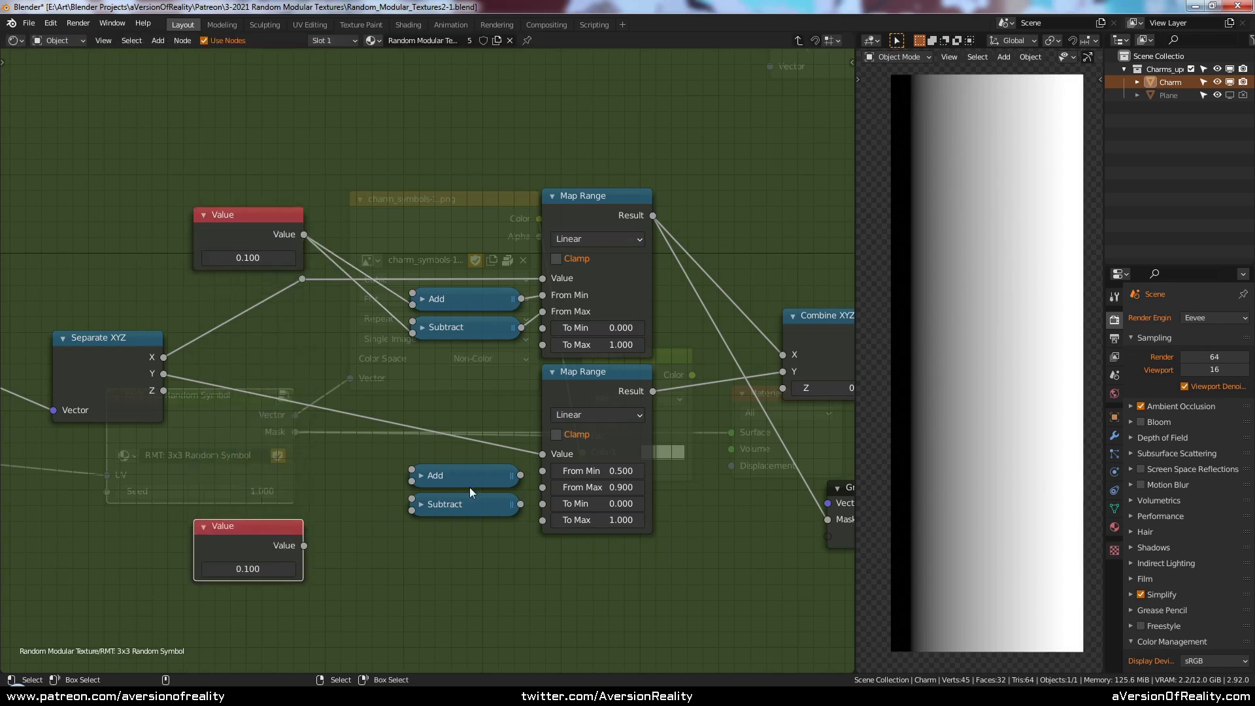
- Connect the copied Value to the copied Add and Subtract nodes, and link those to the Y Map Range's From Min and From Max
drag(304, 545, 410, 481)
drag(304, 545, 412, 511)
mouse_move(521, 475)
mouse_down()
mouse_move(542, 504)
mouse_move(543, 471)
mouse_move(542, 487)
mouse_up()
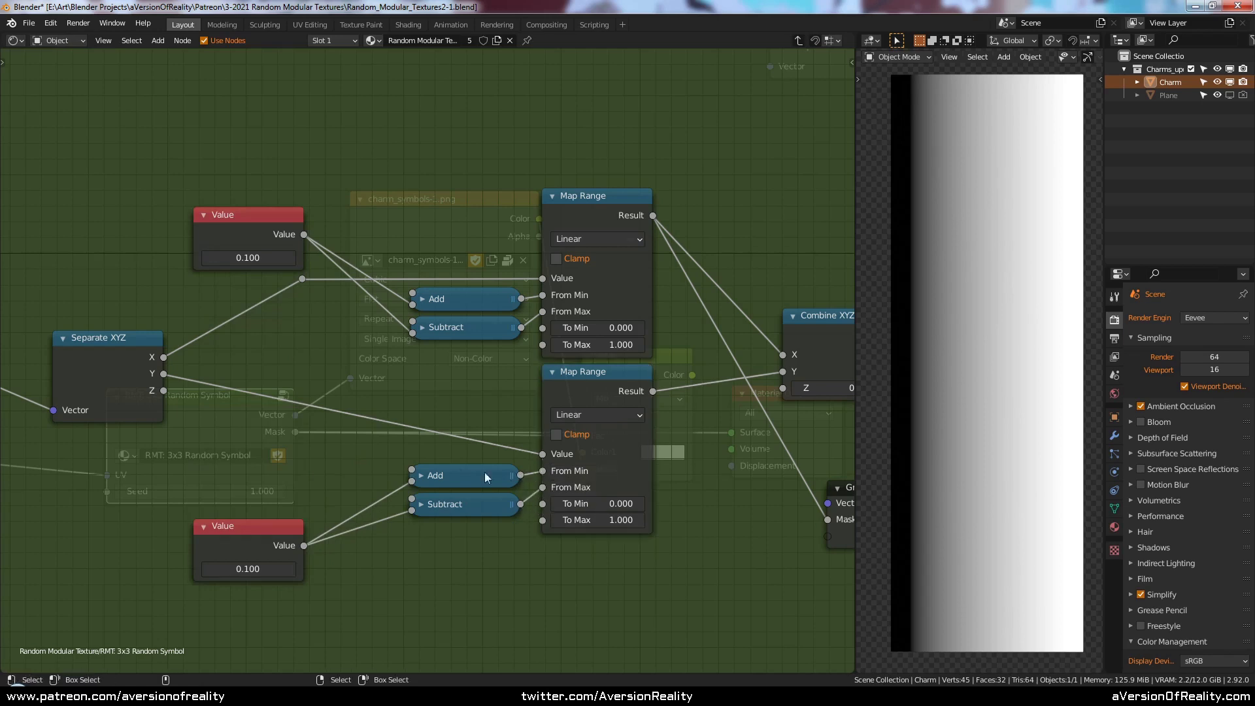
- Move the Separate XYZ node closer to the two Value nodes
middle_drag(338, 441, 442, 416)
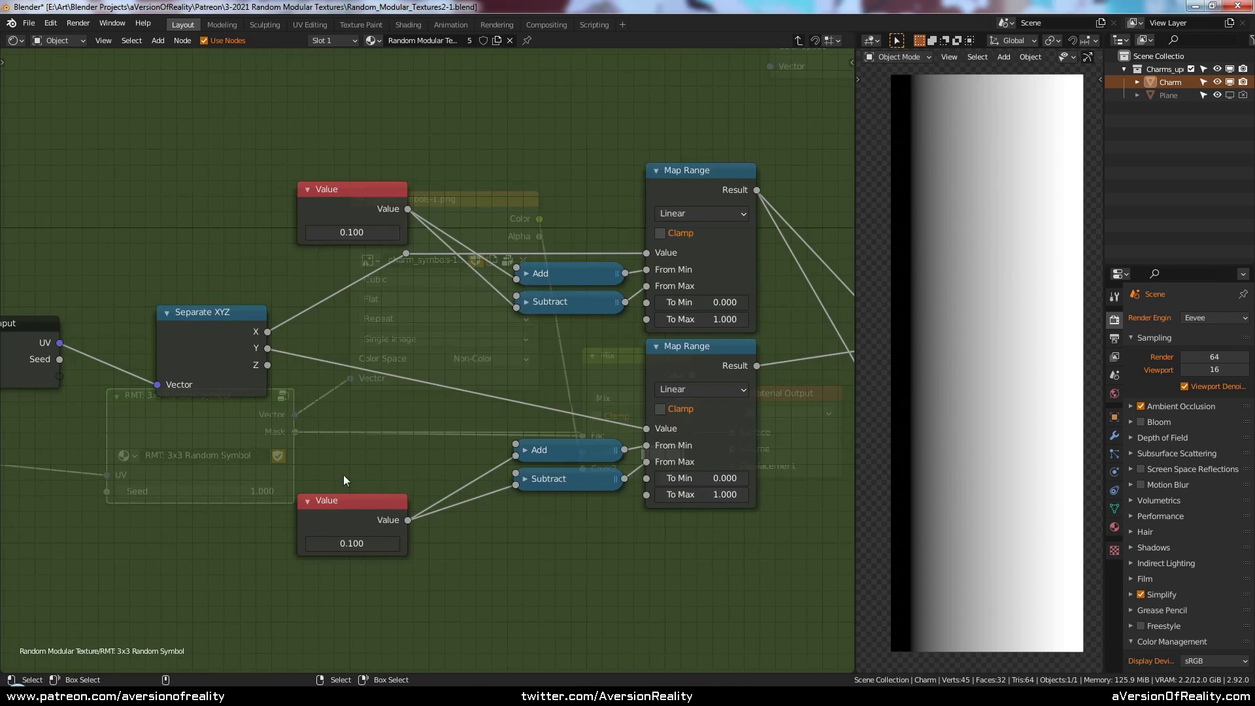
click(247, 397)
drag(229, 349, 265, 346)
scroll(427, 417, down, 1)
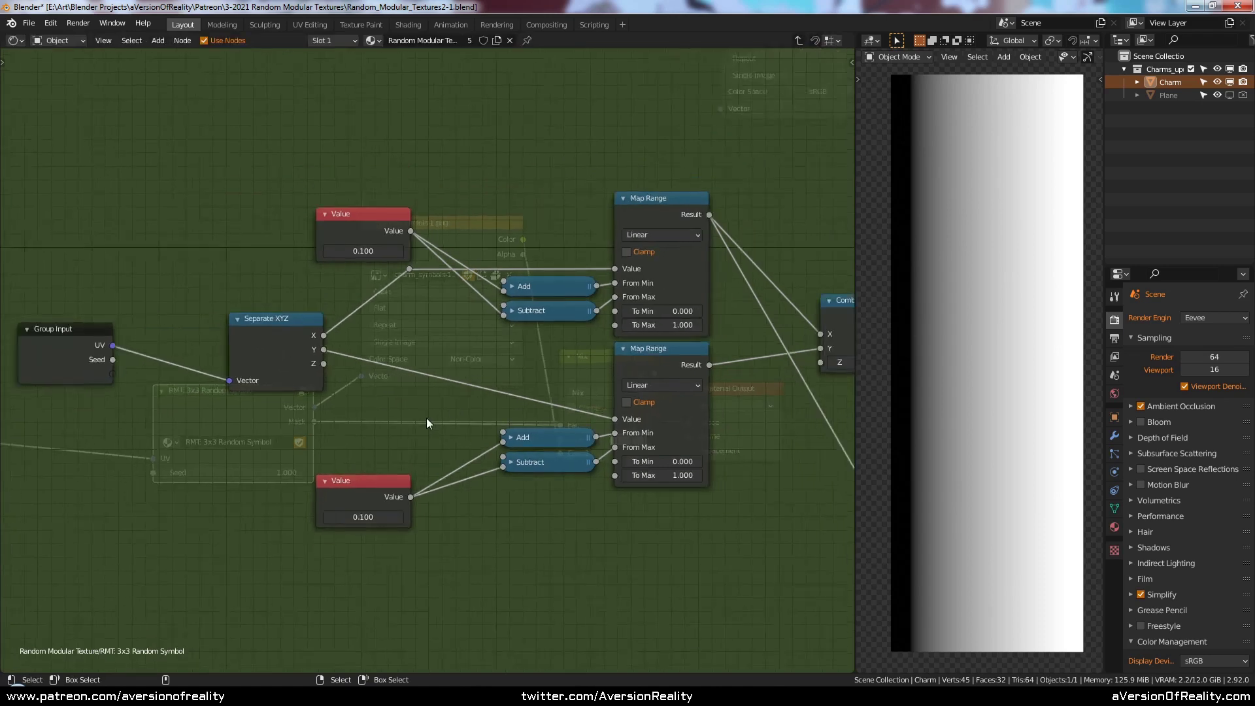
middle_drag(344, 451, 272, 457)
click(331, 426)
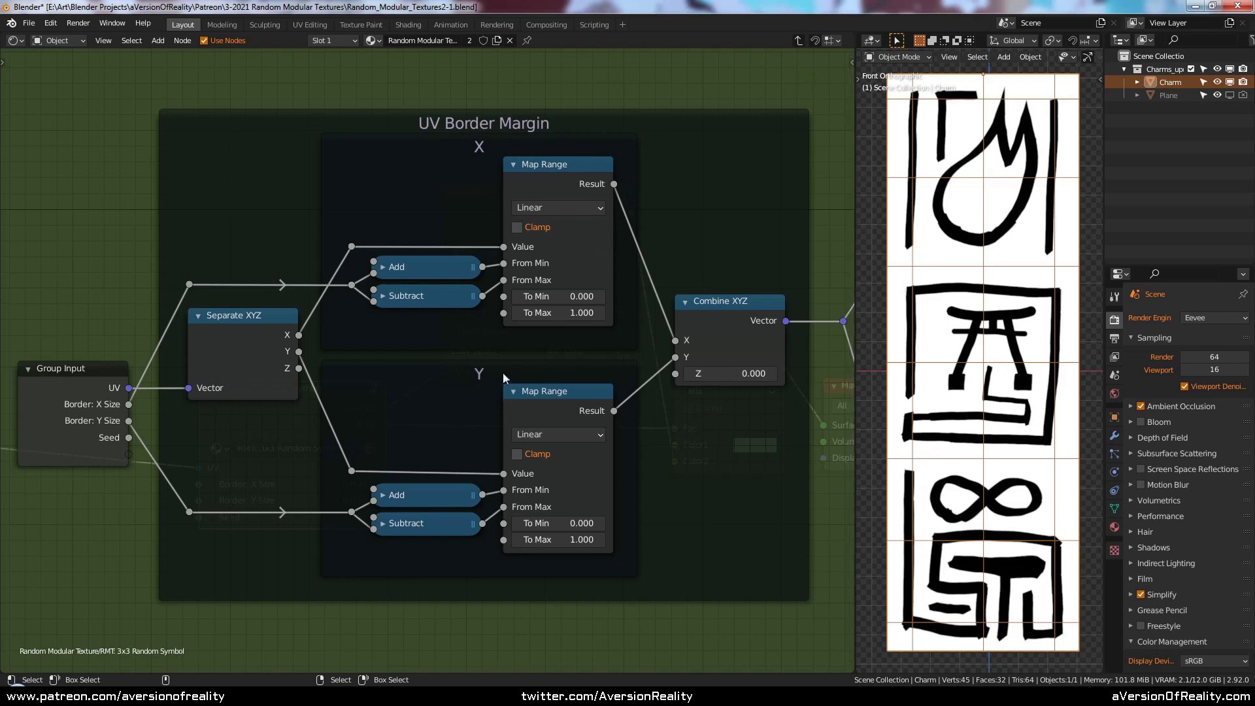
- Leave the group and set the 3x3 Random Symbol node's Border: X Size and Border: Y Size to 0.100
key(Tab)
scroll(355, 462, up, 2)
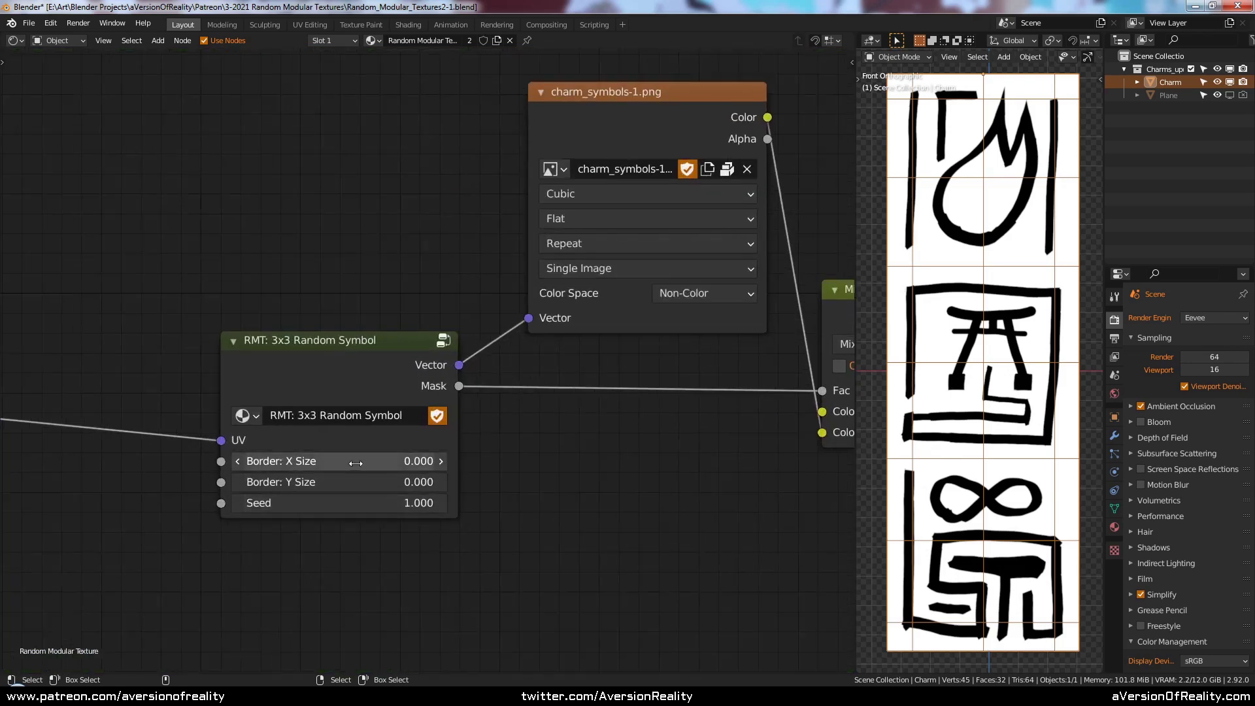
click(441, 461)
click(434, 481)
text(0.0)
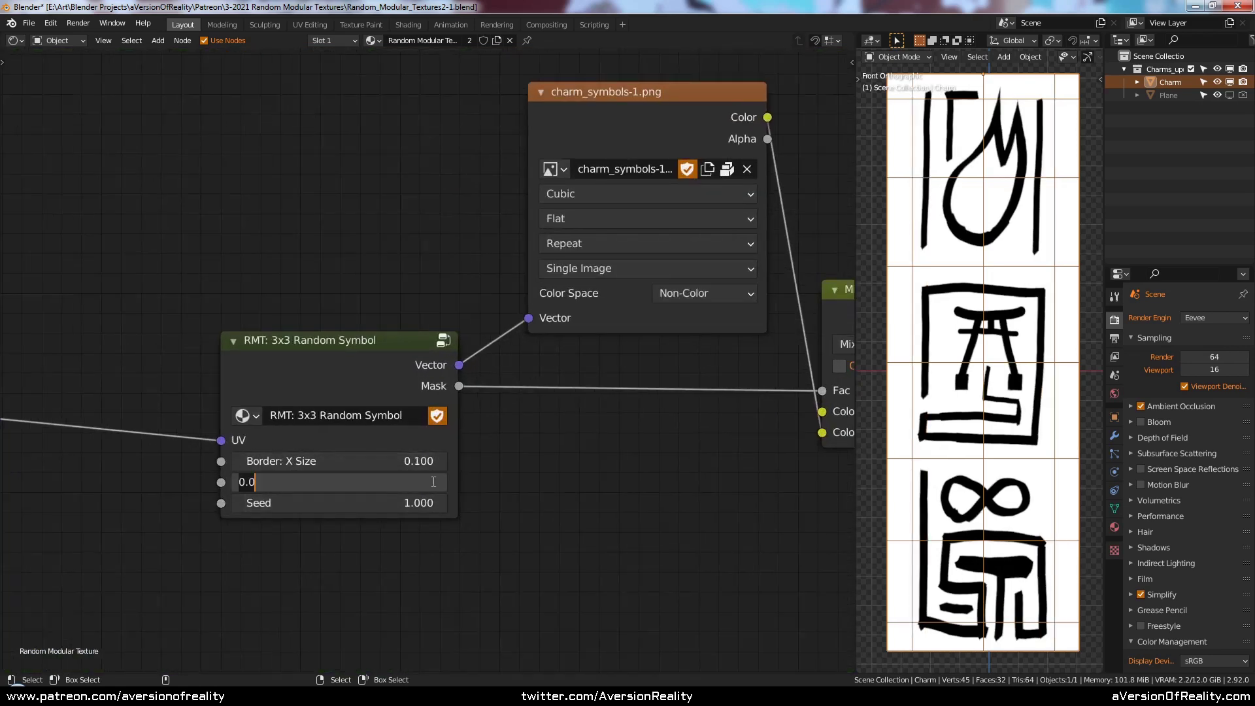
key(BackSpace)
text(1)
key(Return)
- Set the 3x3 Random Symbol node's Border: X Size and Border: Y Size to 0.050
click(386, 461)
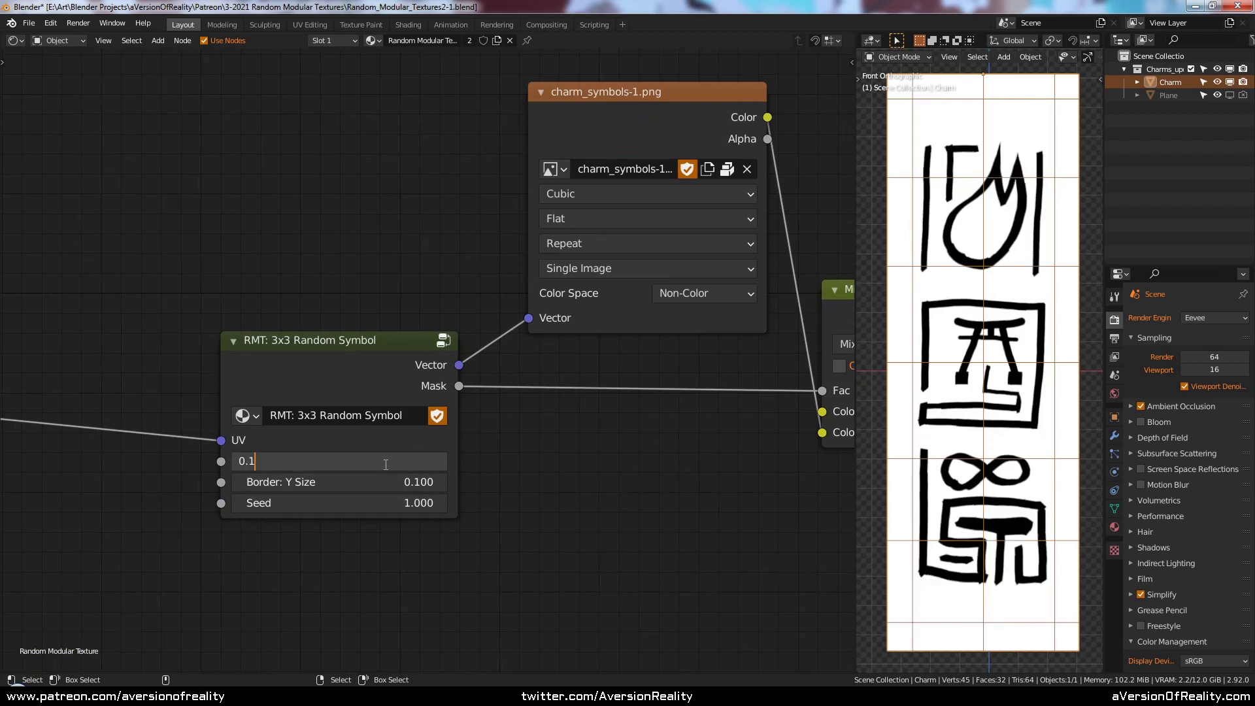
key(BackSpace)
text(05)
key(Return)
click(389, 479)
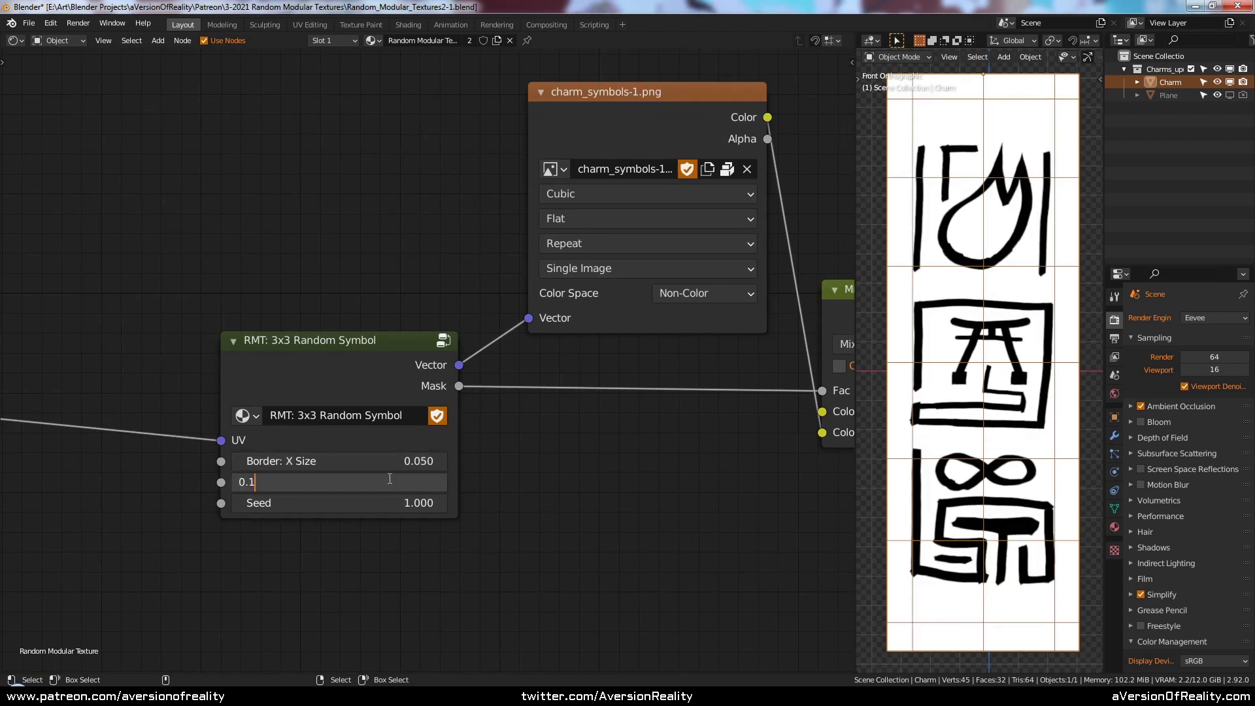
key(BackSpace)
text(05)
key(Return)
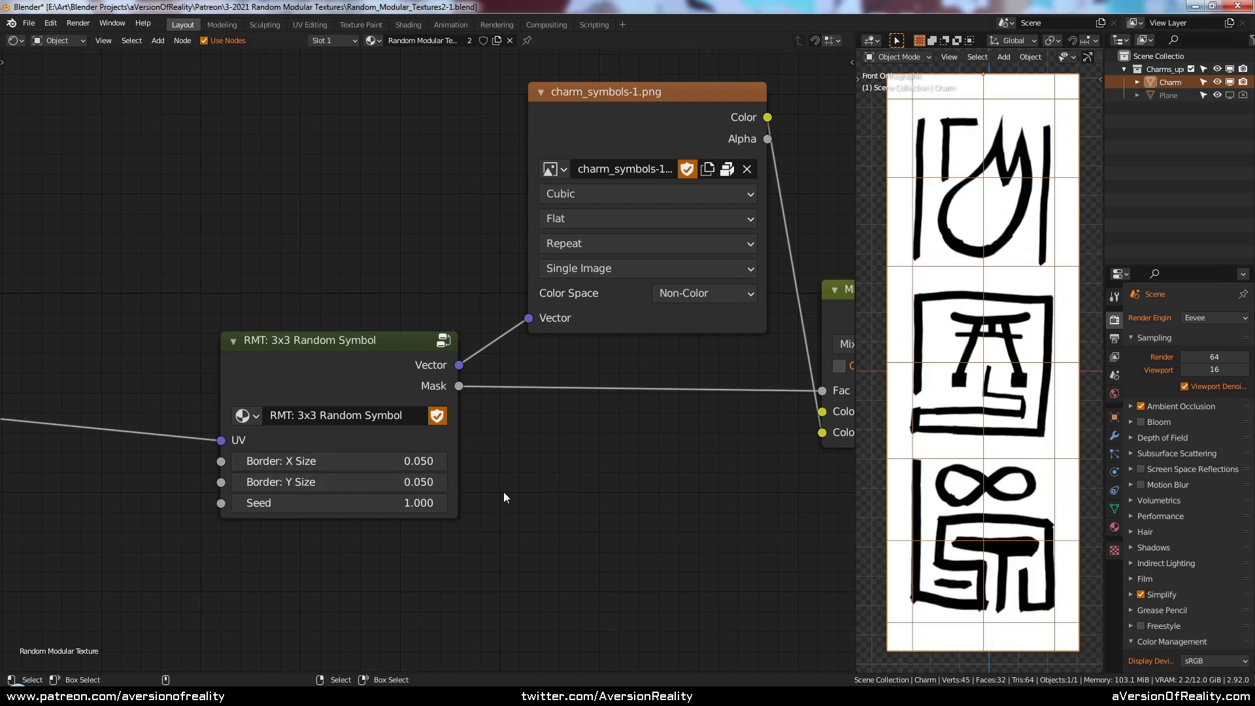
- Enter the 3x3 Random Symbol group and set the RMT: Get Texture node's Scale to 0.9
middle_drag(504, 492, 527, 489)
scroll(528, 488, down, 1)
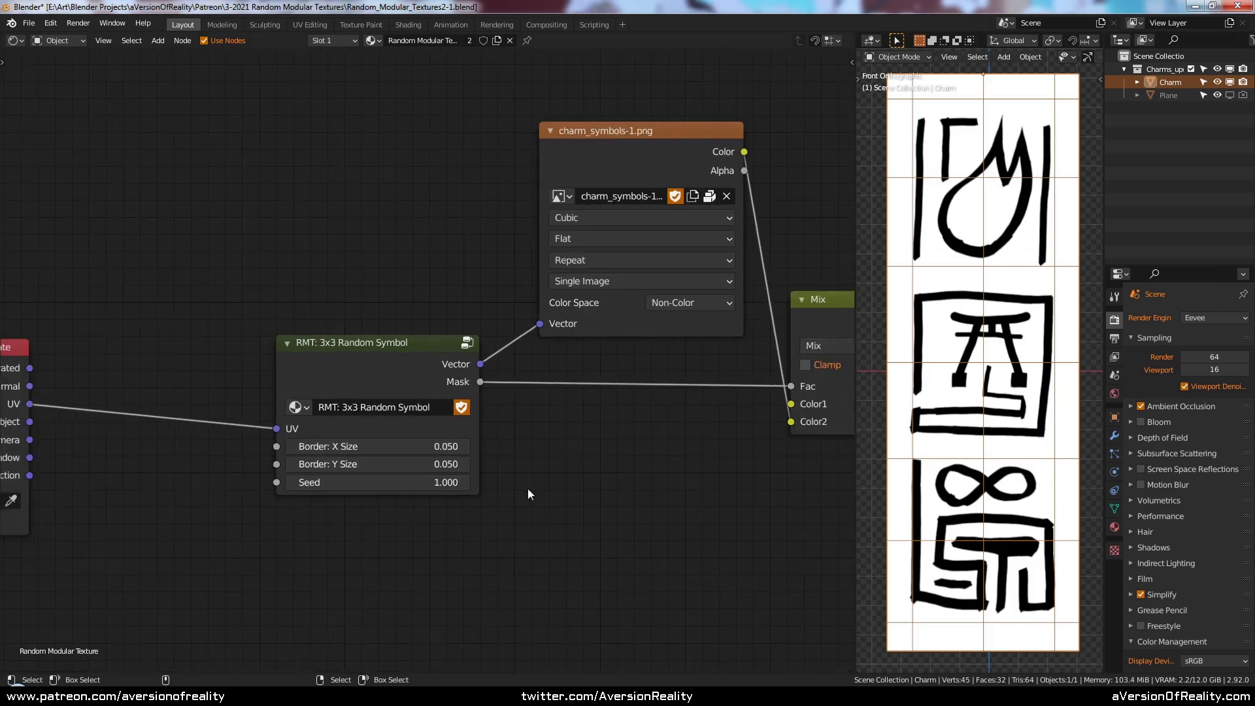
click(412, 381)
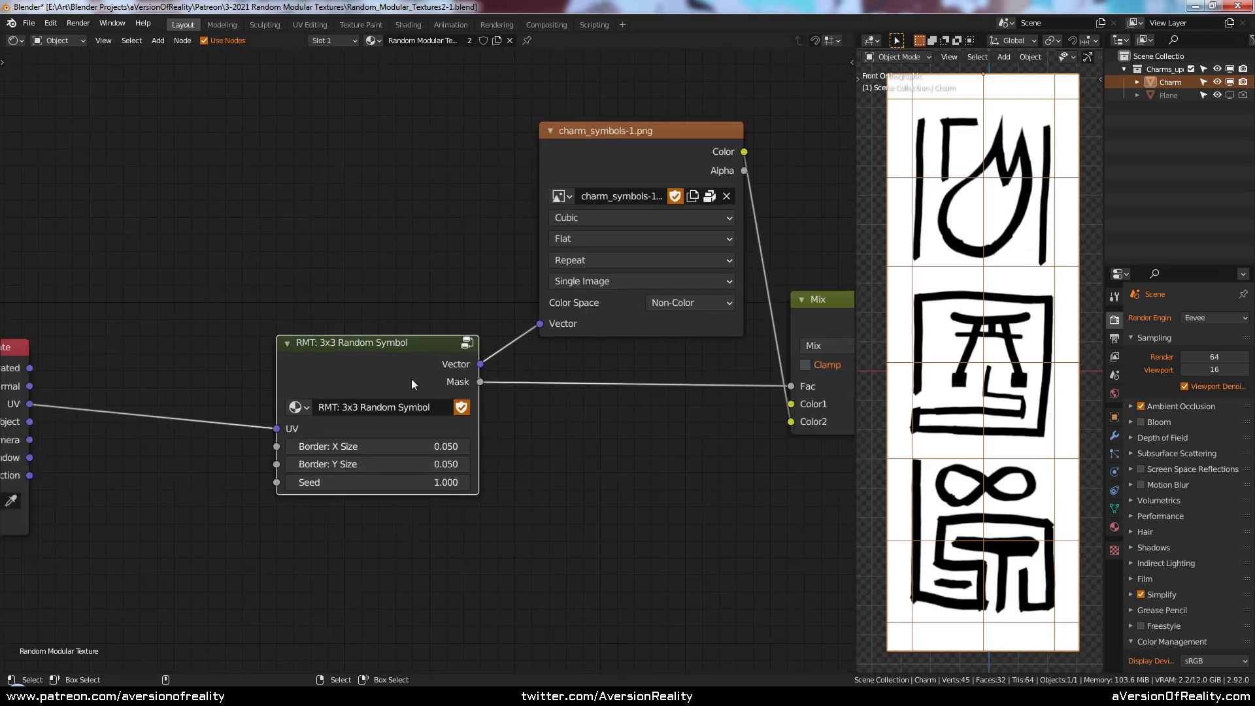
key(Tab)
scroll(414, 378, down, 3)
key(Tab)
scroll(456, 340, up, 4)
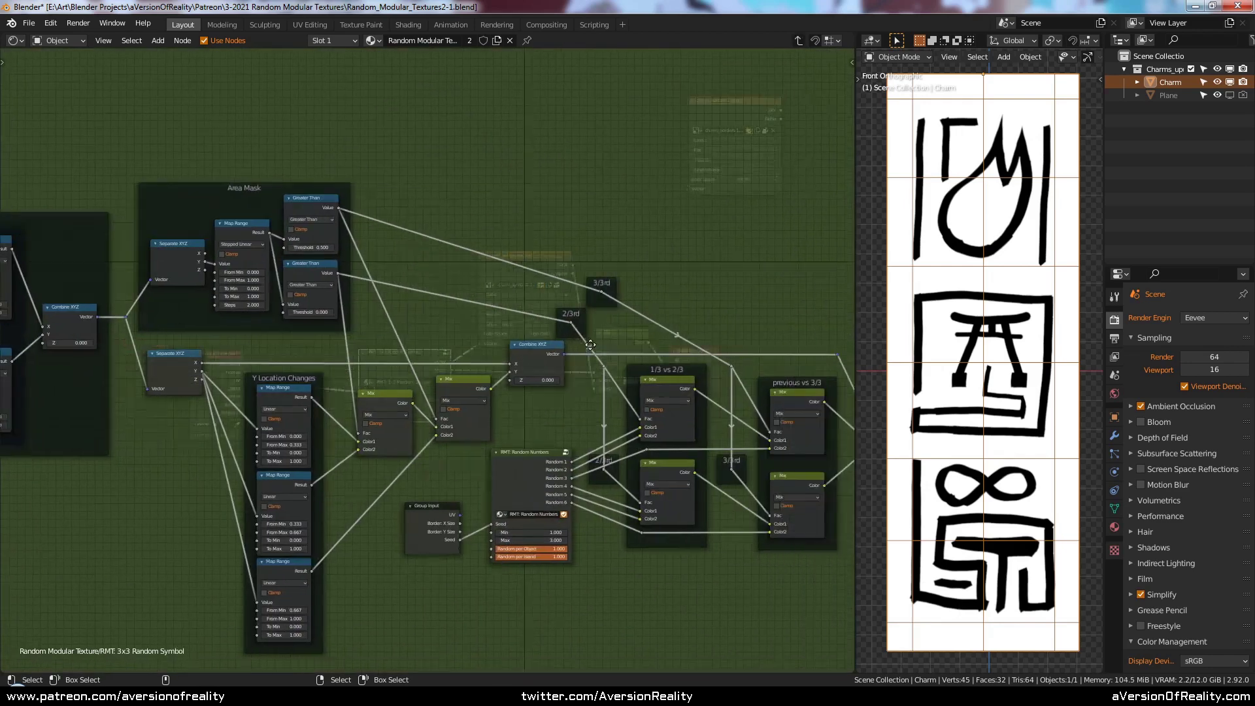
scroll(457, 340, up, 4)
scroll(414, 385, down, 4)
middle_drag(415, 386, 567, 321)
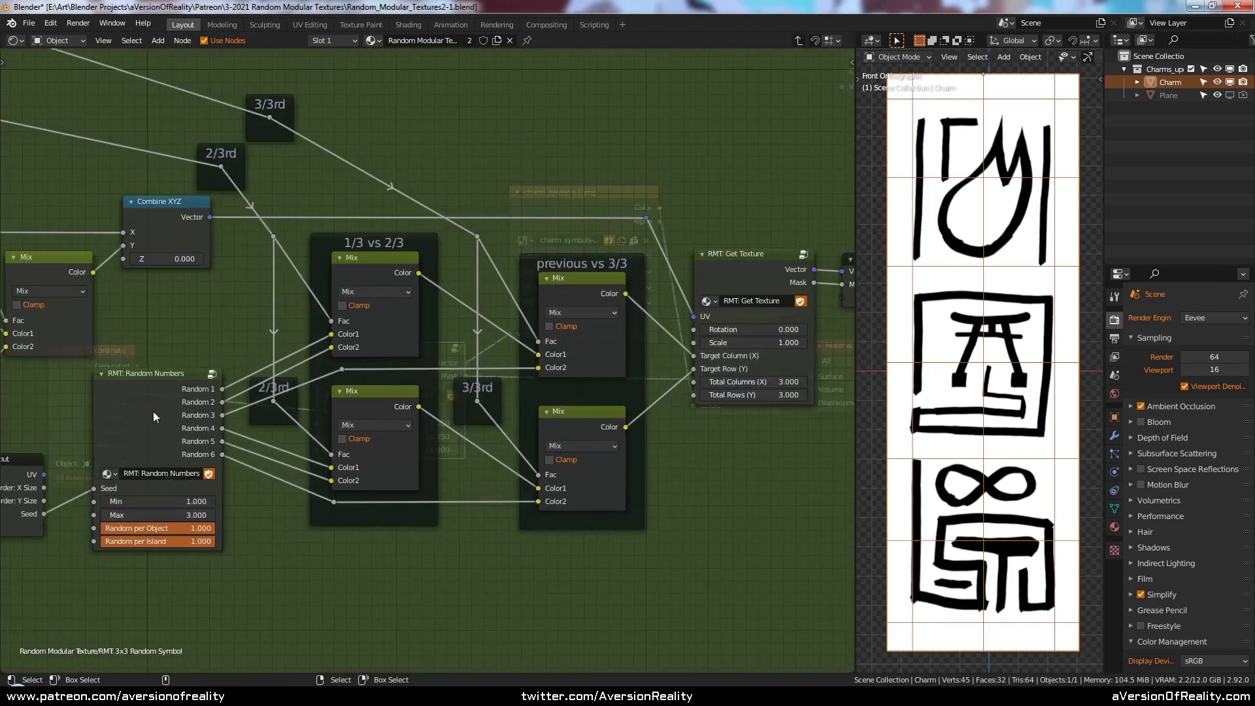
middle_drag(448, 390, 217, 364)
scroll(463, 346, up, 4)
drag(550, 296, 536, 296)
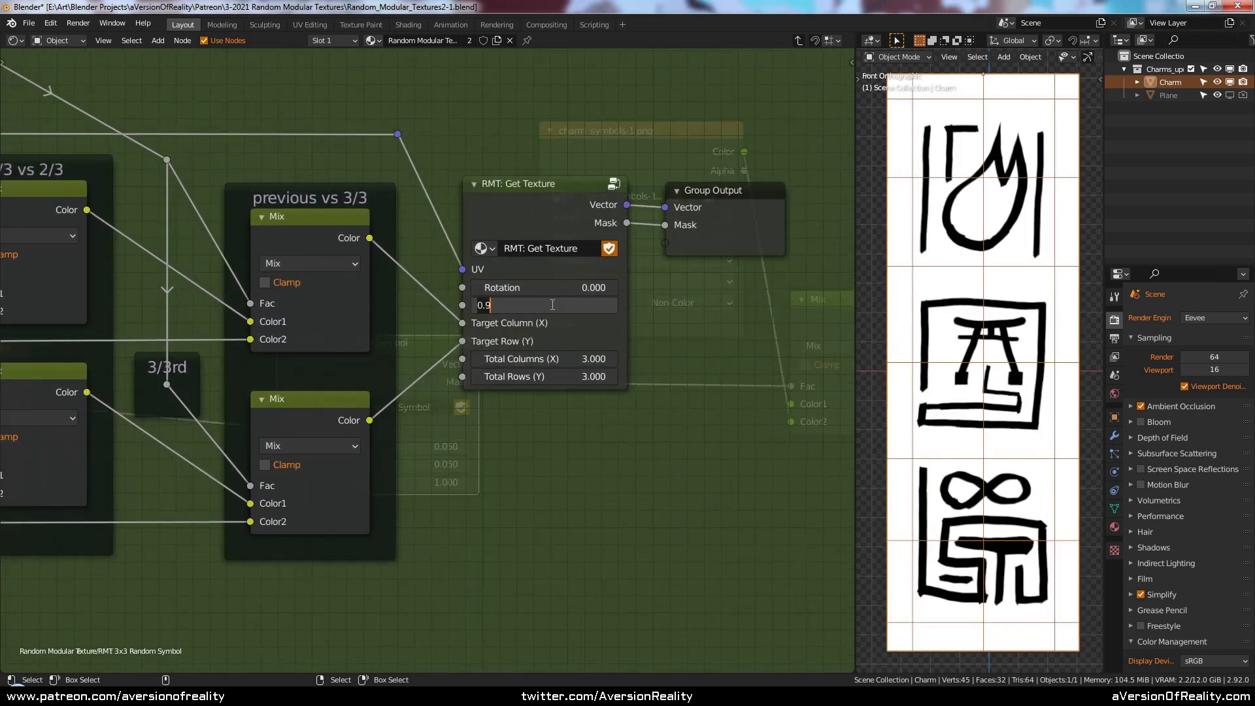
- Set the RMT: Get Texture node's Scale to 0.950 and leave the group
click(574, 305)
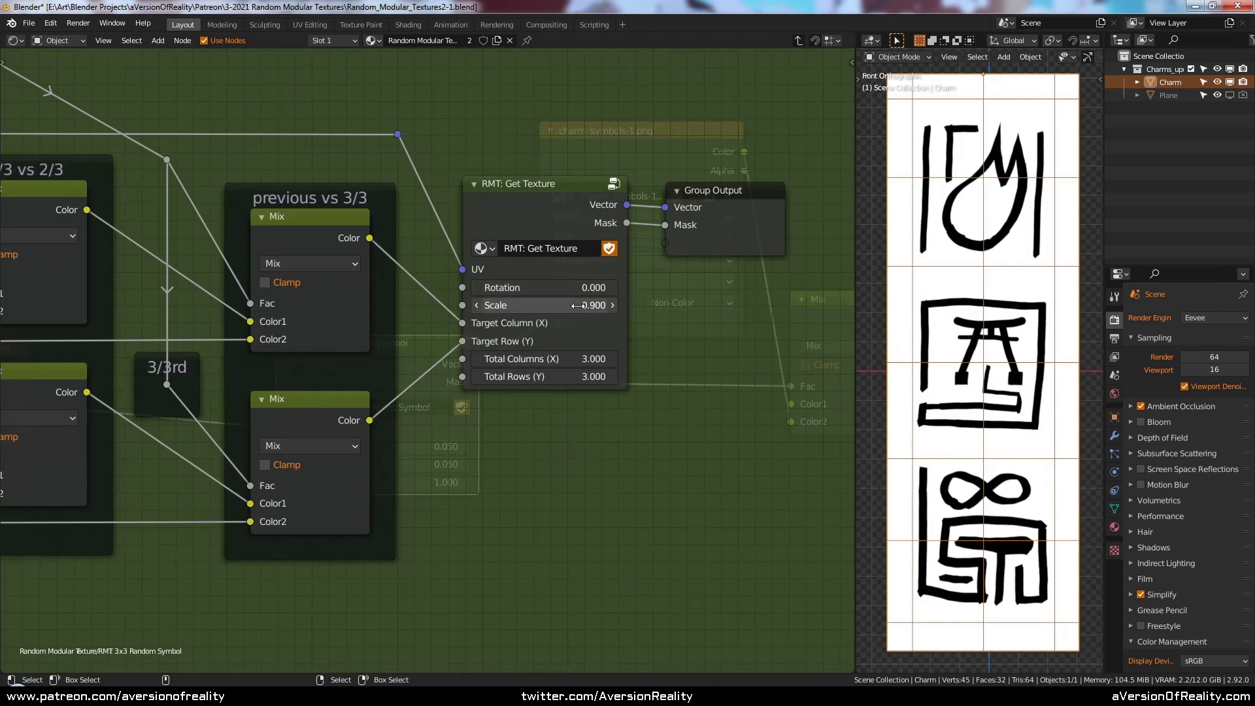
text(5)
key(Return)
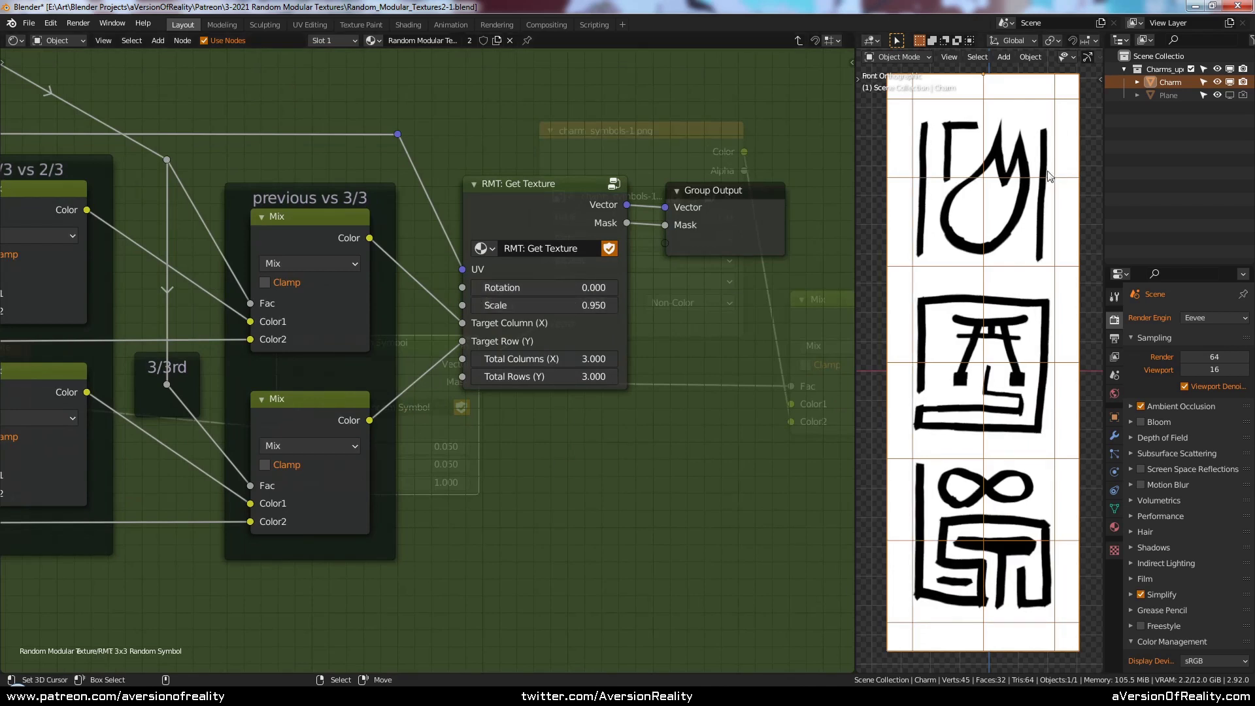
key(Tab)
- Place the charm_borders-1.png texture node directly above the charm_symbols-1.png node
click(661, 392)
scroll(660, 399, down, 2)
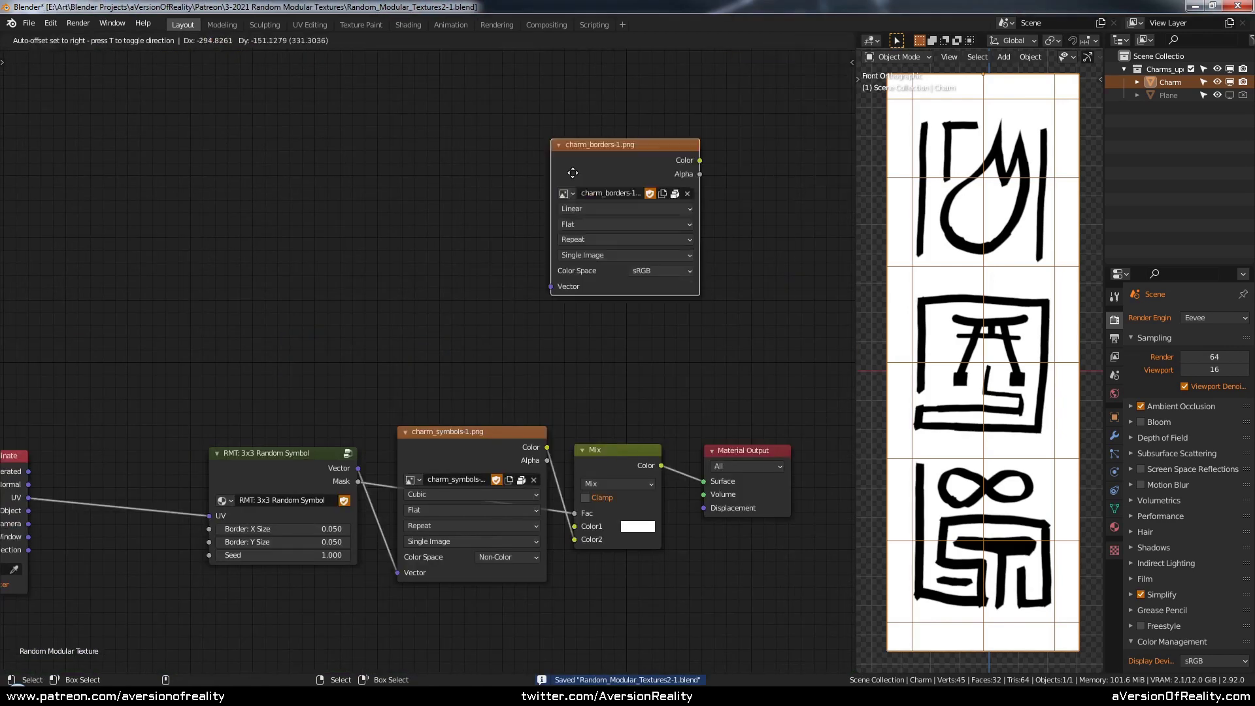
drag(532, 180, 383, 293)
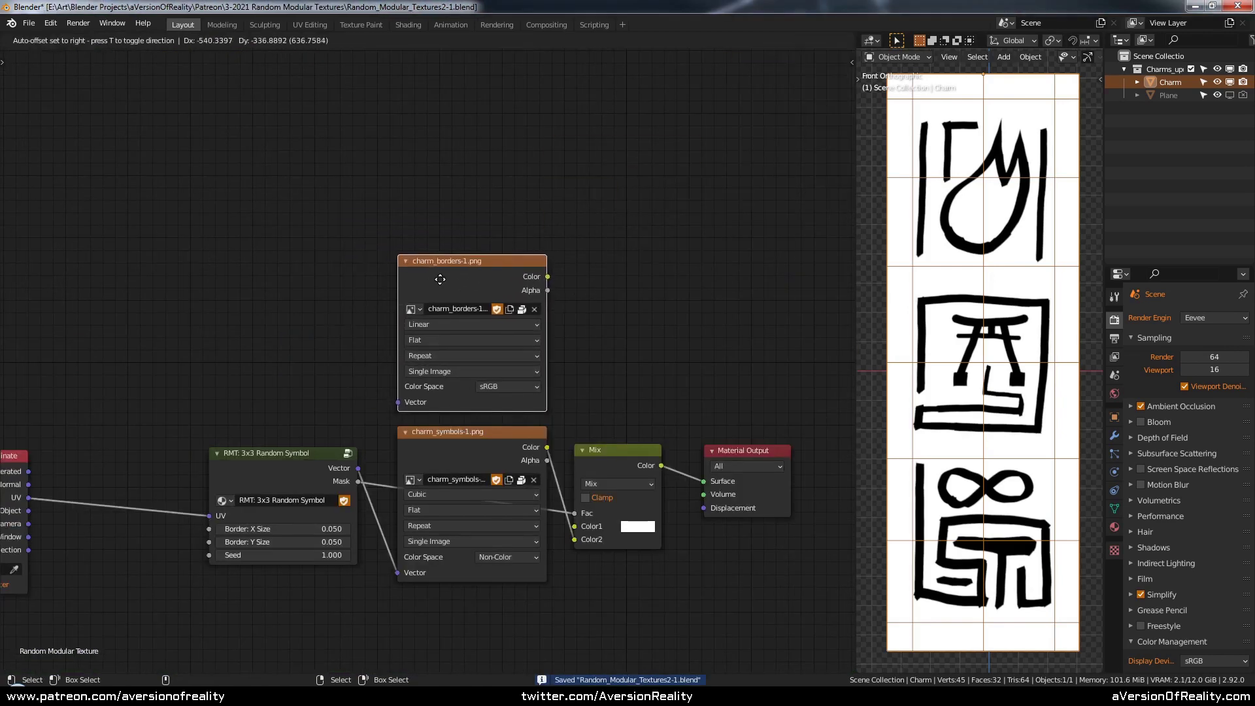
key(g)
click(386, 281)
- Duplicate the RMT: 3x3 Random Symbol node and place the copy above the original, beside the charm_borders-1.png texture
middle_drag(330, 309, 468, 245)
scroll(451, 340, up, 2)
click(440, 411)
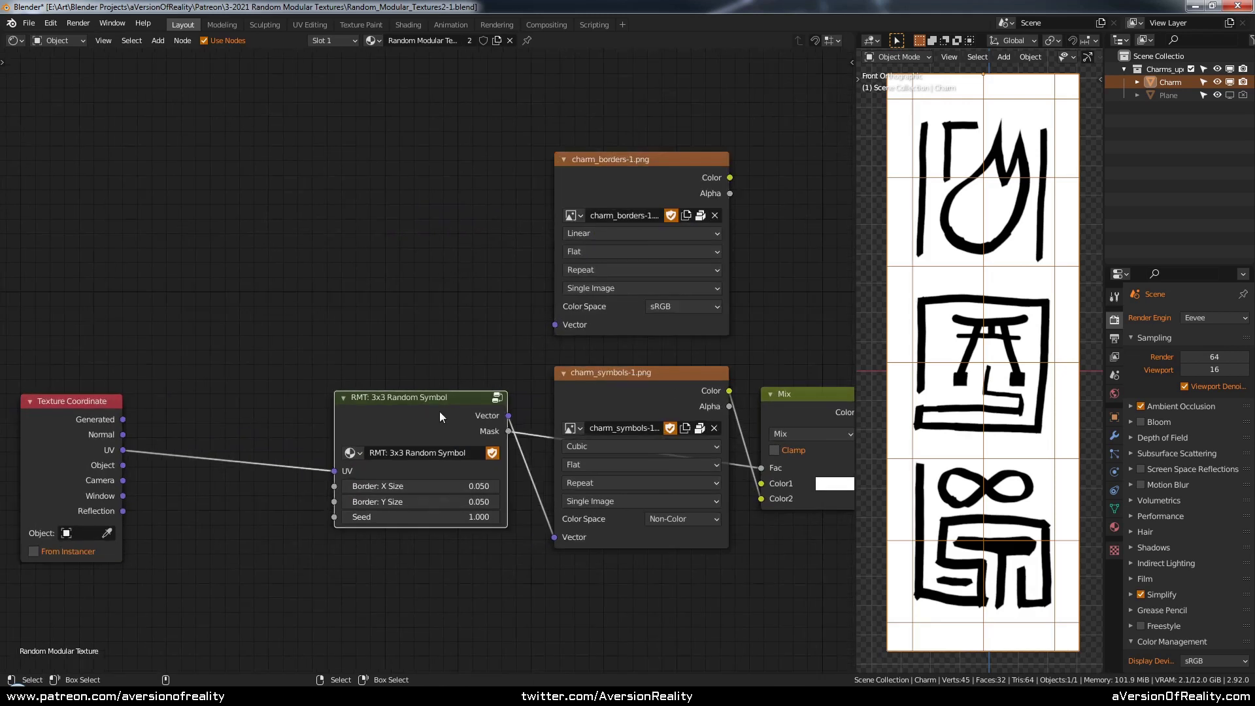
key(shift+d)
click(447, 206)
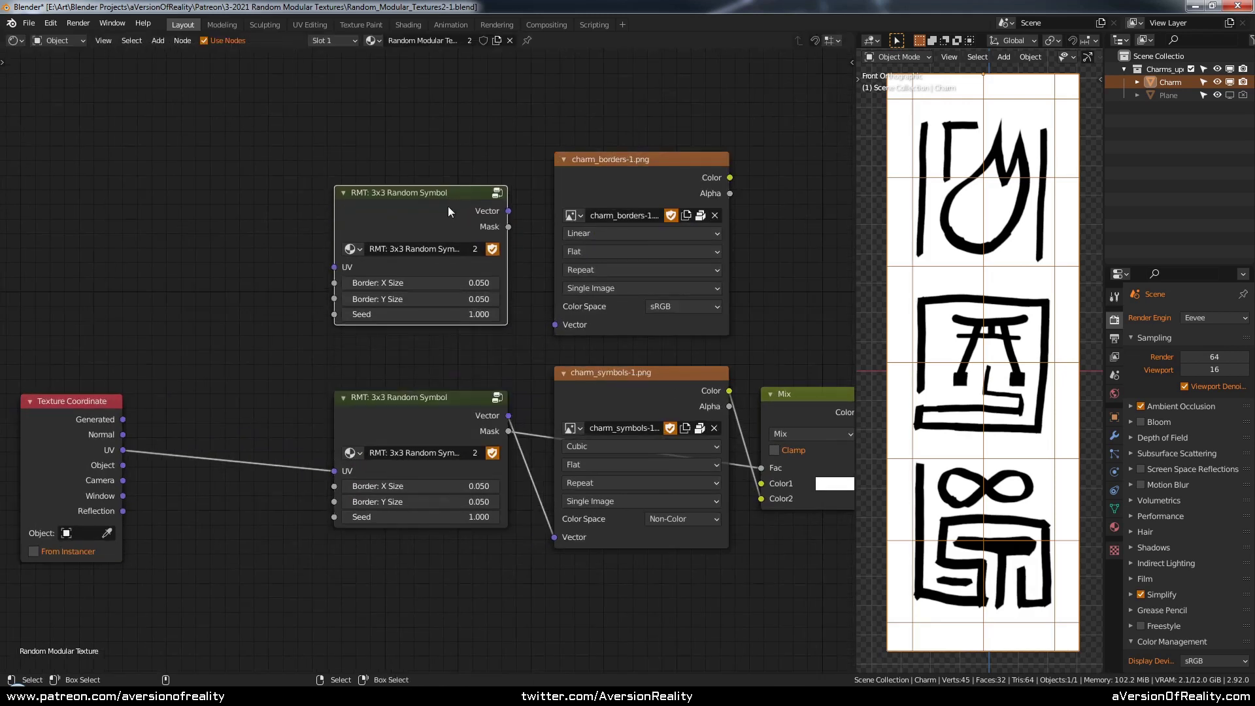
- Make the duplicated node's group single-user and rename it "RMT: 6x1 Border"
click(475, 249)
double_click(446, 249)
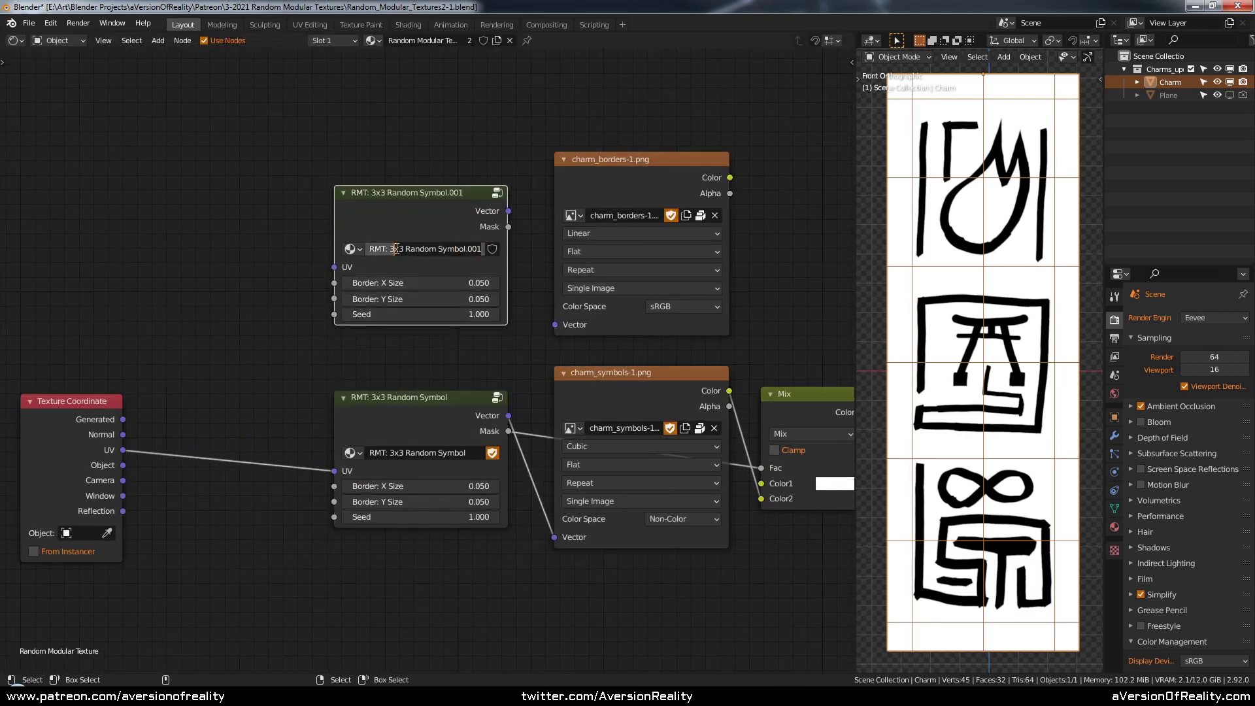
text(6x1 Border)
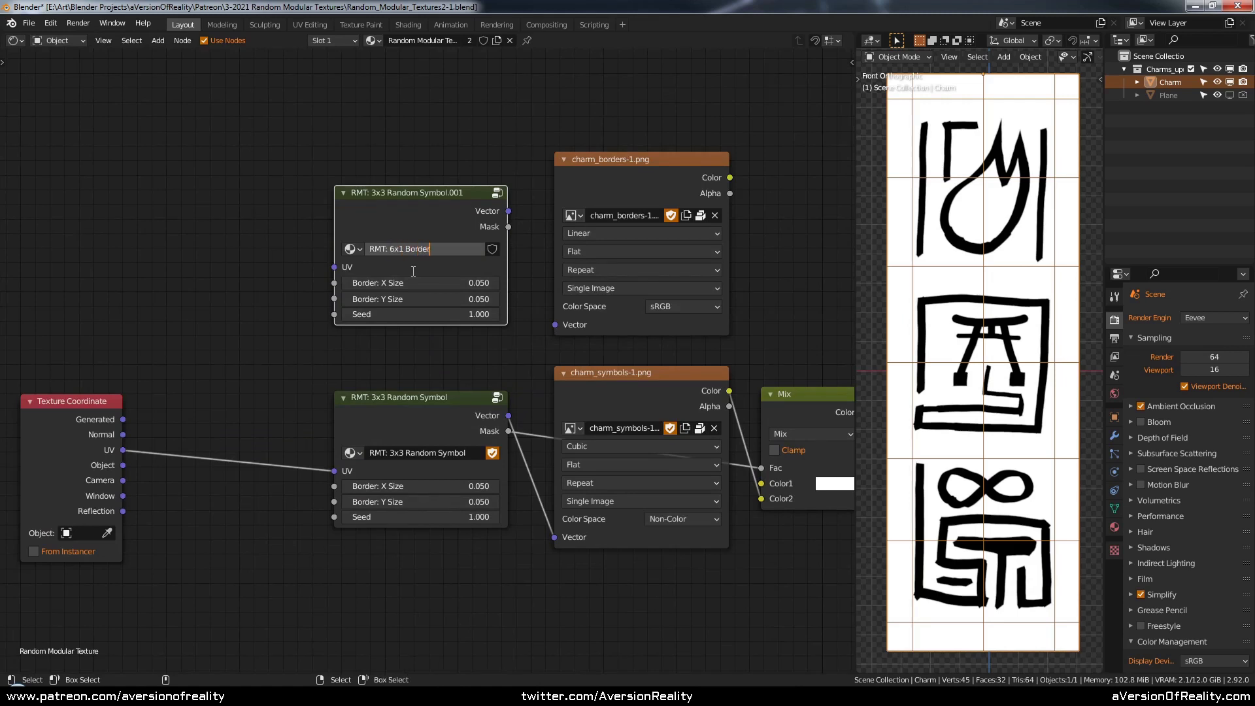
key(Return)
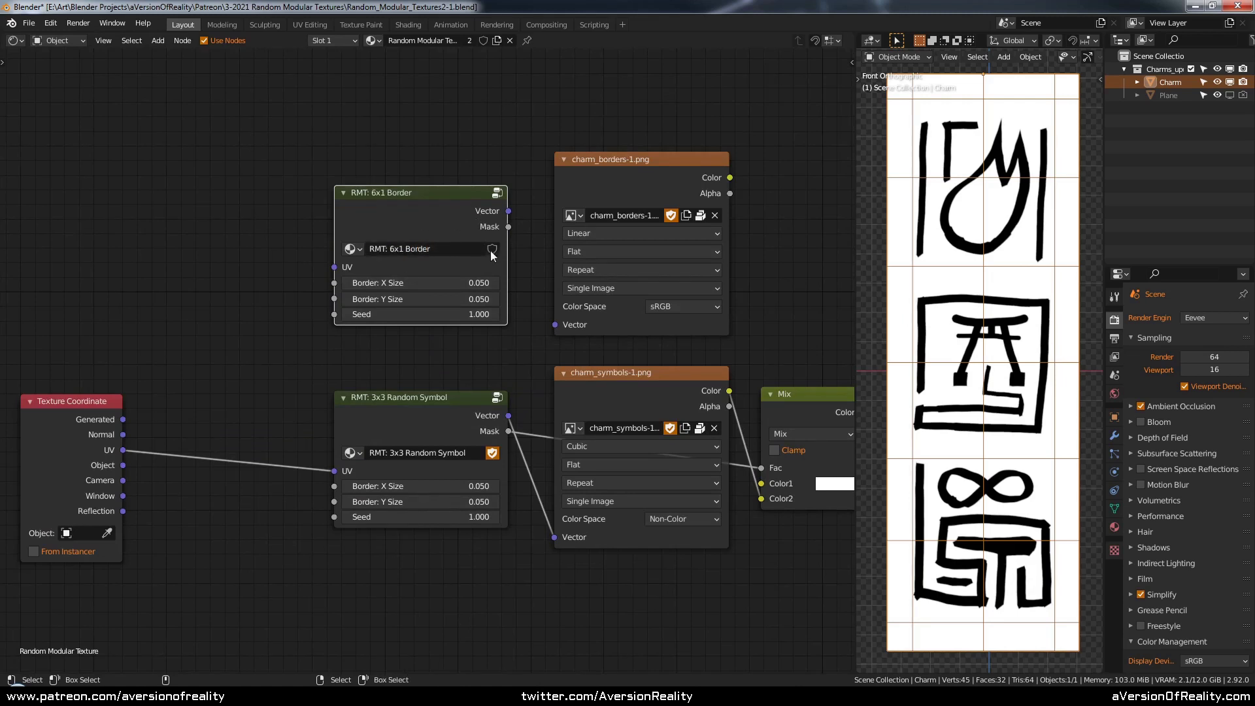
- Give the RMT: 6x1 Border group a fake user and connect the Texture Coordinate's UV output to its UV input
drag(123, 450, 334, 267)
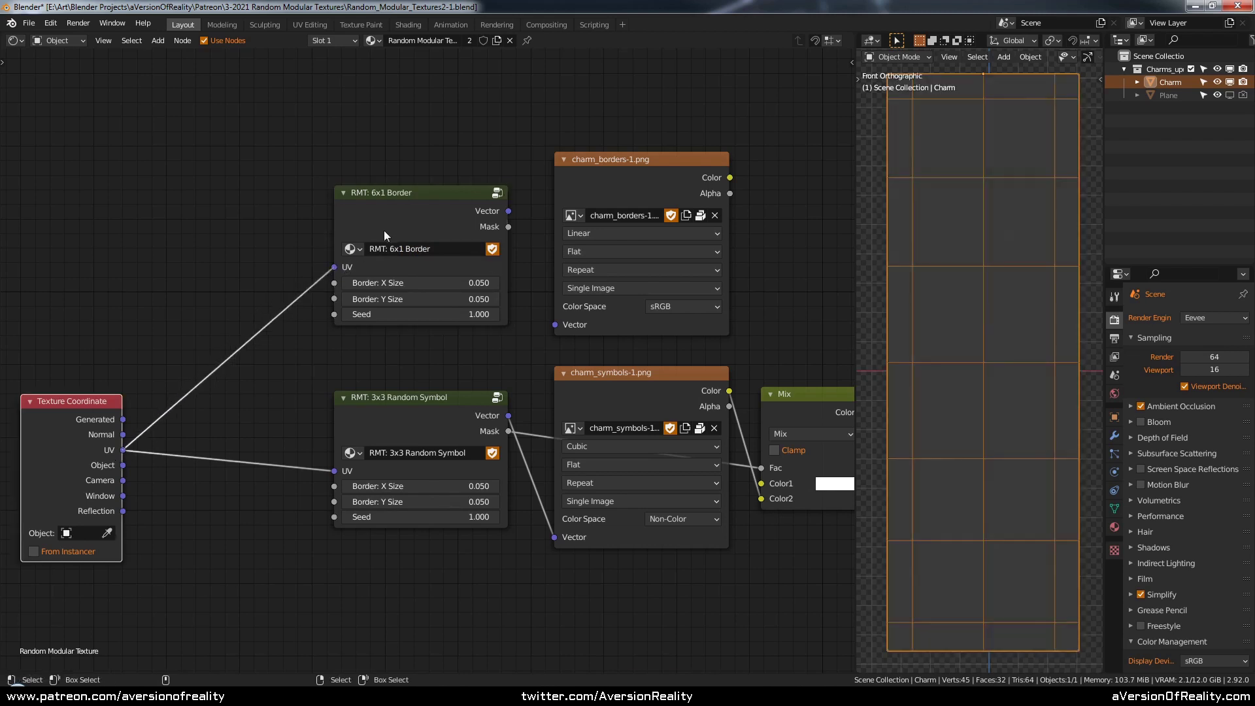
middle_drag(660, 183, 453, 192)
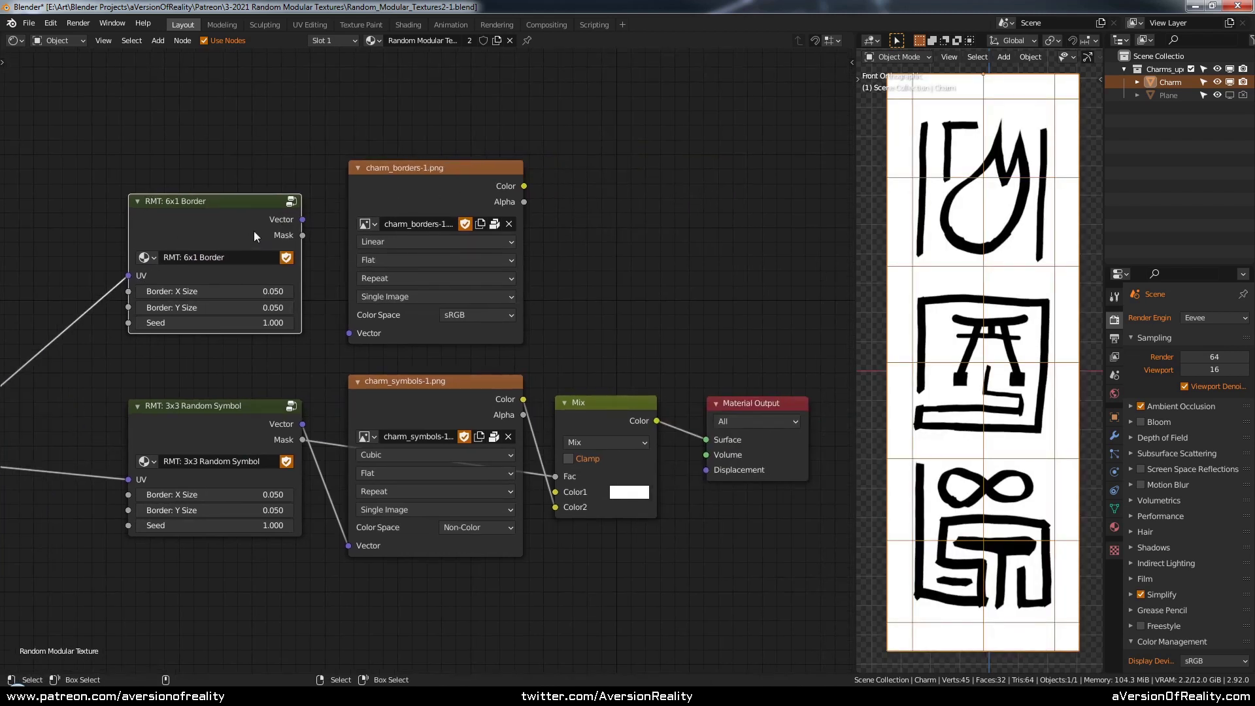
- Save the file and, inside the RMT: 6x1 Border group, delete all nodes between the UV Border Margin frame and RMT: Get Texture
key(Tab)
key(ctrl+s)
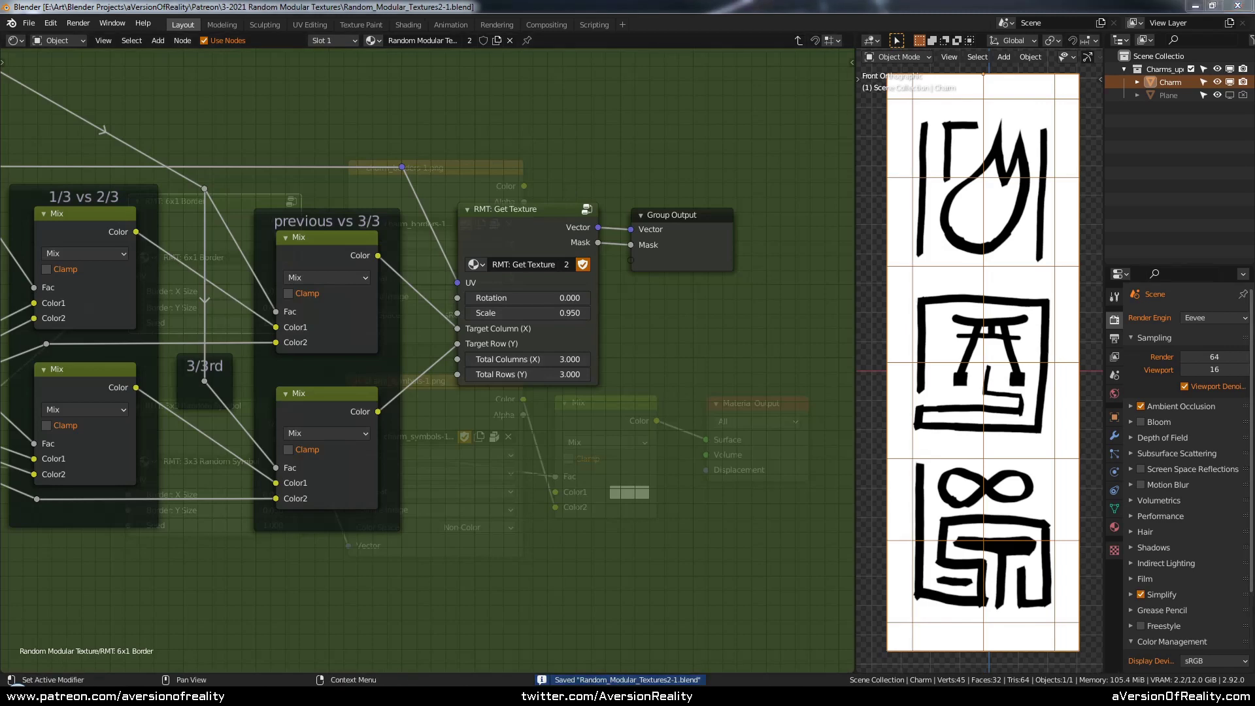
scroll(638, 280, down, 15)
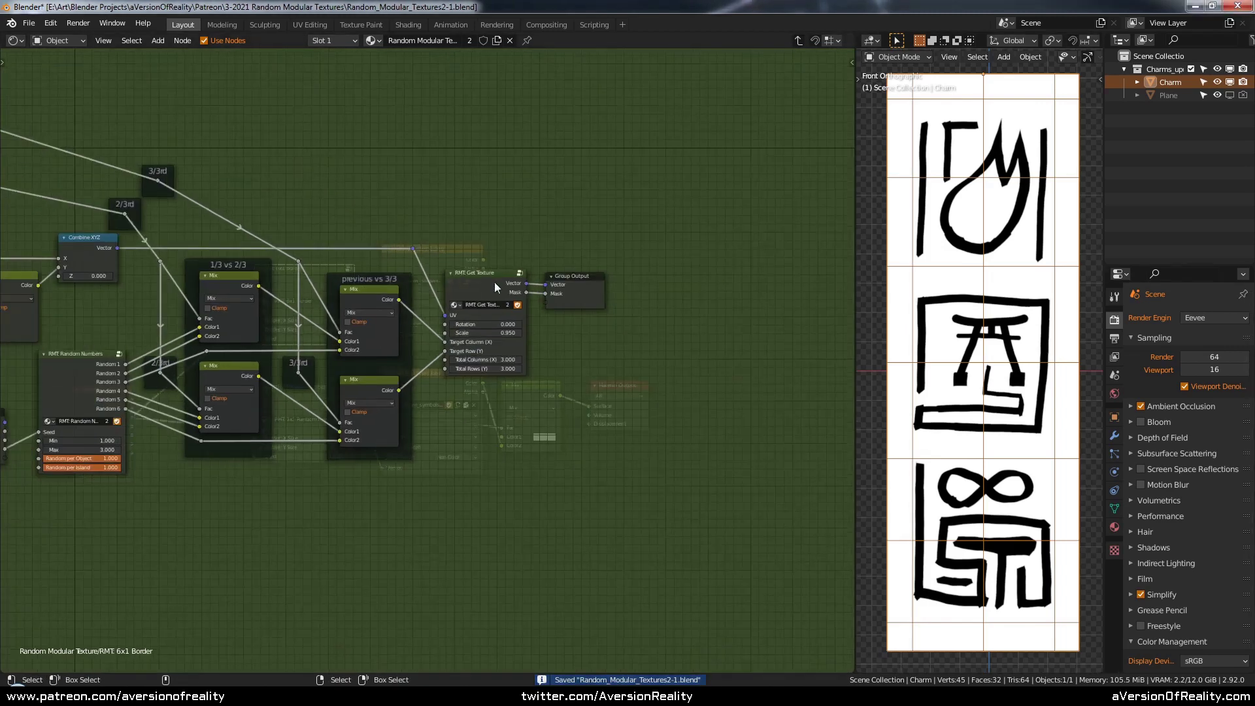
middle_drag(423, 274, 689, 236)
scroll(611, 257, up, 3)
key(c)
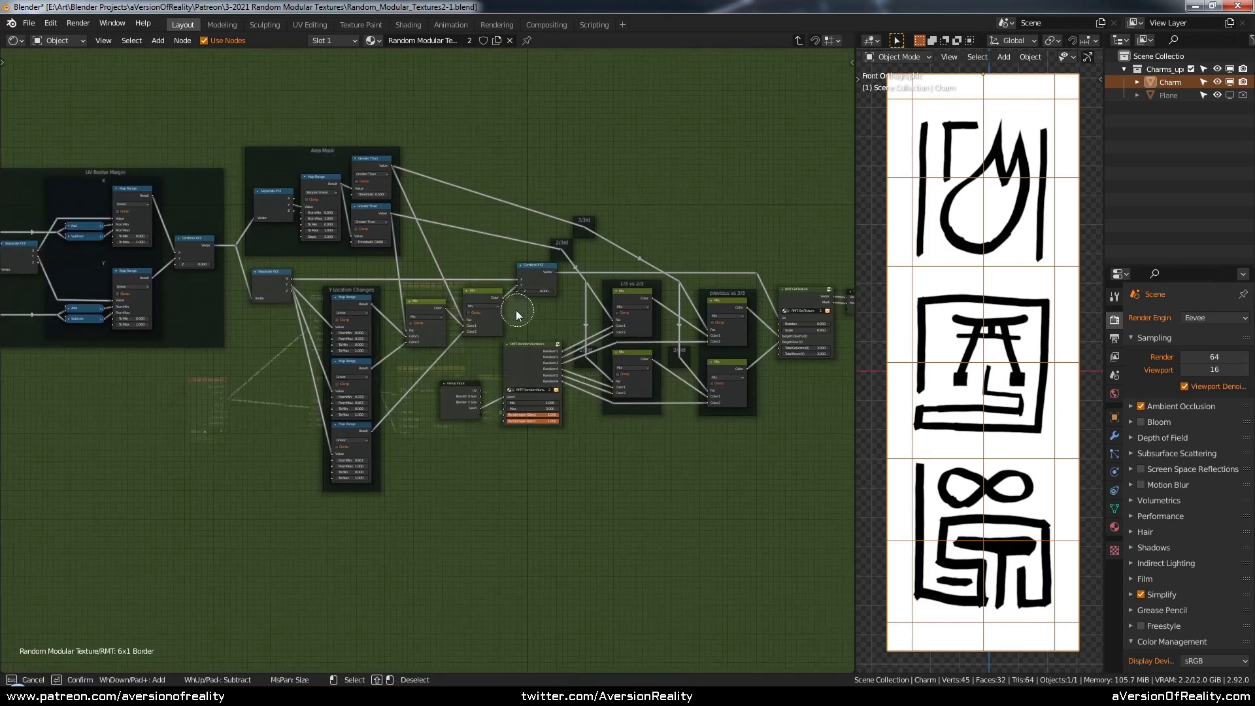
scroll(474, 306, down, 20)
mouse_move(460, 371)
mouse_down()
mouse_move(443, 416)
mouse_move(622, 327)
mouse_move(608, 291)
mouse_move(398, 235)
mouse_move(364, 239)
mouse_up()
key(ctrl+g)
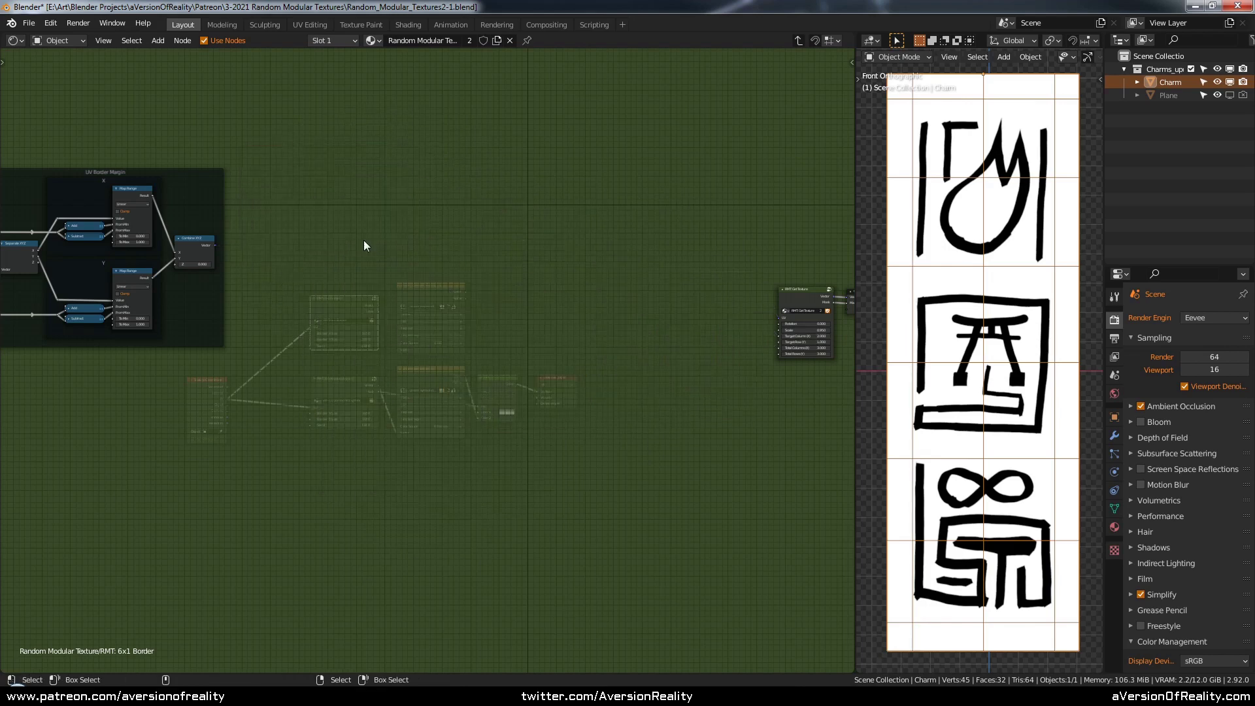
- Move the Group Input node and the UV Border Margin frame closer to the RMT: Get Texture node
scroll(364, 240, down, 2)
drag(188, 276, 149, 273)
right_click(189, 272)
key(g)
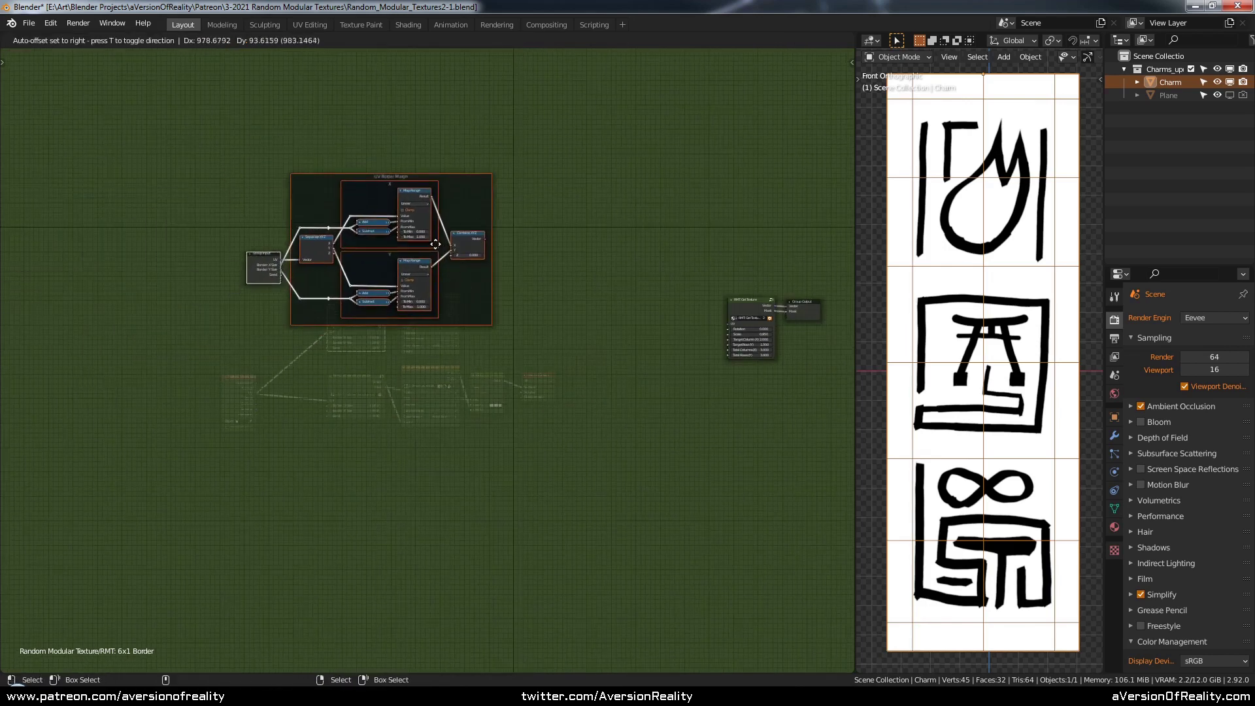
click(442, 226)
- Move the RMT: Get Texture and Group Output nodes next to the UV Border Margin frame
key(c)
click(752, 298)
right_click(751, 298)
key(g)
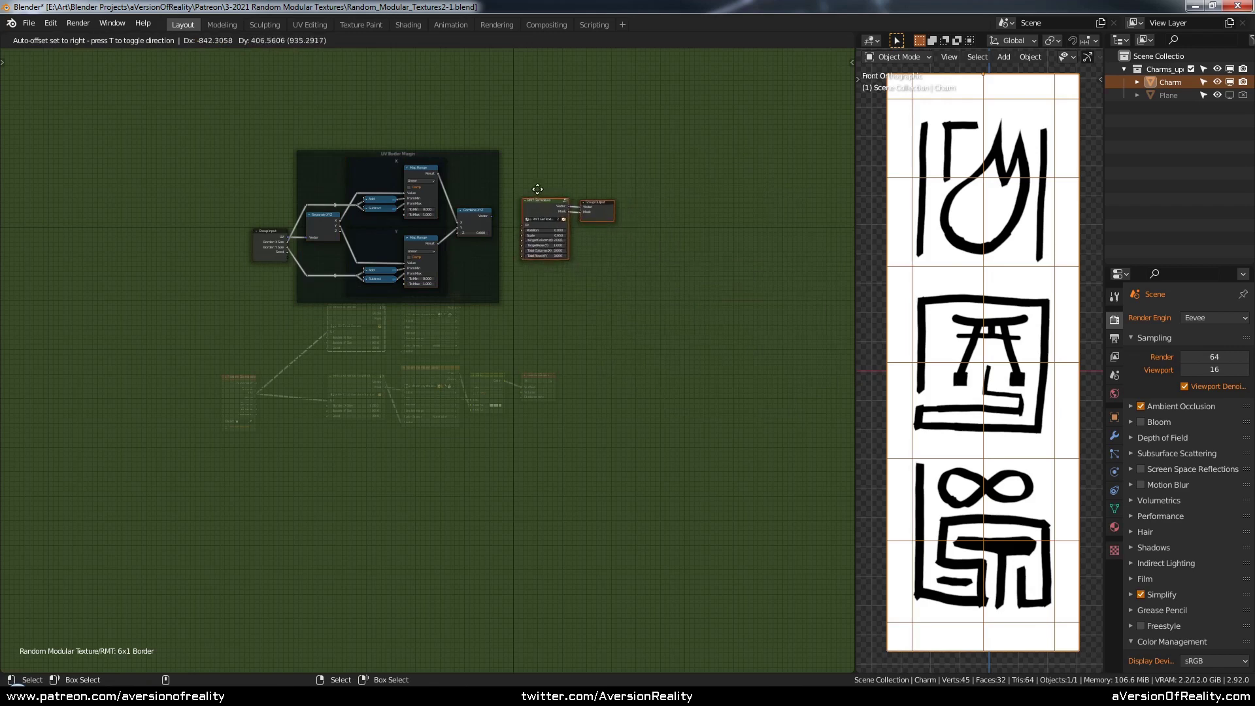
click(562, 217)
- Connect Combine XYZ's Vector output to RMT: Get Texture's UV input and reposition the nodes with a little more space between them
middle_drag(590, 238, 508, 320)
scroll(508, 320, up, 10)
scroll(418, 222, up, 2)
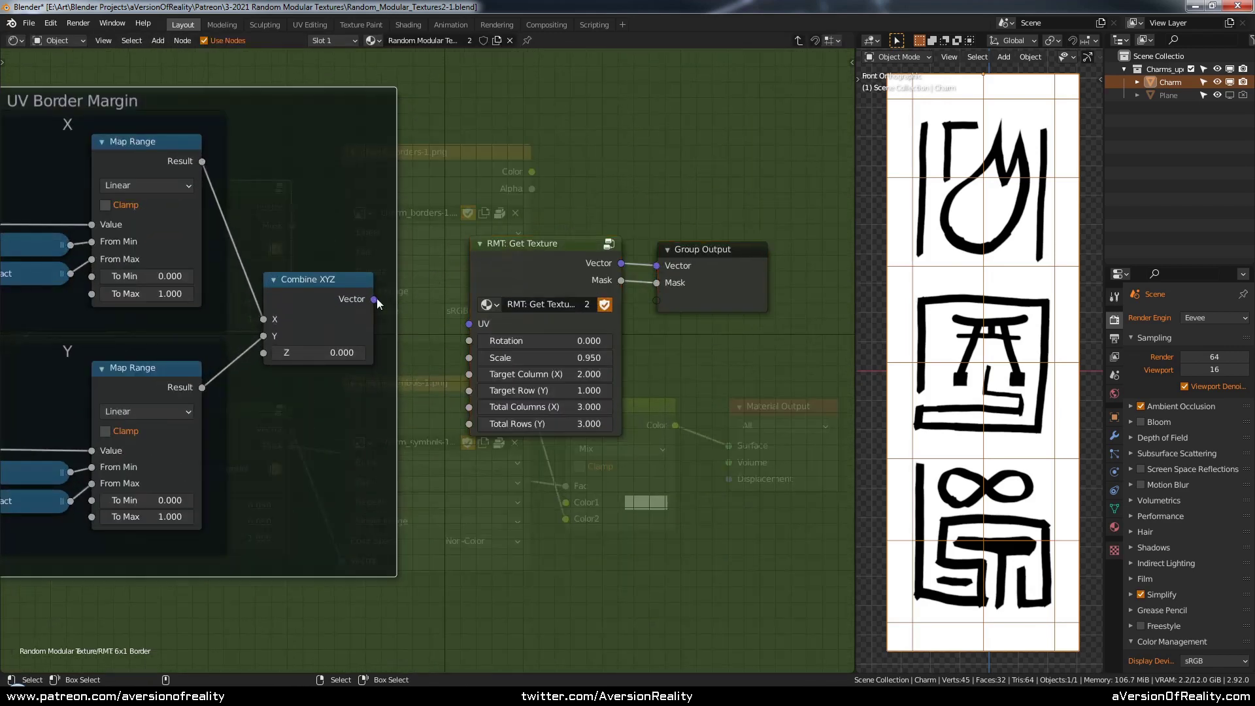
drag(375, 298, 464, 320)
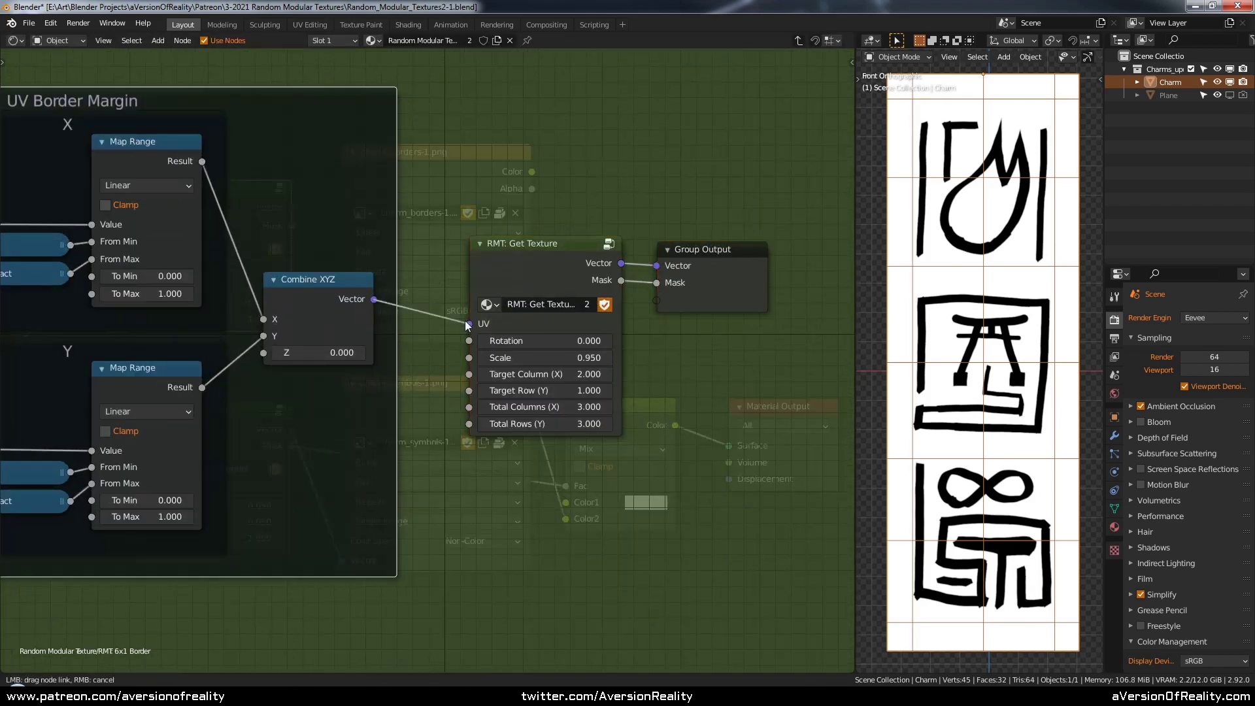
click(489, 447)
drag(381, 396, 342, 330)
click(602, 425)
drag(686, 255, 697, 257)
- Set the RMT: Get Texture node's Scale to 1.000
double_click(590, 358)
text(1)
key(Return)
click(665, 367)
scroll(666, 372, up, 1)
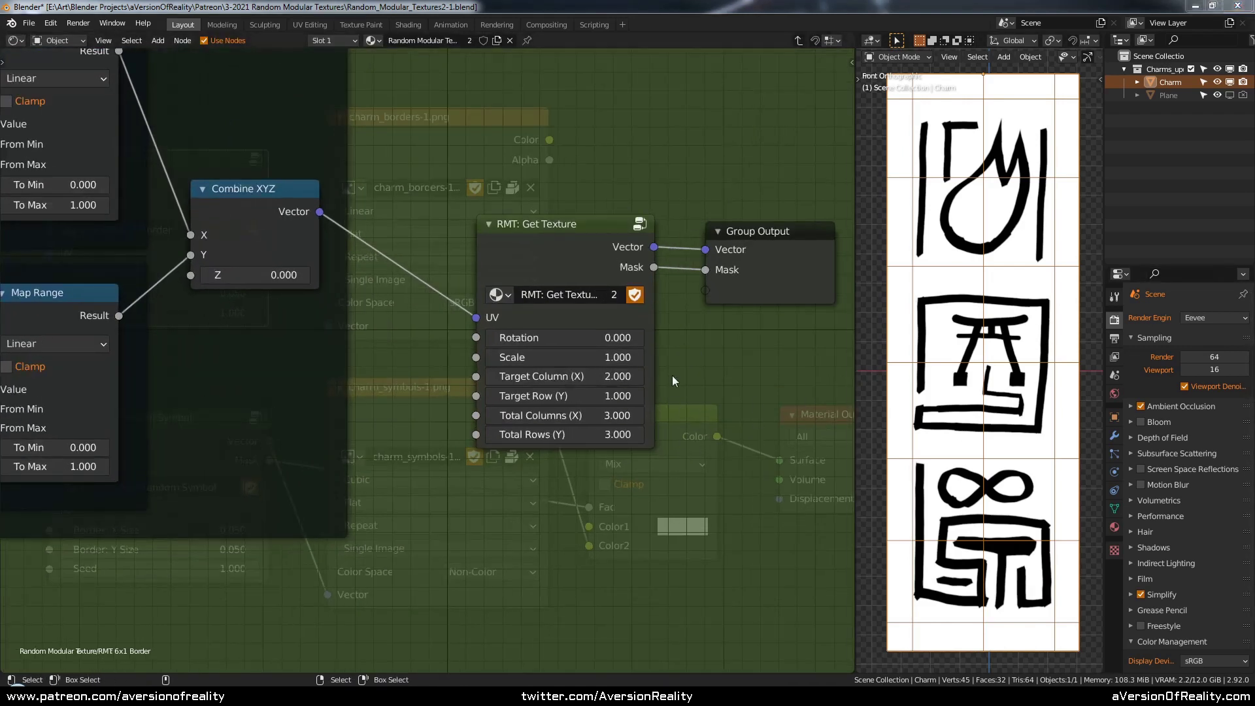
- Set the RMT: Get Texture node's Total Columns (X) to 6 and Total Rows (Y) to 1
double_click(587, 414)
text(3.0)
key(Return)
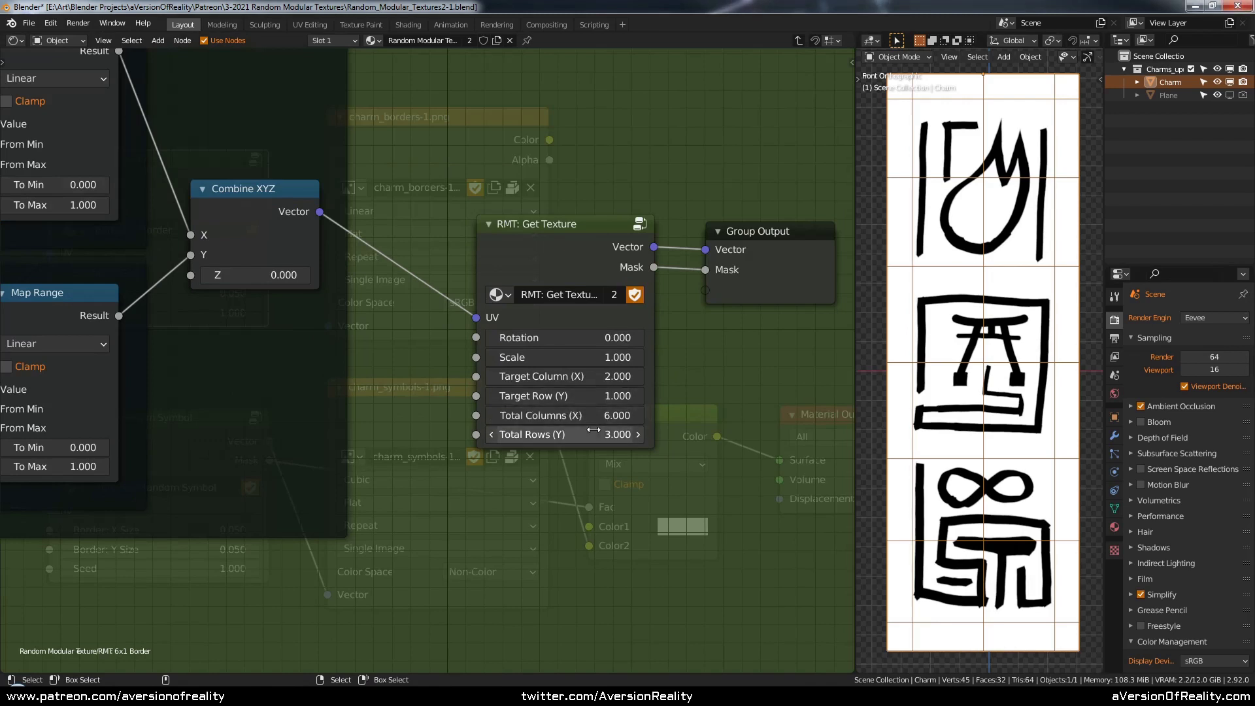
double_click(595, 435)
text(1)
key(Return)
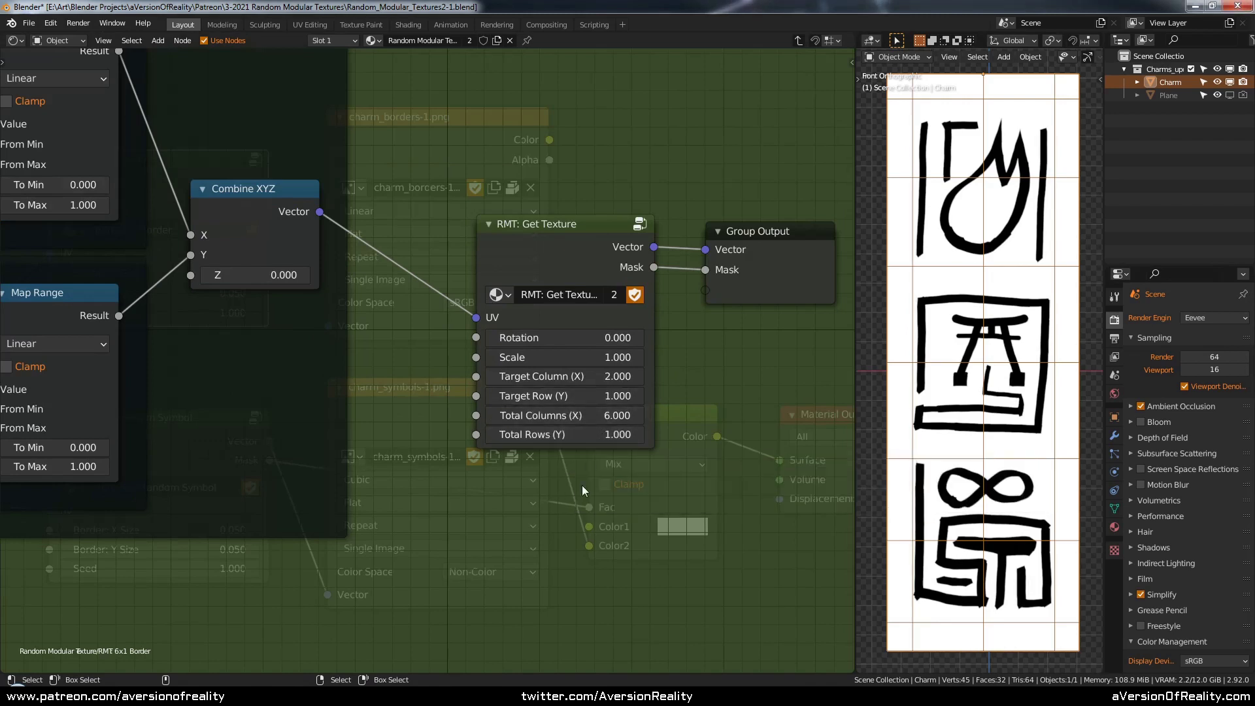
- Move the RMT: Get Texture and Group Output nodes farther away from the Combine XYZ node and from each other
drag(762, 273, 814, 263)
drag(582, 240, 647, 233)
click(739, 400)
scroll(736, 346, down, 9)
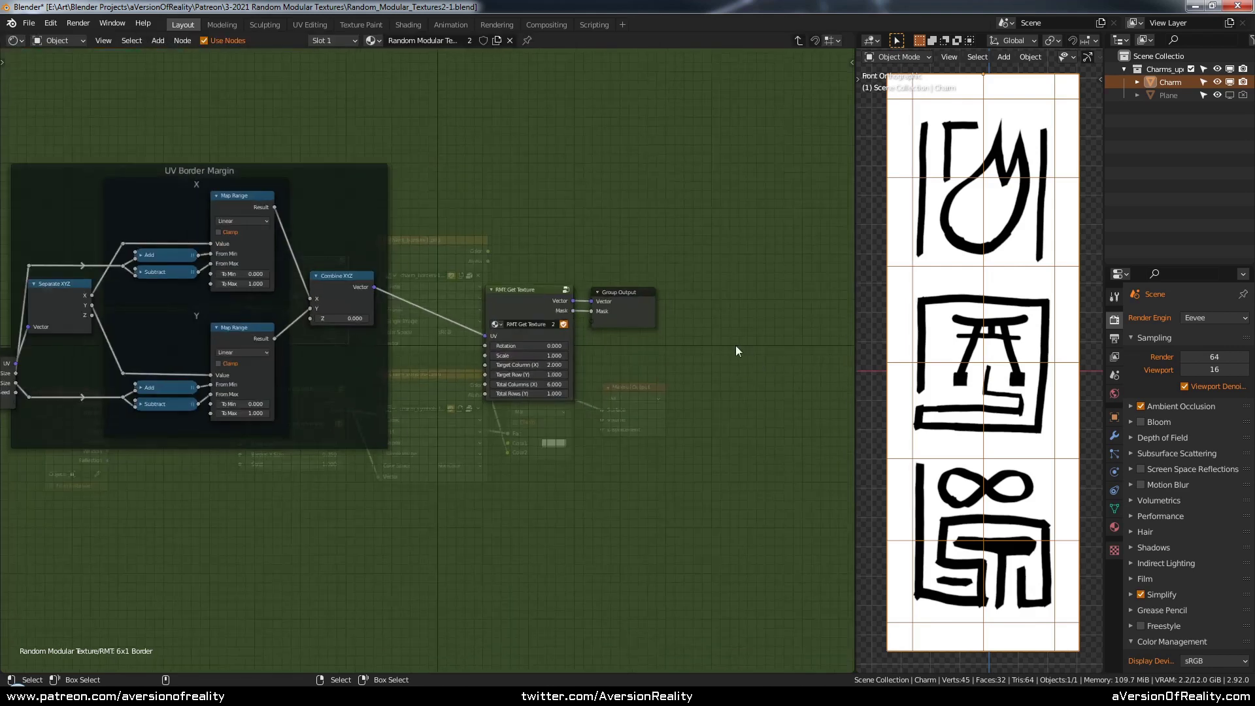
drag(629, 306, 667, 304)
middle_drag(604, 334, 680, 316)
scroll(671, 335, up, 2)
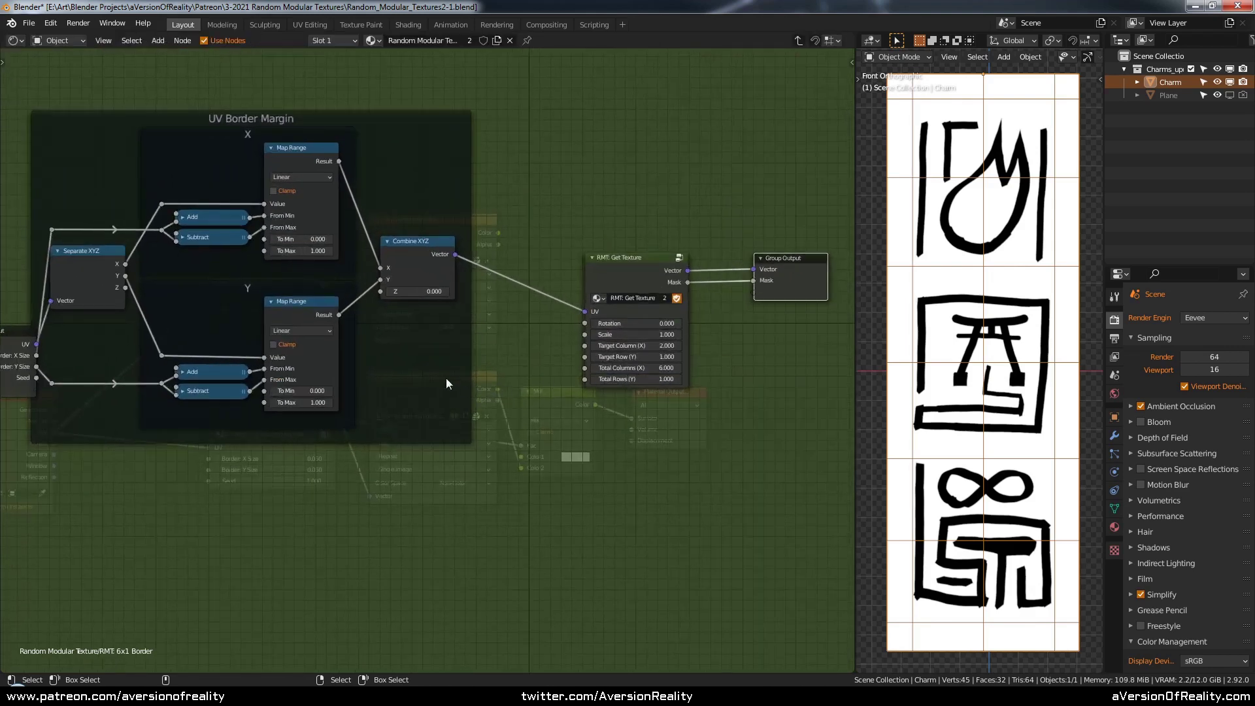
- Shift the UV Border Margin frame and Group Input node away from RMT: Get Texture and save the file
drag(445, 377, 425, 337)
scroll(441, 354, down, 1)
middle_drag(442, 355, 527, 336)
shift+click(196, 324)
drag(196, 325, 150, 264)
scroll(531, 449, up, 1)
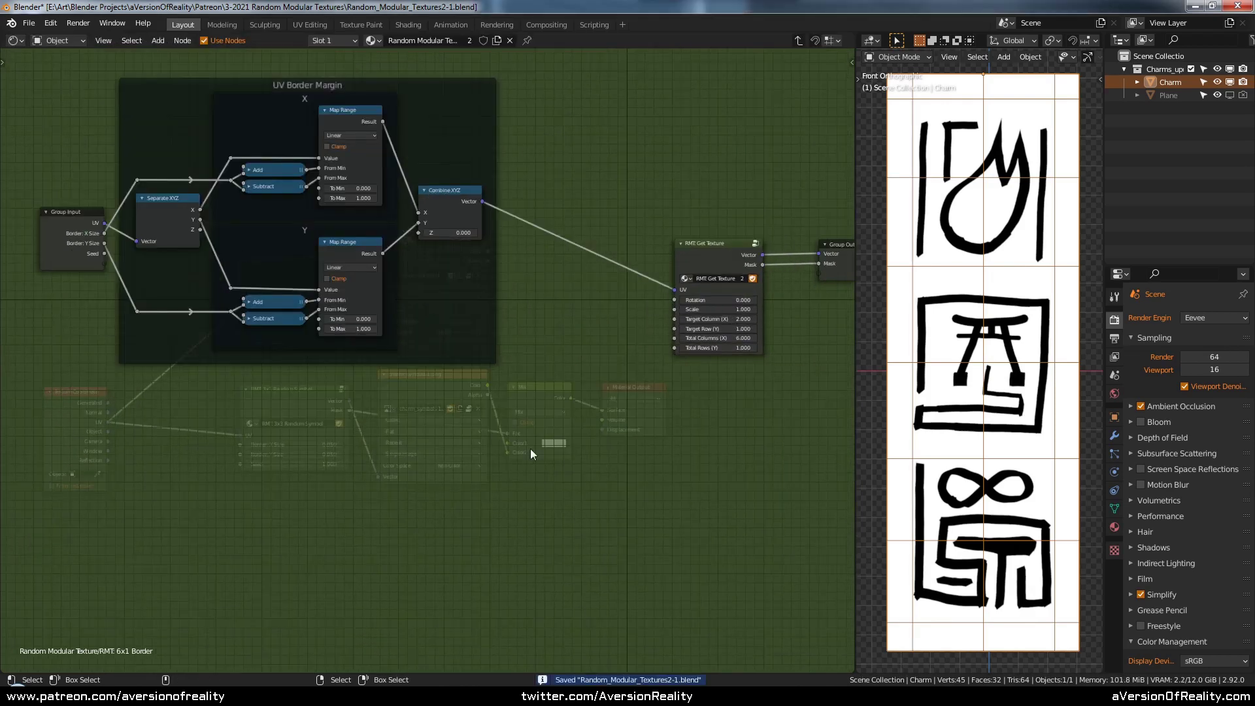
- Add an RMT: Random Numbers group node below the link between Combine XYZ and RMT: Get Texture
key(shift+a)
mouse_move(531, 449)
click(644, 516)
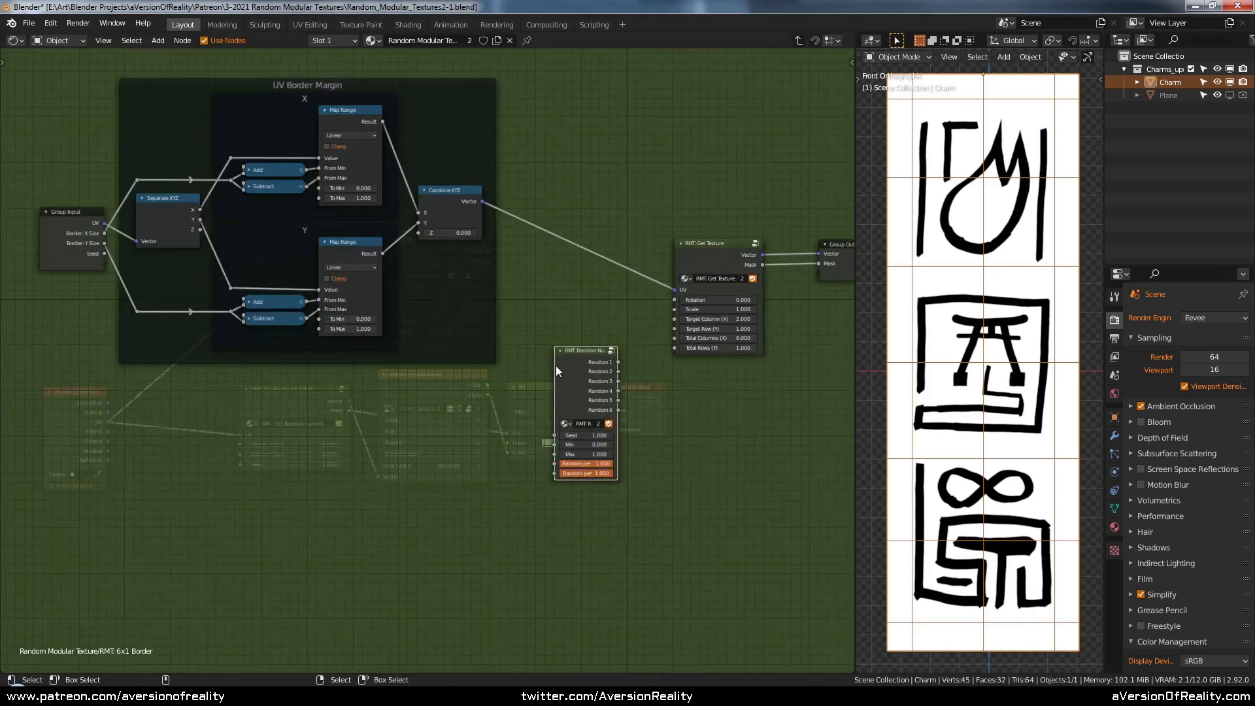
click(534, 365)
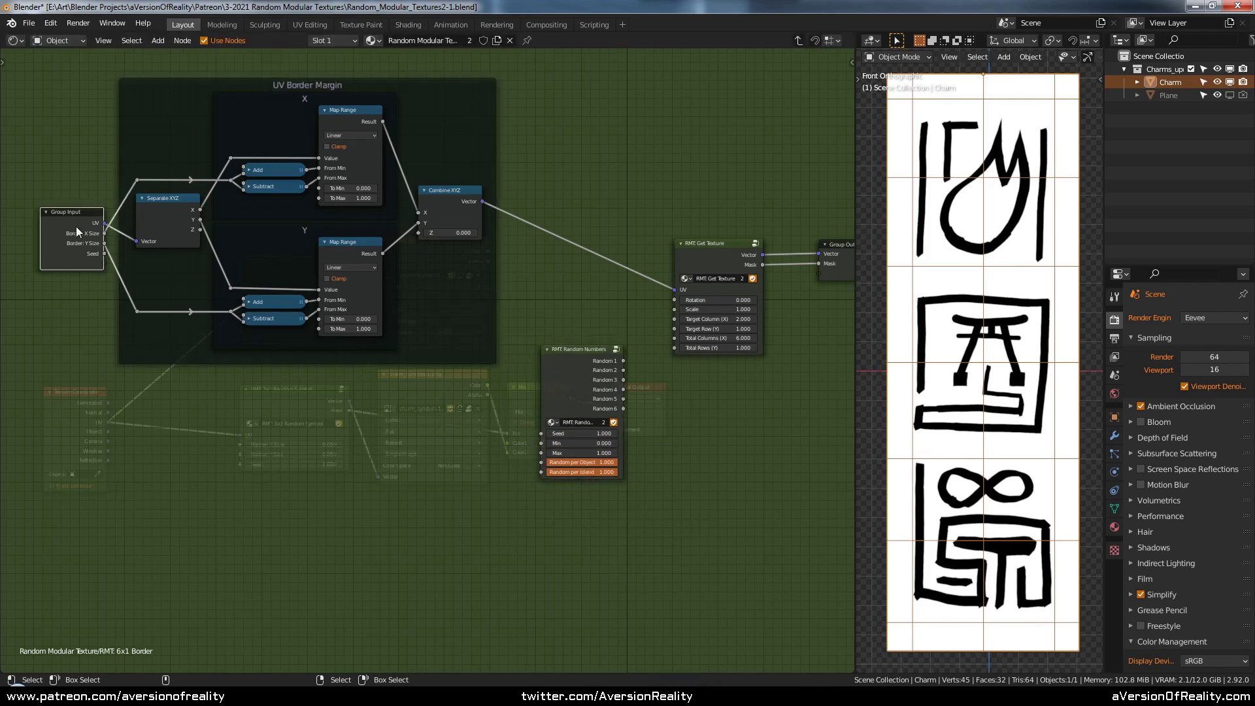
- Place a duplicate Group Input node beside RMT: Random Numbers and connect its Seed output to the Seed input
drag(76, 226, 474, 428)
scroll(473, 428, up, 2)
drag(540, 497, 595, 468)
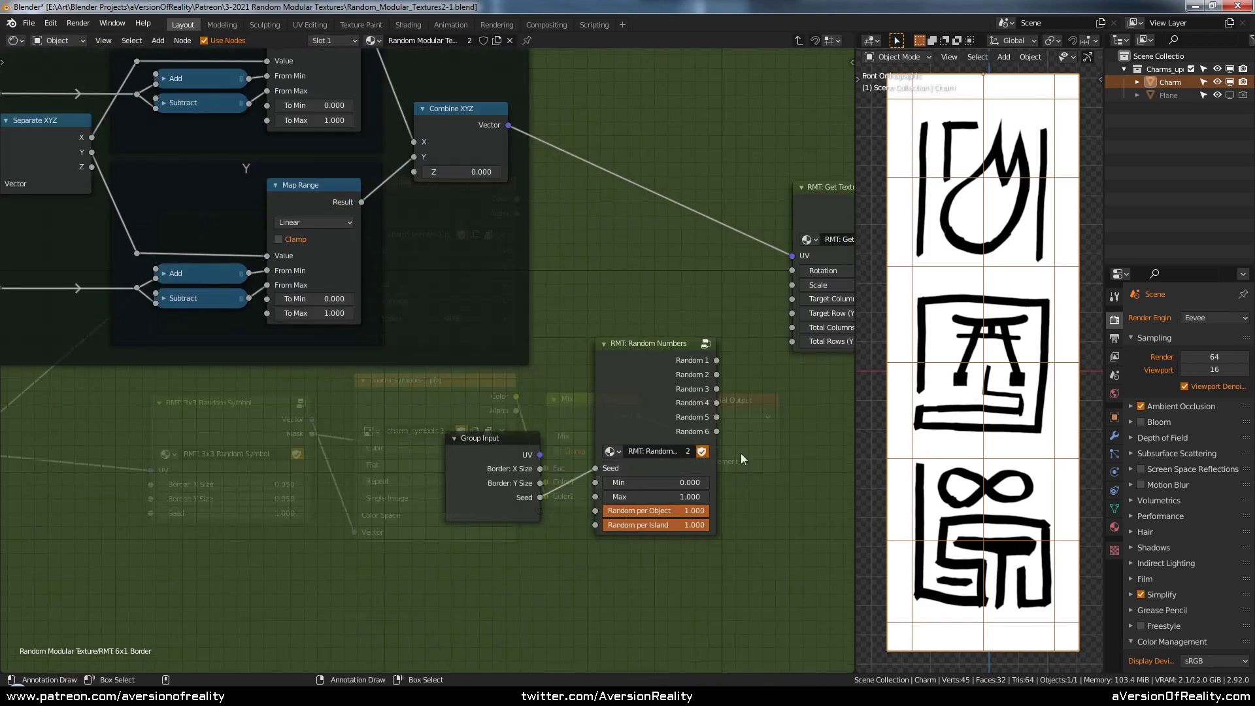
- Connect the Random 1 output of RMT: Random Numbers to RMT: Get Texture's Target Column (X)
middle_drag(740, 453, 484, 378)
scroll(485, 377, up, 1)
click(492, 353)
drag(492, 352, 590, 281)
- Set the RMT: Random Numbers node's Min to 1 and Max to 6
click(448, 494)
text(1)
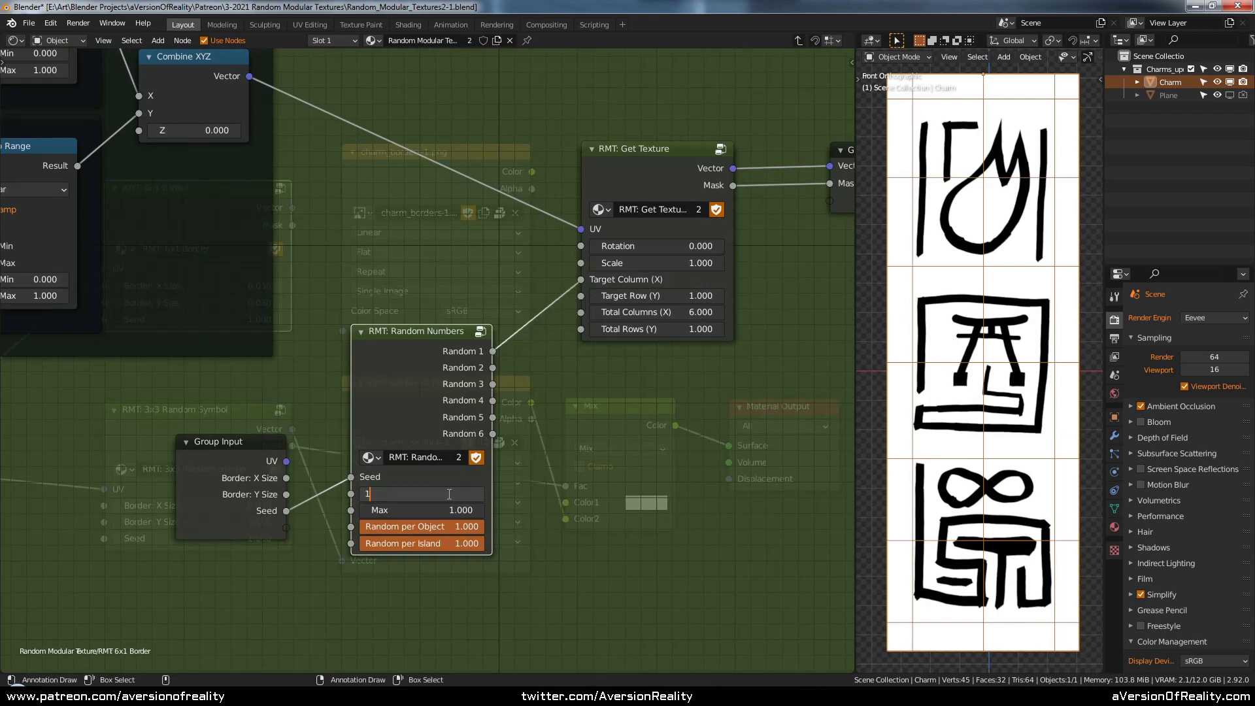
key(Return)
click(442, 510)
text(6)
key(Return)
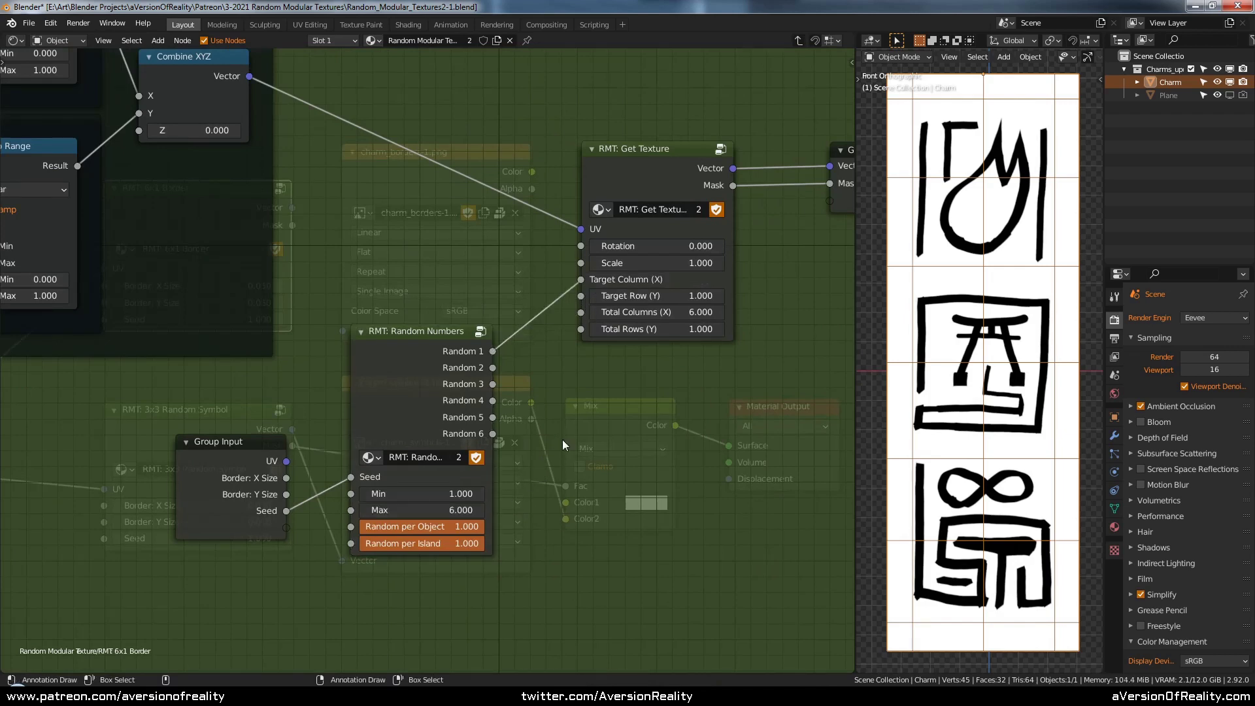
- Leave the group and connect RMT: 6x1 Border's Vector to the charm_borders-1.png texture and its Color to the Material Output's Surface
middle_drag(601, 342, 511, 365)
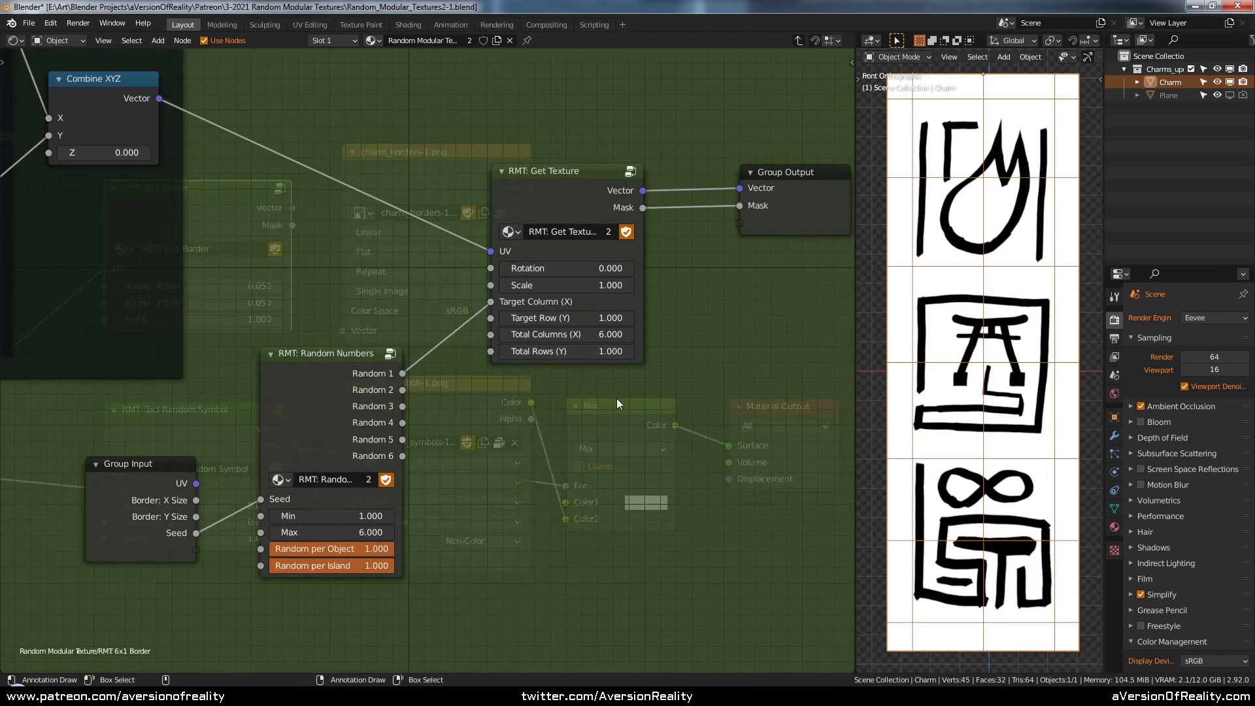
key(Tab)
key(Tab)
click(779, 215)
key(Tab)
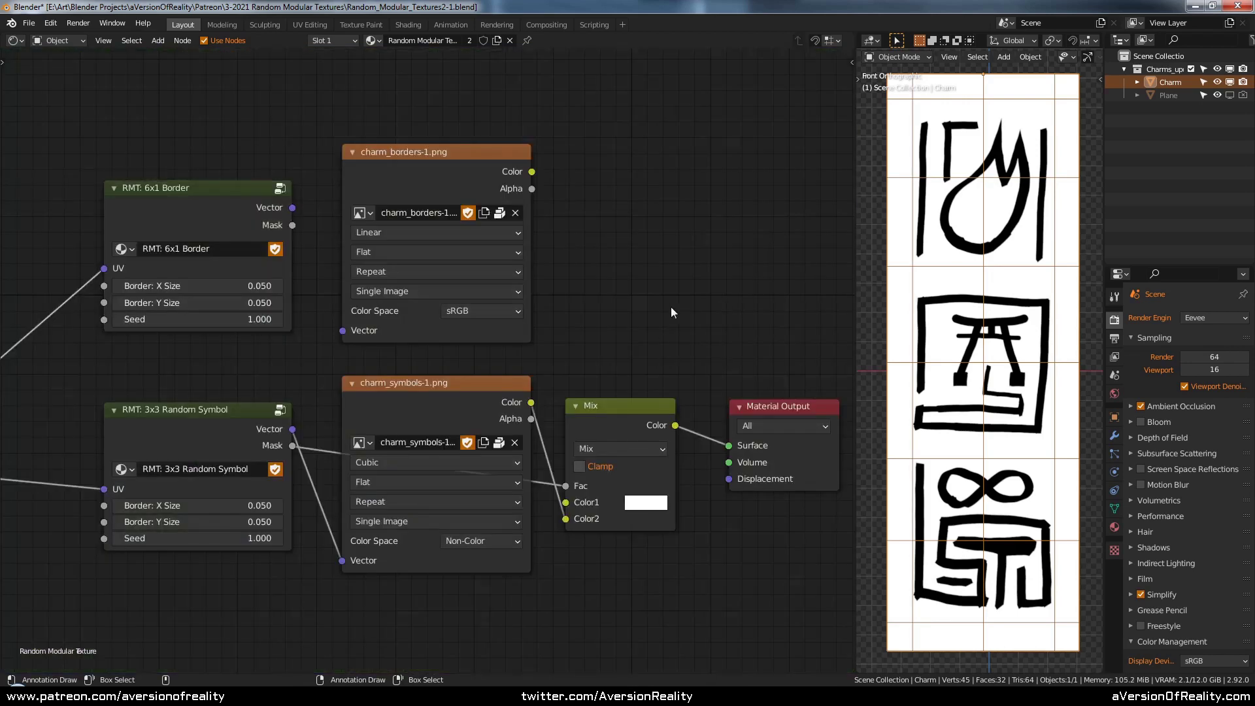
drag(294, 208, 343, 330)
drag(531, 171, 728, 445)
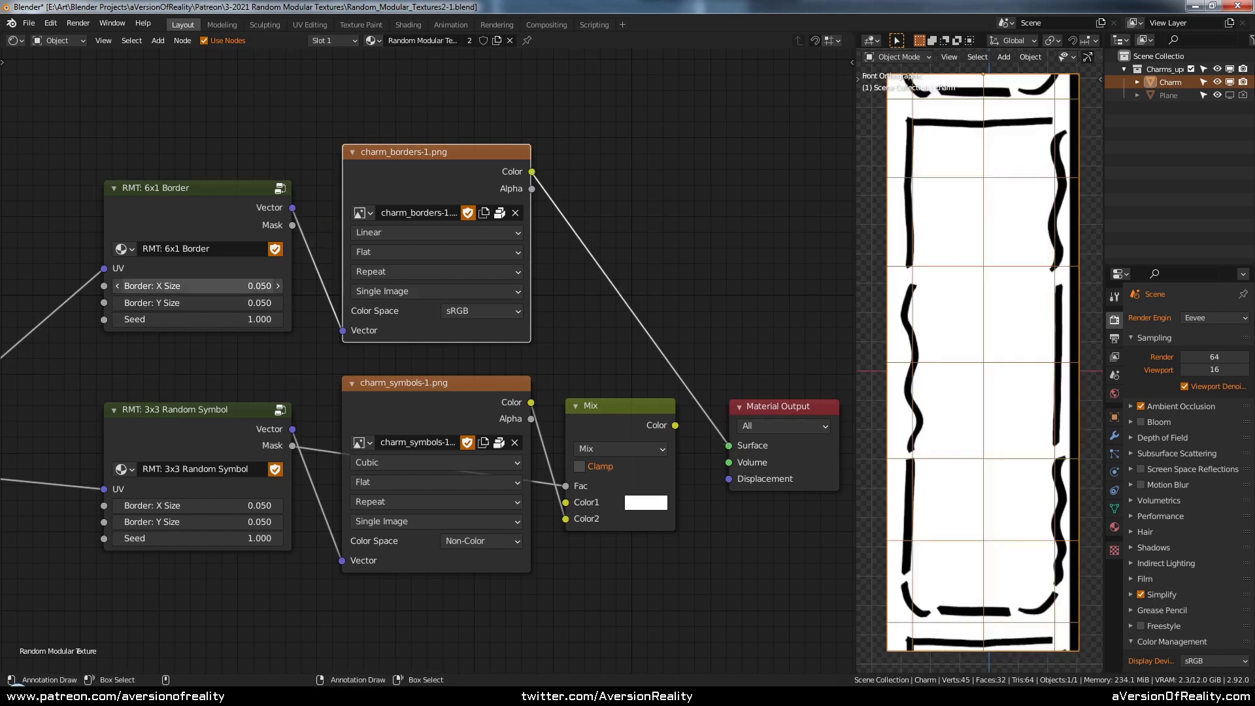
- Set the RMT: 6x1 Border node's Border: X Size and Border: Y Size to 0
click(244, 287)
text(0)
key(Return)
click(248, 301)
text(0)
key(Return)
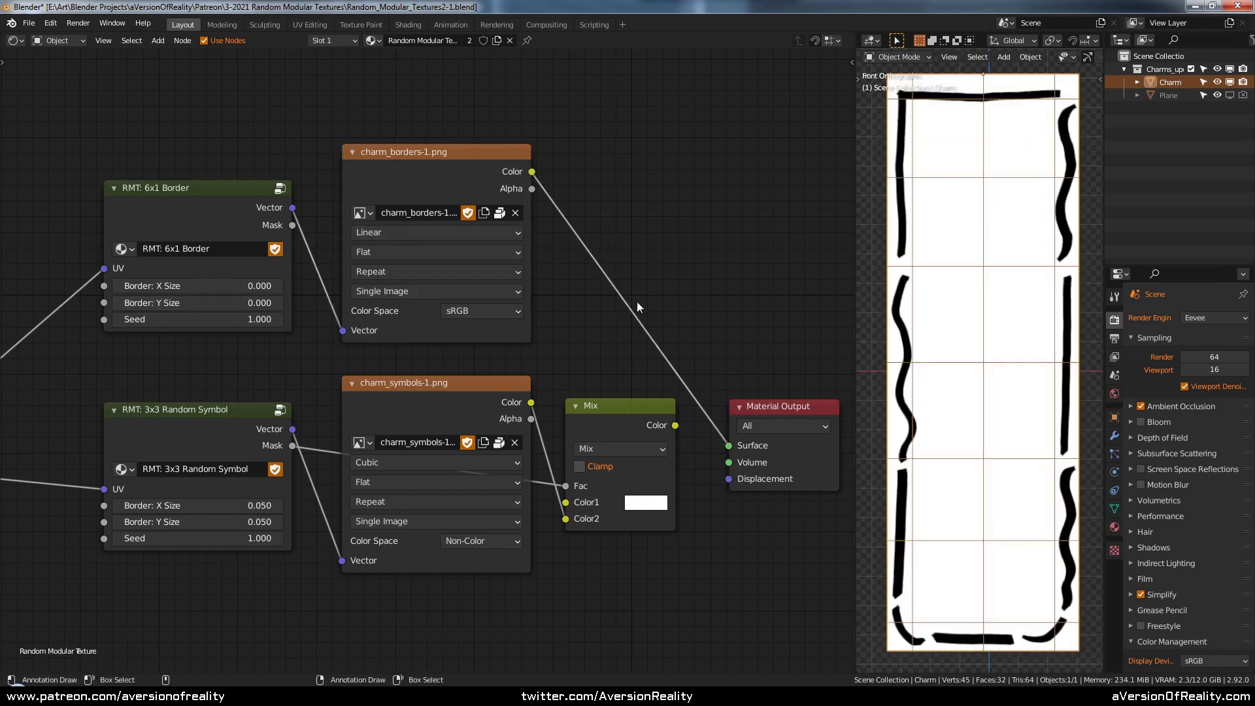
- Duplicate the Mix node and insert the copy between the charm_borders-1.png texture and the Material Output
click(615, 403)
key(shift+d)
click(624, 172)
drag(624, 173, 625, 174)
drag(638, 180, 616, 176)
- Connect RMT: 6x1 Border's Mask to the new Mix node's Fac and switch the border texture's link from Color1 to Color2
click(290, 226)
drag(292, 225, 572, 249)
drag(572, 267, 572, 284)
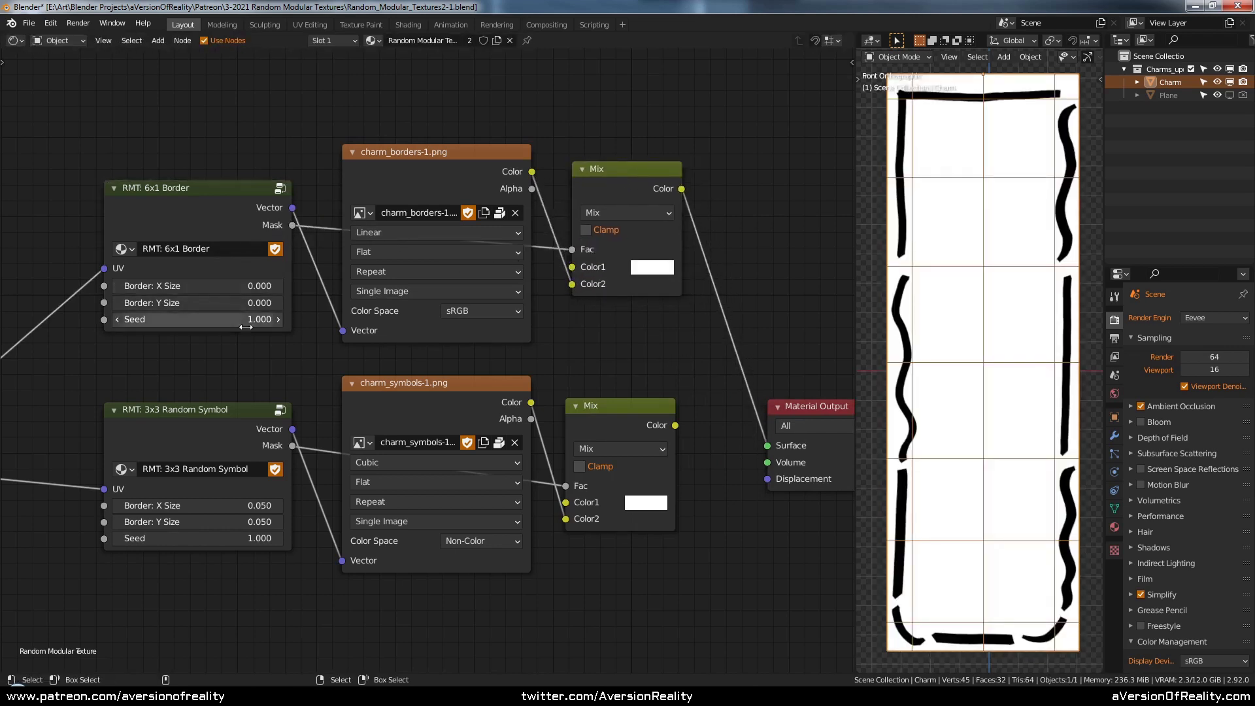
- Raise the RMT: 6x1 Border node's Seed in small increments to 2.700, cycling through the different borders
click(279, 320)
click(279, 319)
click(279, 320)
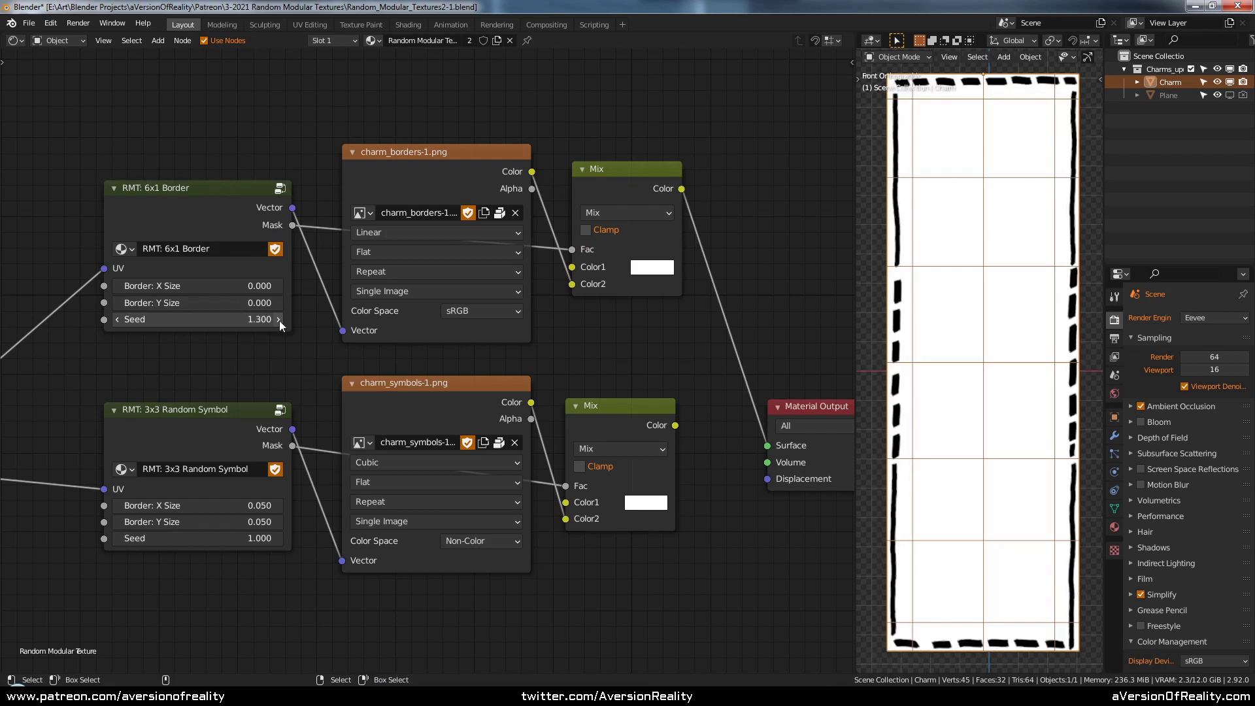
click(280, 320)
click(279, 319)
click(279, 320)
click(280, 319)
click(279, 320)
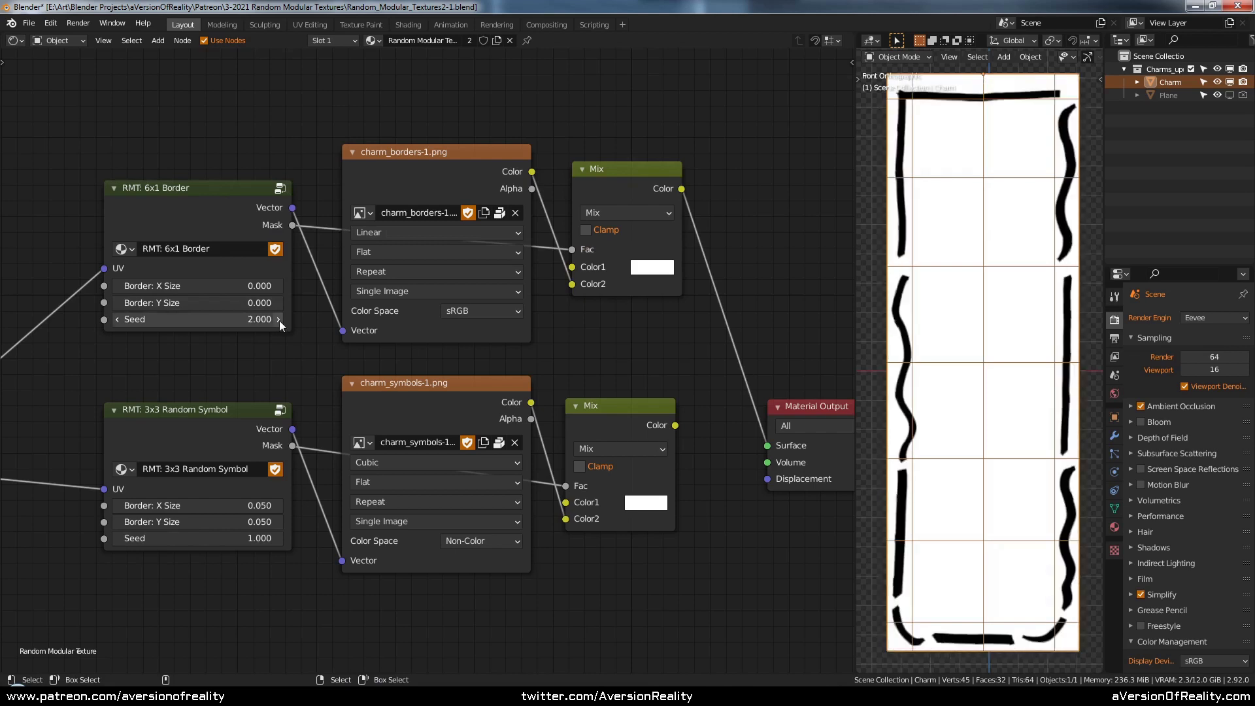
click(279, 319)
click(279, 320)
click(279, 319)
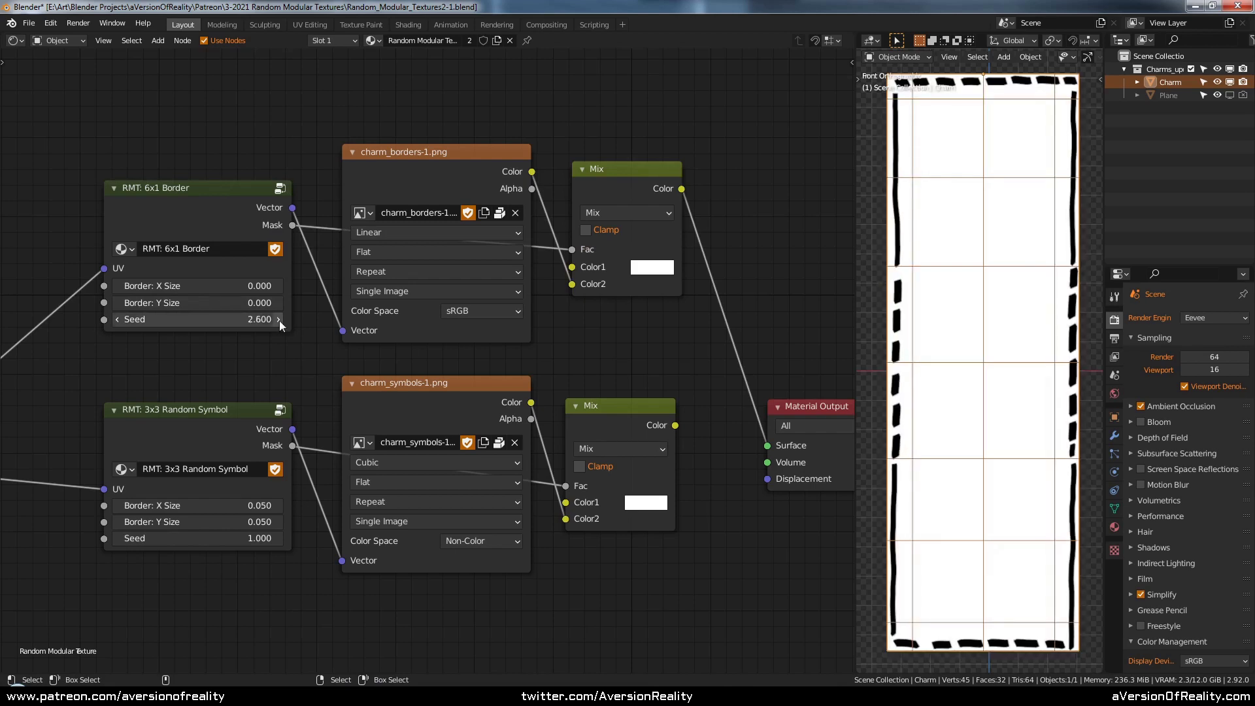
click(279, 320)
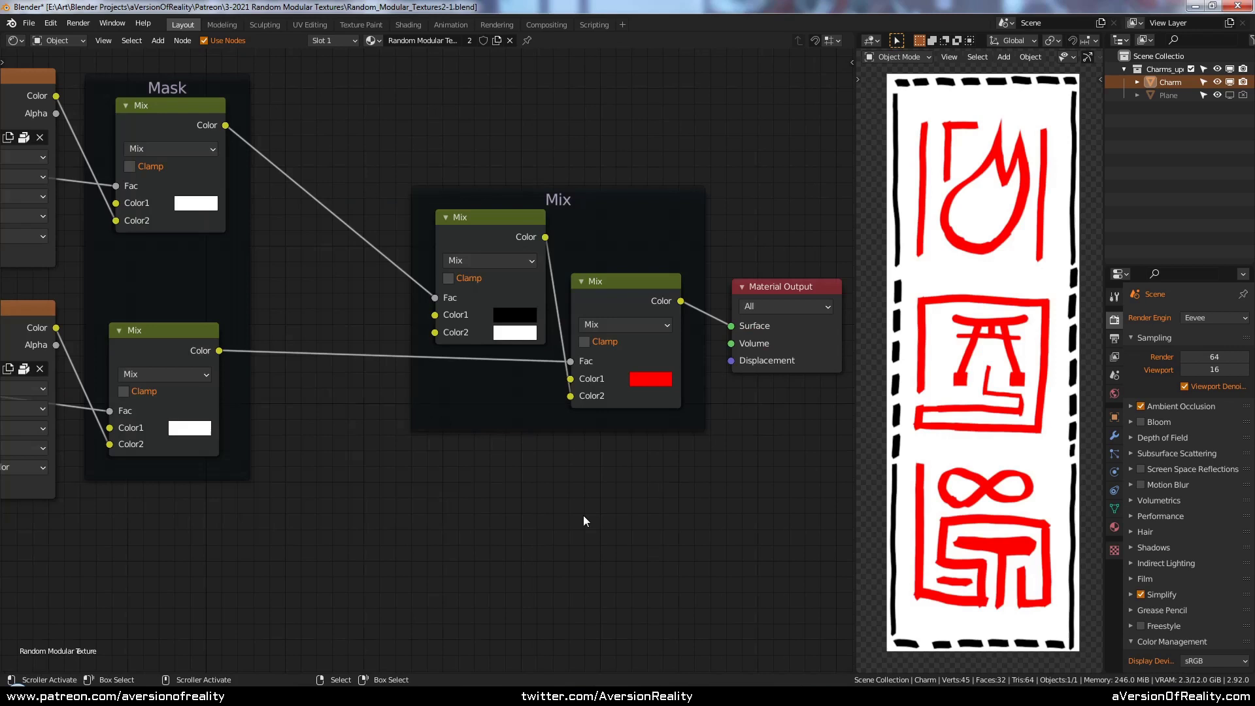
- Add a reroute on the link from the symbols' Mask Mix to the final Mix's Fac and place it below the first Mix
click(573, 425)
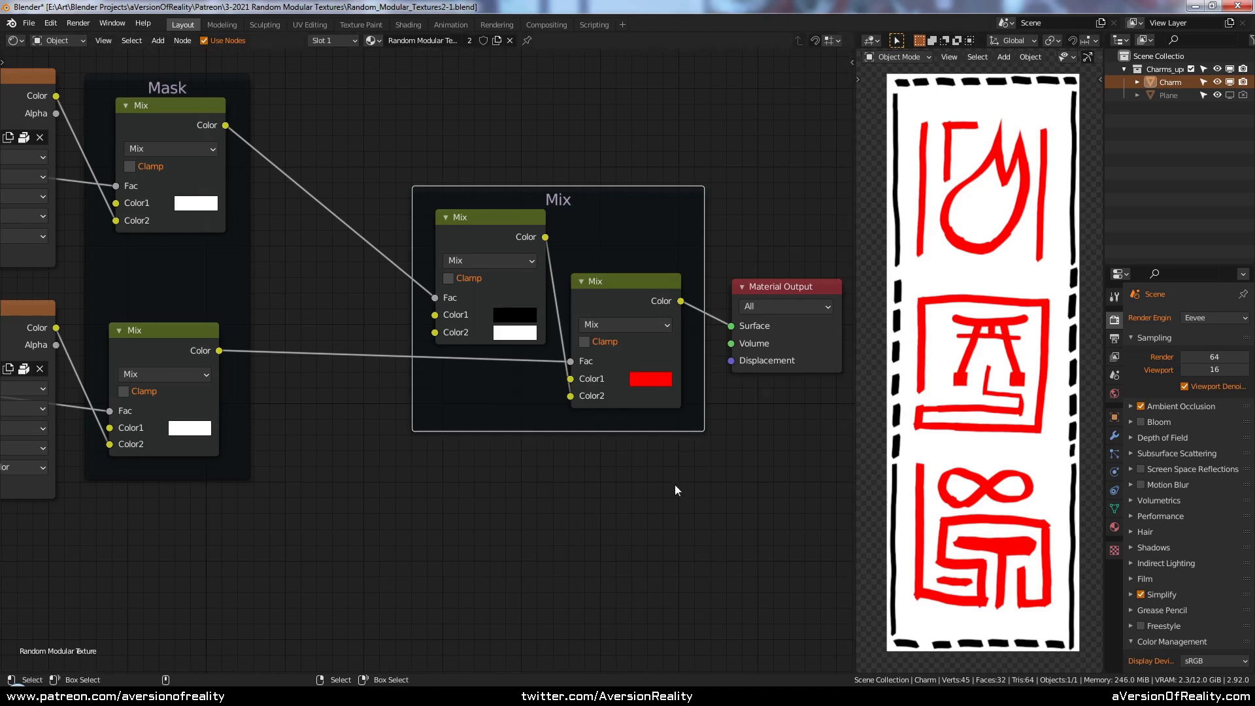
scroll(485, 457, down, 1)
middle_drag(456, 391, 574, 335)
drag(574, 335, 565, 367)
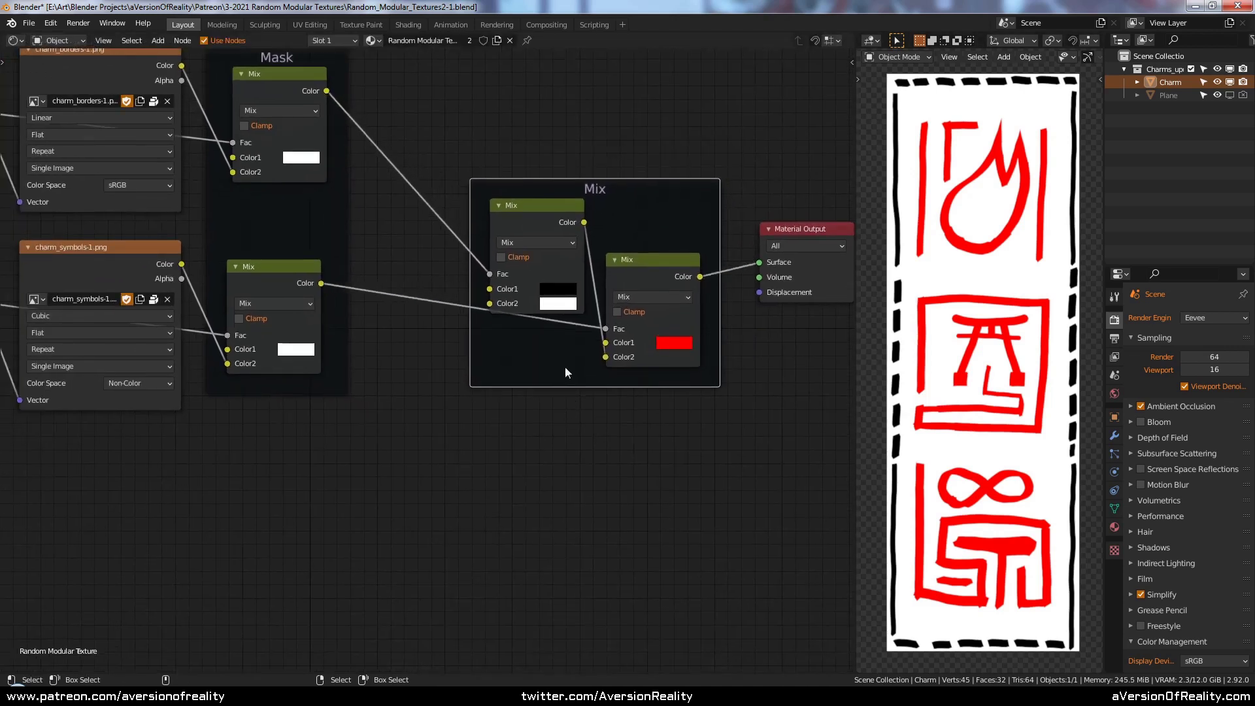
shift+right_drag(456, 294, 453, 312)
key(g)
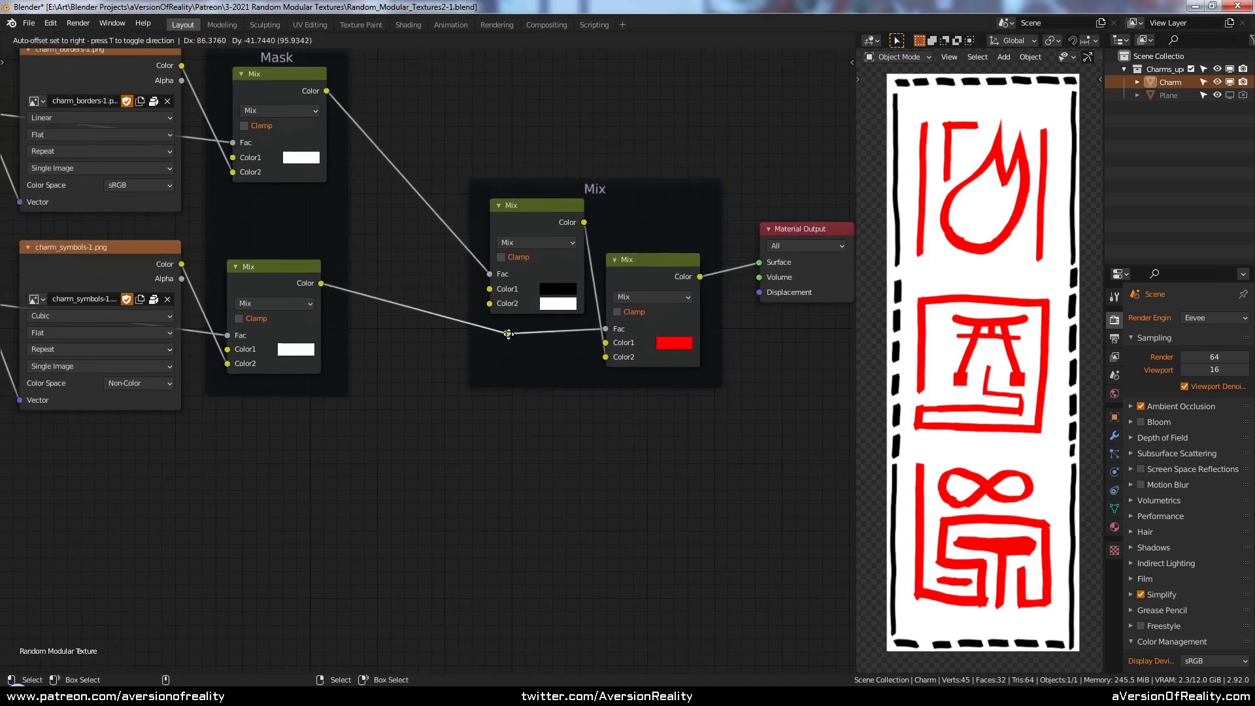
click(490, 344)
middle_drag(486, 432, 575, 392)
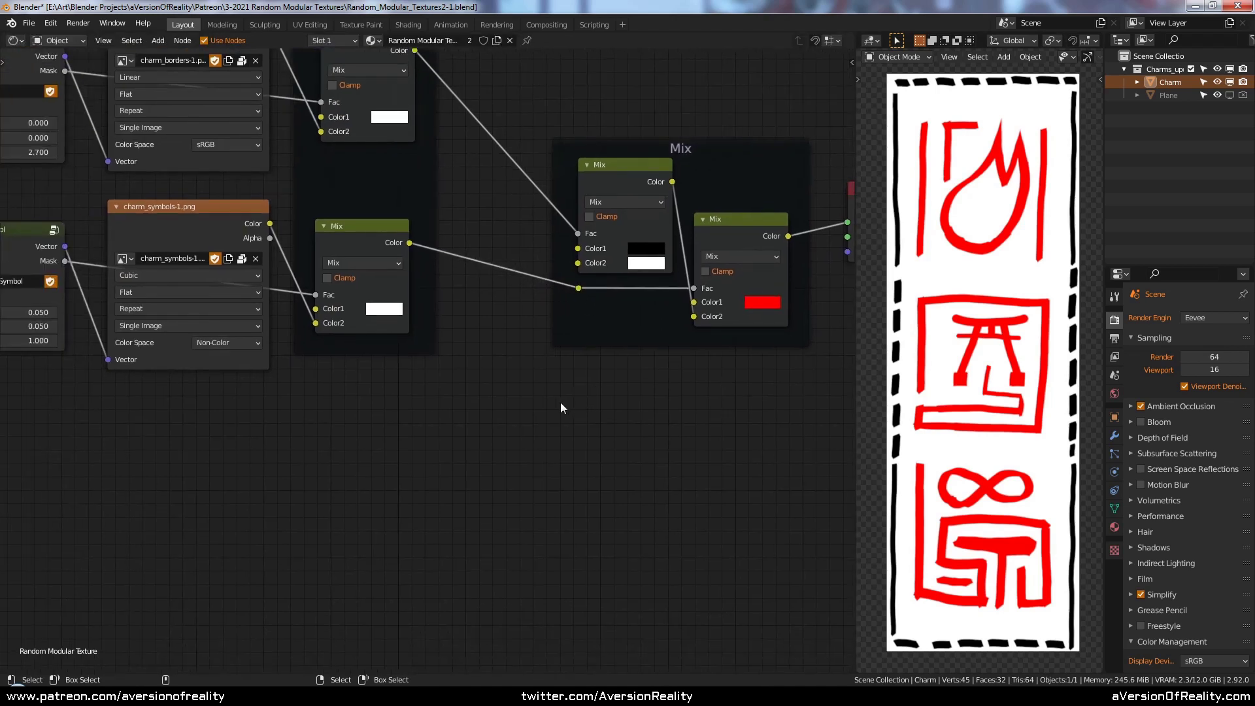
- Add an RMT: Random Numbers group node below the charm_symbols-1.png texture and widen it to show its full name
key(shift+a)
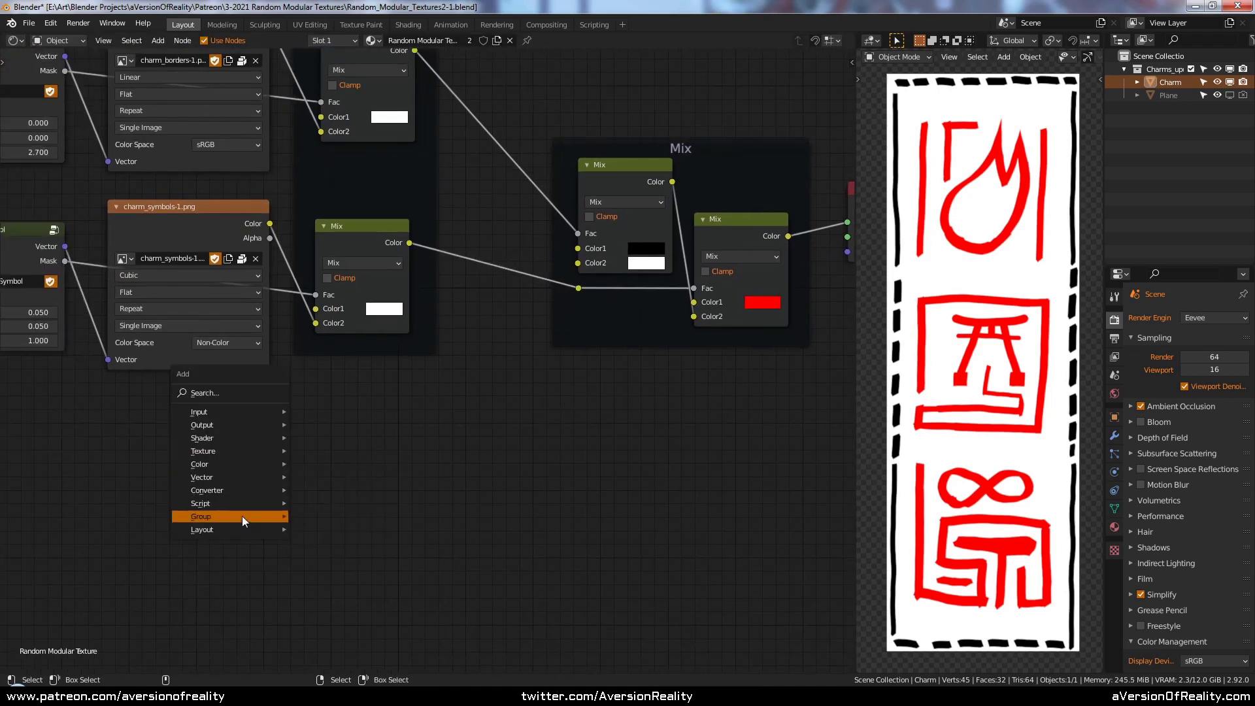
mouse_move(241, 516)
click(390, 596)
click(179, 412)
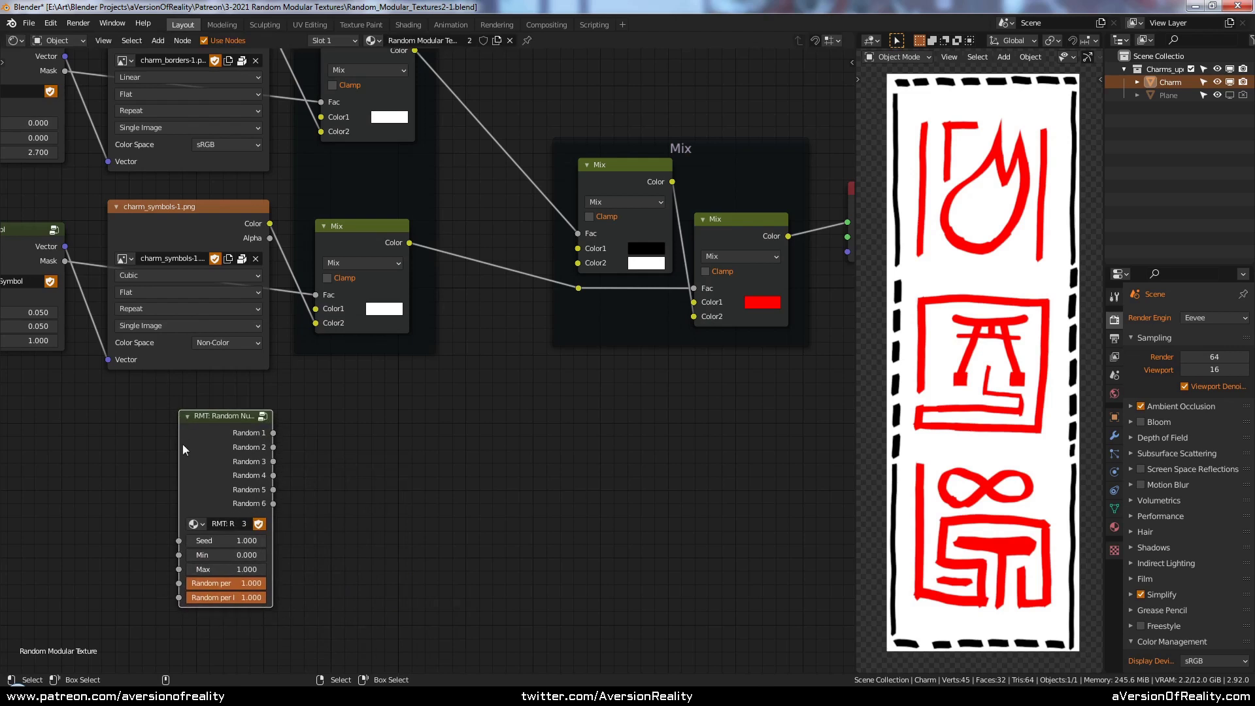
drag(180, 444, 116, 438)
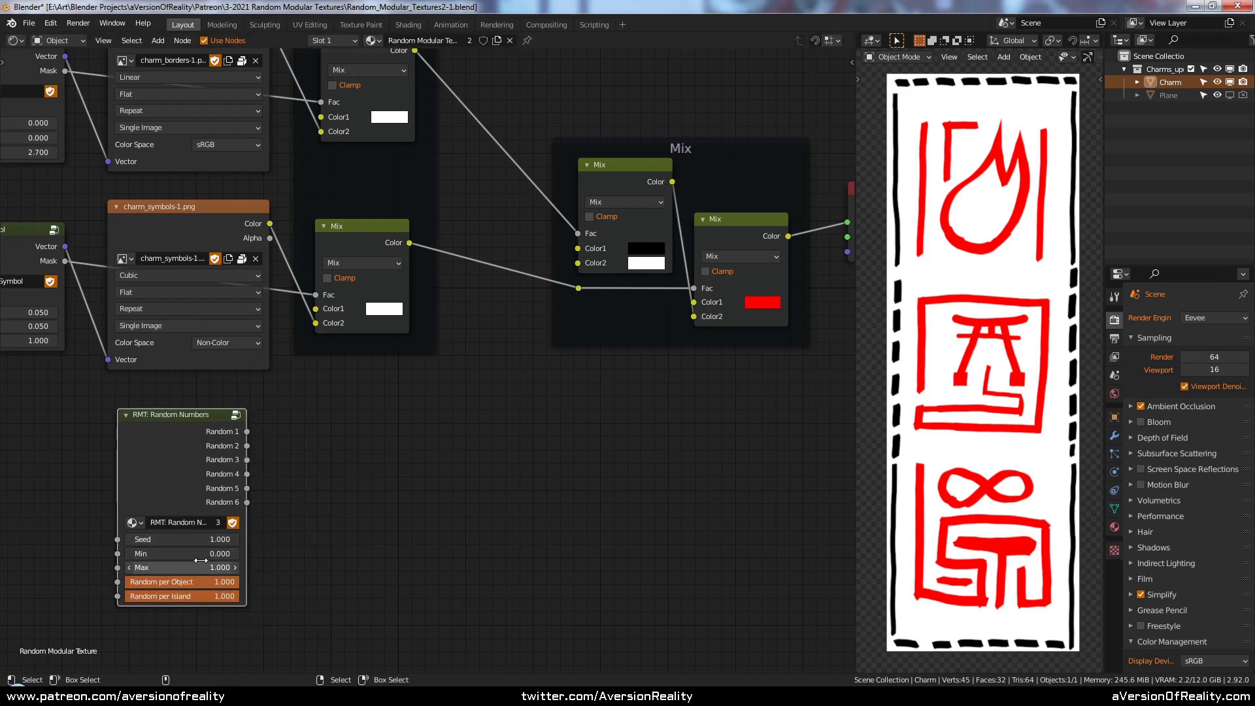
- Add a ColorRamp node beside RMT: Random Numbers and set its interpolation to Constant
scroll(350, 507, up, 1)
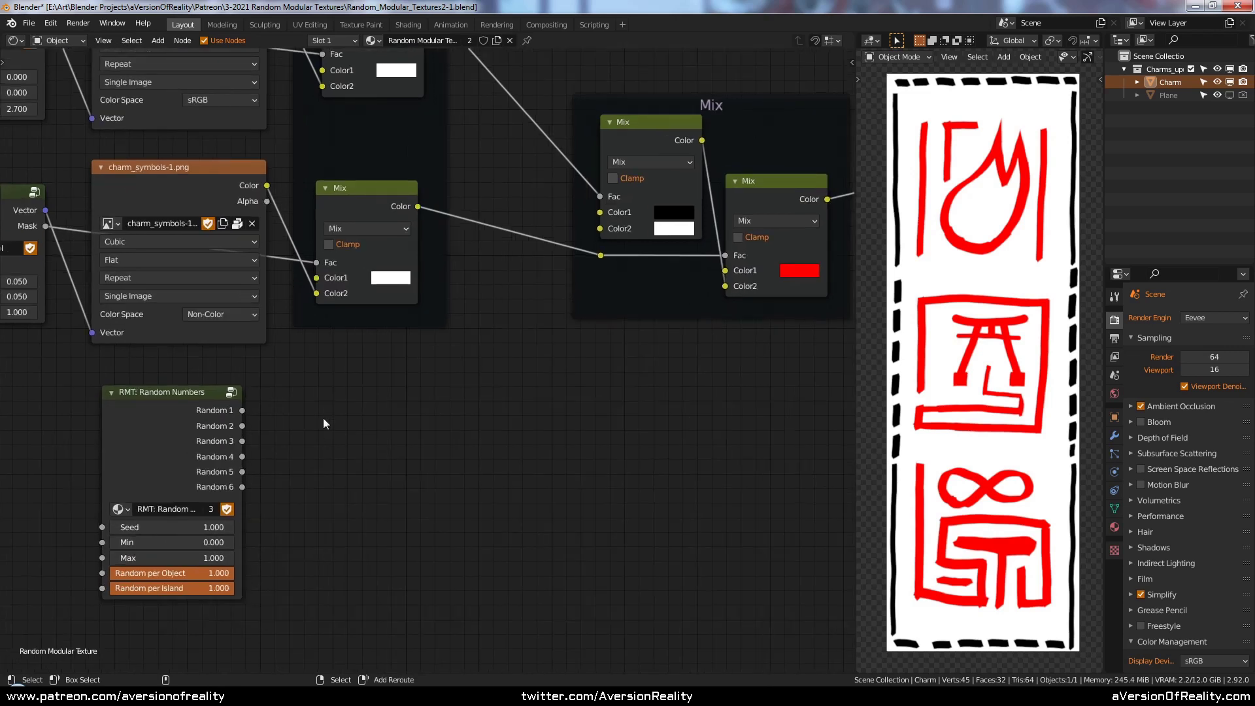
key(shift+a)
mouse_move(319, 394)
mouse_move(312, 362)
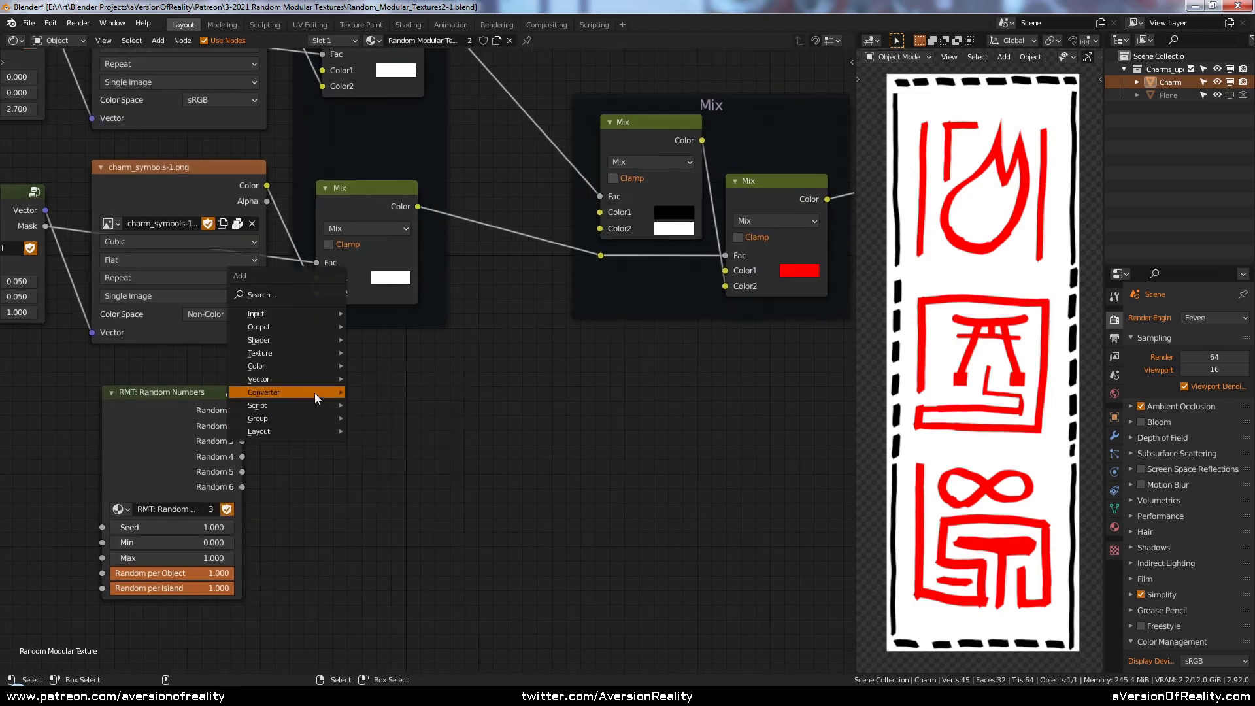
click(422, 418)
click(286, 359)
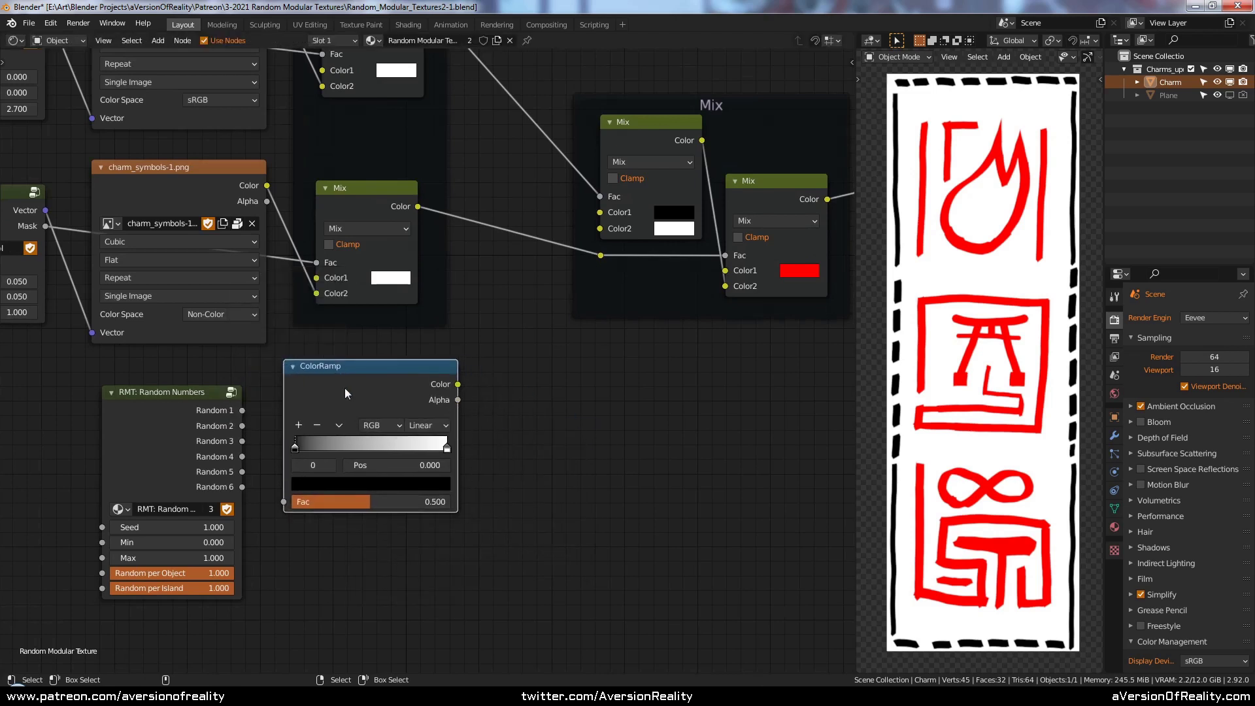
scroll(366, 385, up, 1)
click(438, 409)
click(432, 503)
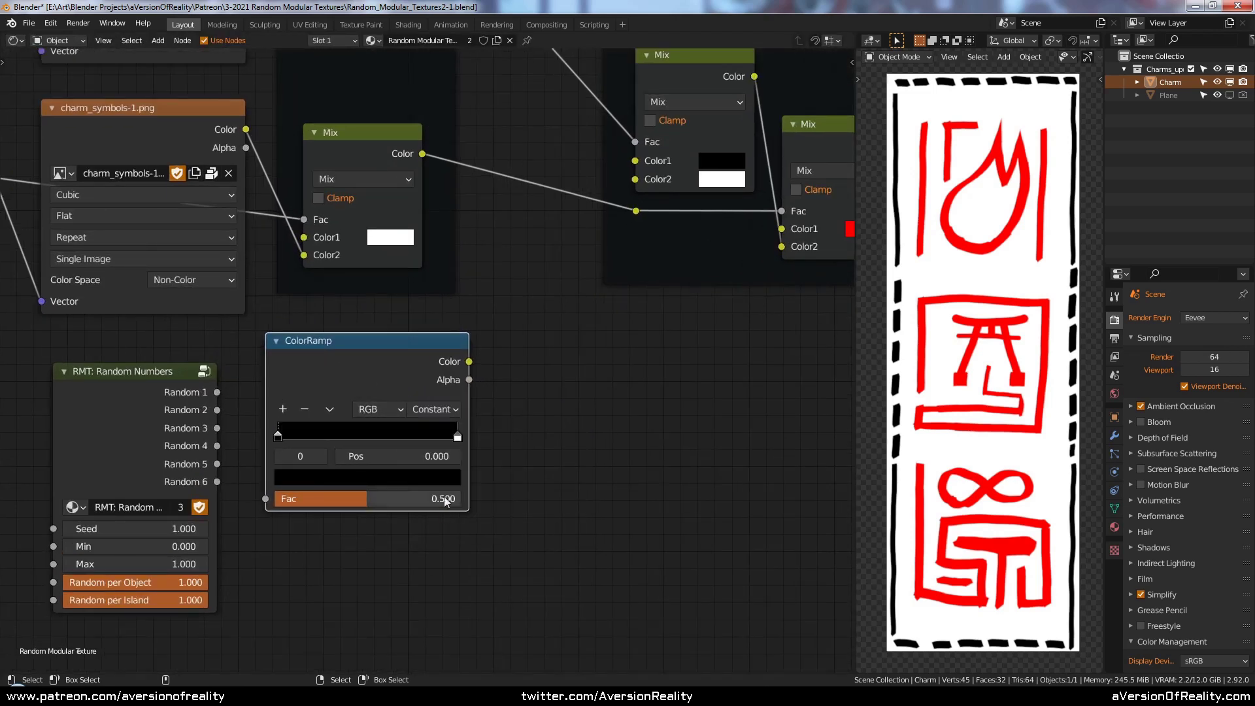
- Set the ColorRamp's white stop to position 0.5 and space the RMT: Random Numbers and ColorRamp nodes farther apart
click(457, 435)
click(406, 457)
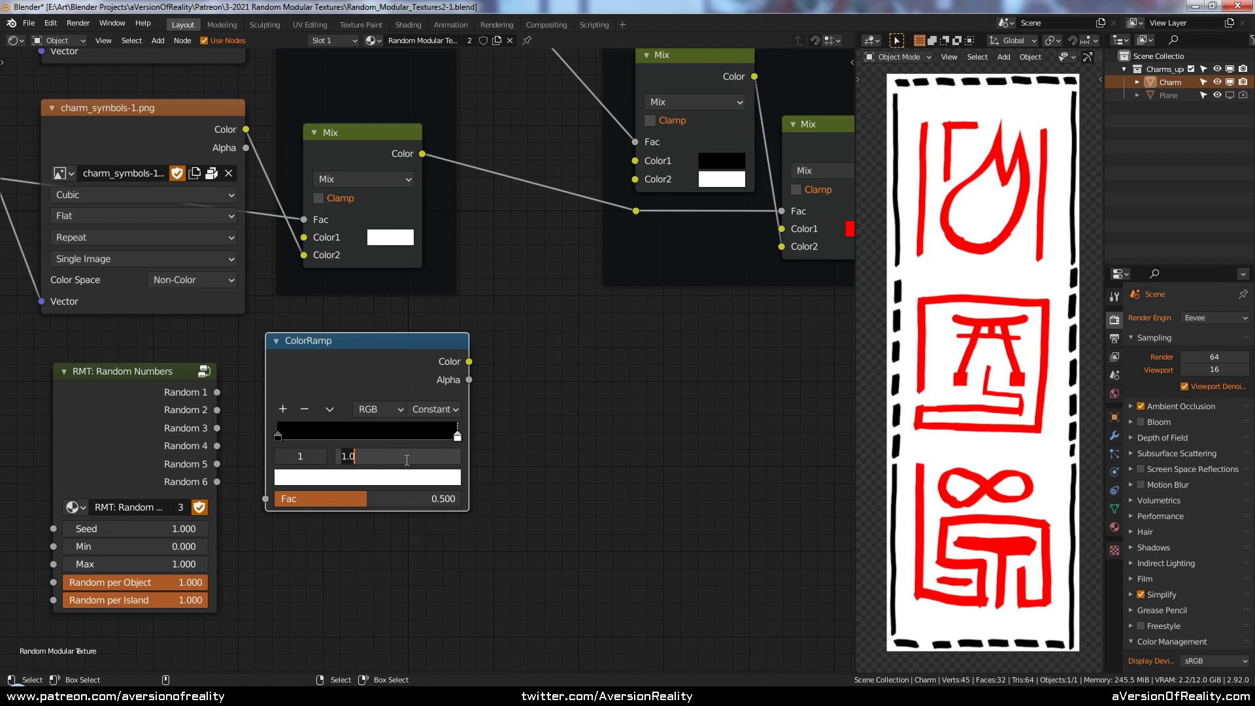
key(ctrl+a)
text(0.5)
key(Return)
drag(177, 395, 138, 462)
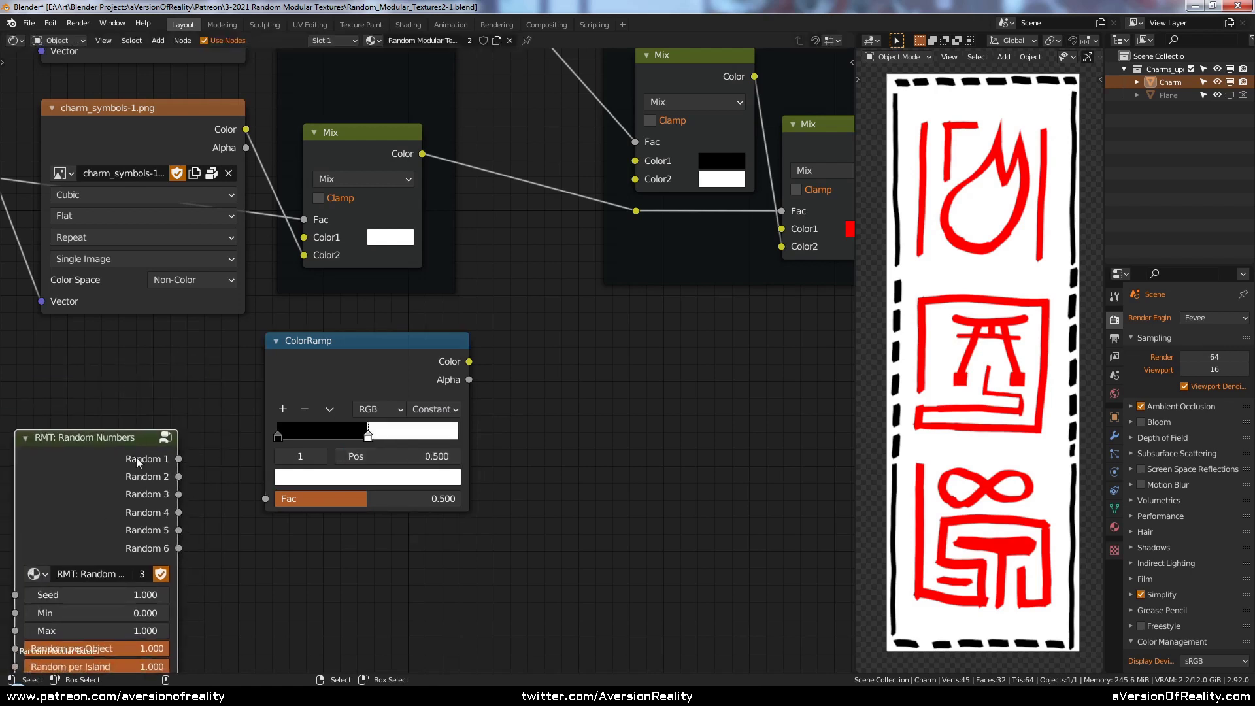
drag(369, 384, 384, 374)
- Change the ColorRamp's white stop to pure red by setting its green and blue to 0
middle_drag(531, 371, 456, 400)
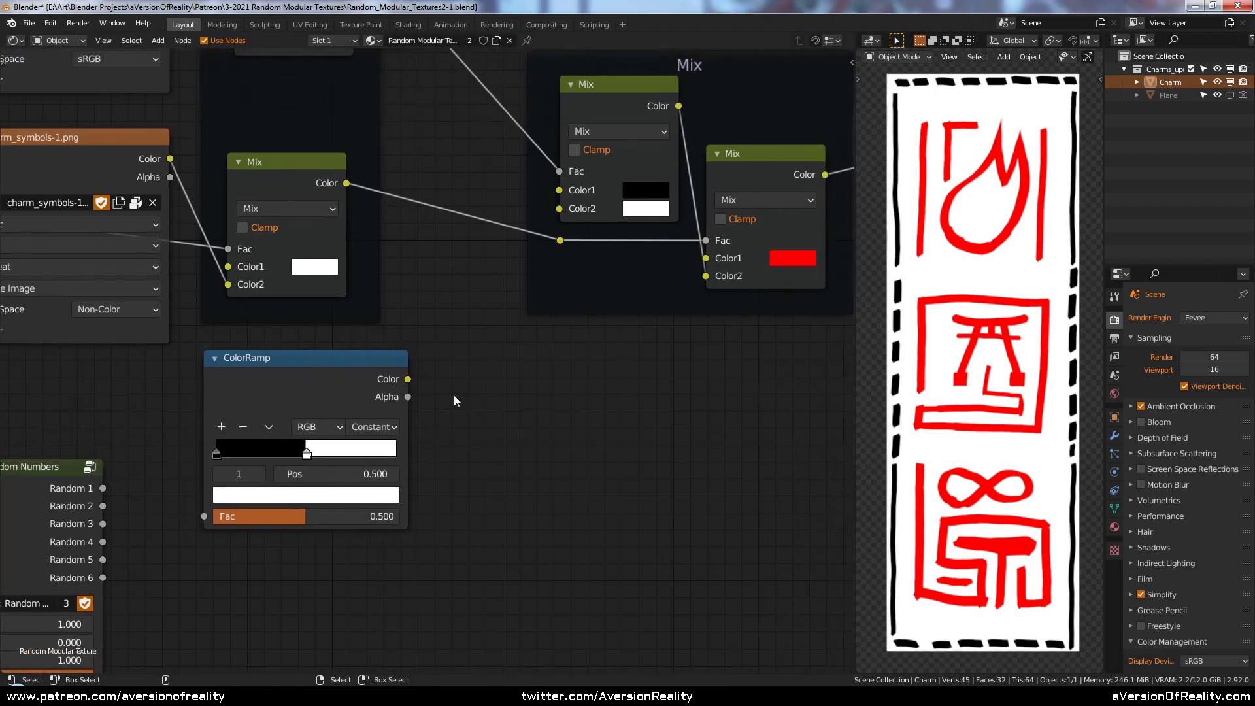
scroll(456, 400, down, 1)
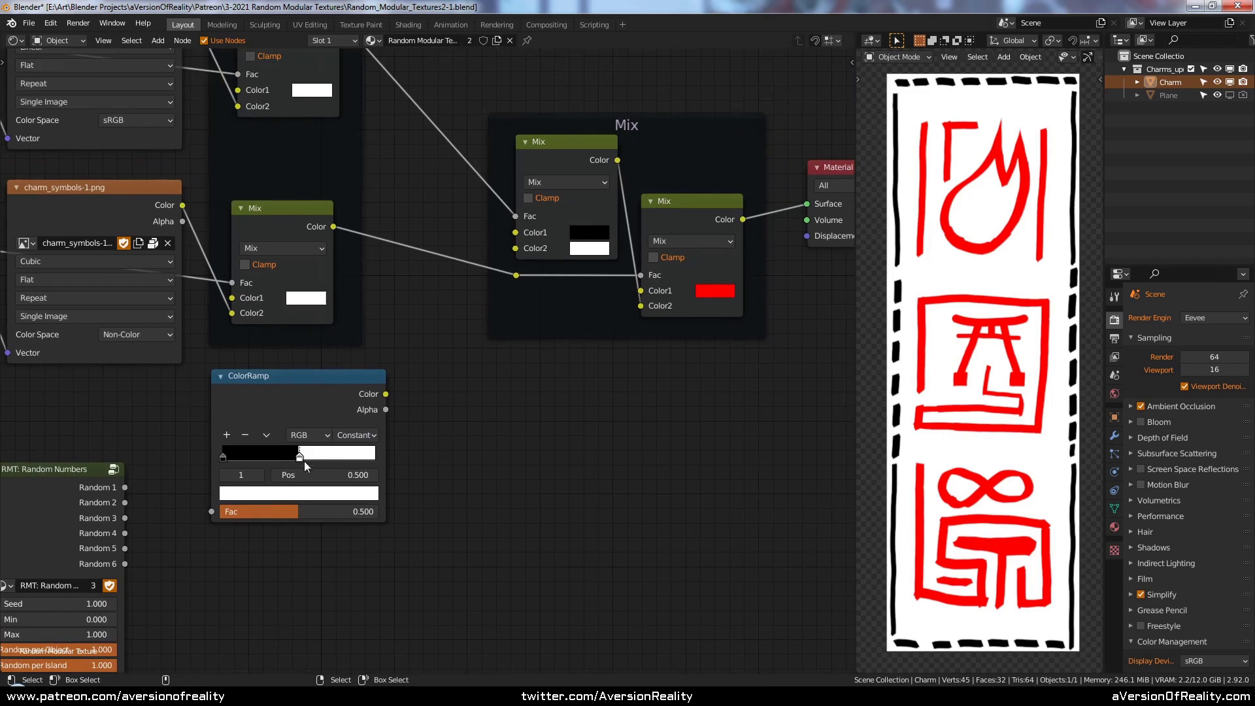
click(312, 491)
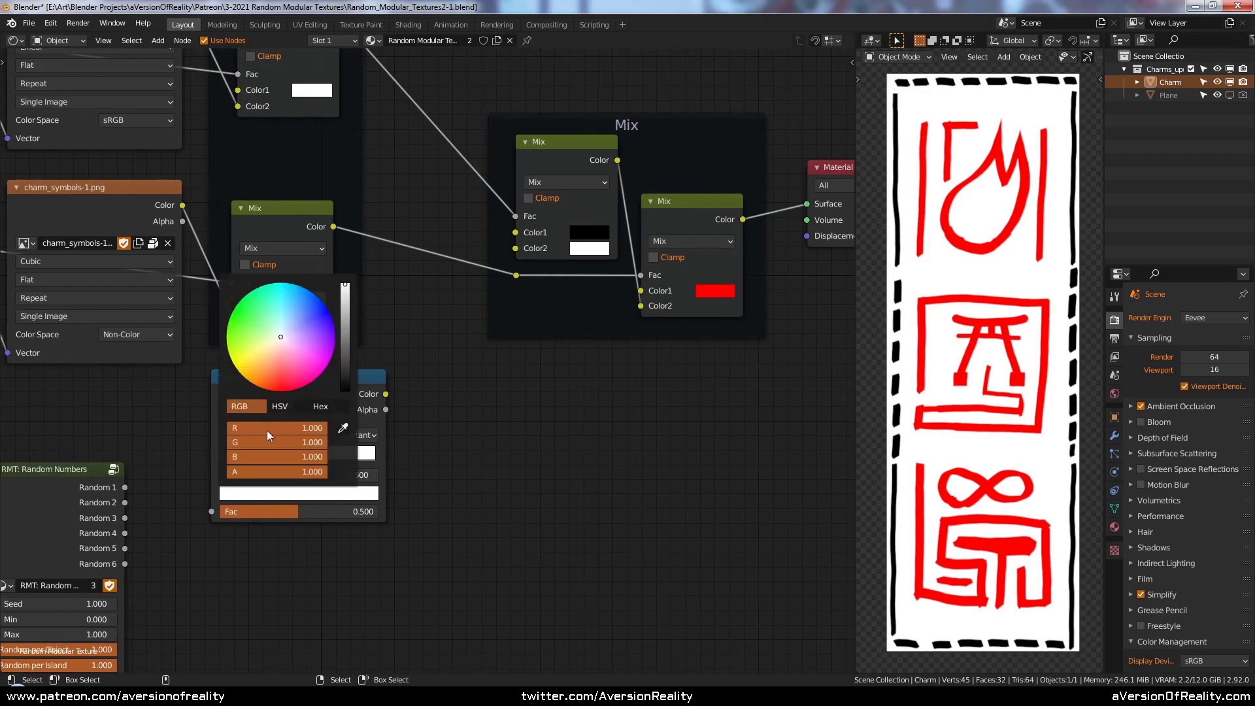
drag(268, 442, 229, 456)
- Connect Random 1 to the ColorRamp's Fac and the ColorRamp's Color to Color1 of the first Mix in the Mix frame
middle_drag(175, 592, 255, 543)
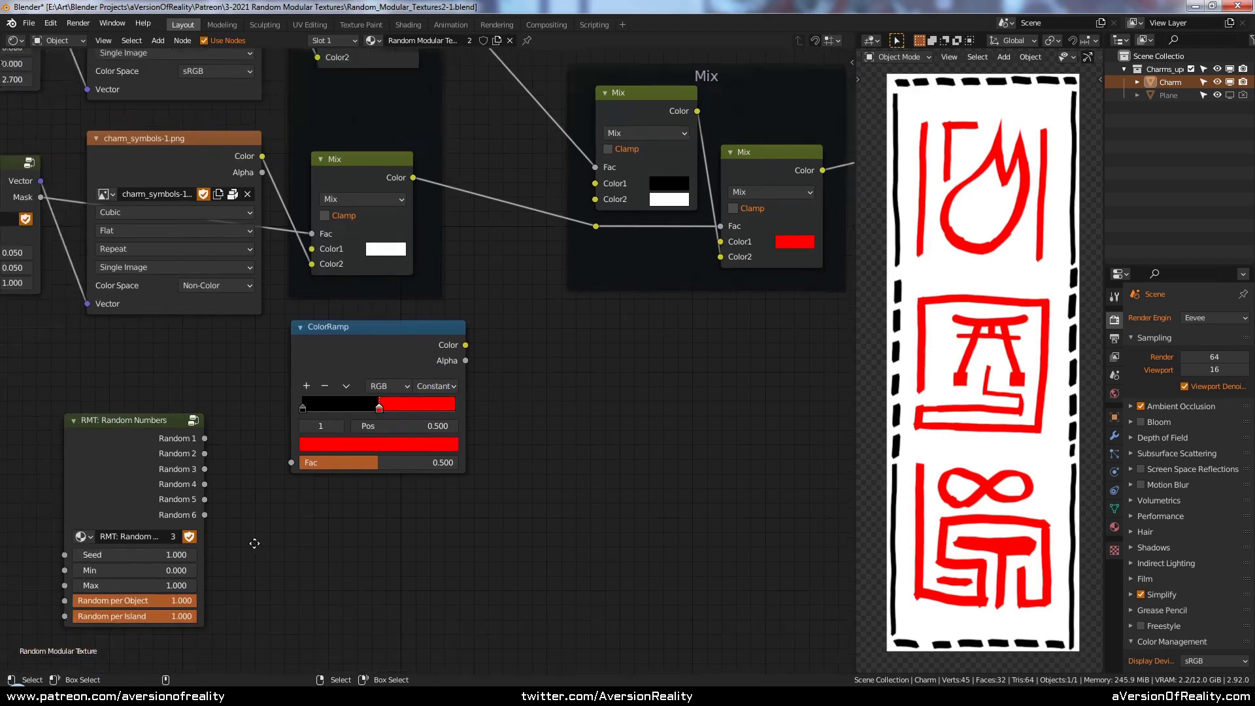
scroll(254, 543, up, 1)
drag(216, 426, 310, 452)
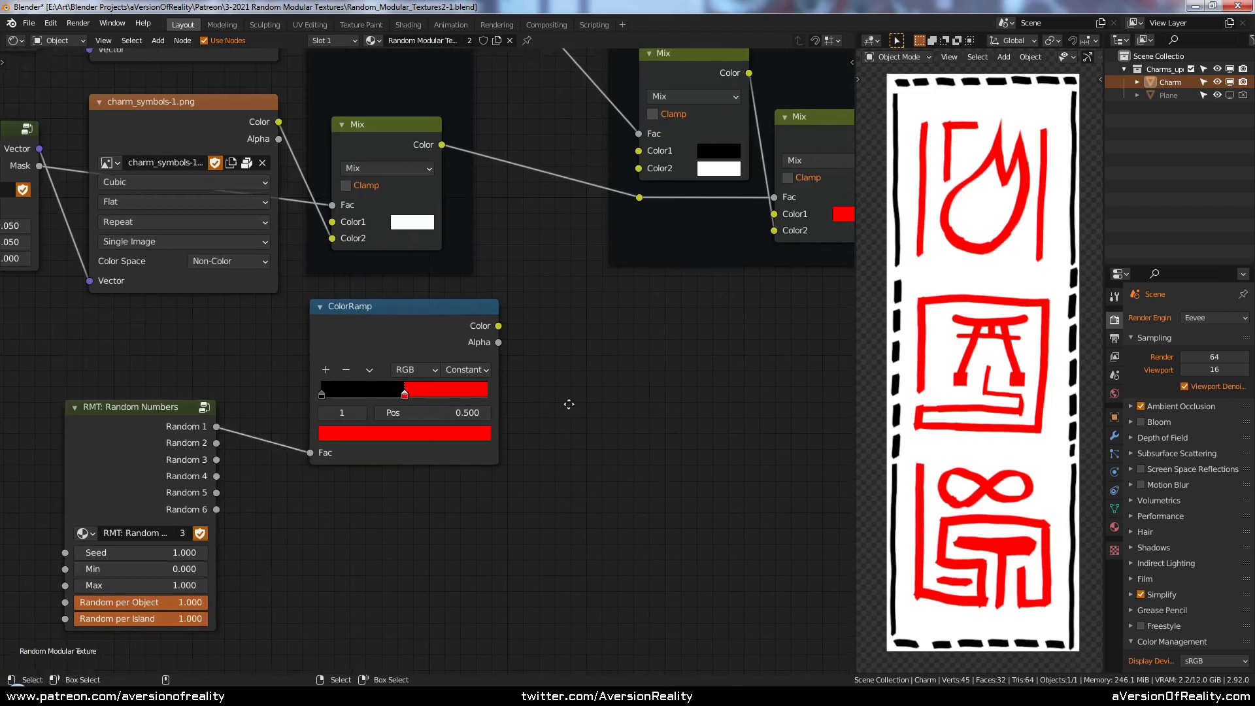
middle_drag(568, 404, 501, 438)
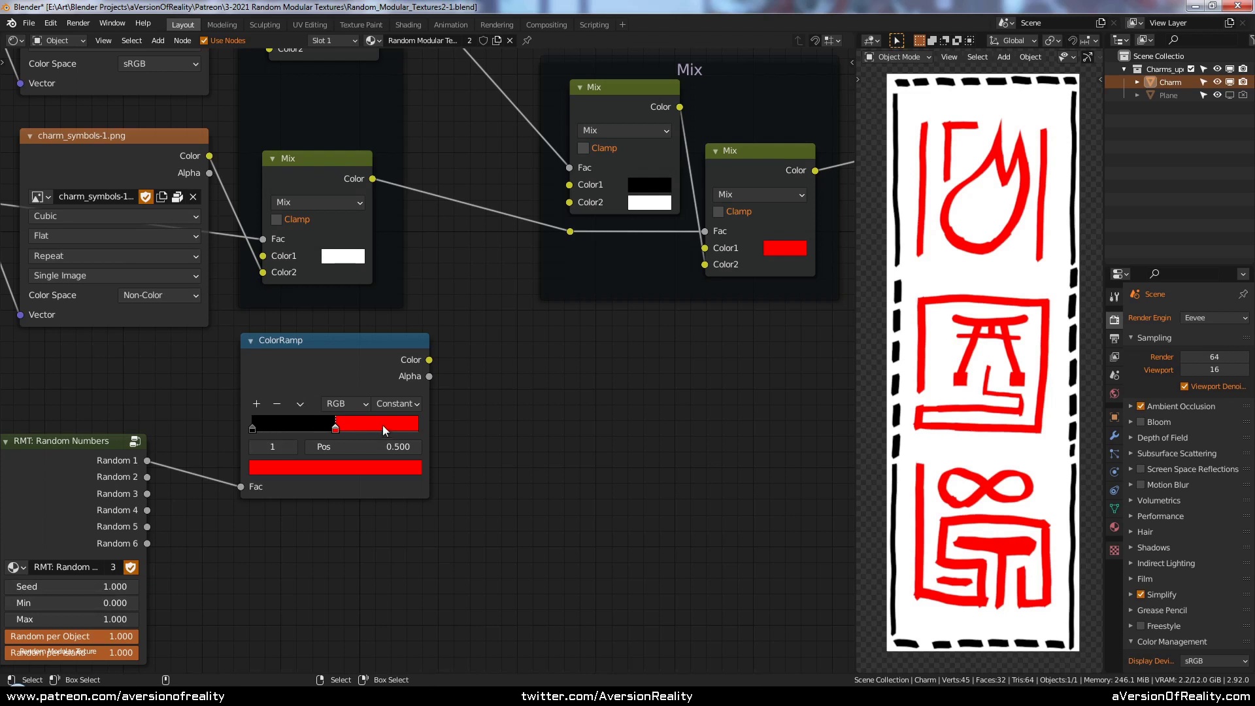
middle_drag(432, 357, 358, 404)
drag(341, 415, 483, 241)
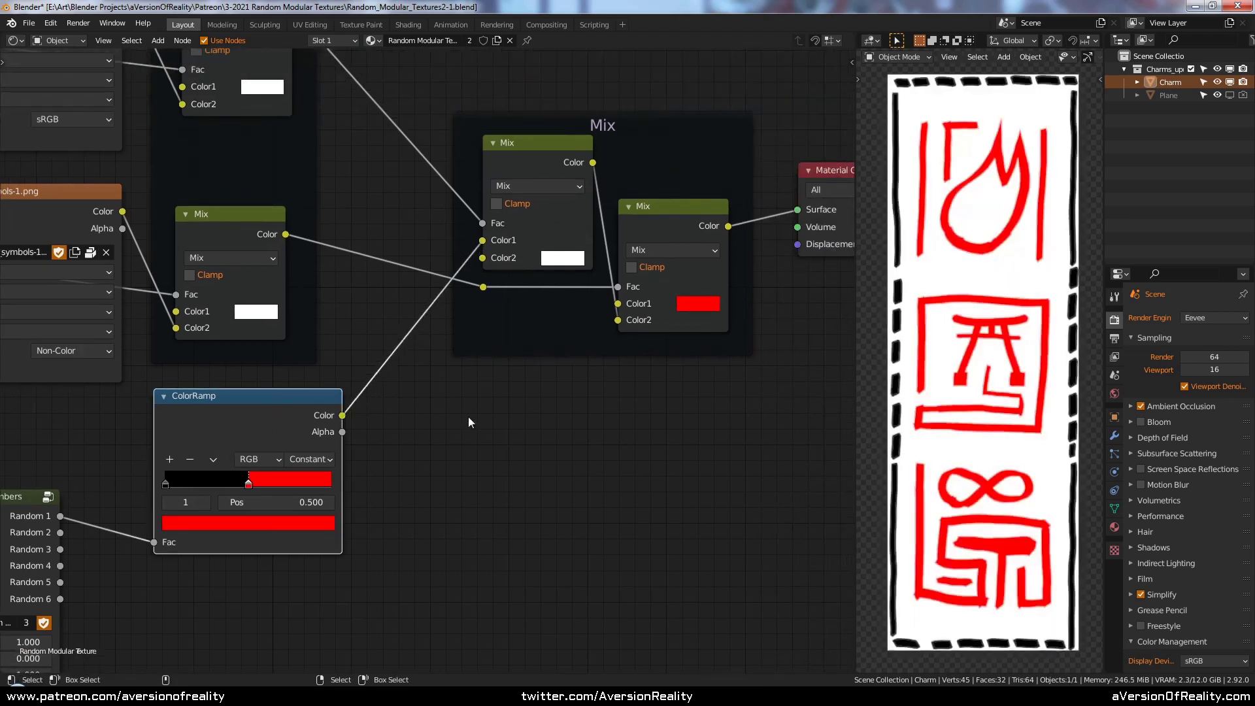
click(468, 416)
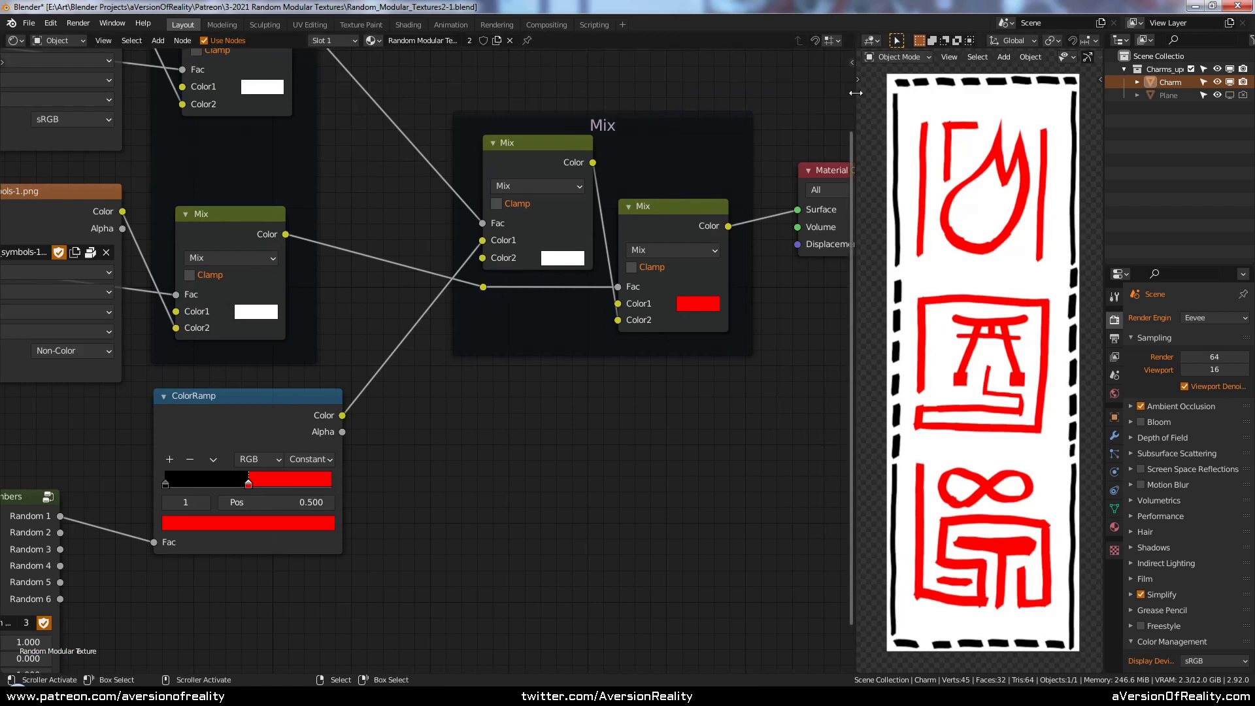
- Widen the 3D viewport and duplicate the charm five times around the original to compare the random border colors
drag(856, 98, 762, 98)
scroll(917, 185, down, 3)
key(shift+d)
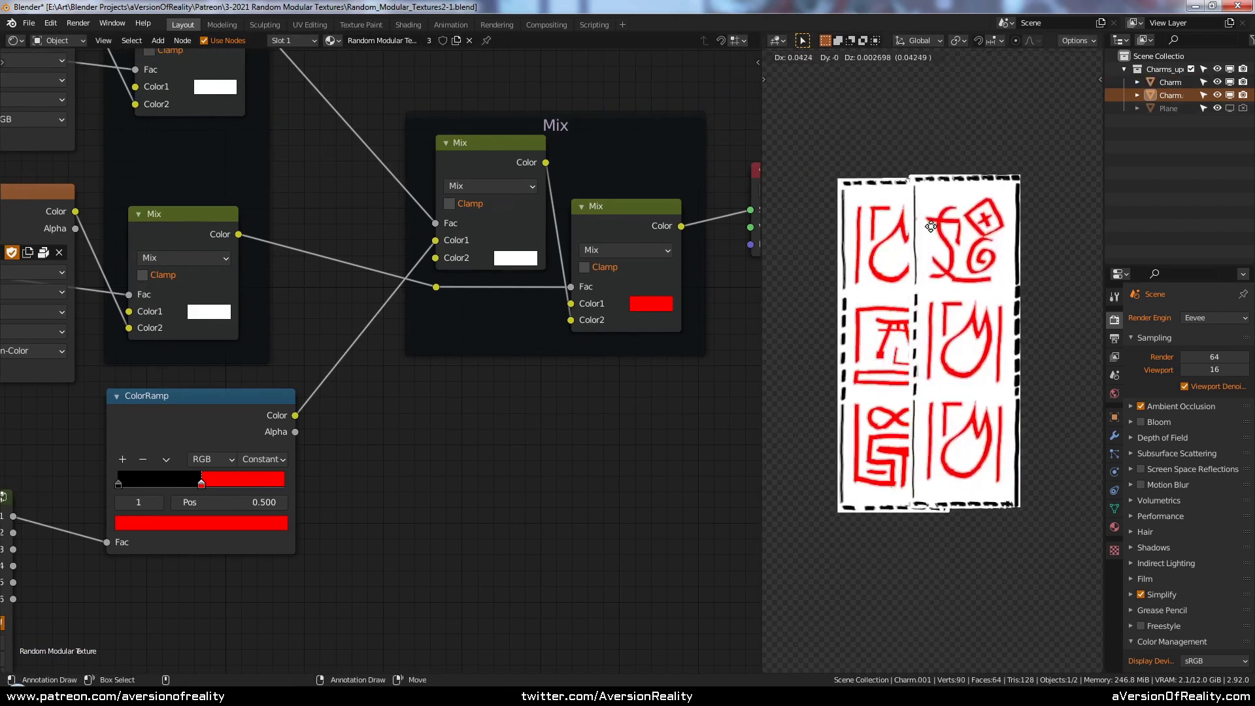
click(921, 247)
key(shift+d)
click(1005, 280)
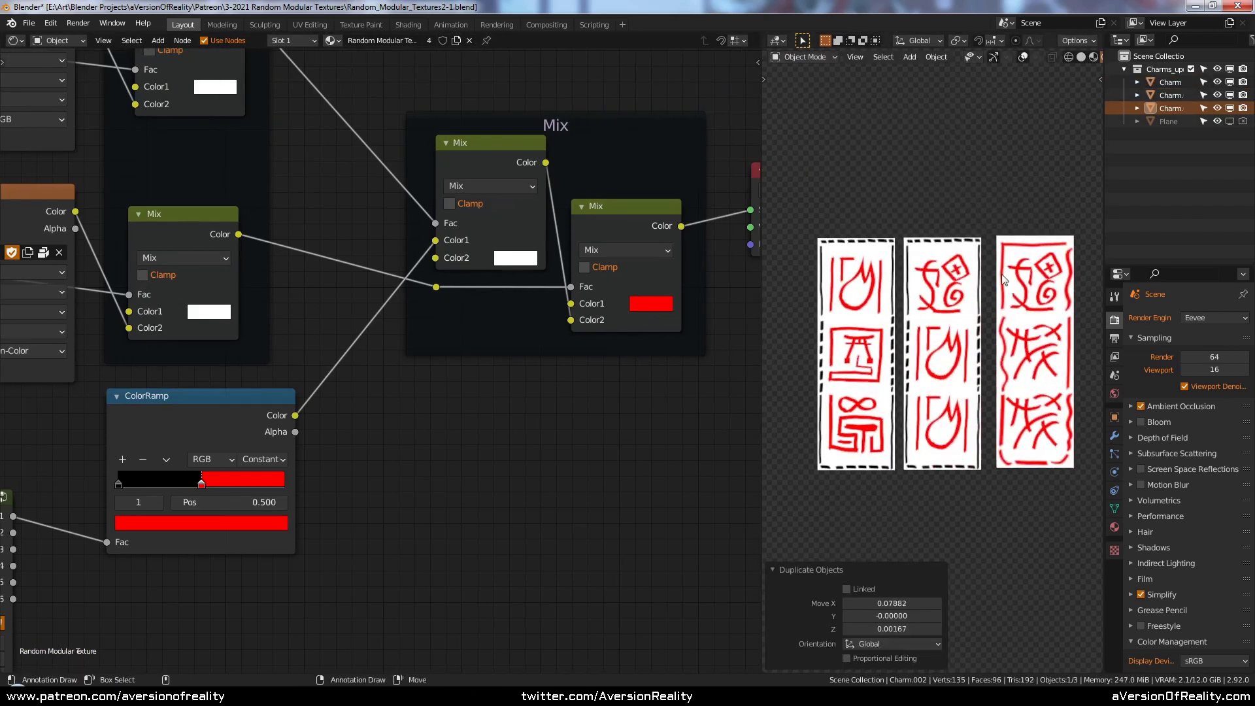
key(shift+d)
click(1007, 536)
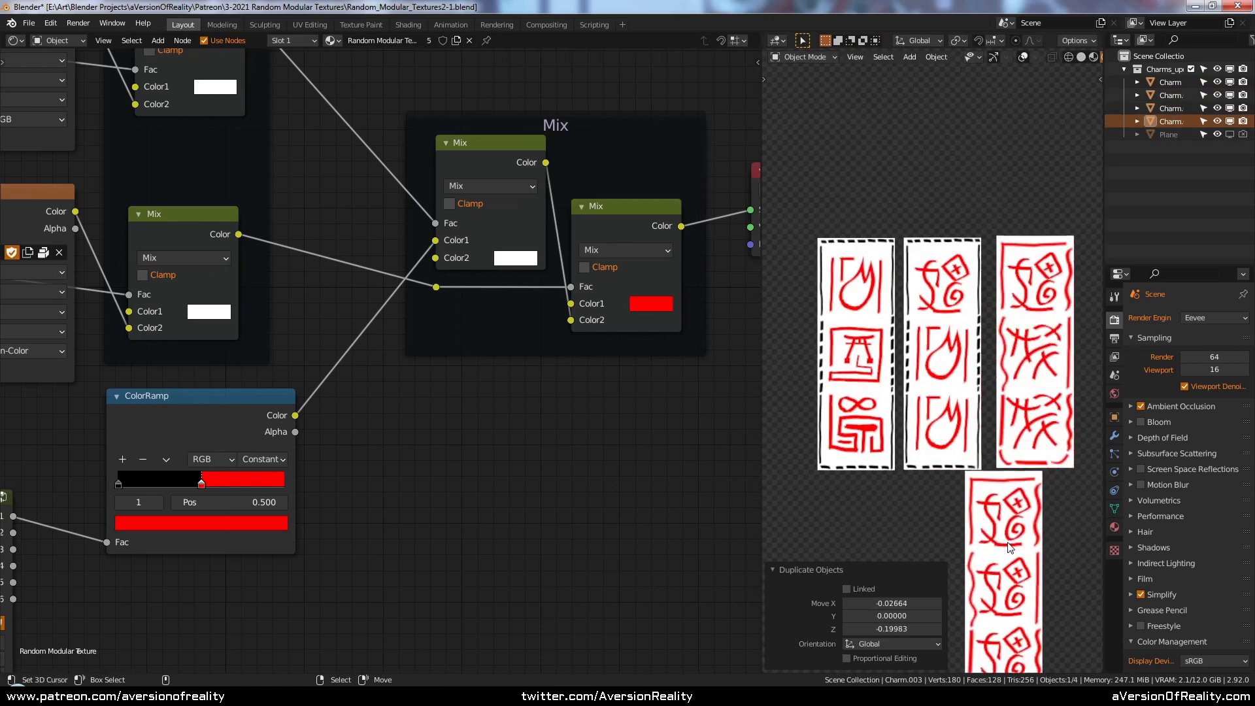
shift+middle_drag(1007, 536, 1013, 430)
key(shift+d)
click(901, 461)
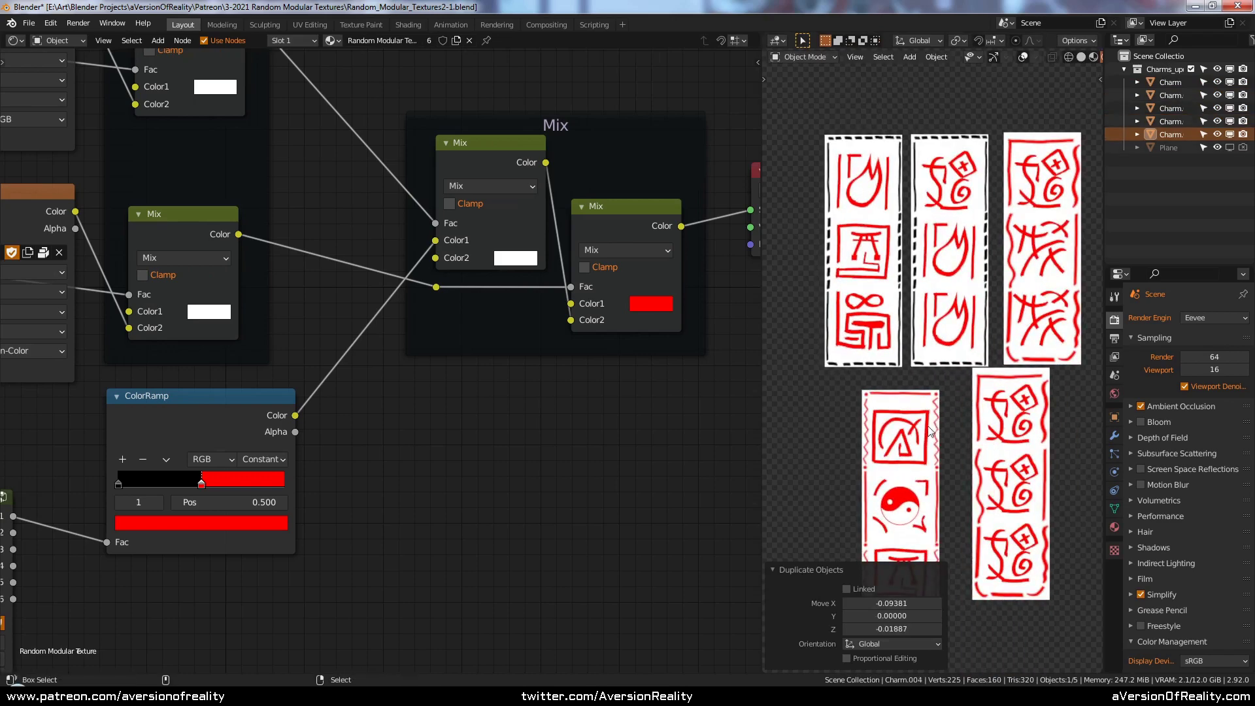
key(shift+d)
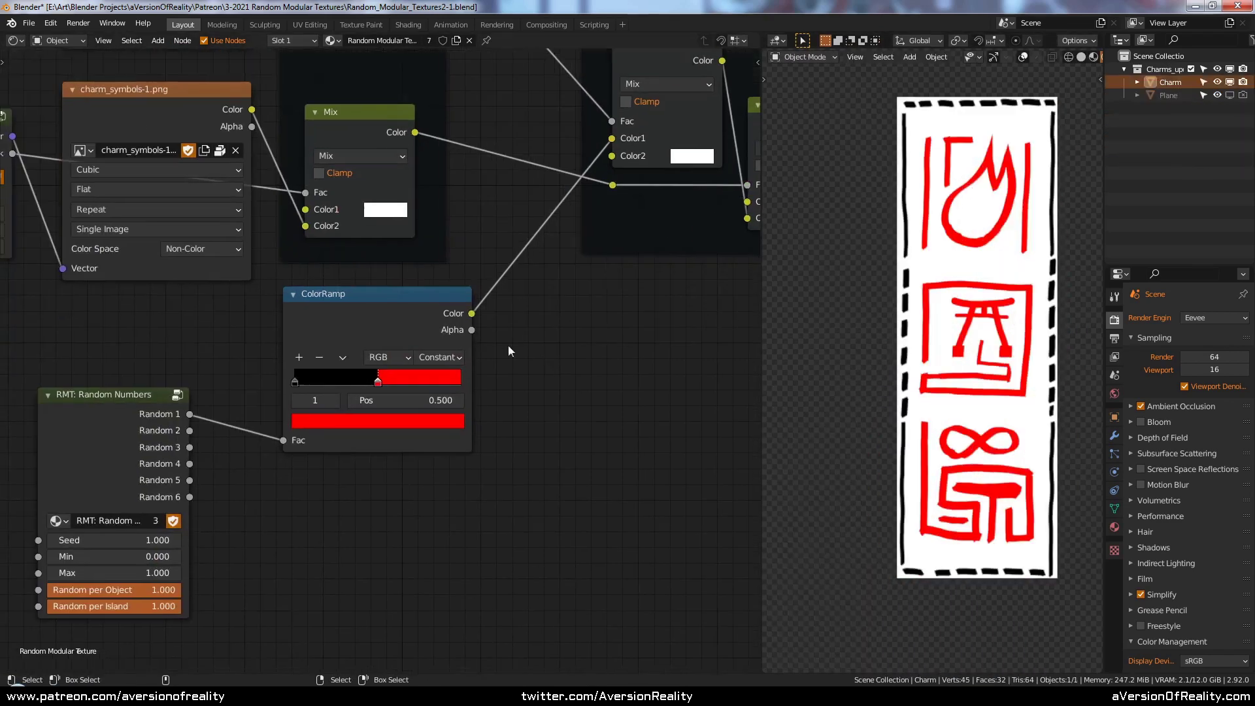
- Duplicate the ColorRamp, place the copy below the original, and connect Random 2 to the copy's Fac
click(383, 308)
key(shift+d)
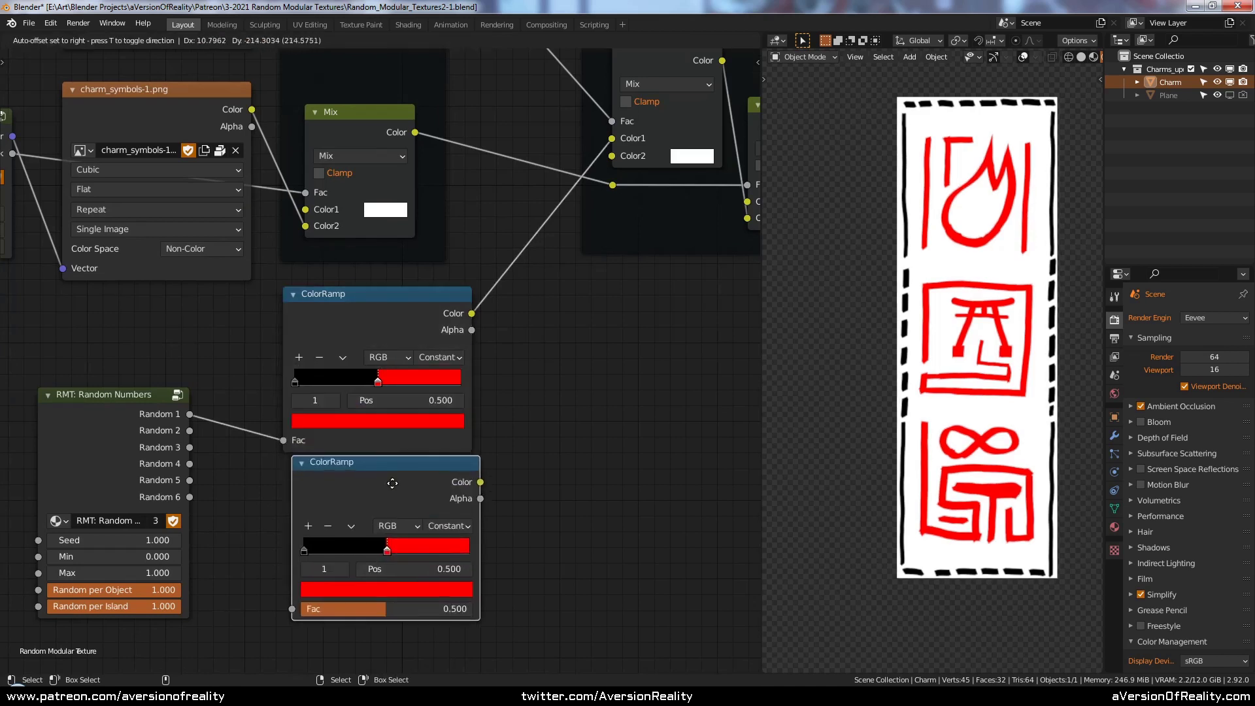
click(370, 484)
middle_drag(370, 483, 401, 435)
drag(220, 382, 313, 566)
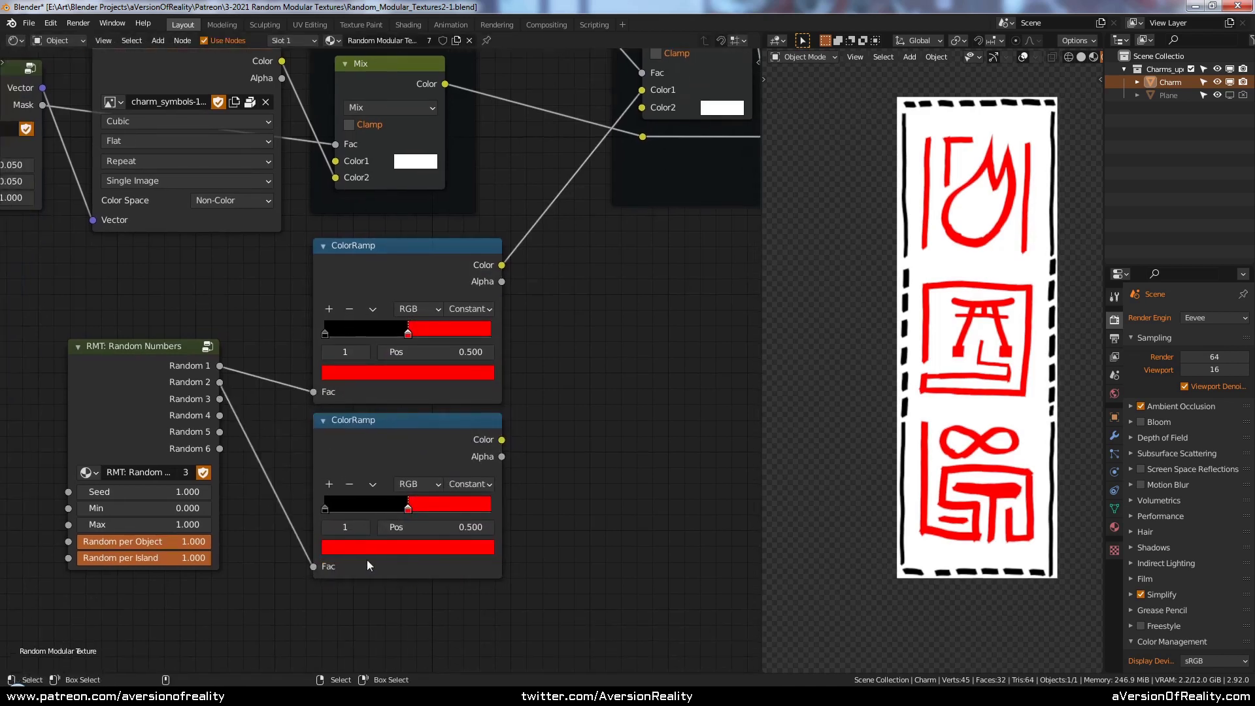
- Set the first stop of the lower ColorRamp to red, hex FF0000, and show its color as RGB values
click(326, 507)
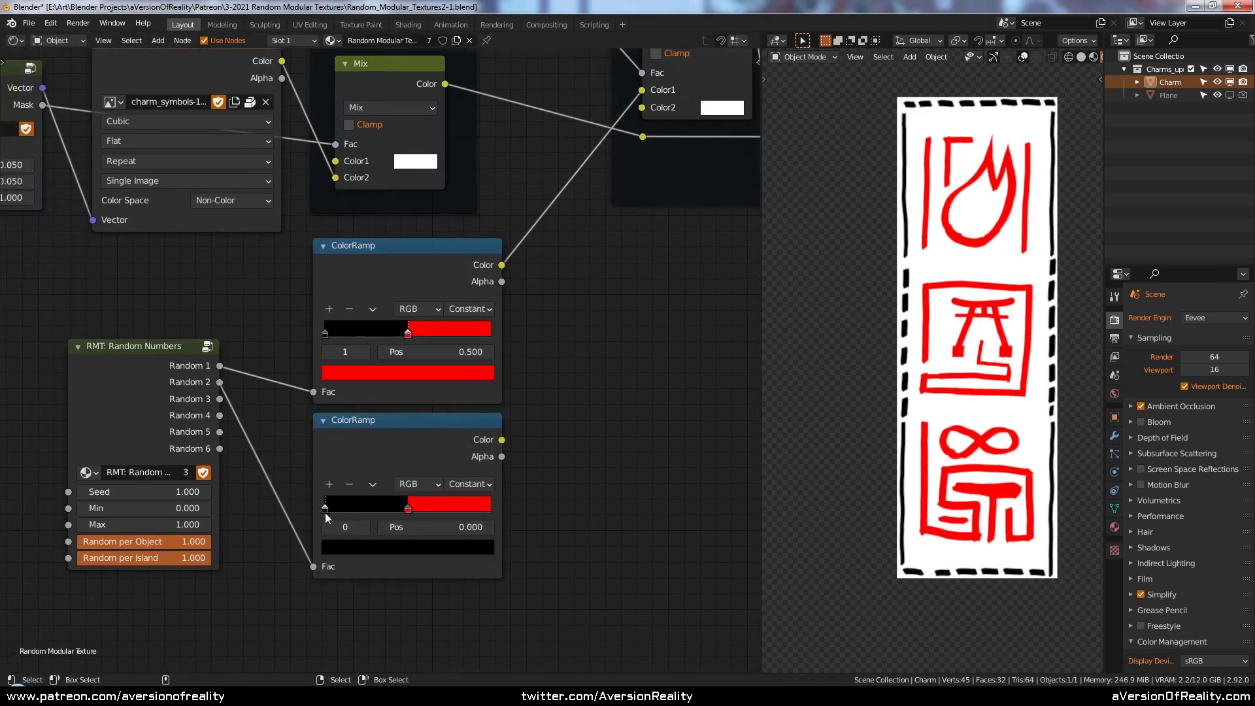
click(357, 548)
click(430, 452)
key(ctrl+v)
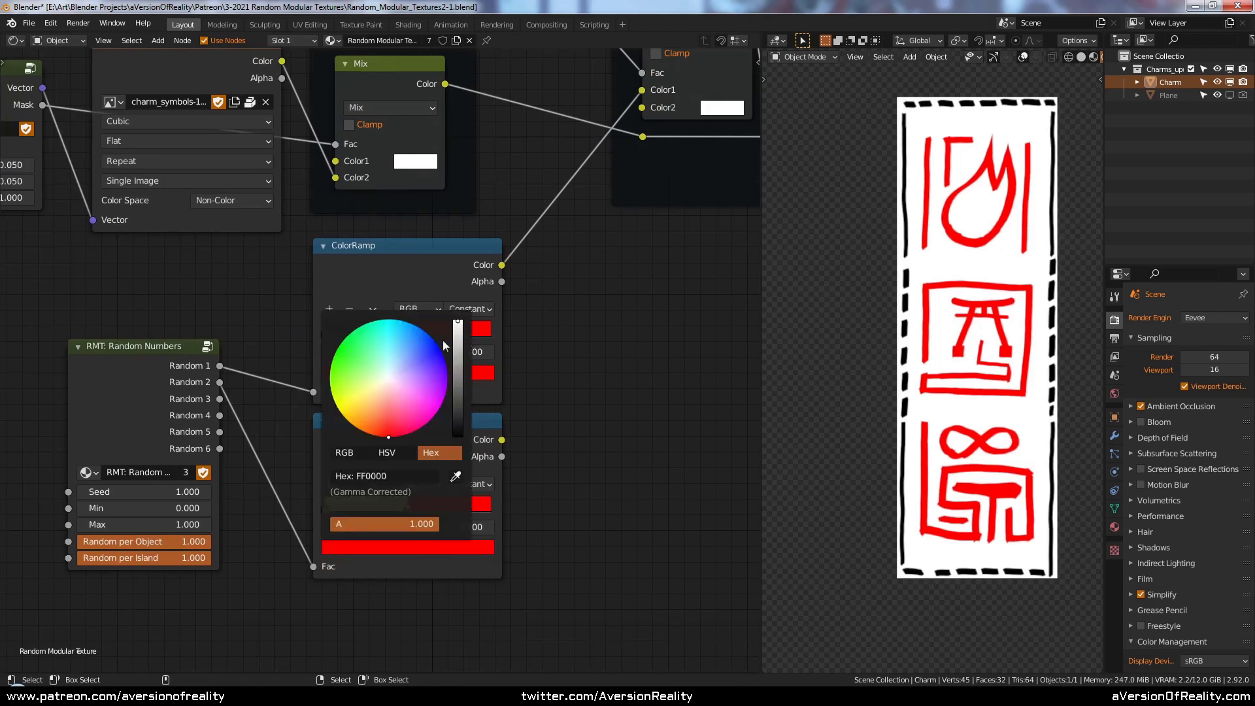
click(344, 452)
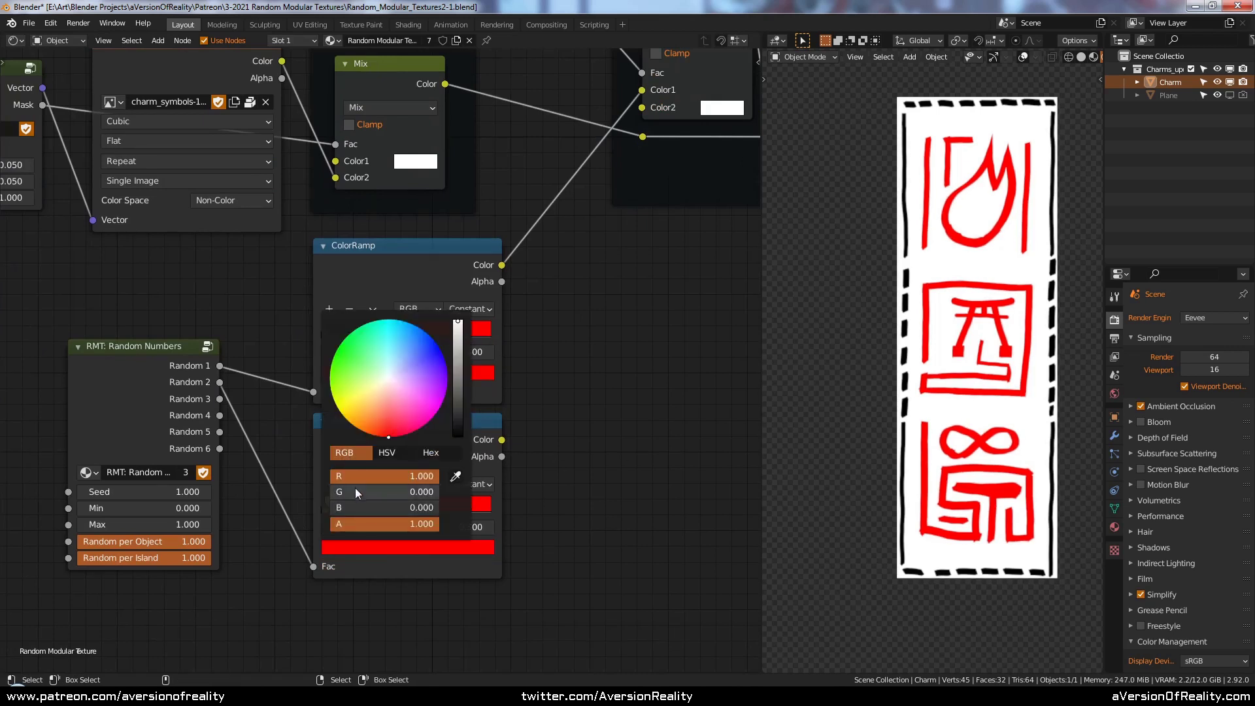
- Turn the lower ColorRamp's second stop white and connect its Color to Color2 of the first Mix in the Mix frame
drag(355, 492, 401, 508)
middle_drag(625, 415, 459, 477)
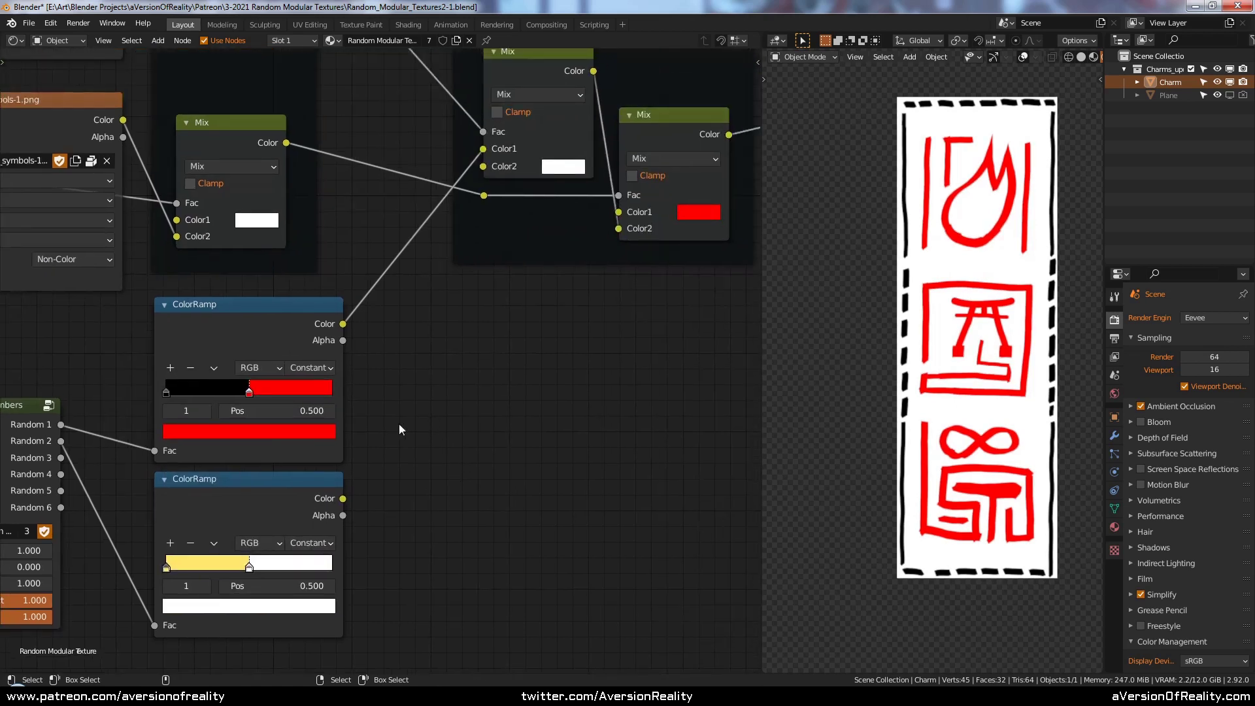
drag(342, 498, 483, 166)
middle_drag(484, 424, 594, 303)
click(381, 353)
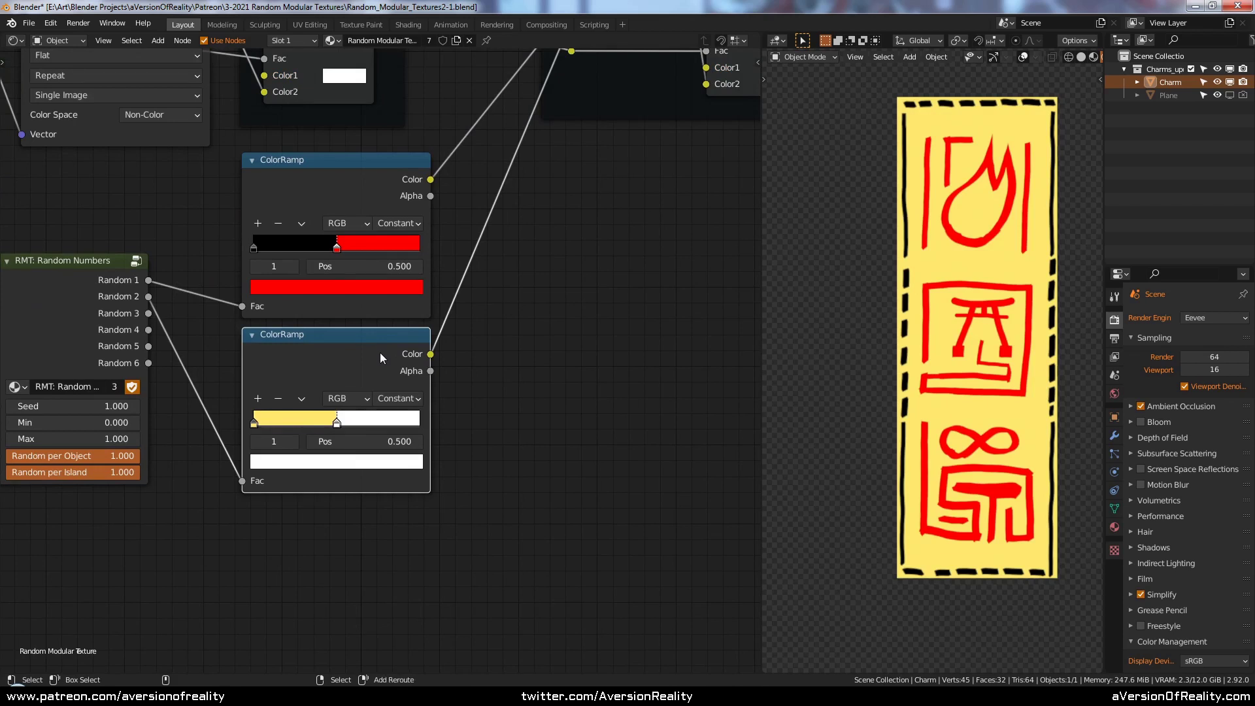
key(shift+d)
click(380, 528)
middle_drag(379, 528, 415, 484)
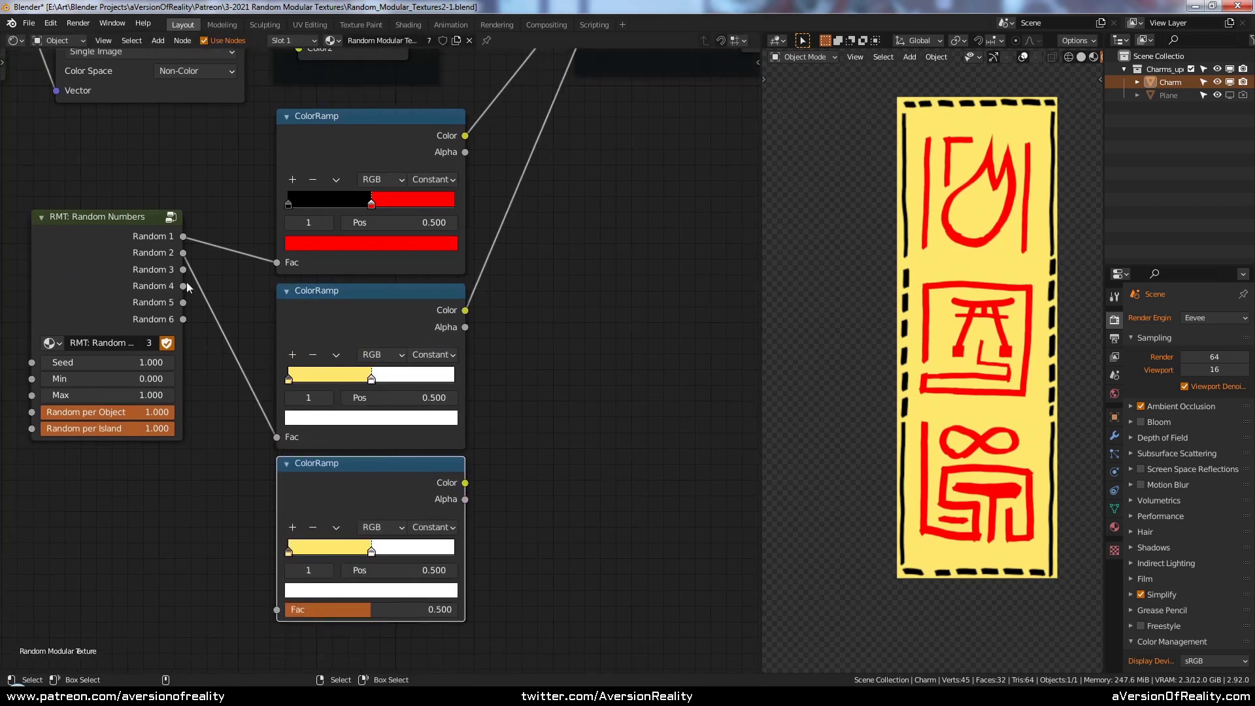
drag(183, 269, 277, 609)
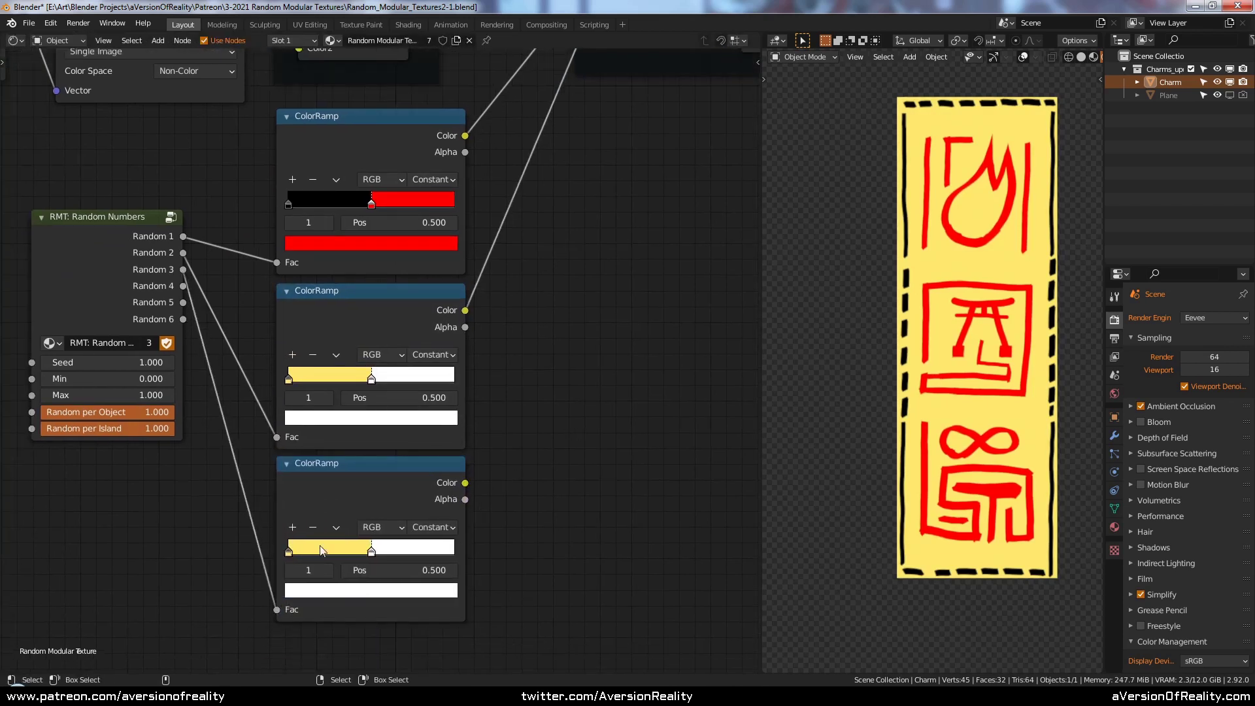
click(288, 551)
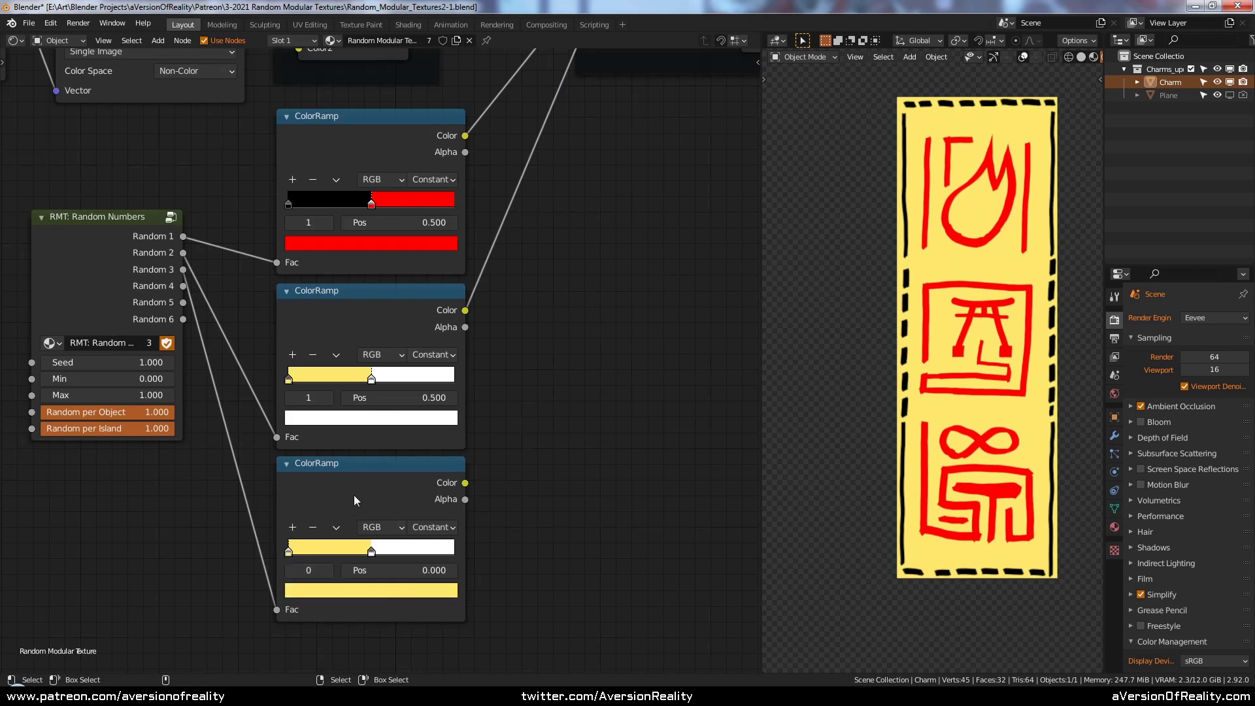
key(x)
- Duplicate the black and red ColorRamp, place the copy straight below the yellow and white one, and connect Random 3 to its Fac
click(383, 160)
key(shift+d)
key(y)
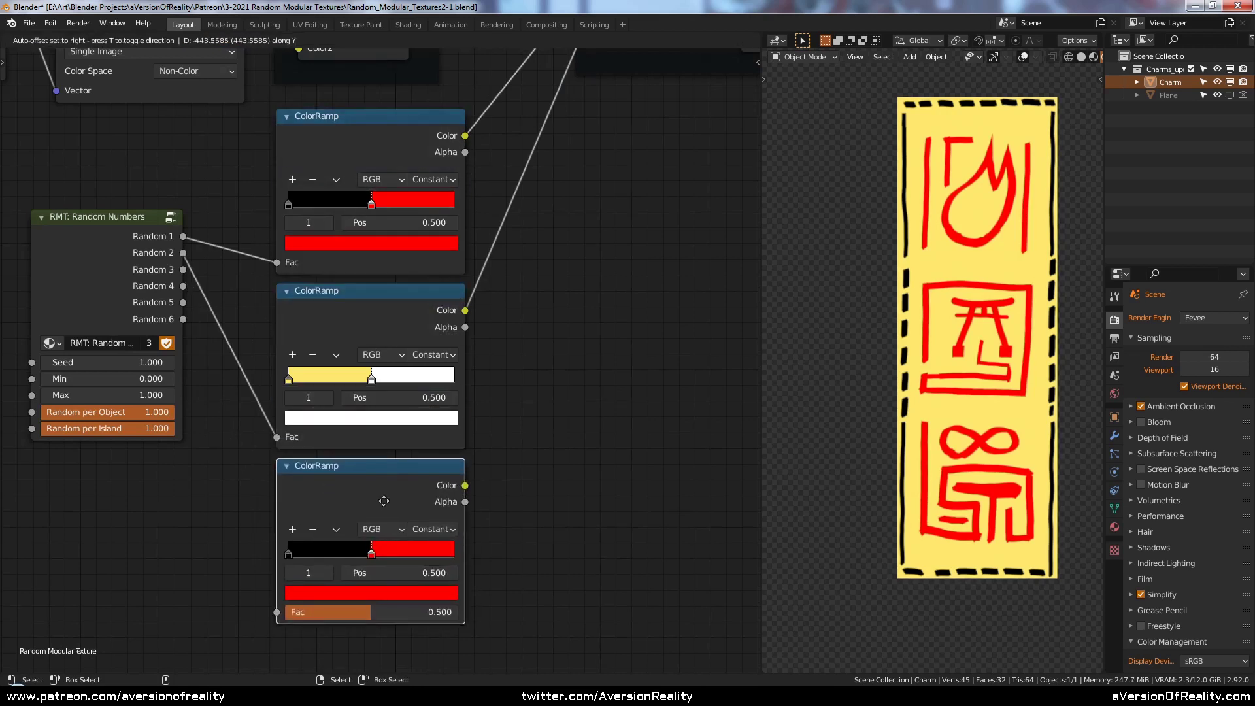
click(384, 501)
drag(183, 286, 277, 611)
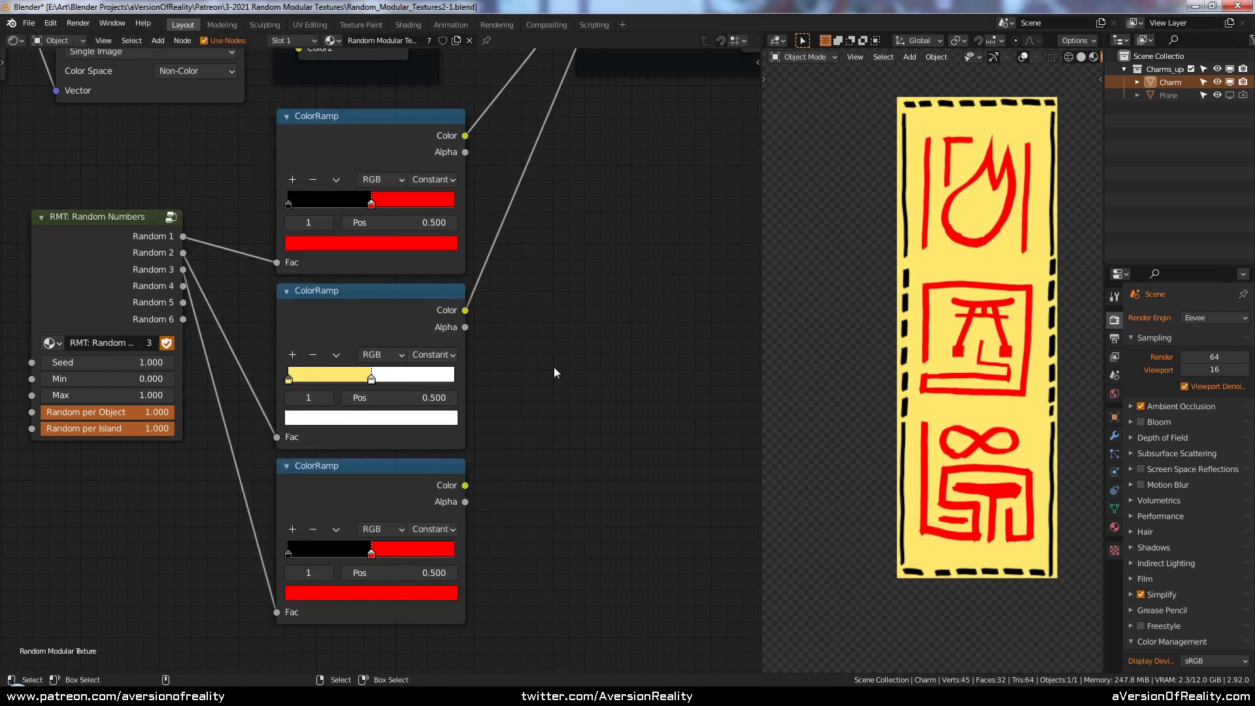
- Connect the lowest ColorRamp's Color to Color1 of the second Mix in the Mix frame
scroll(437, 481, down, 2)
drag(356, 536, 560, 209)
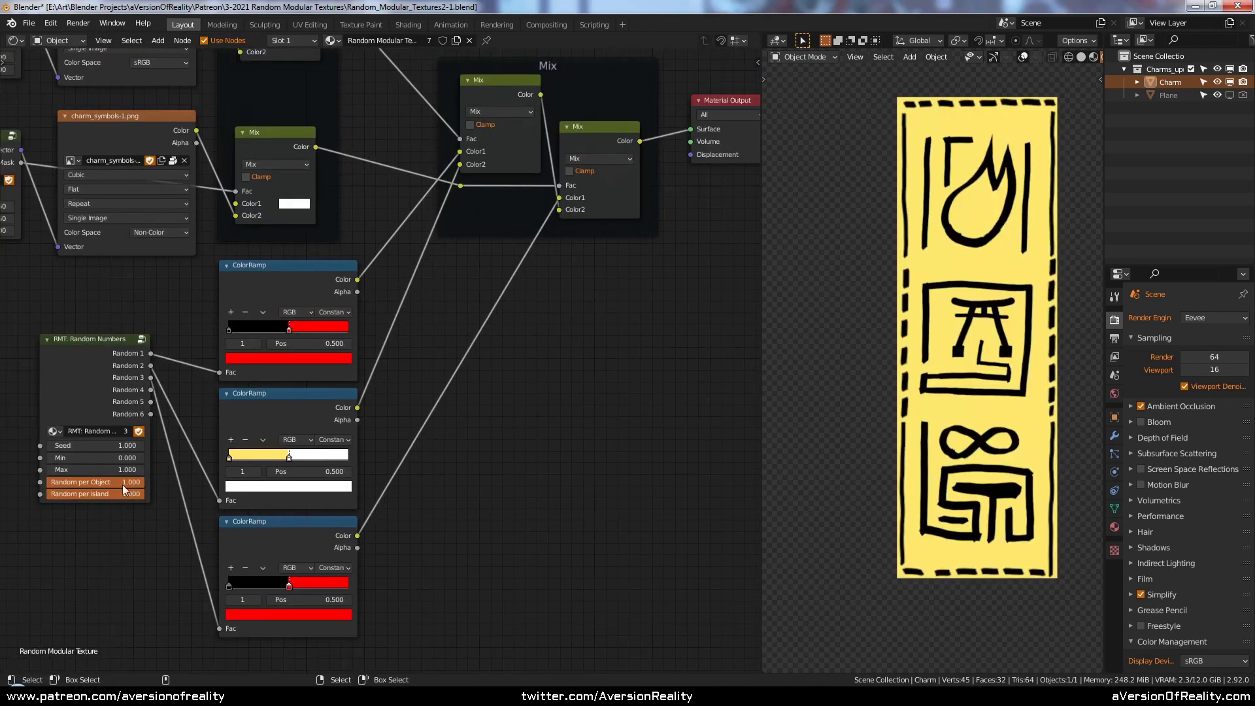
- Raise the Seed of the RMT: Random Numbers node in steps to 1.800 to try different color combinations
click(139, 447)
click(139, 447)
click(140, 448)
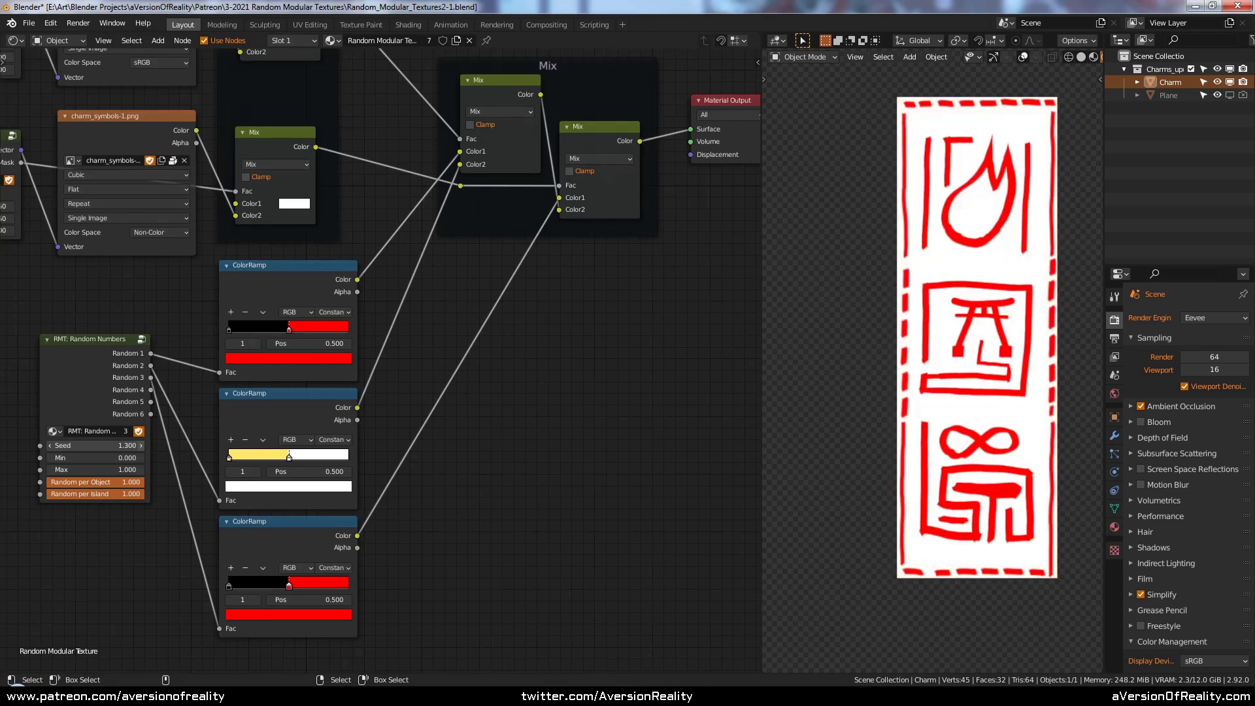
click(139, 447)
click(140, 447)
click(140, 447)
click(139, 447)
click(139, 447)
- Set the position of the red stop in the uppermost ColorRamp to 2/3
middle_drag(474, 421, 551, 366)
scroll(551, 366, up, 3)
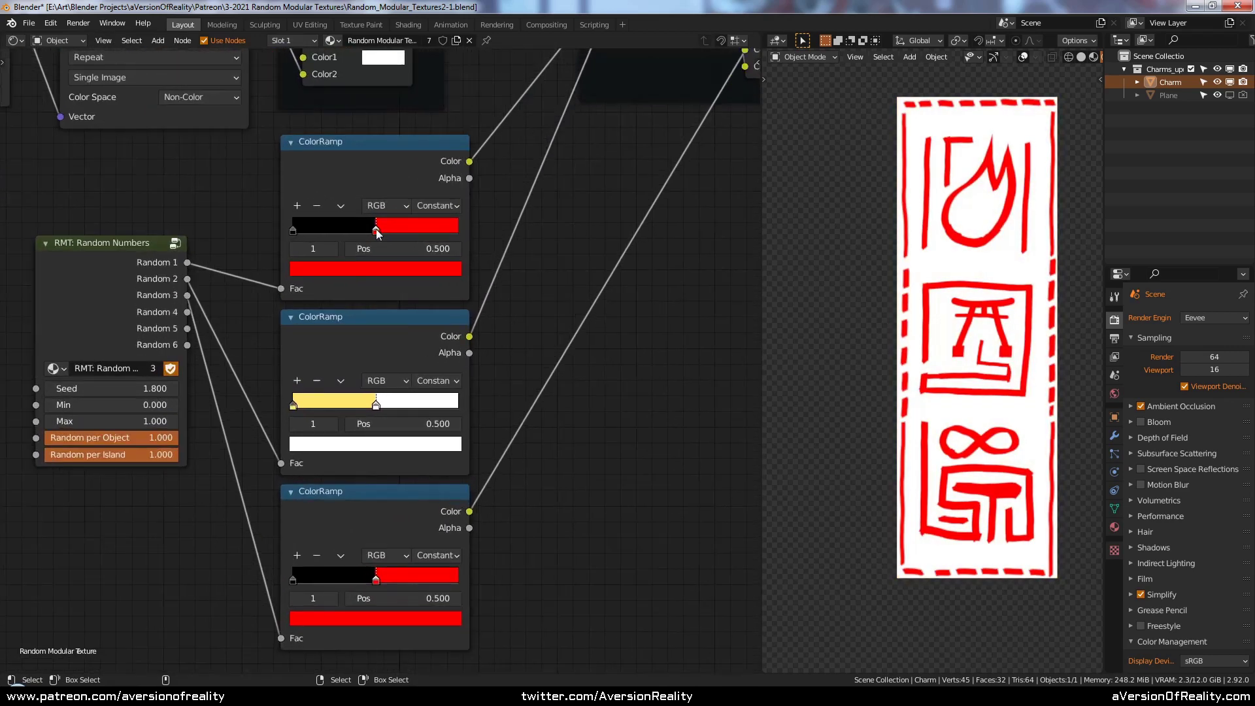
double_click(421, 252)
key(BackSpace)
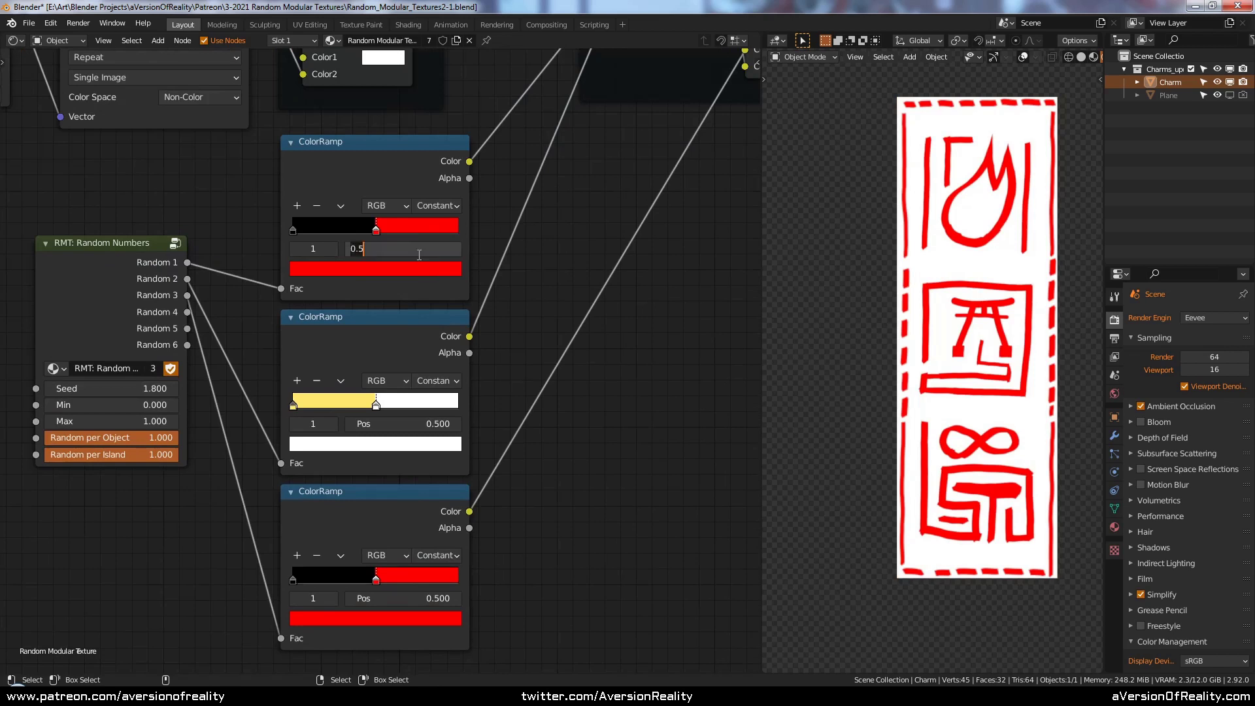
text(1)
key(BackSpace)
key(BackSpace)
key(Return)
double_click(417, 253)
text(2/3)
key(Return)
- Set the position of the red stop in the lowest ColorRamp to 1/3
middle_drag(362, 228, 363, 273)
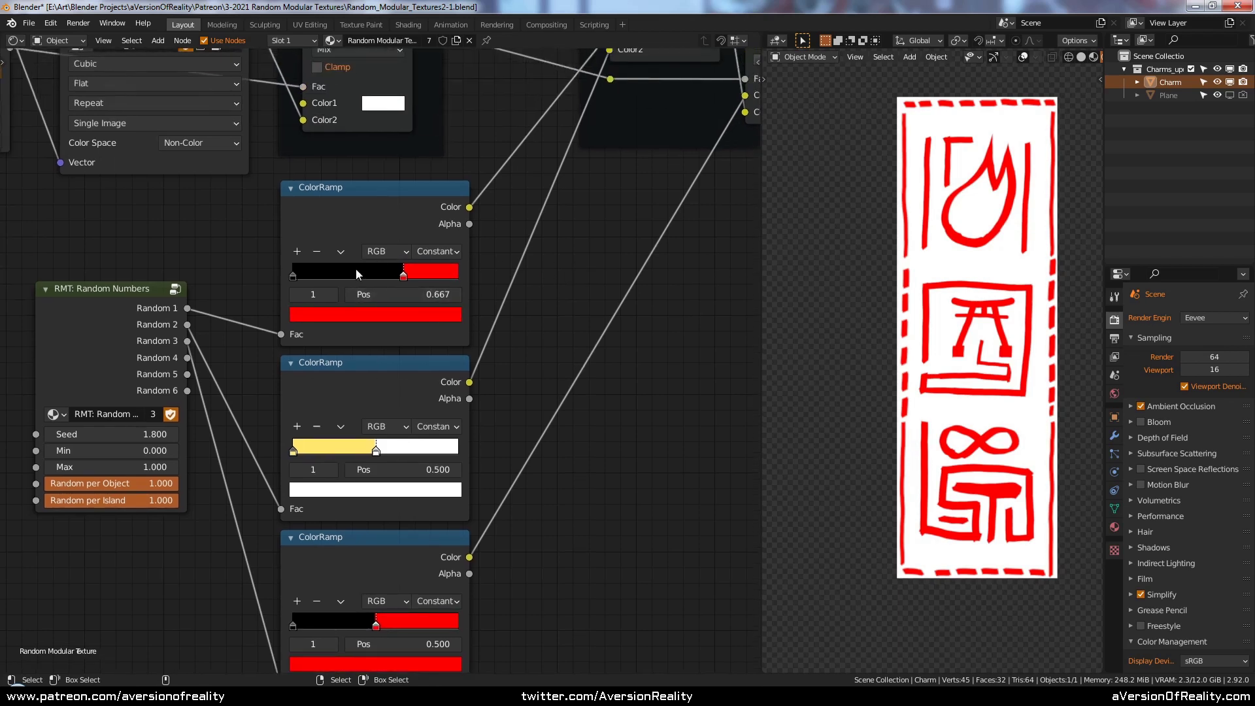
middle_drag(377, 629, 383, 538)
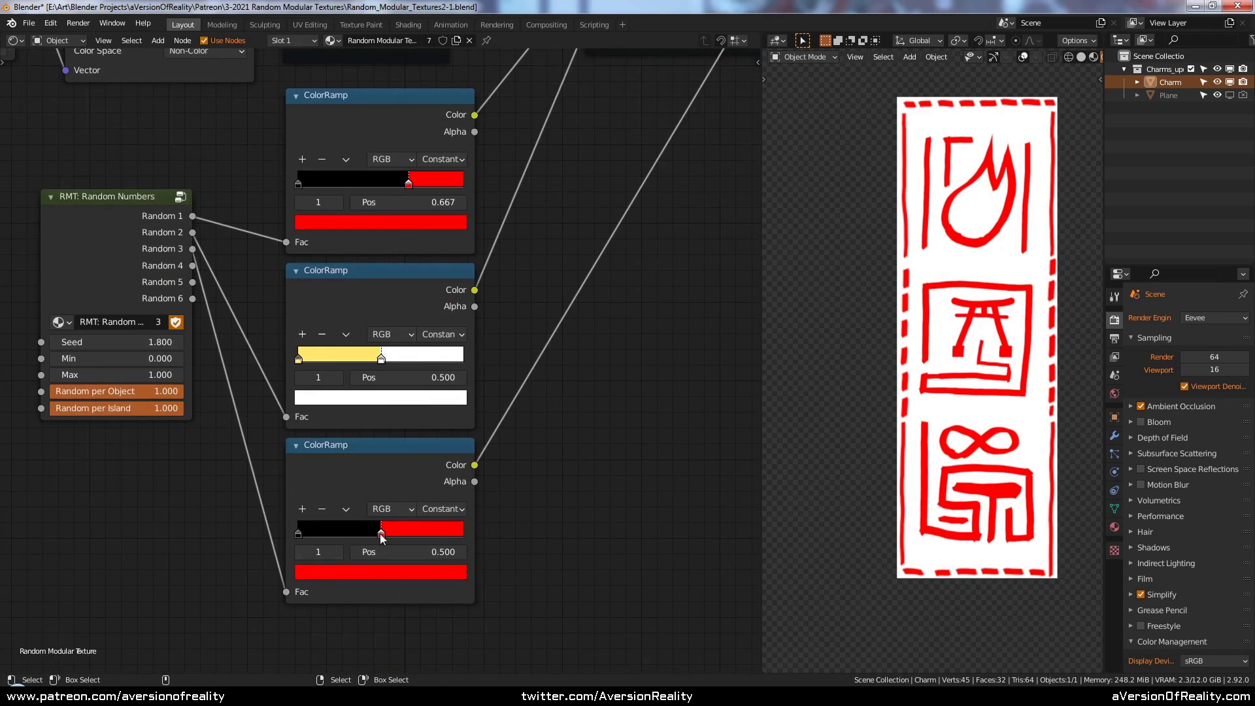
double_click(407, 552)
text(1/3)
key(Return)
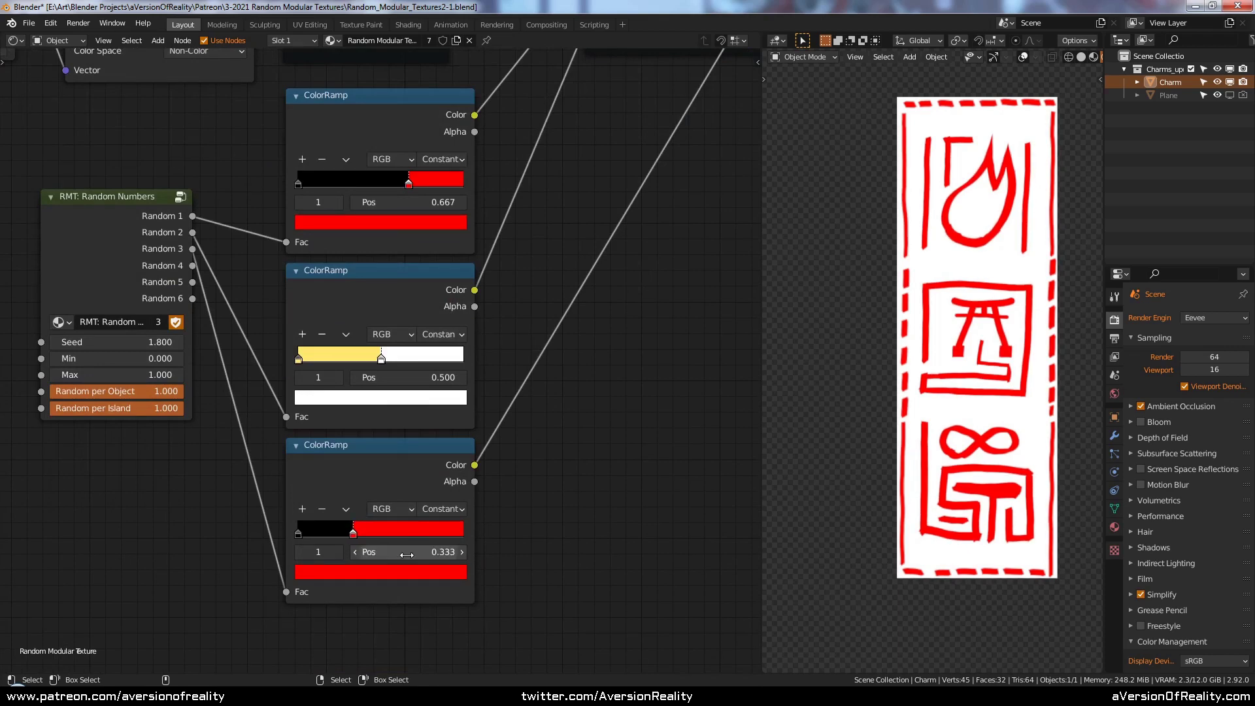
- Duplicate the charm three times around the original to compare how often red and black are chosen
scroll(611, 521, down, 2)
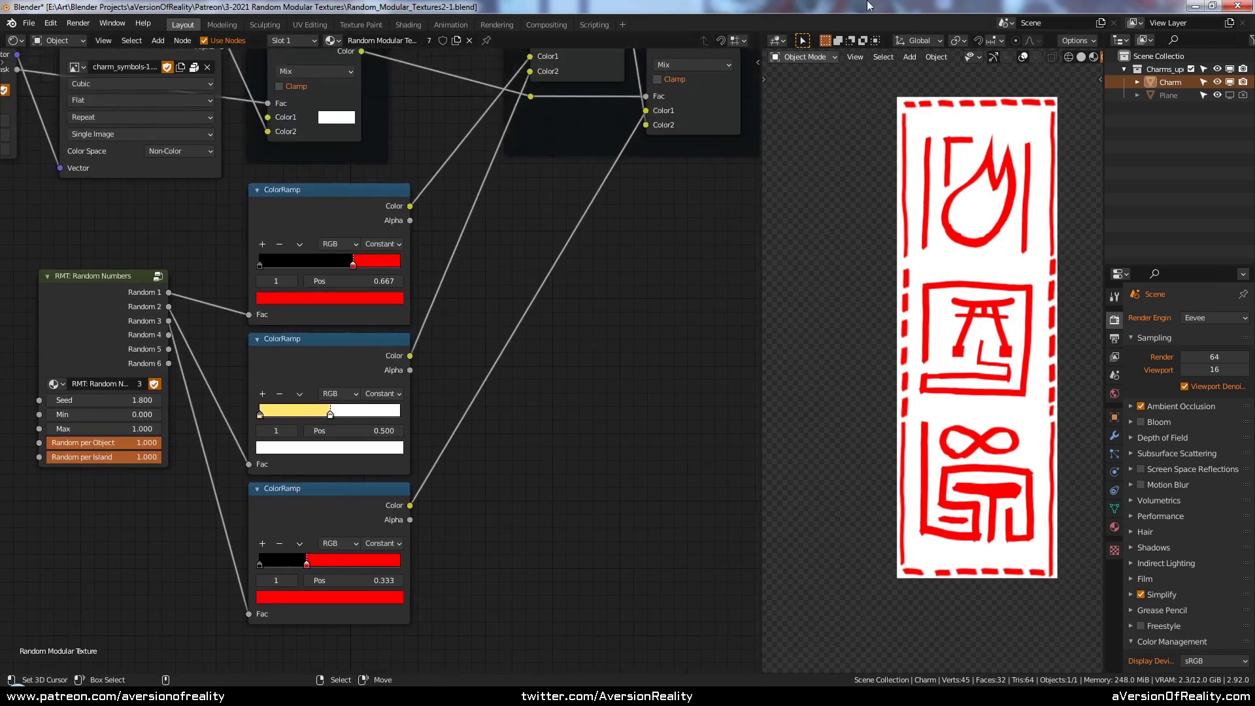
scroll(951, 295, down, 2)
key(shift+d)
click(840, 273)
key(shift+d)
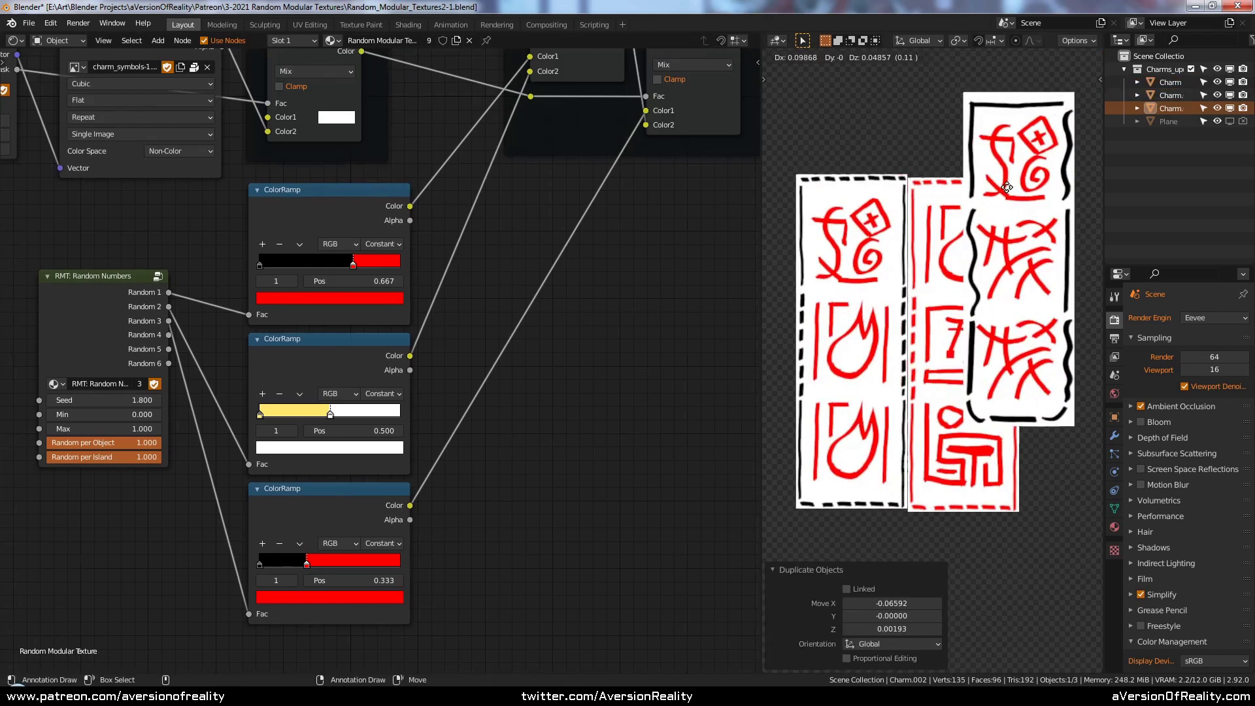
click(1007, 188)
key(shift+d)
click(869, 121)
- Move the RMT: Random Colors group node beside the ColorRamps, below the Mix frame
shift+middle_drag(929, 133, 915, 171)
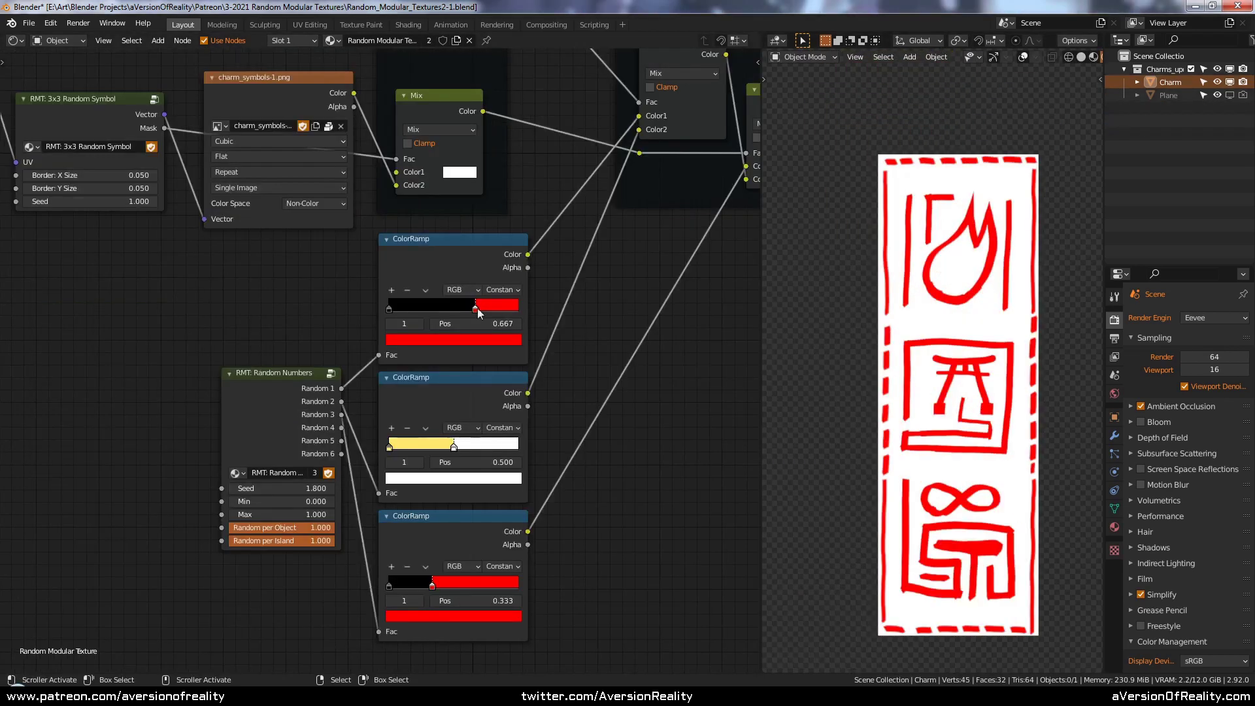
scroll(478, 309, up, 1)
middle_drag(481, 309, 418, 275)
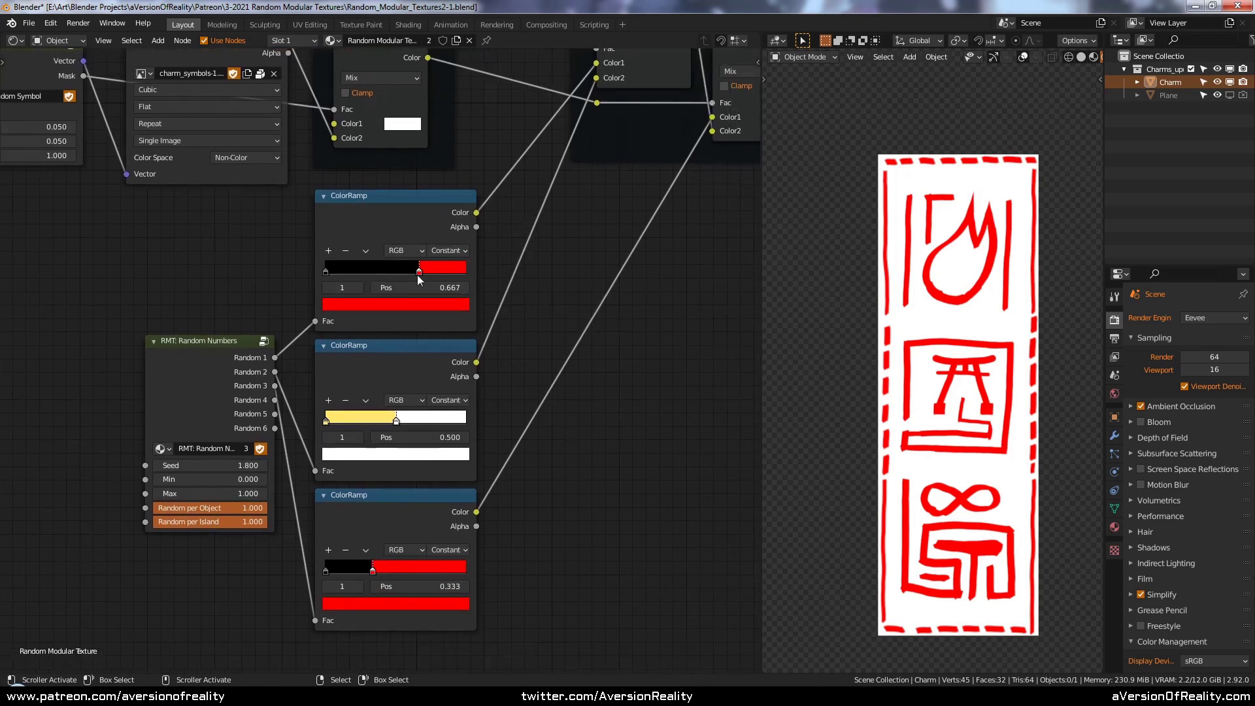
scroll(610, 375, down, 1)
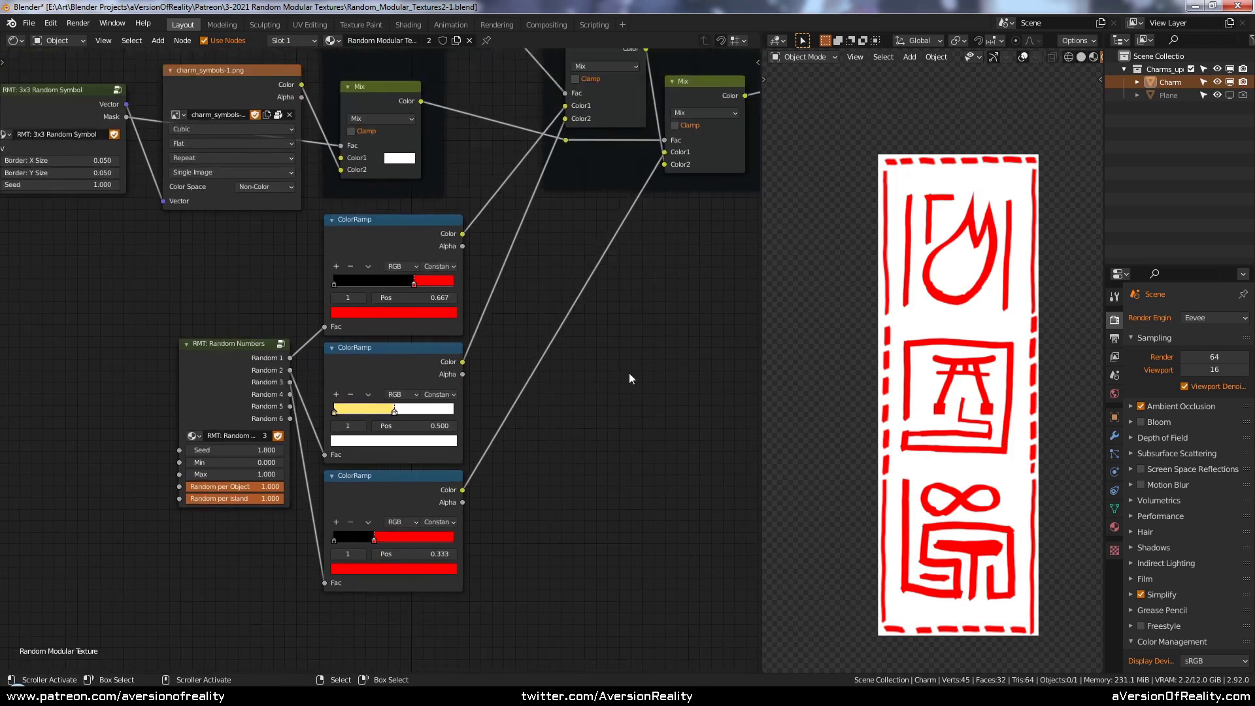
middle_drag(629, 372, 413, 329)
scroll(418, 330, down, 1)
drag(656, 359, 321, 303)
middle_drag(265, 295, 523, 323)
scroll(524, 323, up, 2)
drag(613, 329, 591, 327)
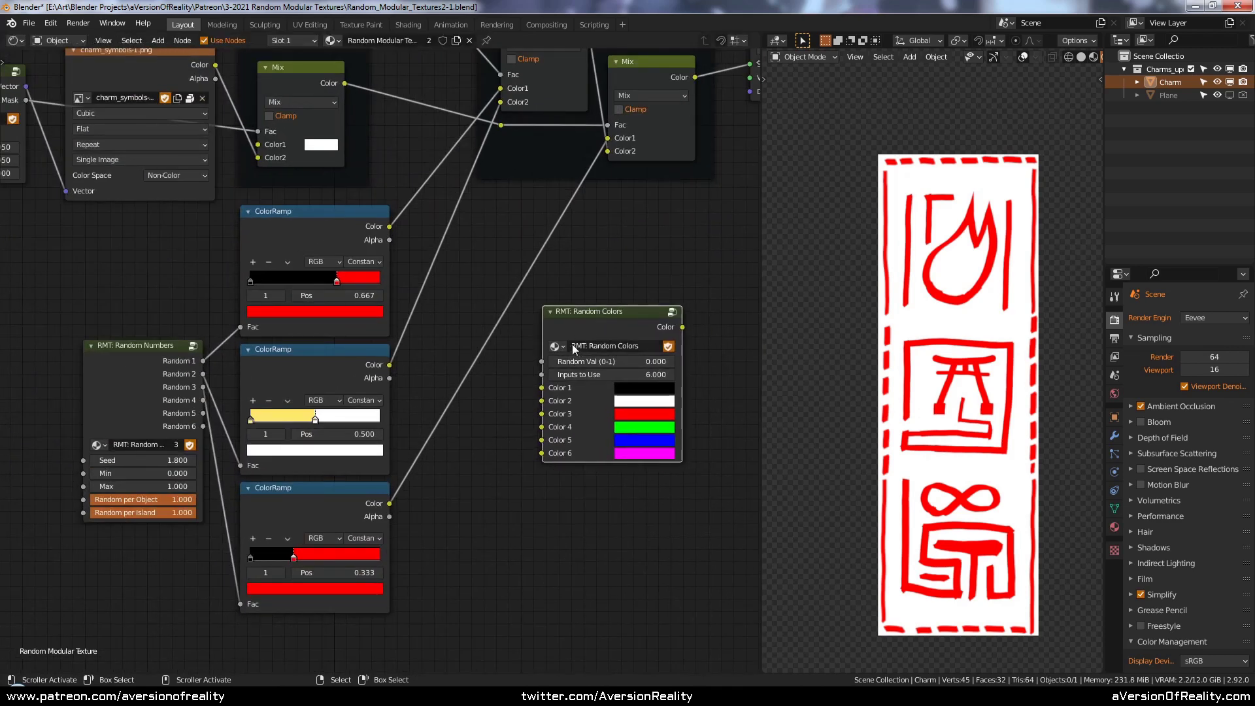
- Examine how the RMT: Random Colors group uses Round, Divide, Greater Than, Multiply and Mix nodes to choose a color
key(Tab)
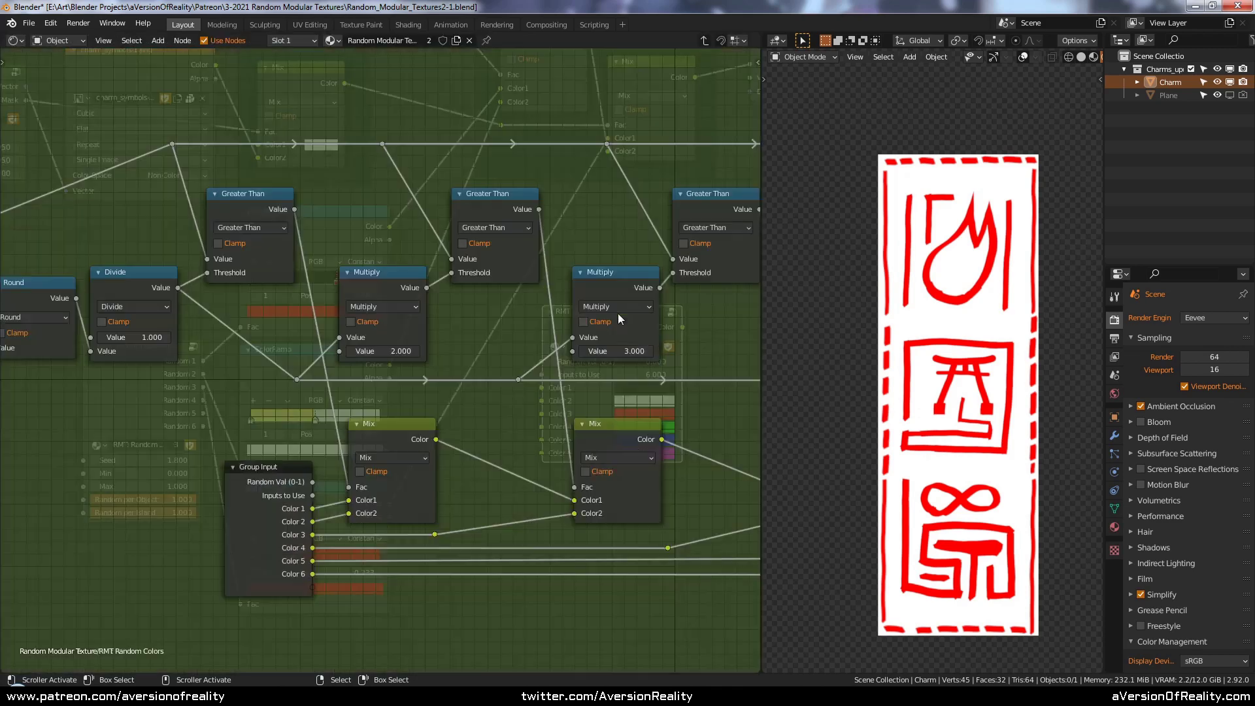
scroll(503, 233, down, 3)
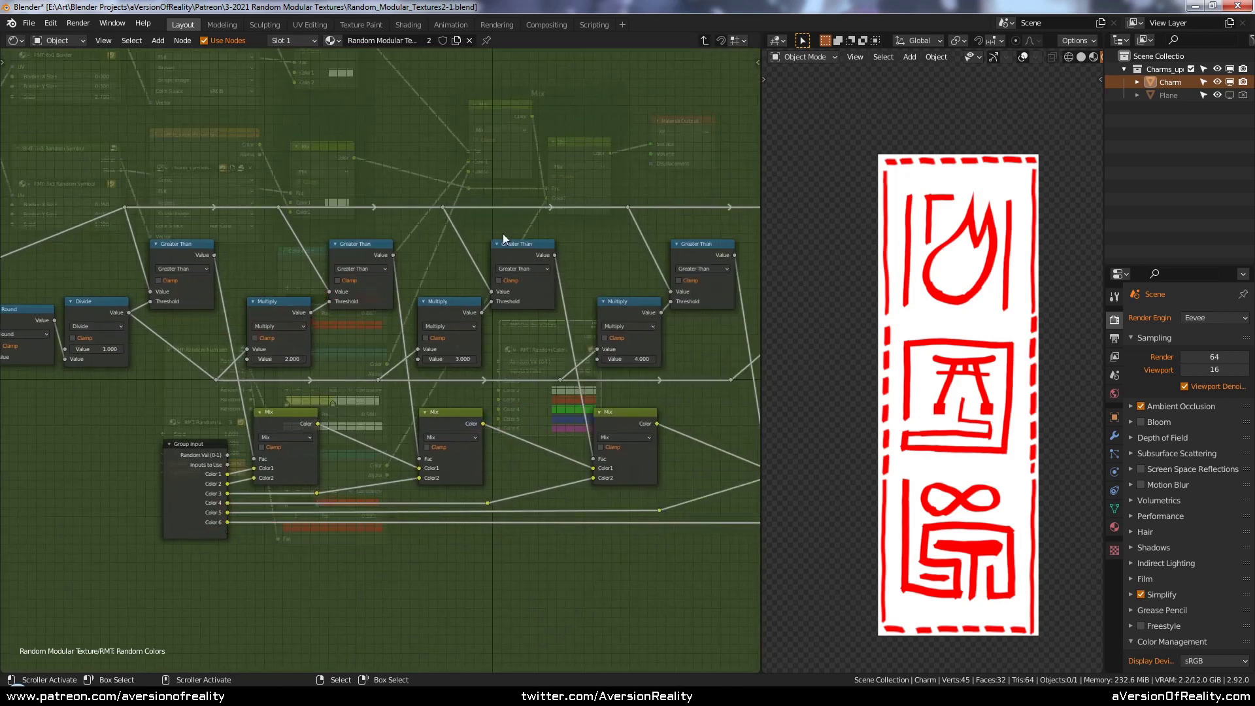
middle_drag(503, 233, 552, 231)
scroll(457, 219, up, 2)
scroll(552, 231, up, 2)
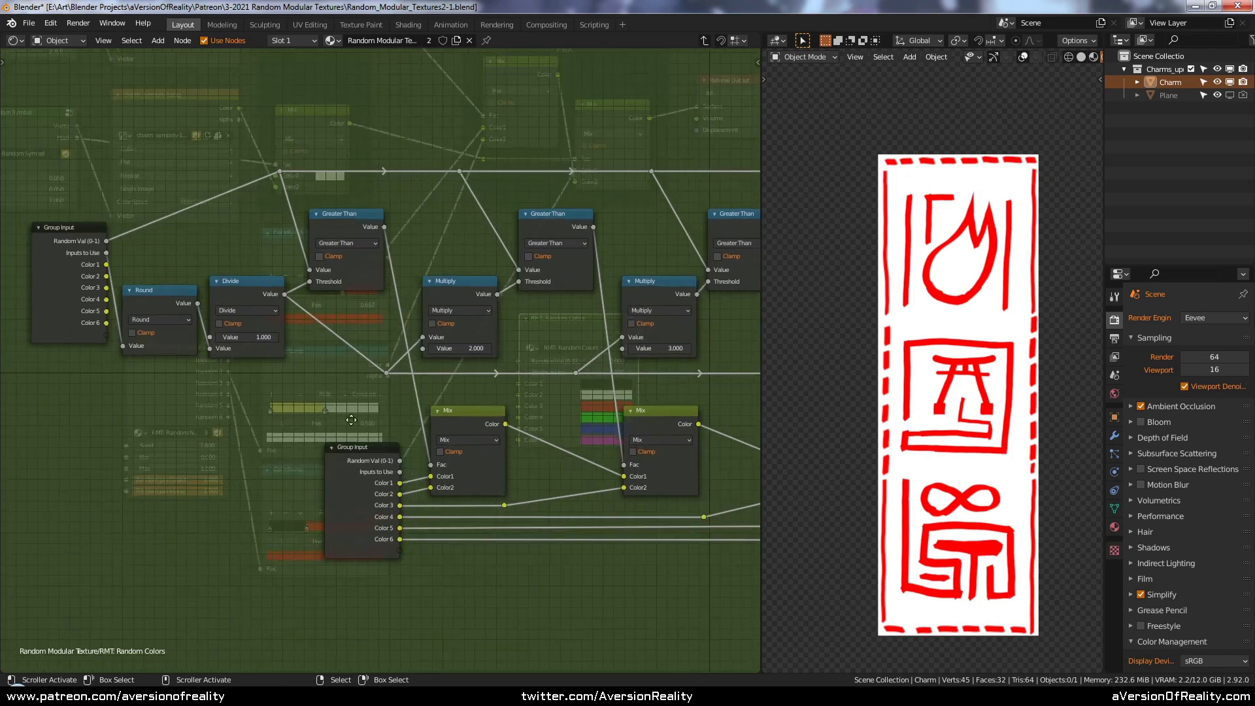
scroll(218, 371, up, 1)
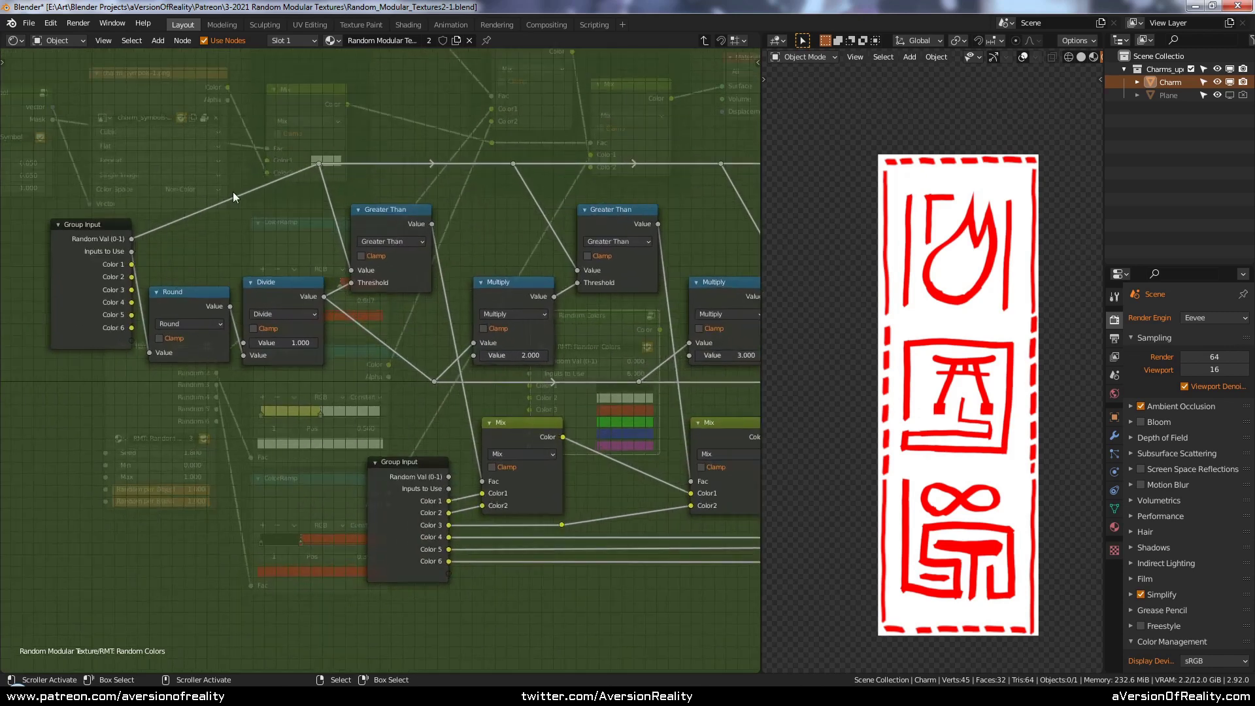
ctrl+scroll(171, 234, right, 2)
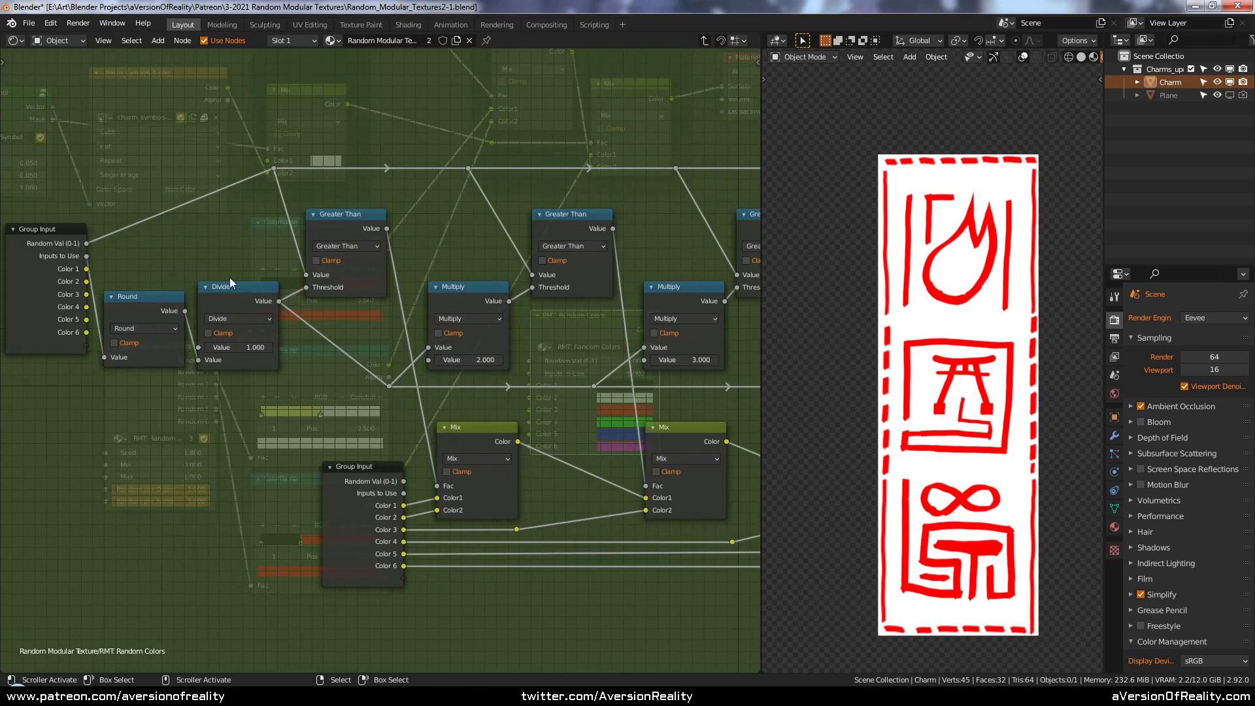
middle_drag(267, 283, 248, 261)
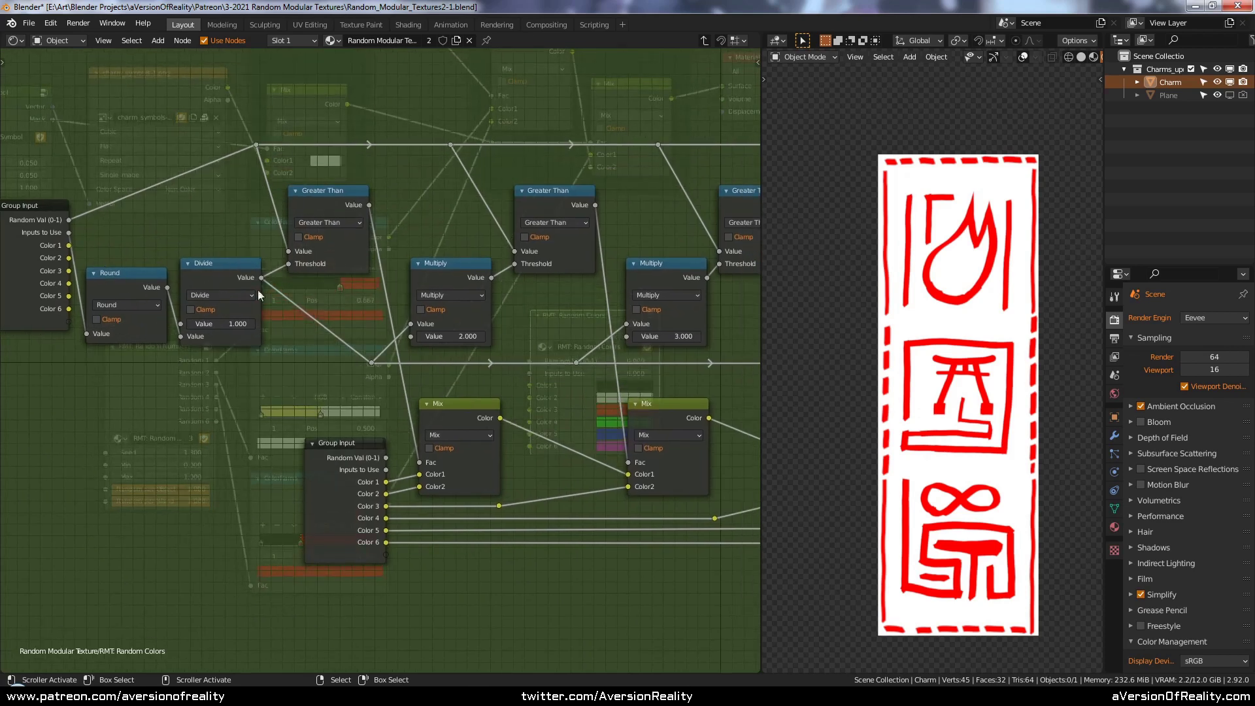
ctrl+scroll(248, 274, right, 3)
ctrl+scroll(211, 257, left, 4)
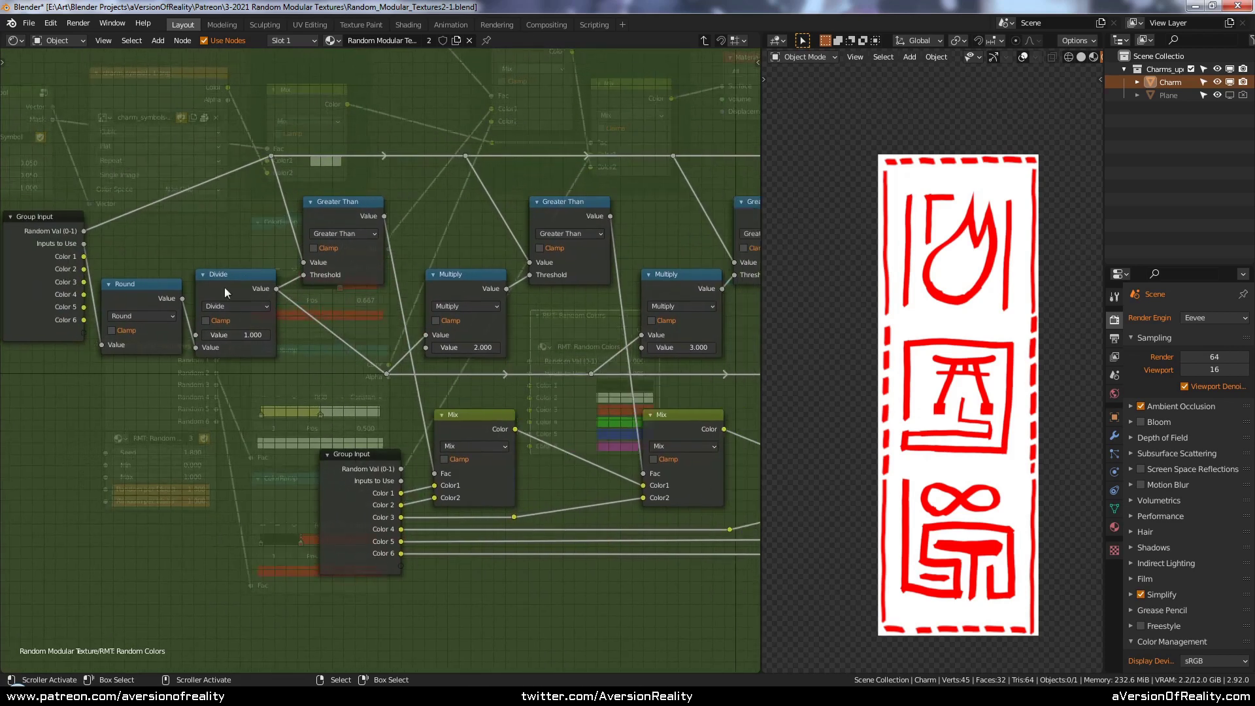
mouse_move(347, 361)
middle_down()
mouse_move(289, 367)
mouse_move(351, 365)
middle_up()
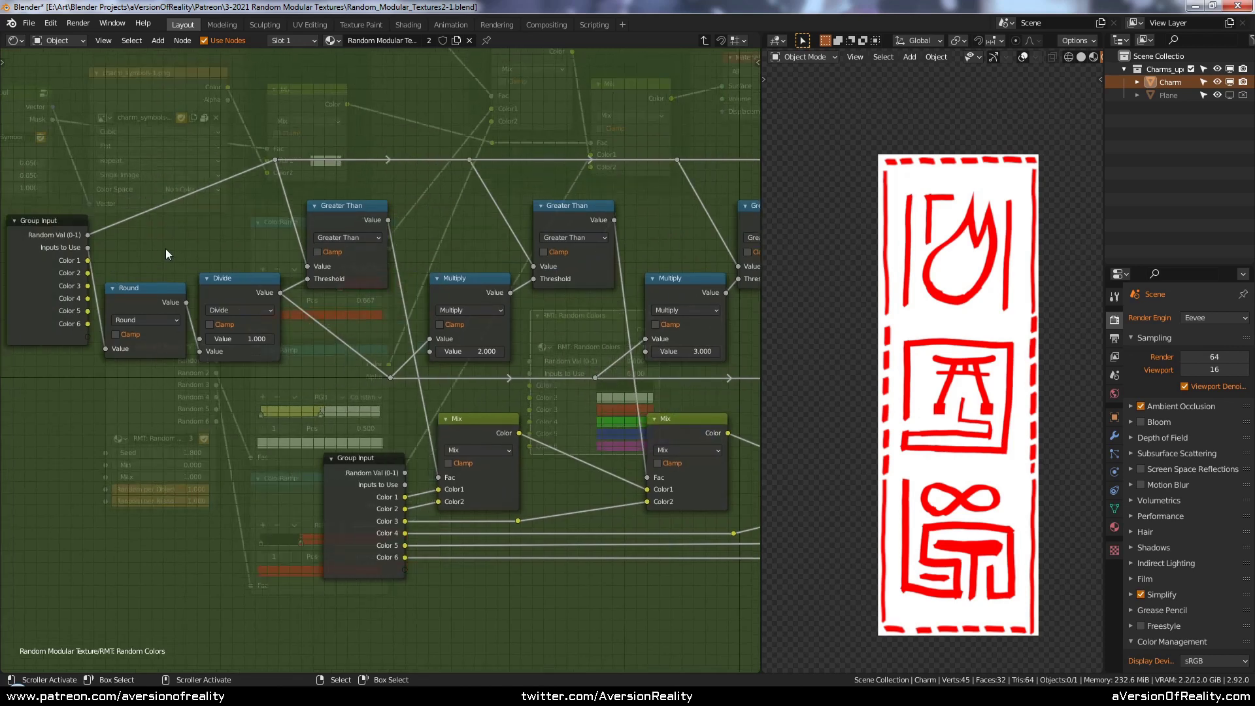
middle_drag(271, 223, 241, 222)
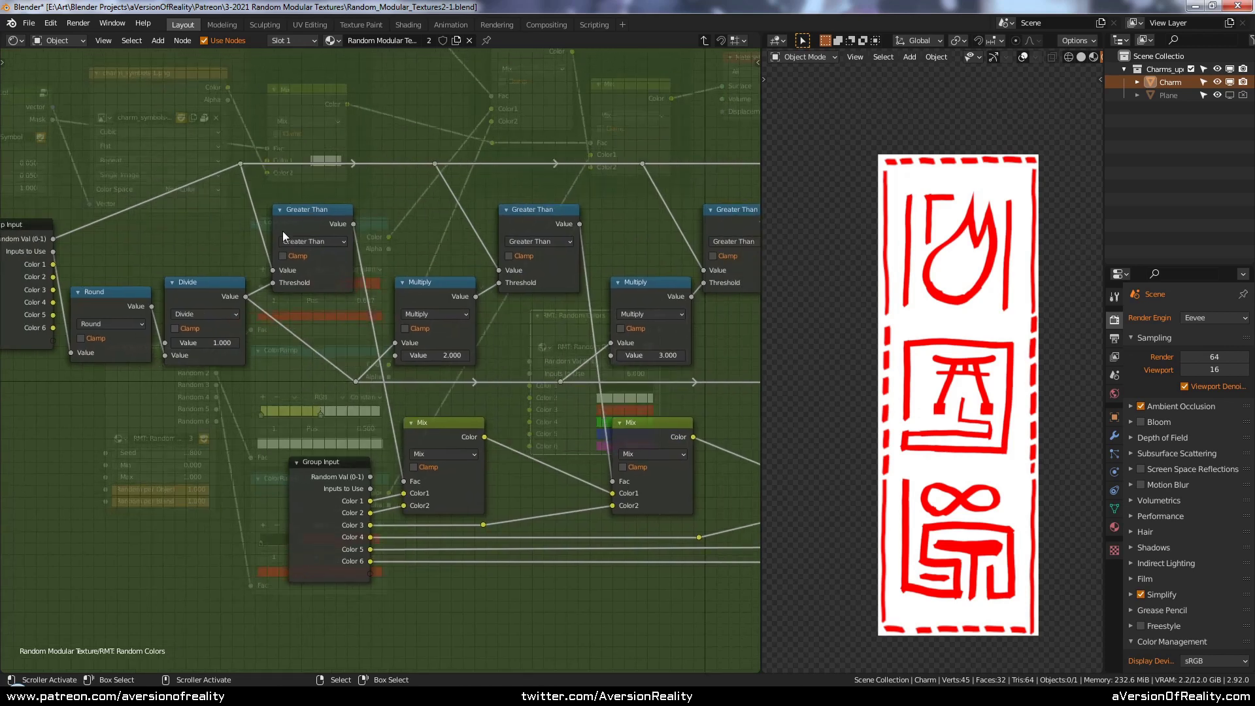
middle_drag(531, 406, 301, 358)
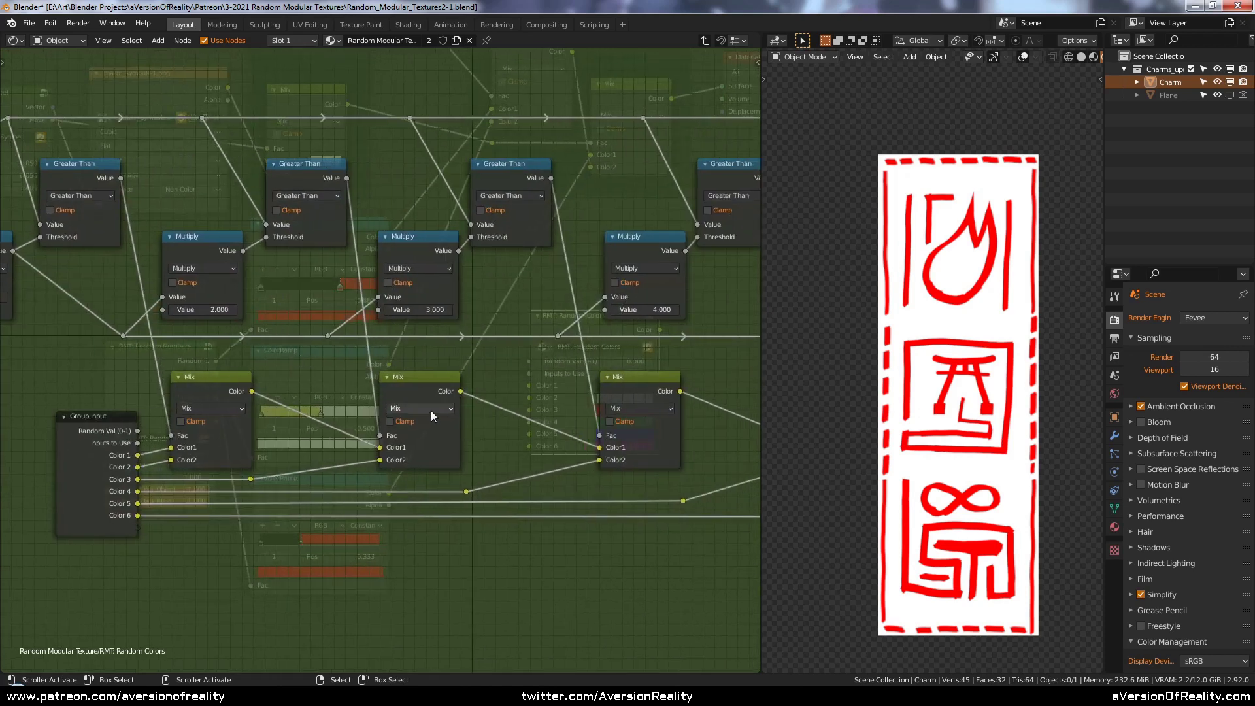
middle_drag(545, 302, 634, 339)
middle_drag(267, 315, 507, 328)
middle_drag(91, 278, 269, 295)
scroll(270, 295, up, 1)
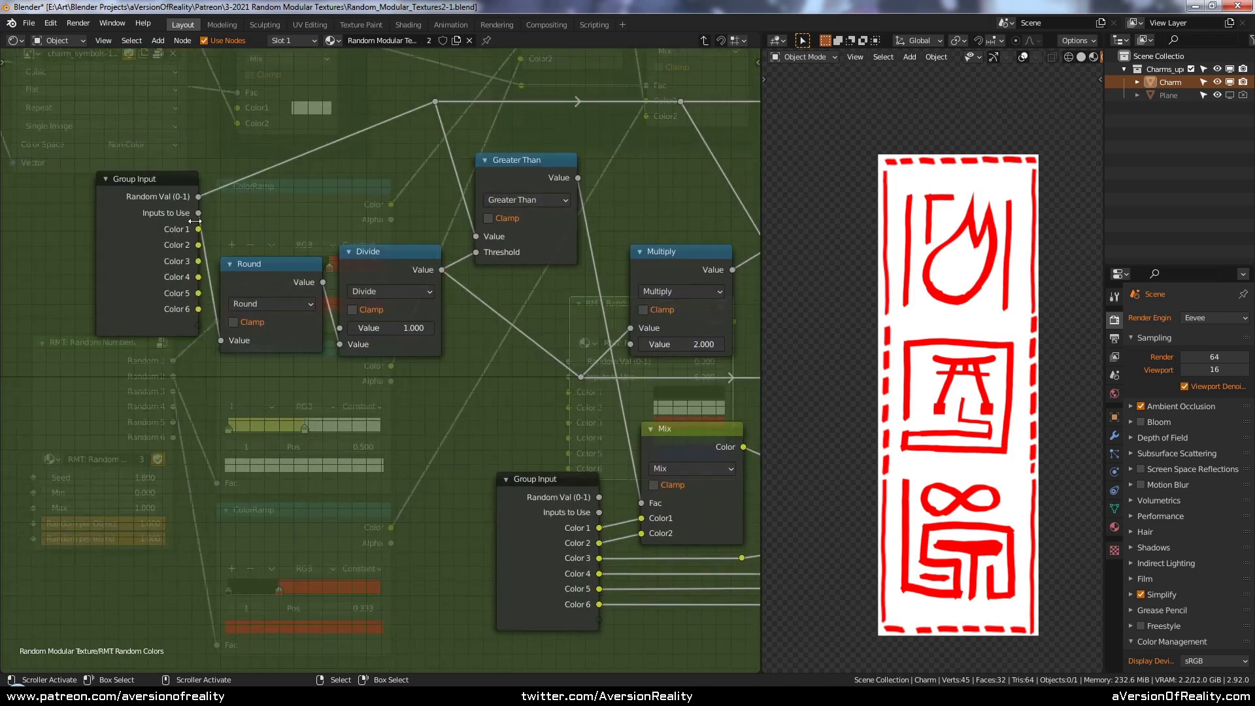
key(Tab)
- Set Inputs to Use on the RMT: Random Colors node to 1
middle_drag(624, 377, 527, 397)
scroll(527, 397, up, 1)
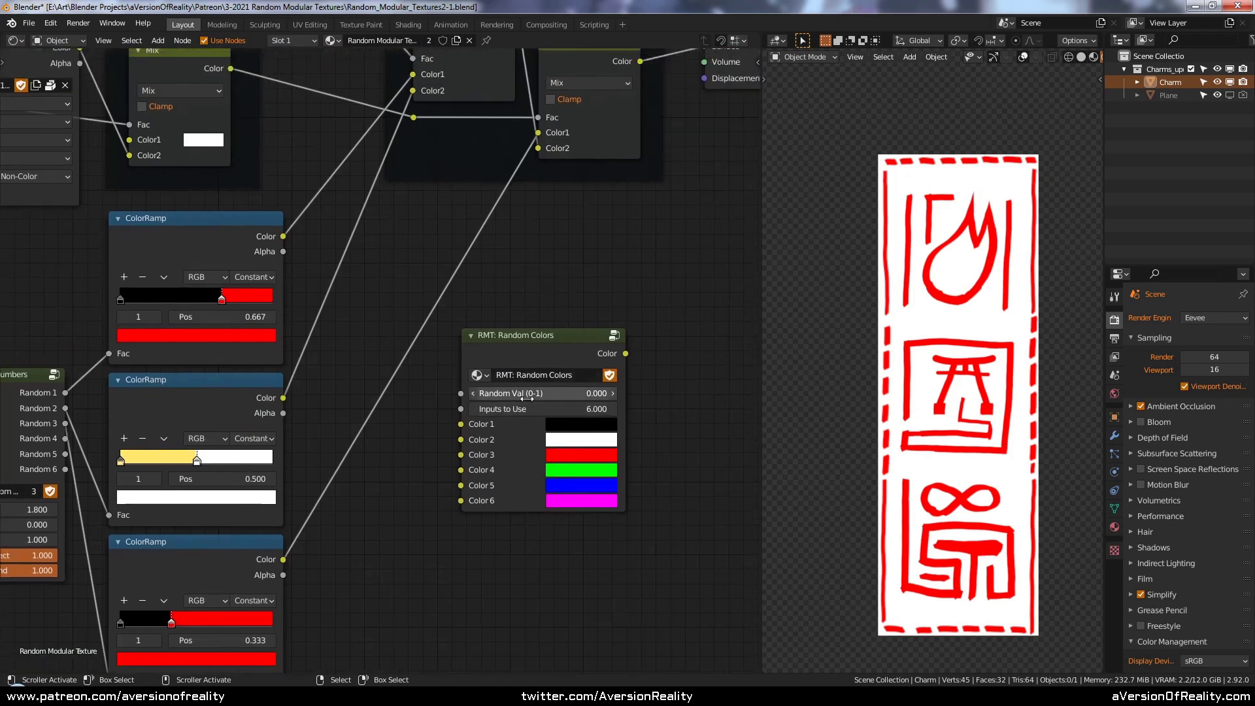
click(542, 410)
text(1)
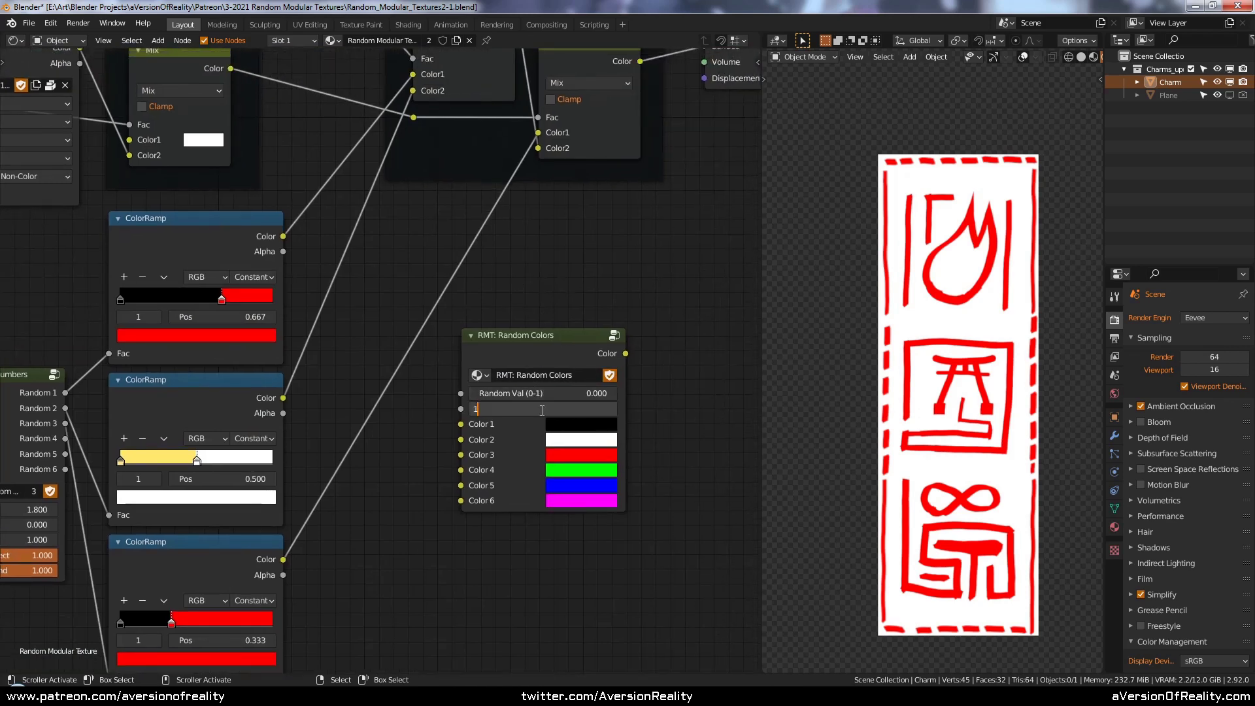
key(Return)
- Connect Random 6 to the Random Colors node's Random Val (0-1) and its Color to Color1 of the second Mix in the Mix frame
scroll(289, 412, down, 1)
drag(111, 454, 449, 390)
drag(590, 355, 516, 179)
- Duplicate the charm three times, placing a copy on either side of the original and one below, to check the symbol colors
scroll(915, 257, down, 4)
key(shift+d)
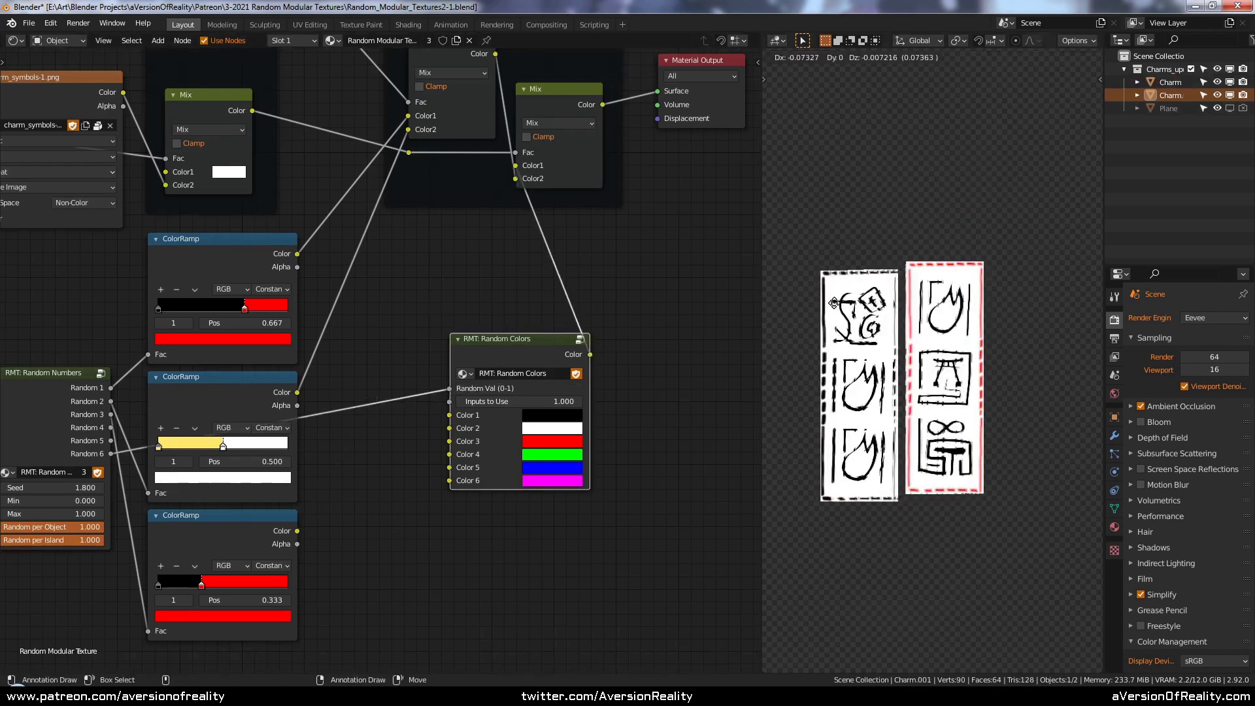
click(802, 321)
key(shift+d)
key(x)
click(982, 325)
shift+middle_drag(983, 326, 995, 225)
key(shift+d)
click(832, 456)
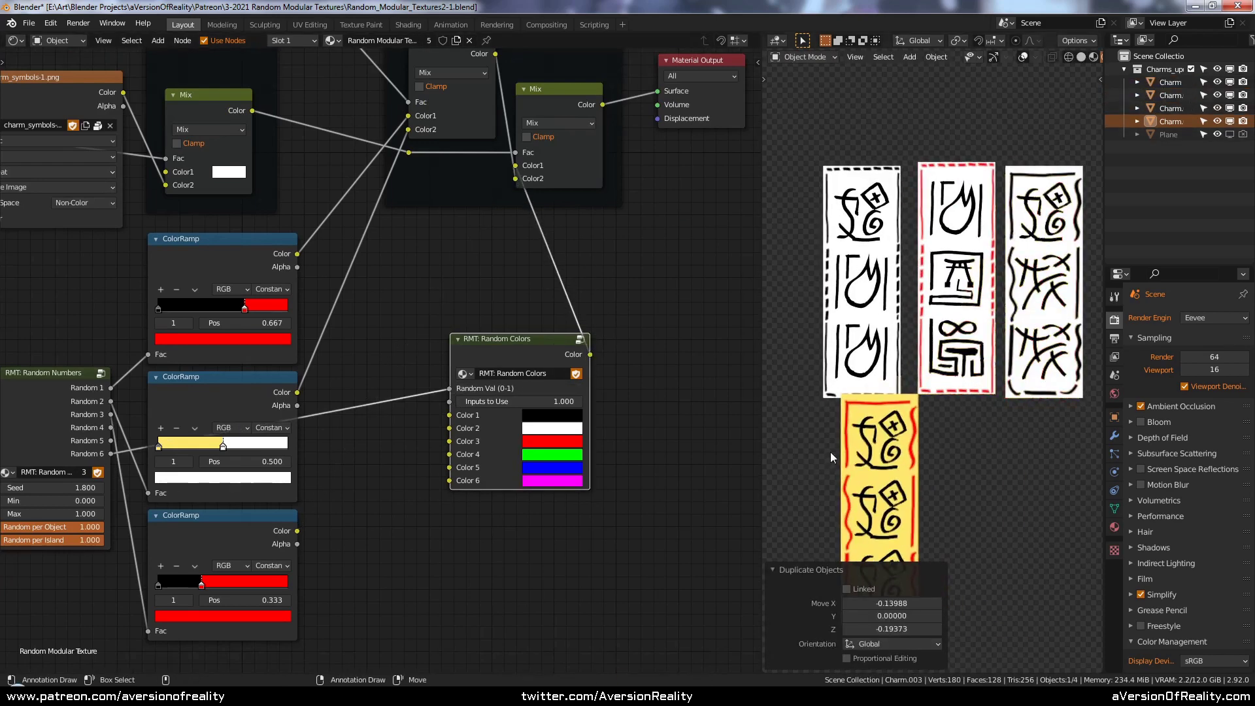
- Duplicate the charm twice more, placing the copies beside the yellow charm in the lower row
key(shift+d)
click(921, 476)
shift+middle_drag(928, 463, 894, 418)
key(shift+d)
click(1000, 409)
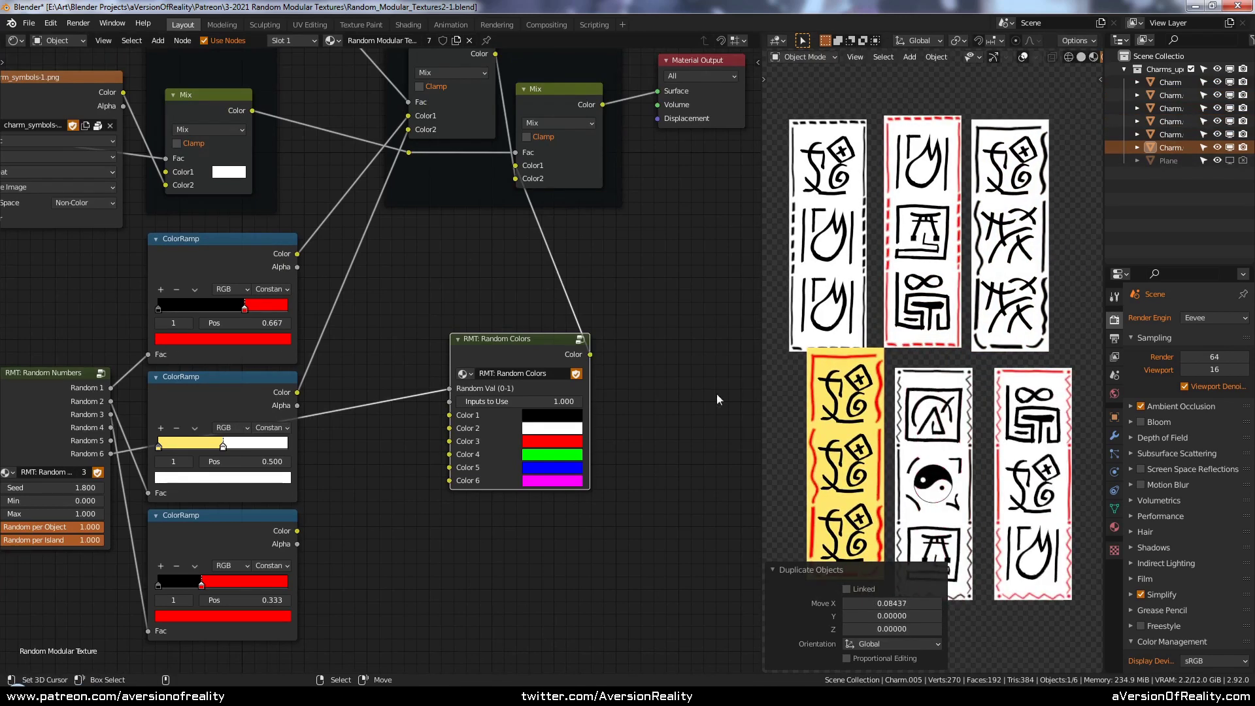
- Change Color 2 of RMT: Random Colors to light blue and raise Inputs to Use through 2 and 3 to 6
click(540, 402)
text(2)
key(Return)
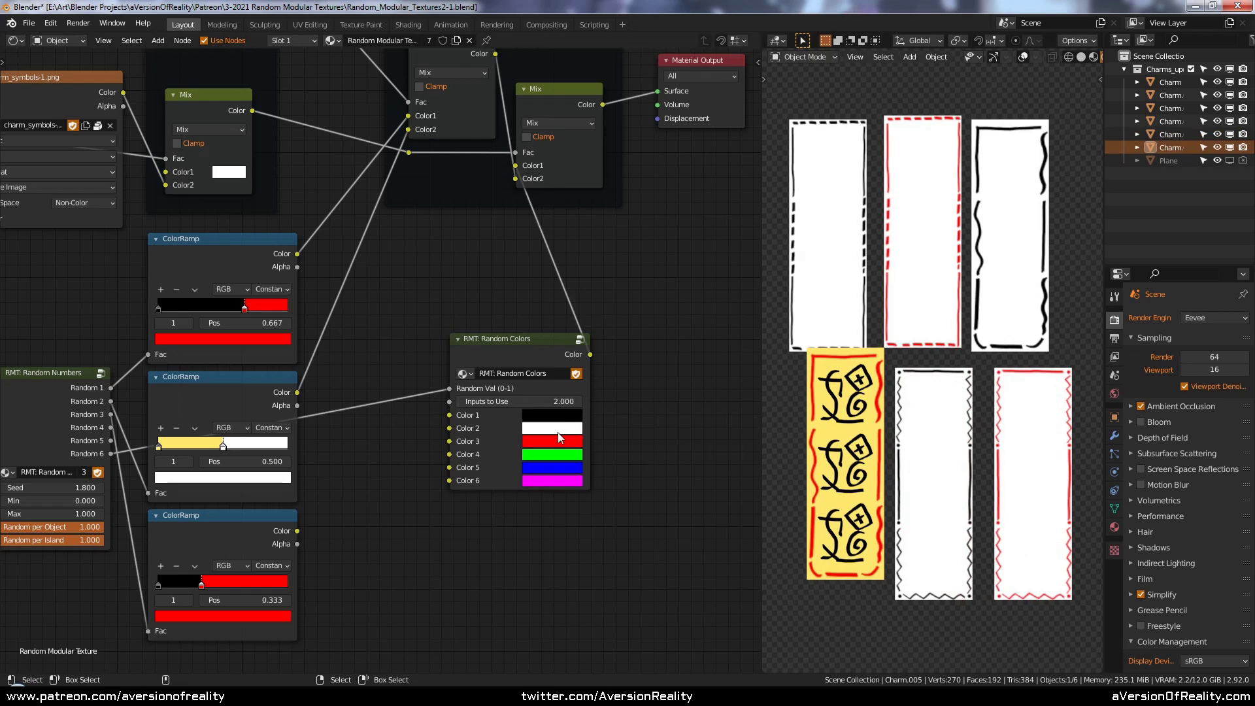
click(558, 428)
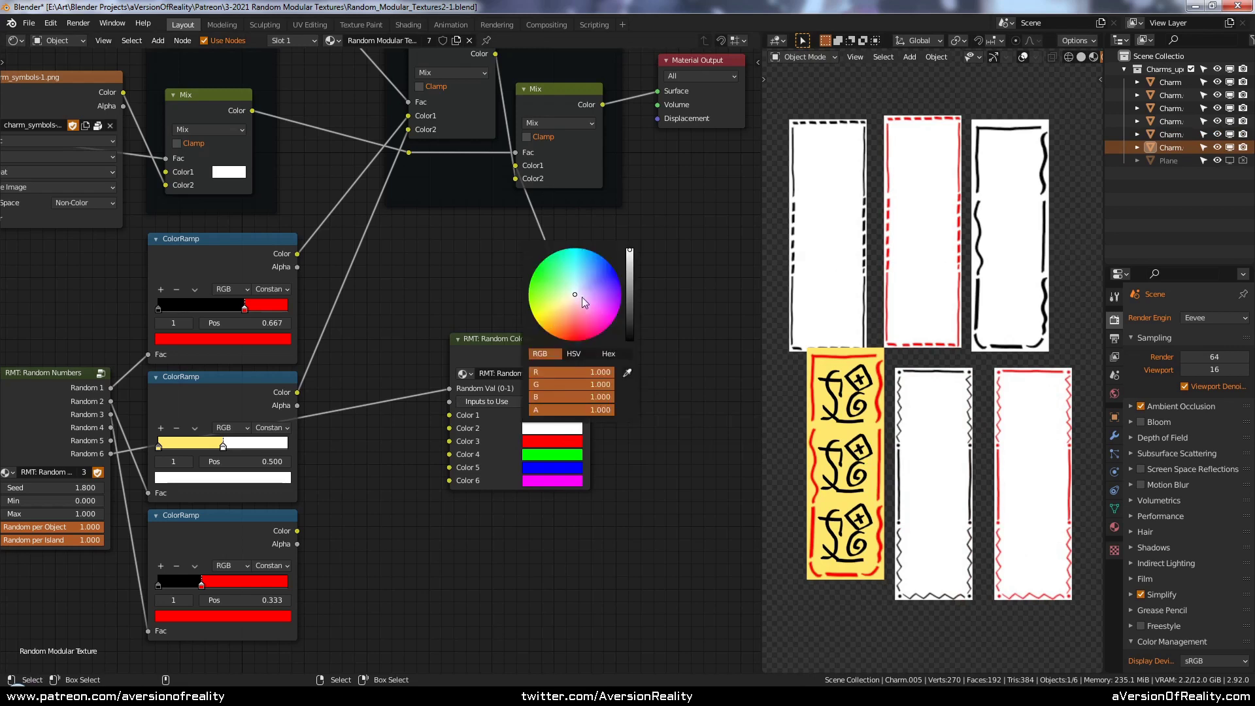
drag(582, 297, 583, 273)
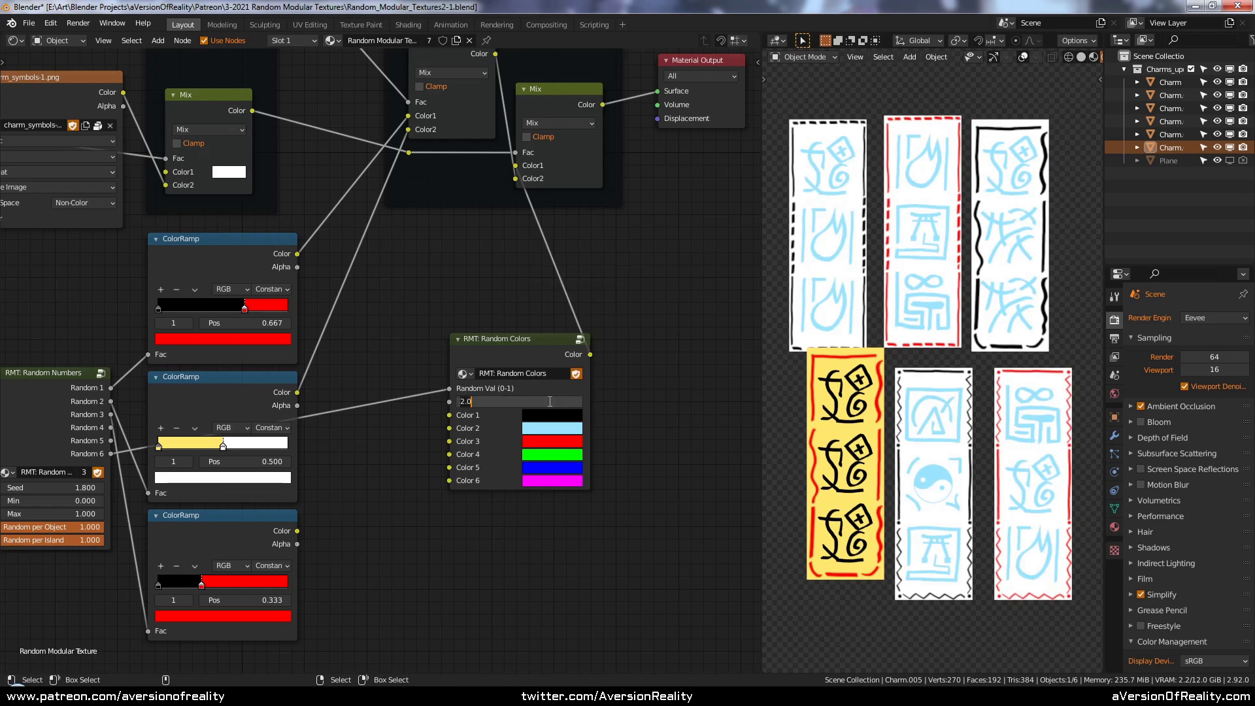
click(577, 402)
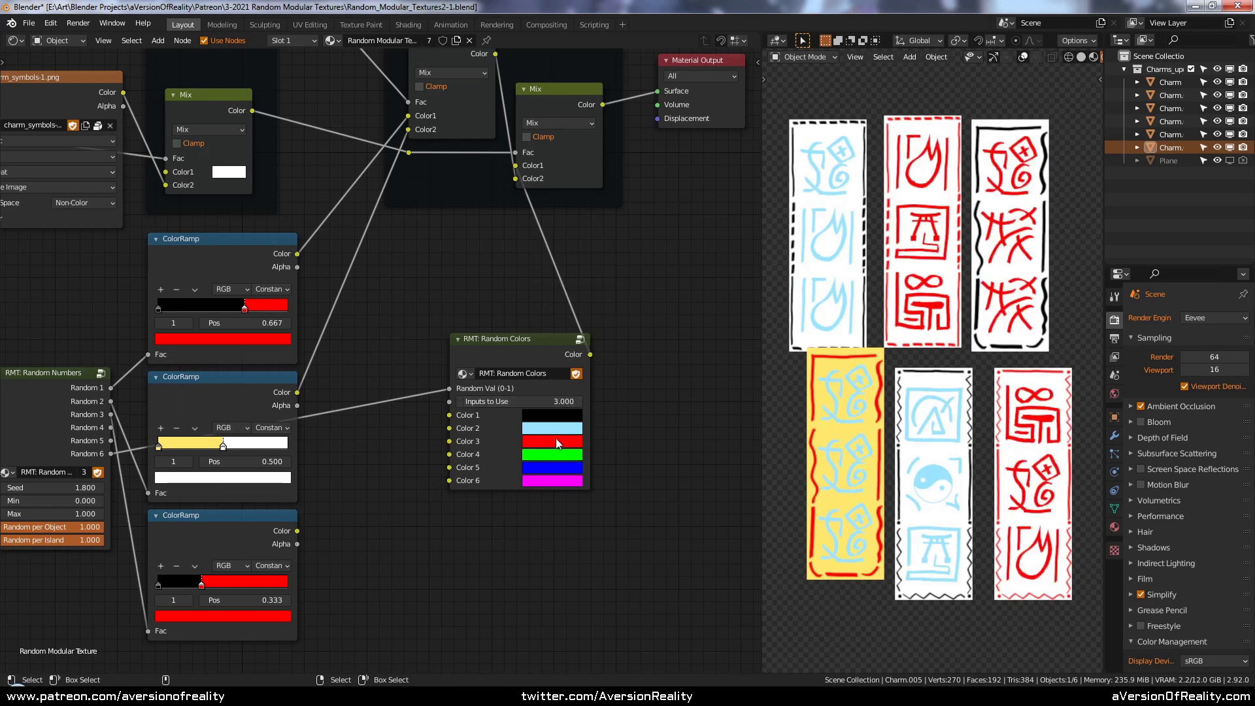
drag(523, 402, 644, 421)
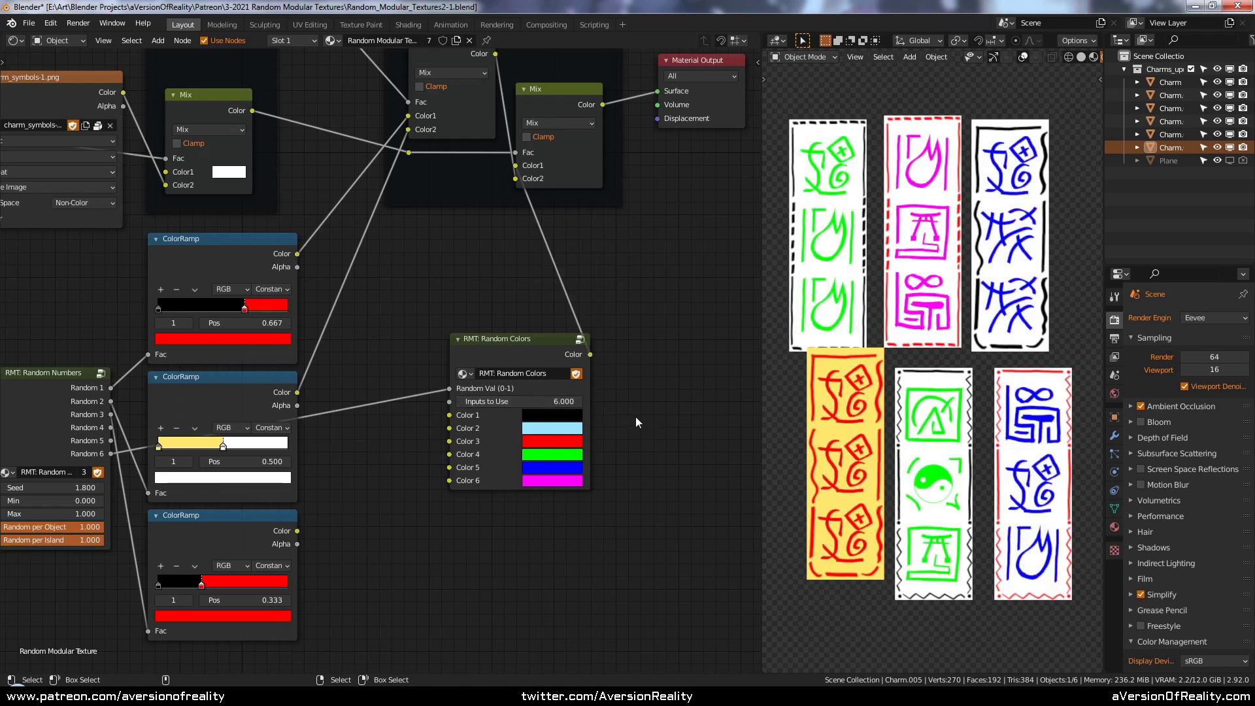
- Examine the full chain of Greater Than, Multiply and Mix nodes inside the RMT: Random Colors group
key(Tab)
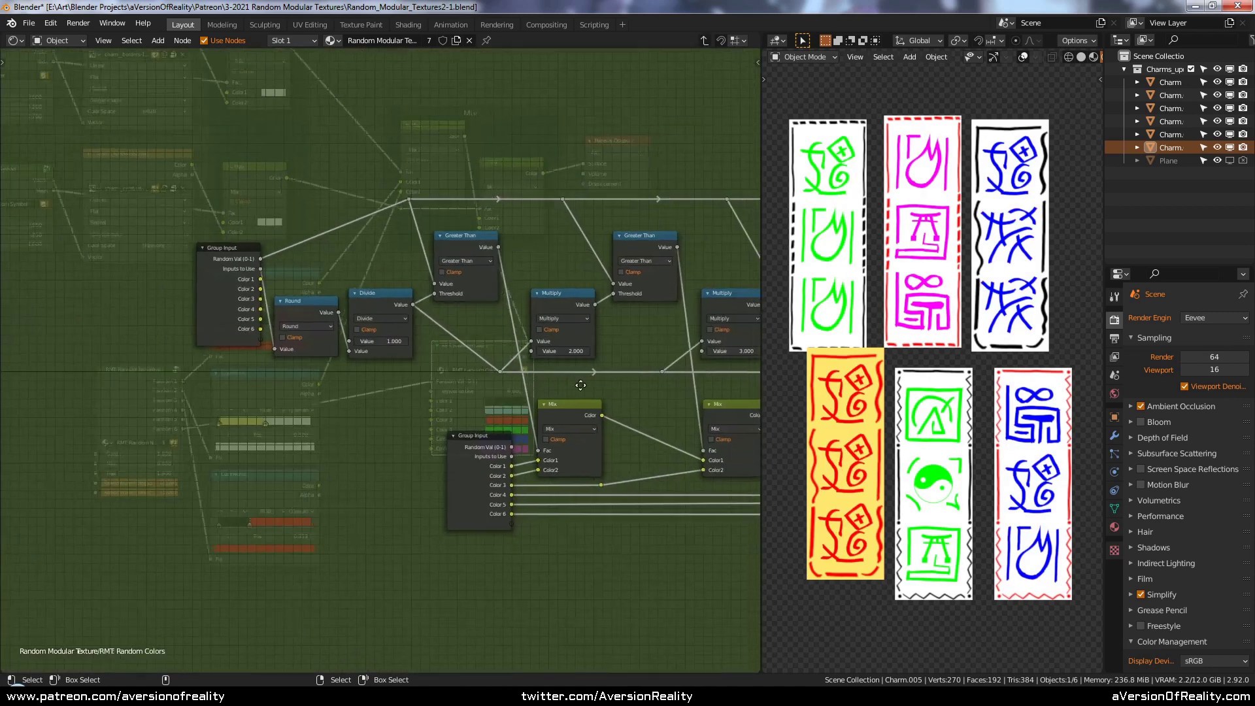
ctrl+scroll(387, 487, down, 10)
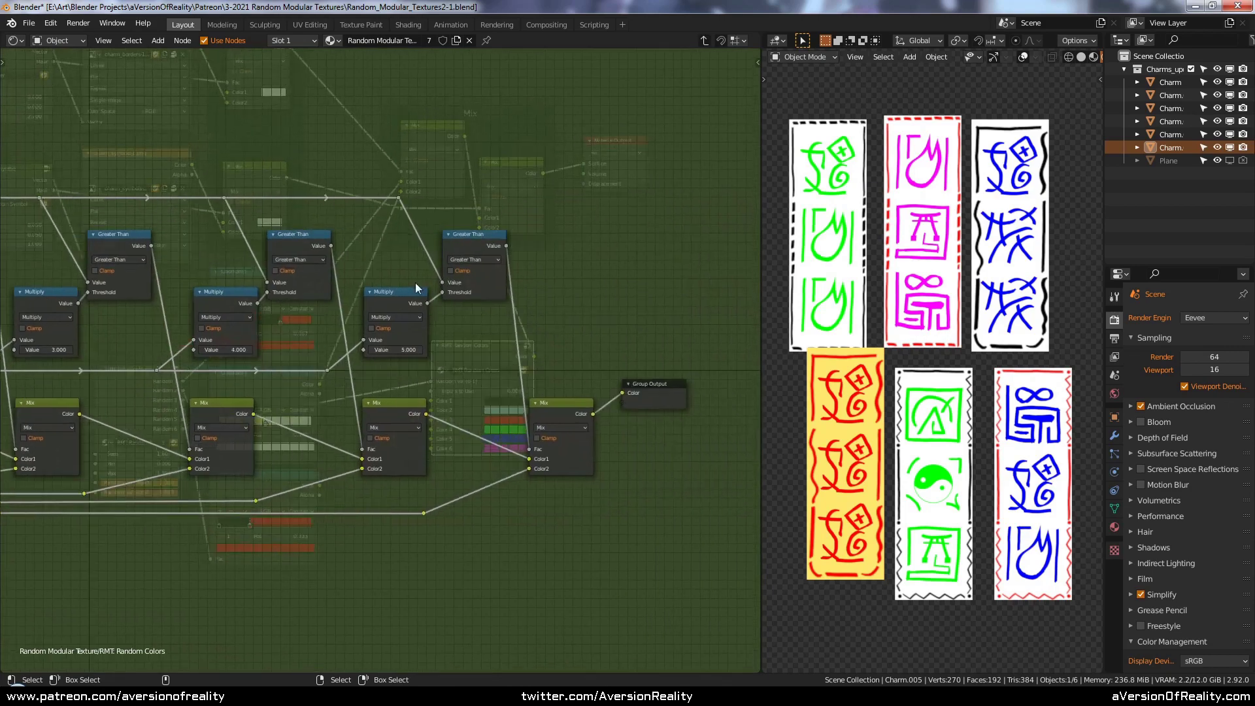
scroll(649, 391, down, 6)
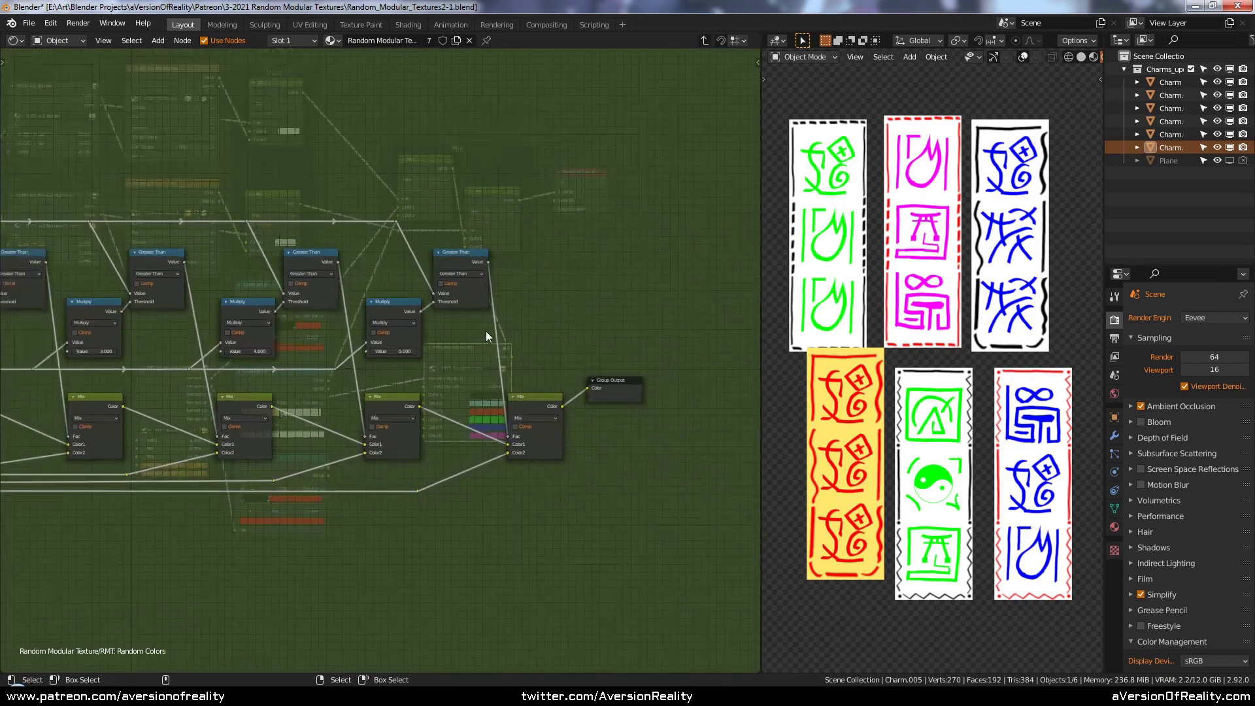
key(Home)
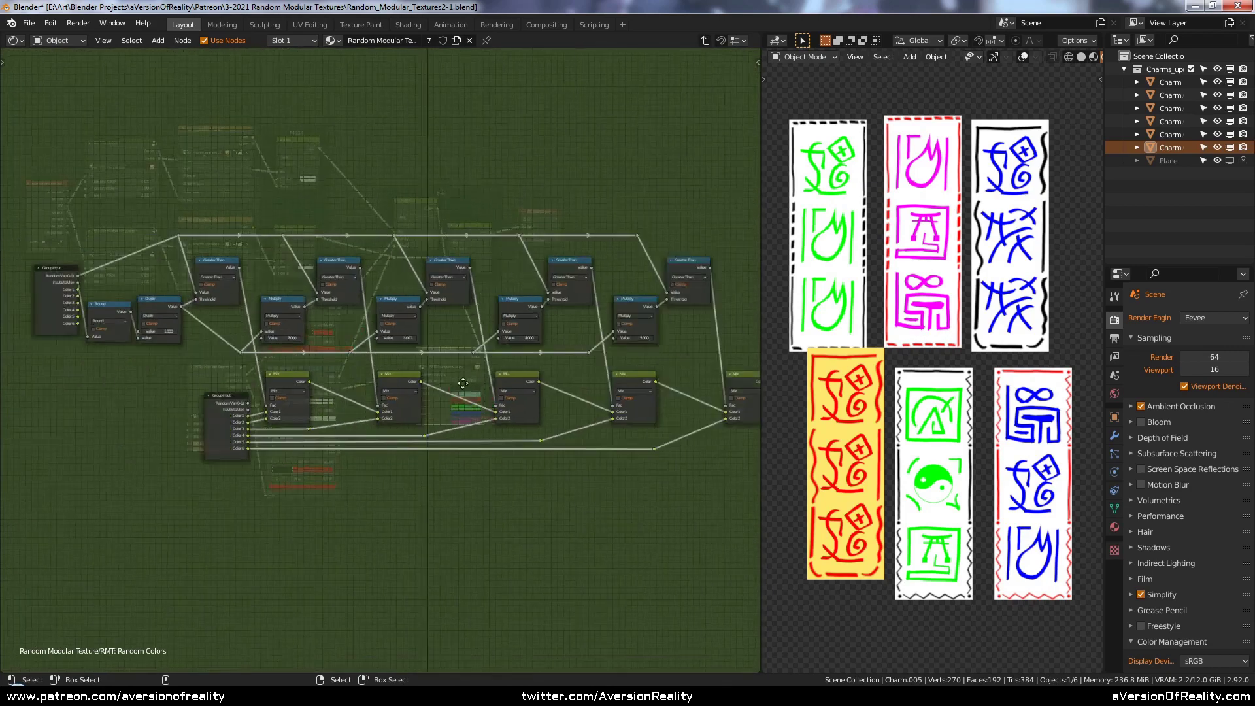
key(Tab)
- Set the random color group node aside below the Mix frame, with the third ColorRamp feeding Color2 of the second Mix instead
drag(532, 347, 506, 347)
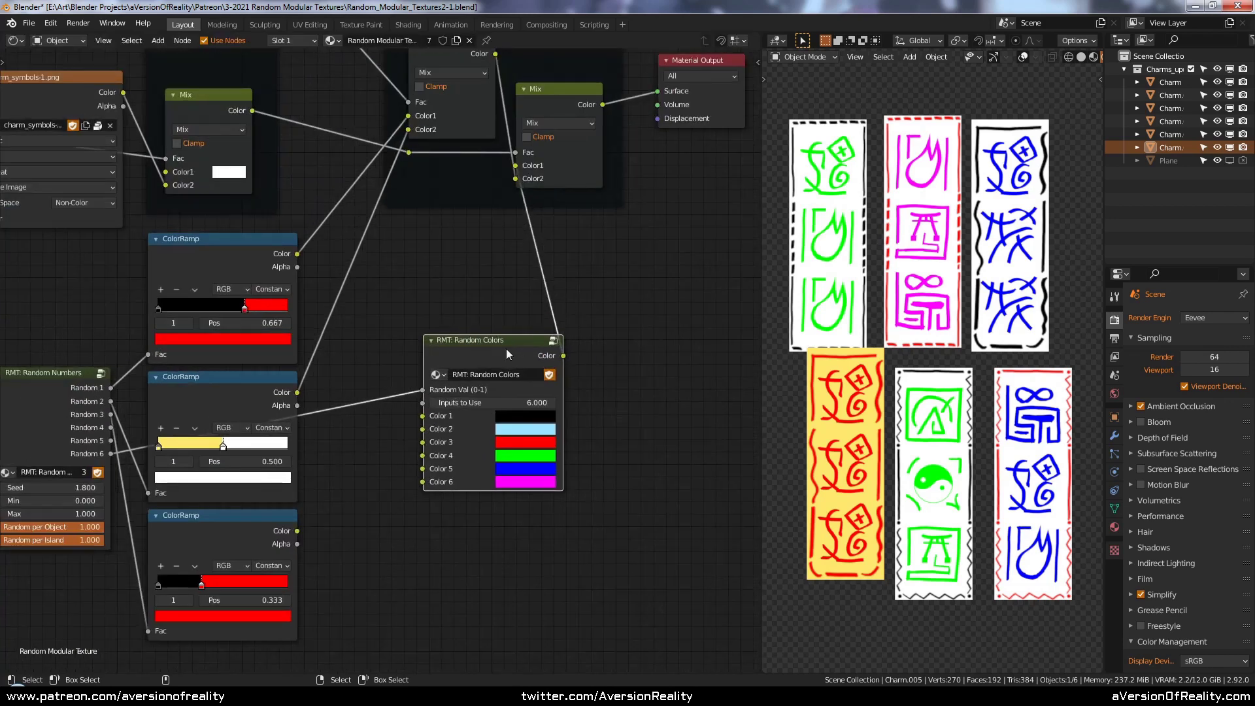
scroll(507, 306, up, 1)
middle_drag(507, 306, 551, 320)
key(g)
click(558, 297)
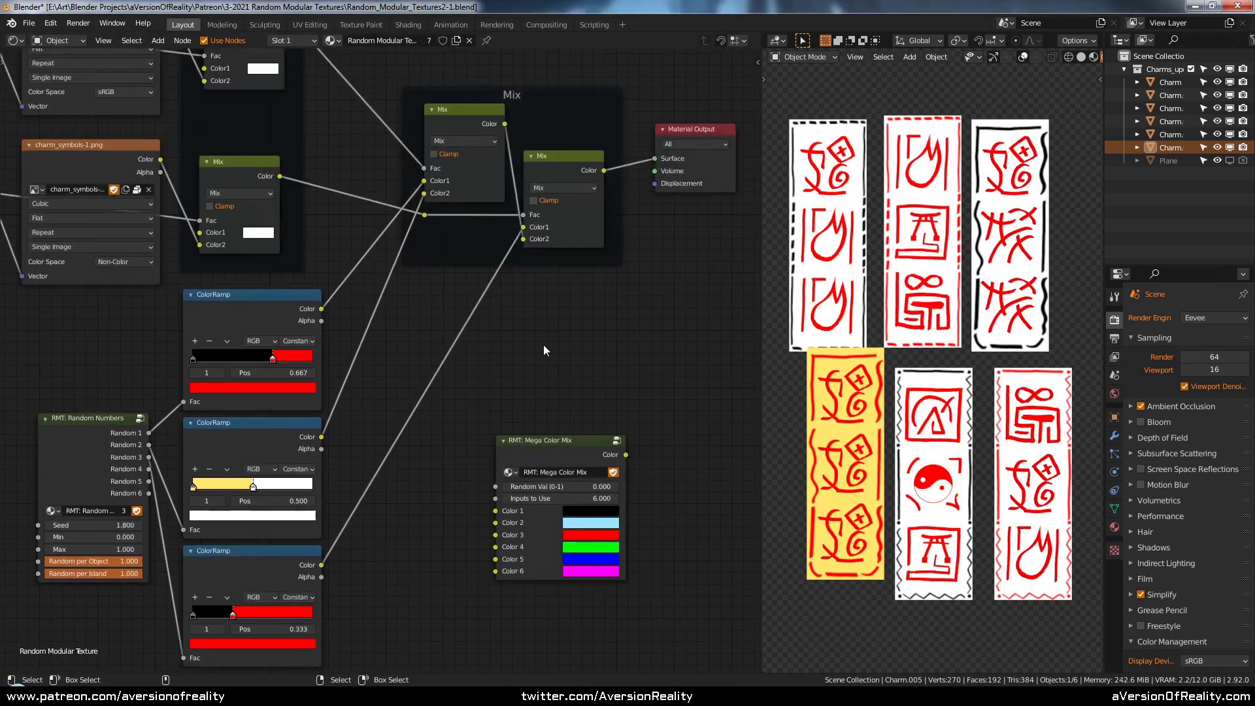
- Enlarge the 3D viewport and place another copy of the charm beside the upper row
scroll(543, 343, down, 3)
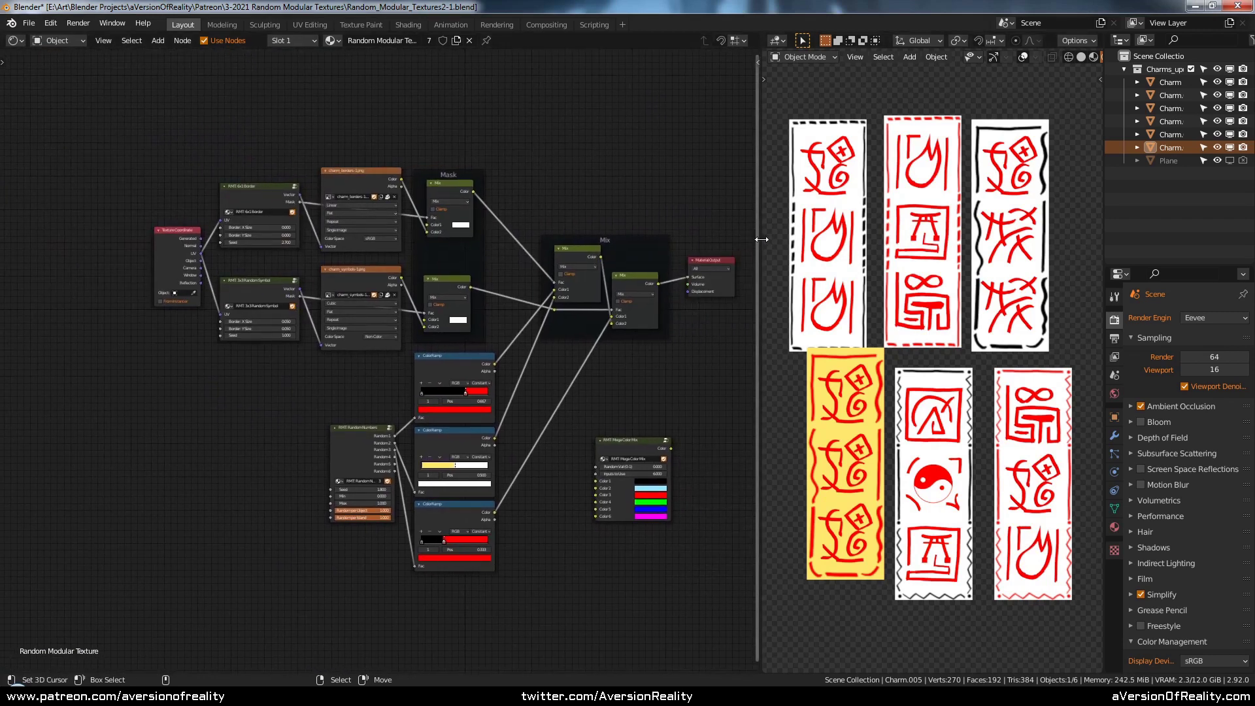
drag(759, 243, 600, 245)
click(831, 254)
scroll(831, 253, down, 2)
key(shift+d)
click(728, 234)
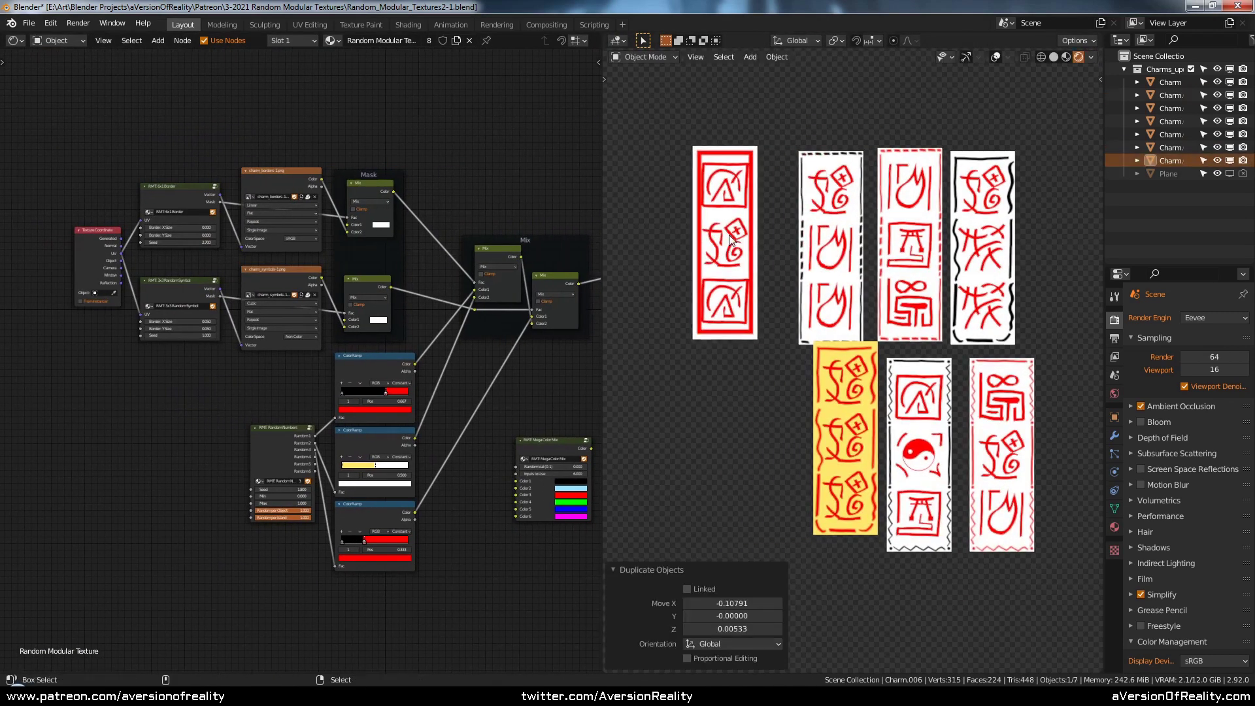
- Duplicate the charm four more times, extending both the upper and lower rows of copies
key(shift+d)
click(723, 449)
scroll(723, 448, down, 1)
shift+middle_drag(723, 448, 824, 448)
key(shift+d)
click(734, 401)
key(shift+d)
click(748, 244)
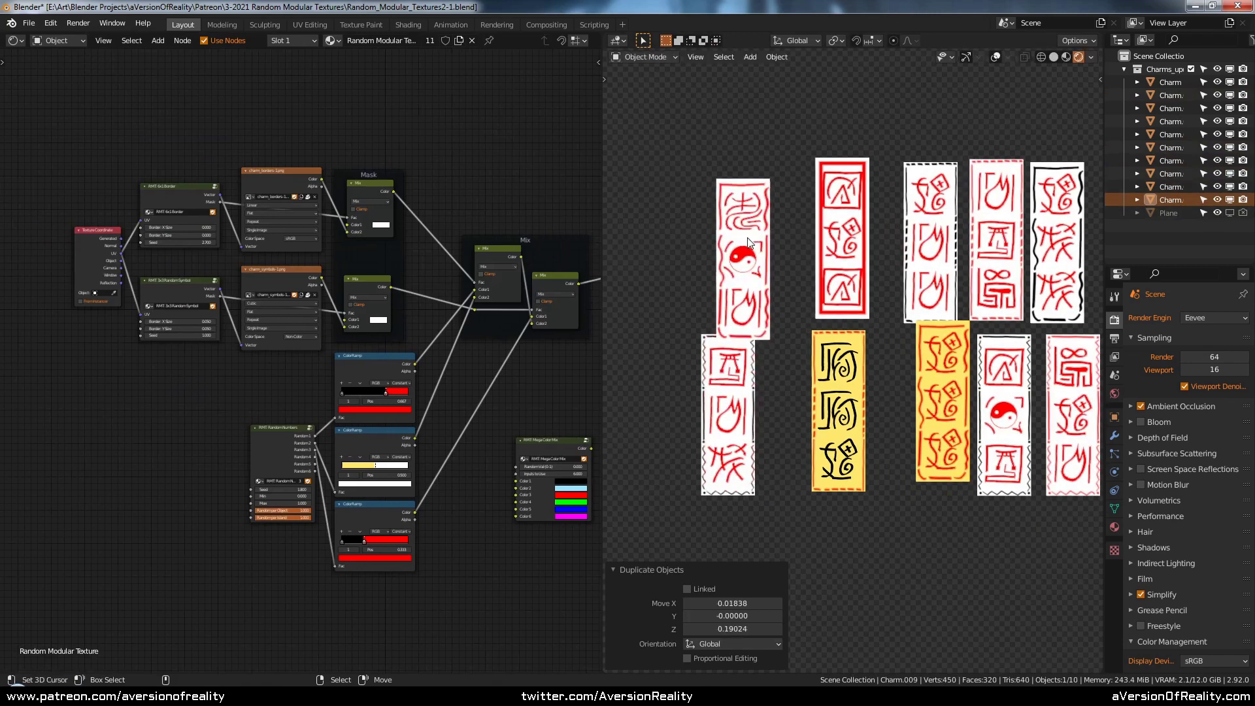
key(shift+d)
click(654, 235)
- Set the Seed of RMT: Random Numbers to 2.100 and the Seed of RMT: 3x3 Random Symbol to 1.300
scroll(379, 520, up, 1)
drag(302, 510, 353, 510)
scroll(172, 366, up, 1)
click(171, 323)
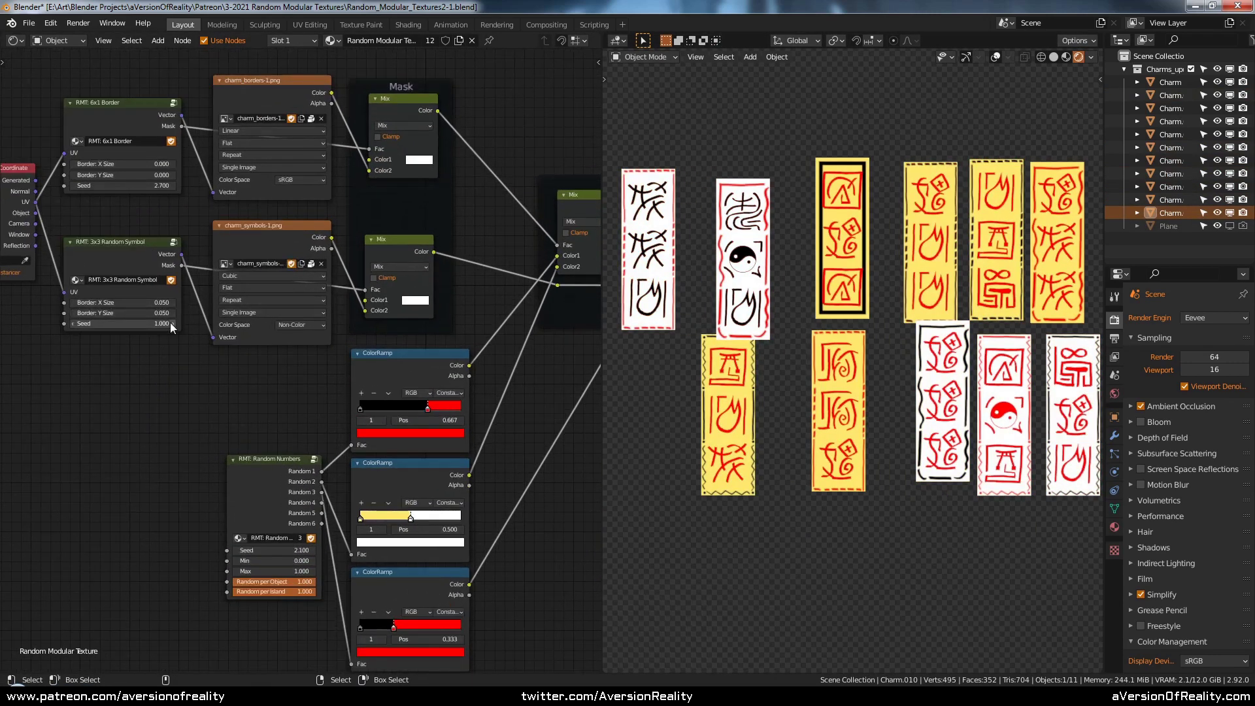
click(172, 323)
click(171, 323)
- Set the Seed of the RMT: 6x1 Border node to 3.200
click(173, 185)
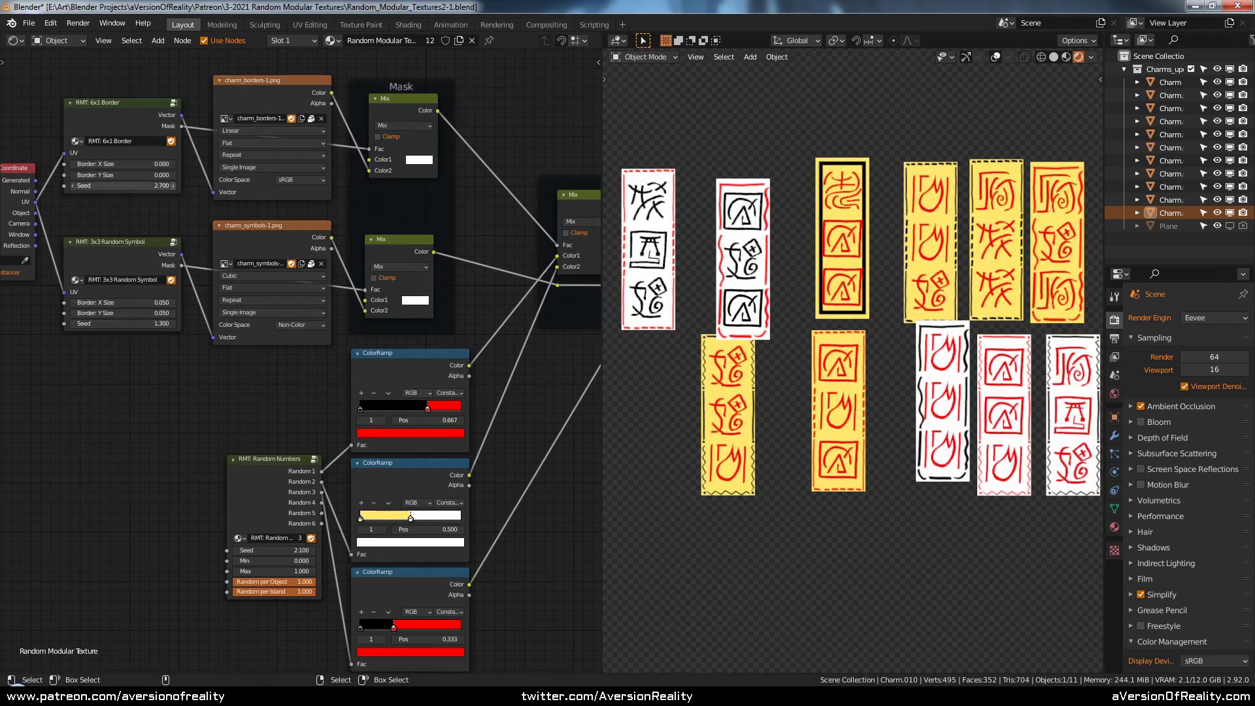
click(172, 185)
click(173, 185)
click(173, 186)
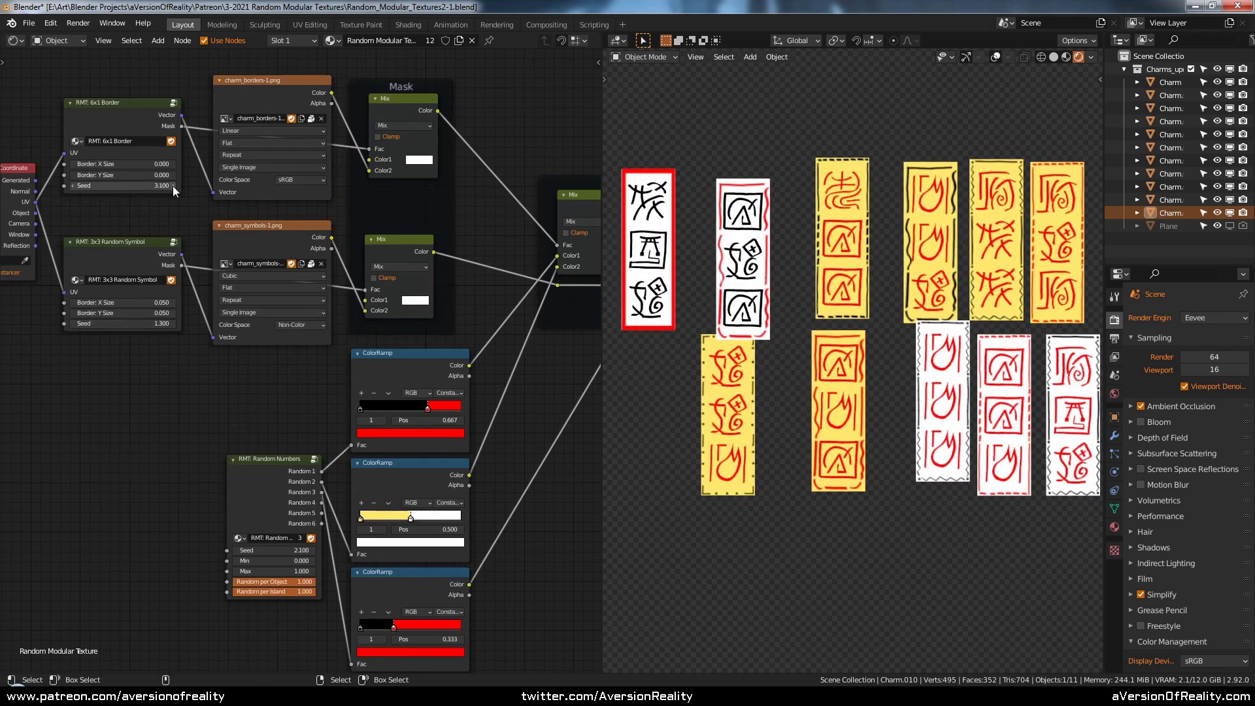
click(172, 185)
ctrl+scroll(268, 222, right, 2)
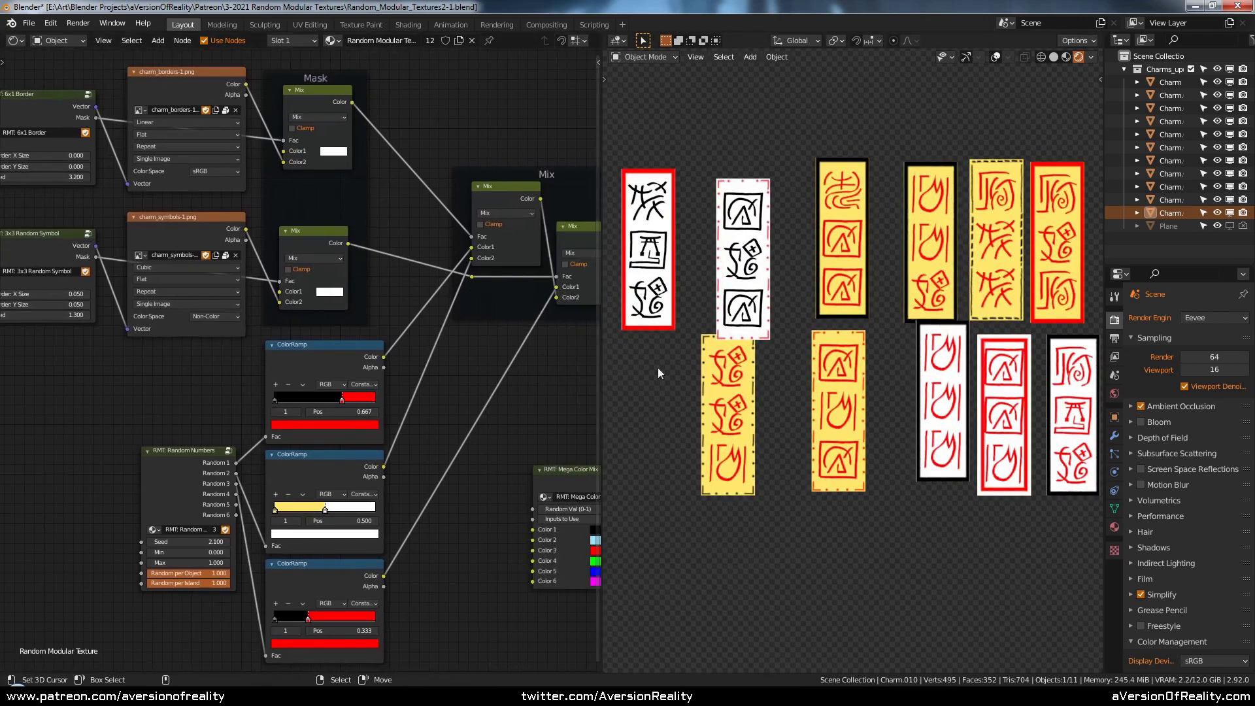
scroll(658, 367, down, 3)
scroll(829, 336, up, 3)
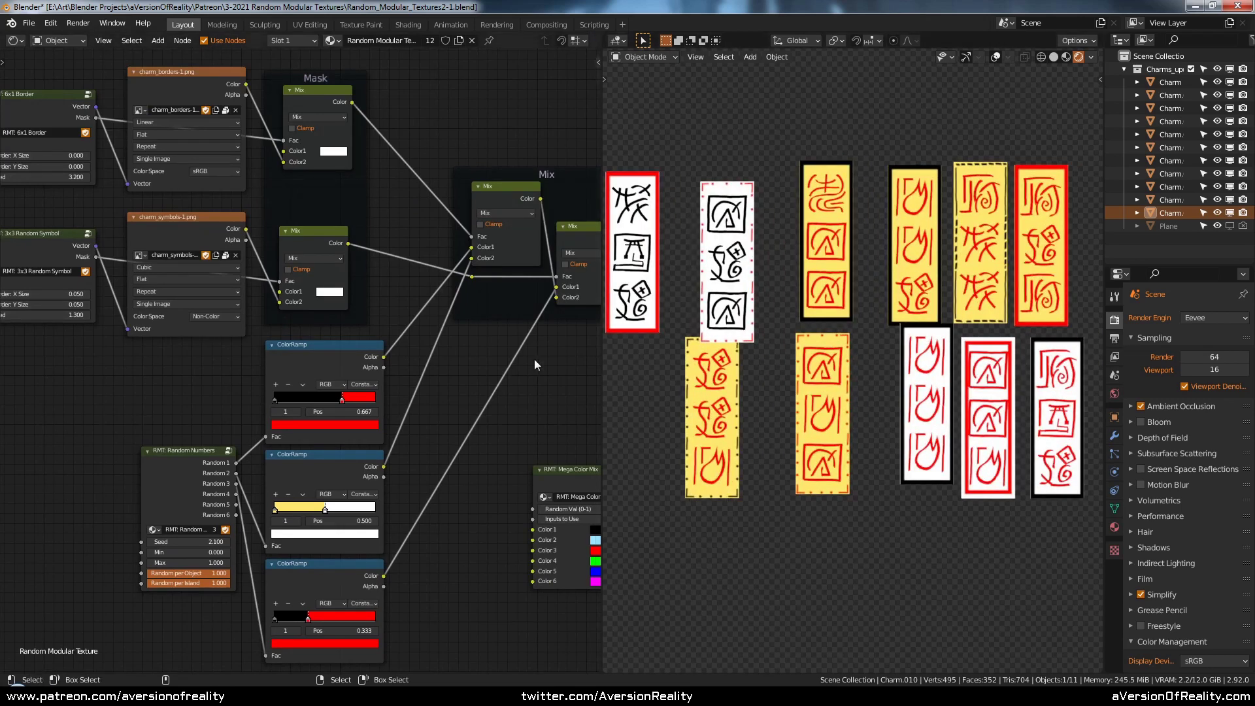
scroll(434, 365, down, 3)
middle_drag(510, 384, 538, 390)
scroll(538, 390, up, 1)
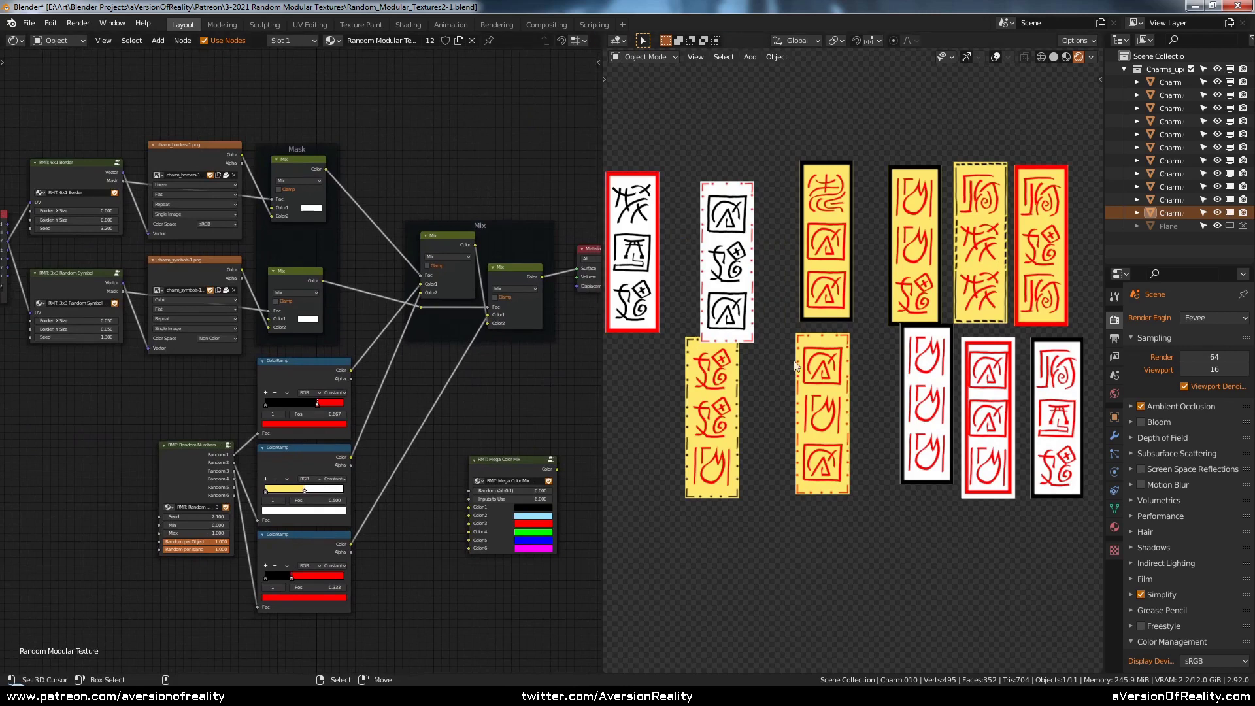
mouse_move(519, 398)
middle_down()
mouse_move(510, 418)
mouse_move(470, 420)
mouse_move(518, 412)
middle_up()
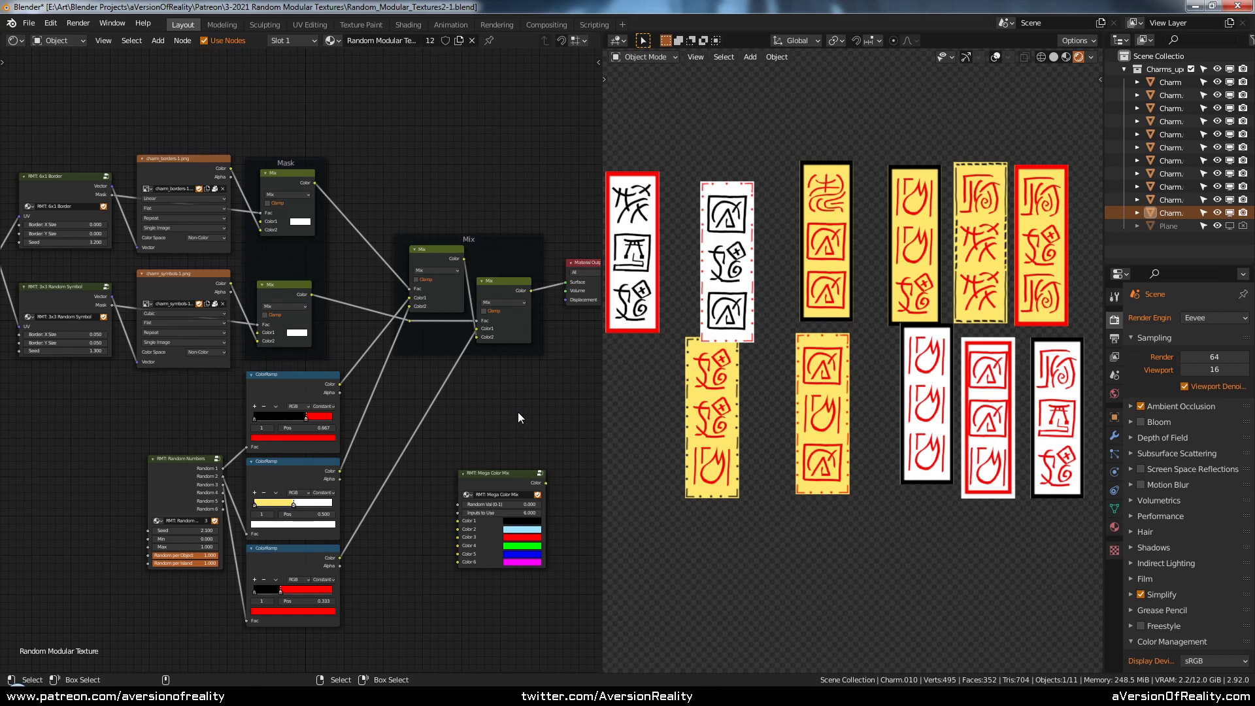
scroll(518, 412, down, 1)
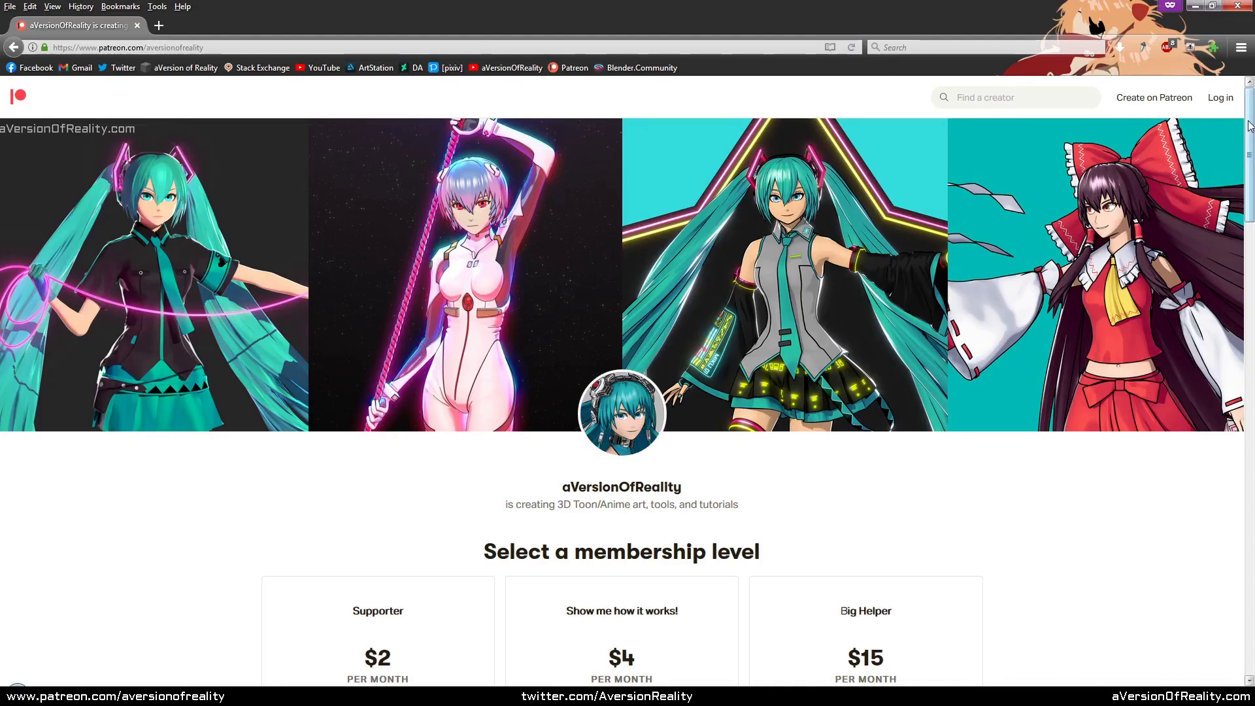
- Switch to the browser and review the membership levels on the aVersionOfReality Patreon page
scroll(1245, 171, down, 2)
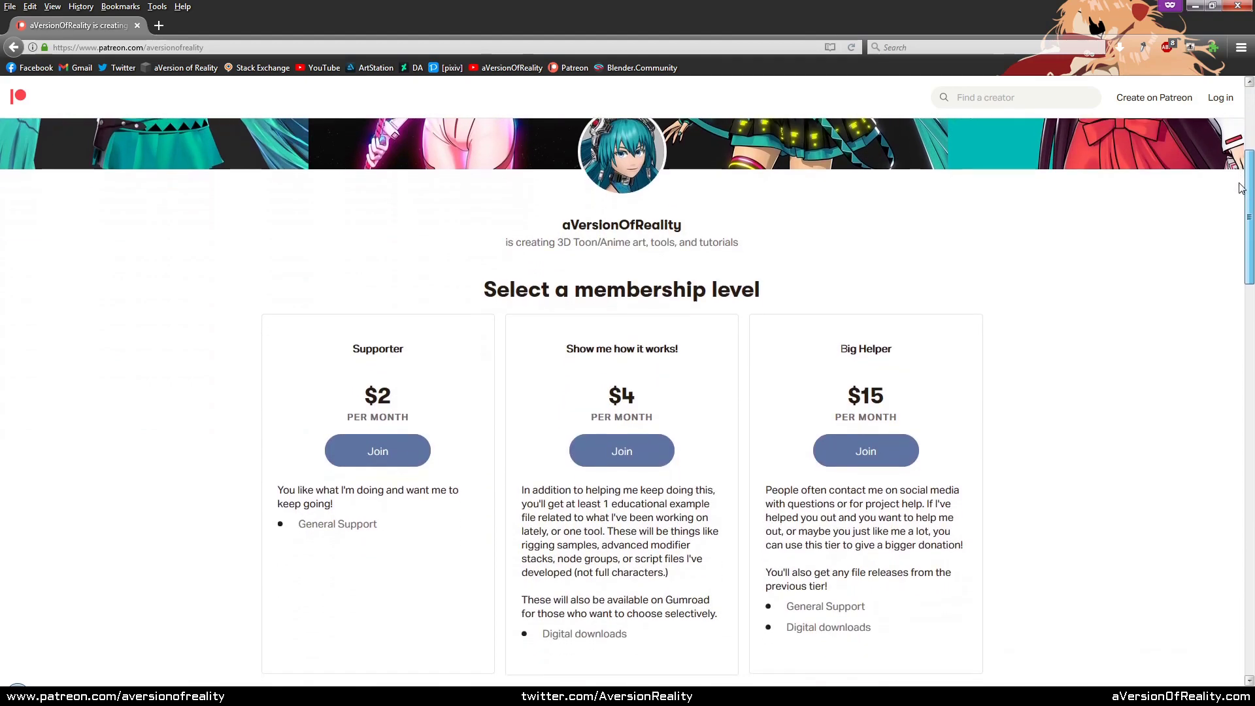